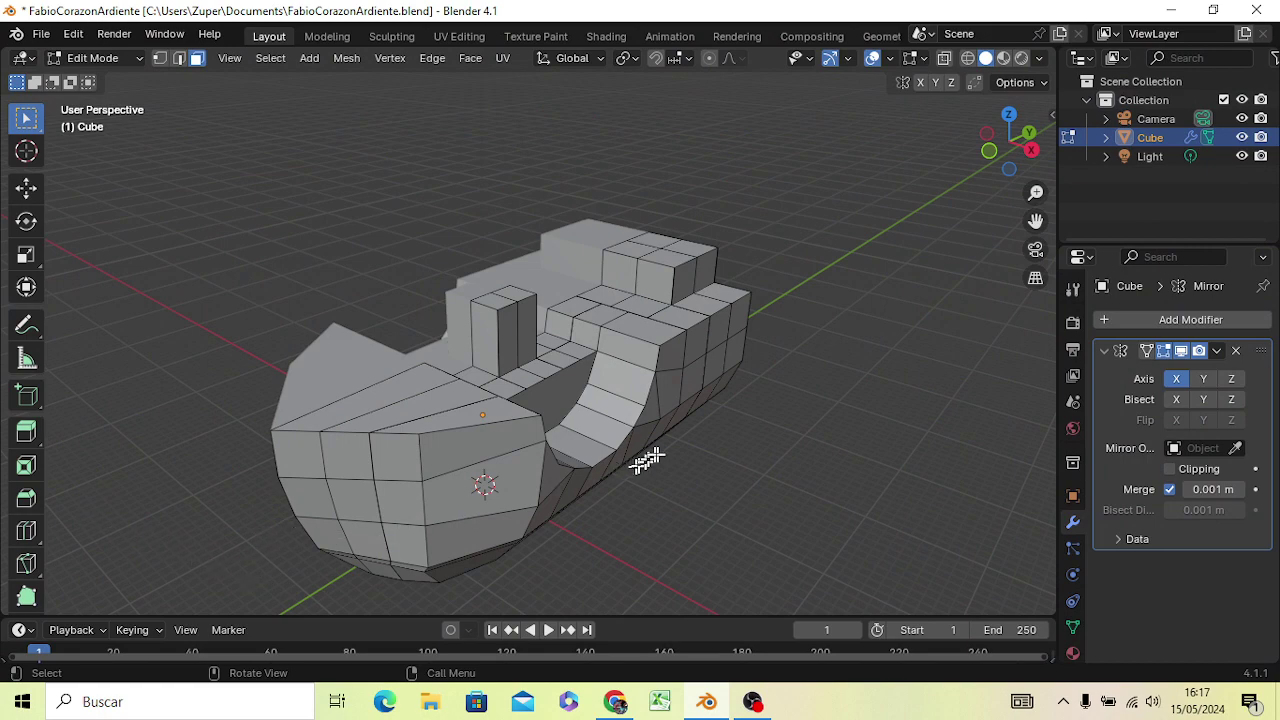
# Inspect the hull from the side, then loop-cut through the deck next to the small cabin
pyautogui.moveTo(650, 458)
pyautogui.mouseDown(button='middle')
pyautogui.moveTo(564, 418)
pyautogui.moveTo(493, 443)
pyautogui.moveTo(623, 407)
pyautogui.moveTo(620, 377)
pyautogui.moveTo(560, 371)
pyautogui.moveTo(717, 387)
pyautogui.moveTo(680, 457)
pyautogui.moveTo(657, 466)
pyautogui.moveTo(511, 479)
pyautogui.moveTo(511, 463)
pyautogui.mouseUp(button='middle')
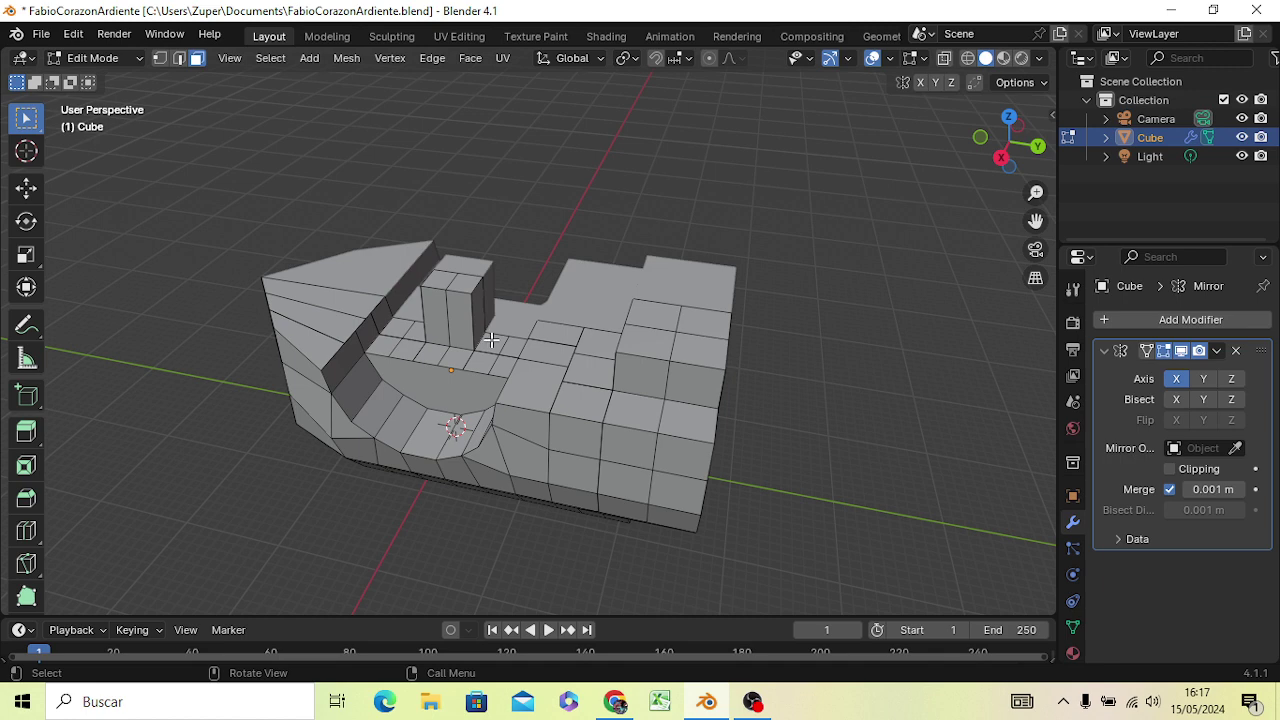
pyautogui.press('KP_3')
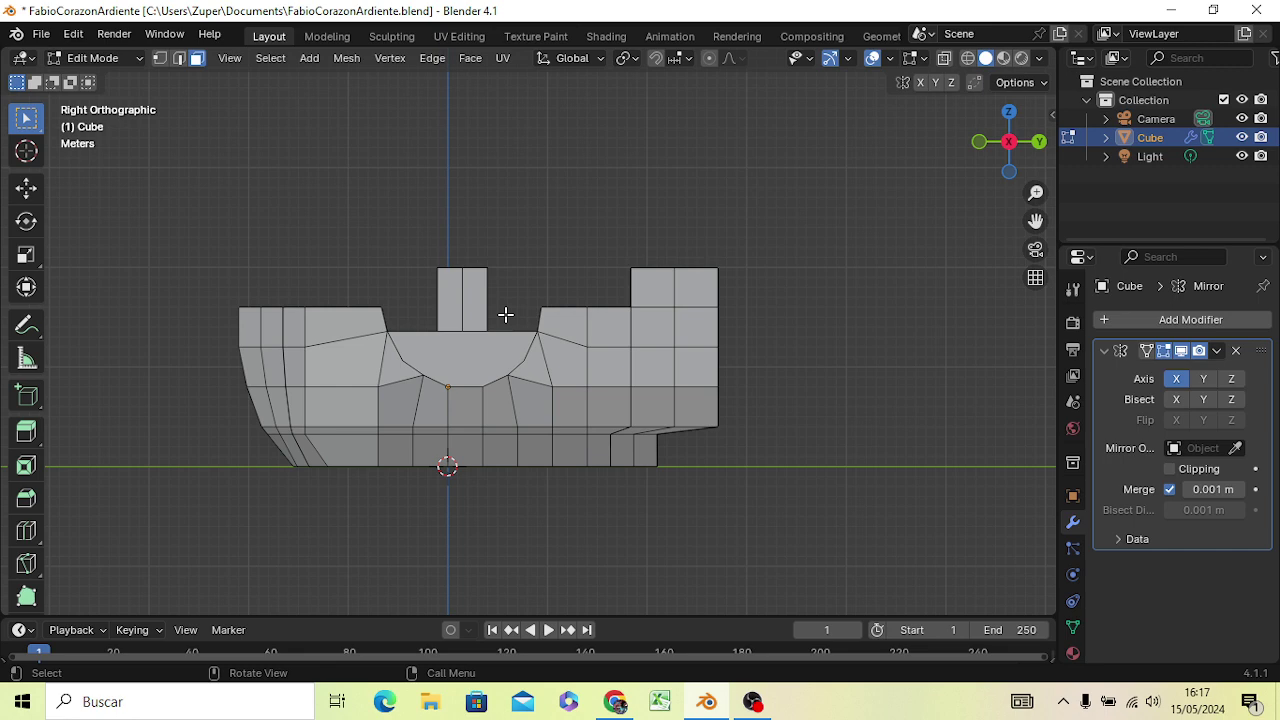
pyautogui.moveTo(505, 314); pyautogui.dragTo(506, 351, button='middle')
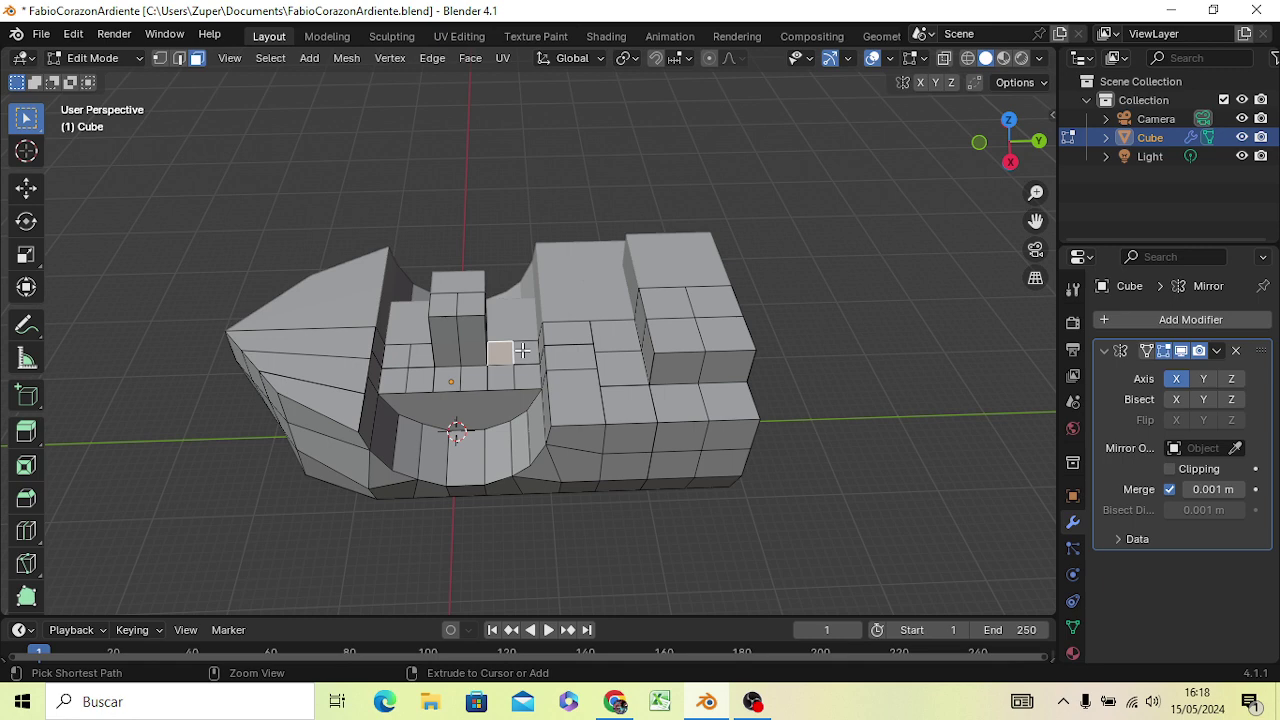
pyautogui.hotkey('ctrl', 'r')
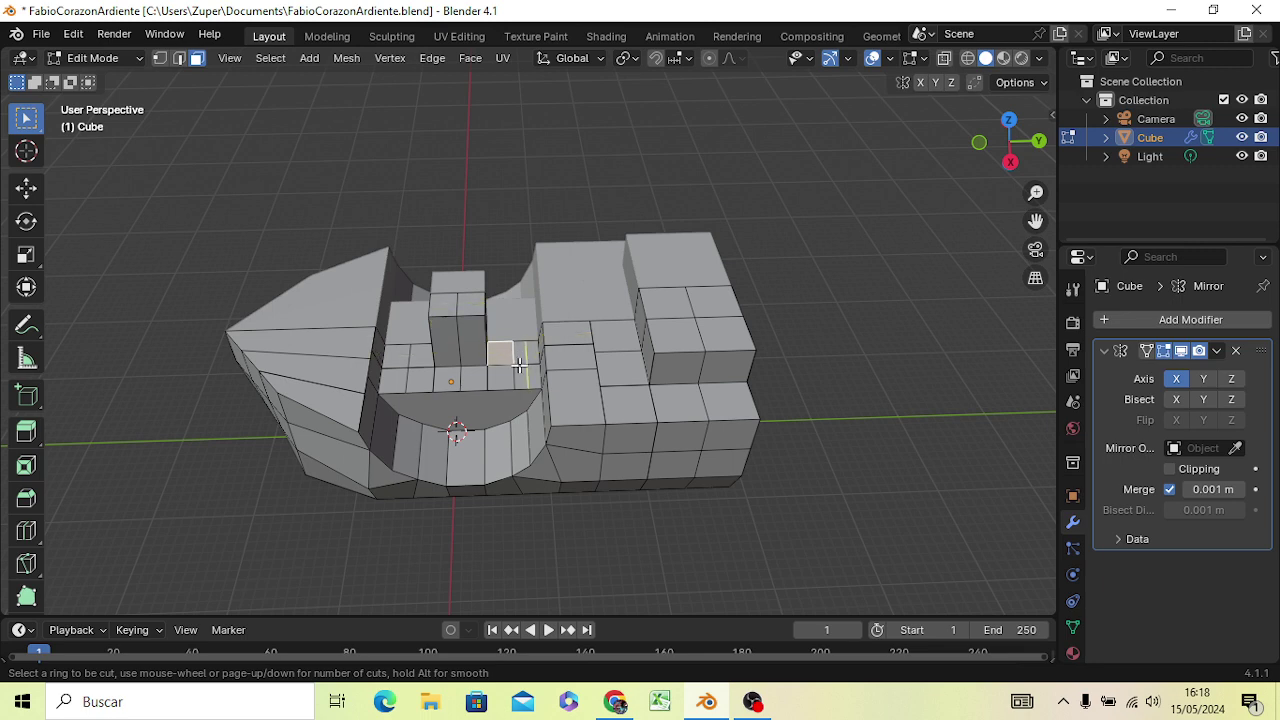
pyautogui.click(519, 366)
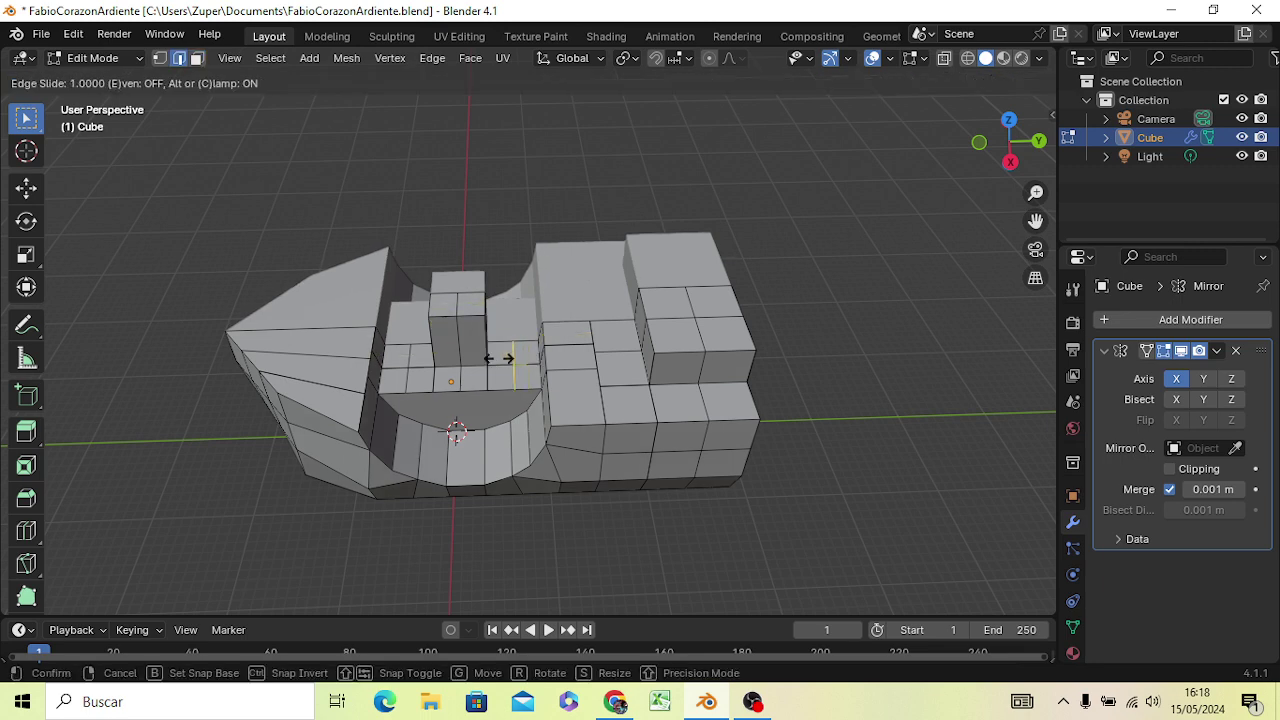
pyautogui.click(506, 358)
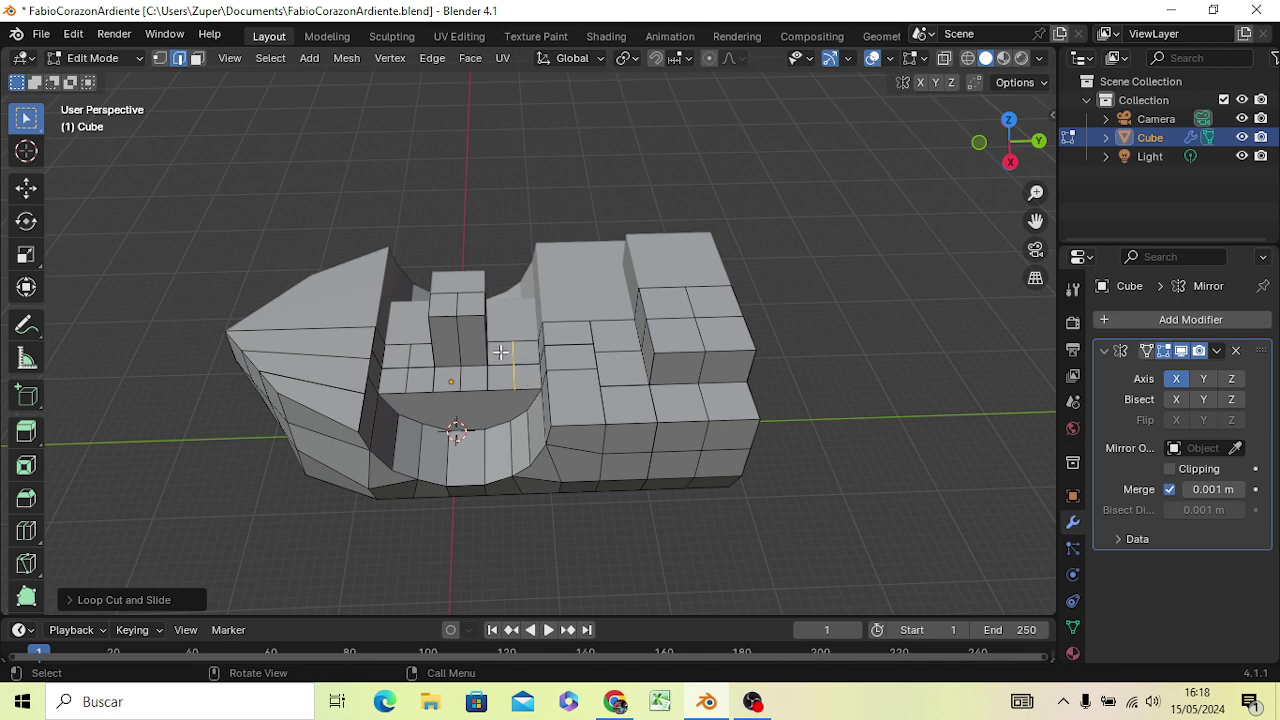
# Select the deck face beside the small cabin in Face select mode
pyautogui.click(500, 352)
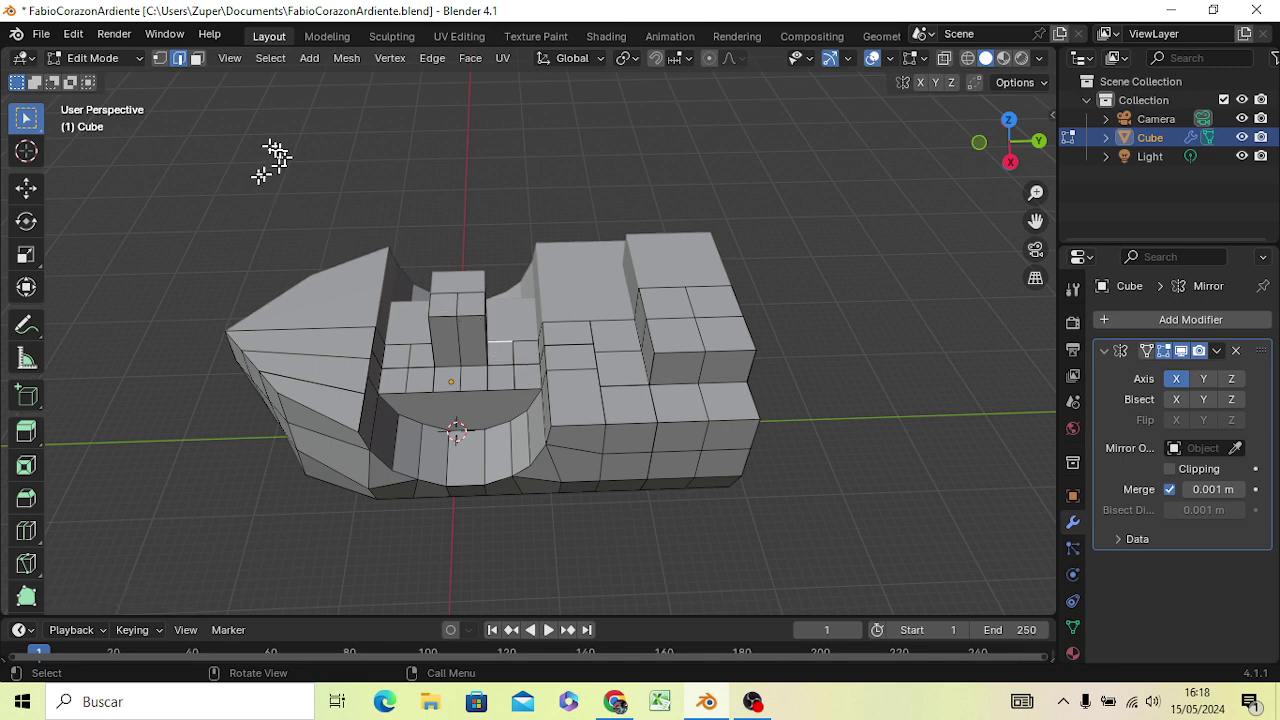
pyautogui.click(197, 58)
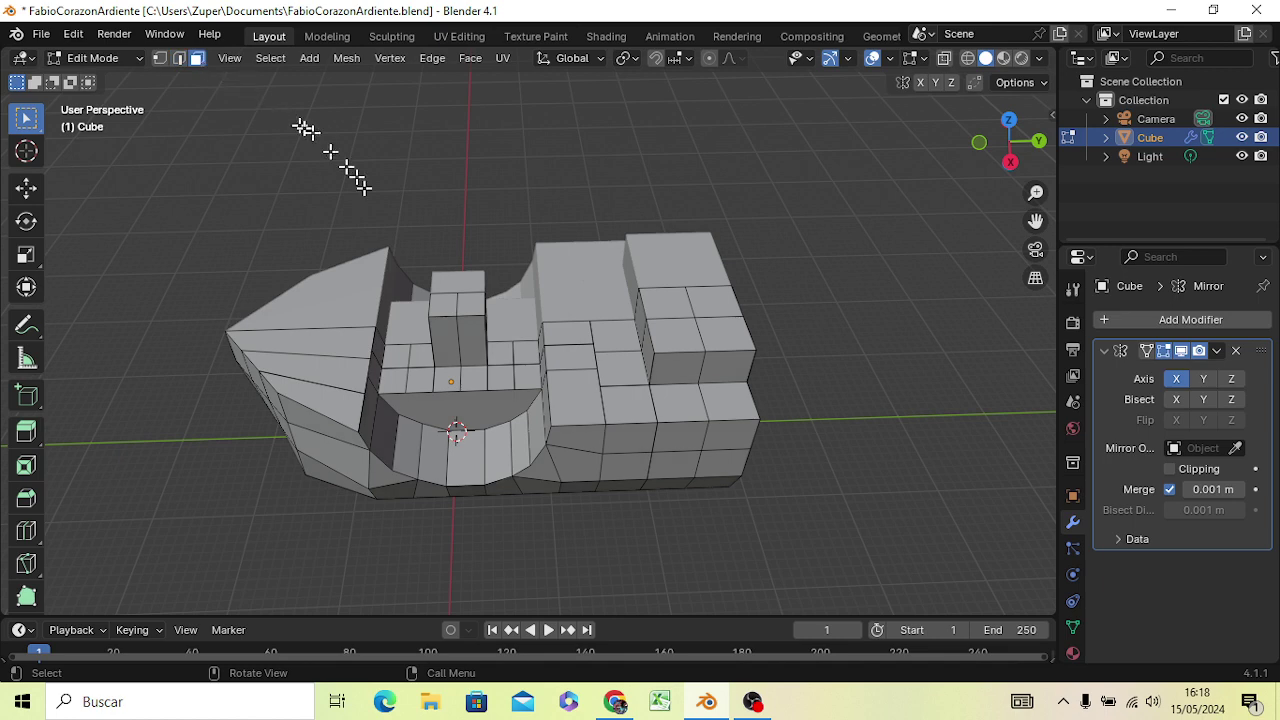
pyautogui.click(509, 362)
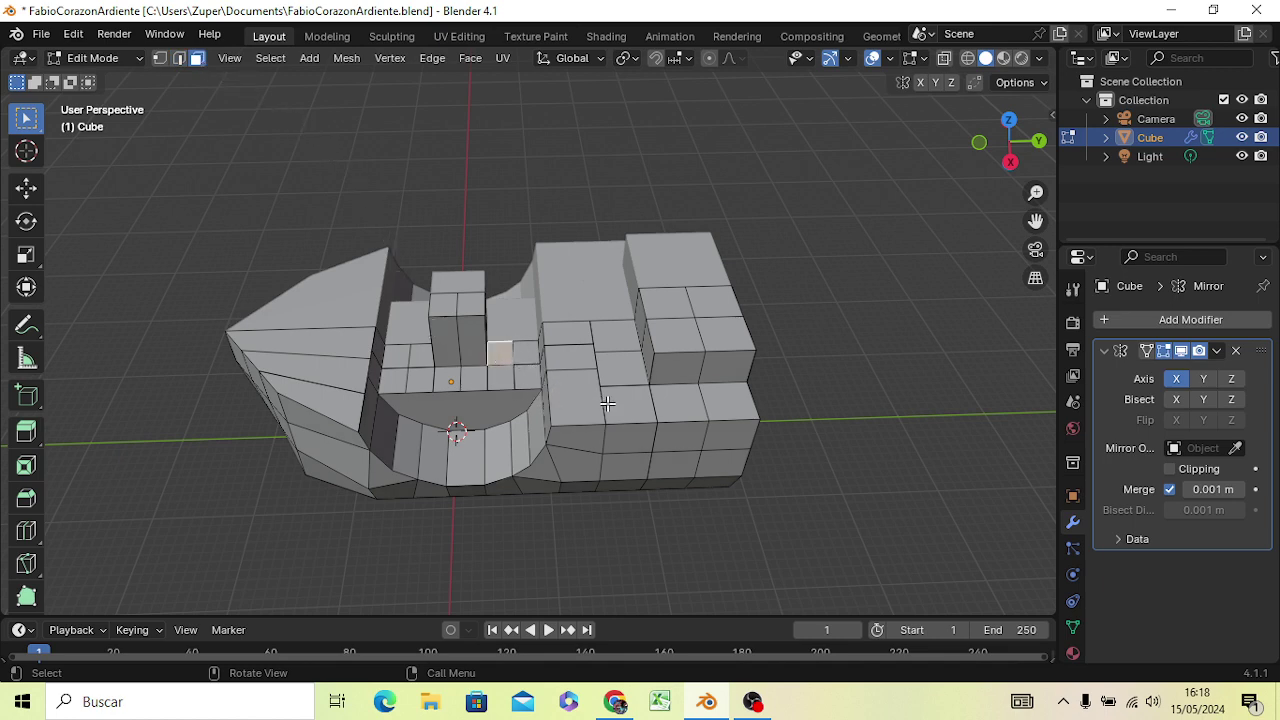
# Start raising the deck face, cancel it, and select the neighbouring deck face
pyautogui.press('g')
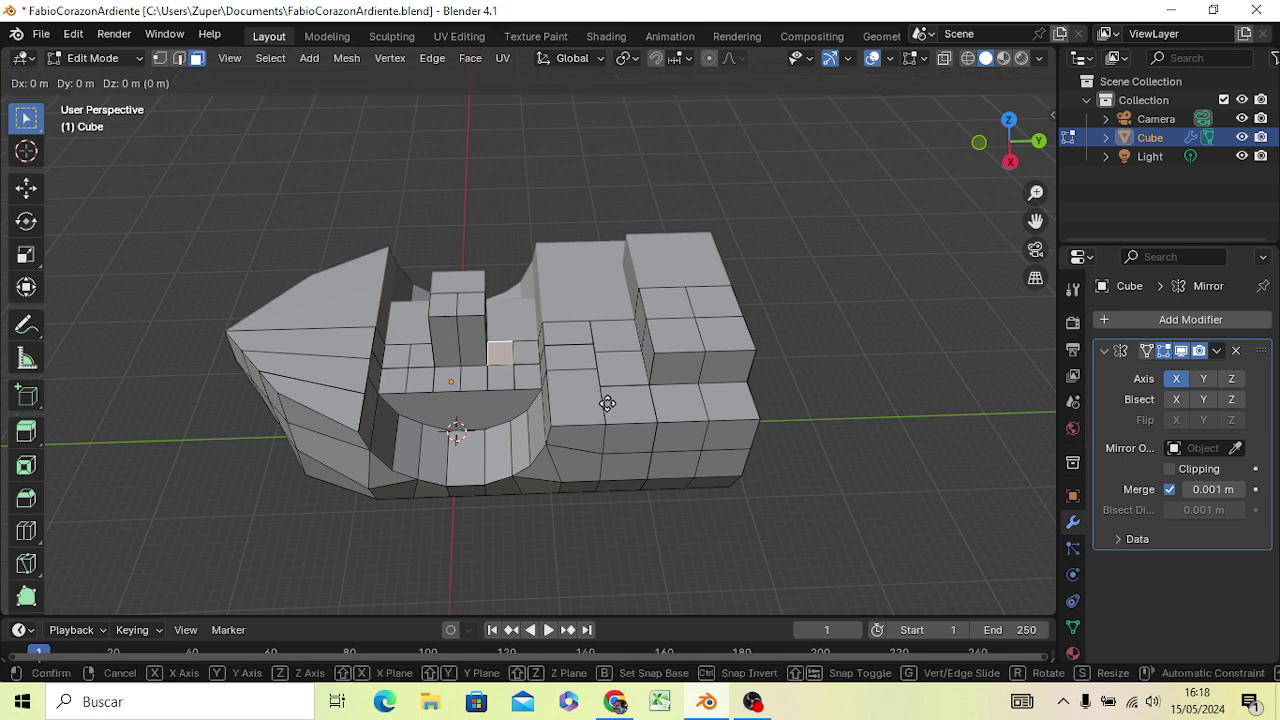
pyautogui.press('z')
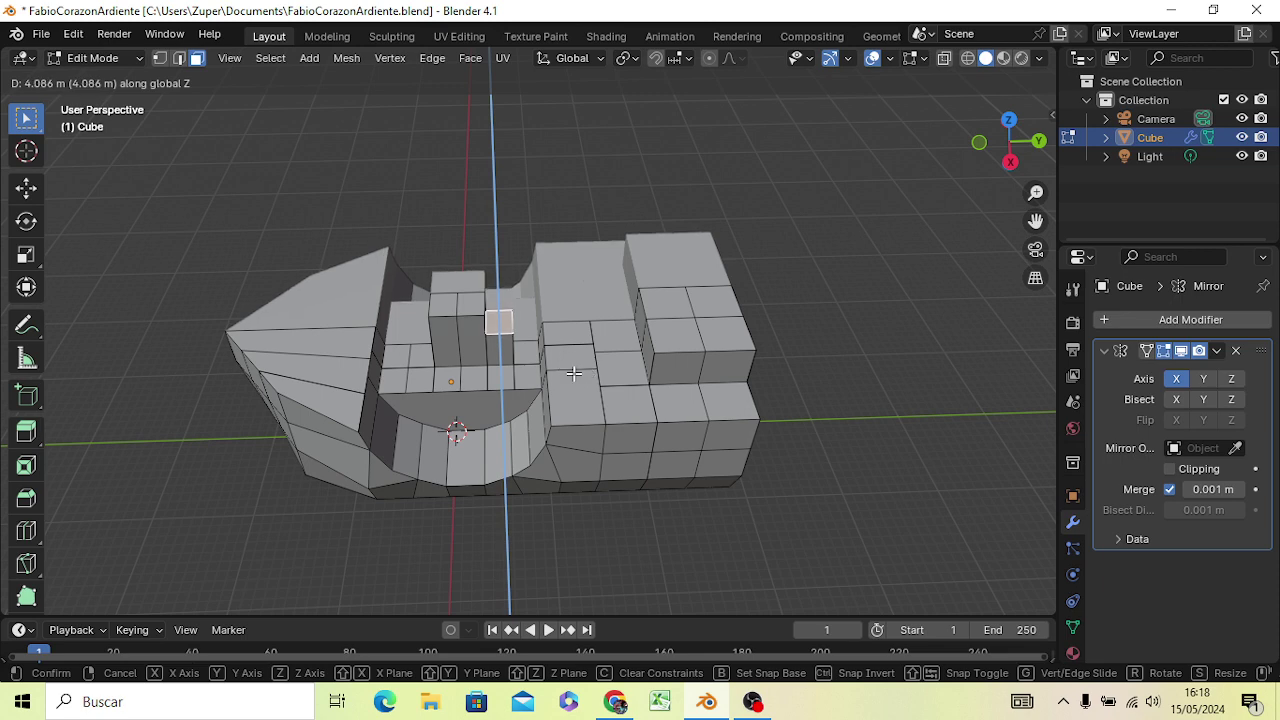
pyautogui.press('Escape')
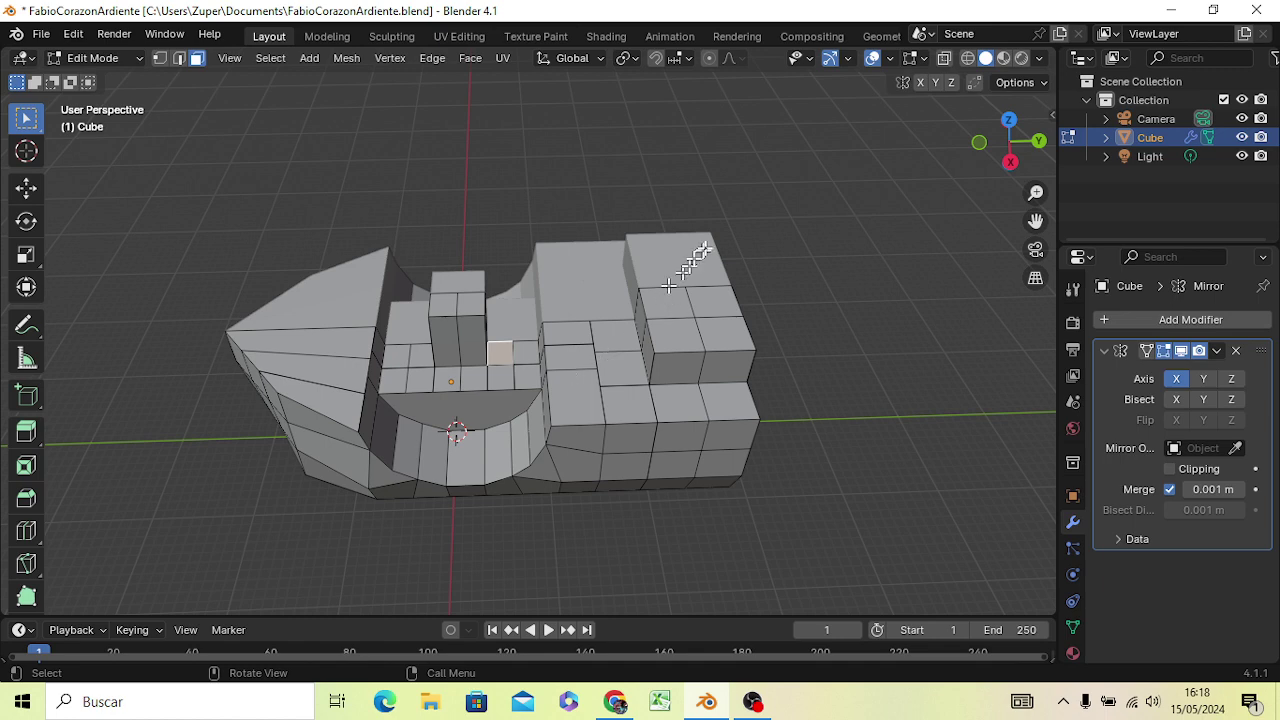
pyautogui.click(495, 370)
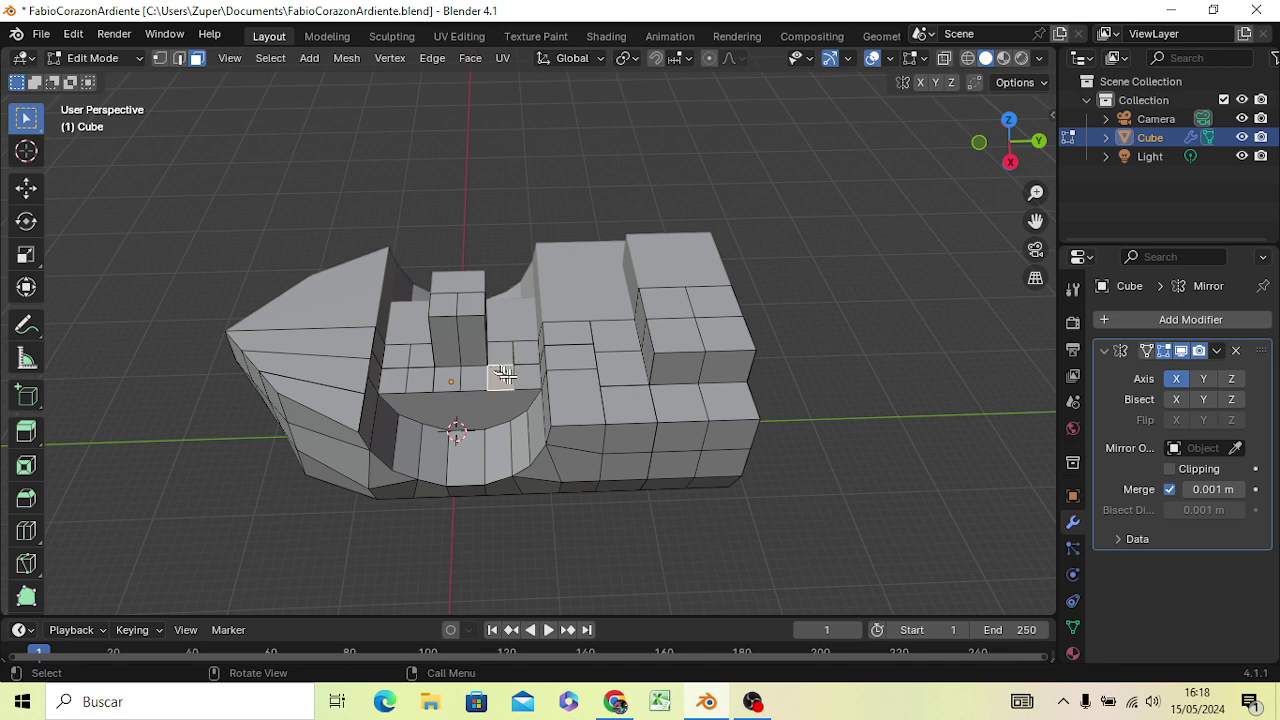
# Delete the cabin-tower edge and deck edge beside the cabin, leaving a hole
pyautogui.click(180, 59)
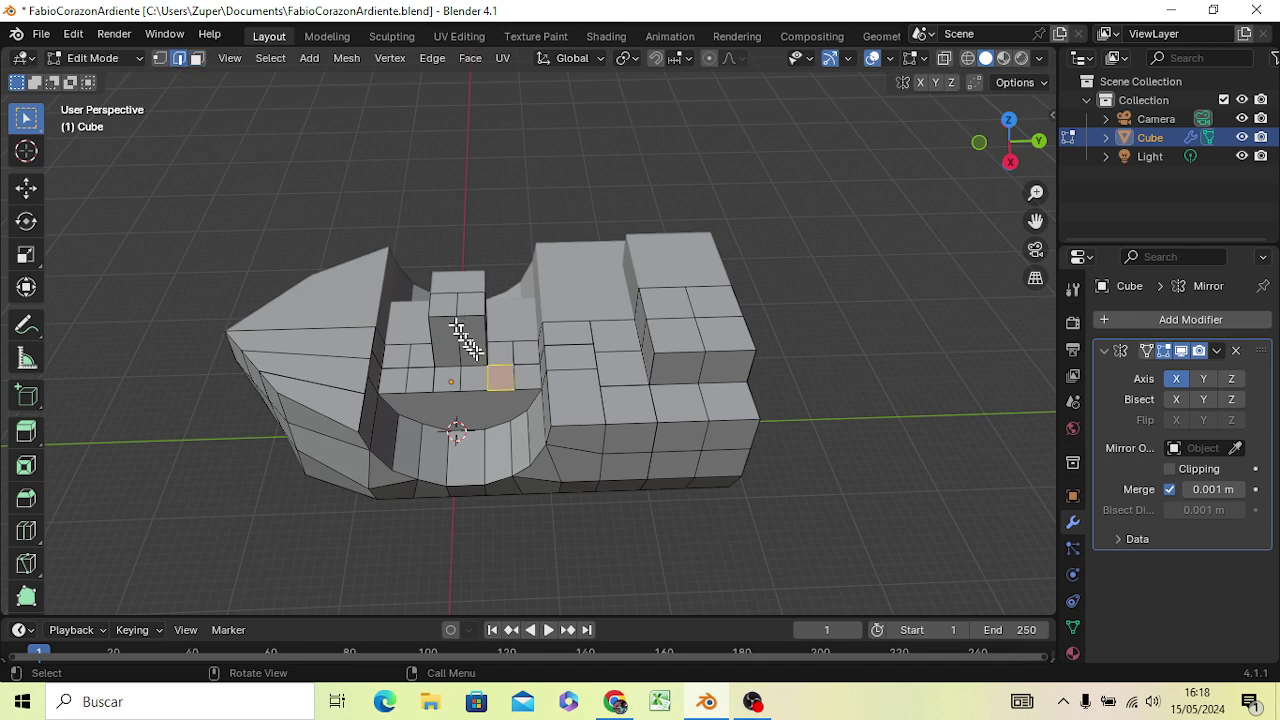
pyautogui.click(502, 258)
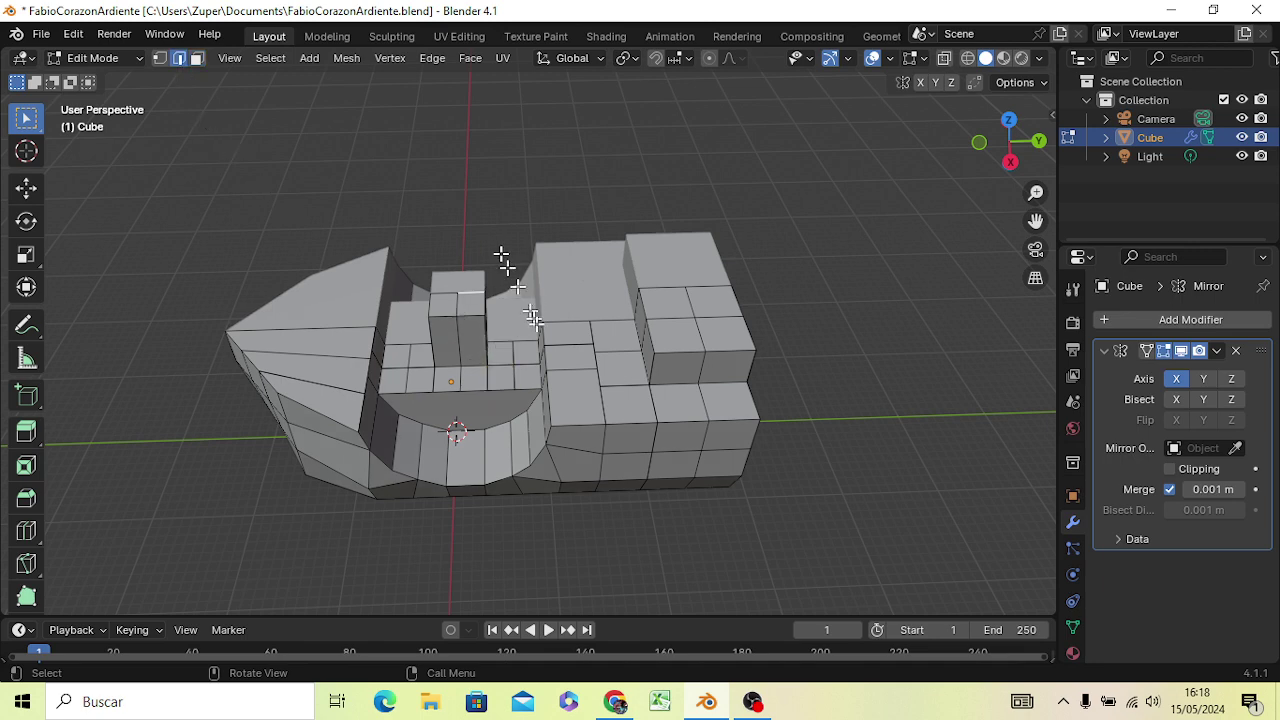
pyautogui.click(500, 374)
pyautogui.press('x')
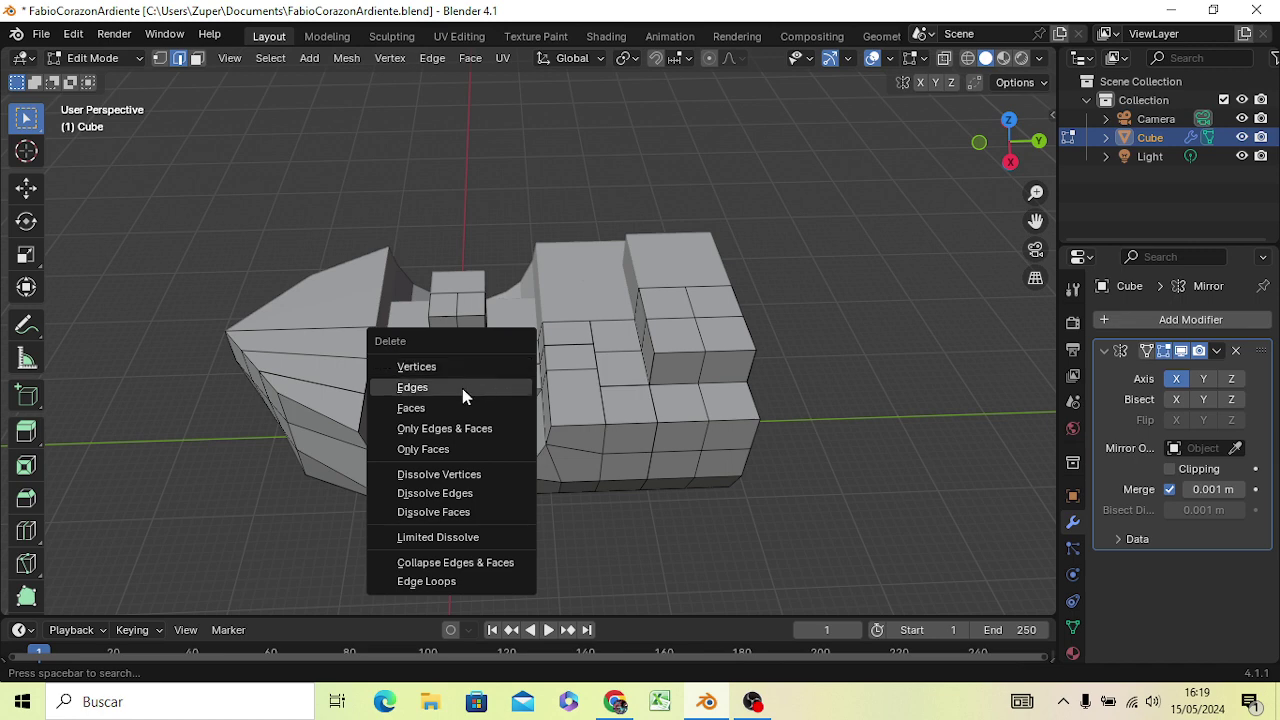
pyautogui.click(462, 388)
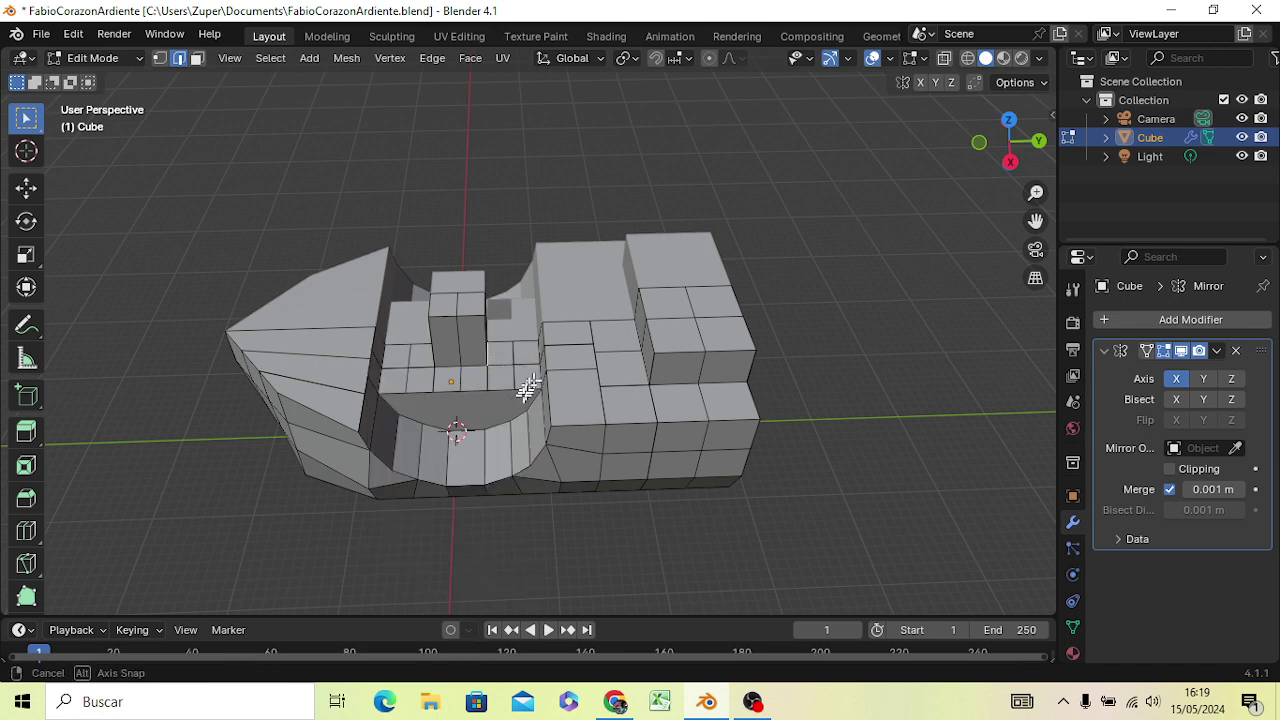
# Orbit above the deck and select the face where the mast will rise
pyautogui.moveTo(528, 391)
pyautogui.mouseDown(button='middle')
pyautogui.moveTo(403, 521)
pyautogui.moveTo(545, 360)
pyautogui.mouseUp(button='middle')
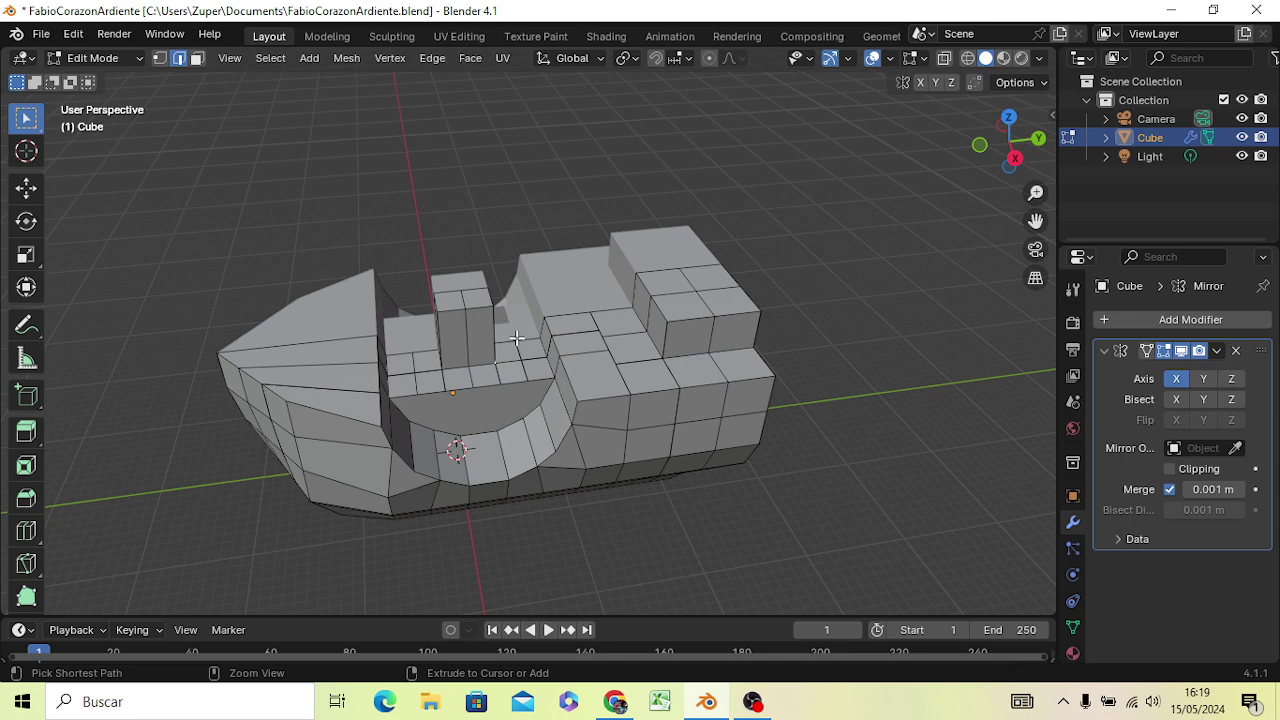
pyautogui.moveTo(526, 371)
pyautogui.mouseDown(button='middle')
pyautogui.moveTo(478, 446)
pyautogui.moveTo(495, 390)
pyautogui.mouseUp(button='middle')
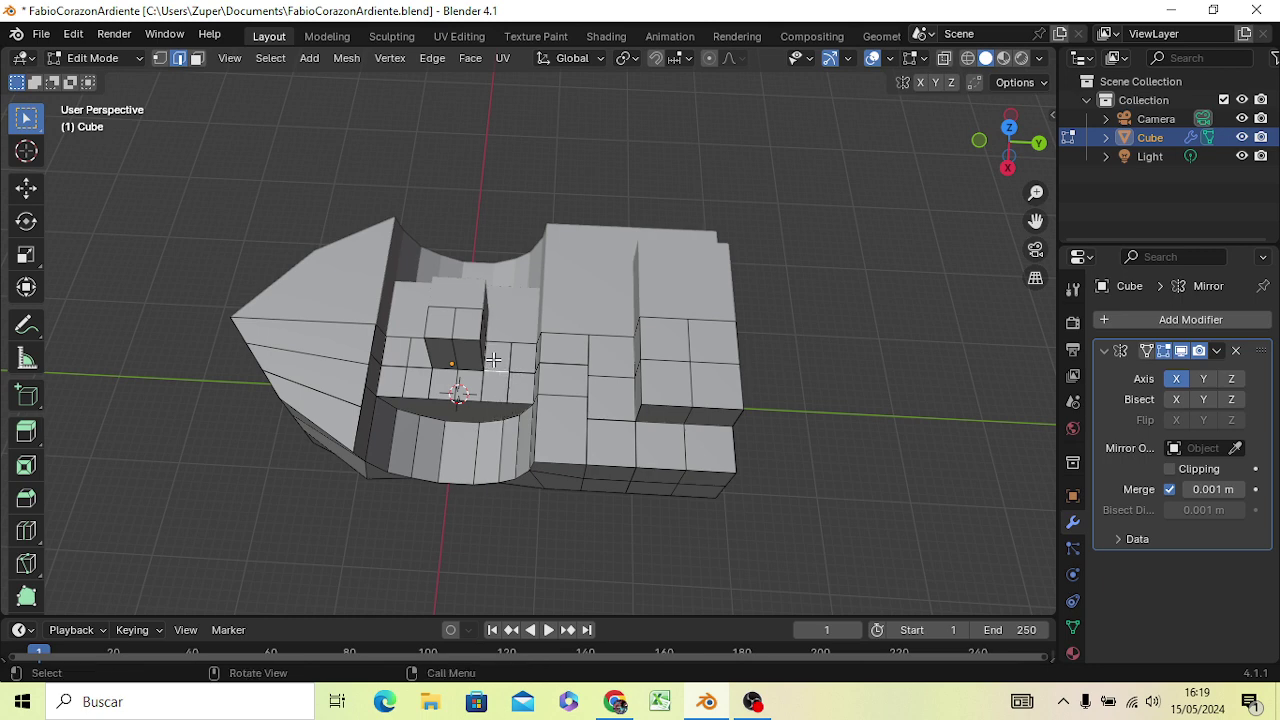
pyautogui.press('3')
pyautogui.click(497, 352)
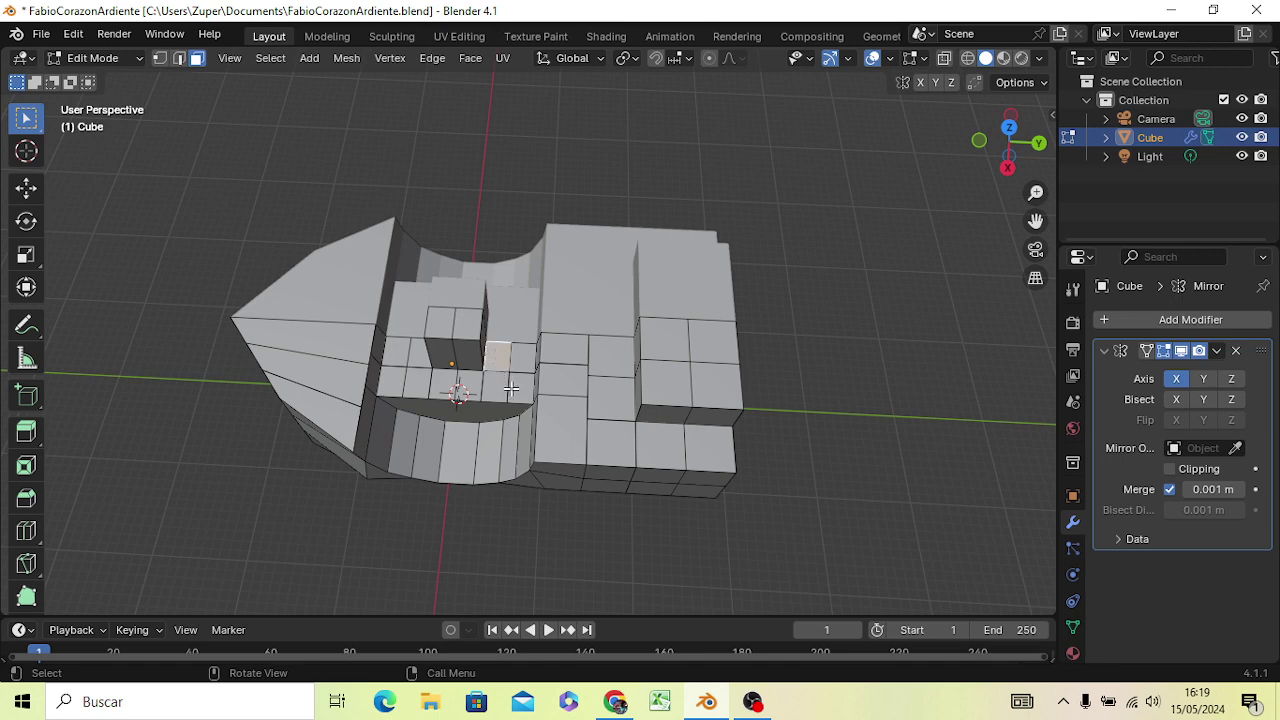
pyautogui.press('KP_3')
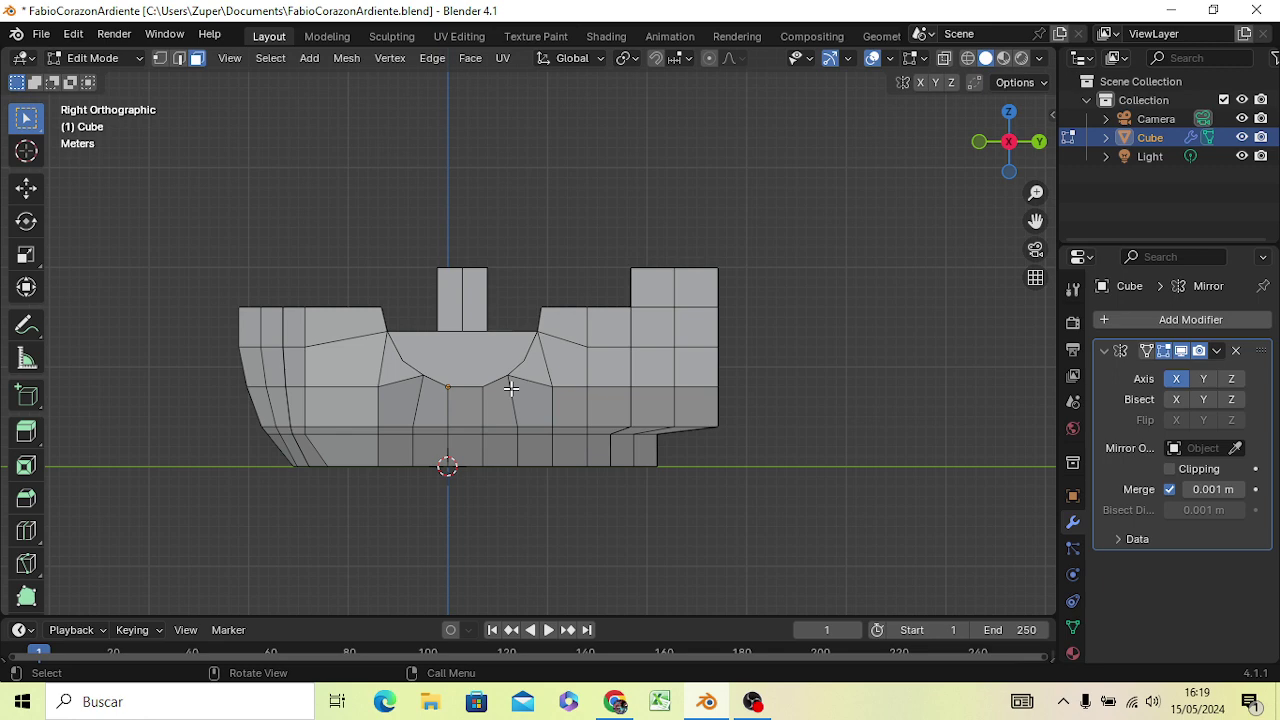
pyautogui.press('g')
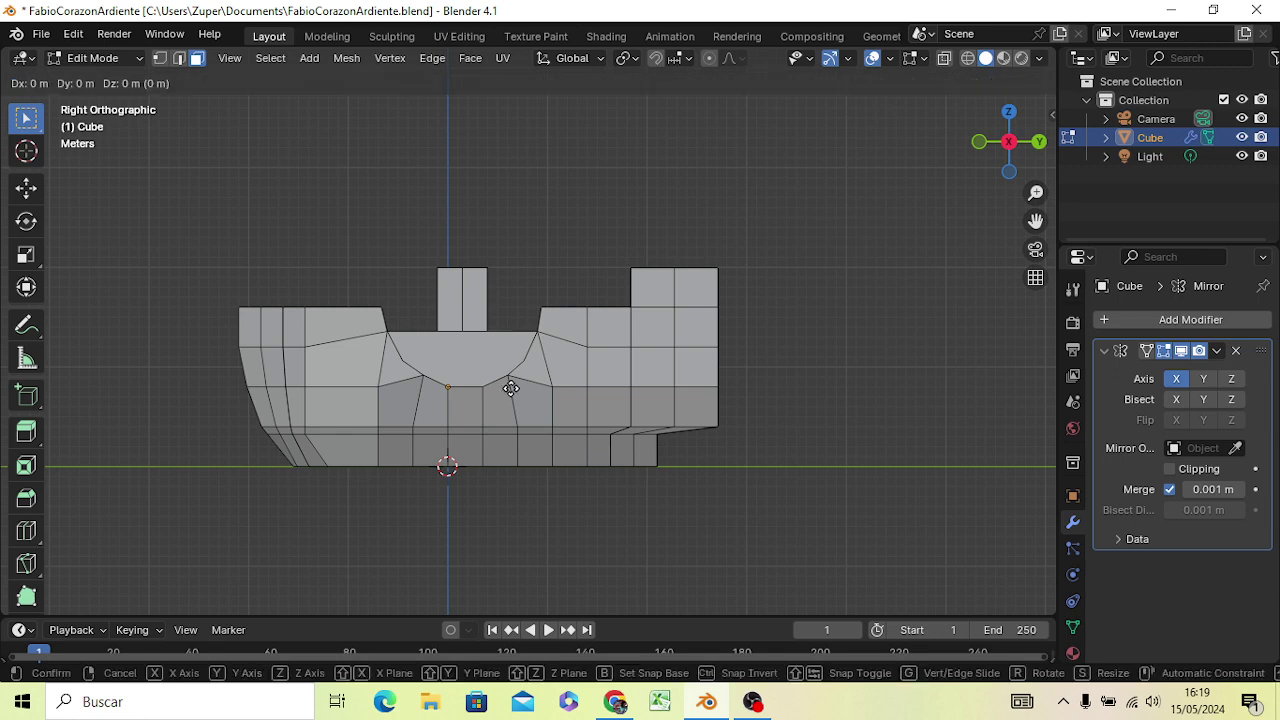
pyautogui.press('z')
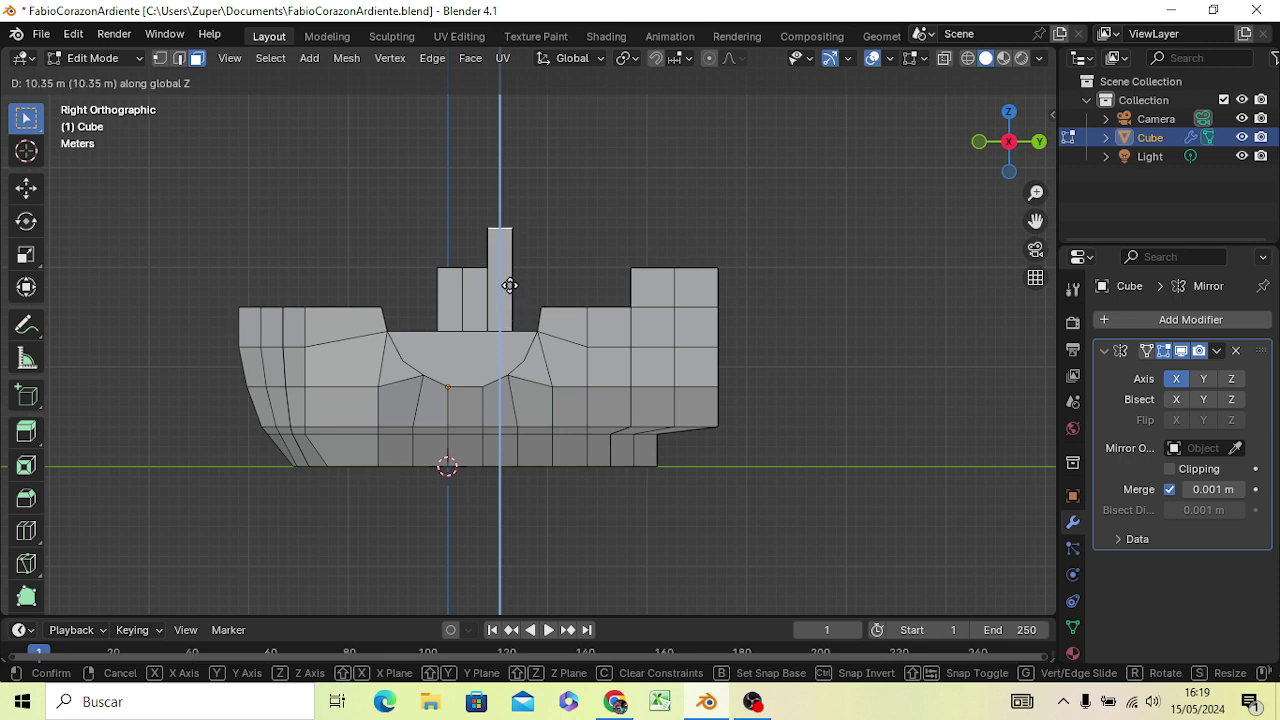
pyautogui.click(509, 293)
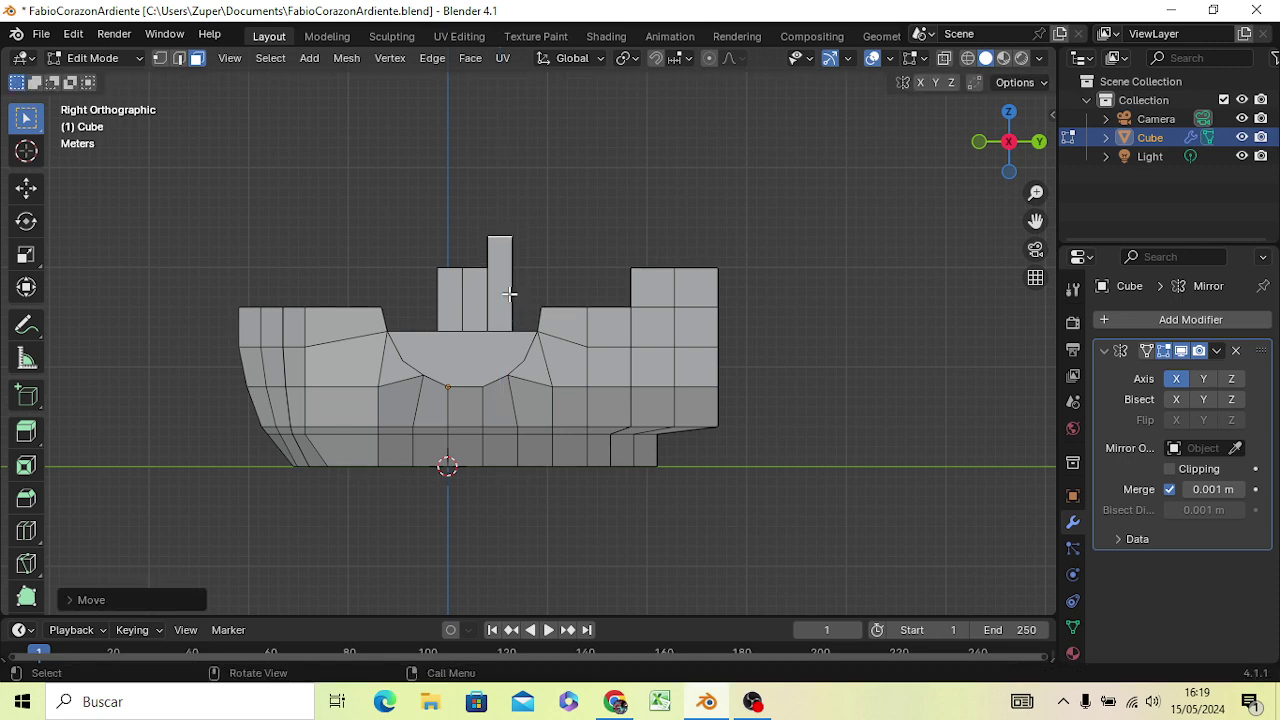
pyautogui.moveTo(527, 334)
pyautogui.mouseDown(button='middle')
pyautogui.moveTo(340, 430)
pyautogui.moveTo(443, 386)
pyautogui.moveTo(386, 420)
pyautogui.moveTo(329, 403)
pyautogui.moveTo(523, 374)
pyautogui.moveTo(543, 334)
pyautogui.mouseUp(button='middle')
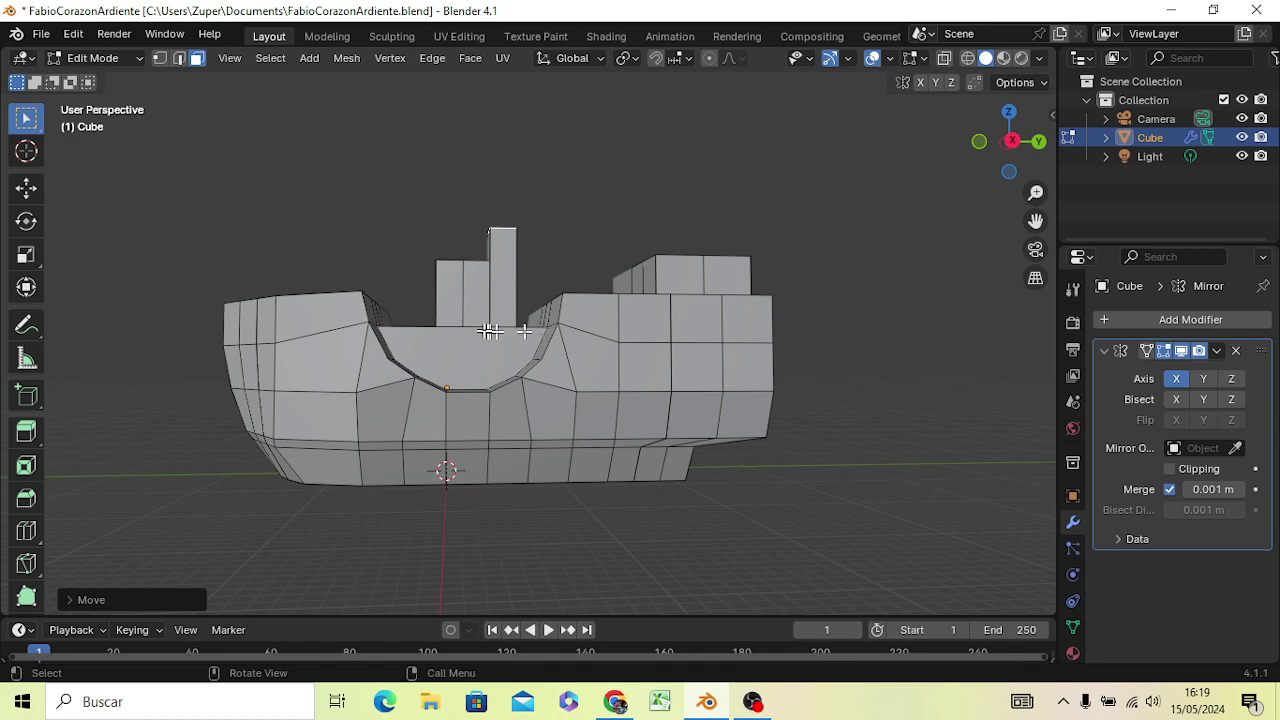
pyautogui.moveTo(543, 334)
pyautogui.mouseDown(button='middle')
pyautogui.moveTo(484, 344)
pyautogui.moveTo(482, 358)
pyautogui.moveTo(477, 334)
pyautogui.mouseUp(button='middle')
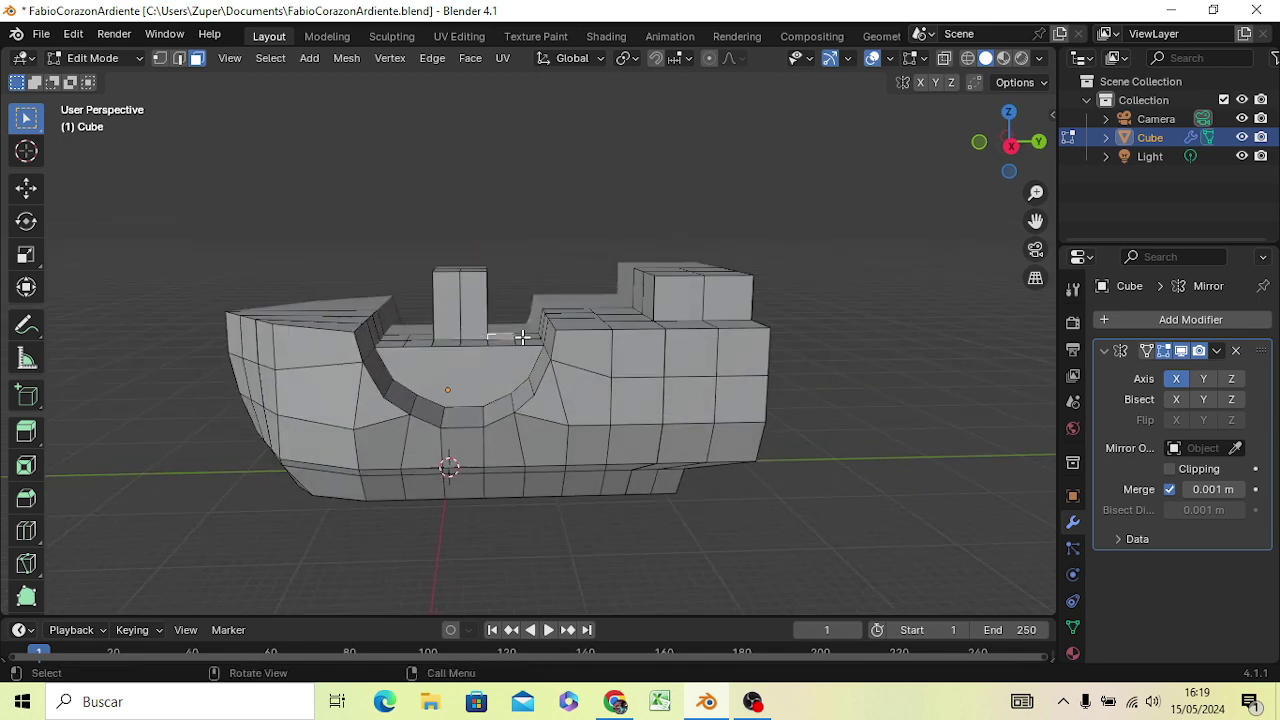
pyautogui.press('KP_3')
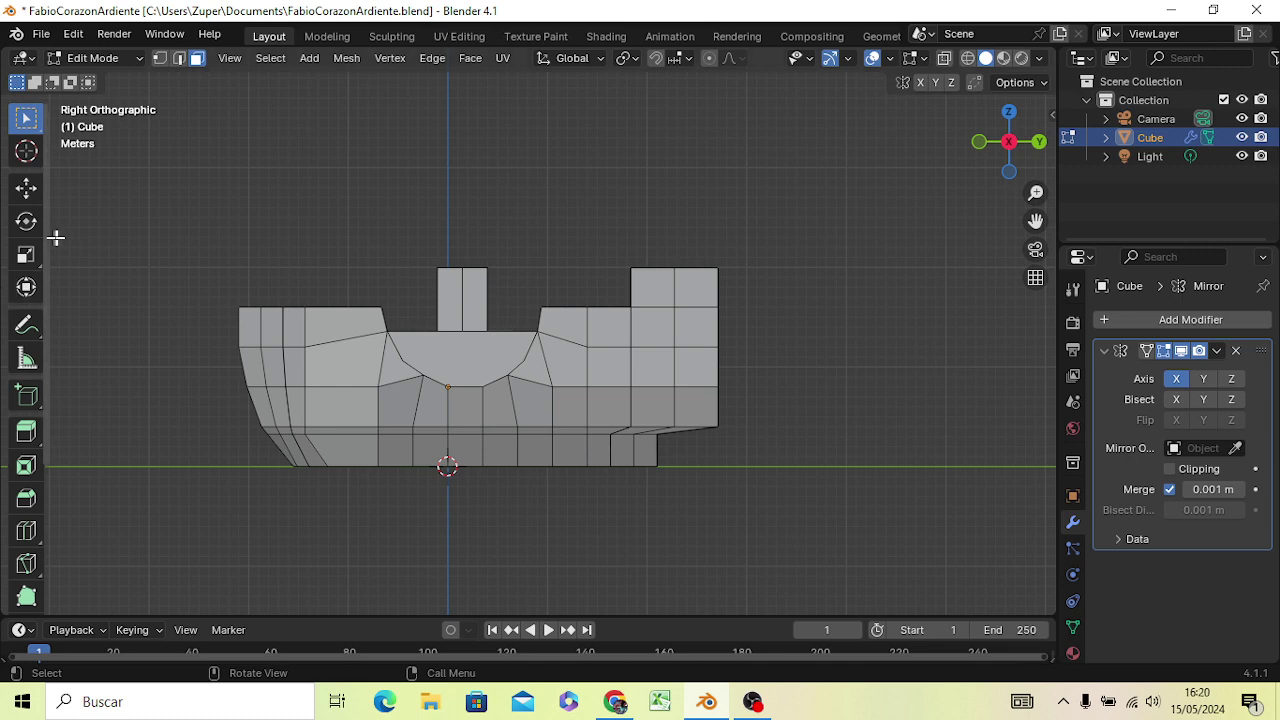
# Raise the selected deck face vertically into a short block beside the cabin
pyautogui.press('g')
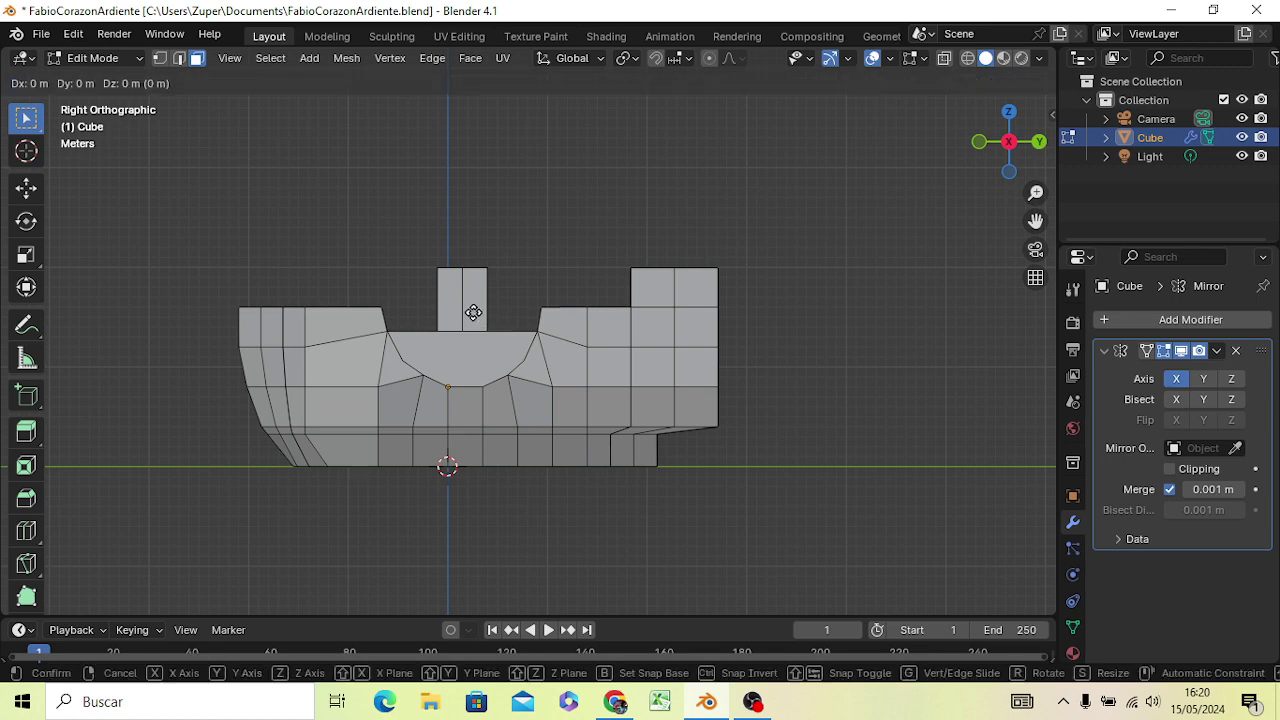
pyautogui.press('z')
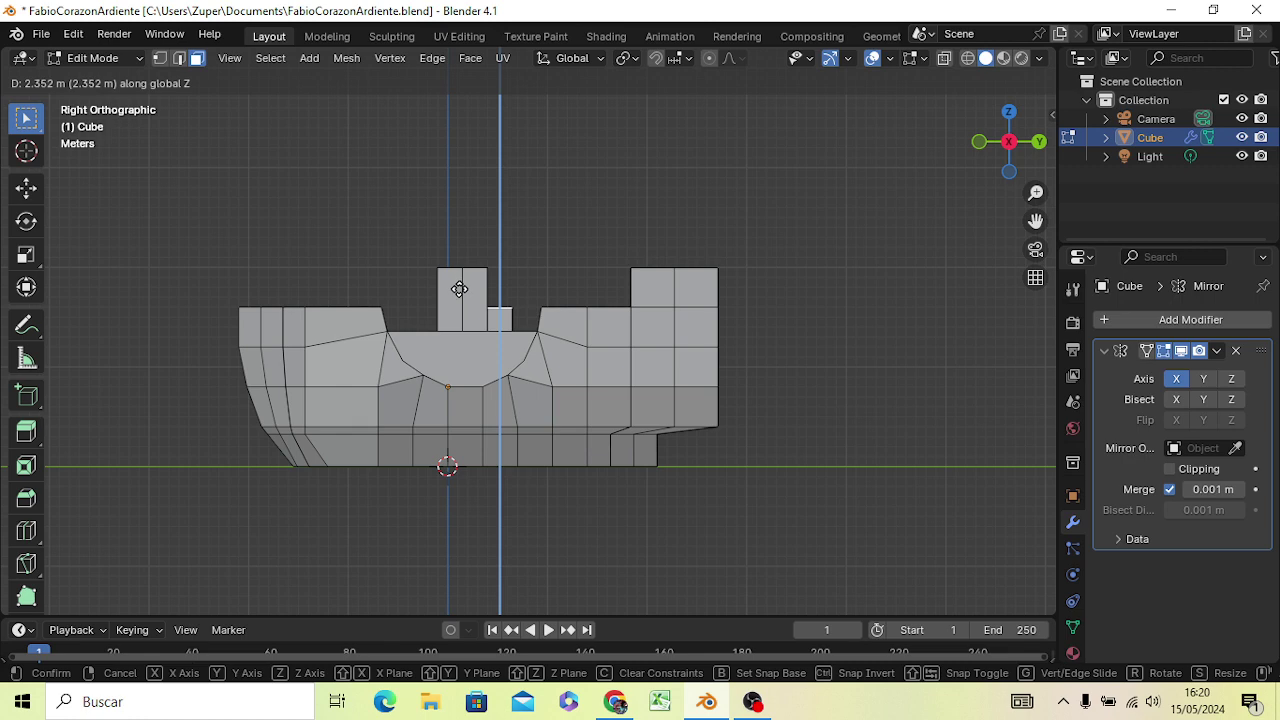
pyautogui.click(459, 289)
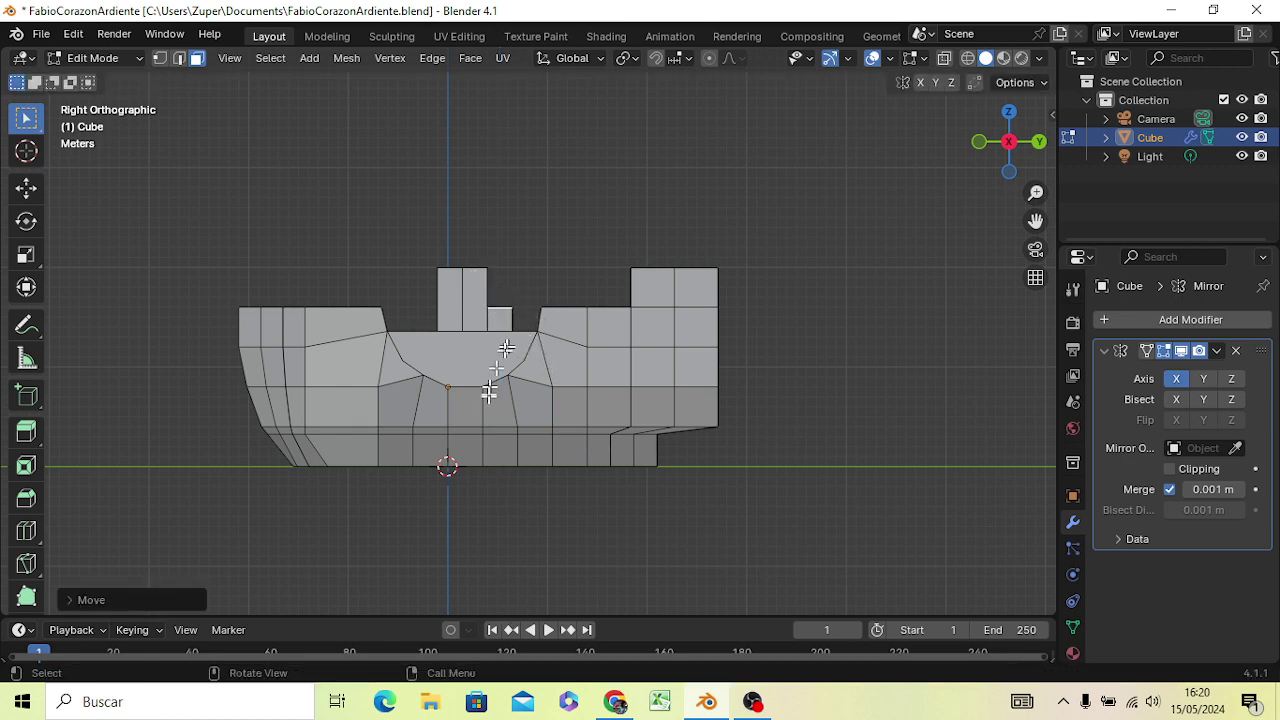
# Orbit the hull, then view the boat straight from the right side
pyautogui.moveTo(489, 391)
pyautogui.mouseDown(button='middle')
pyautogui.moveTo(512, 372)
pyautogui.moveTo(484, 375)
pyautogui.mouseUp(button='middle')
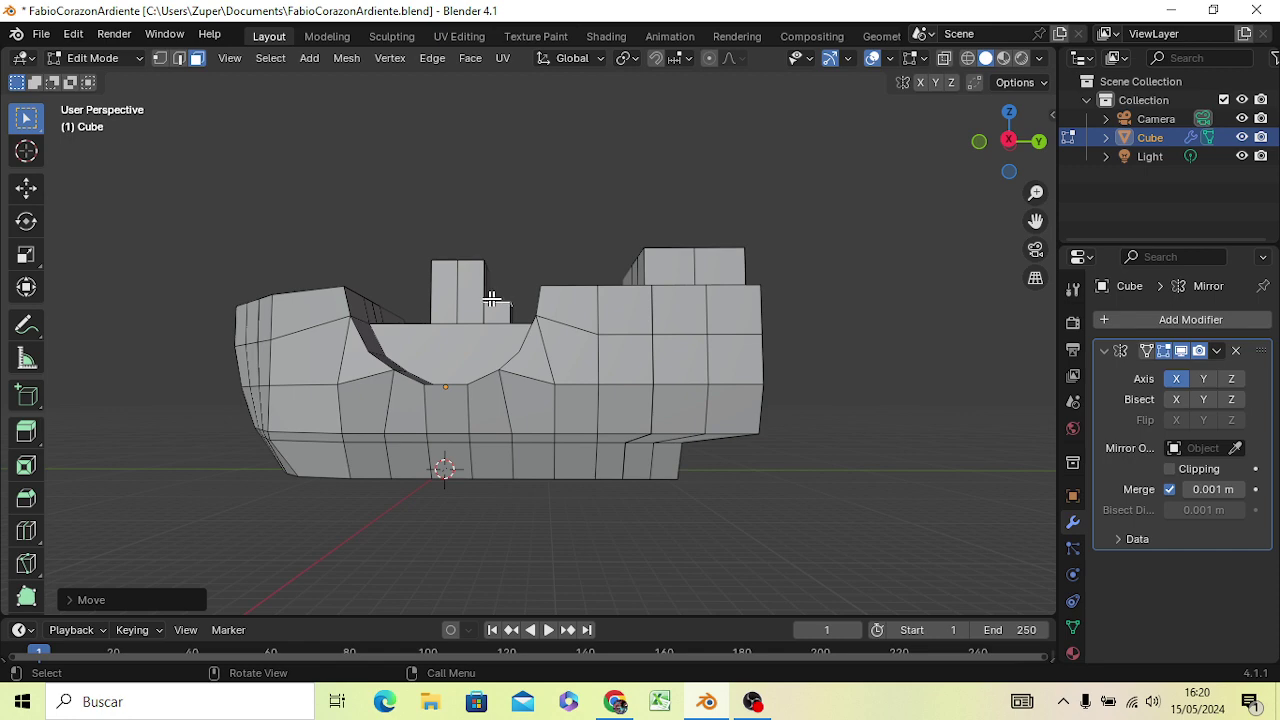
pyautogui.moveTo(490, 303)
pyautogui.mouseDown(button='middle')
pyautogui.moveTo(500, 320)
pyautogui.moveTo(486, 296)
pyautogui.mouseUp(button='middle')
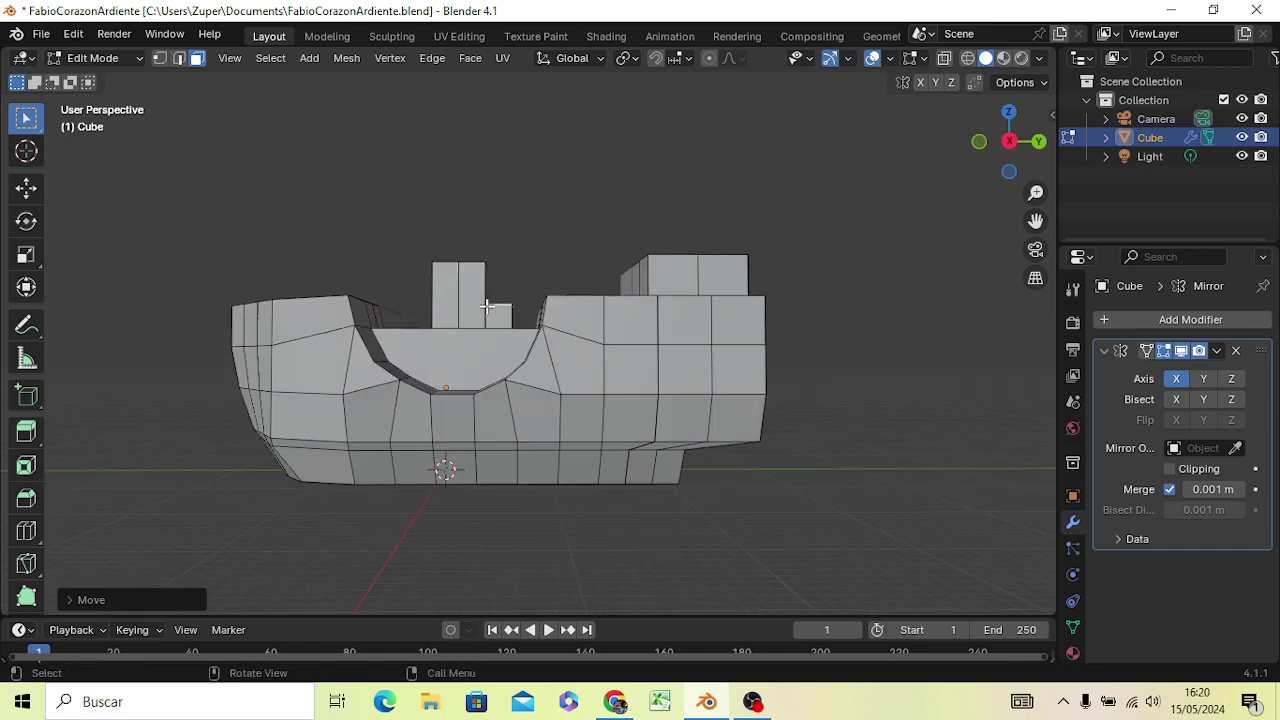
pyautogui.press('KP_3')
# Zoom in, use wireframe shading and vertex mode, and select the corner vertex by the cabin step
pyautogui.scroll(4, 486, 305)
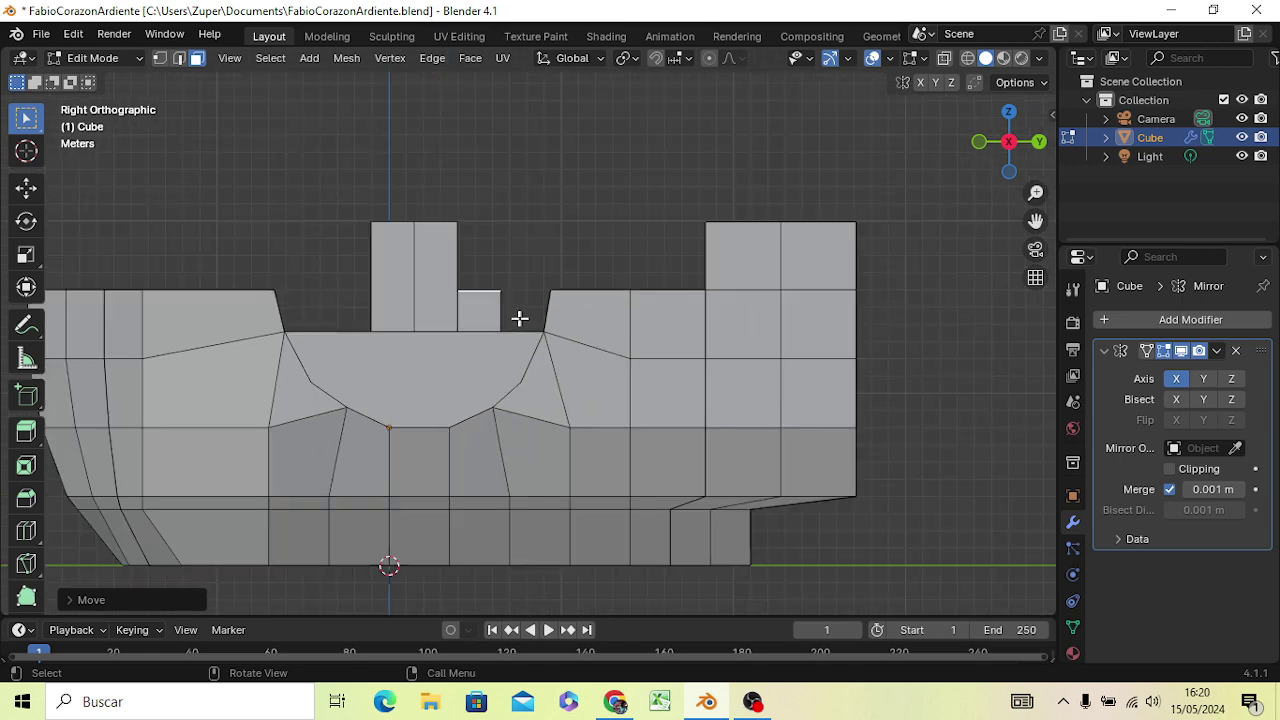
pyautogui.press('z')
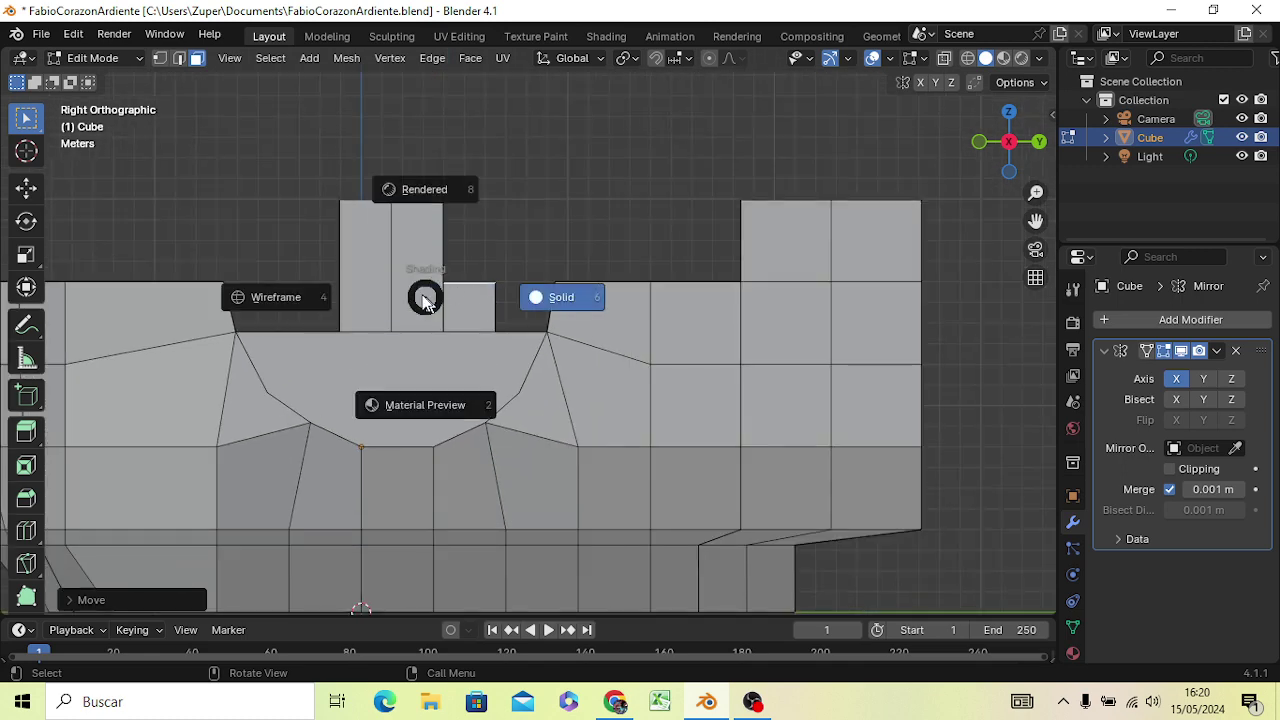
pyautogui.click(277, 303)
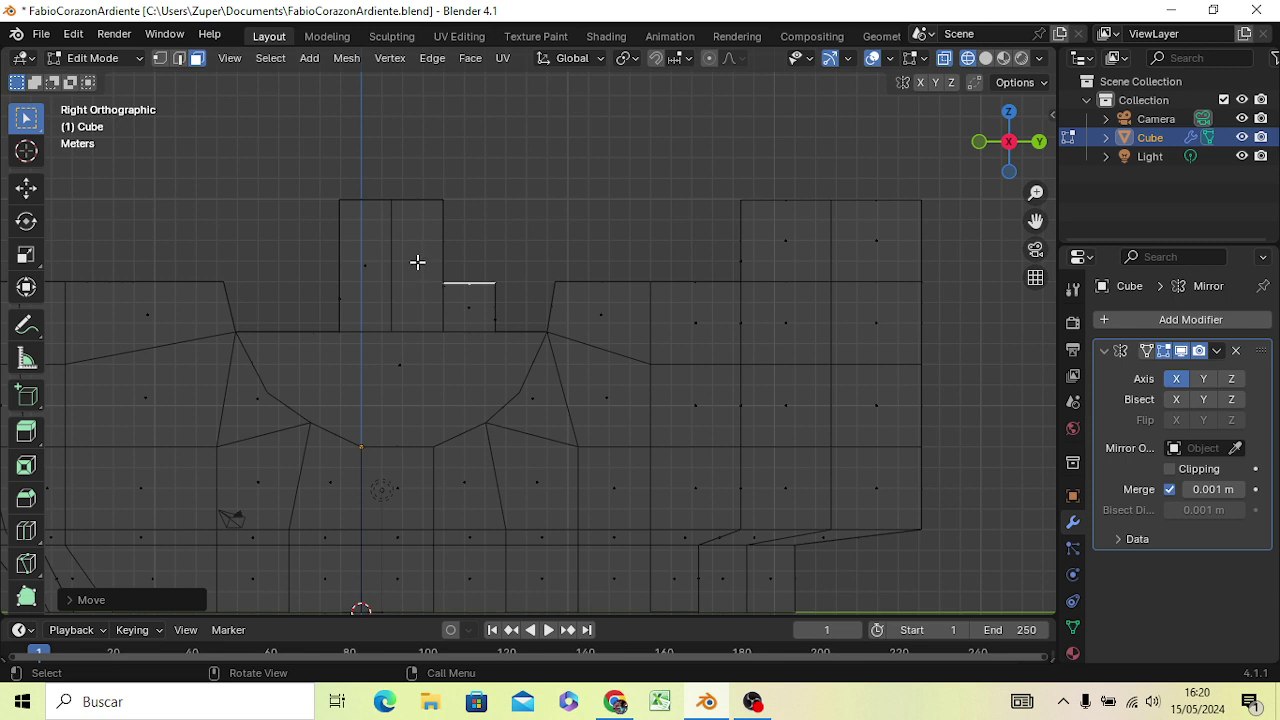
pyautogui.press('1')
pyautogui.click(511, 240)
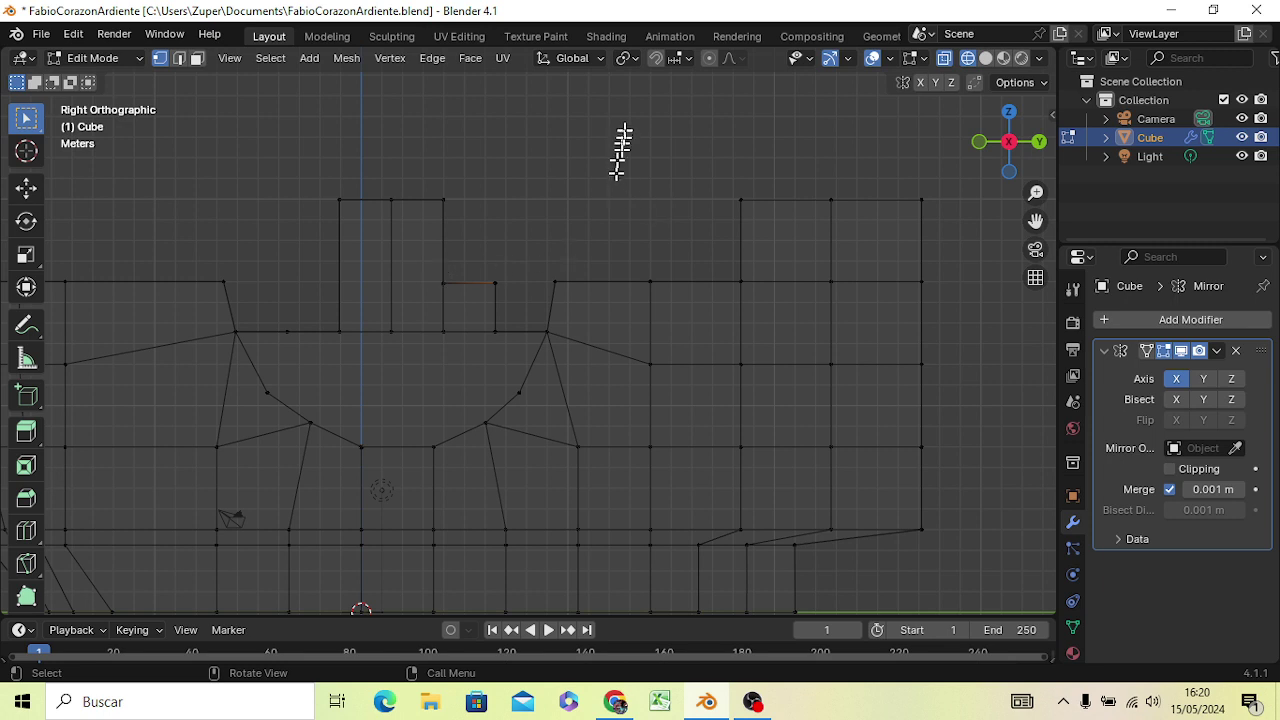
pyautogui.click(590, 112)
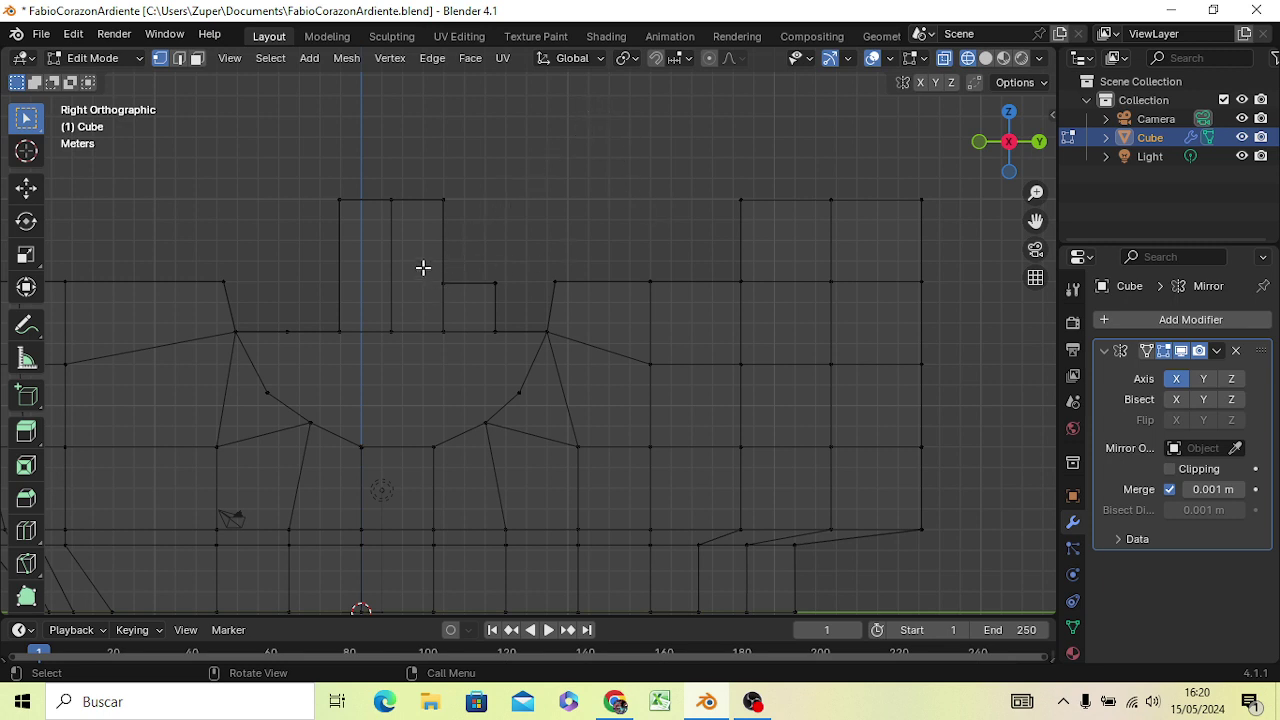
pyautogui.moveTo(426, 270); pyautogui.dragTo(459, 297)
# Reposition that corner vertex upward, along Y, then adjust its height again
pyautogui.press('g')
pyautogui.press('z')
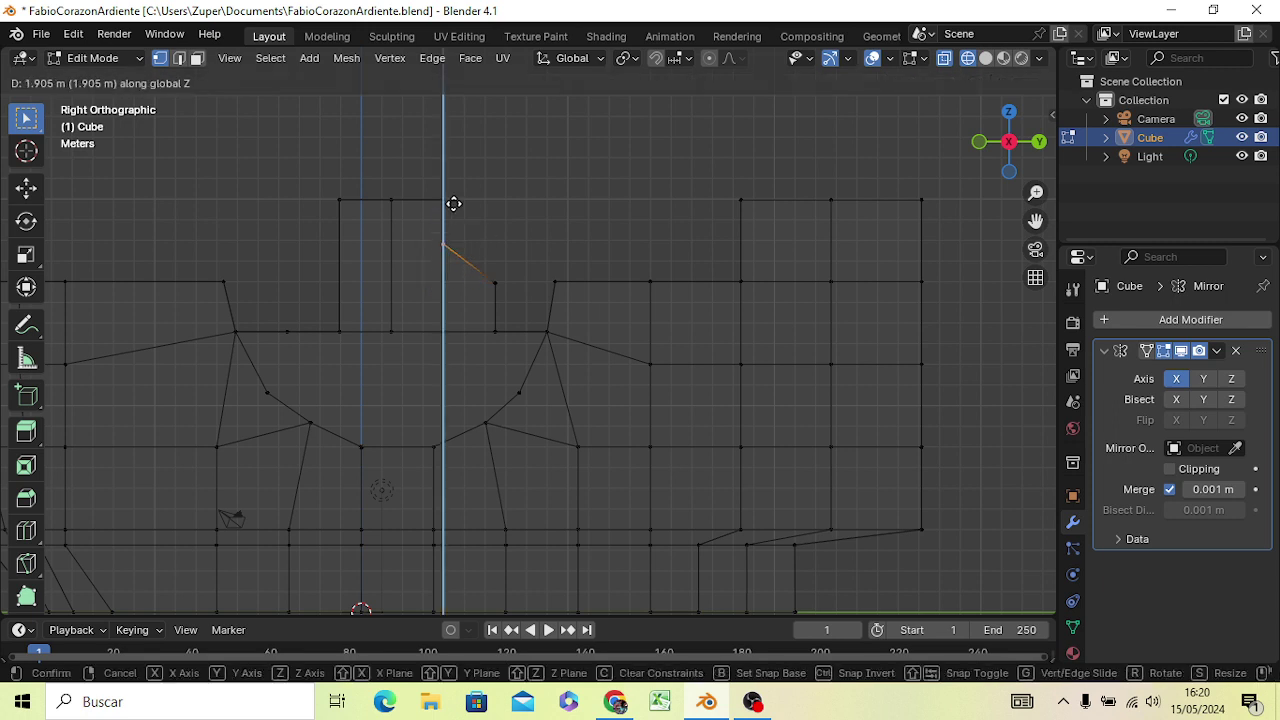
pyautogui.click(454, 204)
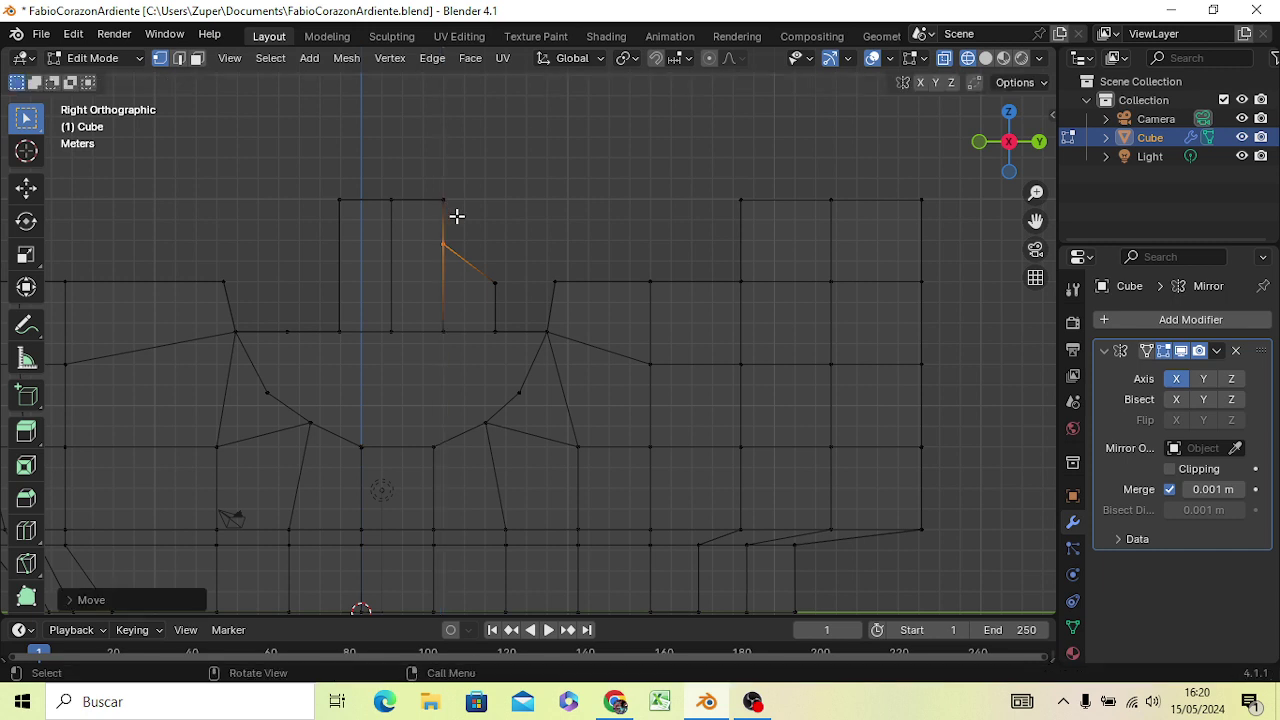
pyautogui.press('g')
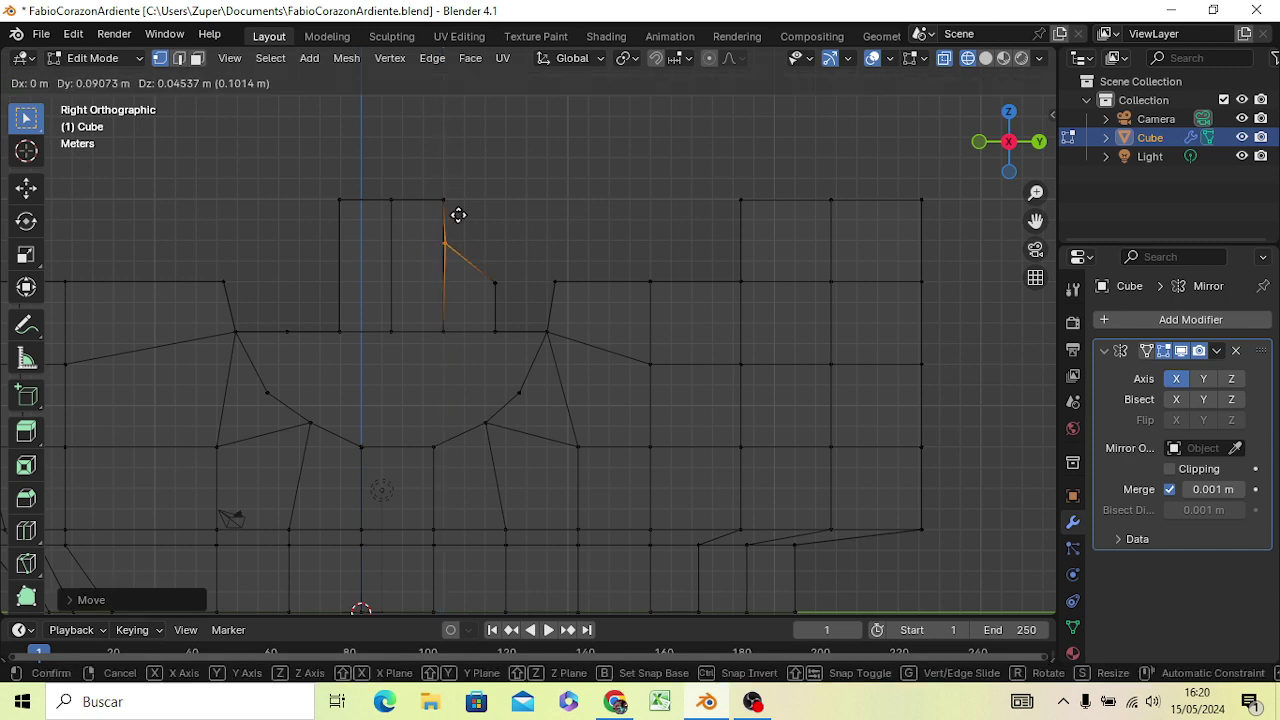
pyautogui.press('y')
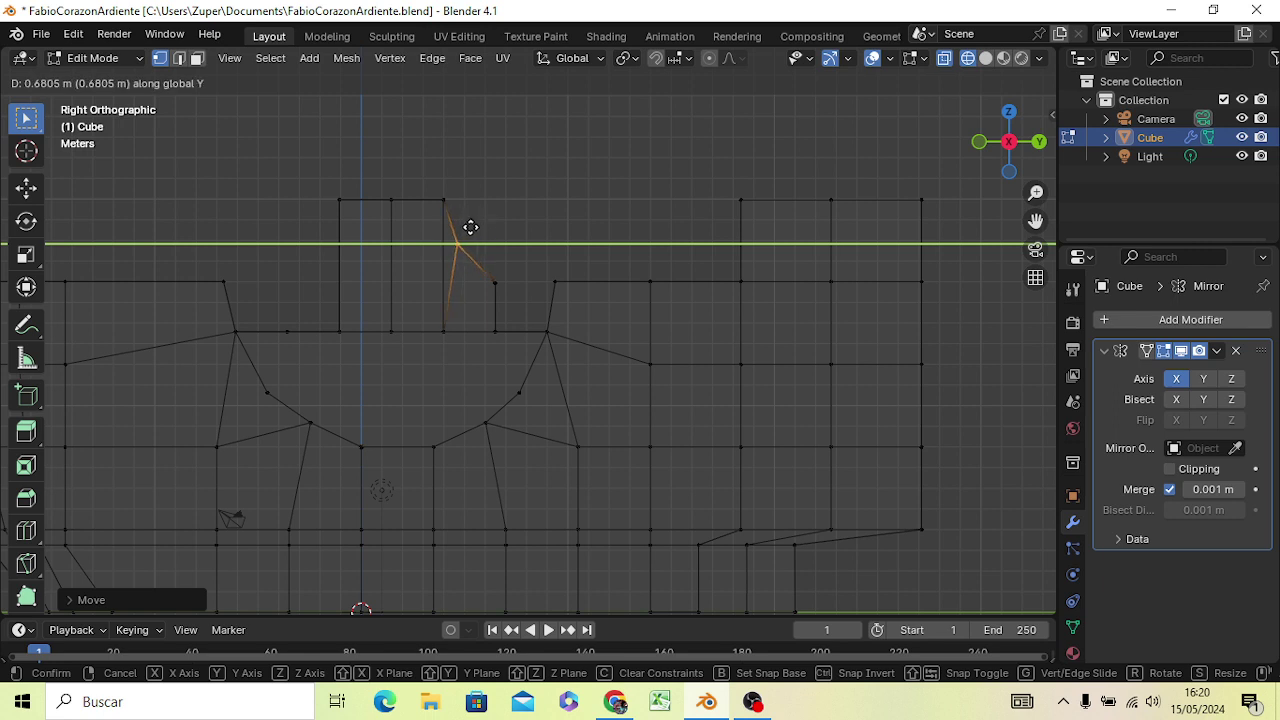
pyautogui.click(470, 228)
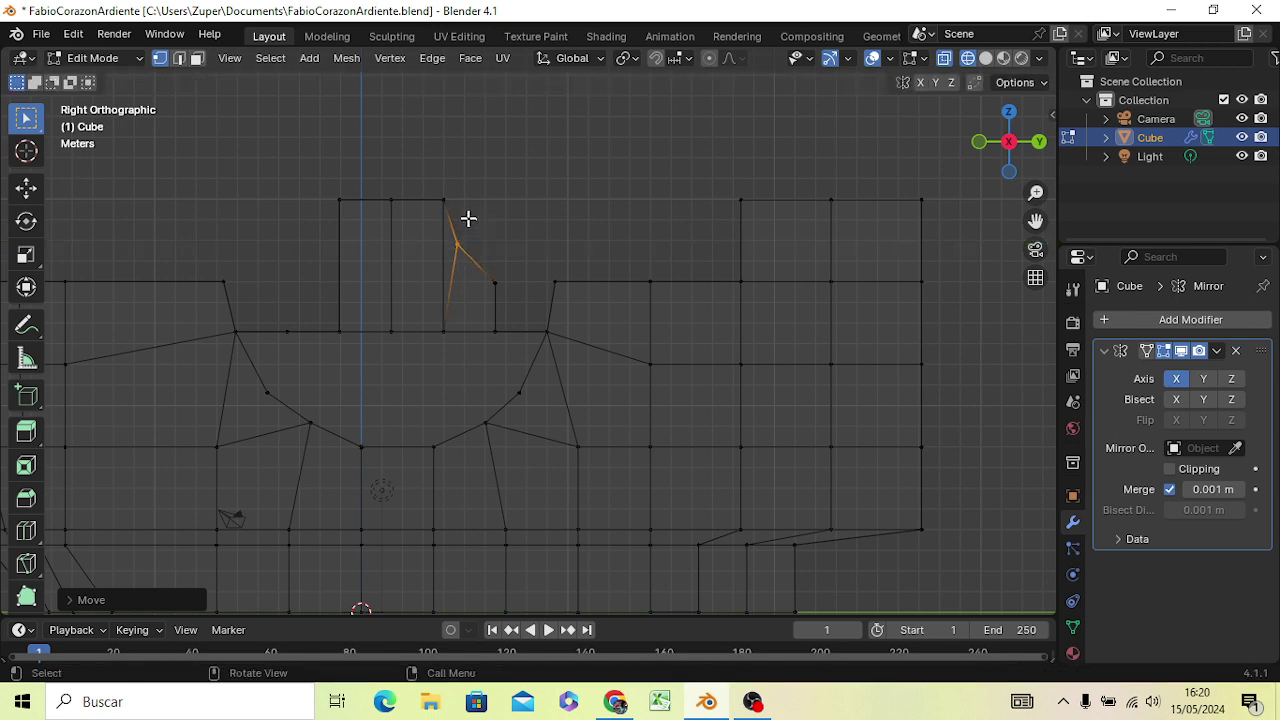
pyautogui.press('g')
pyautogui.press('z')
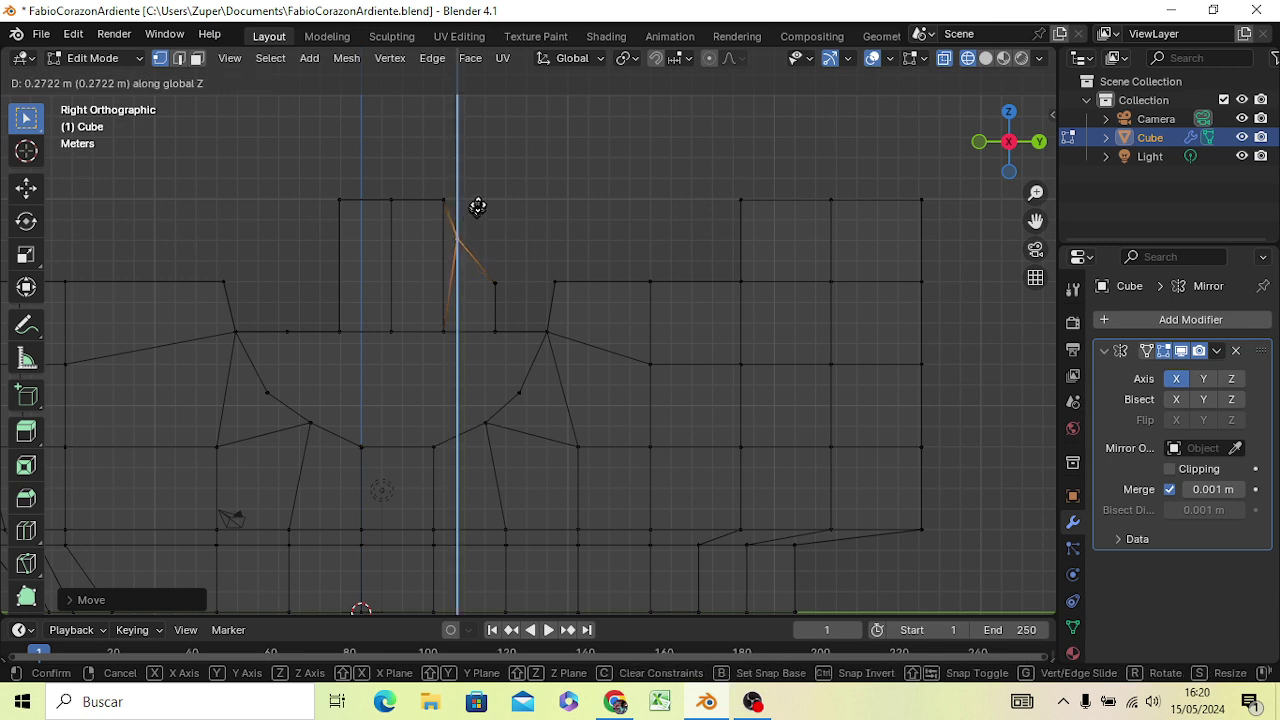
pyautogui.click(478, 209)
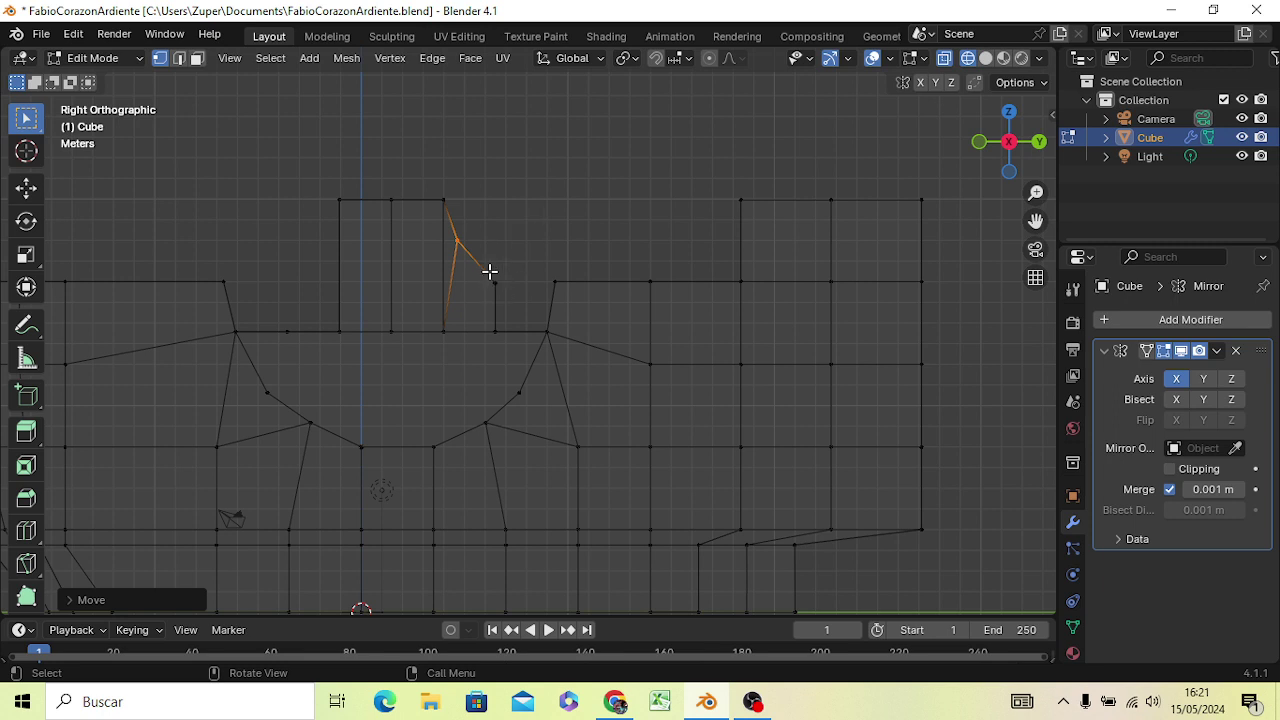
# Adjust the height of the slanted edge's lower vertex along Z
pyautogui.click(520, 228)
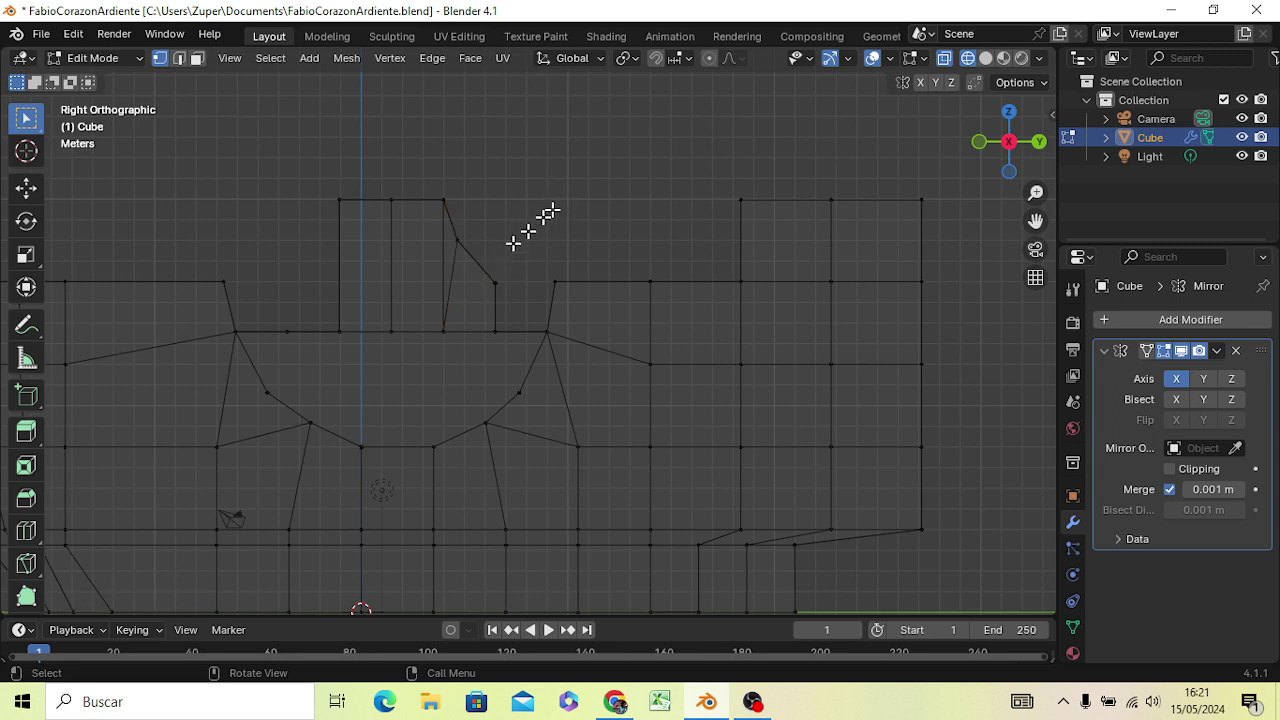
pyautogui.moveTo(490, 279); pyautogui.dragTo(507, 291)
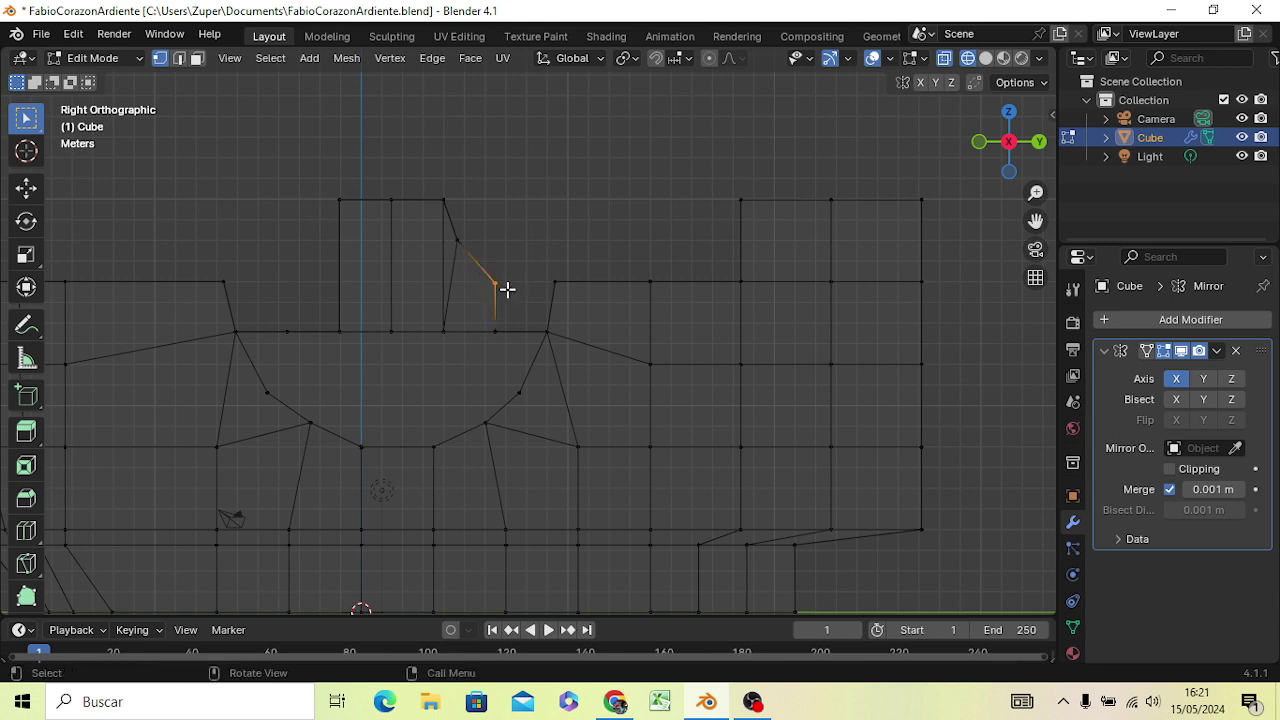
pyautogui.press('g')
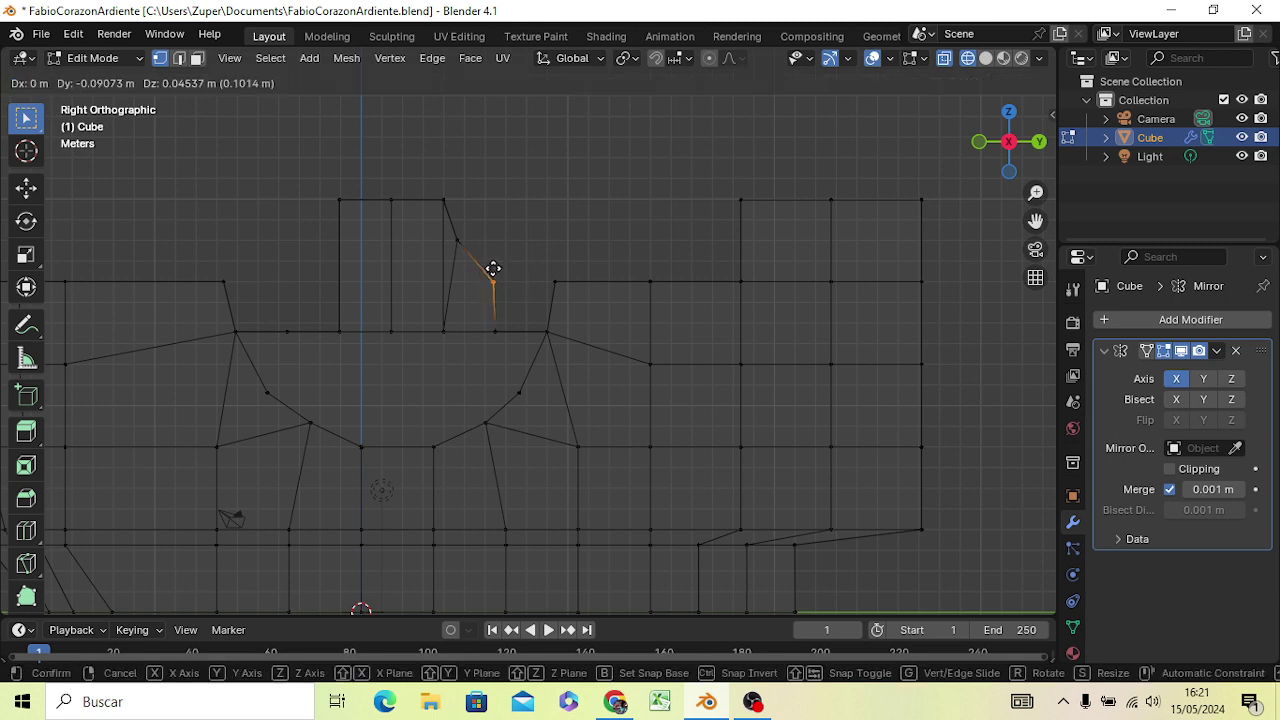
pyautogui.press('z')
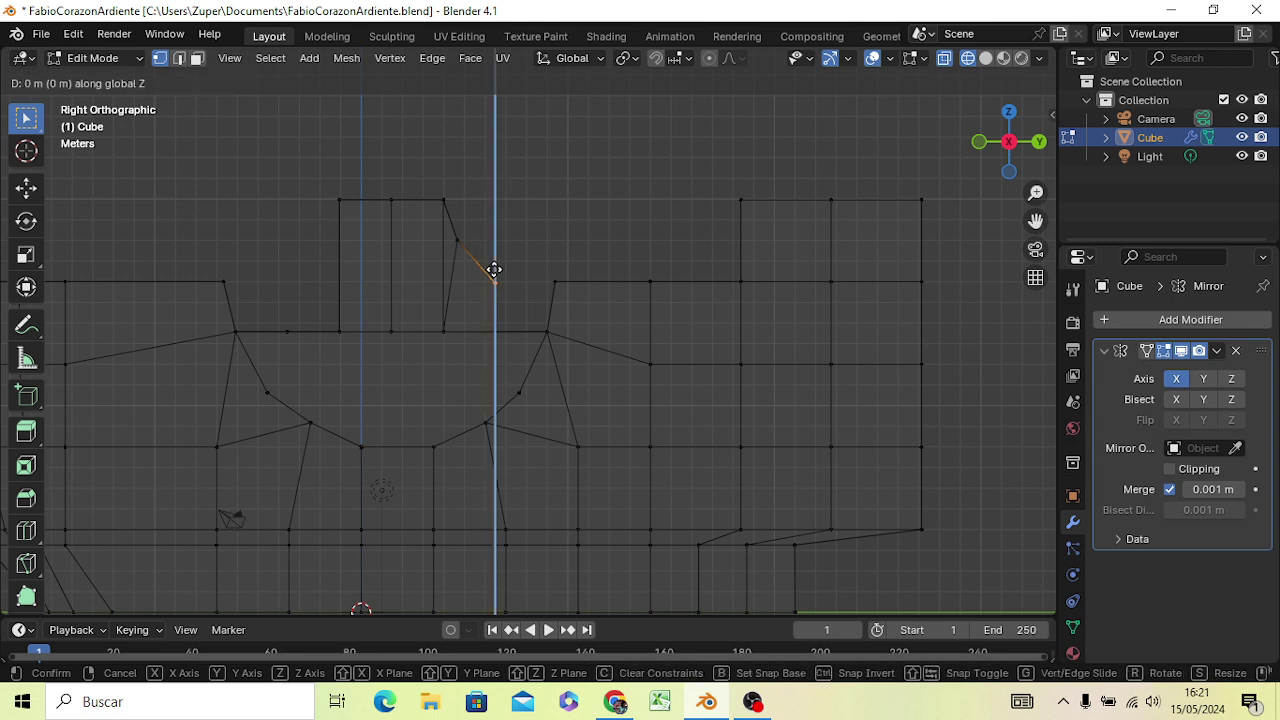
pyautogui.click(490, 256)
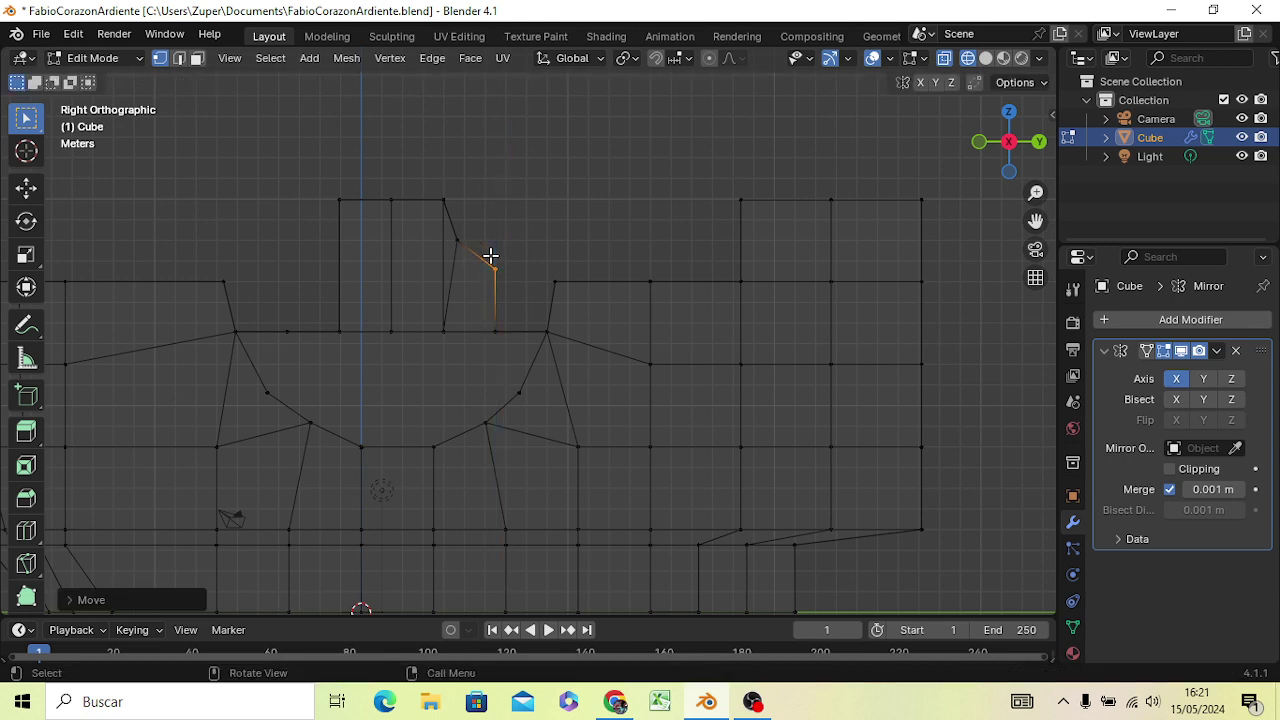
# Move the cabin edge's bend vertex along Y, then adjust its height
pyautogui.click(540, 178)
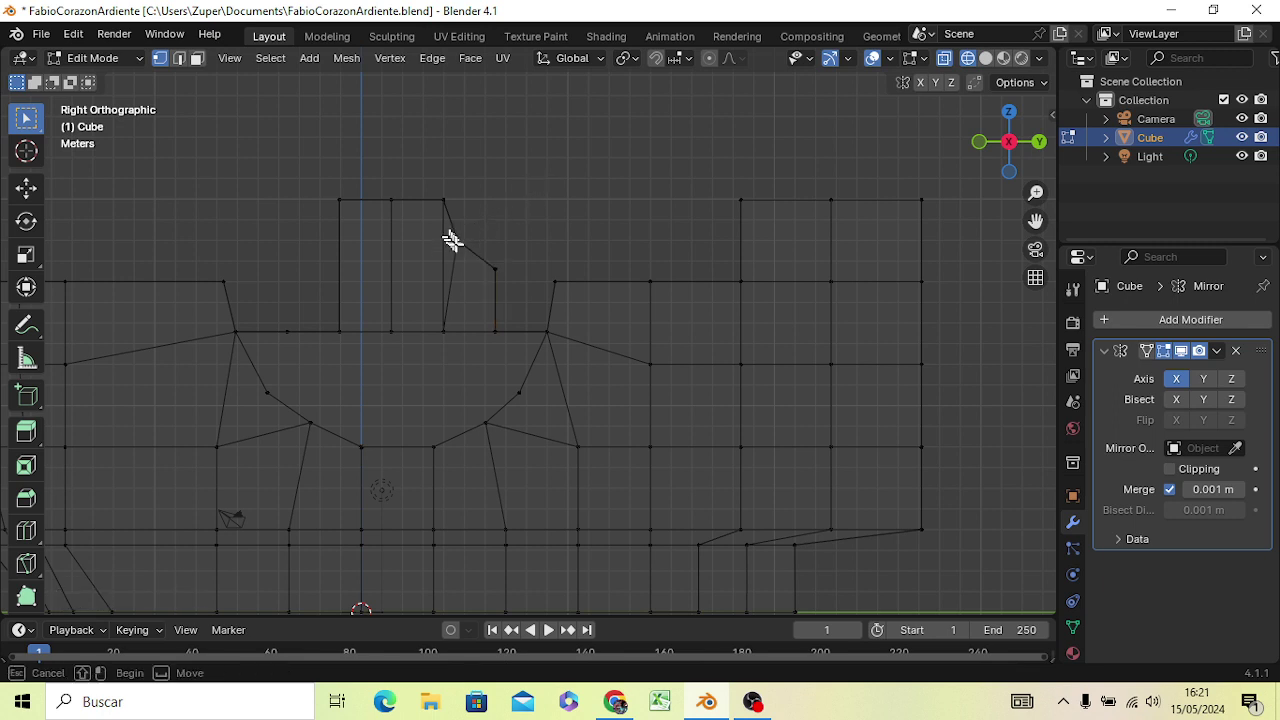
pyautogui.click(461, 243)
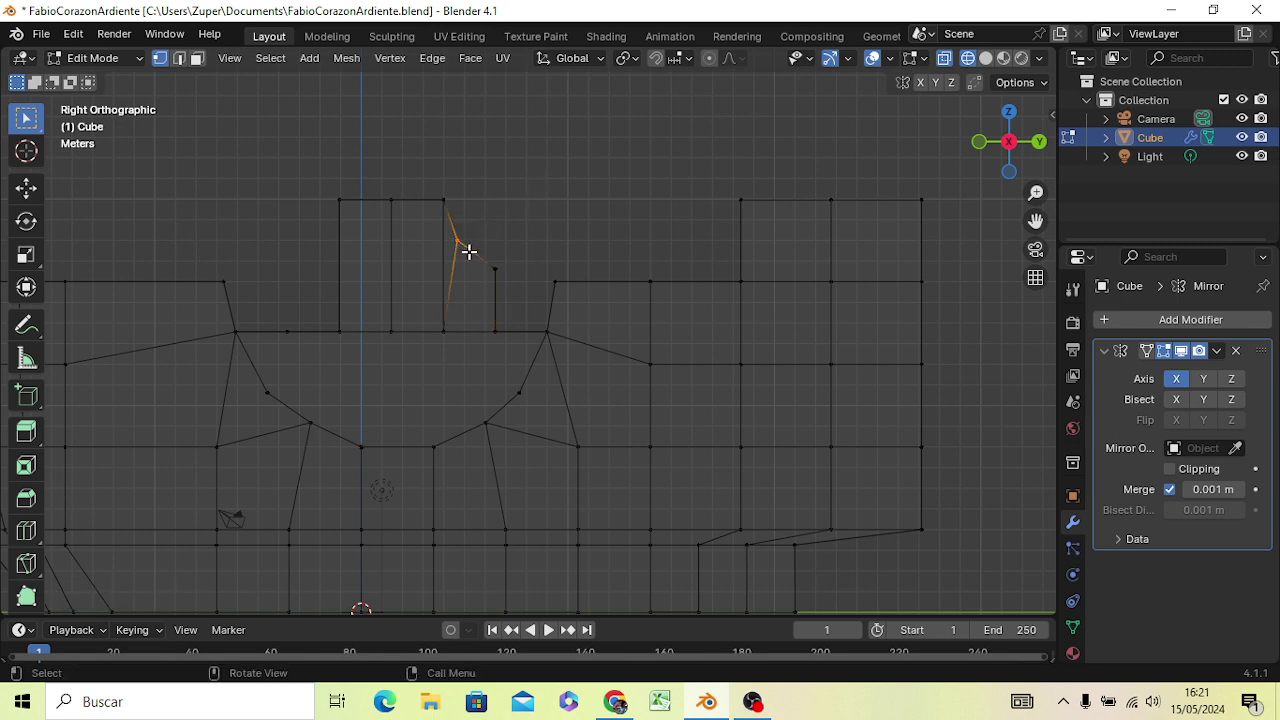
pyautogui.press('g')
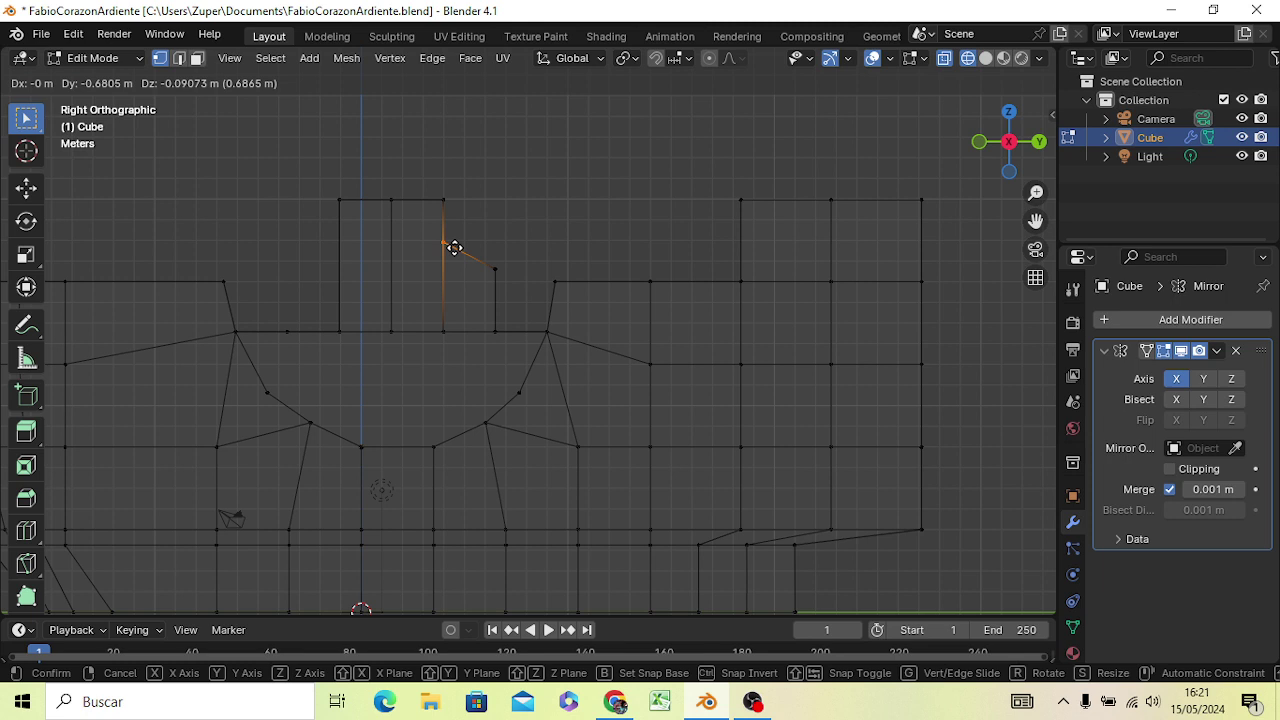
pyautogui.press('y')
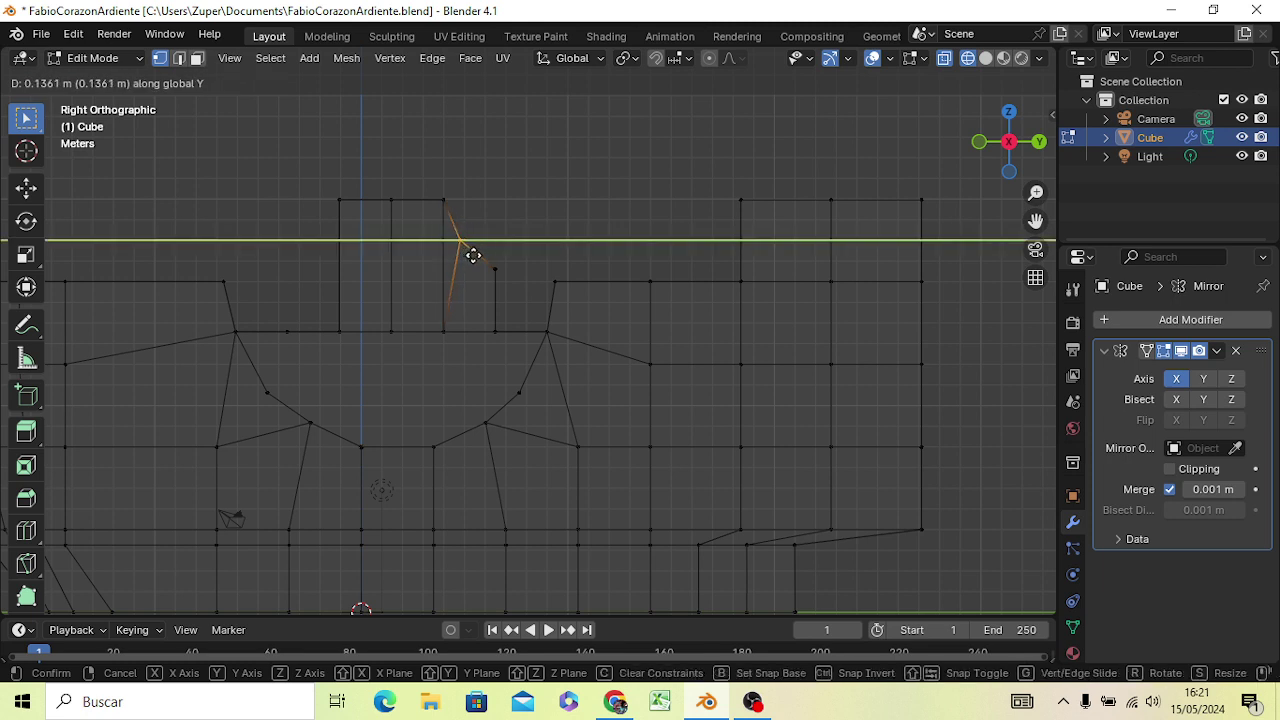
pyautogui.click(472, 255)
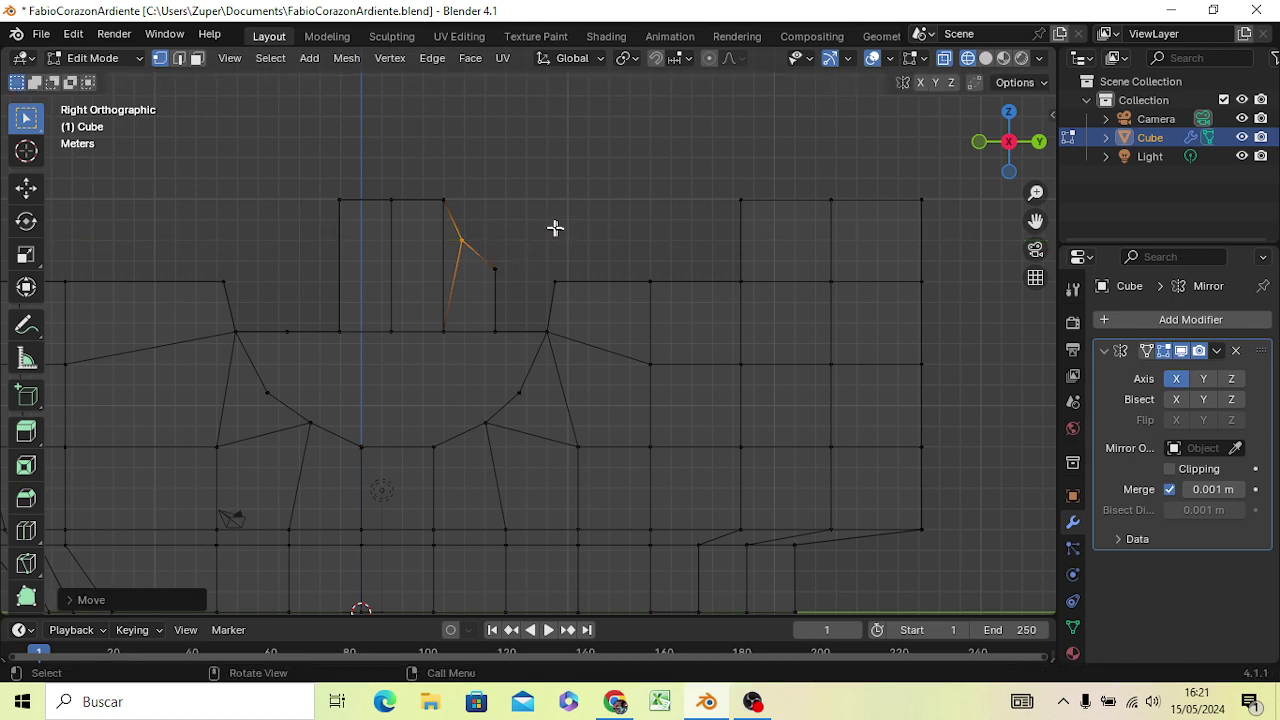
pyautogui.press('g')
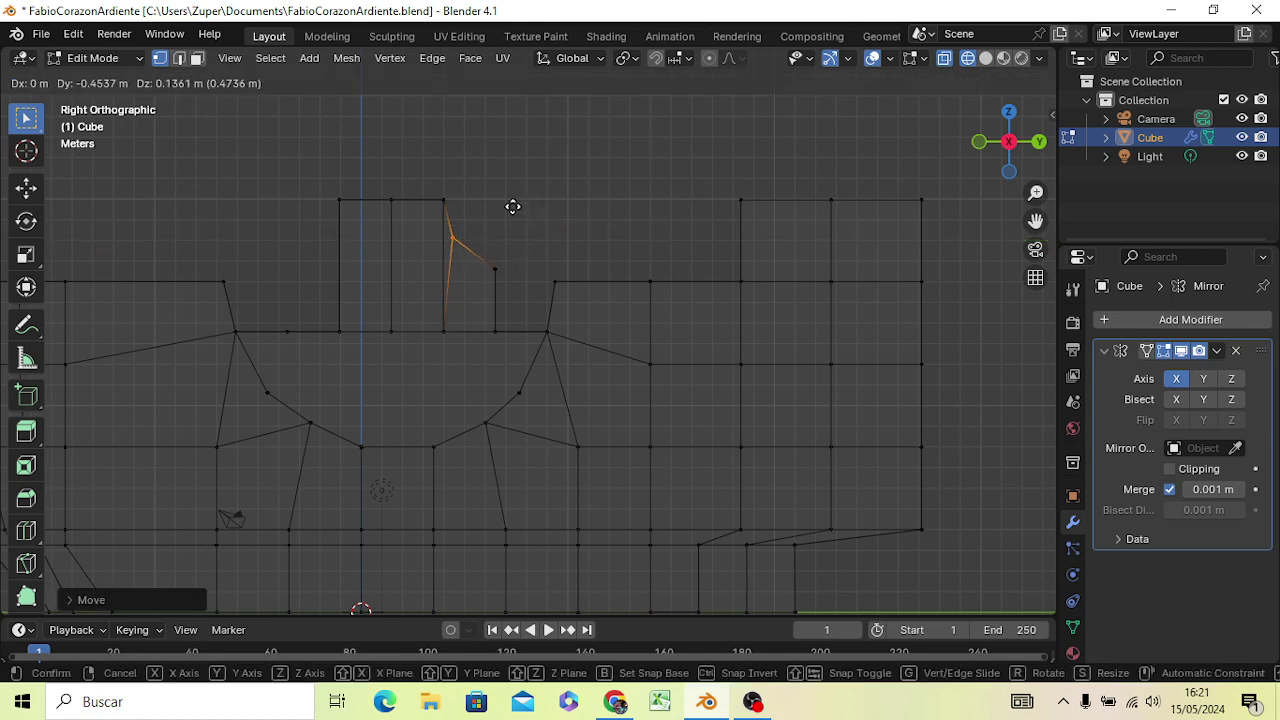
pyautogui.press('z')
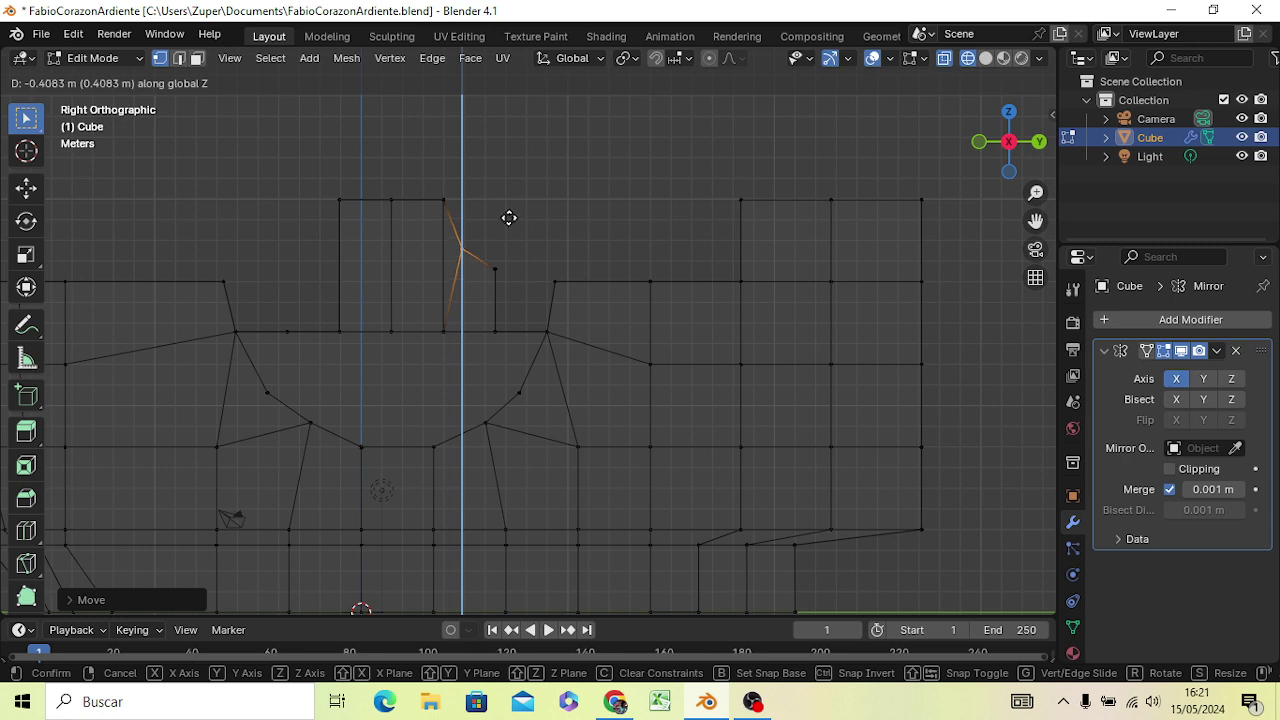
pyautogui.click(509, 218)
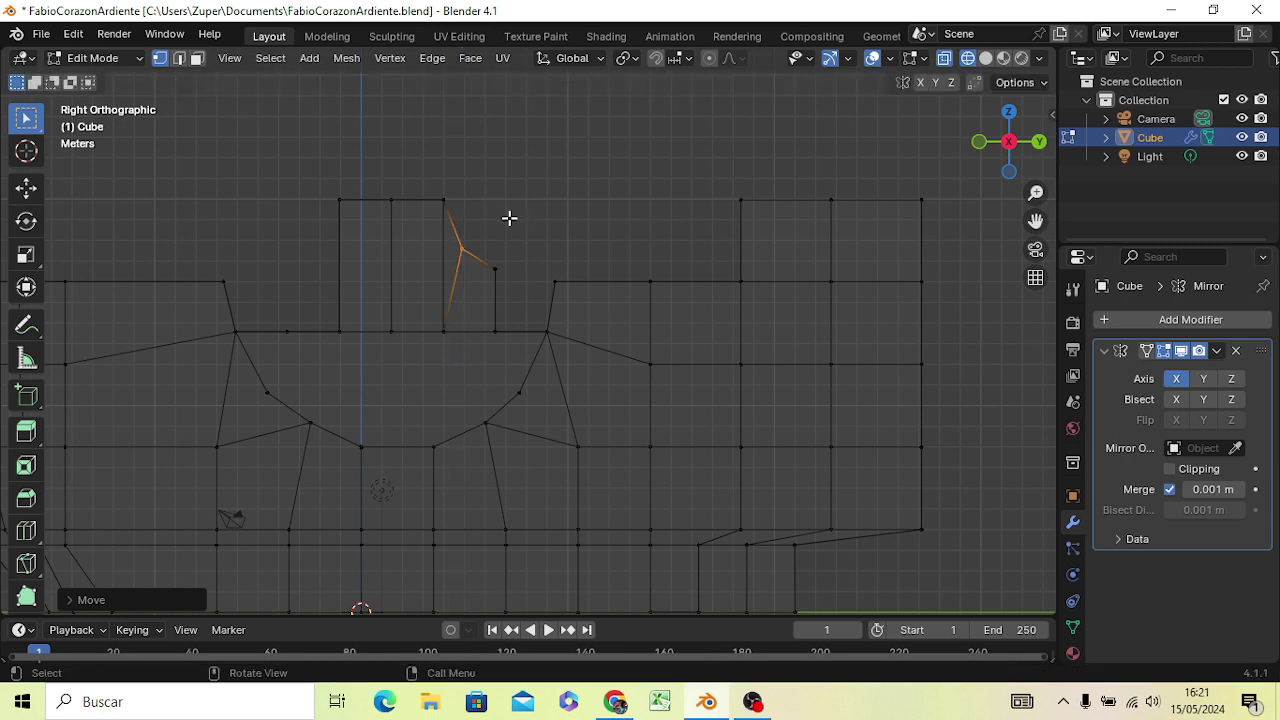
# Slide the cabin's top corner vertex back along Y in two passes, then deselect
pyautogui.click(443, 203)
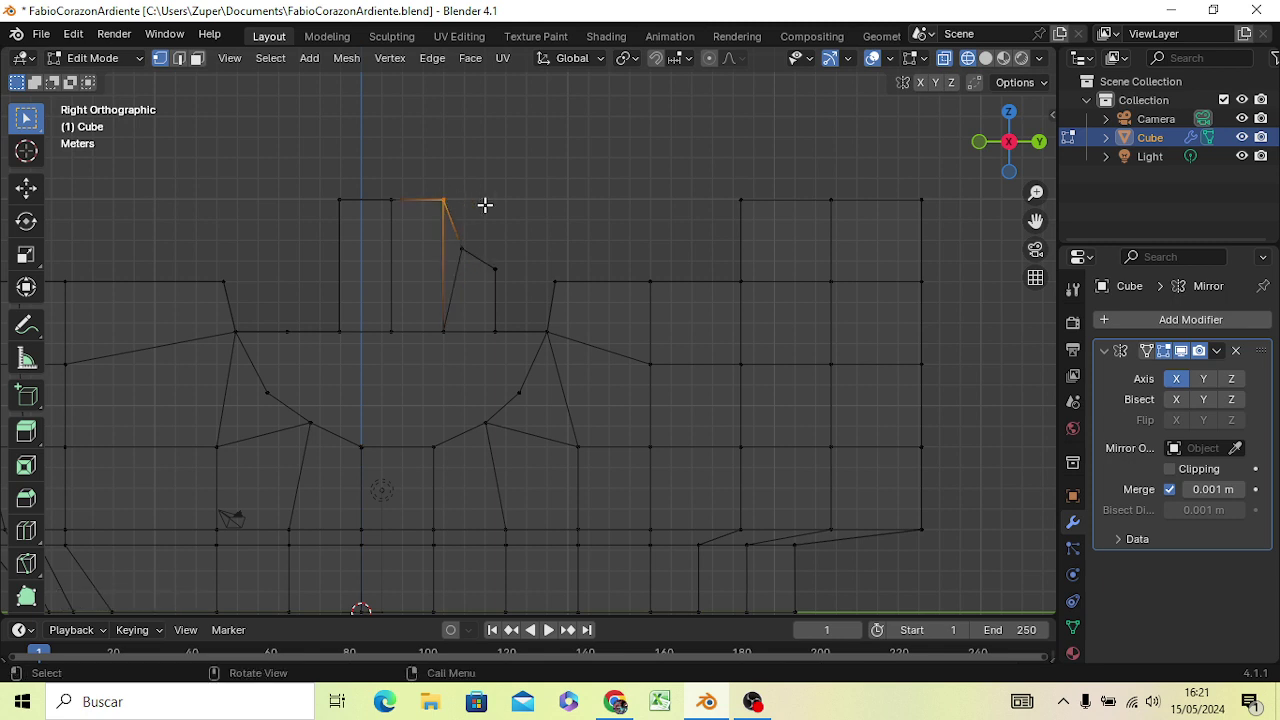
pyautogui.press('g')
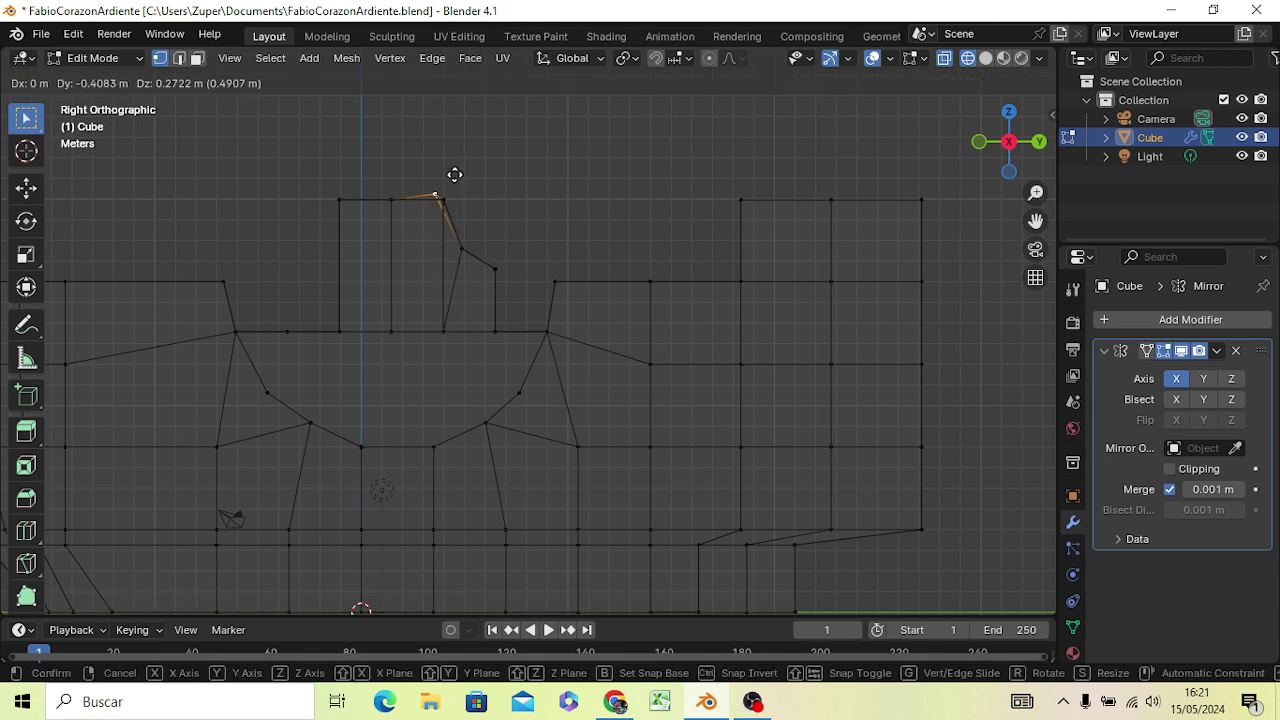
pyautogui.press('y')
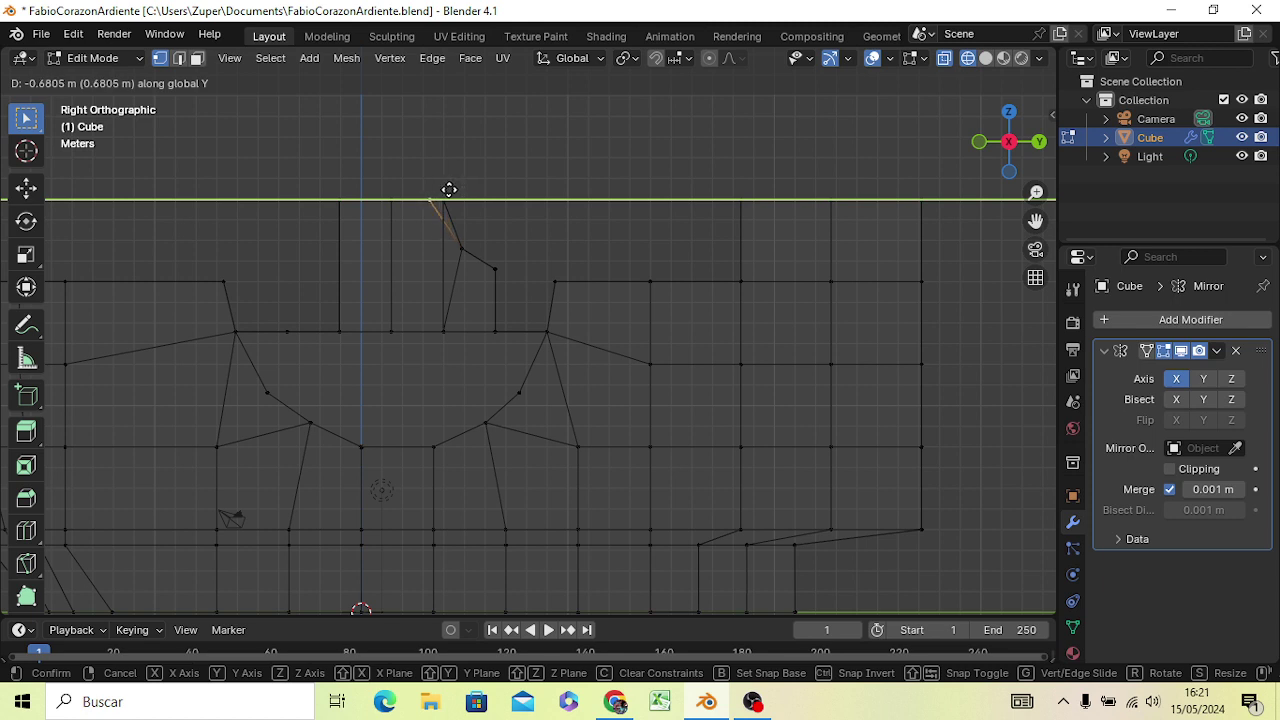
pyautogui.click(451, 190)
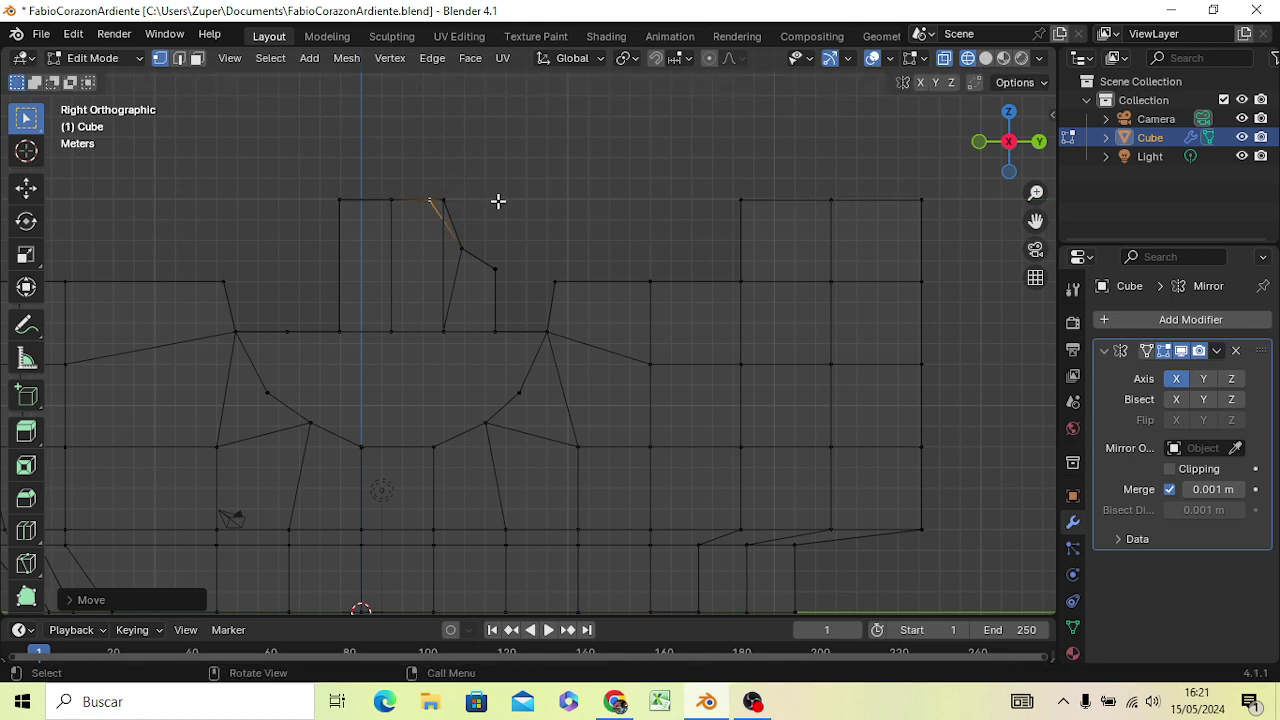
pyautogui.click(449, 178)
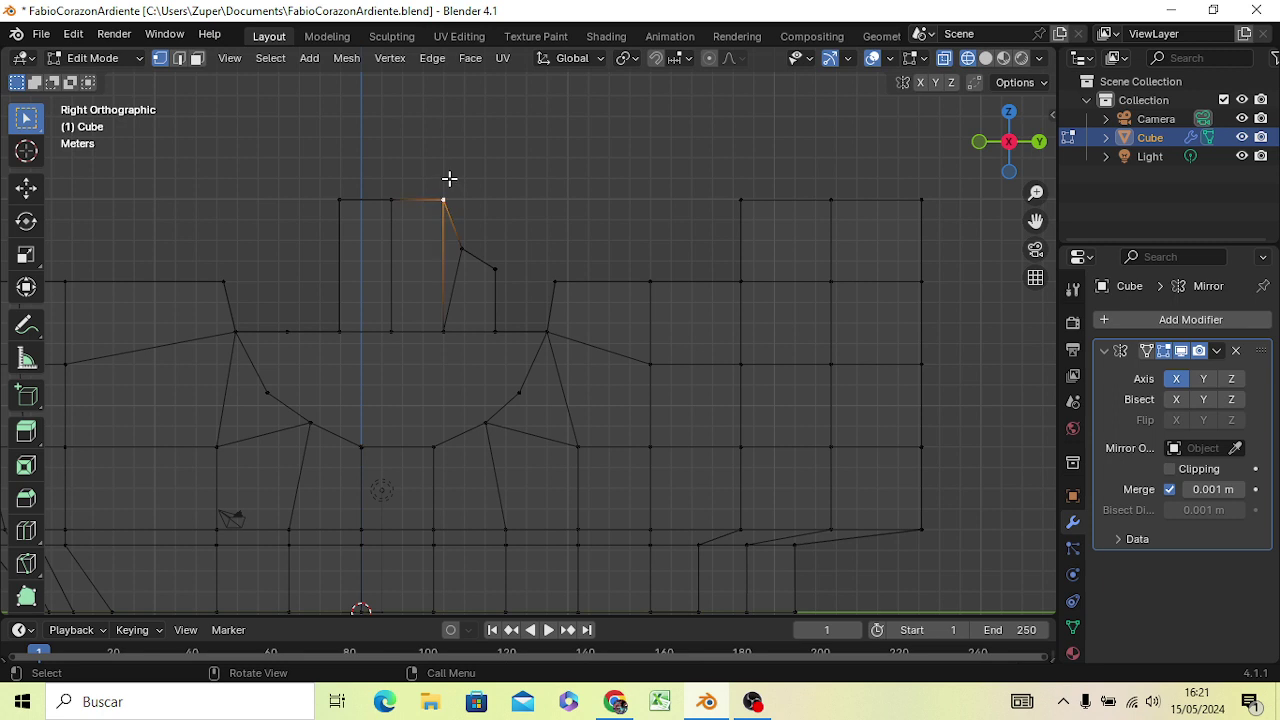
pyautogui.moveTo(417, 180); pyautogui.dragTo(462, 206)
pyautogui.press('g')
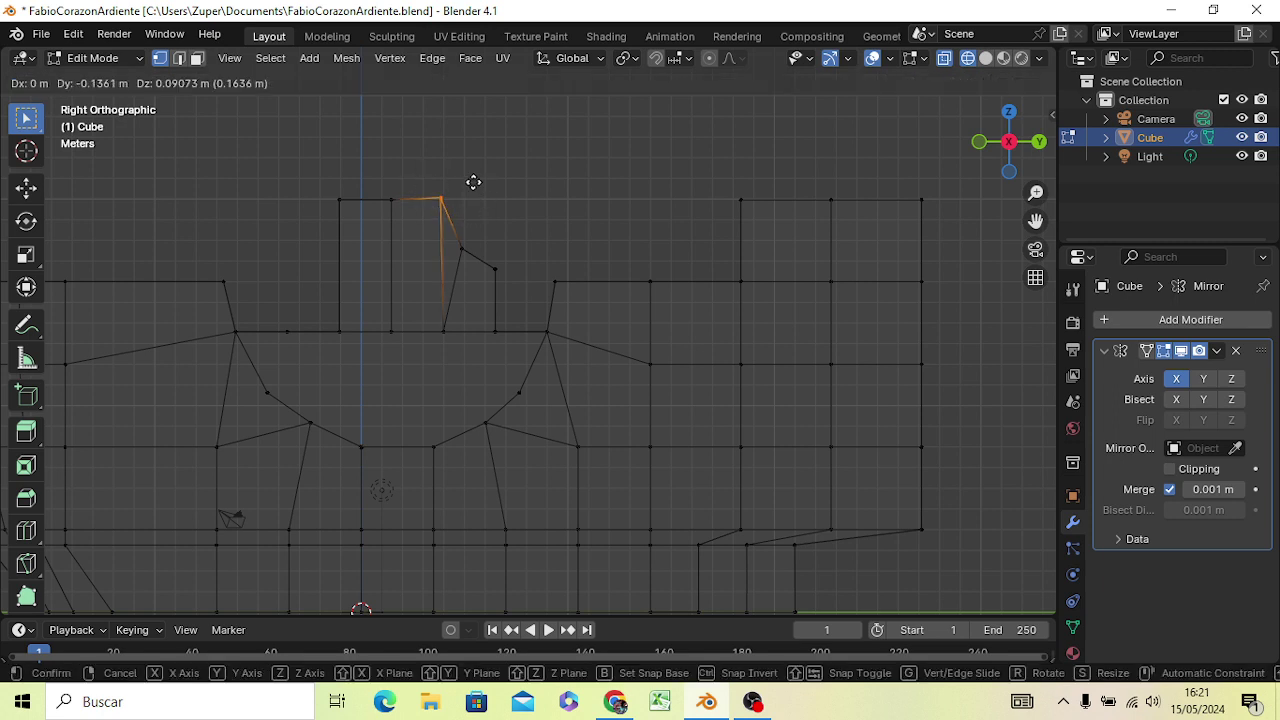
pyautogui.press('y')
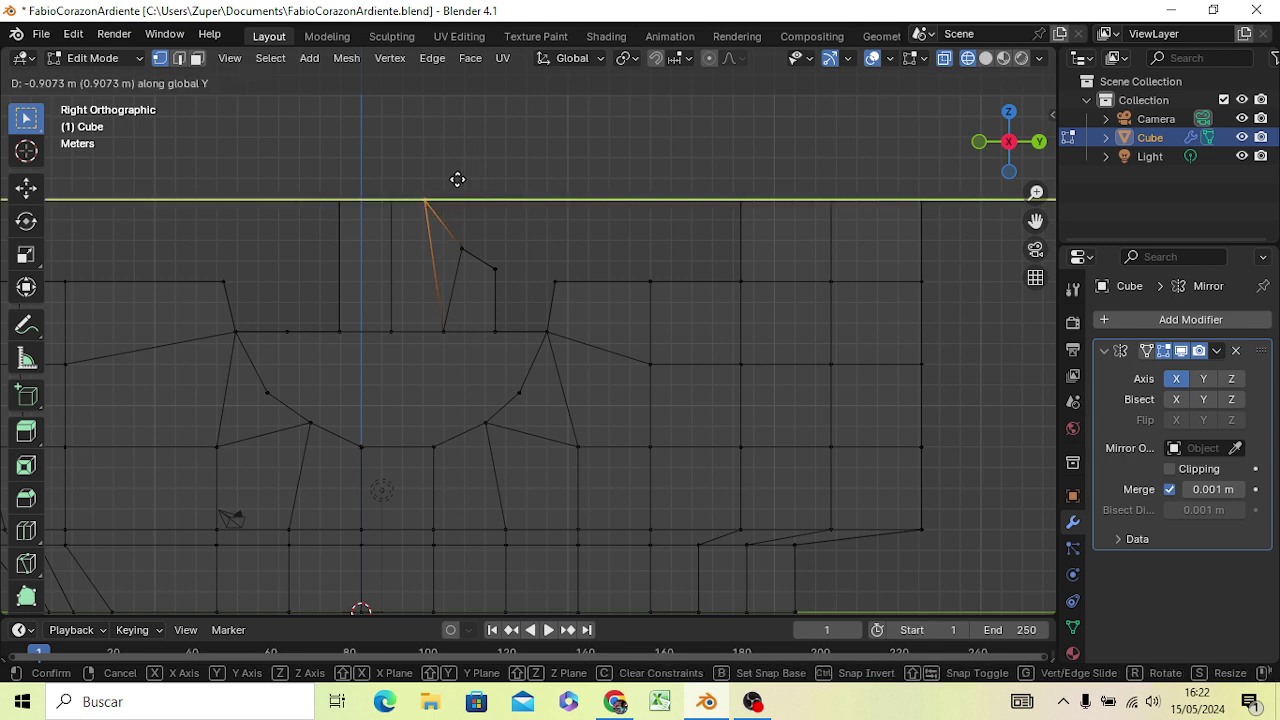
pyautogui.click(457, 179)
pyautogui.click(508, 183)
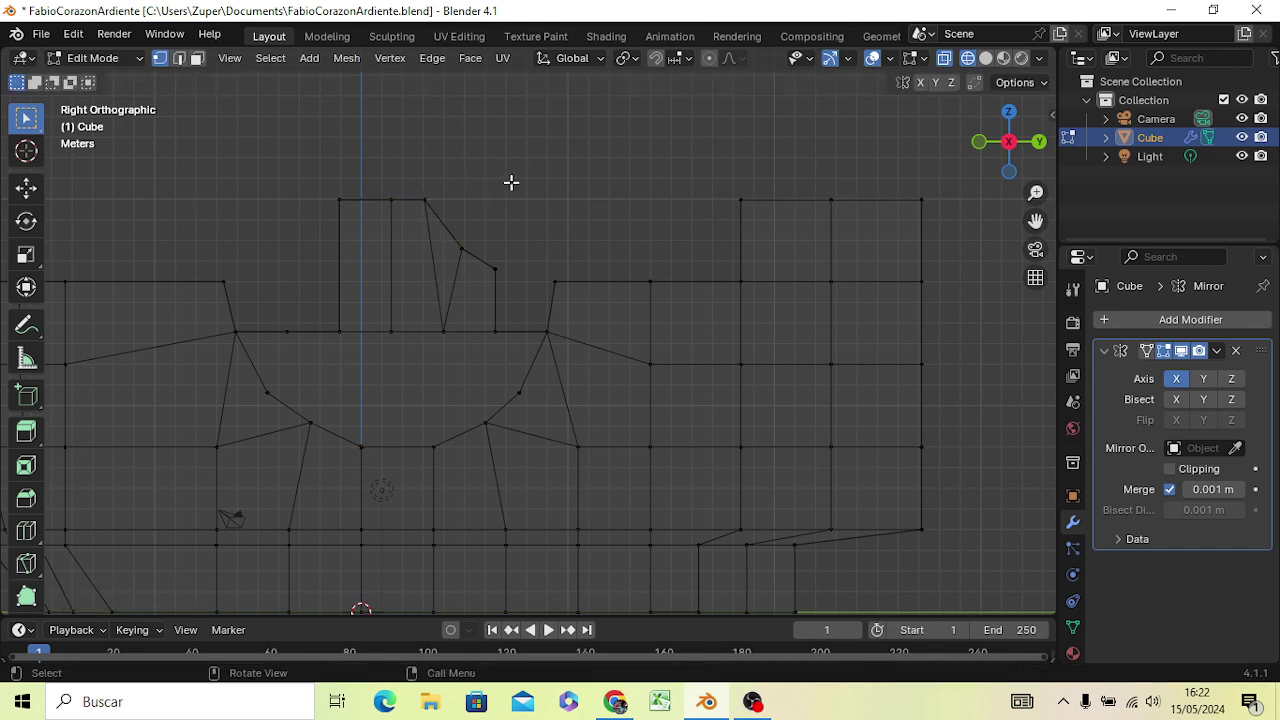
pyautogui.moveTo(537, 231)
pyautogui.mouseDown(button='middle')
pyautogui.moveTo(440, 305)
pyautogui.moveTo(366, 257)
pyautogui.moveTo(429, 300)
pyautogui.moveTo(537, 271)
pyautogui.moveTo(560, 226)
pyautogui.moveTo(519, 273)
pyautogui.mouseUp(button='middle')
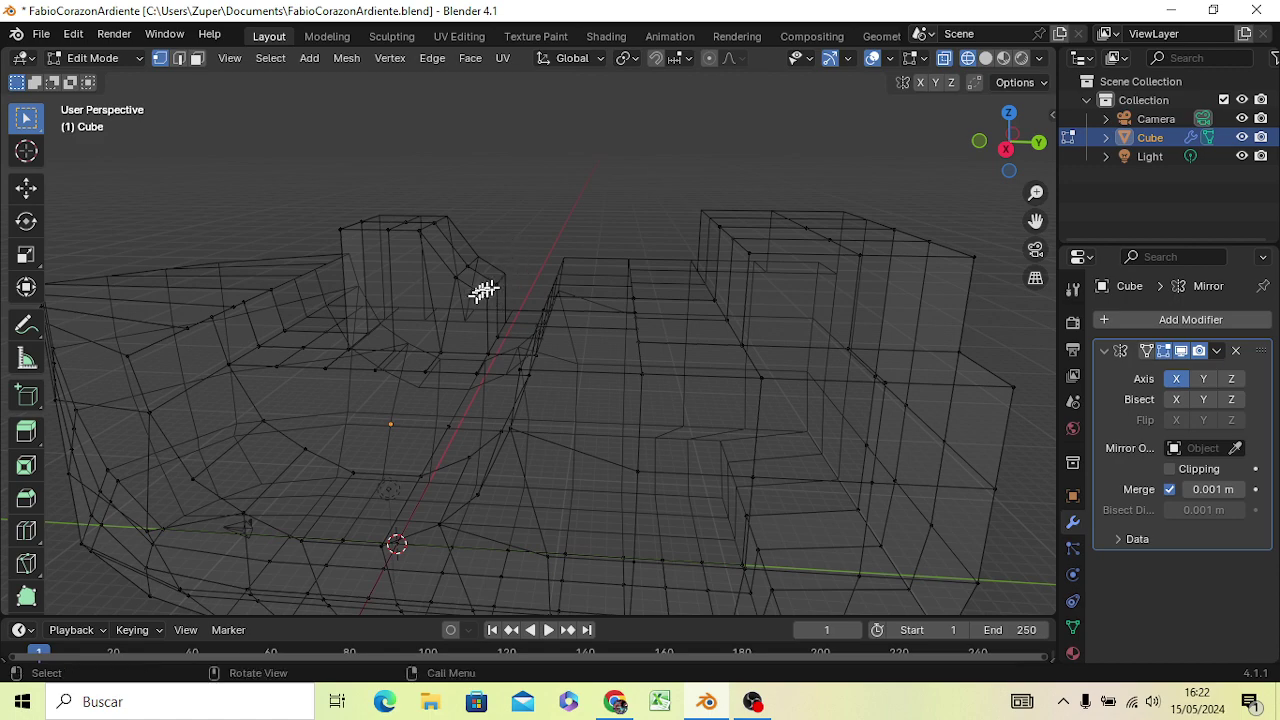
pyautogui.moveTo(514, 254)
pyautogui.mouseDown(button='middle')
pyautogui.moveTo(529, 194)
pyautogui.moveTo(543, 202)
pyautogui.mouseUp(button='middle')
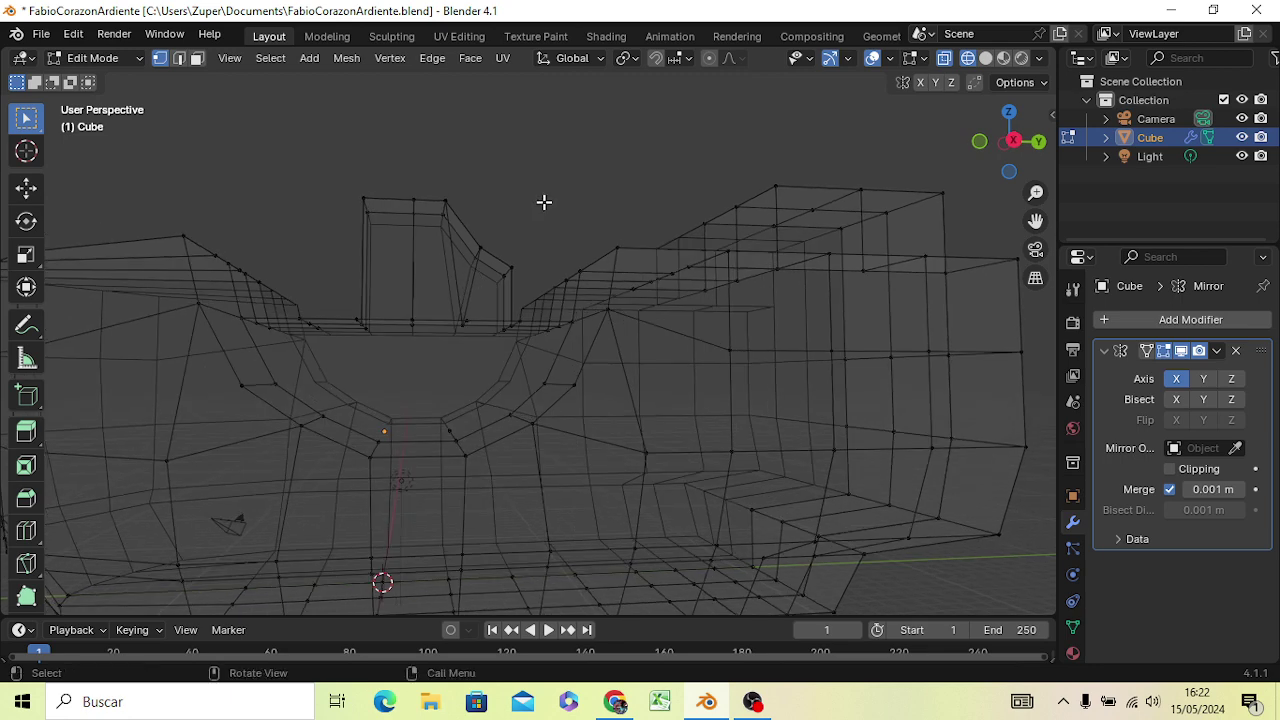
pyautogui.press('KP_3')
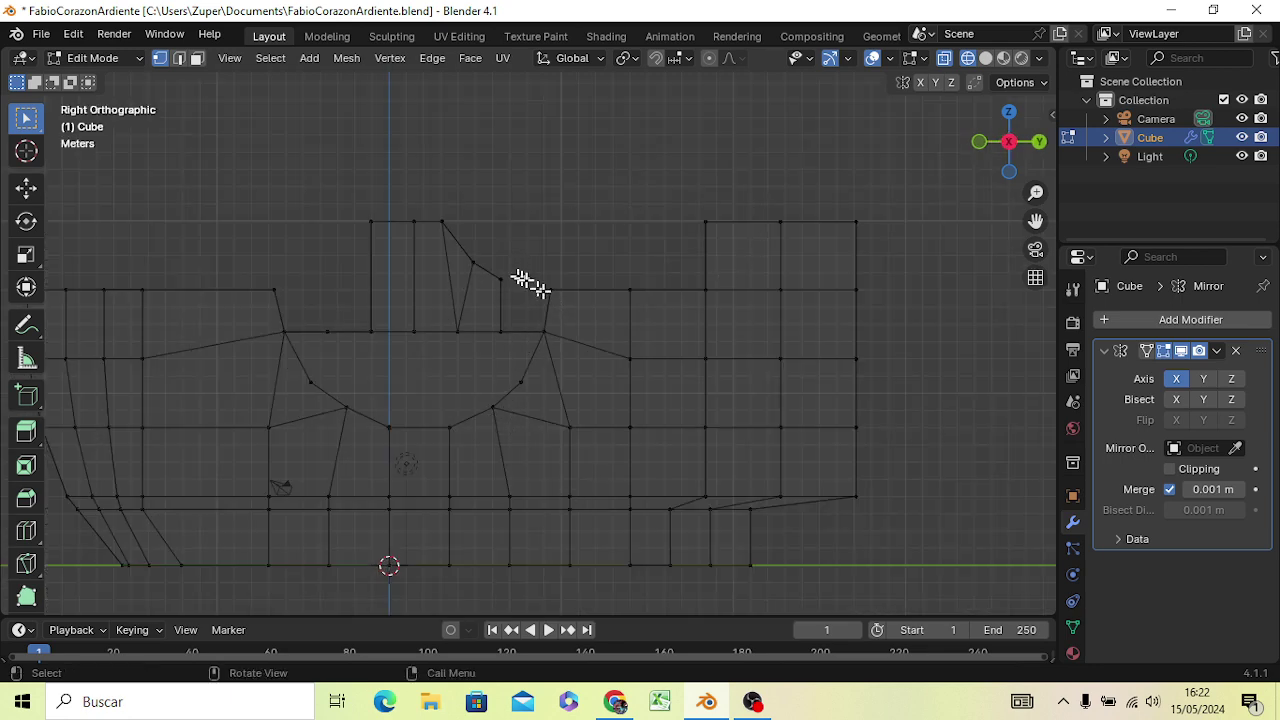
pyautogui.moveTo(529, 279)
pyautogui.mouseDown(button='middle')
pyautogui.moveTo(428, 343)
pyautogui.moveTo(363, 347)
pyautogui.mouseUp(button='middle')
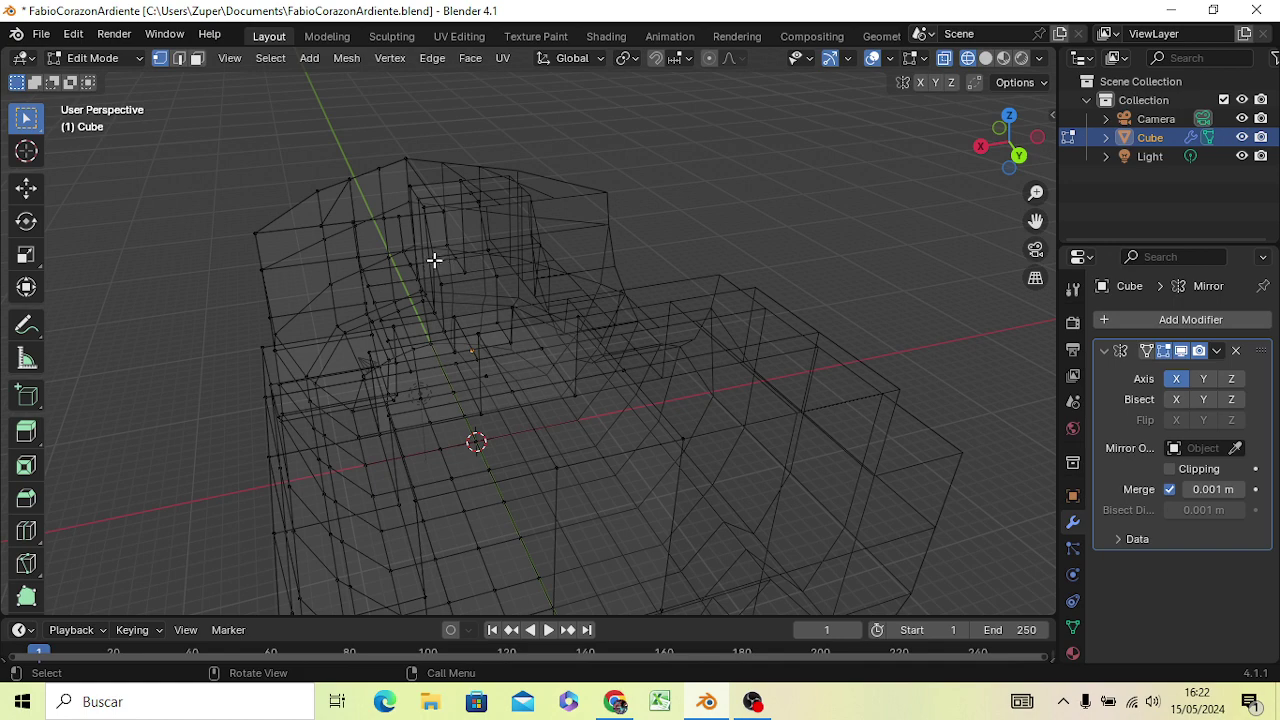
pyautogui.moveTo(465, 282); pyautogui.dragTo(545, 316, button='middle')
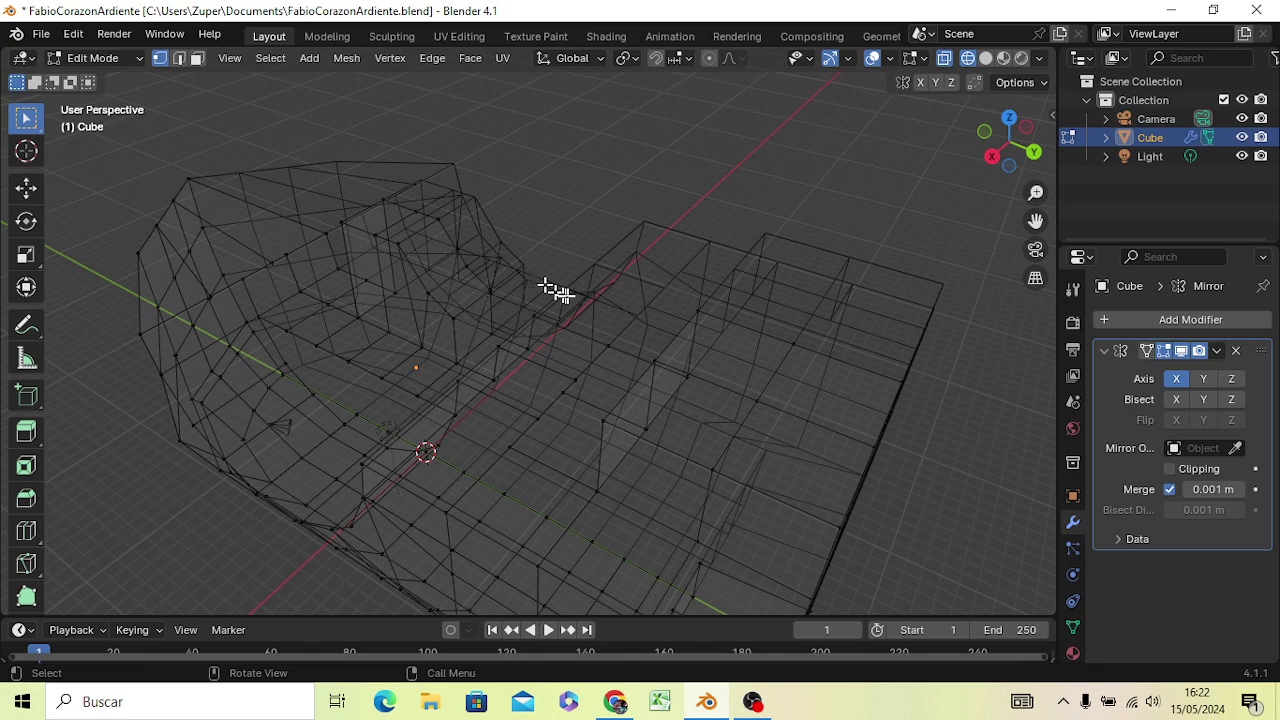
pyautogui.moveTo(489, 303); pyautogui.dragTo(557, 240, button='middle')
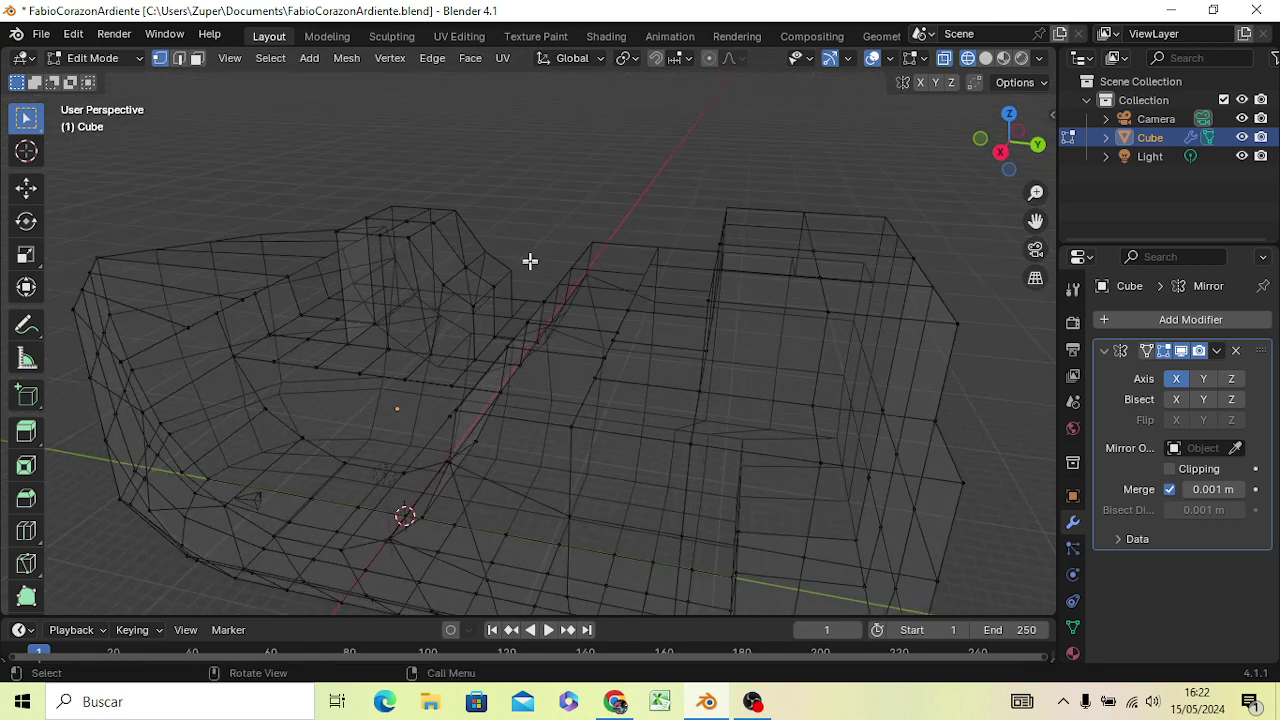
pyautogui.press('KP_3')
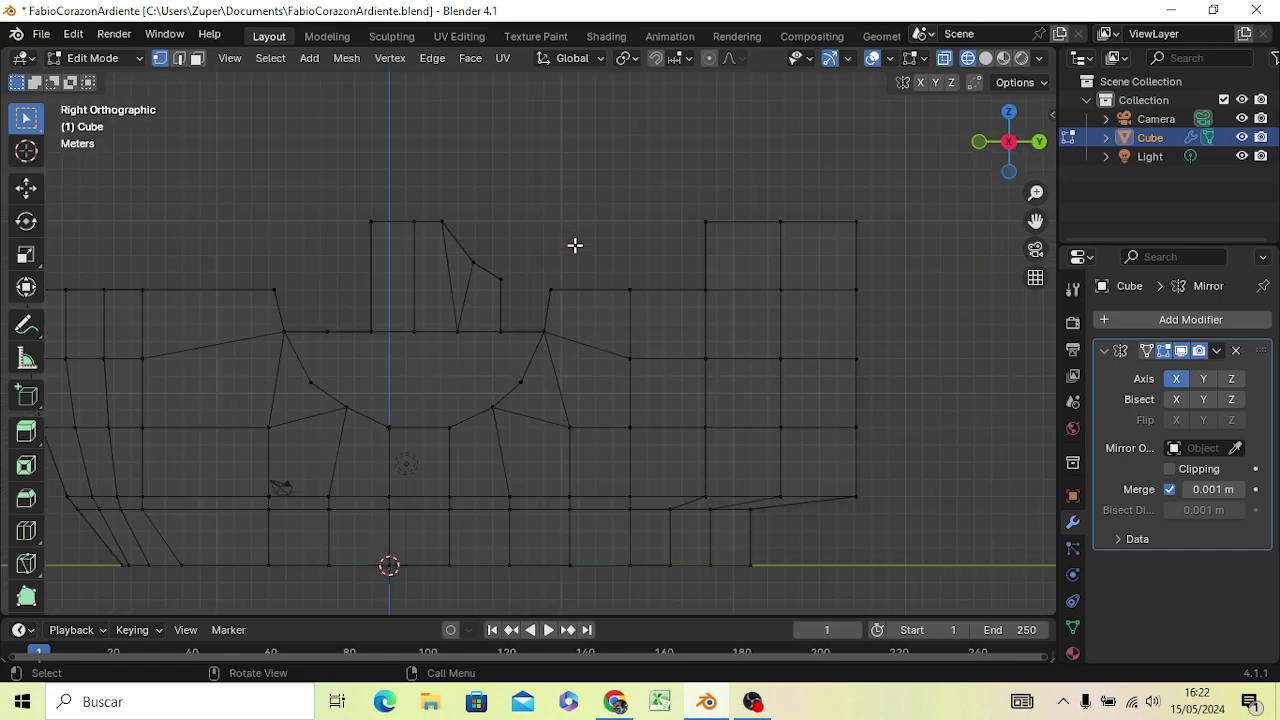
pyautogui.moveTo(549, 271)
pyautogui.mouseDown(button='middle')
pyautogui.moveTo(347, 431)
pyautogui.moveTo(451, 414)
pyautogui.moveTo(471, 402)
pyautogui.moveTo(486, 360)
pyautogui.moveTo(474, 372)
pyautogui.mouseUp(button='middle')
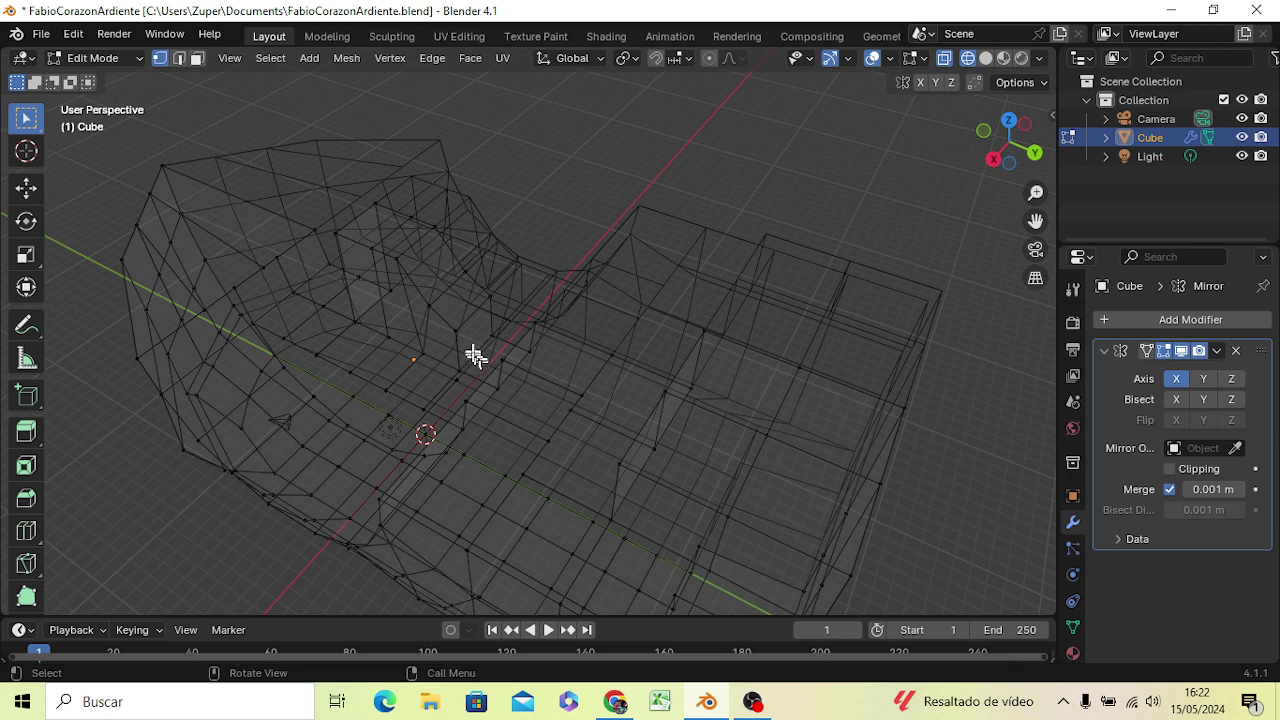
# Select deck vertices beside the cabin and join them with a new edge
pyautogui.keyDown('shift'); pyautogui.click(432, 302); pyautogui.keyUp('shift')
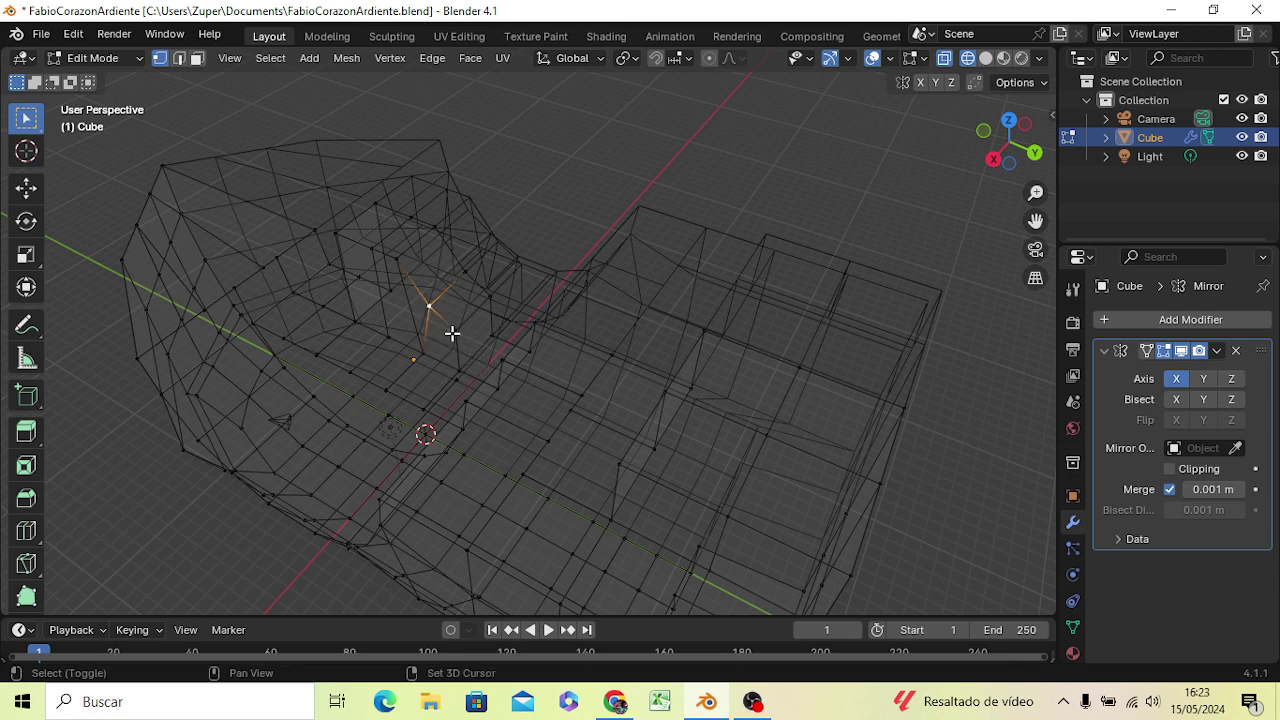
pyautogui.keyDown('shift'); pyautogui.click(454, 331); pyautogui.keyUp('shift')
pyautogui.moveTo(495, 353)
pyautogui.mouseDown(button='middle')
pyautogui.moveTo(546, 351)
pyautogui.moveTo(483, 367)
pyautogui.mouseUp(button='middle')
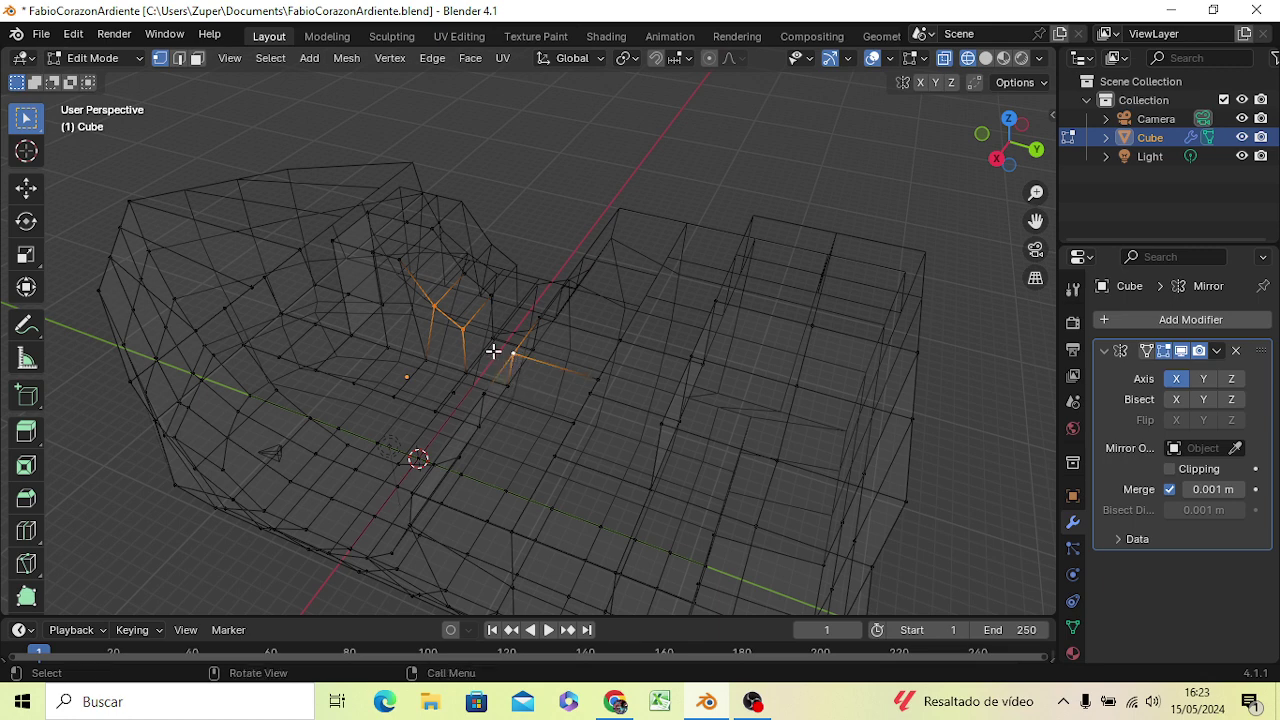
pyautogui.keyDown('shift'); pyautogui.click(486, 334); pyautogui.keyUp('shift')
pyautogui.moveTo(520, 319)
pyautogui.mouseDown(button='middle')
pyautogui.moveTo(533, 353)
pyautogui.moveTo(517, 357)
pyautogui.moveTo(523, 344)
pyautogui.mouseUp(button='middle')
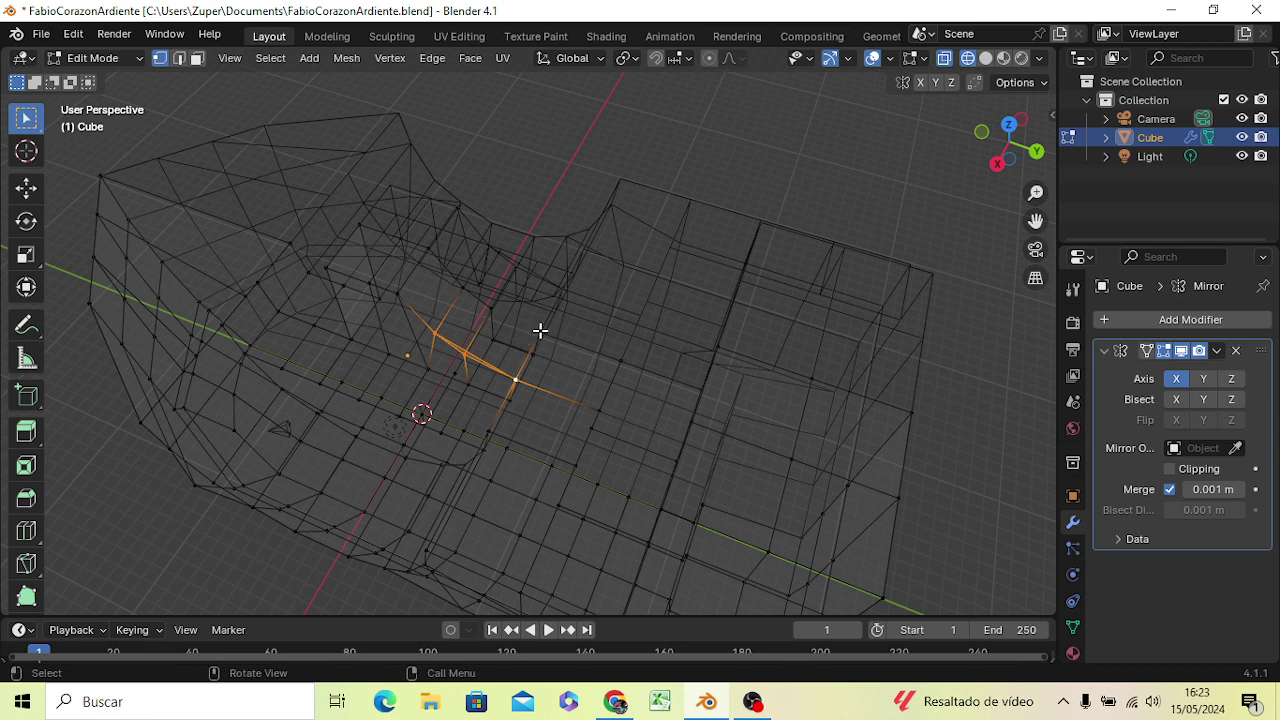
pyautogui.click(535, 334)
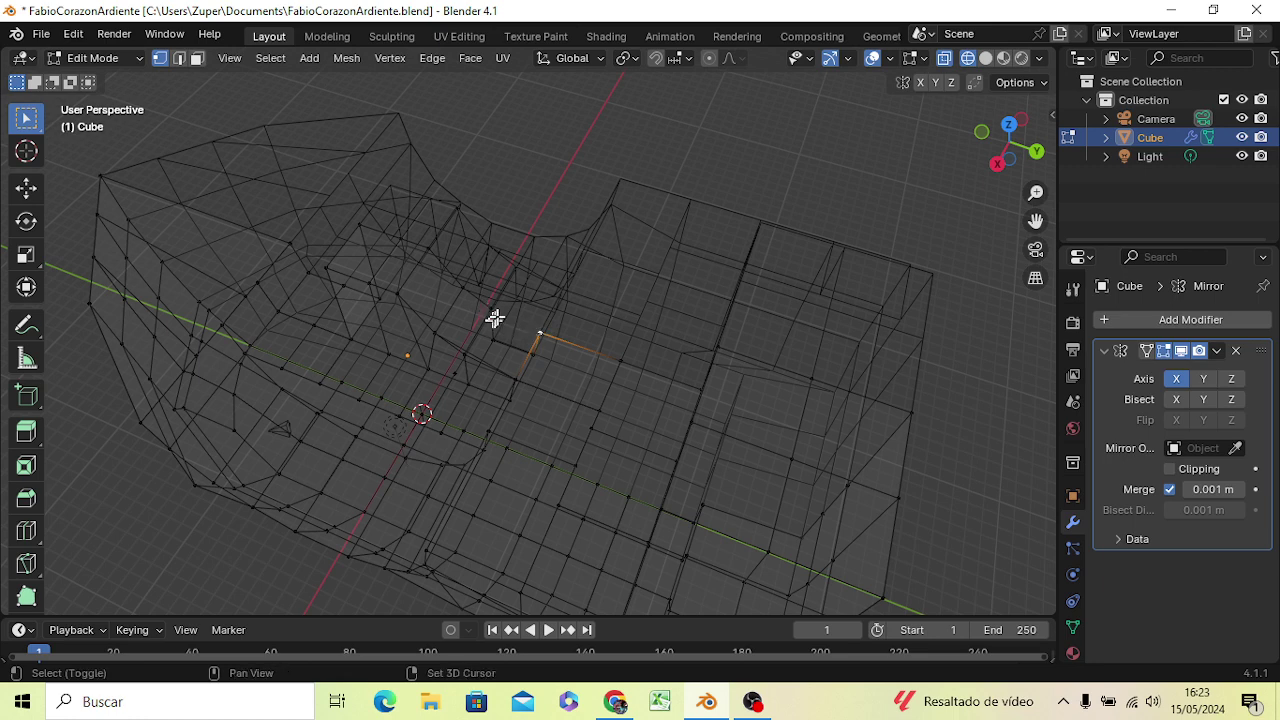
pyautogui.keyDown('shift'); pyautogui.click(490, 308); pyautogui.keyUp('shift')
pyautogui.keyDown('shift'); pyautogui.click(462, 289); pyautogui.keyUp('shift')
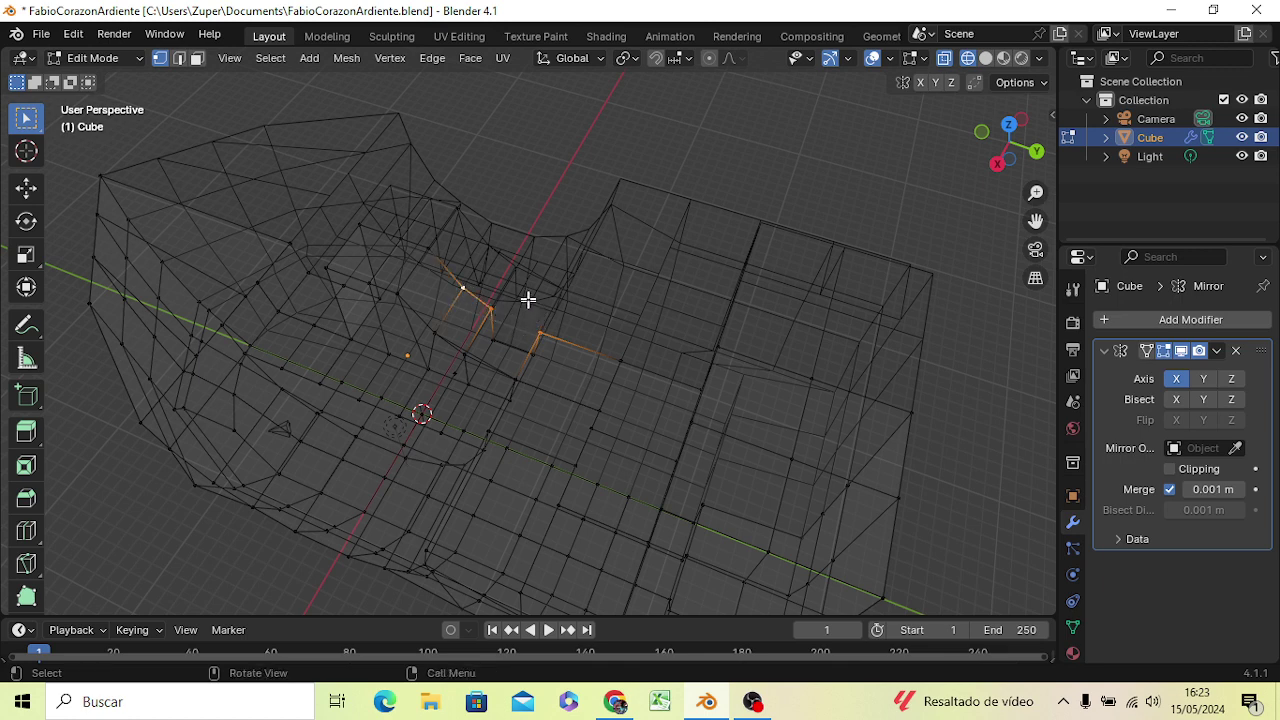
pyautogui.press('f')
# Select the six vertices outlining the deck face beside the cabin
pyautogui.click(463, 289)
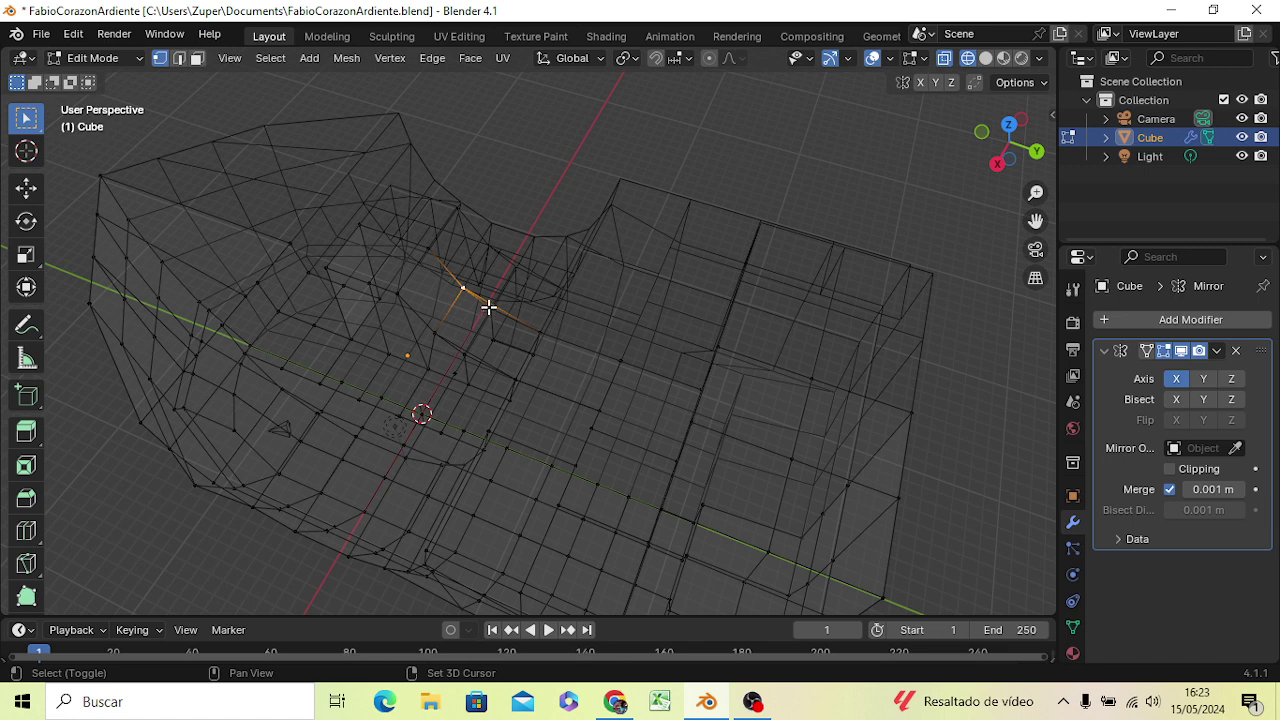
pyautogui.keyDown('shift'); pyautogui.click(490, 308); pyautogui.keyUp('shift')
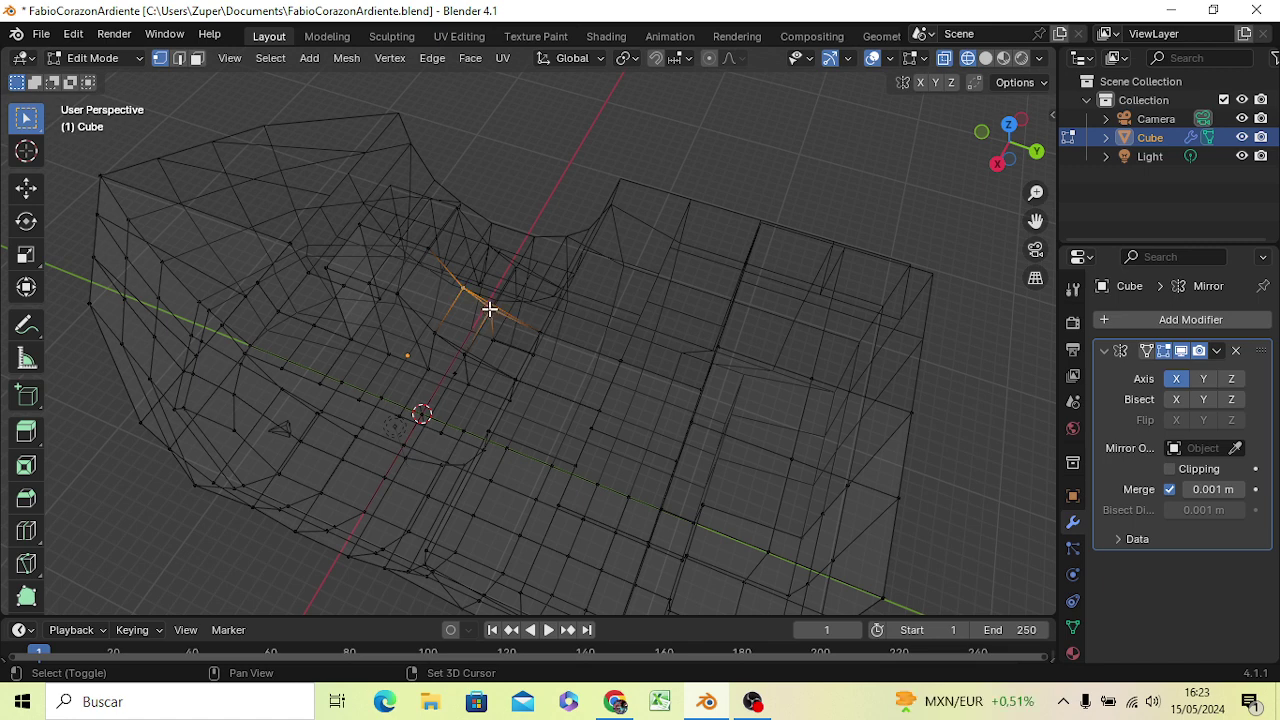
pyautogui.keyDown('shift'); pyautogui.click(539, 332); pyautogui.keyUp('shift')
pyautogui.keyDown('shift'); pyautogui.click(516, 376); pyautogui.keyUp('shift')
pyautogui.keyDown('shift'); pyautogui.click(463, 357); pyautogui.keyUp('shift')
pyautogui.keyDown('shift'); pyautogui.click(433, 333); pyautogui.keyUp('shift')
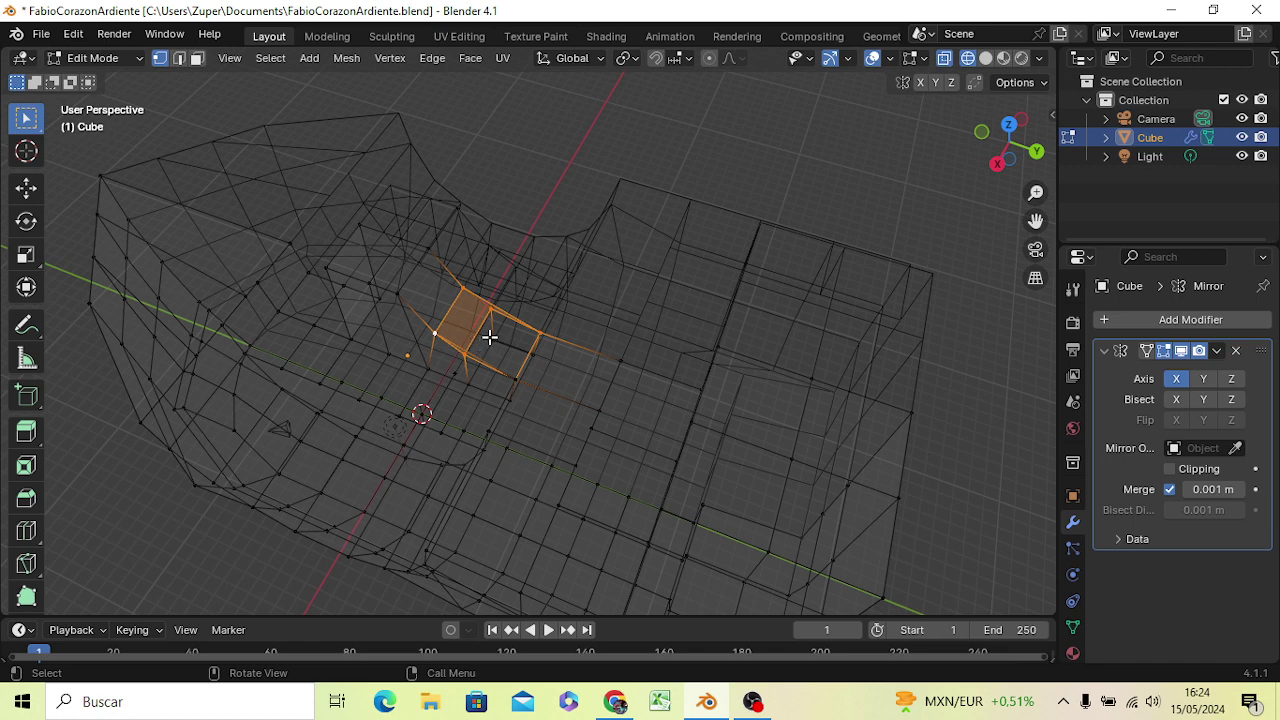
pyautogui.press('z')
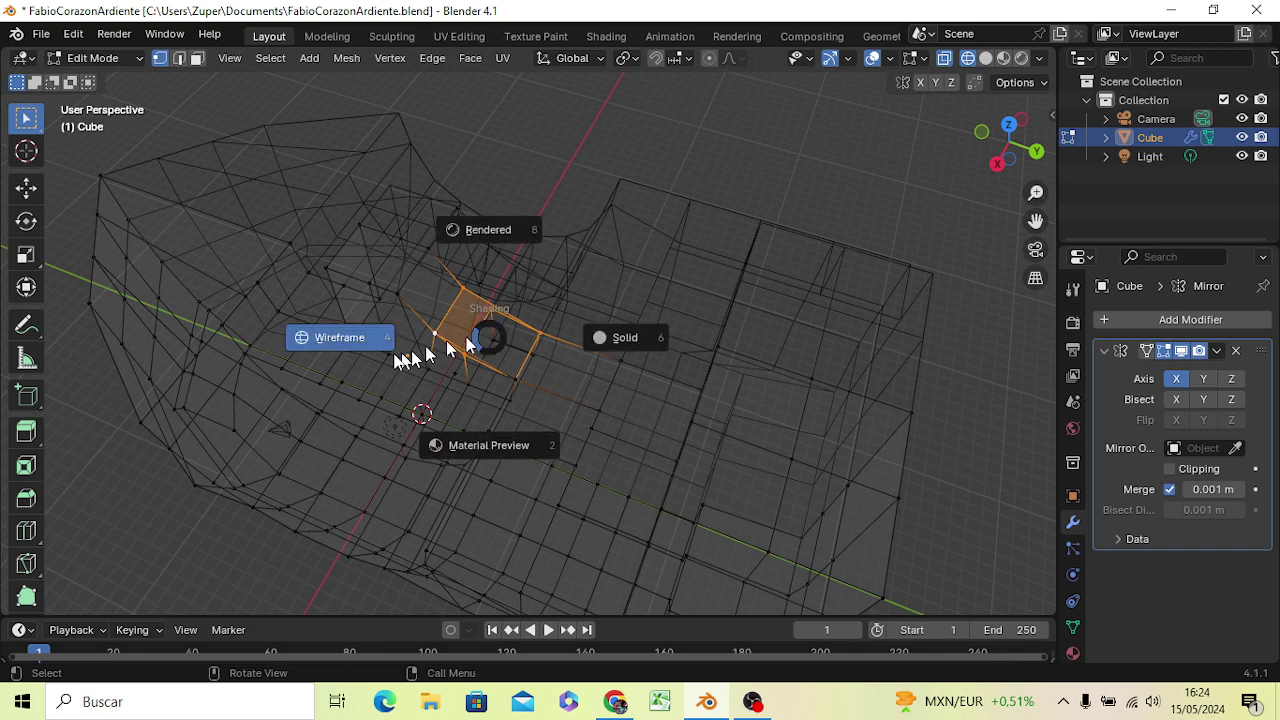
# Switch to solid shading and orbit to look down on the deck beside the cabin
pyautogui.click(605, 340)
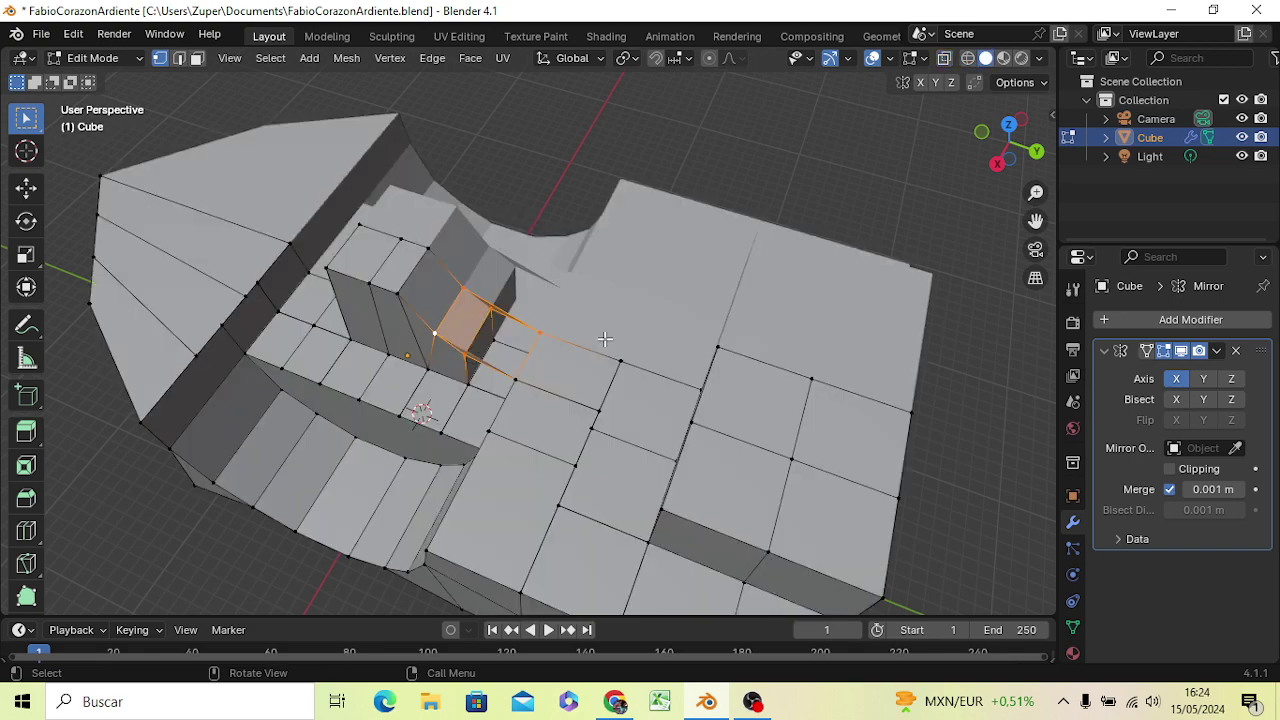
pyautogui.moveTo(568, 363)
pyautogui.mouseDown(button='middle')
pyautogui.moveTo(557, 365)
pyautogui.moveTo(566, 294)
pyautogui.moveTo(534, 300)
pyautogui.moveTo(440, 370)
pyautogui.moveTo(414, 414)
pyautogui.moveTo(525, 330)
pyautogui.mouseUp(button='middle')
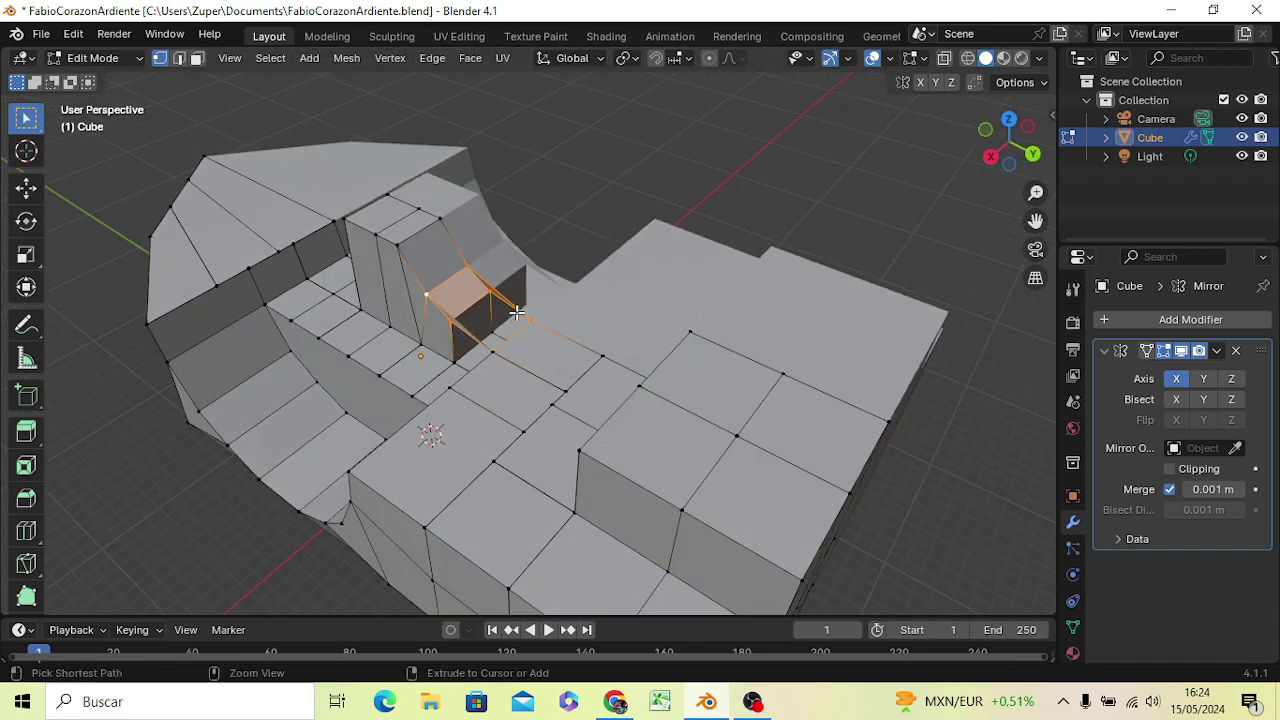
pyautogui.moveTo(486, 320)
pyautogui.mouseDown(button='middle')
pyautogui.moveTo(466, 349)
pyautogui.moveTo(360, 394)
pyautogui.mouseUp(button='middle')
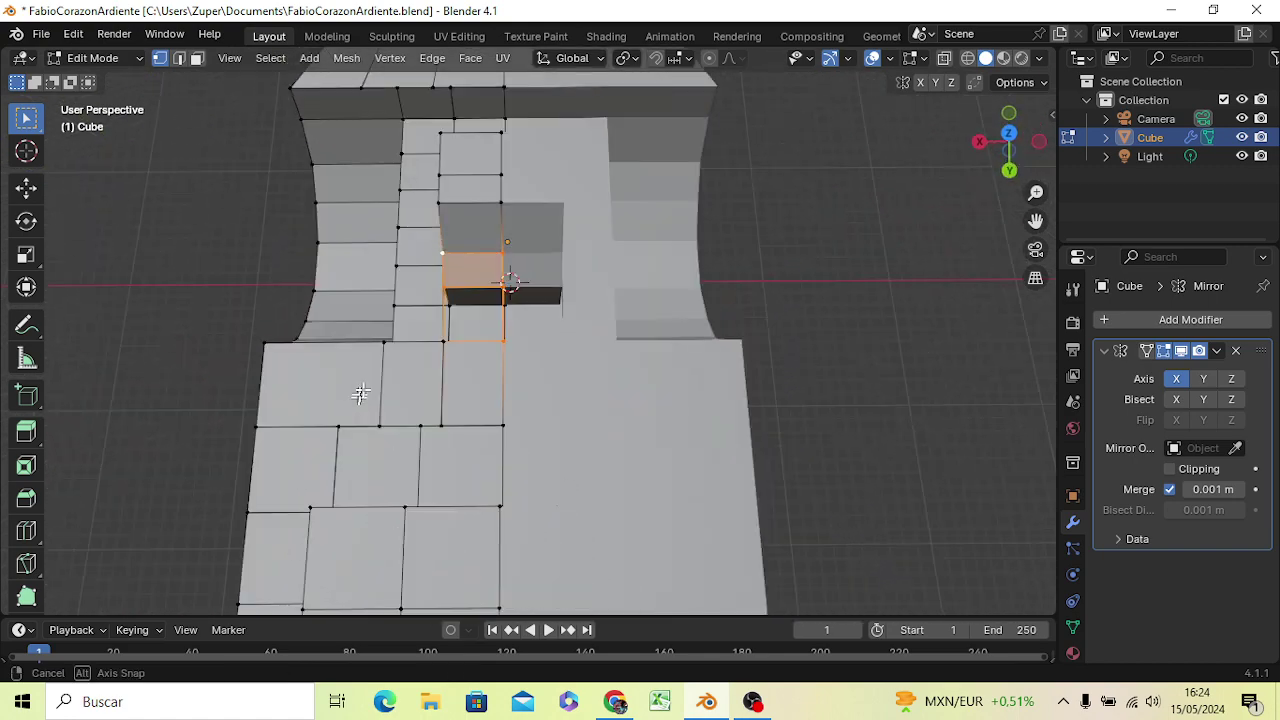
pyautogui.click(443, 345)
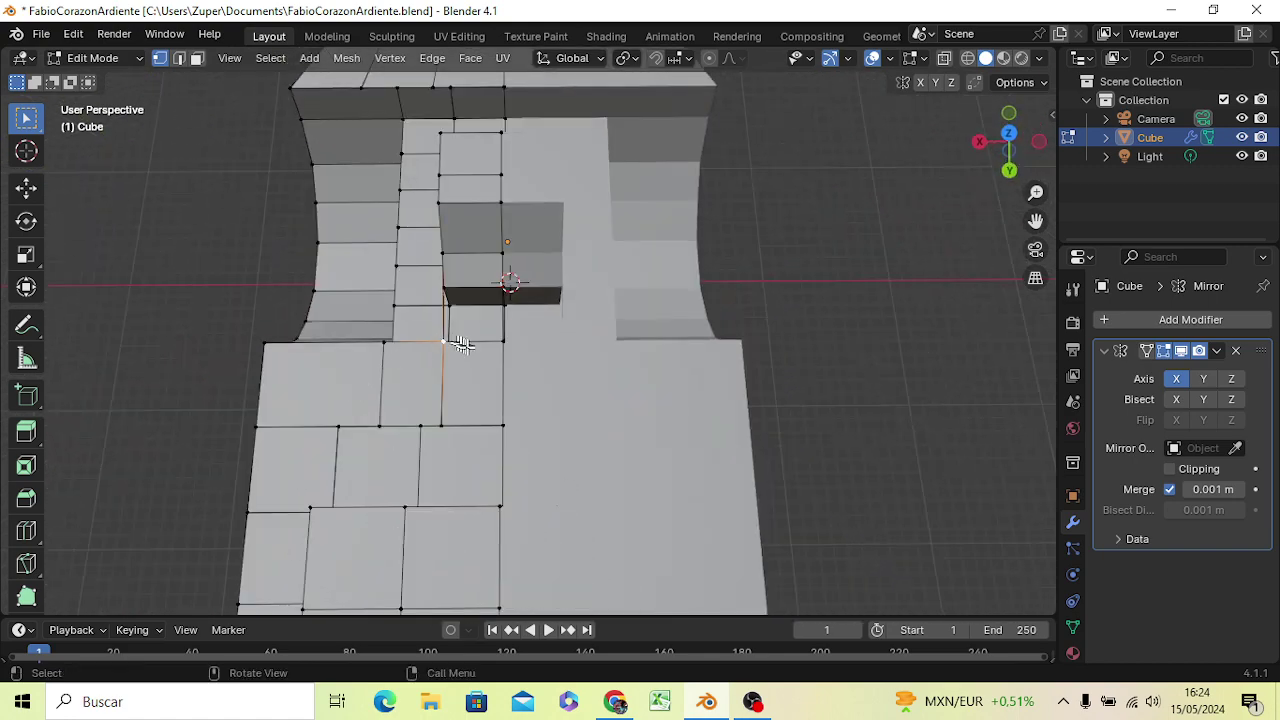
pyautogui.keyDown('shift'); pyautogui.click(503, 341); pyautogui.keyUp('shift')
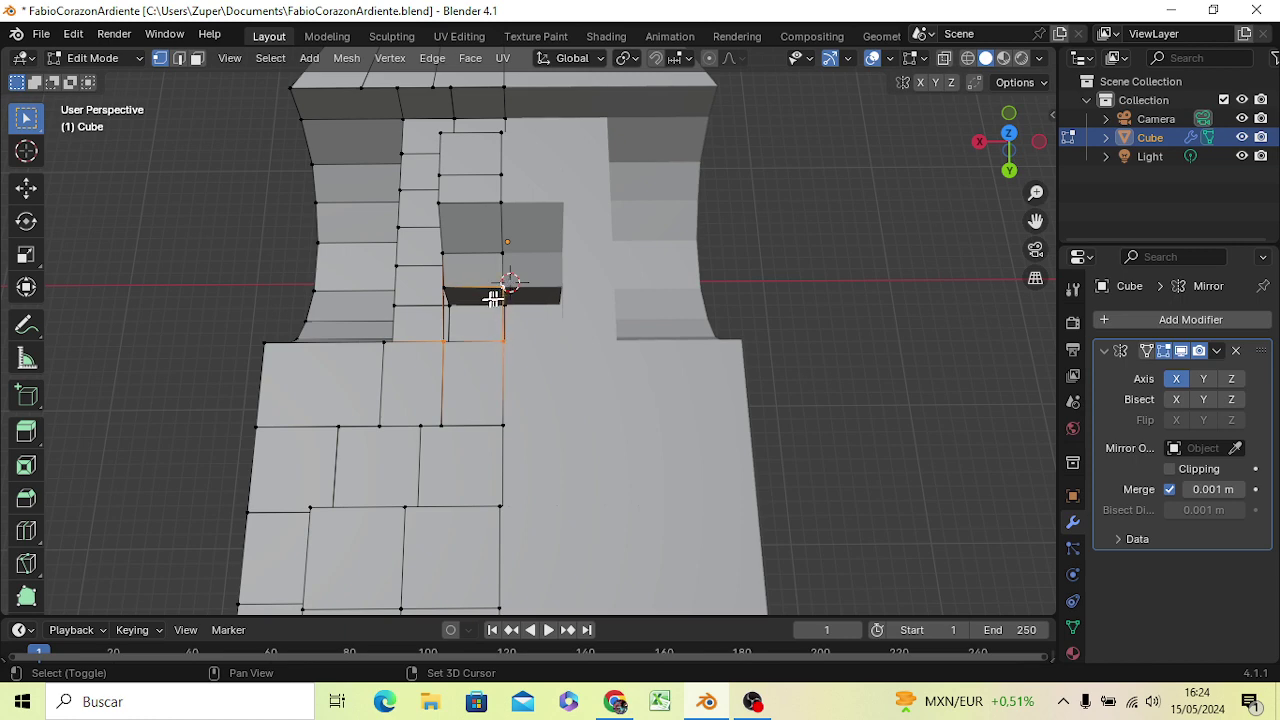
pyautogui.click(725, 286)
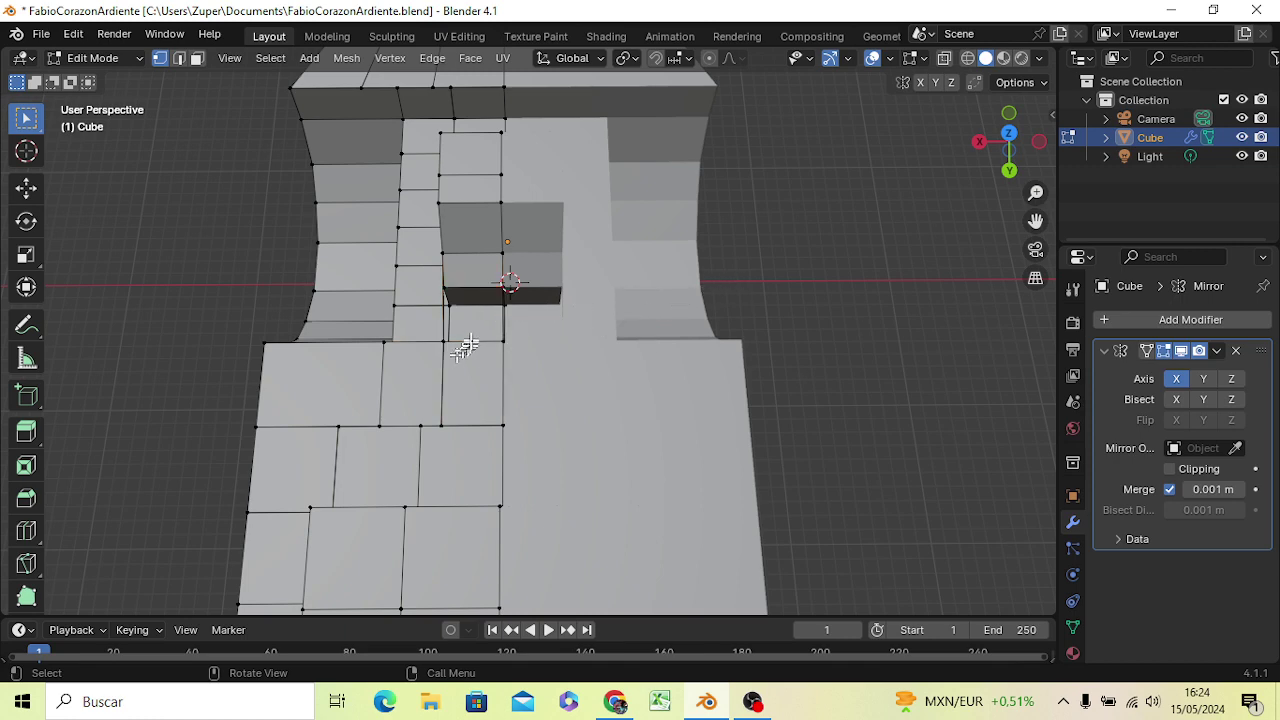
# Select the gap's four corner vertices and fill them with a new face
pyautogui.moveTo(465, 347)
pyautogui.mouseDown(button='middle')
pyautogui.moveTo(420, 305)
pyautogui.moveTo(450, 308)
pyautogui.mouseUp(button='middle')
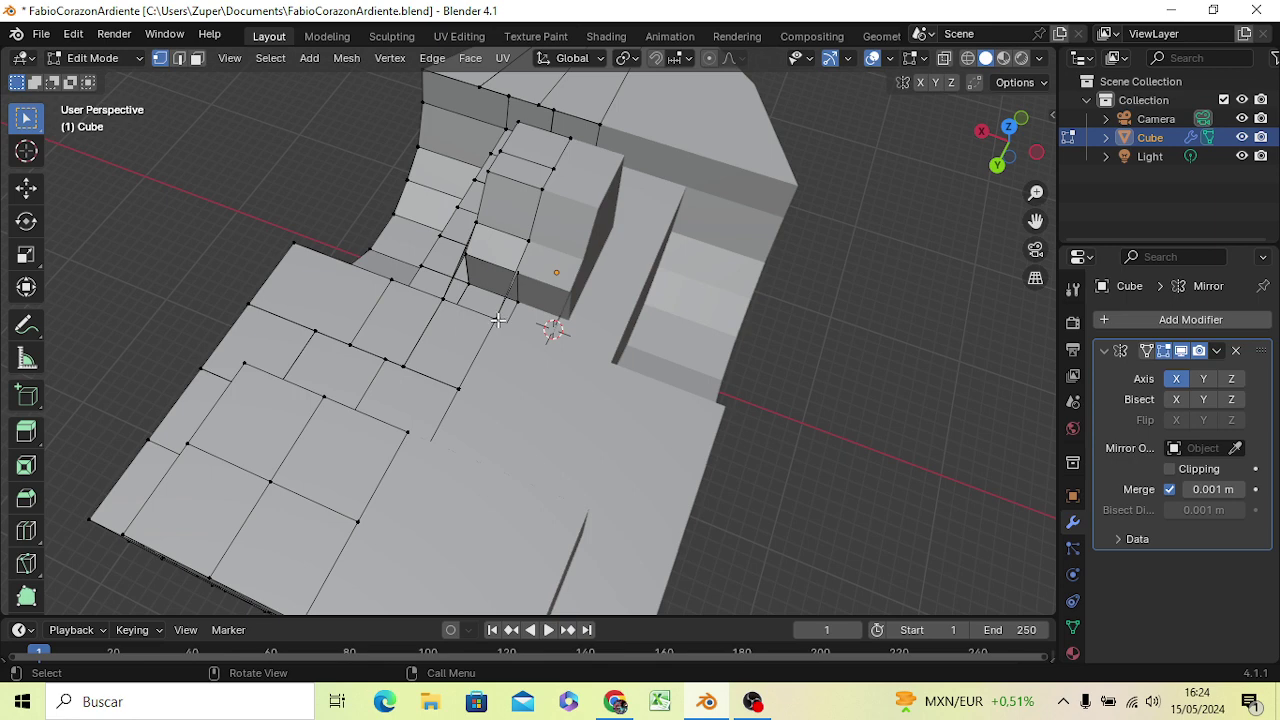
pyautogui.click(497, 319)
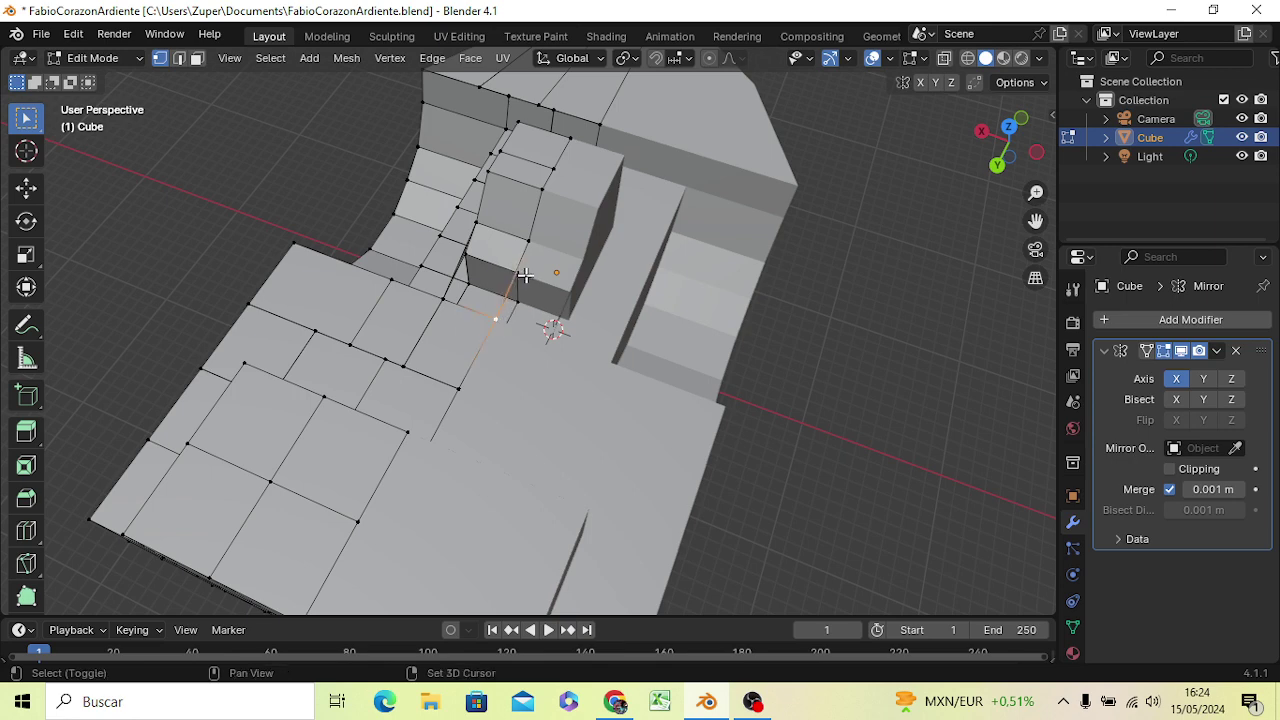
pyautogui.keyDown('shift'); pyautogui.click(517, 273); pyautogui.keyUp('shift')
pyautogui.keyDown('shift'); pyautogui.click(467, 258); pyautogui.keyUp('shift')
pyautogui.keyDown('shift'); pyautogui.click(443, 299); pyautogui.keyUp('shift')
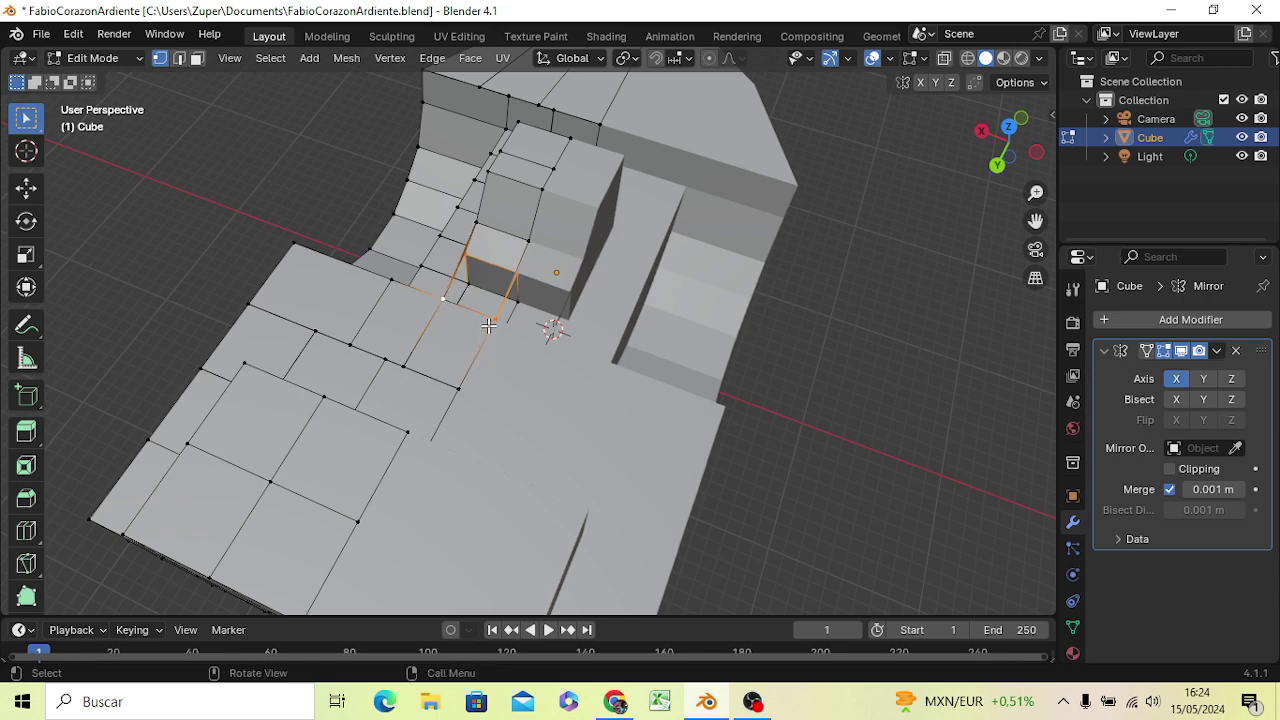
pyautogui.press('f')
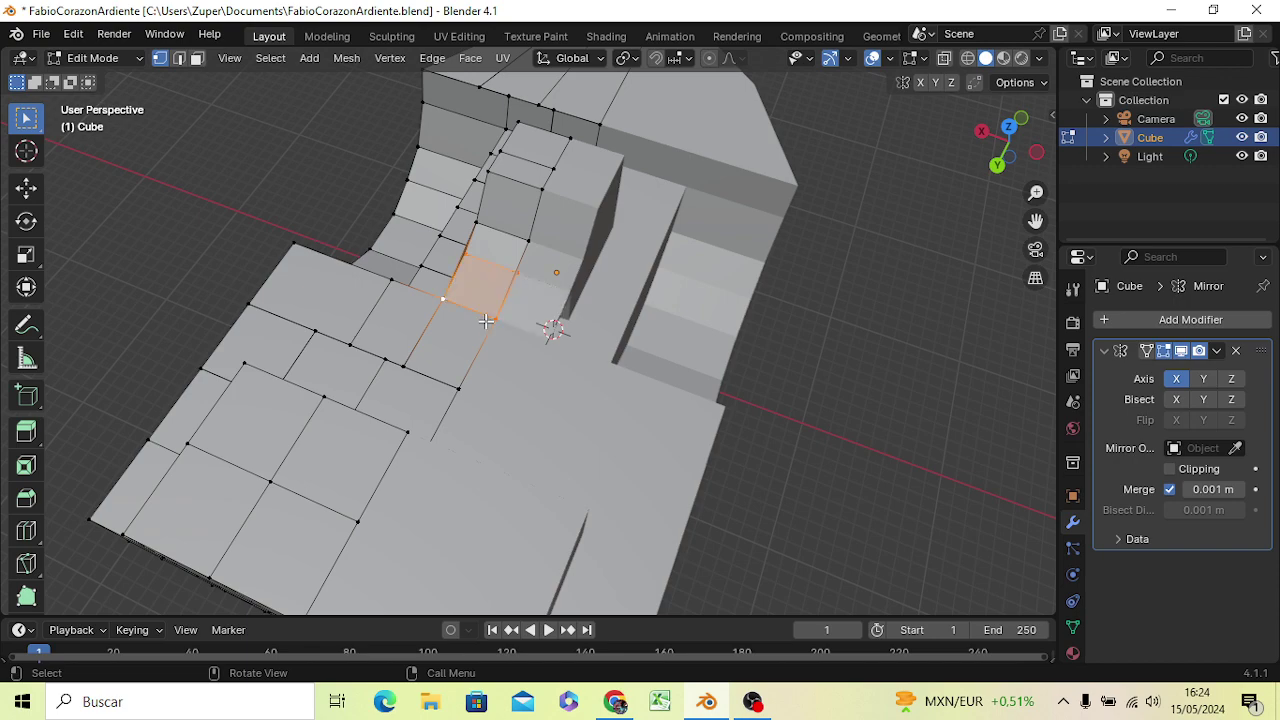
pyautogui.moveTo(485, 318)
pyautogui.mouseDown(button='middle')
pyautogui.moveTo(753, 218)
pyautogui.moveTo(766, 226)
pyautogui.moveTo(571, 326)
pyautogui.mouseUp(button='middle')
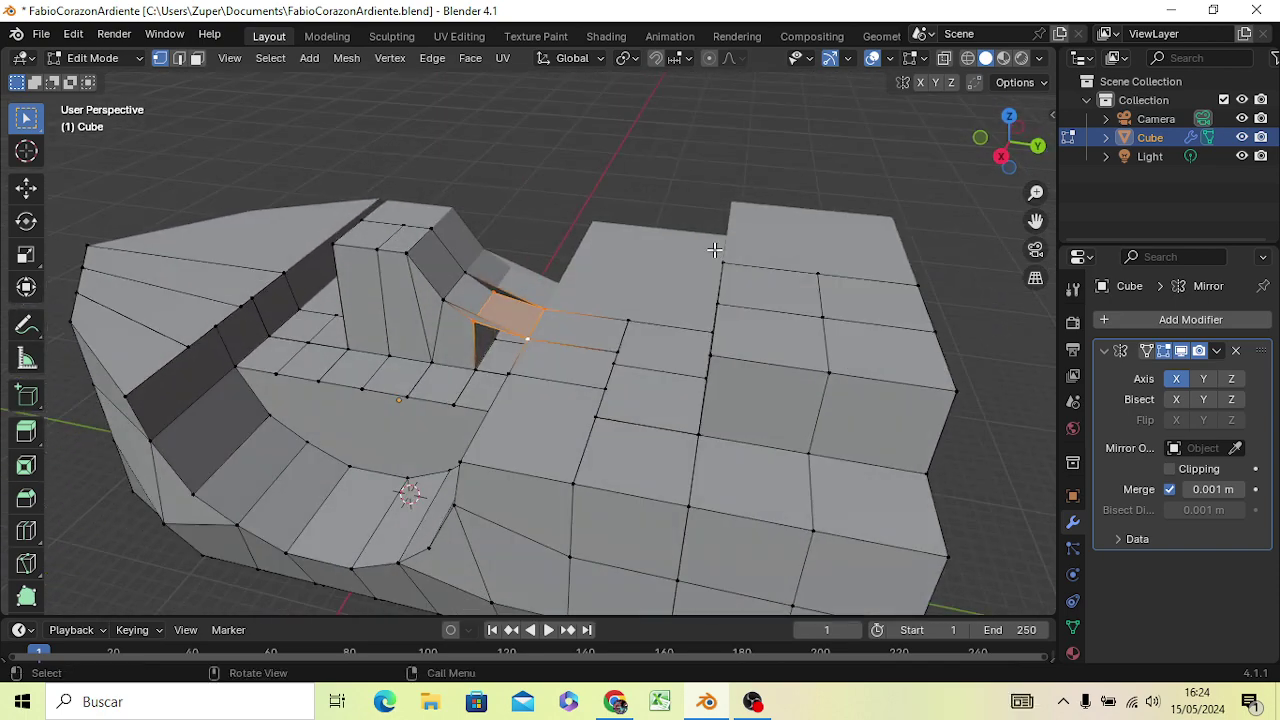
# Select the sloped quad's corner vertices and orbit low and high to inspect it
pyautogui.click(543, 311)
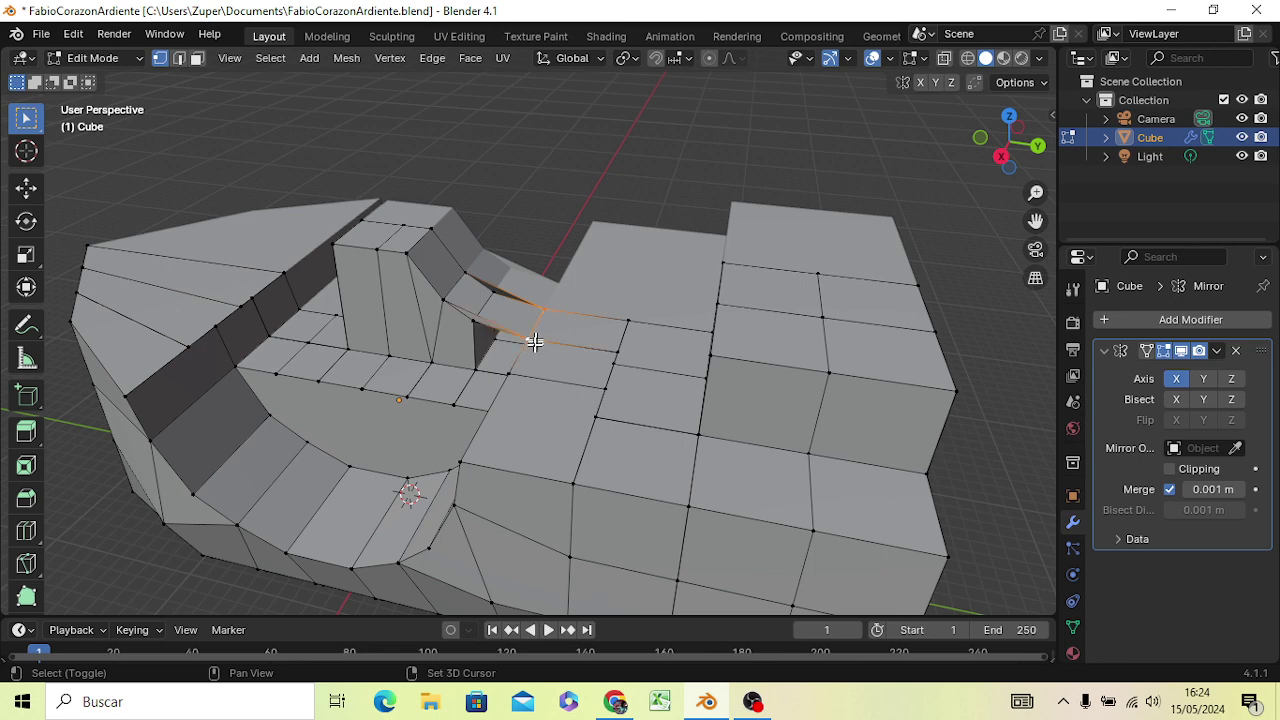
pyautogui.keyDown('shift'); pyautogui.click(466, 273); pyautogui.keyUp('shift')
pyautogui.keyDown('shift'); pyautogui.click(498, 327); pyautogui.keyUp('shift')
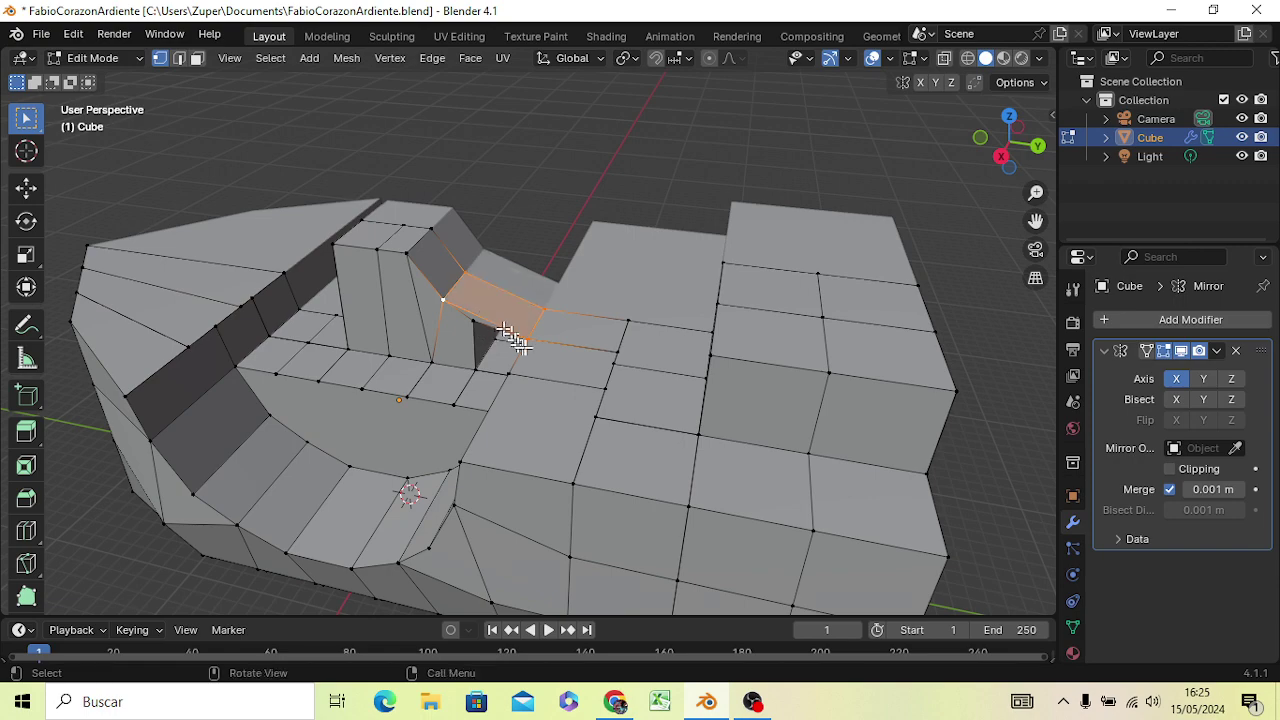
pyautogui.moveTo(507, 333); pyautogui.dragTo(573, 276, button='middle')
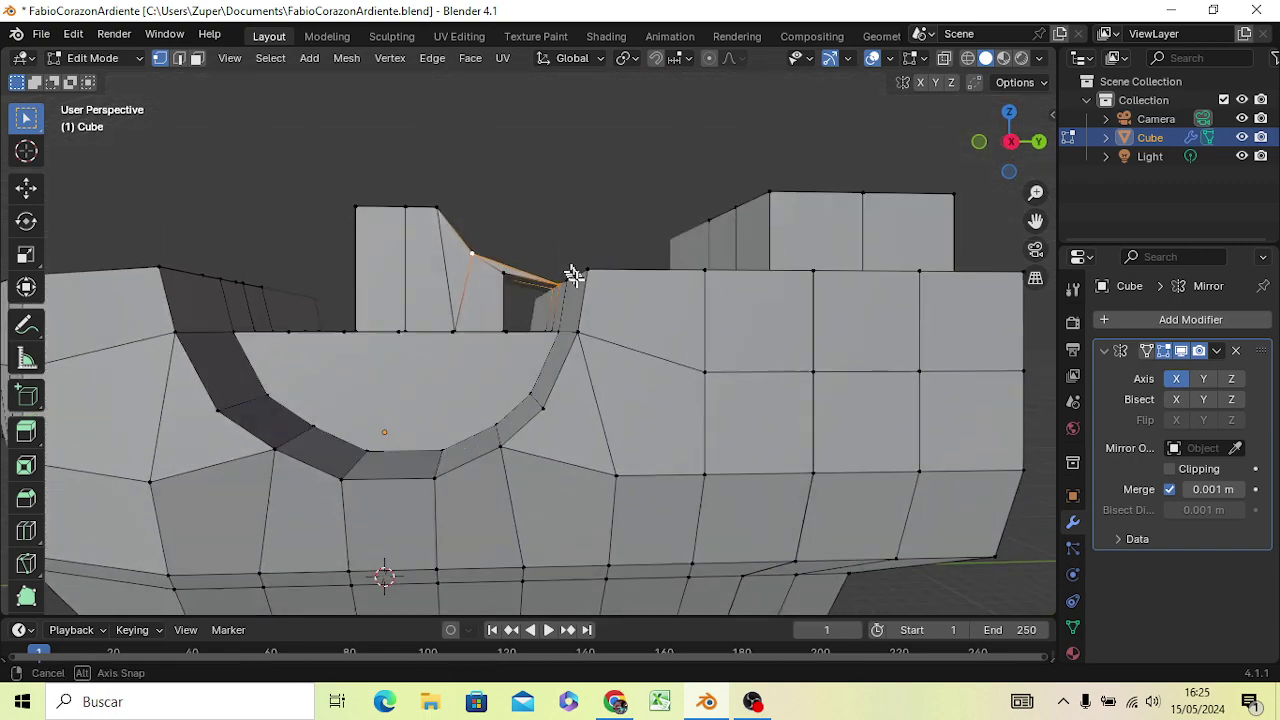
pyautogui.moveTo(573, 276); pyautogui.dragTo(523, 289, button='middle')
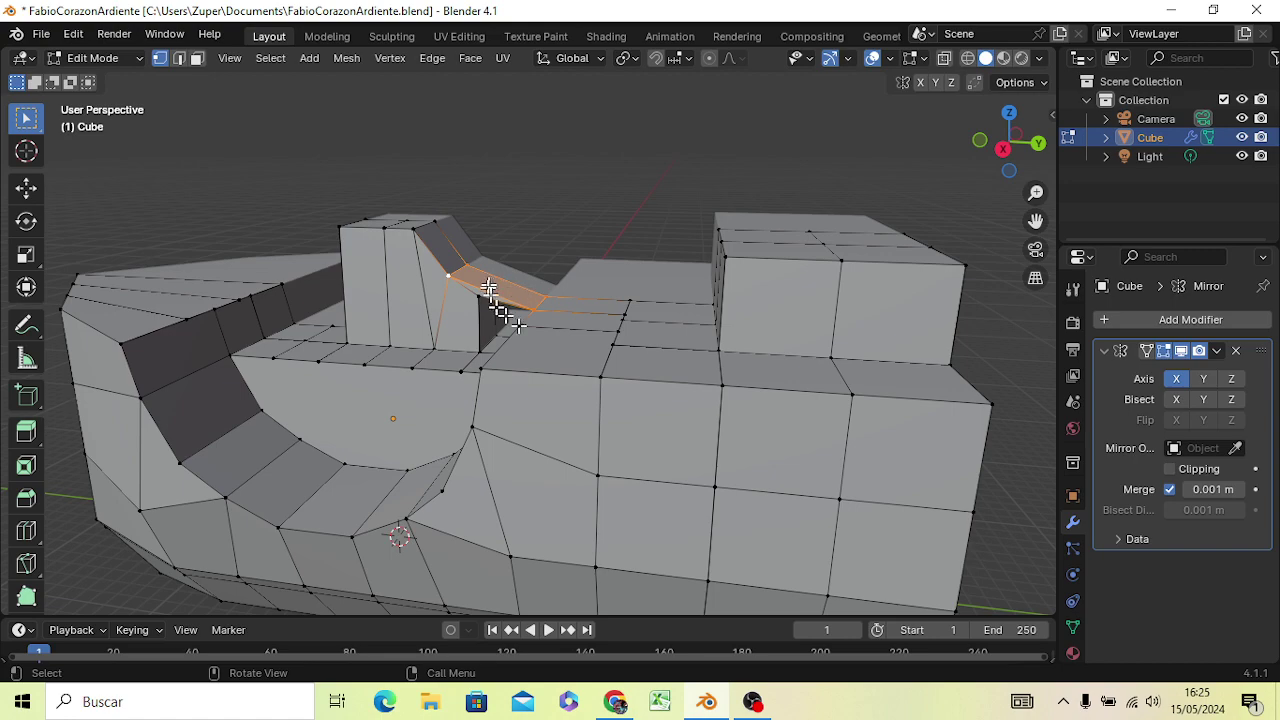
pyautogui.moveTo(585, 390); pyautogui.dragTo(633, 338, button='middle')
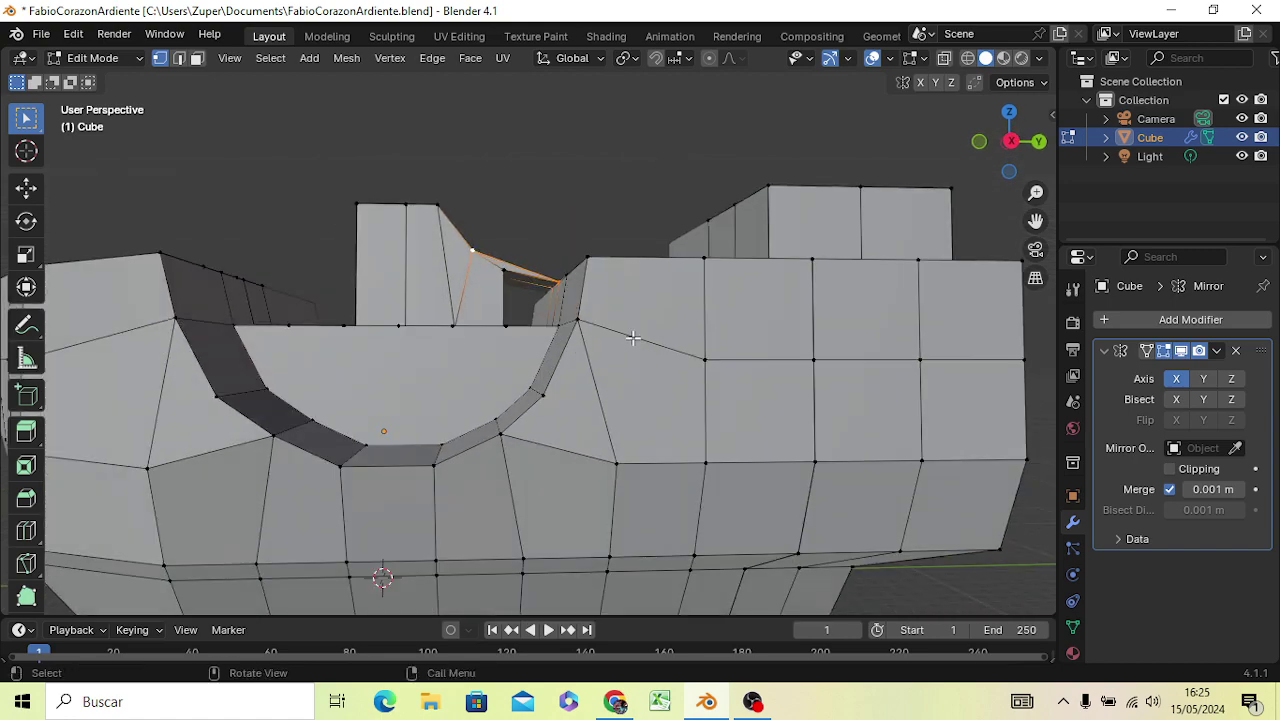
pyautogui.moveTo(471, 329)
pyautogui.mouseDown(button='middle')
pyautogui.moveTo(525, 398)
pyautogui.moveTo(377, 366)
pyautogui.moveTo(508, 338)
pyautogui.moveTo(434, 400)
pyautogui.moveTo(509, 346)
pyautogui.moveTo(560, 330)
pyautogui.mouseUp(button='middle')
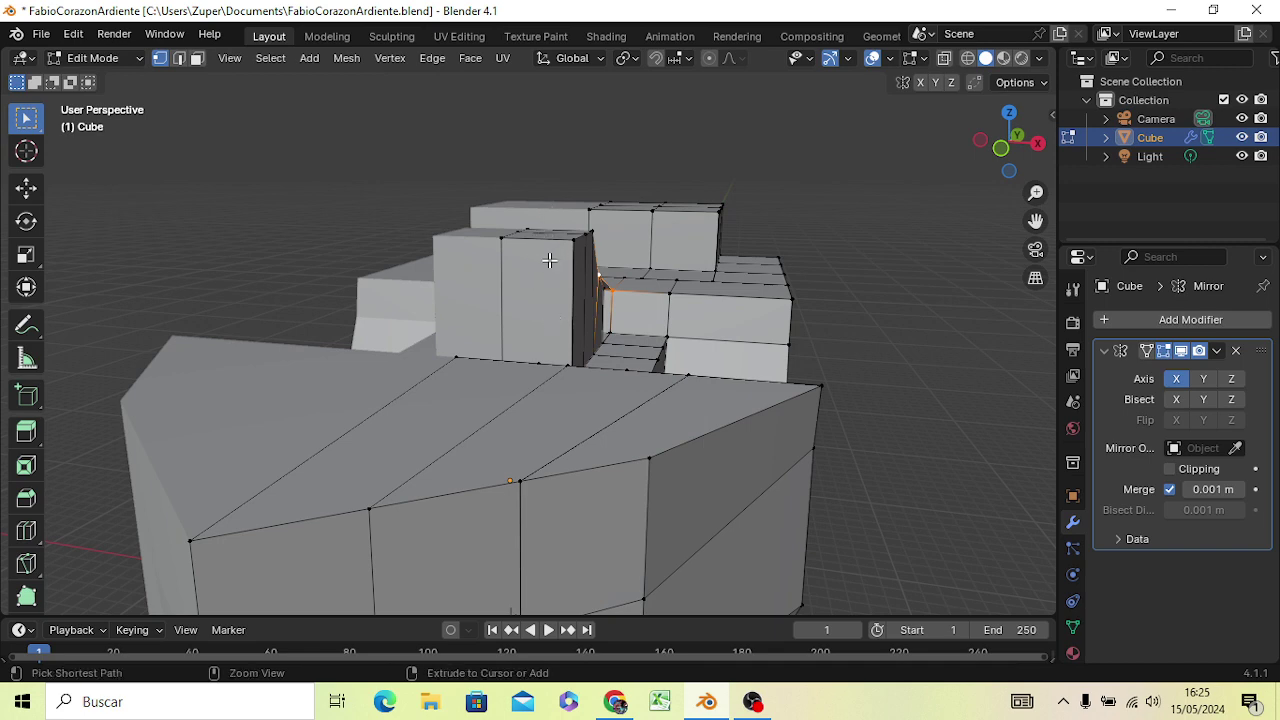
# Loop-cut vertically through the cabin block, then select the front cabin's vertical edge
pyautogui.hotkey('ctrl', 'r')
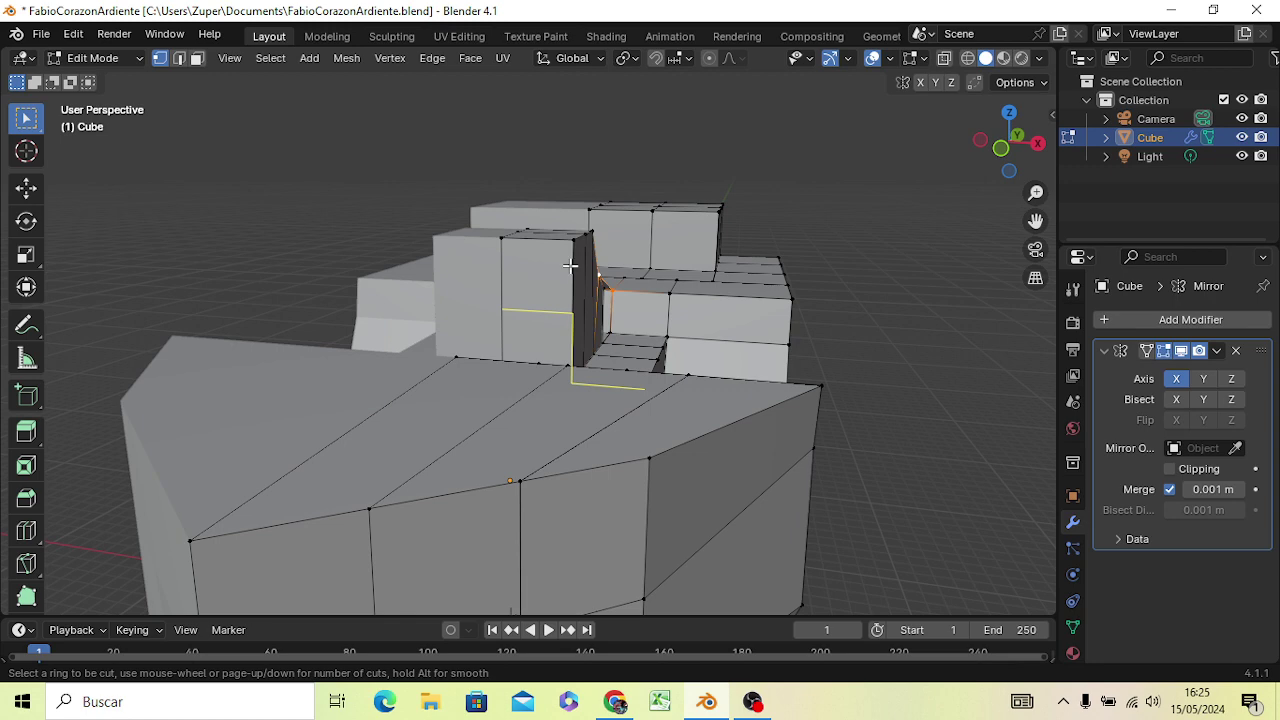
pyautogui.click(598, 274)
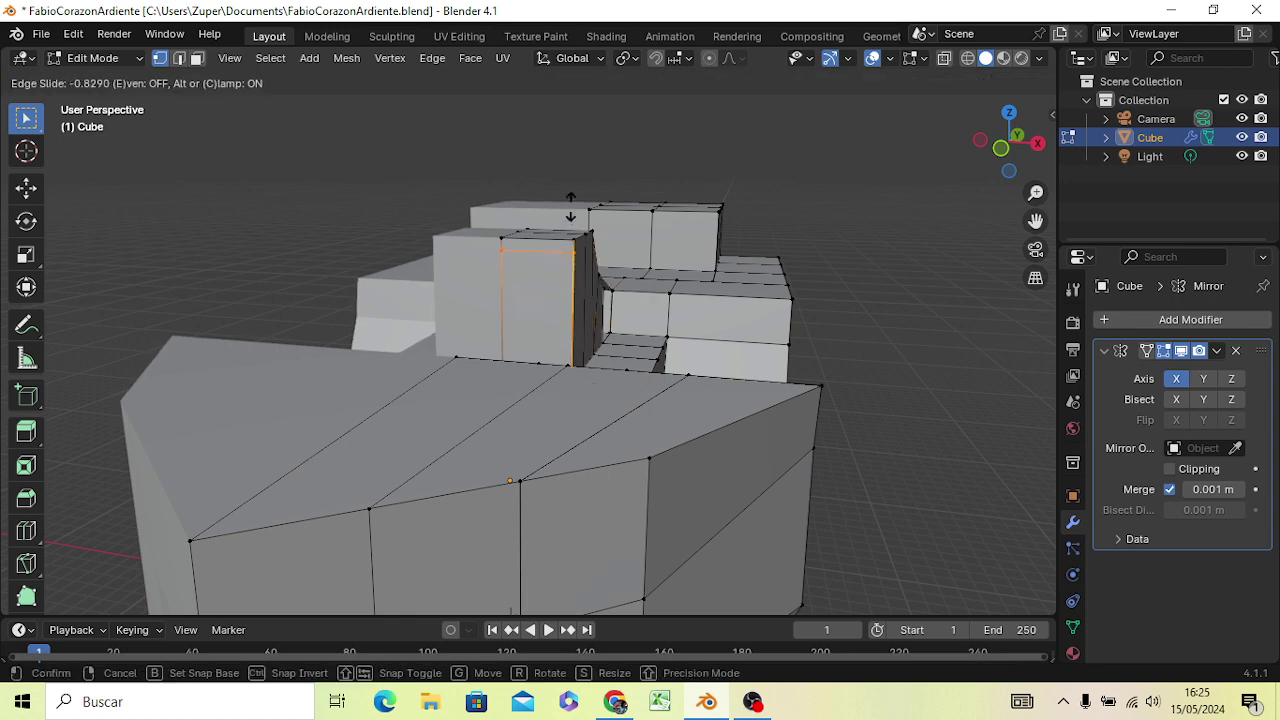
pyautogui.click(571, 213)
pyautogui.moveTo(610, 279)
pyautogui.mouseDown(button='middle')
pyautogui.moveTo(574, 334)
pyautogui.moveTo(503, 314)
pyautogui.moveTo(490, 290)
pyautogui.moveTo(409, 249)
pyautogui.mouseUp(button='middle')
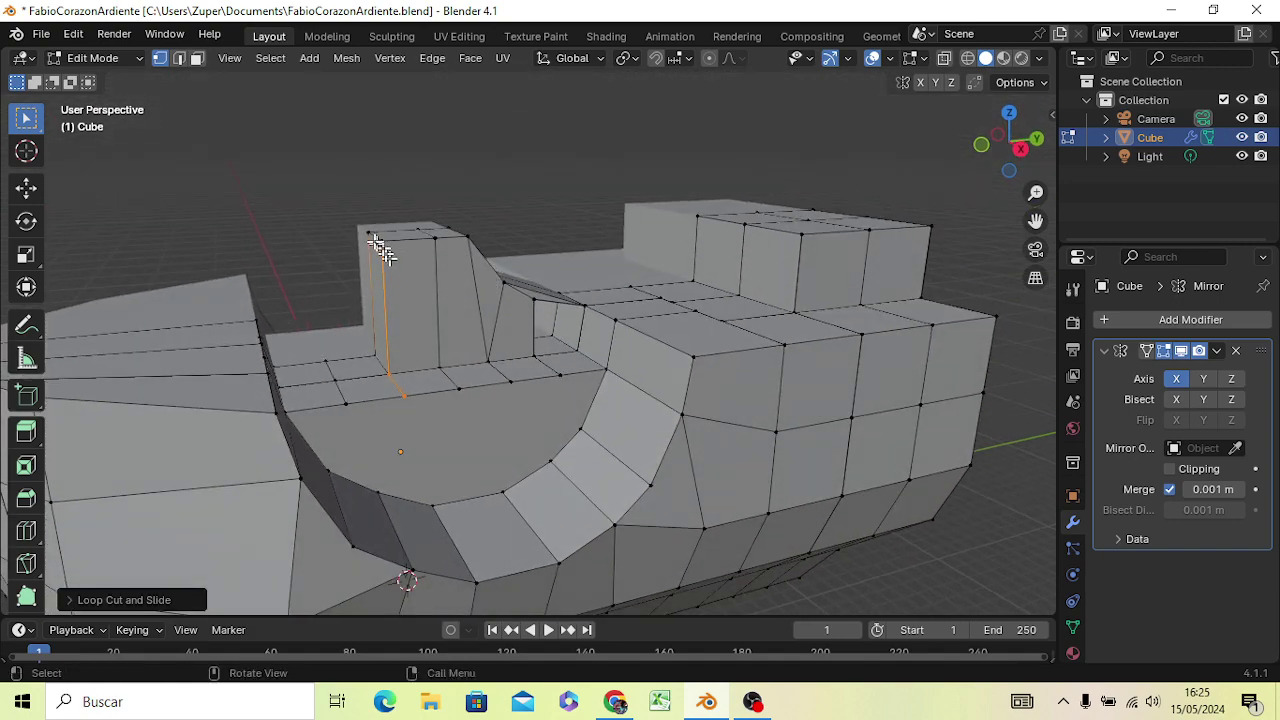
pyautogui.click(381, 253)
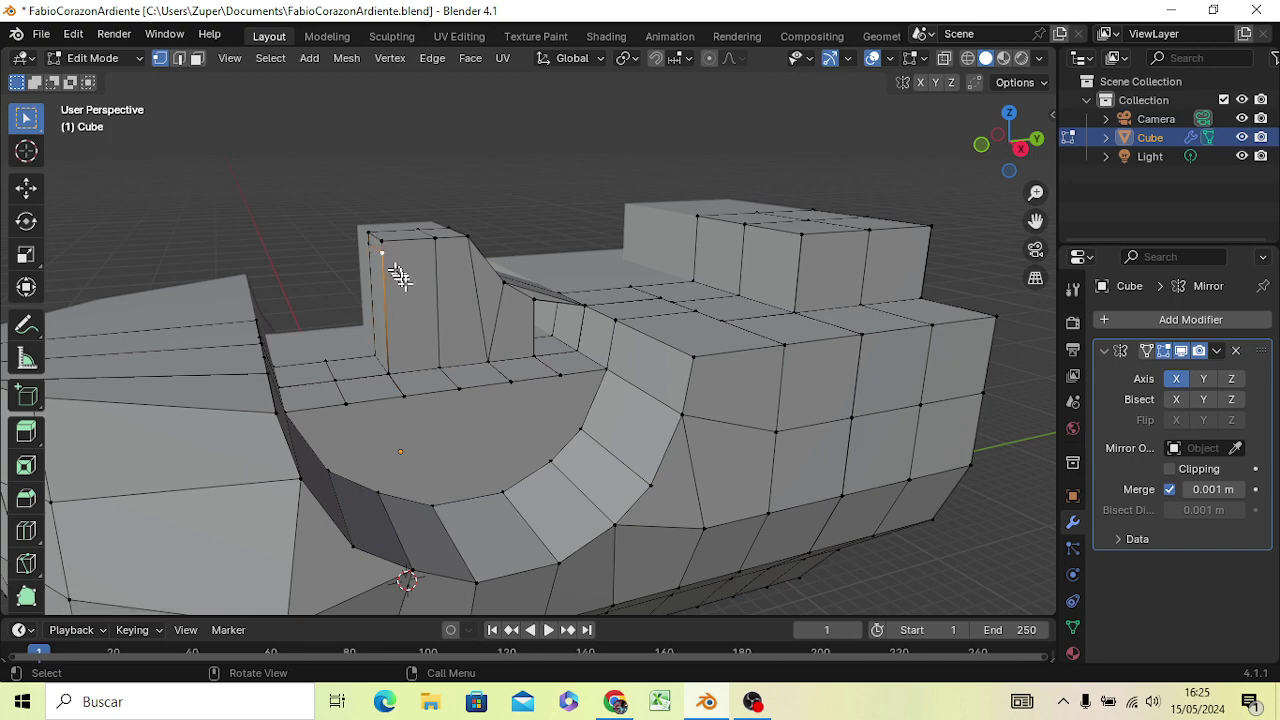
pyautogui.moveTo(390, 268)
pyautogui.mouseDown(button='middle')
pyautogui.moveTo(345, 343)
pyautogui.moveTo(320, 346)
pyautogui.mouseUp(button='middle')
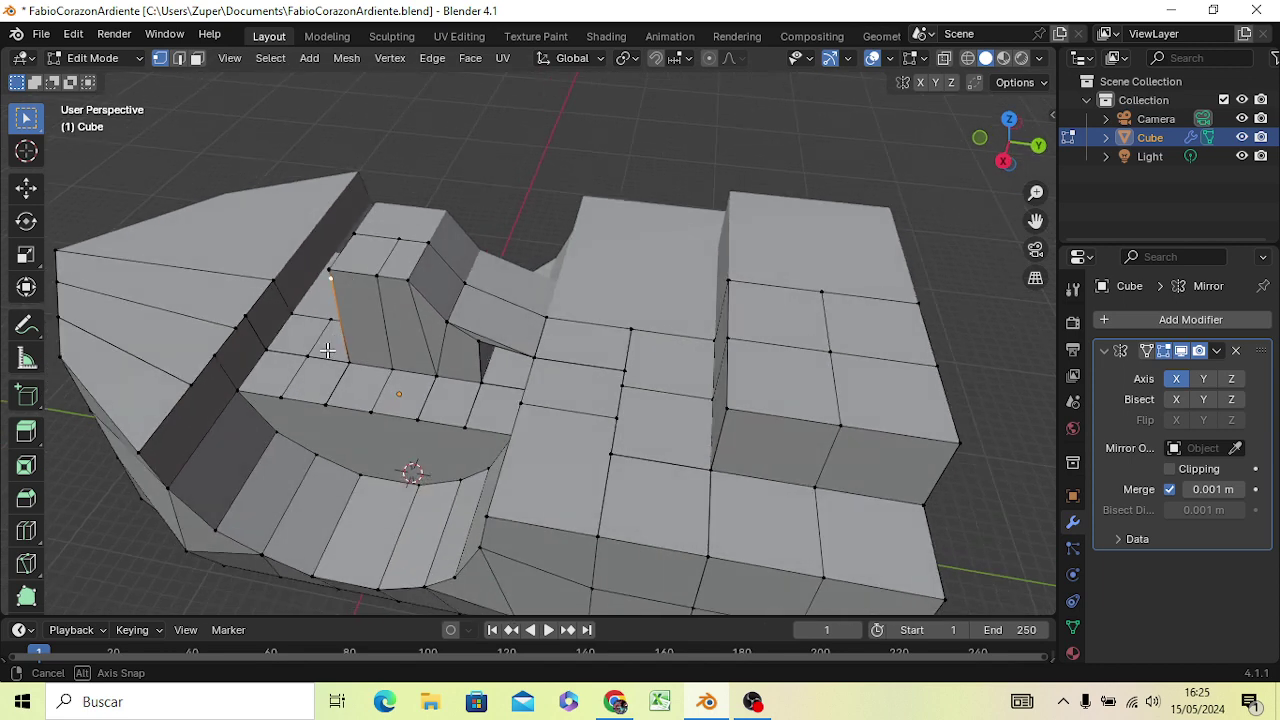
# Fill a face between the bow wall vertices and the cabin's top corner
pyautogui.keyDown('shift'); pyautogui.click(244, 317); pyautogui.keyUp('shift')
pyautogui.moveTo(311, 347); pyautogui.dragTo(437, 341, button='middle')
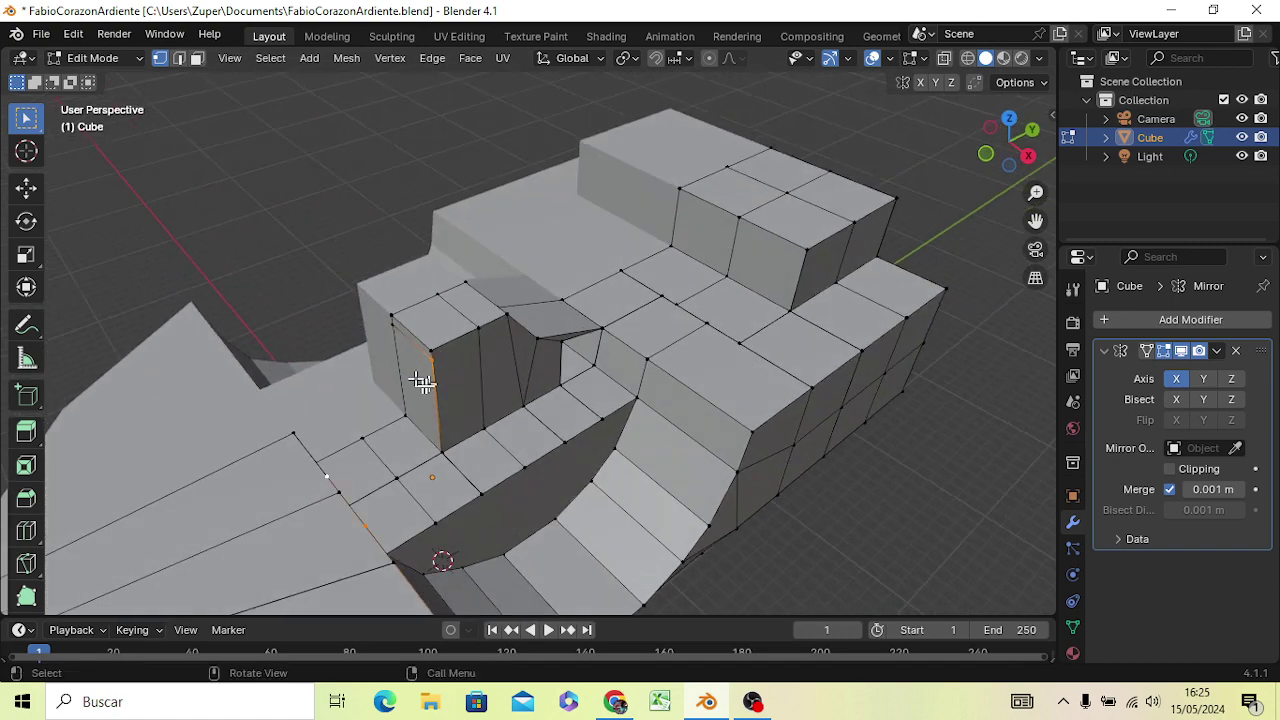
pyautogui.click(436, 358)
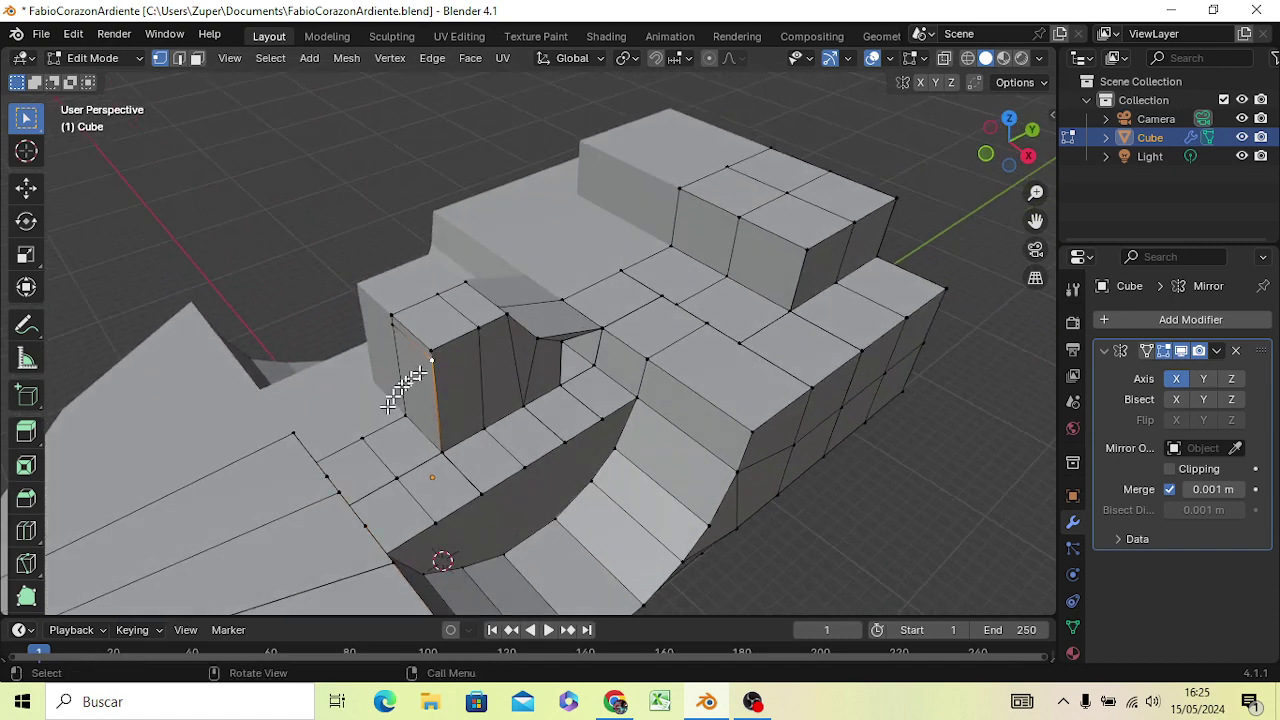
pyautogui.moveTo(376, 466); pyautogui.dragTo(245, 460, button='middle')
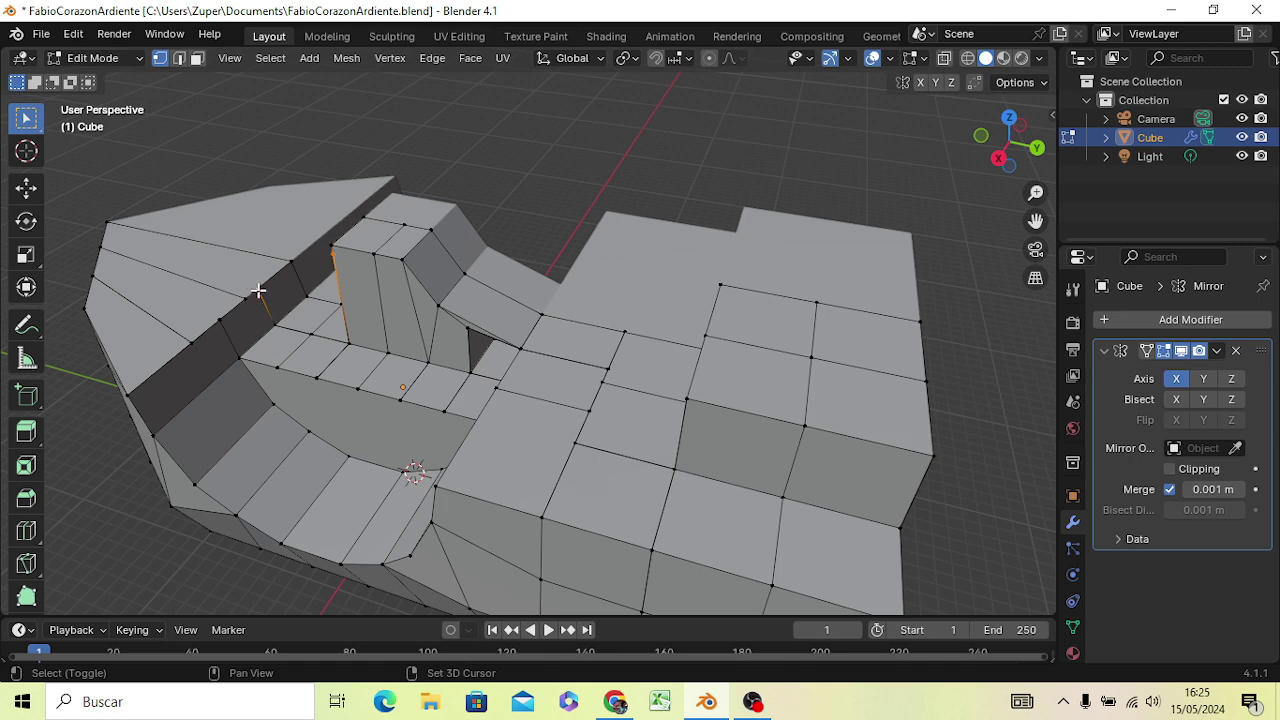
pyautogui.keyDown('shift'); pyautogui.click(258, 290); pyautogui.keyUp('shift')
pyautogui.keyDown('shift'); pyautogui.click(292, 263); pyautogui.keyUp('shift')
pyautogui.keyDown('shift'); pyautogui.click(365, 218); pyautogui.keyUp('shift')
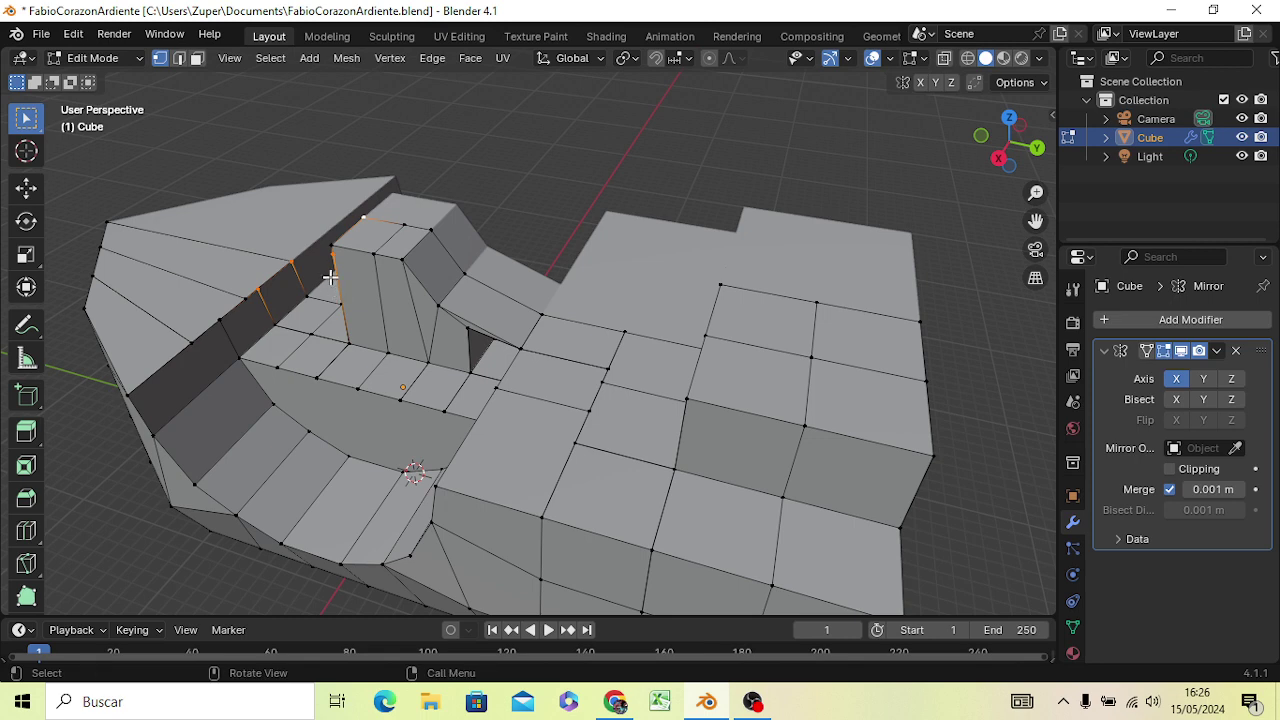
pyautogui.press('f')
# Split the new face by connecting two opposite corner vertices with J
pyautogui.moveTo(343, 277); pyautogui.dragTo(383, 298, button='middle')
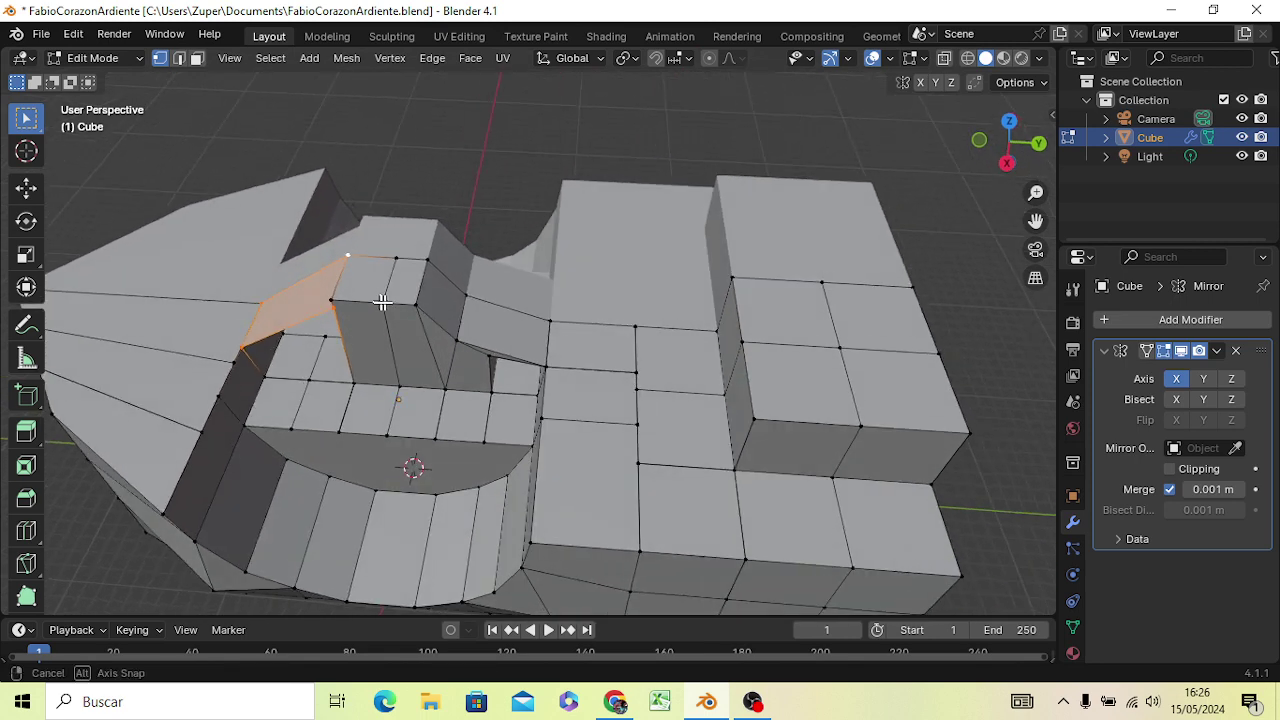
pyautogui.click(332, 310)
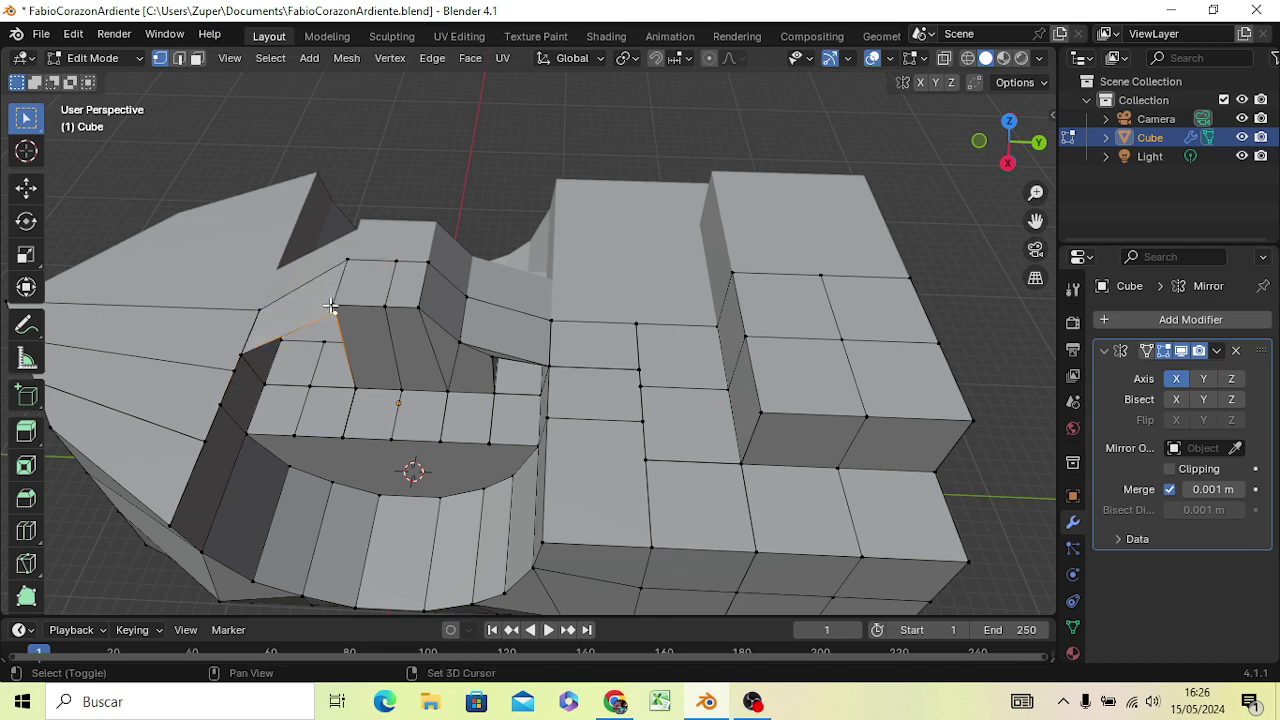
pyautogui.keyDown('shift'); pyautogui.click(241, 356); pyautogui.keyUp('shift')
pyautogui.keyDown('shift'); pyautogui.click(241, 356); pyautogui.keyUp('shift')
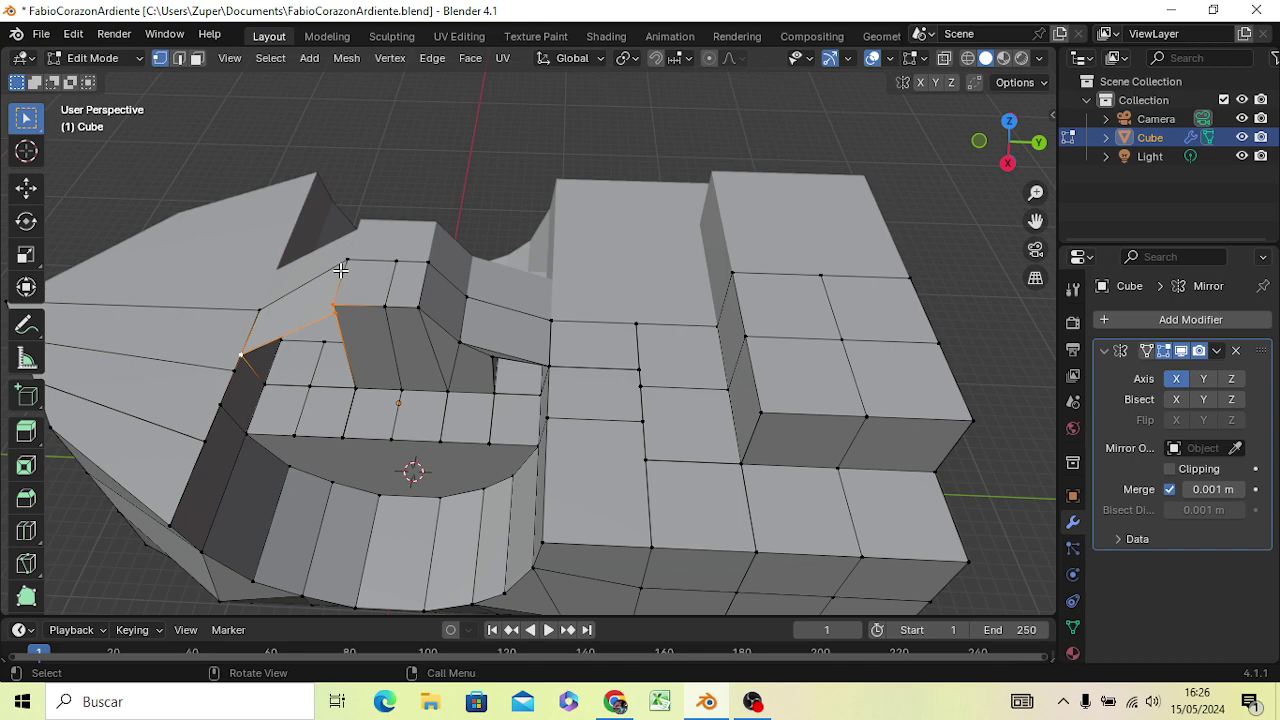
pyautogui.press('j')
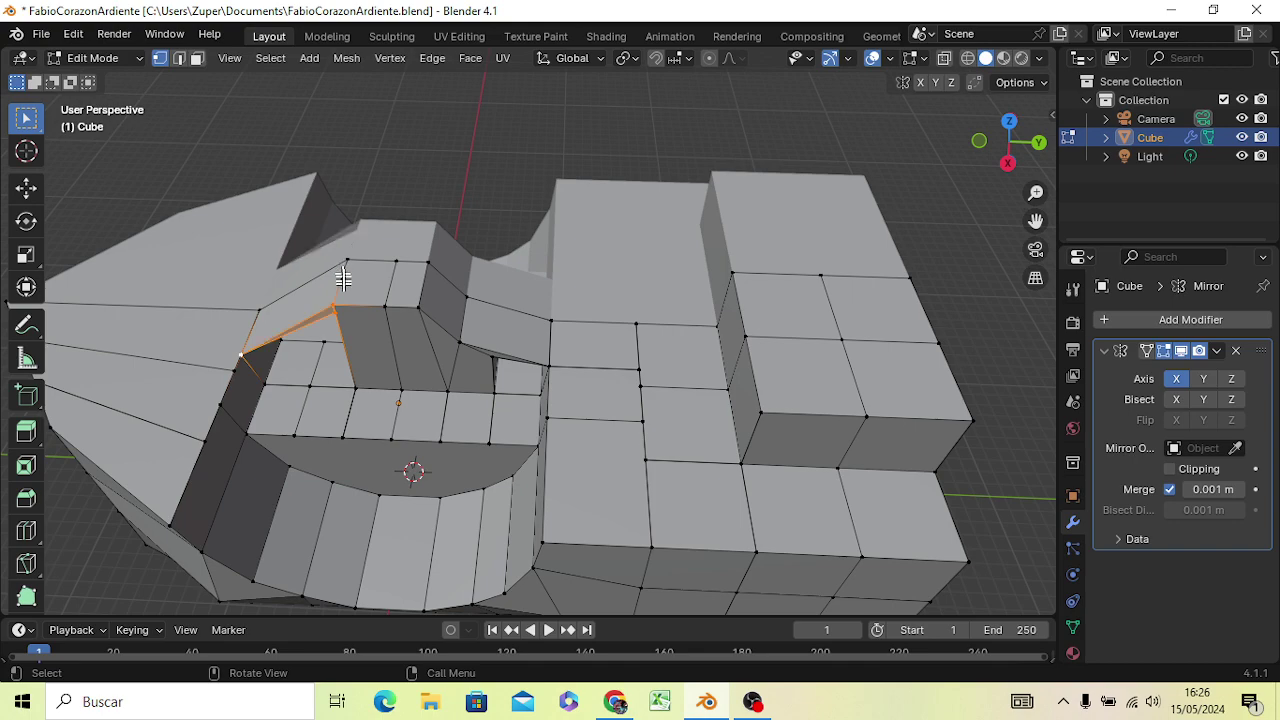
# Select the four corners of the sloped panel between cabin top and bow wall
pyautogui.moveTo(357, 291)
pyautogui.mouseDown(button='middle')
pyautogui.moveTo(394, 300)
pyautogui.moveTo(411, 243)
pyautogui.mouseUp(button='middle')
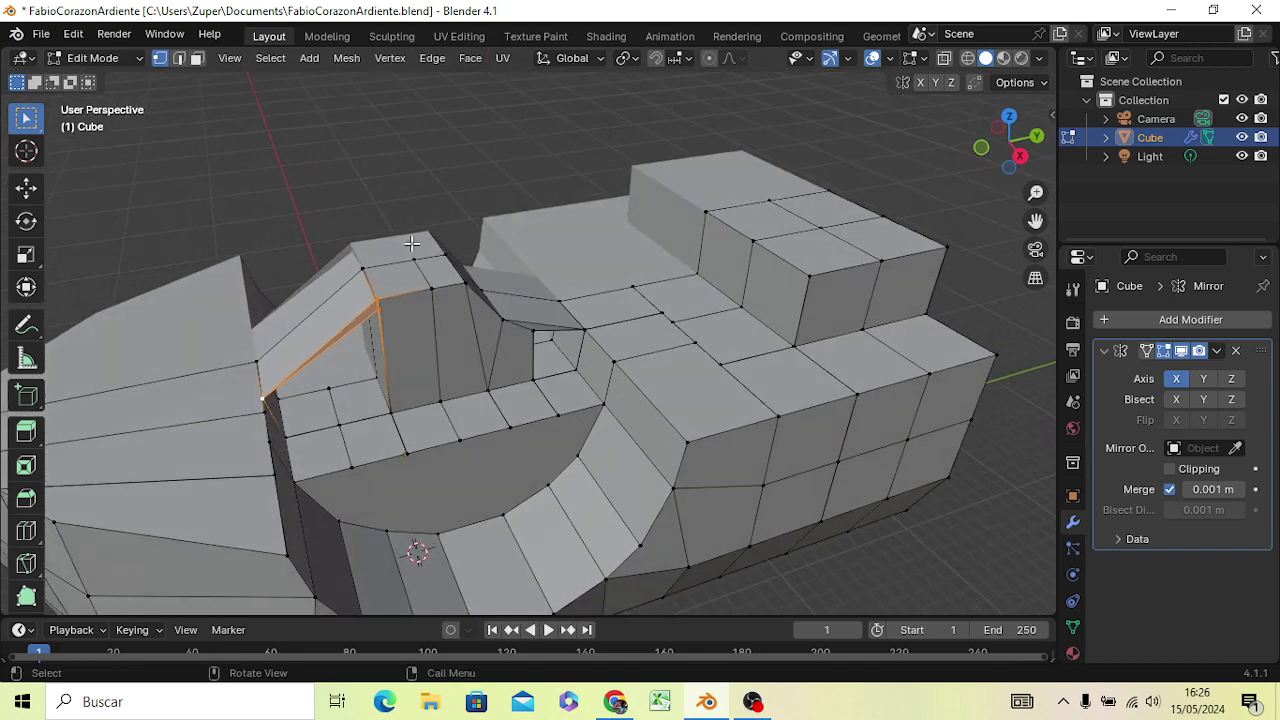
pyautogui.click(375, 300)
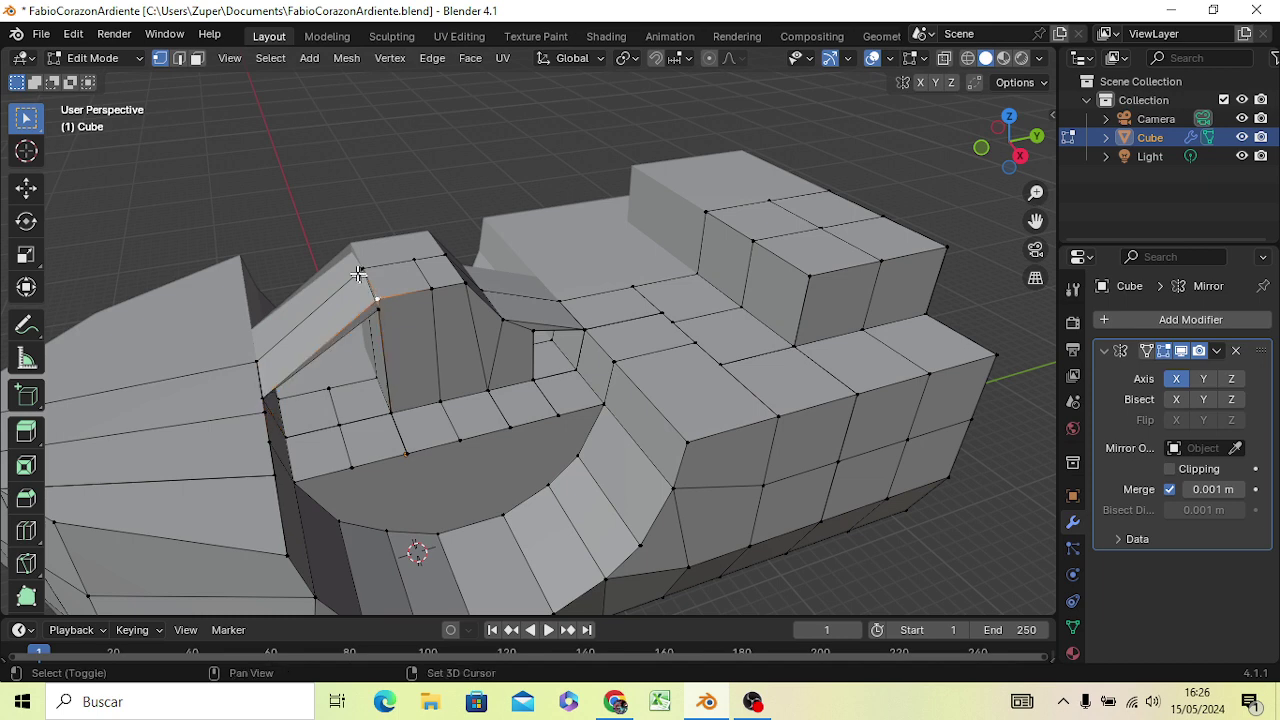
pyautogui.click(361, 269)
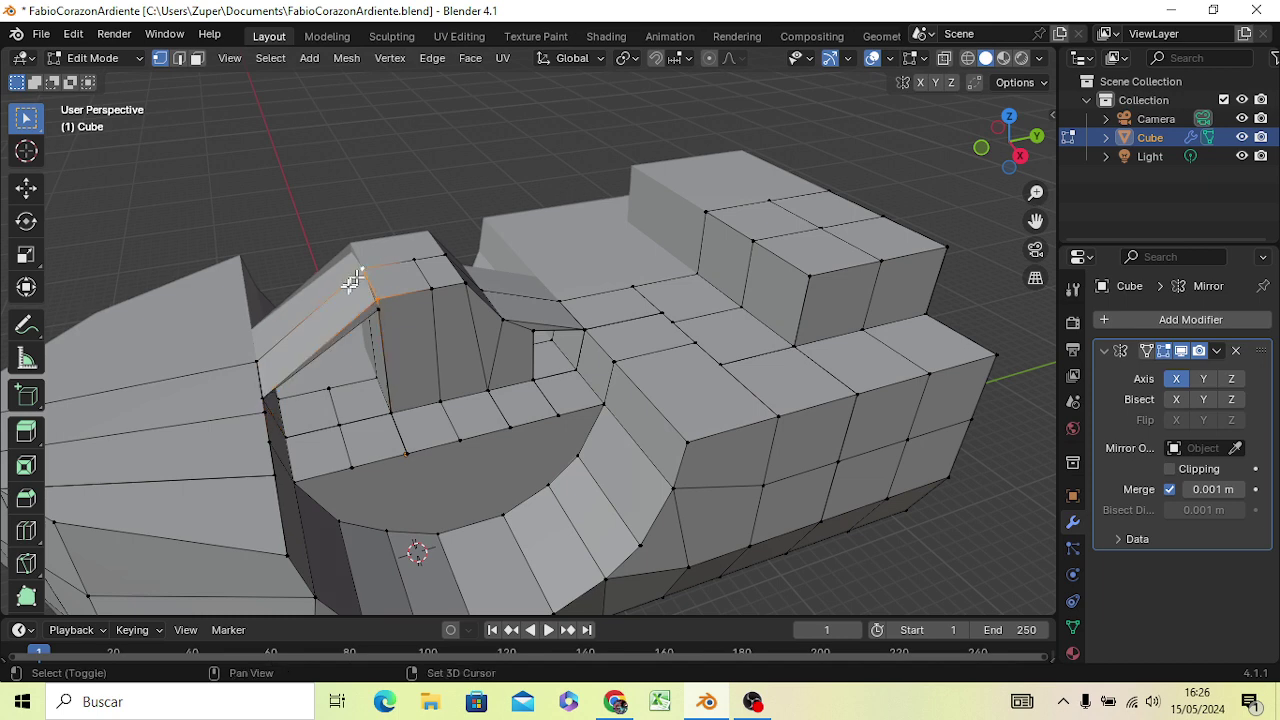
pyautogui.keyDown('shift'); pyautogui.click(256, 363); pyautogui.keyUp('shift')
pyautogui.keyDown('shift'); pyautogui.click(261, 399); pyautogui.keyUp('shift')
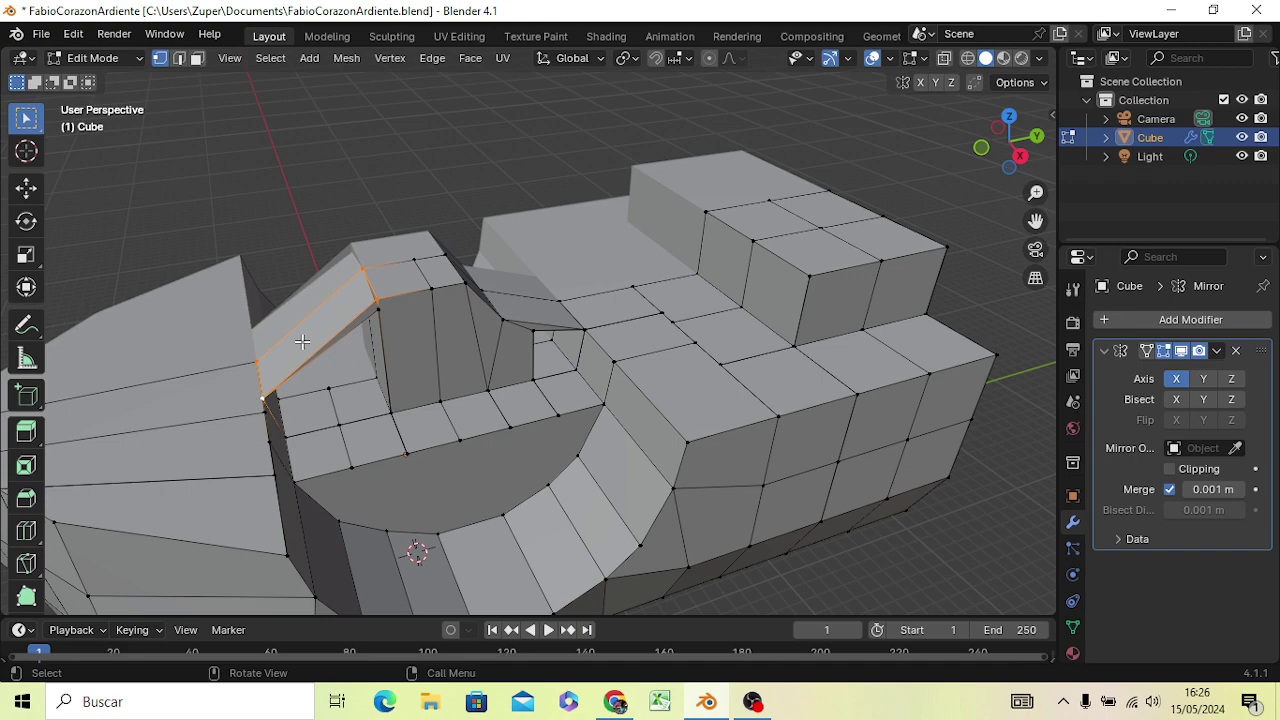
# Fill the sloping bow-to-front-cabin panel with a face and orbit out to check the hull
pyautogui.press('f')
pyautogui.moveTo(351, 394); pyautogui.dragTo(349, 345, button='middle')
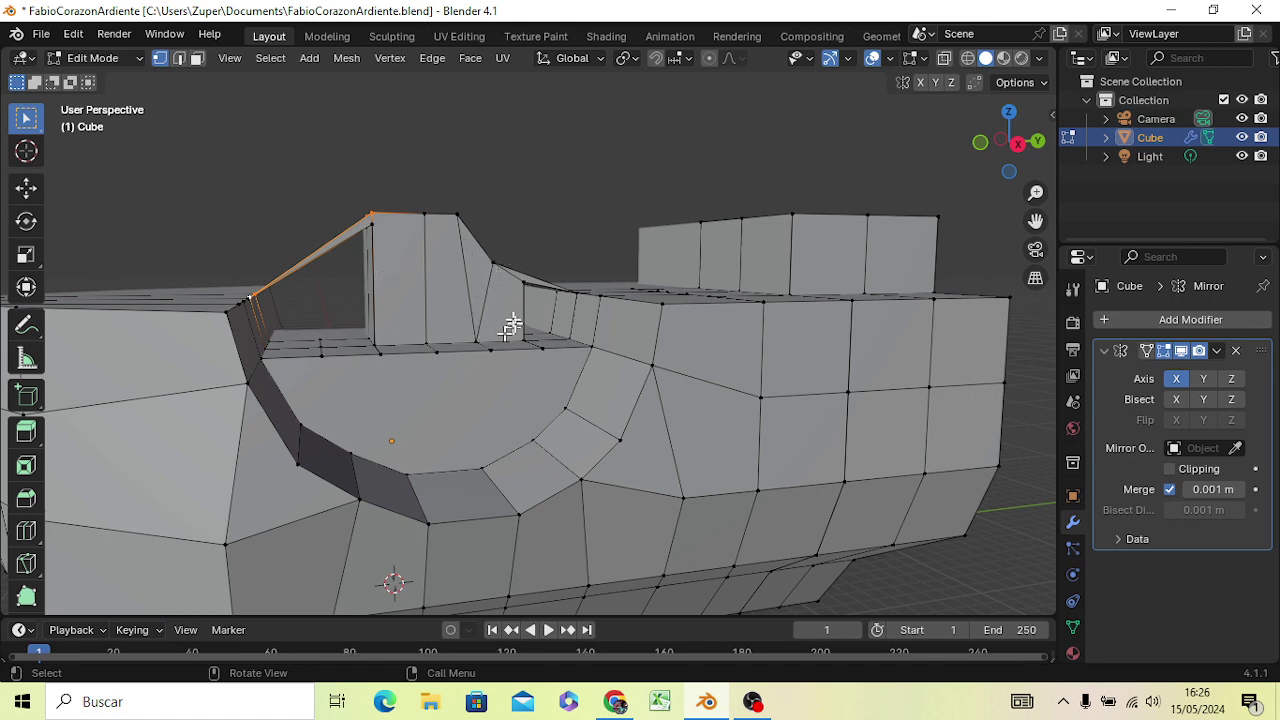
pyautogui.moveTo(494, 355)
pyautogui.mouseDown(button='middle')
pyautogui.moveTo(466, 340)
pyautogui.moveTo(447, 372)
pyautogui.moveTo(510, 417)
pyautogui.mouseUp(button='middle')
pyautogui.scroll(-3, 466, 340)
pyautogui.scroll(-2, 466, 340)
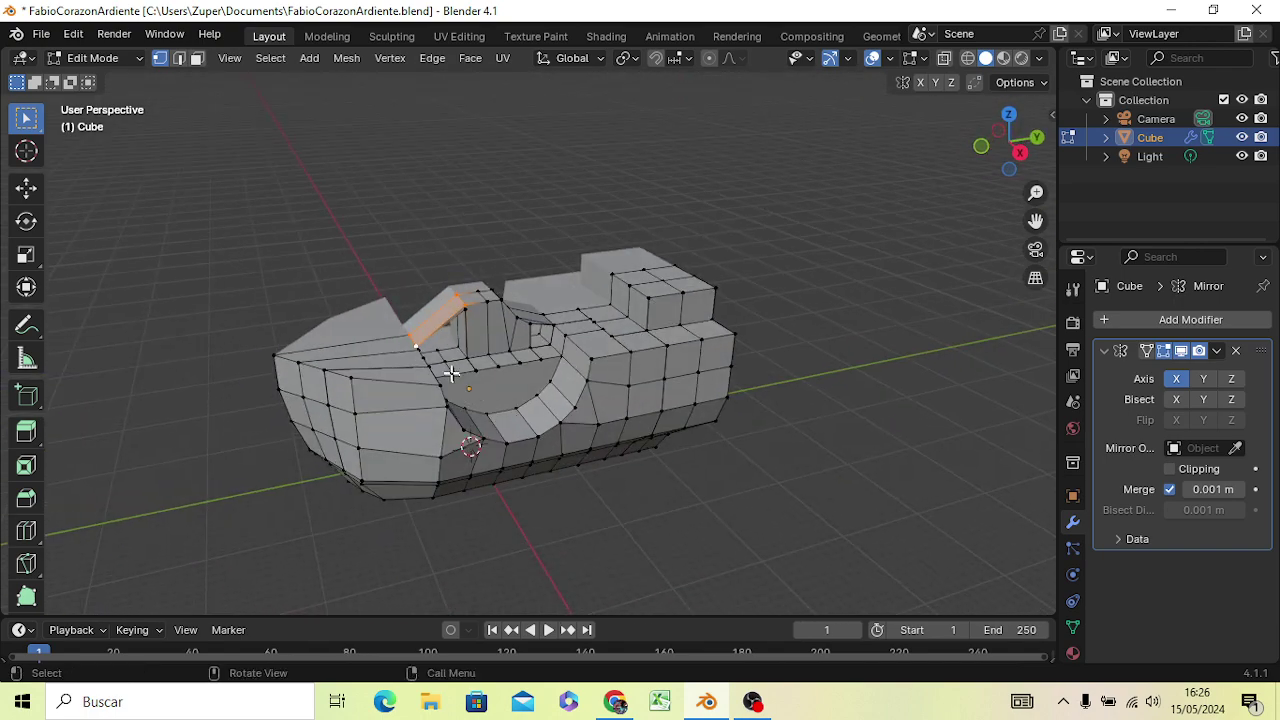
pyautogui.moveTo(449, 367); pyautogui.dragTo(453, 413, button='middle')
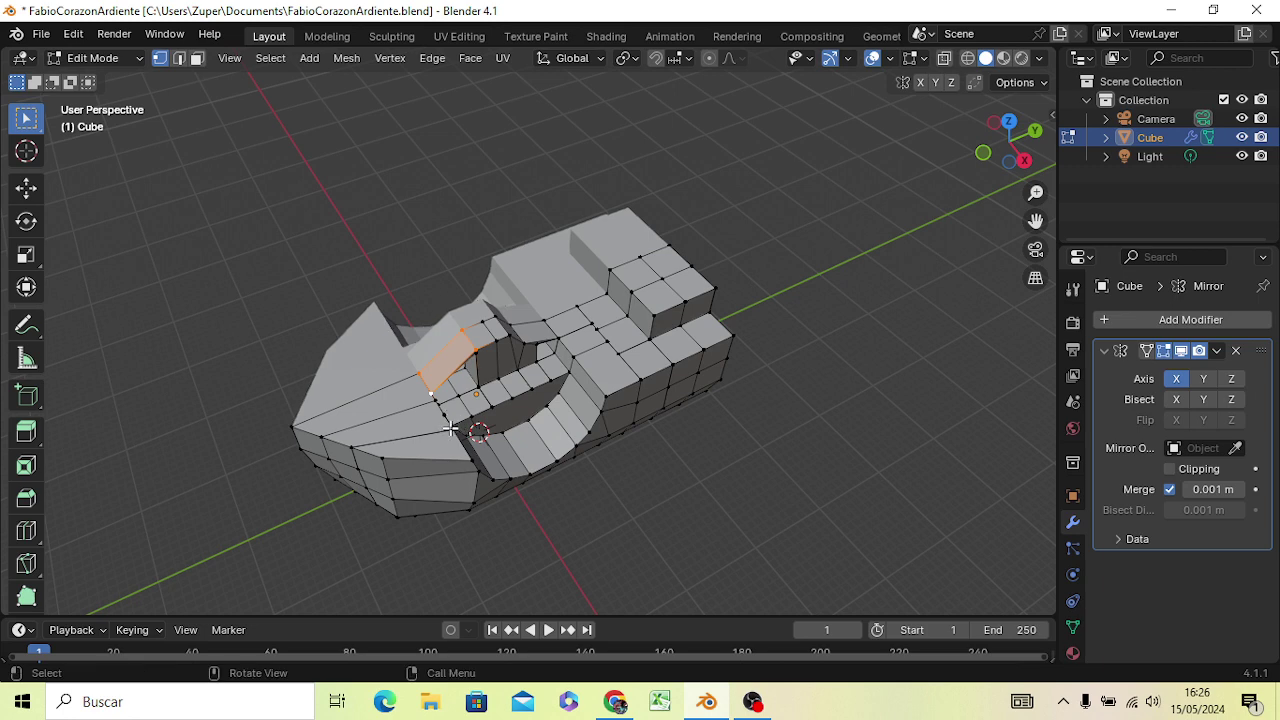
pyautogui.click(451, 428)
pyautogui.moveTo(457, 388); pyautogui.dragTo(450, 440, button='middle')
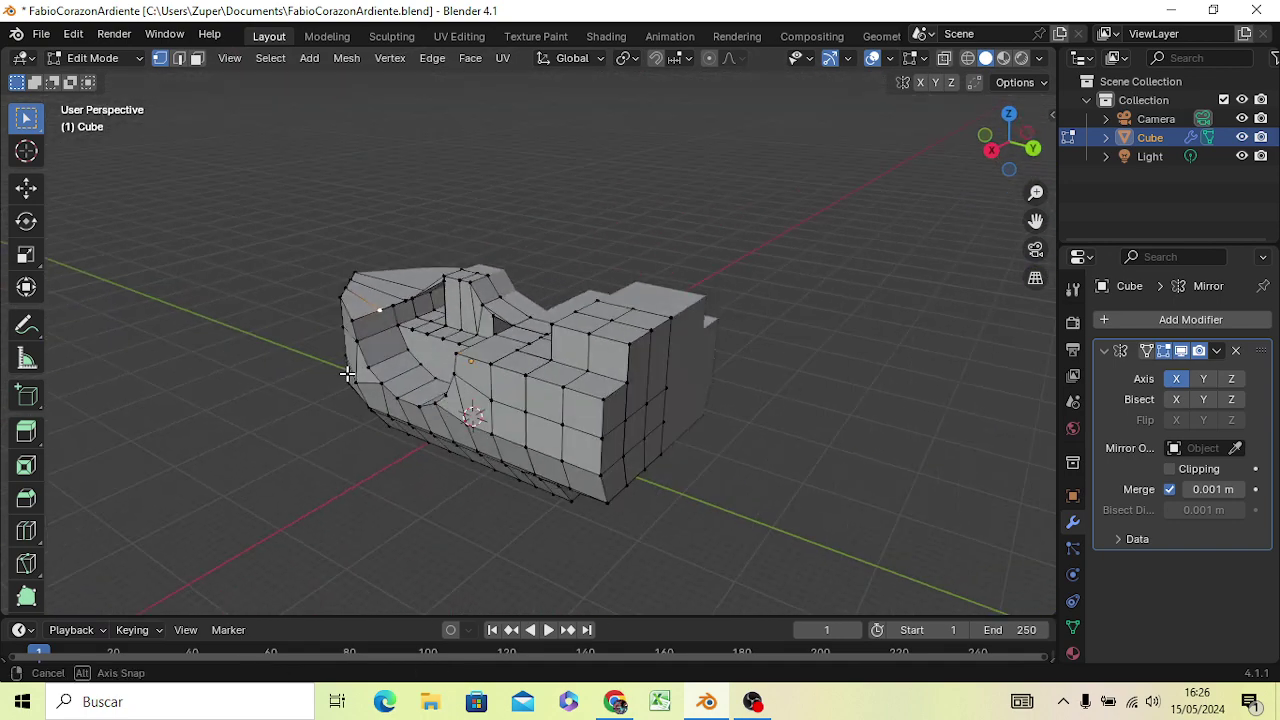
pyautogui.moveTo(355, 378); pyautogui.dragTo(409, 333, button='middle')
pyautogui.click(410, 333)
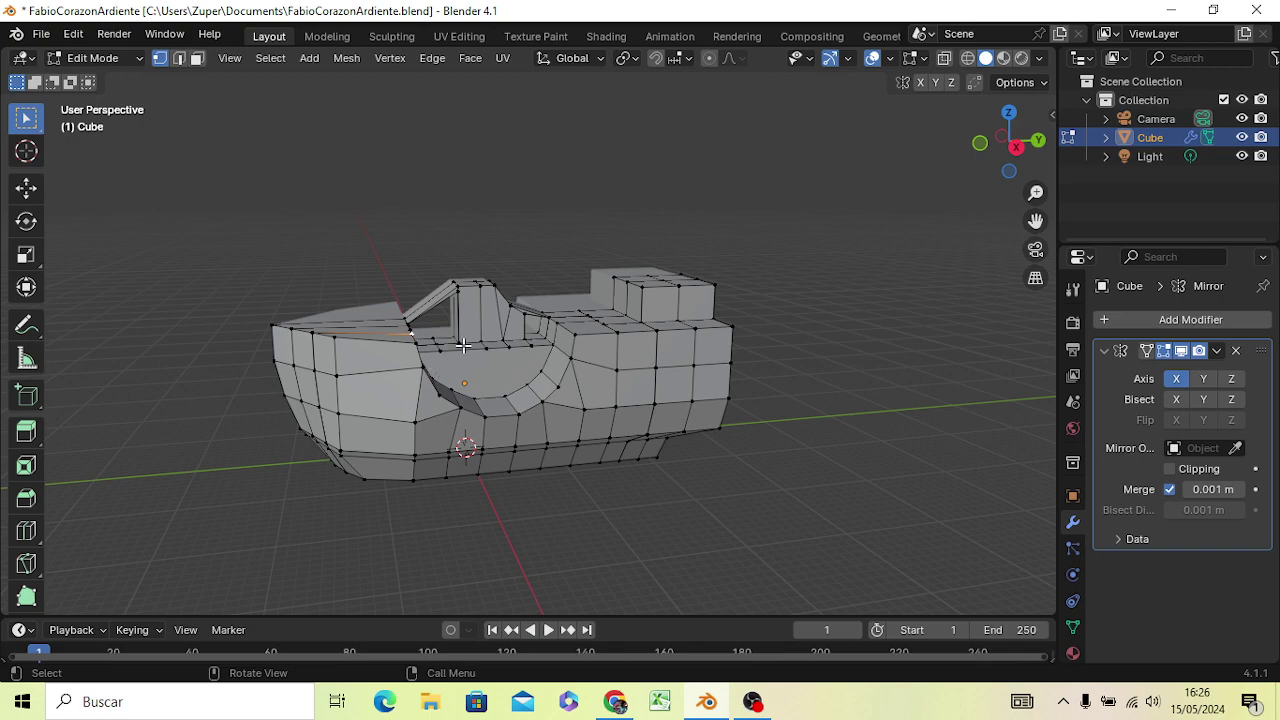
pyautogui.moveTo(505, 328)
pyautogui.mouseDown(button='middle')
pyautogui.moveTo(410, 420)
pyautogui.moveTo(663, 280)
pyautogui.mouseUp(button='middle')
pyautogui.moveTo(700, 349); pyautogui.dragTo(818, 413, button='middle')
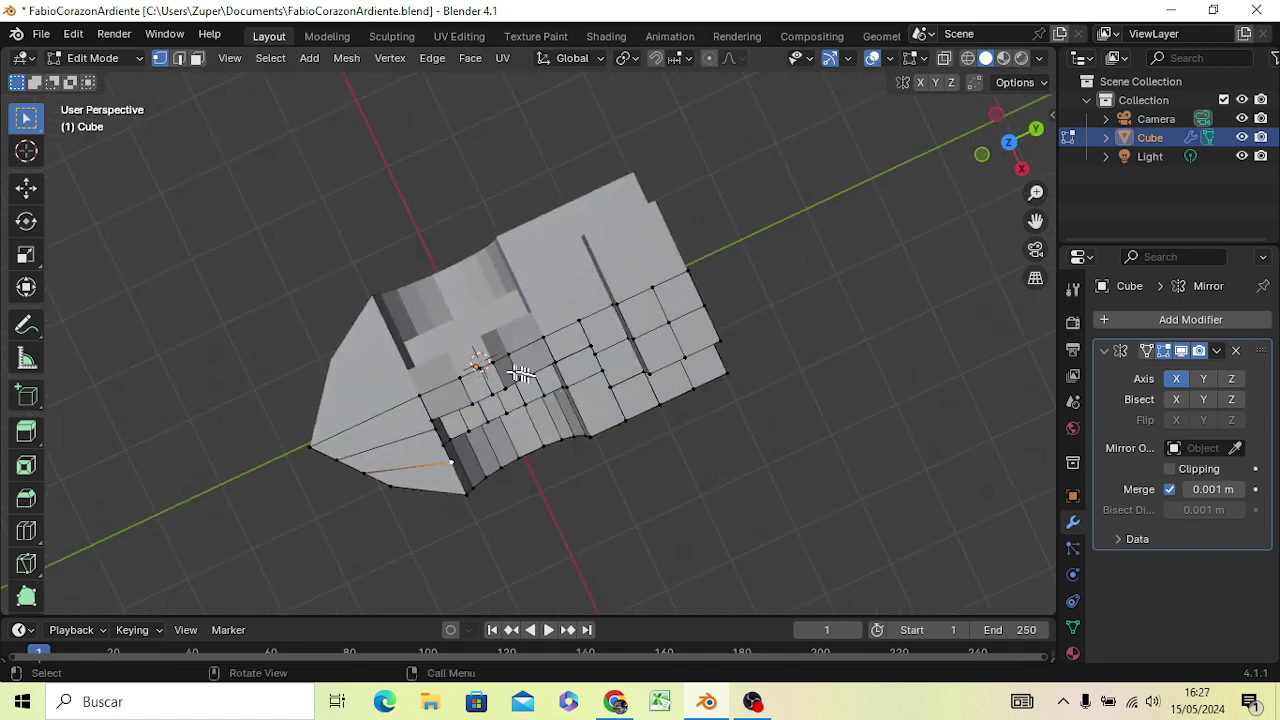
pyautogui.moveTo(532, 381); pyautogui.dragTo(554, 194, button='middle')
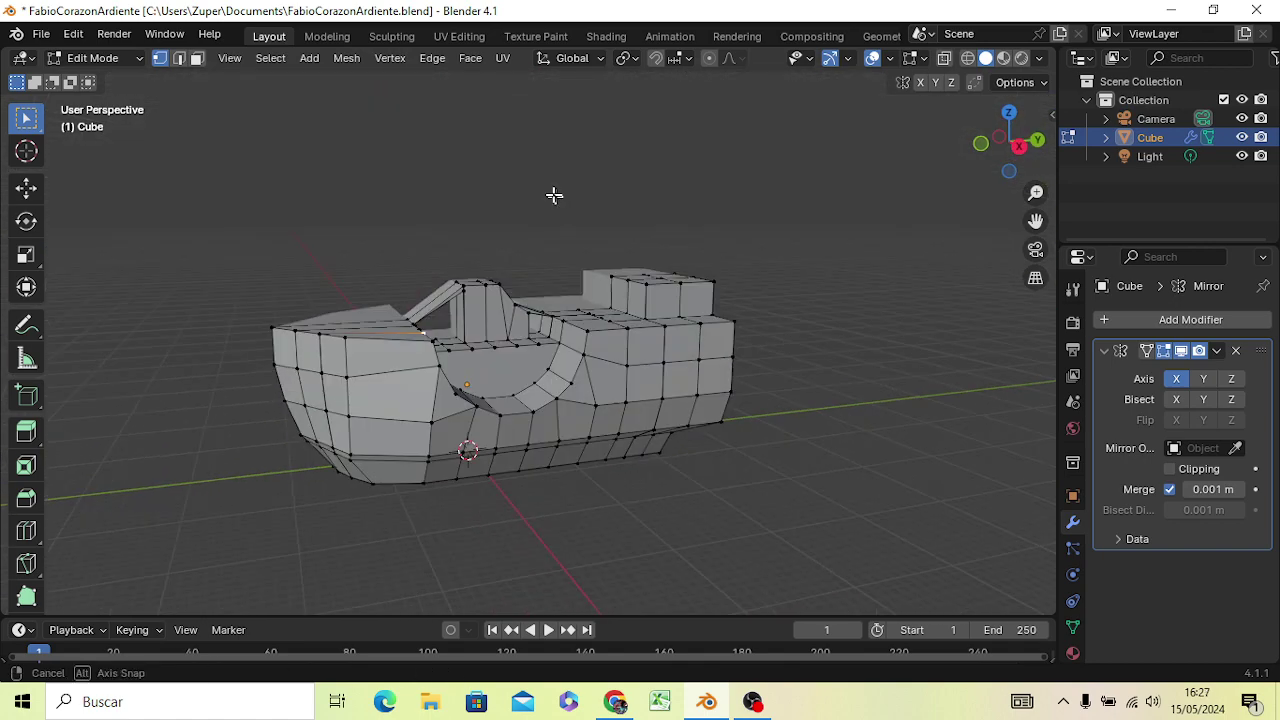
pyautogui.moveTo(514, 240); pyautogui.dragTo(655, 408, button='middle')
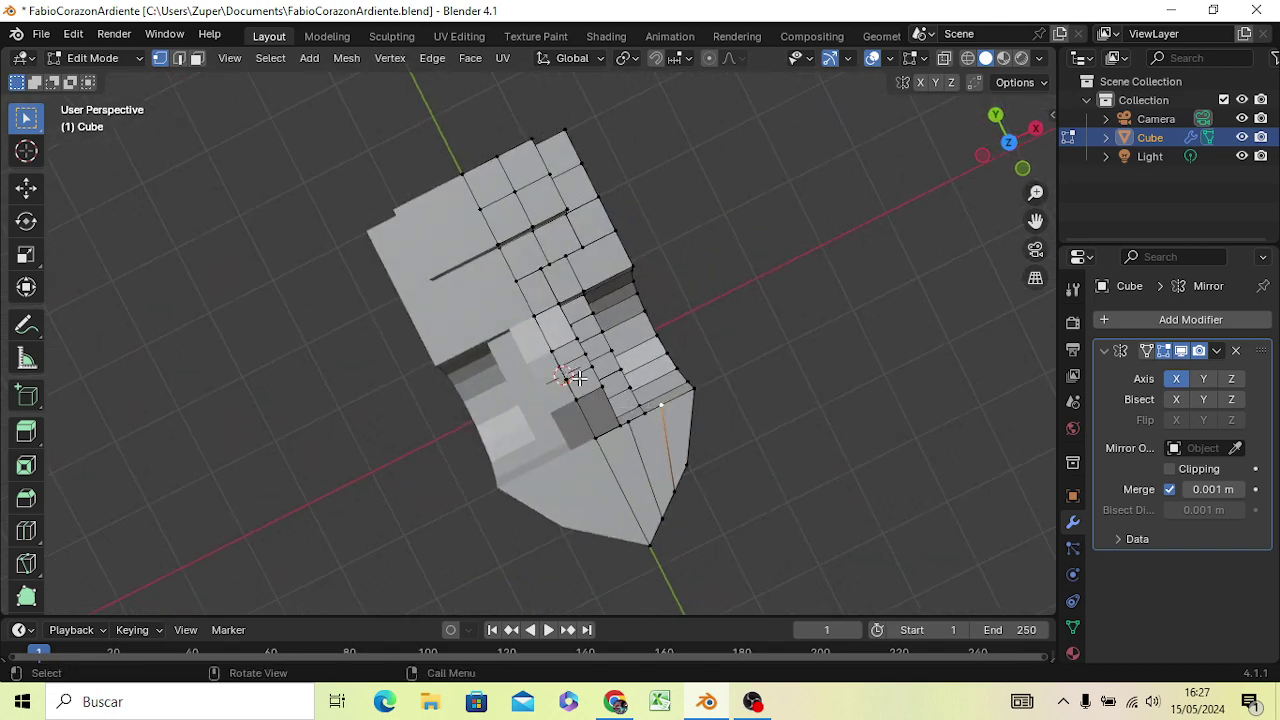
pyautogui.scroll(2, 570, 370)
pyautogui.moveTo(603, 397)
pyautogui.mouseDown(button='middle')
pyautogui.moveTo(474, 245)
pyautogui.moveTo(343, 357)
pyautogui.moveTo(551, 357)
pyautogui.moveTo(643, 377)
pyautogui.moveTo(770, 465)
pyautogui.moveTo(634, 514)
pyautogui.moveTo(600, 266)
pyautogui.moveTo(800, 294)
pyautogui.moveTo(966, 380)
pyautogui.moveTo(877, 379)
pyautogui.mouseUp(button='middle')
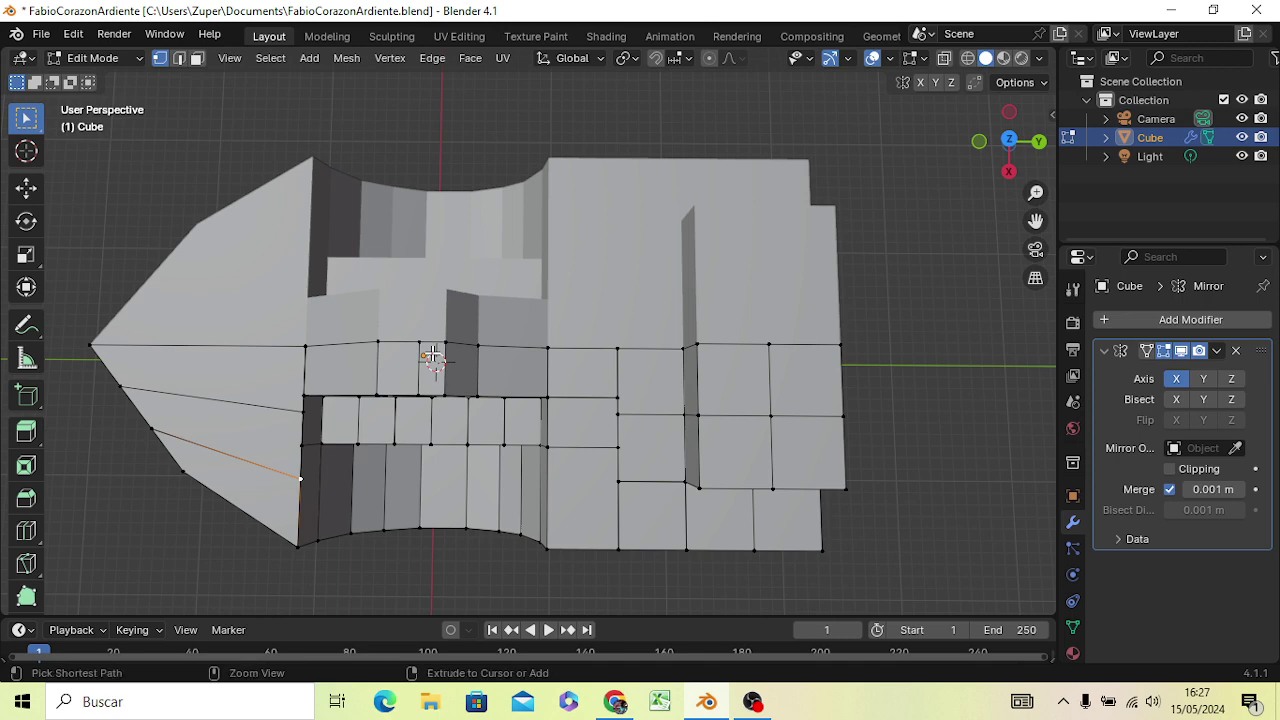
# Loop-cut across the middle deck and select the small face where the mast will rise
pyautogui.hotkey('ctrl', 'r')
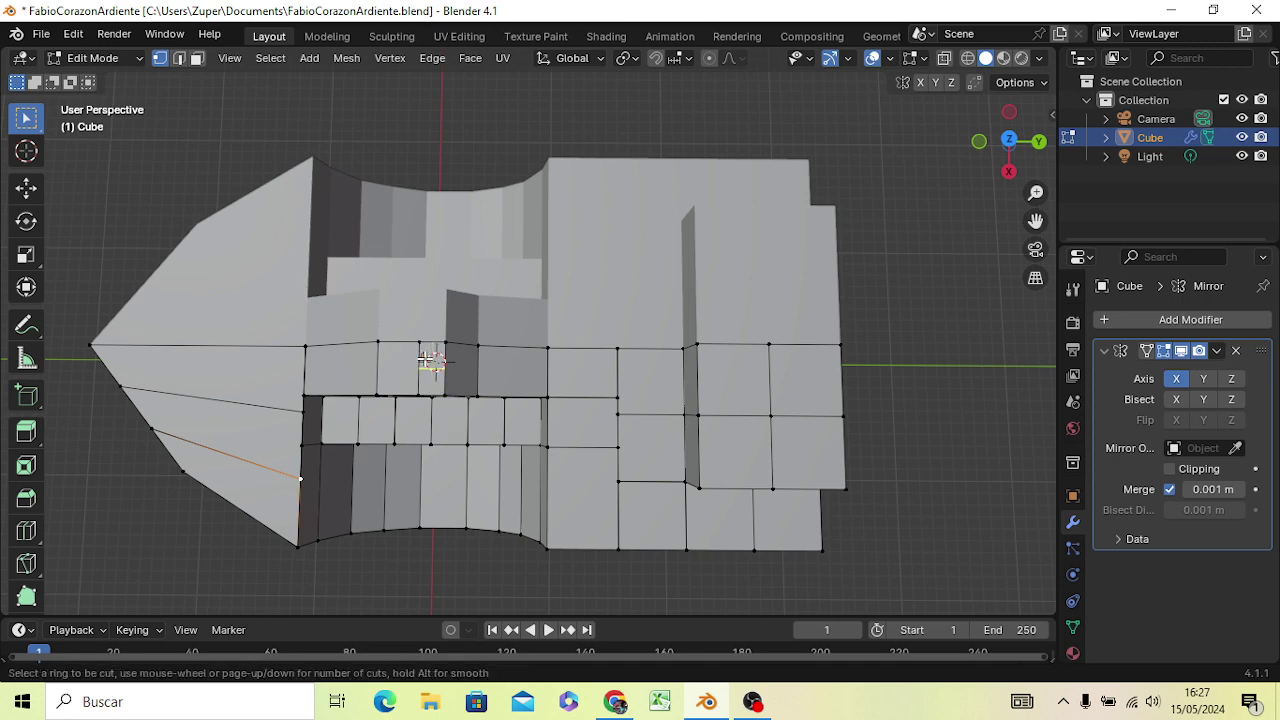
pyautogui.click(430, 362)
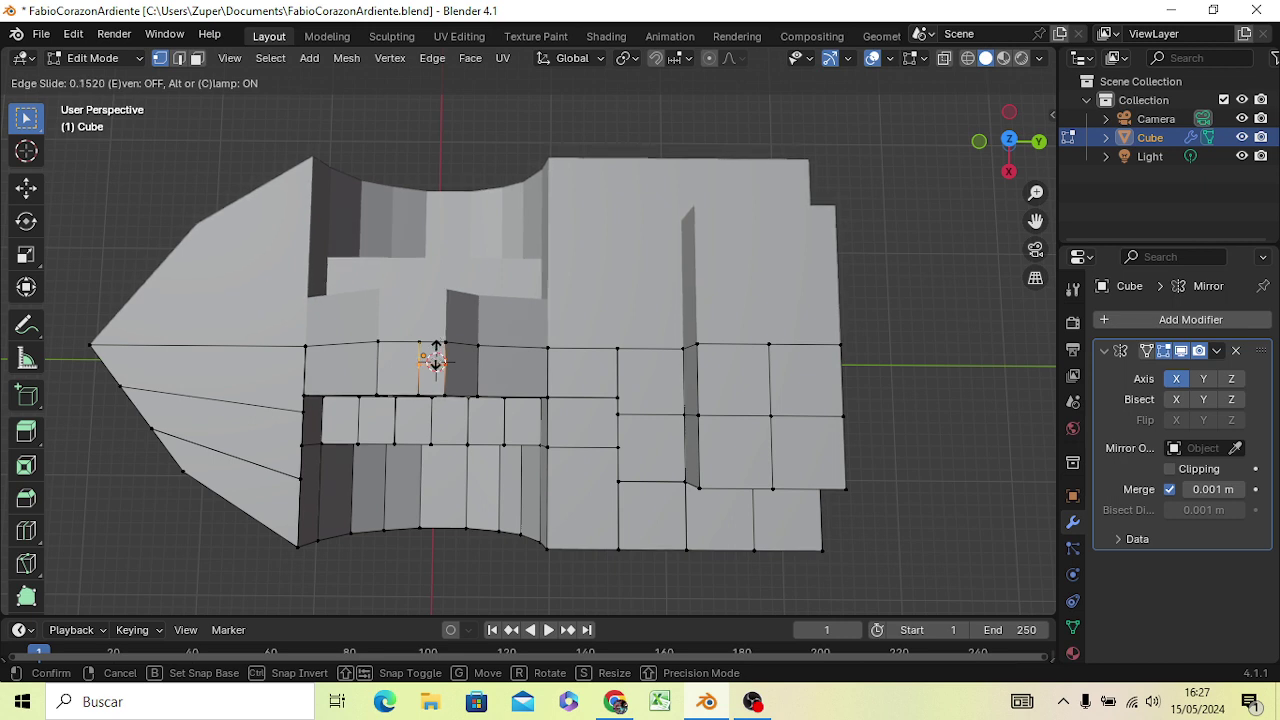
pyautogui.click(434, 360)
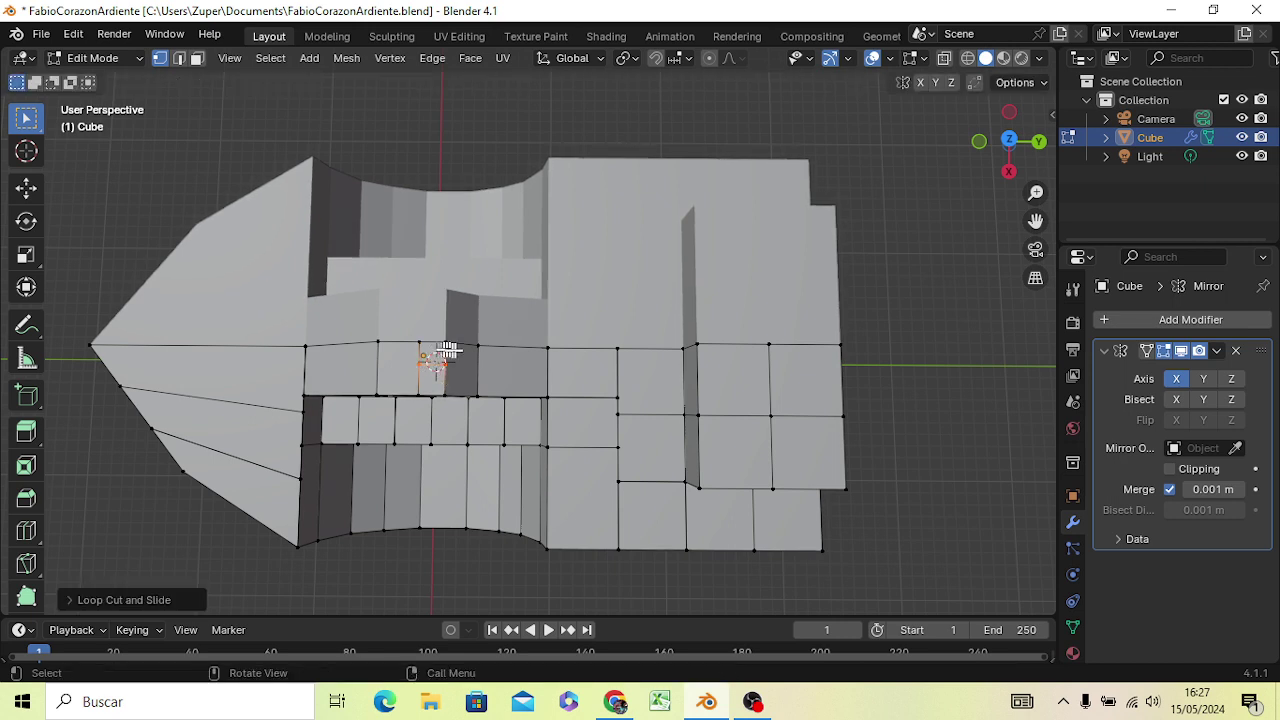
pyautogui.click(453, 336)
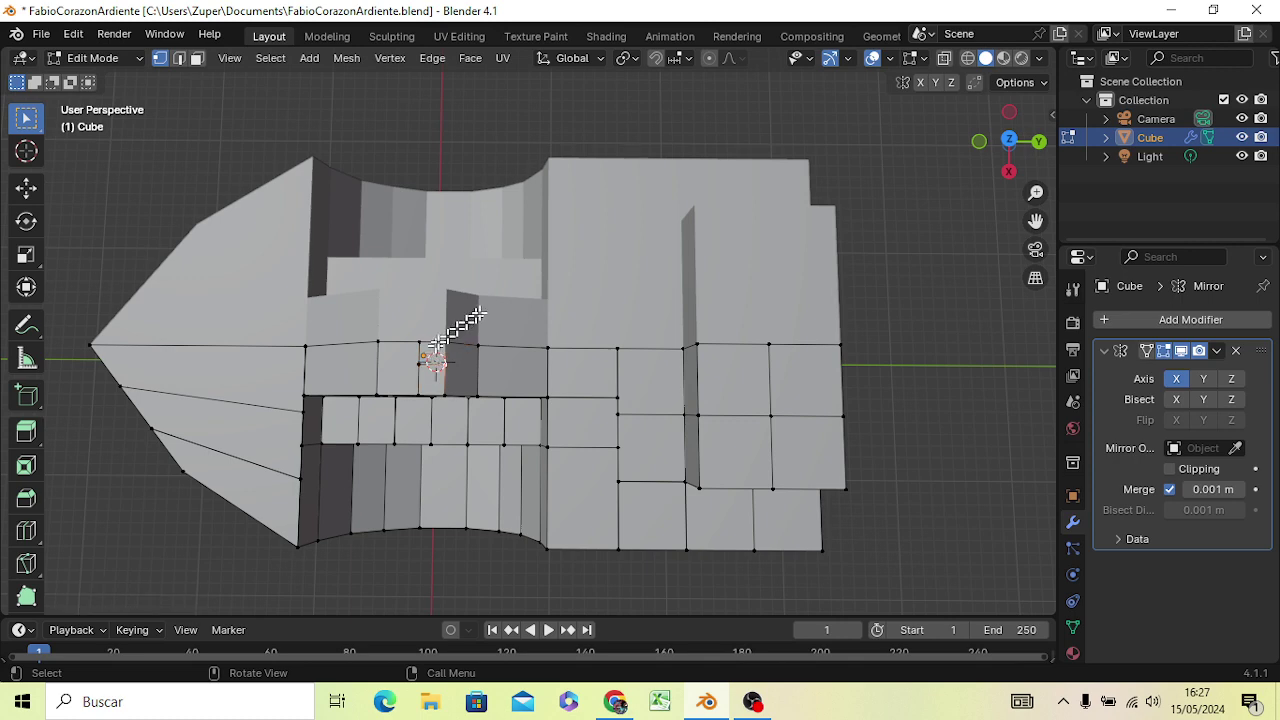
pyautogui.click(197, 58)
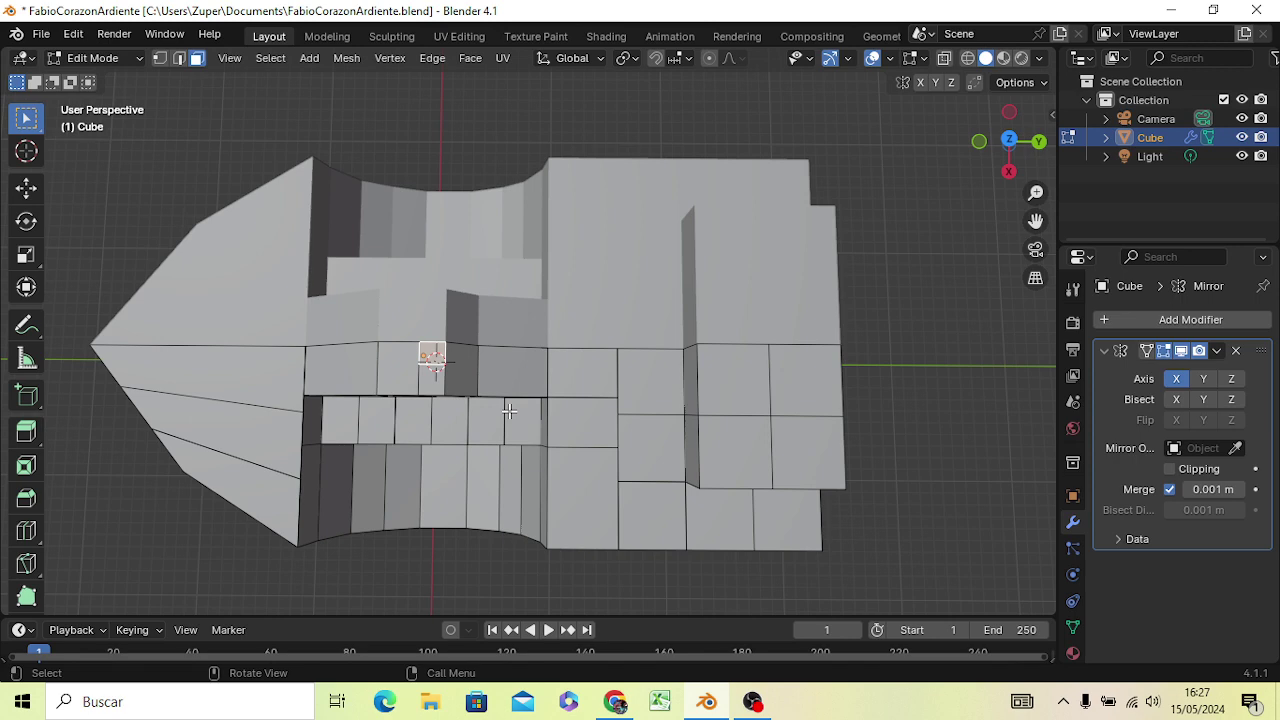
# Switch to Right Orthographic view and adjust the zoom on the boat
pyautogui.press('KP_3')
pyautogui.scroll(-3, 509, 410)
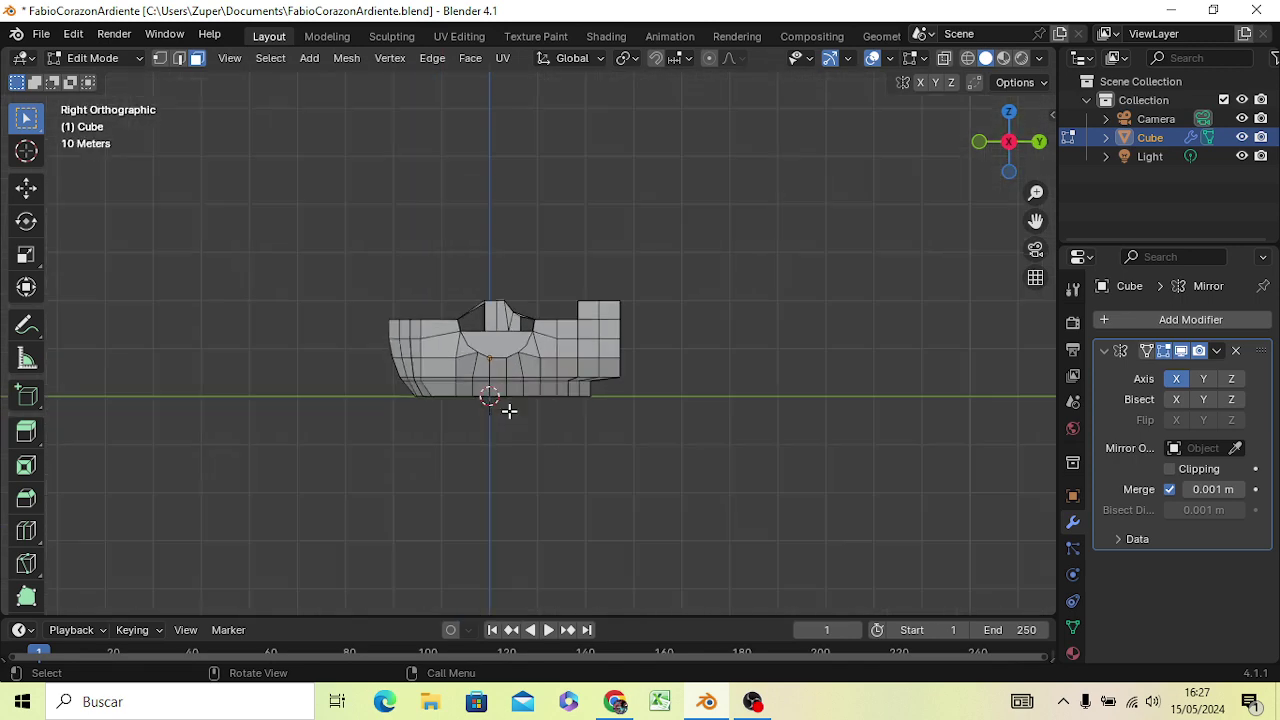
pyautogui.scroll(-4, 509, 410)
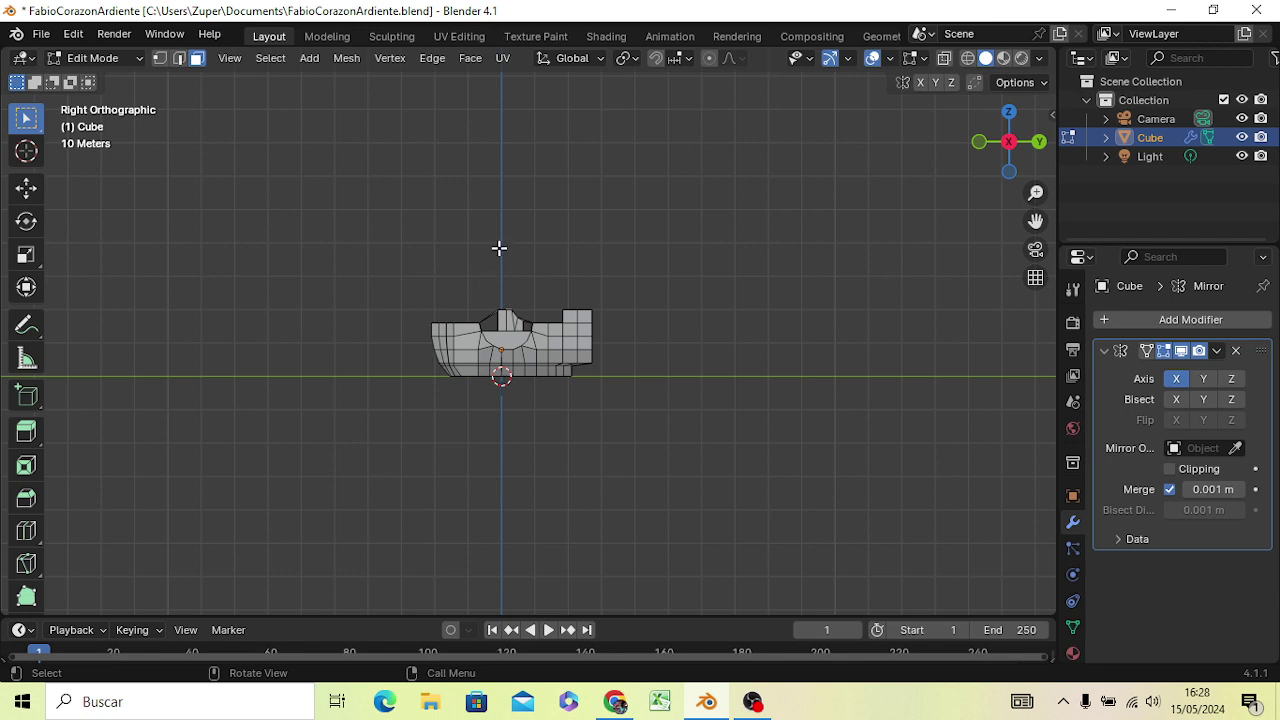
pyautogui.scroll(3, 522, 308)
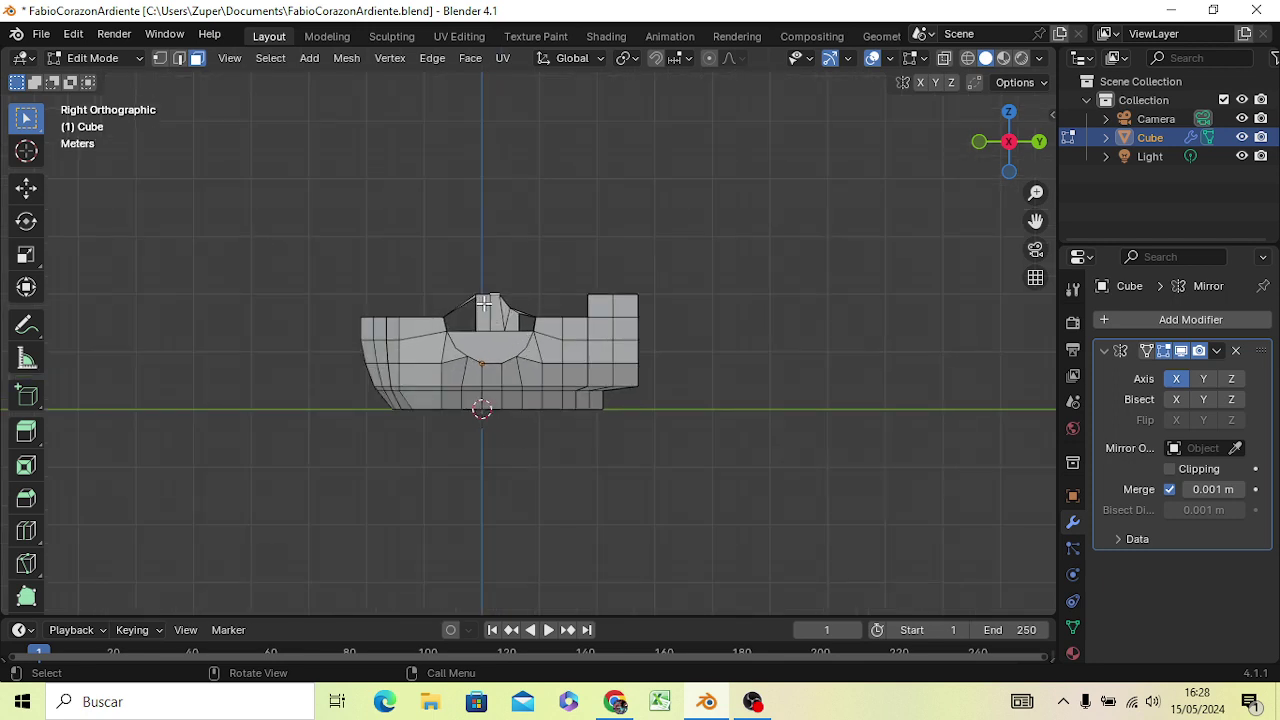
# Extrude the deck face straight up along Z in four stages to form a tall, thin mast
pyautogui.press('g')
pyautogui.press('z')
pyautogui.press('z')
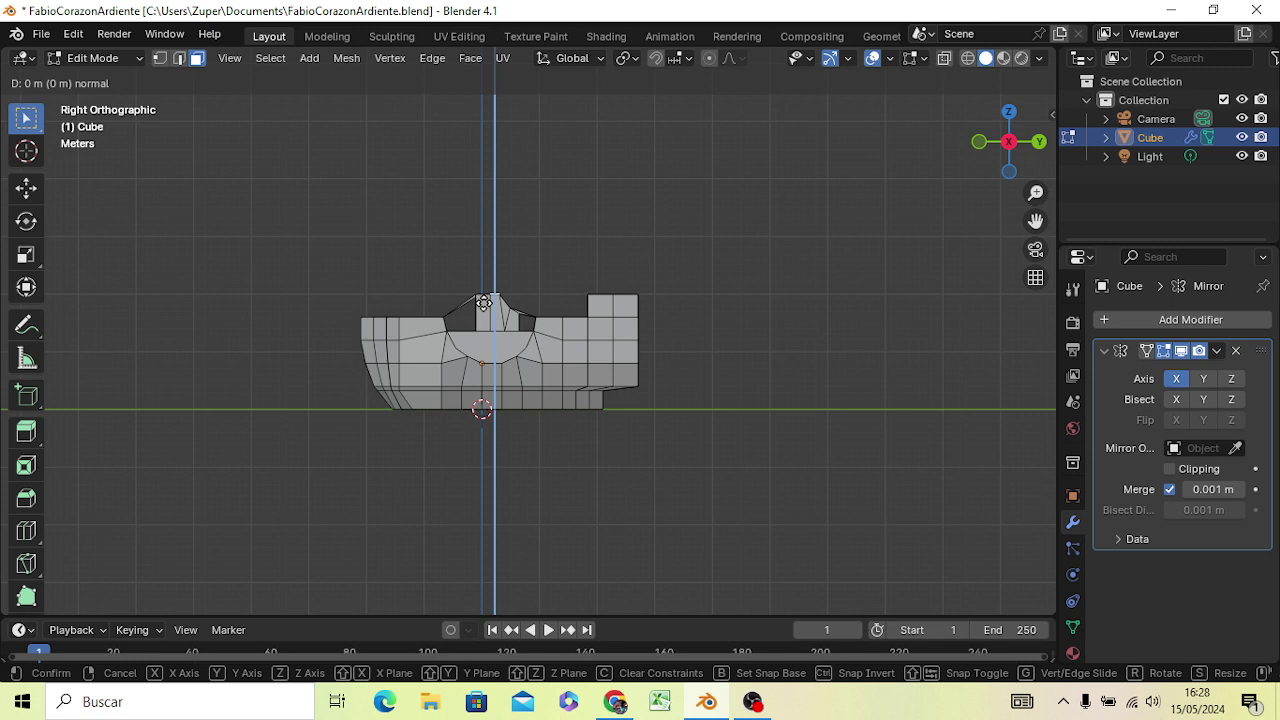
pyautogui.press('z')
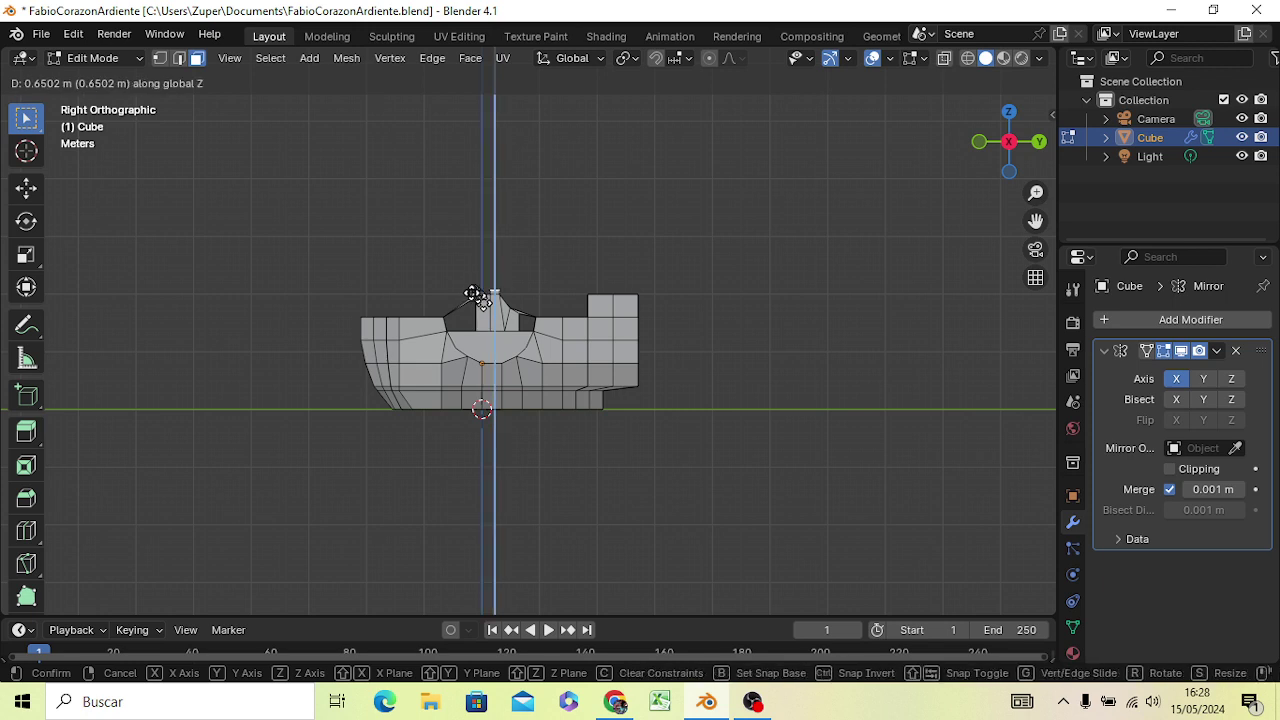
pyautogui.click(471, 292)
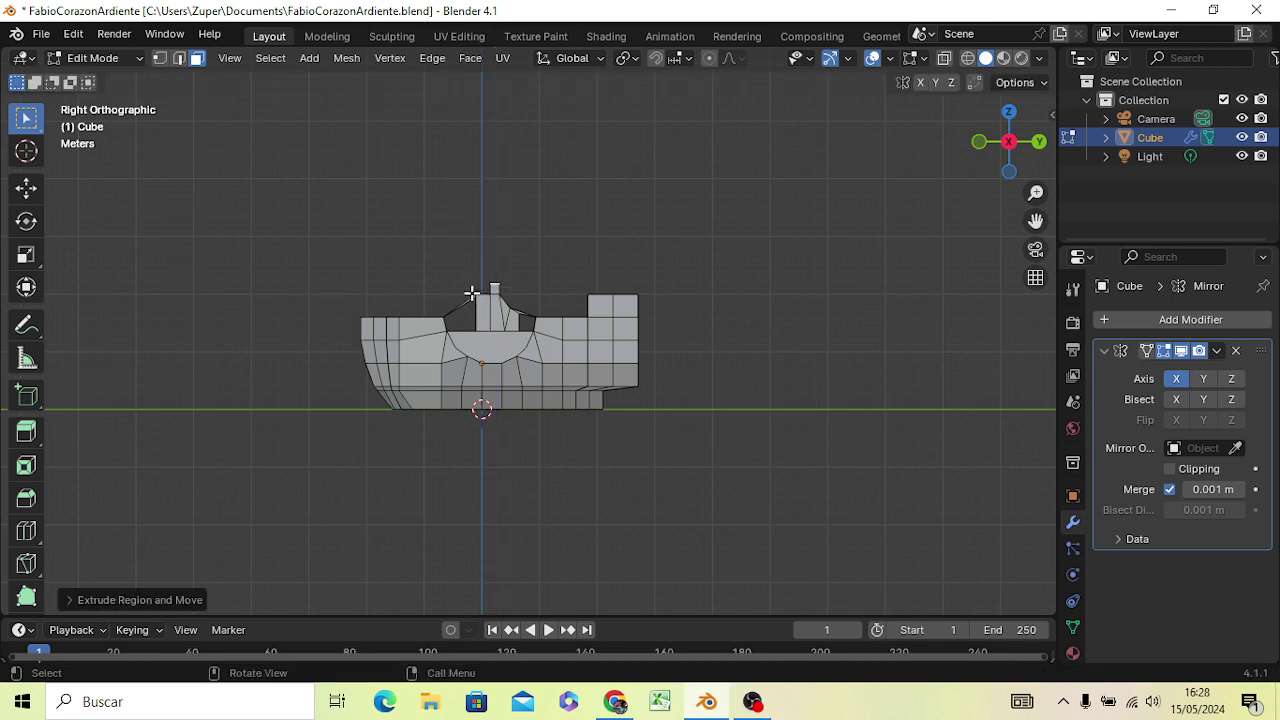
pyautogui.press('e')
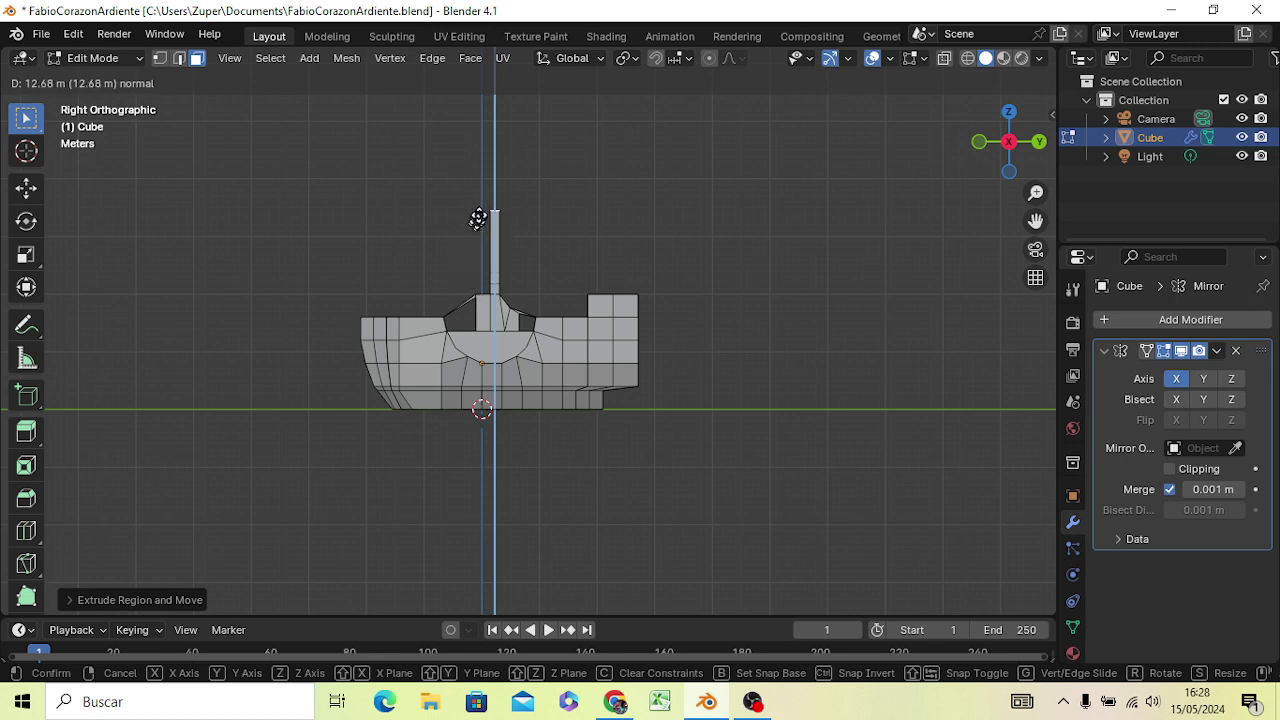
pyautogui.click(481, 210)
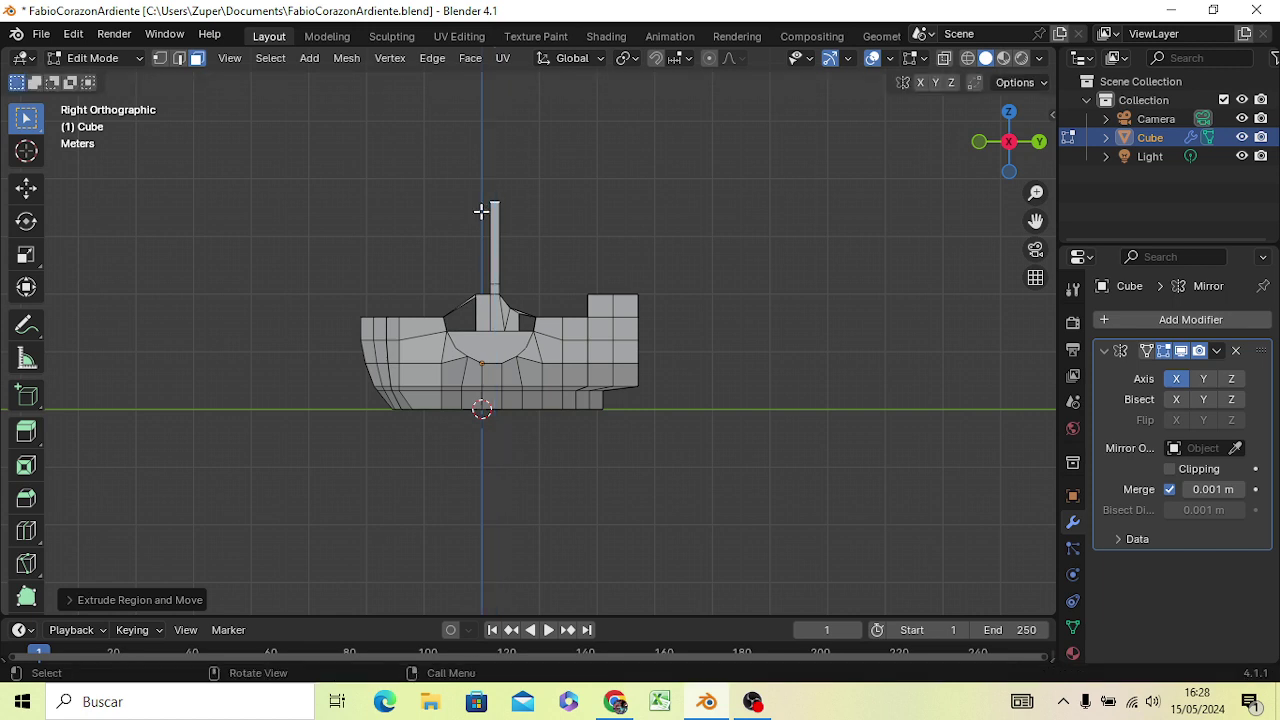
pyautogui.press('e')
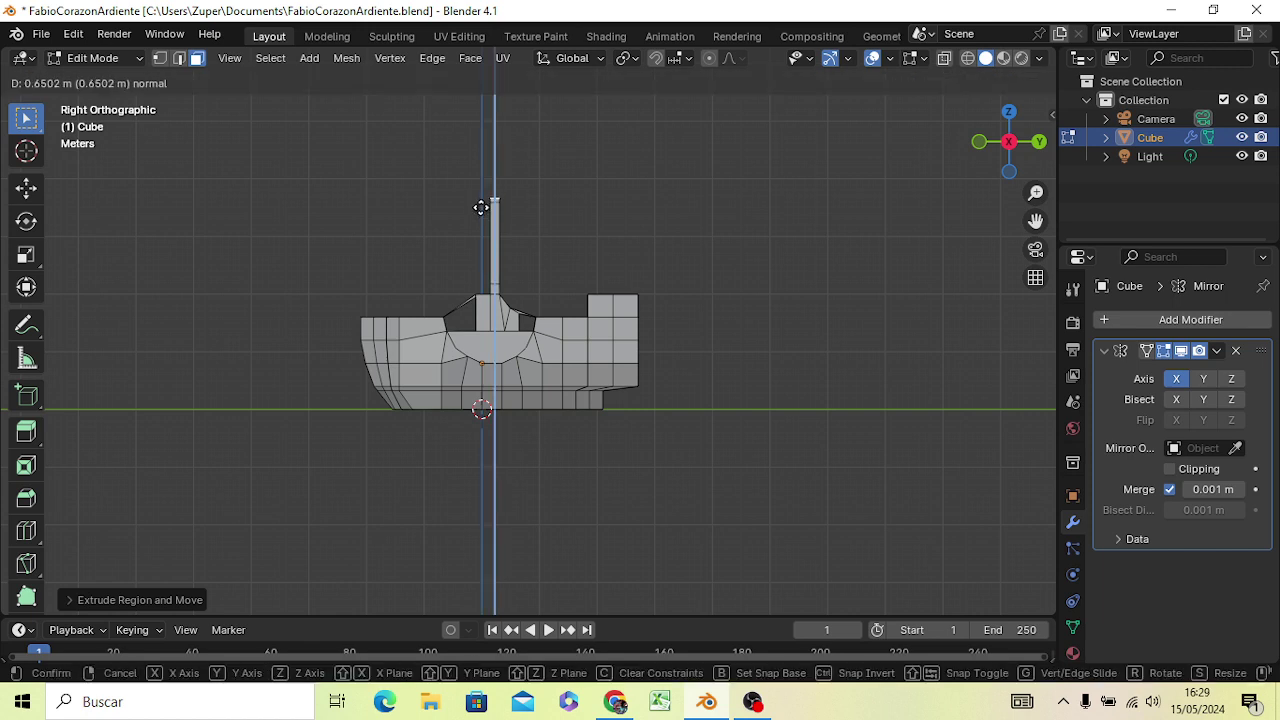
pyautogui.click(480, 207)
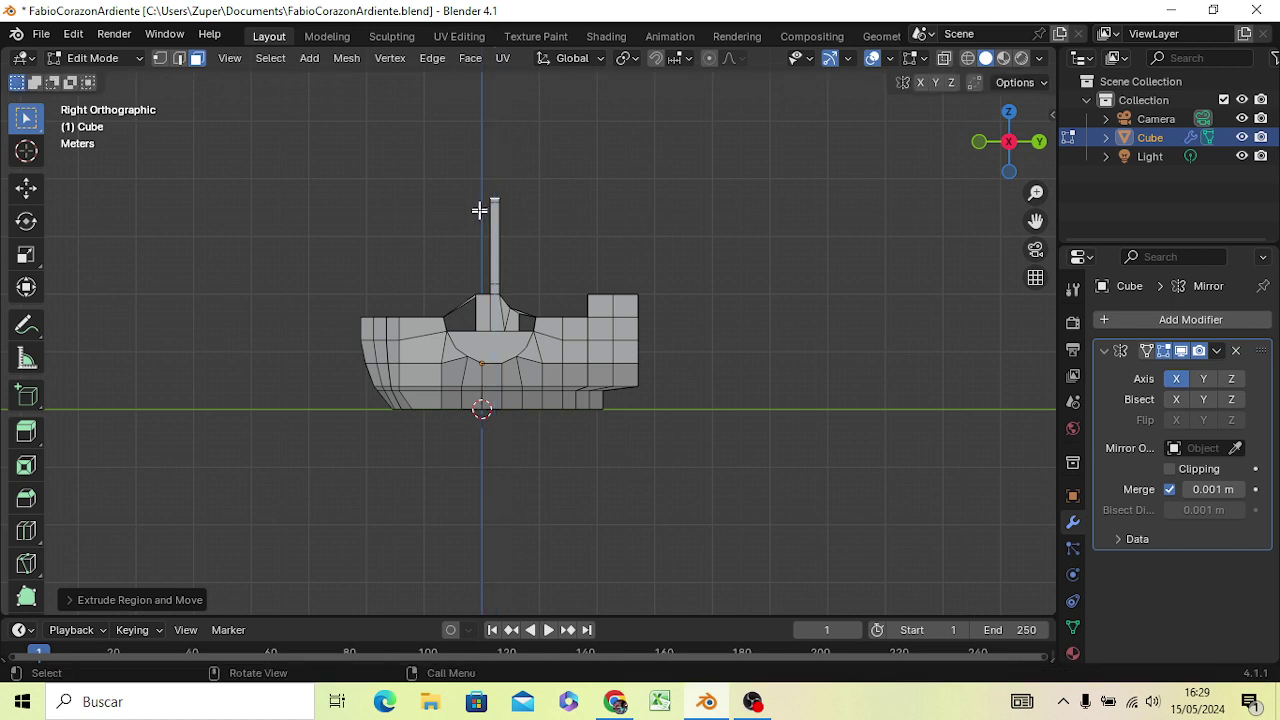
pyautogui.press('e')
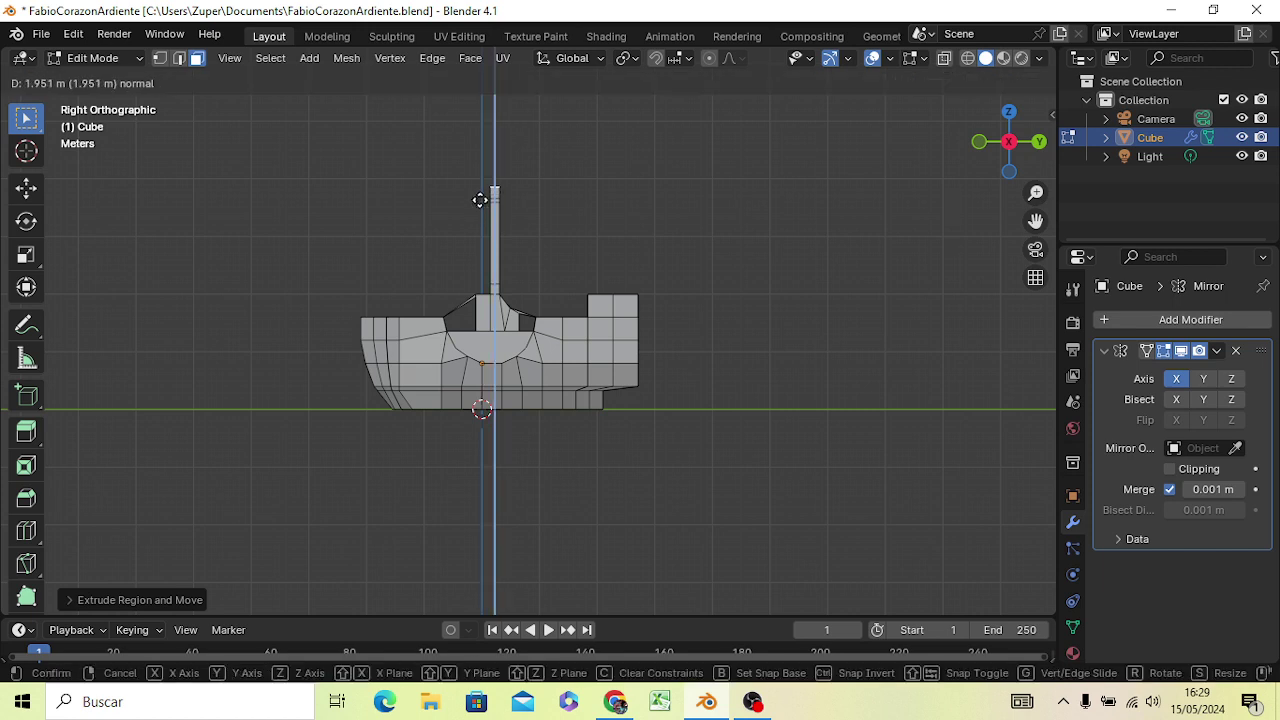
pyautogui.click(481, 195)
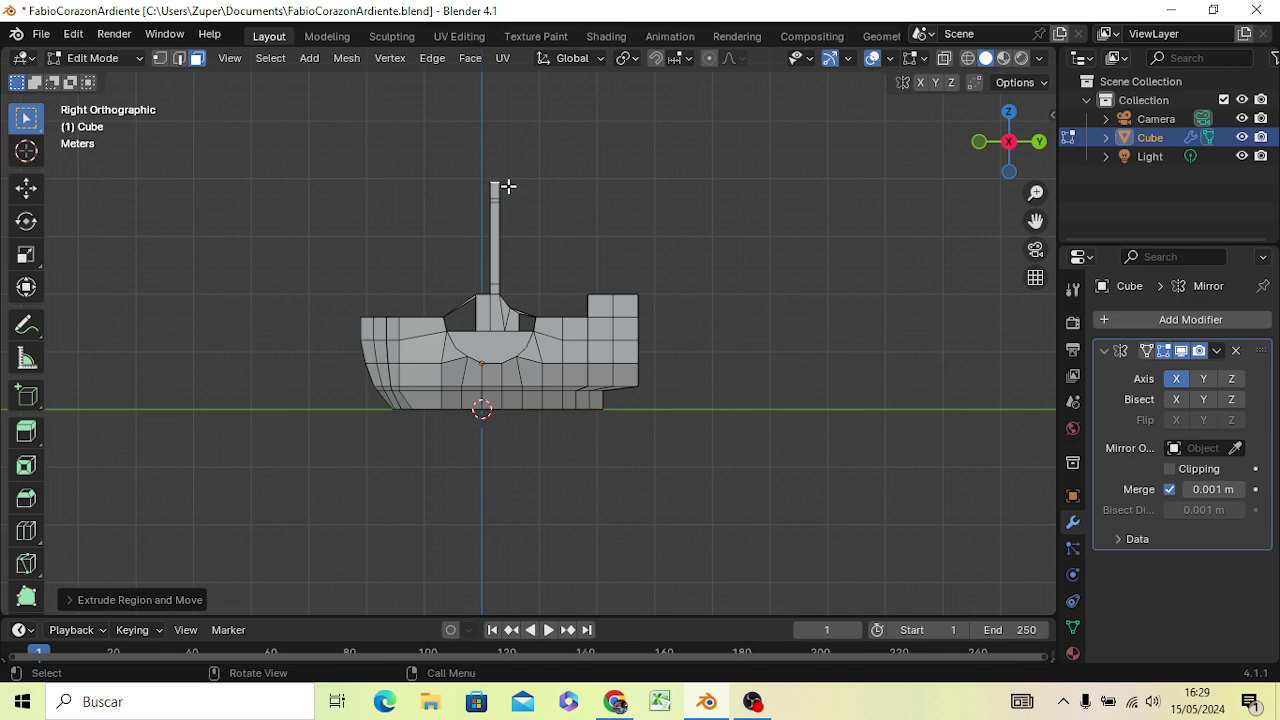
pyautogui.moveTo(510, 187)
pyautogui.mouseDown(button='middle')
pyautogui.moveTo(518, 362)
pyautogui.moveTo(488, 325)
pyautogui.moveTo(502, 338)
pyautogui.moveTo(510, 253)
pyautogui.mouseUp(button='middle')
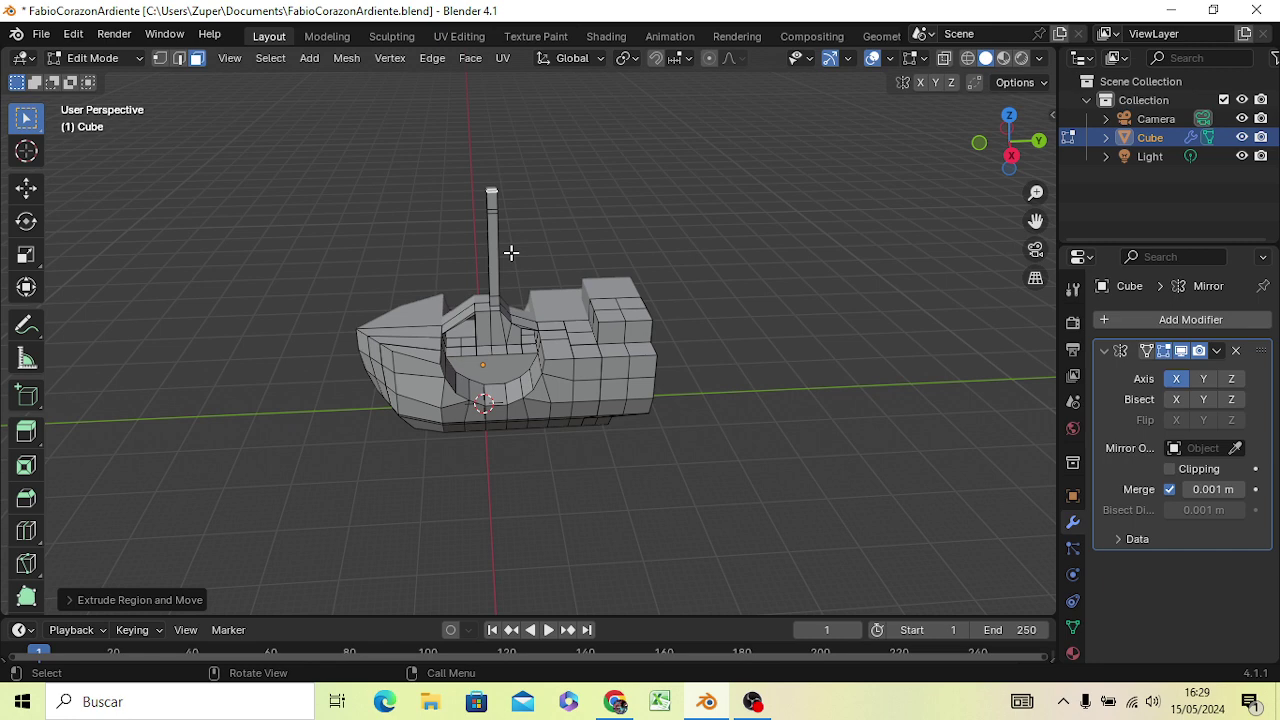
# Scale the mast's top face about 2 along Y so it flares out like a funnel
pyautogui.press('s')
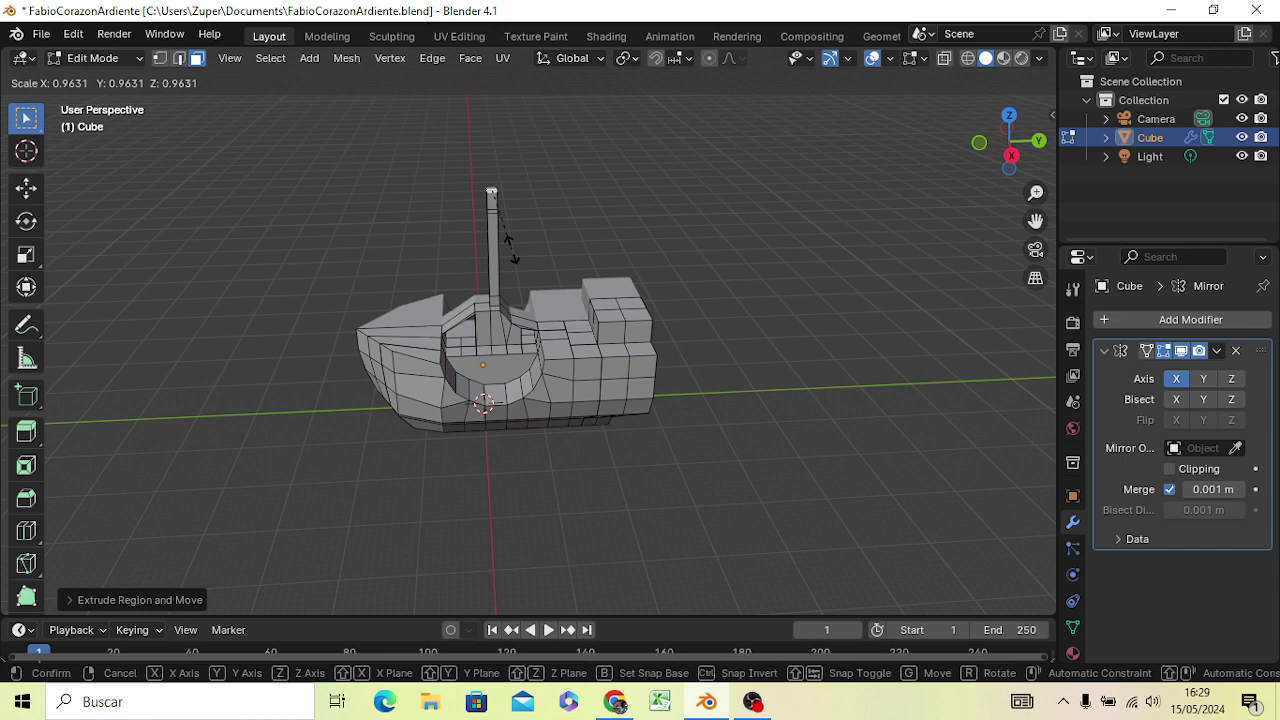
pyautogui.press('y')
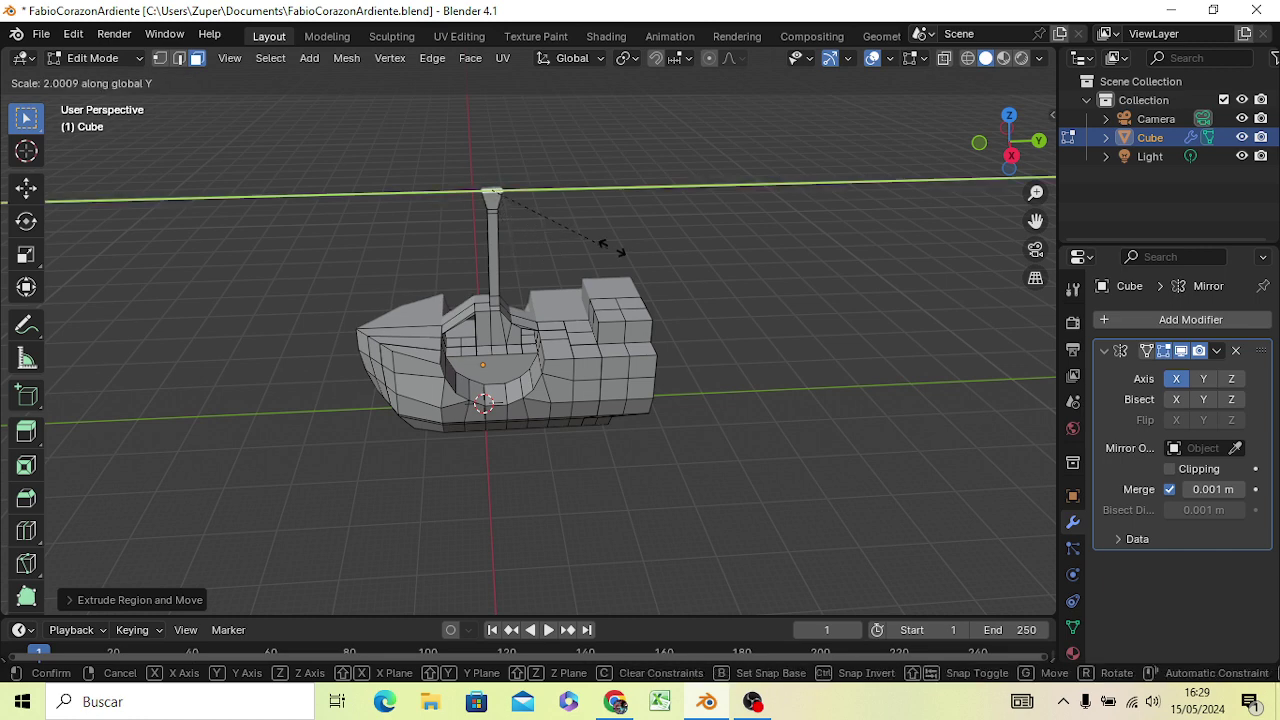
pyautogui.click(677, 230)
pyautogui.moveTo(668, 258); pyautogui.dragTo(666, 397, button='middle')
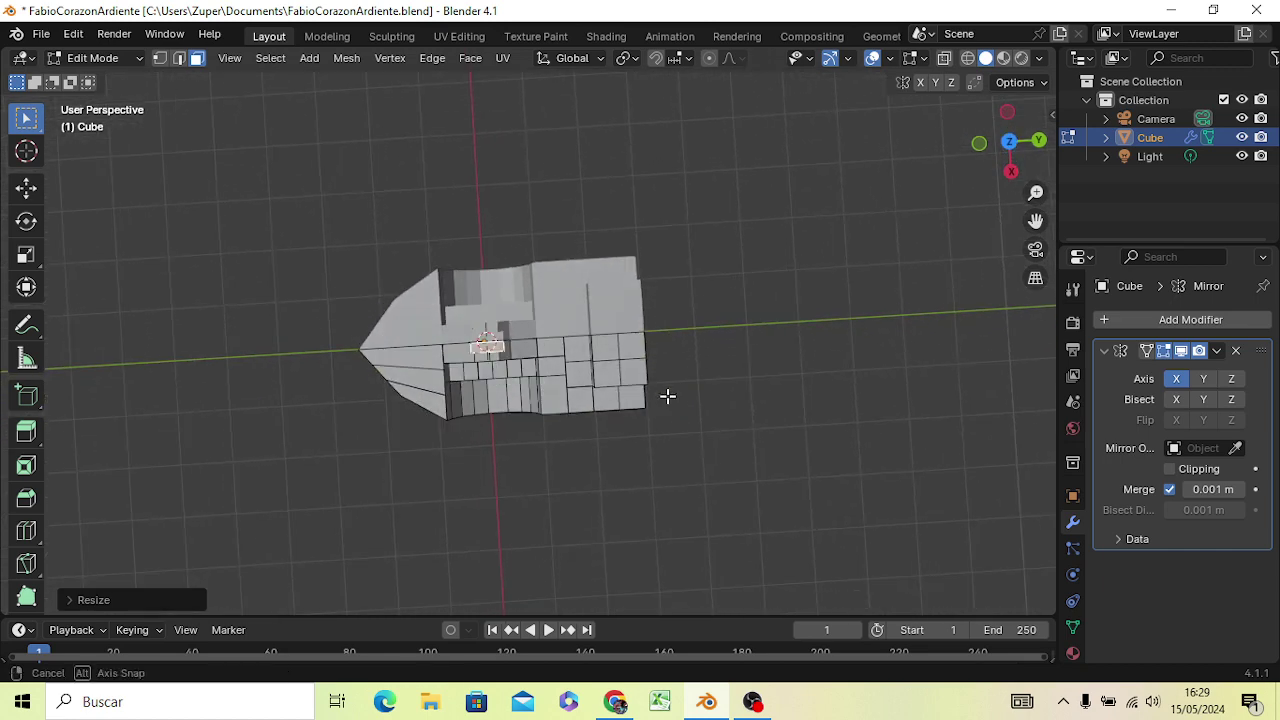
pyautogui.moveTo(640, 337)
pyautogui.mouseDown(button='middle')
pyautogui.moveTo(626, 340)
pyautogui.moveTo(619, 306)
pyautogui.moveTo(569, 306)
pyautogui.moveTo(603, 209)
pyautogui.mouseUp(button='middle')
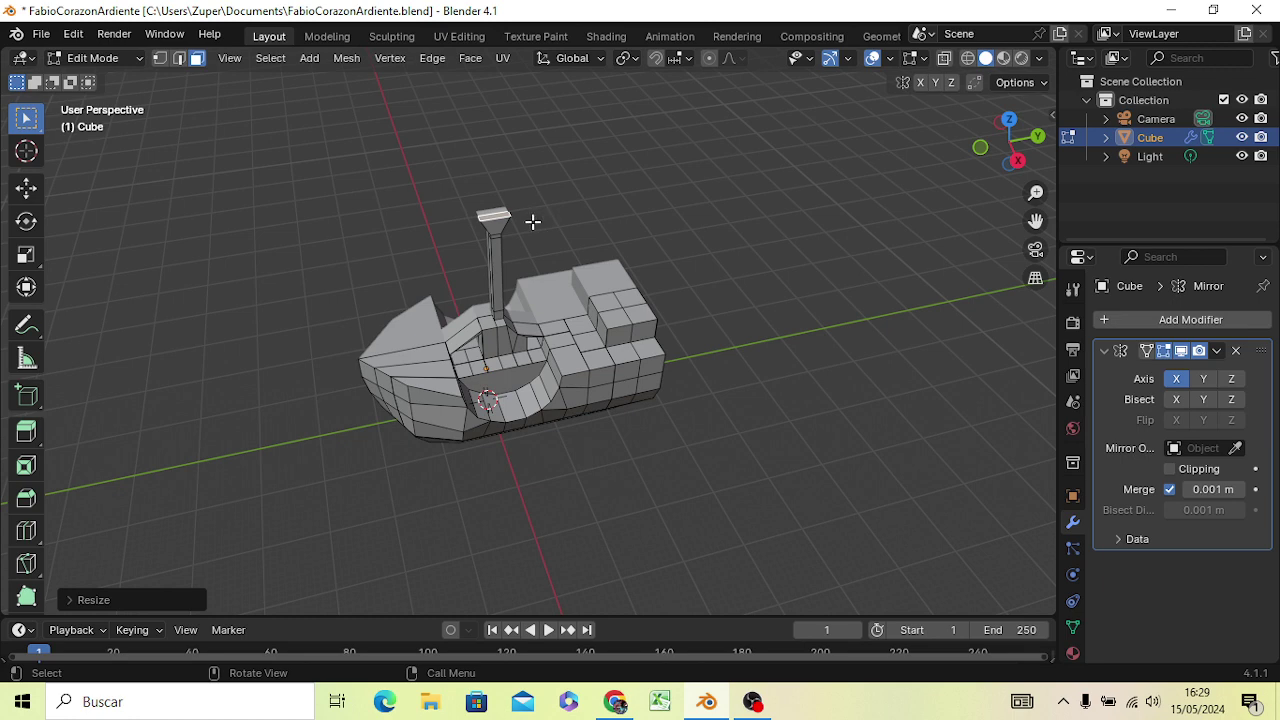
pyautogui.press('KP_3')
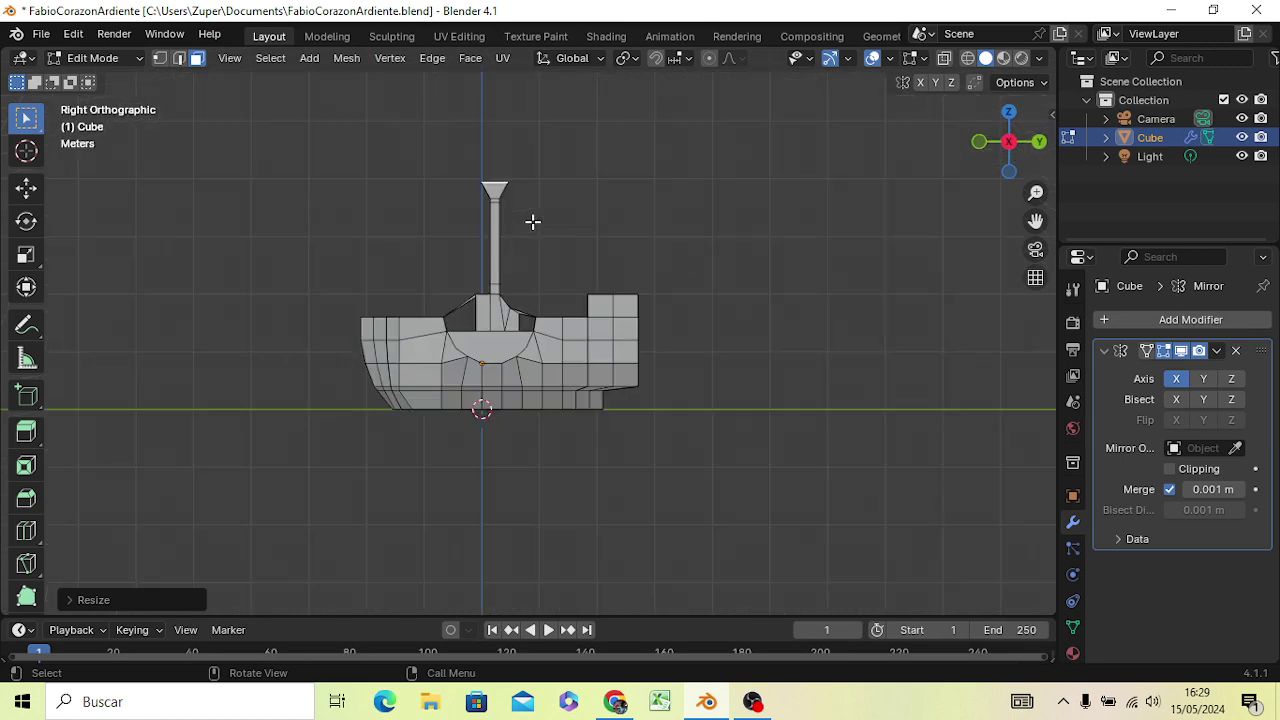
# Extrude a short block on top of the flared mast end and narrow it along Y
pyautogui.press('e')
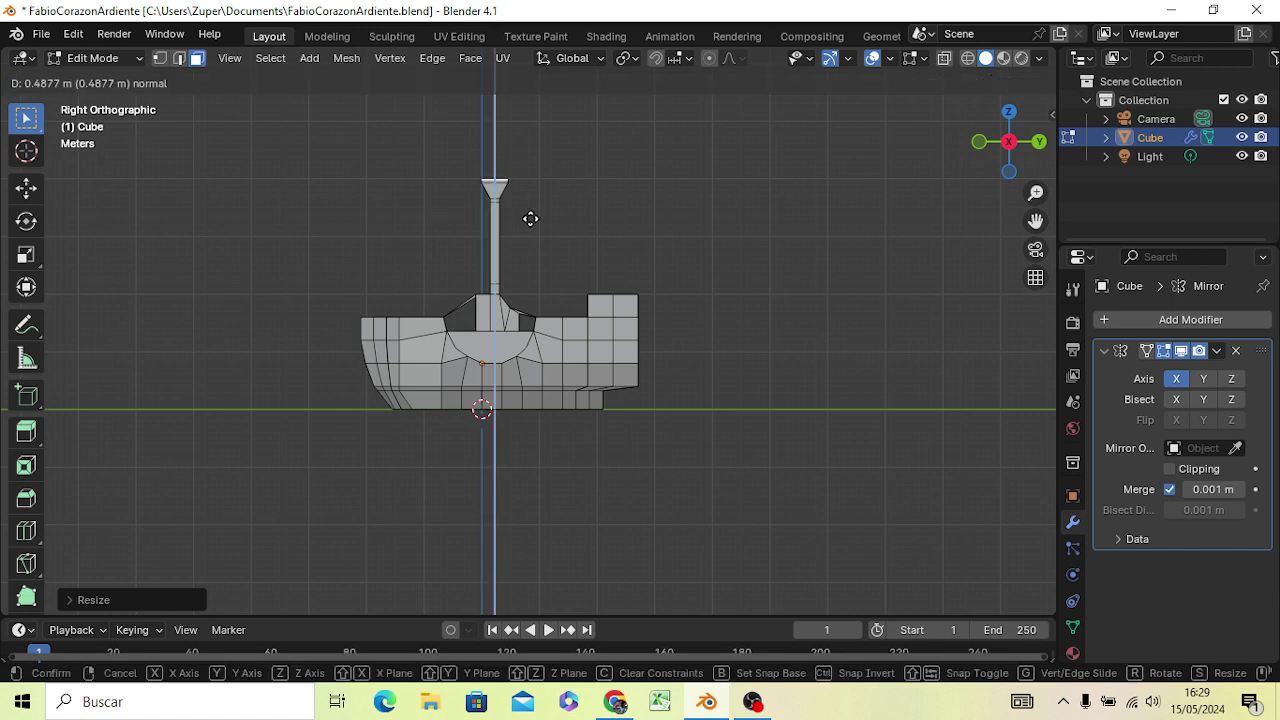
pyautogui.click(530, 218)
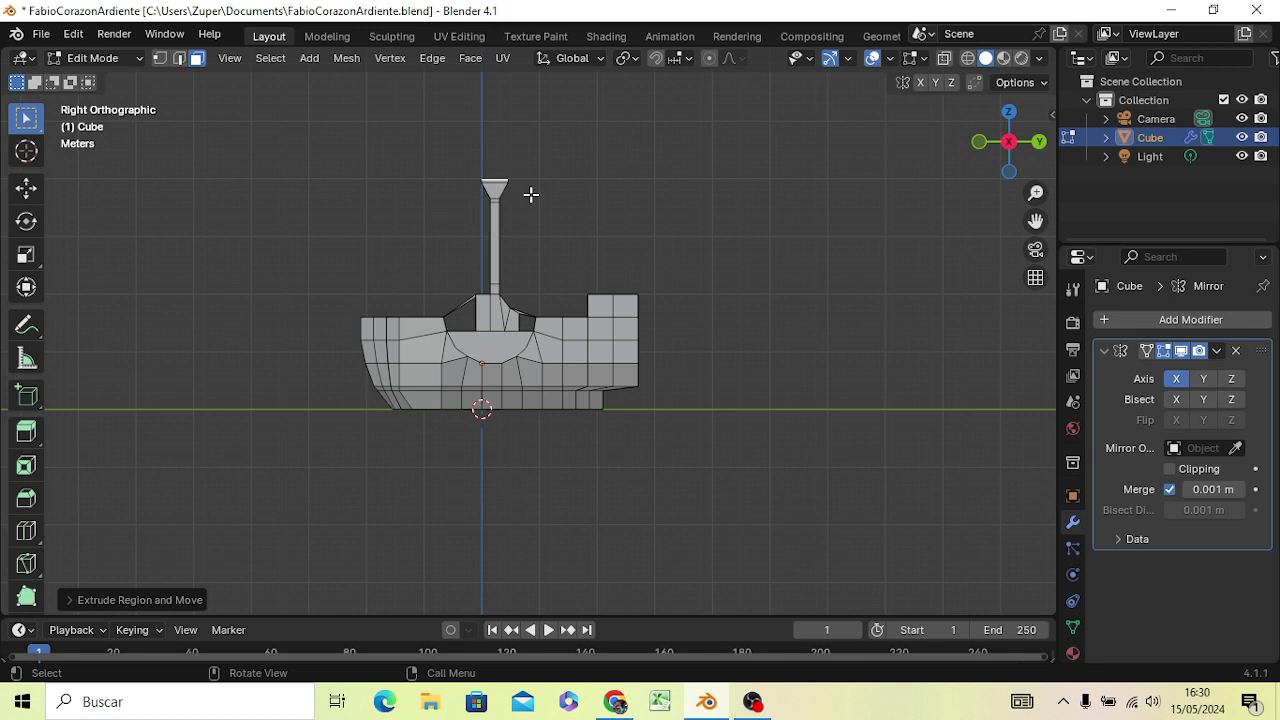
pyautogui.press('s')
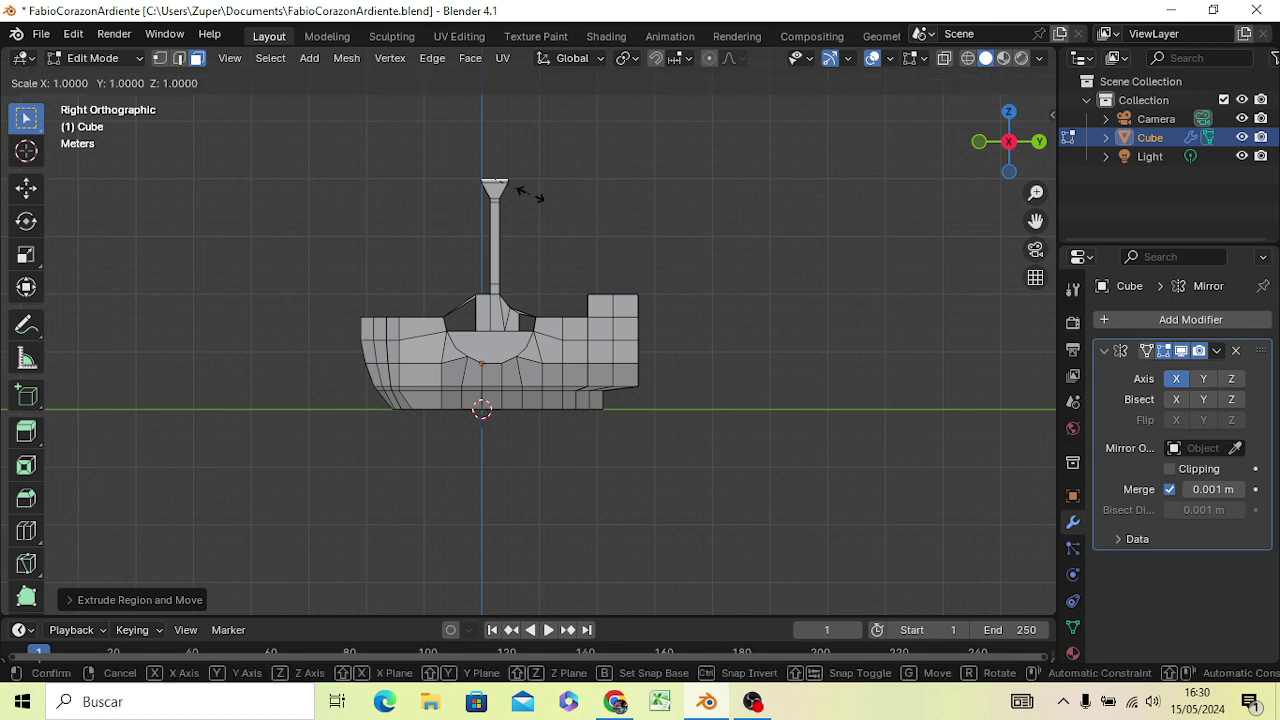
pyautogui.press('y')
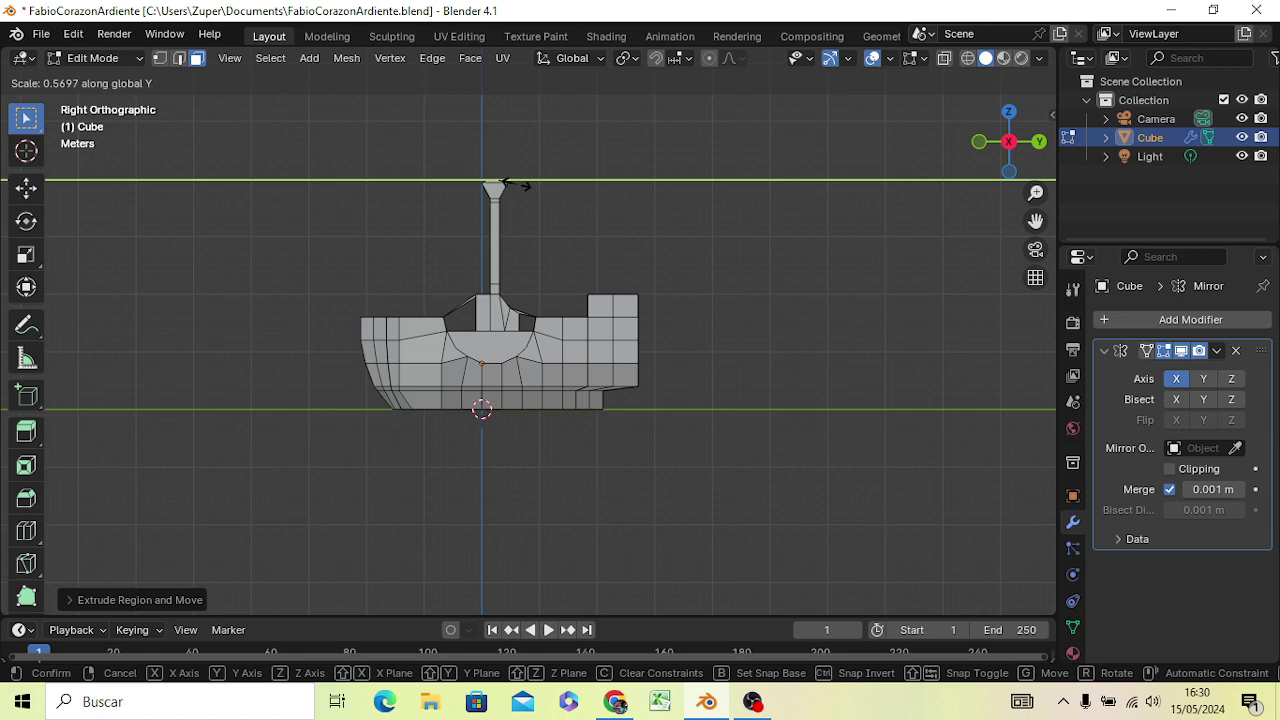
pyautogui.click(505, 186)
# Narrow the block further along Y to about 0.38 of its width
pyautogui.moveTo(523, 189)
pyautogui.mouseDown(button='middle')
pyautogui.moveTo(513, 227)
pyautogui.moveTo(530, 338)
pyautogui.mouseUp(button='middle')
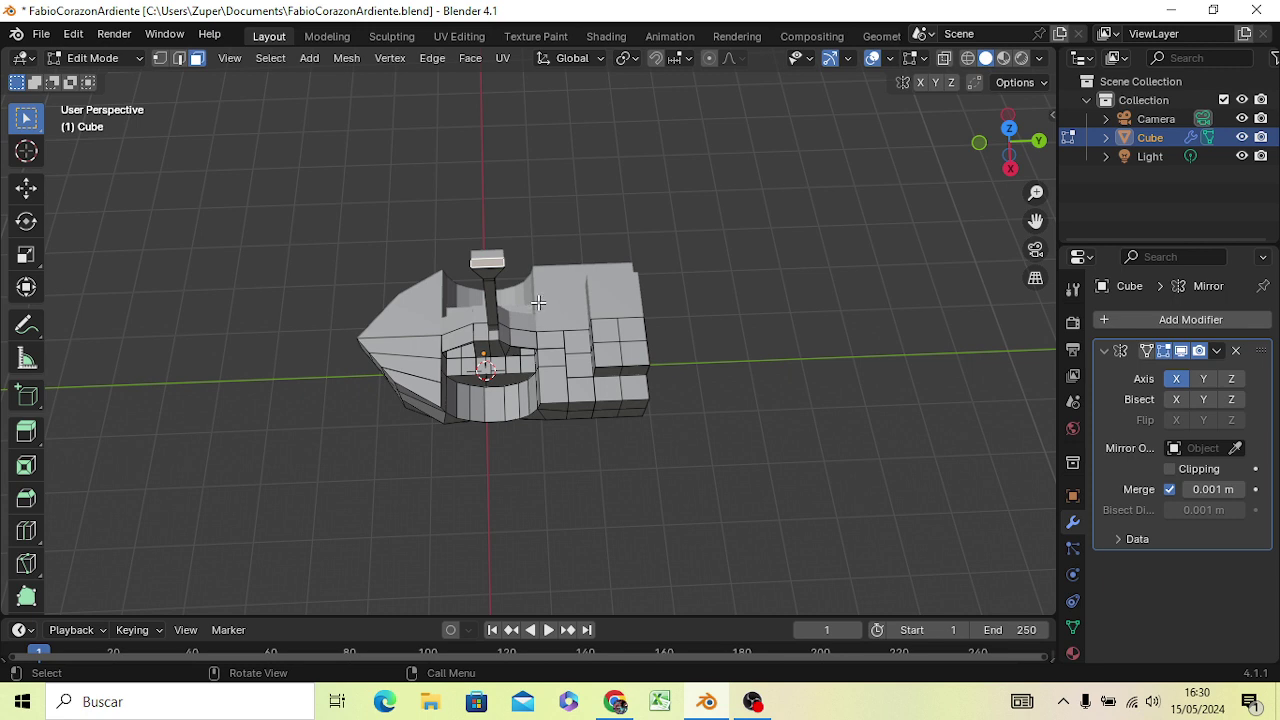
pyautogui.press('s')
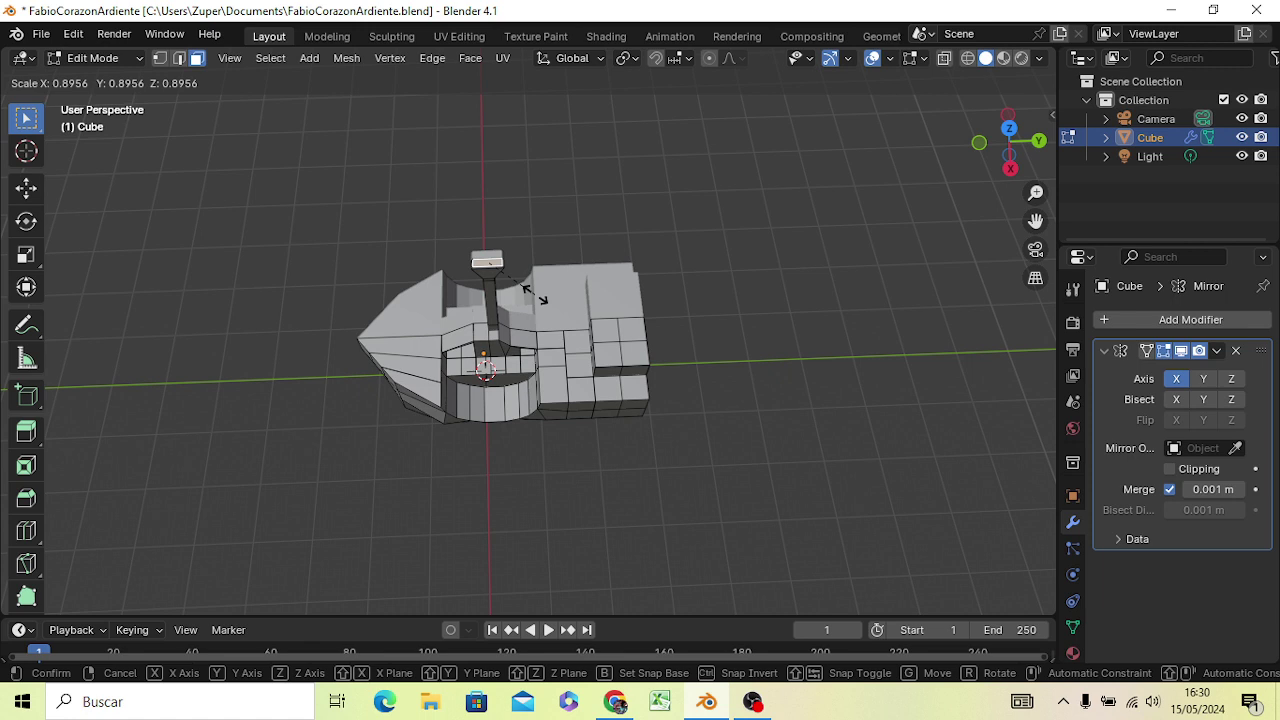
pyautogui.press('y')
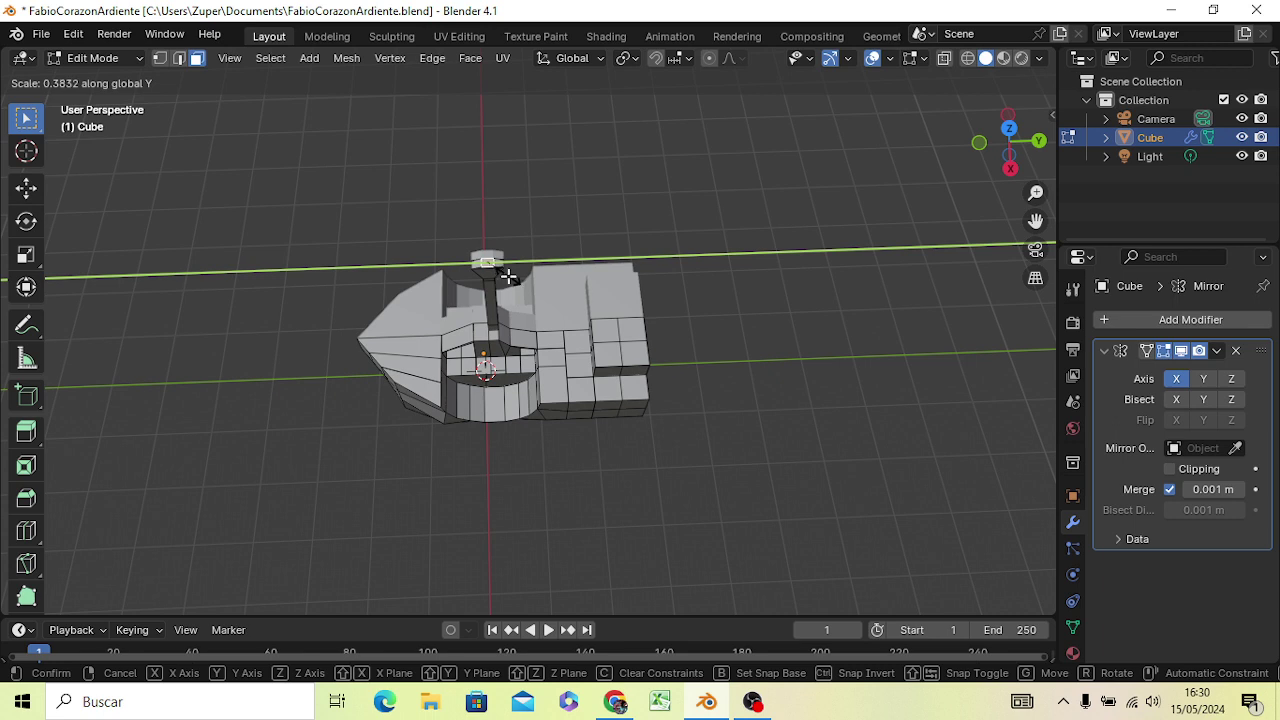
pyautogui.click(511, 275)
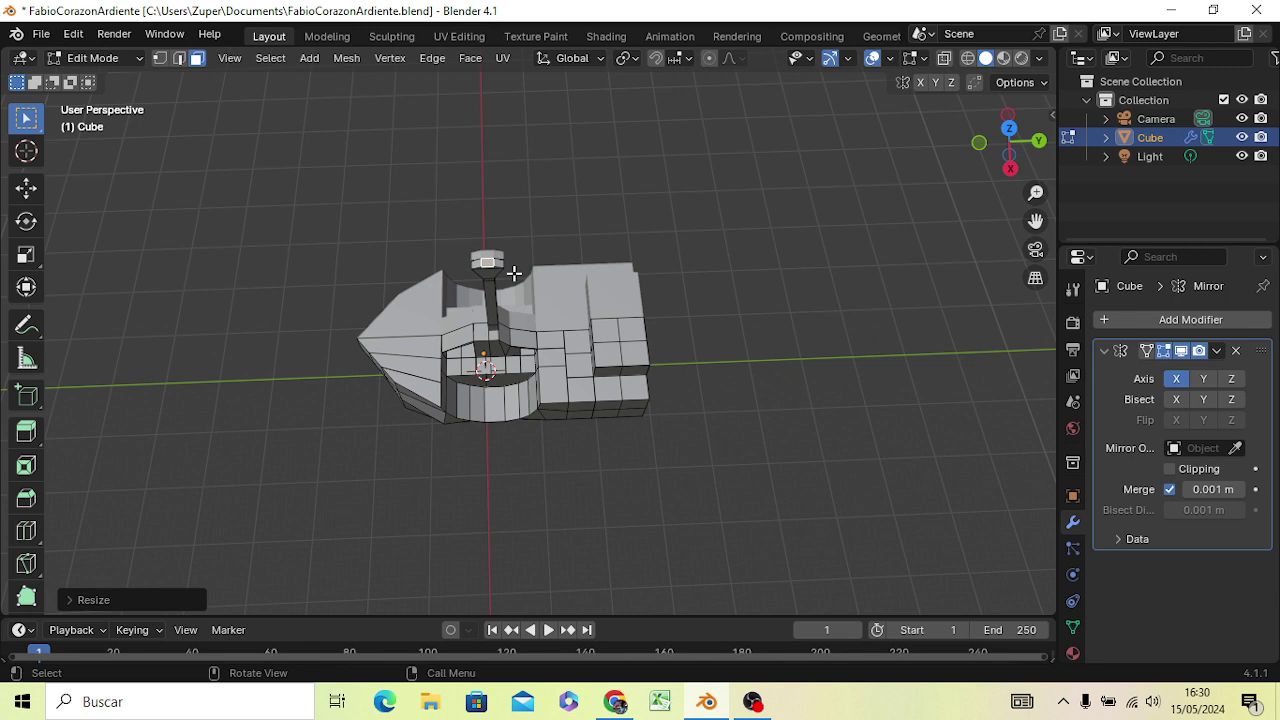
# Extrude the mast's top face upward twice from the right side view
pyautogui.press('KP_3')
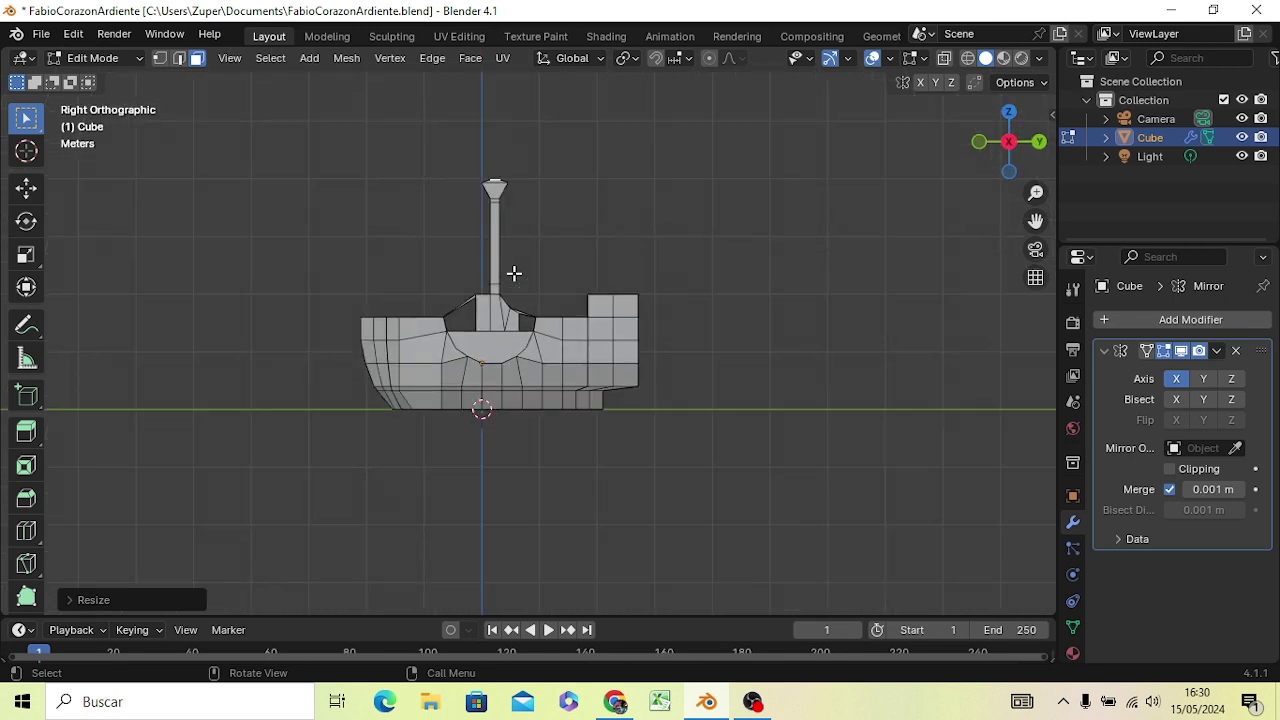
pyautogui.press('e')
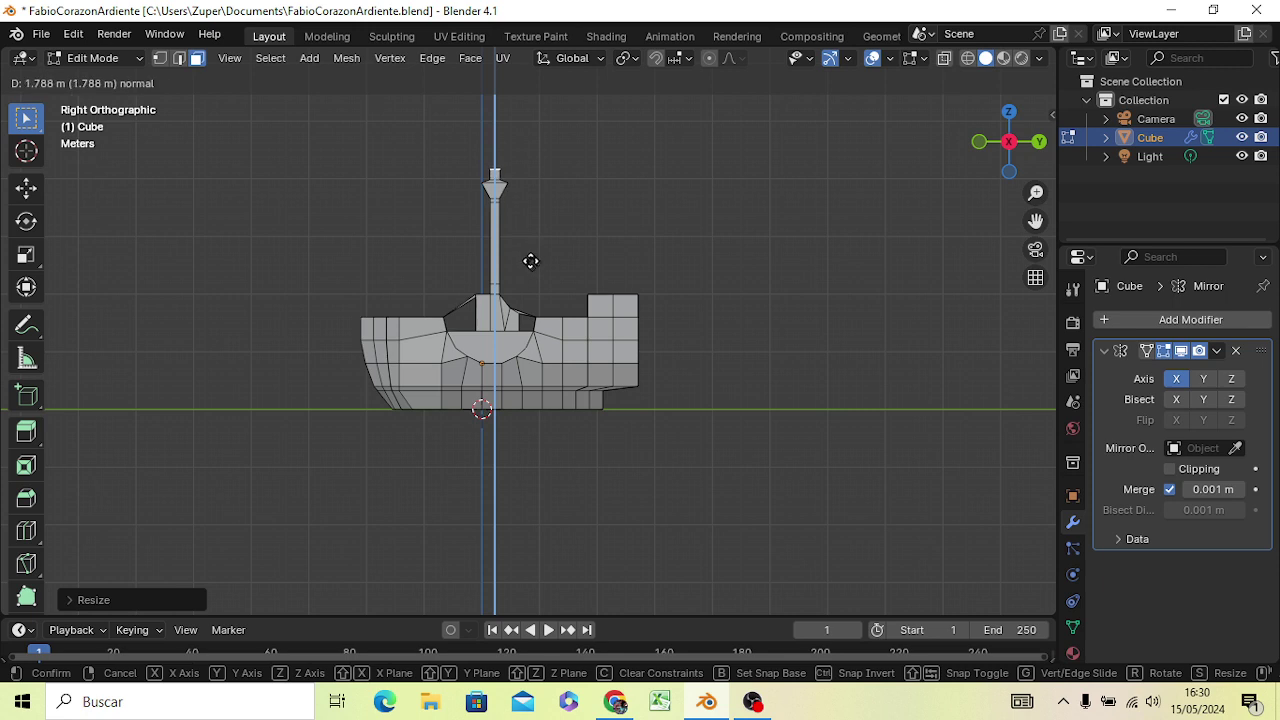
pyautogui.click(528, 254)
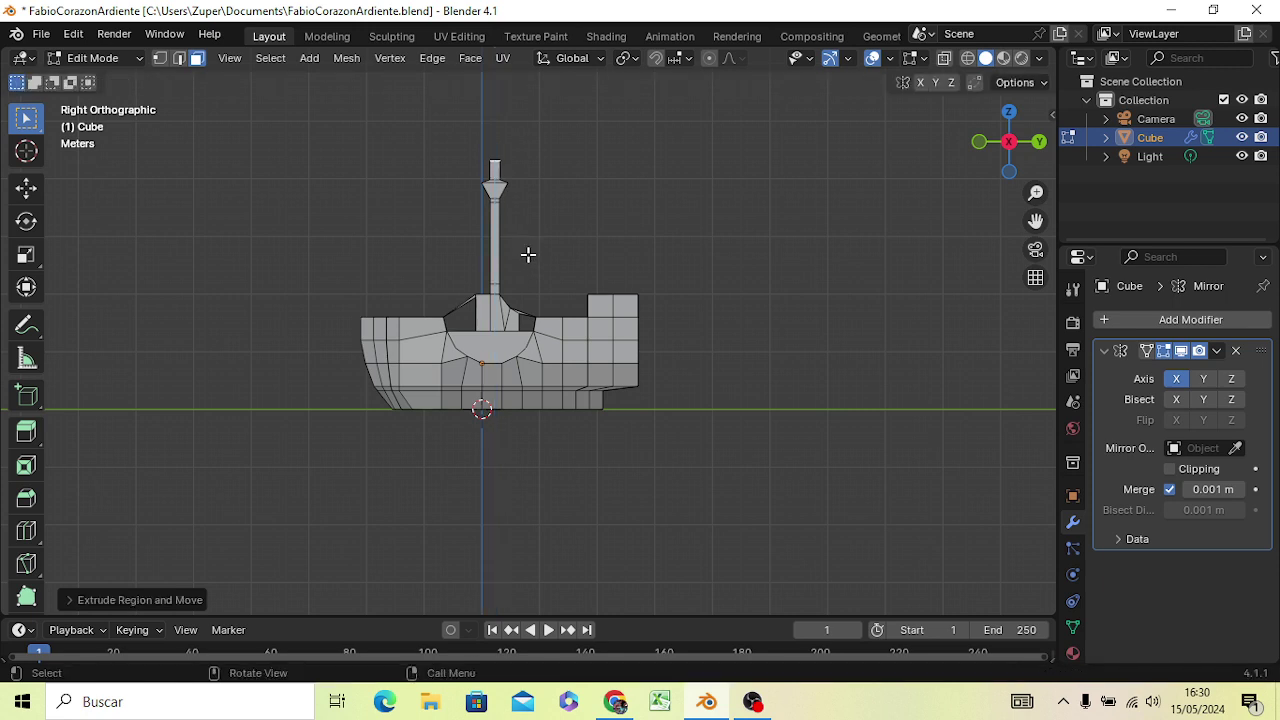
pyautogui.press('e')
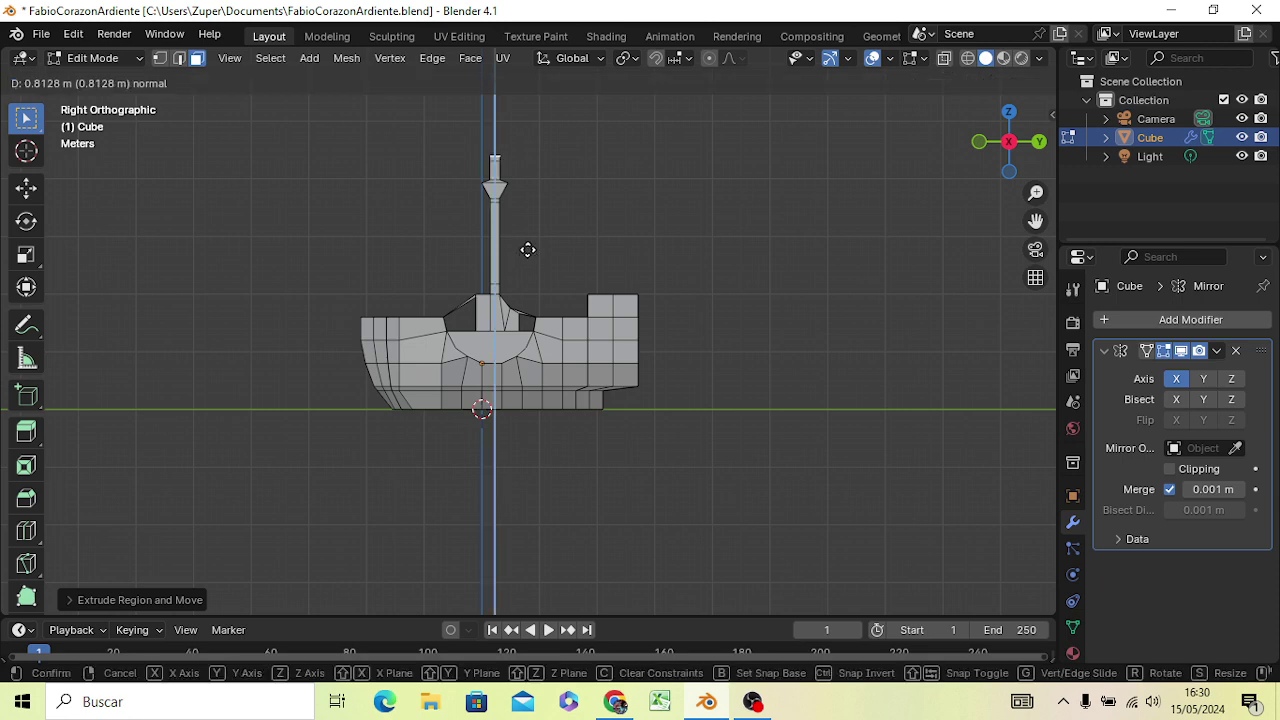
pyautogui.click(528, 251)
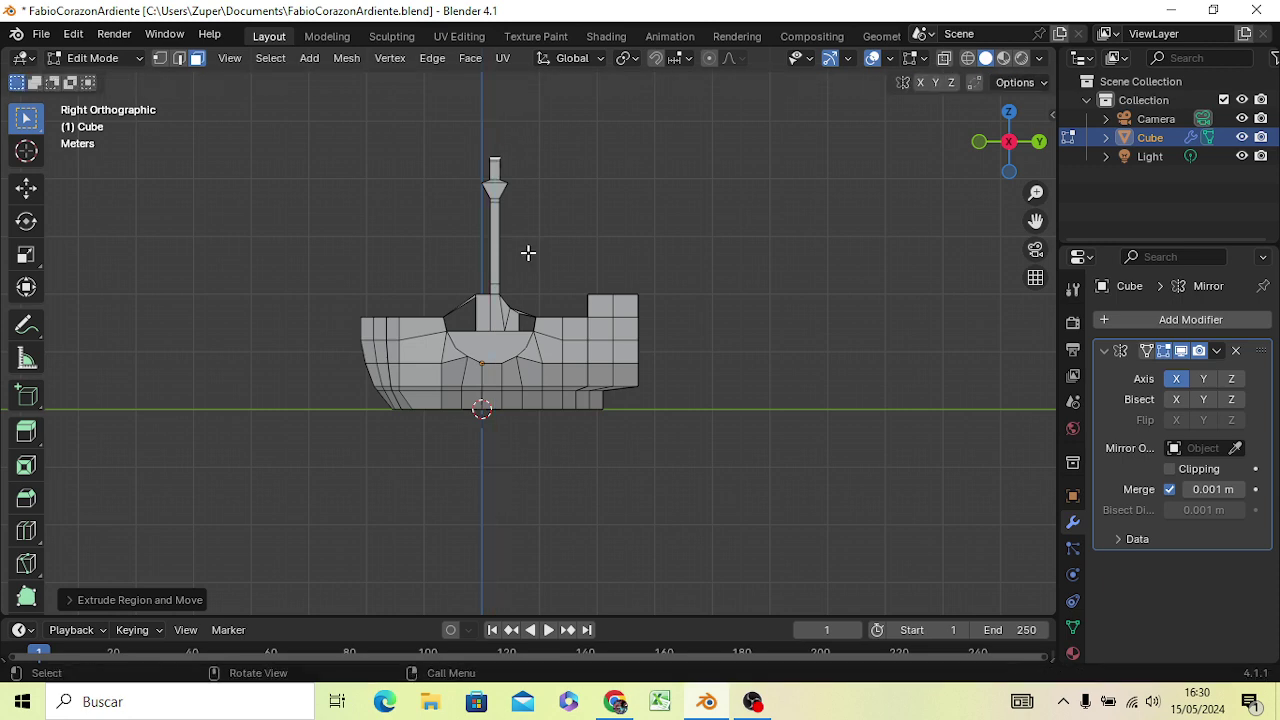
# Shrink the new mast tip face and look down onto the deck
pyautogui.moveTo(528, 253); pyautogui.dragTo(564, 390, button='middle')
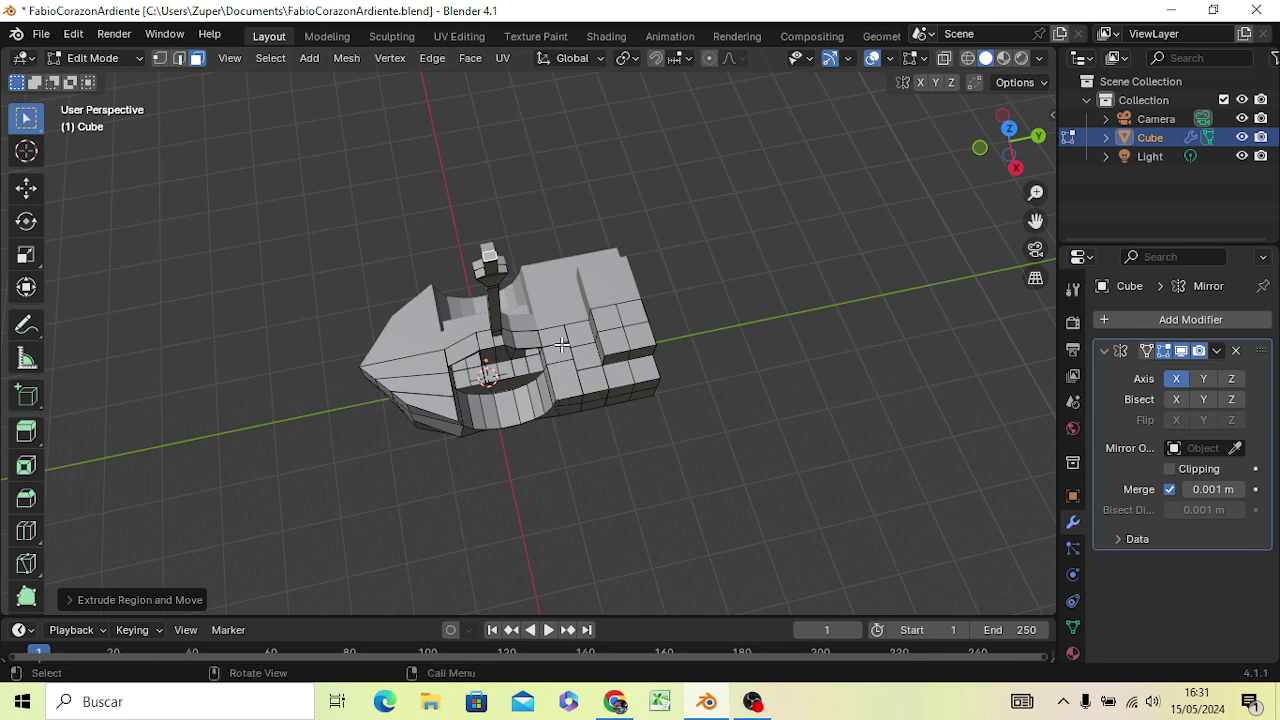
pyautogui.press('s')
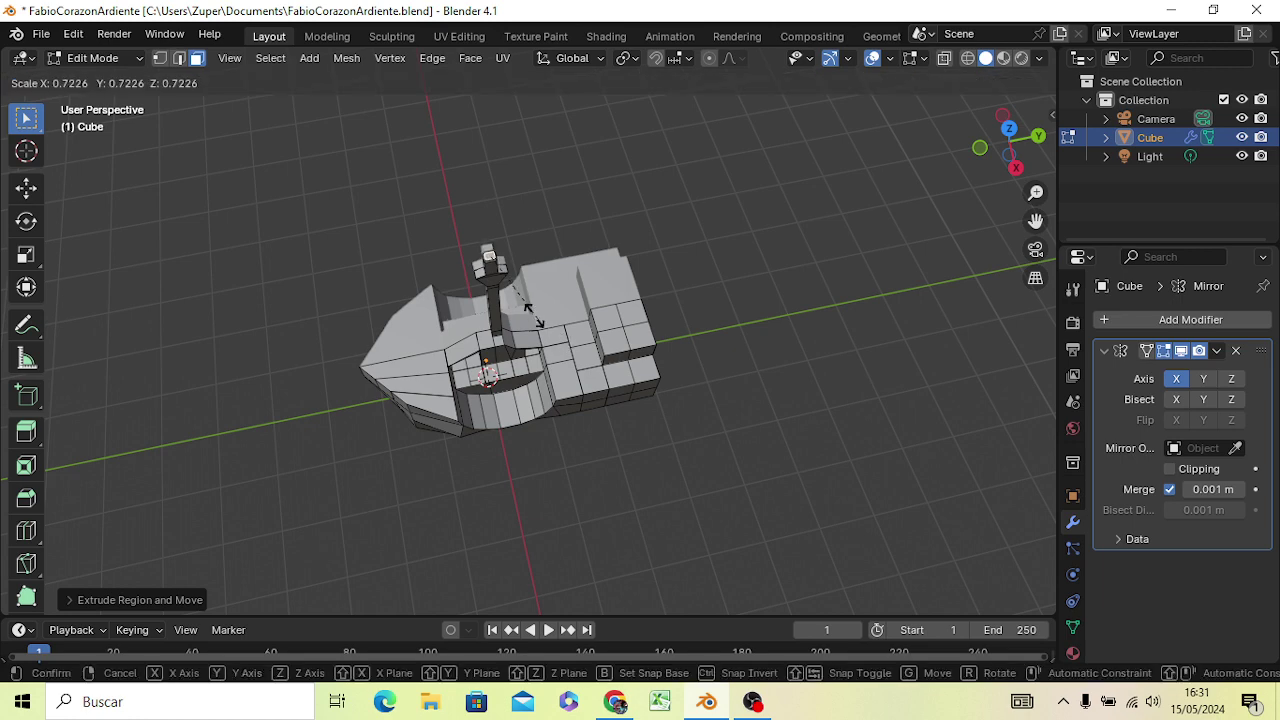
pyautogui.click(529, 309)
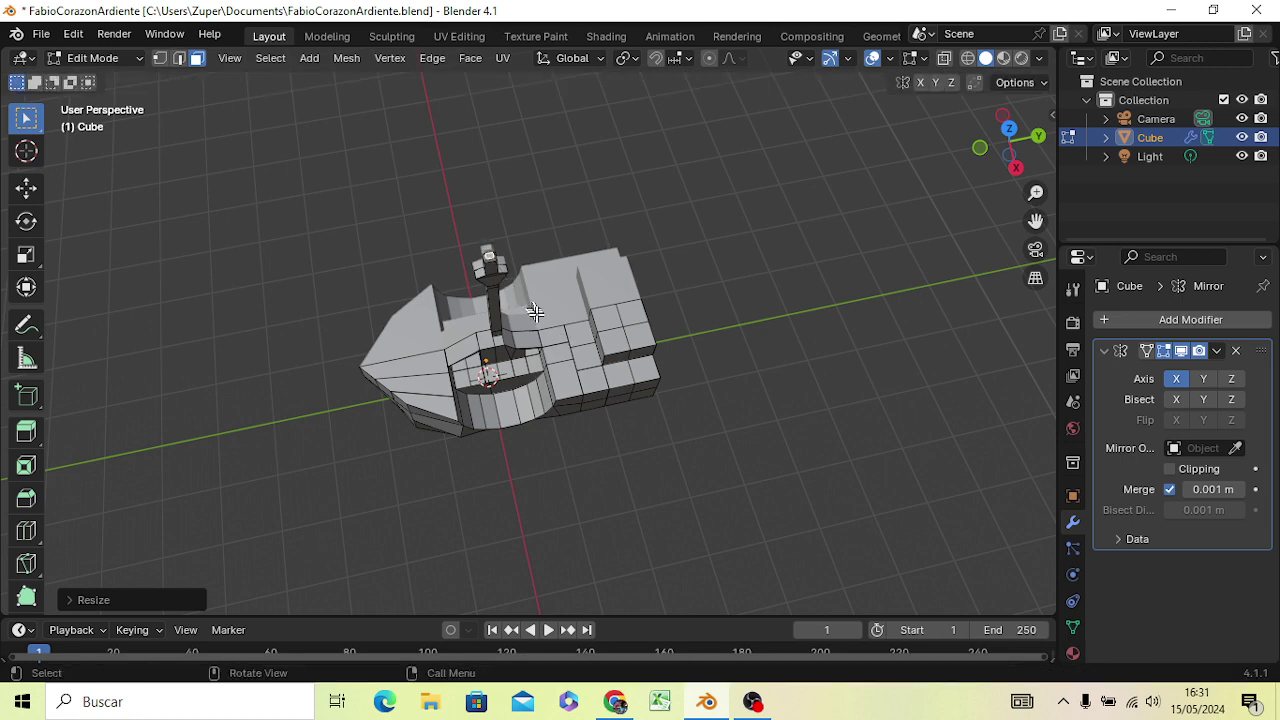
pyautogui.moveTo(535, 315)
pyautogui.mouseDown(button='middle')
pyautogui.moveTo(607, 297)
pyautogui.moveTo(706, 238)
pyautogui.moveTo(669, 249)
pyautogui.moveTo(509, 231)
pyautogui.moveTo(461, 241)
pyautogui.moveTo(394, 366)
pyautogui.moveTo(394, 403)
pyautogui.mouseUp(button='middle')
pyautogui.scroll(1, 470, 370)
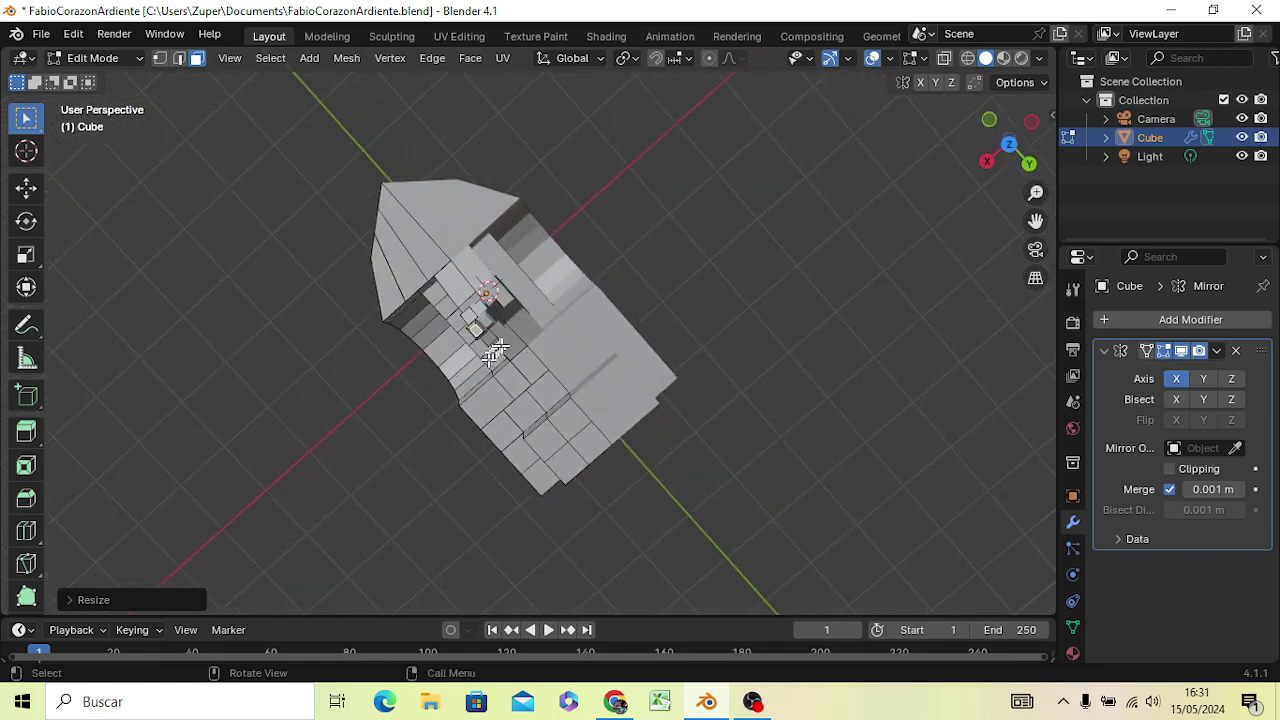
pyautogui.scroll(2, 488, 334)
pyautogui.scroll(2, 440, 330)
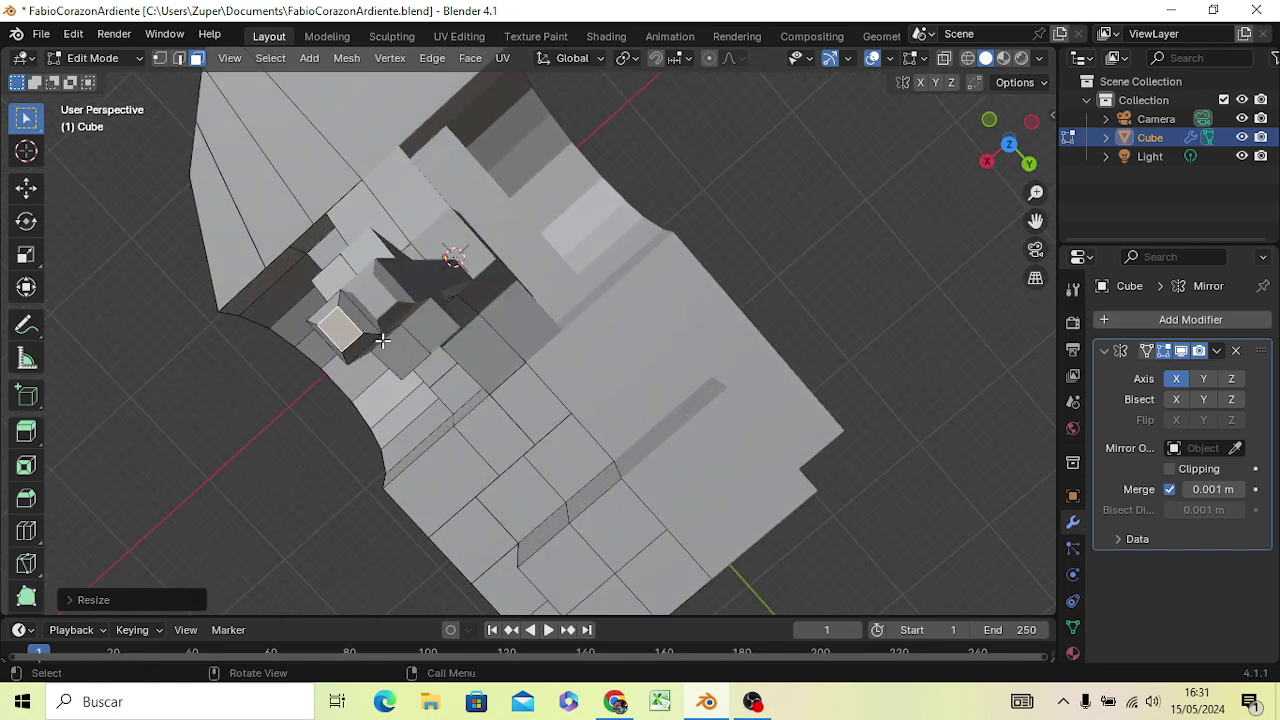
# Try rescaling the face along Y, then cancel and undo, leaving it unchanged
pyautogui.press('s')
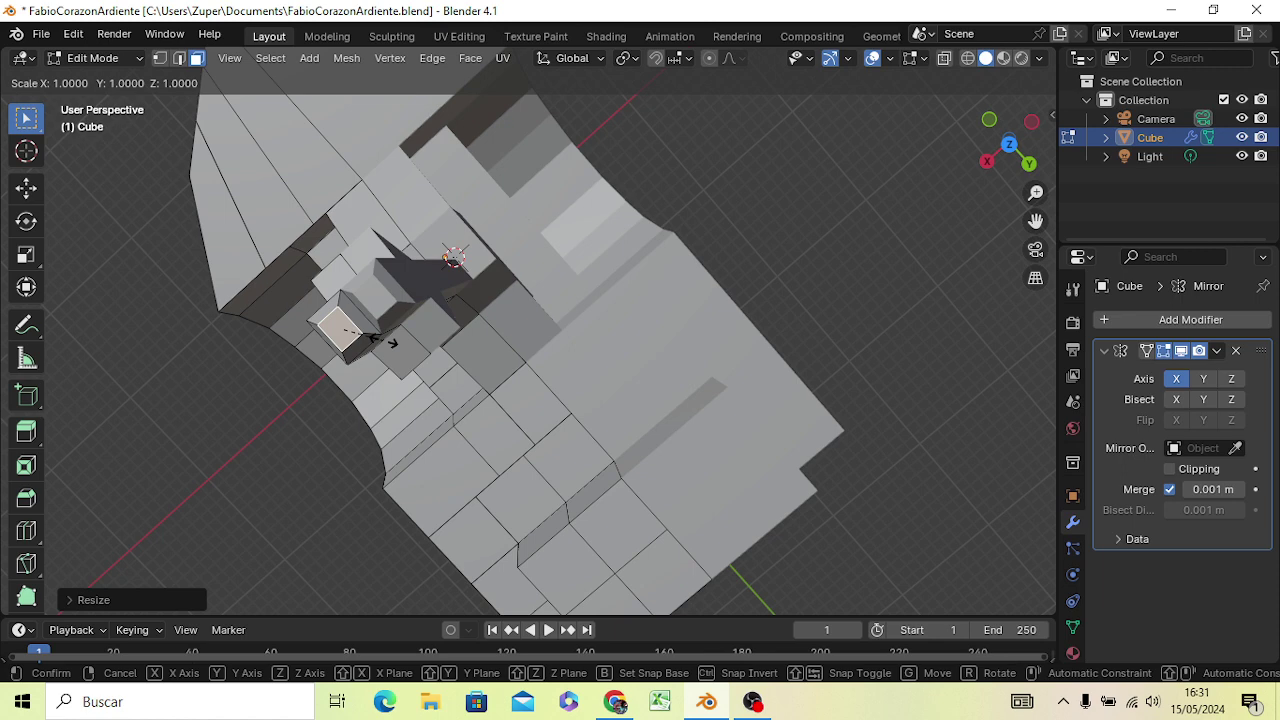
pyautogui.rightClick(388, 339)
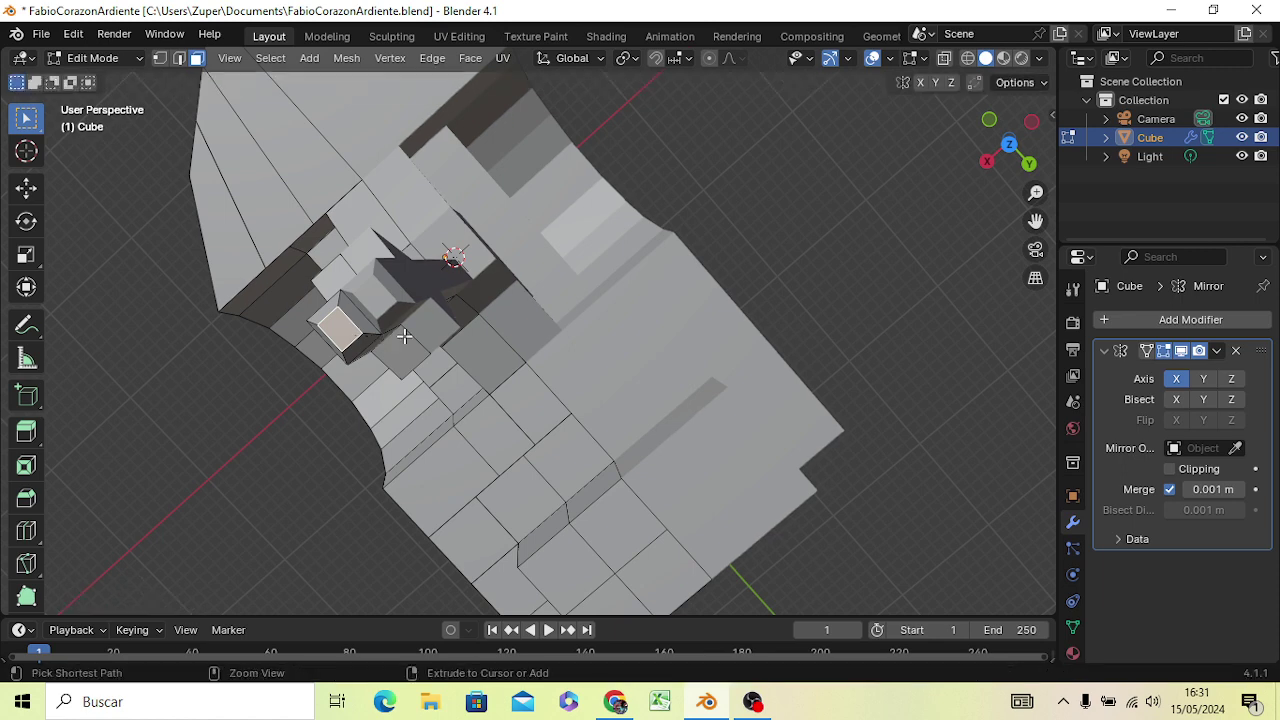
pyautogui.hotkey('ctrl', 'z')
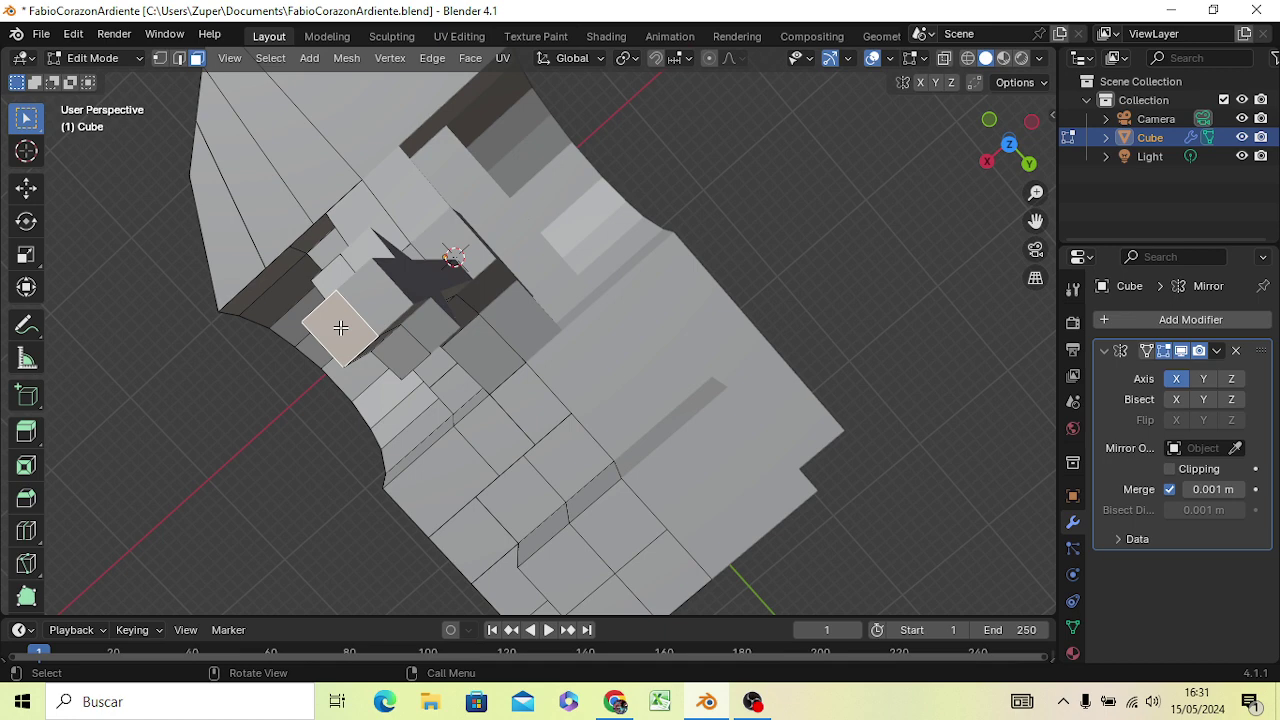
pyautogui.press('s')
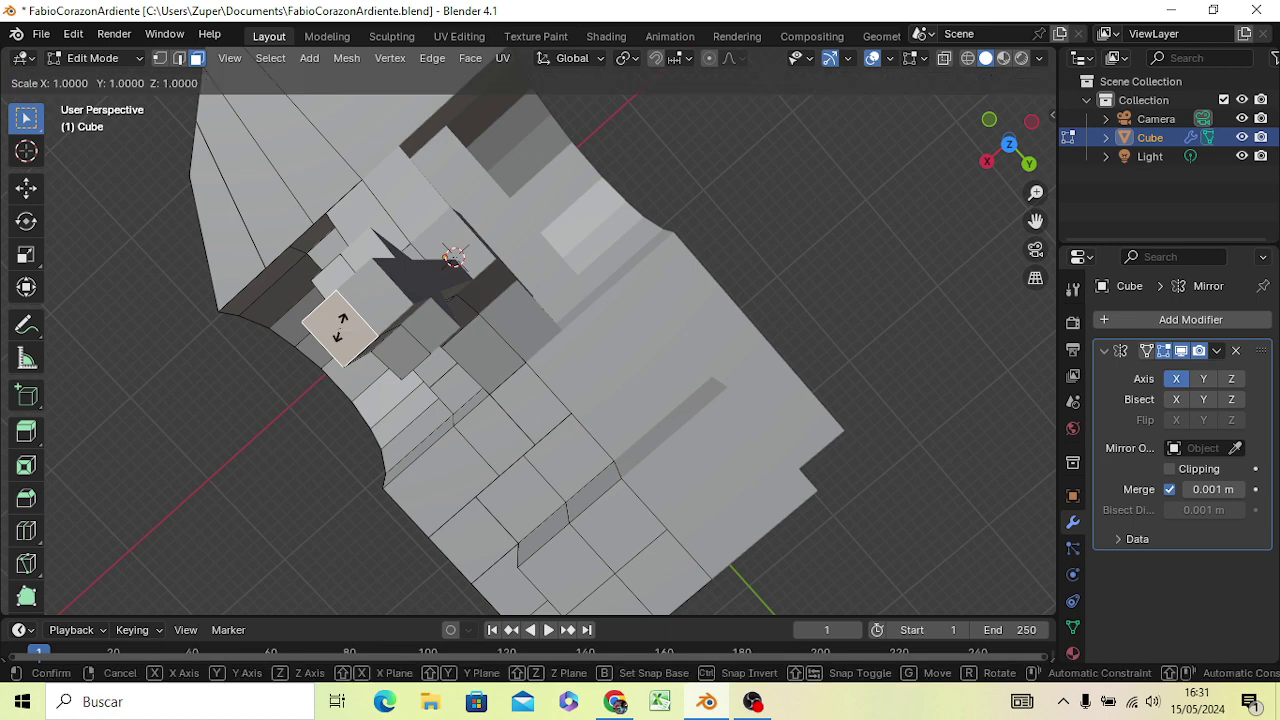
pyautogui.press('y')
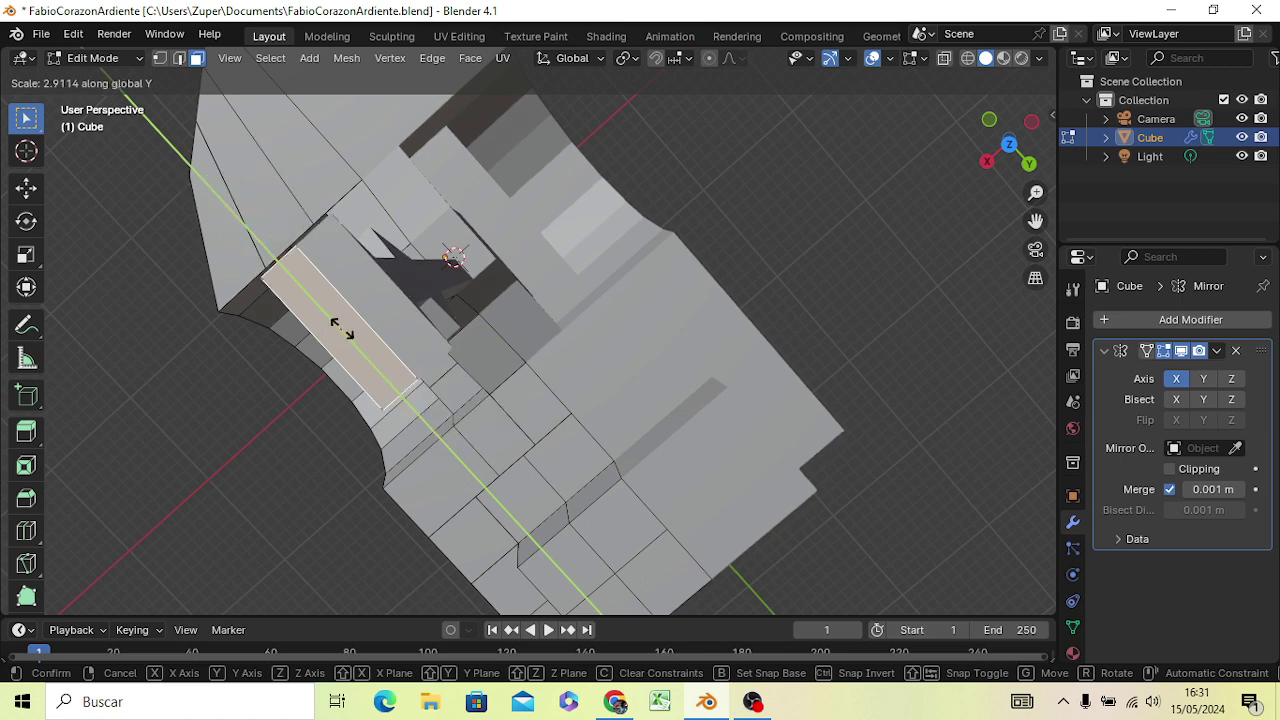
pyautogui.press('Escape')
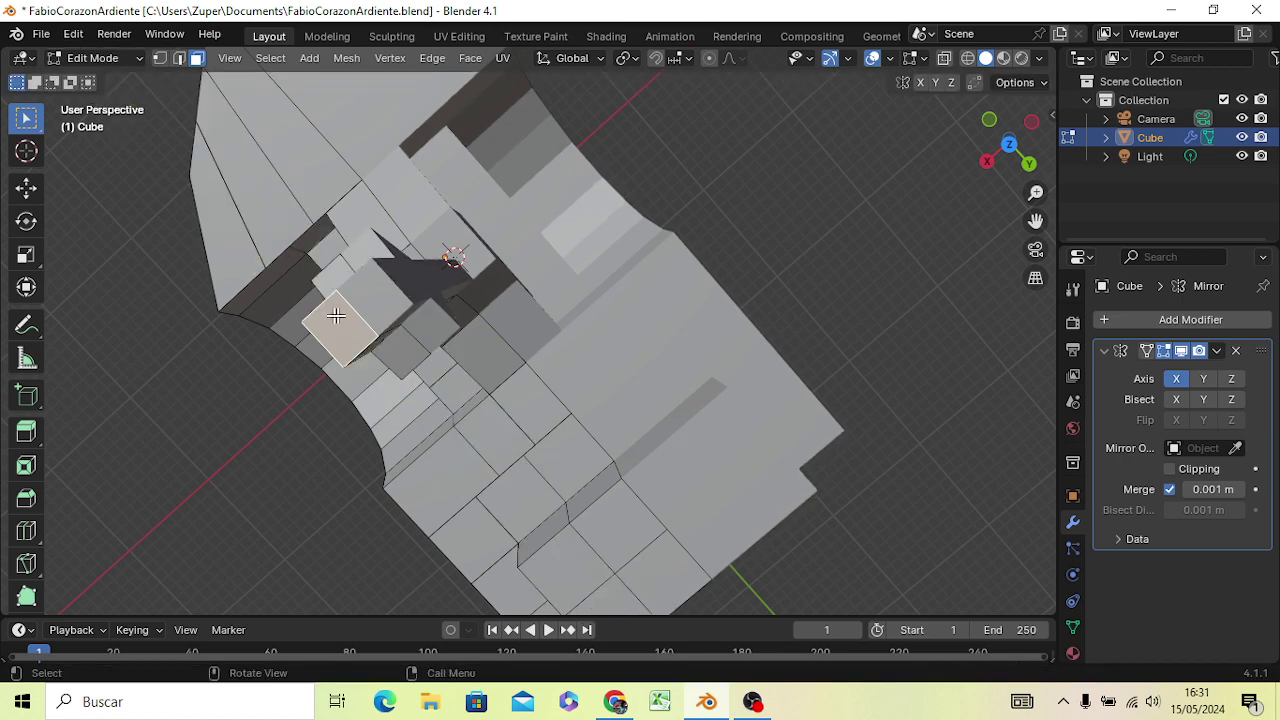
pyautogui.moveTo(371, 337)
pyautogui.mouseDown(button='middle')
pyautogui.moveTo(475, 287)
pyautogui.moveTo(491, 371)
pyautogui.moveTo(657, 289)
pyautogui.moveTo(632, 257)
pyautogui.moveTo(608, 257)
pyautogui.mouseUp(button='middle')
pyautogui.press('KP_3')
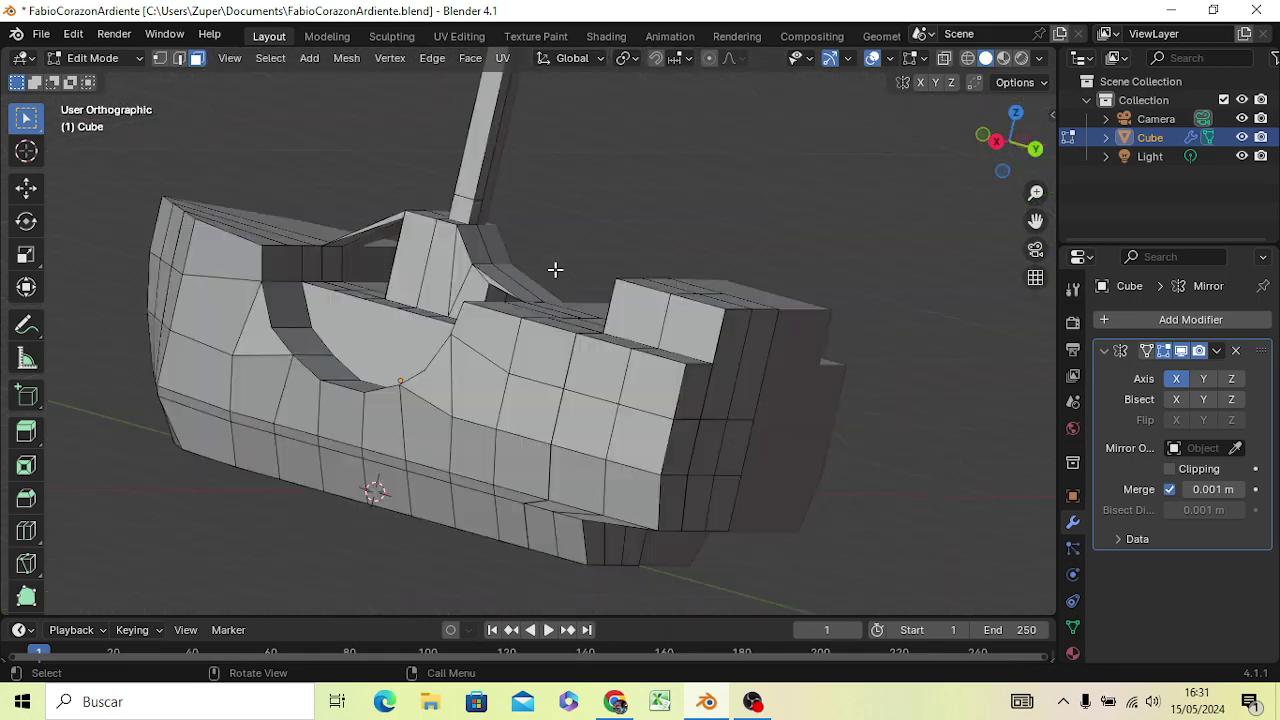
pyautogui.scroll(-5, 634, 286)
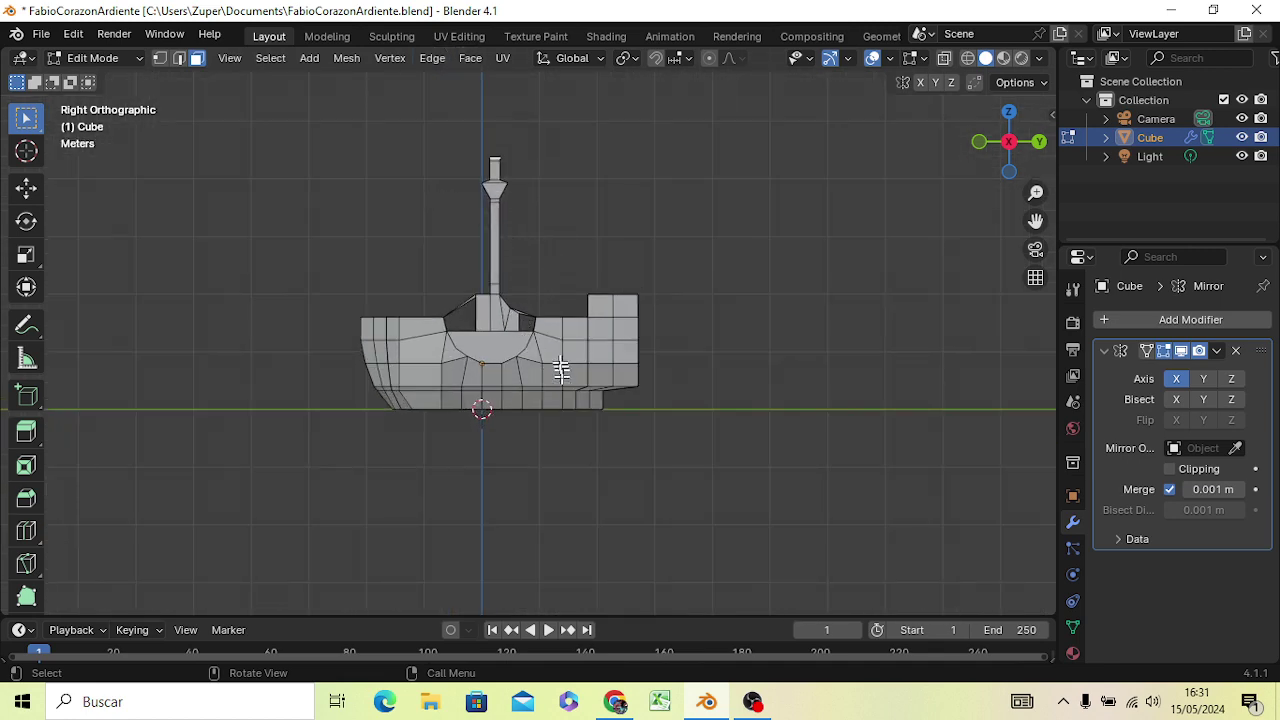
pyautogui.moveTo(563, 372)
pyautogui.mouseDown(button='middle')
pyautogui.moveTo(728, 414)
pyautogui.moveTo(851, 426)
pyautogui.moveTo(634, 443)
pyautogui.moveTo(518, 400)
pyautogui.moveTo(480, 403)
pyautogui.moveTo(731, 443)
pyautogui.moveTo(740, 375)
pyautogui.moveTo(786, 466)
pyautogui.moveTo(817, 491)
pyautogui.moveTo(777, 456)
pyautogui.moveTo(646, 469)
pyautogui.moveTo(543, 323)
pyautogui.mouseUp(button='middle')
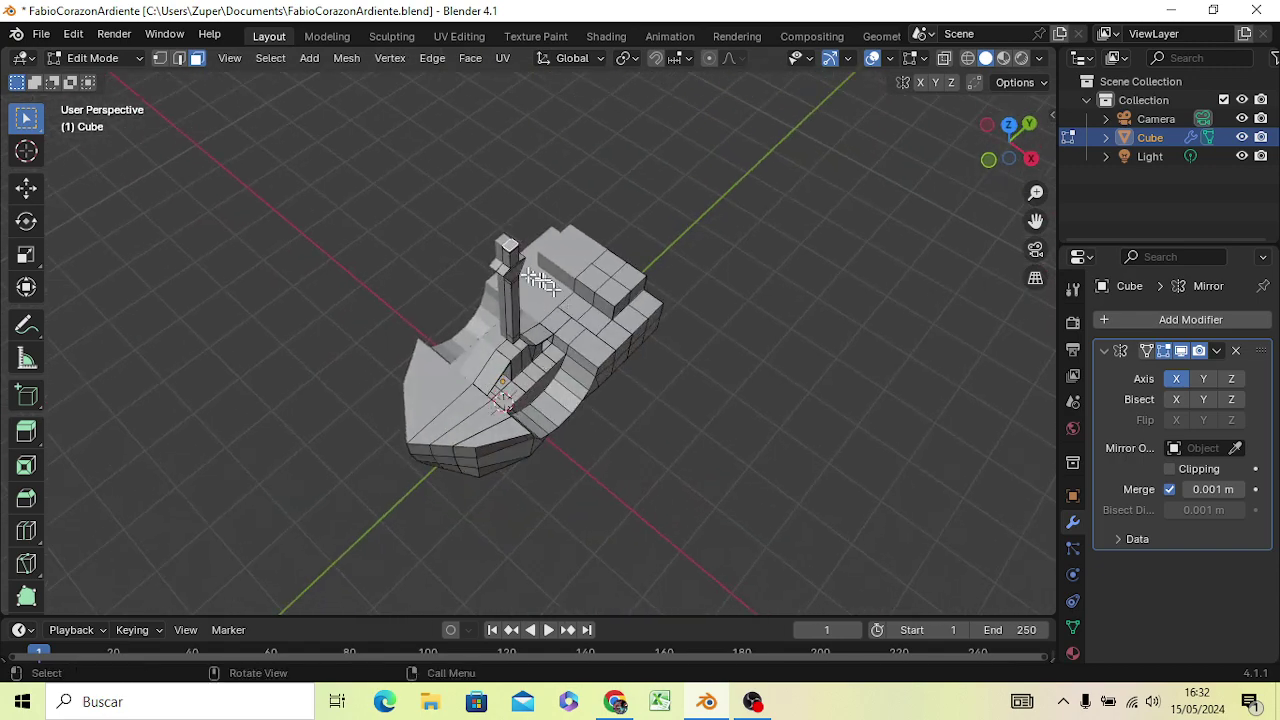
pyautogui.scroll(2, 521, 270)
pyautogui.scroll(3, 521, 270)
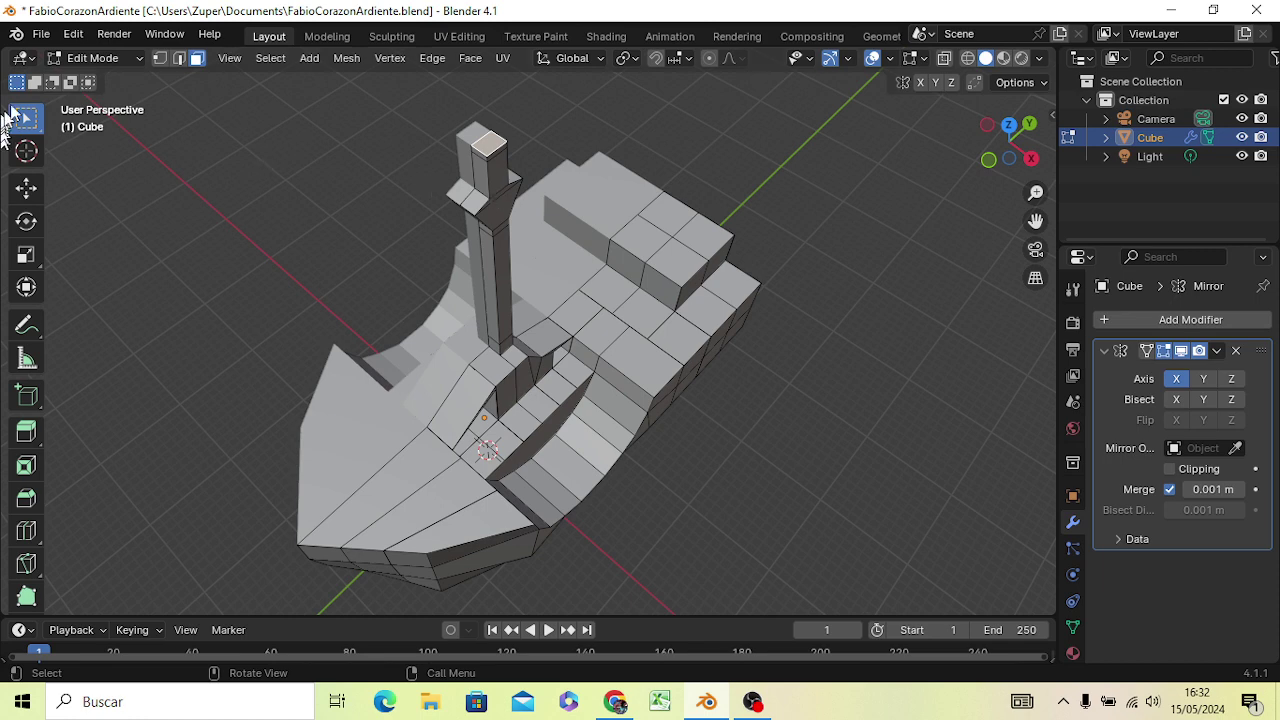
pyautogui.click(179, 58)
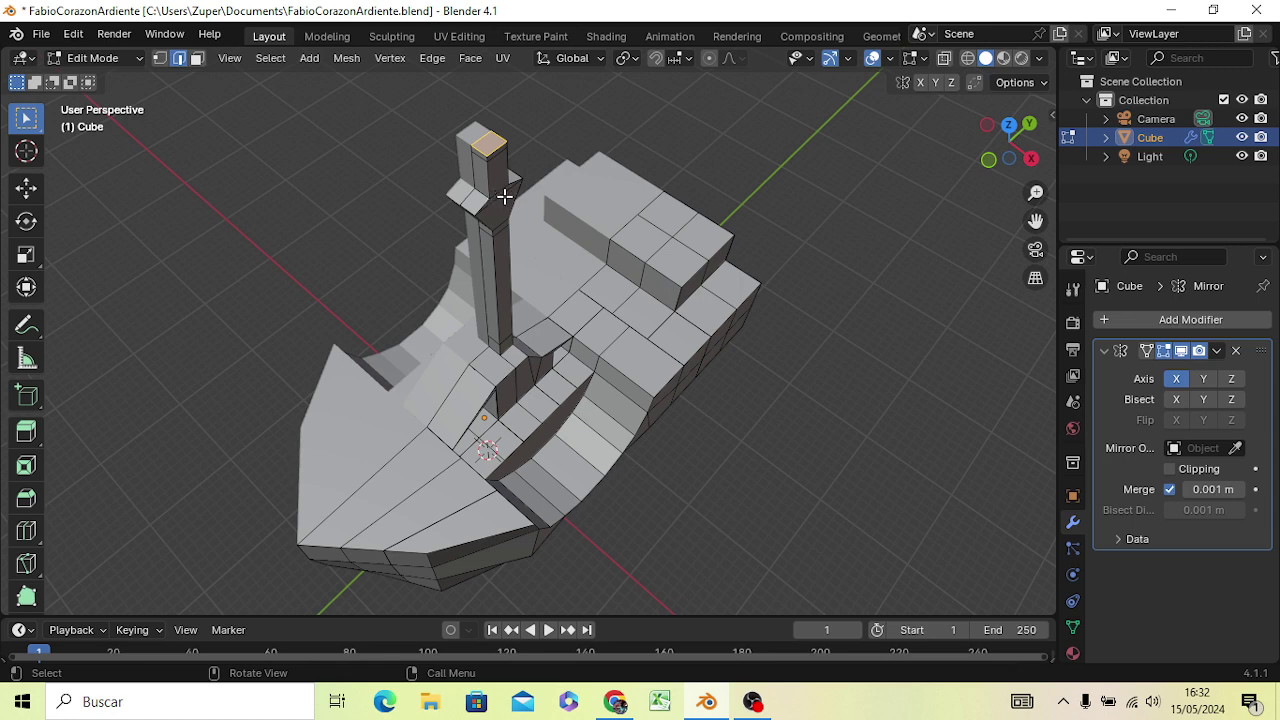
pyautogui.click(504, 197)
pyautogui.press('KP_3')
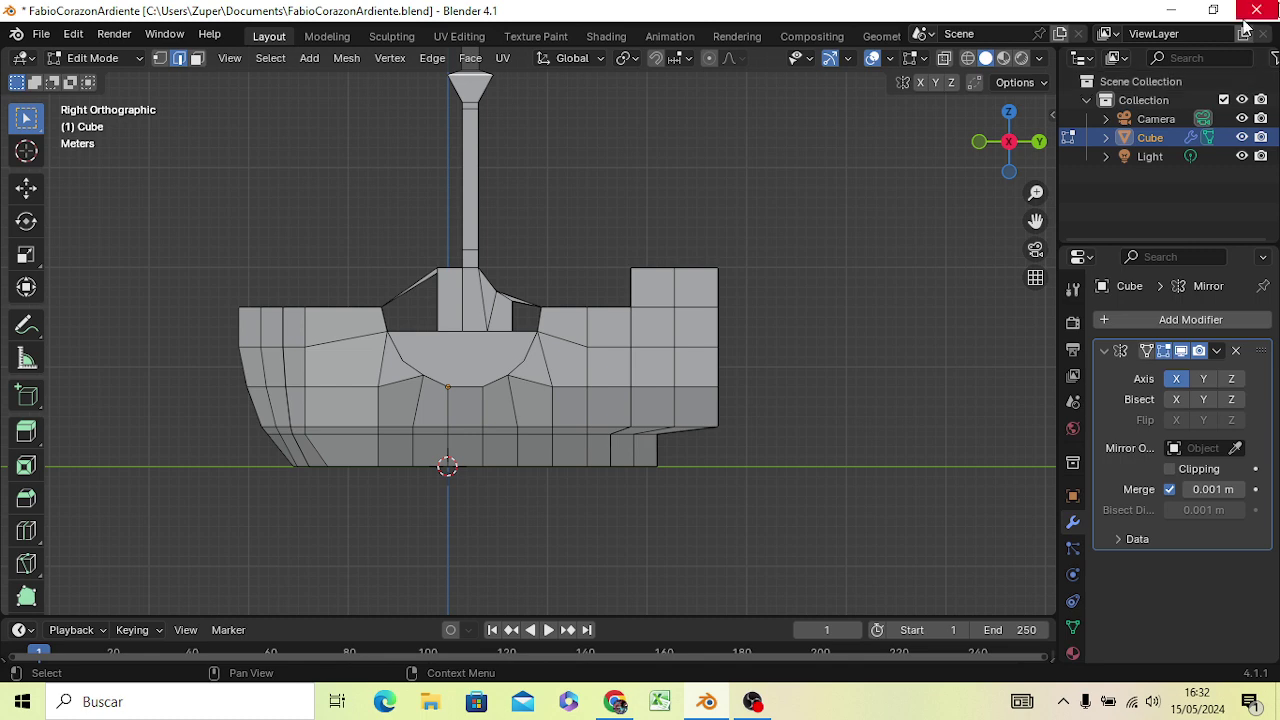
# From the top view, shift the inset block's selected edge along X
pyautogui.press('KP_7')
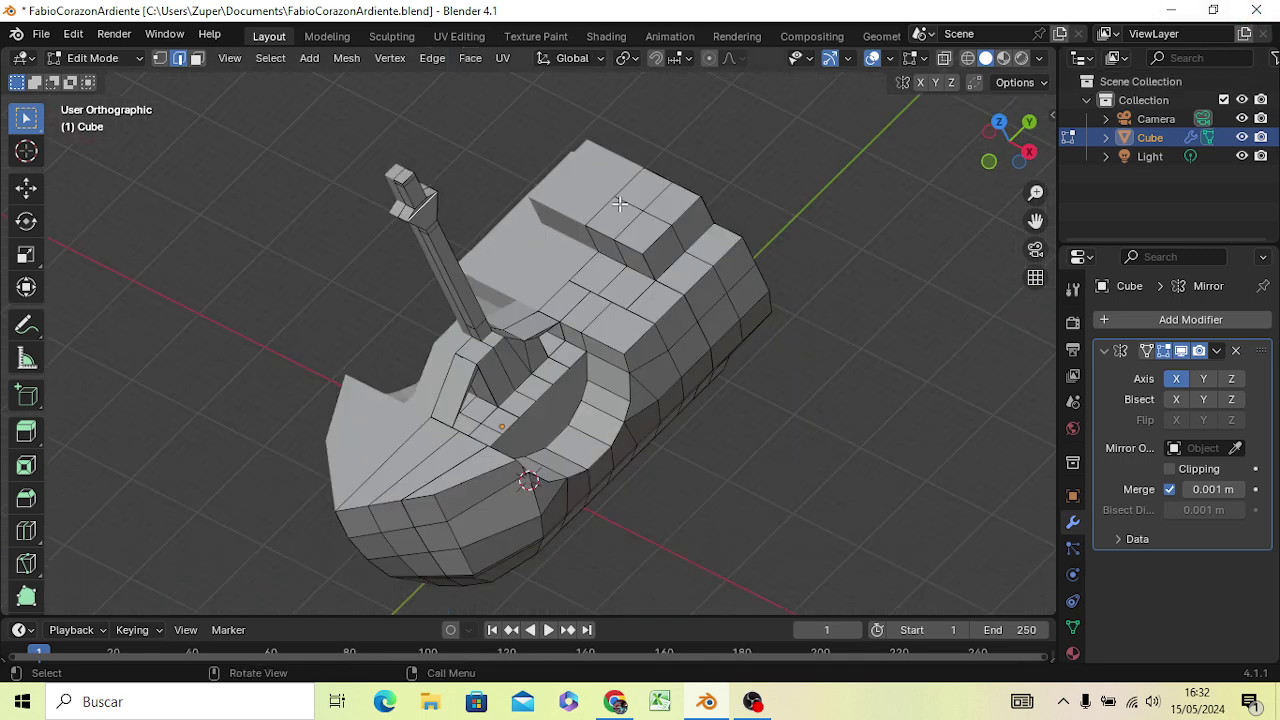
pyautogui.scroll(2, 540, 420)
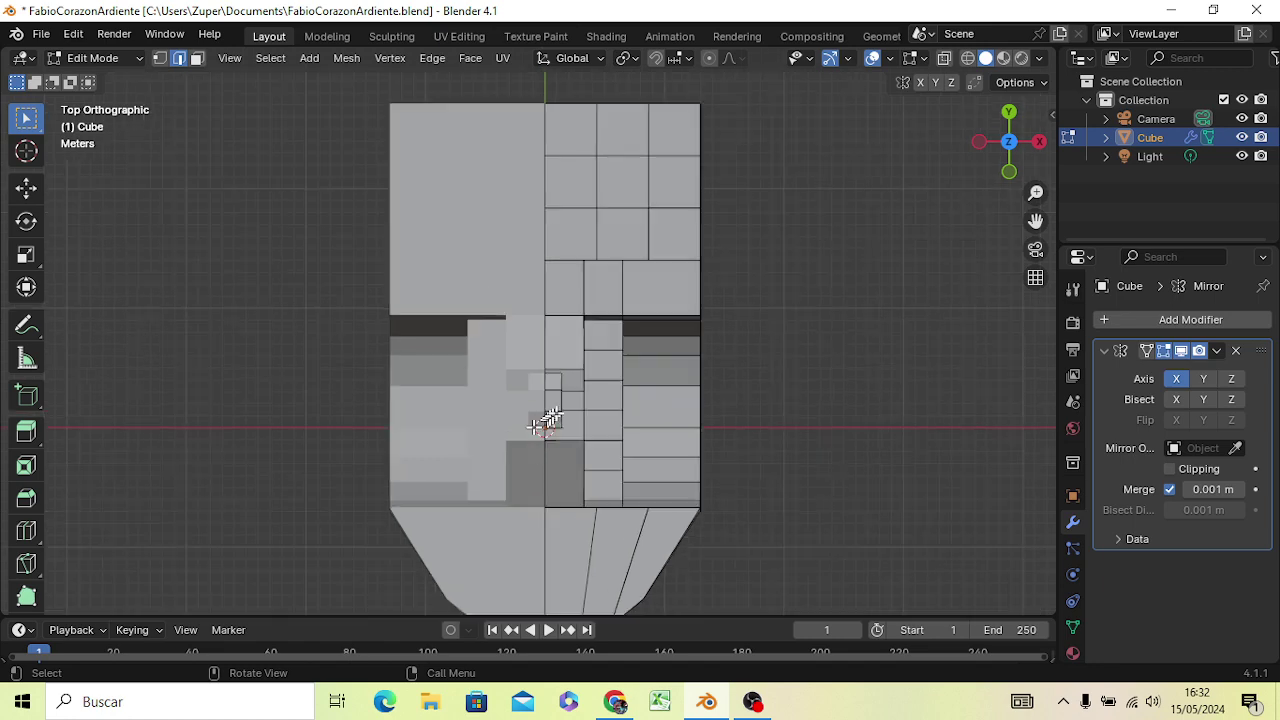
pyautogui.scroll(2, 543, 423)
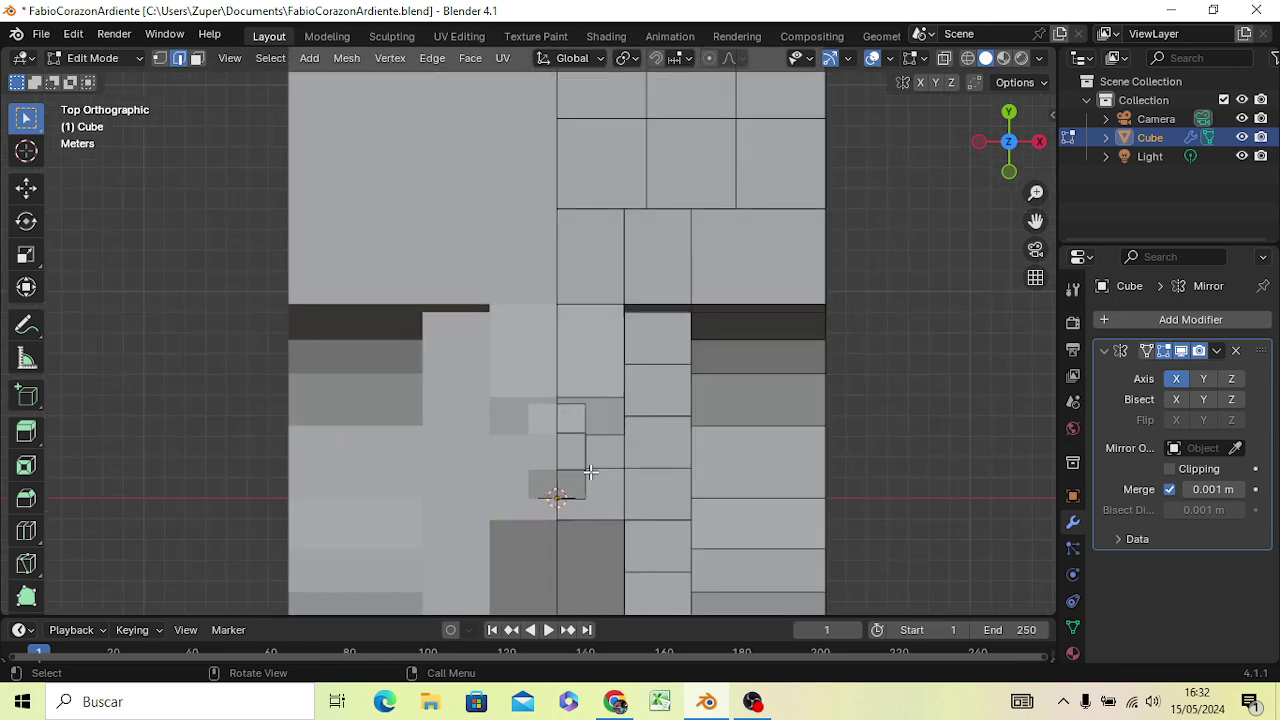
pyautogui.moveTo(590, 472)
pyautogui.keyDown('shift'); pyautogui.mouseDown(button='middle')
pyautogui.moveTo(586, 371)
pyautogui.moveTo(606, 315)
pyautogui.mouseUp(button='middle'); pyautogui.keyUp('shift')
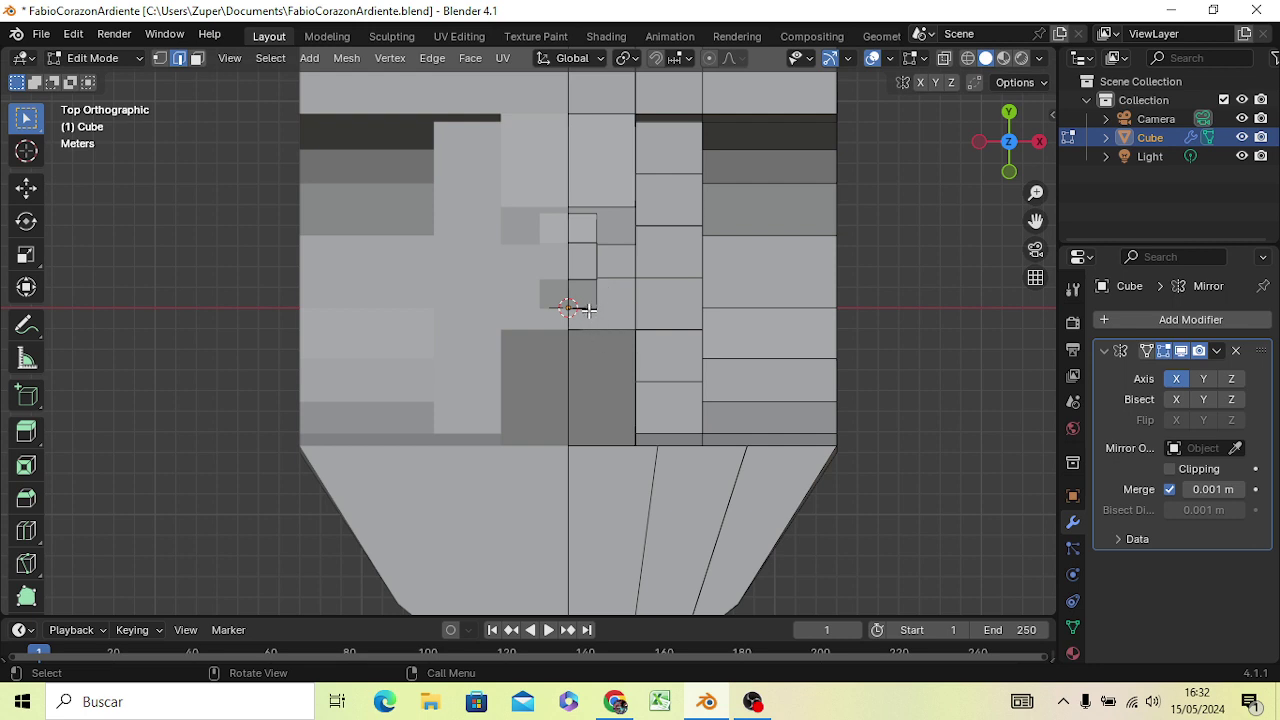
pyautogui.press('g')
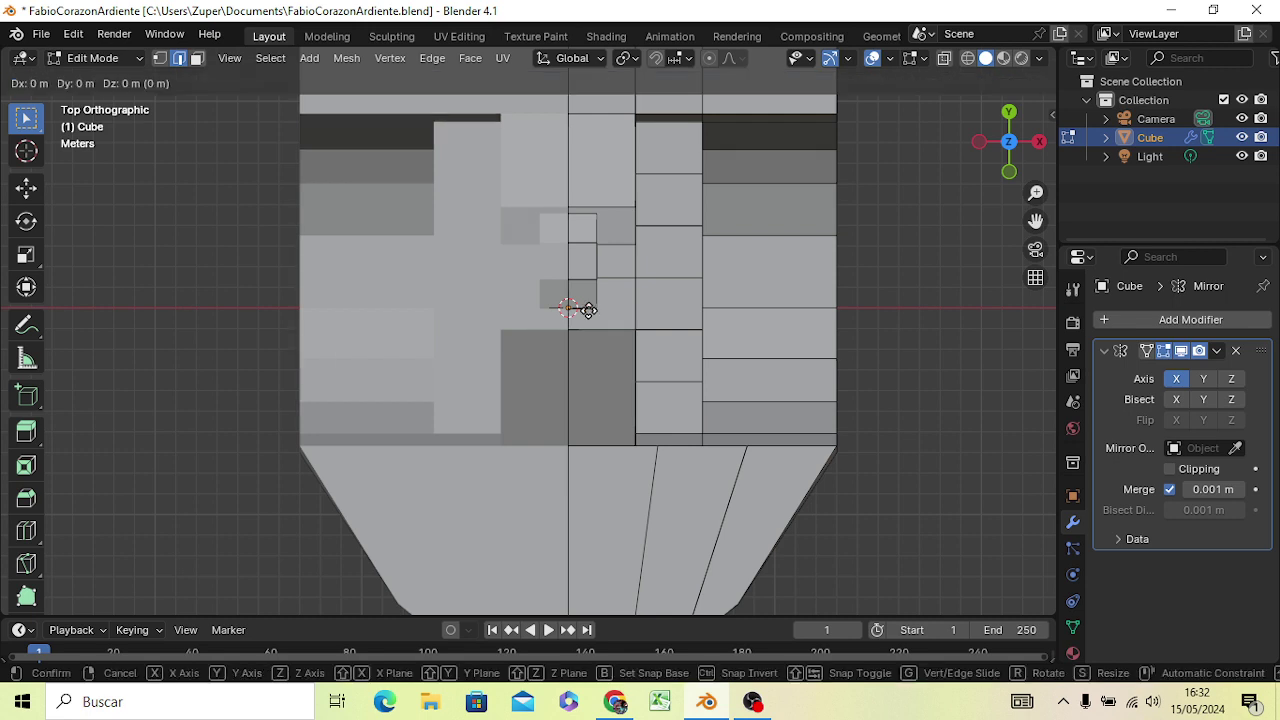
pyautogui.press('x')
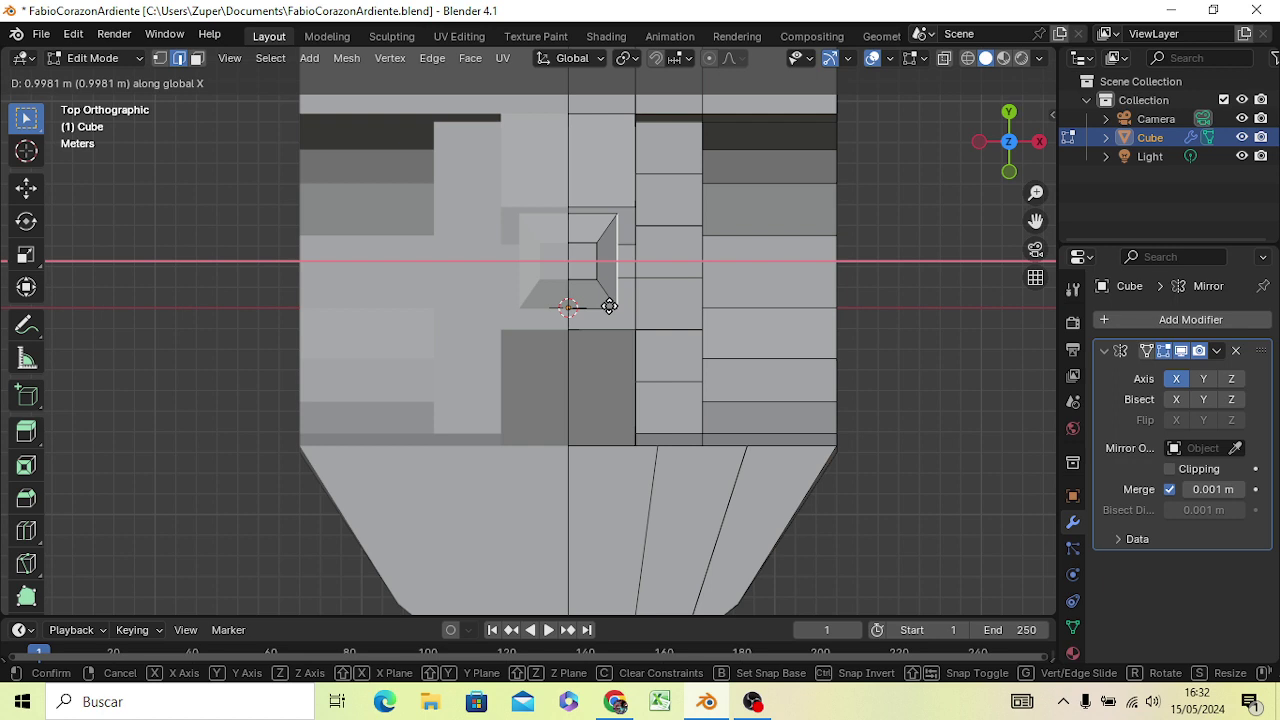
pyautogui.click(609, 306)
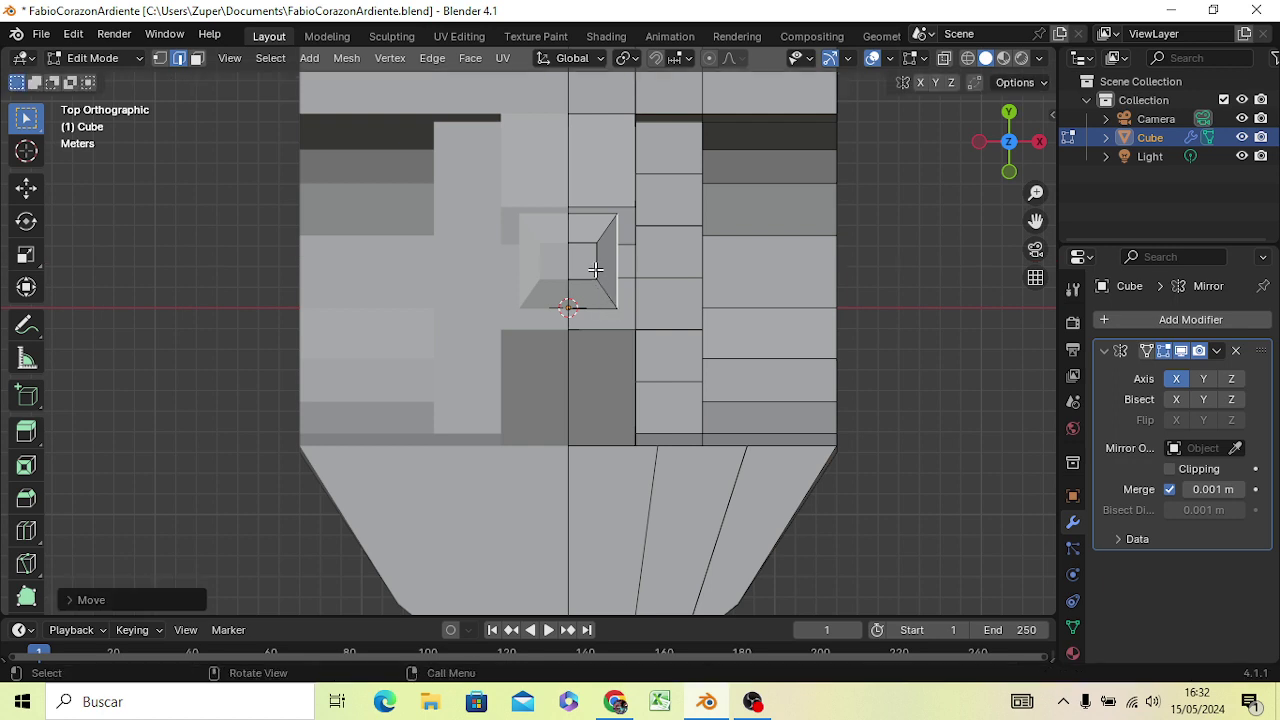
# Move another edge of the inset along X and repeat the shift with Shift+R
pyautogui.click(595, 270)
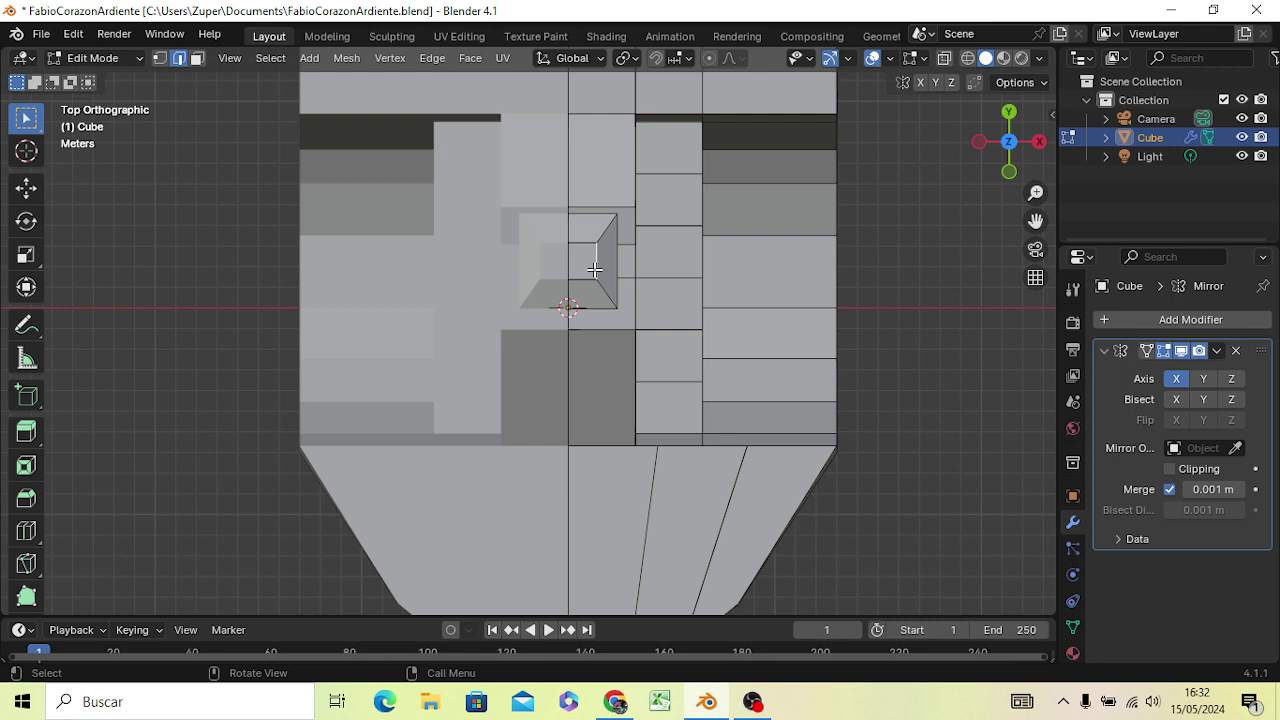
pyautogui.press('g')
pyautogui.press('z')
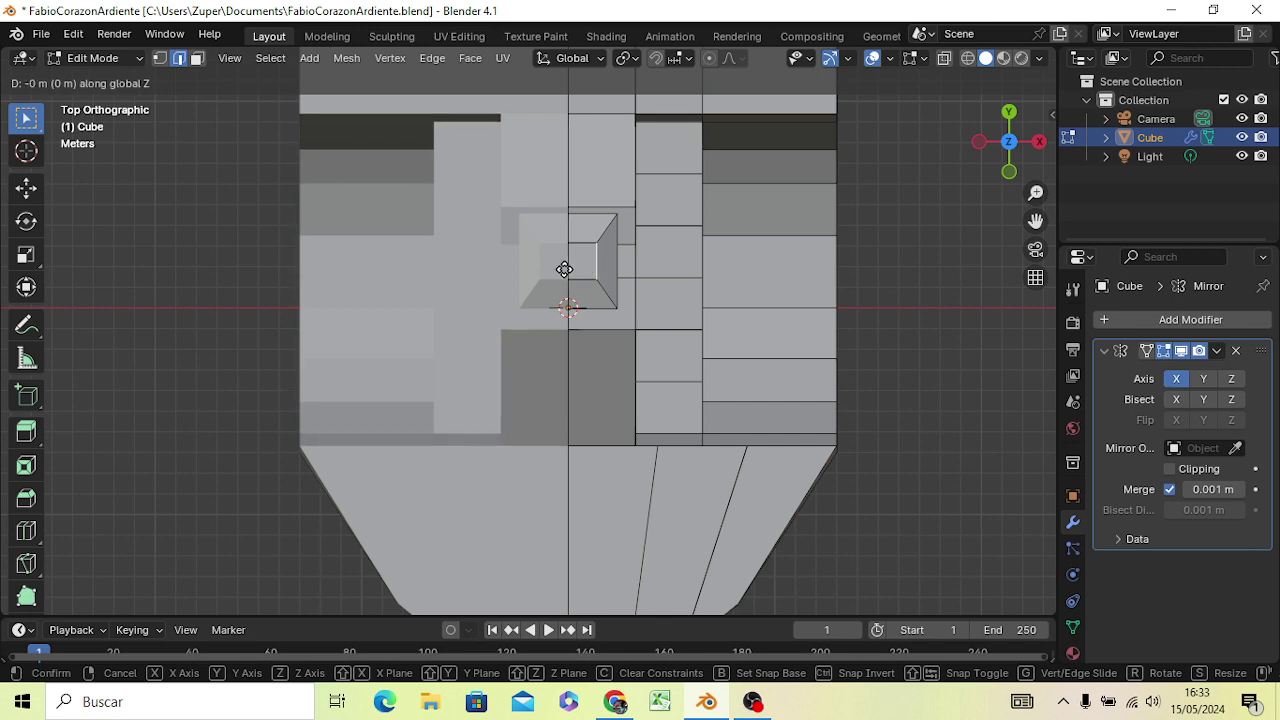
pyautogui.press('x')
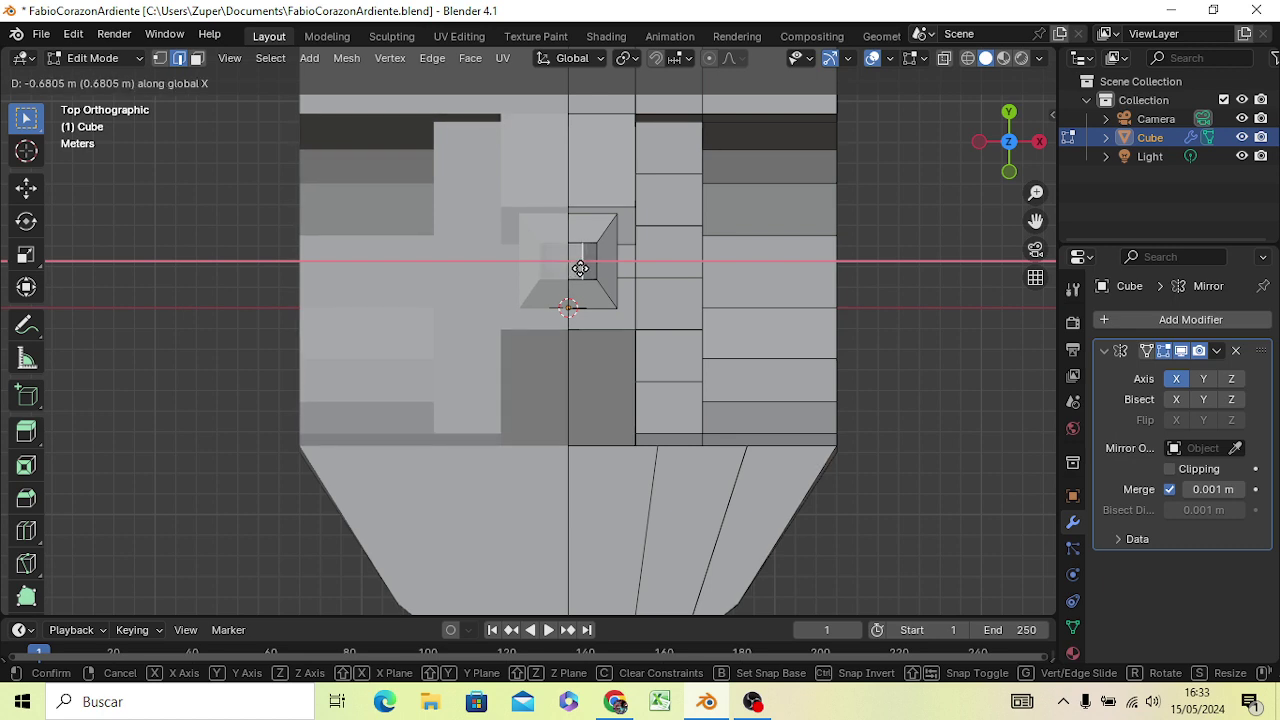
pyautogui.click(580, 268)
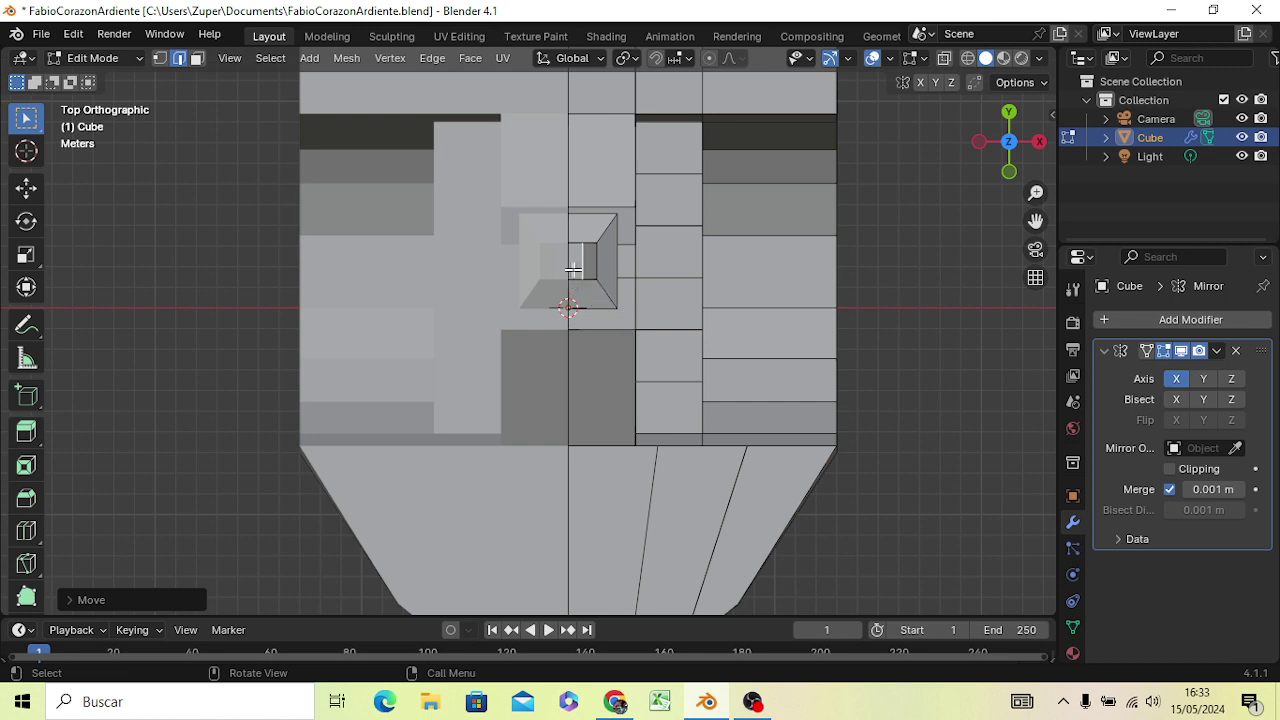
pyautogui.hotkey('shift', 'r')
# Move the inset's short edges, one along Y and one along X
pyautogui.click(574, 280)
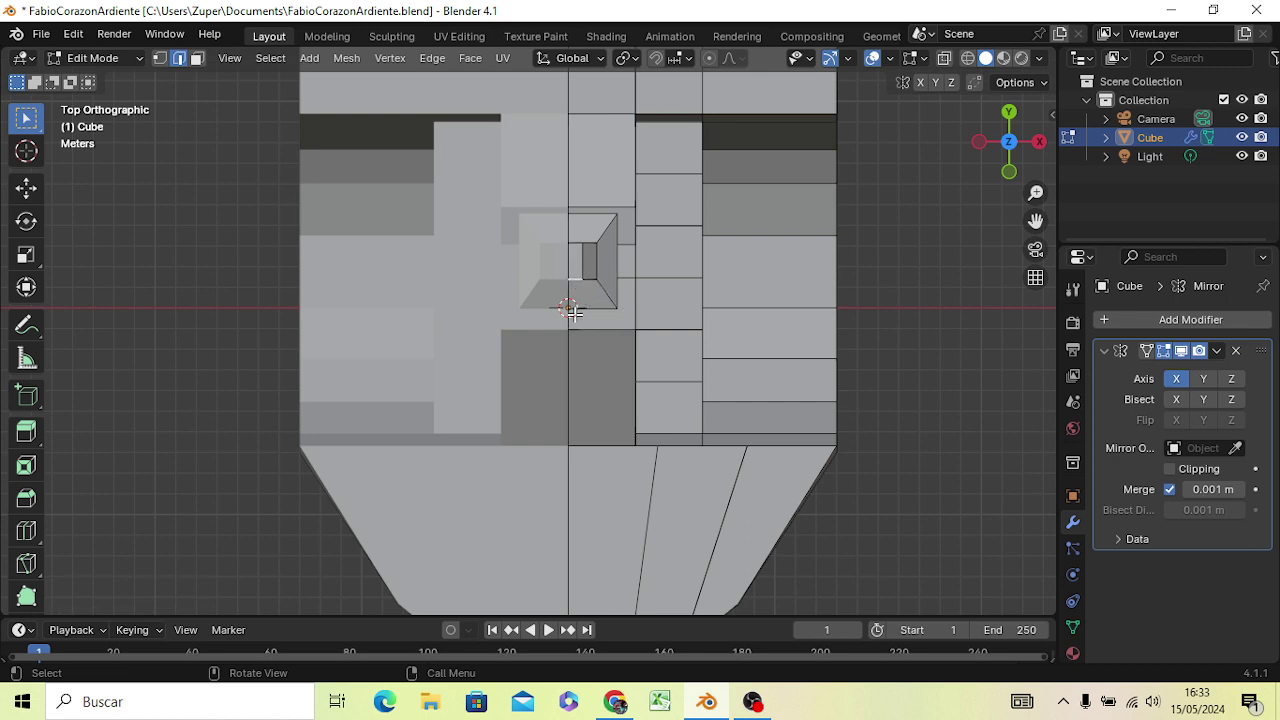
pyautogui.press('g')
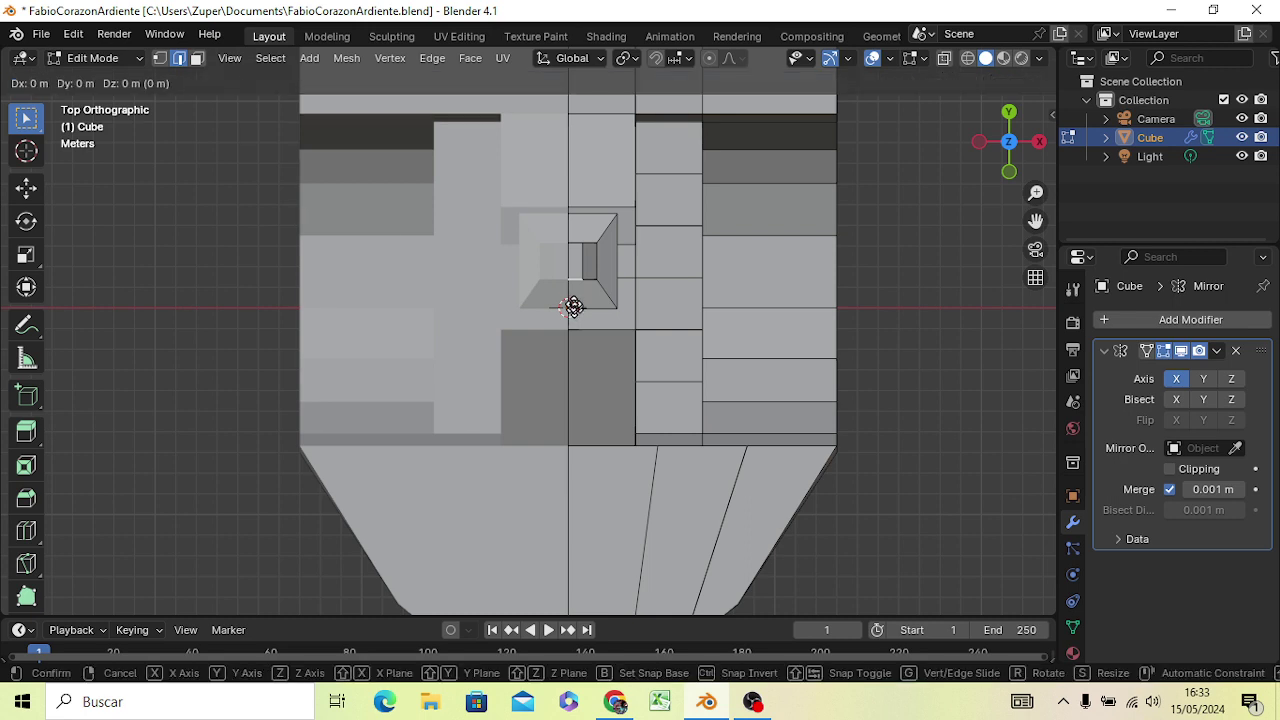
pyautogui.press('y')
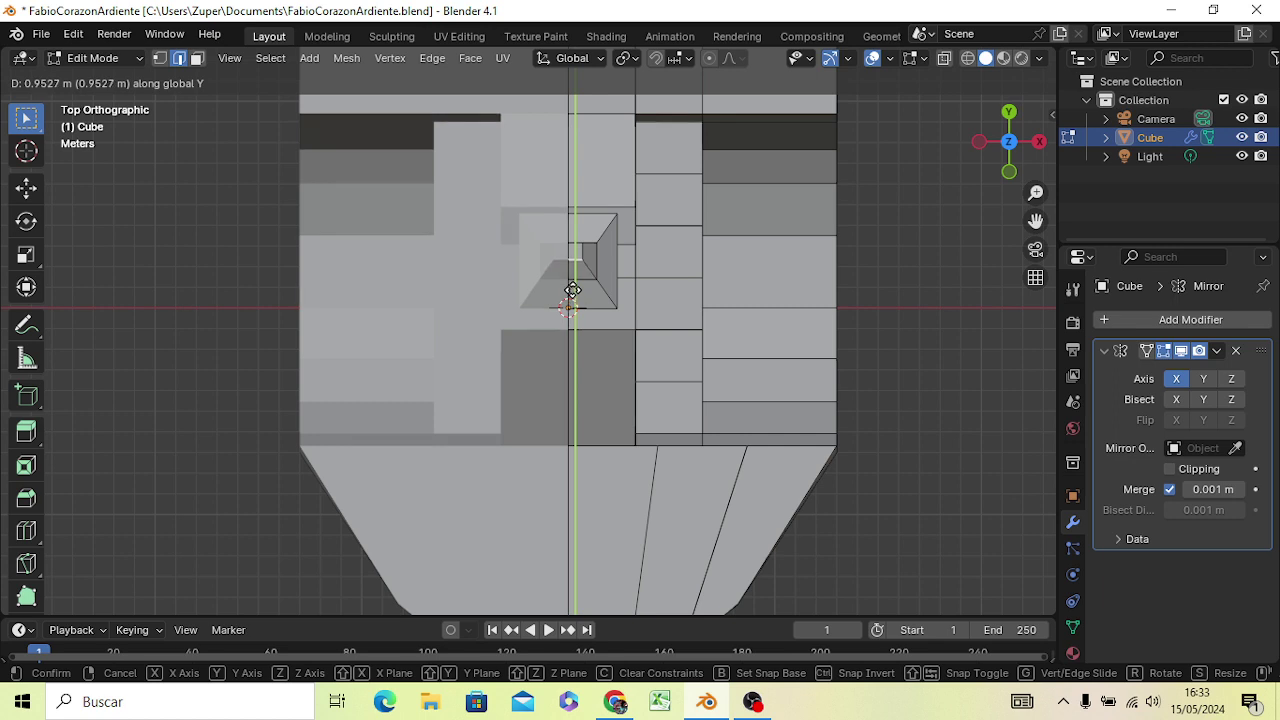
pyautogui.click(572, 290)
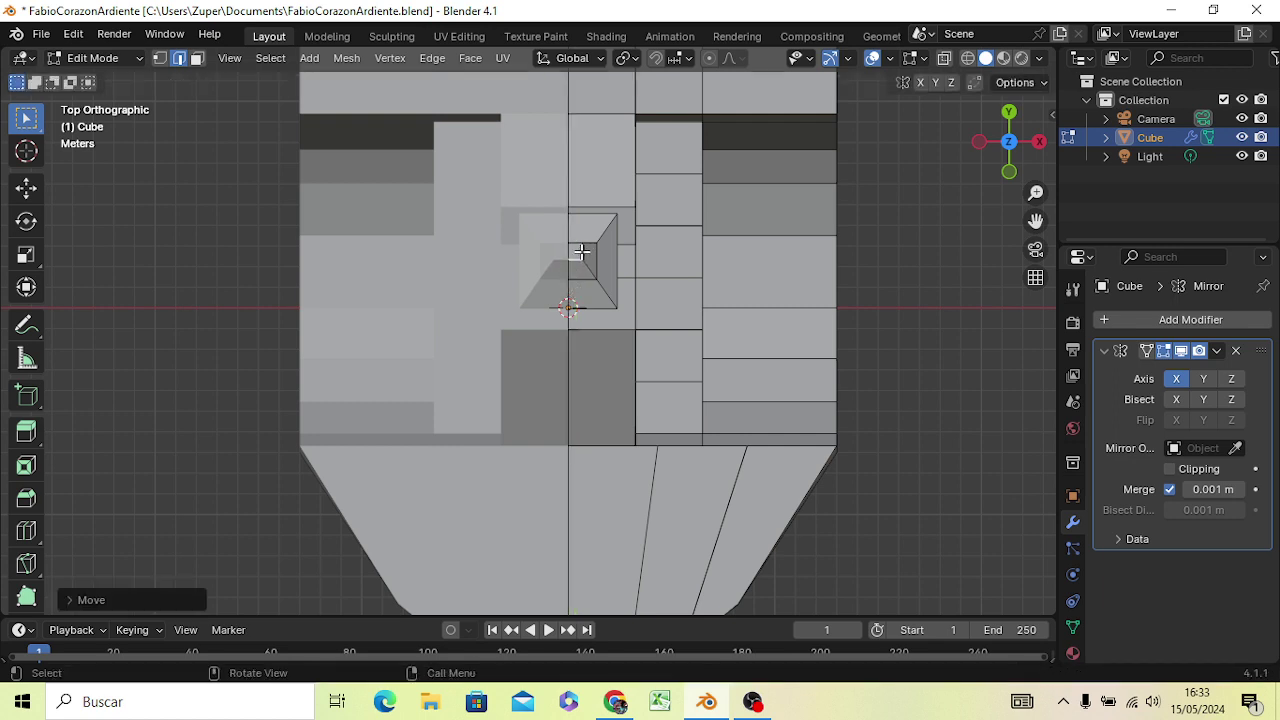
pyautogui.click(581, 252)
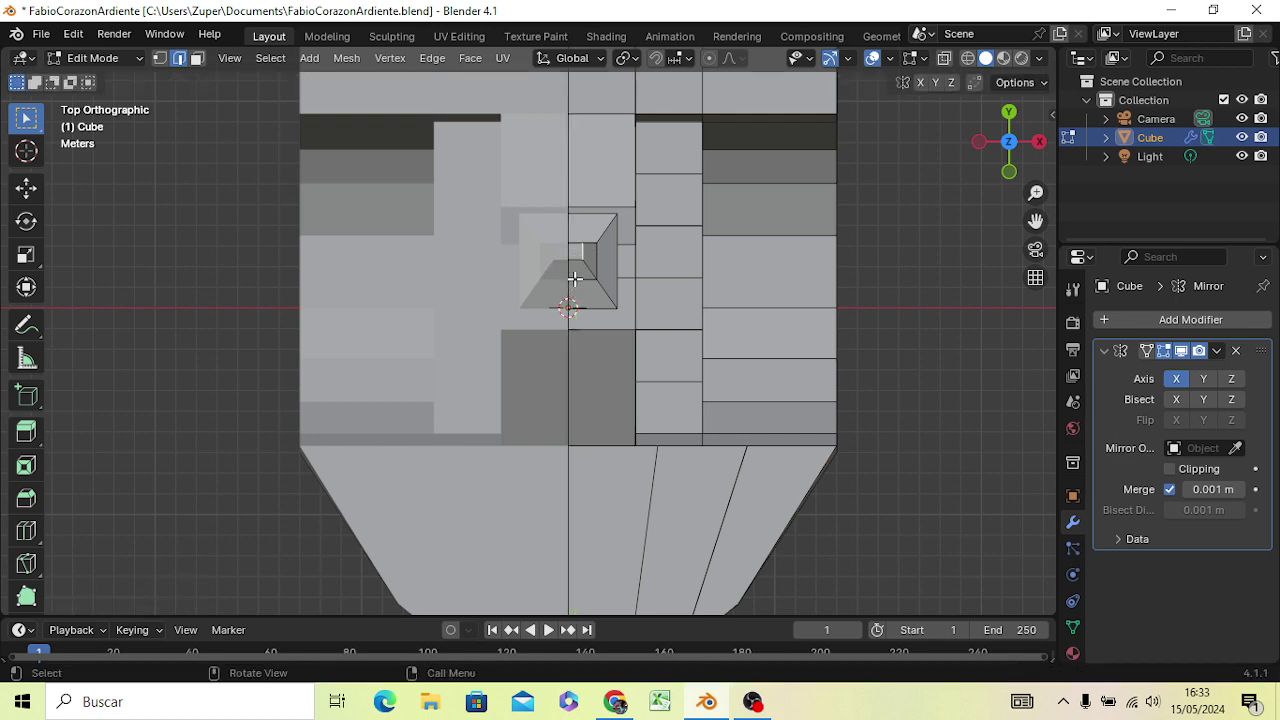
pyautogui.press('g')
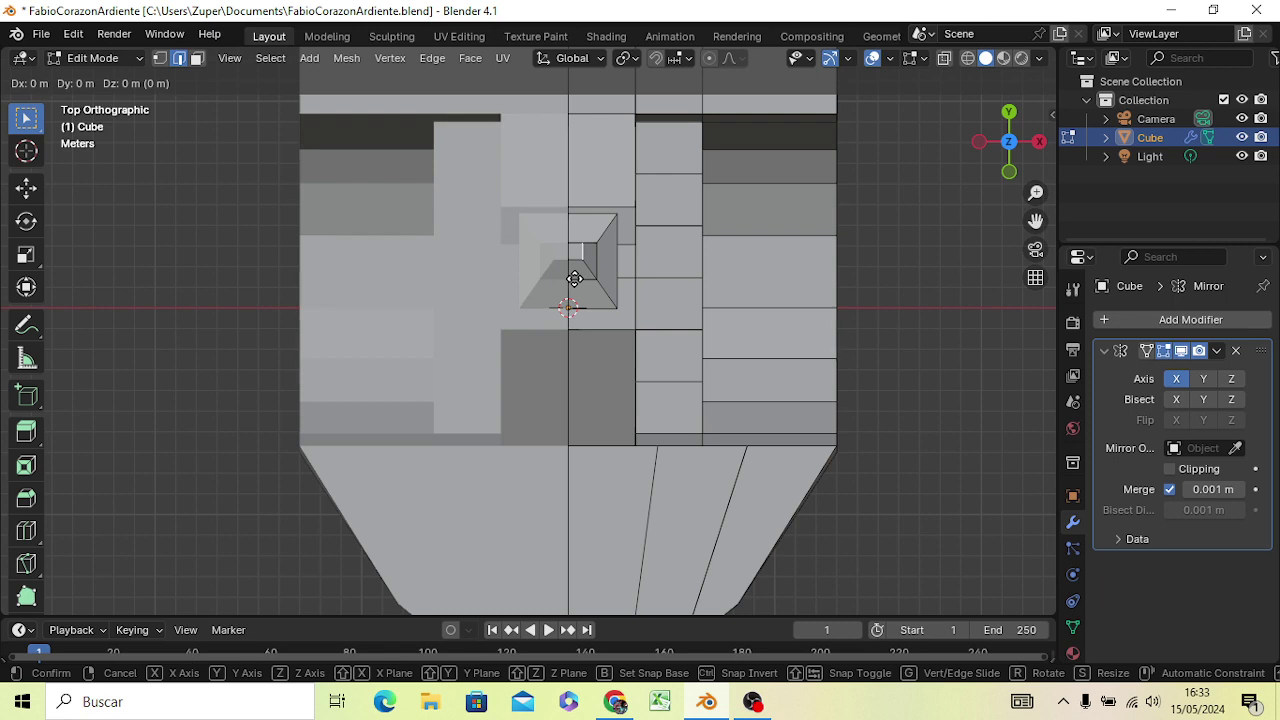
pyautogui.press('x')
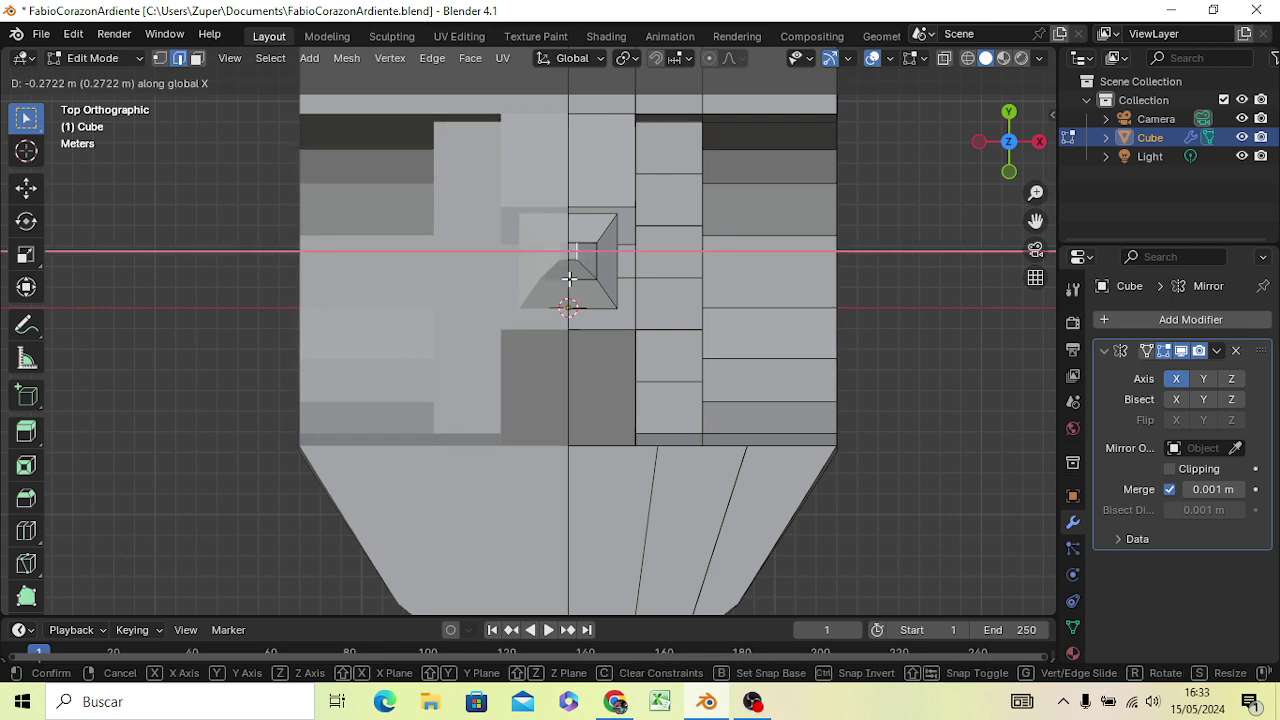
pyautogui.click(570, 281)
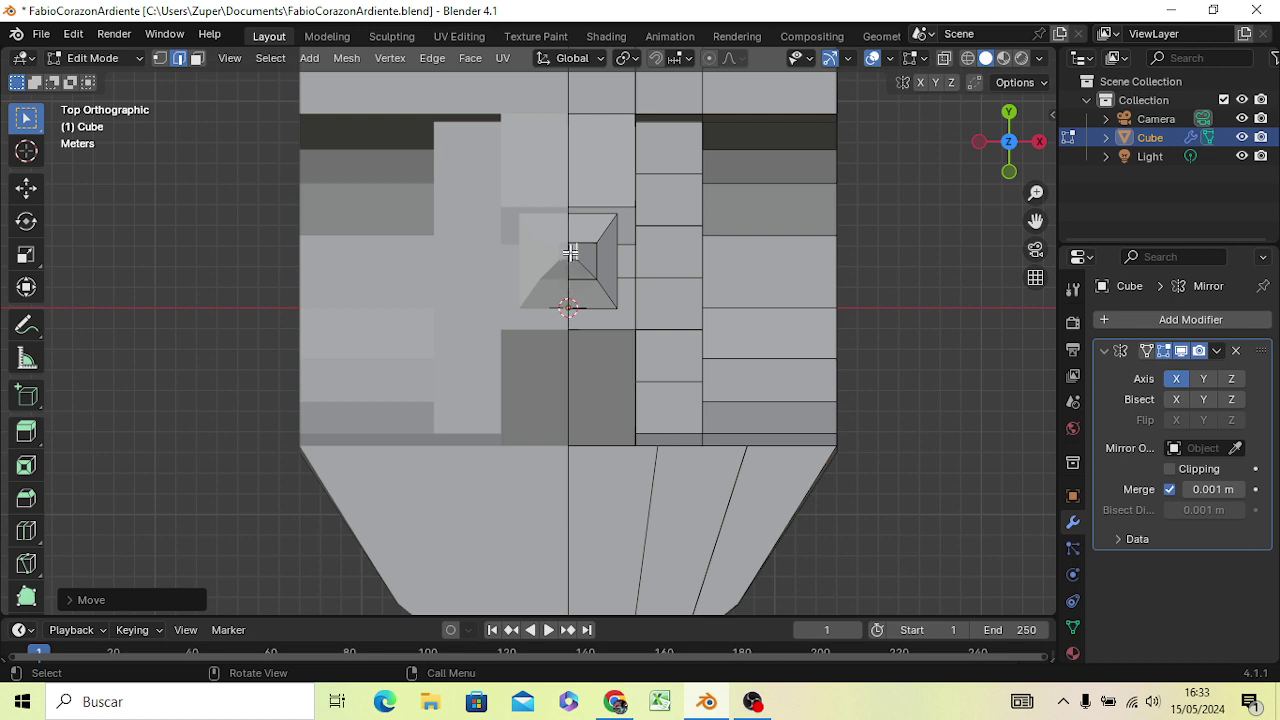
pyautogui.press('3')
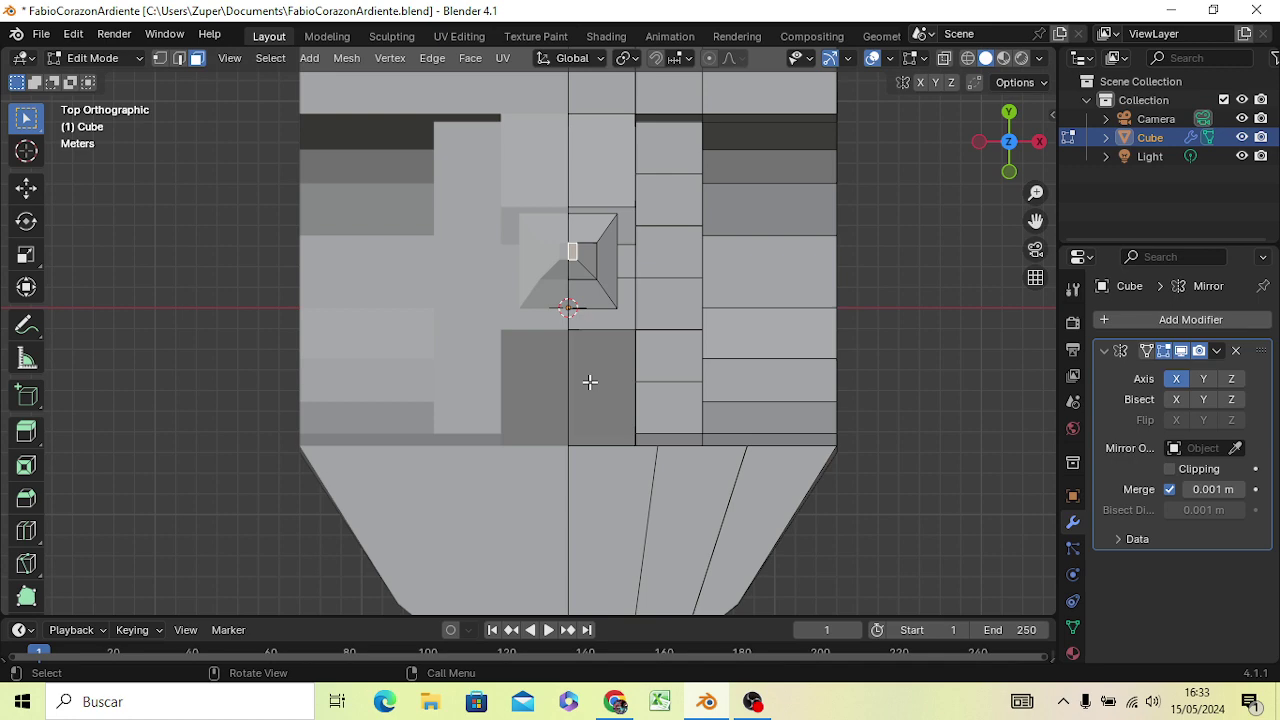
# Extrude the mast's top face about 6.5 m upward in the right side view
pyautogui.press('KP_3')
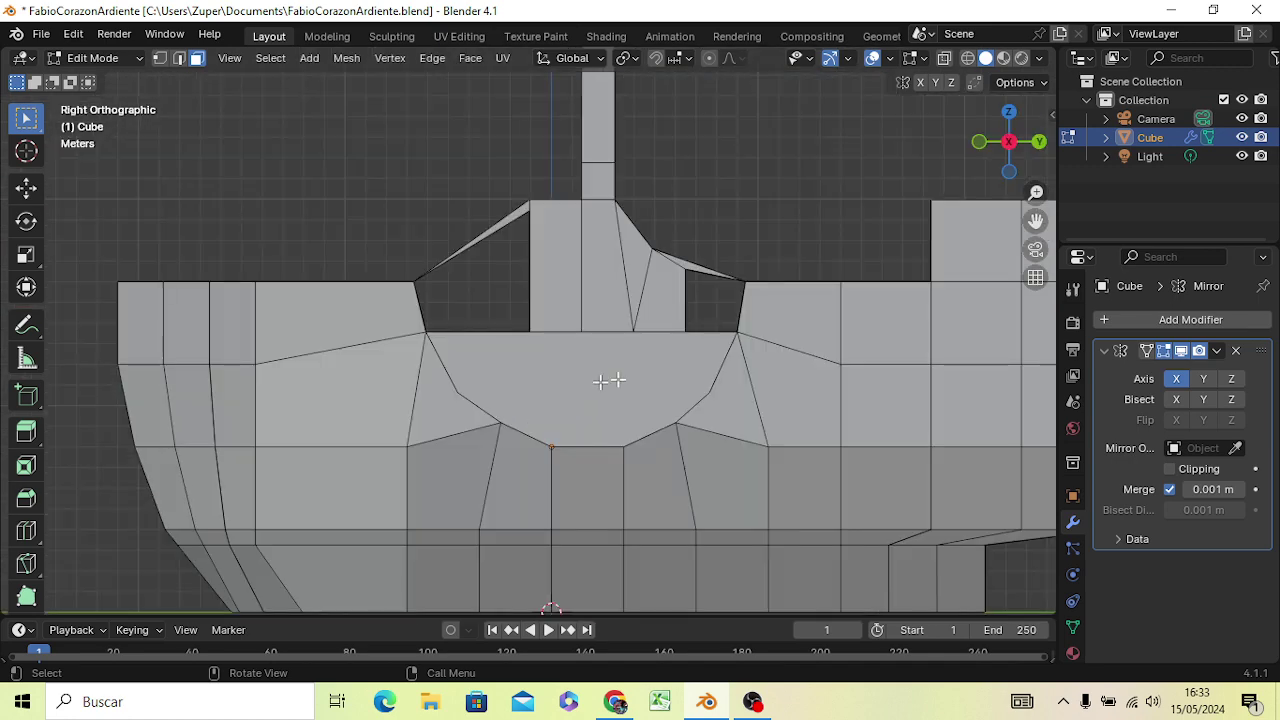
pyautogui.scroll(-5, 645, 380)
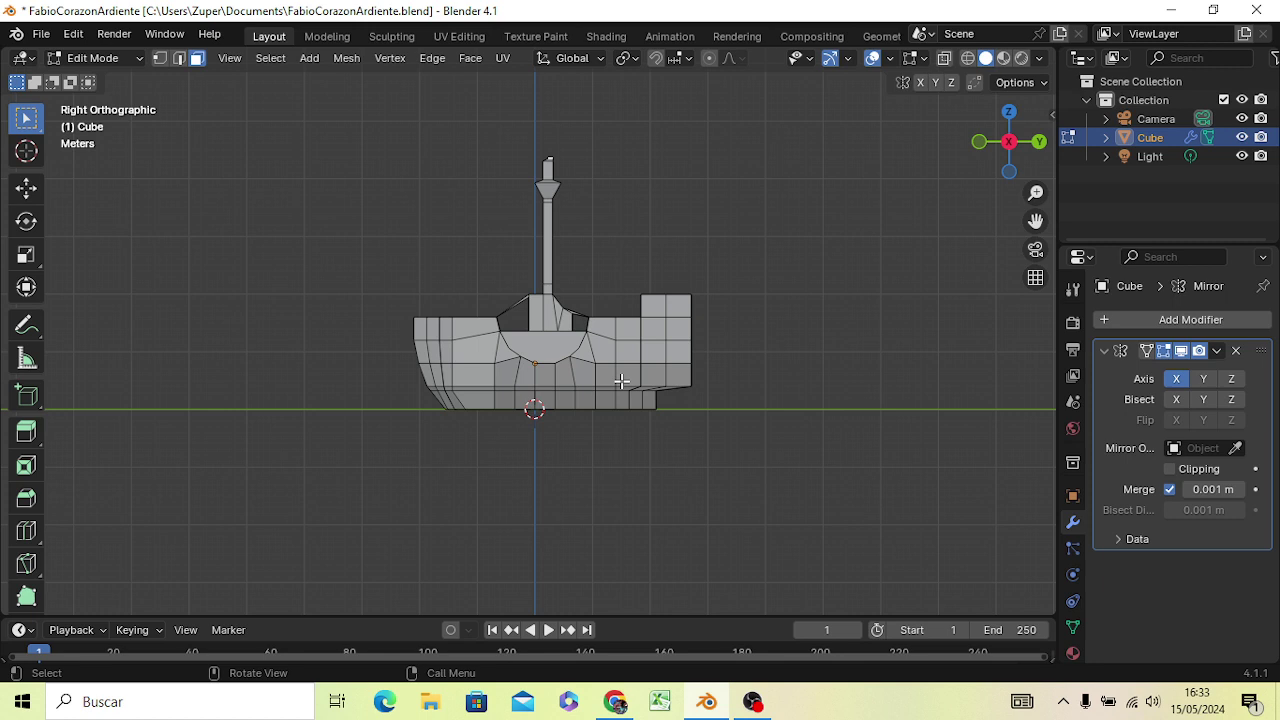
pyautogui.press('e')
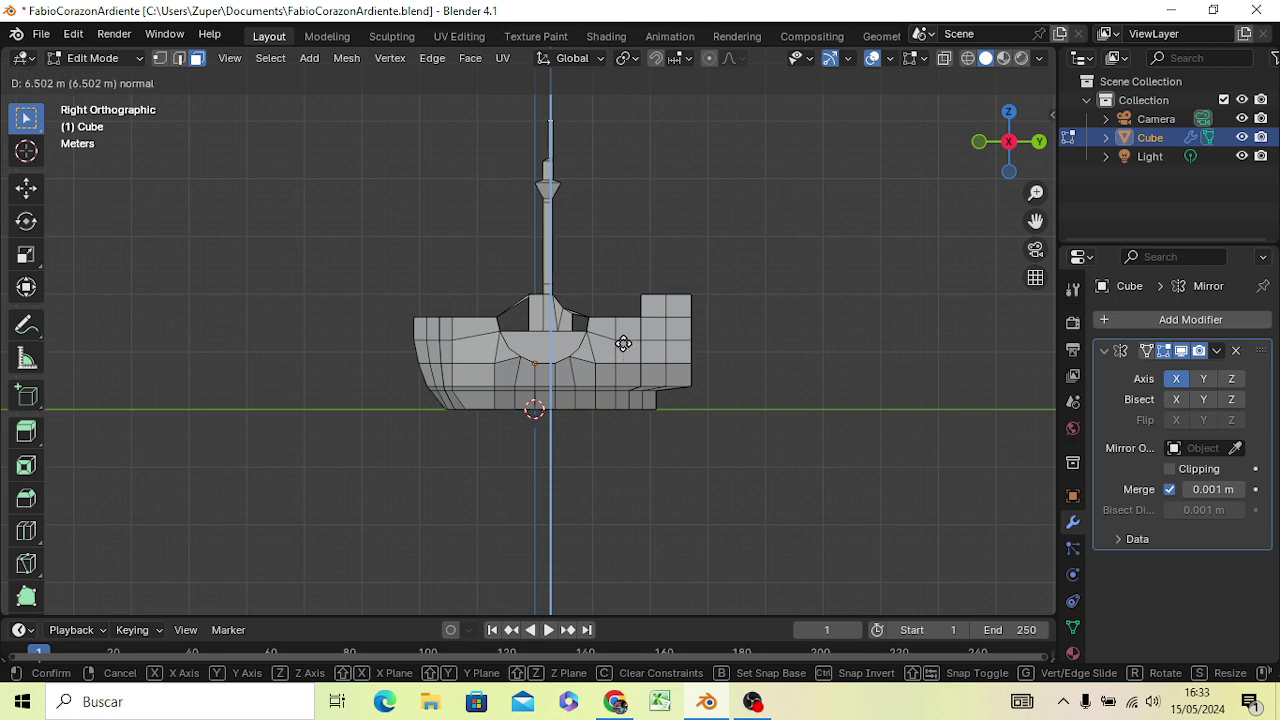
pyautogui.click(623, 343)
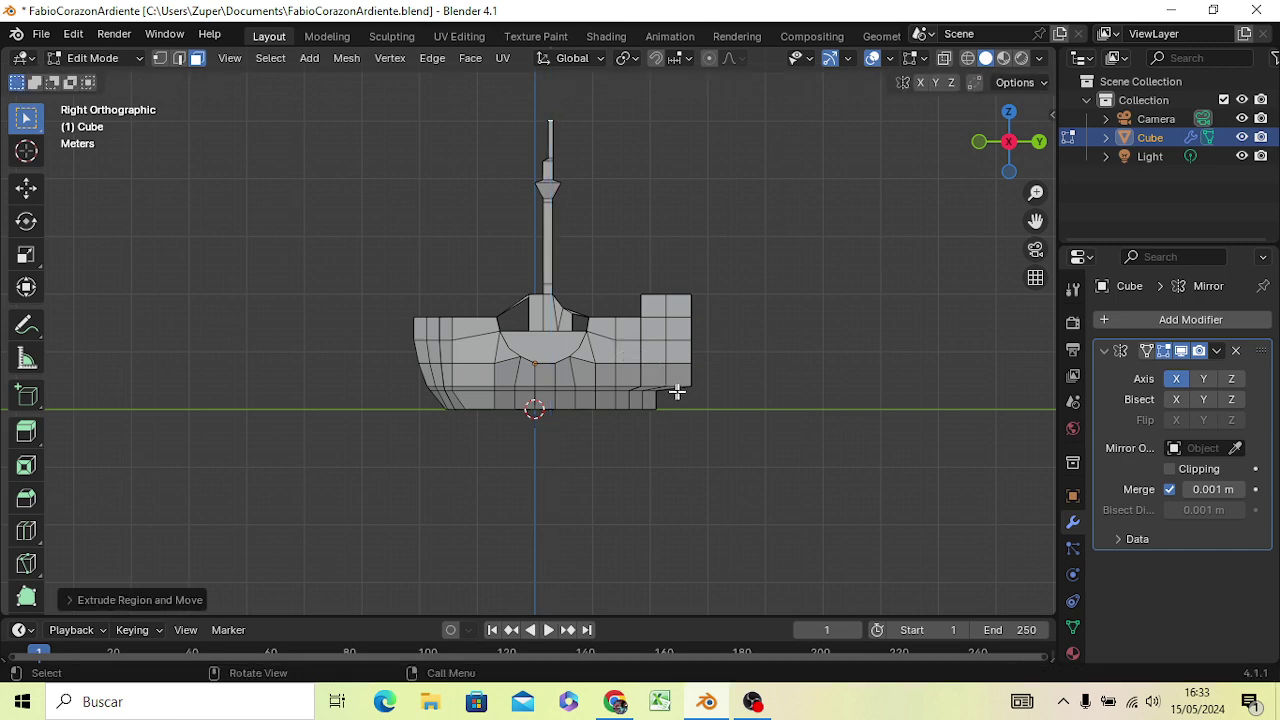
# Orbit, pan and zoom around the boat to inspect the extended mast
pyautogui.moveTo(677, 391)
pyautogui.mouseDown(button='middle')
pyautogui.moveTo(412, 450)
pyautogui.moveTo(503, 551)
pyautogui.moveTo(497, 577)
pyautogui.moveTo(473, 560)
pyautogui.moveTo(471, 523)
pyautogui.moveTo(512, 395)
pyautogui.moveTo(514, 294)
pyautogui.mouseUp(button='middle')
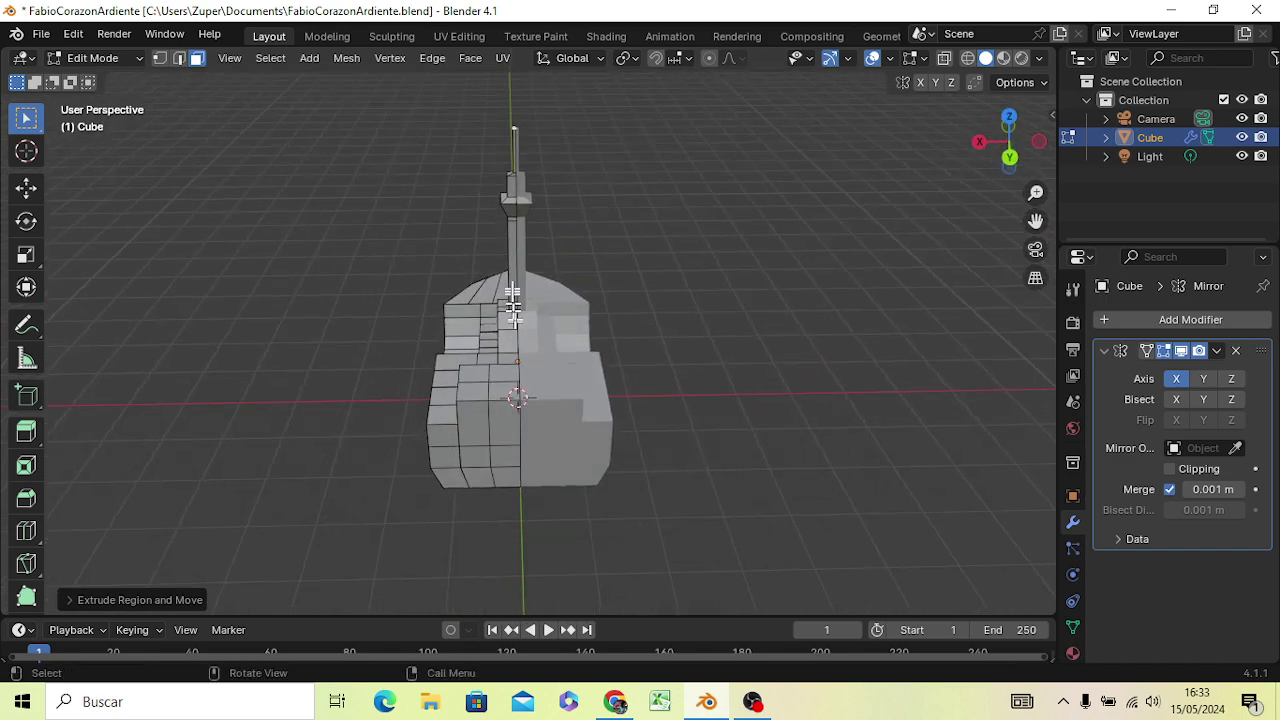
pyautogui.scroll(2, 509, 235)
pyautogui.scroll(-5, 512, 240)
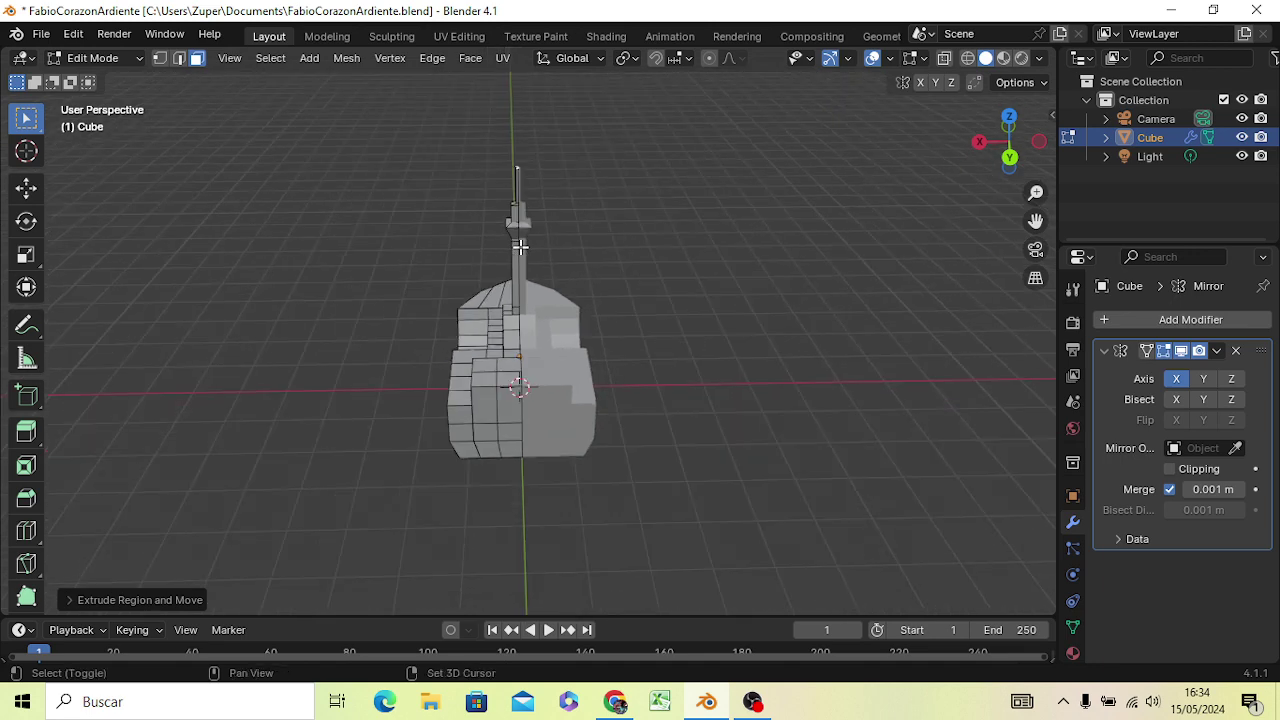
pyautogui.moveTo(515, 243)
pyautogui.keyDown('shift'); pyautogui.mouseDown(button='middle')
pyautogui.moveTo(529, 359)
pyautogui.moveTo(508, 457)
pyautogui.mouseUp(button='middle'); pyautogui.keyUp('shift')
pyautogui.scroll(-2, 508, 457)
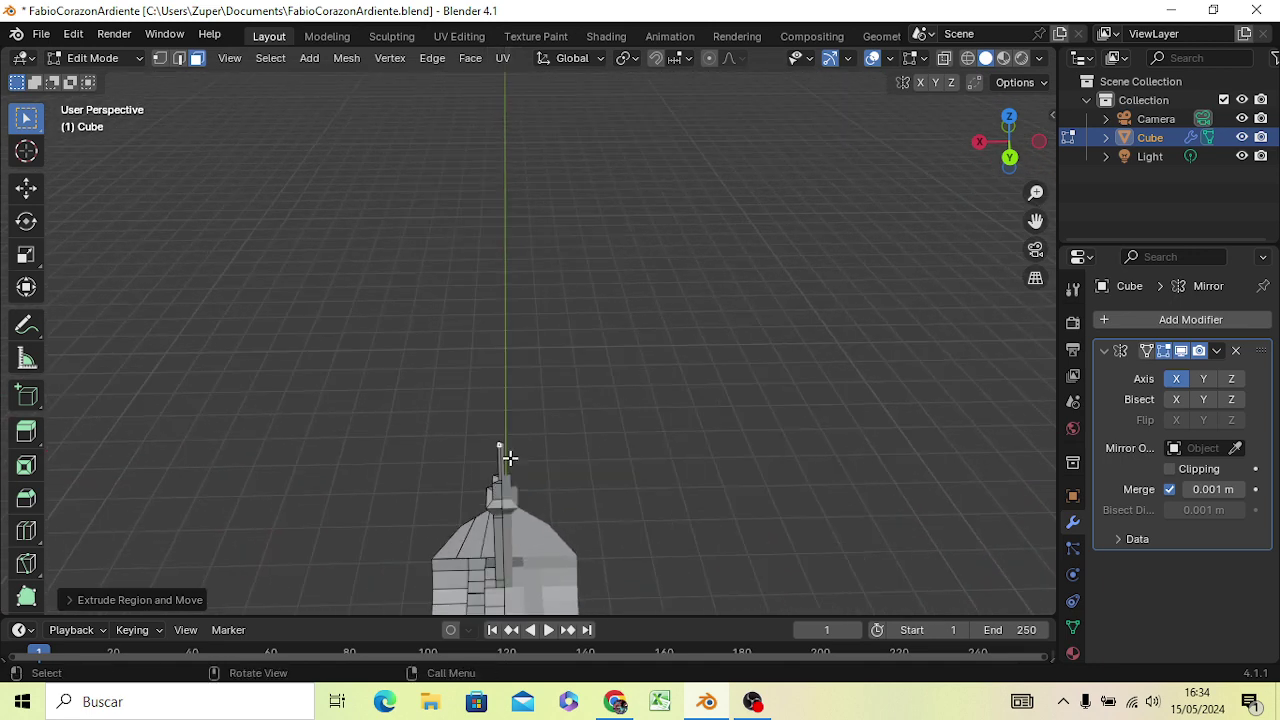
pyautogui.scroll(-3, 508, 448)
pyautogui.scroll(3, 494, 515)
pyautogui.scroll(-2, 494, 510)
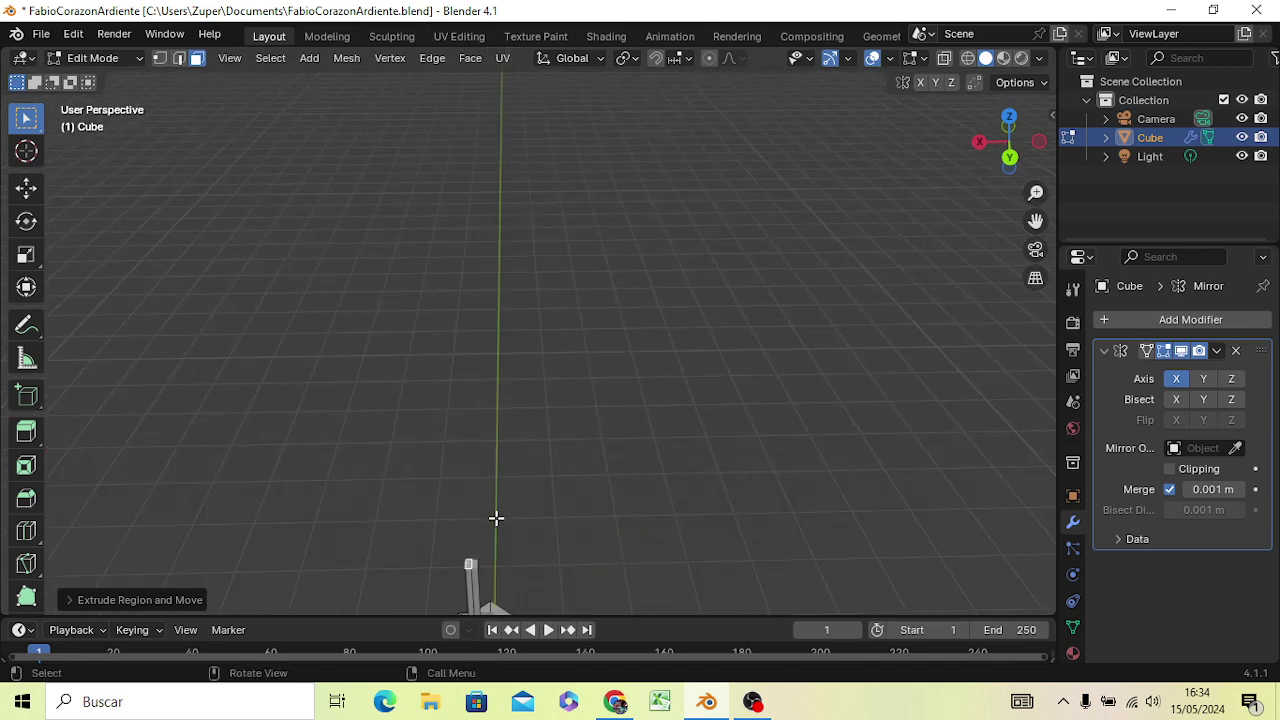
pyautogui.moveTo(494, 497); pyautogui.dragTo(493, 413, button='middle')
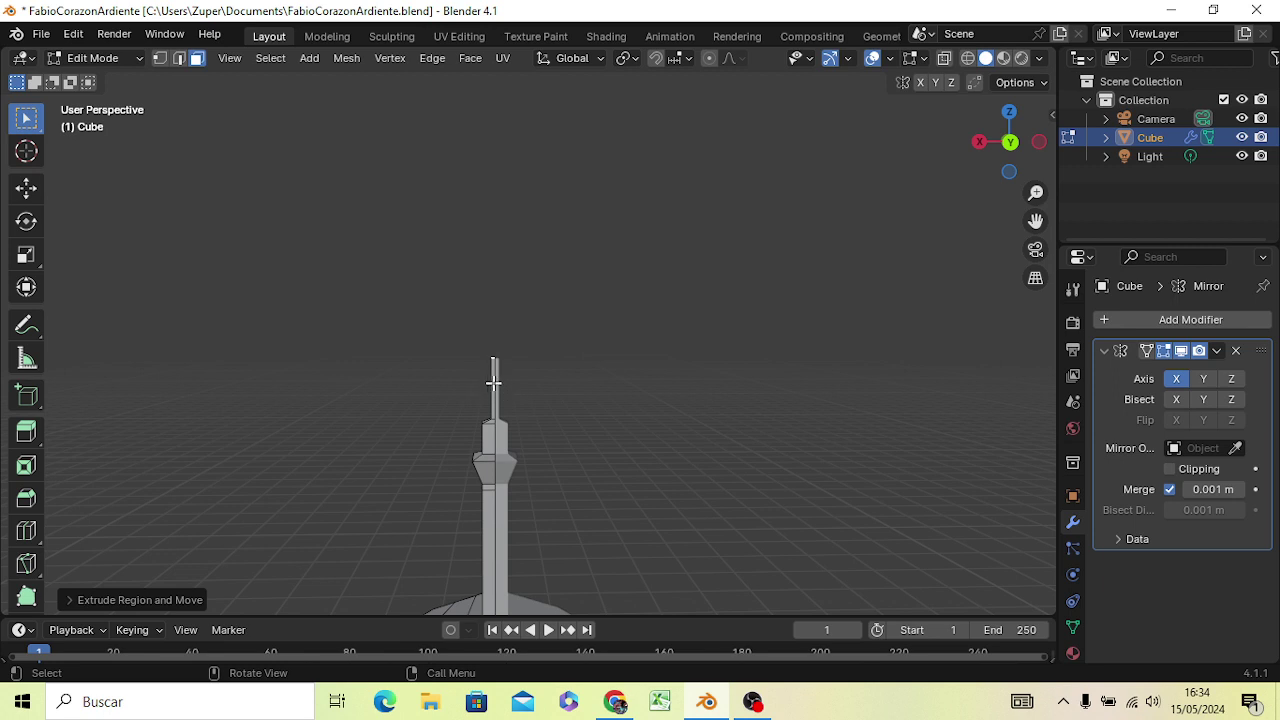
# Undo the last two mast changes and bring the mast's wider base into view
pyautogui.hotkey('ctrl', 'z')
pyautogui.hotkey('ctrl', 'z')
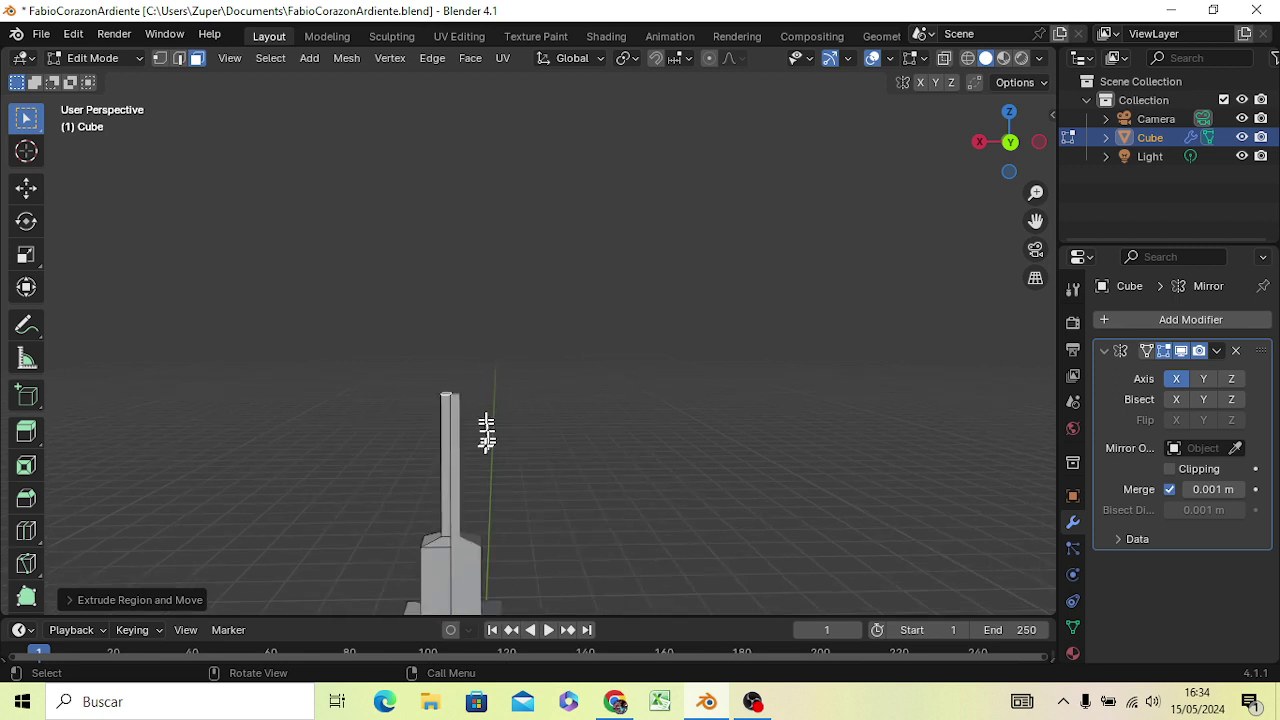
pyautogui.hotkey('ctrl', 'z')
pyautogui.moveTo(460, 487)
pyautogui.keyDown('shift'); pyautogui.mouseDown(button='middle')
pyautogui.moveTo(500, 457)
pyautogui.moveTo(511, 423)
pyautogui.mouseUp(button='middle'); pyautogui.keyUp('shift')
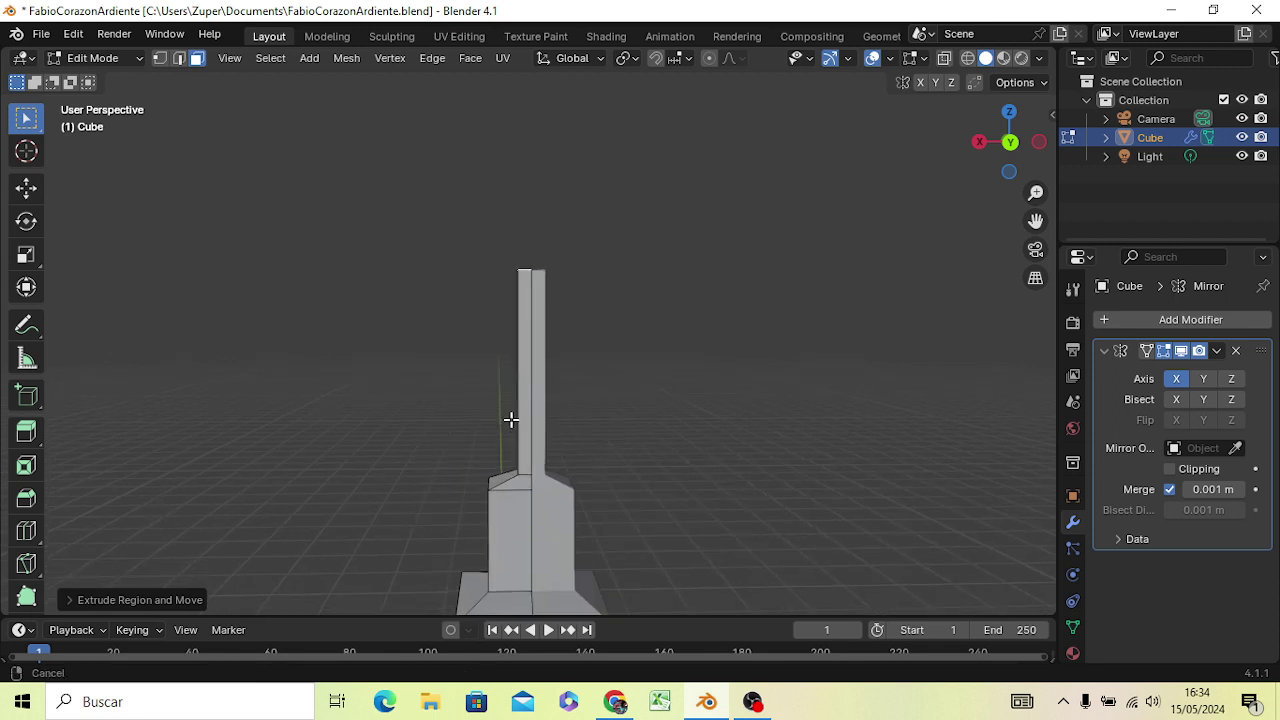
pyautogui.click(603, 320)
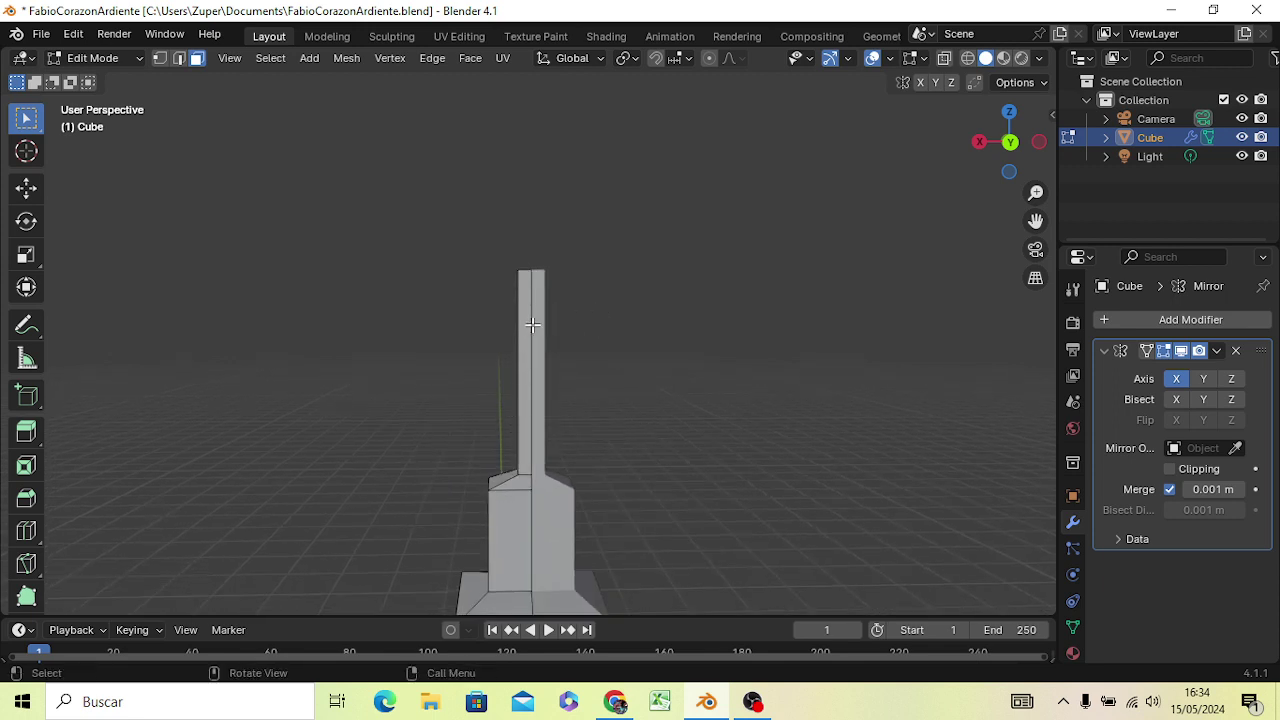
# Add two edge loops to the mast, one horizontal near its top and one vertical
pyautogui.hotkey('ctrl', 'r')
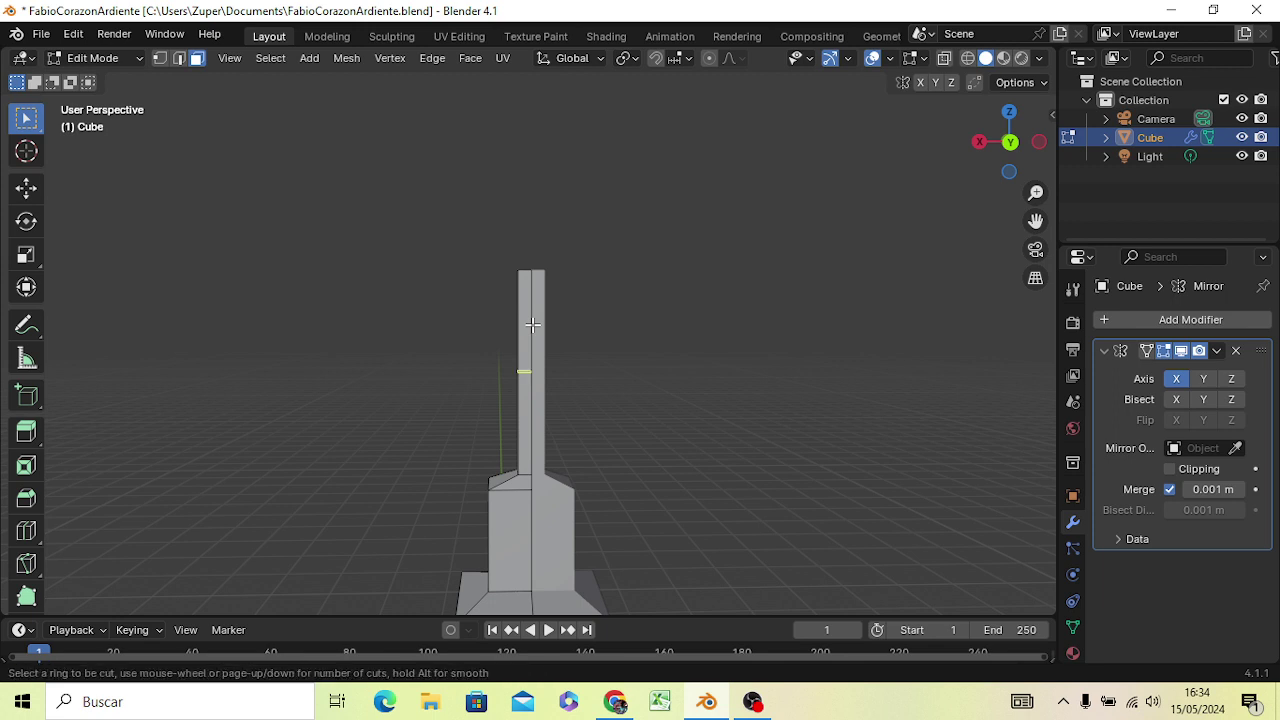
pyautogui.click(532, 324)
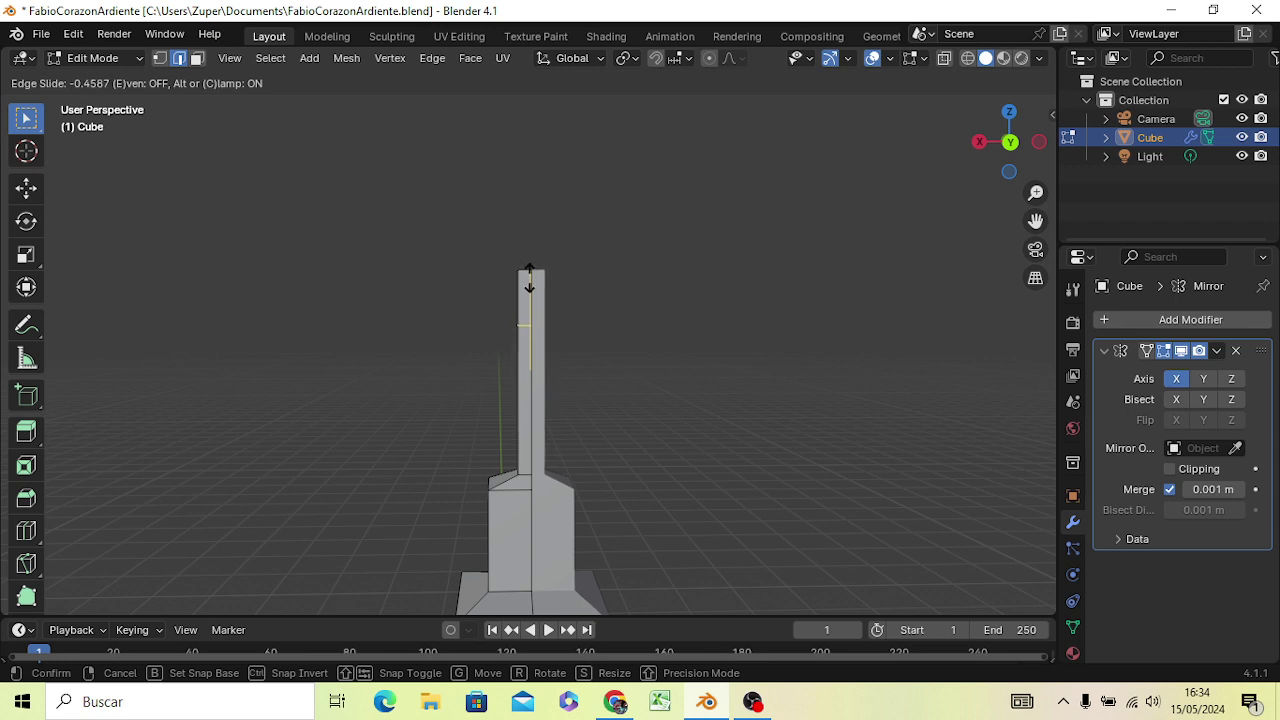
pyautogui.click(529, 284)
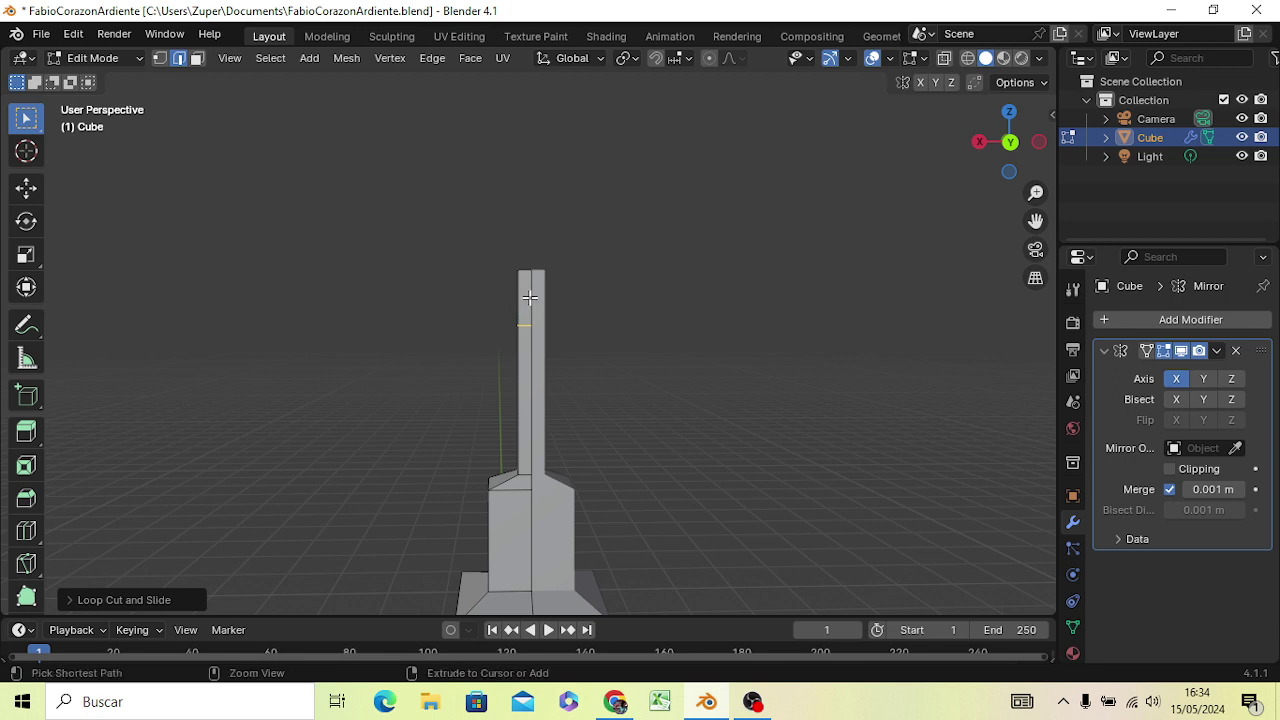
pyautogui.hotkey('ctrl', 'r')
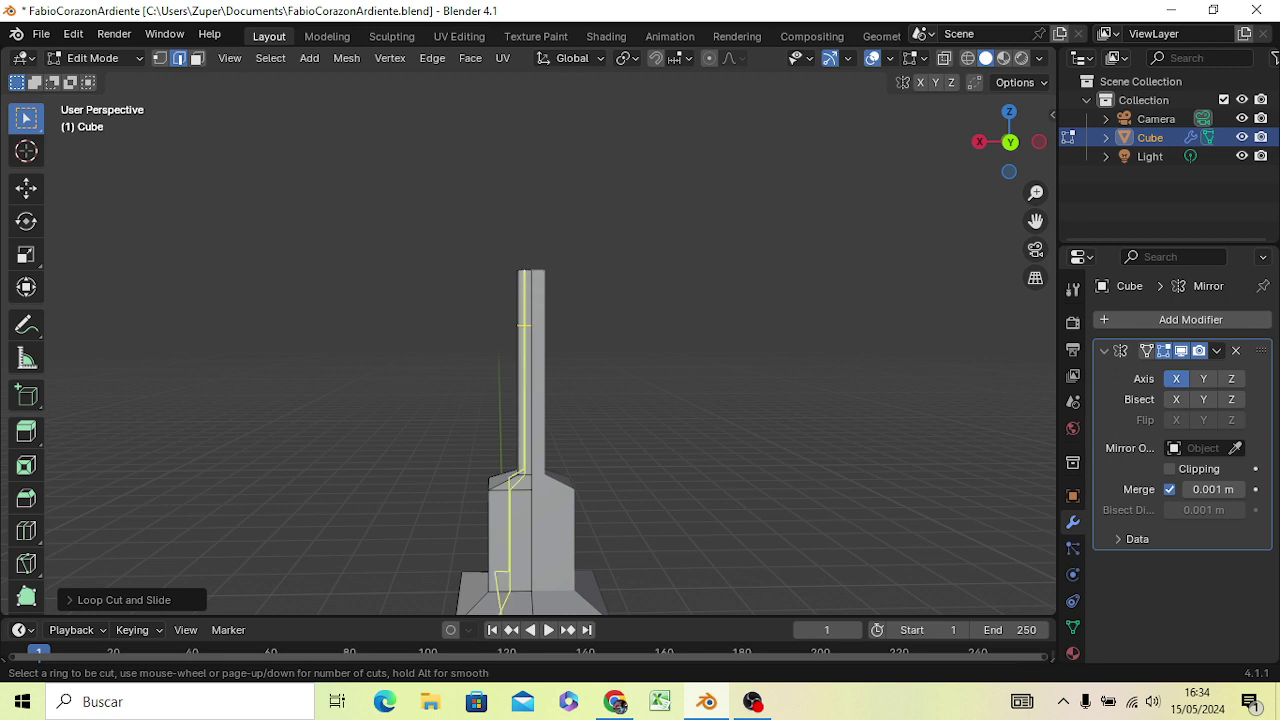
pyautogui.click(521, 324)
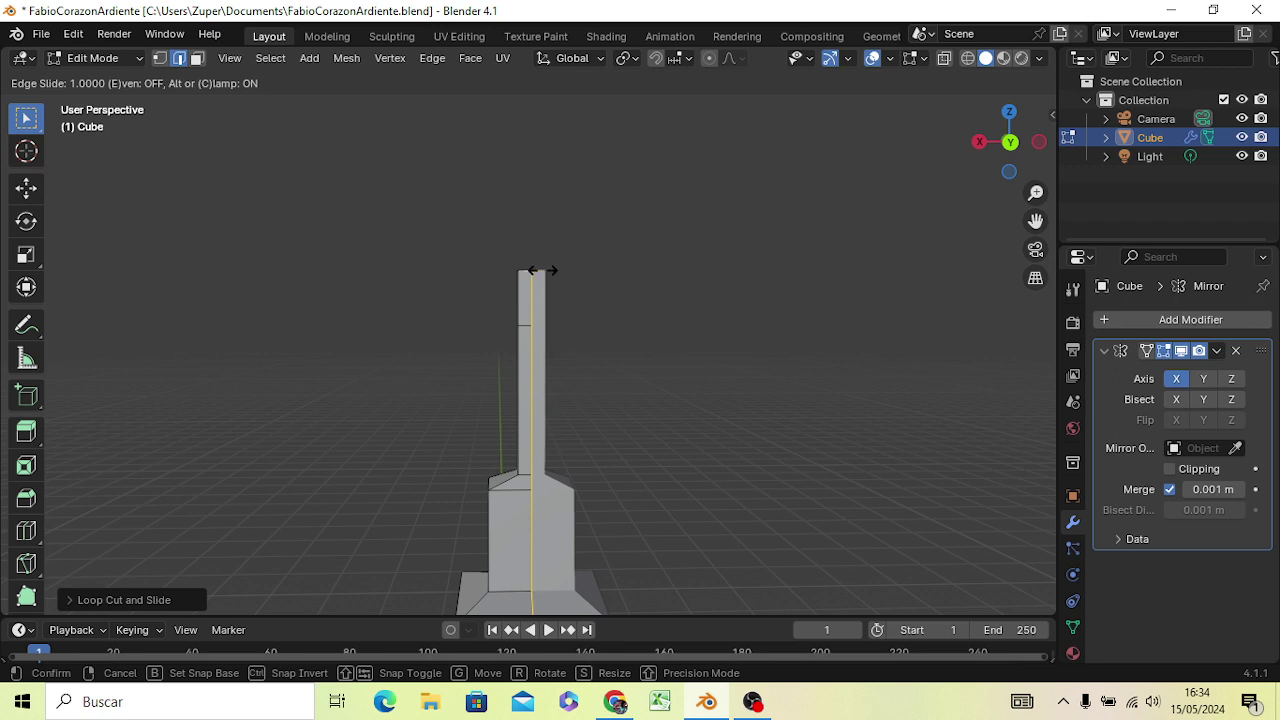
pyautogui.click(548, 270)
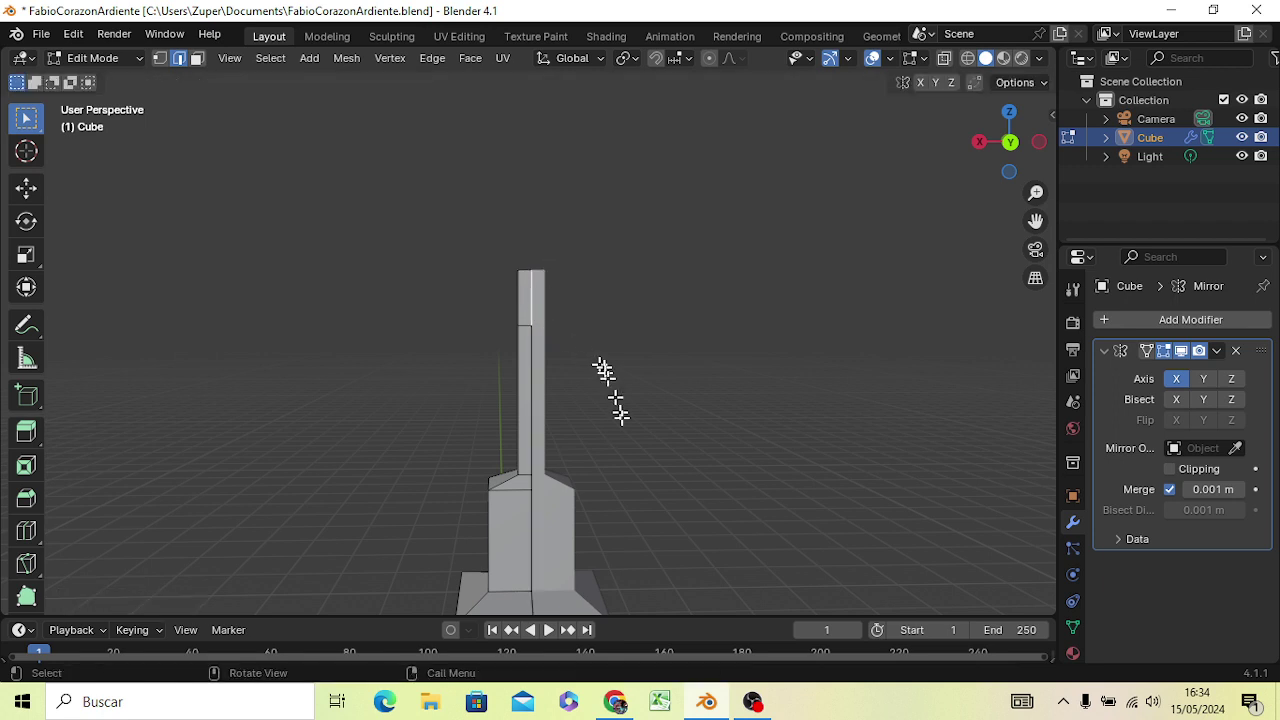
# Orbit and centre the mast, then view it straight from the right side
pyautogui.moveTo(615, 400)
pyautogui.mouseDown(button='middle')
pyautogui.moveTo(648, 437)
pyautogui.moveTo(680, 428)
pyautogui.moveTo(676, 415)
pyautogui.moveTo(766, 425)
pyautogui.moveTo(543, 433)
pyautogui.moveTo(594, 440)
pyautogui.moveTo(569, 429)
pyautogui.mouseUp(button='middle')
pyautogui.scroll(1, 543, 433)
pyautogui.scroll(2, 543, 433)
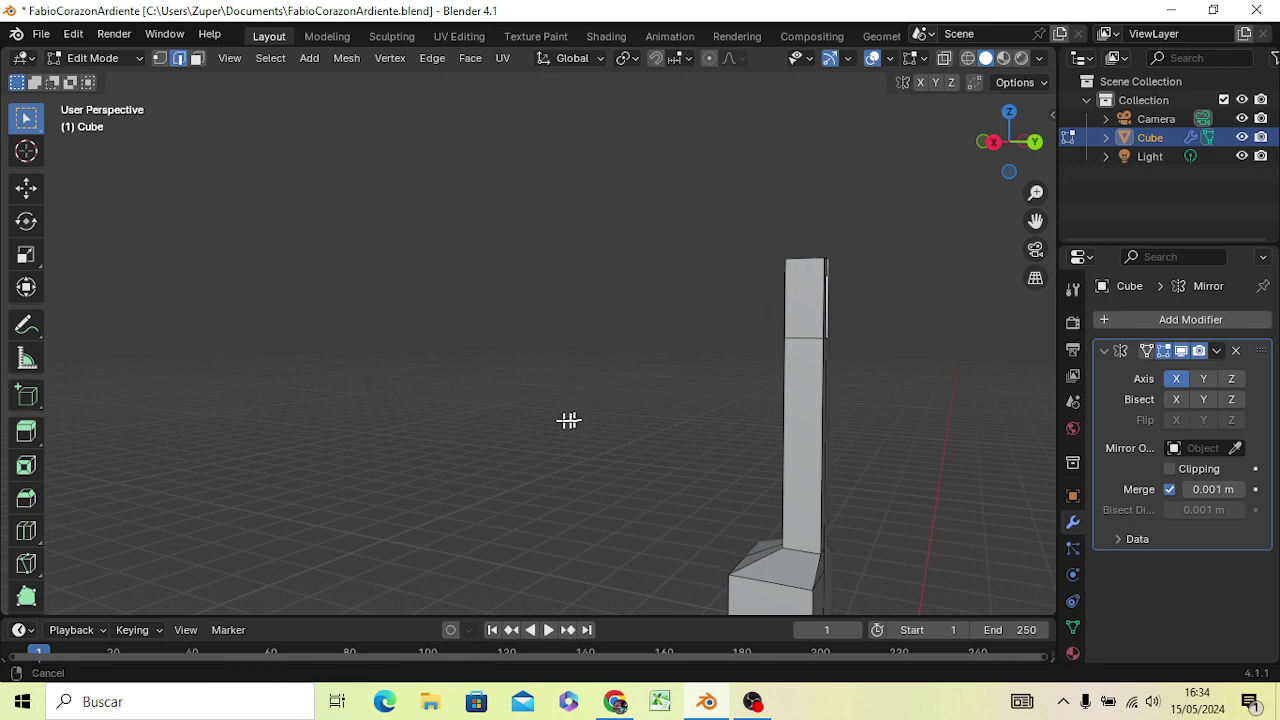
pyautogui.moveTo(581, 415)
pyautogui.keyDown('shift'); pyautogui.mouseDown(button='middle')
pyautogui.moveTo(374, 394)
pyautogui.moveTo(404, 395)
pyautogui.mouseUp(button='middle'); pyautogui.keyUp('shift')
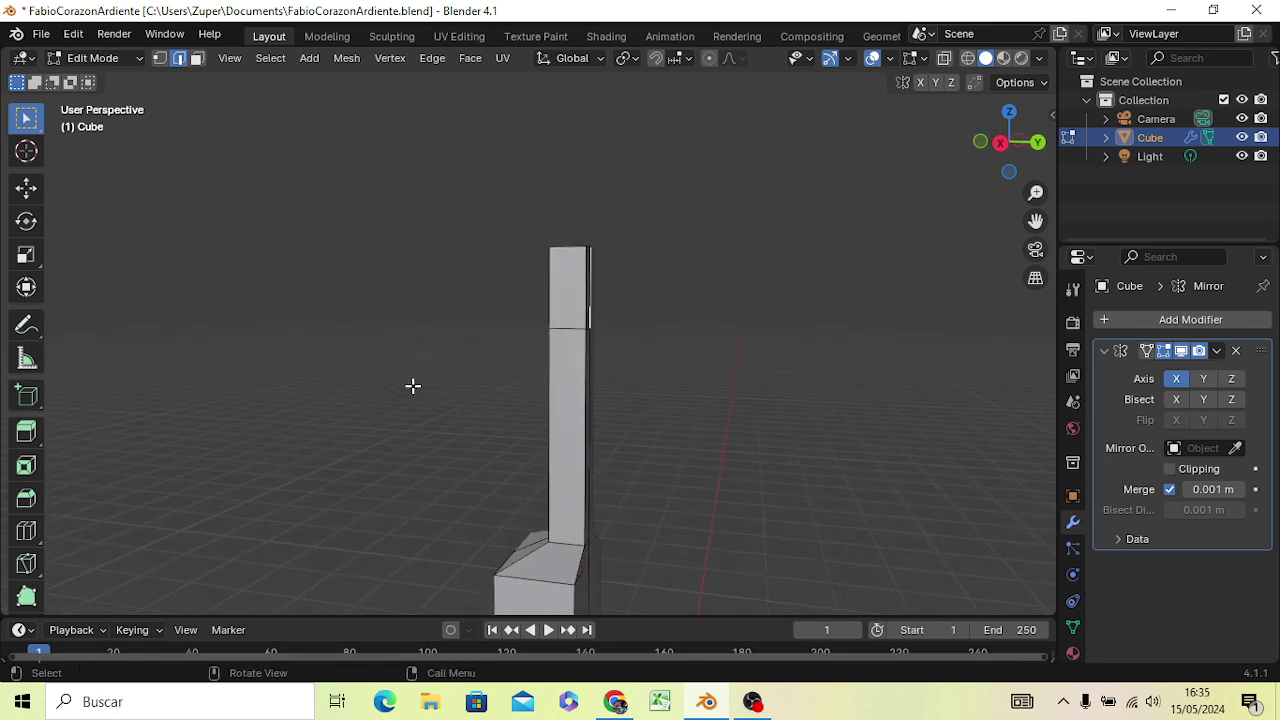
pyautogui.press('KP_3')
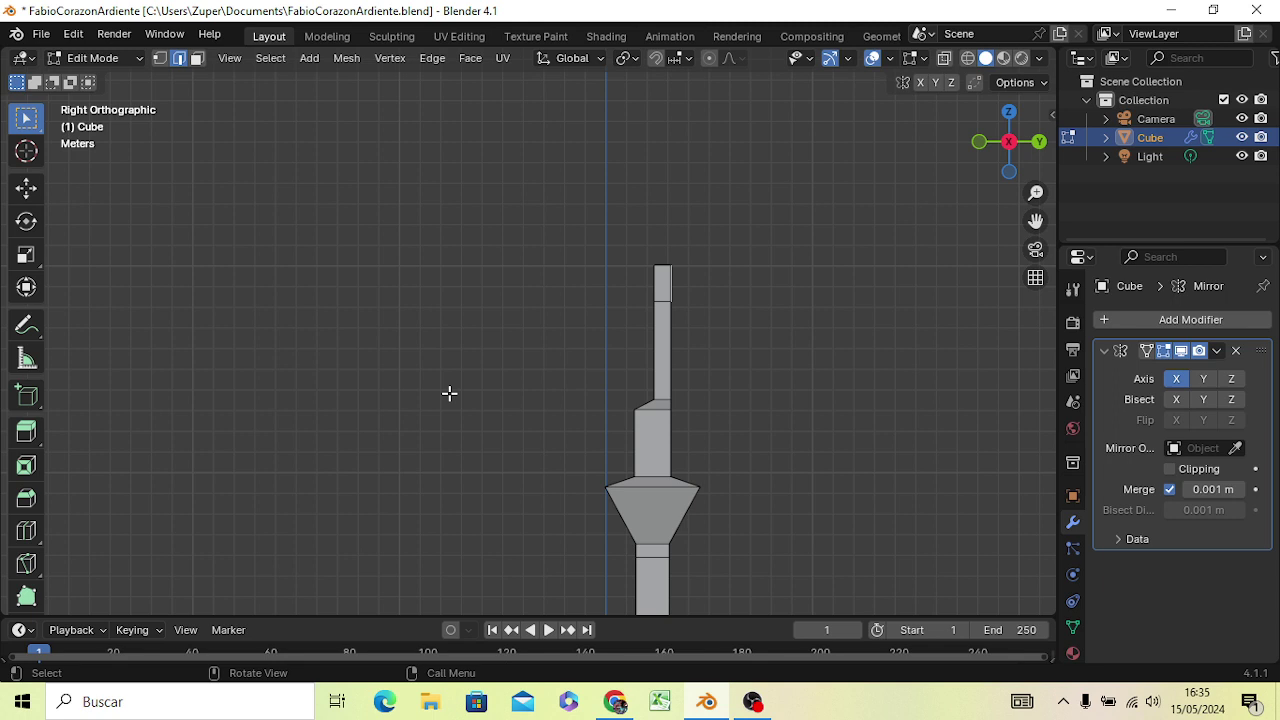
# Extrude the mast top sideways into two flag segments, narrowing the end vertically along Z
pyautogui.press('g')
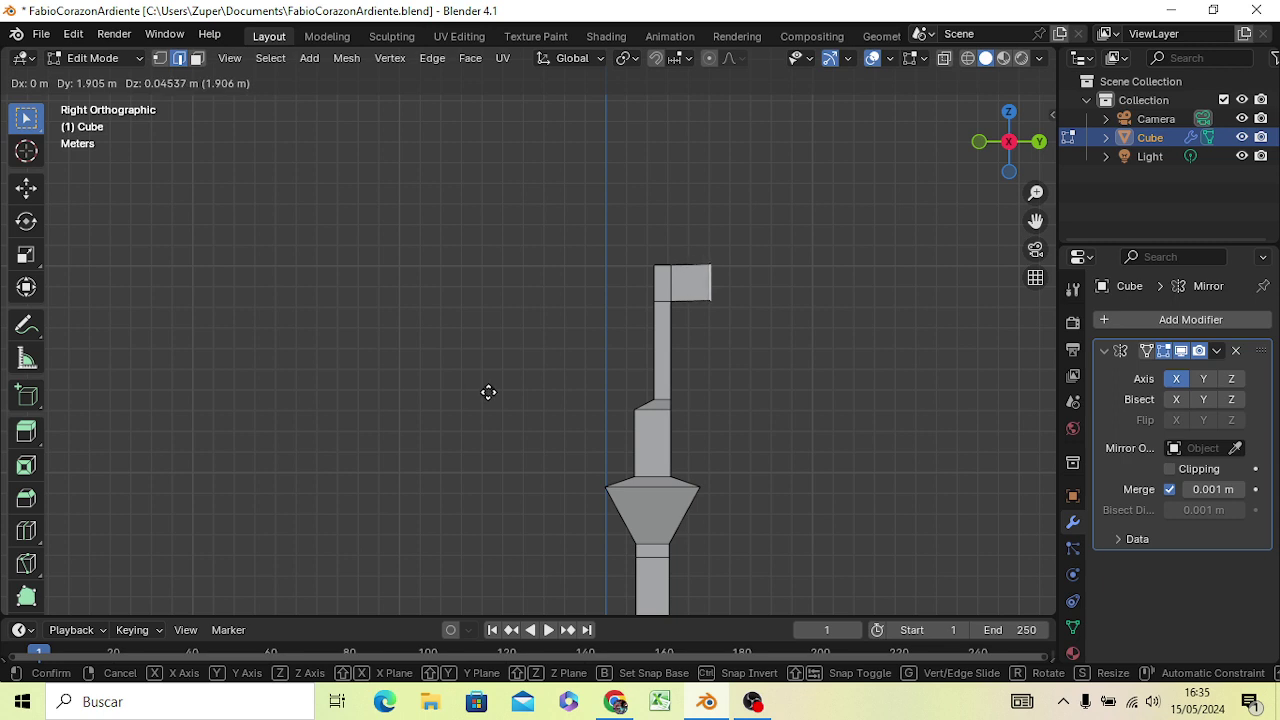
pyautogui.click(490, 399)
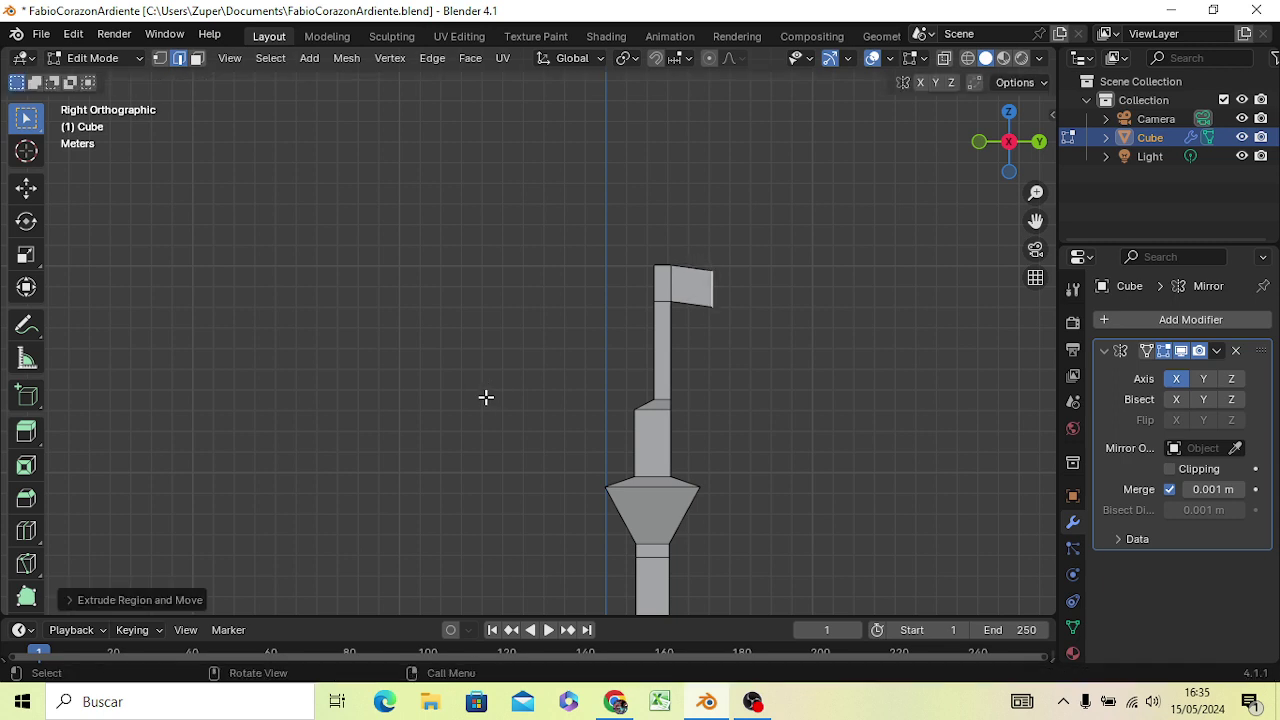
pyautogui.press('e')
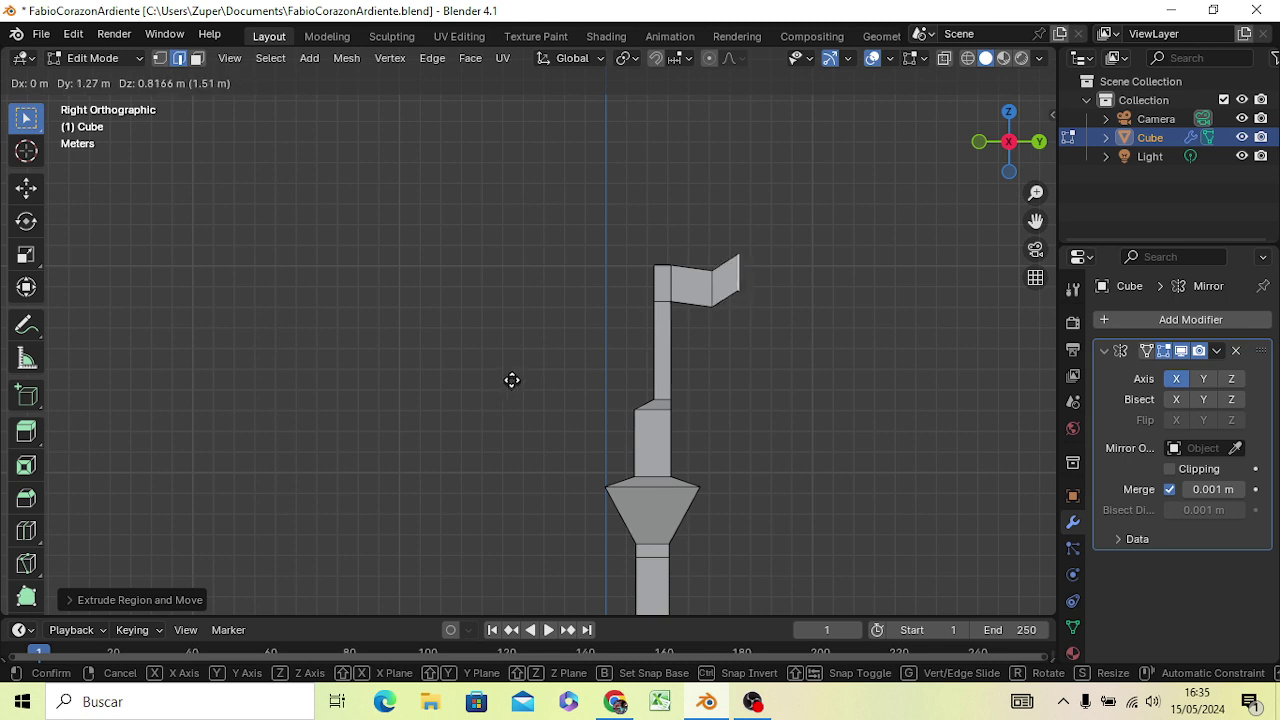
pyautogui.click(512, 380)
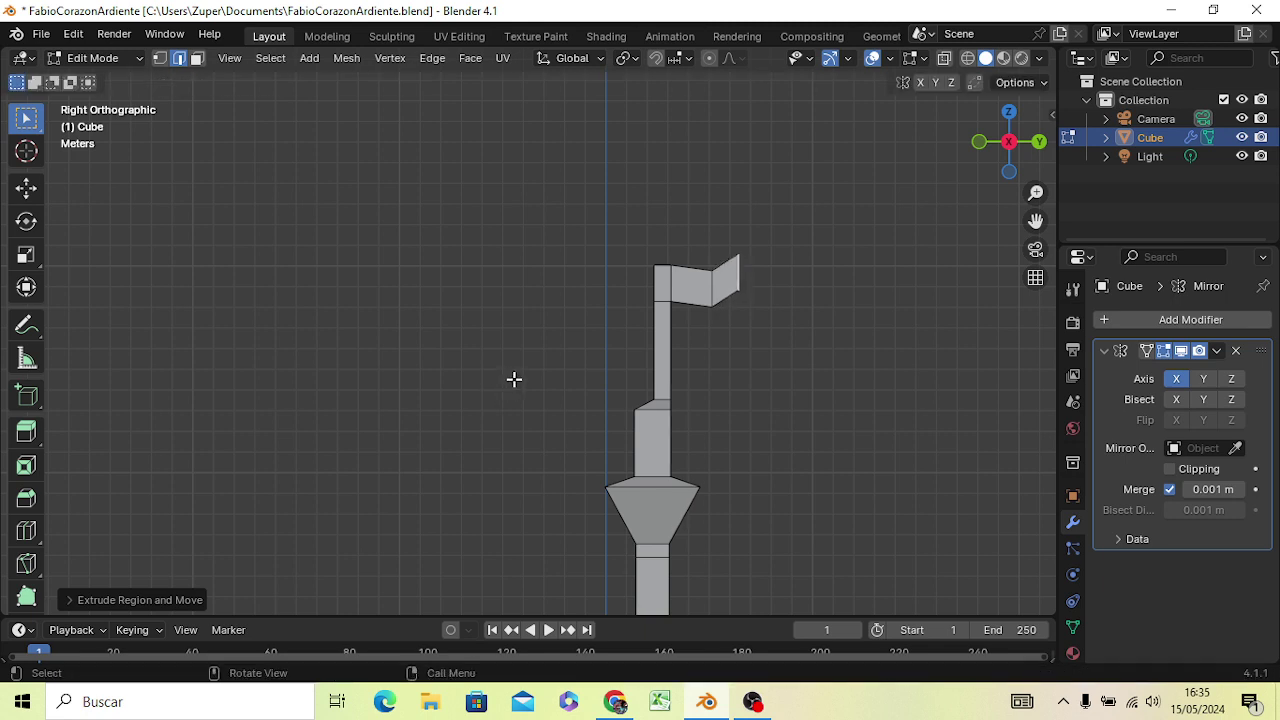
pyautogui.press('s')
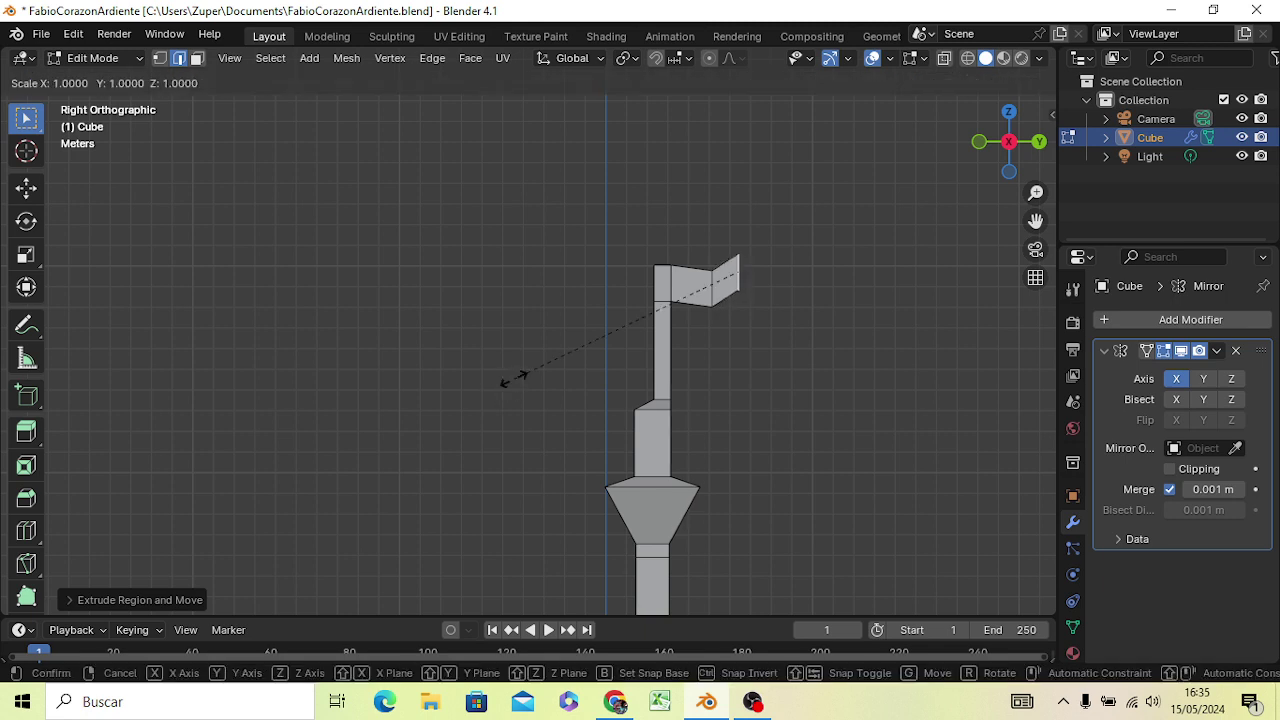
pyautogui.press('z')
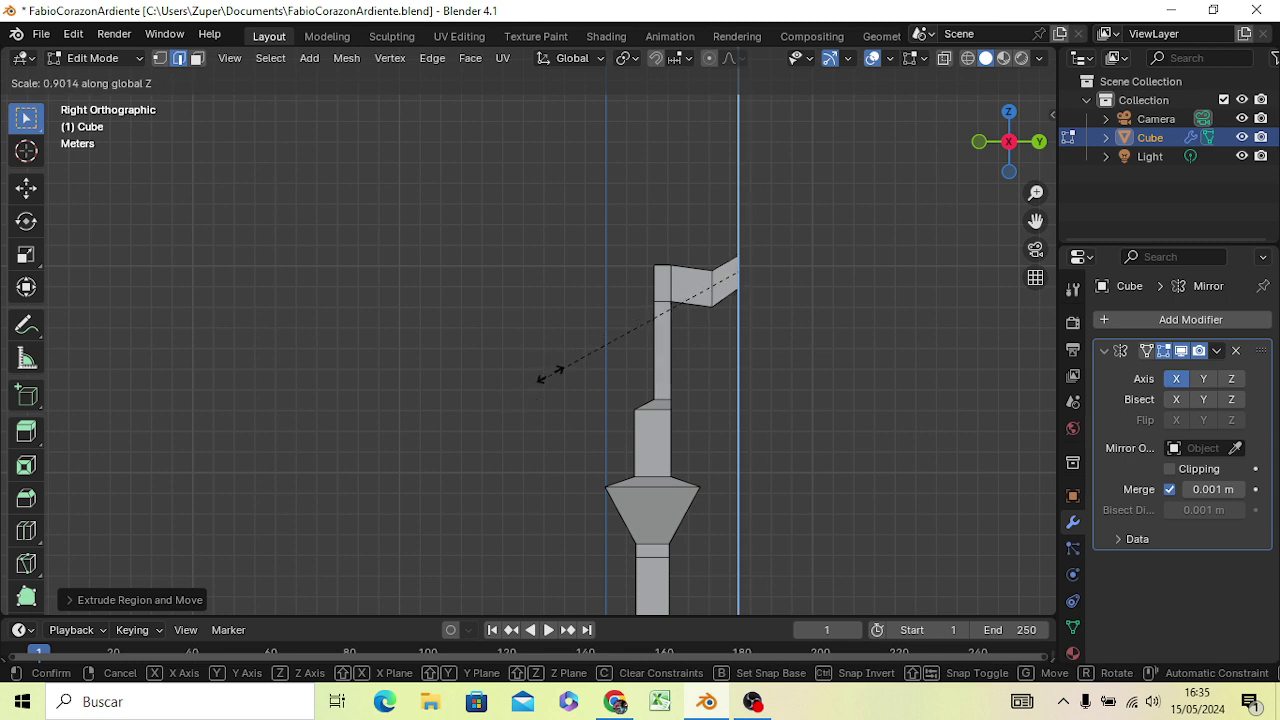
pyautogui.click(621, 327)
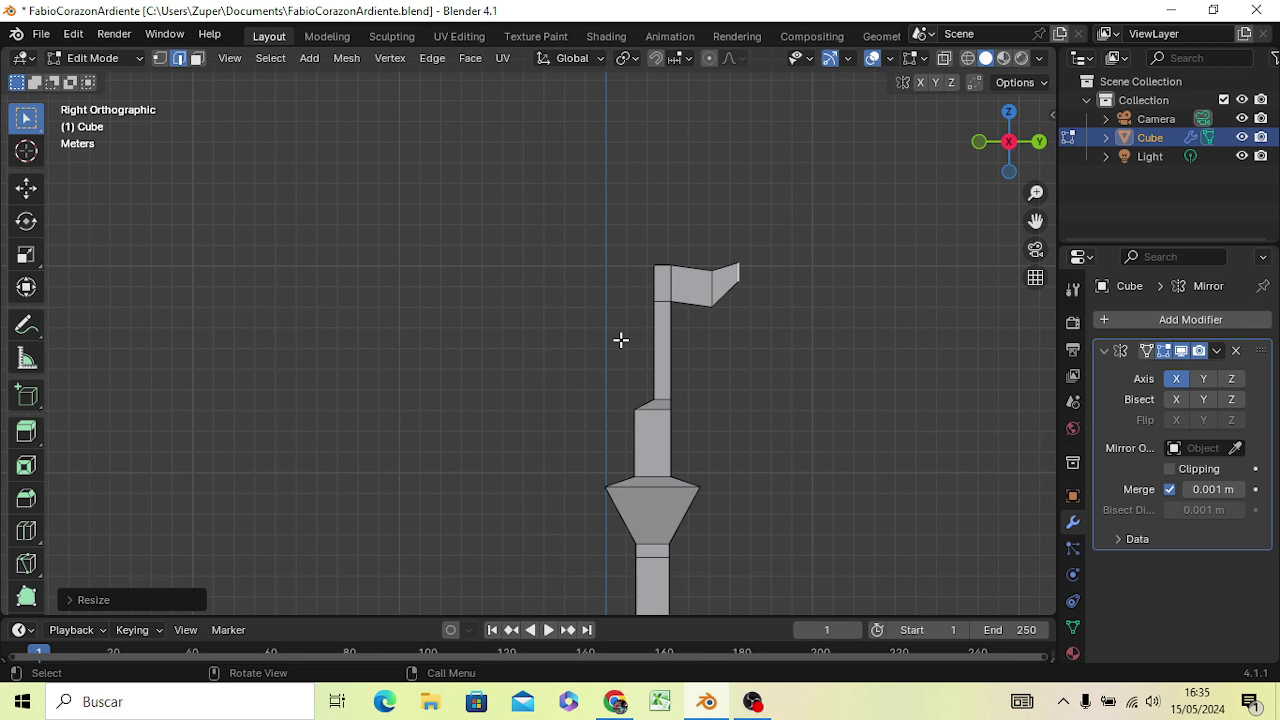
# Add two more flag segments bending upward, shrinking the tip between them
pyautogui.press('g')
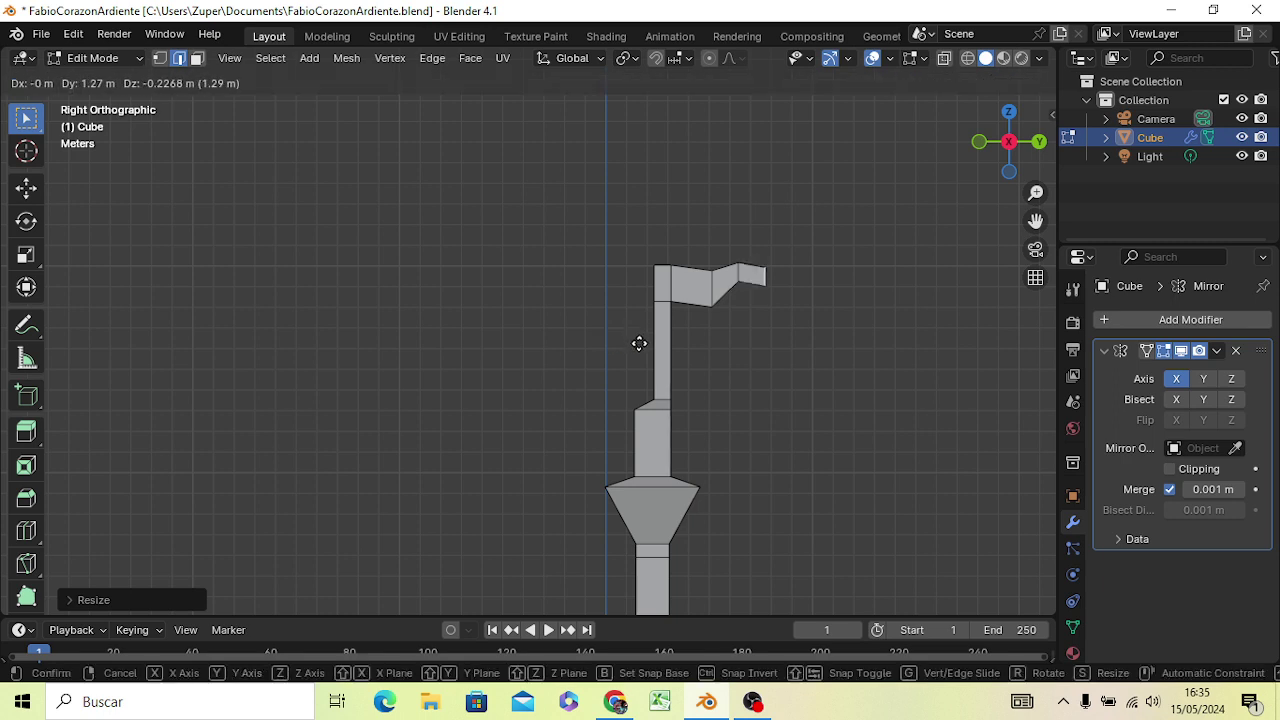
pyautogui.click(637, 347)
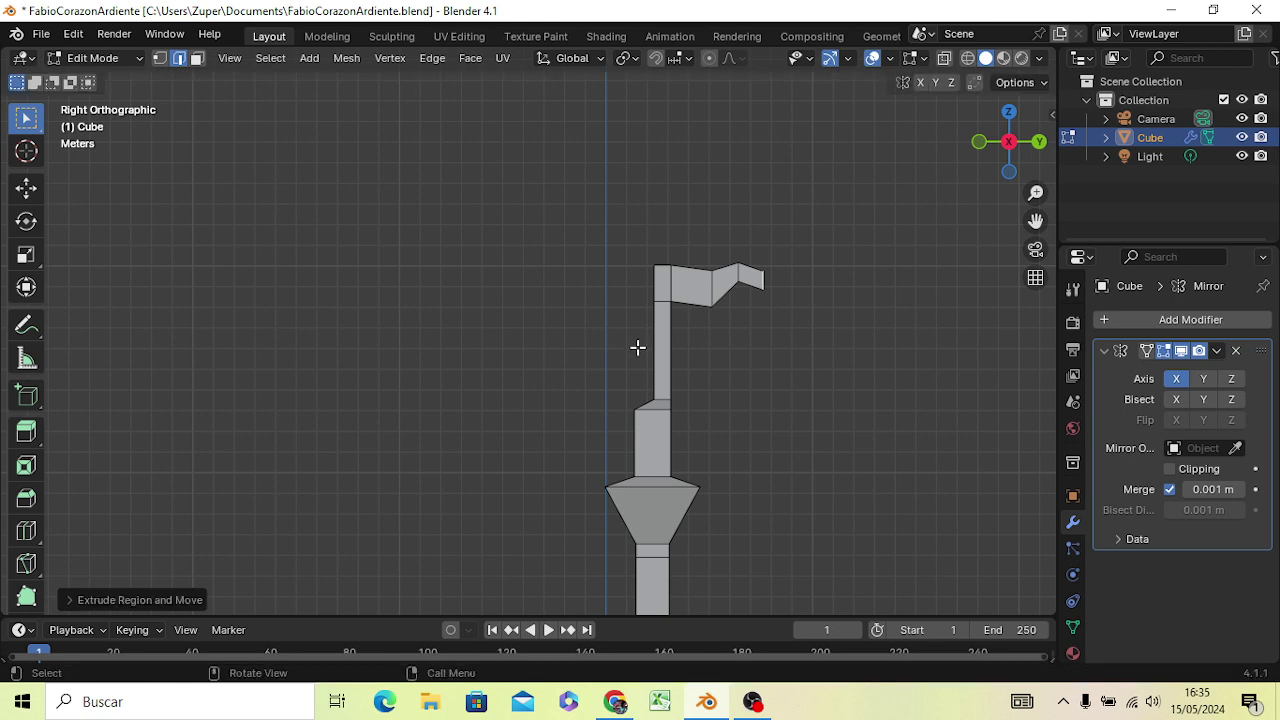
pyautogui.press('s')
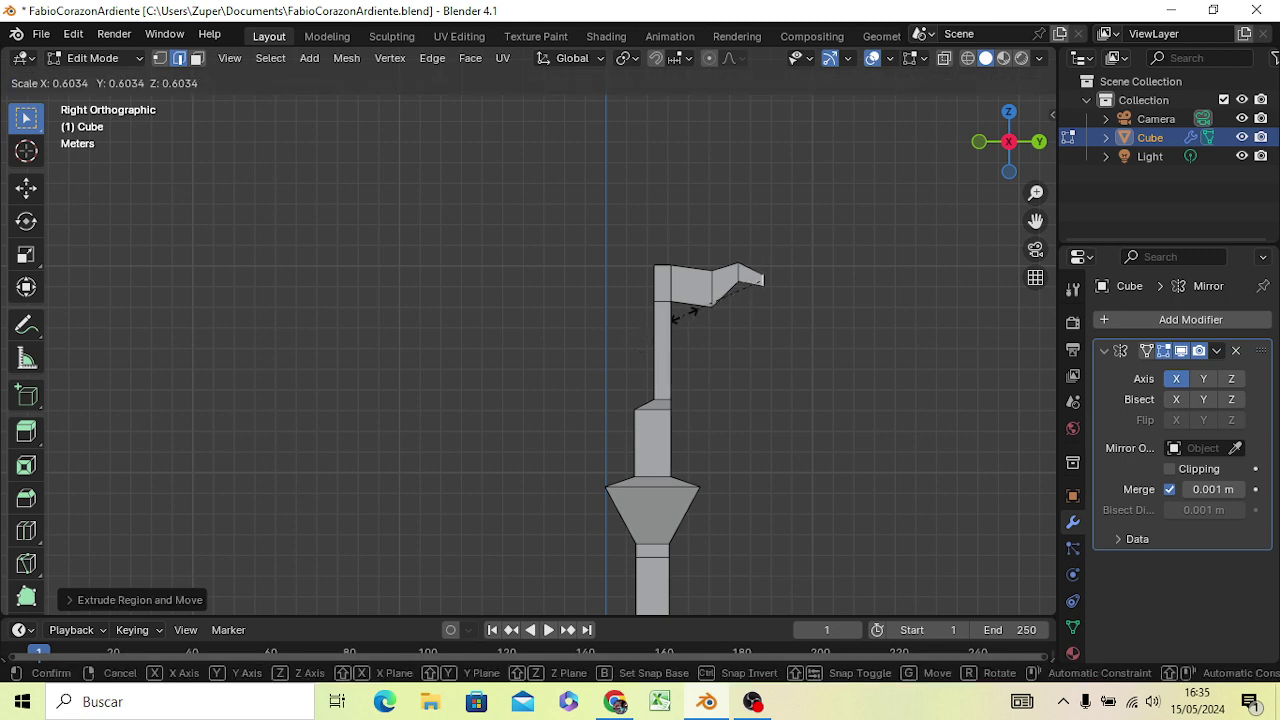
pyautogui.click(705, 310)
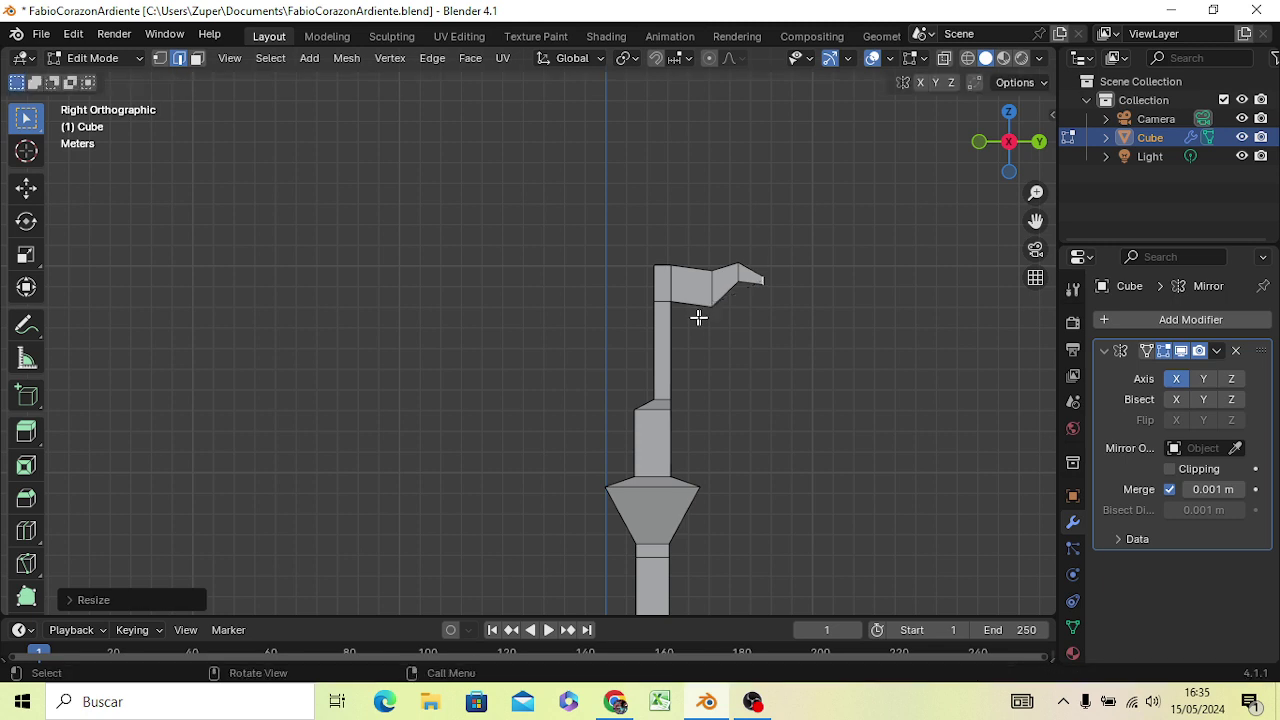
pyautogui.press('g')
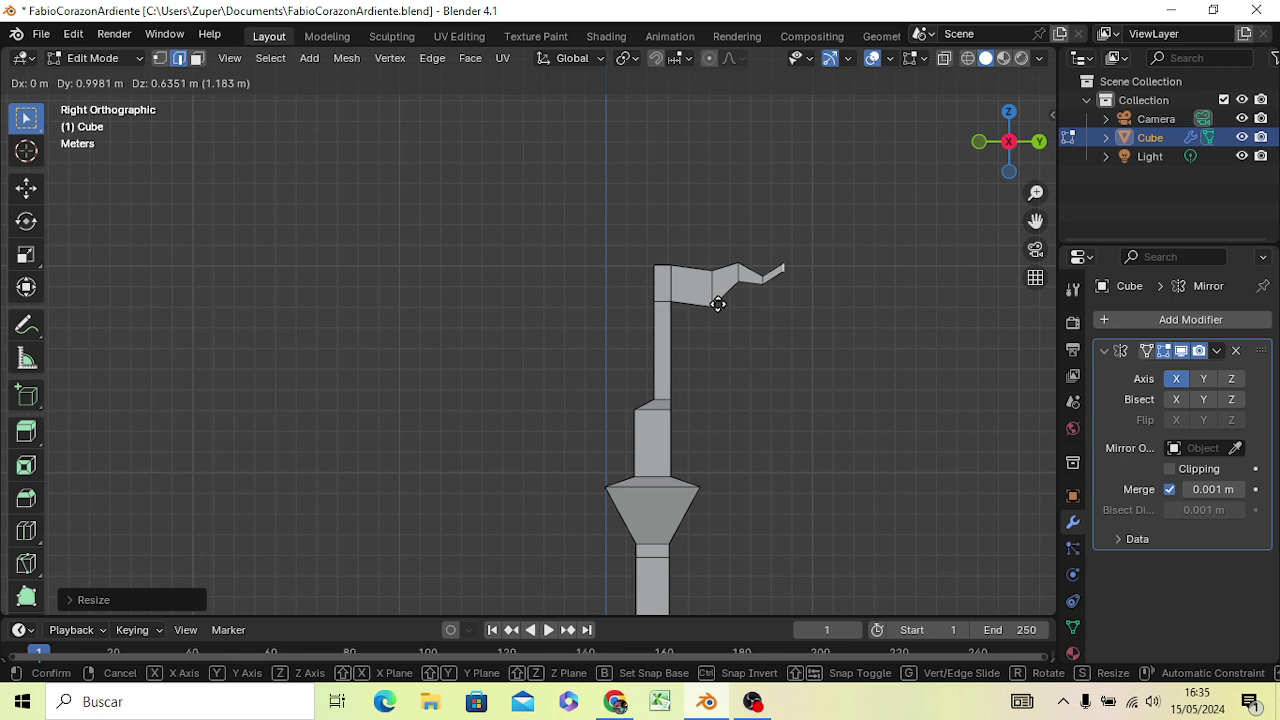
pyautogui.click(718, 304)
# Taper the outermost flag tip to a thin point and return to perspective view
pyautogui.scroll(1, 777, 289)
pyautogui.scroll(1, 778, 289)
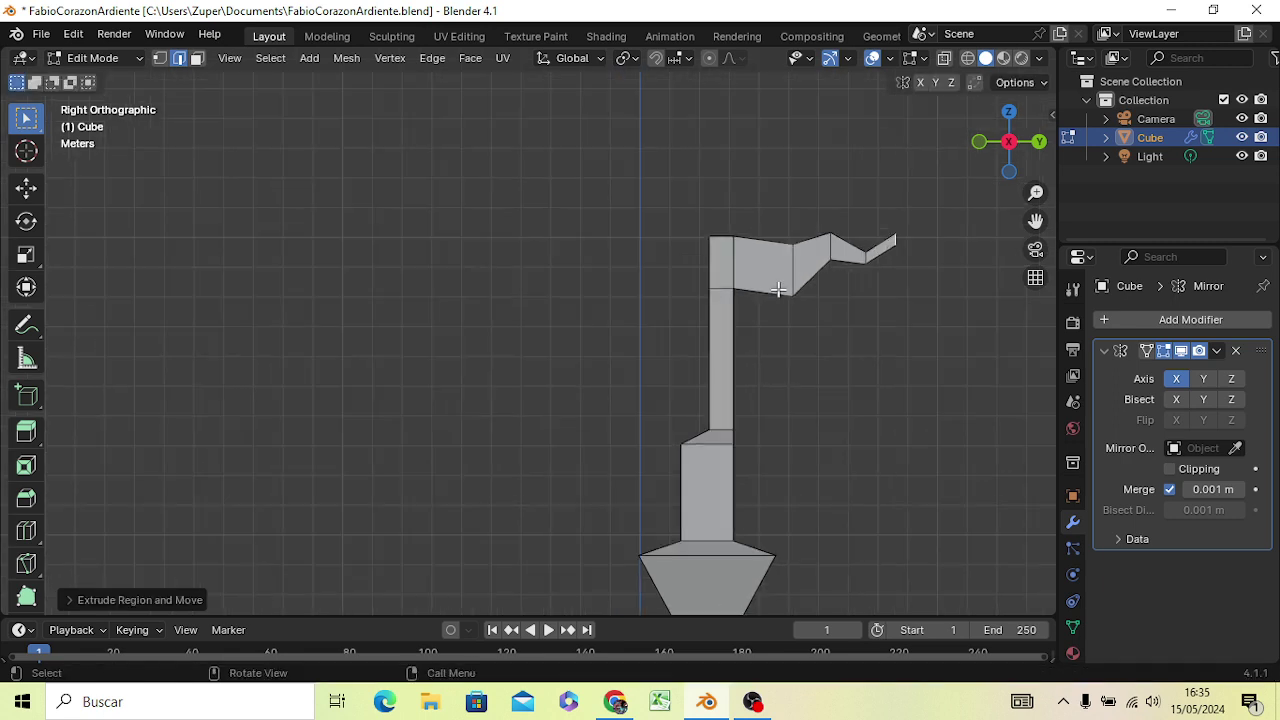
pyautogui.press('s')
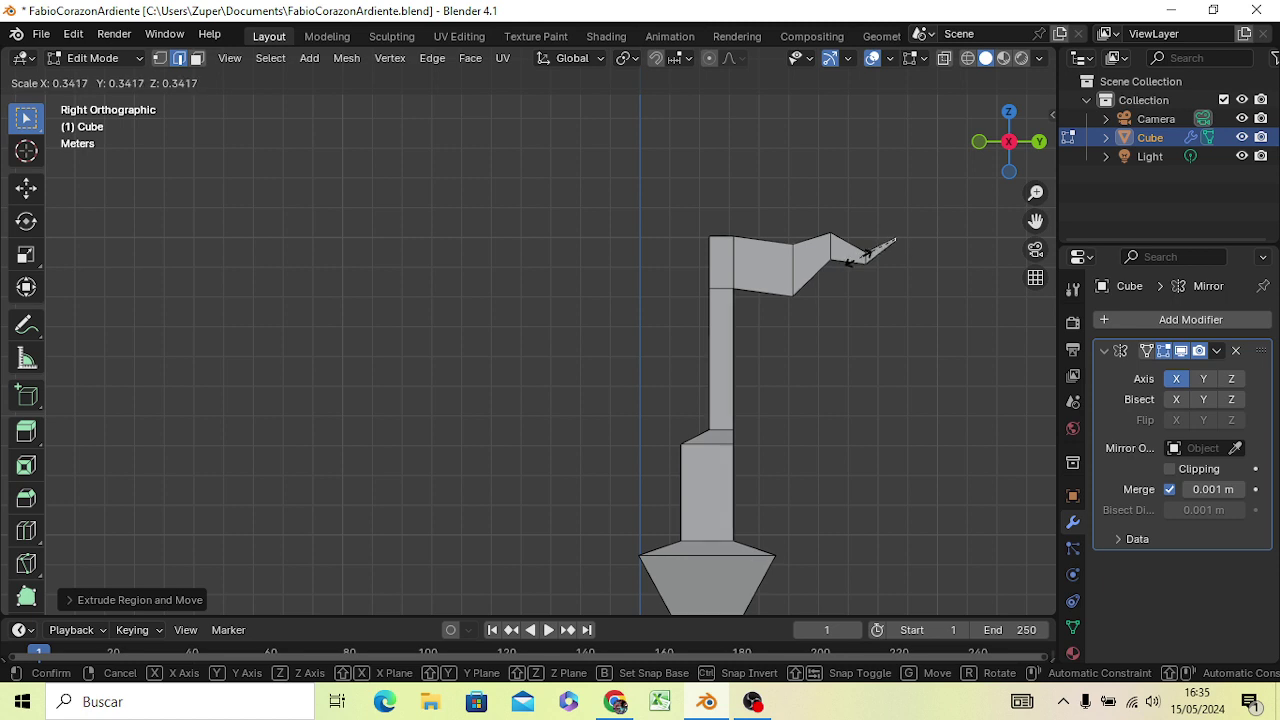
pyautogui.click(860, 258)
pyautogui.press('KP_5')
pyautogui.moveTo(820, 391); pyautogui.dragTo(811, 406, button='middle')
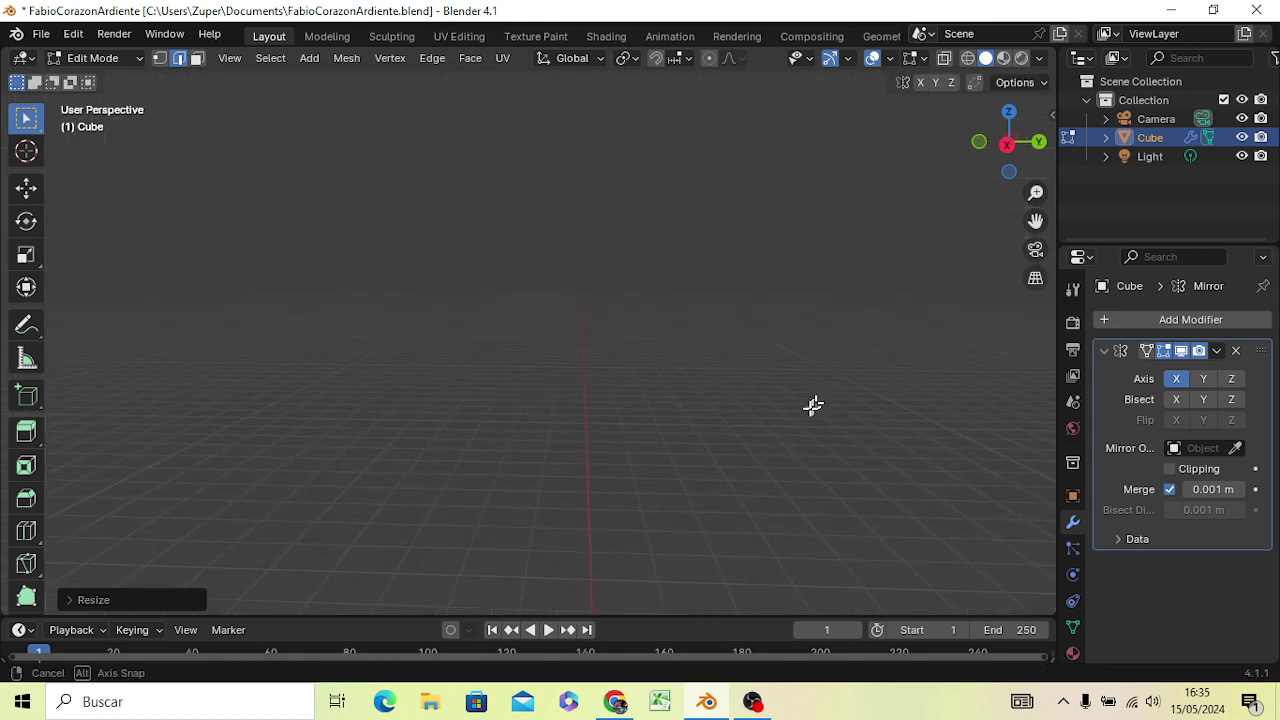
pyautogui.moveTo(645, 387)
pyautogui.mouseDown(button='middle')
pyautogui.moveTo(530, 452)
pyautogui.moveTo(443, 600)
pyautogui.mouseUp(button='middle')
pyautogui.scroll(-3, 640, 383)
pyautogui.scroll(3, 479, 434)
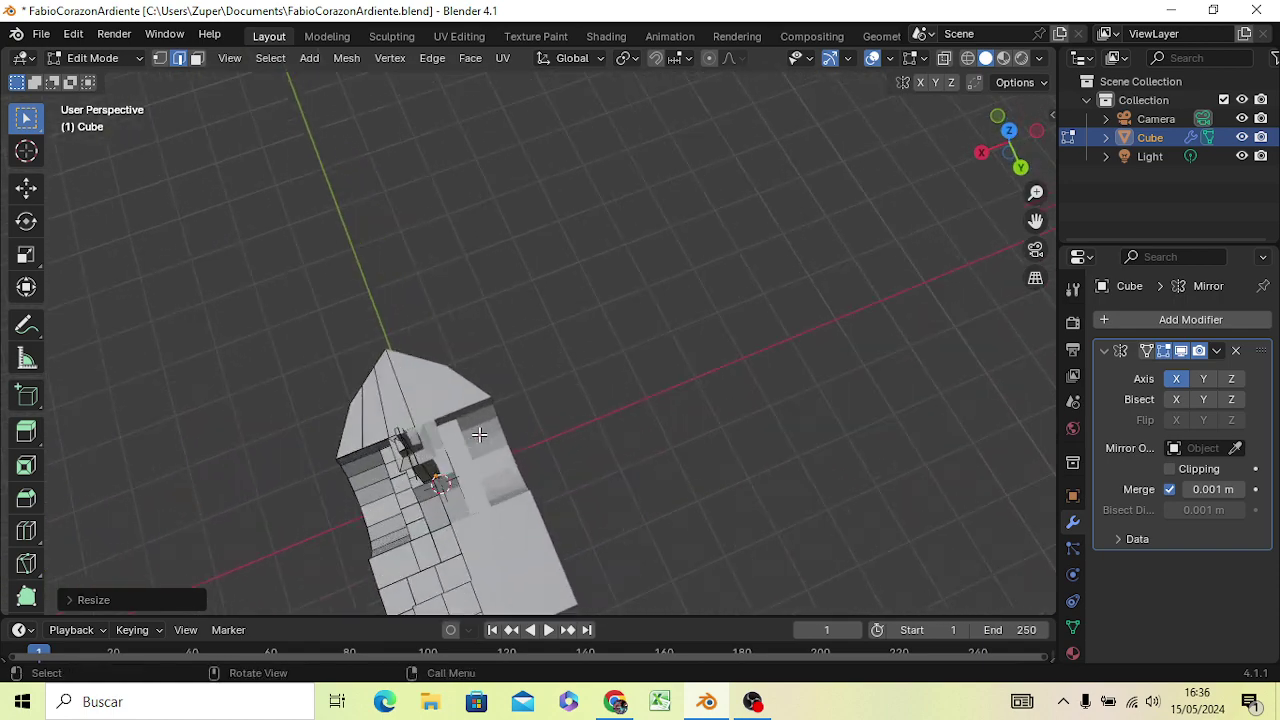
pyautogui.scroll(-3, 479, 434)
pyautogui.scroll(-3, 479, 434)
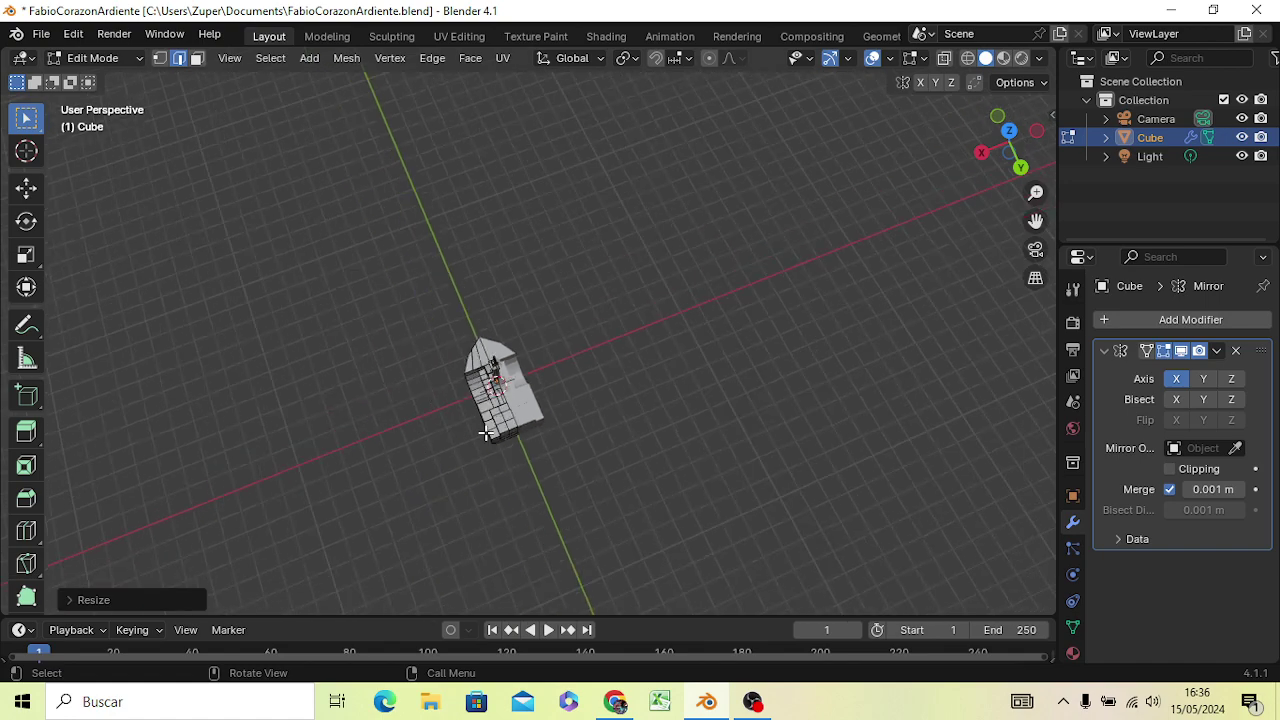
pyautogui.moveTo(479, 434)
pyautogui.mouseDown(button='middle')
pyautogui.moveTo(500, 432)
pyautogui.moveTo(586, 314)
pyautogui.moveTo(749, 200)
pyautogui.moveTo(803, 366)
pyautogui.moveTo(837, 217)
pyautogui.moveTo(706, 389)
pyautogui.moveTo(606, 380)
pyautogui.moveTo(521, 435)
pyautogui.moveTo(660, 465)
pyautogui.moveTo(676, 409)
pyautogui.moveTo(637, 449)
pyautogui.moveTo(609, 451)
pyautogui.moveTo(663, 471)
pyautogui.moveTo(514, 463)
pyautogui.mouseUp(button='middle')
pyautogui.scroll(5, 521, 435)
pyautogui.scroll(3, 521, 435)
pyautogui.scroll(2, 523, 449)
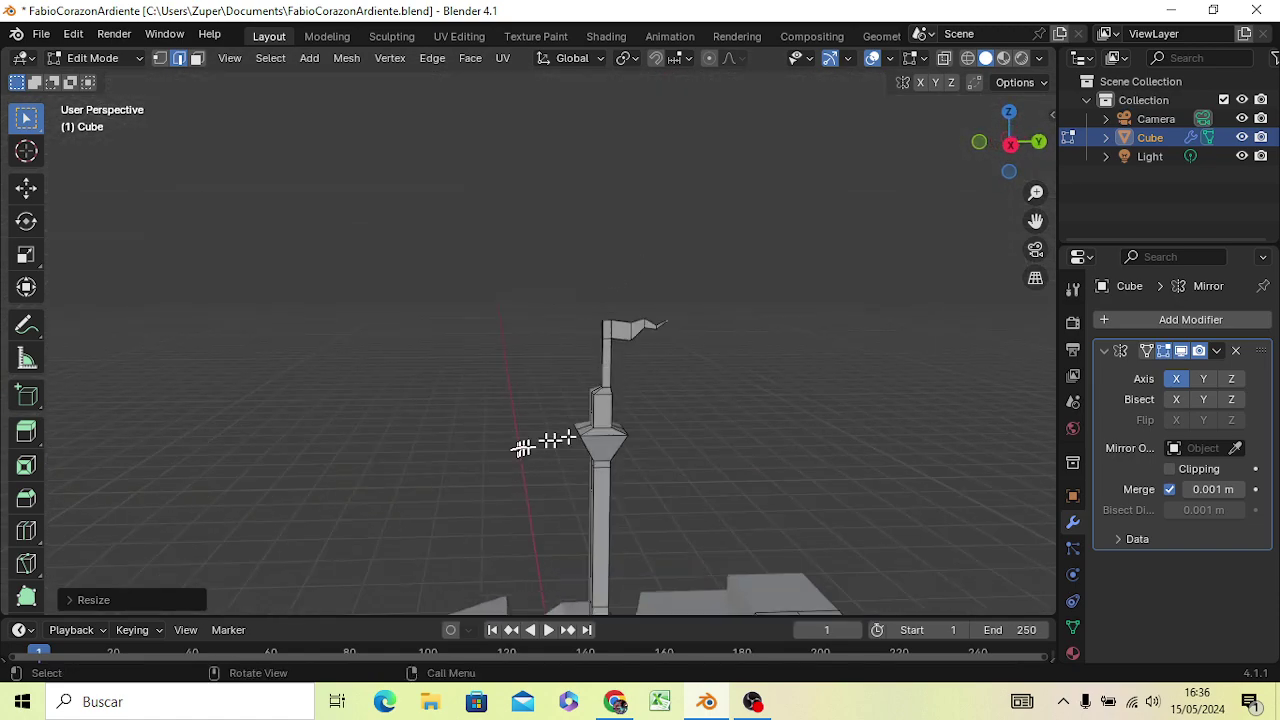
pyautogui.scroll(2, 573, 434)
pyautogui.moveTo(757, 520); pyautogui.dragTo(711, 478, button='middle')
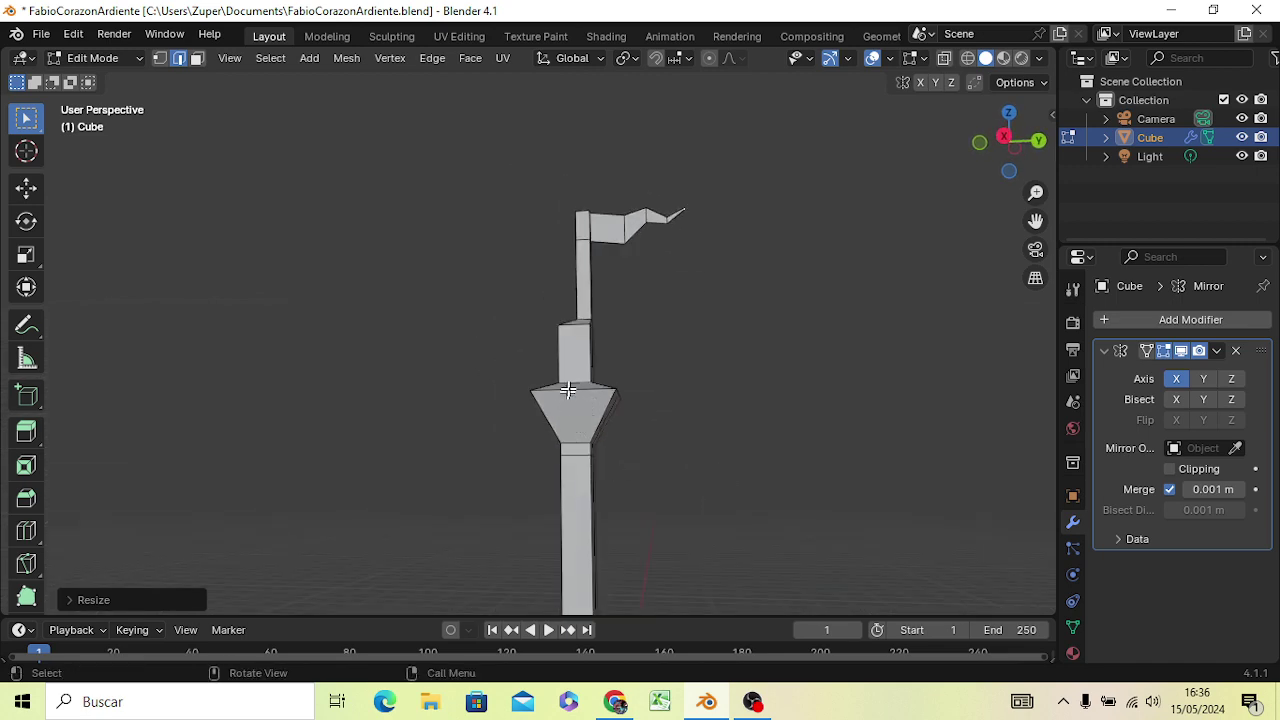
pyautogui.press('KP_3')
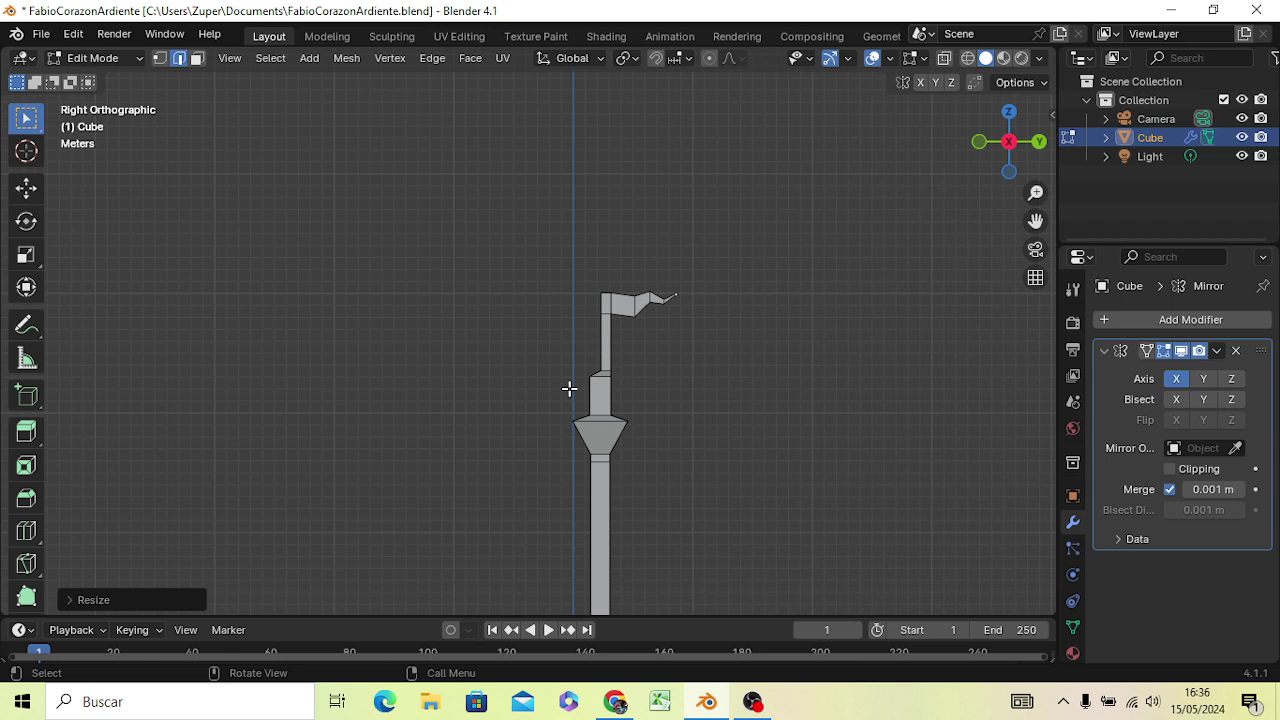
pyautogui.scroll(2, 586, 486)
pyautogui.scroll(2, 663, 443)
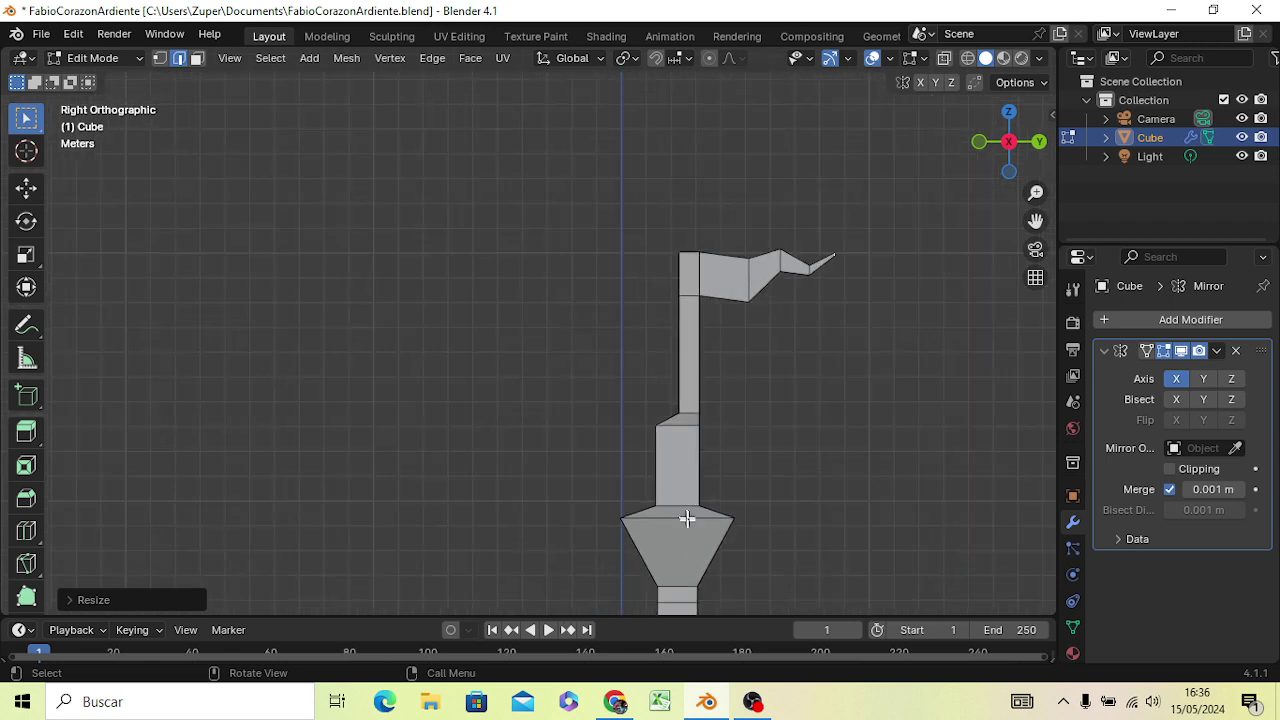
pyautogui.moveTo(687, 518); pyautogui.dragTo(688, 523, button='middle')
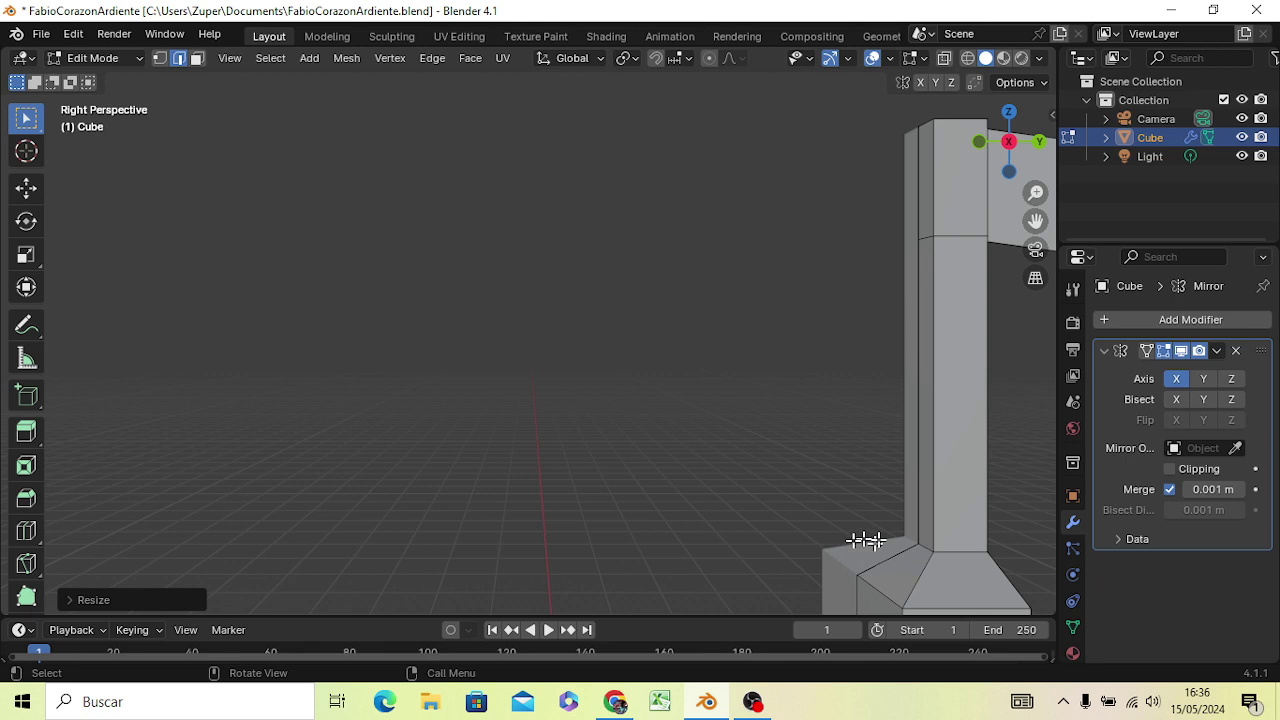
pyautogui.press('KP_3')
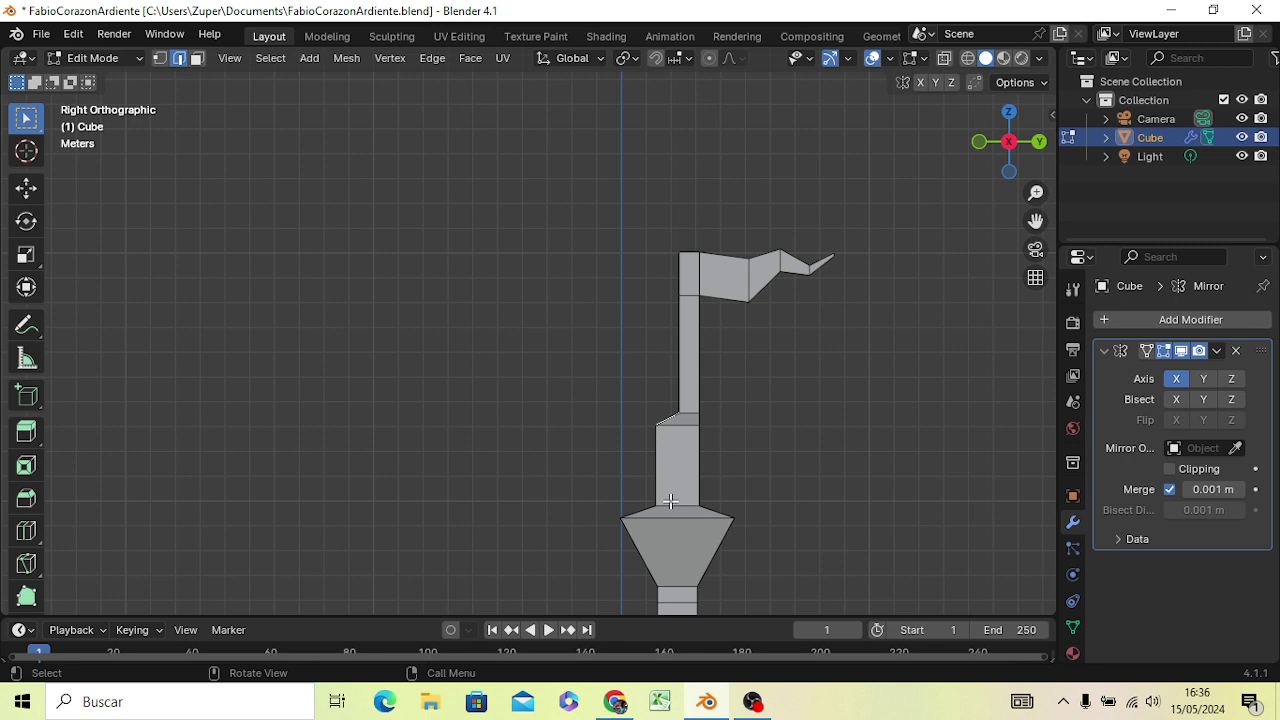
# Select the edge loop at the step between the wide mast block and thin pole
pyautogui.press('alt')
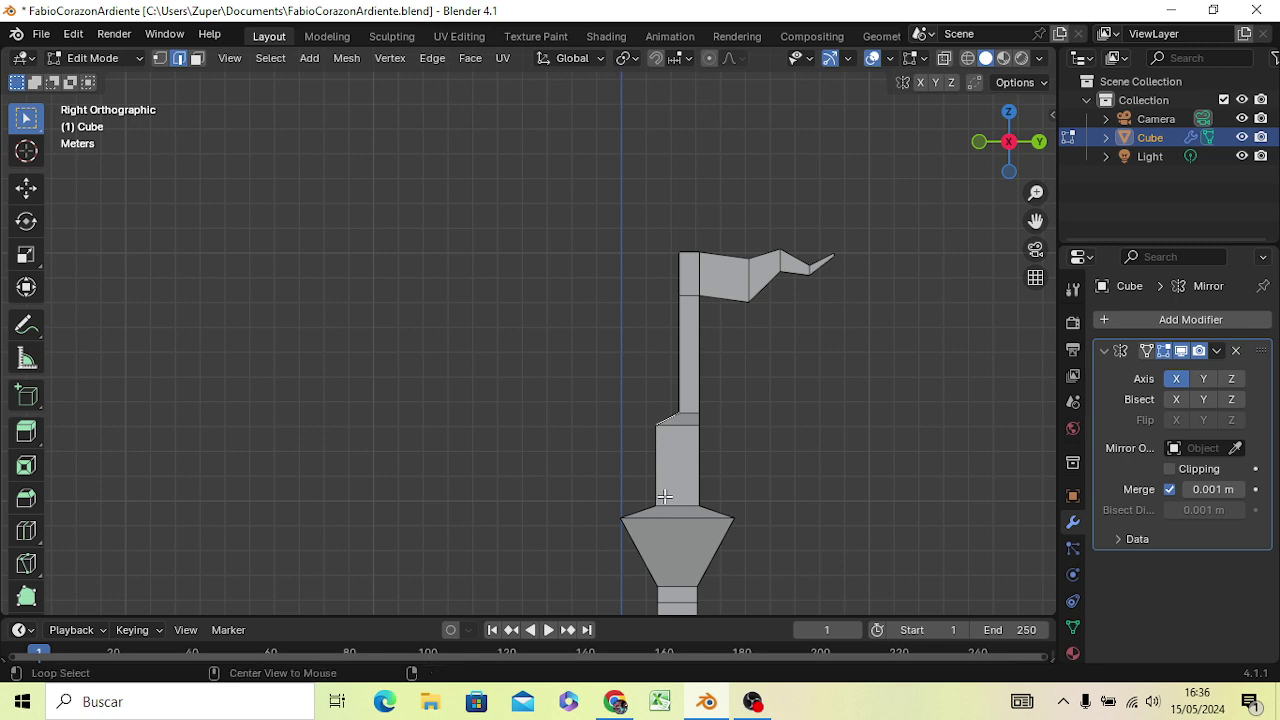
pyautogui.keyDown('alt'); pyautogui.click(701, 506); pyautogui.keyUp('alt')
pyautogui.moveTo(717, 506)
pyautogui.mouseDown(button='middle')
pyautogui.moveTo(679, 498)
pyautogui.moveTo(711, 503)
pyautogui.moveTo(683, 494)
pyautogui.moveTo(686, 471)
pyautogui.mouseUp(button='middle')
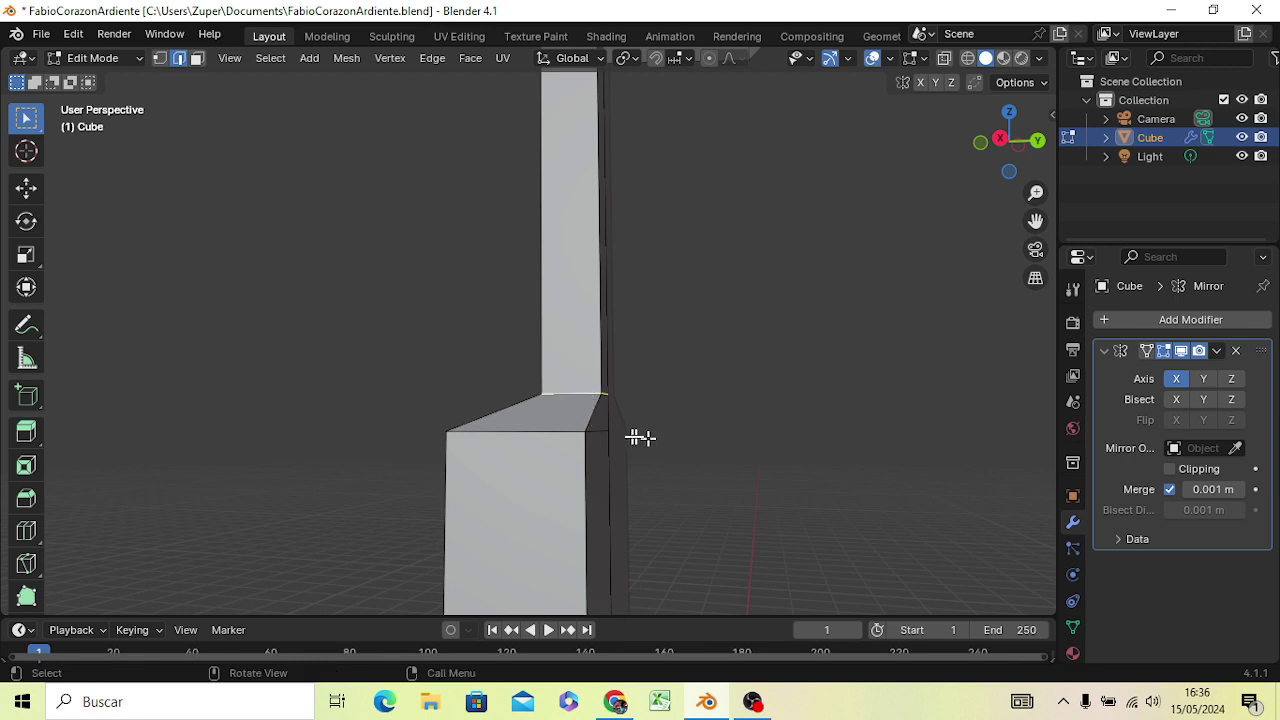
pyautogui.moveTo(600, 423); pyautogui.dragTo(614, 420, button='middle')
pyautogui.press('KP_3')
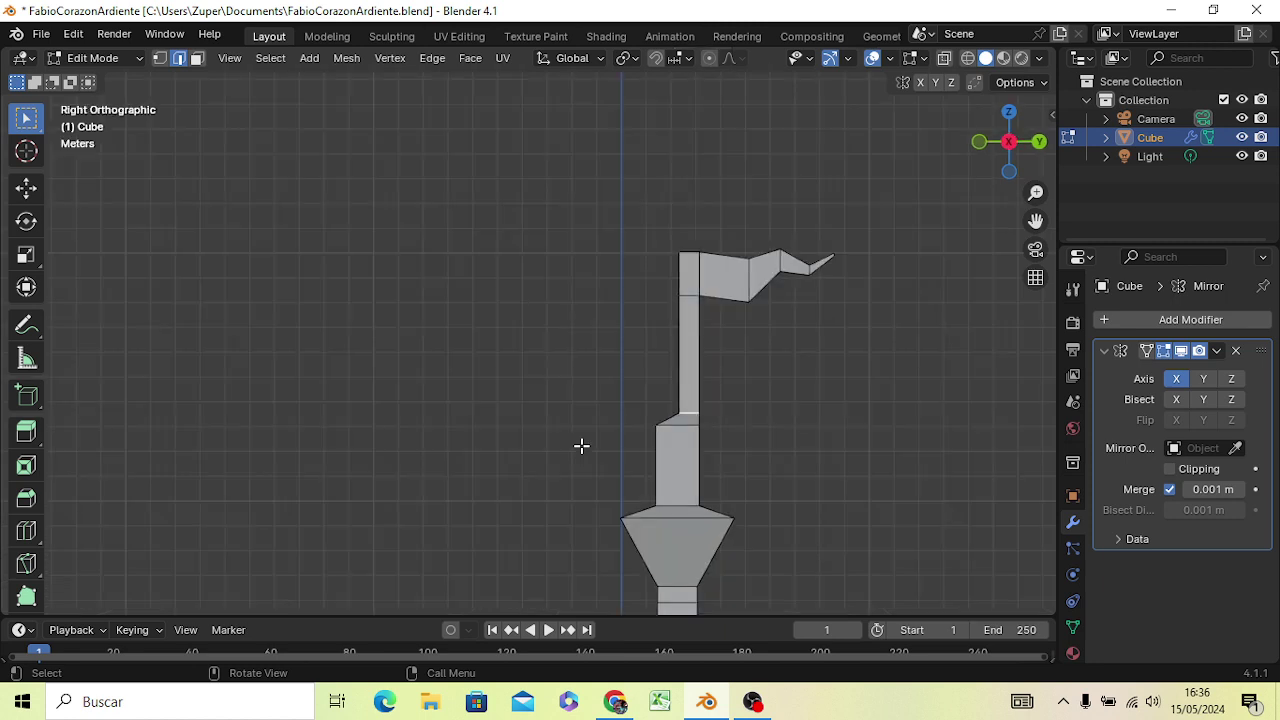
# Raise that loop vertically into a slope, then lower it slightly
pyautogui.press('g')
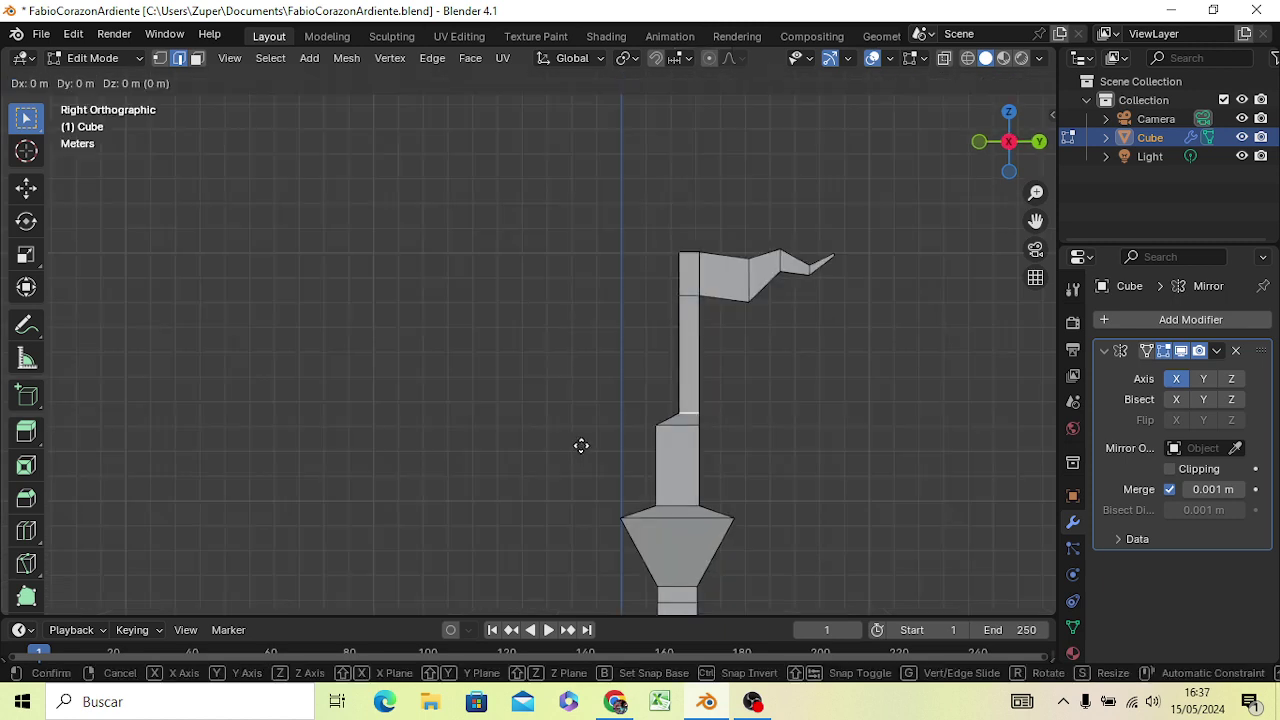
pyautogui.press('z')
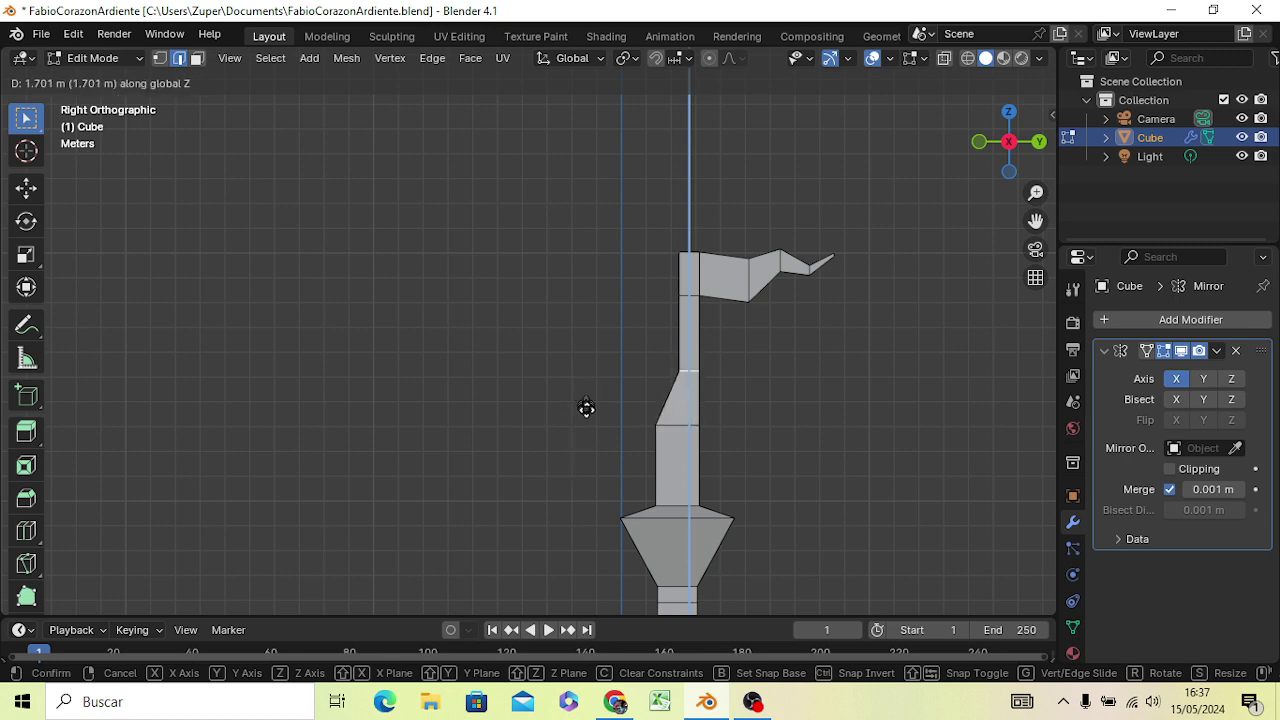
pyautogui.click(587, 416)
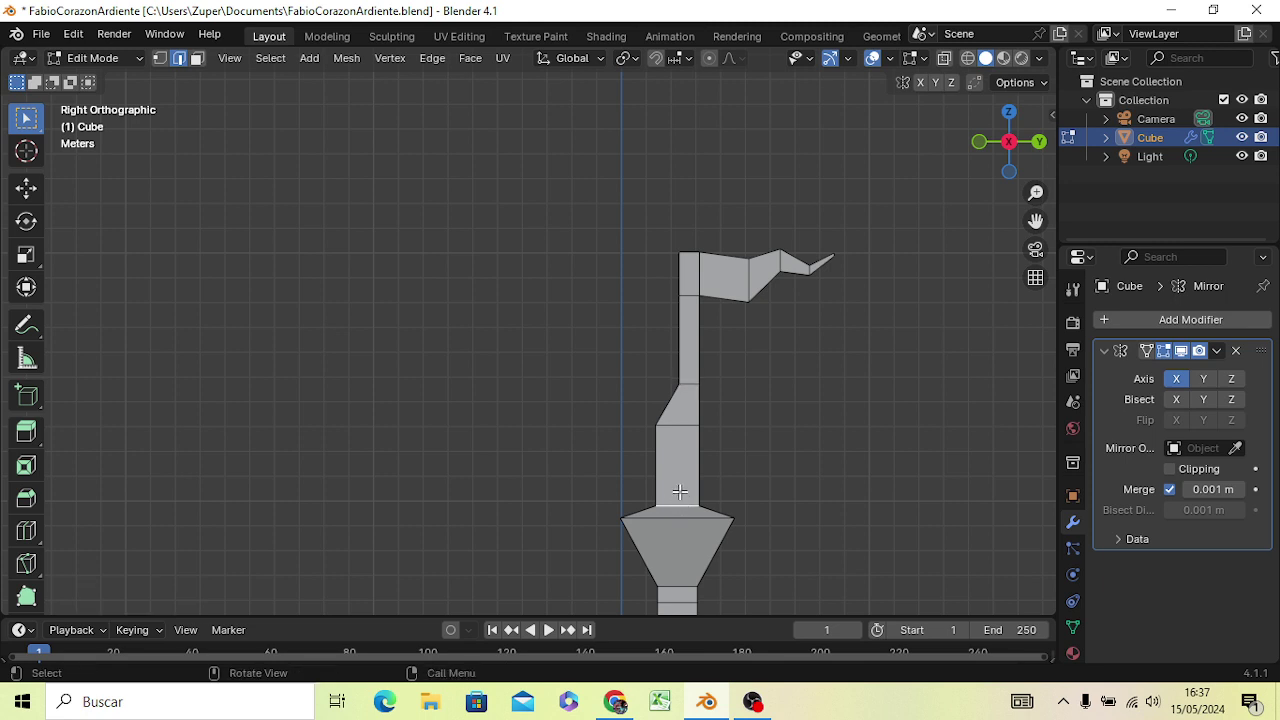
pyautogui.press('g')
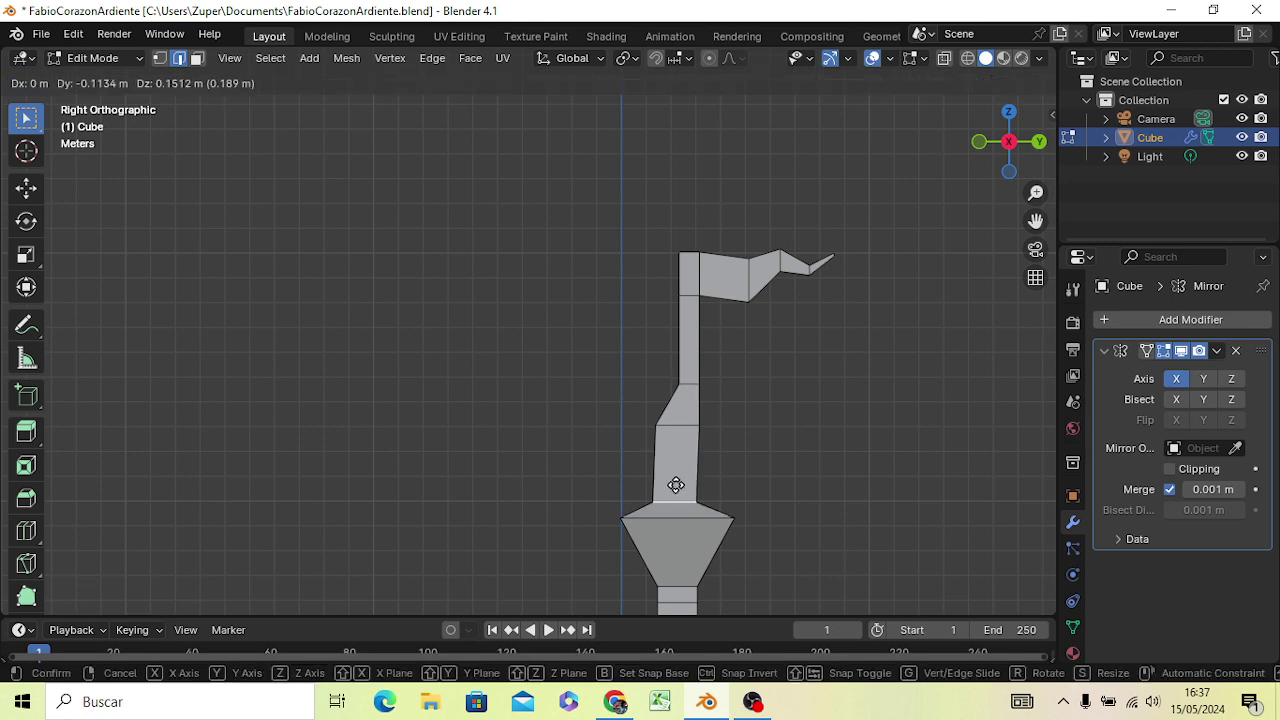
pyautogui.press('z')
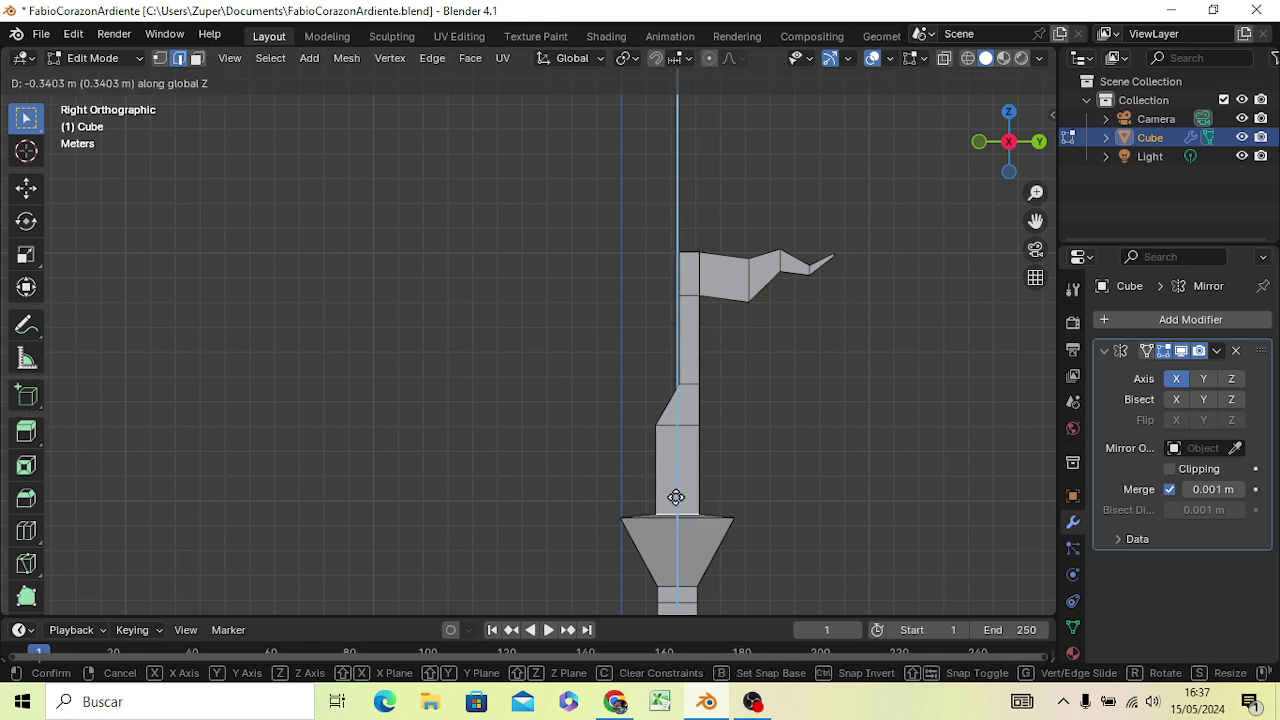
pyautogui.click(676, 500)
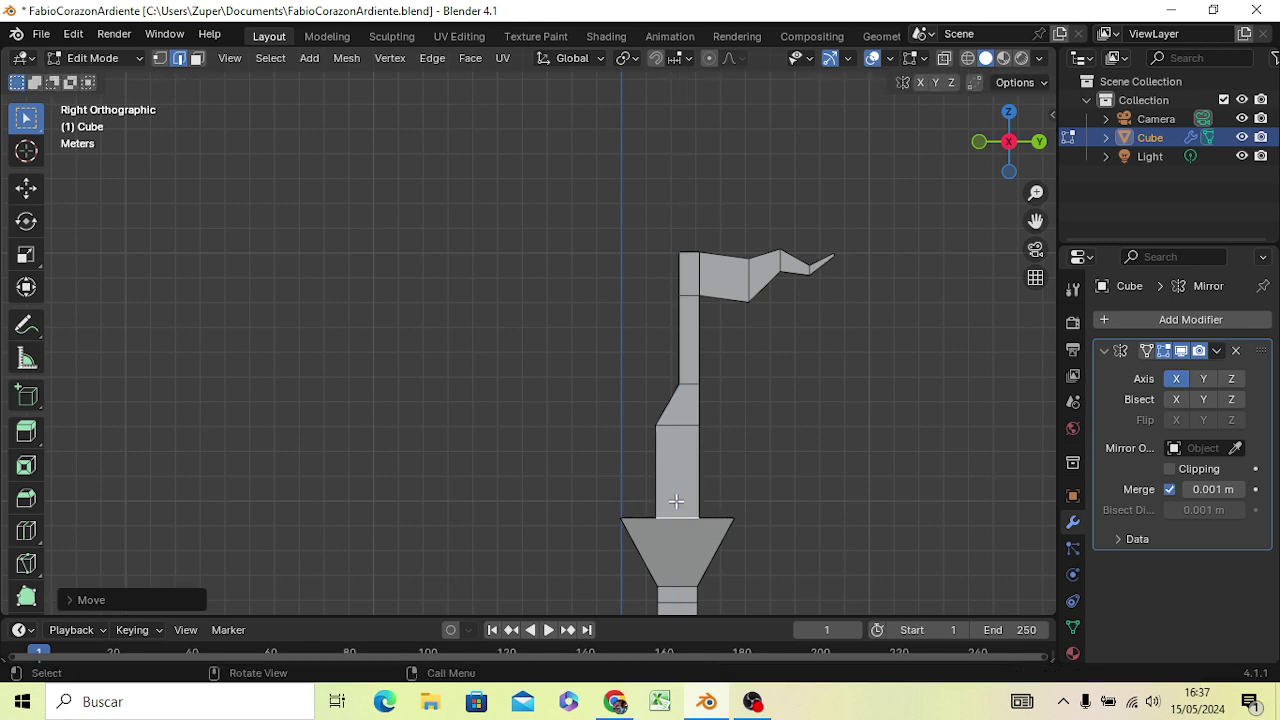
# Select the edge loop at the top of the new slope, viewed from the right side
pyautogui.moveTo(746, 457)
pyautogui.mouseDown(button='middle')
pyautogui.moveTo(435, 423)
pyautogui.moveTo(423, 437)
pyautogui.moveTo(491, 397)
pyautogui.moveTo(473, 408)
pyautogui.mouseUp(button='middle')
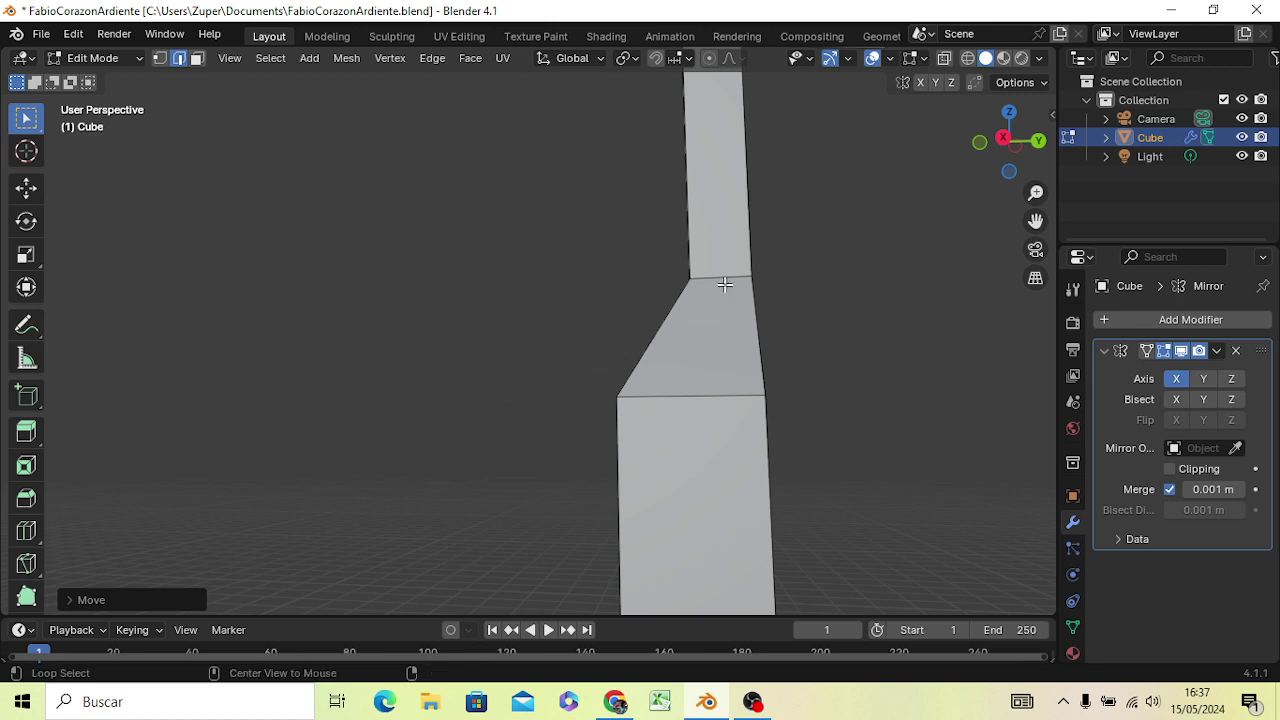
pyautogui.keyDown('alt'); pyautogui.click(725, 278); pyautogui.keyUp('alt')
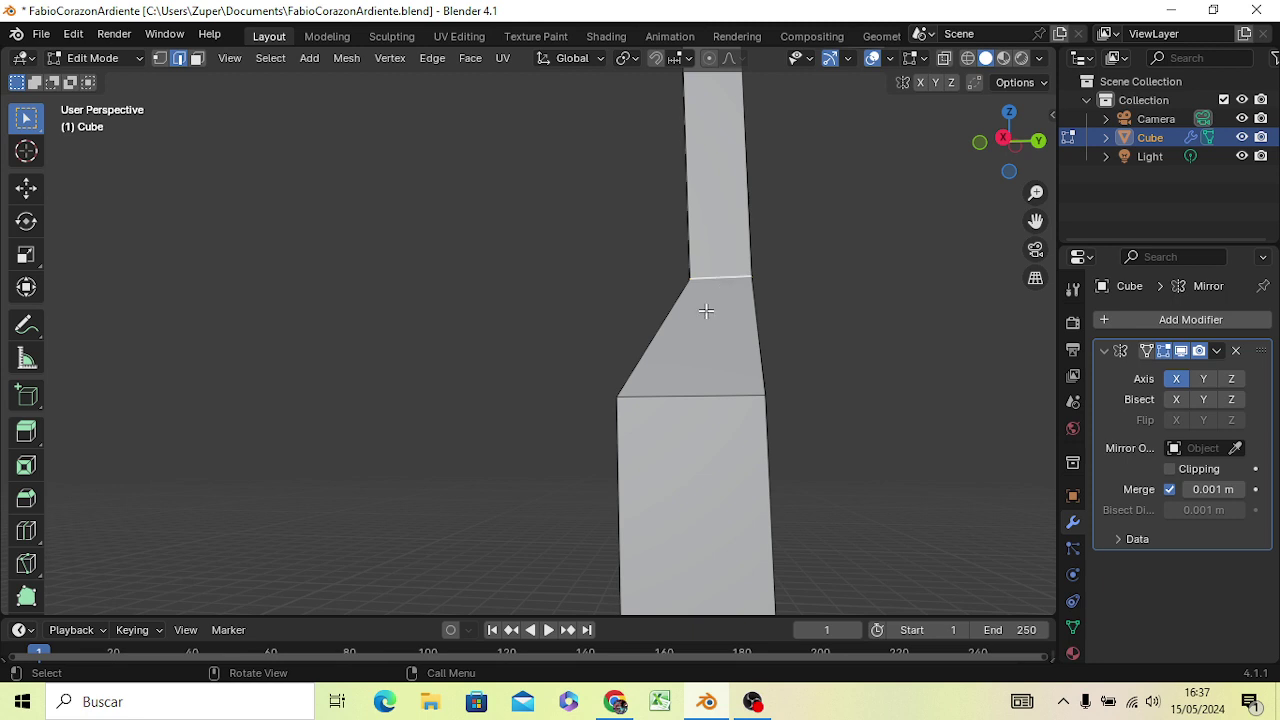
pyautogui.press('KP_3')
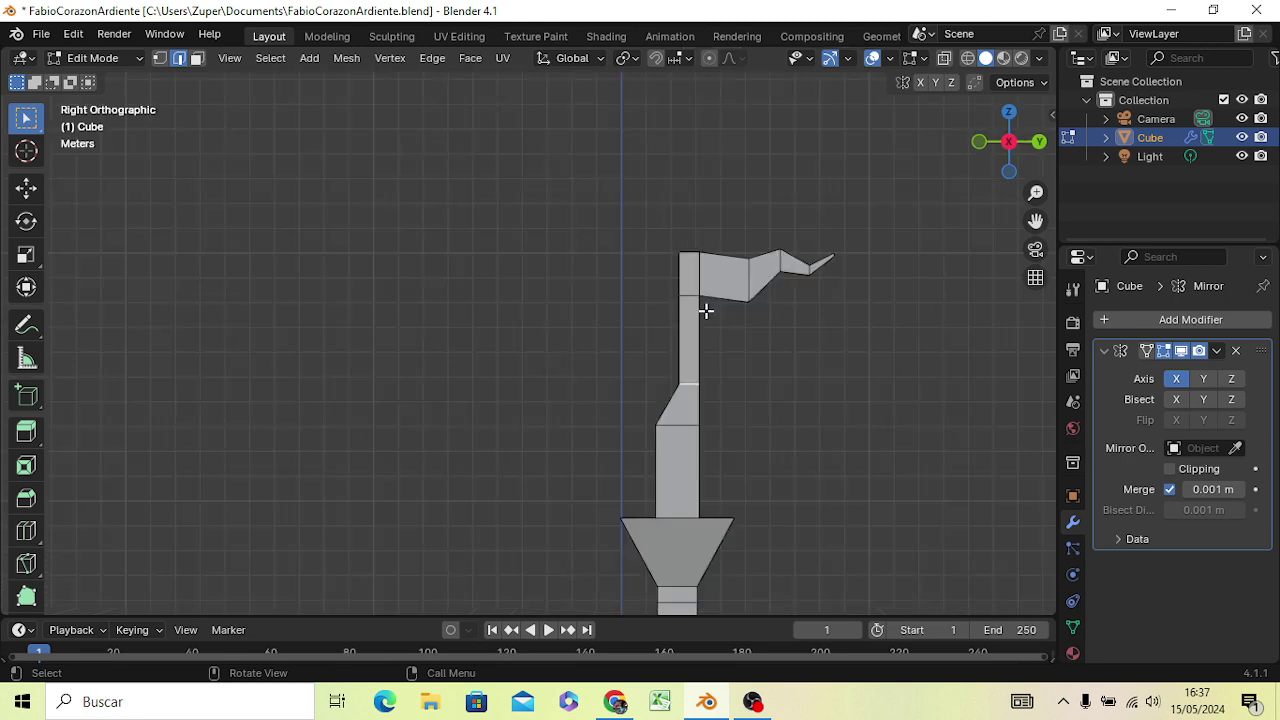
# Lower the selected loop vertically to flatten the slope
pyautogui.press('g')
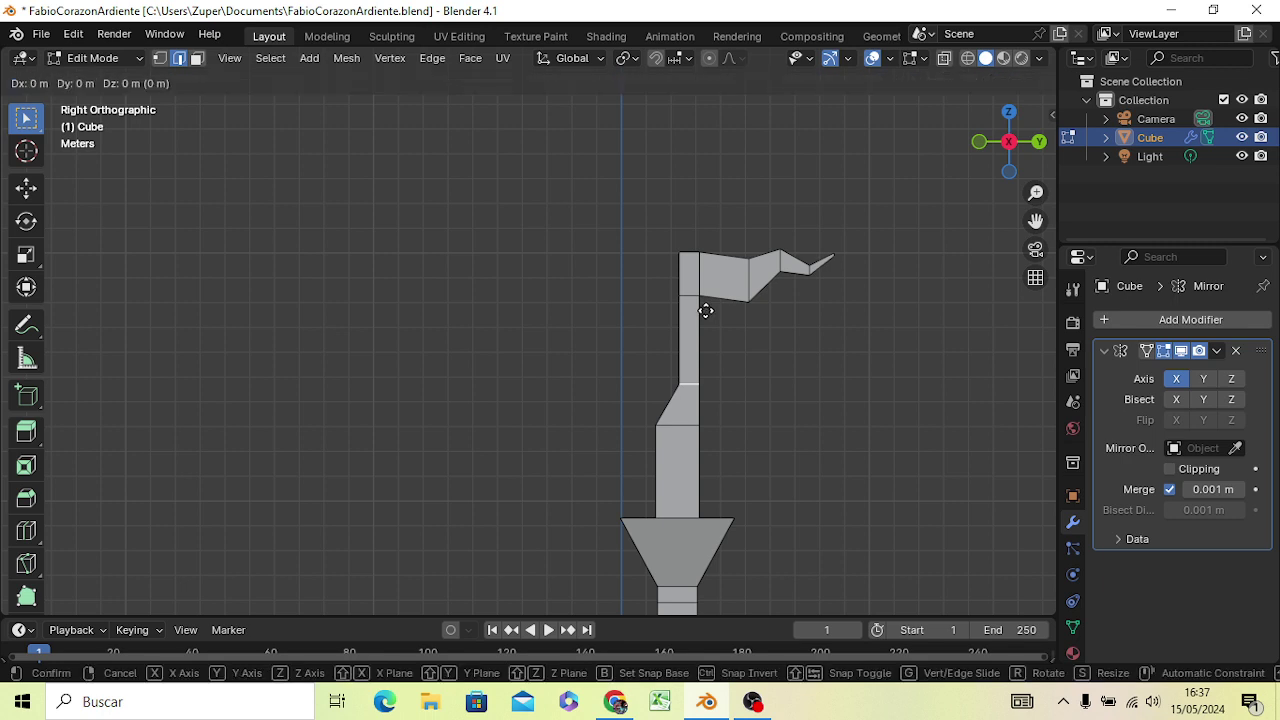
pyautogui.press('z')
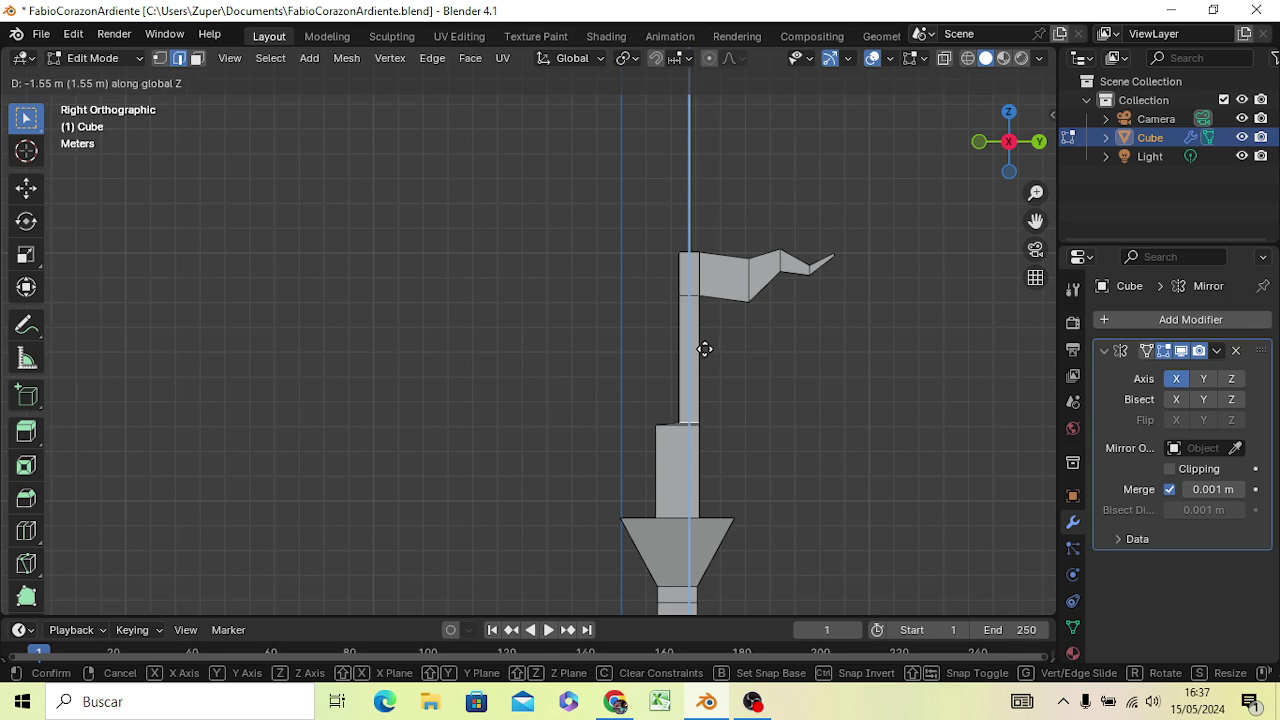
pyautogui.click(704, 349)
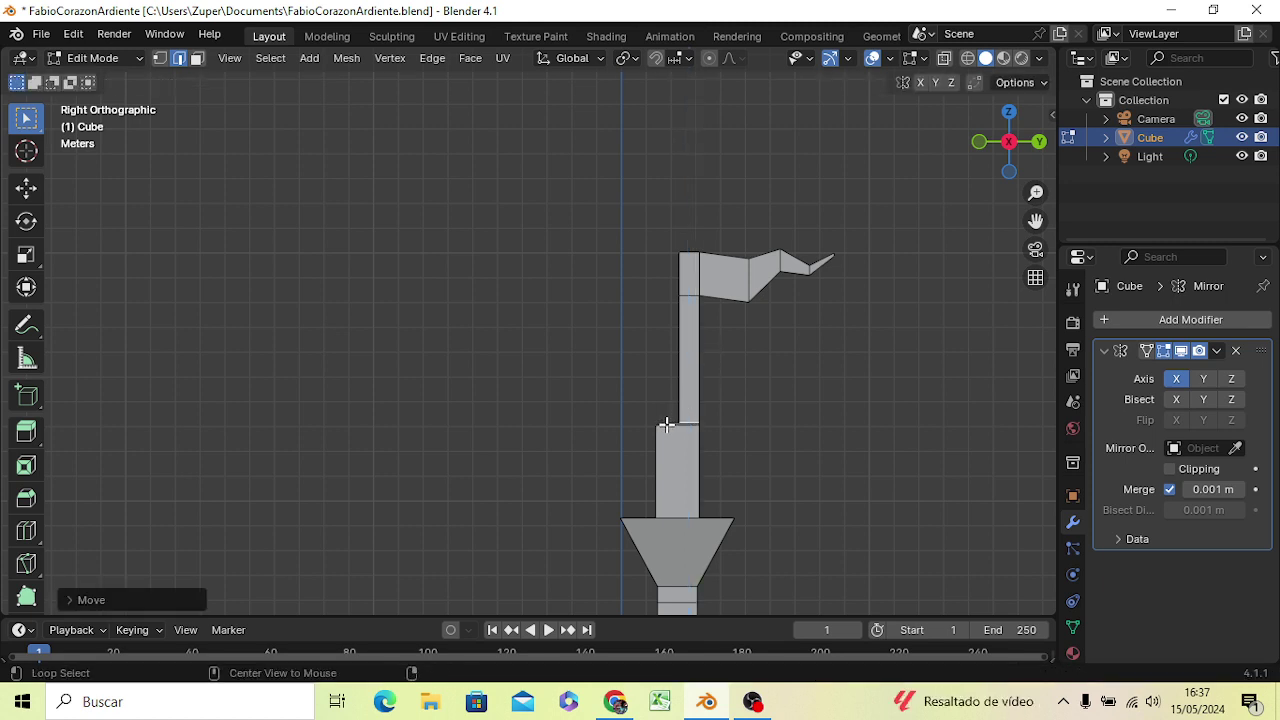
# Lower the wide block's top loop to just above the cone and halve its Y width
pyautogui.keyDown('alt'); pyautogui.click(675, 427); pyautogui.keyUp('alt')
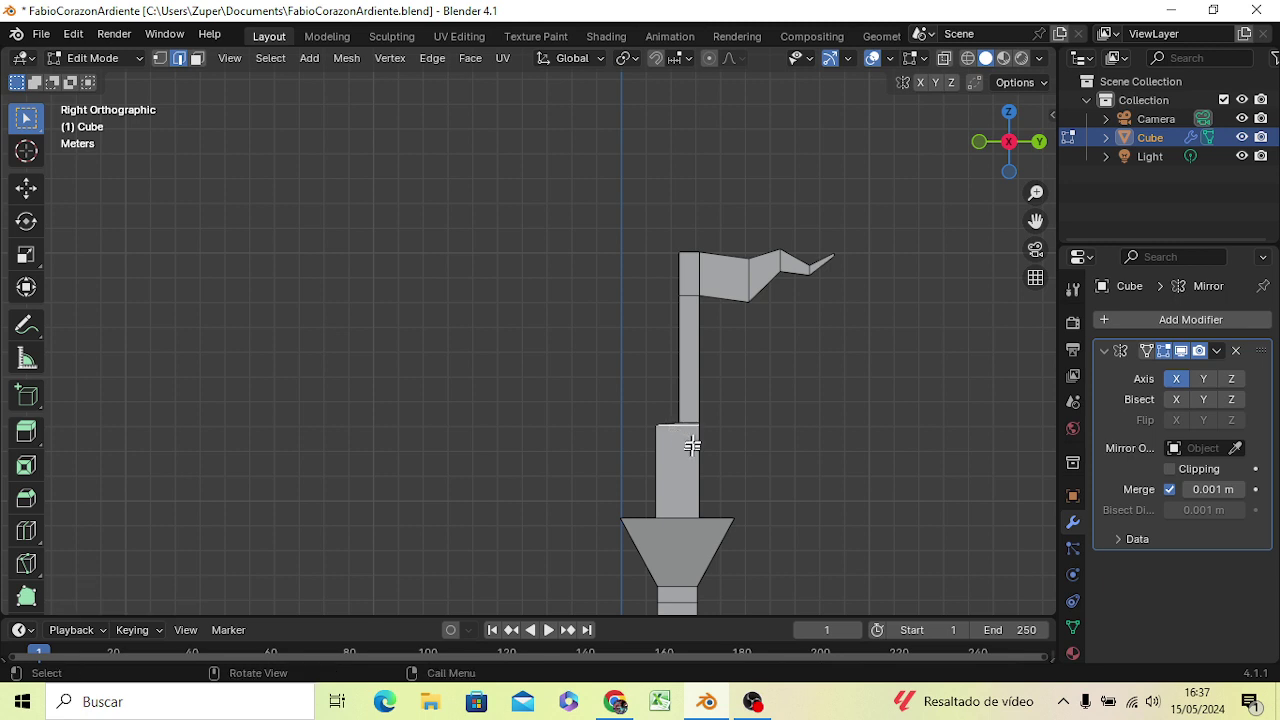
pyautogui.press('g')
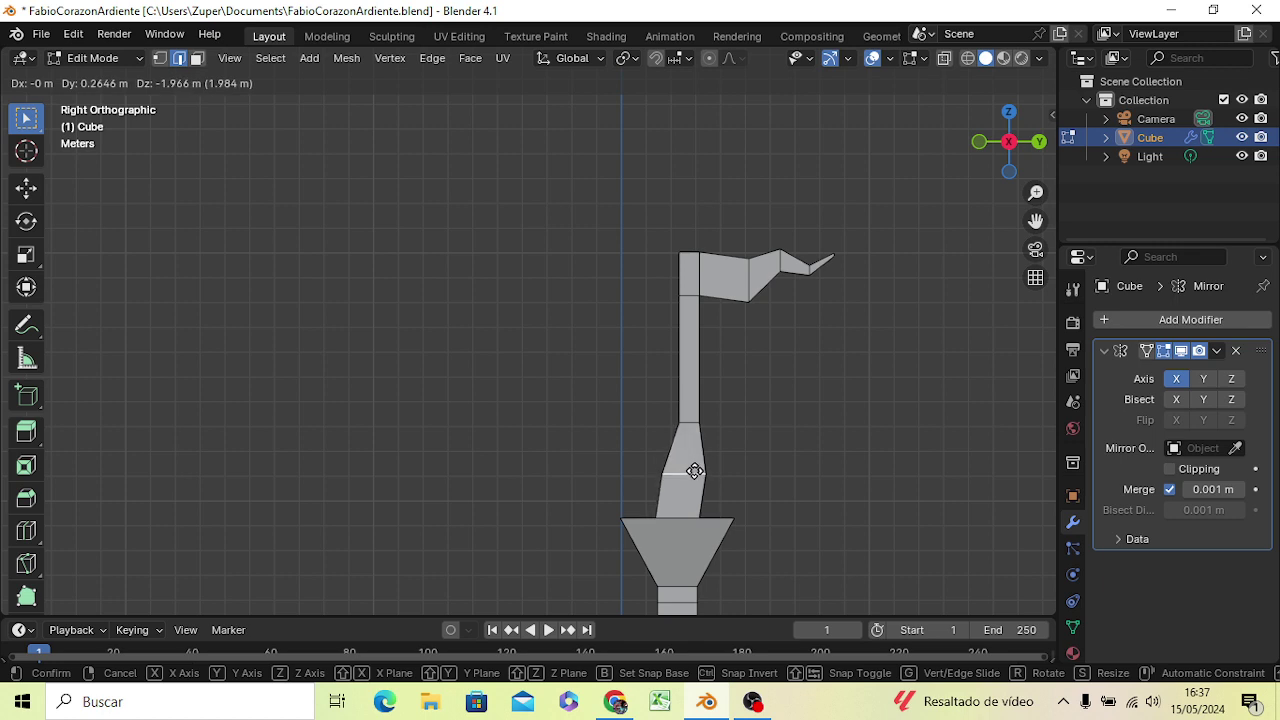
pyautogui.press('z')
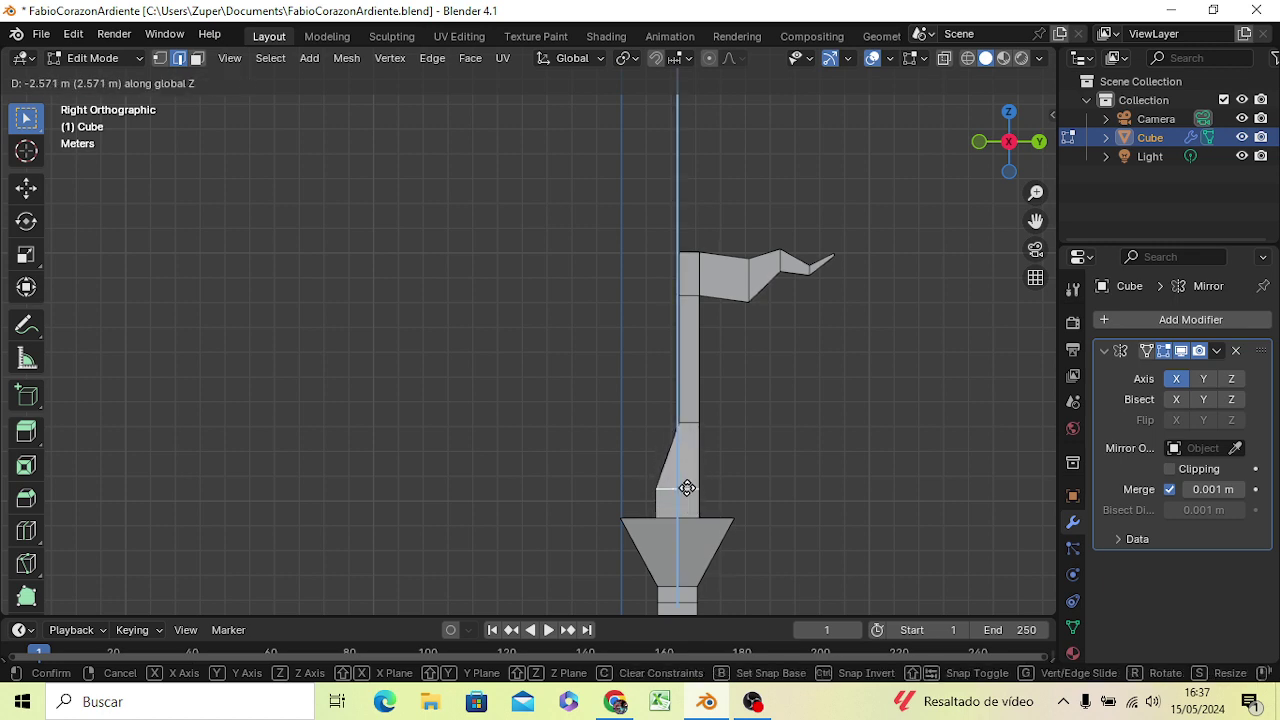
pyautogui.click(691, 497)
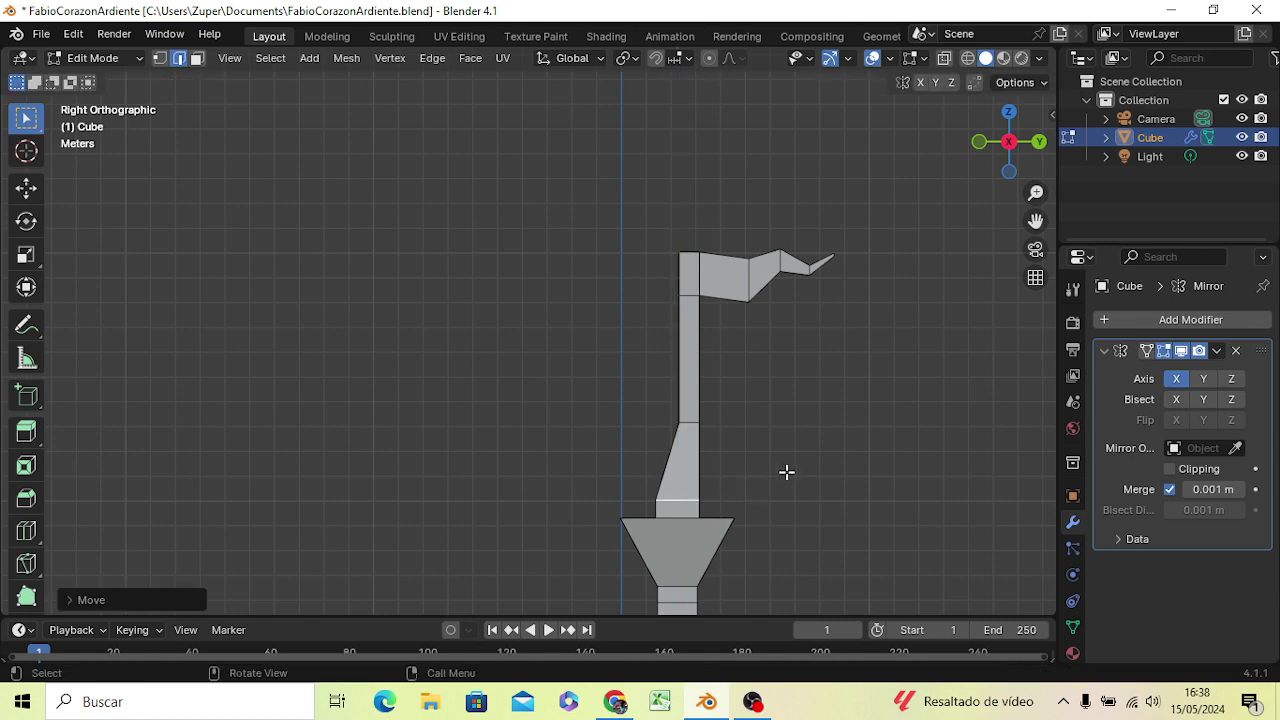
pyautogui.press('s')
pyautogui.press('y')
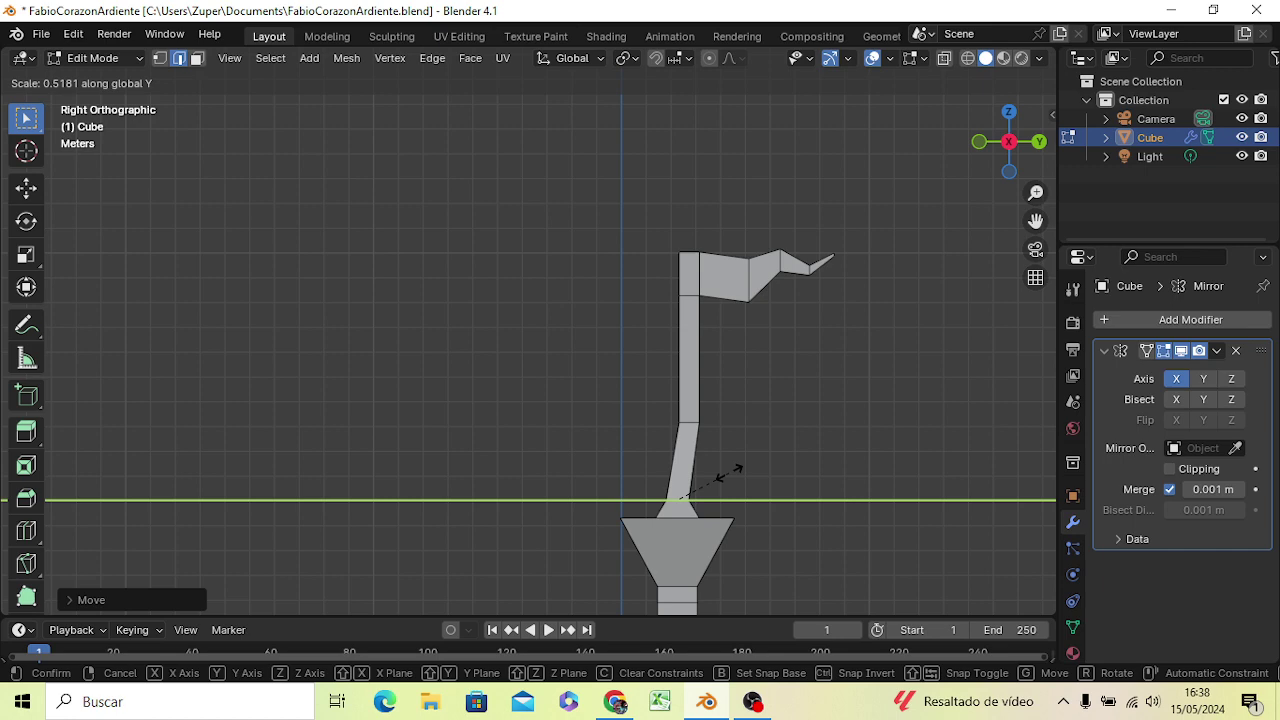
pyautogui.click(729, 469)
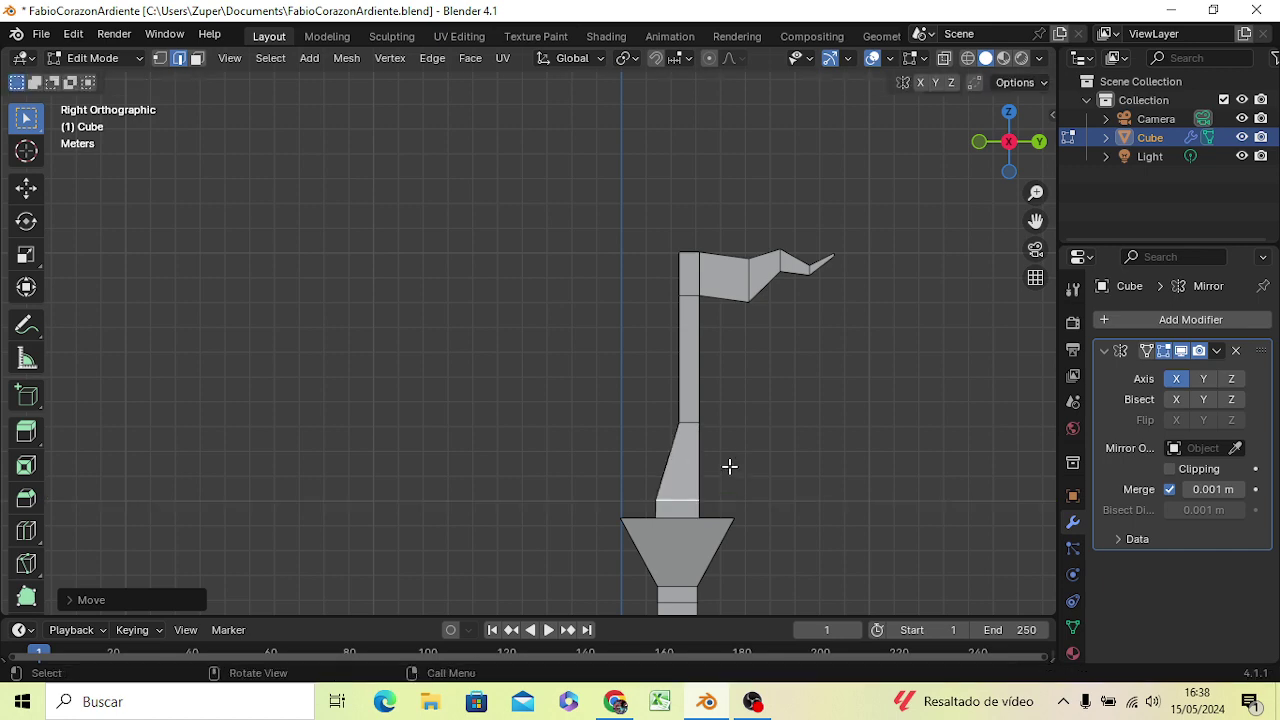
pyautogui.moveTo(826, 440)
pyautogui.mouseDown(button='middle')
pyautogui.moveTo(770, 462)
pyautogui.moveTo(813, 387)
pyautogui.mouseUp(button='middle')
# In right side view, raise the selected mast edges 0.392 m along Z
pyautogui.scroll(-5, 810, 389)
pyautogui.scroll(-2, 800, 388)
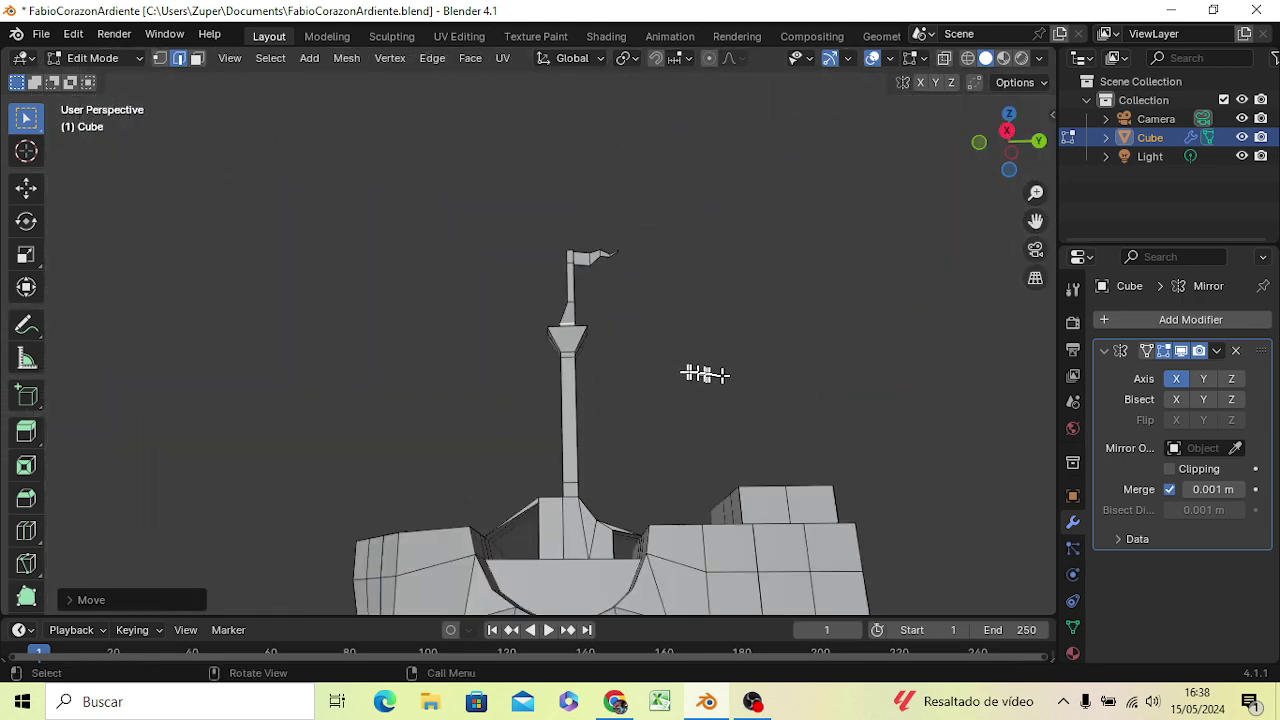
pyautogui.moveTo(700, 371)
pyautogui.mouseDown(button='middle')
pyautogui.moveTo(675, 394)
pyautogui.moveTo(689, 454)
pyautogui.mouseUp(button='middle')
pyautogui.scroll(3, 669, 449)
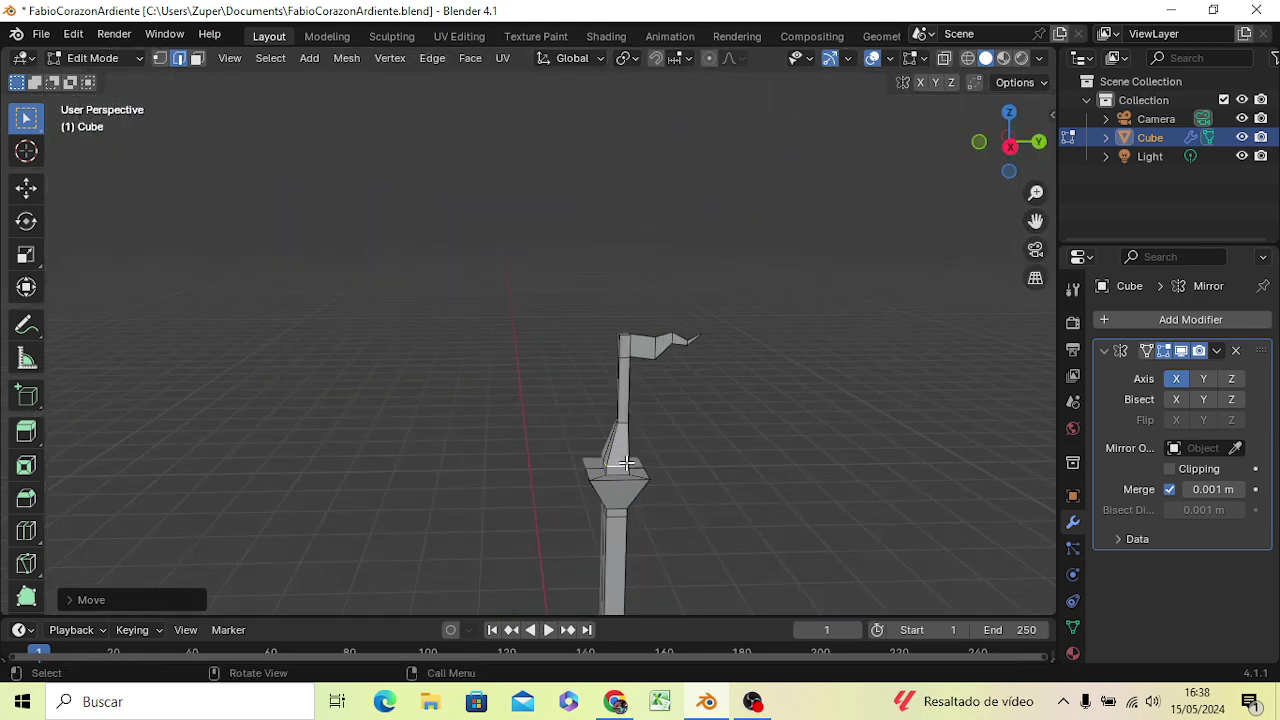
pyautogui.moveTo(766, 500)
pyautogui.mouseDown(button='middle')
pyautogui.moveTo(736, 450)
pyautogui.moveTo(750, 448)
pyautogui.mouseUp(button='middle')
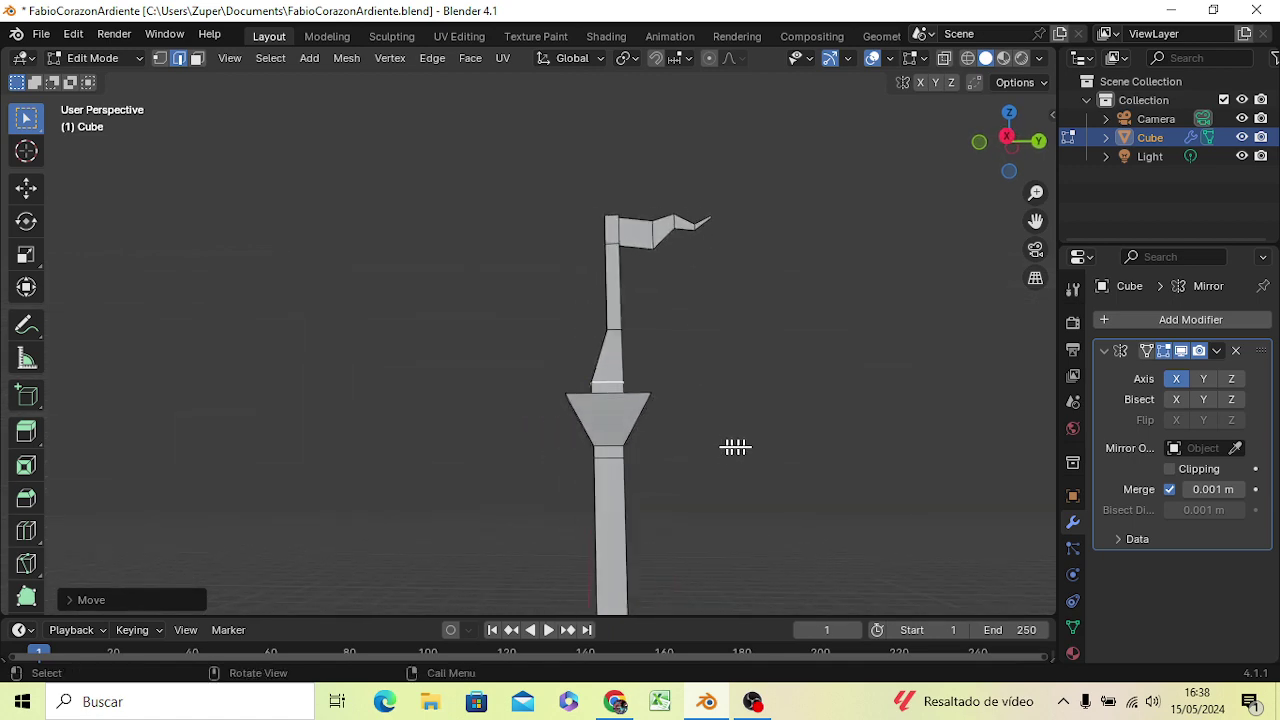
pyautogui.press('KP_3')
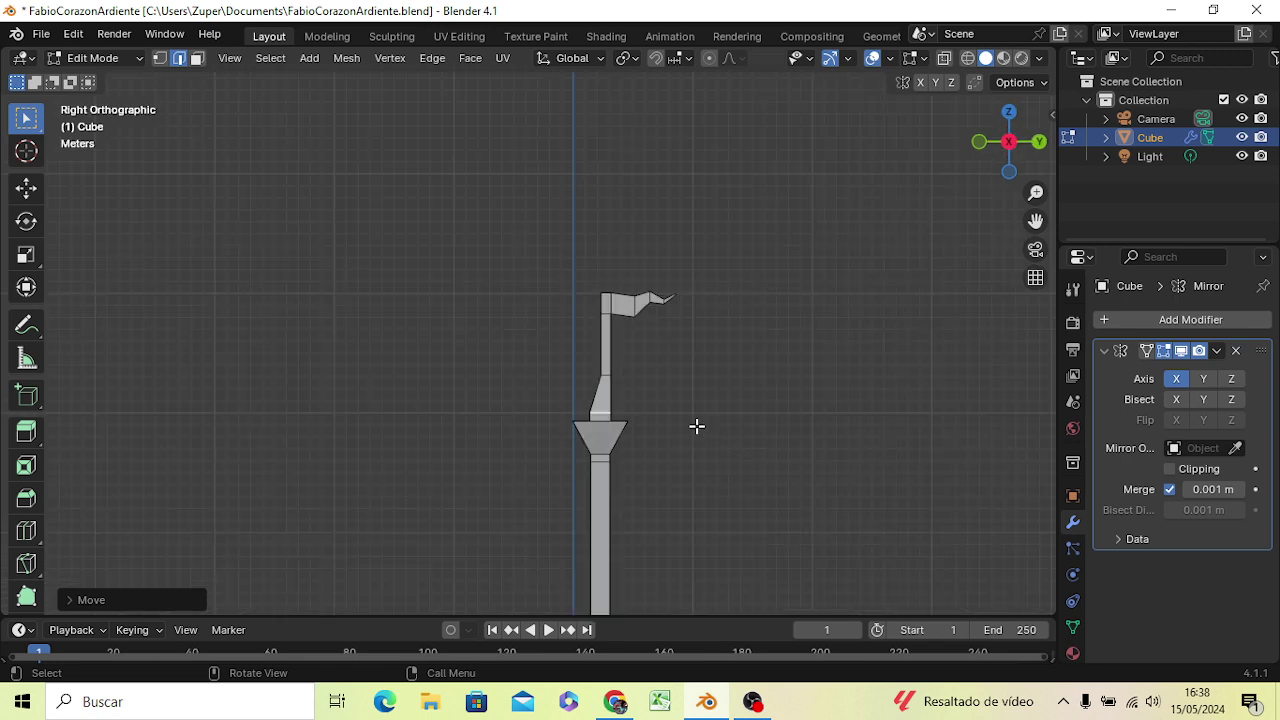
pyautogui.press('g')
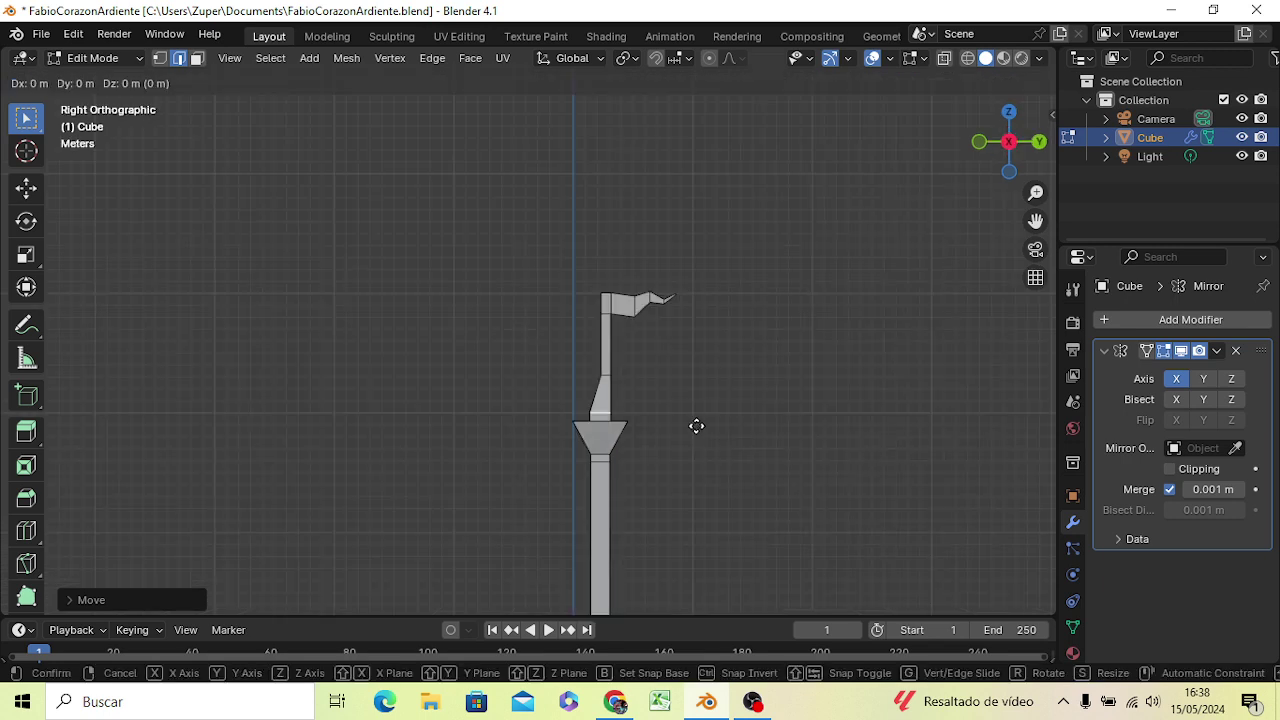
pyautogui.press('z')
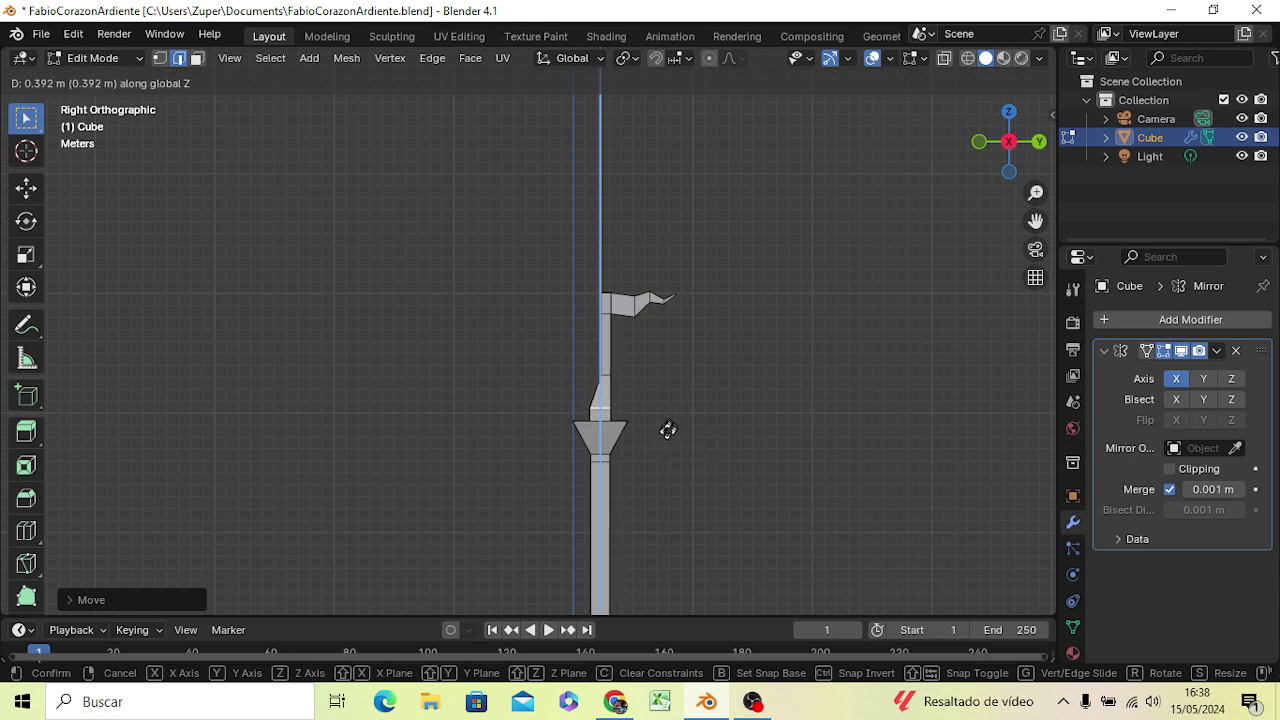
pyautogui.click(667, 436)
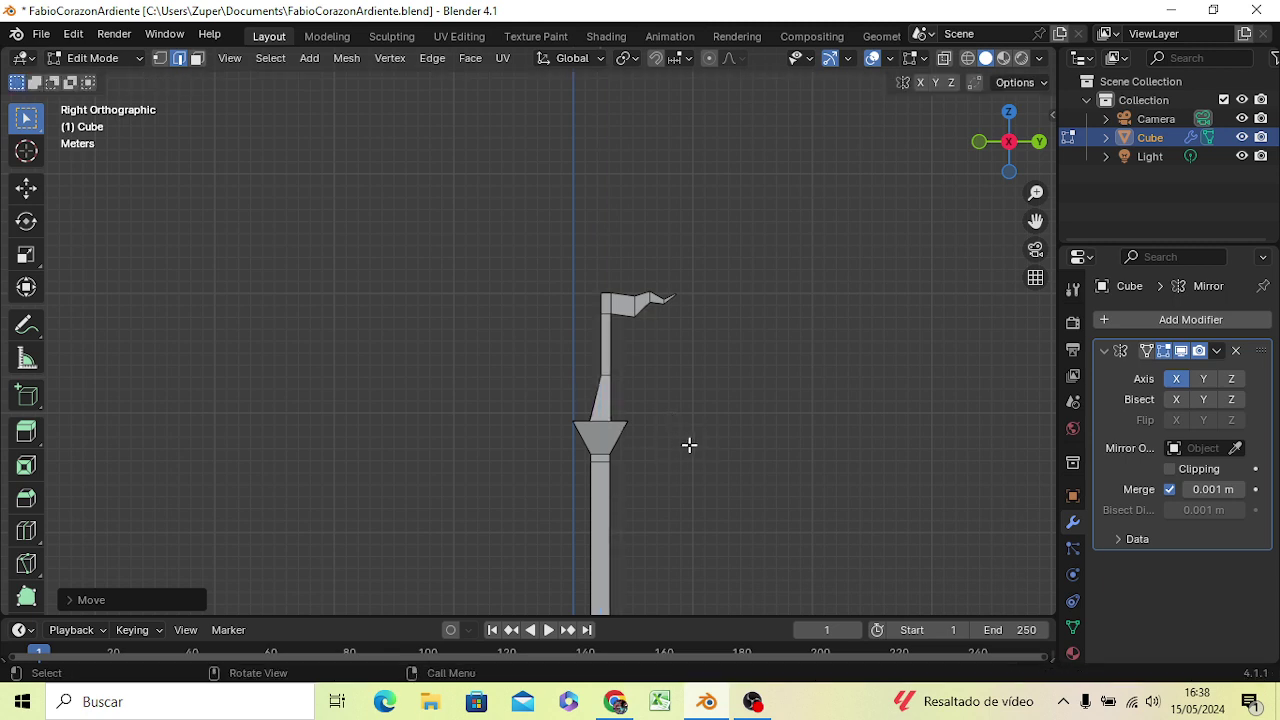
# Move an edge near the mast top about 1.05 m outward along global Y
pyautogui.moveTo(711, 463)
pyautogui.mouseDown(button='middle')
pyautogui.moveTo(650, 479)
pyautogui.moveTo(556, 541)
pyautogui.moveTo(529, 509)
pyautogui.mouseUp(button='middle')
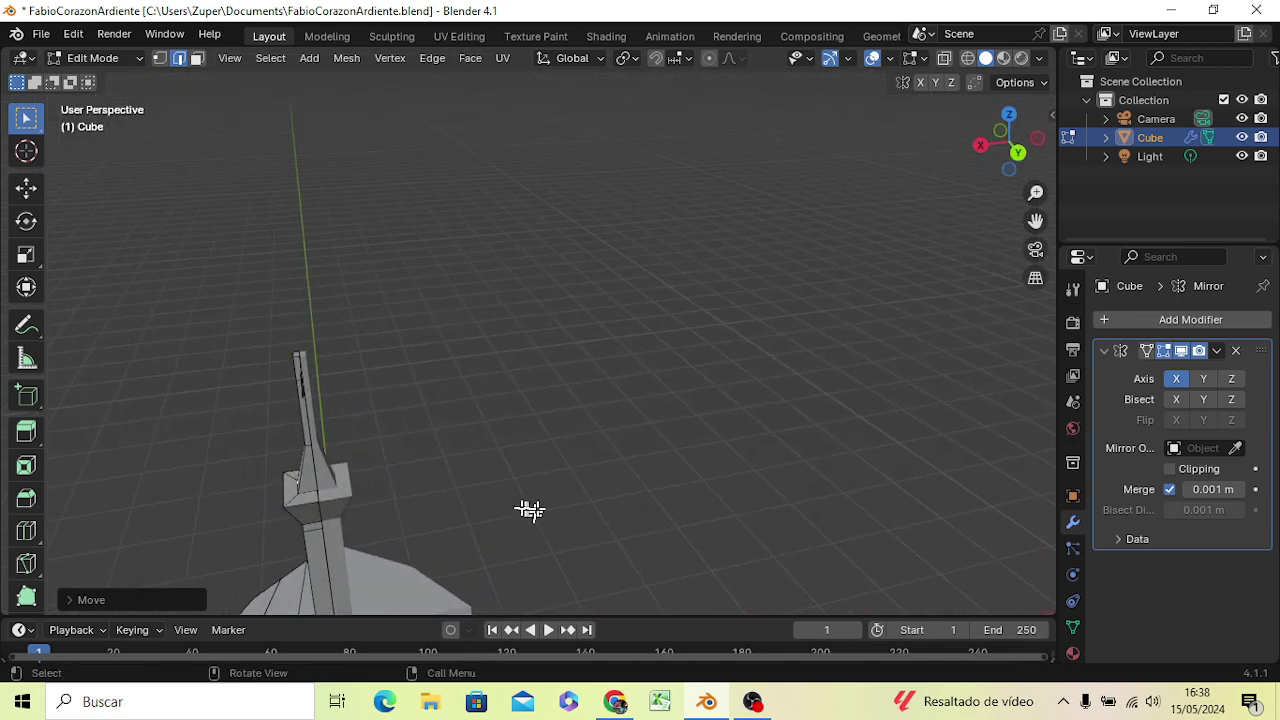
pyautogui.click(312, 470)
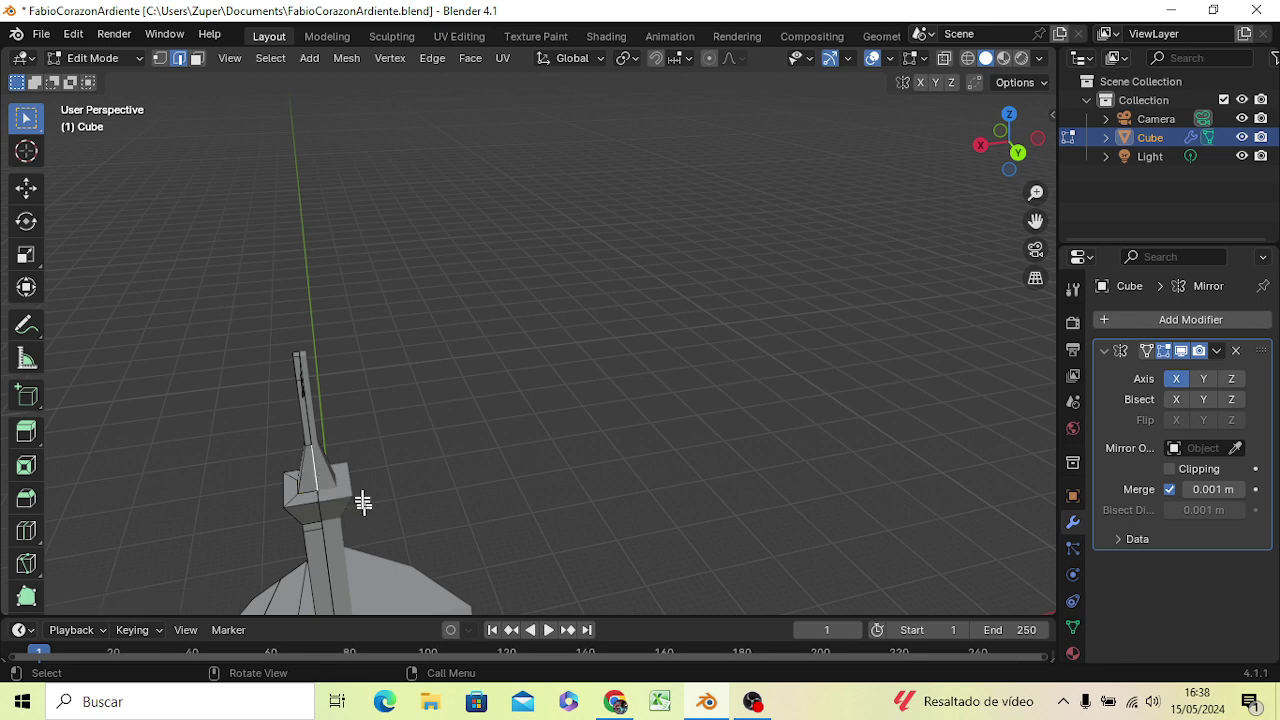
pyautogui.press('g')
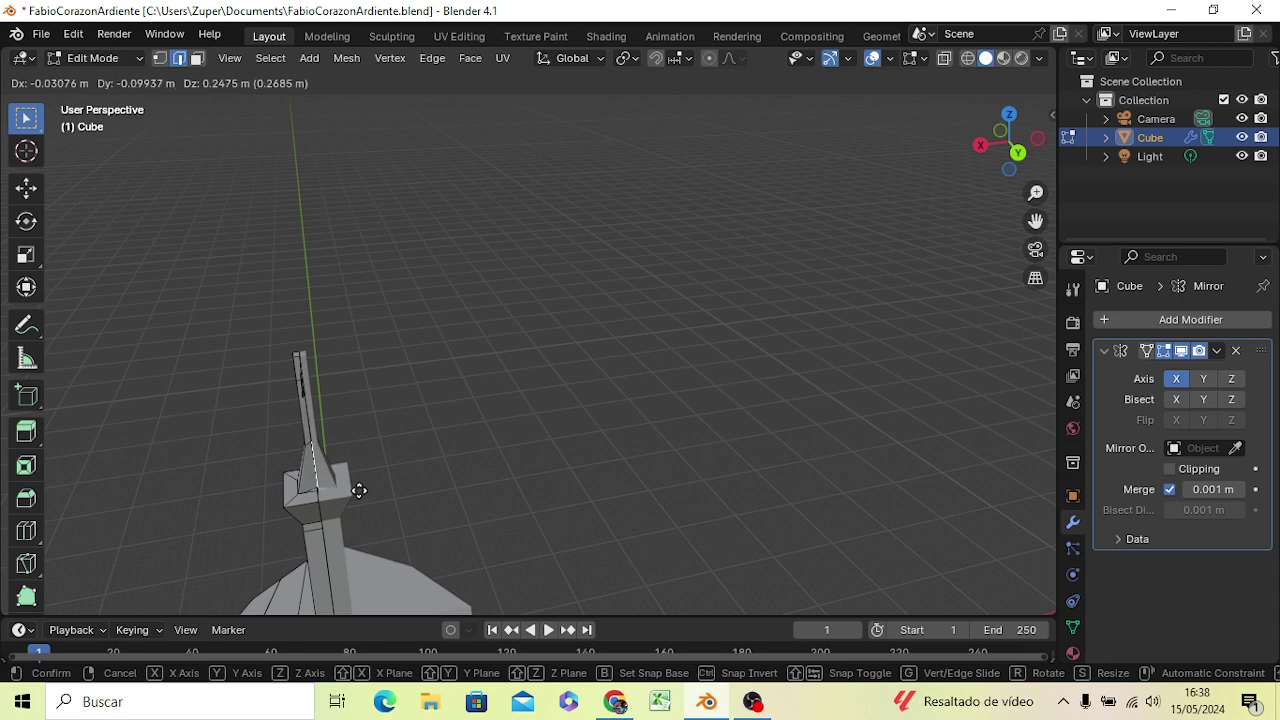
pyautogui.press('y')
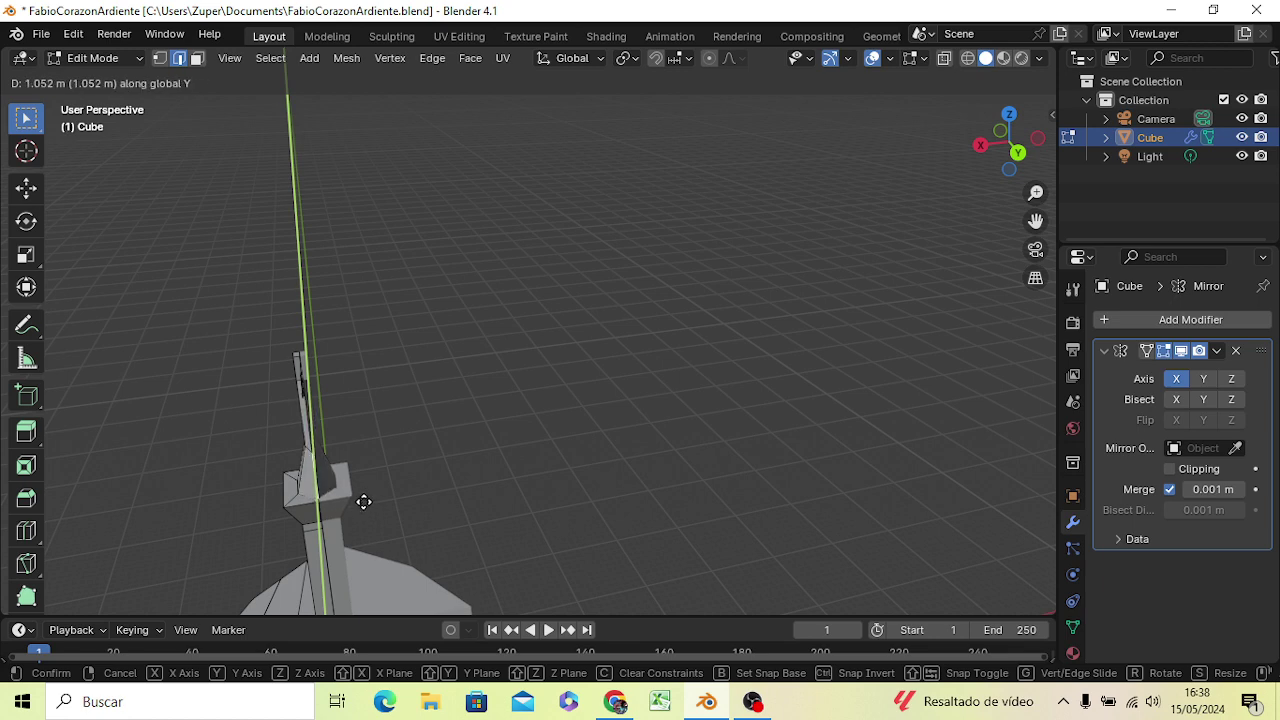
pyautogui.click(363, 502)
pyautogui.moveTo(443, 514); pyautogui.dragTo(746, 455, button='middle')
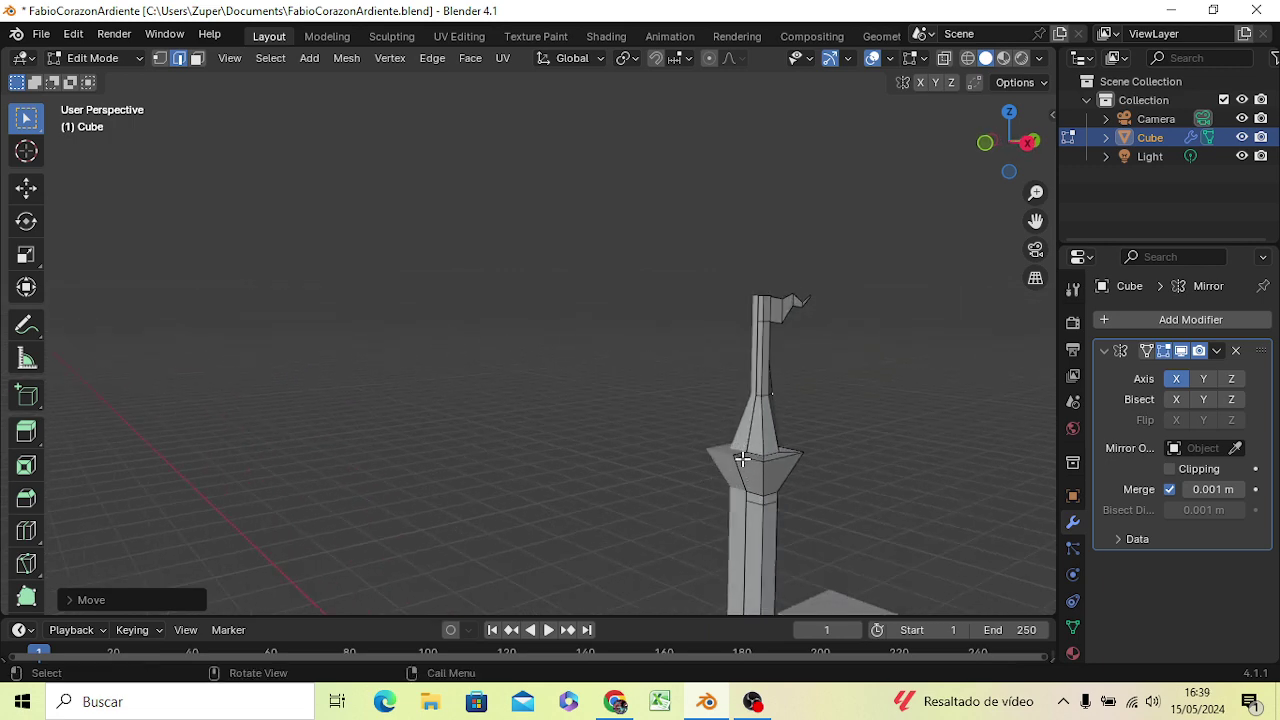
# Stretch the crossbar's end edge loop far outward along Y
pyautogui.keyDown('alt'); pyautogui.click(743, 458); pyautogui.keyUp('alt')
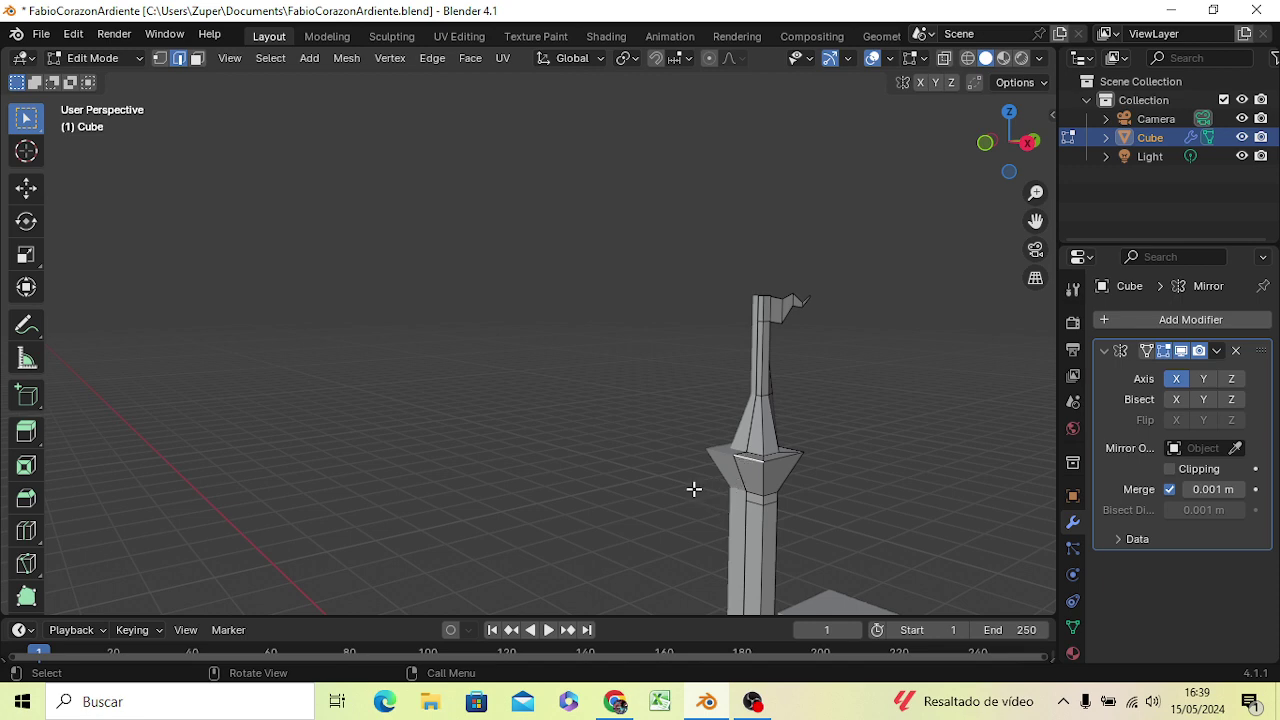
pyautogui.press('g')
pyautogui.press('y')
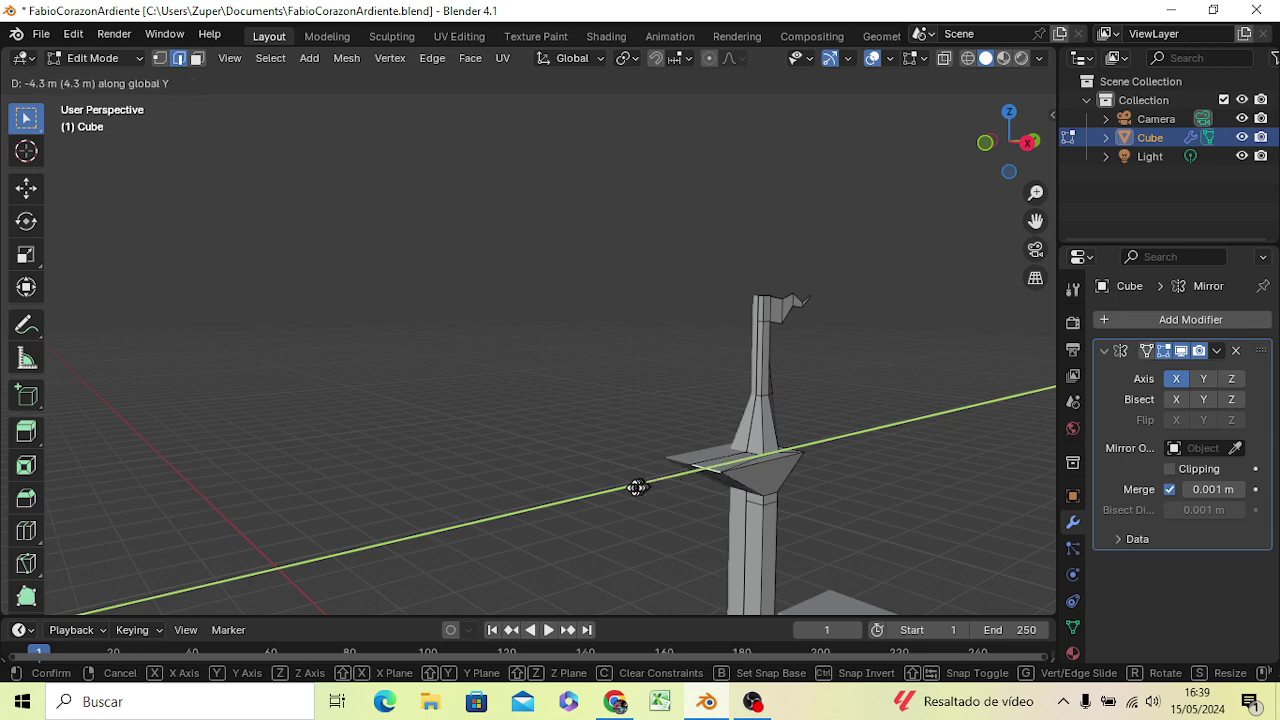
pyautogui.click(638, 489)
pyautogui.moveTo(641, 492)
pyautogui.mouseDown(button='middle')
pyautogui.moveTo(671, 471)
pyautogui.moveTo(631, 435)
pyautogui.mouseUp(button='middle')
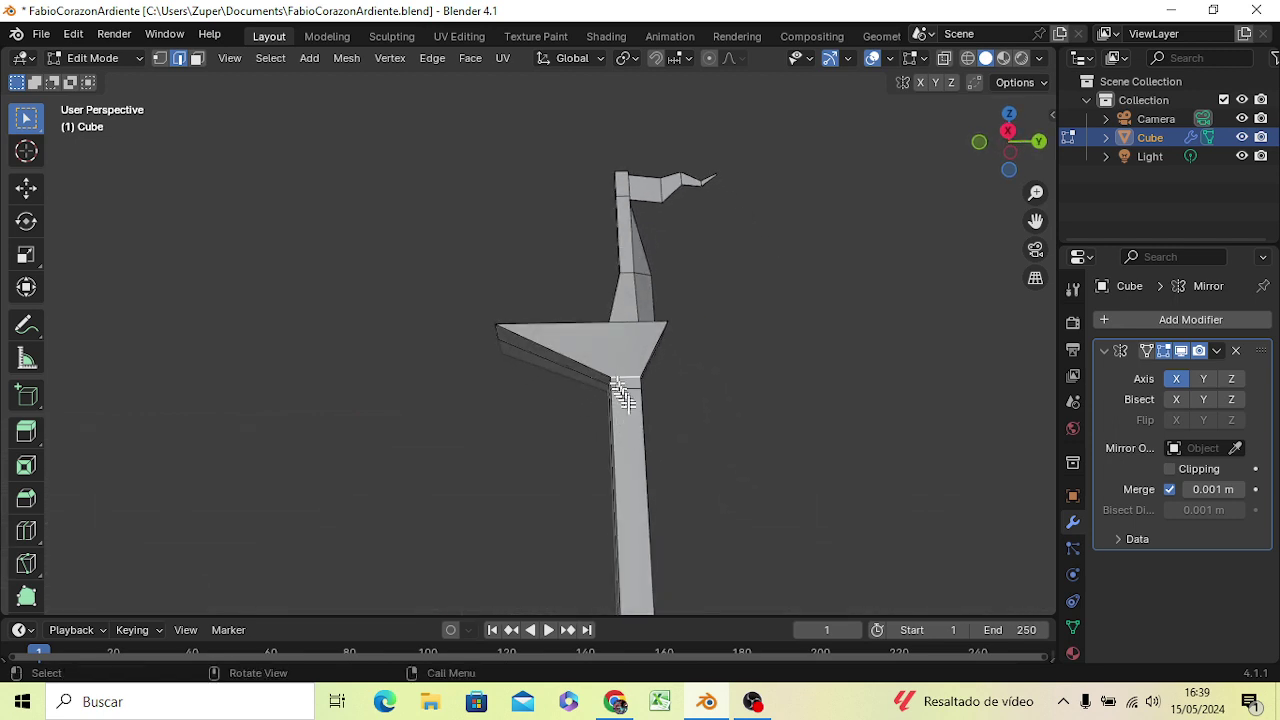
pyautogui.moveTo(626, 414)
pyautogui.mouseDown(button='middle')
pyautogui.moveTo(663, 428)
pyautogui.moveTo(691, 414)
pyautogui.mouseUp(button='middle')
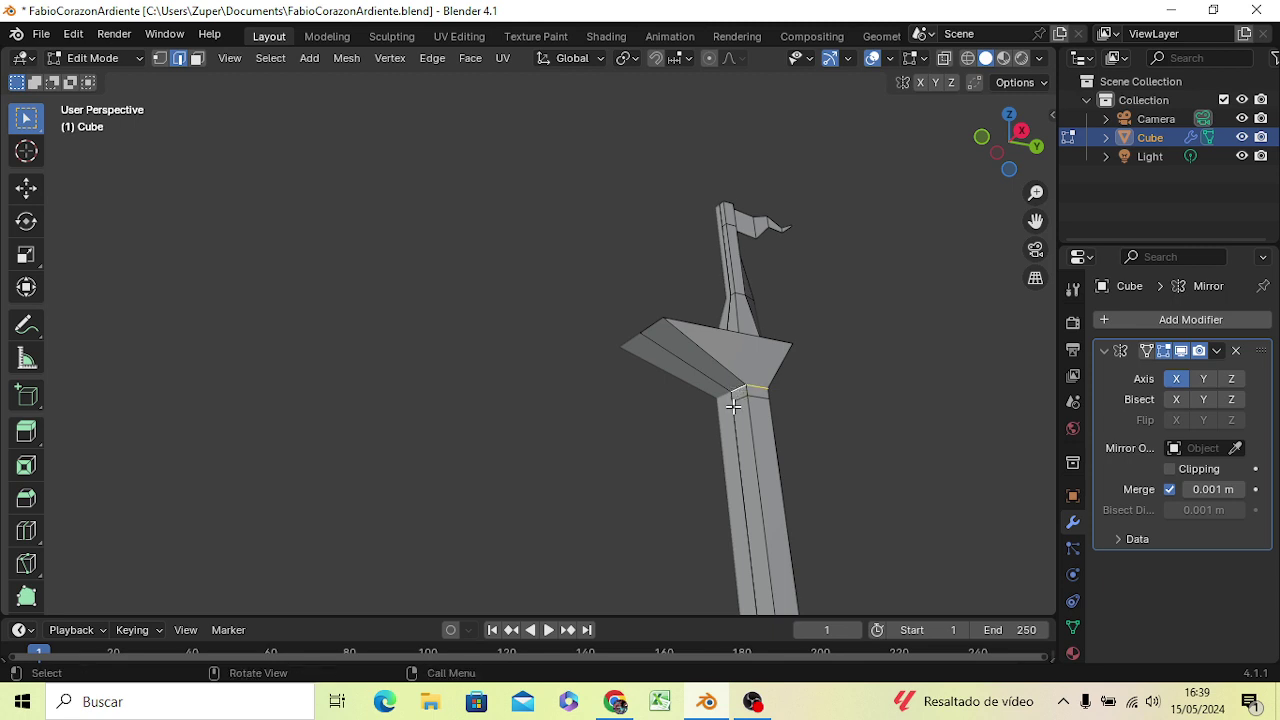
# In Right Ortho view, move the crossbar's end edges vertically to flatten it into a thin yard
pyautogui.press('KP_3')
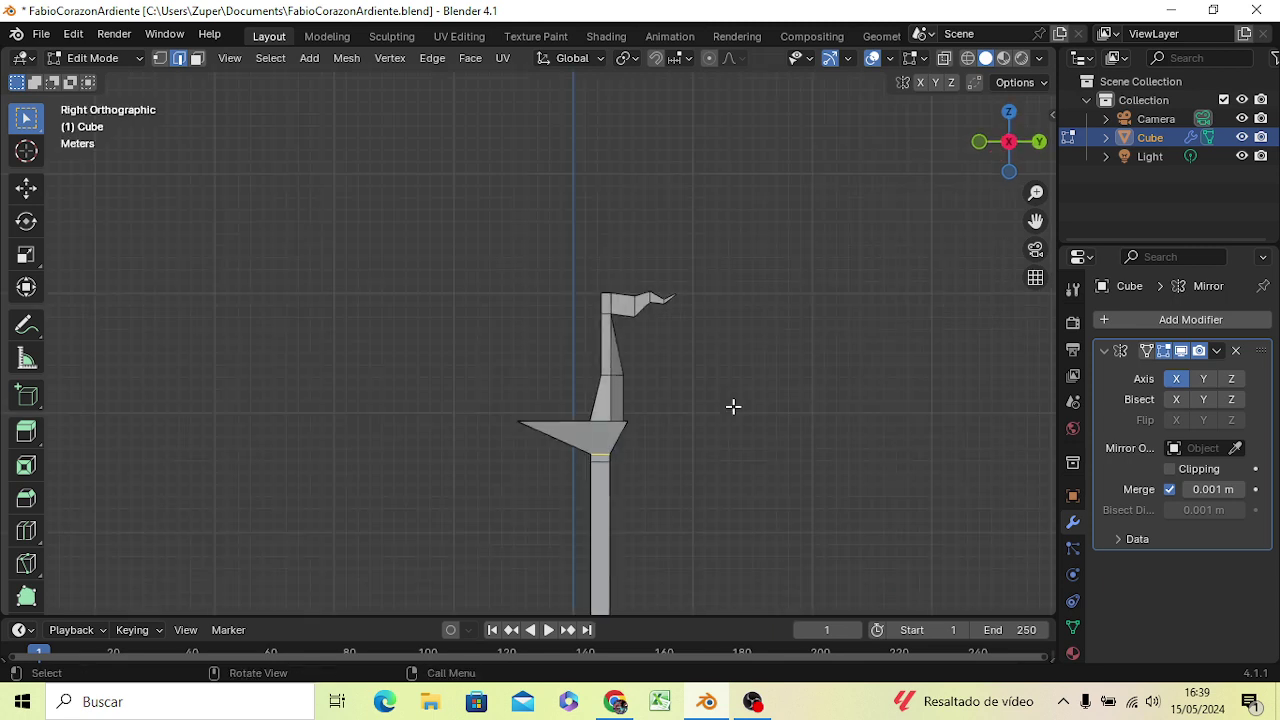
pyautogui.press('g')
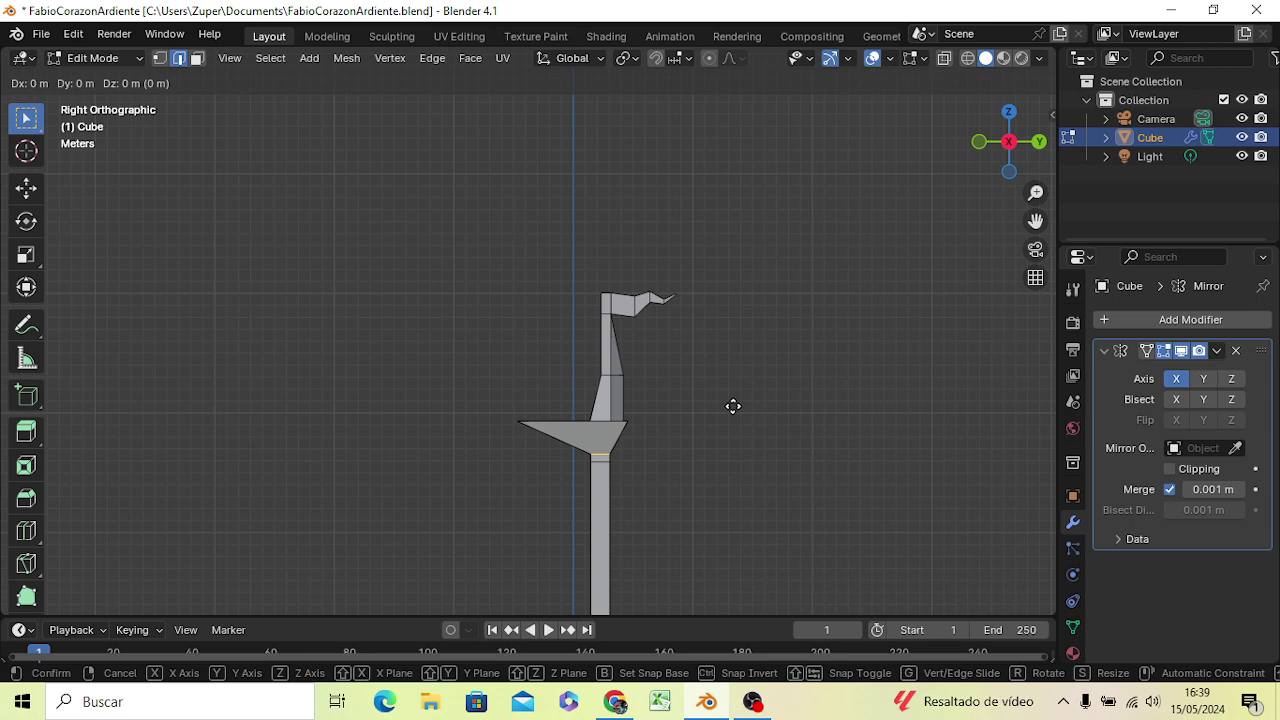
pyautogui.press('z')
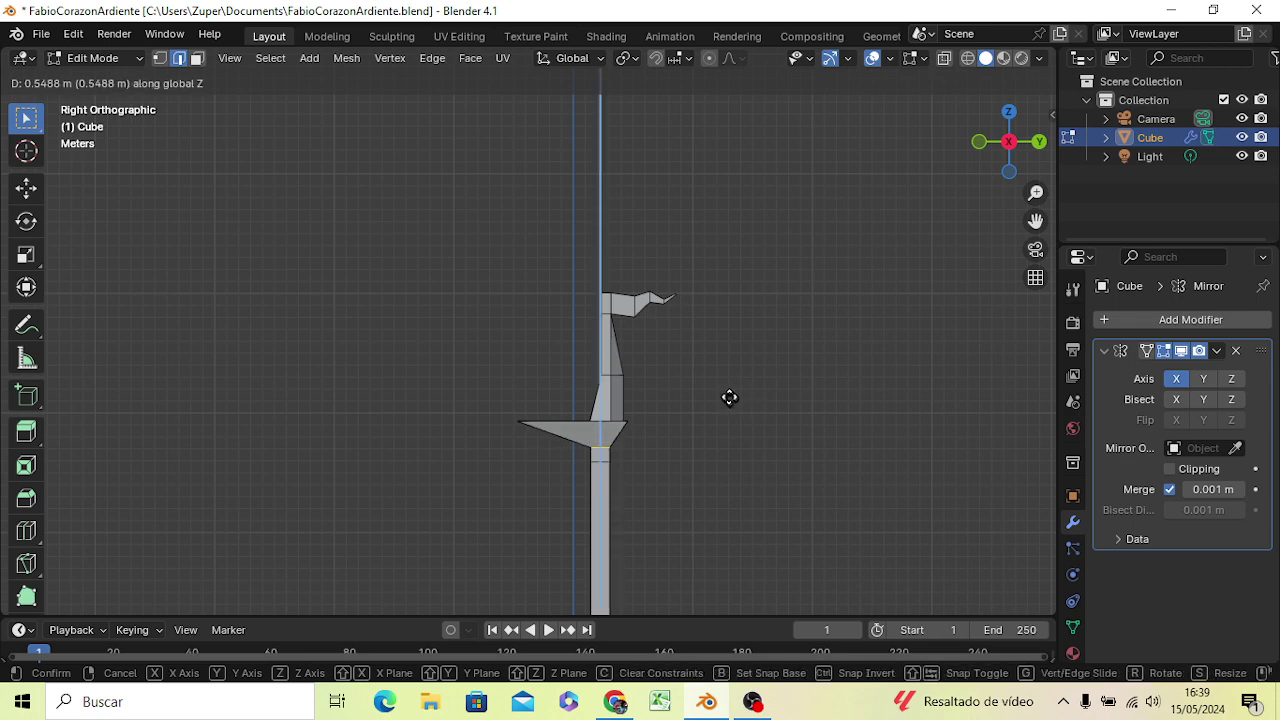
pyautogui.click(728, 386)
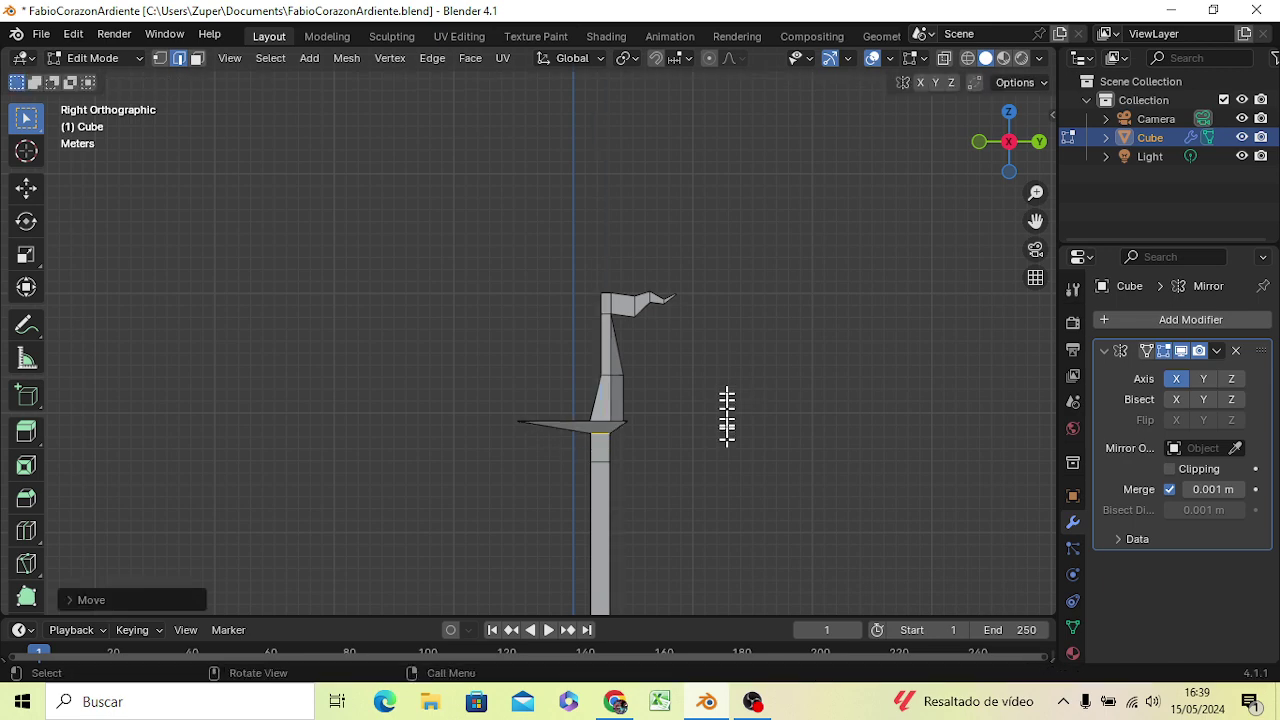
# Orbit and zoom around the whole boat to review the mast and stern
pyautogui.moveTo(726, 449); pyautogui.dragTo(789, 409, button='middle')
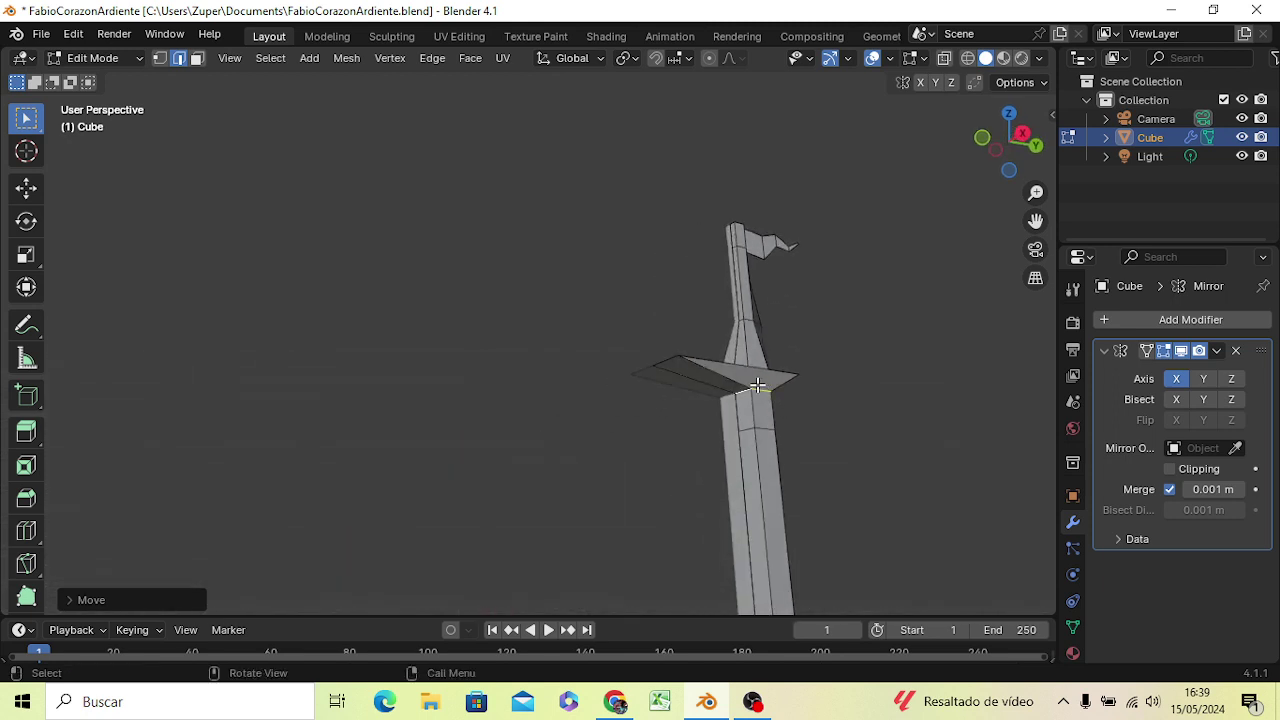
pyautogui.moveTo(728, 398)
pyautogui.mouseDown(button='middle')
pyautogui.moveTo(729, 420)
pyautogui.moveTo(658, 421)
pyautogui.mouseUp(button='middle')
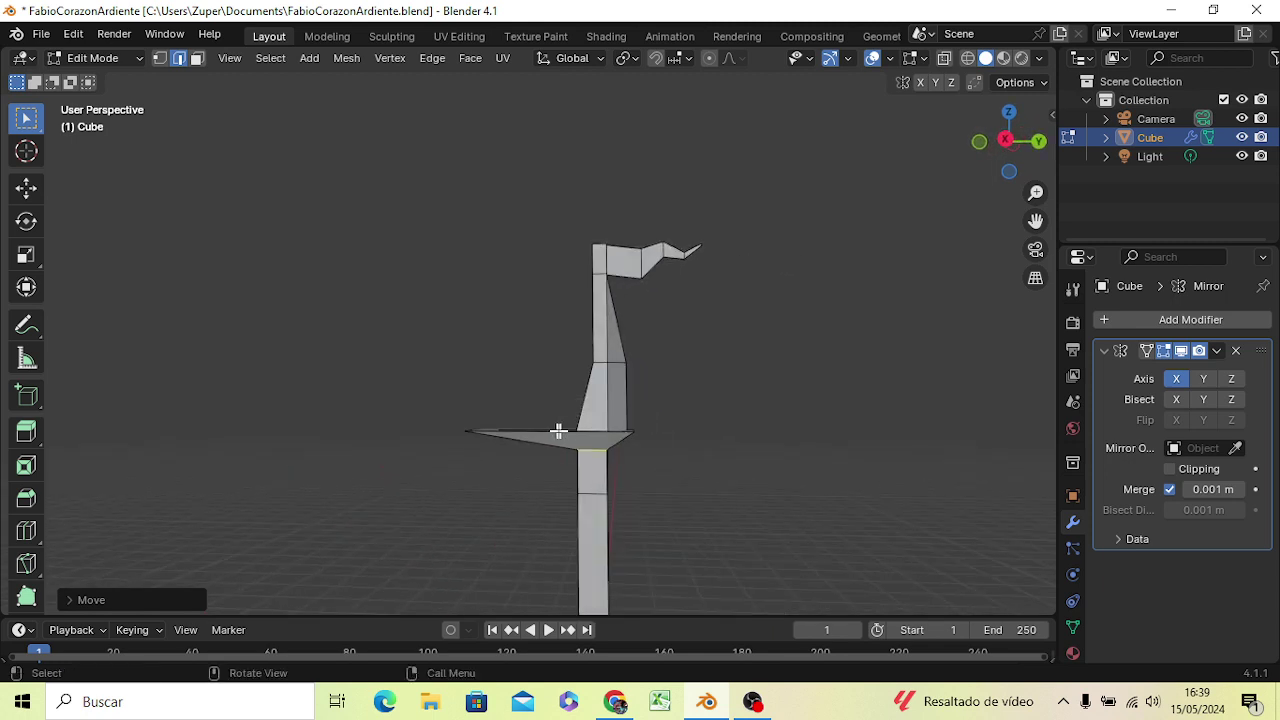
pyautogui.scroll(-2, 557, 430)
pyautogui.scroll(-3, 563, 430)
pyautogui.scroll(-1, 565, 428)
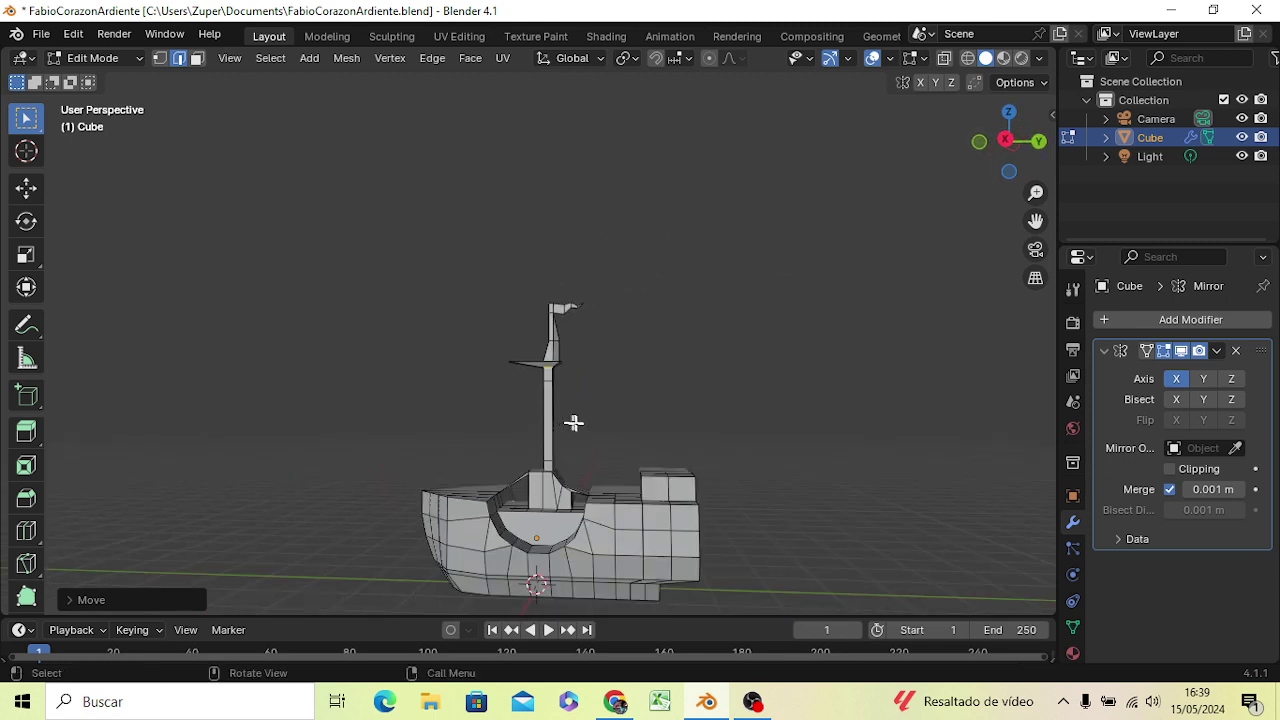
pyautogui.moveTo(586, 426)
pyautogui.mouseDown(button='middle')
pyautogui.moveTo(601, 408)
pyautogui.moveTo(609, 463)
pyautogui.moveTo(591, 423)
pyautogui.moveTo(564, 425)
pyautogui.moveTo(608, 394)
pyautogui.moveTo(624, 528)
pyautogui.mouseUp(button='middle')
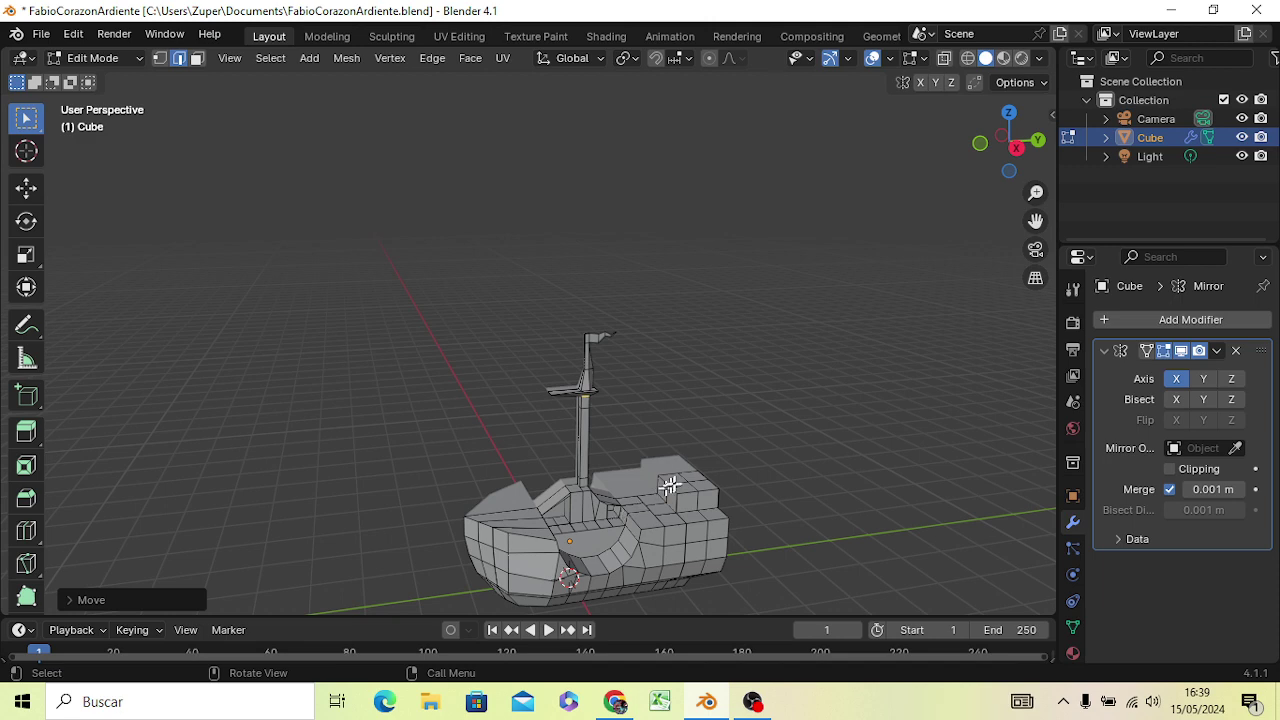
pyautogui.scroll(3, 668, 485)
pyautogui.scroll(2, 678, 458)
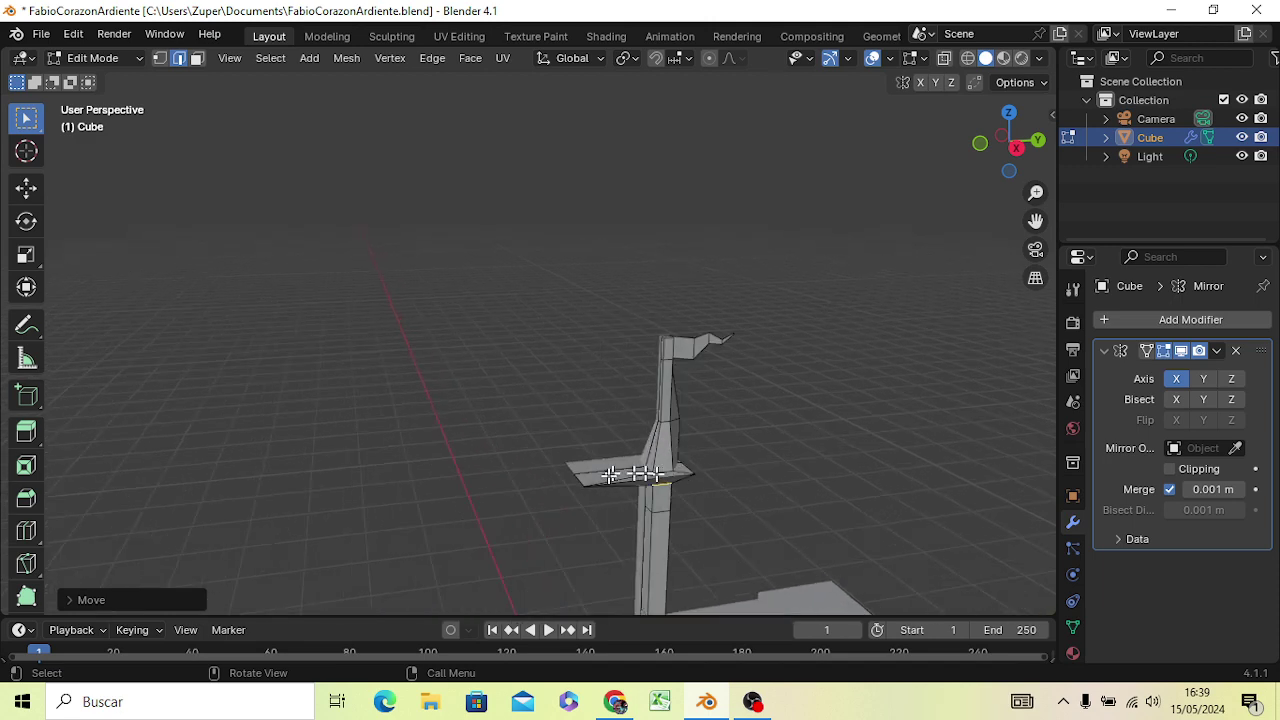
pyautogui.scroll(-3, 618, 484)
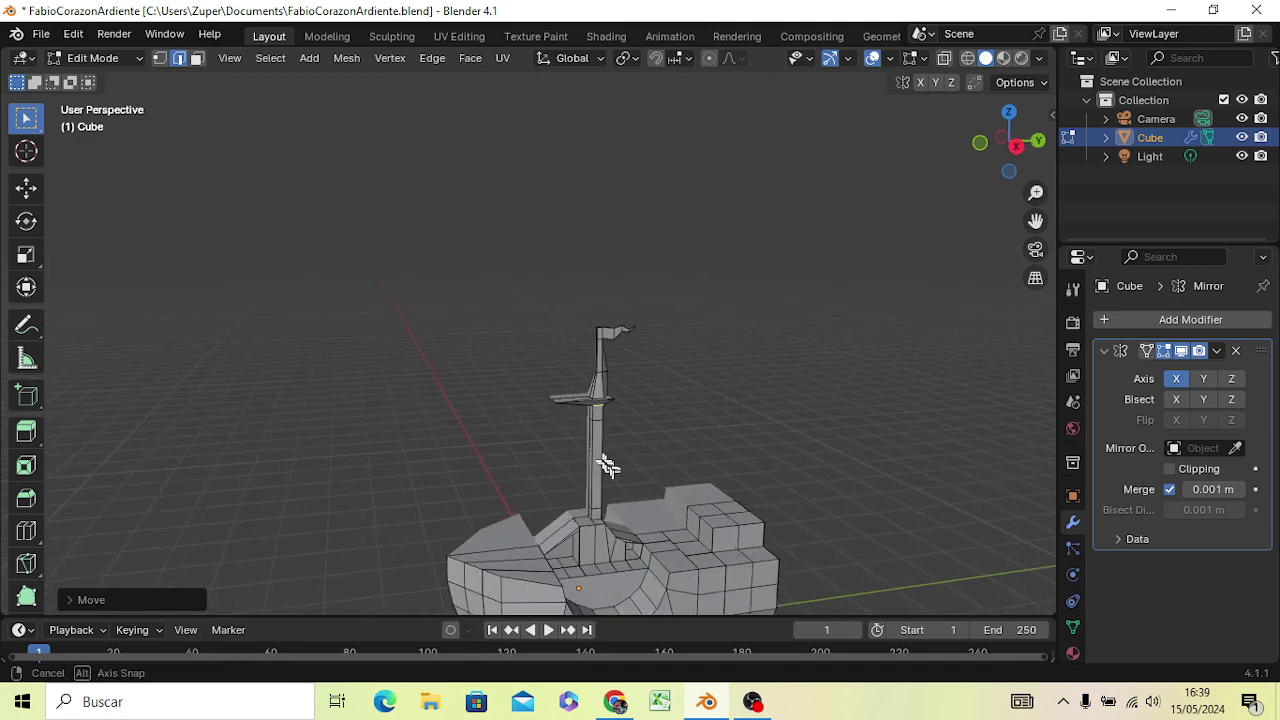
pyautogui.moveTo(613, 477); pyautogui.dragTo(573, 418, button='middle')
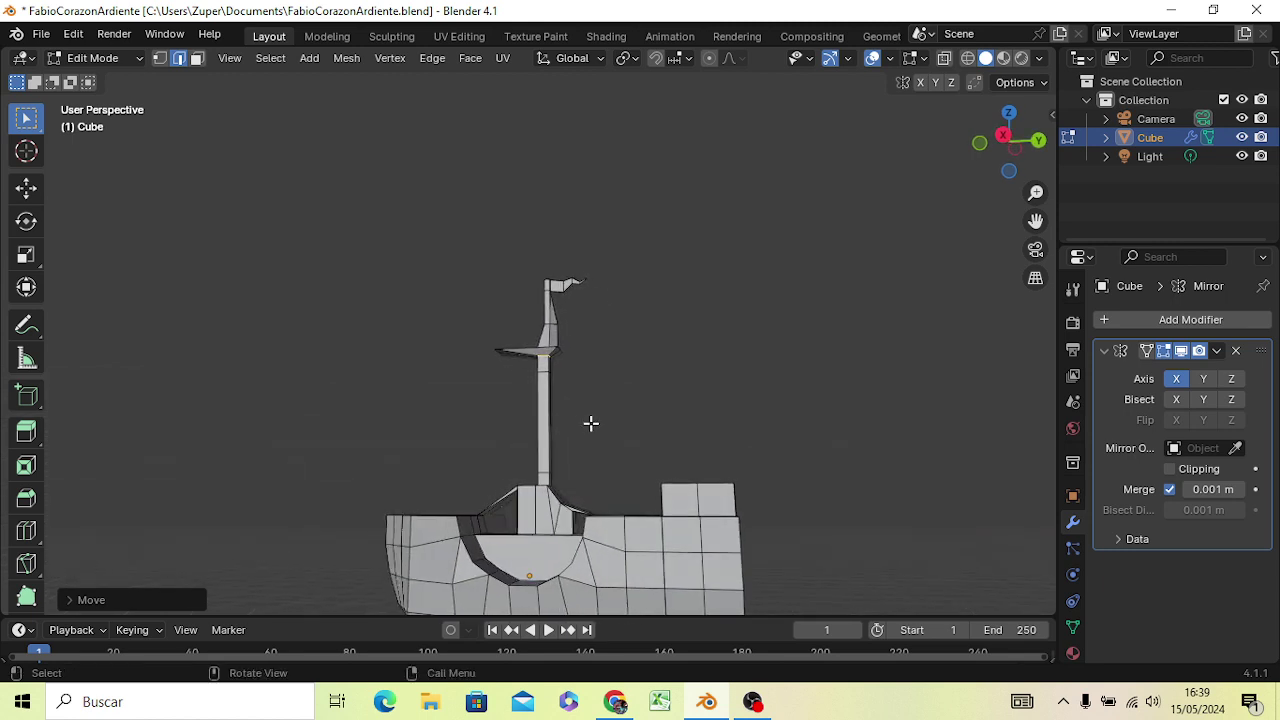
pyautogui.scroll(2, 591, 423)
pyautogui.scroll(1, 591, 423)
pyautogui.scroll(-3, 598, 423)
pyautogui.moveTo(688, 486)
pyautogui.mouseDown(button='middle')
pyautogui.moveTo(493, 540)
pyautogui.moveTo(522, 569)
pyautogui.mouseUp(button='middle')
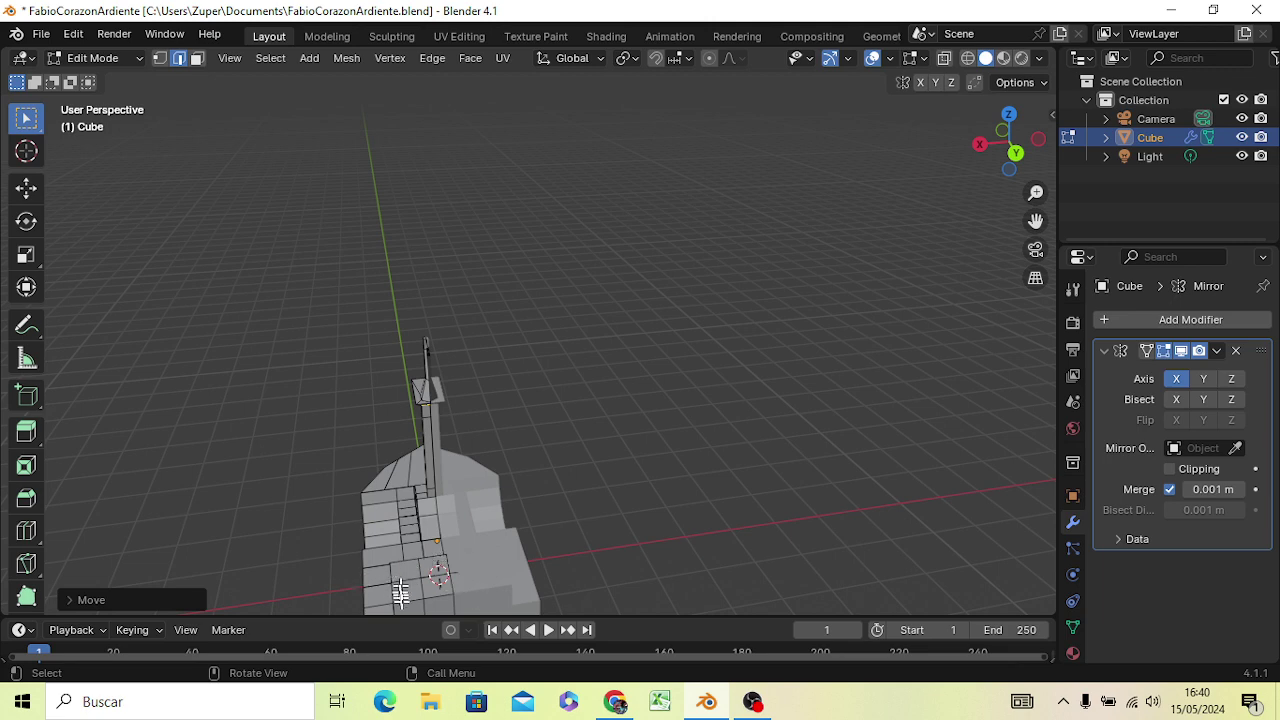
pyautogui.moveTo(408, 580); pyautogui.dragTo(600, 554, button='middle')
pyautogui.moveTo(625, 490)
pyautogui.mouseDown(button='middle')
pyautogui.moveTo(531, 394)
pyautogui.moveTo(557, 400)
pyautogui.moveTo(420, 490)
pyautogui.moveTo(434, 443)
pyautogui.moveTo(480, 410)
pyautogui.mouseUp(button='middle')
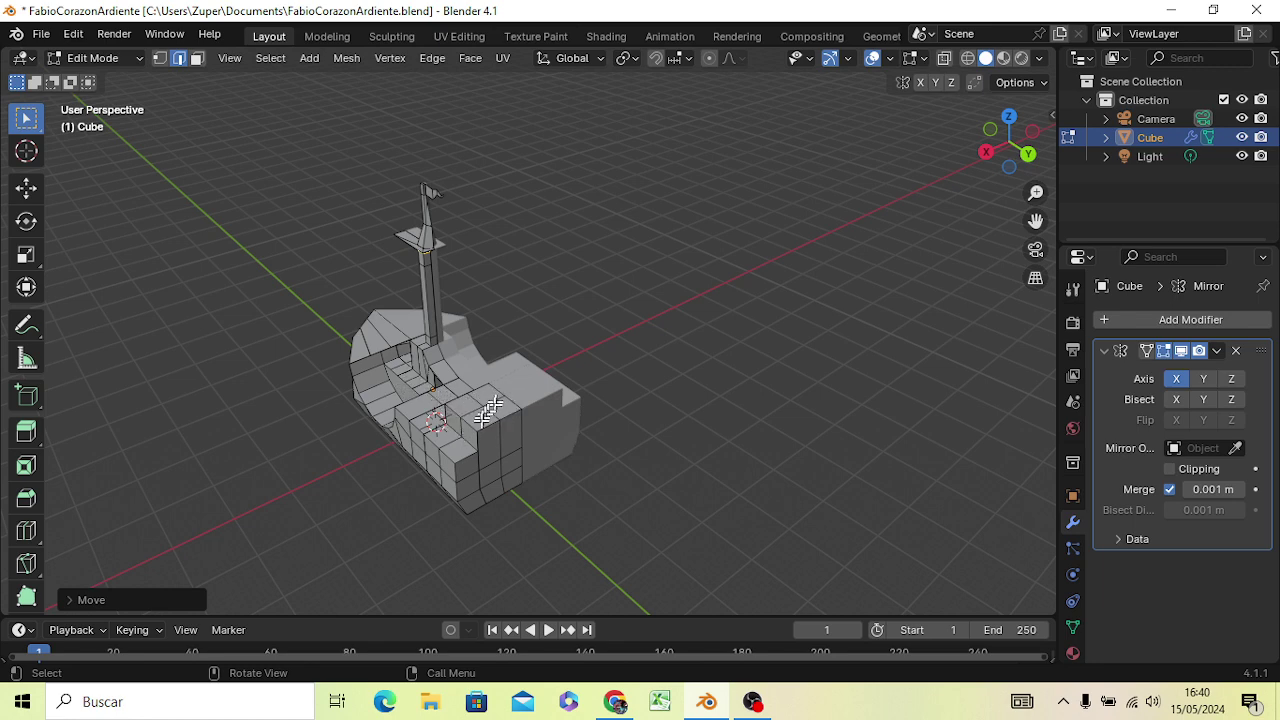
pyautogui.moveTo(466, 430)
pyautogui.mouseDown(button='middle')
pyautogui.moveTo(524, 430)
pyautogui.moveTo(572, 466)
pyautogui.mouseUp(button='middle')
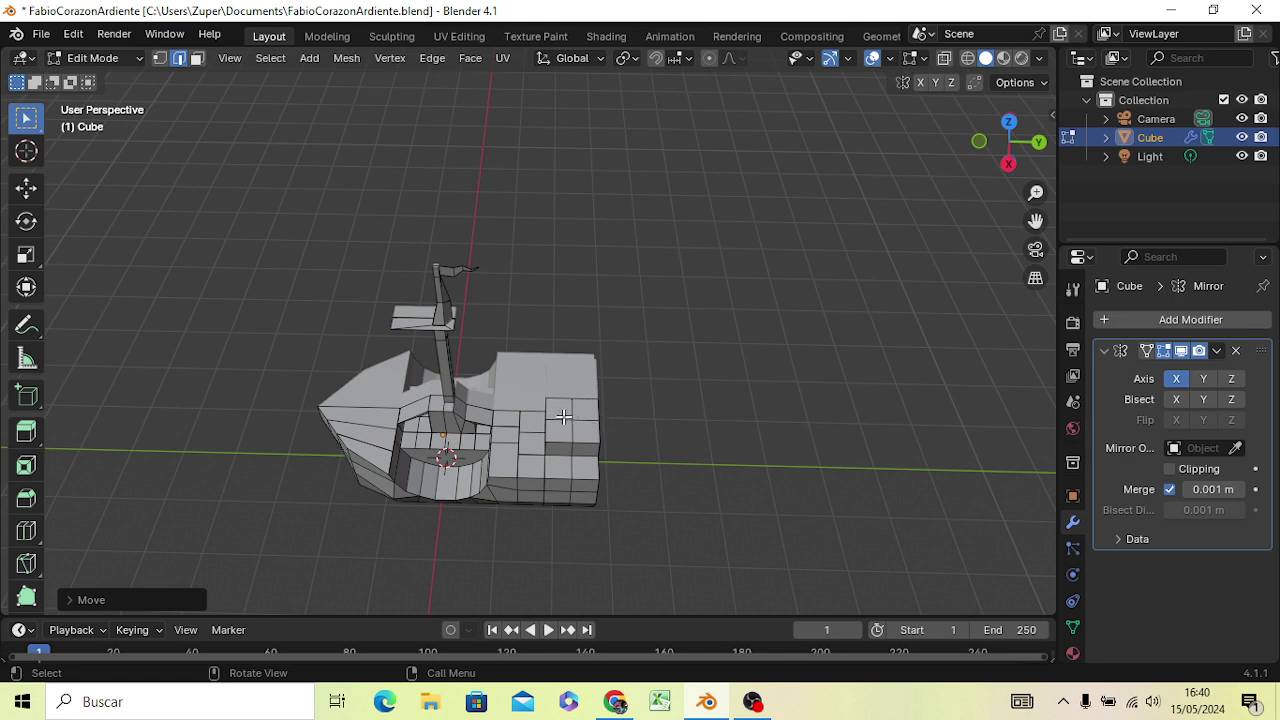
# Cut a single centred edge loop into the stern block
pyautogui.scroll(5, 564, 416)
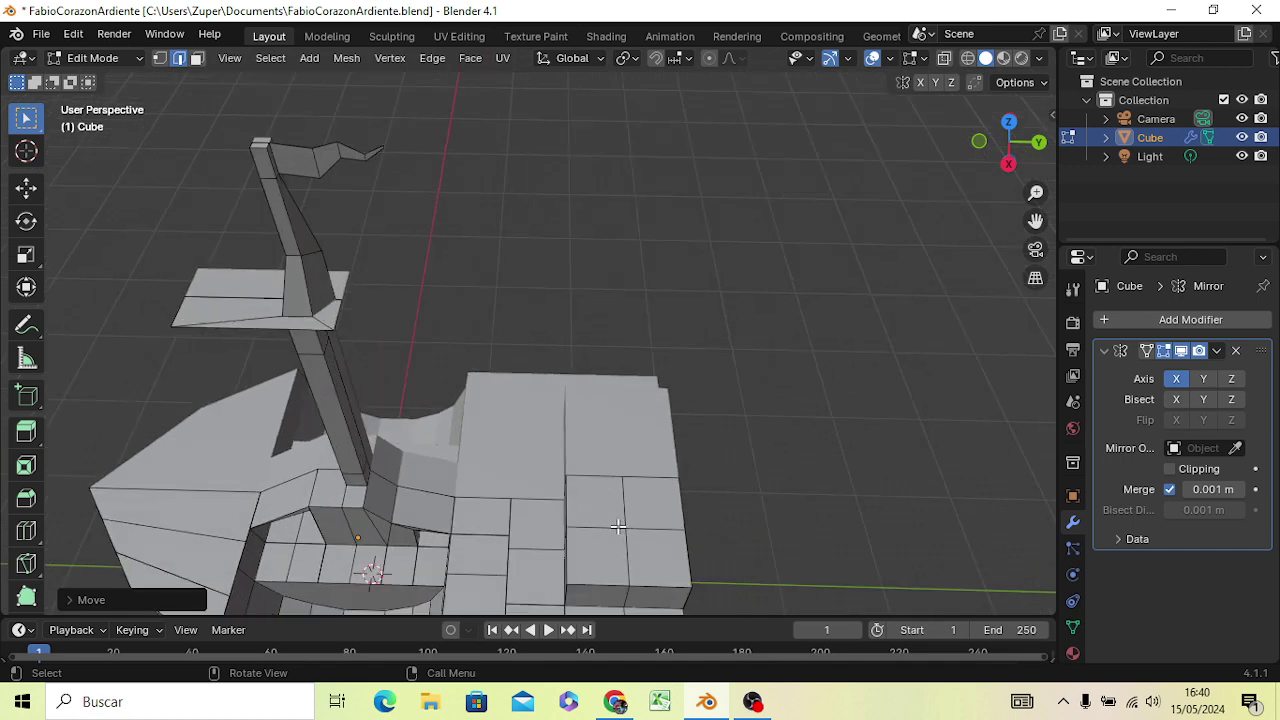
pyautogui.press('ctrl')
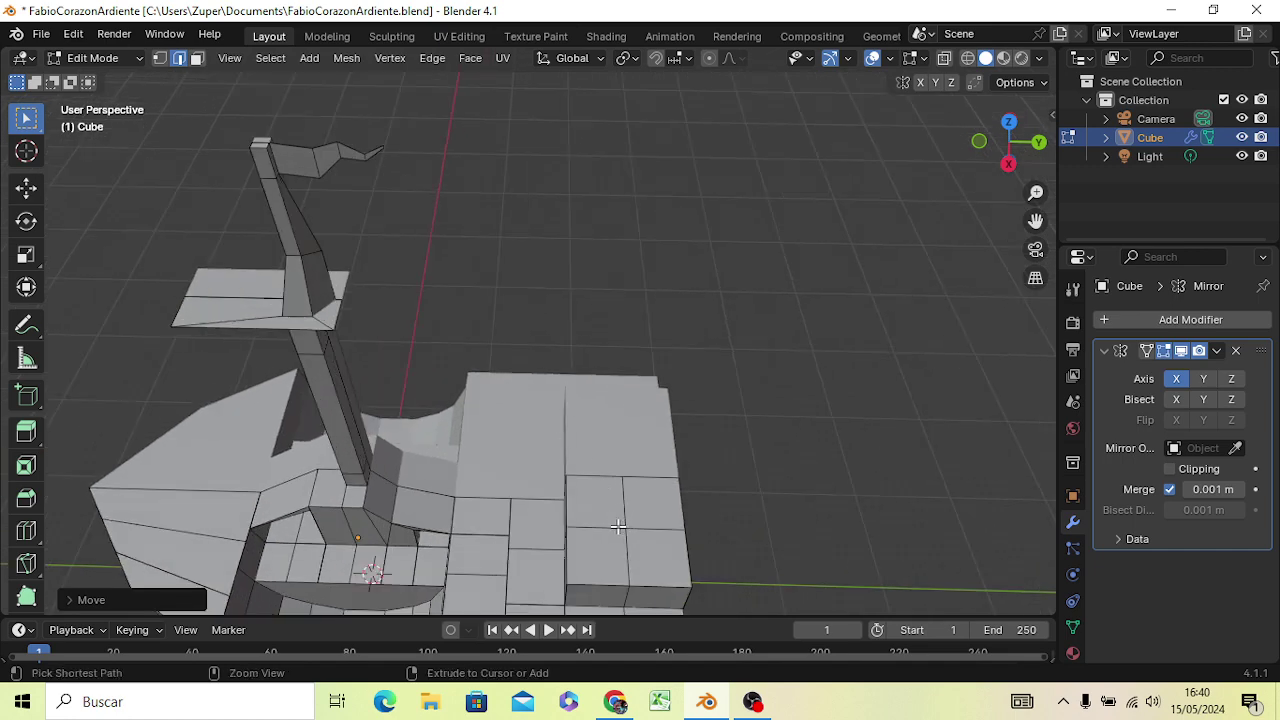
pyautogui.hotkey('ctrl', 'r')
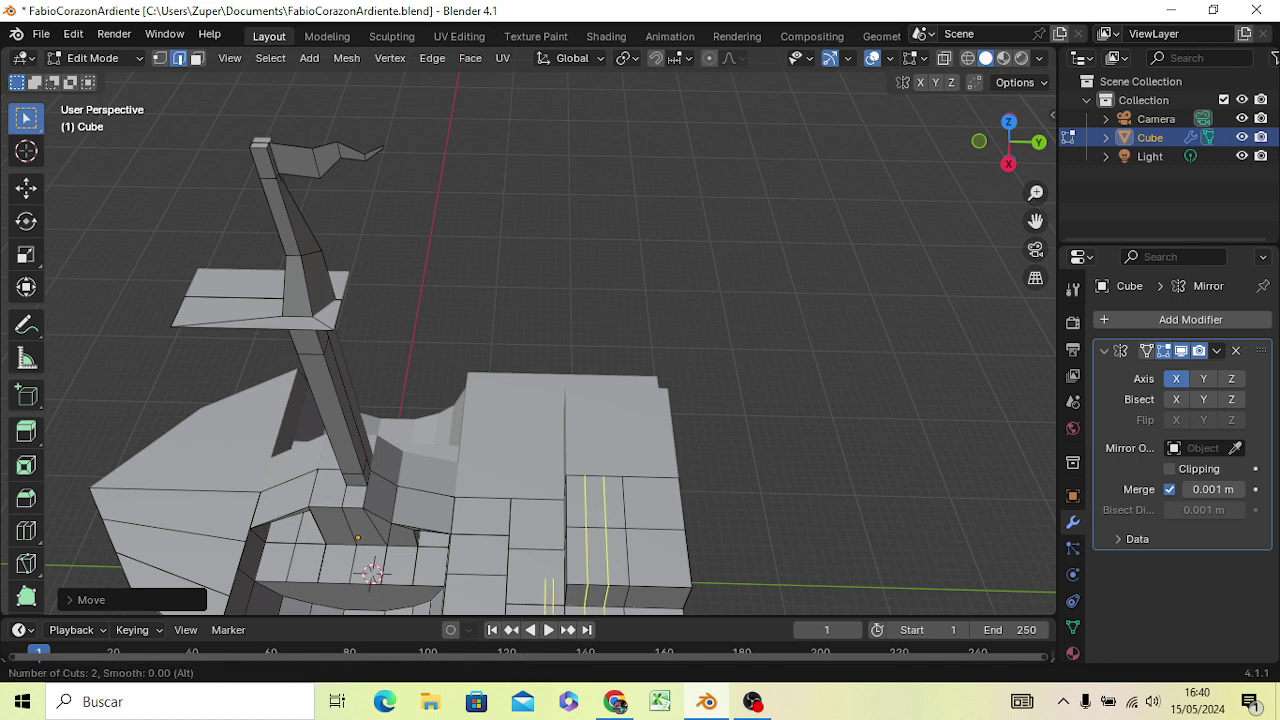
pyautogui.click(618, 525)
pyautogui.click(617, 525)
pyautogui.hotkey('ctrl', 'e')
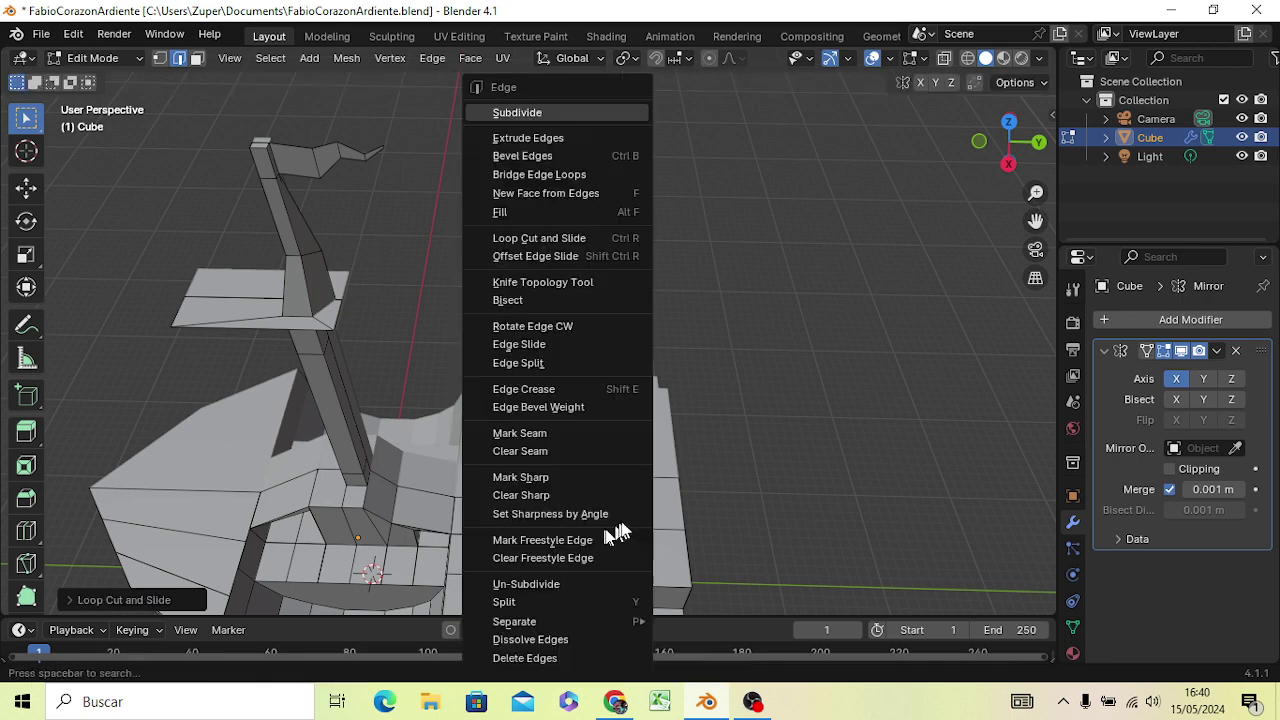
pyautogui.click(835, 455)
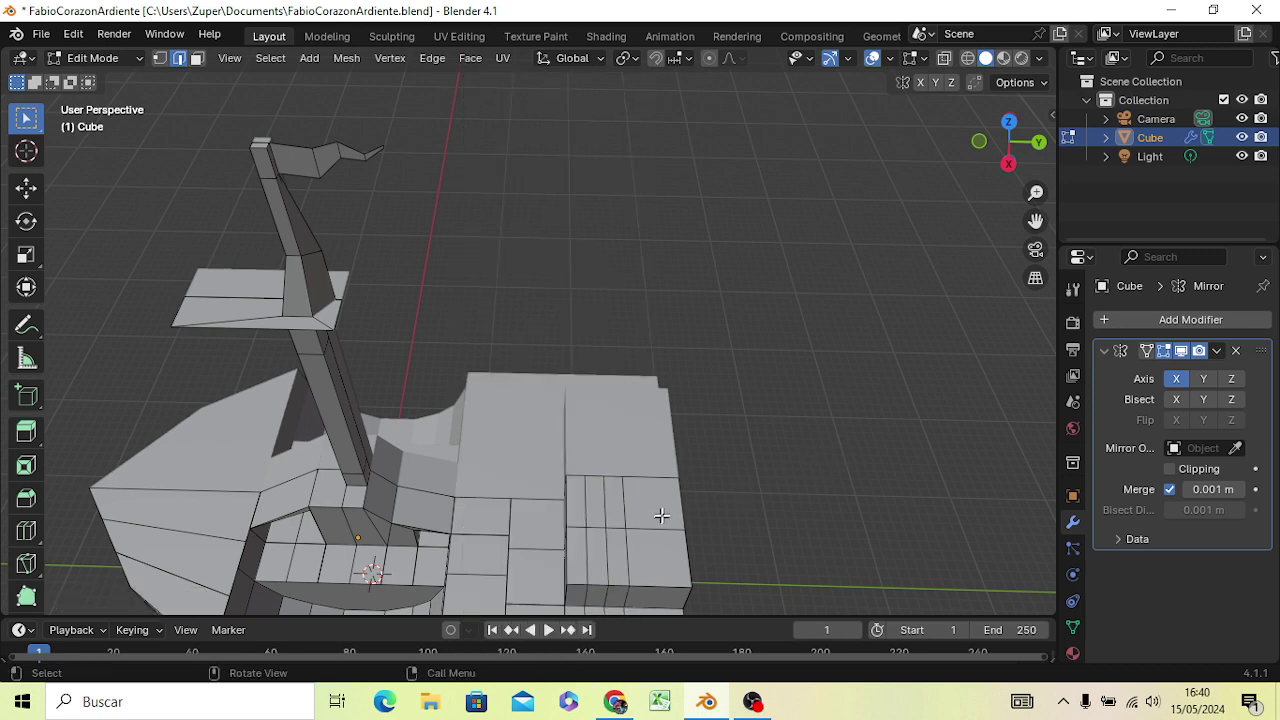
# Add two evenly spaced horizontal loop cuts around the stern block, then deselect all
pyautogui.hotkey('ctrl', 'r')
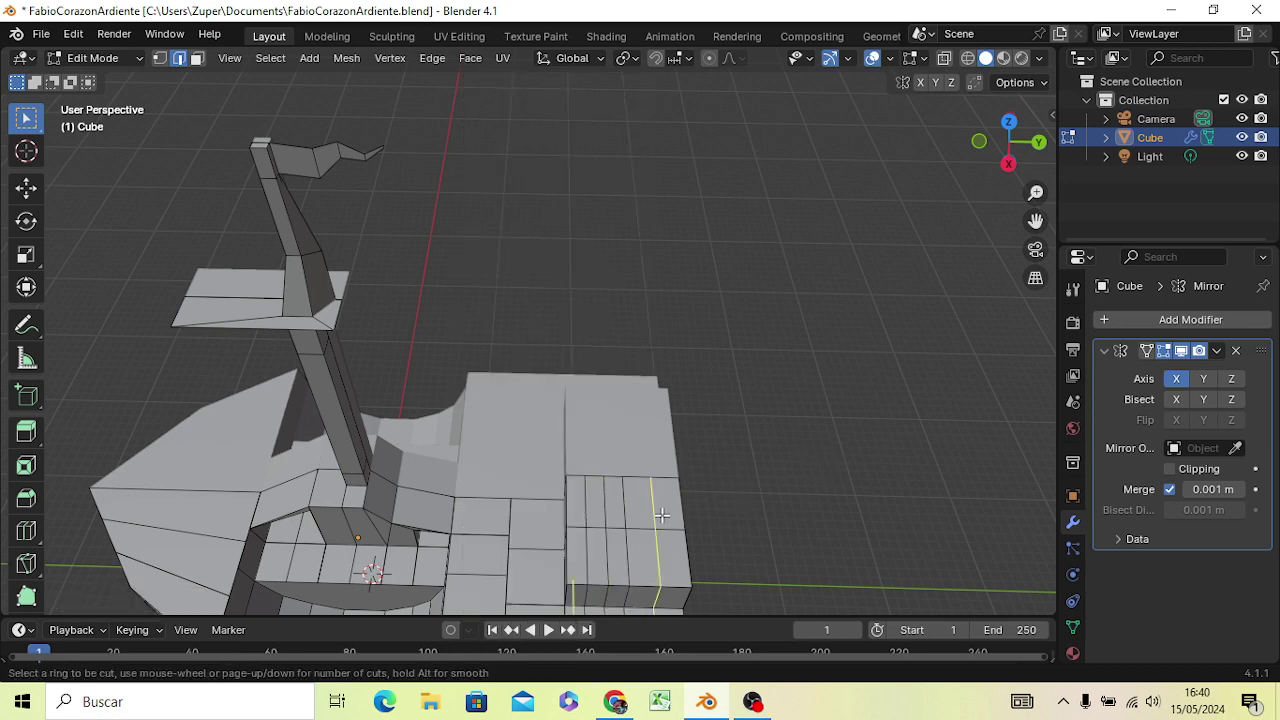
pyautogui.scroll(1, 661, 515)
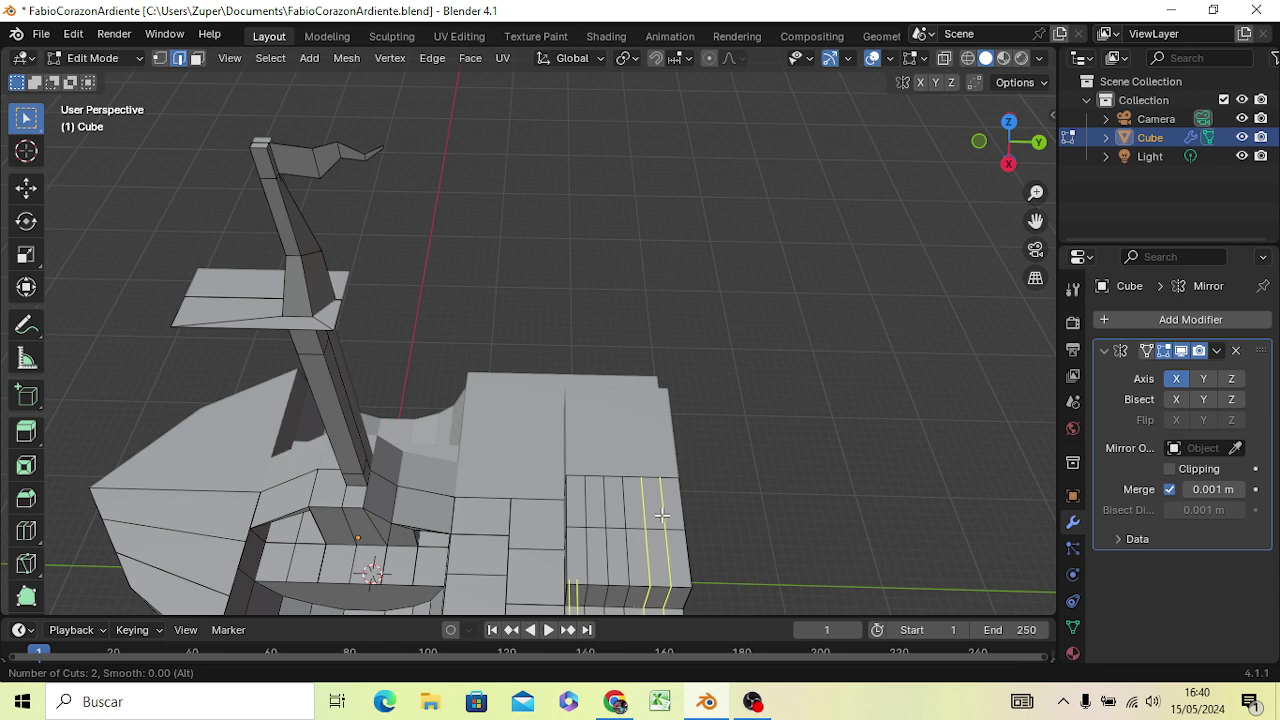
pyautogui.click(661, 515)
pyautogui.rightClick(661, 515)
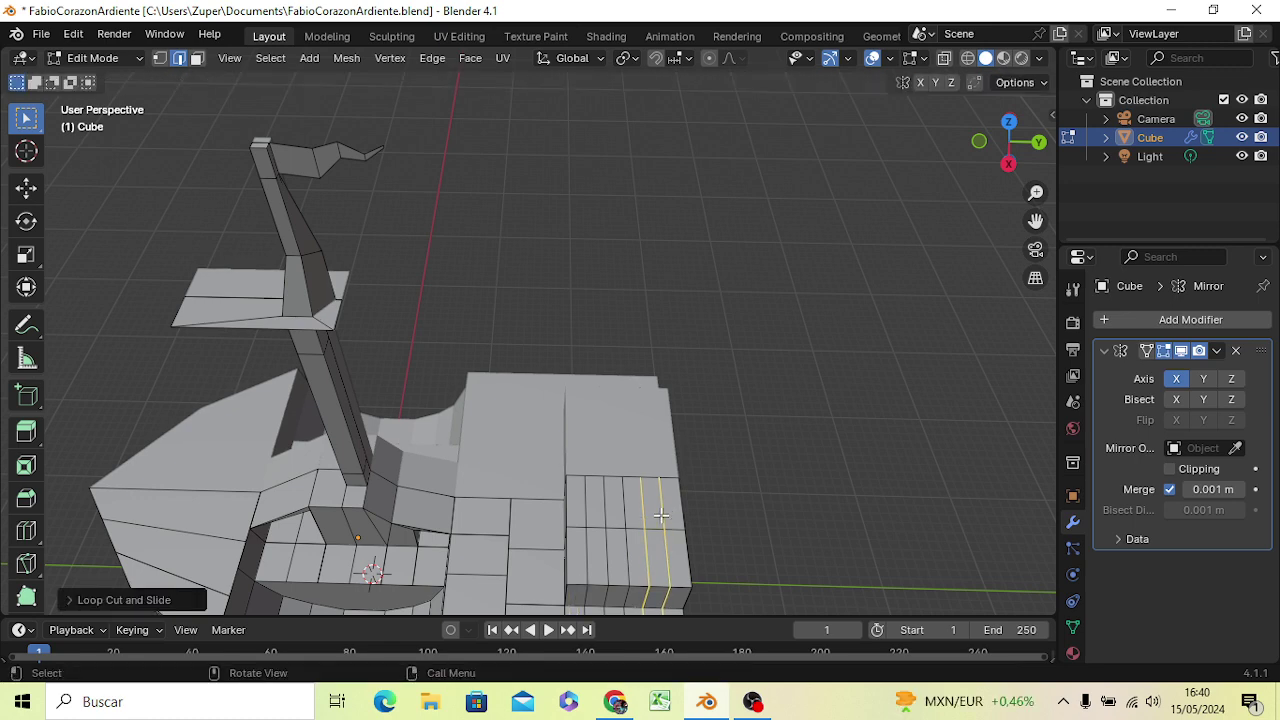
pyautogui.click(661, 515)
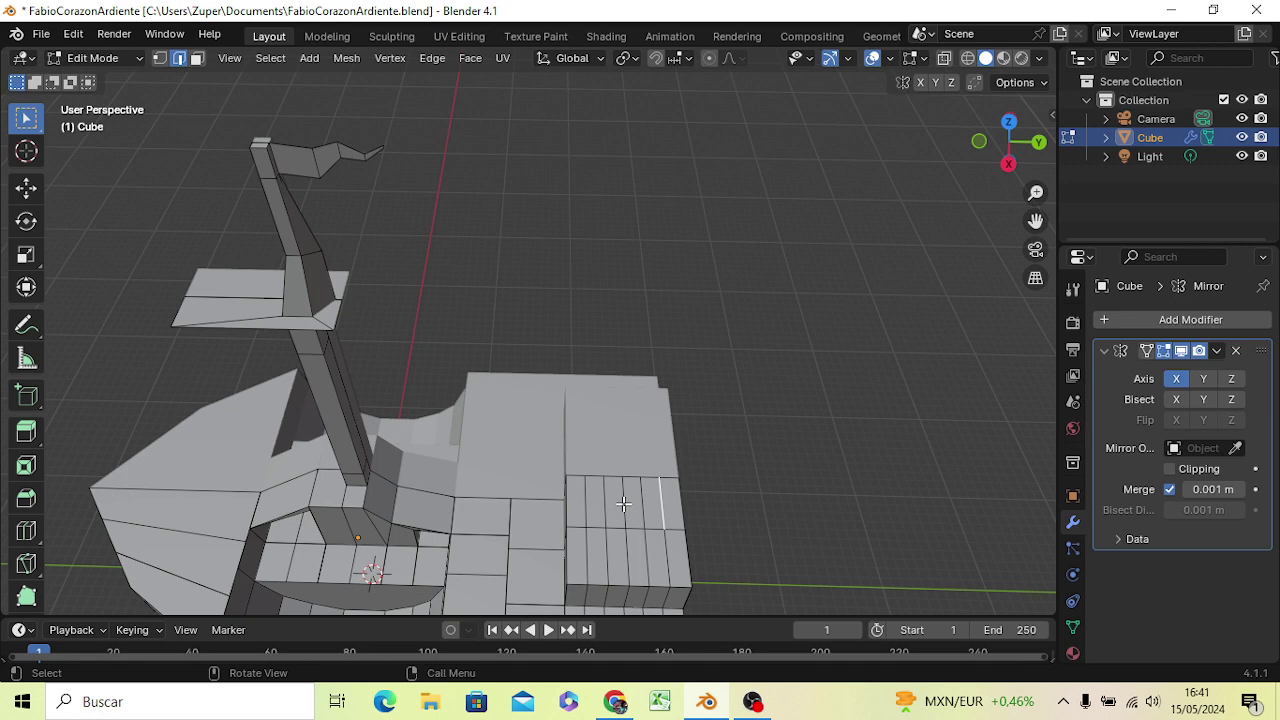
pyautogui.hotkey('ctrl', 'r')
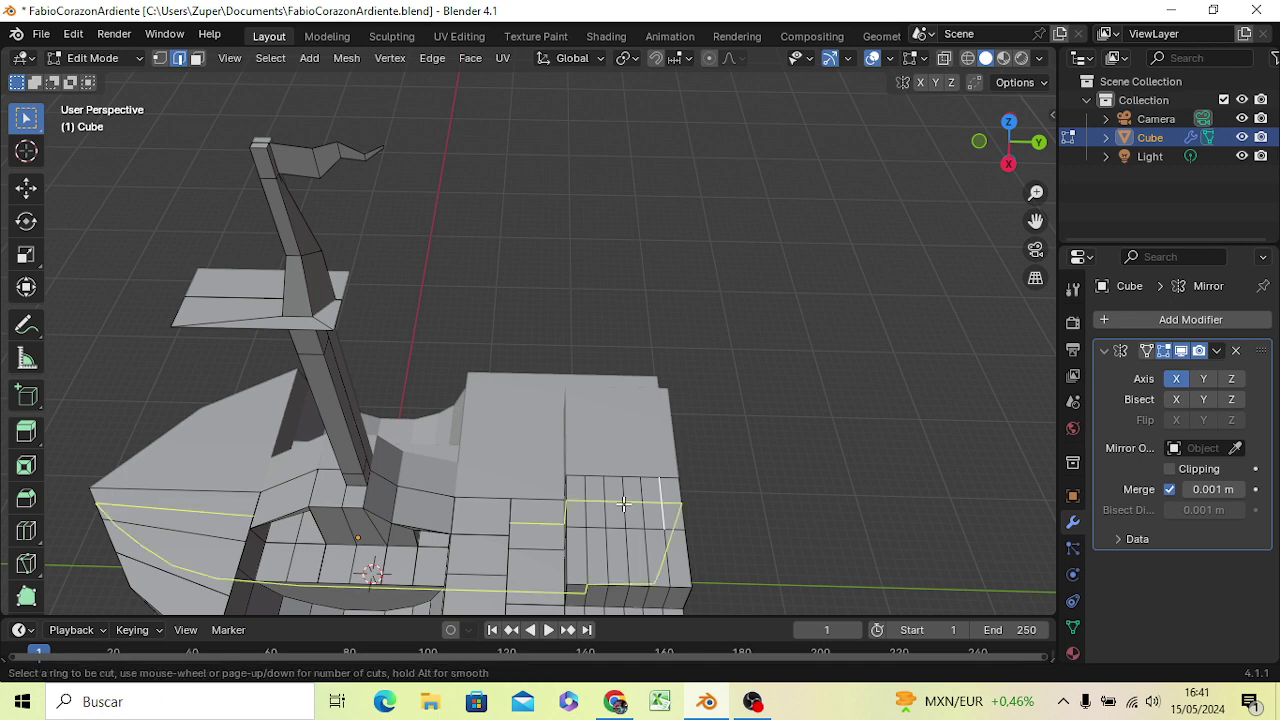
pyautogui.scroll(1, 675, 503)
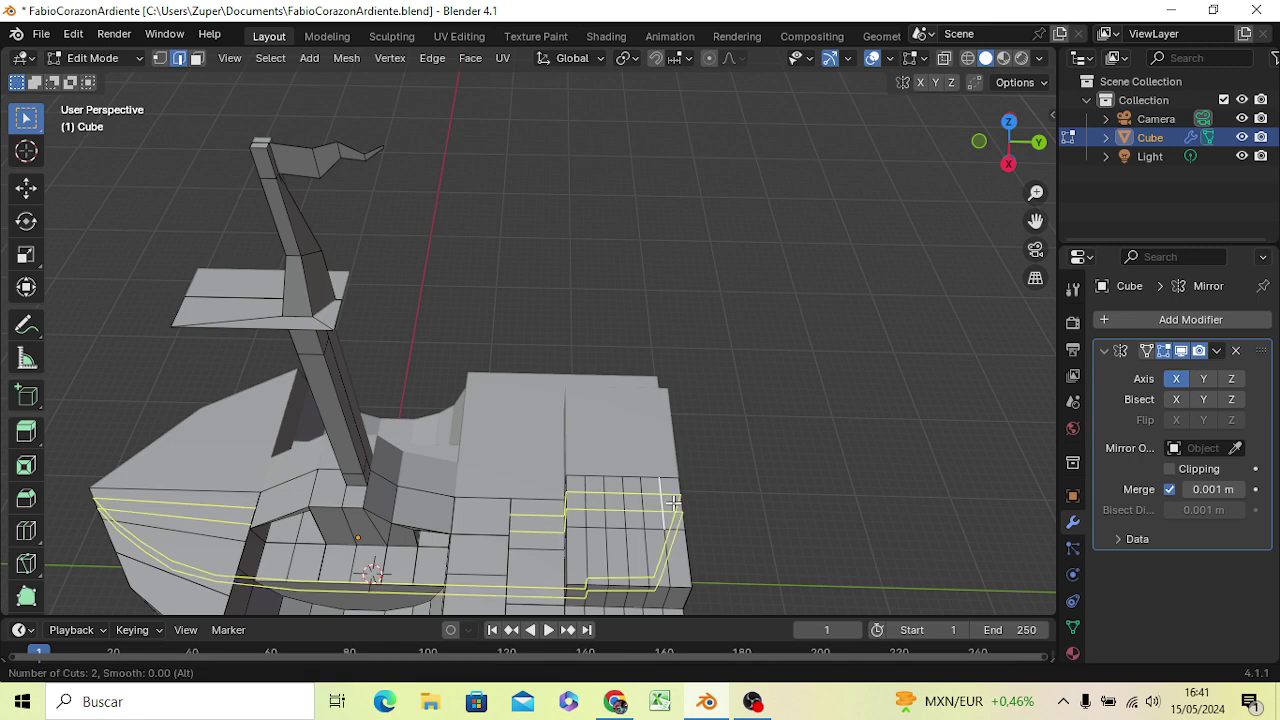
pyautogui.click(675, 503)
pyautogui.click(675, 503)
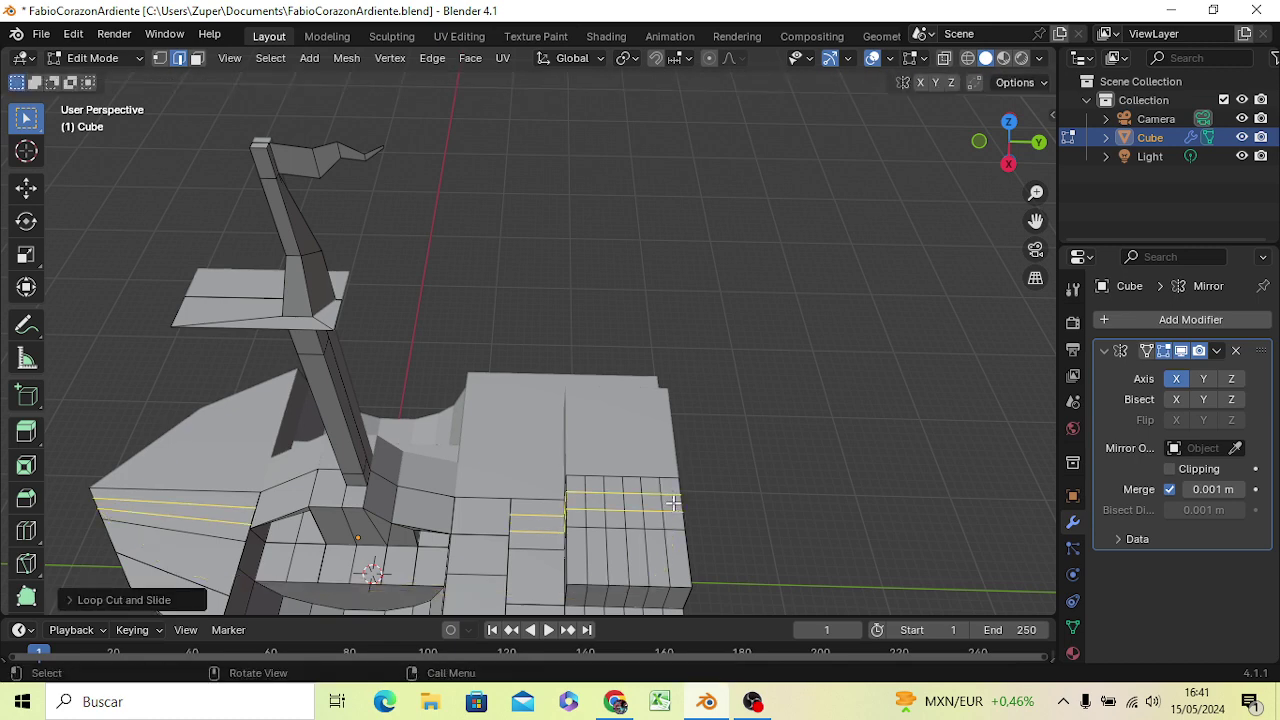
pyautogui.hotkey('alt', 'a')
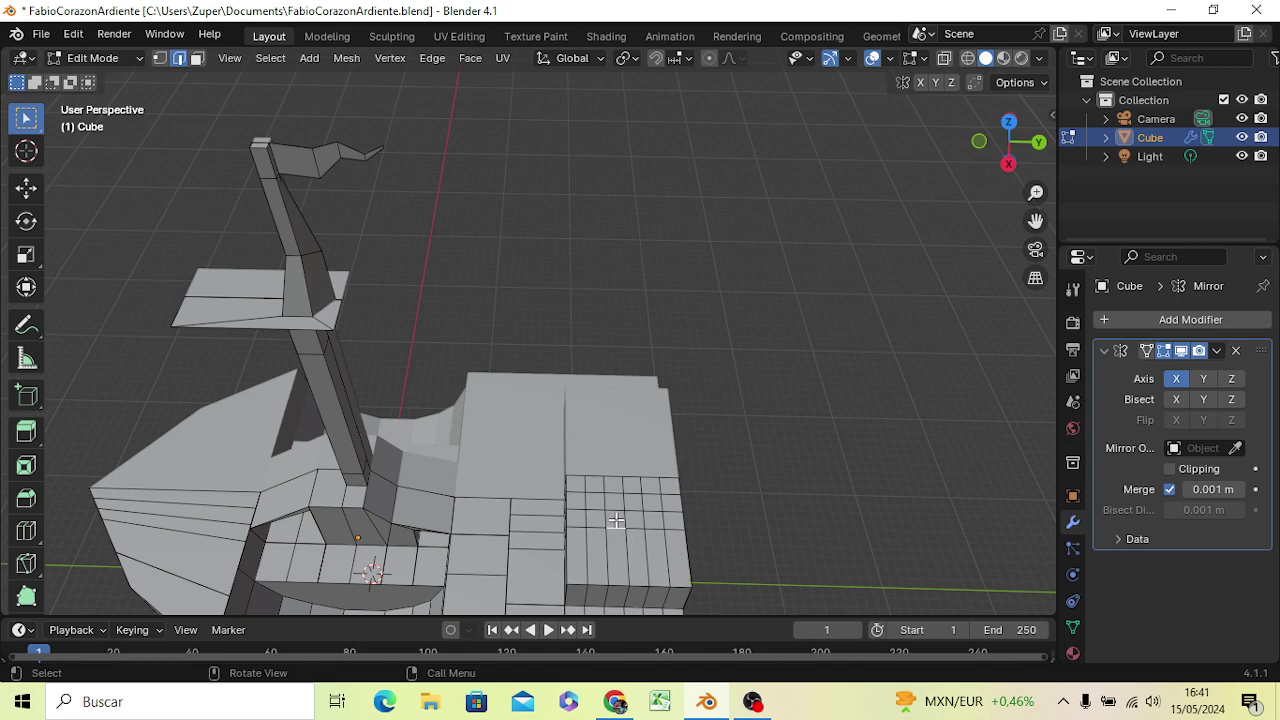
# Switch to face select mode and pick a face on the stern block
pyautogui.press('3')
pyautogui.click(616, 519)
pyautogui.press('KP_3')
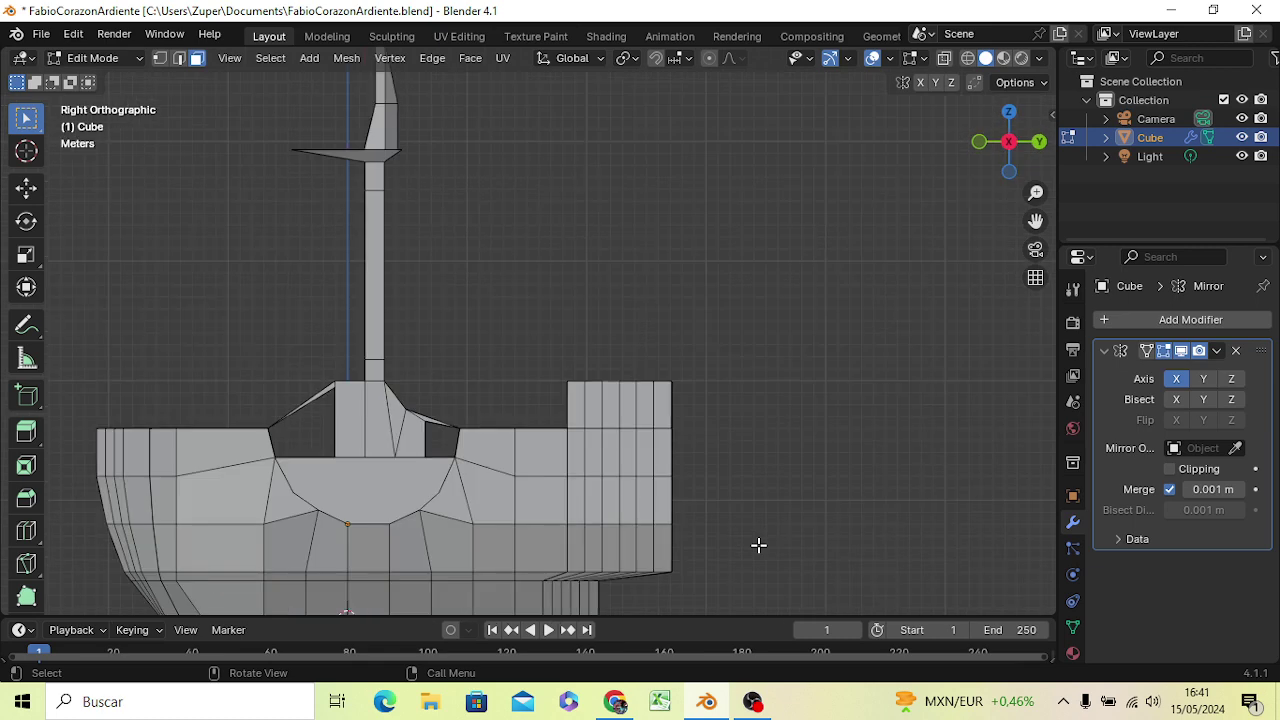
pyautogui.scroll(-3, 758, 545)
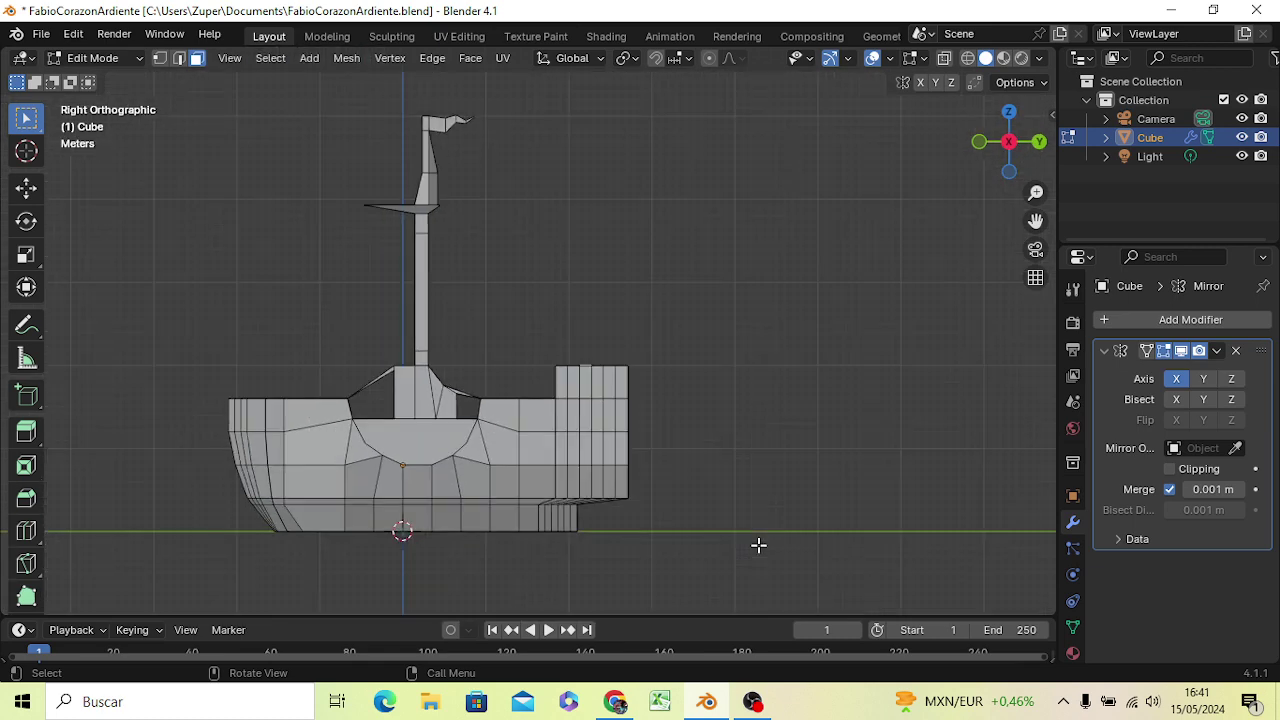
pyautogui.moveTo(758, 545); pyautogui.dragTo(658, 40, button='middle')
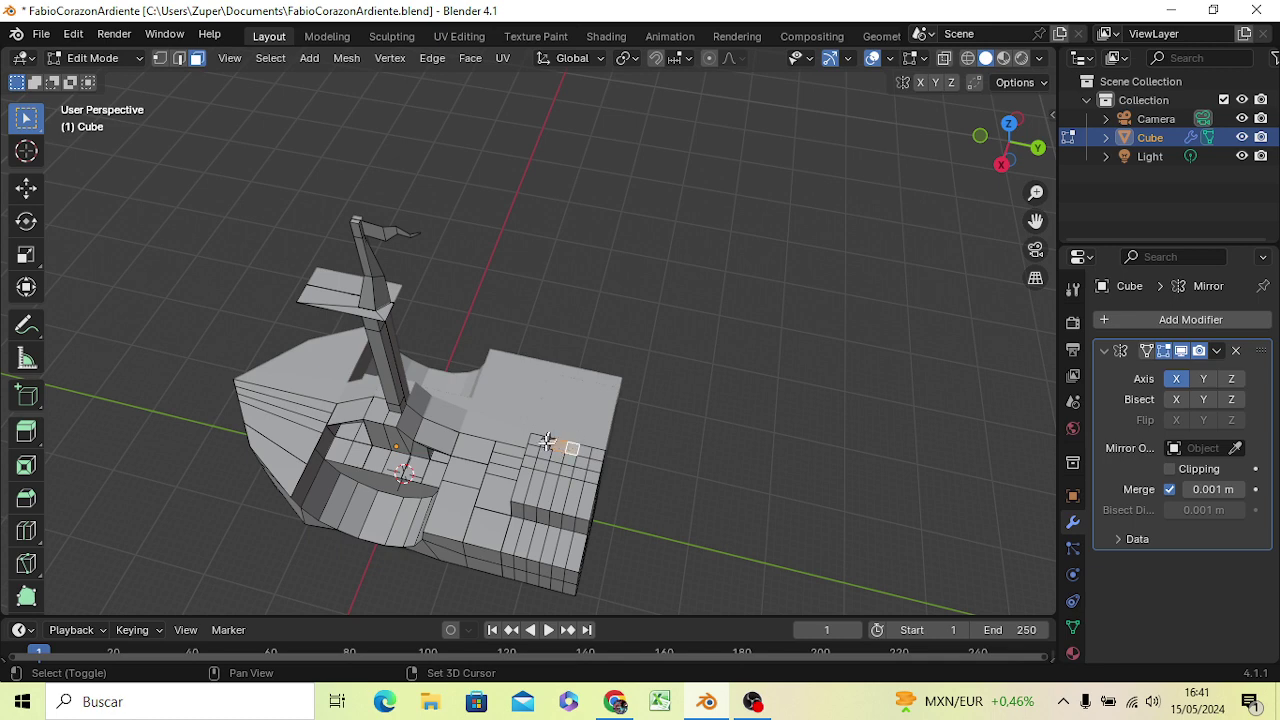
# Select several faces on top of the stern block
pyautogui.keyDown('shift'); pyautogui.click(547, 441); pyautogui.keyUp('shift')
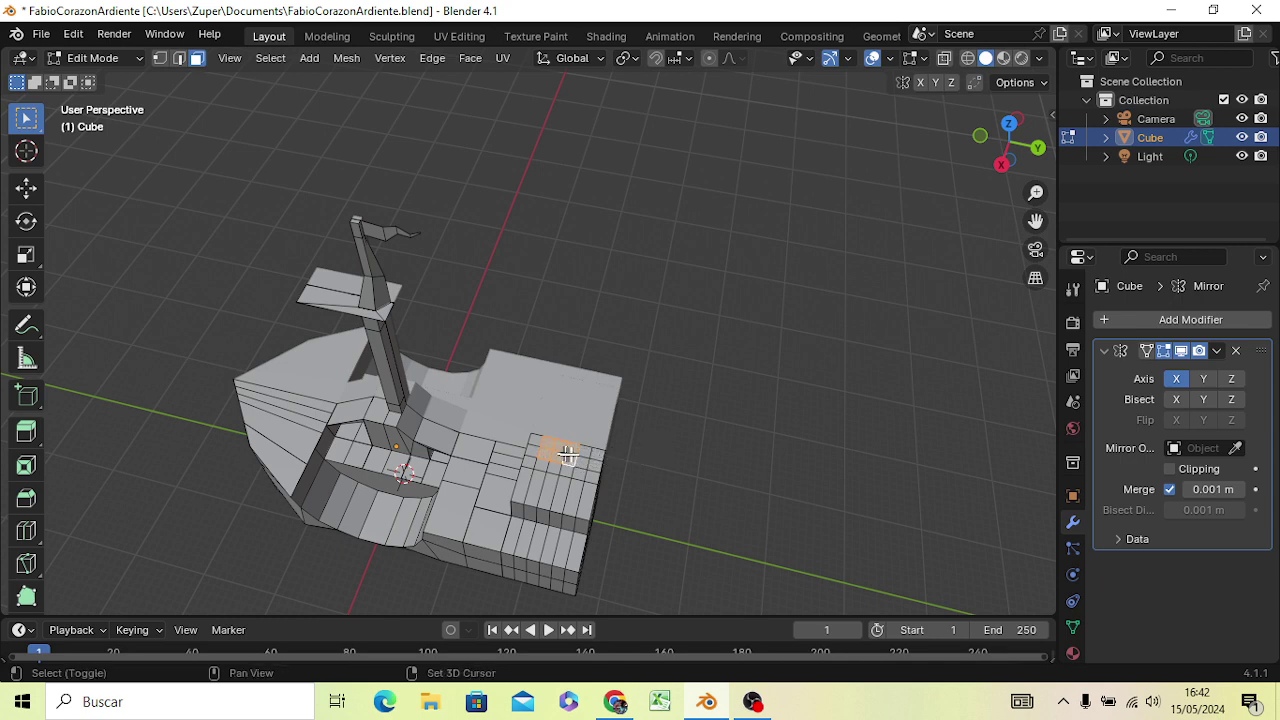
pyautogui.keyDown('shift'); pyautogui.click(571, 443); pyautogui.keyUp('shift')
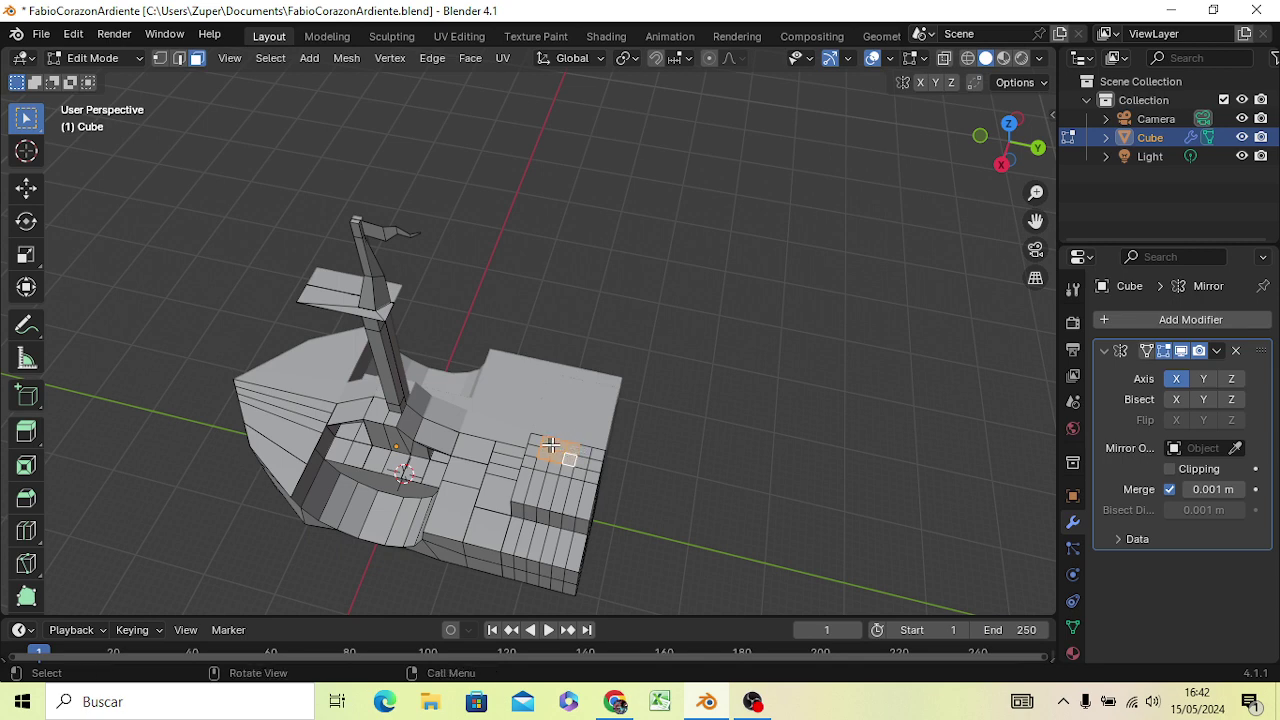
pyautogui.keyDown('shift'); pyautogui.click(556, 445); pyautogui.keyUp('shift')
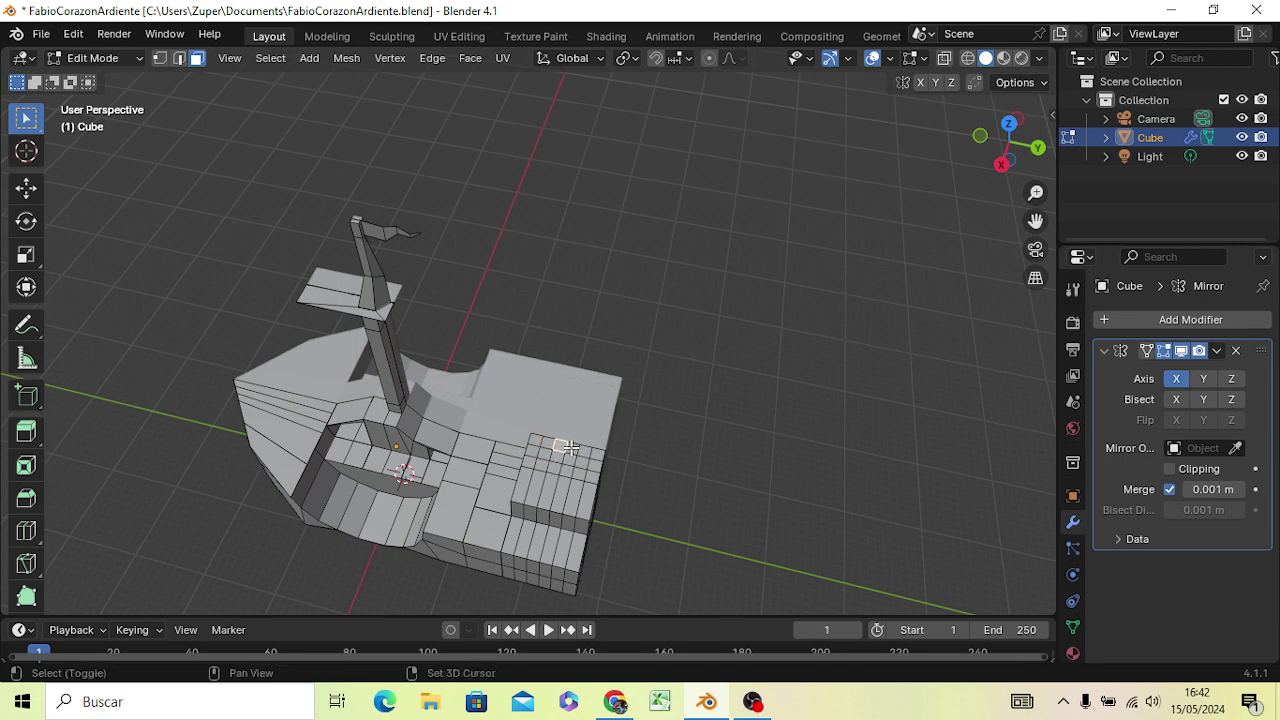
pyautogui.keyDown('shift'); pyautogui.click(570, 448); pyautogui.keyUp('shift')
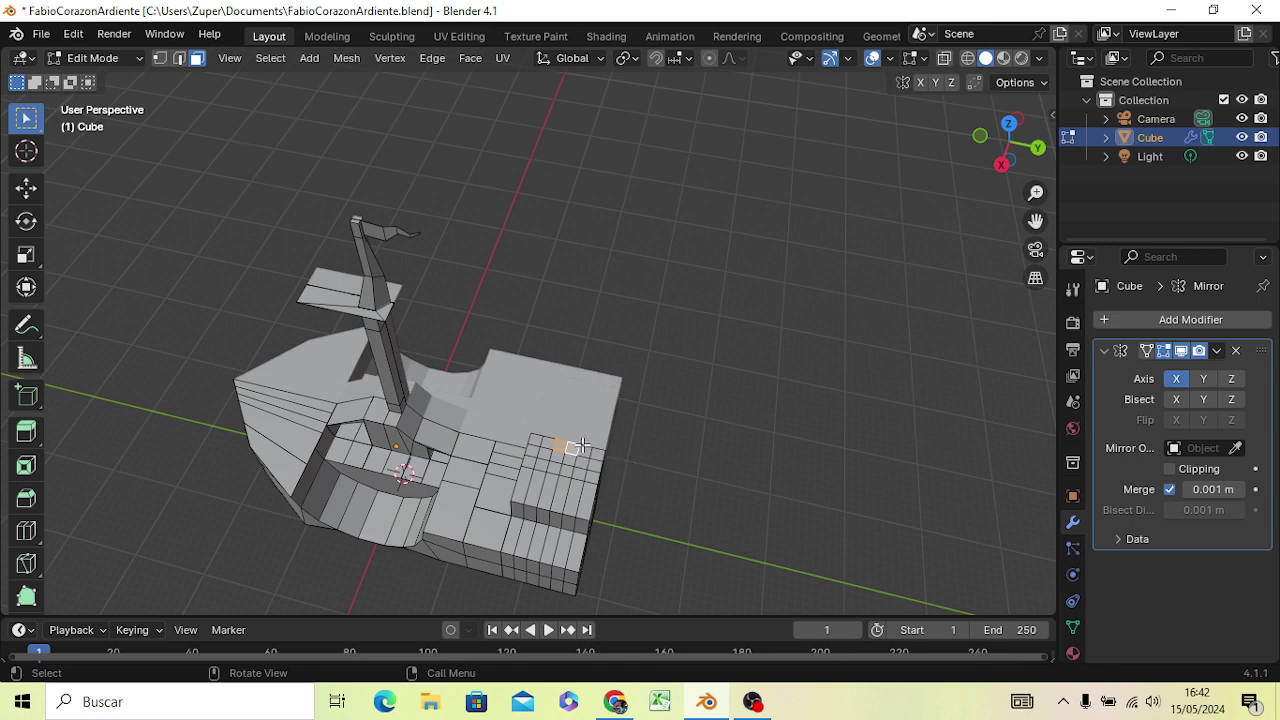
pyautogui.click(534, 452)
pyautogui.keyDown('shift'); pyautogui.click(533, 450); pyautogui.keyUp('shift')
pyautogui.keyDown('shift'); pyautogui.click(548, 446); pyautogui.keyUp('shift')
# Extrude the selected stern-top faces about 0.2258 m along their normal
pyautogui.press('KP_3')
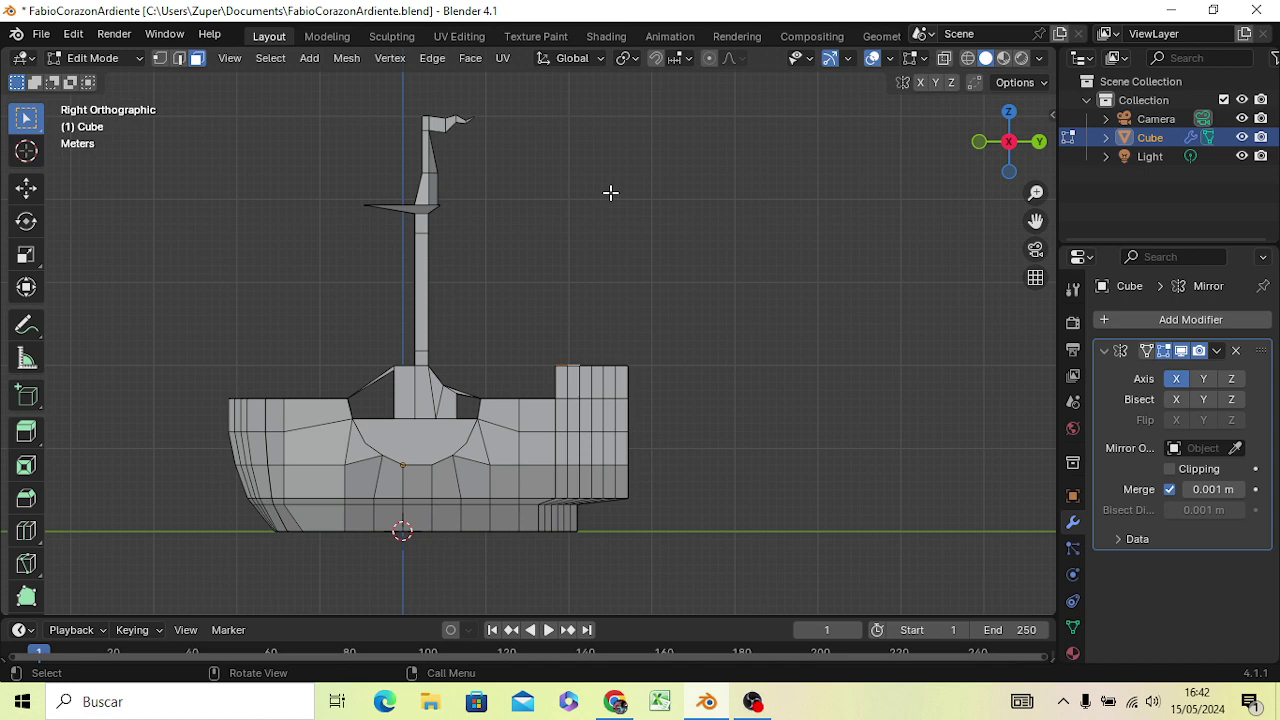
pyautogui.press('e')
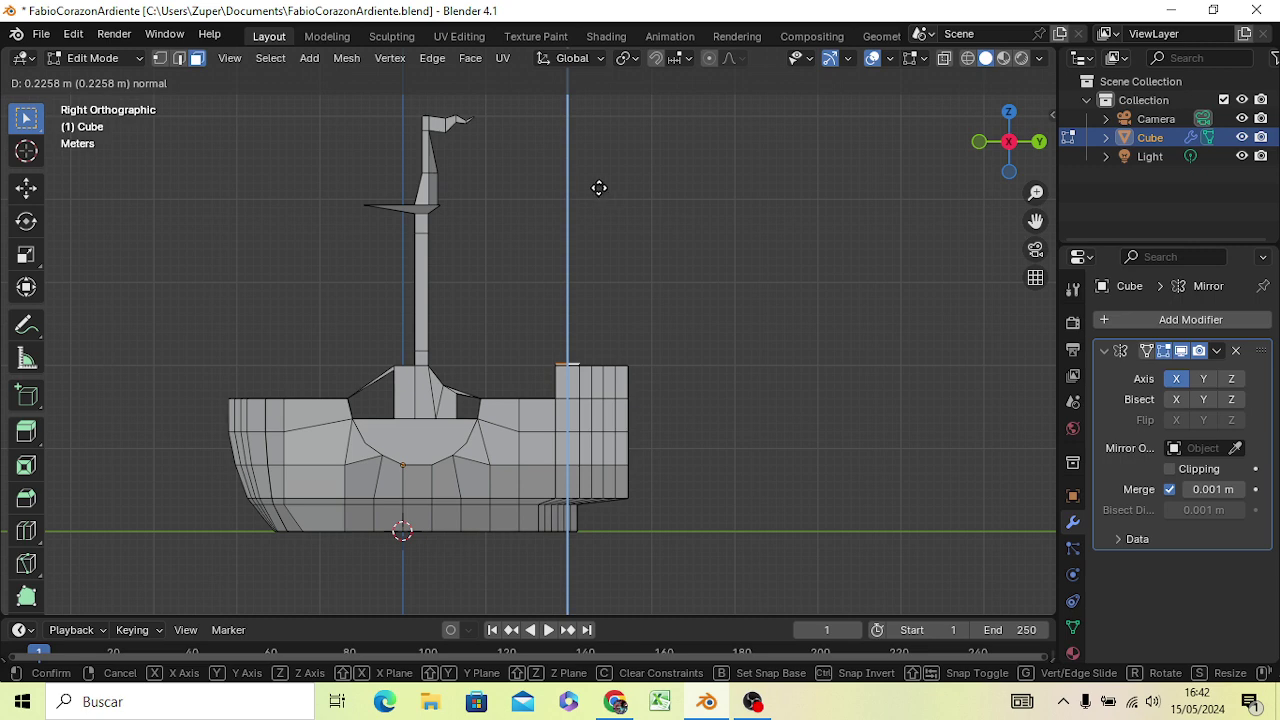
pyautogui.click(614, 189)
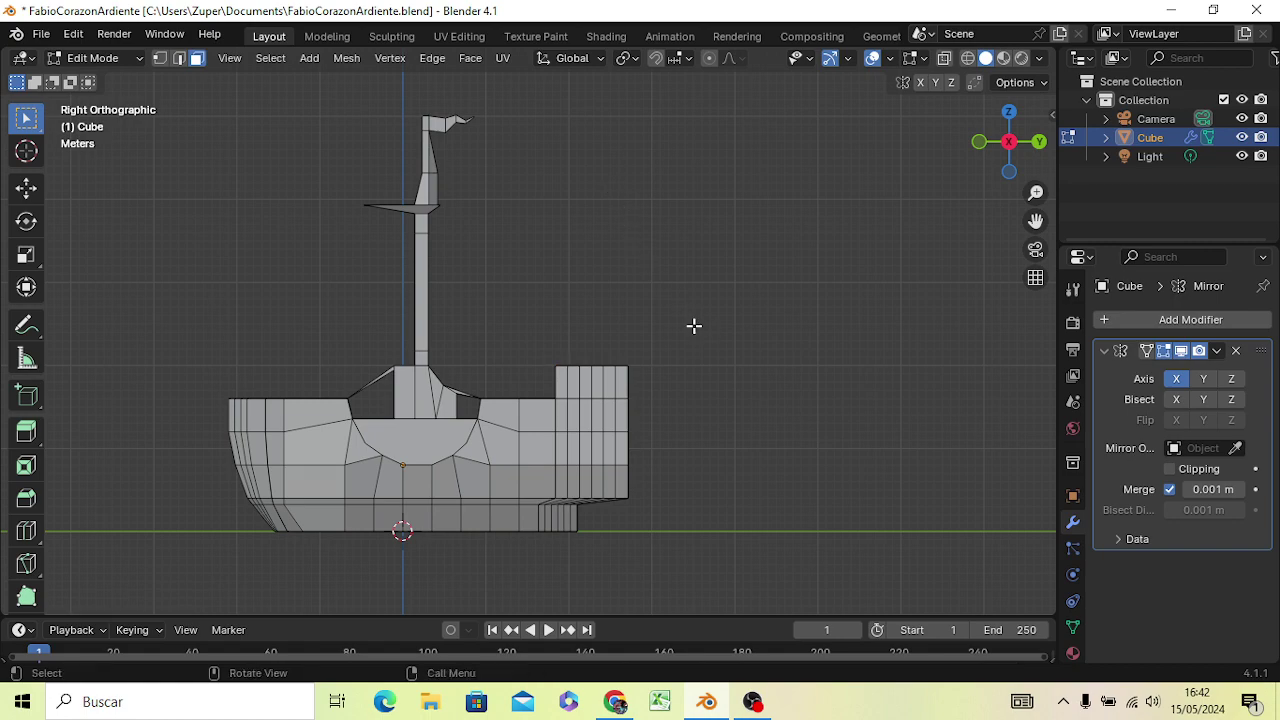
pyautogui.moveTo(686, 349)
pyautogui.mouseDown(button='middle')
pyautogui.moveTo(677, 435)
pyautogui.moveTo(660, 430)
pyautogui.mouseUp(button='middle')
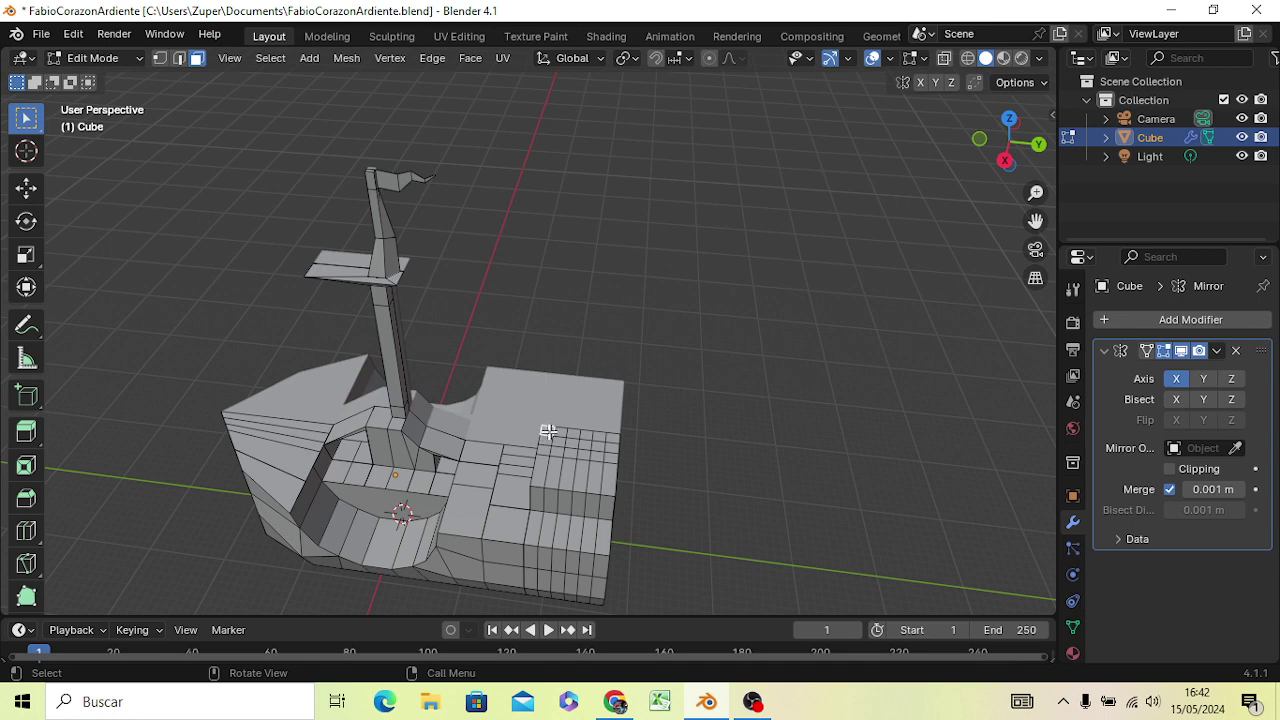
# Select the two adjacent faces on top of the stern block
pyautogui.keyDown('shift'); pyautogui.click(545, 436); pyautogui.keyUp('shift')
pyautogui.hotkey('alt', 'a')
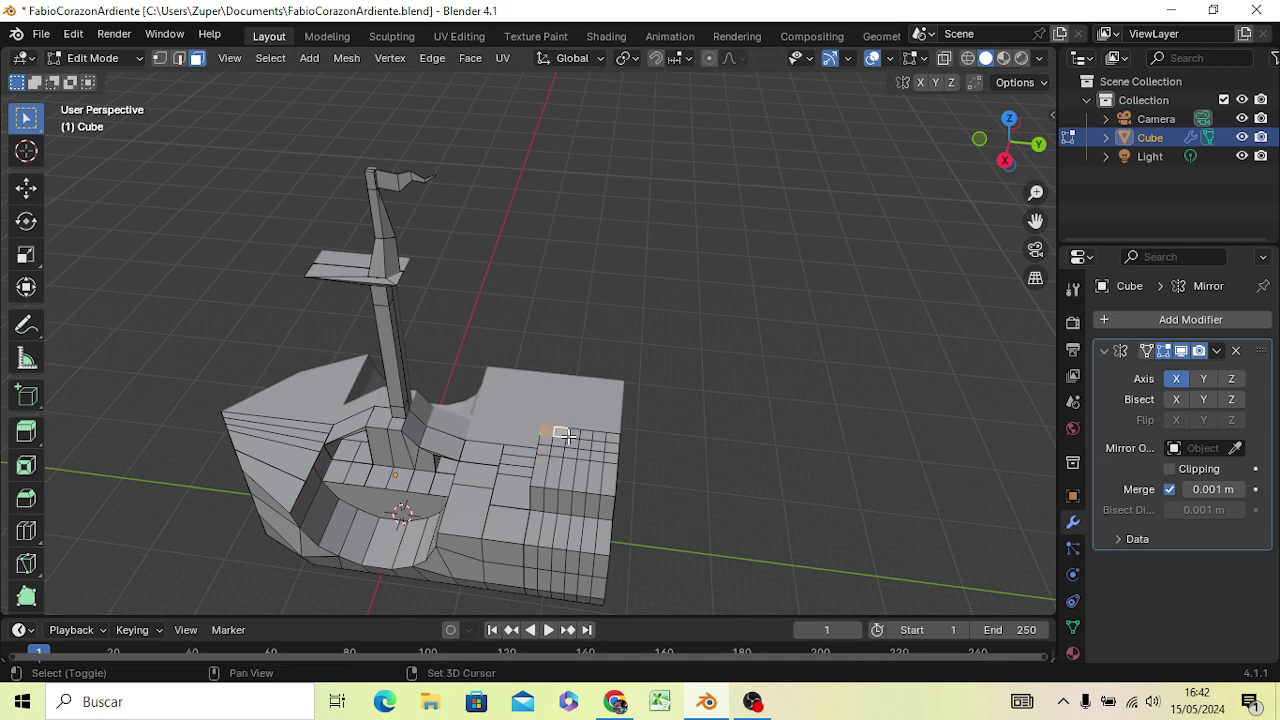
pyautogui.keyDown('shift'); pyautogui.click(585, 436); pyautogui.keyUp('shift')
pyautogui.keyDown('shift'); pyautogui.click(562, 446); pyautogui.keyUp('shift')
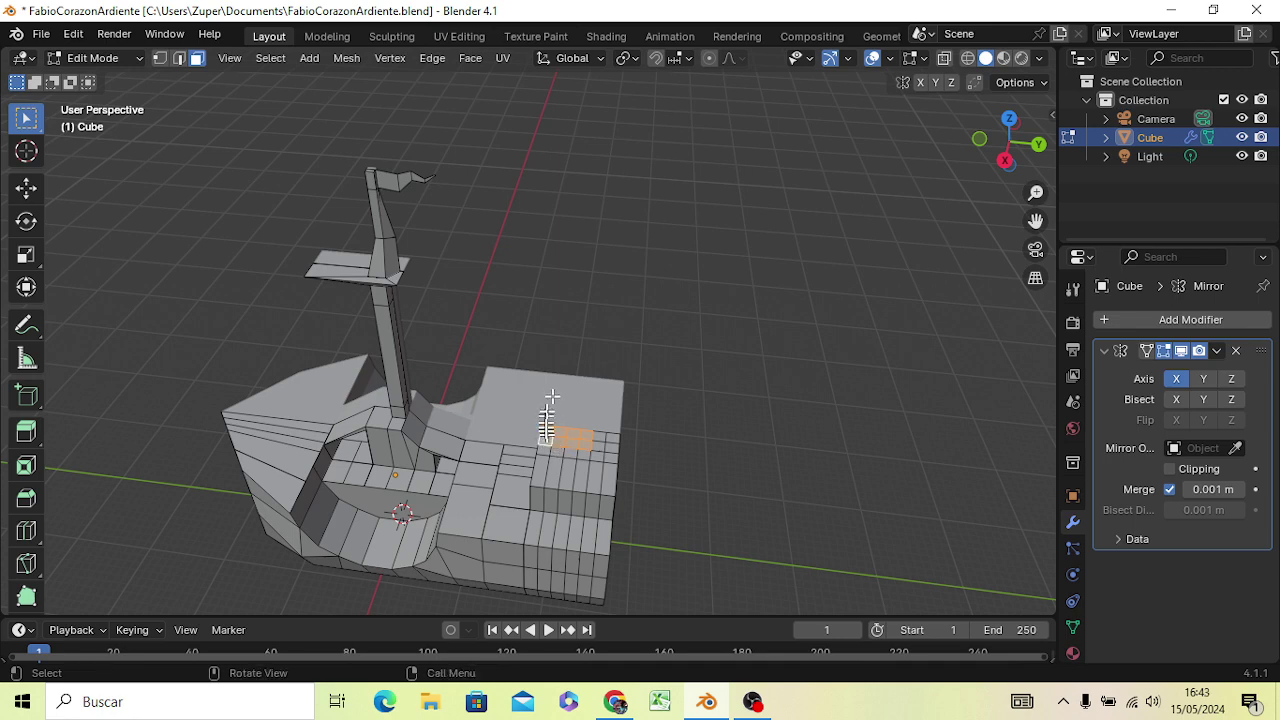
pyautogui.moveTo(697, 449); pyautogui.dragTo(711, 351, button='middle')
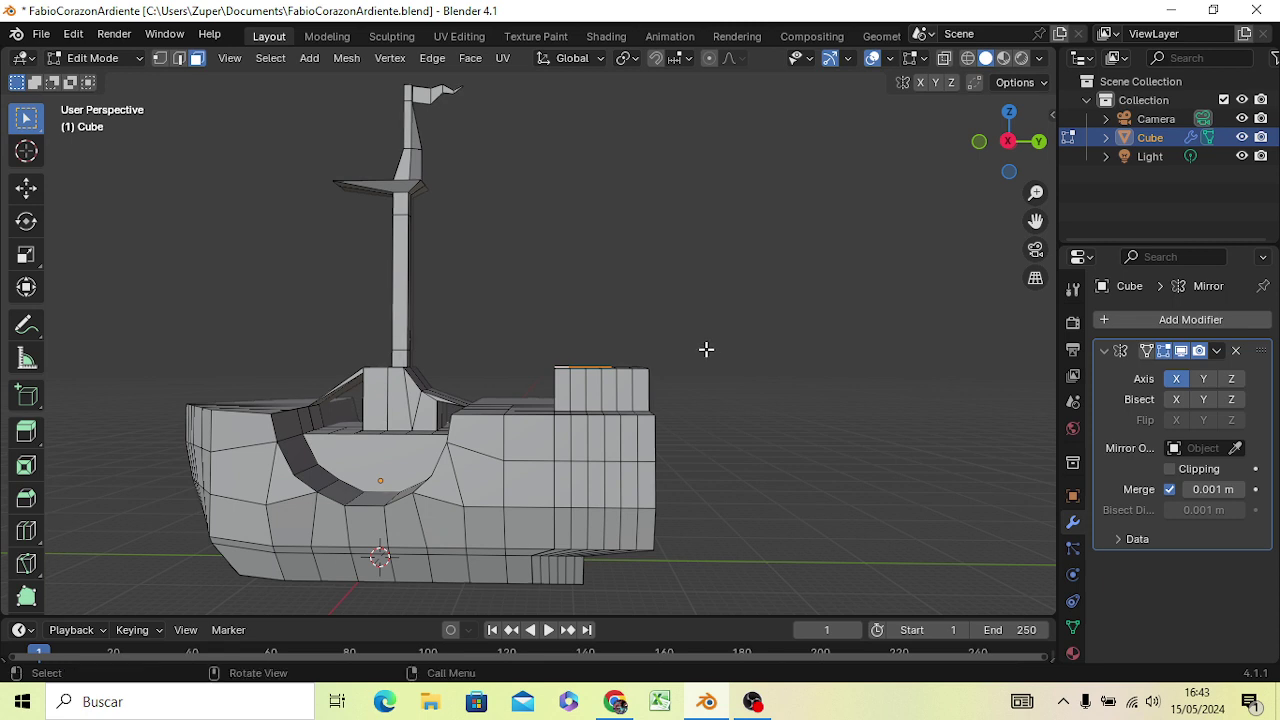
# Raise the faces into a tall stern column, then extrude a short extra section on top
pyautogui.press('g')
pyautogui.press('z')
pyautogui.press('z')
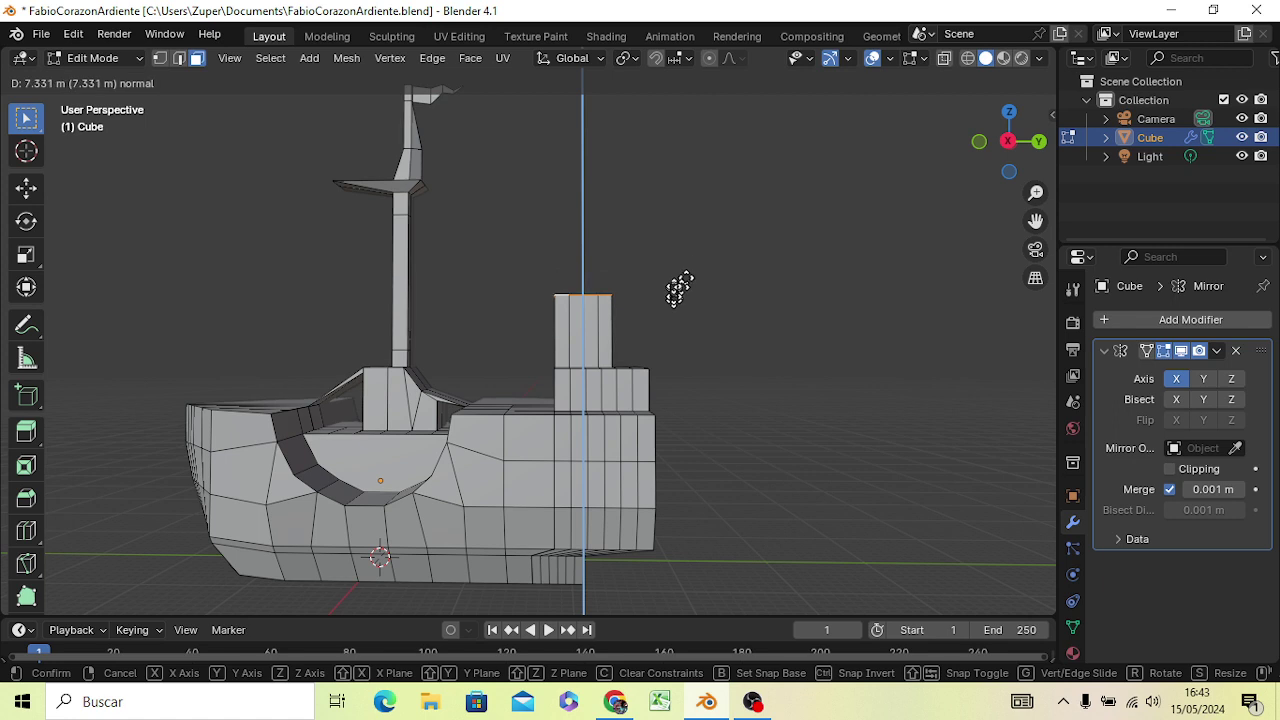
pyautogui.click(675, 285)
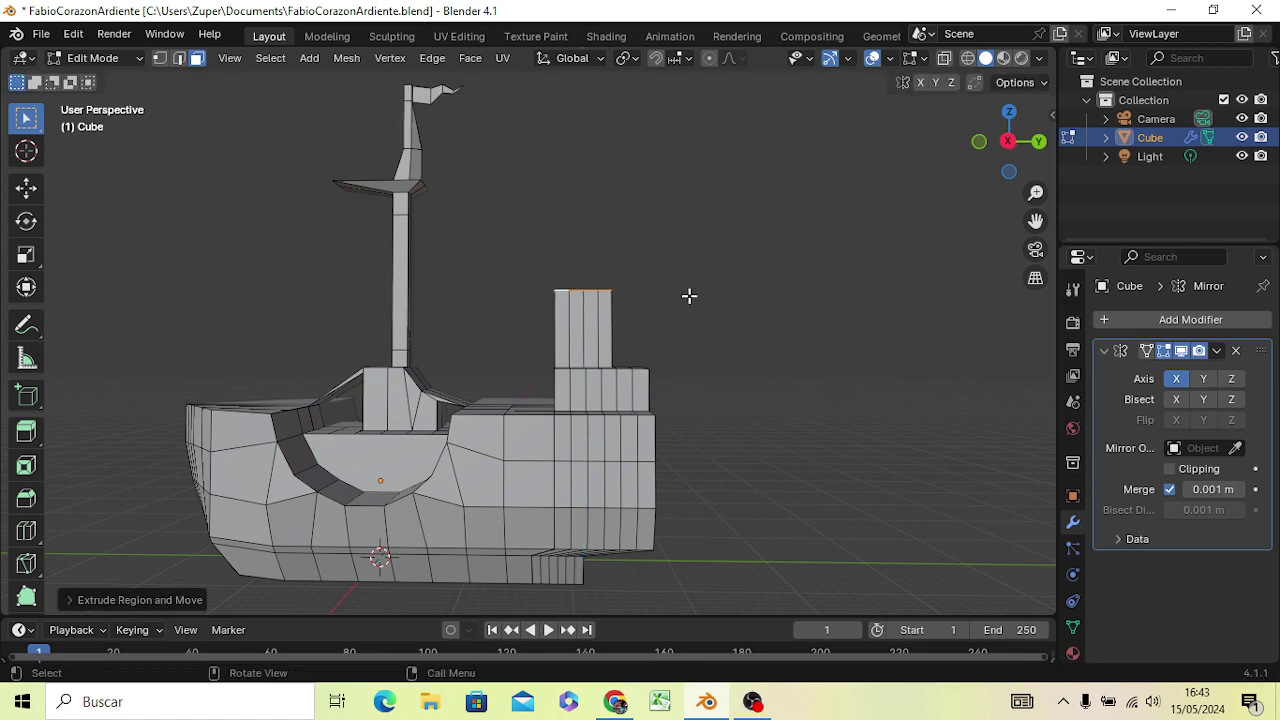
pyautogui.press('e')
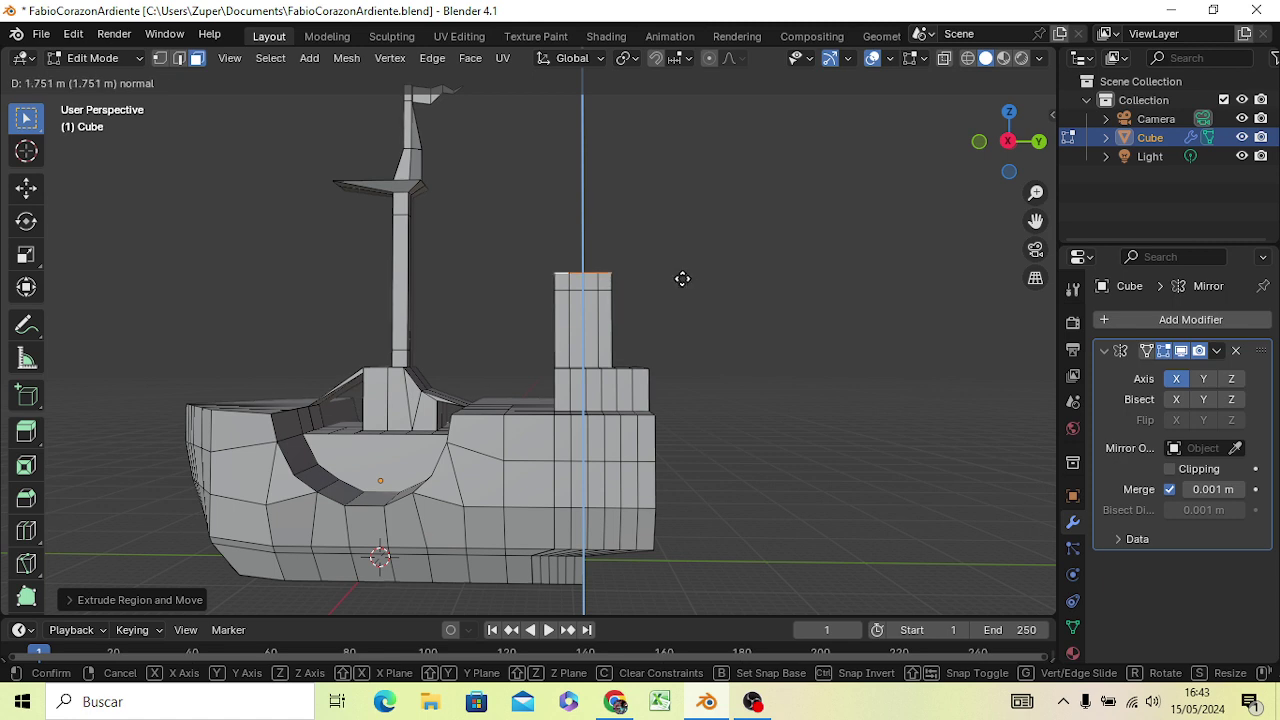
pyautogui.click(674, 294)
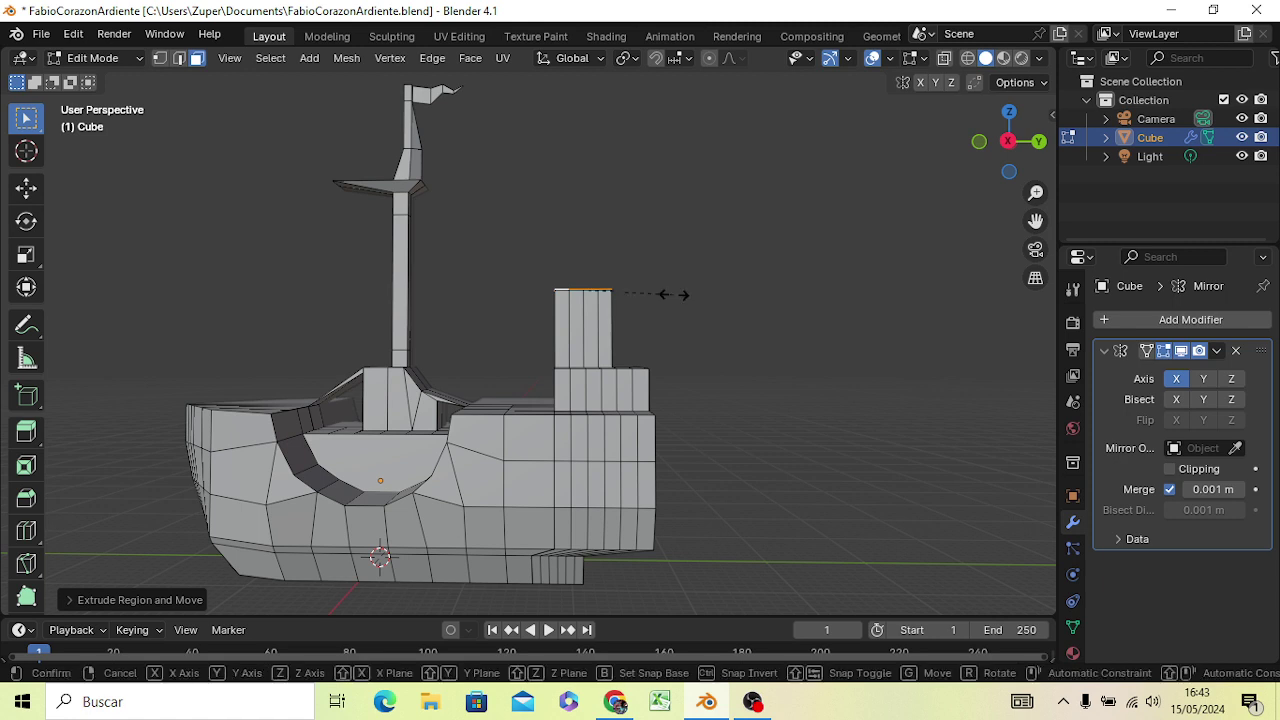
# Widen the column top along Y into a crossbar and lift it about 0.98 m
pyautogui.press('s')
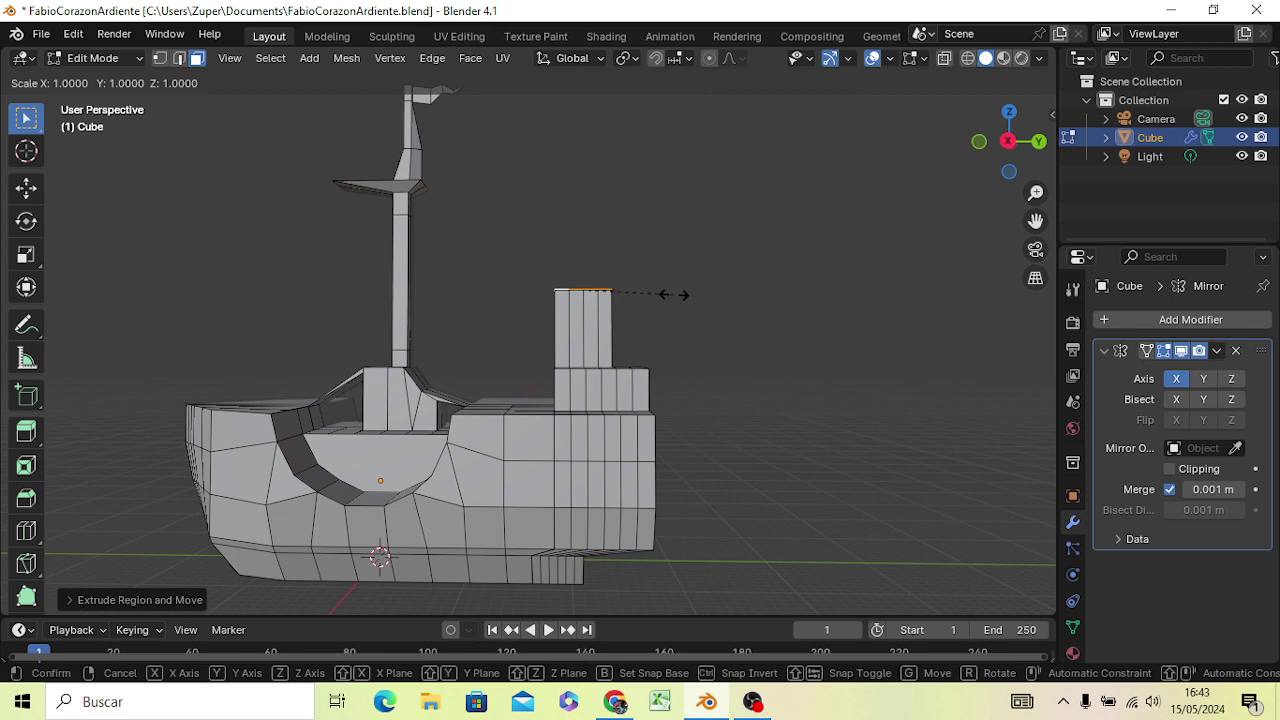
pyautogui.press('y')
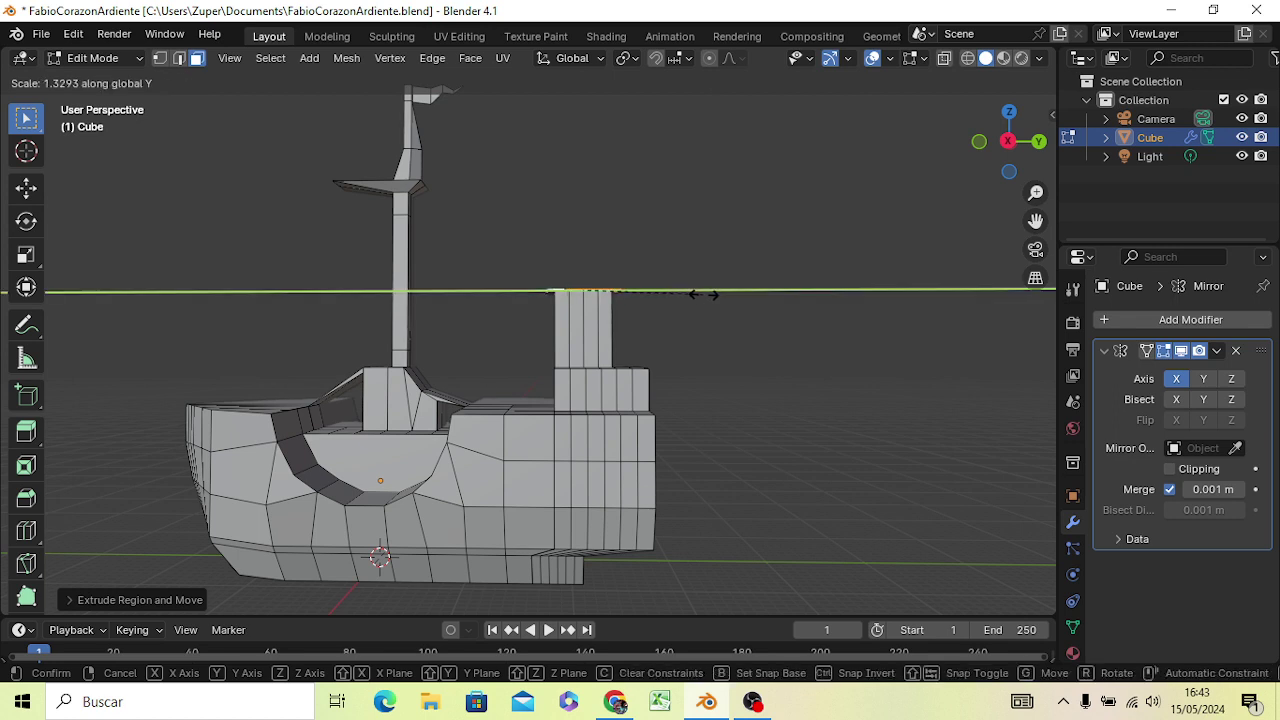
pyautogui.click(762, 293)
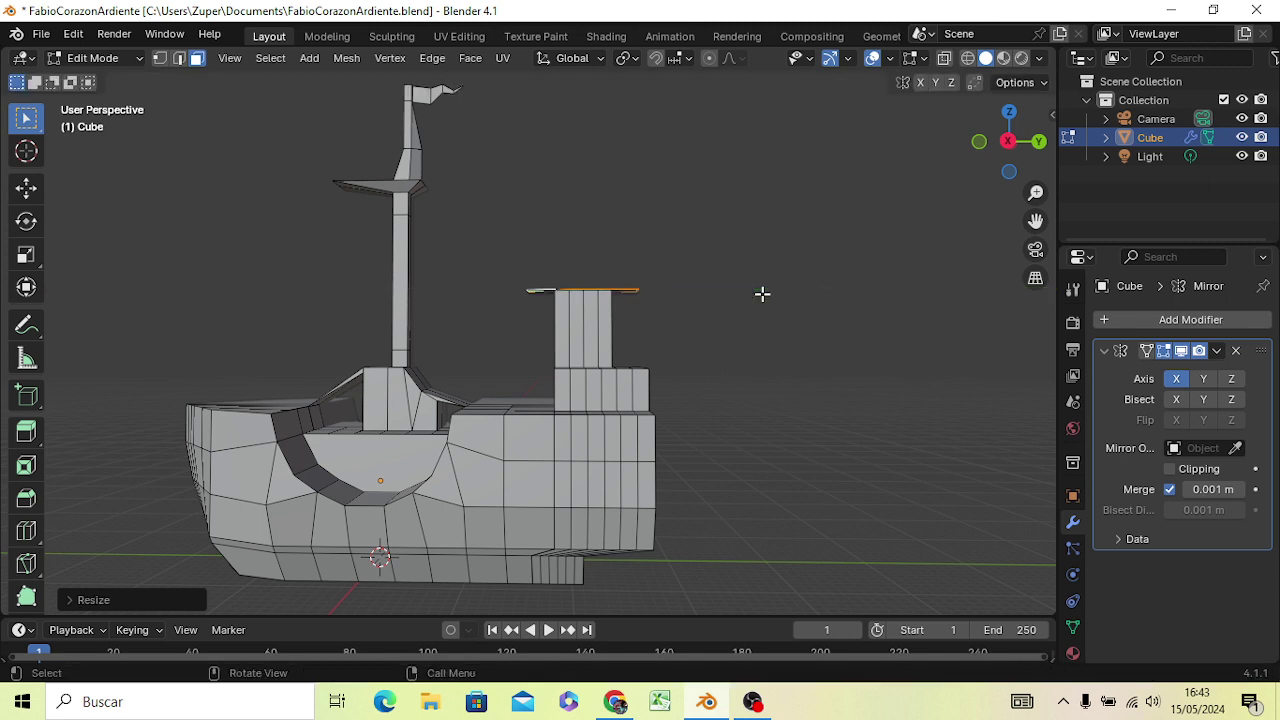
pyautogui.press('g')
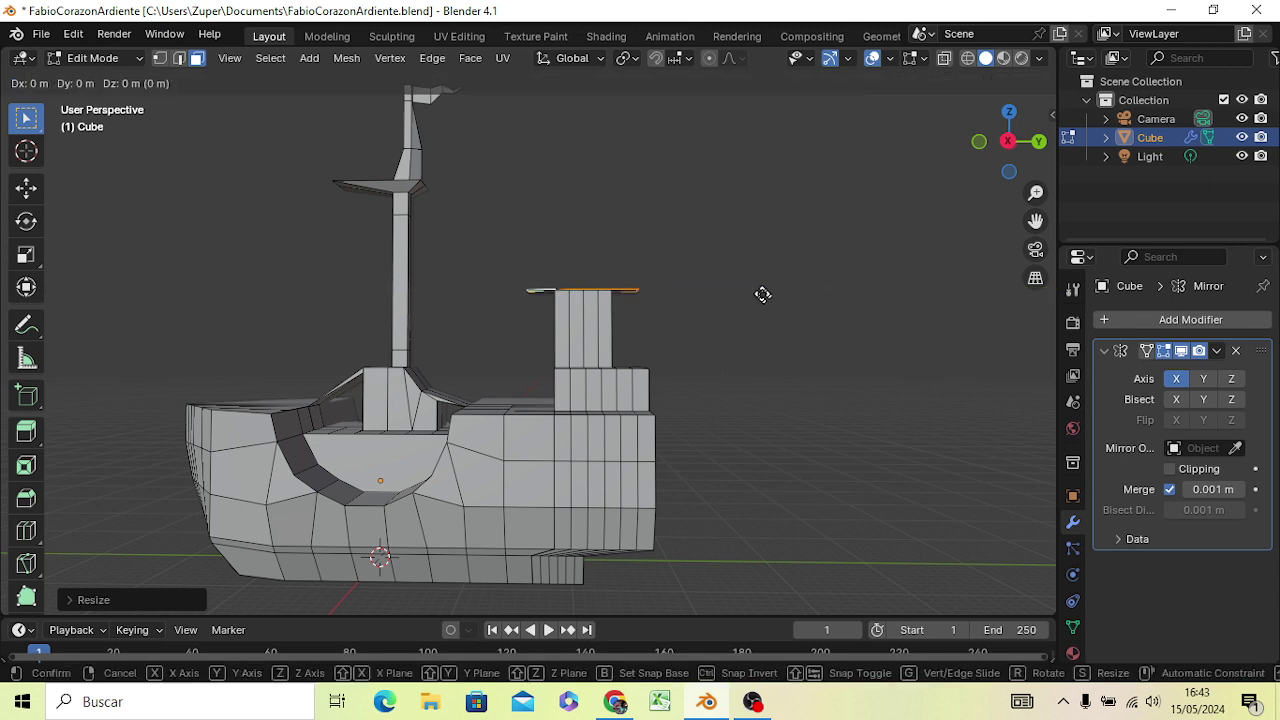
pyautogui.press('z')
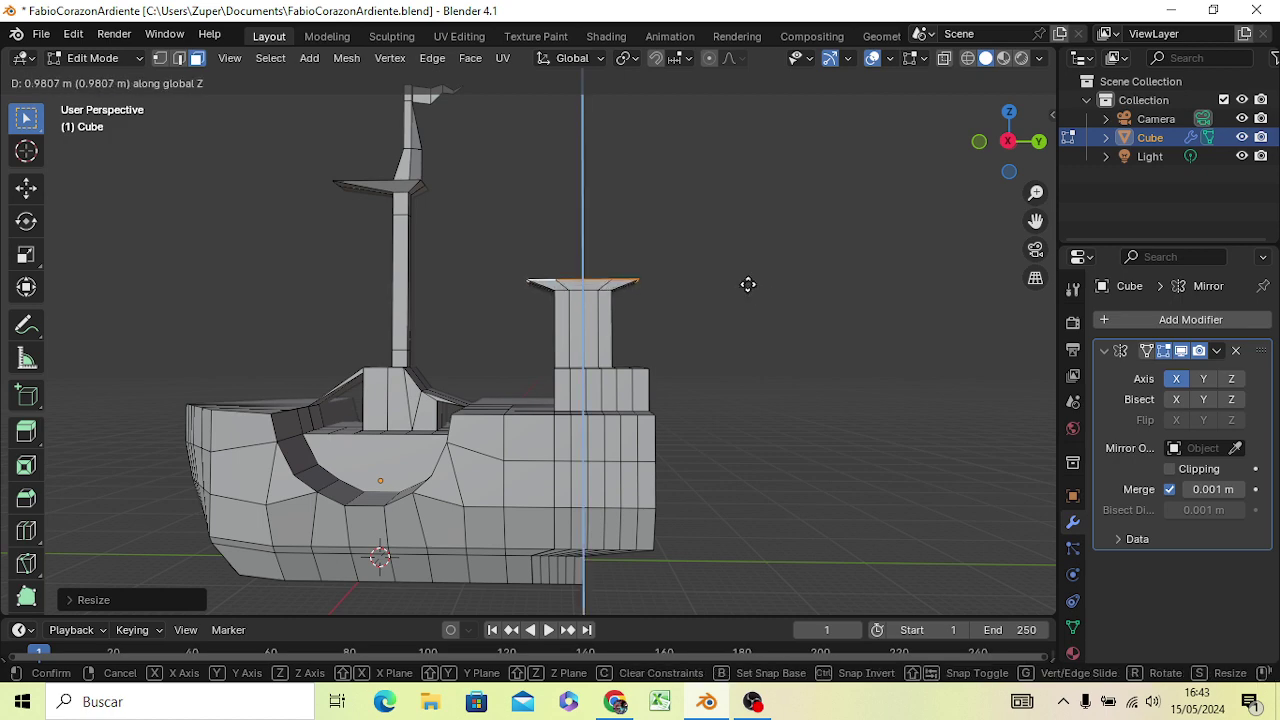
pyautogui.click(749, 279)
pyautogui.moveTo(749, 300)
pyautogui.mouseDown(button='middle')
pyautogui.moveTo(753, 492)
pyautogui.moveTo(749, 478)
pyautogui.mouseUp(button='middle')
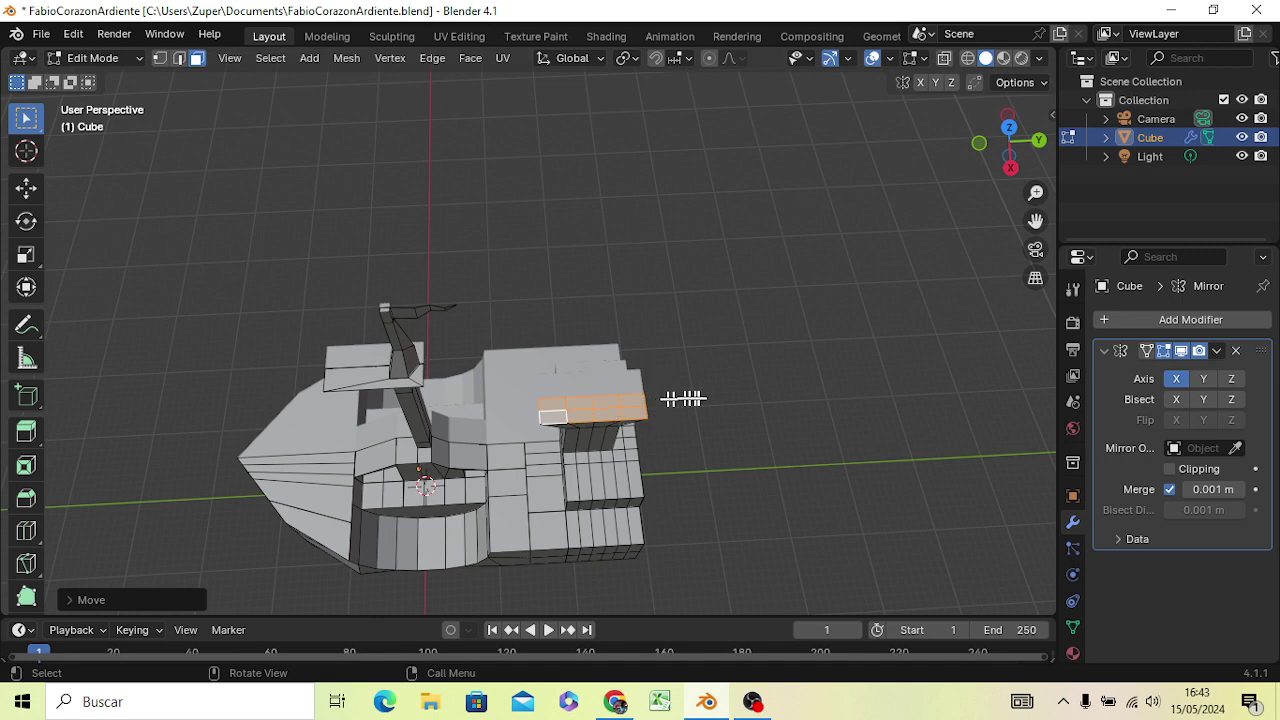
# Switch to edge select mode and pick three edges on the stern platform's top
pyautogui.moveTo(698, 398); pyautogui.dragTo(686, 291, button='middle')
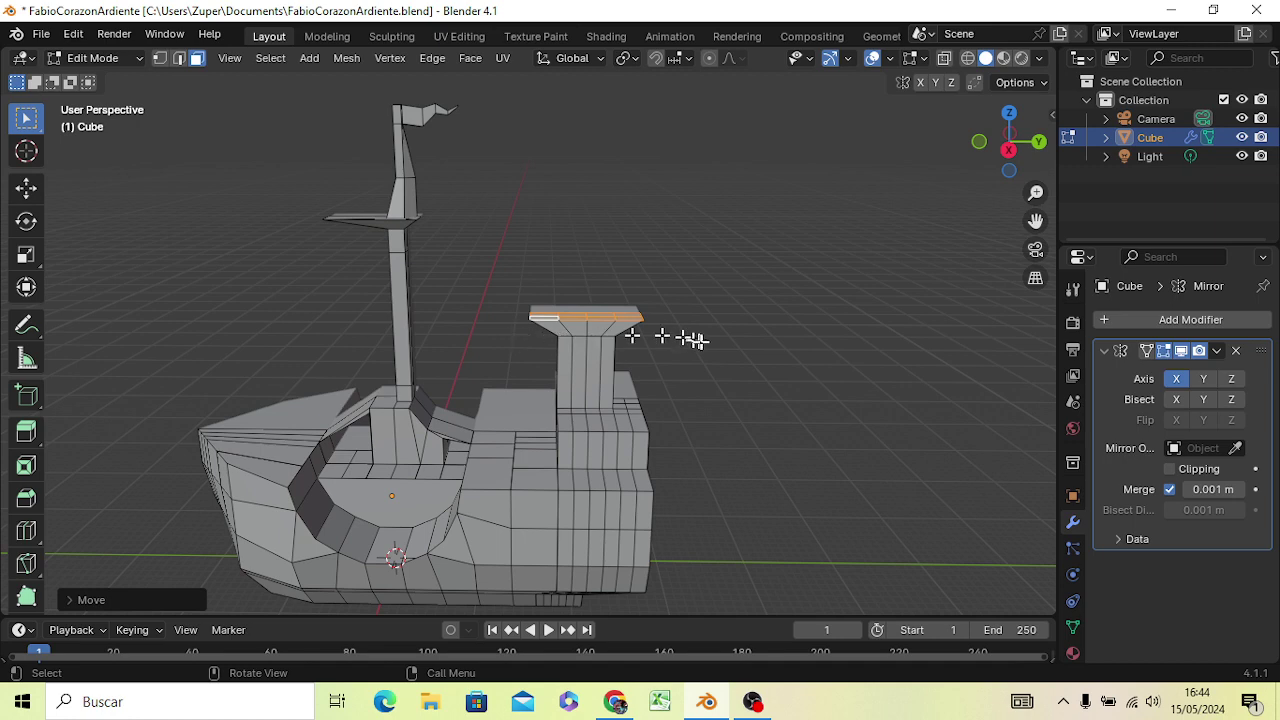
pyautogui.press('KP_7')
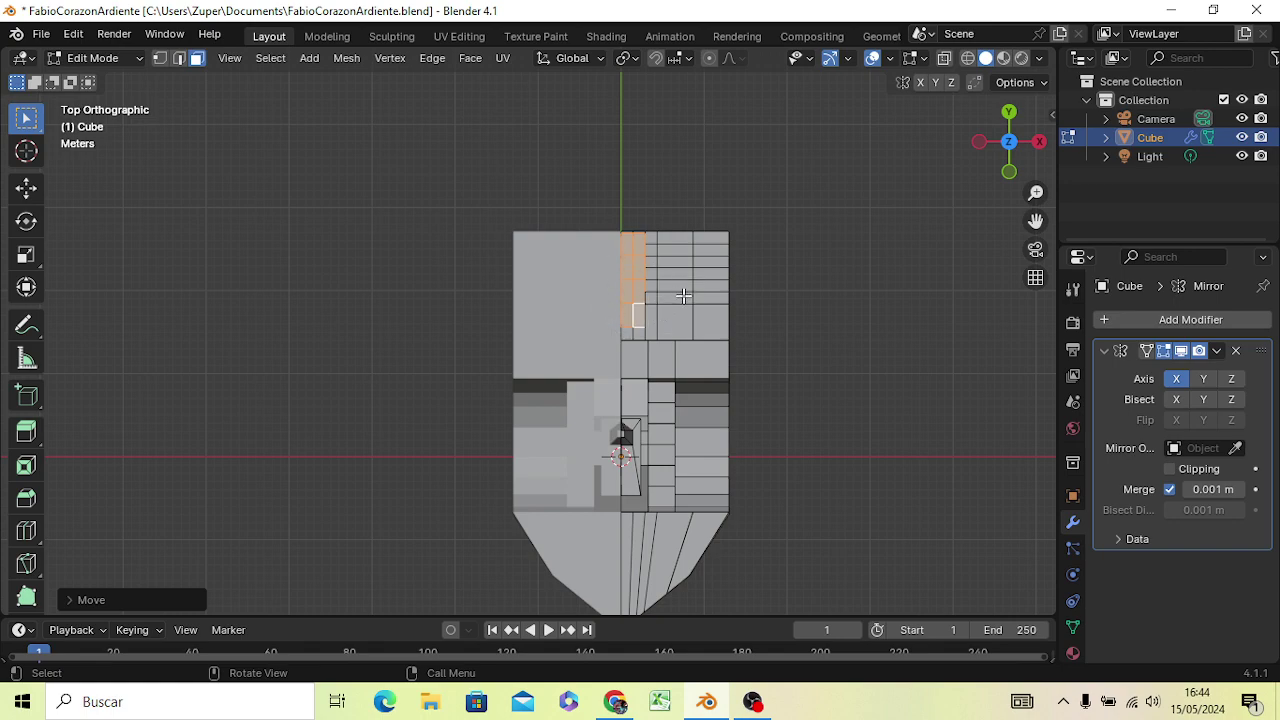
pyautogui.moveTo(683, 296); pyautogui.dragTo(432, 162, button='middle')
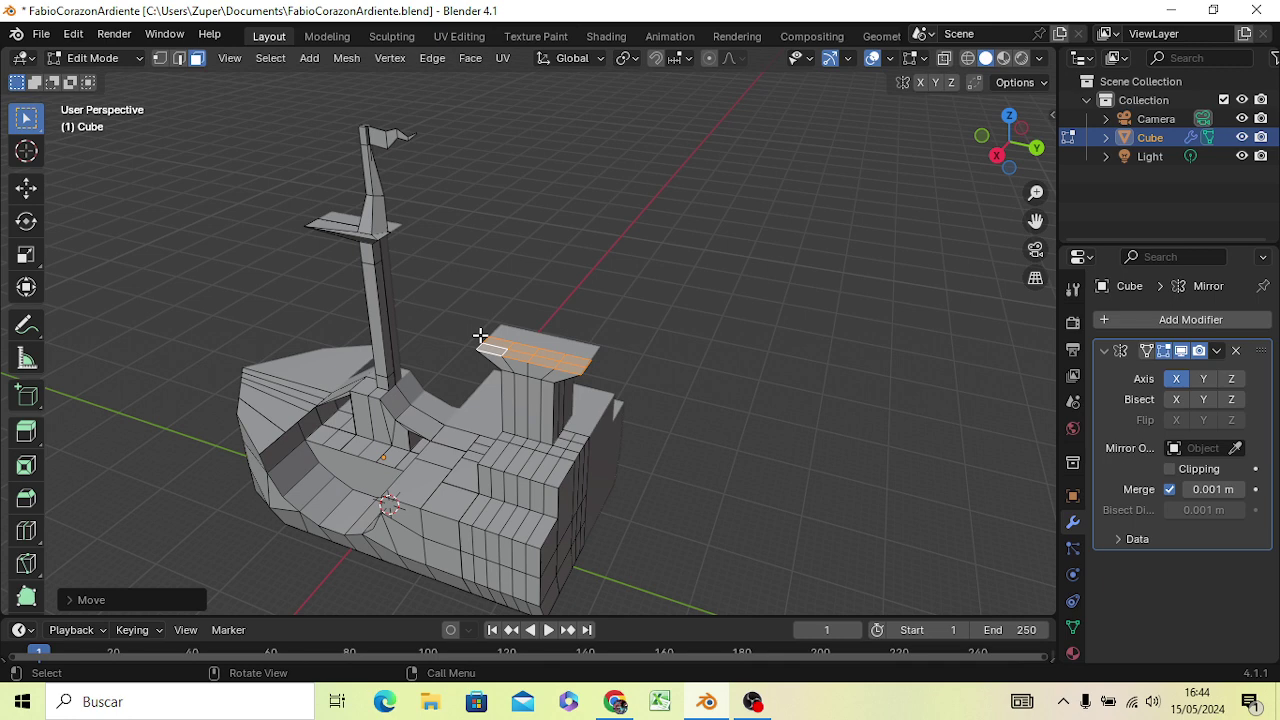
pyautogui.press('2')
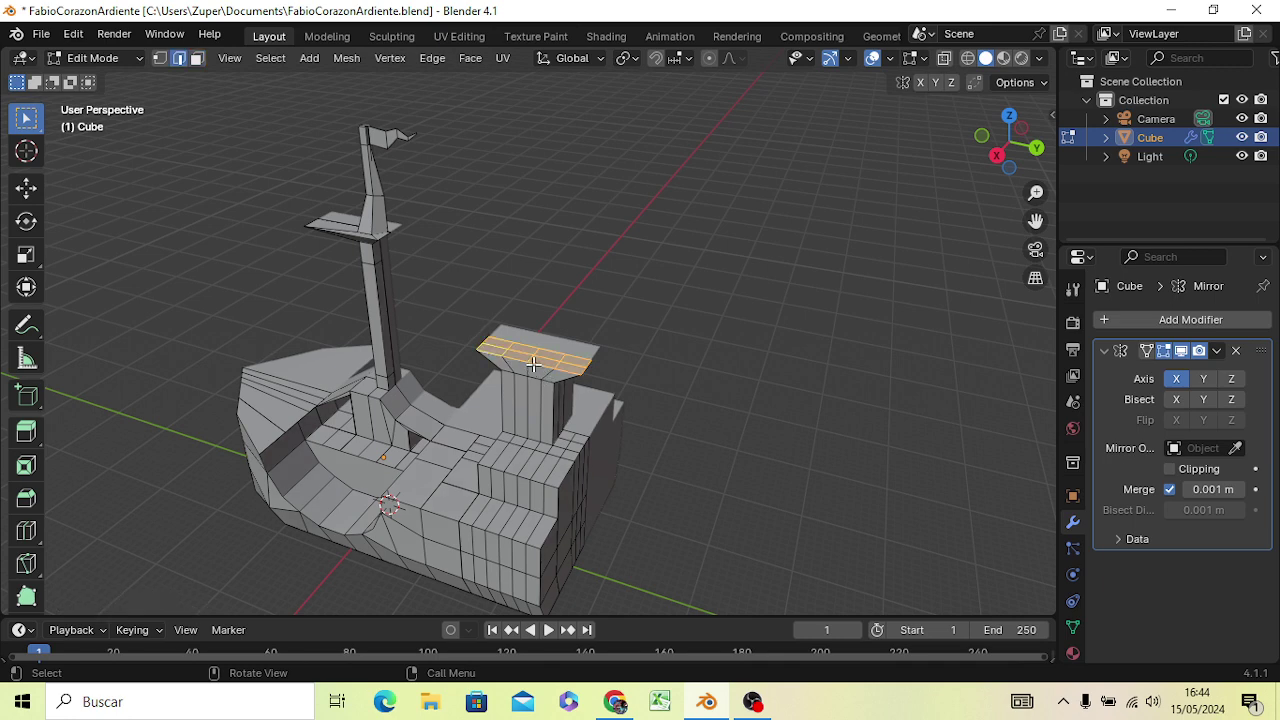
pyautogui.click(627, 300)
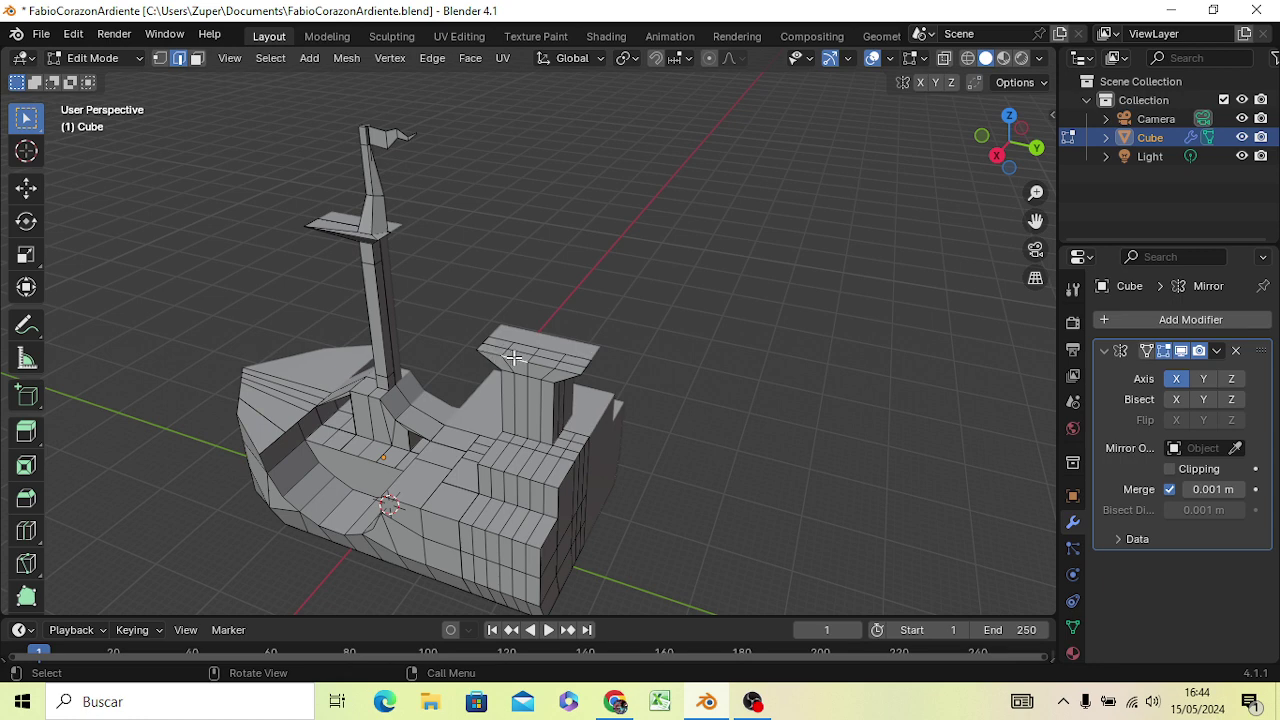
pyautogui.click(513, 346)
pyautogui.click(494, 356)
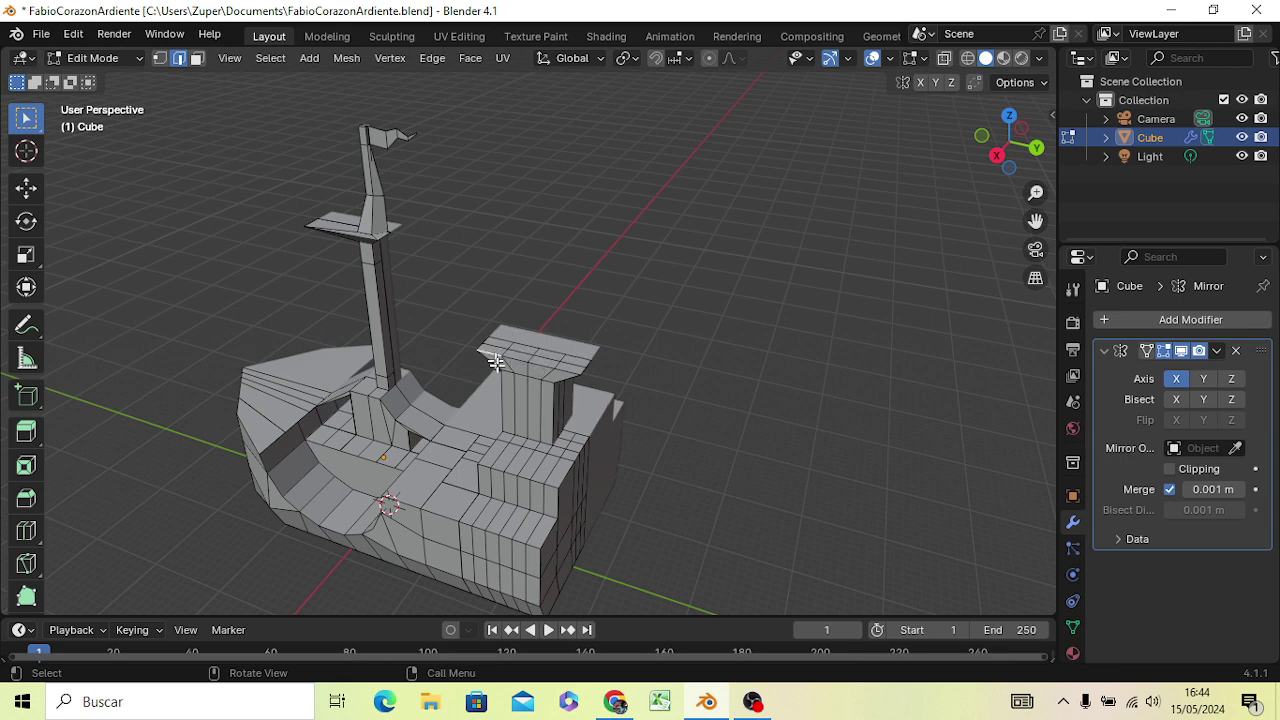
pyautogui.keyDown('shift'); pyautogui.click(557, 370); pyautogui.keyUp('shift')
# From top view, try a vertical move, cancel it, then select the platform's top front edge
pyautogui.press('KP_5')
pyautogui.press('KP_7')
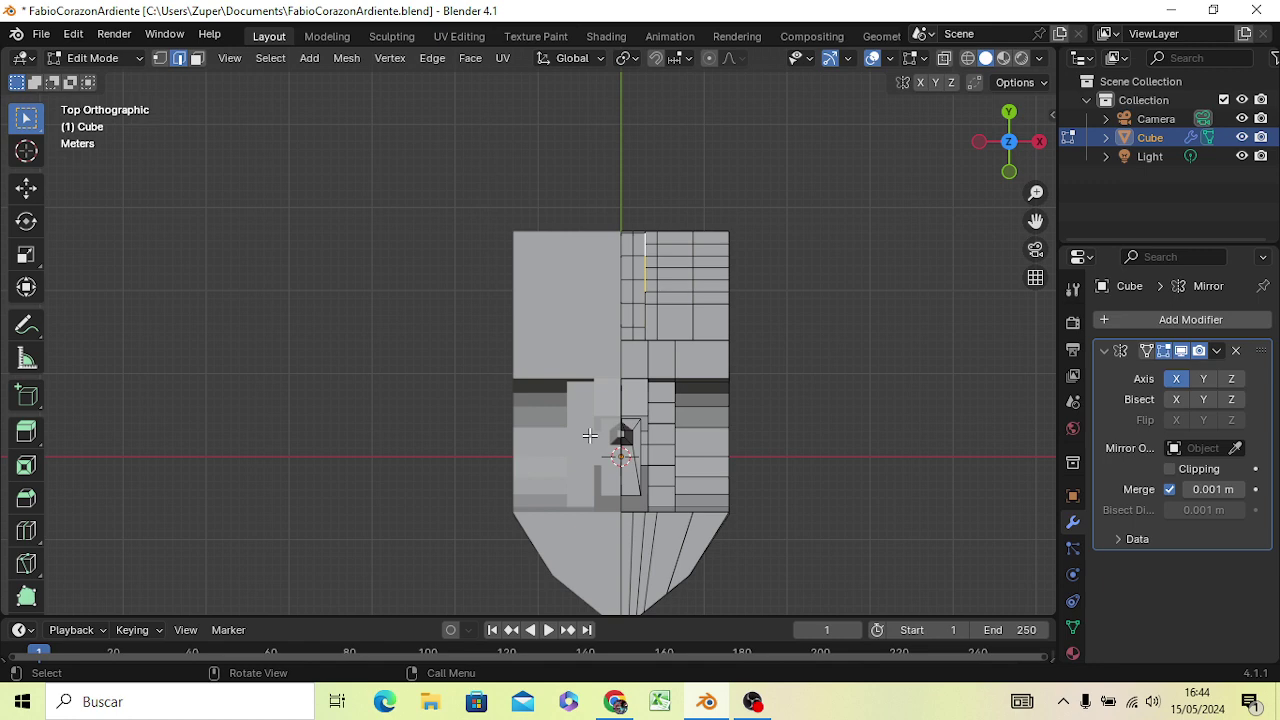
pyautogui.press('g')
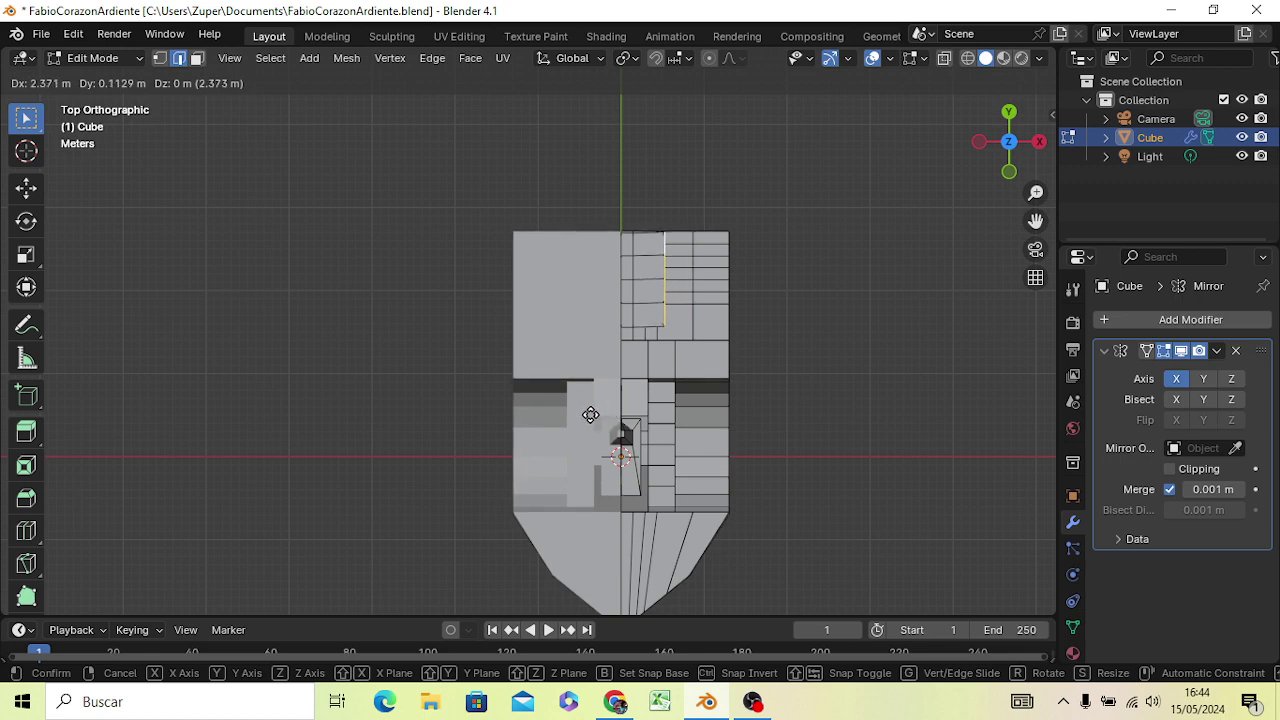
pyautogui.press('z')
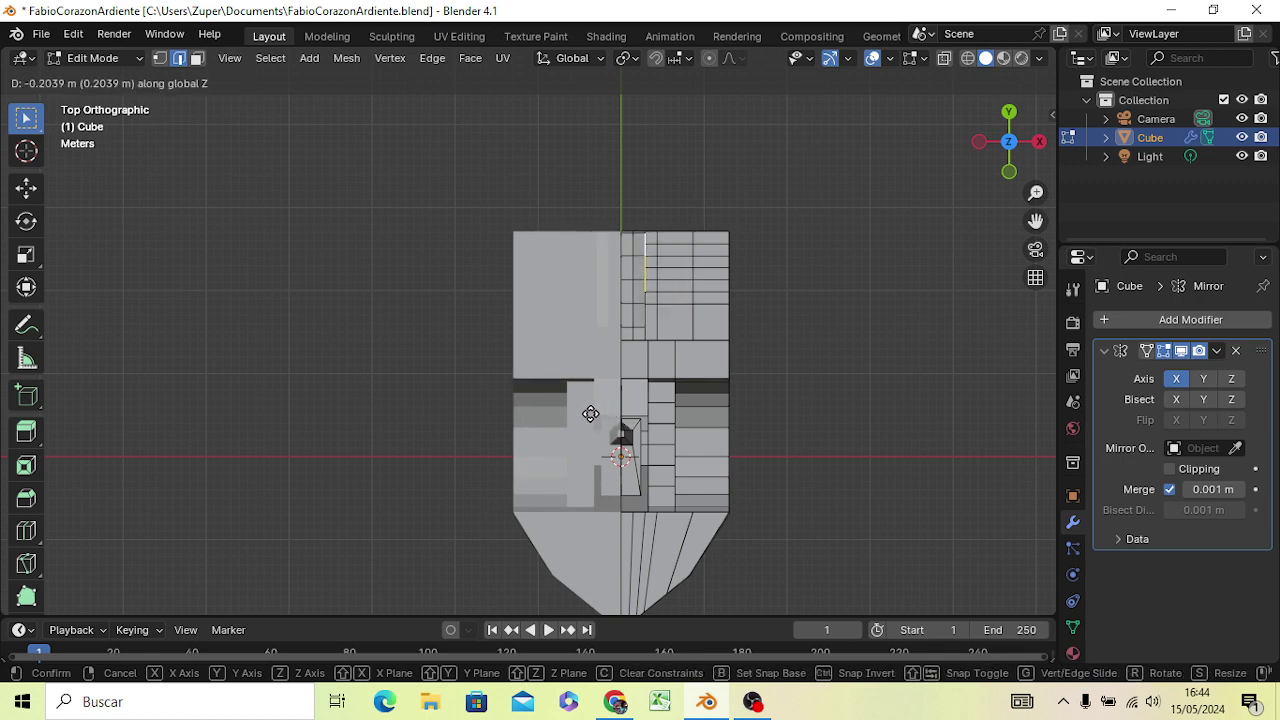
pyautogui.rightClick(590, 413)
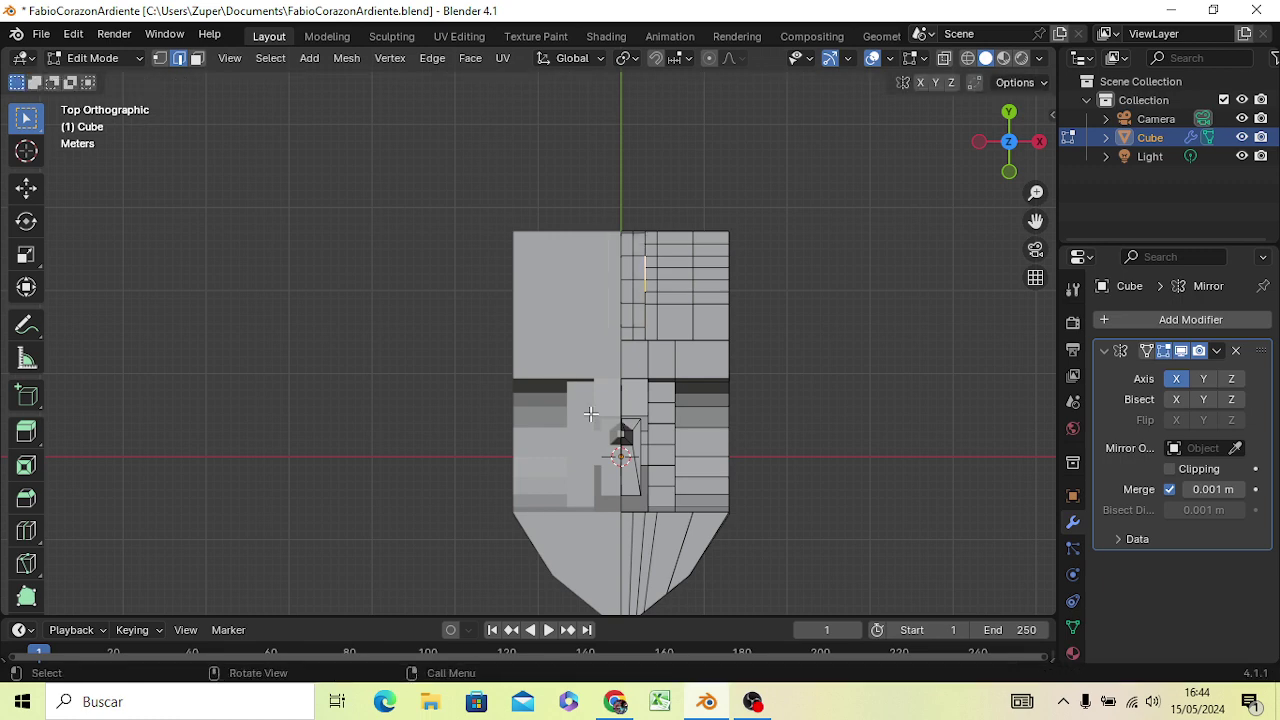
pyautogui.moveTo(725, 386)
pyautogui.mouseDown(button='middle')
pyautogui.moveTo(600, 380)
pyautogui.moveTo(517, 286)
pyautogui.mouseUp(button='middle')
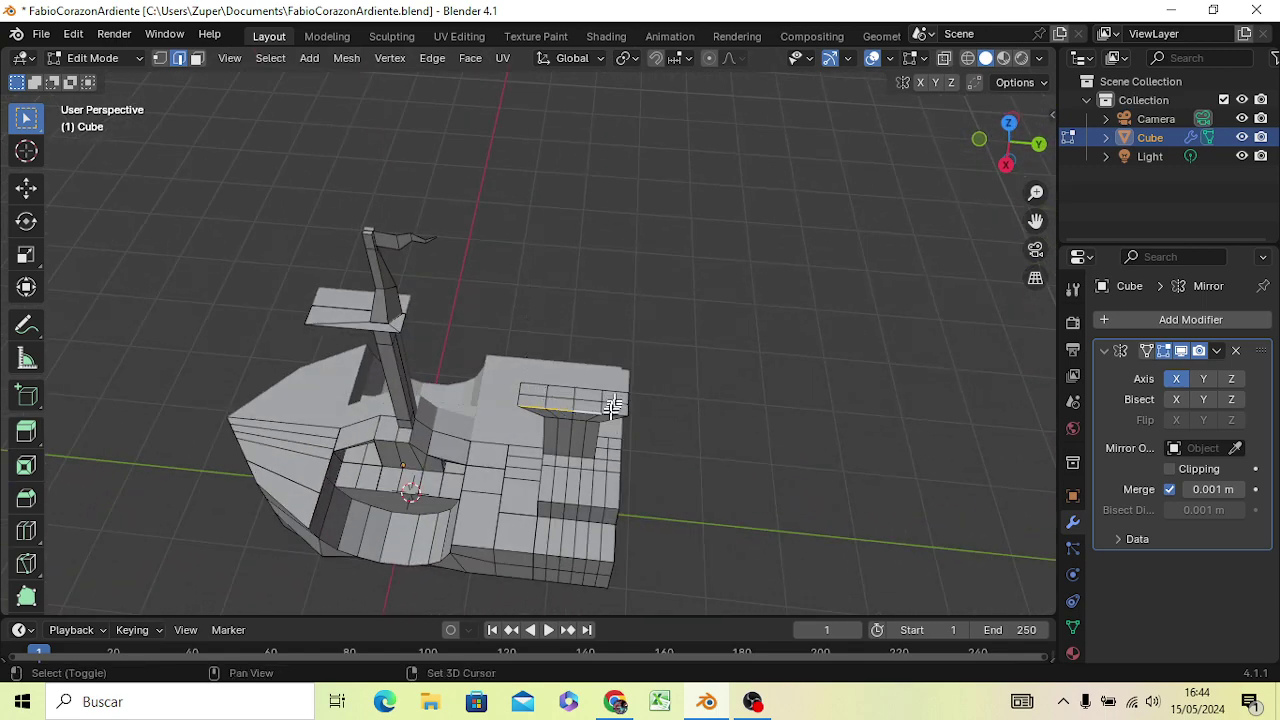
pyautogui.keyDown('shift'); pyautogui.click(610, 409); pyautogui.keyUp('shift')
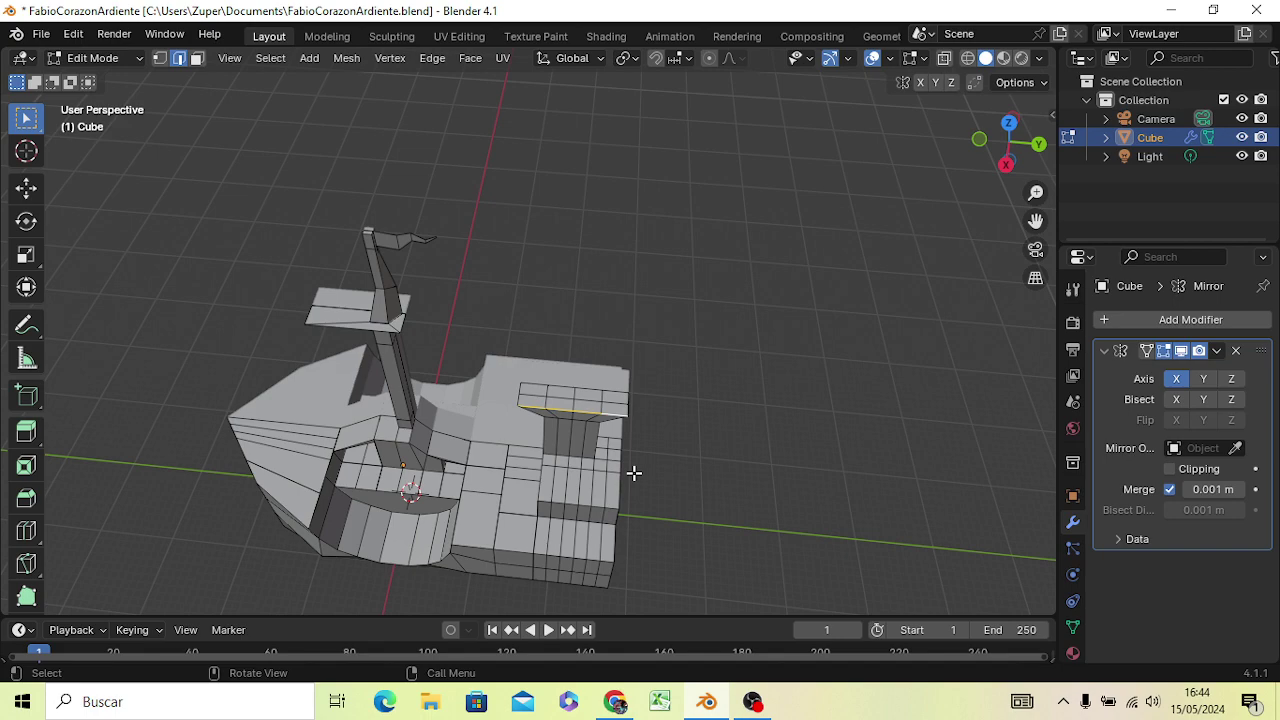
# Move the stern platform's edge along X twice, widening its overhang beyond the pillar
pyautogui.moveTo(634, 473); pyautogui.dragTo(831, 457, button='middle')
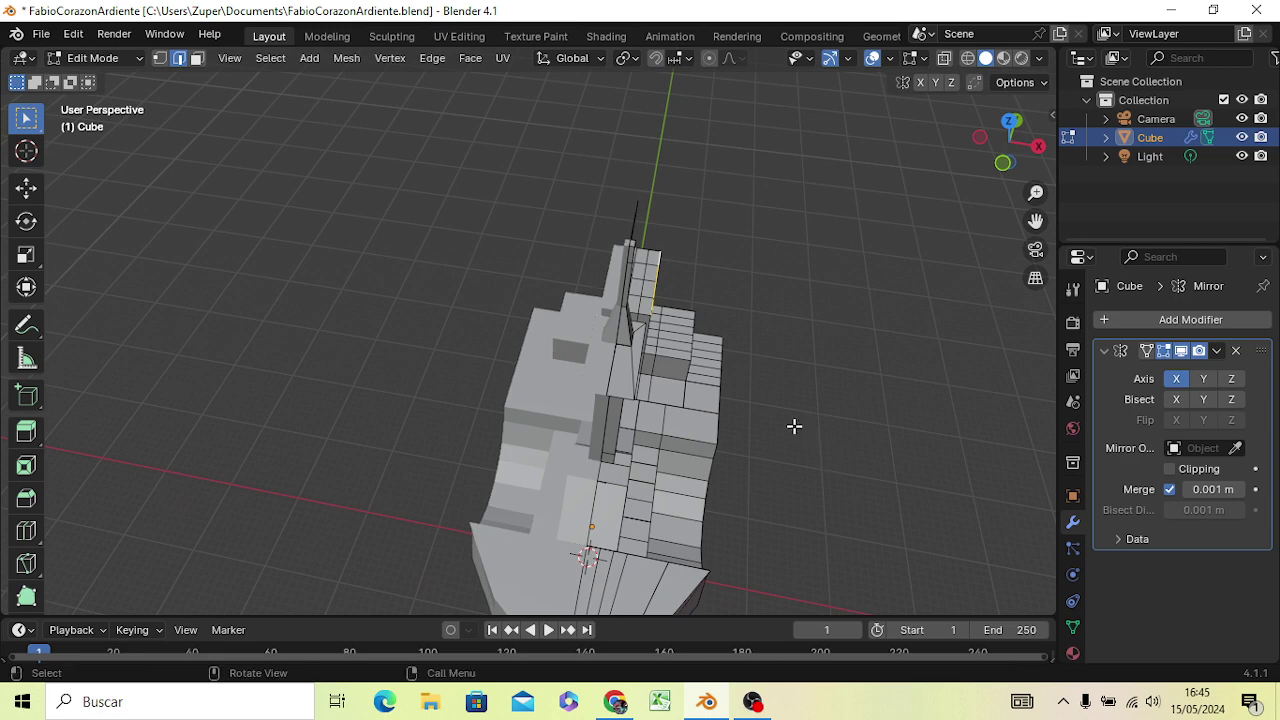
pyautogui.press('g')
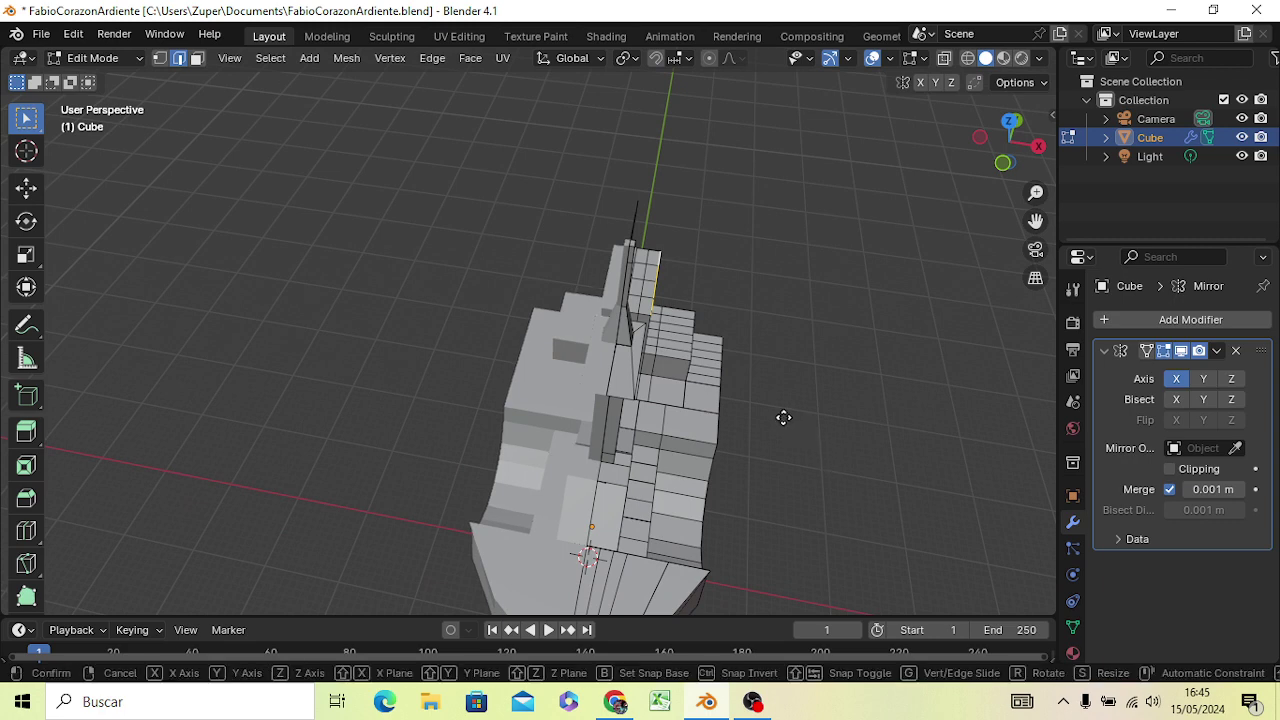
pyautogui.press('x')
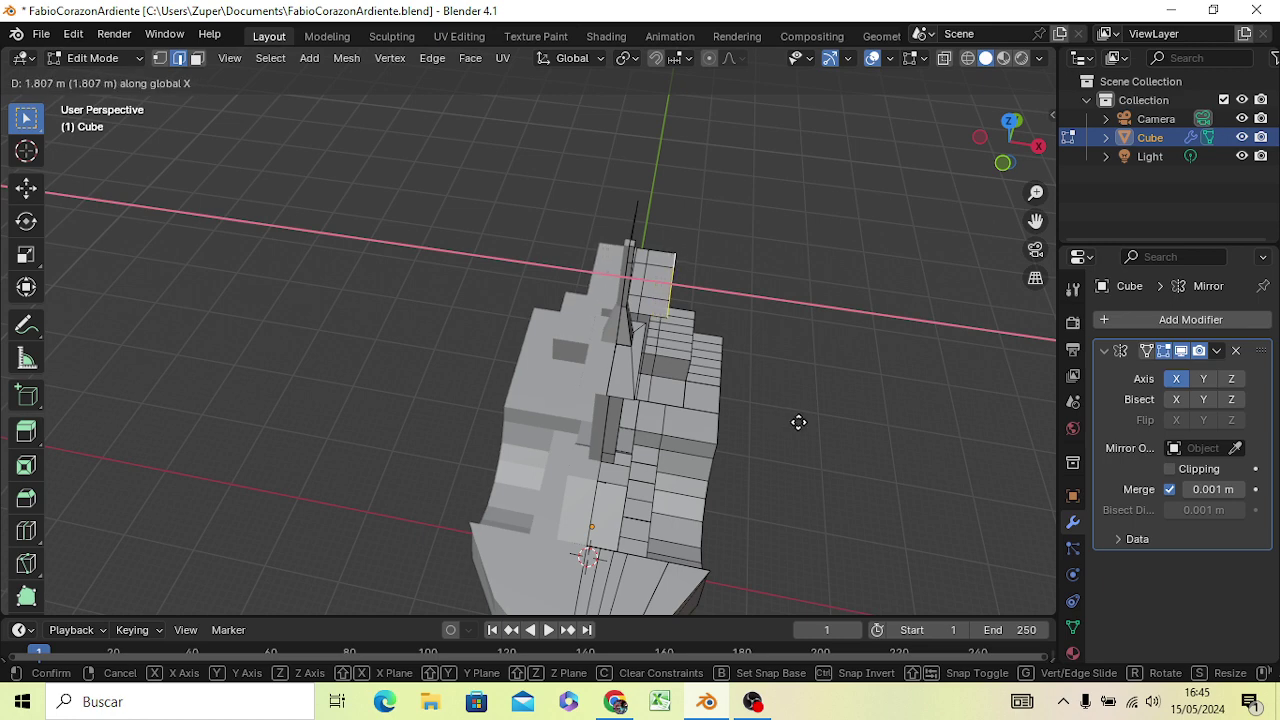
pyautogui.click(798, 422)
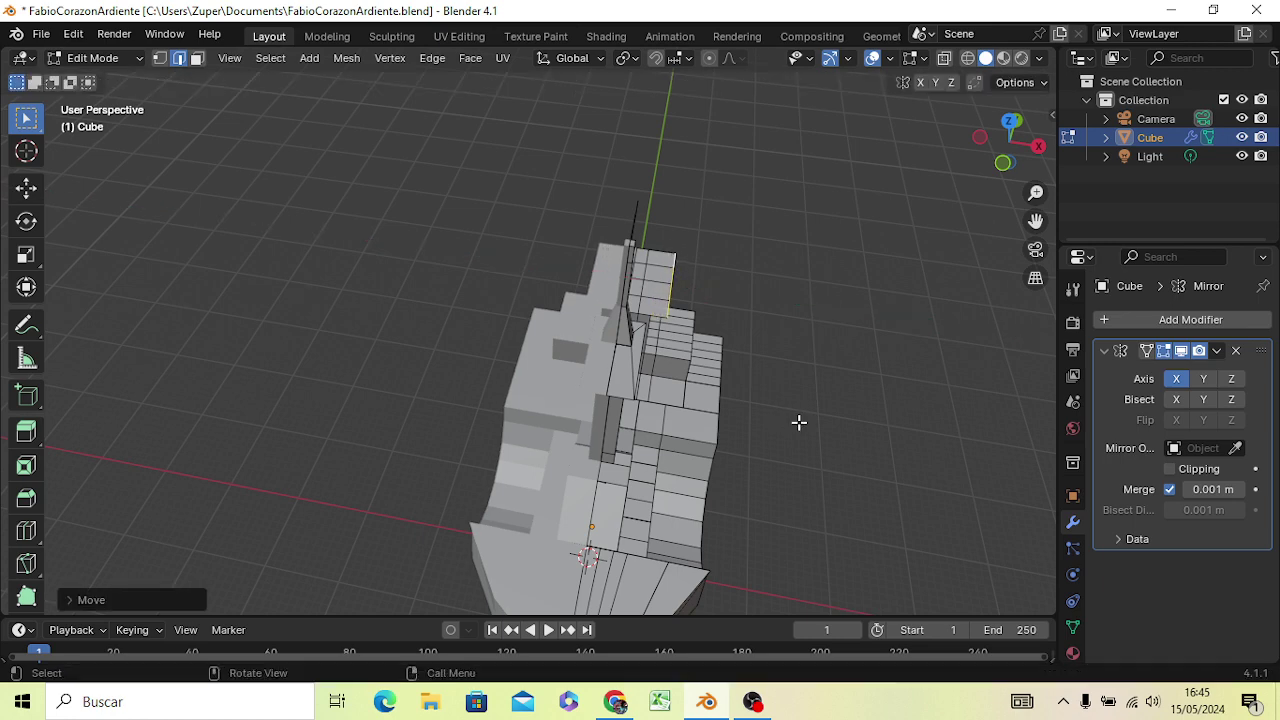
pyautogui.moveTo(791, 423)
pyautogui.mouseDown(button='middle')
pyautogui.moveTo(608, 371)
pyautogui.moveTo(586, 449)
pyautogui.moveTo(448, 598)
pyautogui.moveTo(423, 514)
pyautogui.mouseUp(button='middle')
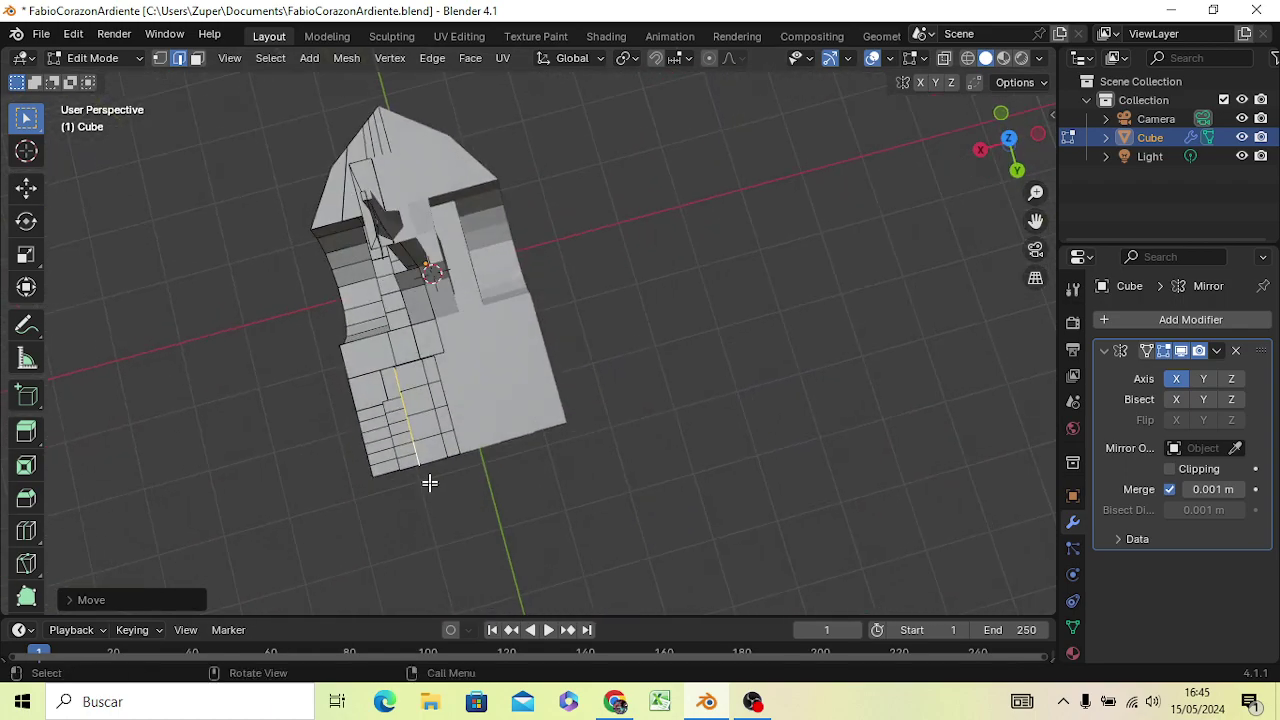
pyautogui.press('g')
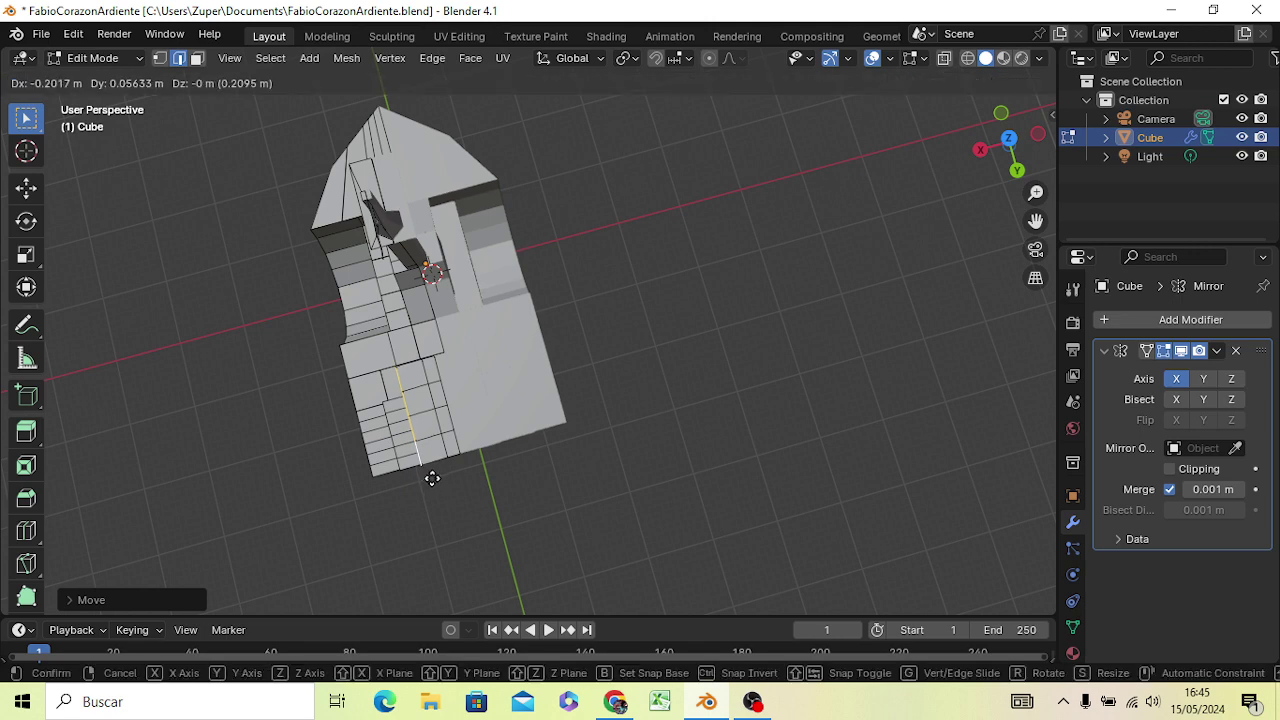
pyautogui.press('x')
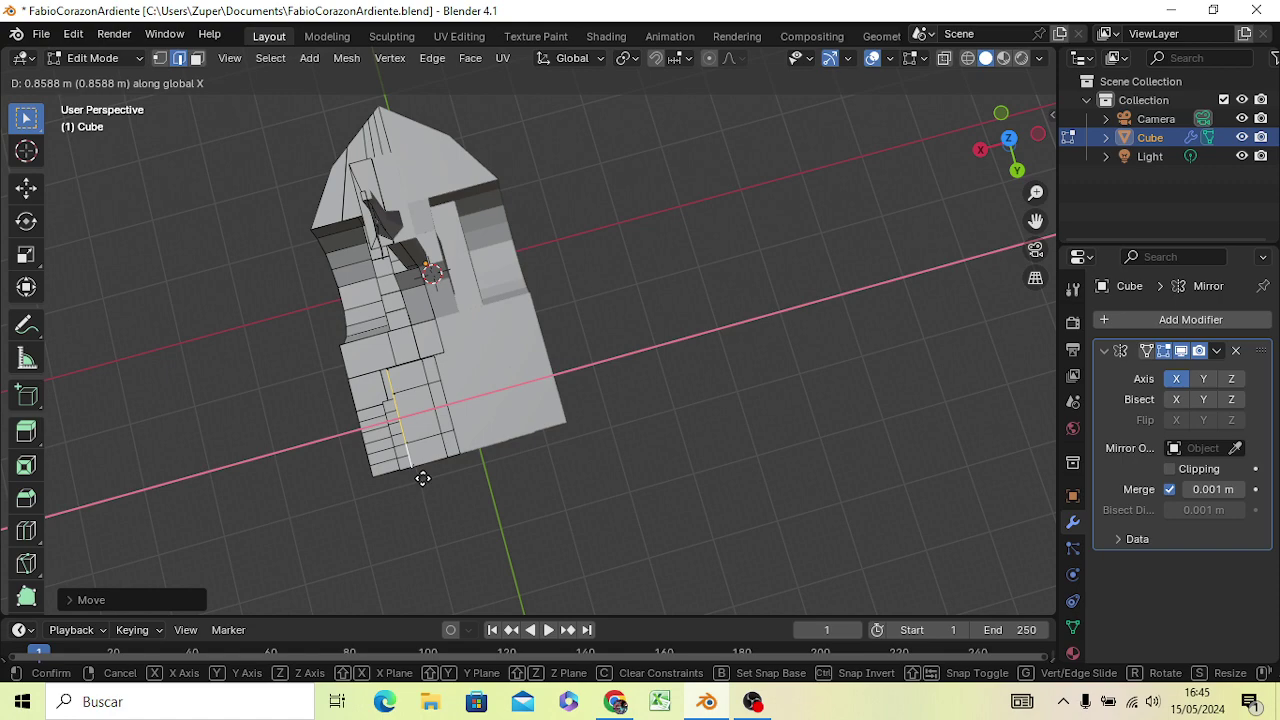
pyautogui.click(423, 479)
pyautogui.moveTo(451, 499)
pyautogui.mouseDown(button='middle')
pyautogui.moveTo(420, 375)
pyautogui.moveTo(434, 366)
pyautogui.moveTo(609, 387)
pyautogui.moveTo(651, 371)
pyautogui.moveTo(648, 390)
pyautogui.mouseUp(button='middle')
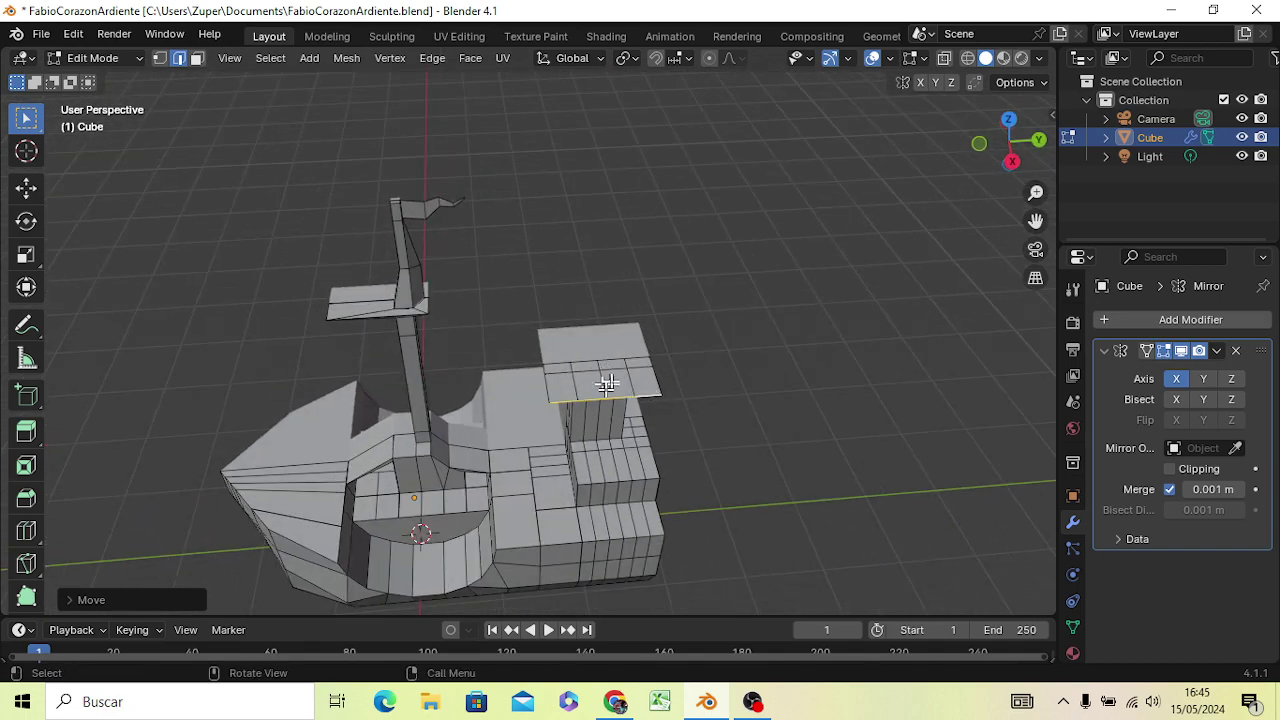
# Add a single centred edge loop through the stern pillar and platform
pyautogui.click(752, 380)
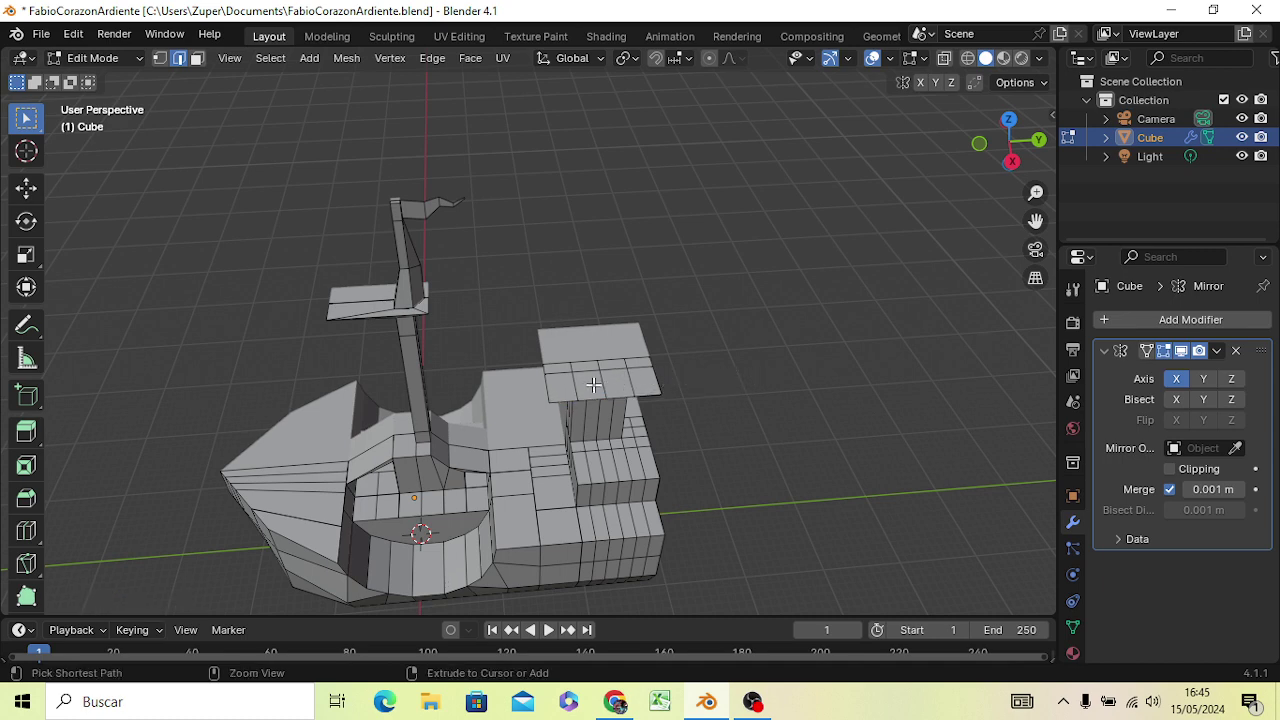
pyautogui.hotkey('ctrl', 'r')
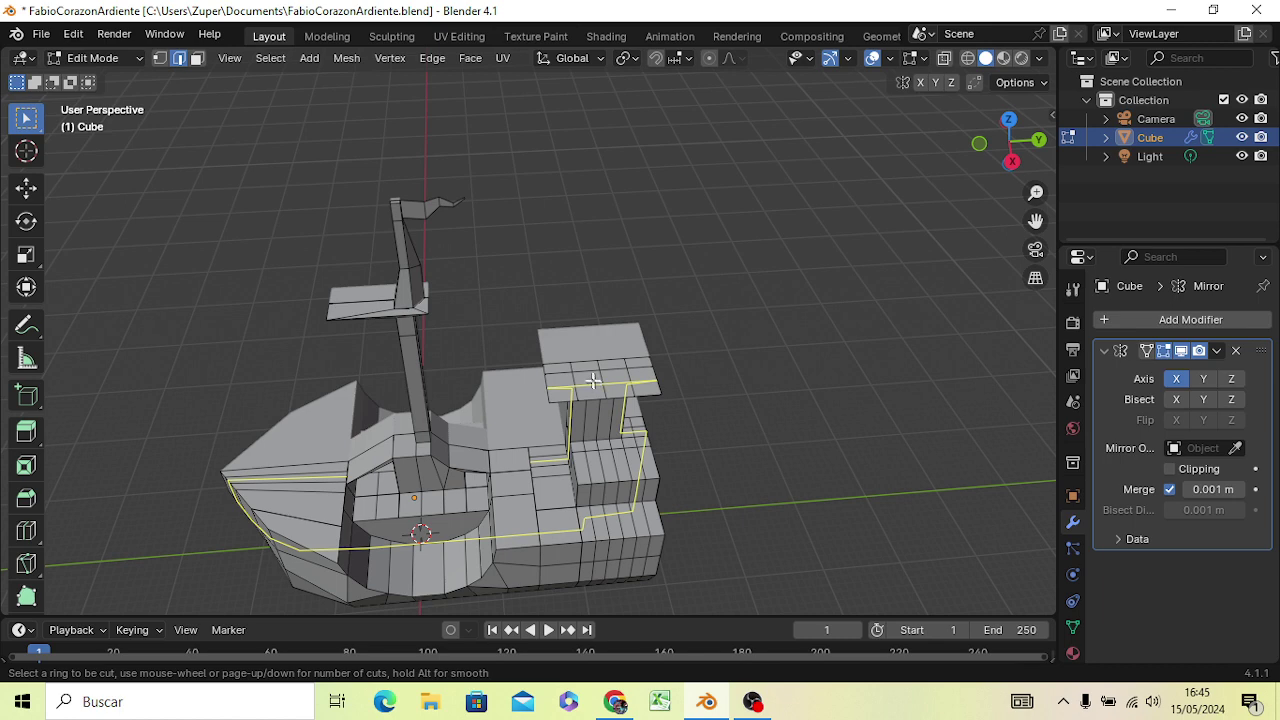
pyautogui.click(587, 374)
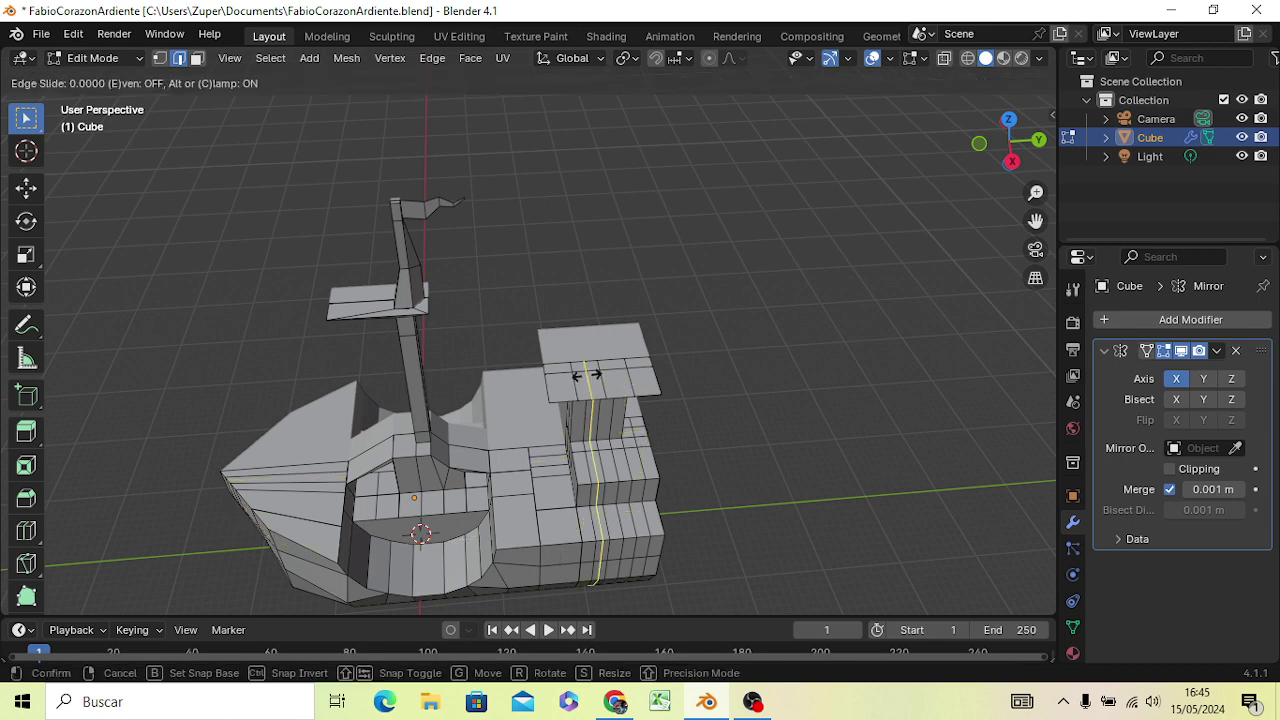
pyautogui.click(587, 374)
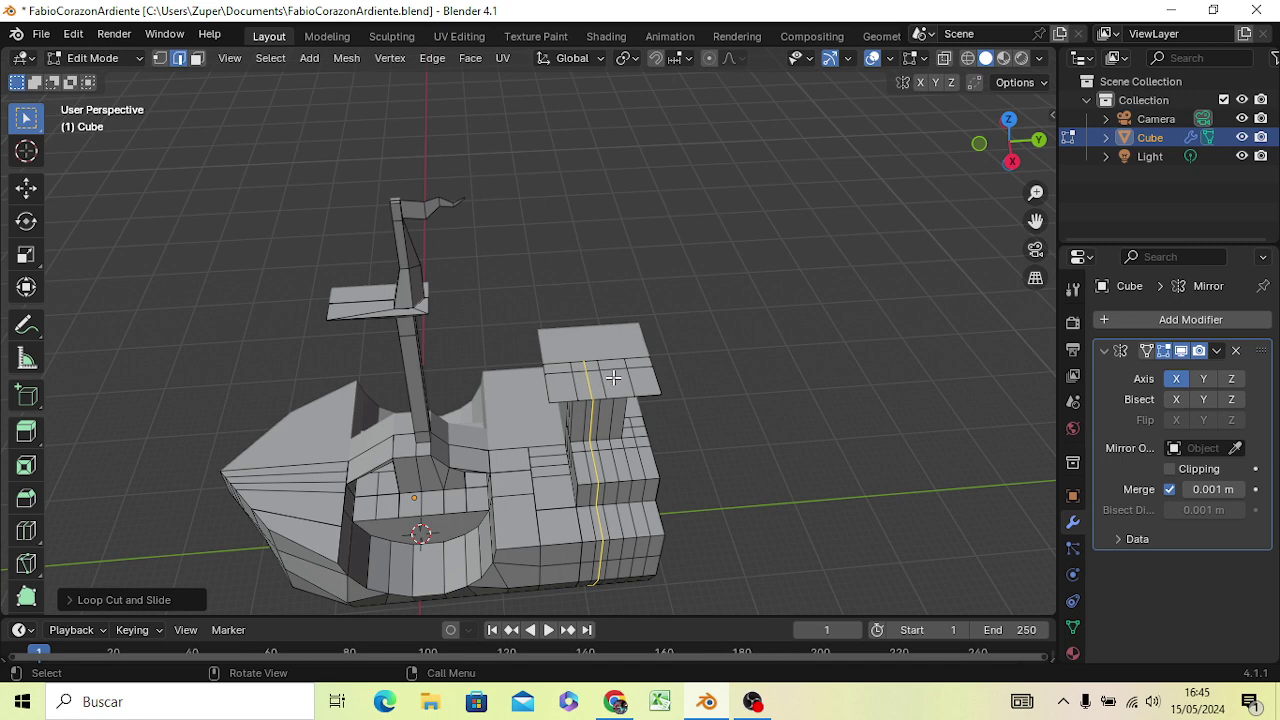
pyautogui.press('ctrl')
# Add several more loop cuts across the pillar, then select a short platform-top edge
pyautogui.hotkey('ctrl', 'r')
pyautogui.scroll(2, 613, 378)
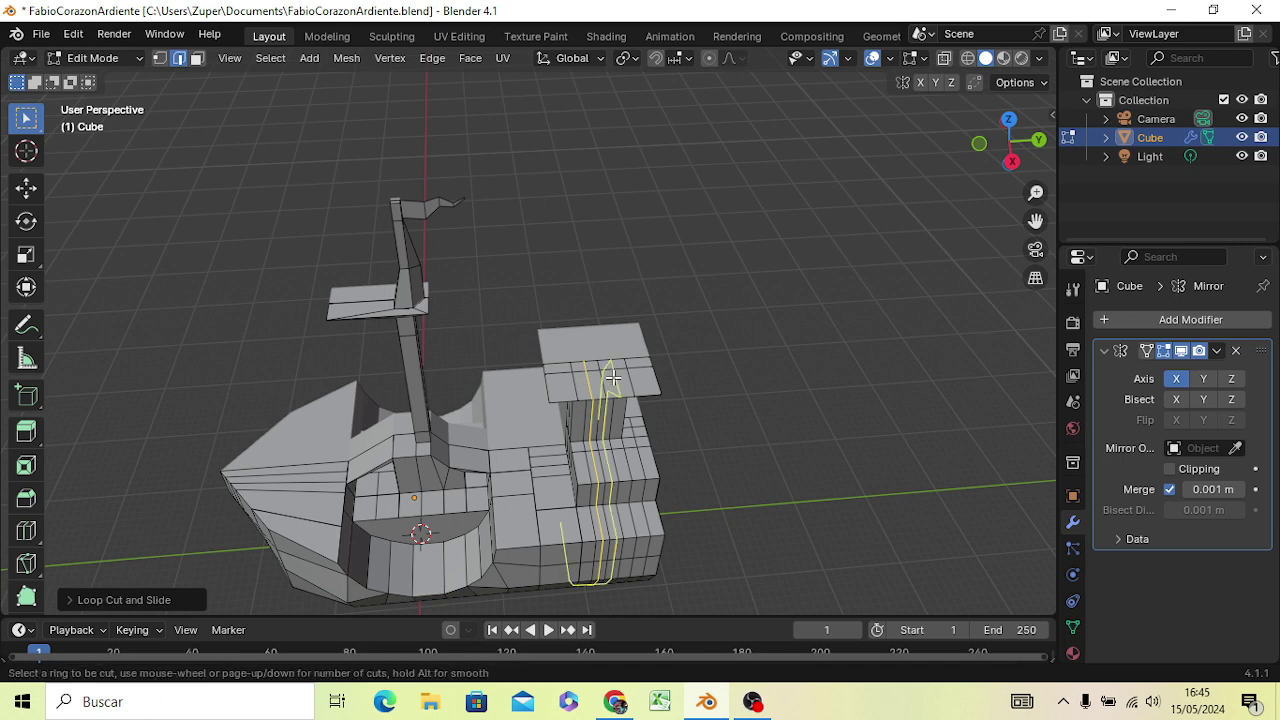
pyautogui.click(613, 378)
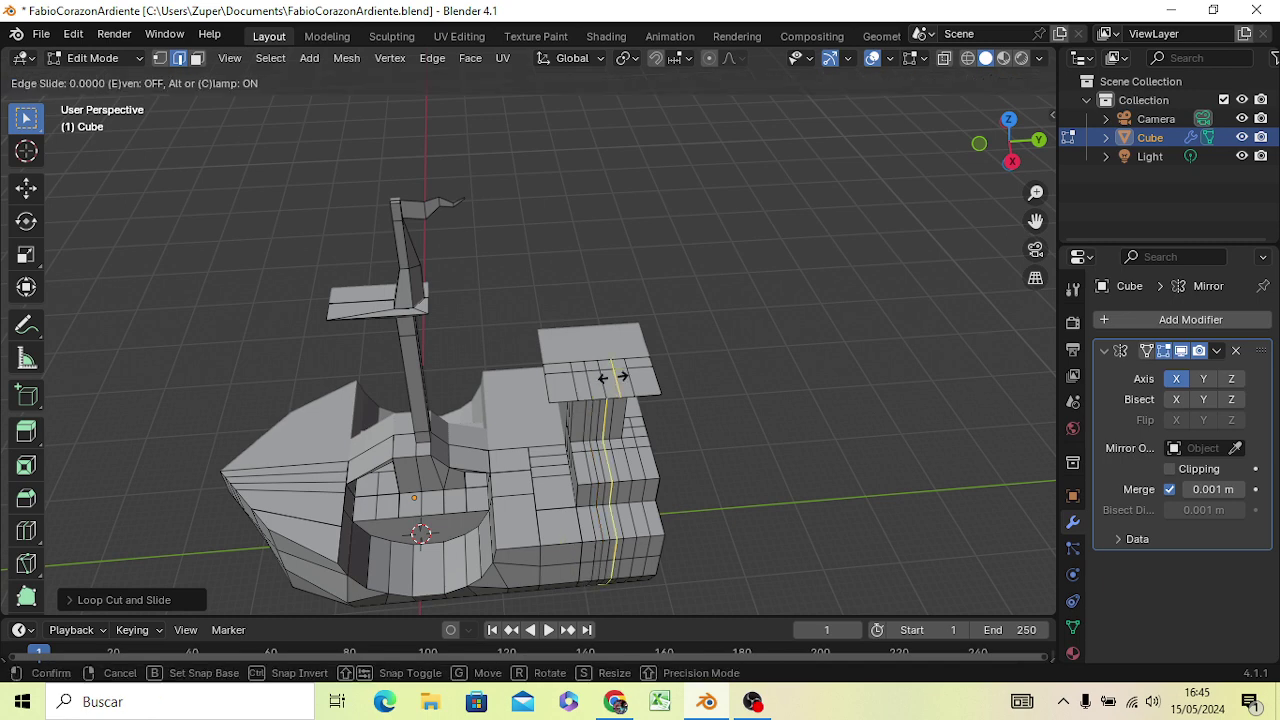
pyautogui.click(613, 378)
pyautogui.click(772, 363)
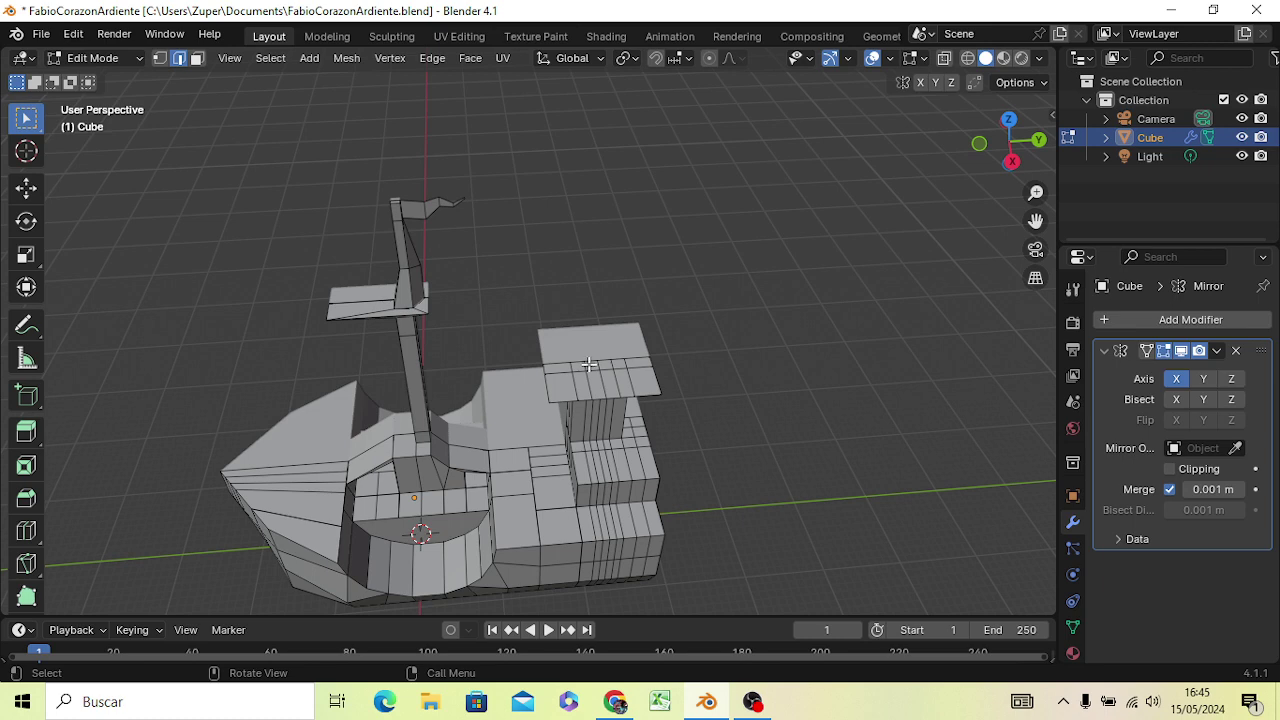
pyautogui.click(589, 364)
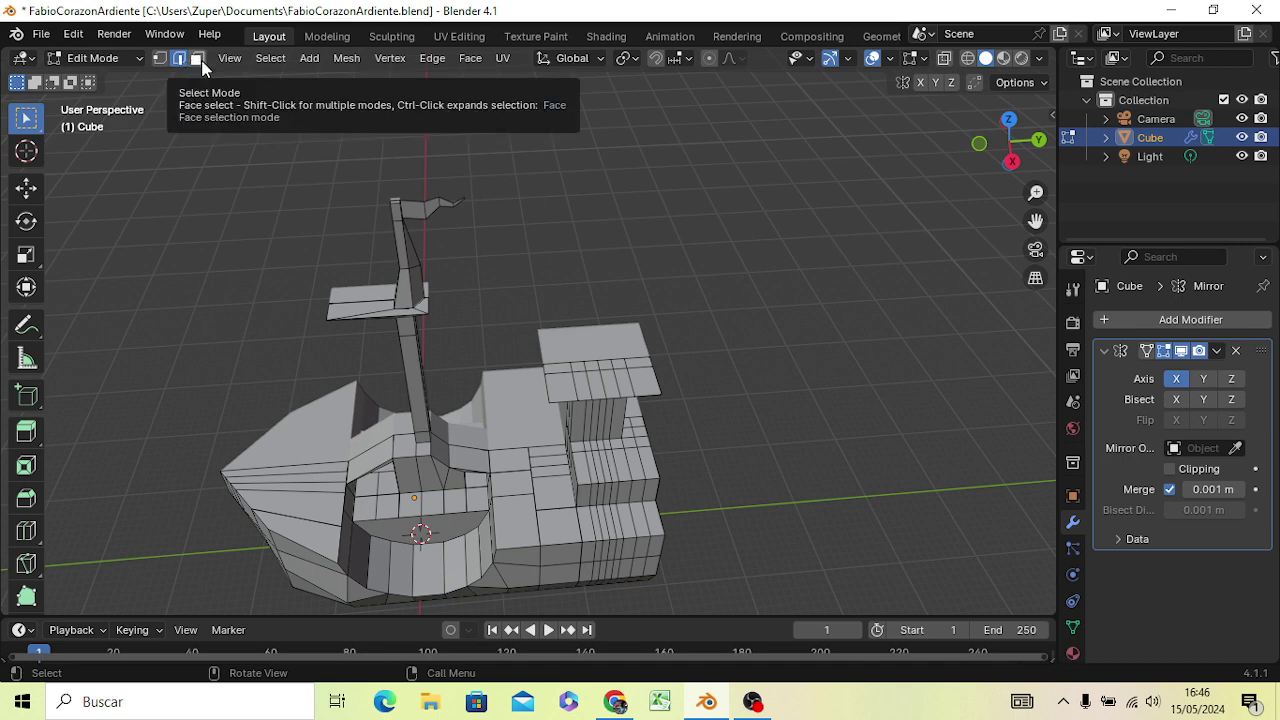
# Select a small platform-top face and move it down in Right view, lowering the tower top
pyautogui.click(198, 58)
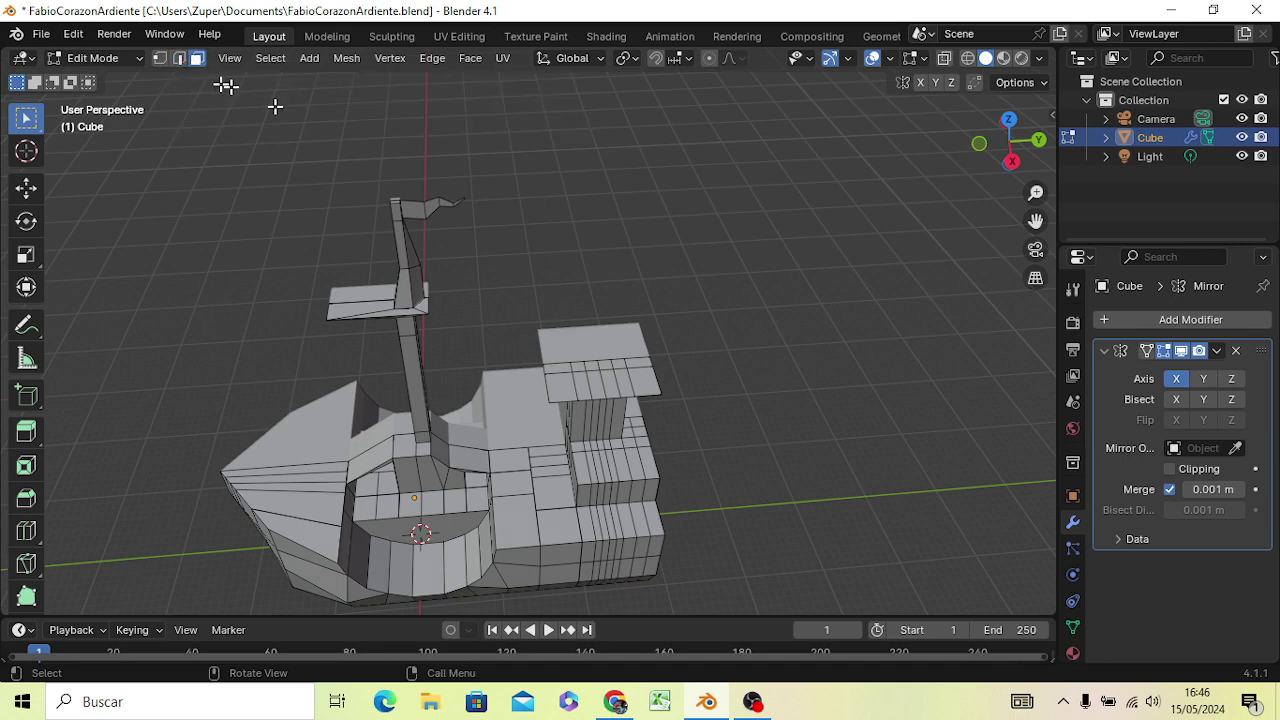
pyautogui.keyDown('shift'); pyautogui.click(596, 365); pyautogui.keyUp('shift')
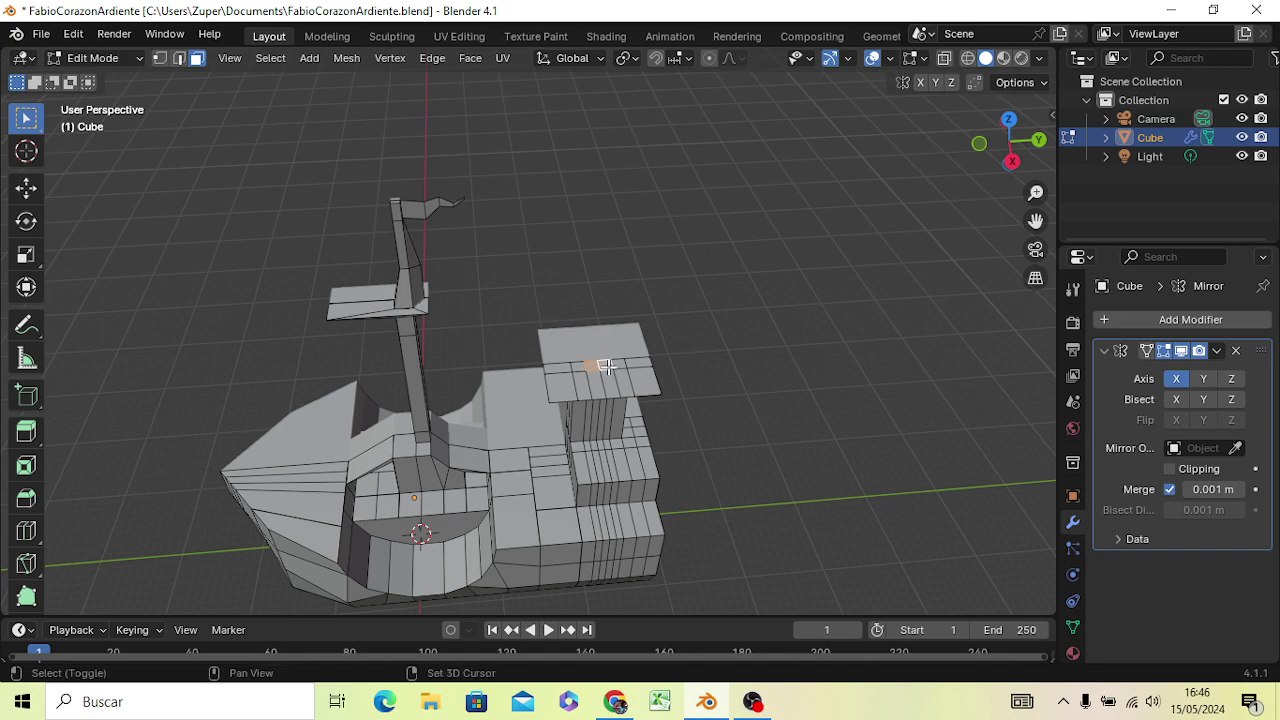
pyautogui.moveTo(800, 443)
pyautogui.mouseDown(button='middle')
pyautogui.moveTo(763, 340)
pyautogui.moveTo(784, 356)
pyautogui.mouseUp(button='middle')
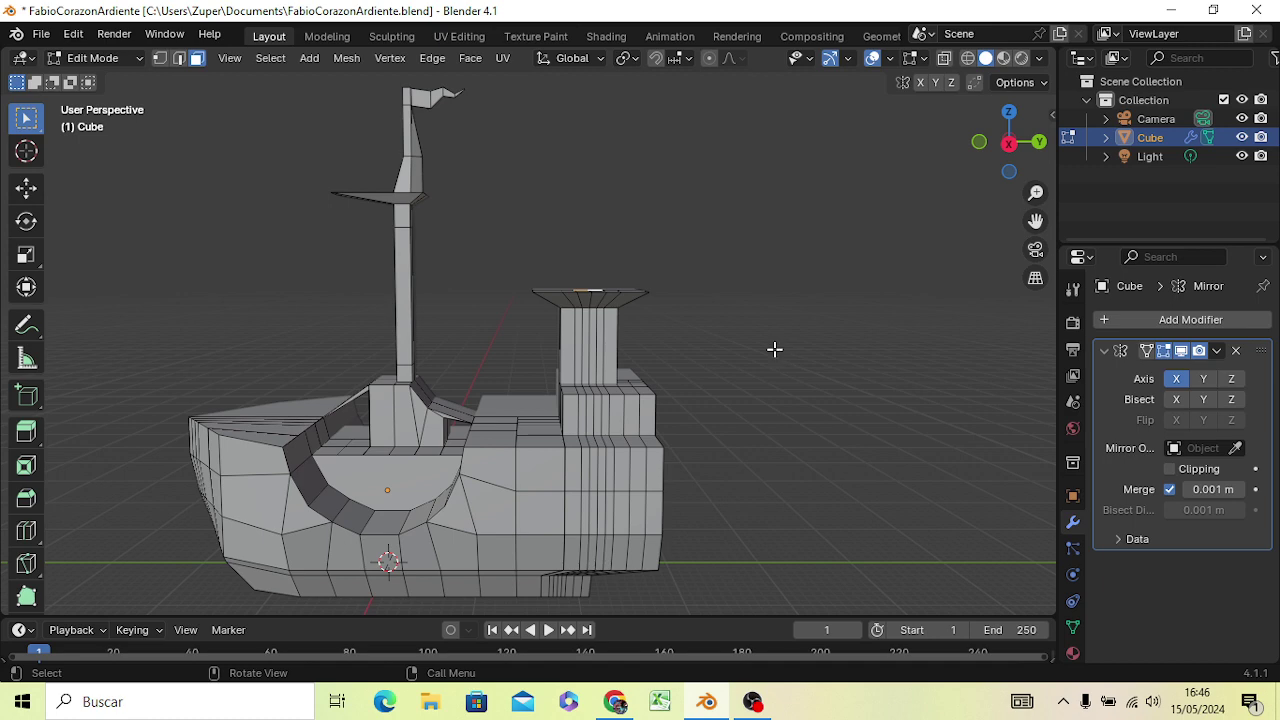
pyautogui.moveTo(769, 347)
pyautogui.mouseDown(button='middle')
pyautogui.moveTo(769, 428)
pyautogui.moveTo(746, 346)
pyautogui.moveTo(775, 342)
pyautogui.mouseUp(button='middle')
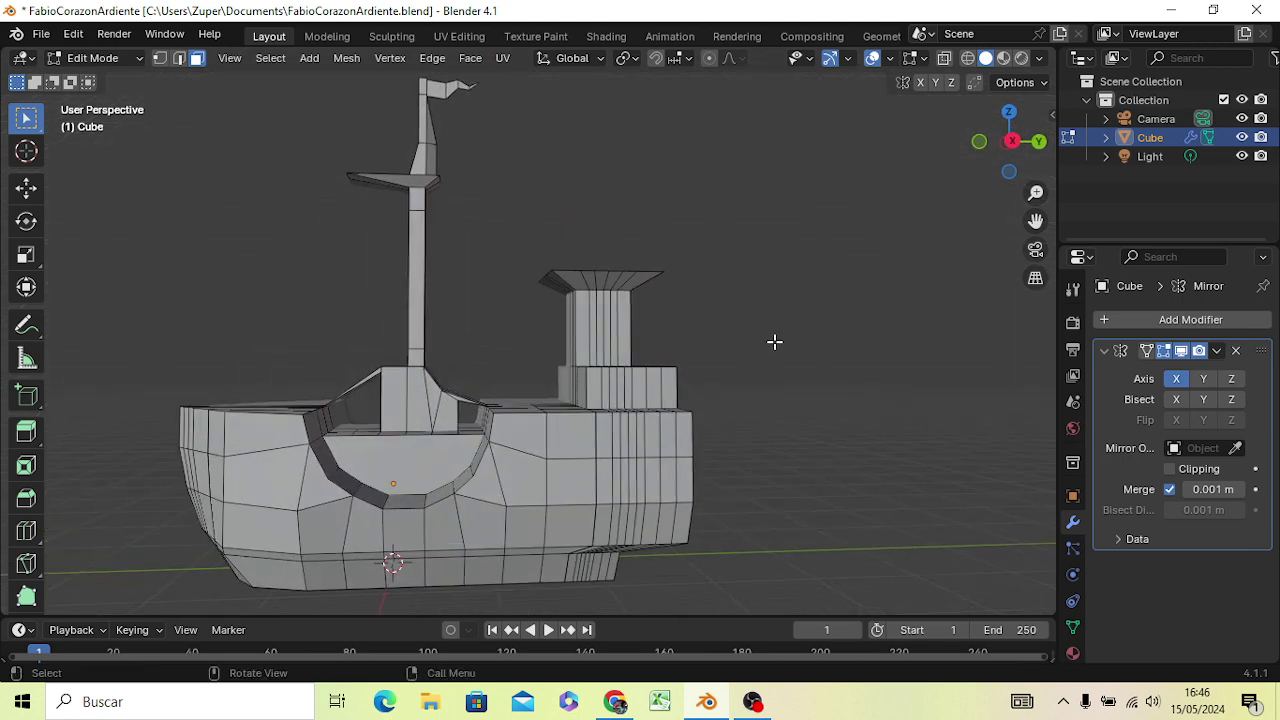
pyautogui.press('KP_3')
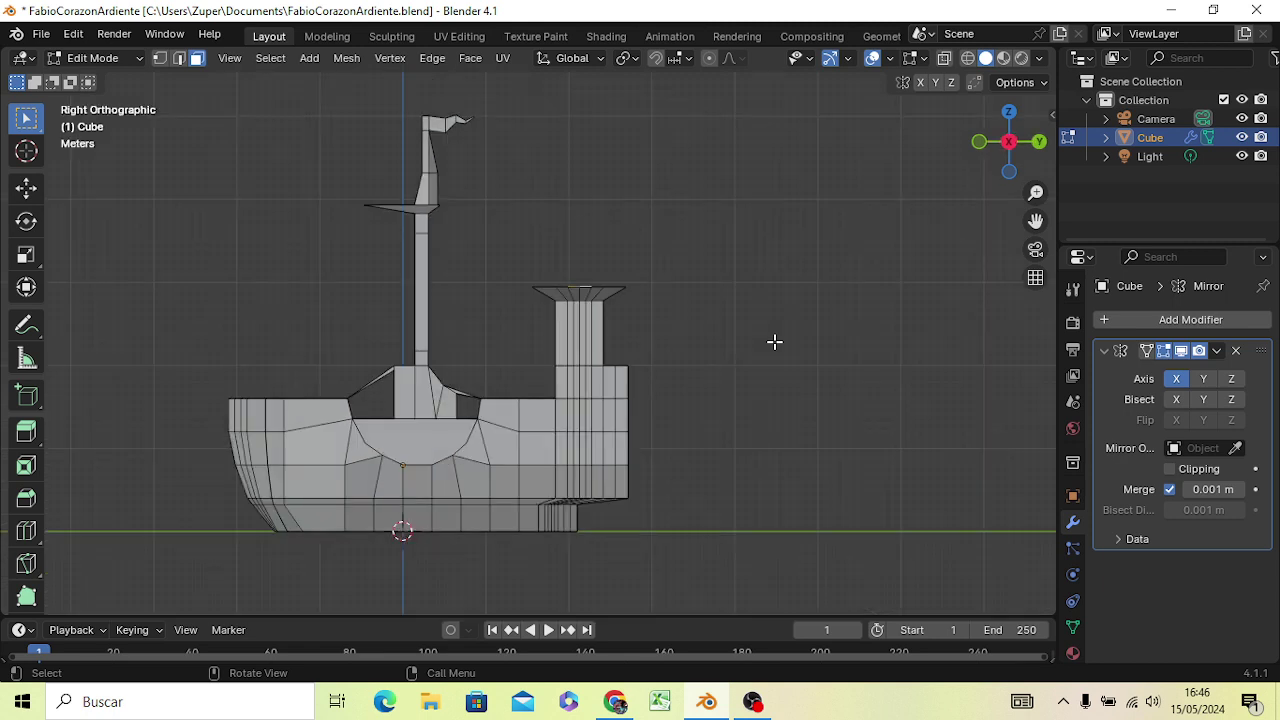
pyautogui.press('g')
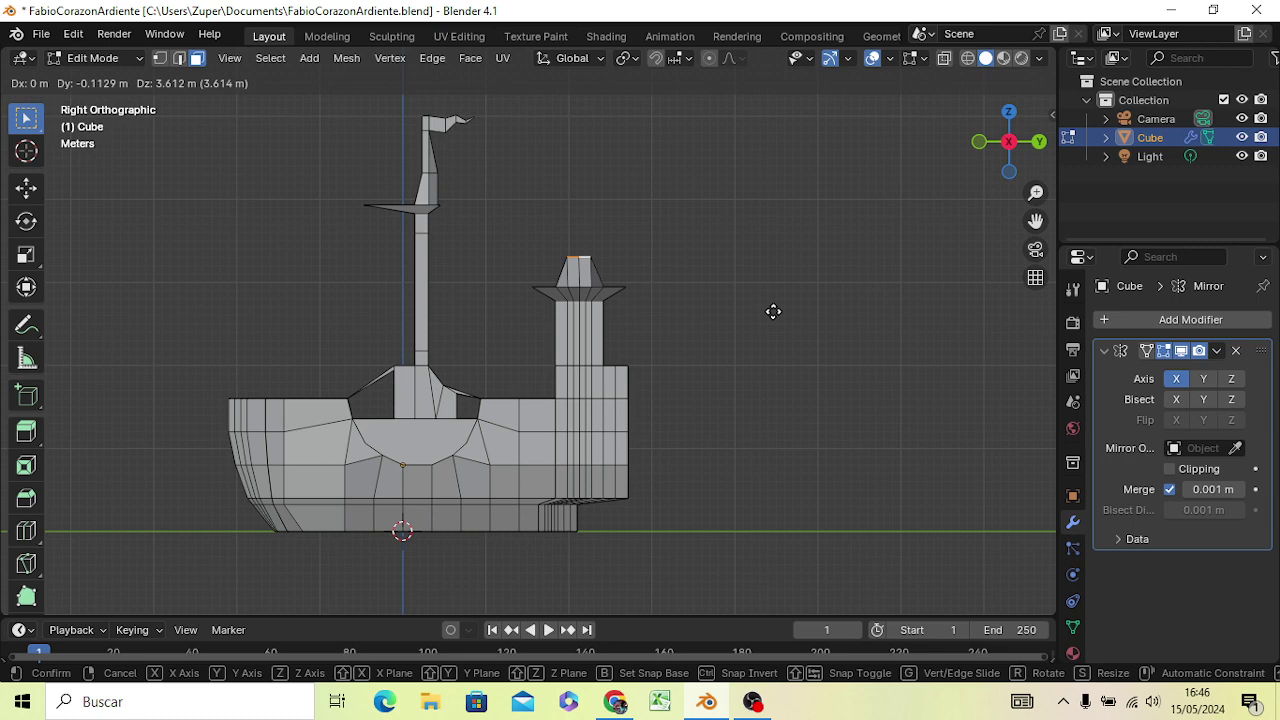
pyautogui.click(778, 316)
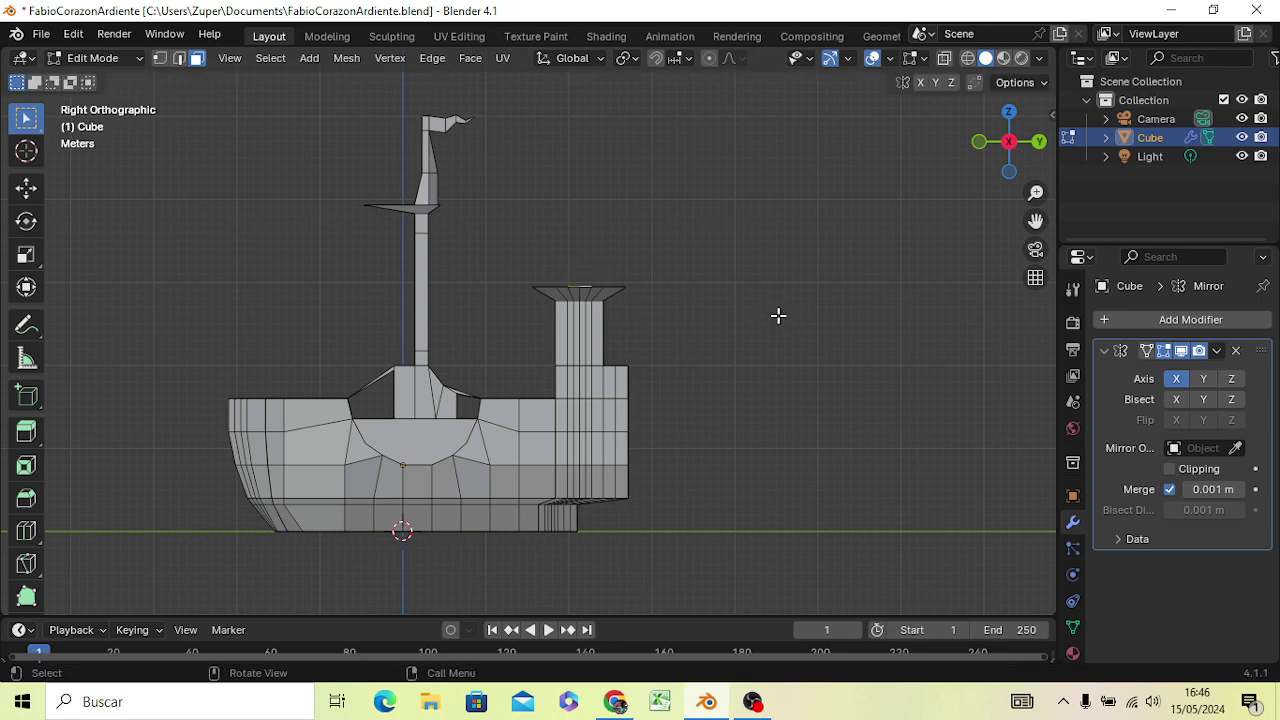
pyautogui.moveTo(778, 316); pyautogui.dragTo(790, 475, button='middle')
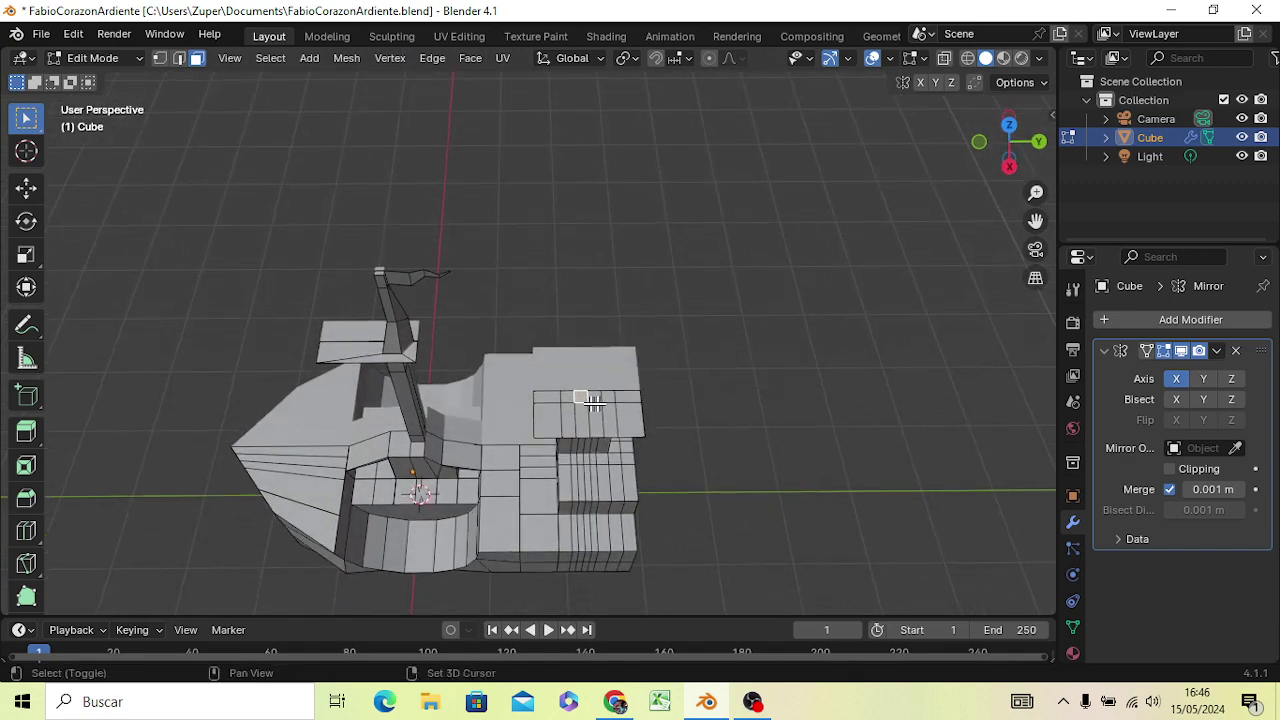
# Cut one horizontal edge loop across the stern block
pyautogui.keyDown('shift'); pyautogui.click(595, 397); pyautogui.keyUp('shift')
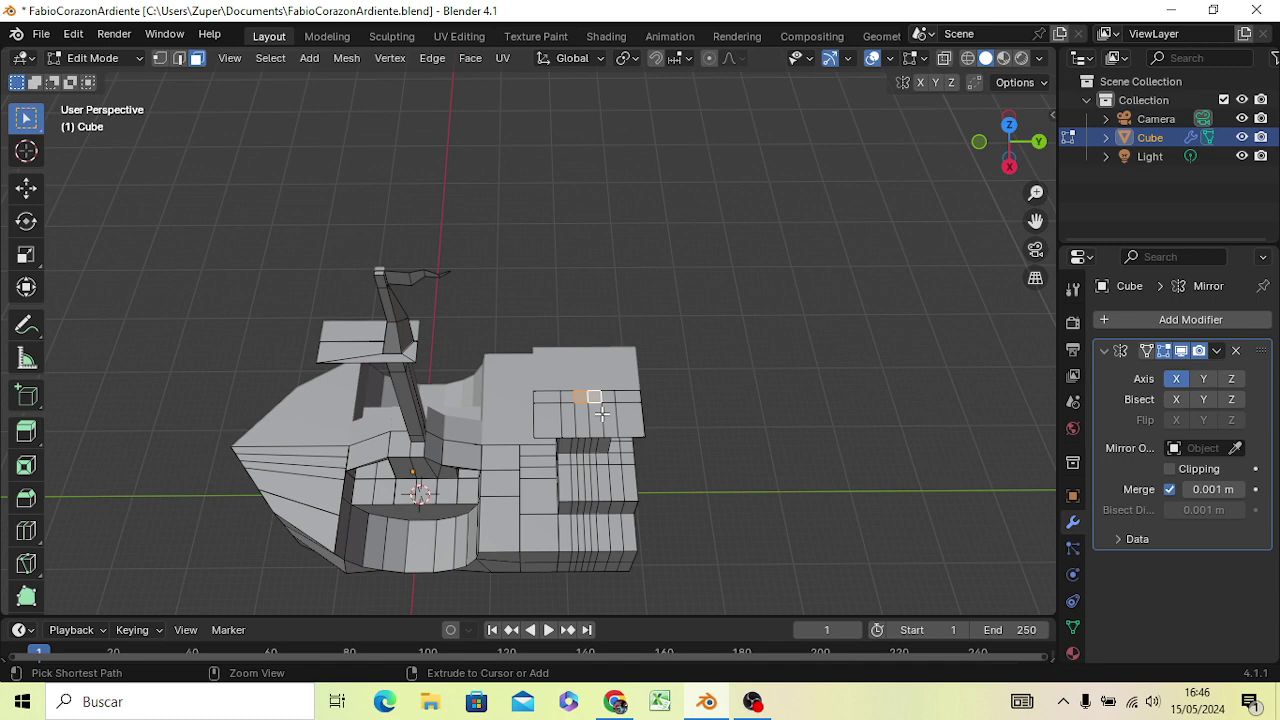
pyautogui.hotkey('ctrl', 'r')
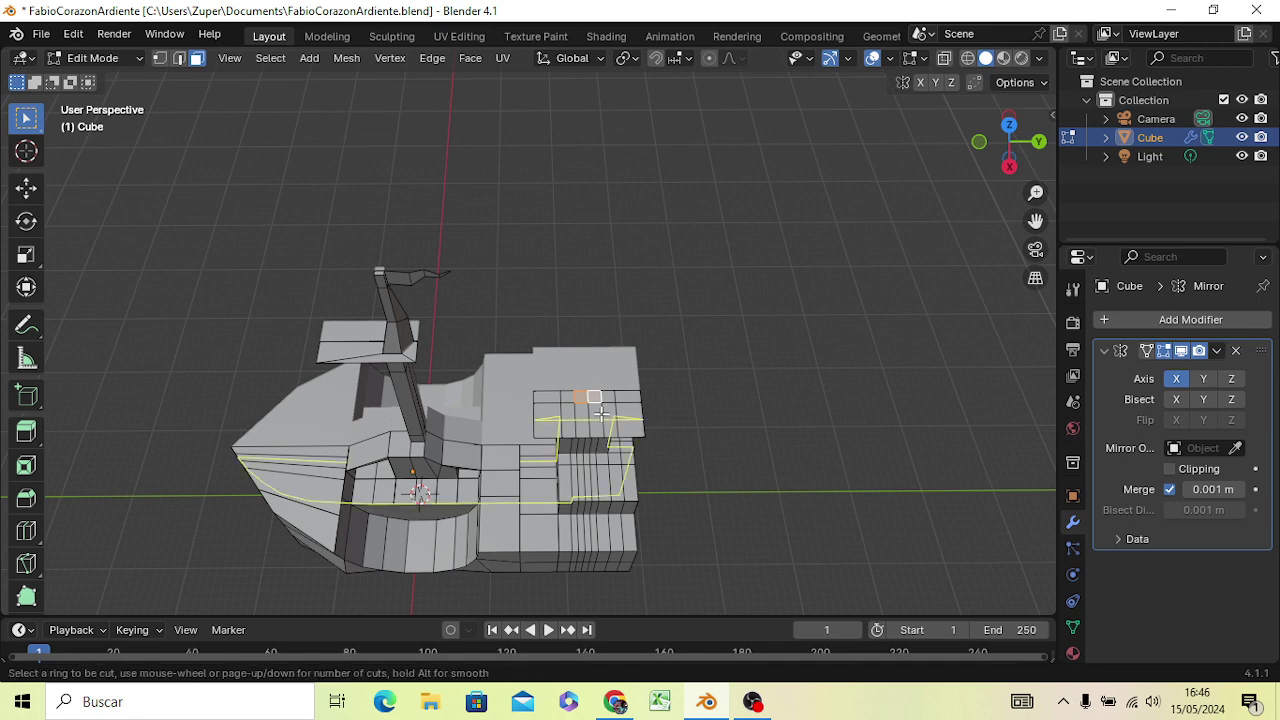
pyautogui.click(601, 412)
pyautogui.click(600, 401)
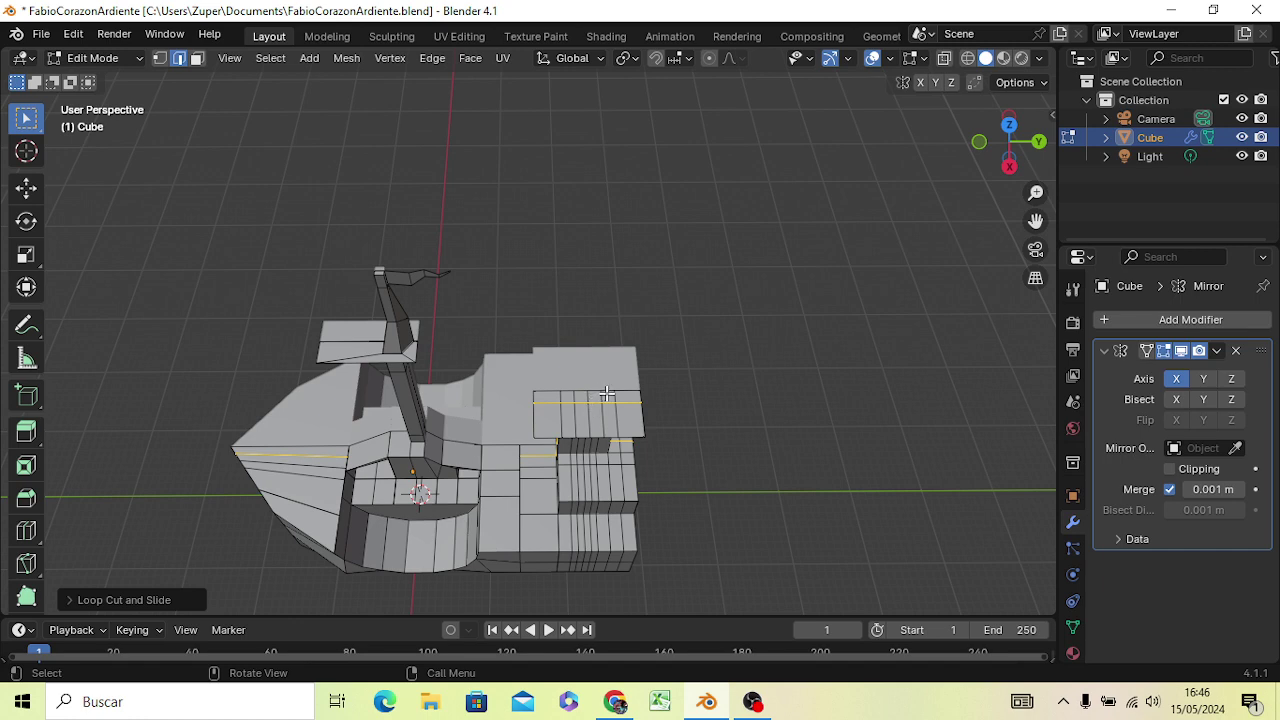
pyautogui.press('ctrl')
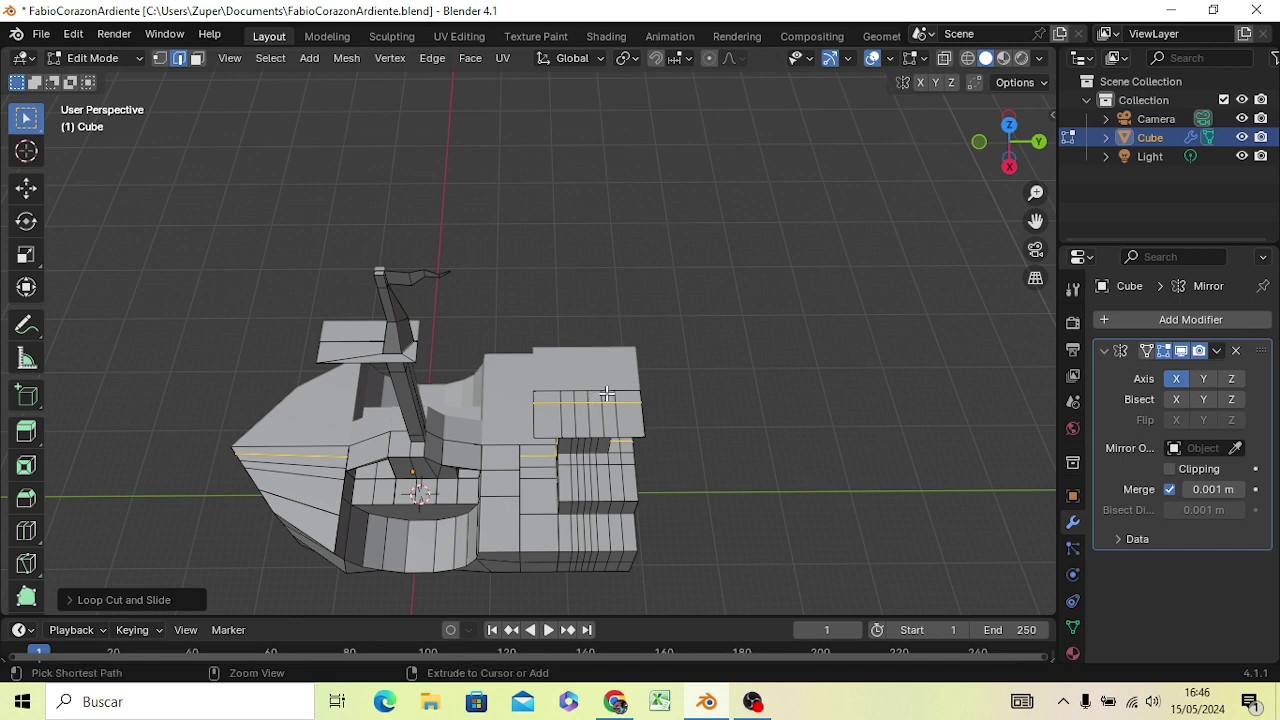
# Cut two vertical edge loops on the stern, then clear the selection
pyautogui.hotkey('ctrl', 'r')
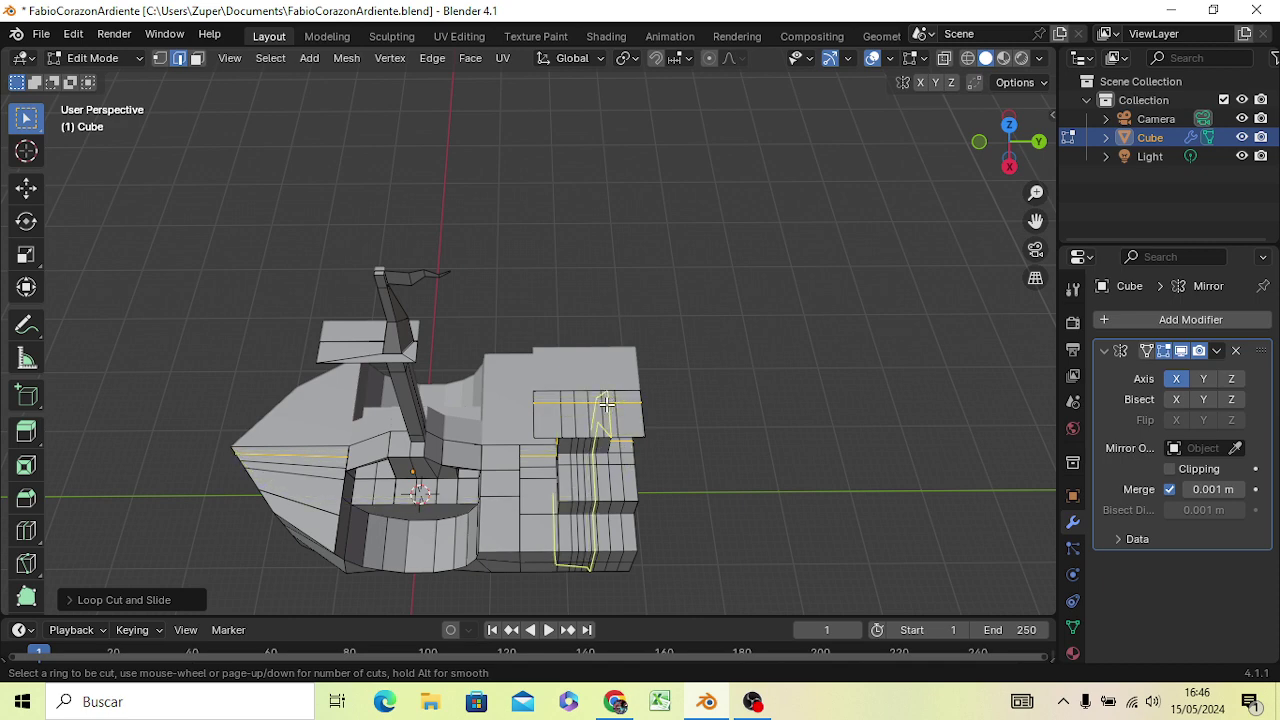
pyautogui.click(595, 400)
pyautogui.click(587, 400)
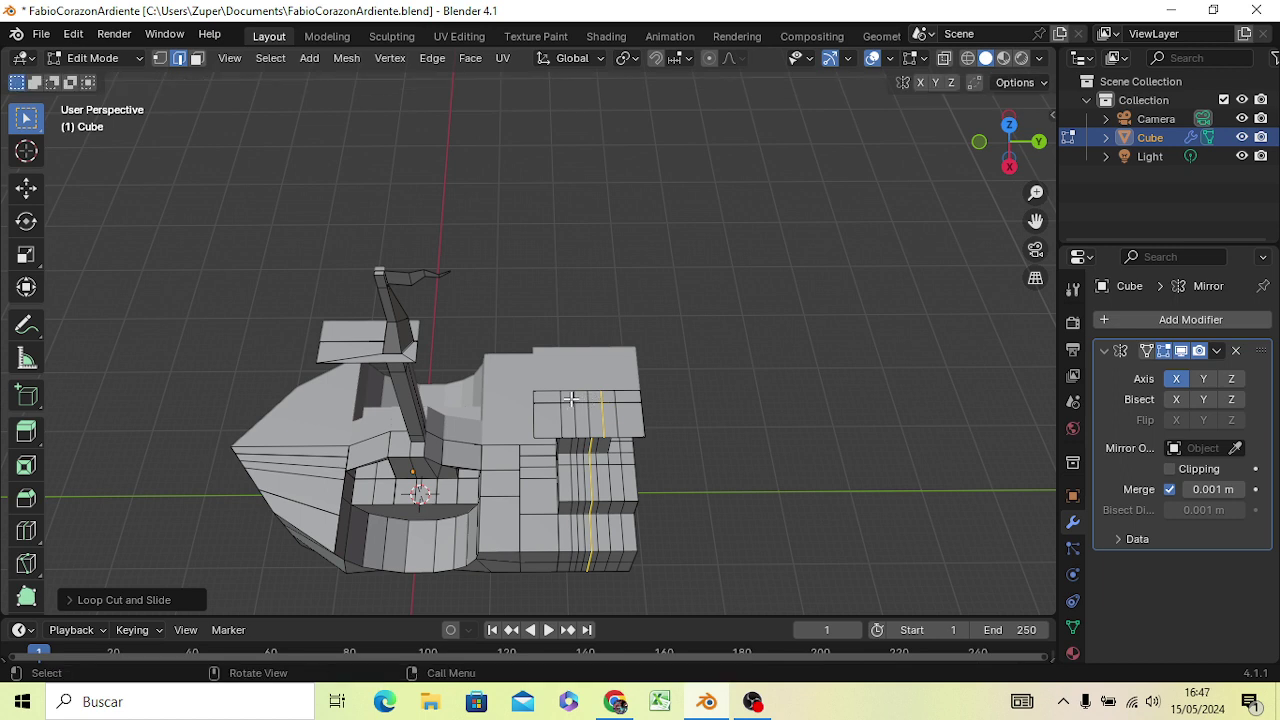
pyautogui.hotkey('ctrl', 'r')
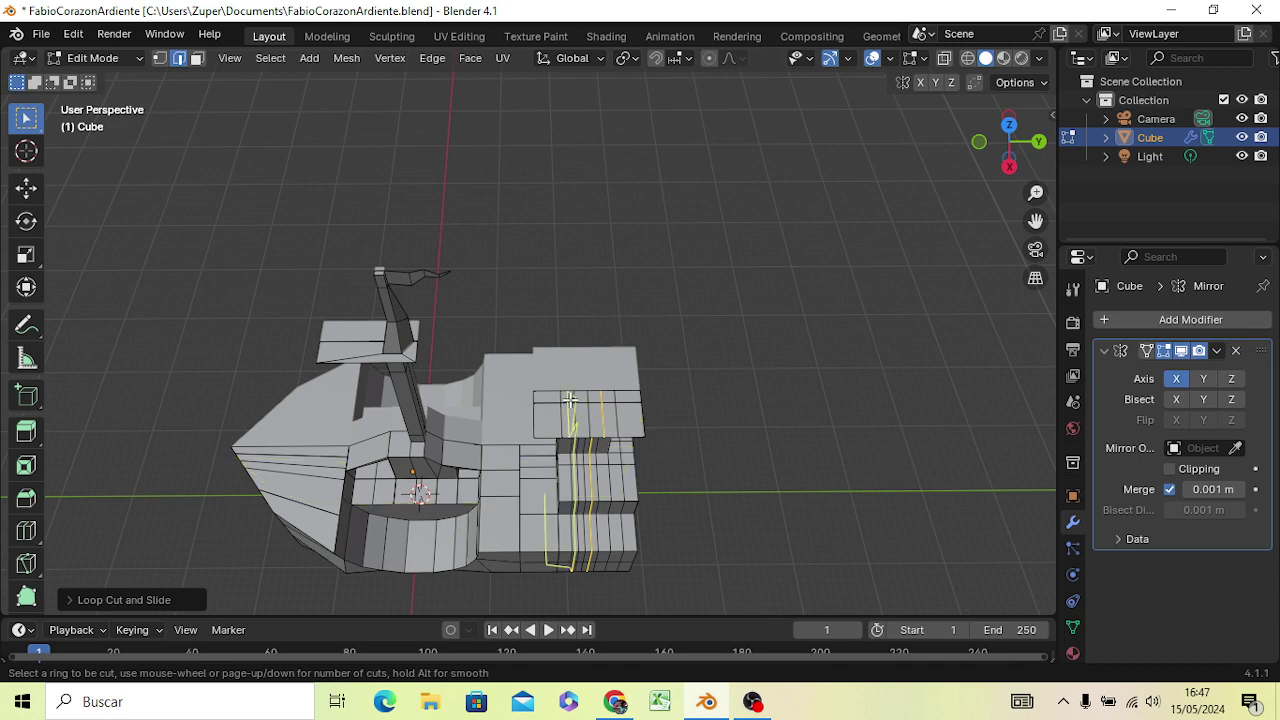
pyautogui.click(587, 398)
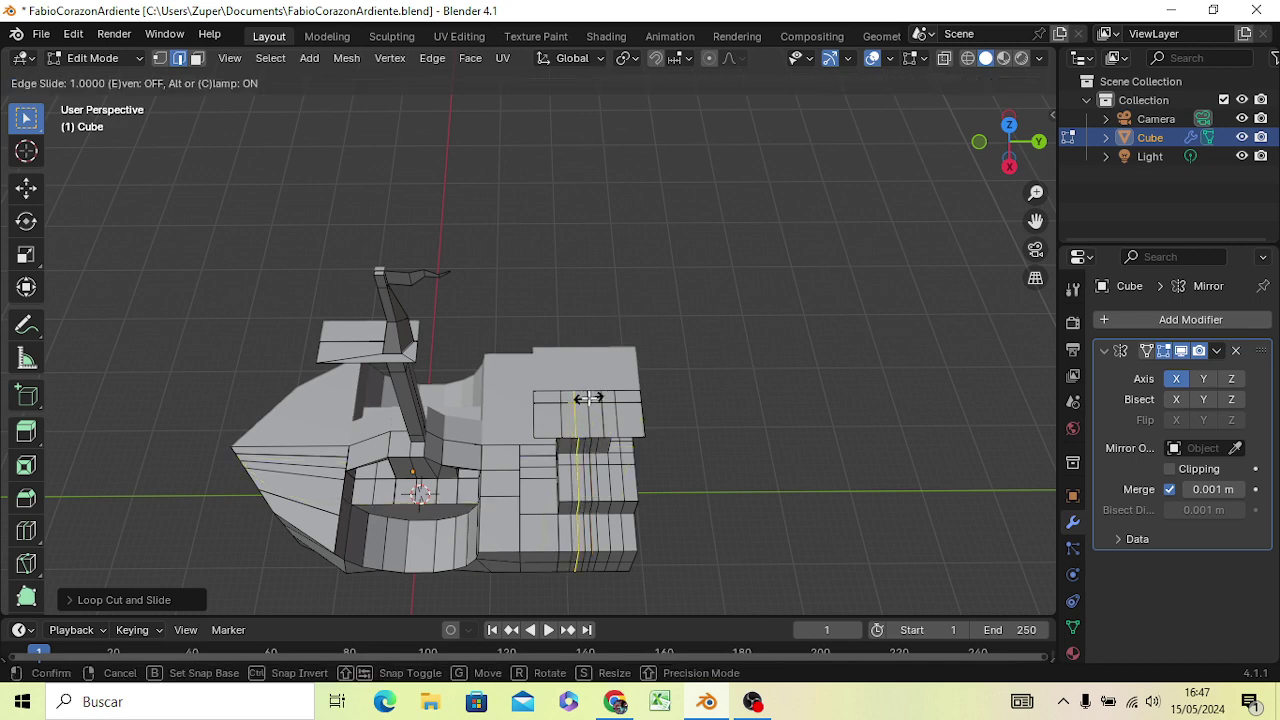
pyautogui.click(587, 398)
pyautogui.click(686, 405)
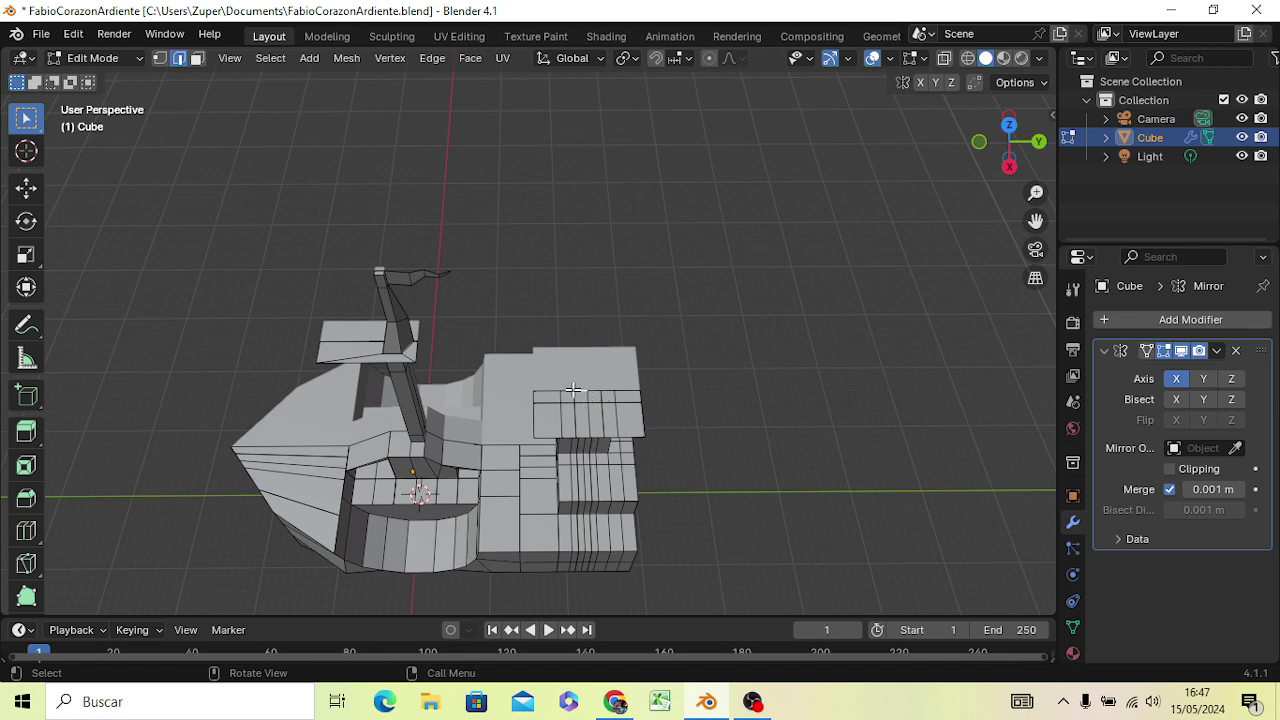
# Abandon a trial rotate and Y-axis move, then select two adjacent faces on the stern top
pyautogui.press('r')
pyautogui.click(567, 392)
pyautogui.press('g')
pyautogui.press('3')
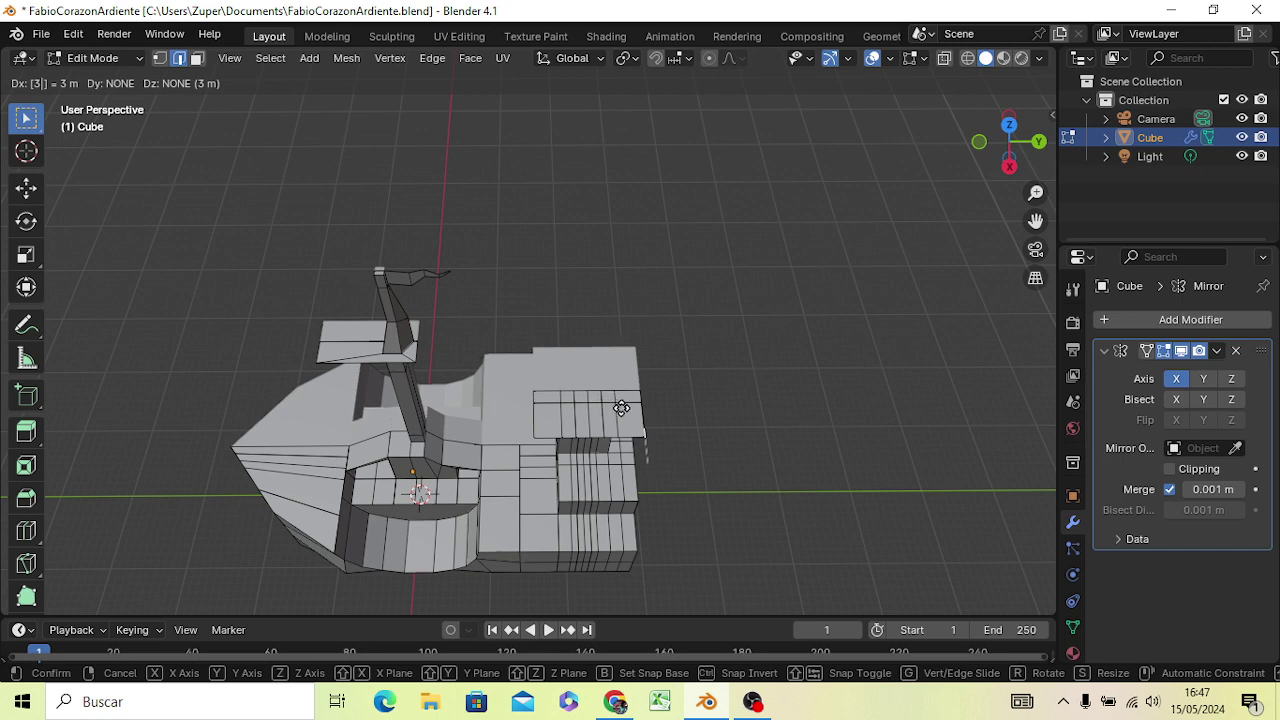
pyautogui.press('y')
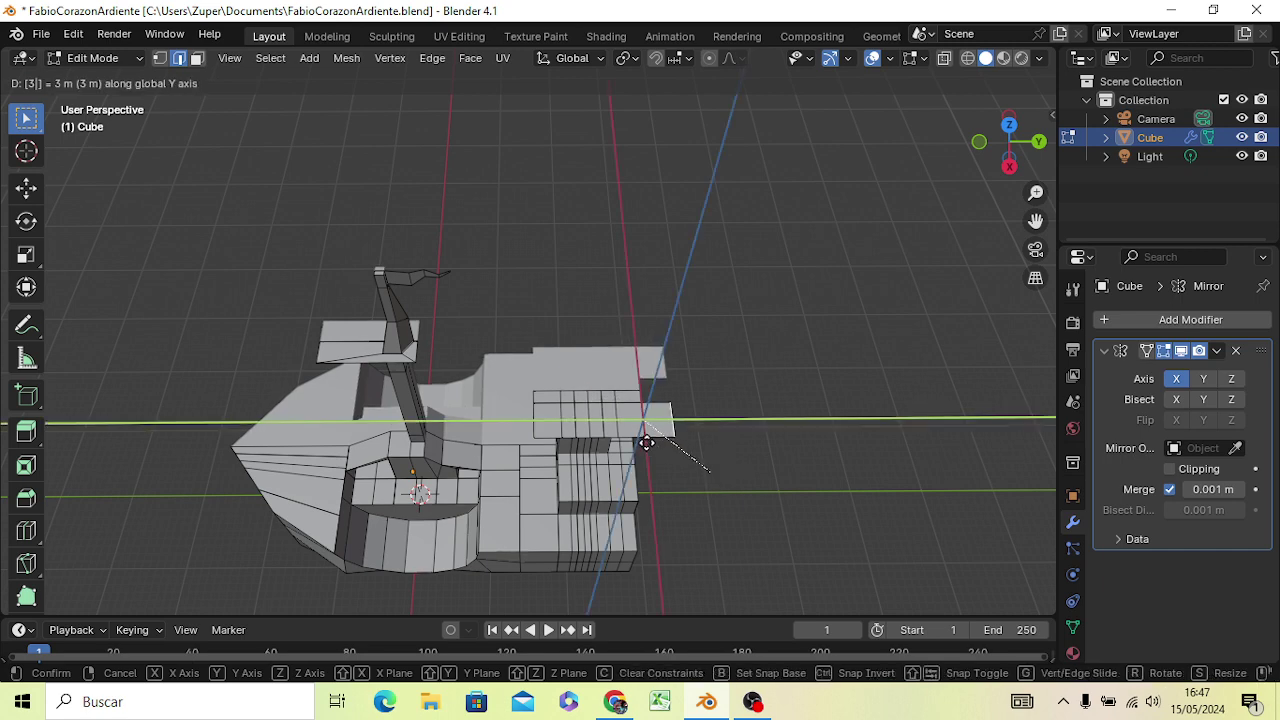
pyautogui.press('Escape')
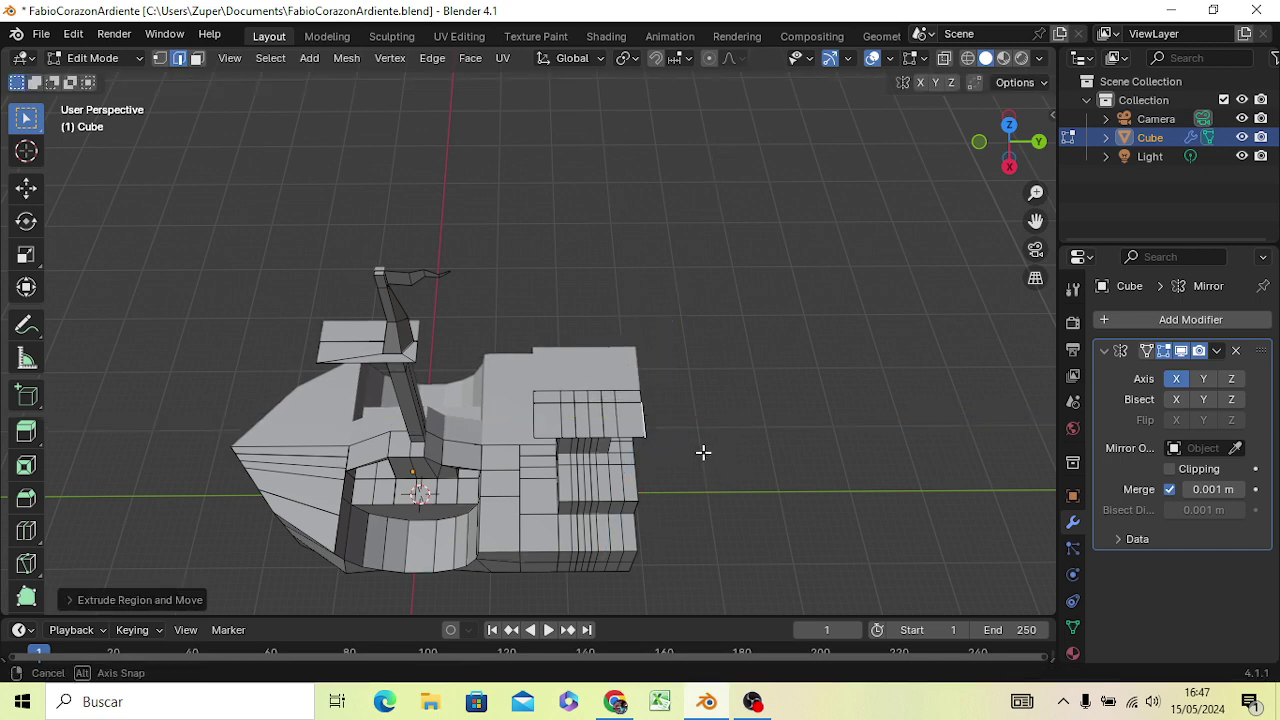
pyautogui.moveTo(703, 452)
pyautogui.mouseDown(button='middle')
pyautogui.moveTo(630, 395)
pyautogui.moveTo(680, 466)
pyautogui.moveTo(706, 466)
pyautogui.mouseUp(button='middle')
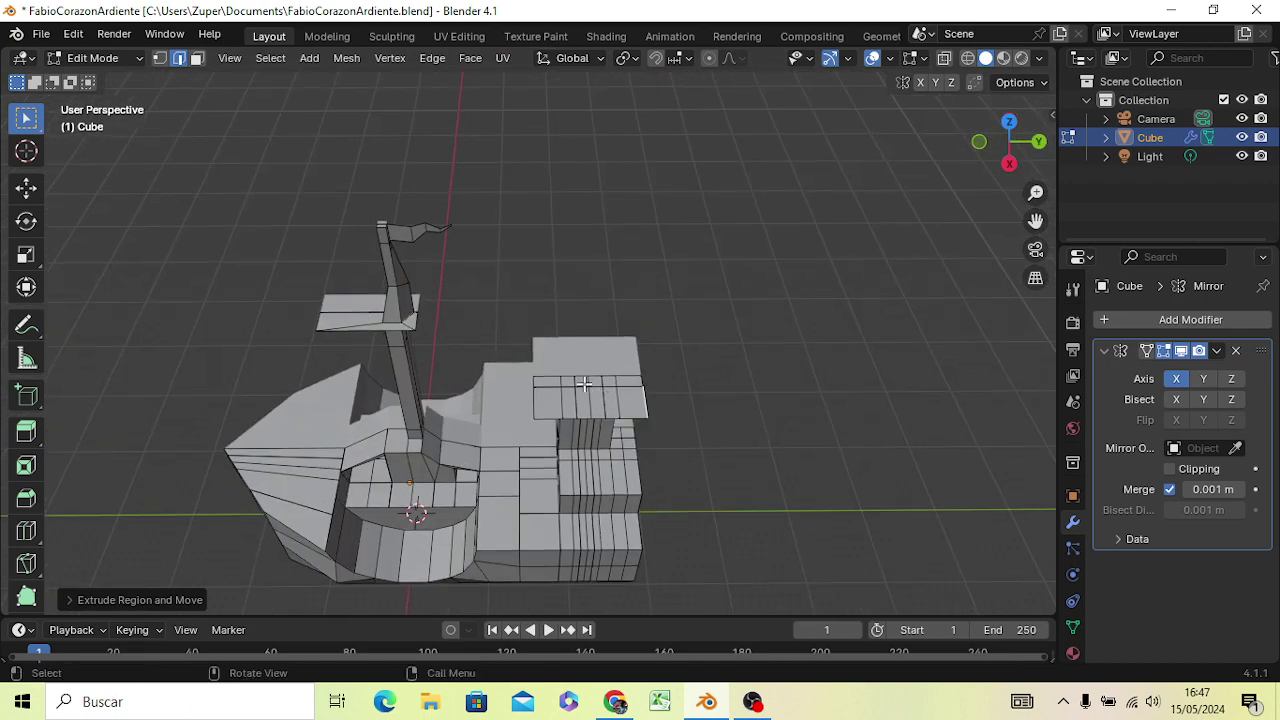
pyautogui.press('3')
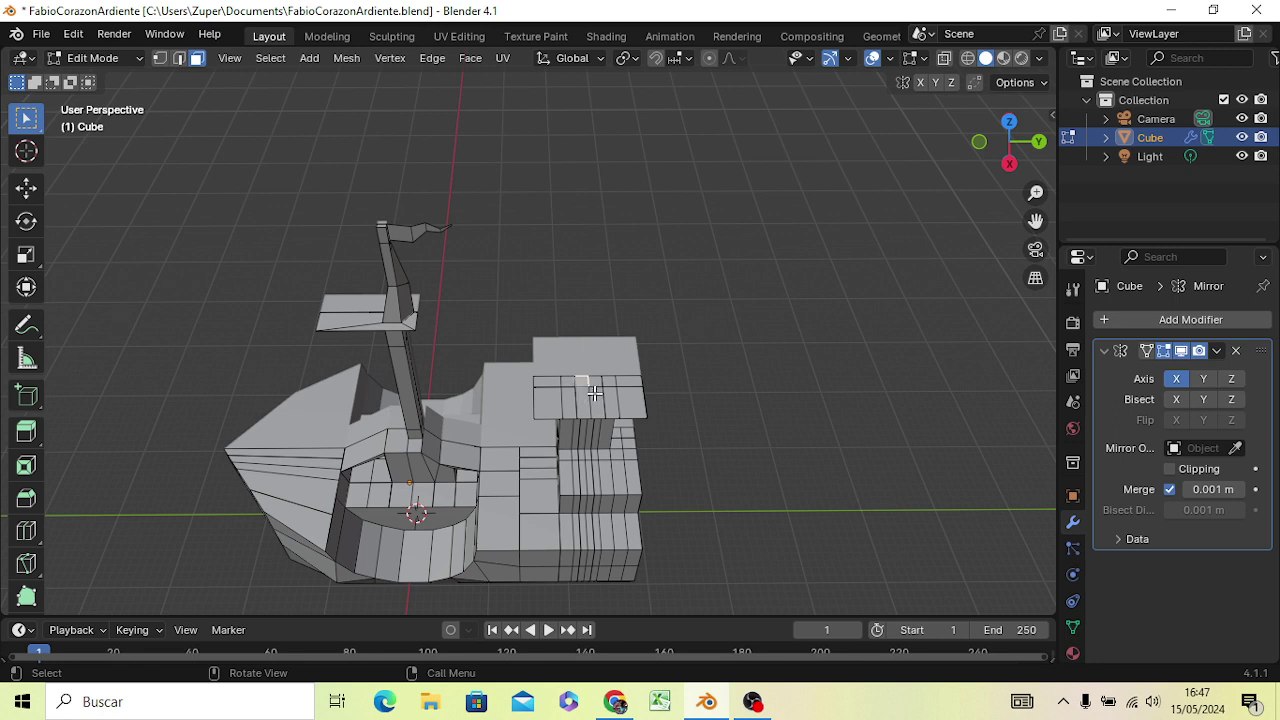
pyautogui.keyDown('shift'); pyautogui.click(595, 382); pyautogui.keyUp('shift')
# Extrude the two stern-top faces about 9 m straight up into a square pole
pyautogui.press('KP_3')
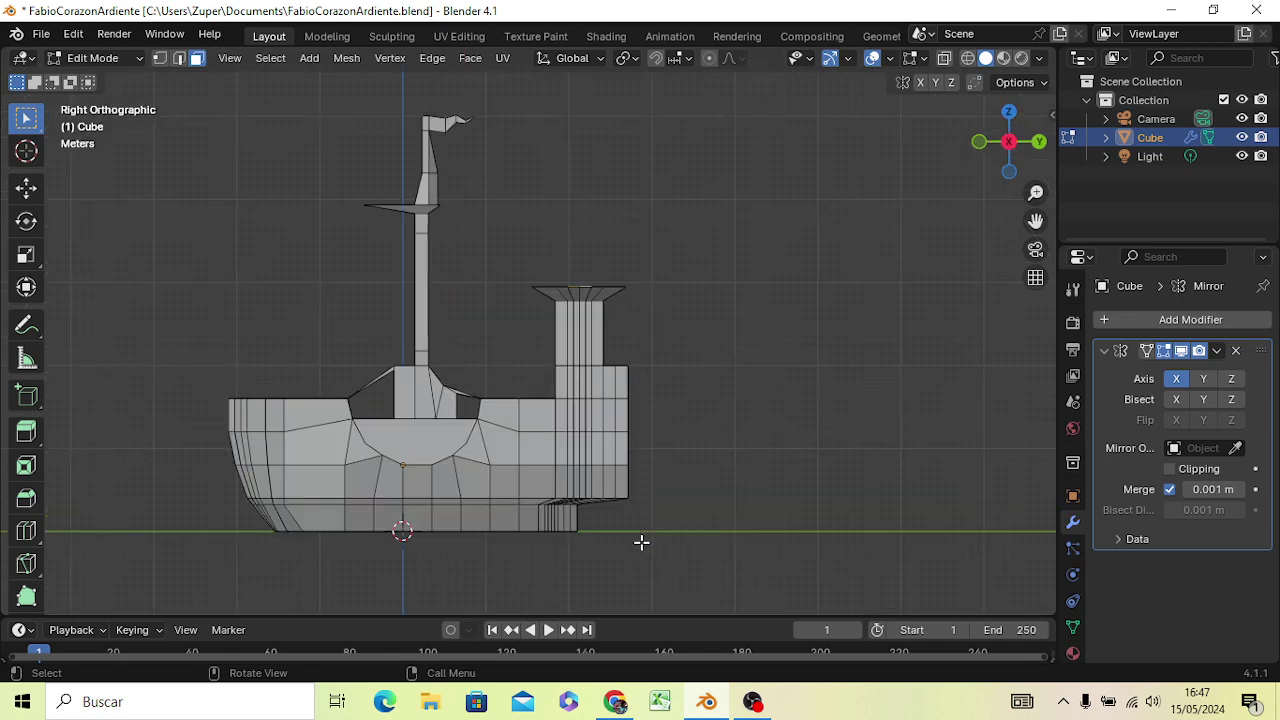
pyautogui.press('e')
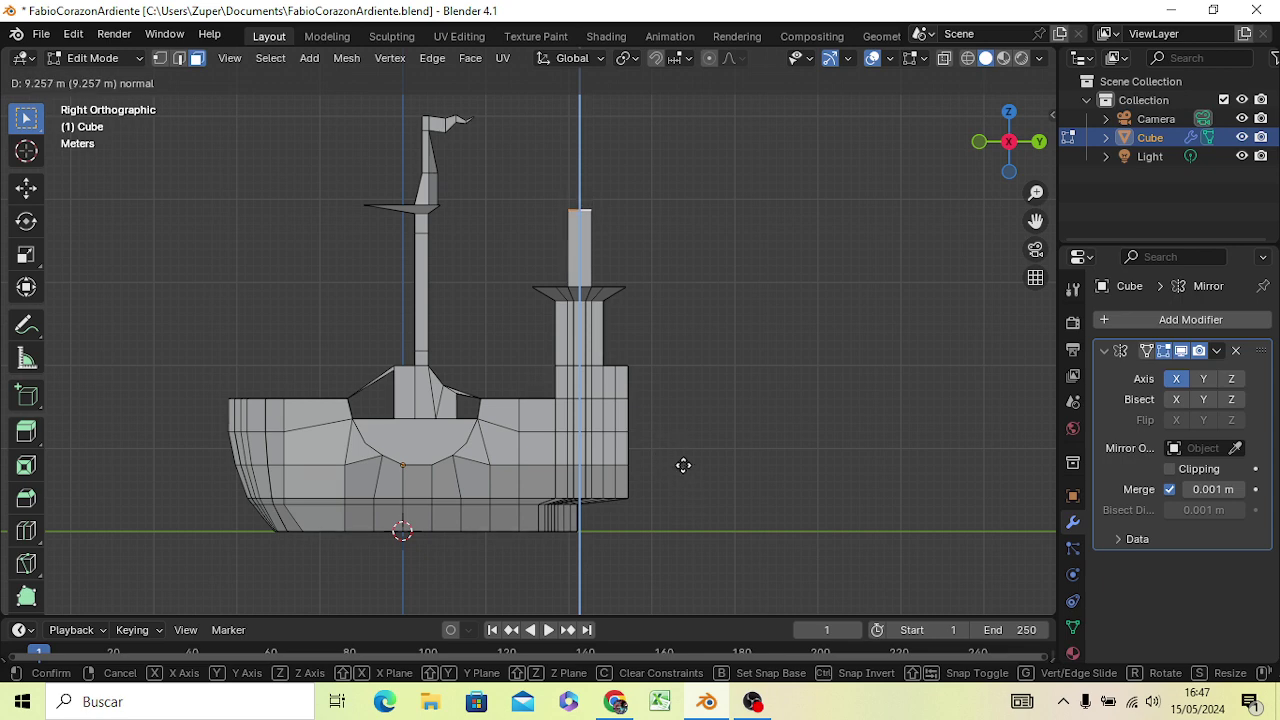
pyautogui.click(683, 464)
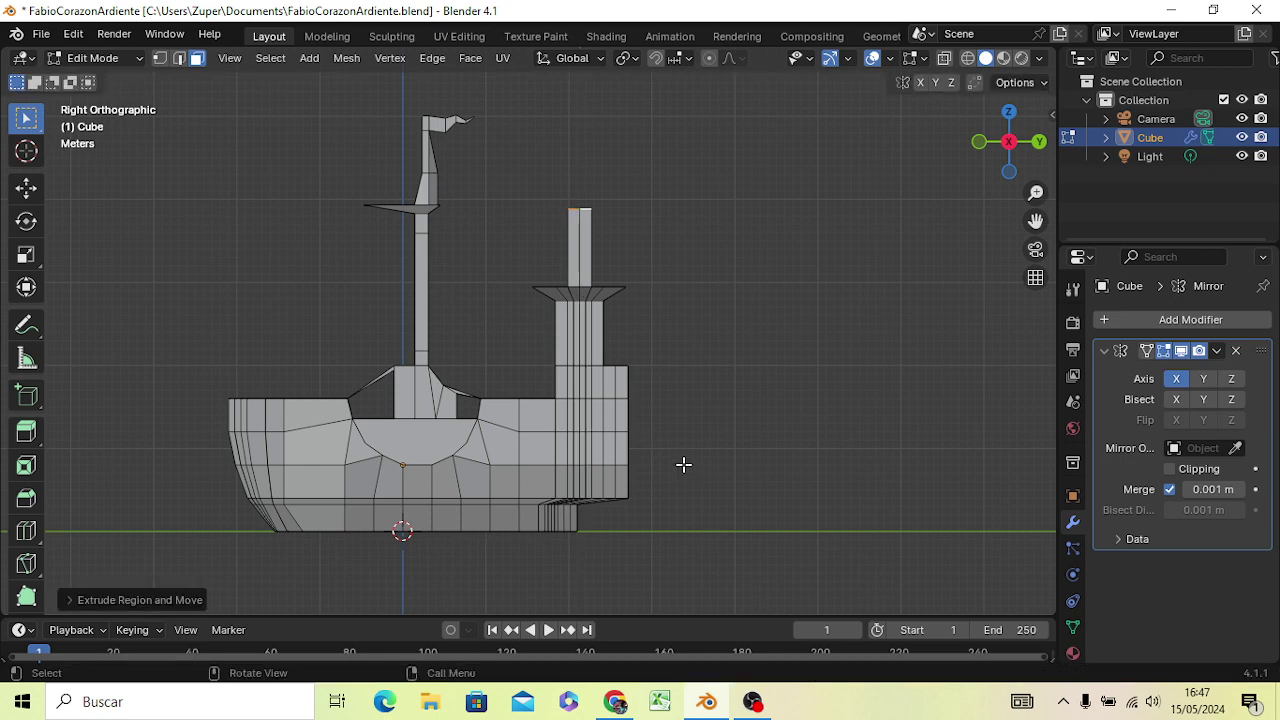
pyautogui.click(799, 392)
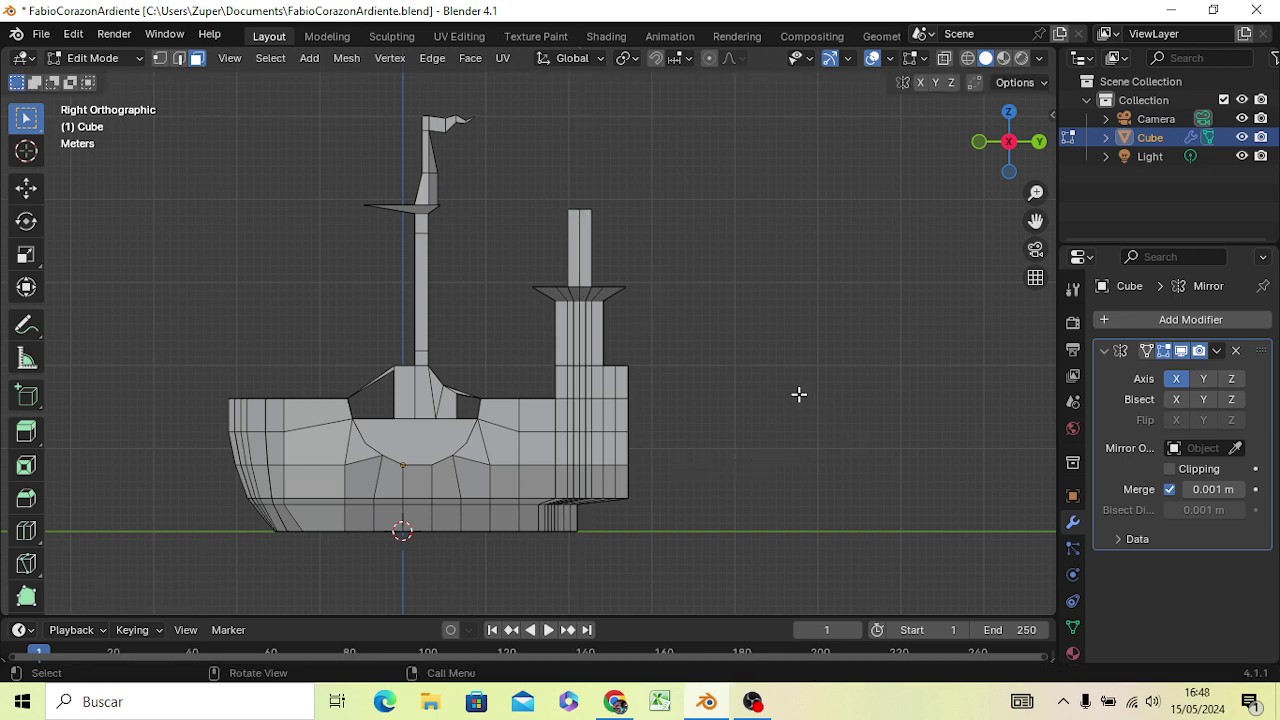
pyautogui.moveTo(798, 374); pyautogui.dragTo(723, 560, button='middle')
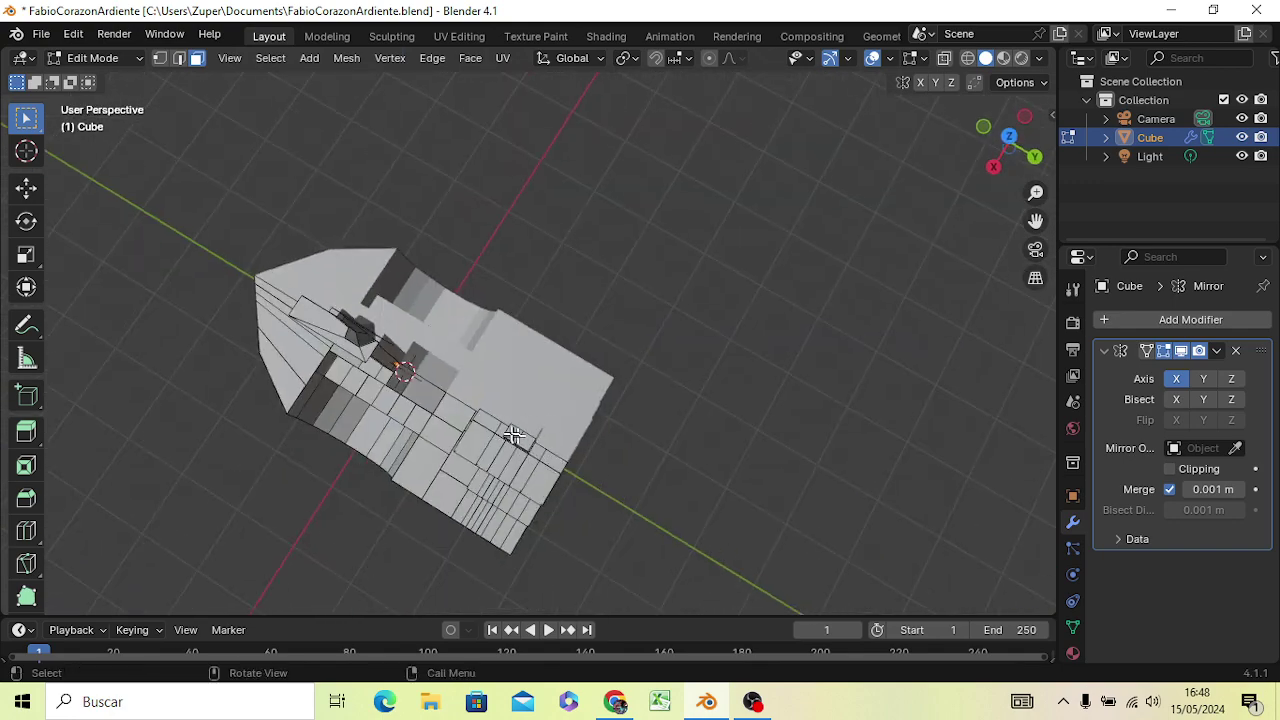
# Subdivide three faces at the stern pole one by one via the Face context menu
pyautogui.scroll(3, 519, 436)
pyautogui.scroll(-1, 519, 436)
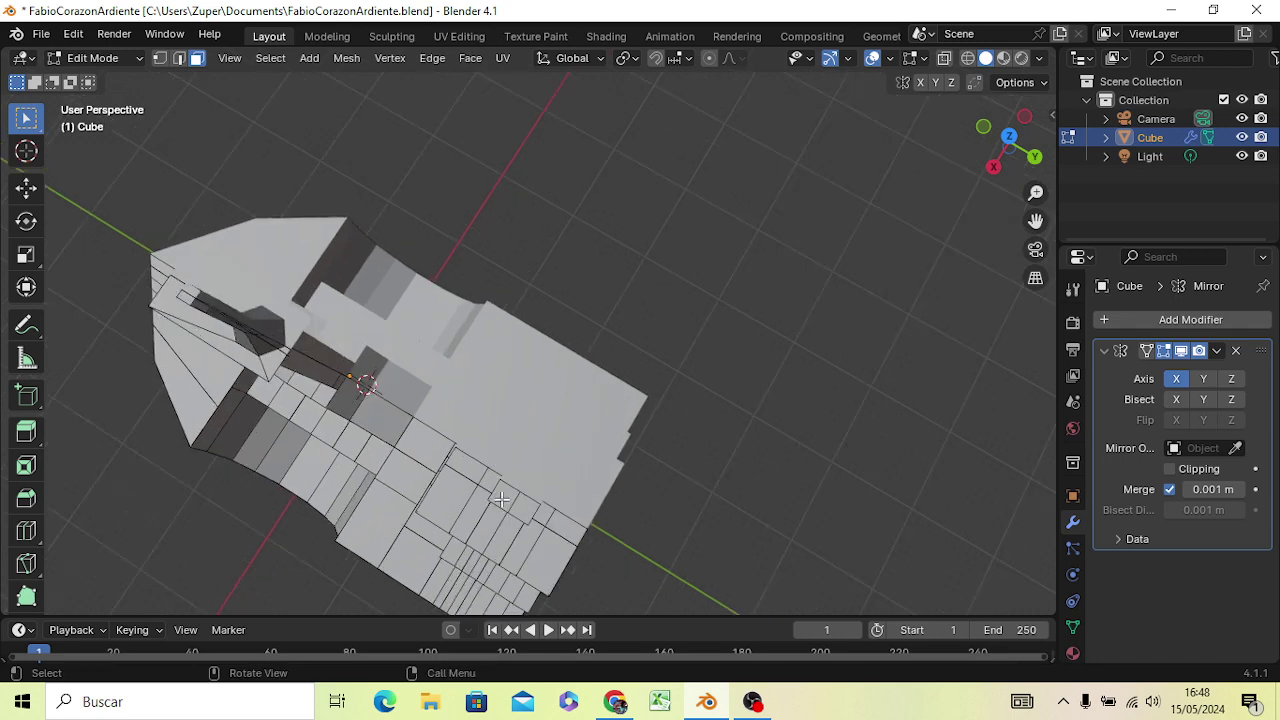
pyautogui.click(501, 499)
pyautogui.rightClick(501, 499)
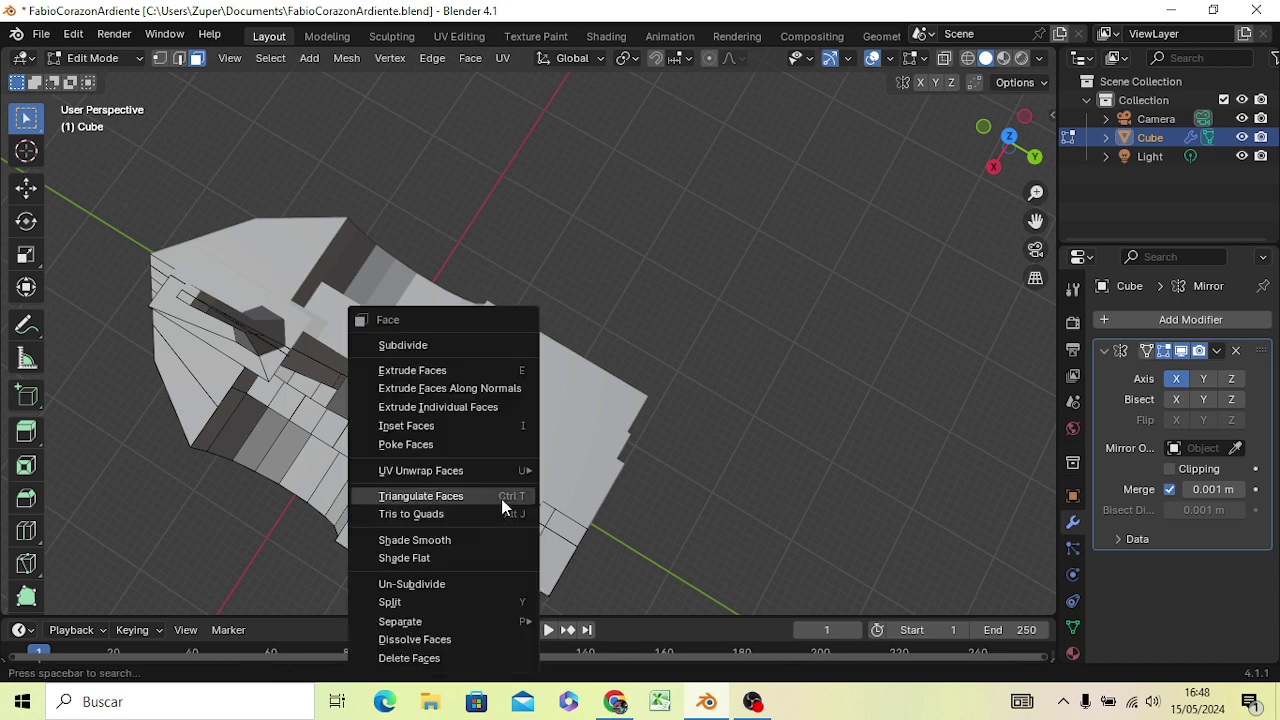
pyautogui.click(434, 345)
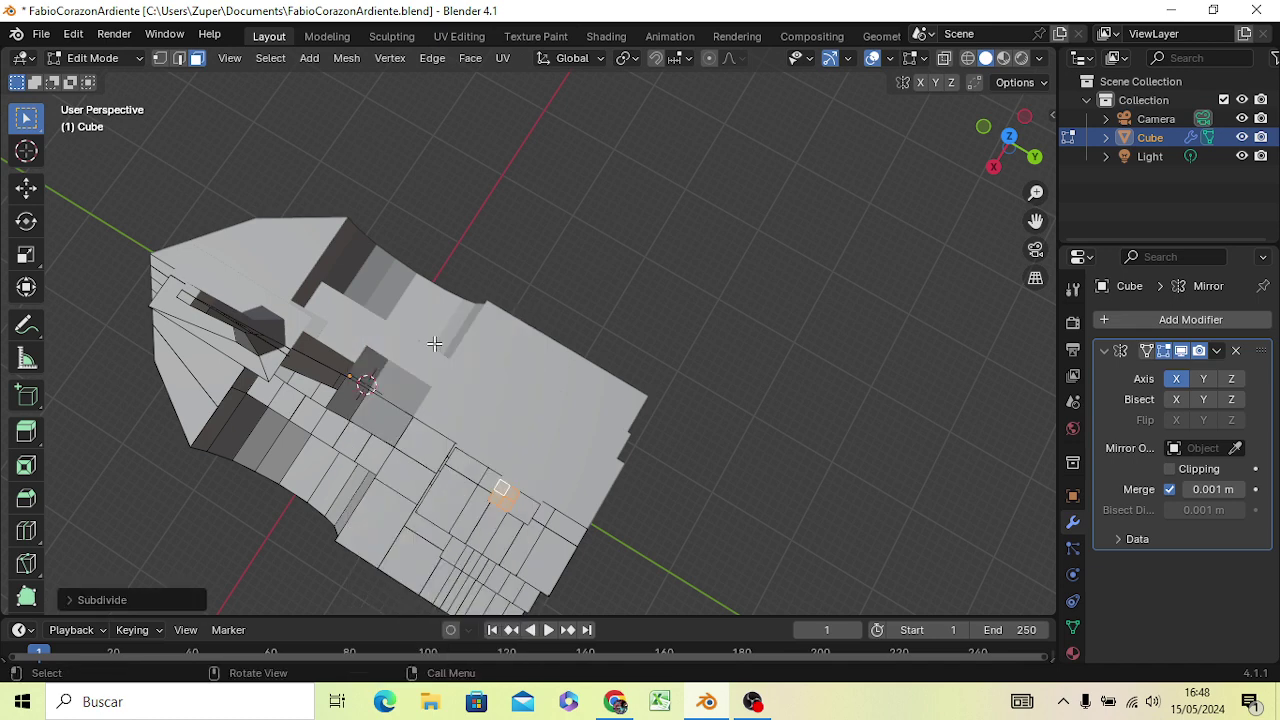
pyautogui.click(518, 505)
pyautogui.rightClick(522, 505)
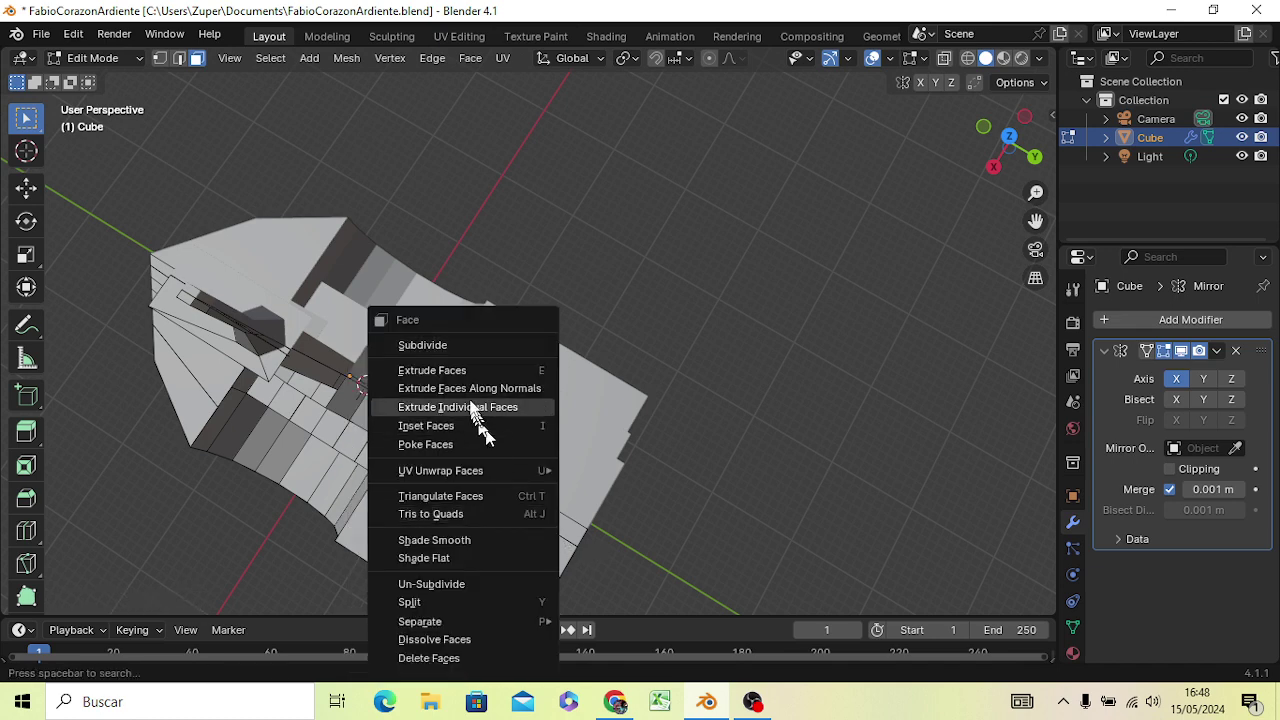
pyautogui.click(454, 349)
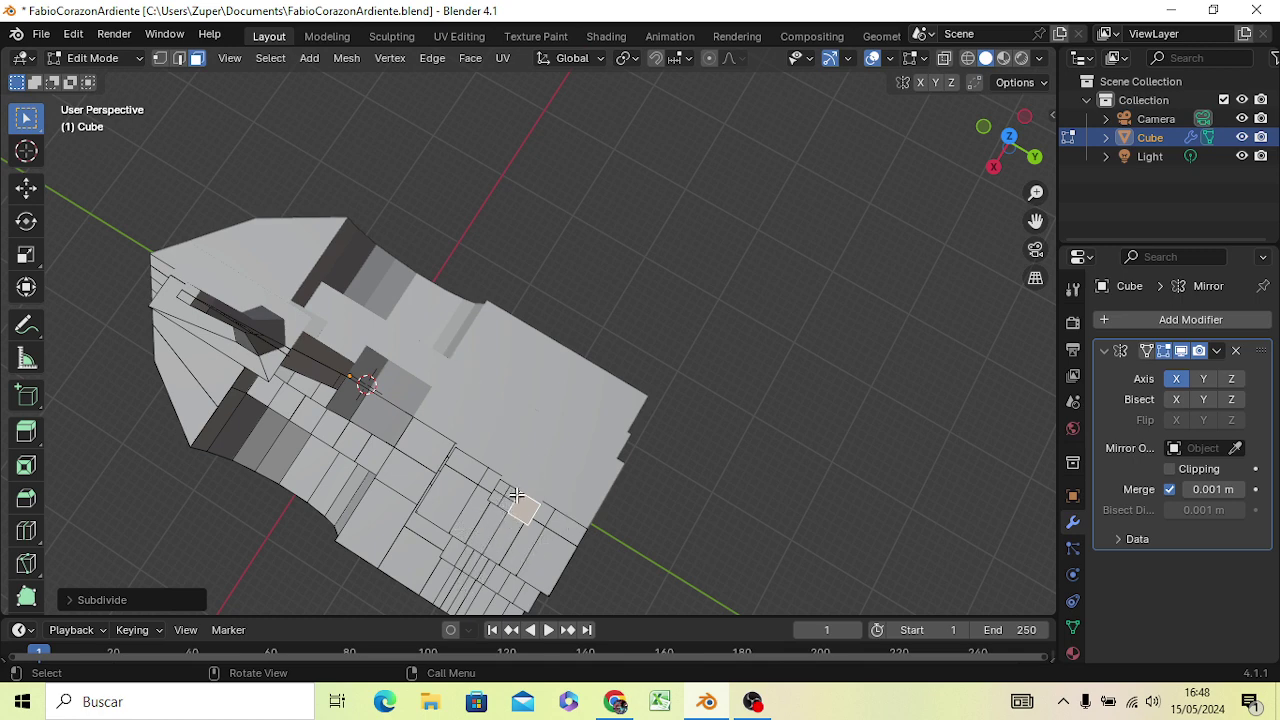
pyautogui.keyDown('shift'); pyautogui.click(512, 496); pyautogui.keyUp('shift')
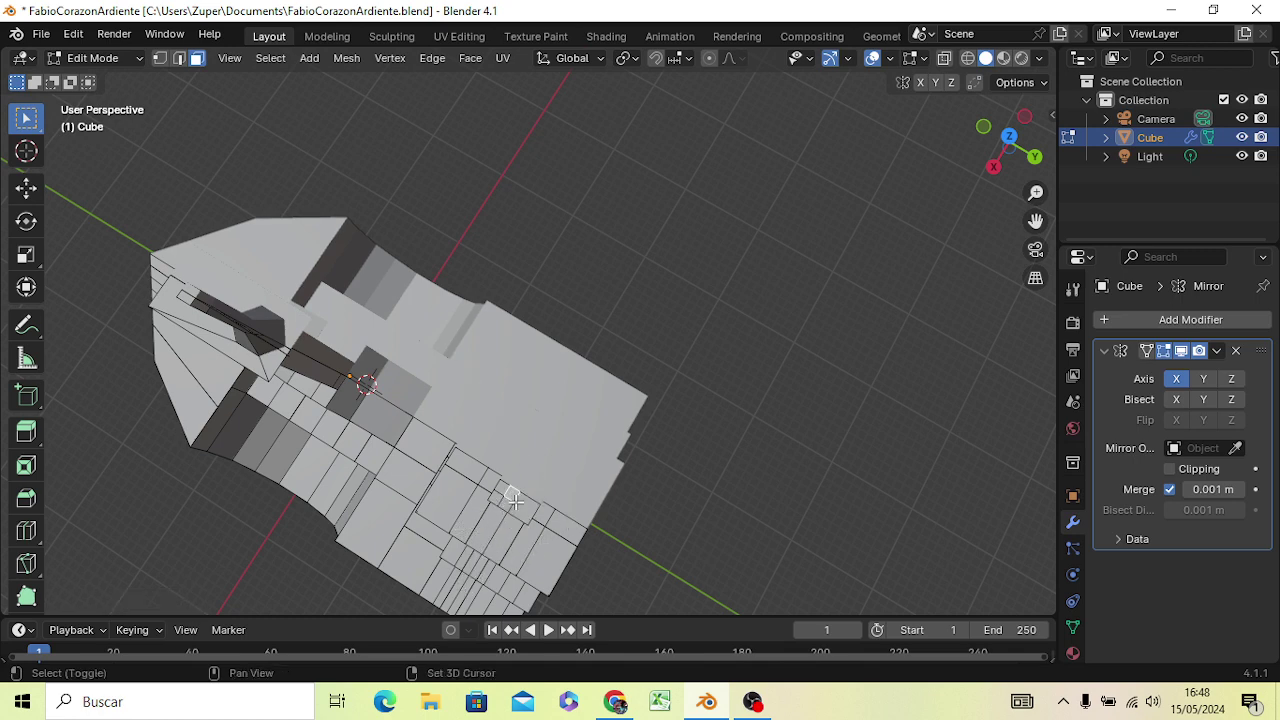
pyautogui.keyDown('shift'); pyautogui.click(518, 506); pyautogui.keyUp('shift')
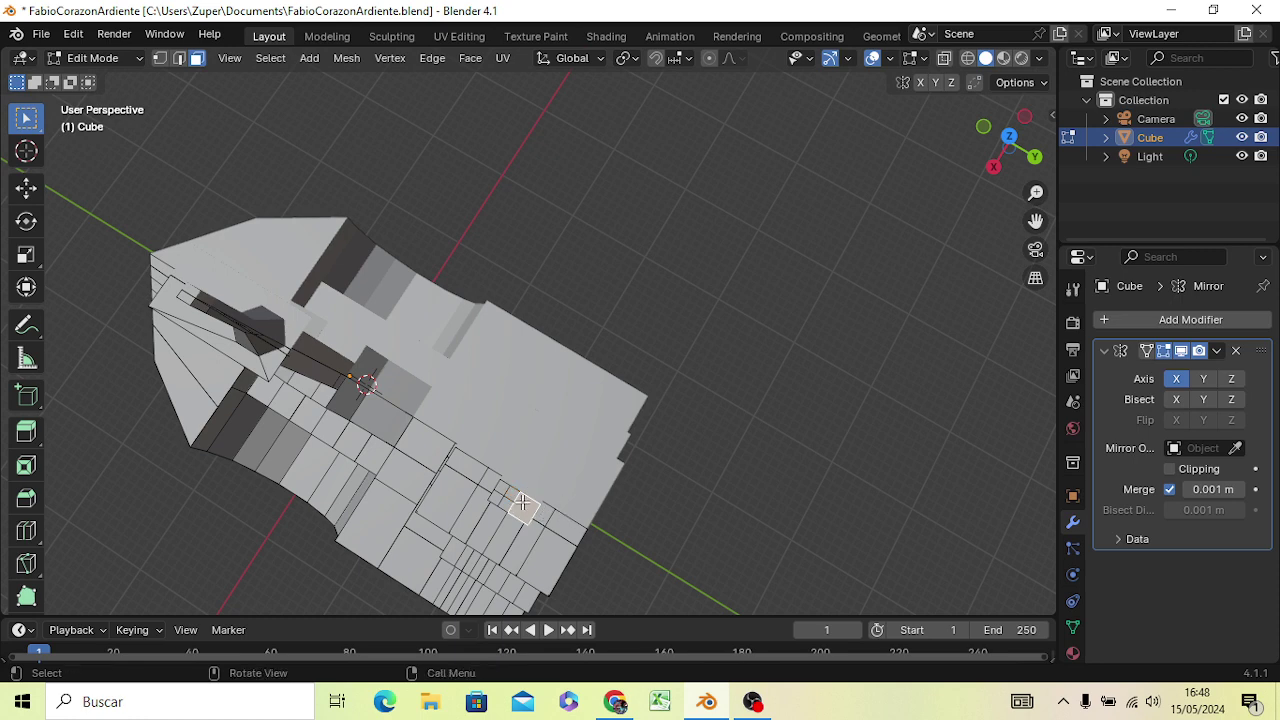
pyautogui.rightClick(521, 504)
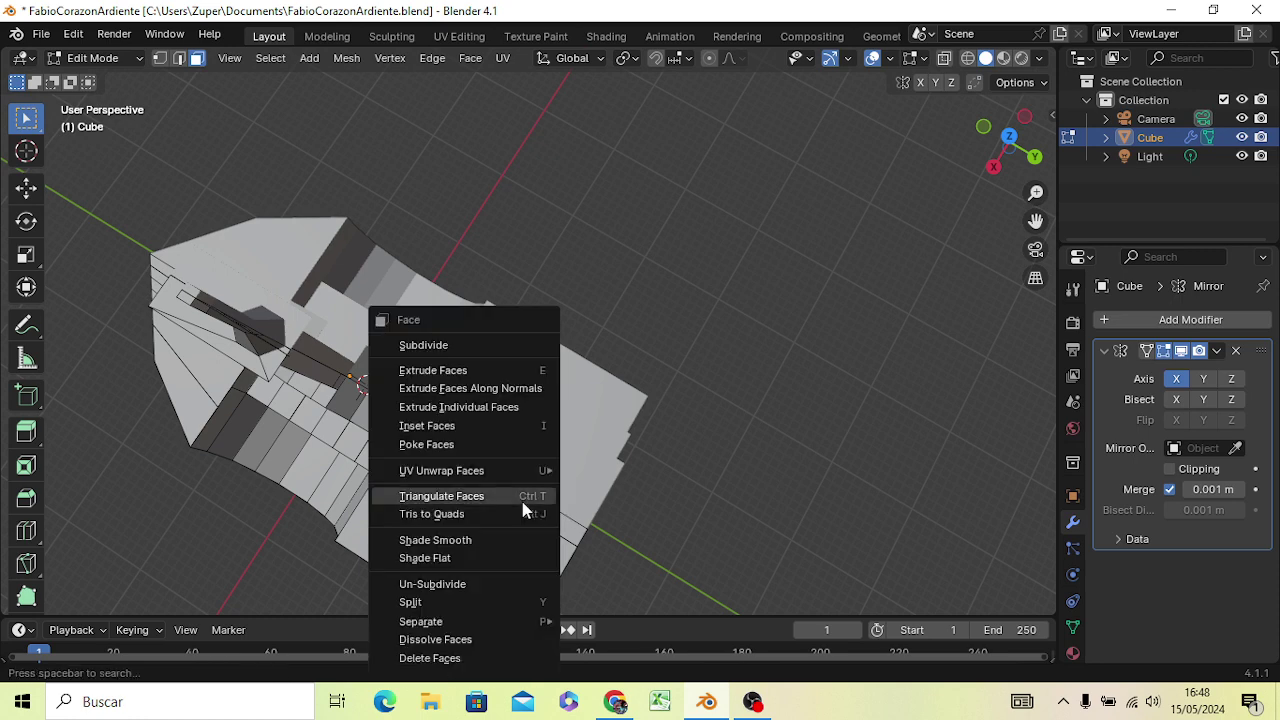
pyautogui.click(452, 346)
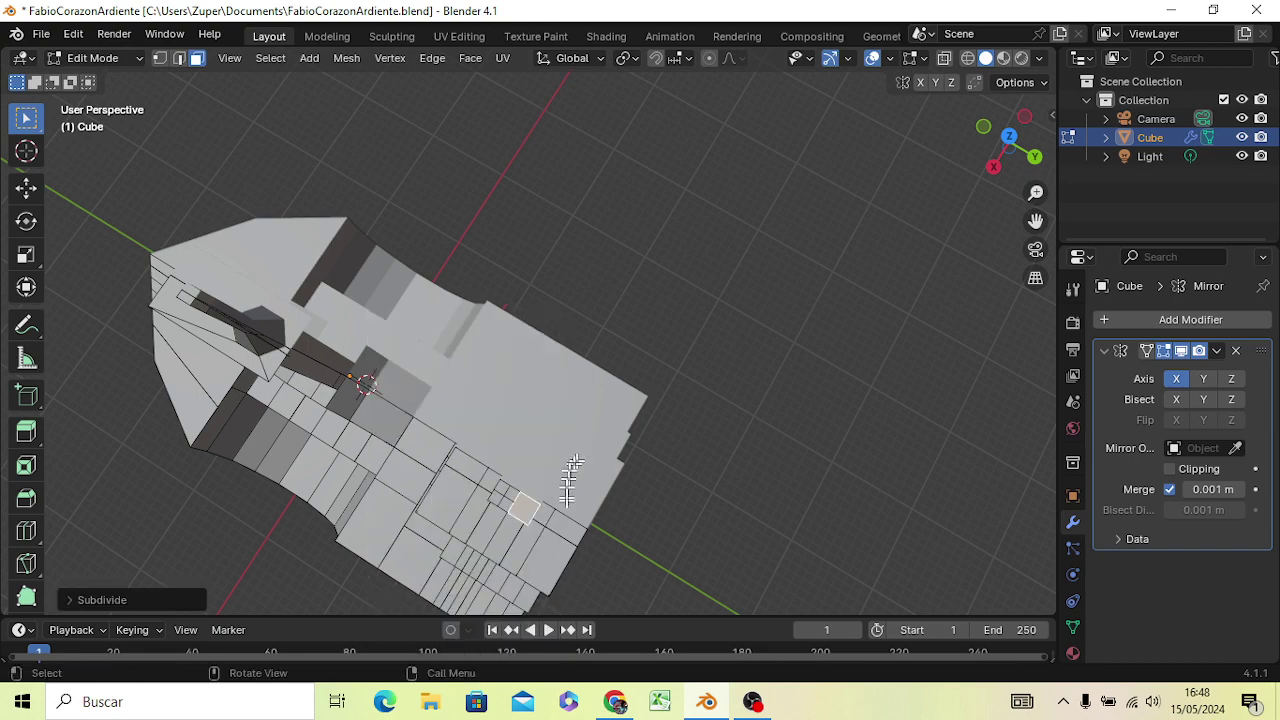
pyautogui.moveTo(654, 571); pyautogui.dragTo(679, 454, button='middle')
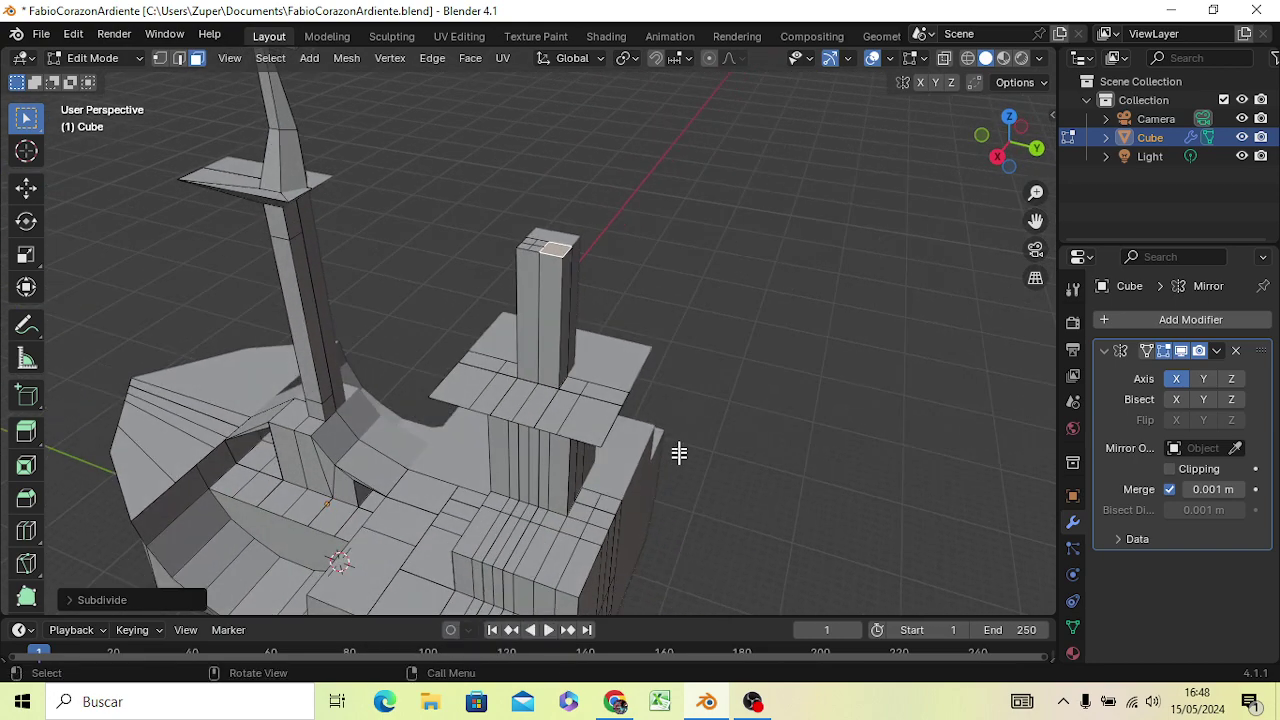
# Select the stern pole's small top face, cancel a stray loop cut and rotation, and start extruding it
pyautogui.click(560, 250)
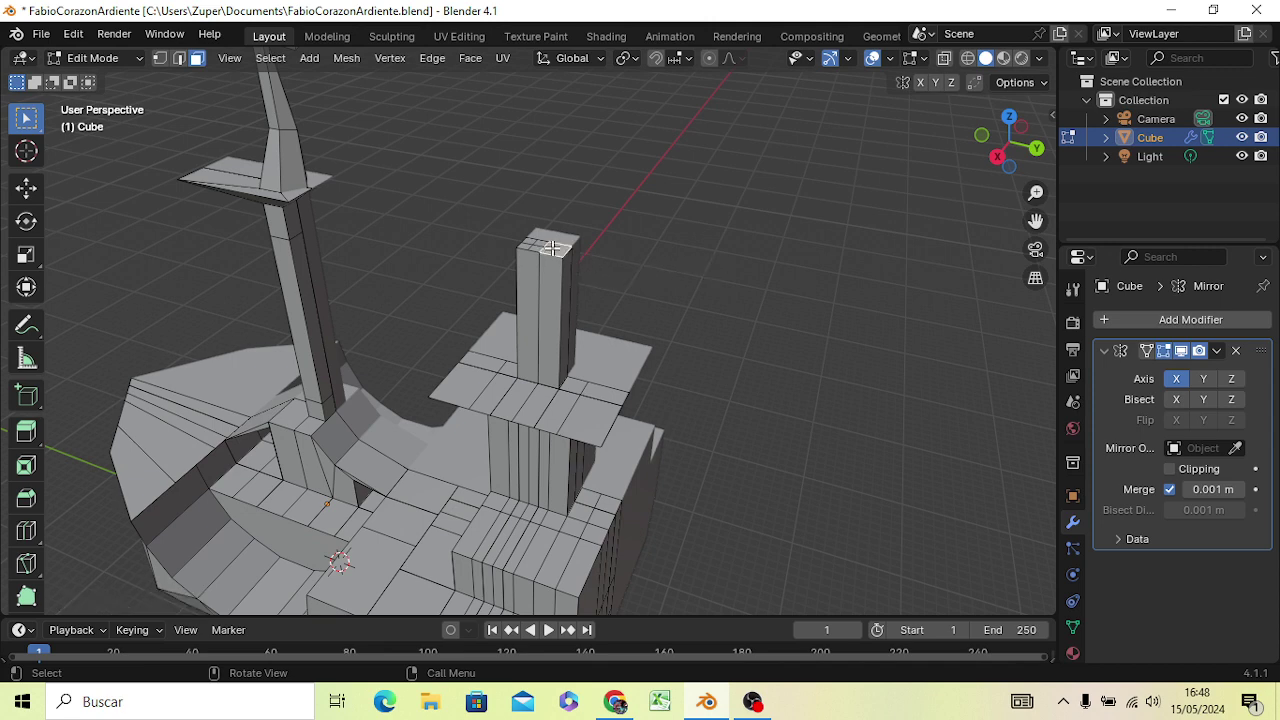
pyautogui.press('ctrl')
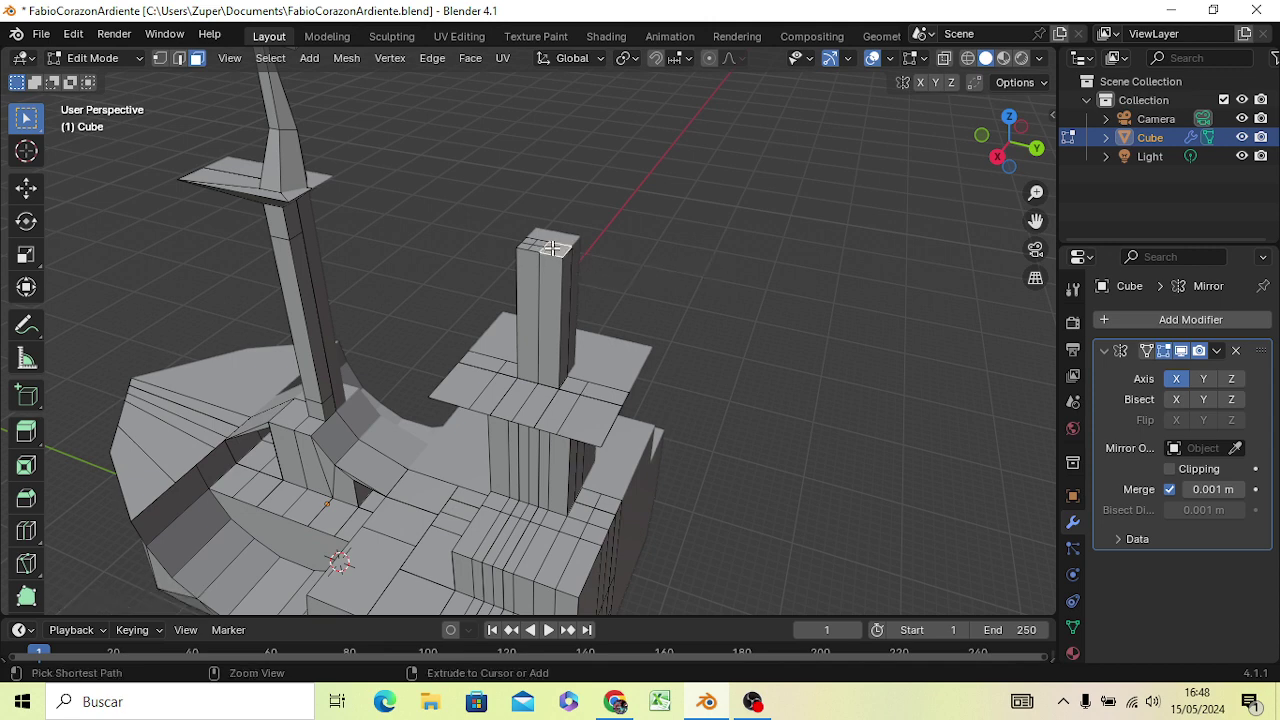
pyautogui.hotkey('ctrl', 'r')
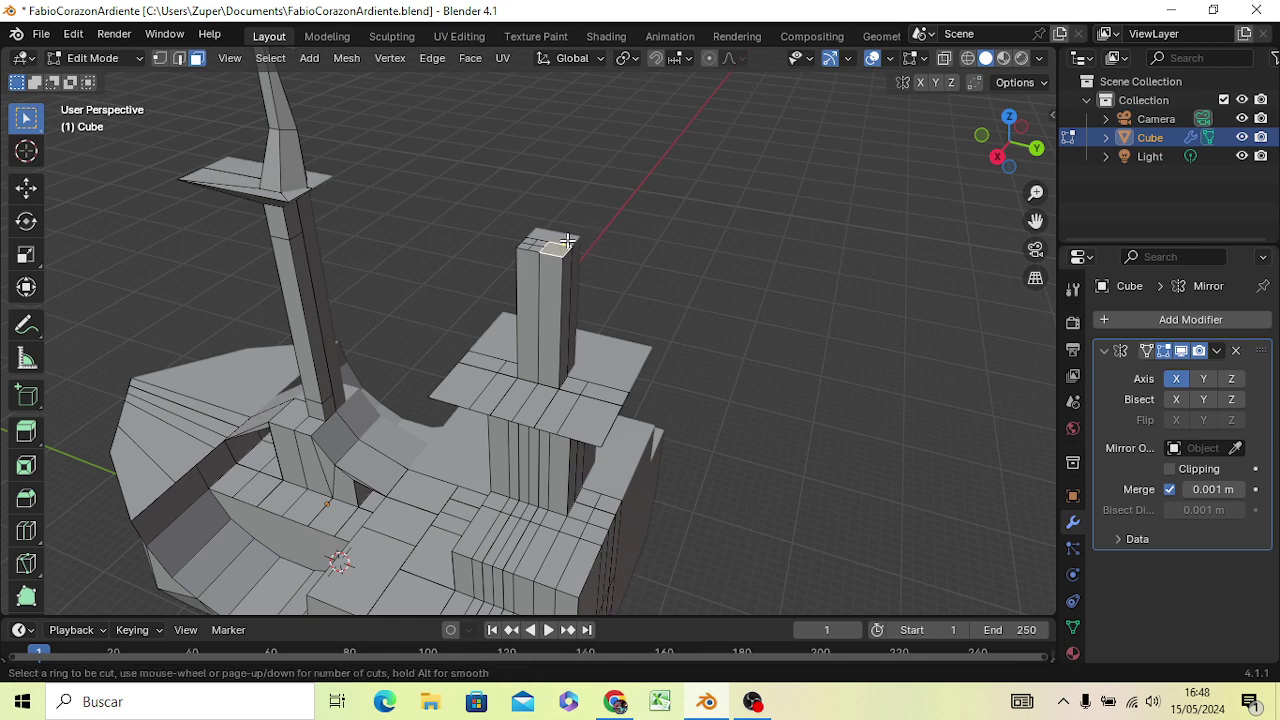
pyautogui.press('Escape')
pyautogui.moveTo(597, 271)
pyautogui.mouseDown(button='middle')
pyautogui.moveTo(586, 337)
pyautogui.moveTo(607, 370)
pyautogui.mouseUp(button='middle')
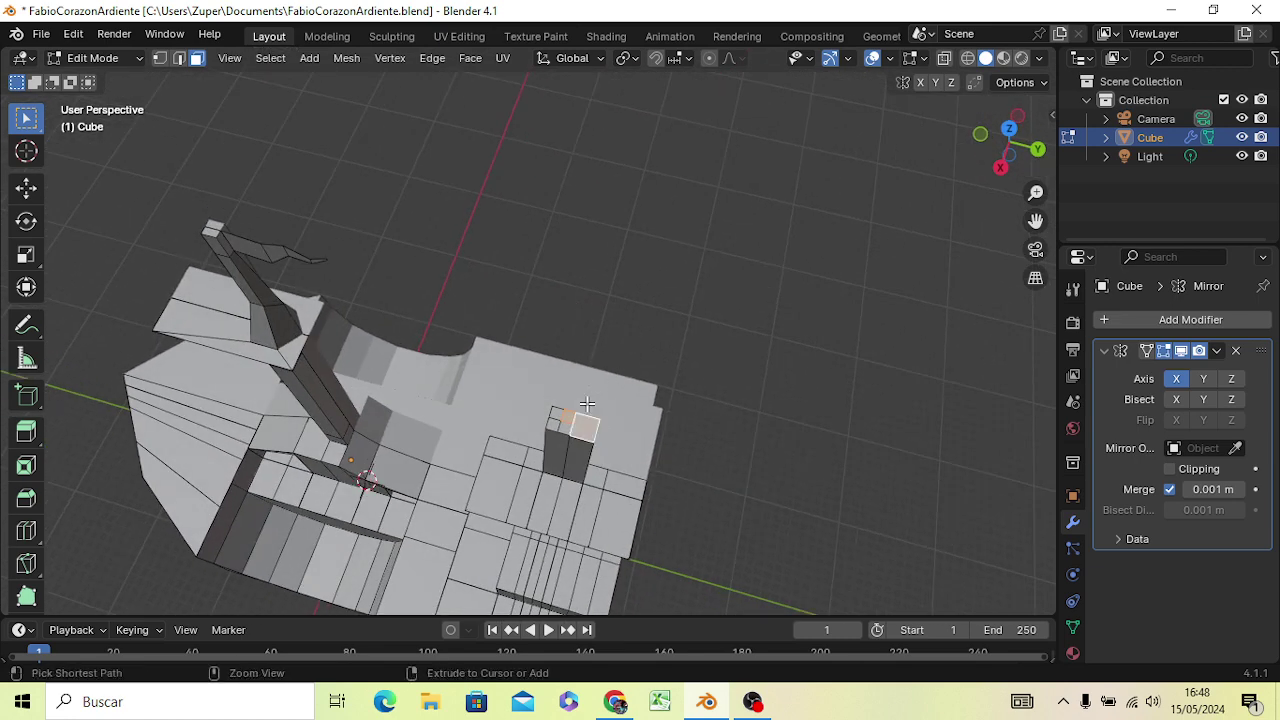
pyautogui.hotkey('ctrl', 'z')
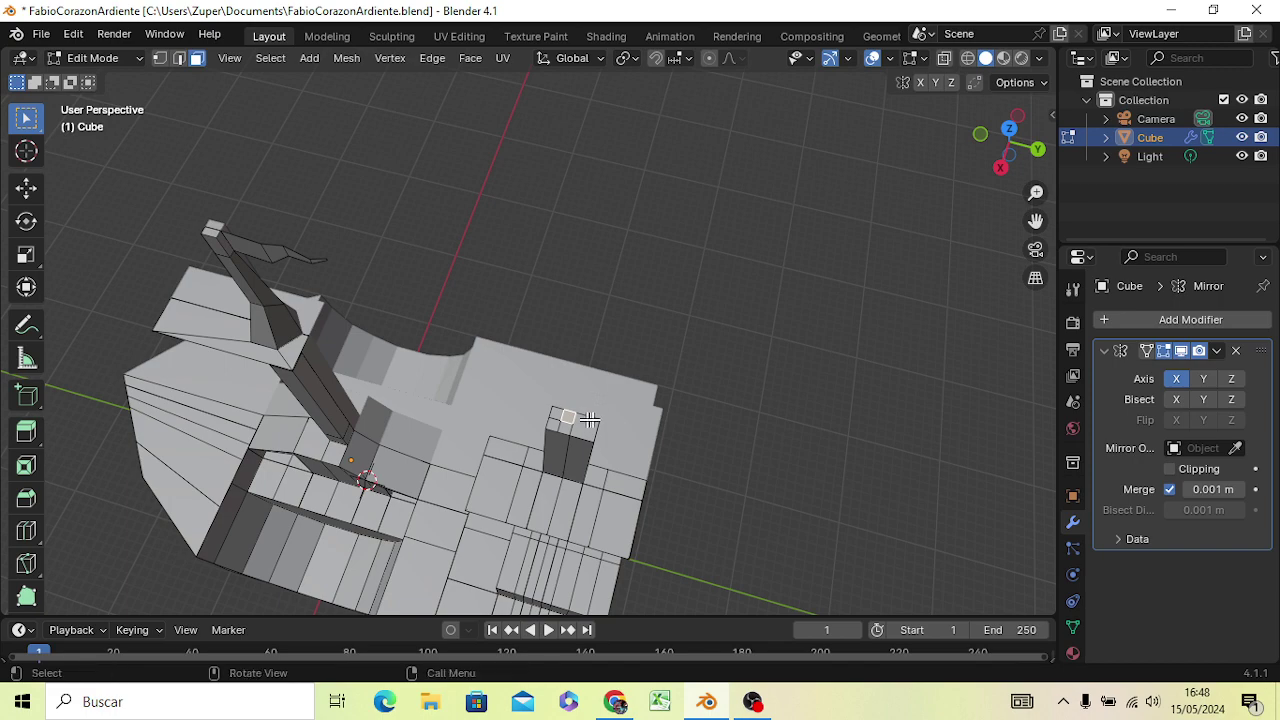
pyautogui.moveTo(583, 421); pyautogui.dragTo(582, 349, button='middle')
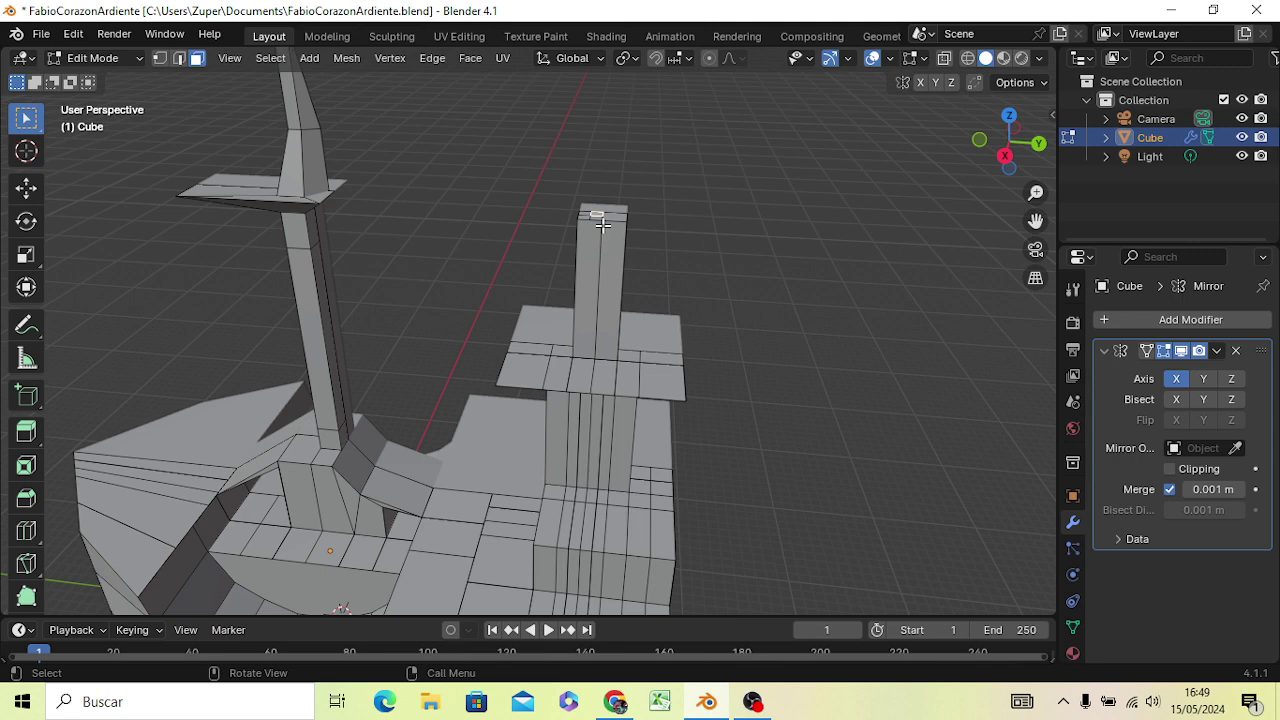
pyautogui.press('r')
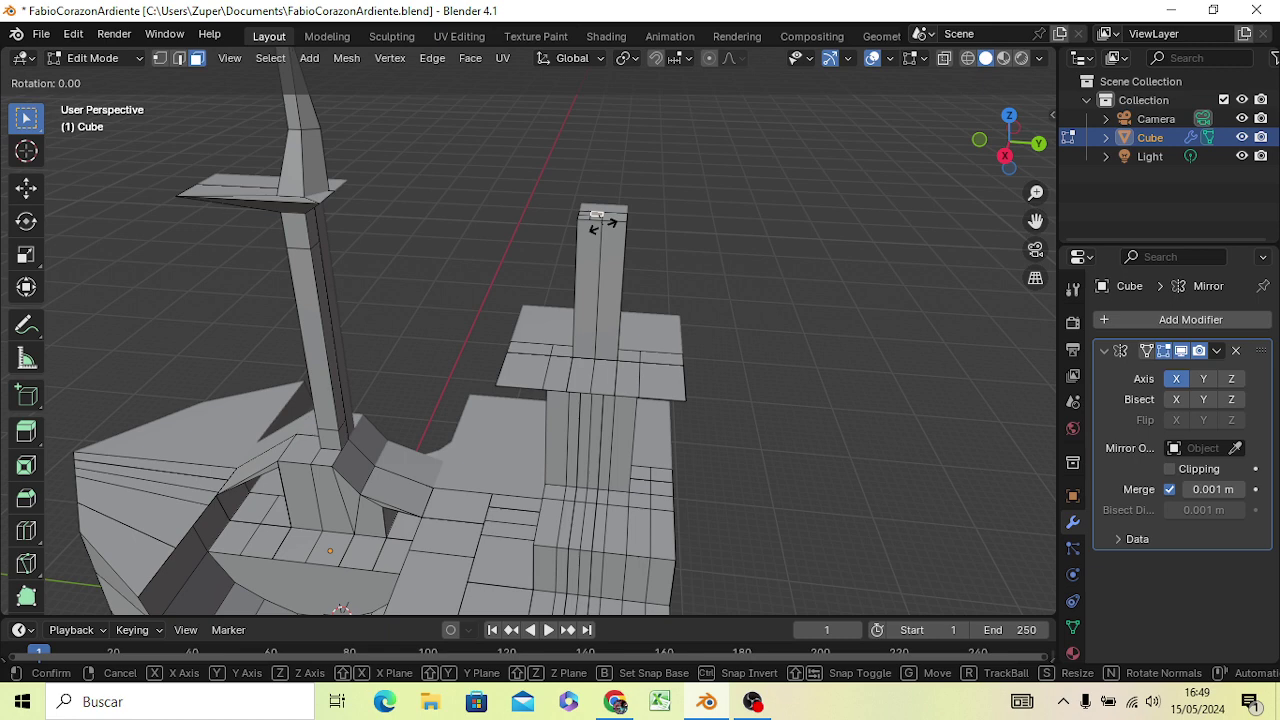
pyautogui.press('Escape')
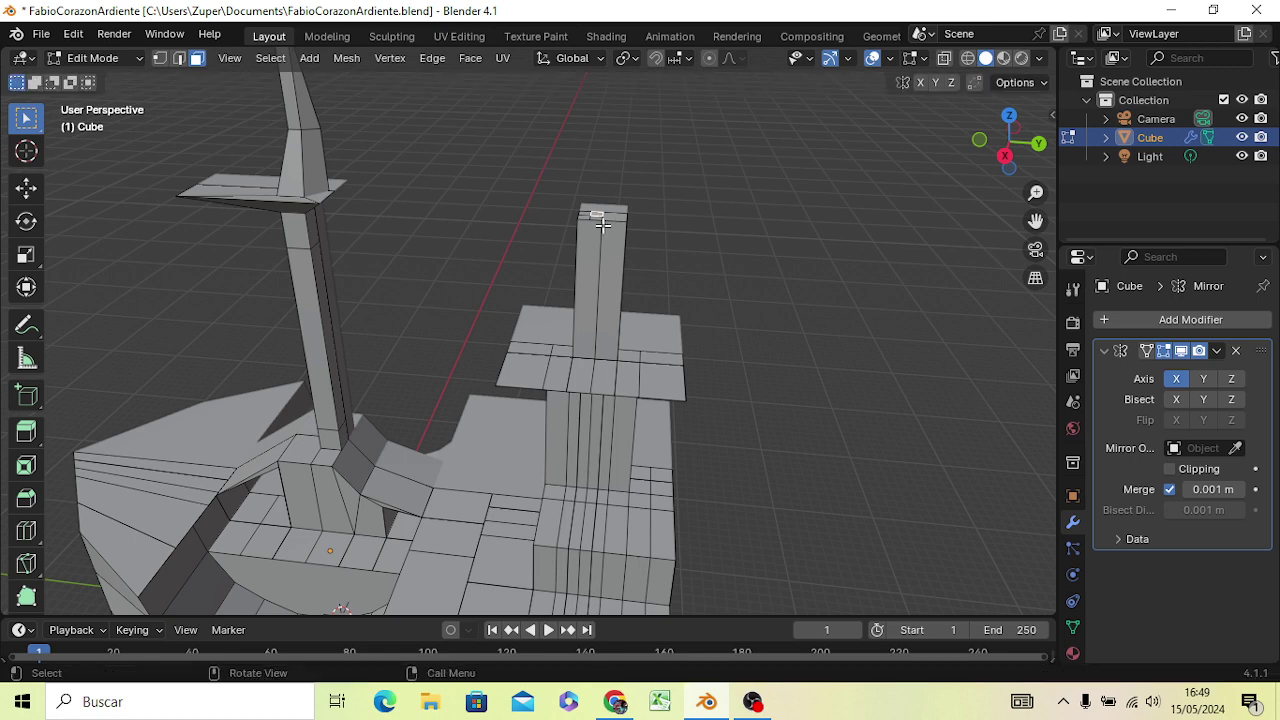
pyautogui.press('e')
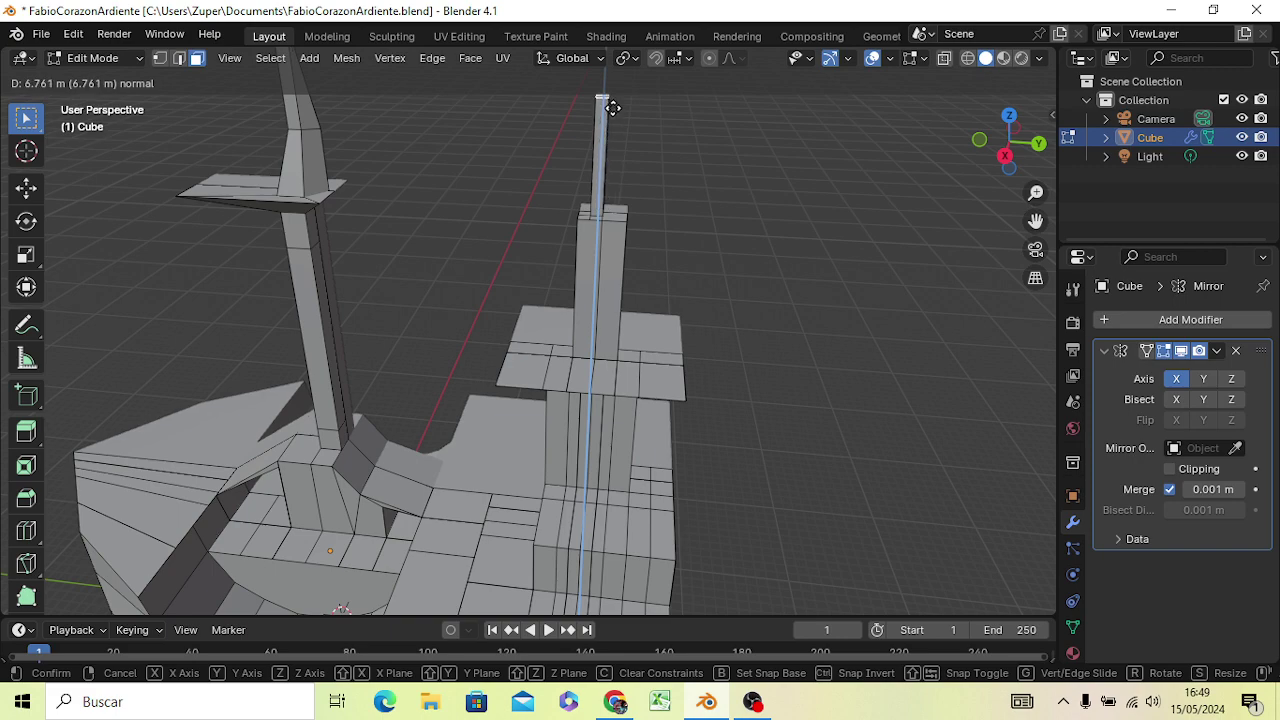
# Confirm the thin pole extrusion and add another short extruded segment in Right view
pyautogui.click(612, 107)
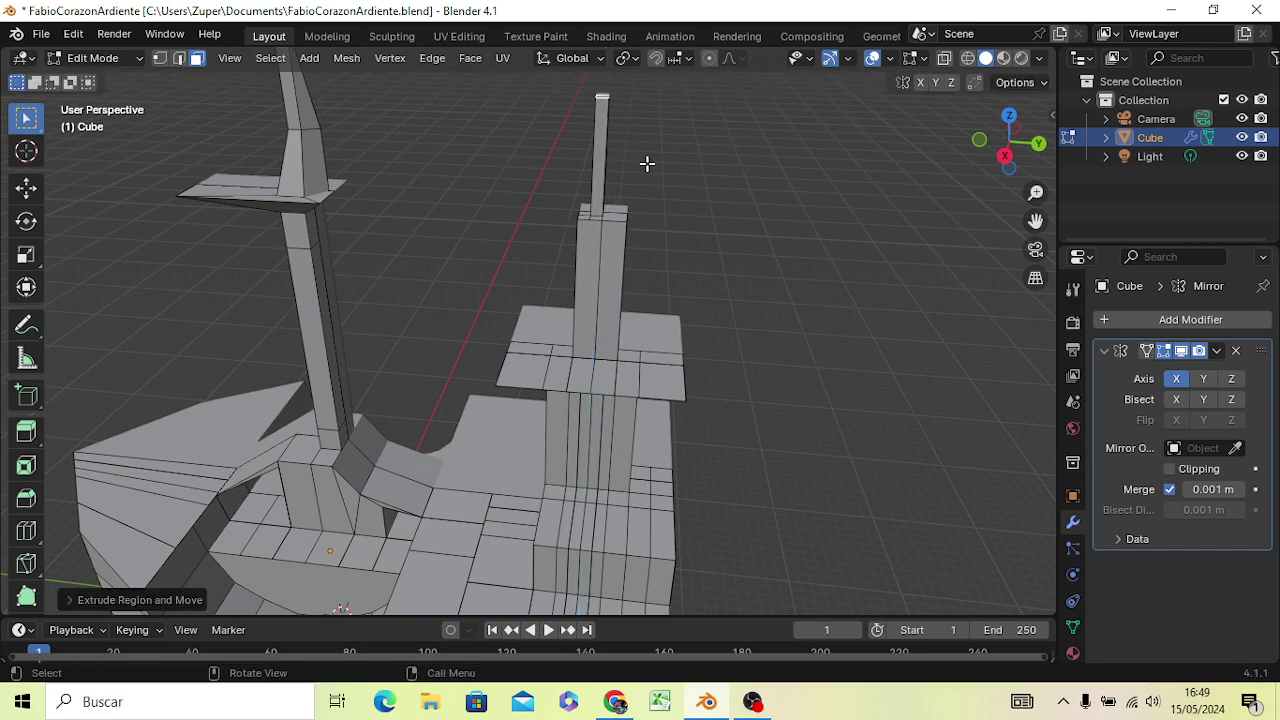
pyautogui.moveTo(646, 163)
pyautogui.mouseDown(button='middle')
pyautogui.moveTo(606, 191)
pyautogui.moveTo(603, 171)
pyautogui.moveTo(620, 165)
pyautogui.mouseUp(button='middle')
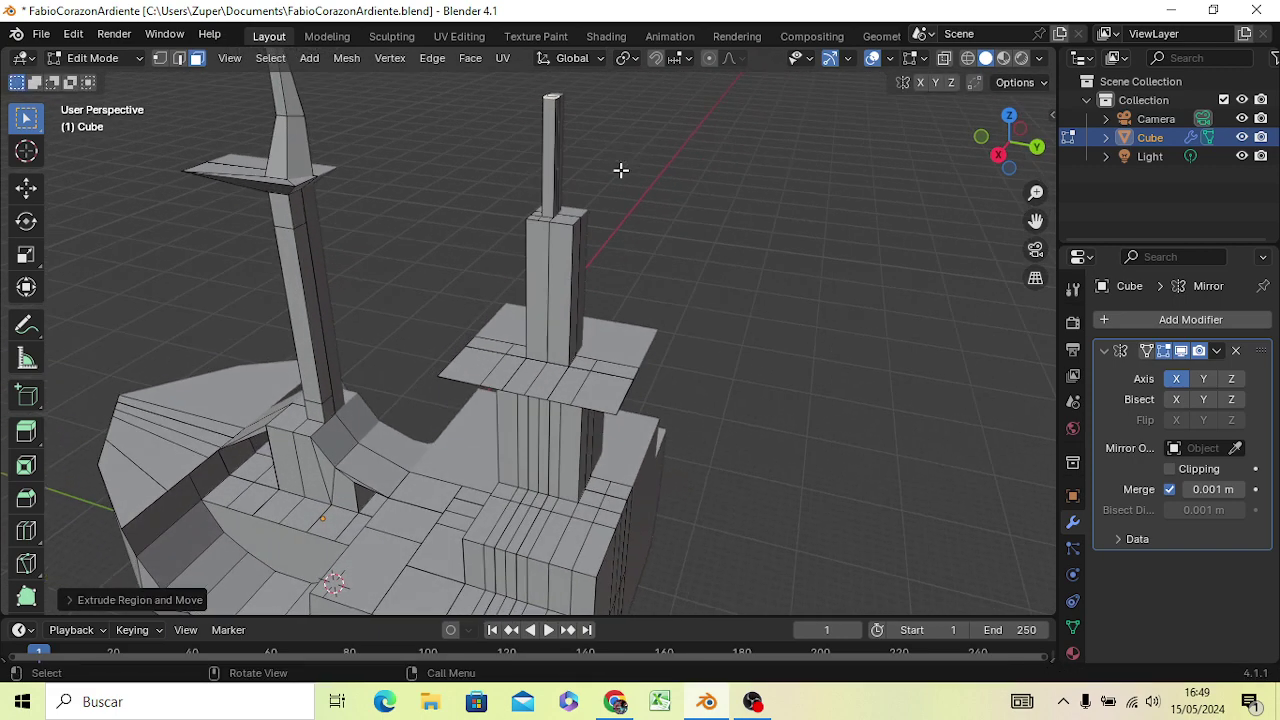
pyautogui.press('KP_3')
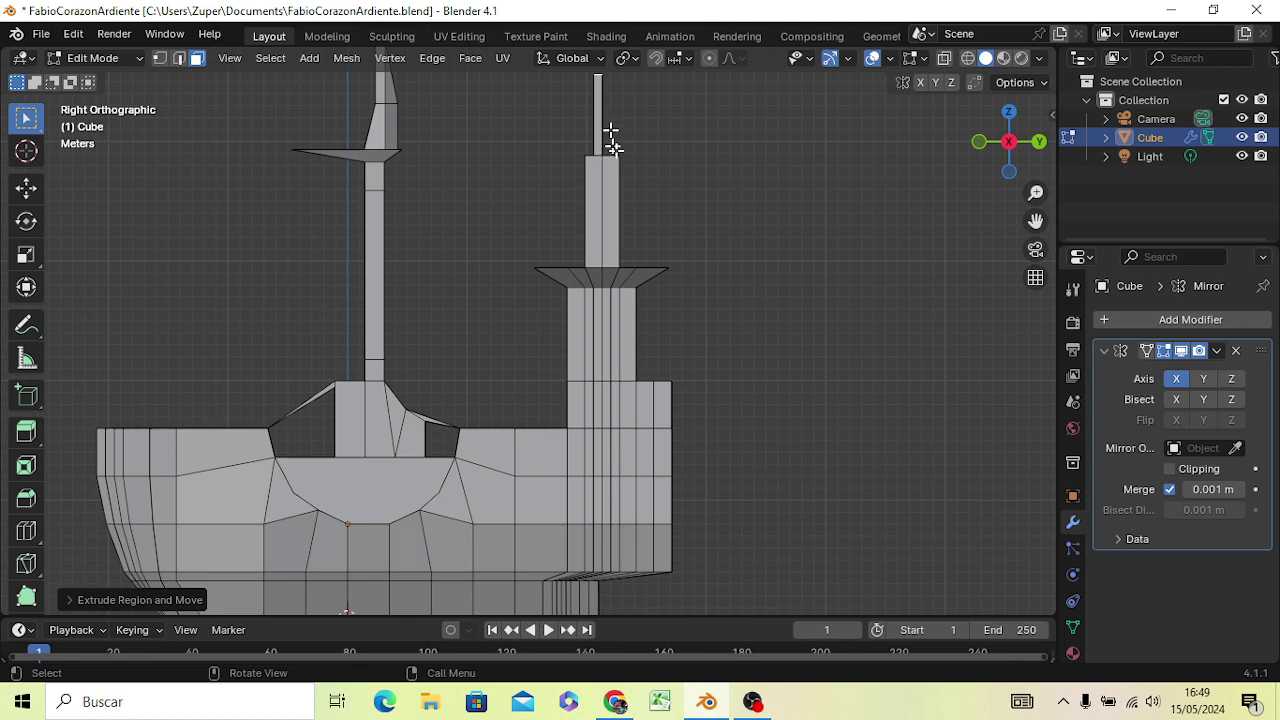
pyautogui.scroll(2, 624, 165)
pyautogui.scroll(-4, 630, 177)
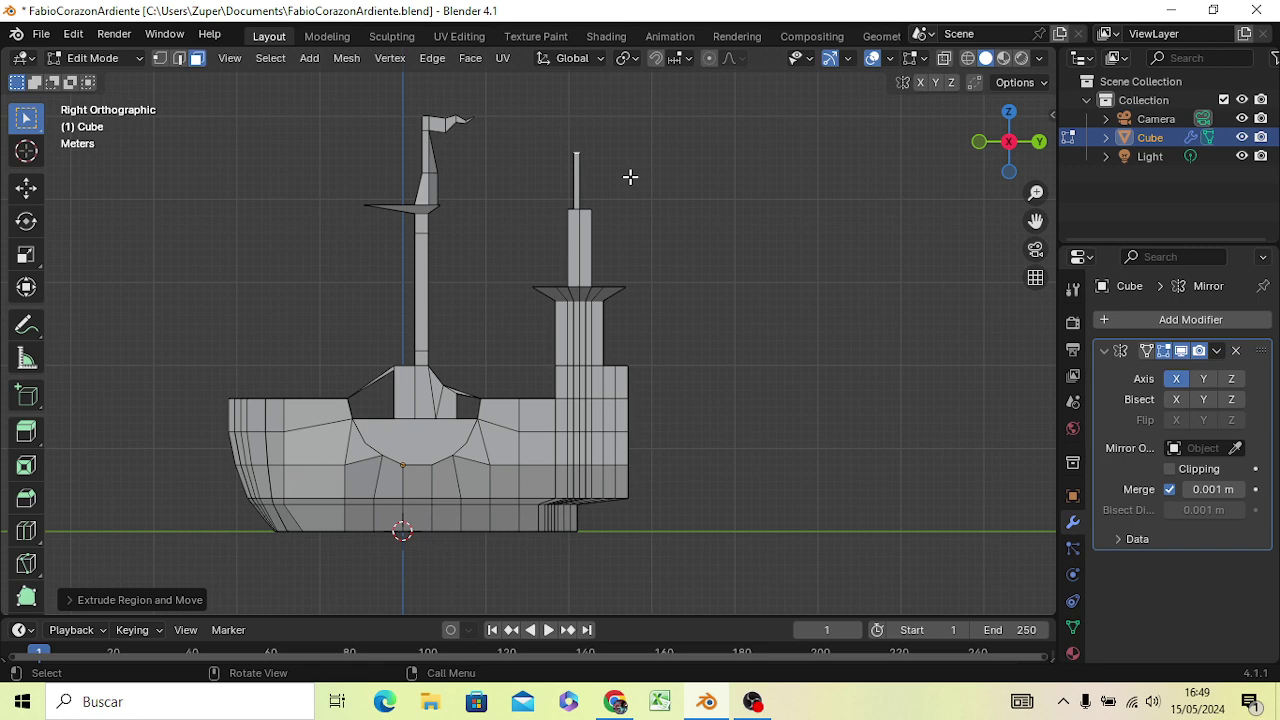
pyautogui.press('e')
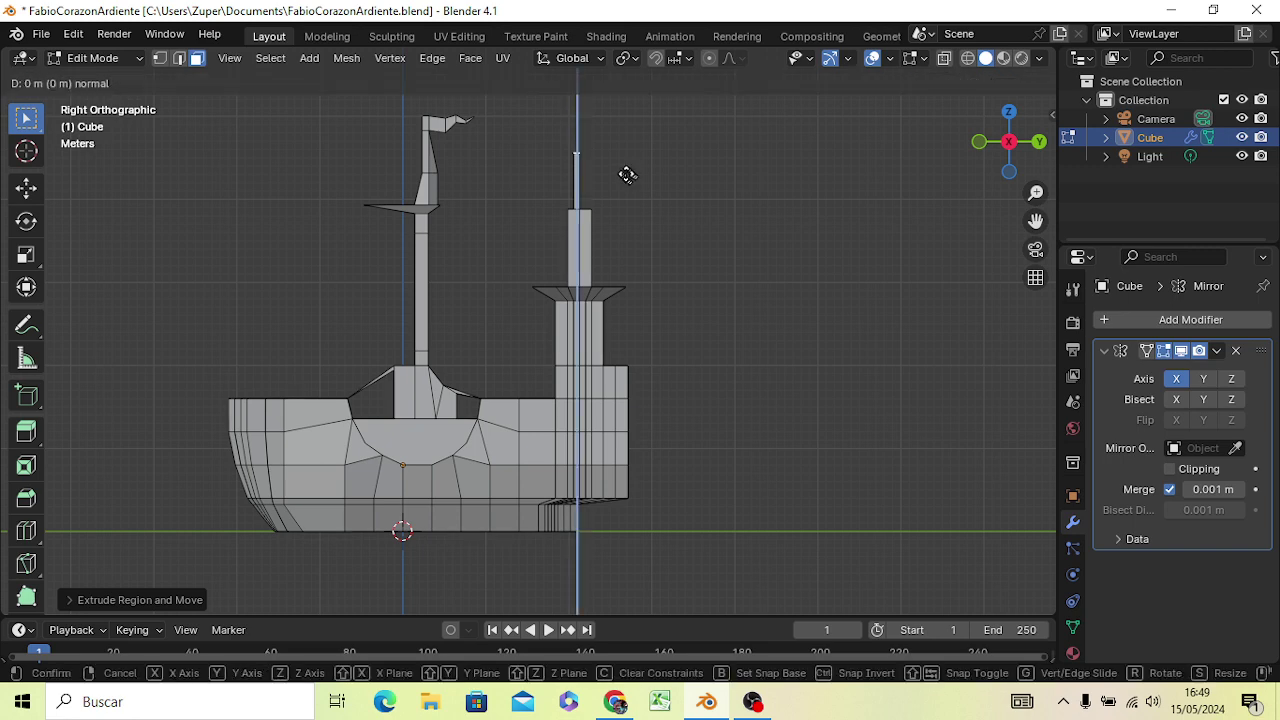
pyautogui.click(623, 171)
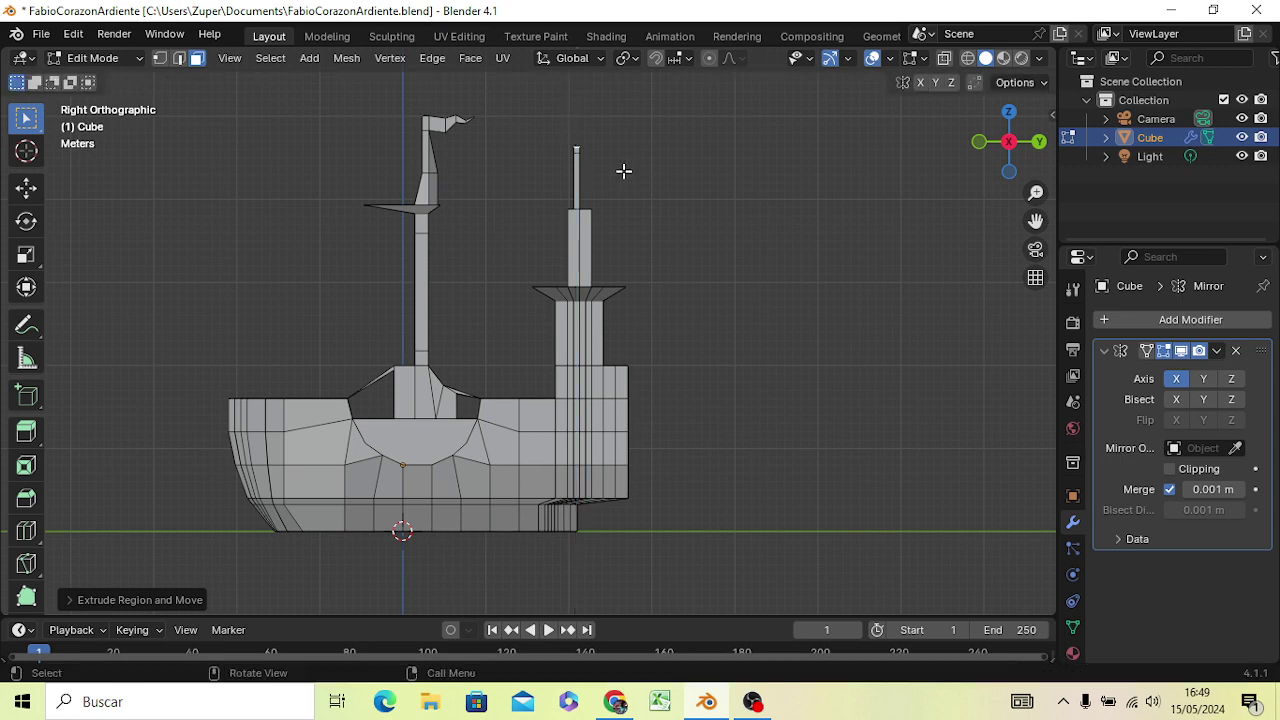
# Extrude the pole twice more, the last about 2.5 m, so it tops the front mast
pyautogui.press('e')
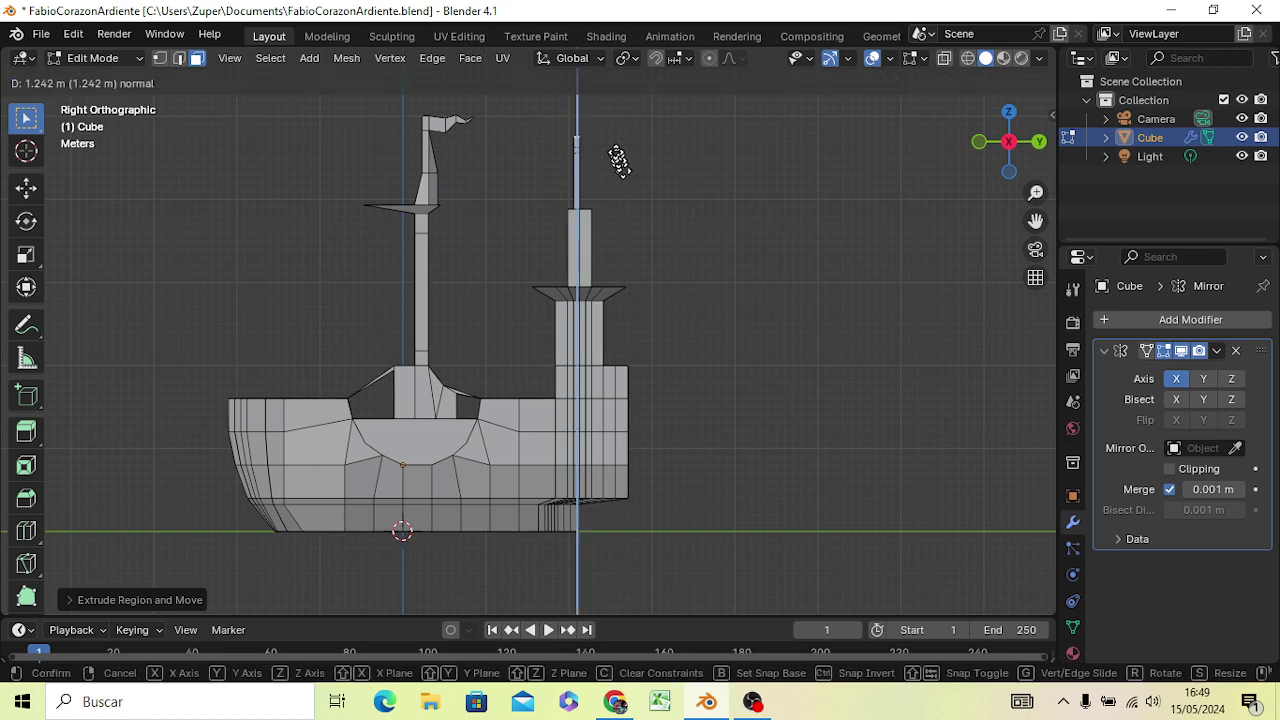
pyautogui.click(617, 101)
pyautogui.moveTo(617, 108)
pyautogui.mouseDown(button='middle')
pyautogui.moveTo(591, 166)
pyautogui.moveTo(487, 218)
pyautogui.mouseUp(button='middle')
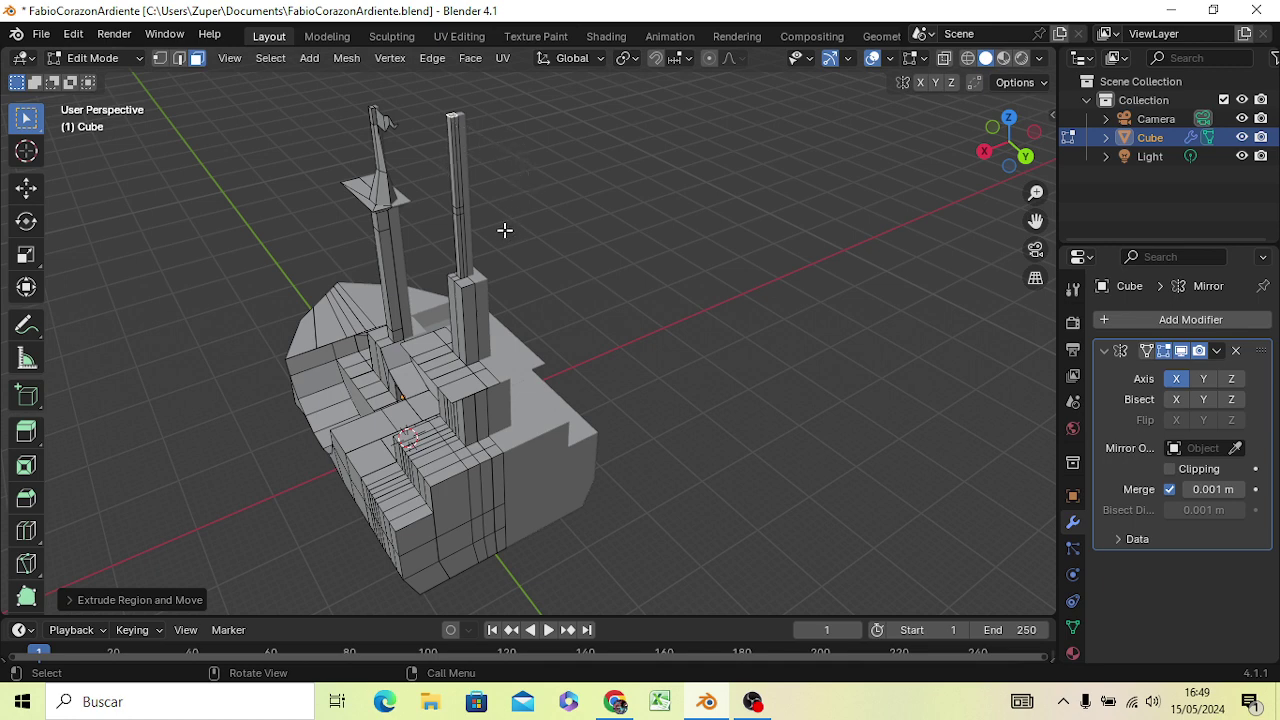
pyautogui.press('e')
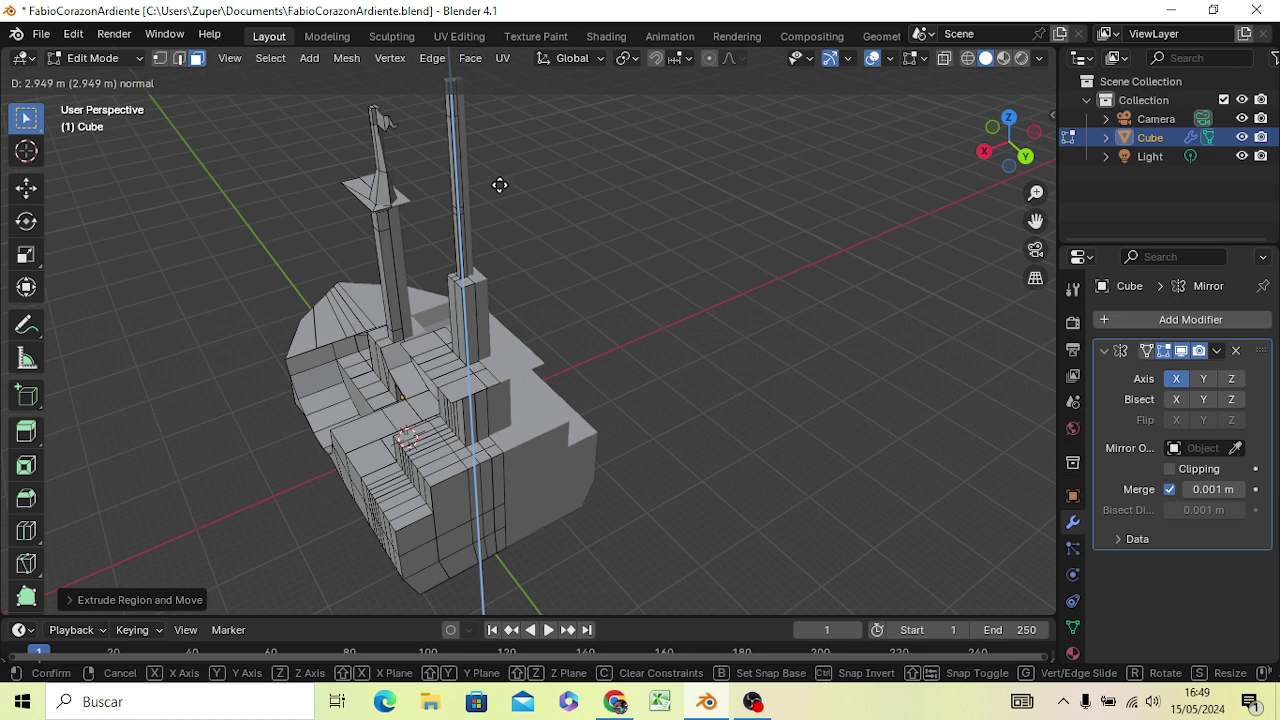
pyautogui.click(500, 185)
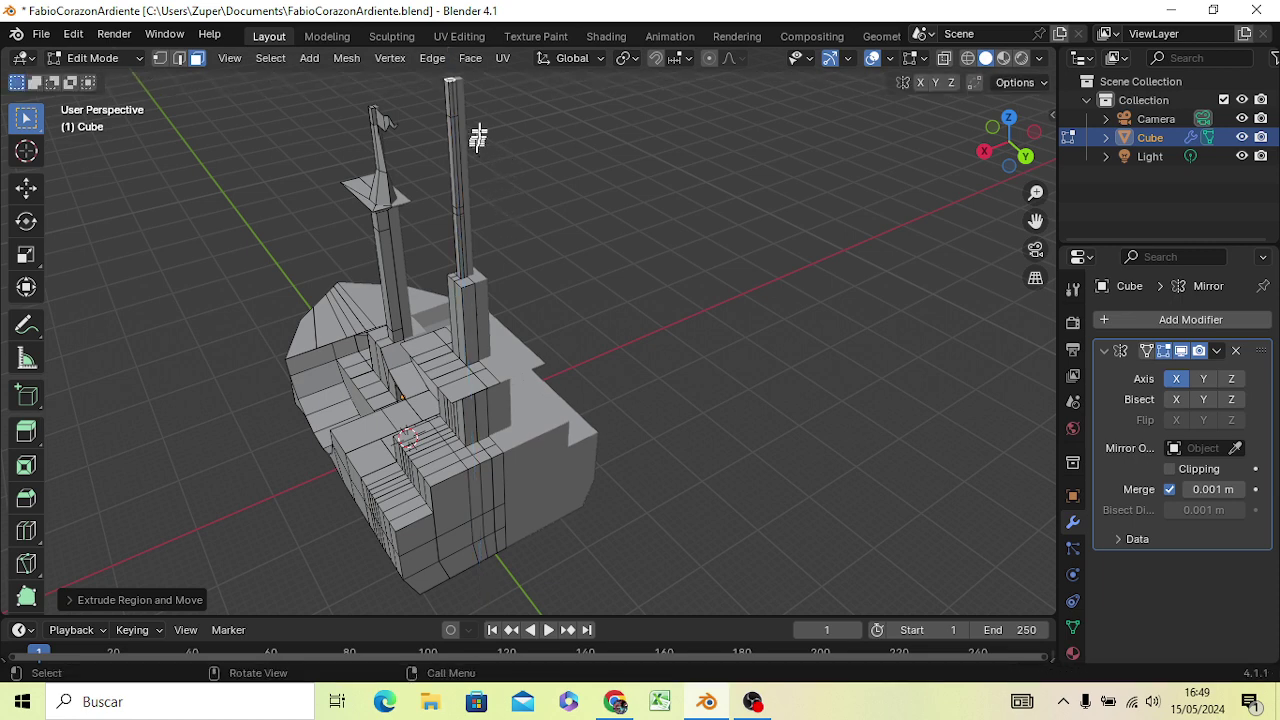
pyautogui.moveTo(527, 162)
pyautogui.mouseDown(button='middle')
pyautogui.moveTo(505, 330)
pyautogui.moveTo(495, 262)
pyautogui.mouseUp(button='middle')
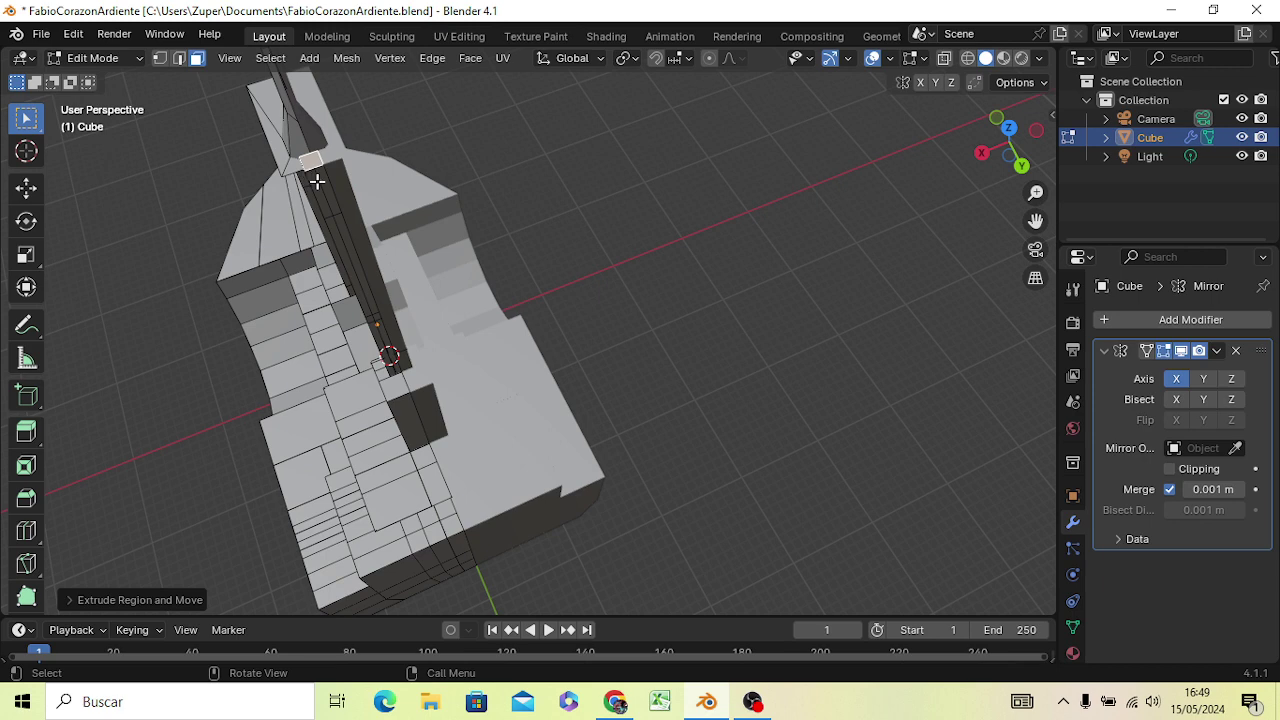
# Move one long edge of the stern pole about 0.26 m along X
pyautogui.click(316, 181)
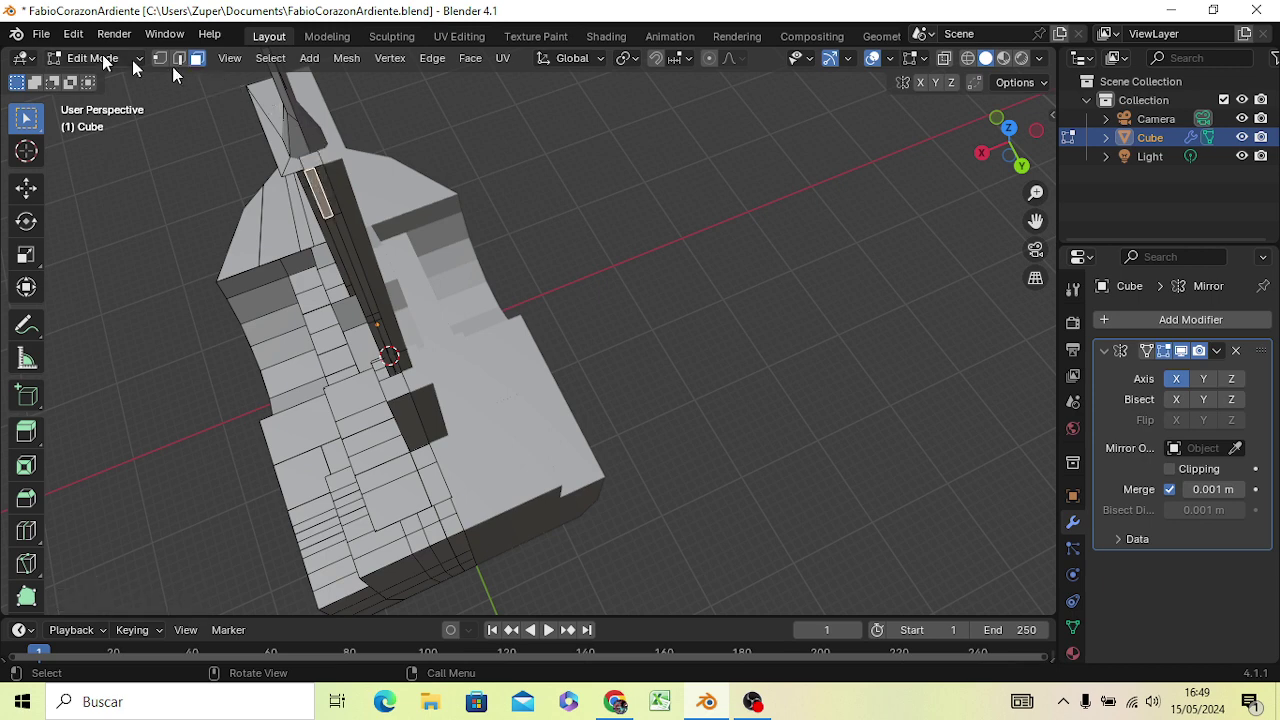
pyautogui.click(183, 61)
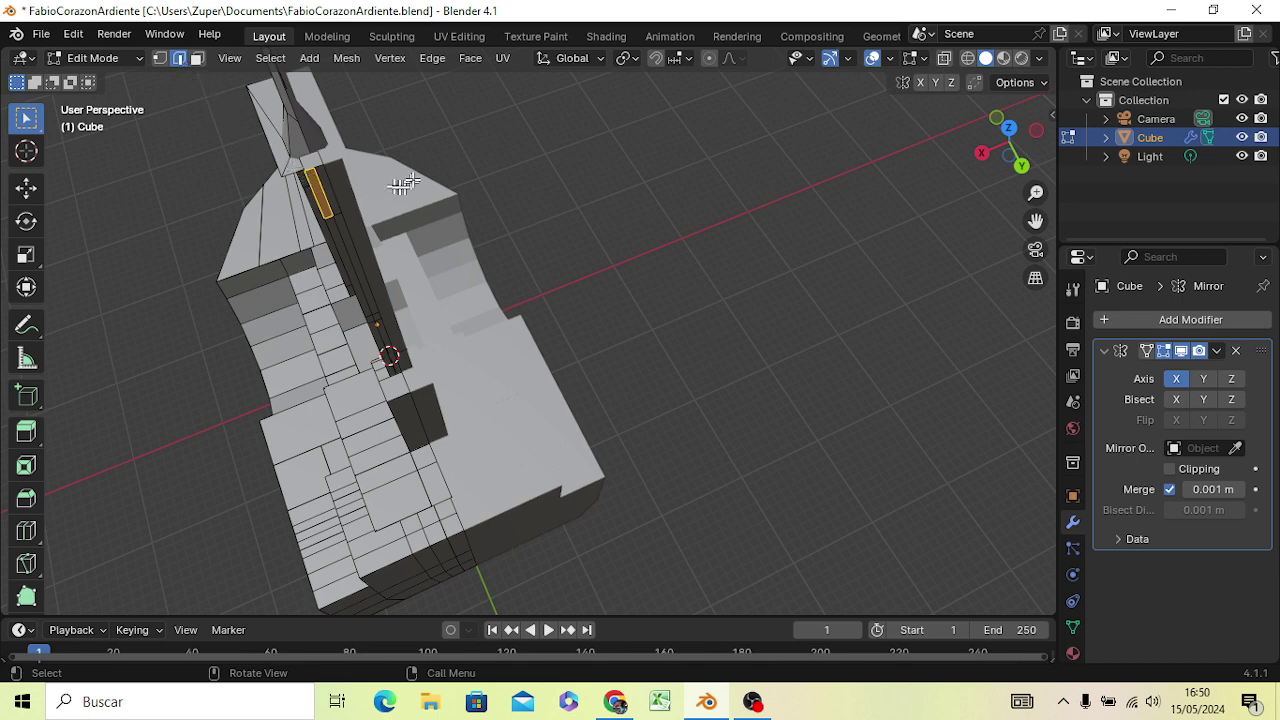
pyautogui.click(337, 182)
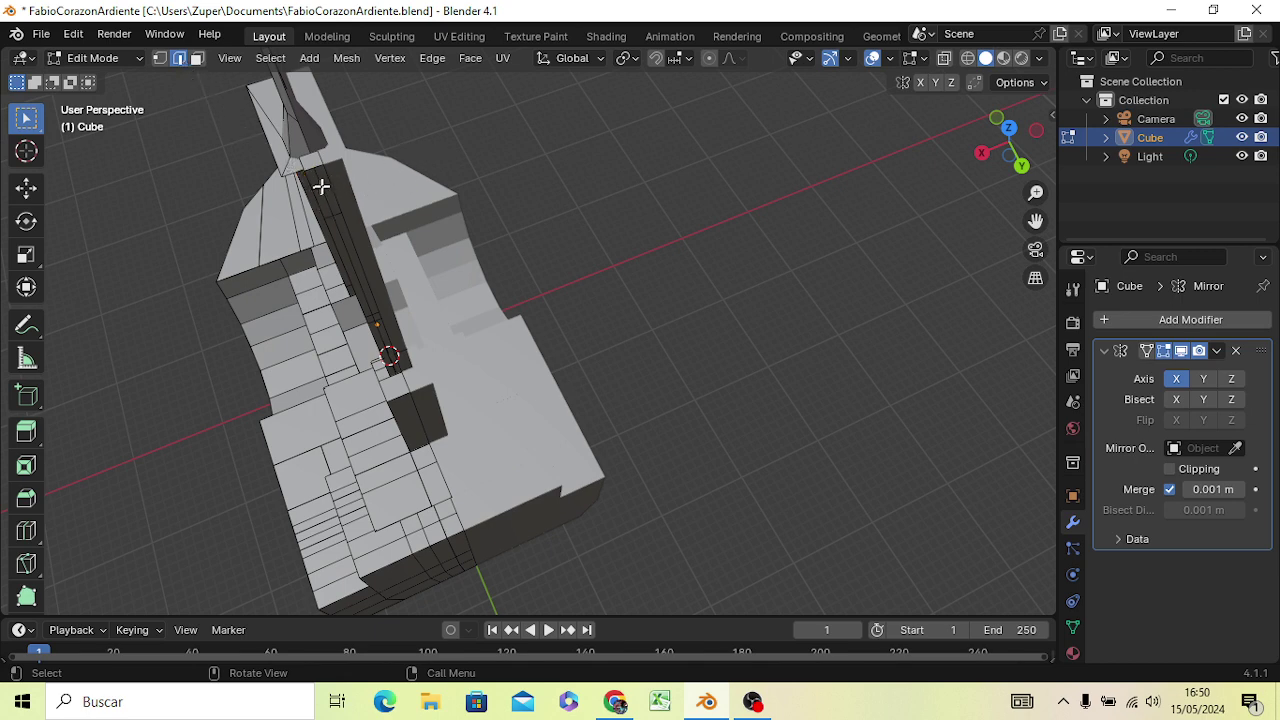
pyautogui.click(323, 188)
pyautogui.press('g')
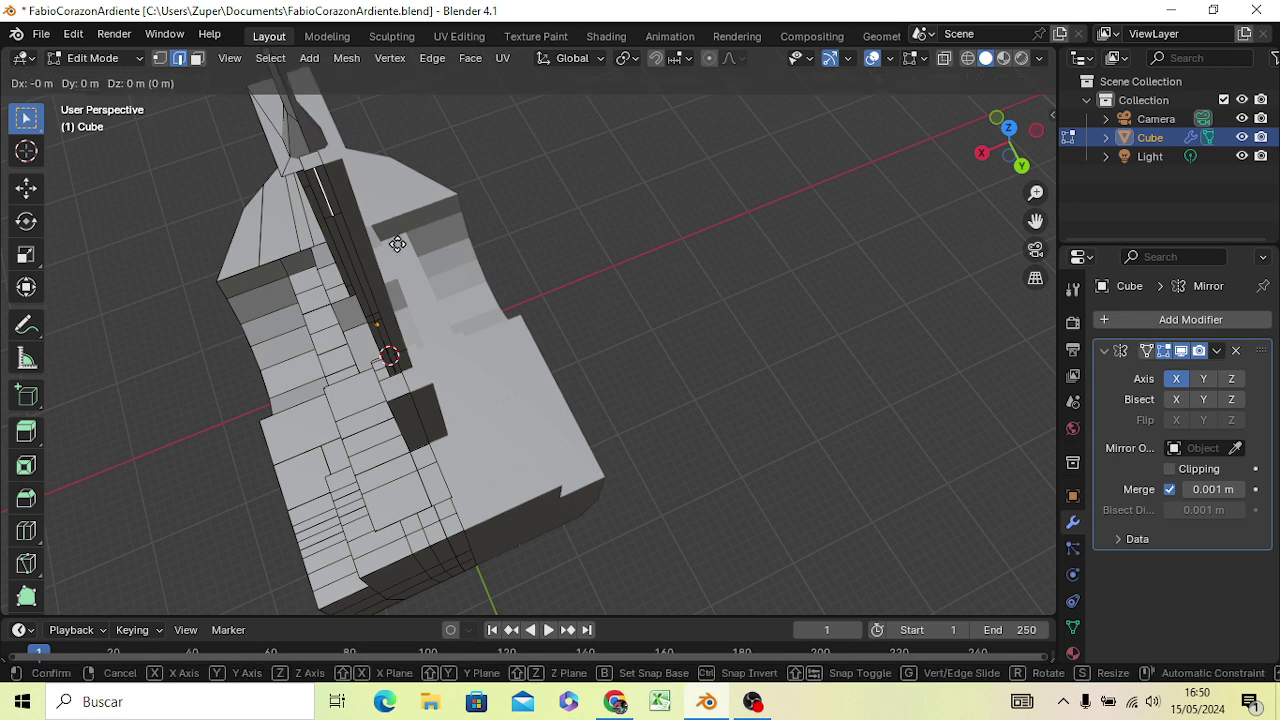
pyautogui.press('x')
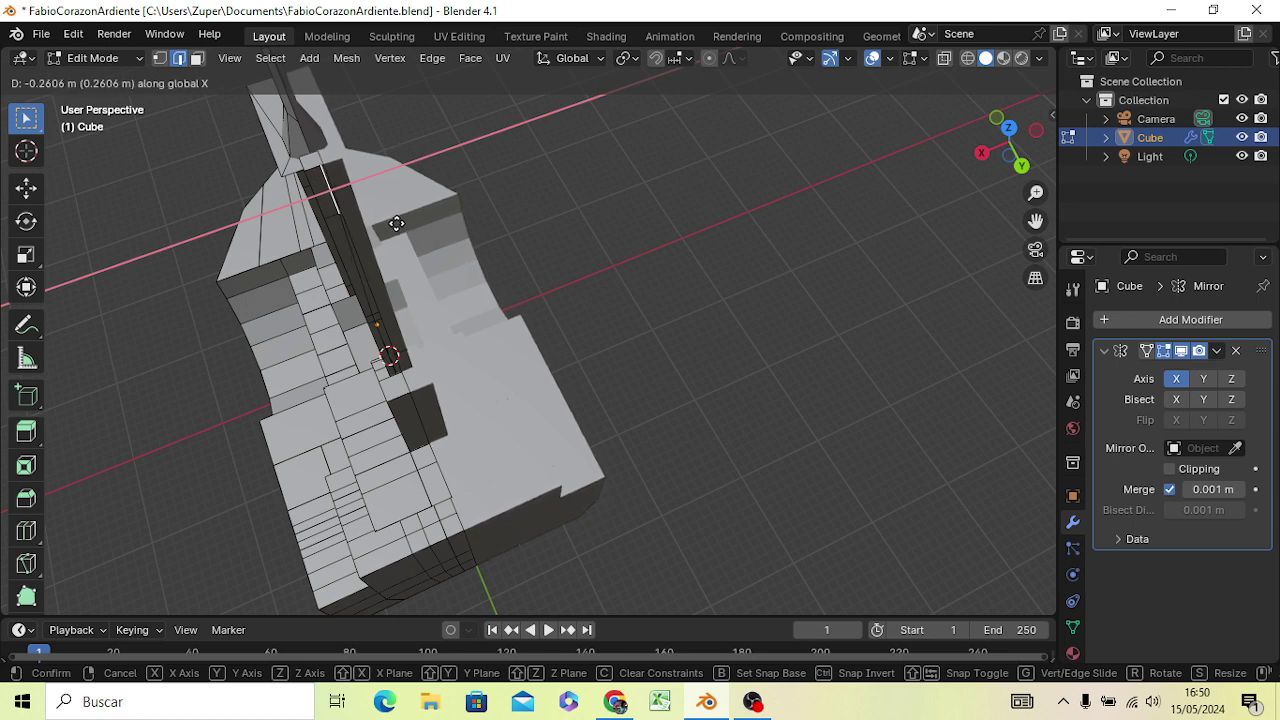
pyautogui.click(397, 224)
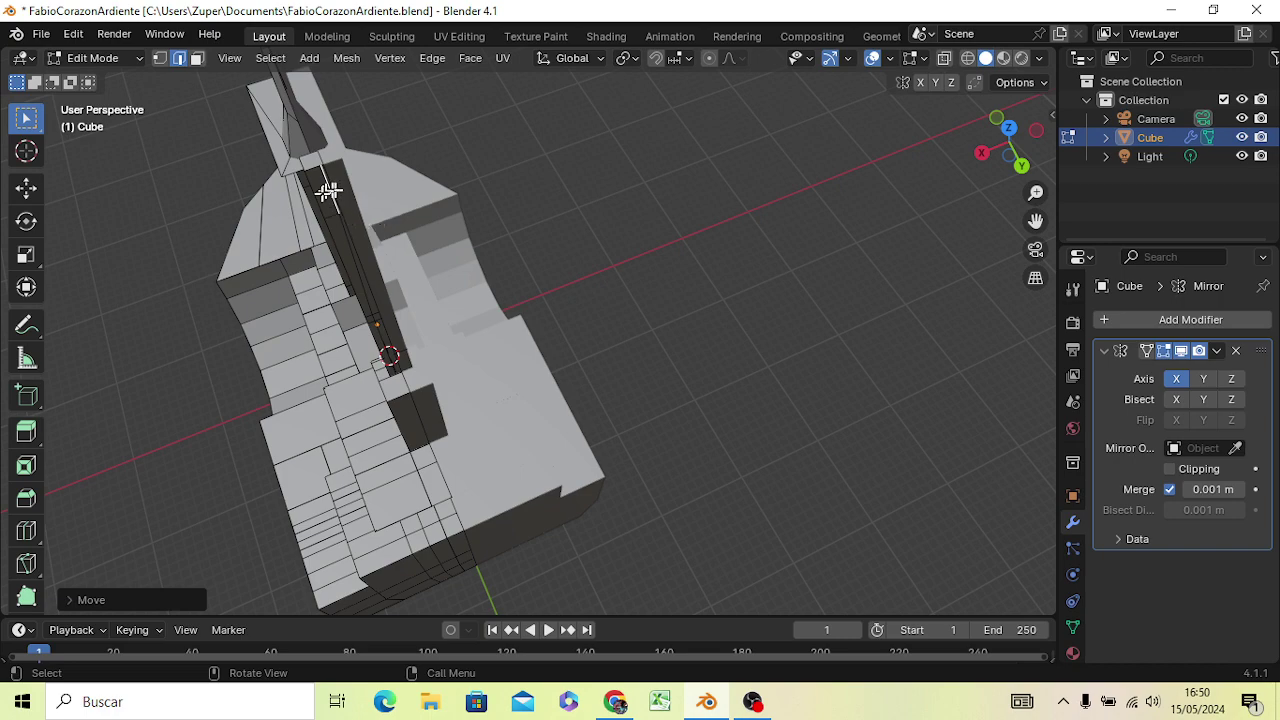
# Select the resulting thin strip face on the pole and view it in Right view
pyautogui.scroll(3, 329, 192)
pyautogui.scroll(2, 300, 200)
pyautogui.moveTo(243, 203)
pyautogui.mouseDown(button='middle')
pyautogui.moveTo(205, 232)
pyautogui.moveTo(245, 238)
pyautogui.mouseUp(button='middle')
pyautogui.scroll(-3, 250, 242)
pyautogui.scroll(2, 253, 244)
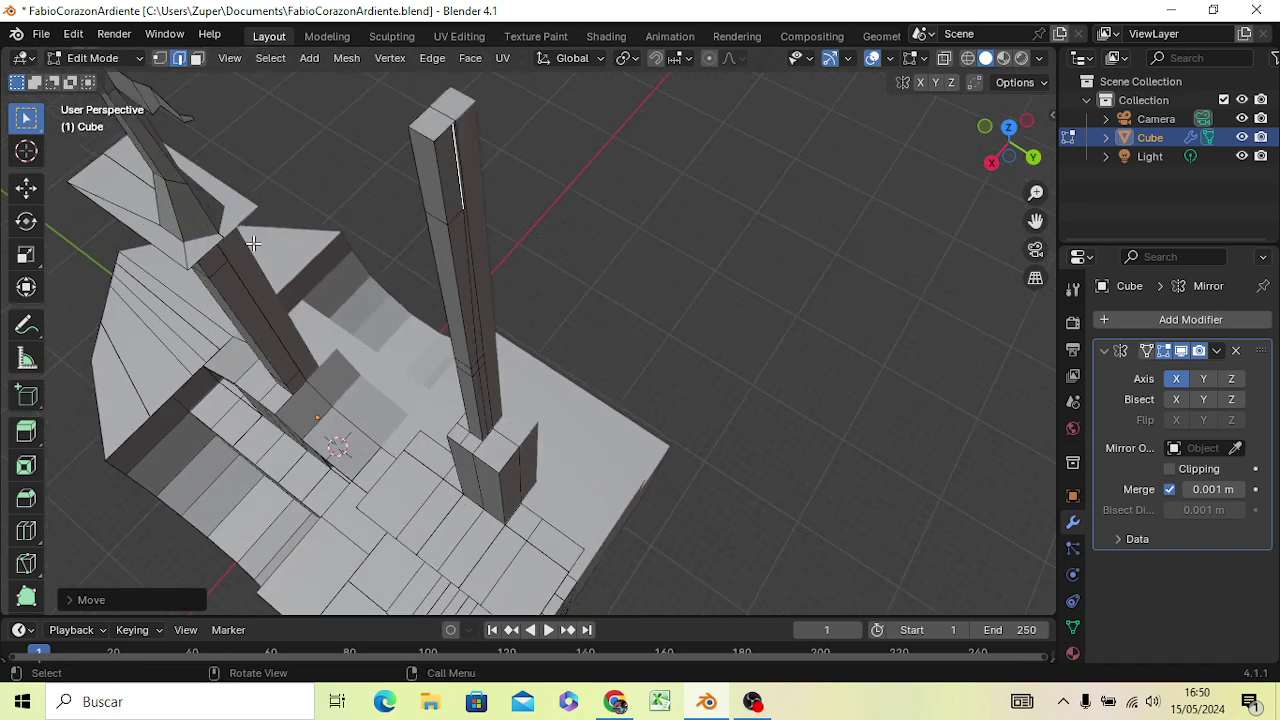
pyautogui.moveTo(350, 200); pyautogui.dragTo(389, 301, button='middle')
pyautogui.scroll(1, 363, 445)
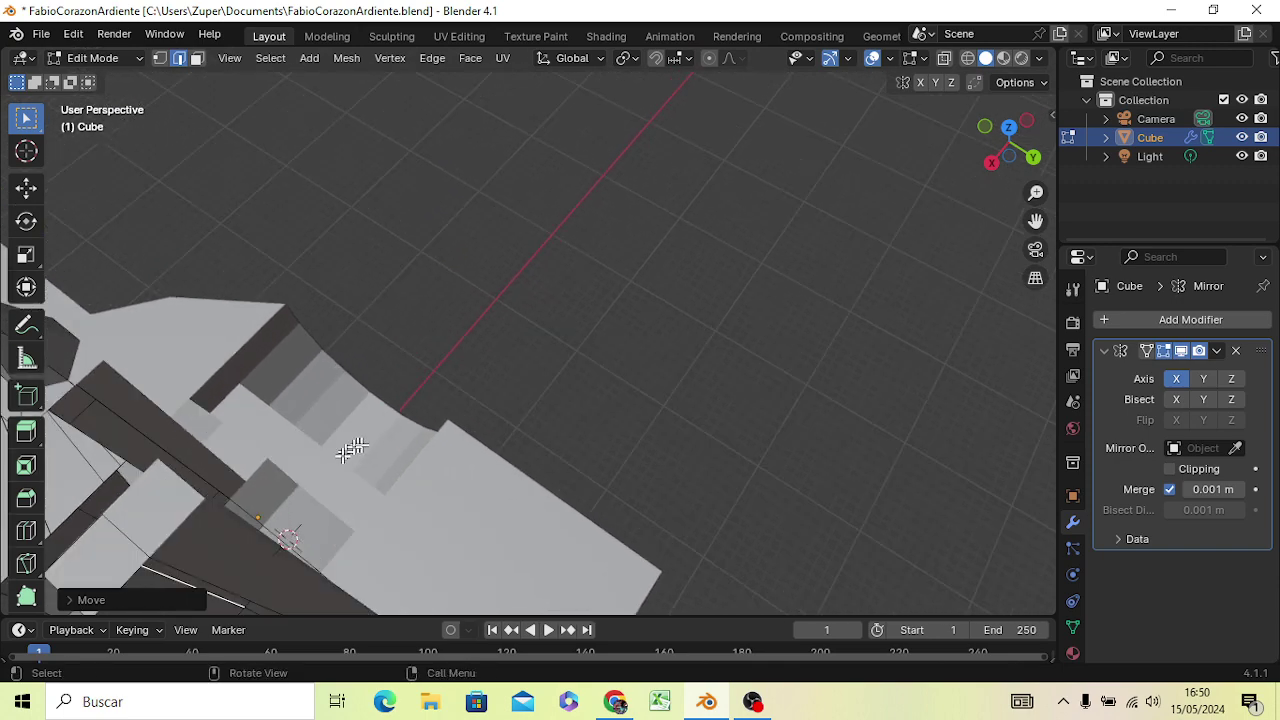
pyautogui.moveTo(277, 486); pyautogui.dragTo(286, 457, button='middle')
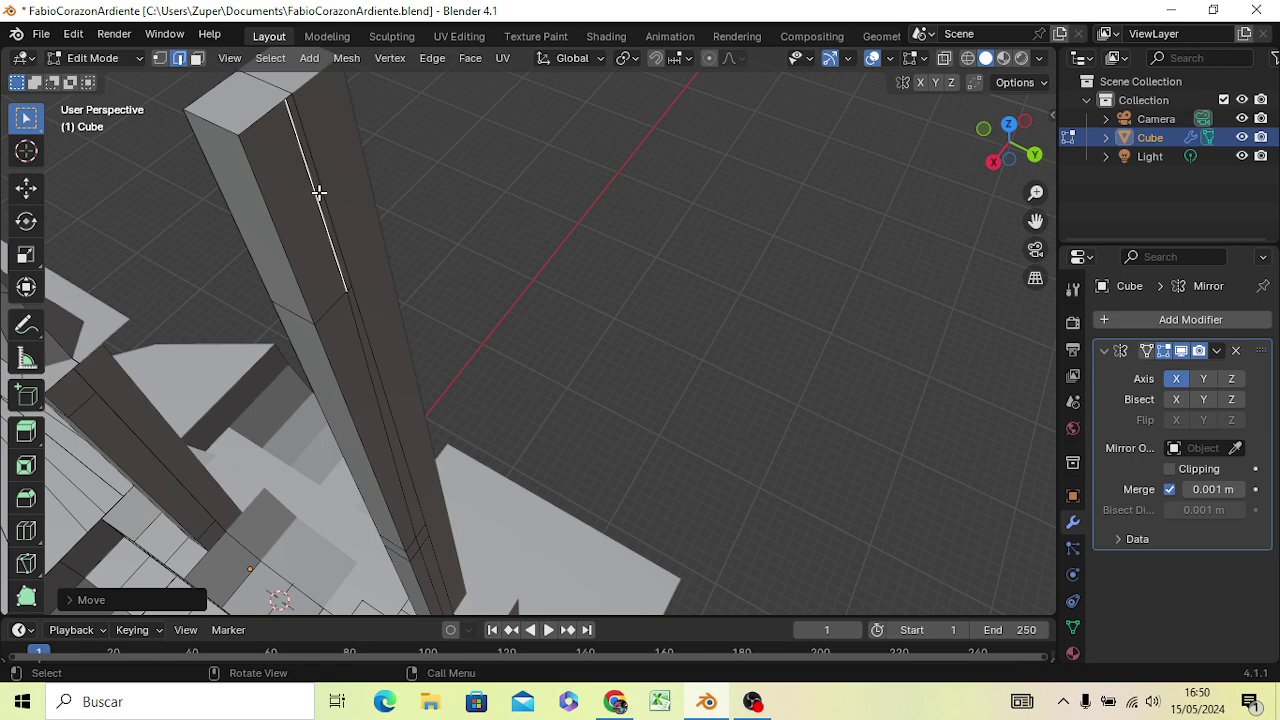
pyautogui.press('3')
pyautogui.click(315, 193)
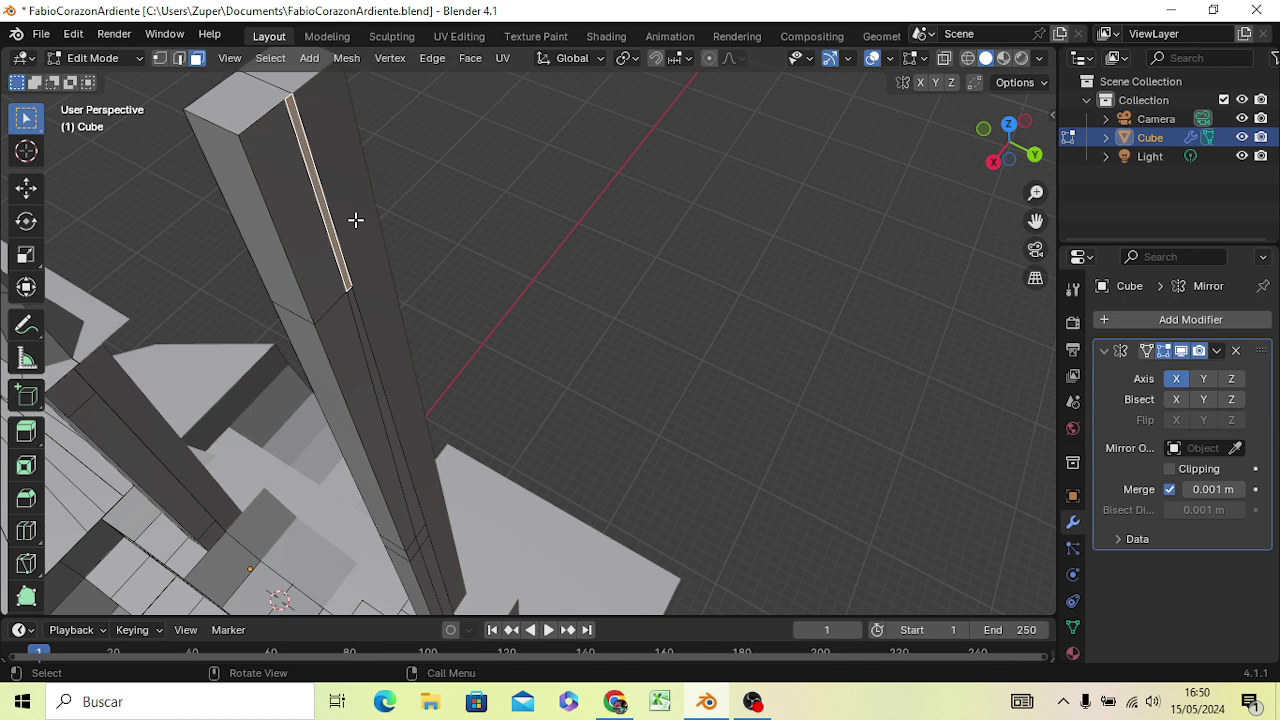
pyautogui.press('KP_3')
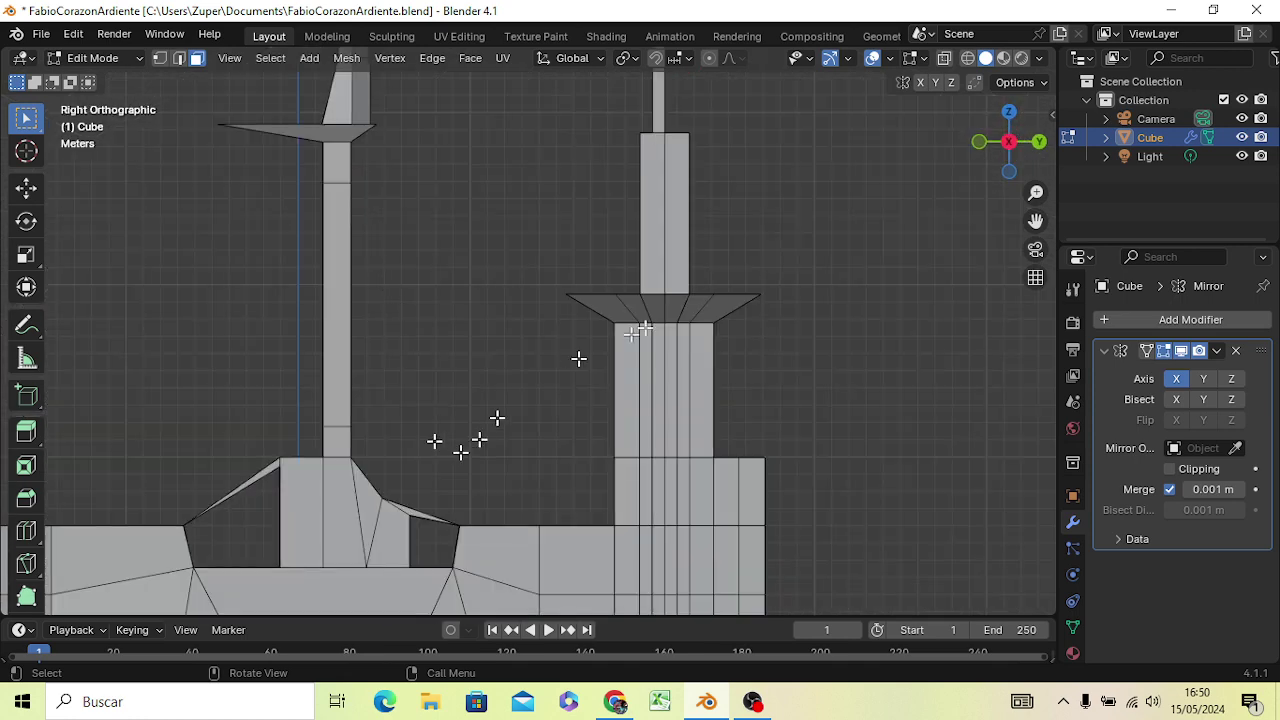
pyautogui.scroll(-2, 666, 294)
pyautogui.scroll(-3, 656, 296)
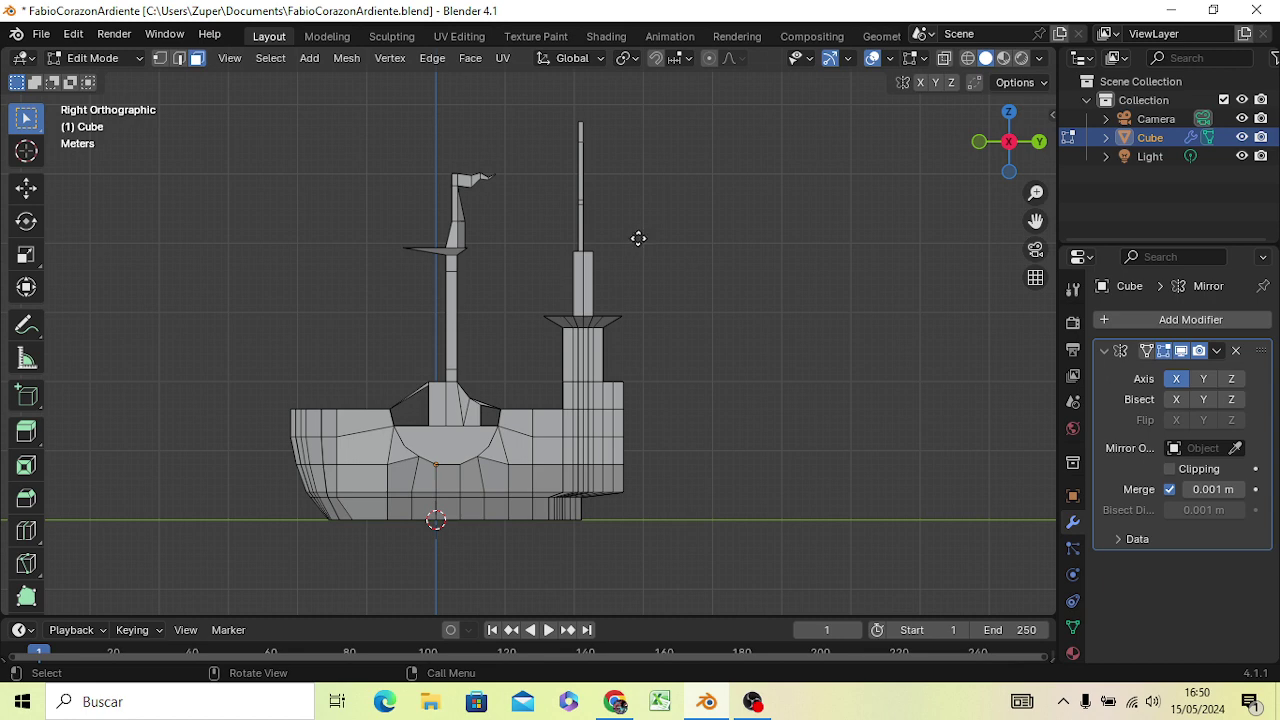
# Extrude the first flag section from the mast top, reposition it and shrink its outer edge
pyautogui.press('e')
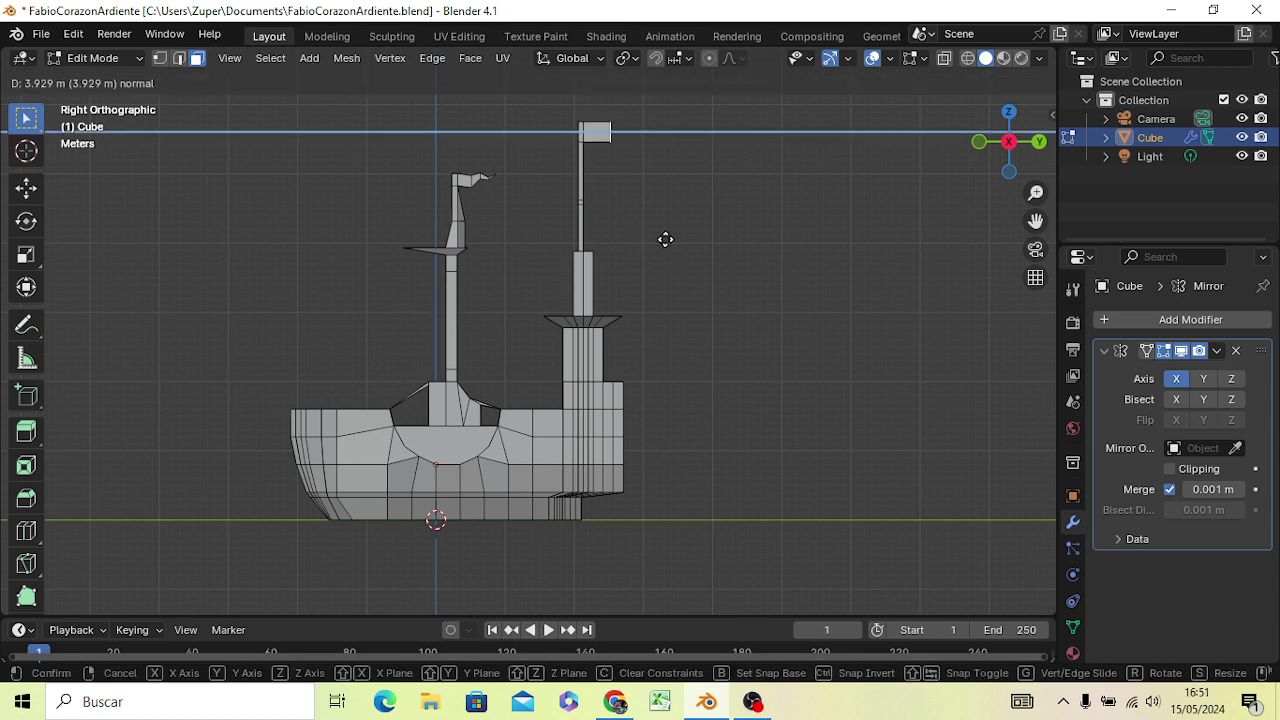
pyautogui.click(665, 239)
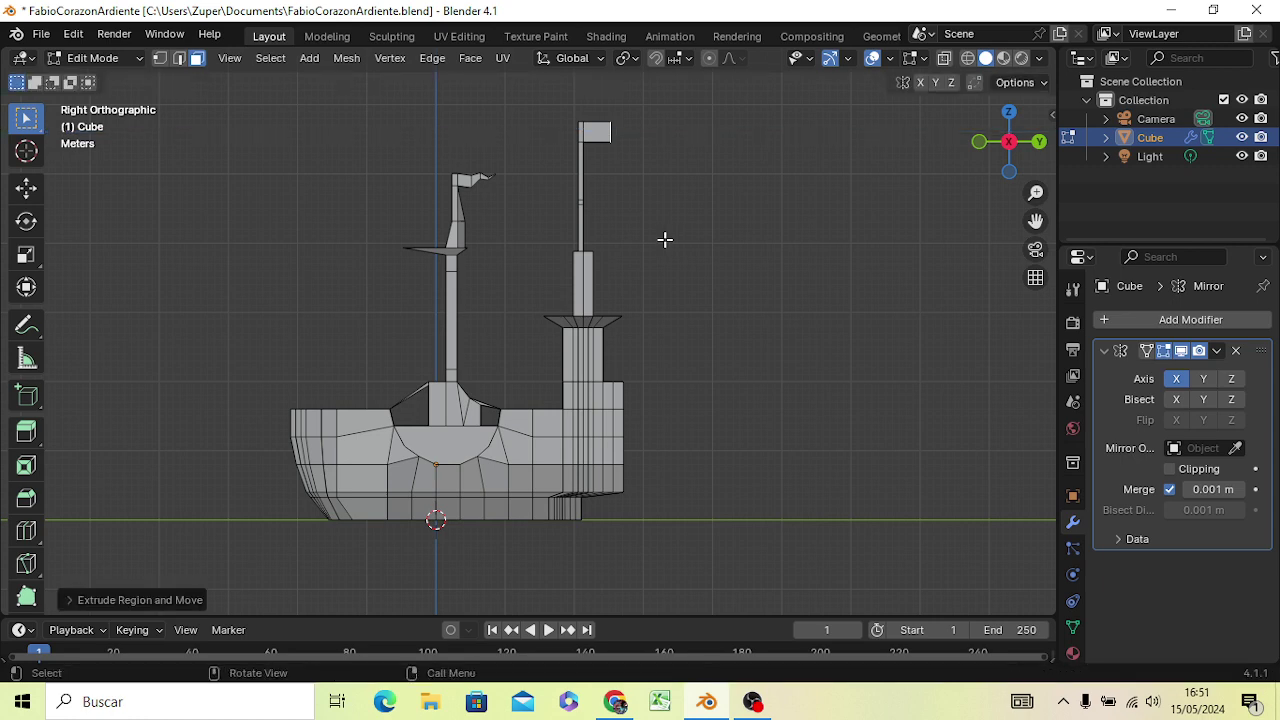
pyautogui.press('g')
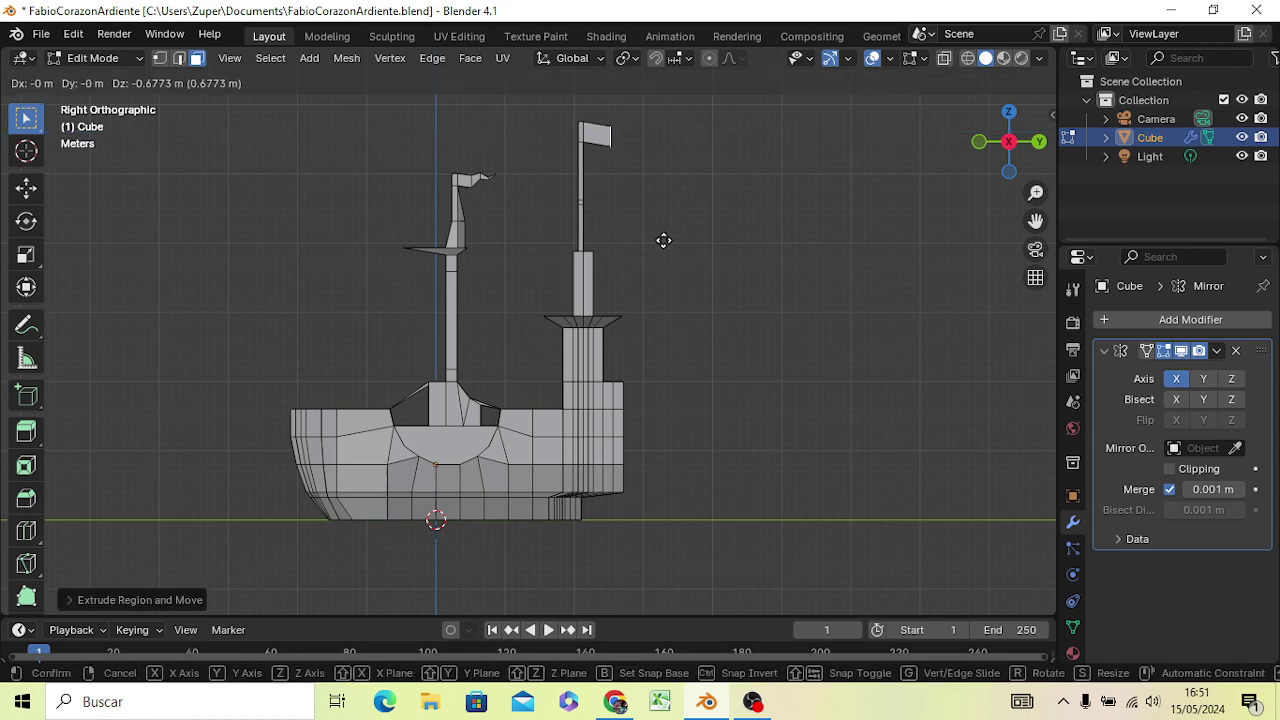
pyautogui.click(666, 246)
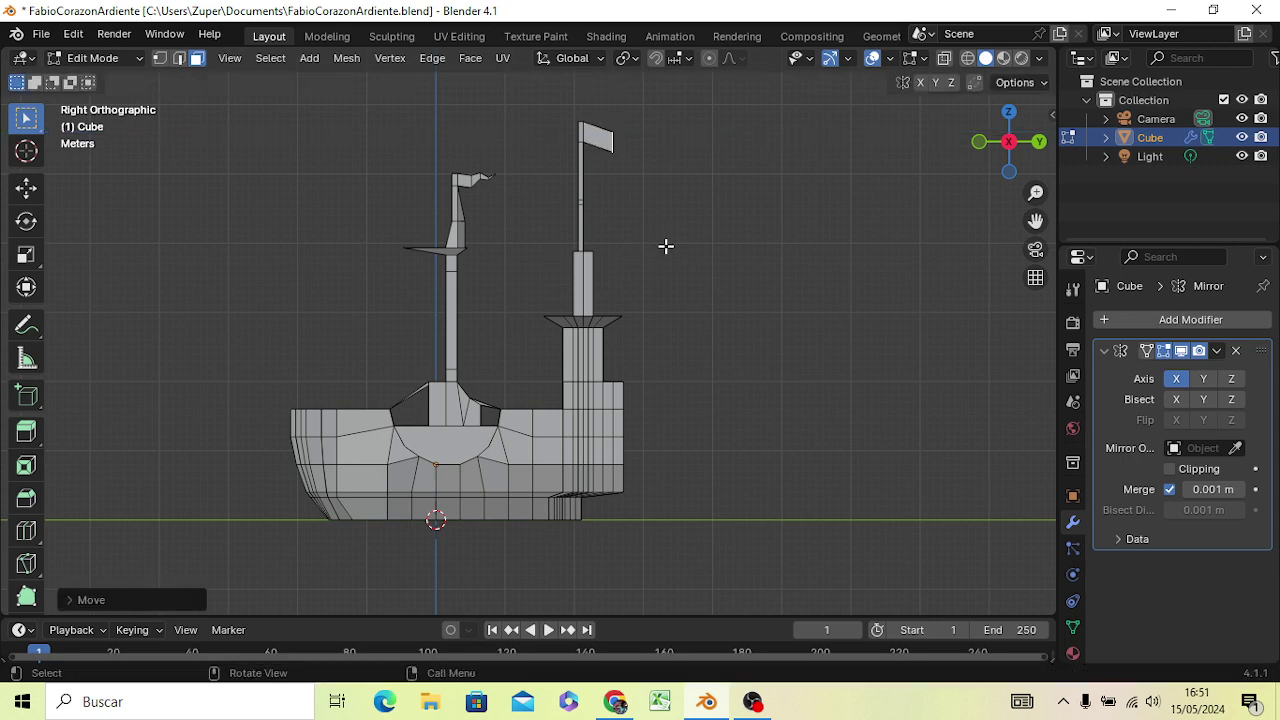
pyautogui.press('s')
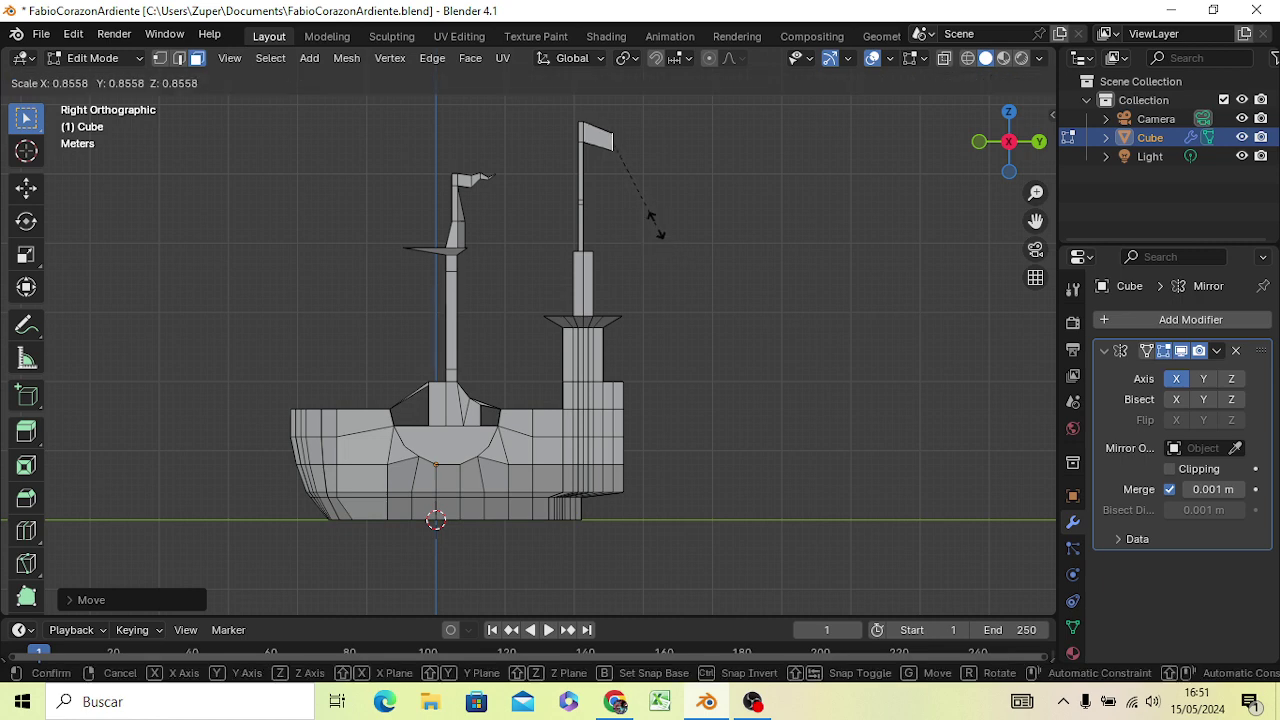
pyautogui.click(664, 272)
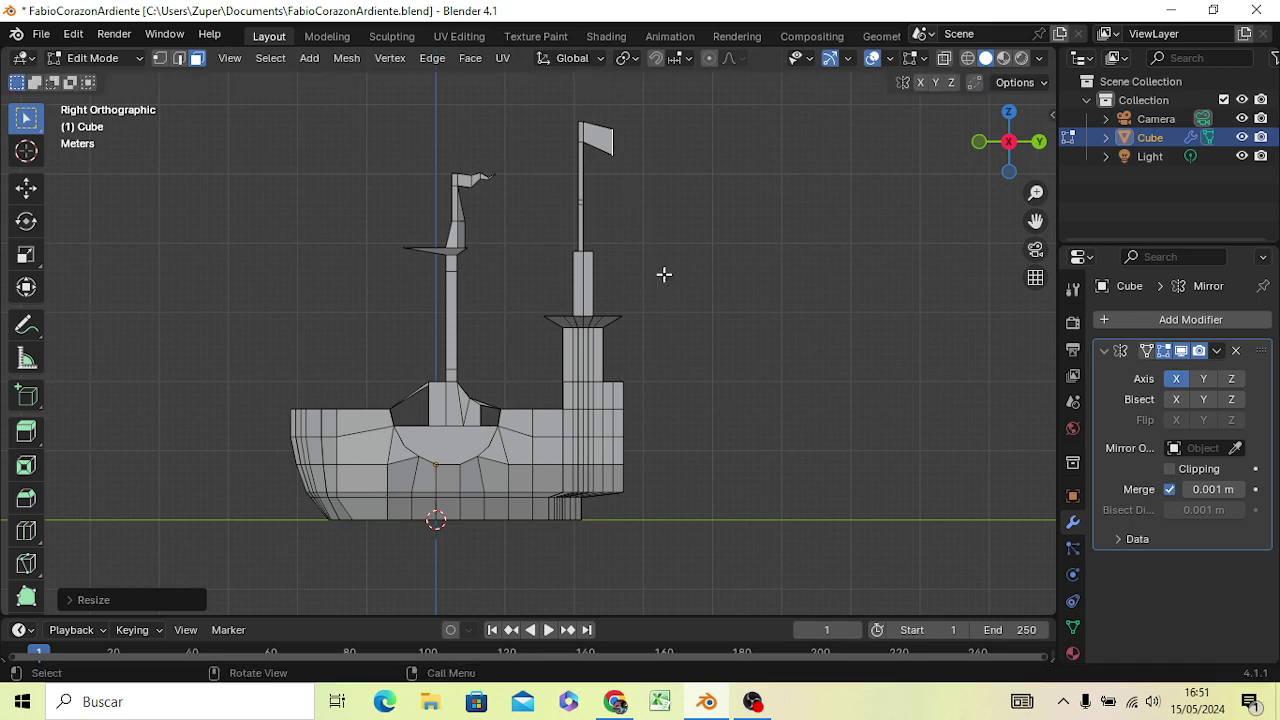
# Extrude a second flag segment, scale its outer edge smaller and shift it vertically
pyautogui.press('e')
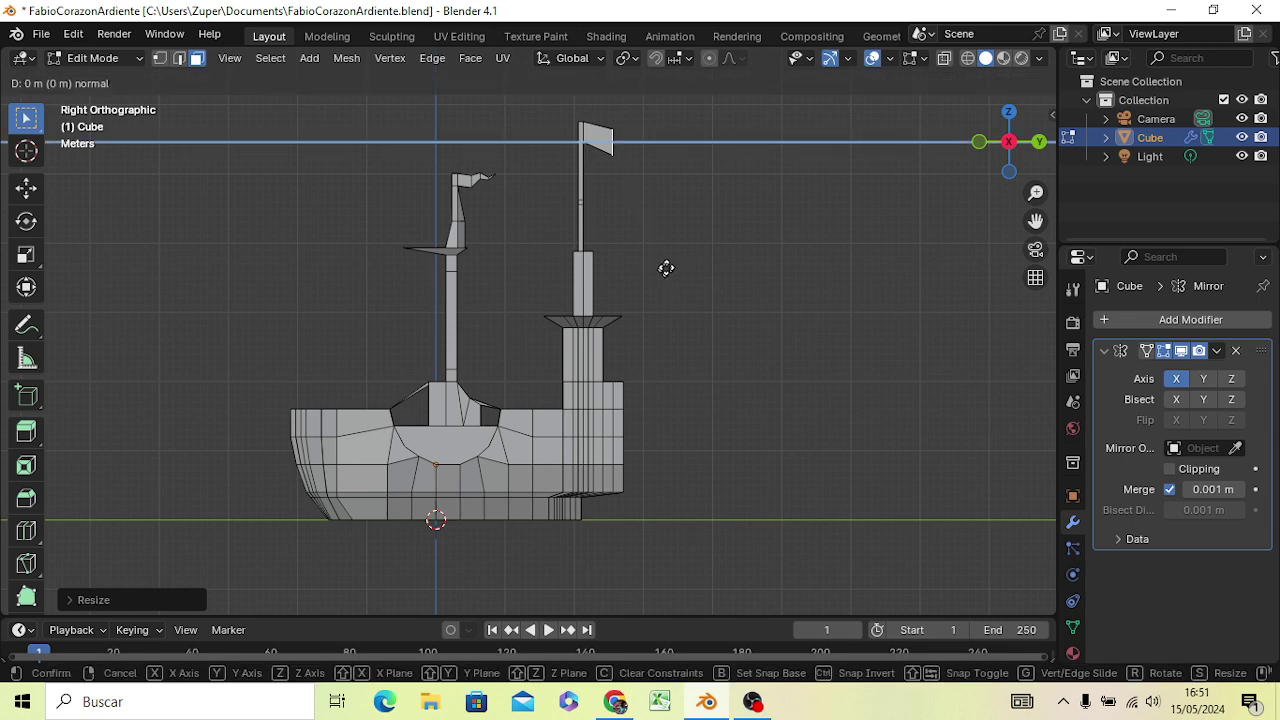
pyautogui.click(692, 264)
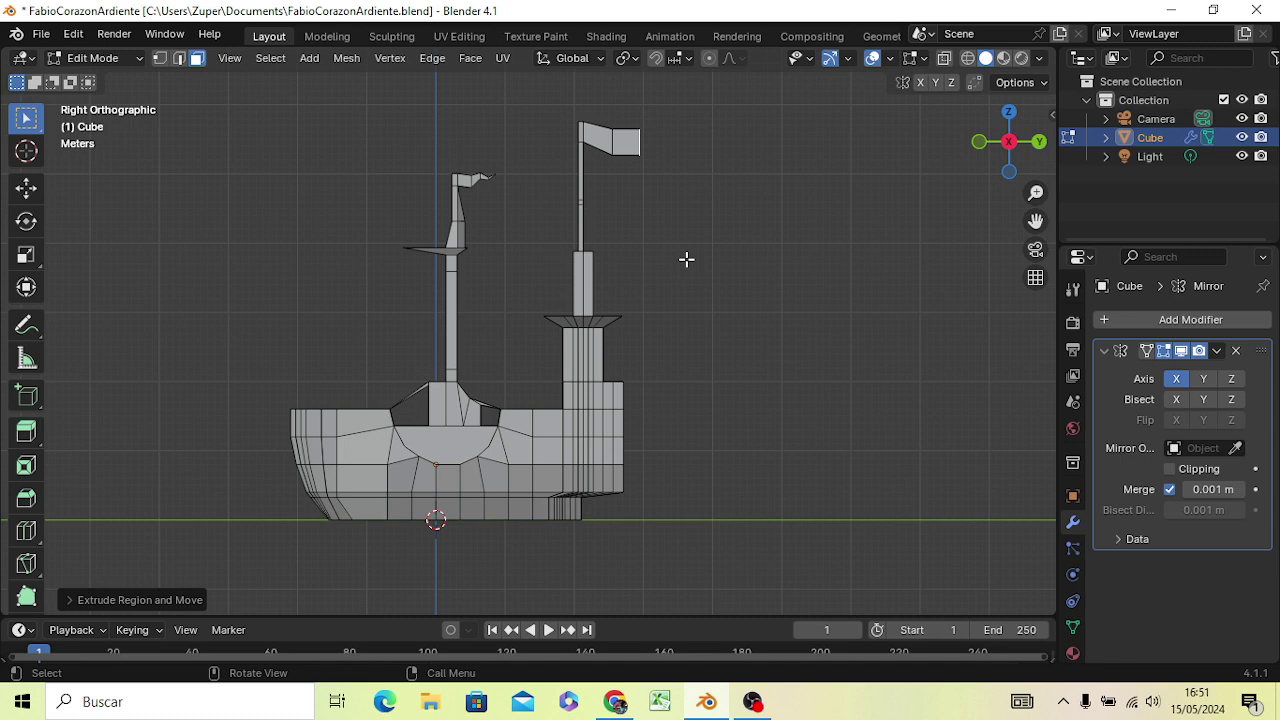
pyautogui.press('g')
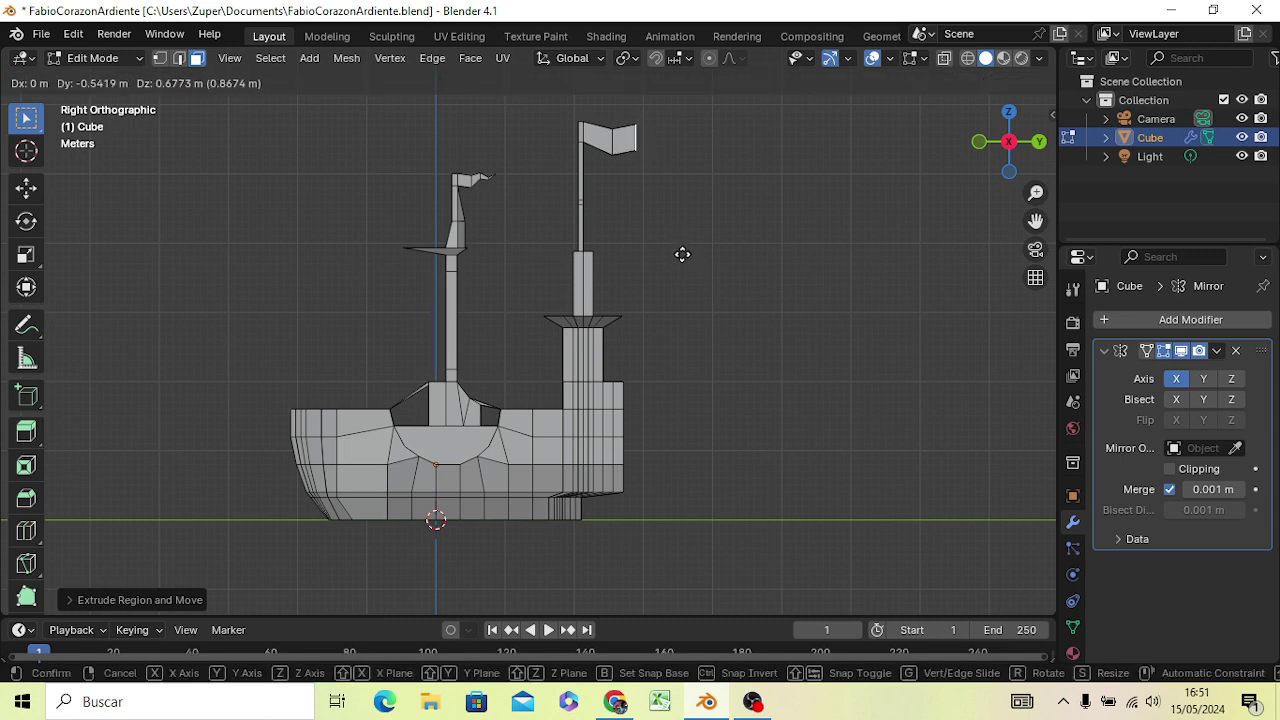
pyautogui.press('s')
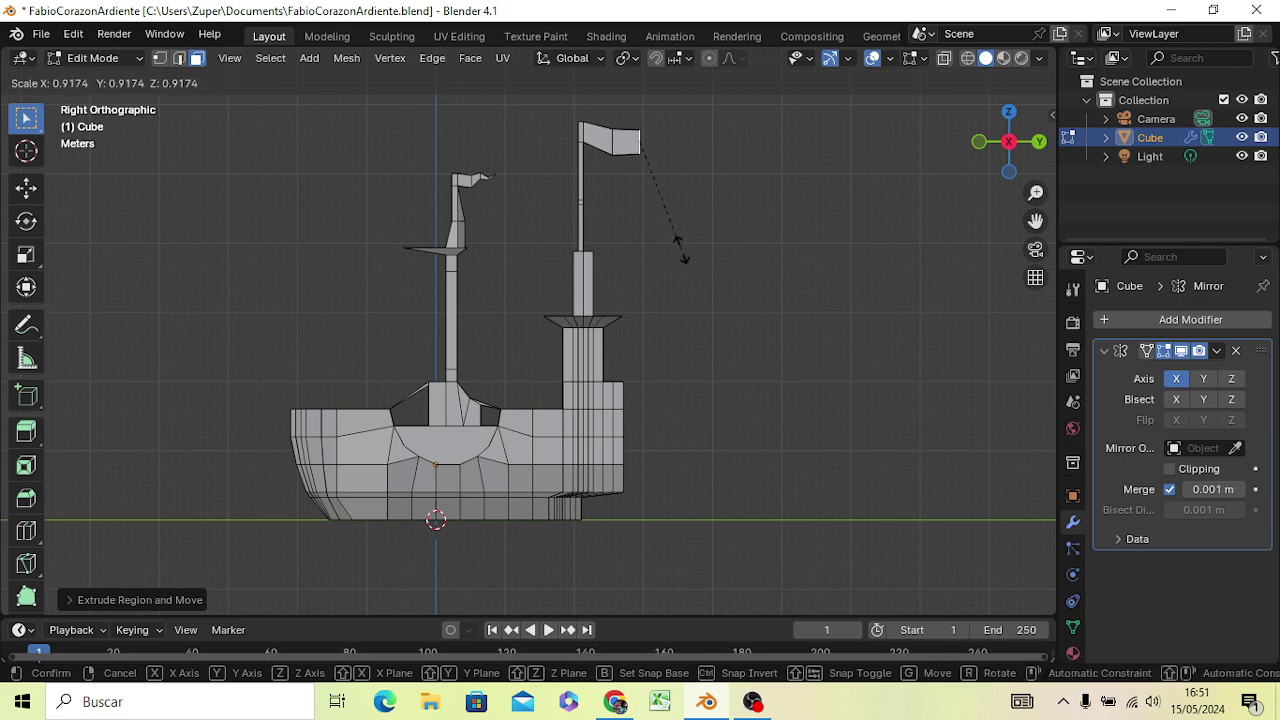
pyautogui.click(667, 236)
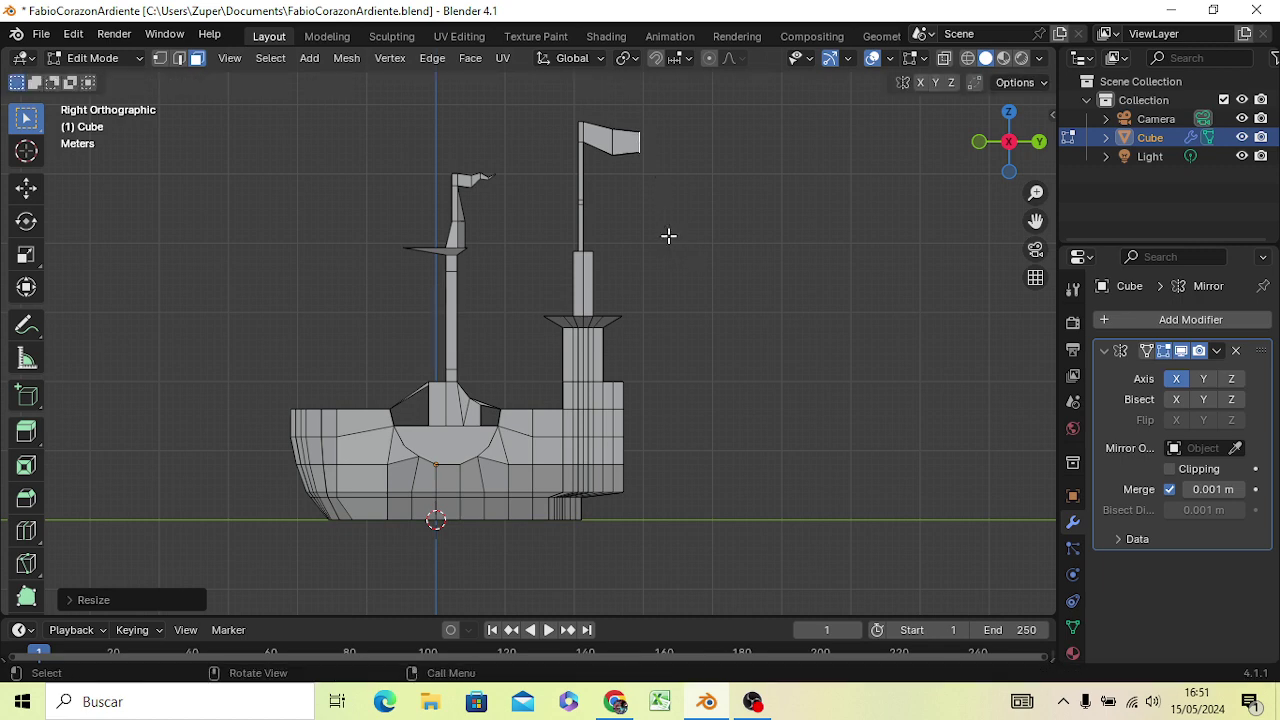
pyautogui.press('g')
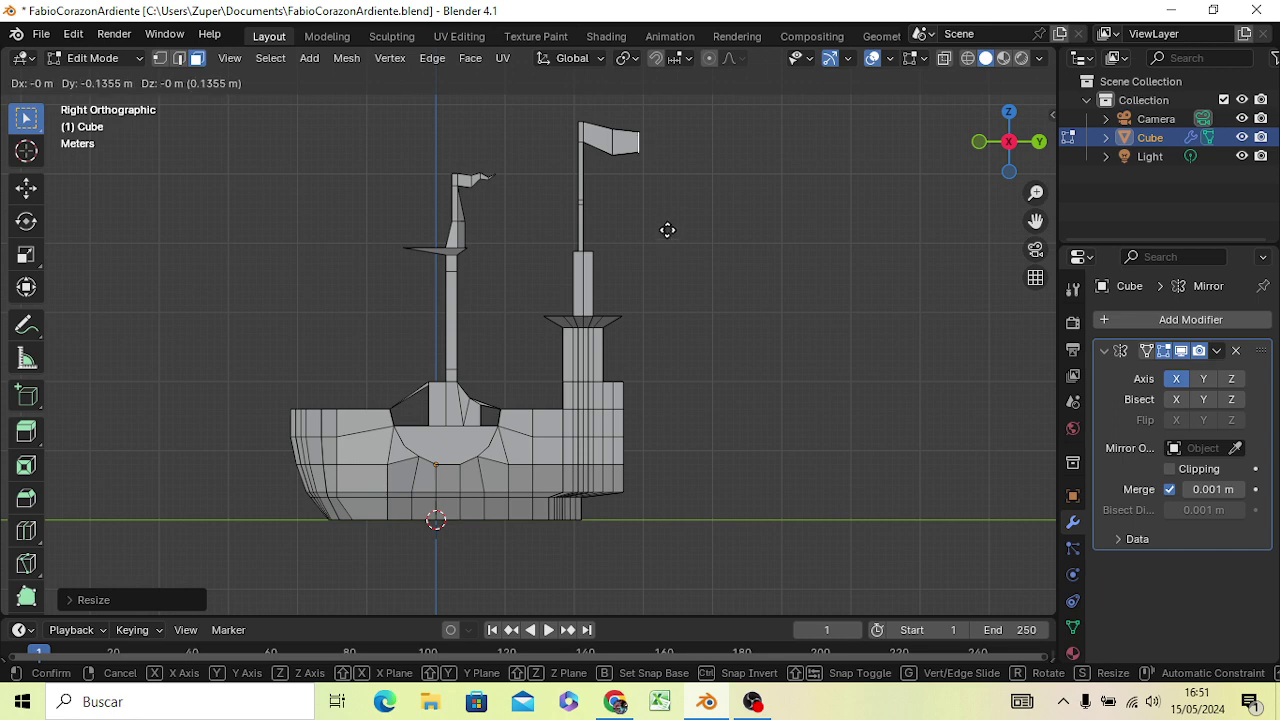
pyautogui.press('z')
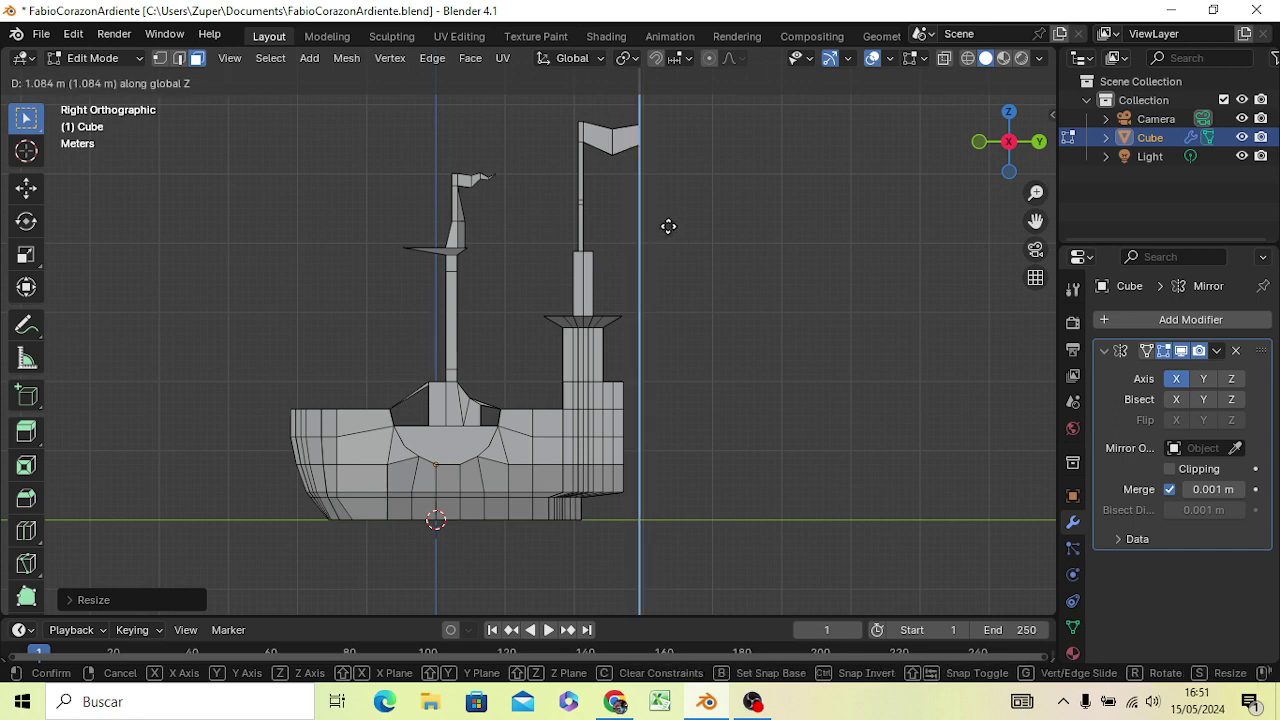
pyautogui.click(668, 226)
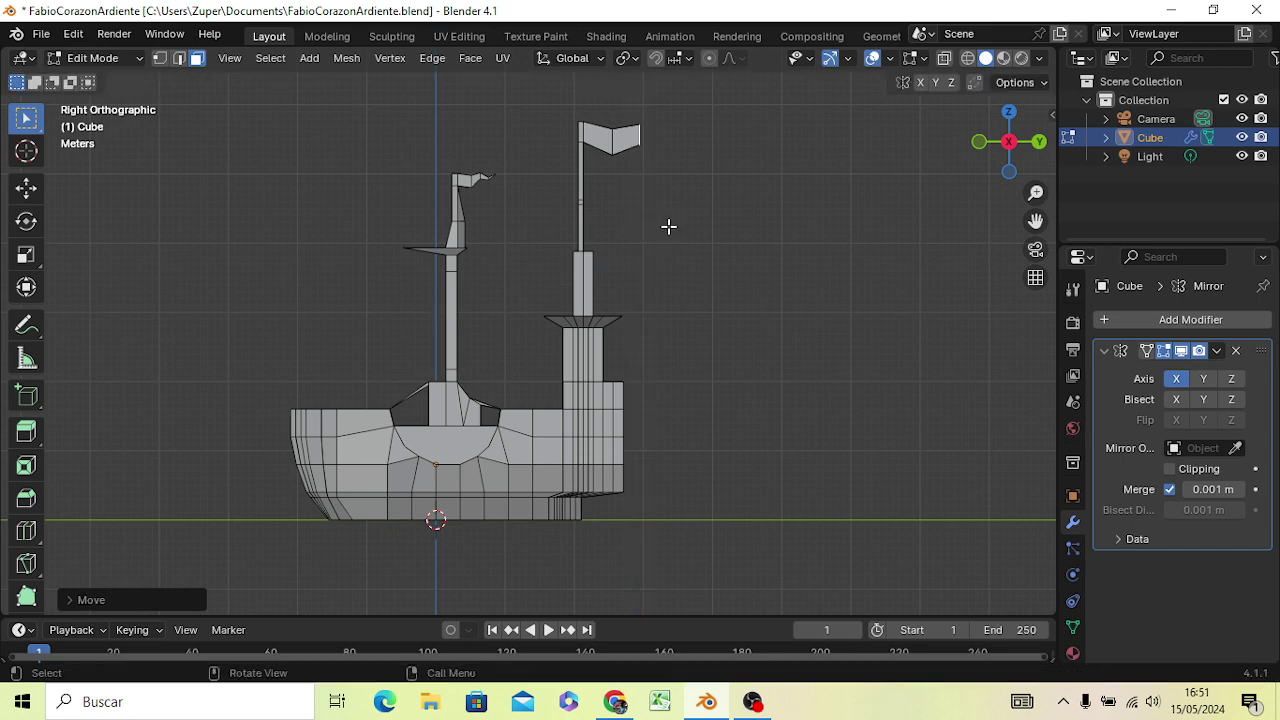
# Add a third flag segment with a narrower tip raised to a new height
pyautogui.press('g')
pyautogui.press('z')
pyautogui.press('z')
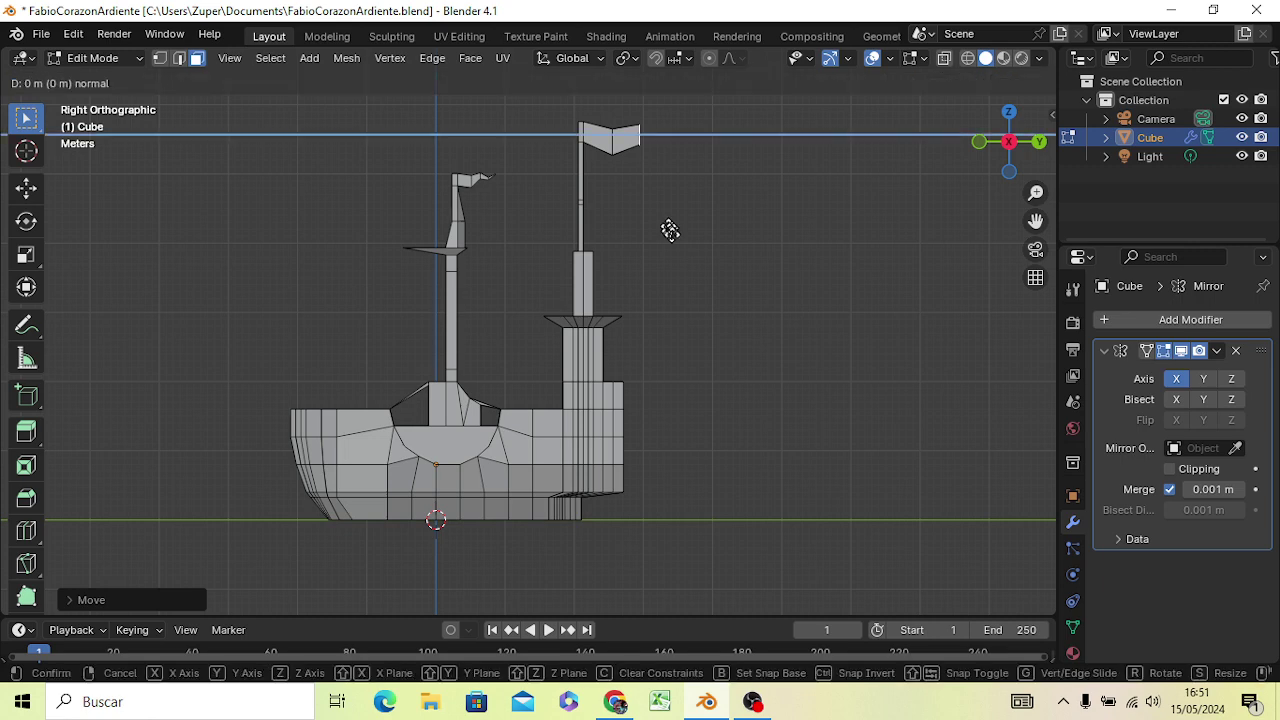
pyautogui.click(693, 241)
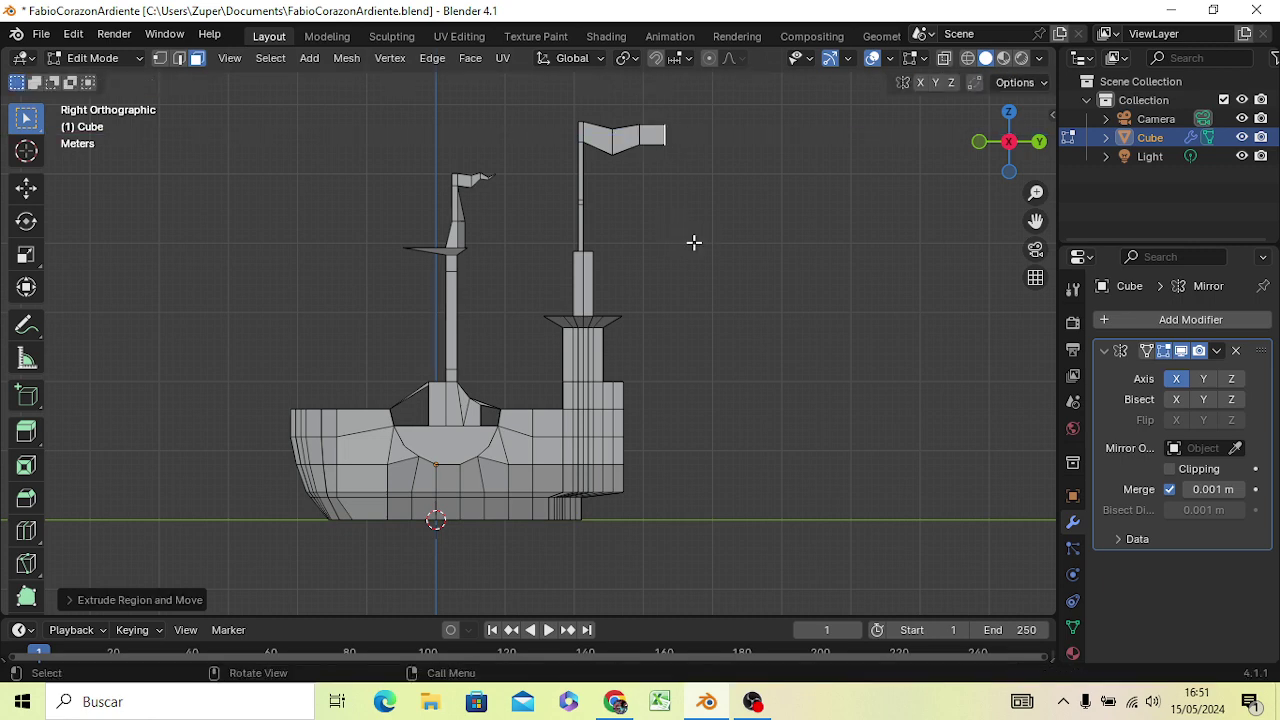
pyautogui.press('s')
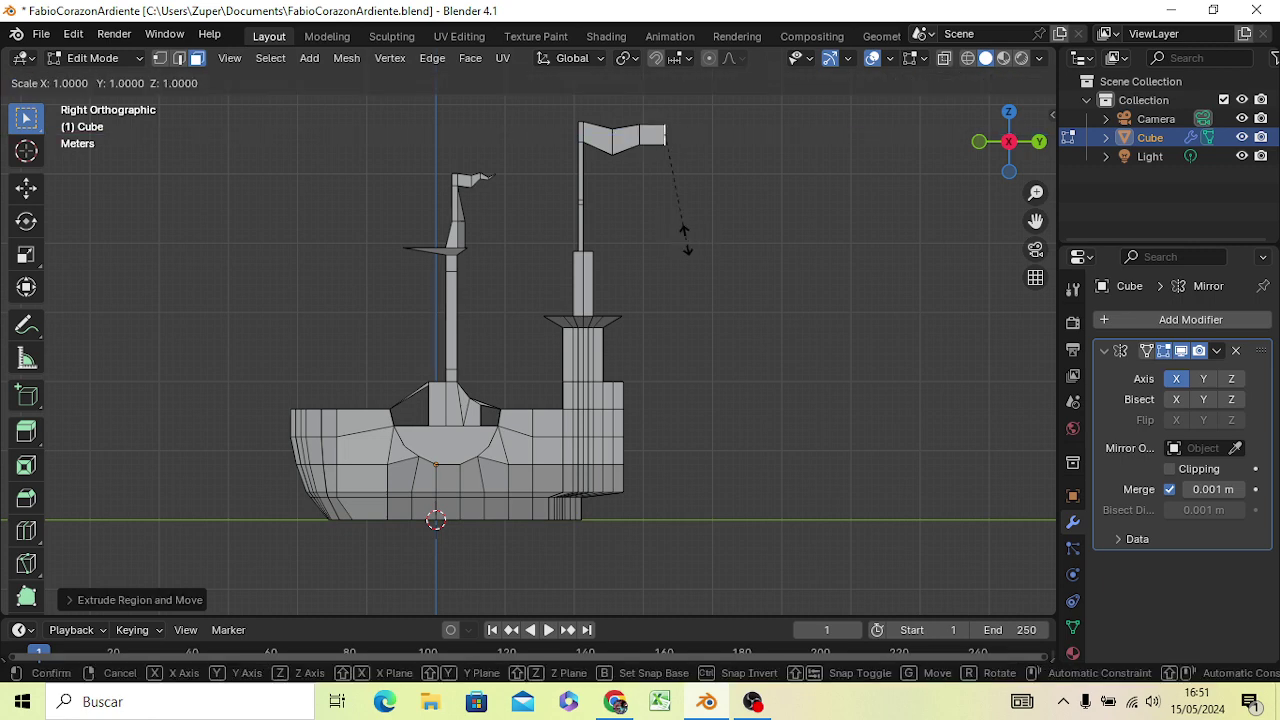
pyautogui.click(674, 181)
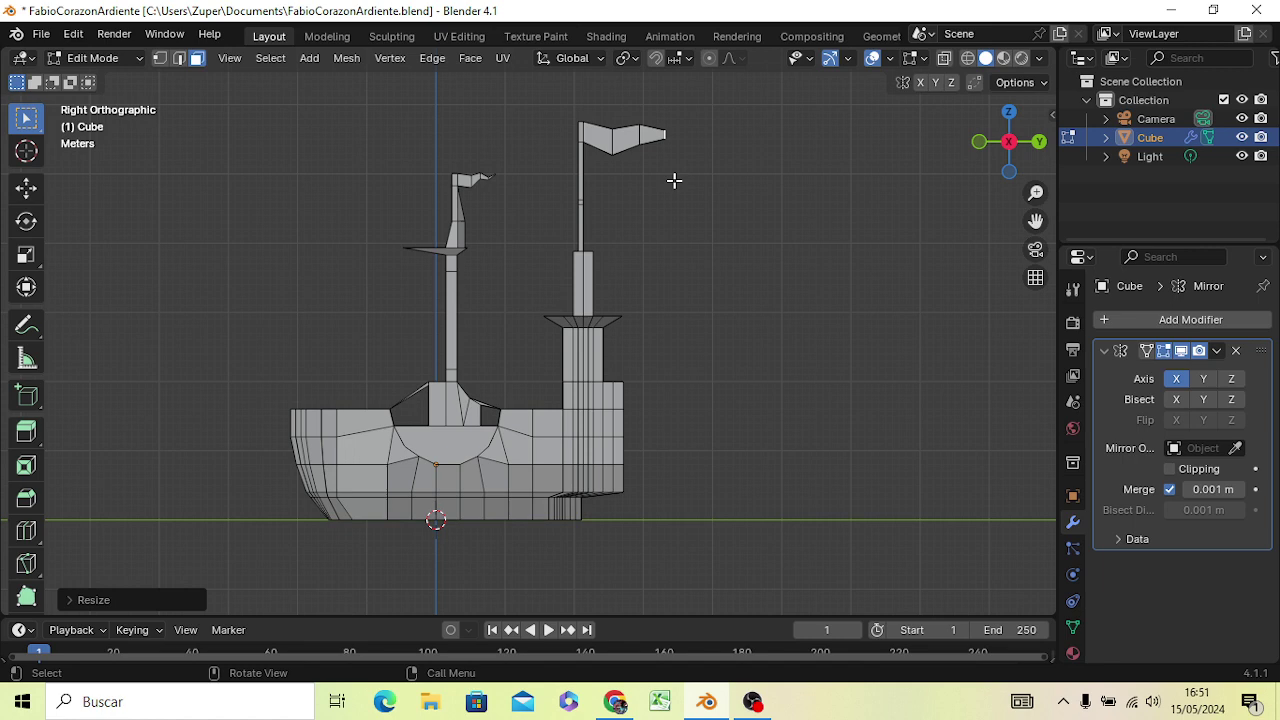
pyautogui.press('g')
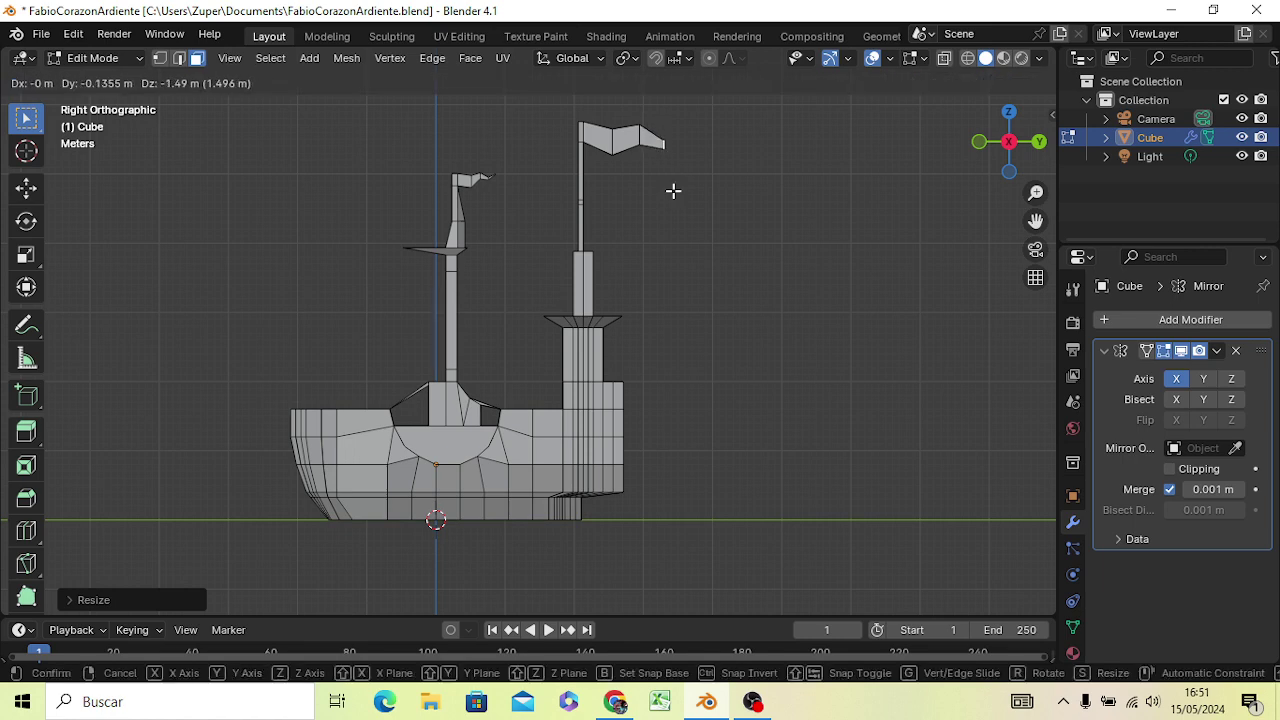
pyautogui.click(683, 190)
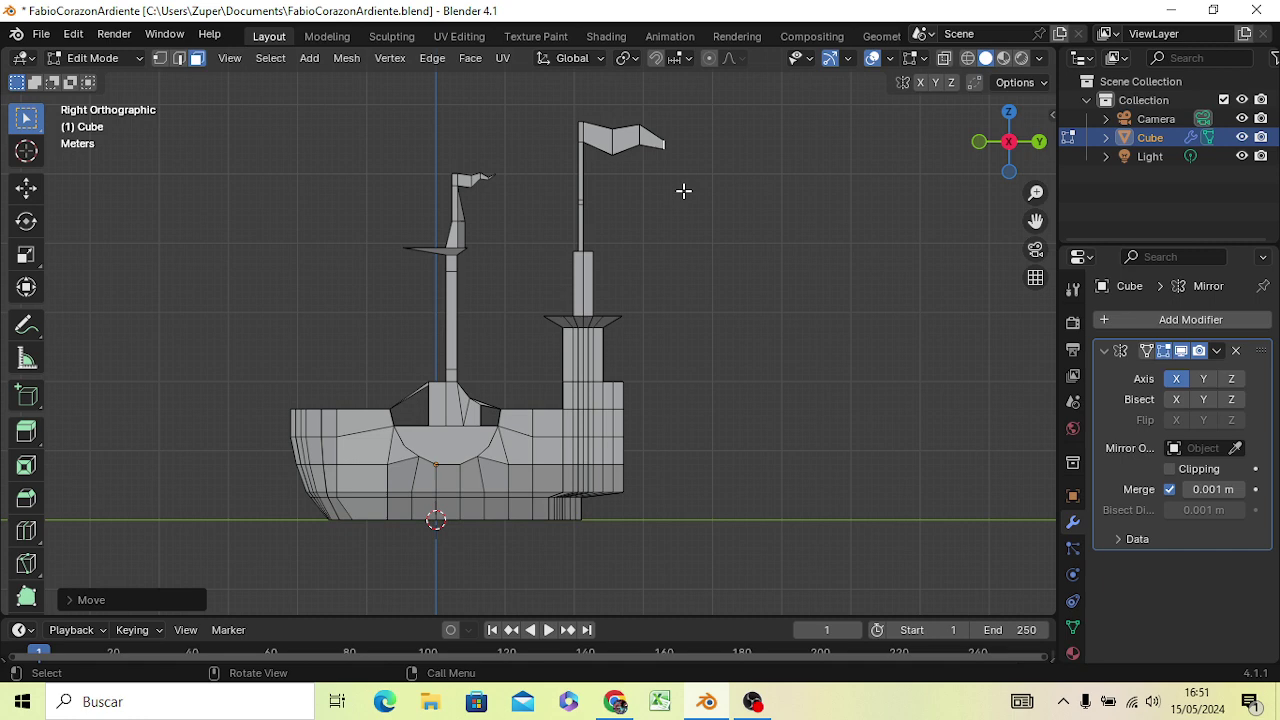
pyautogui.scroll(1, 683, 190)
pyautogui.scroll(2, 683, 190)
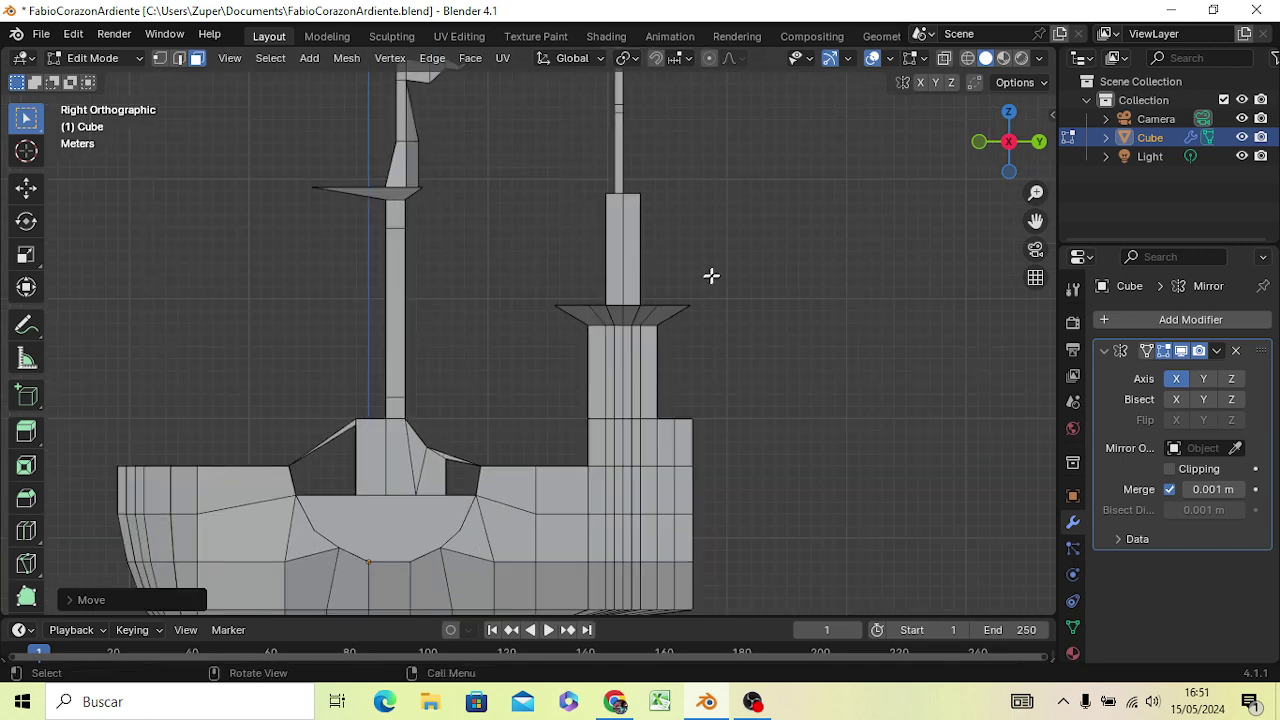
pyautogui.moveTo(637, 269); pyautogui.dragTo(587, 376, button='middle')
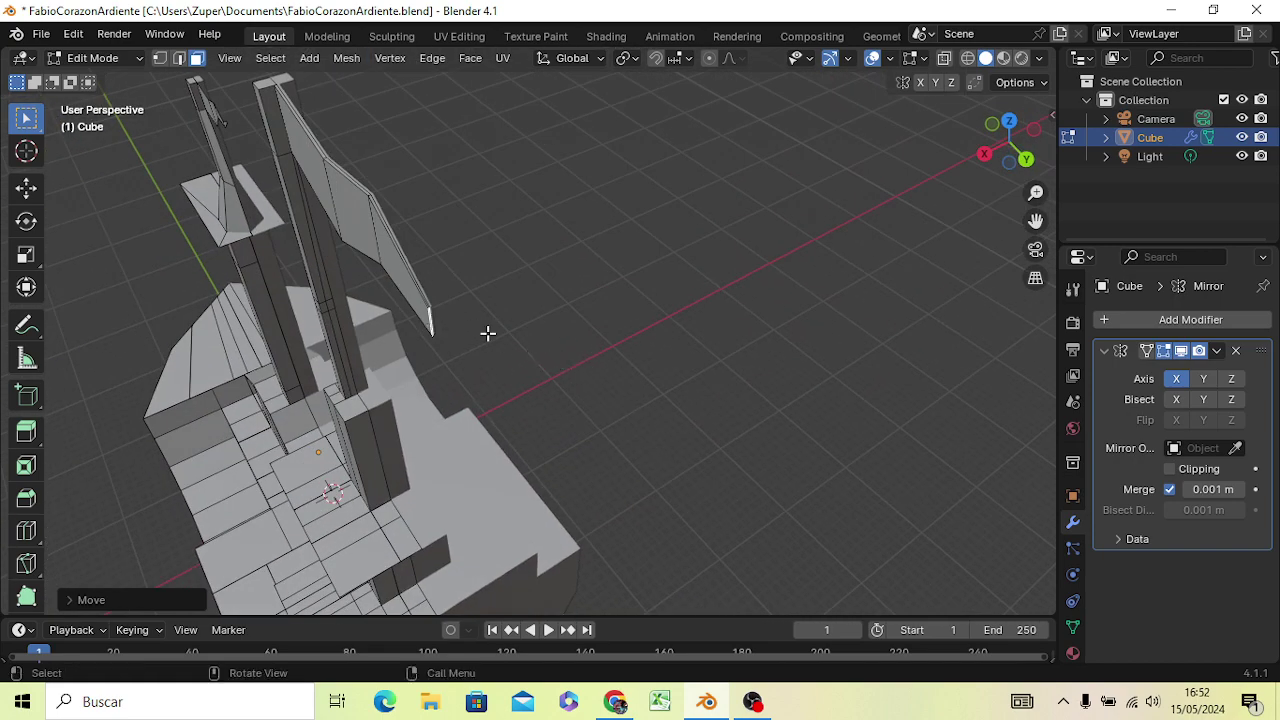
pyautogui.moveTo(523, 357)
pyautogui.mouseDown(button='middle')
pyautogui.moveTo(573, 325)
pyautogui.moveTo(550, 356)
pyautogui.mouseUp(button='middle')
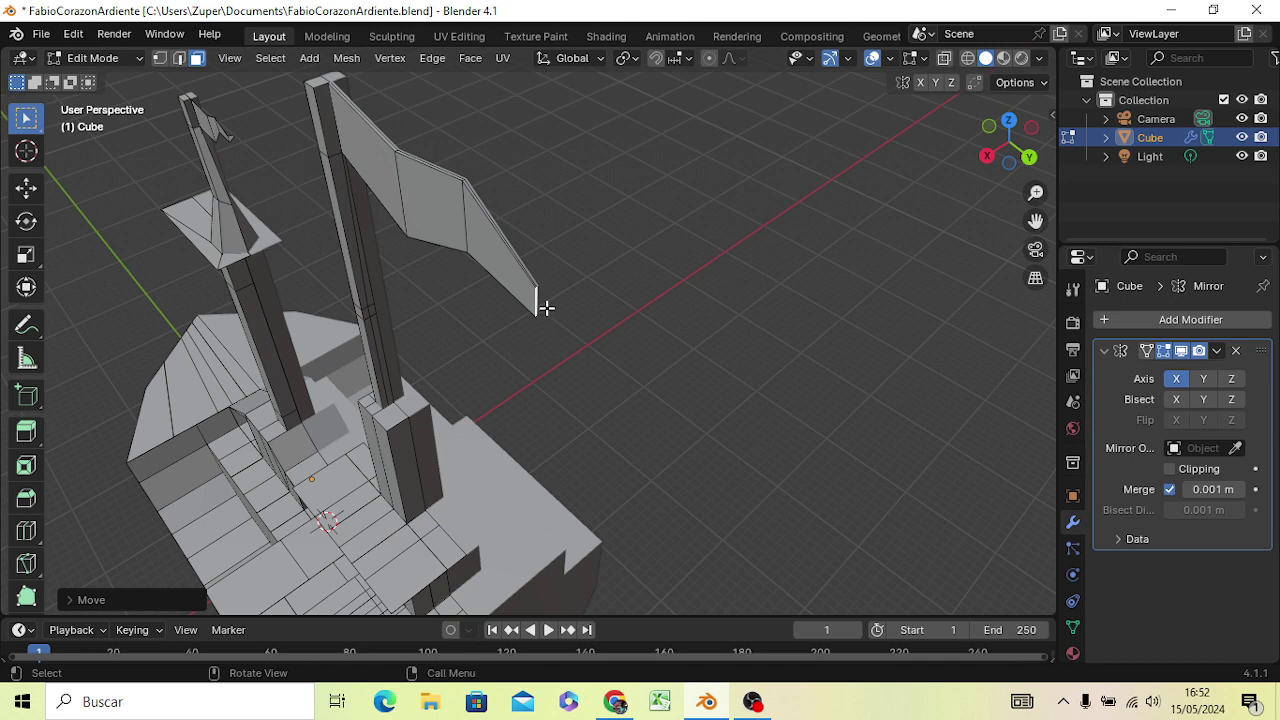
pyautogui.press('KP_3')
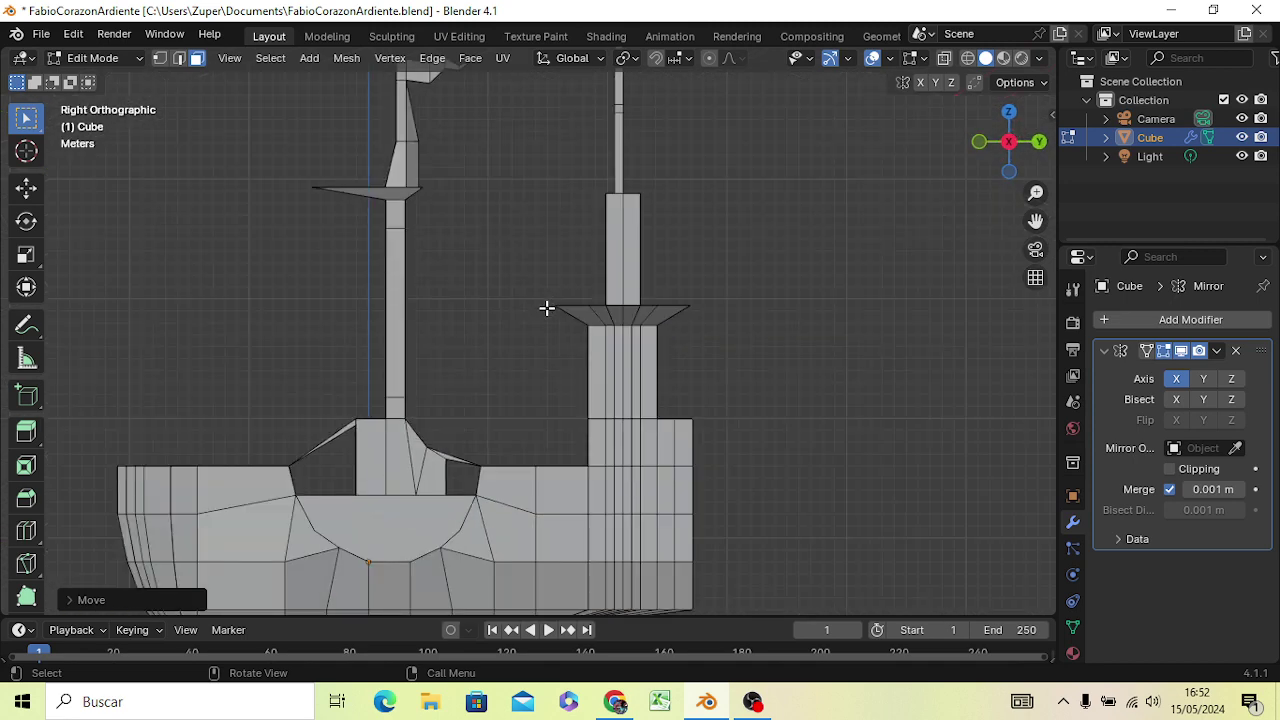
pyautogui.keyDown('shift'); pyautogui.moveTo(760, 203); pyautogui.dragTo(614, 494, button='middle'); pyautogui.keyUp('shift')
# Extrude a fourth flag segment, raise it along Z, and shrink its tip edge to about 0.27
pyautogui.scroll(3, 634, 363)
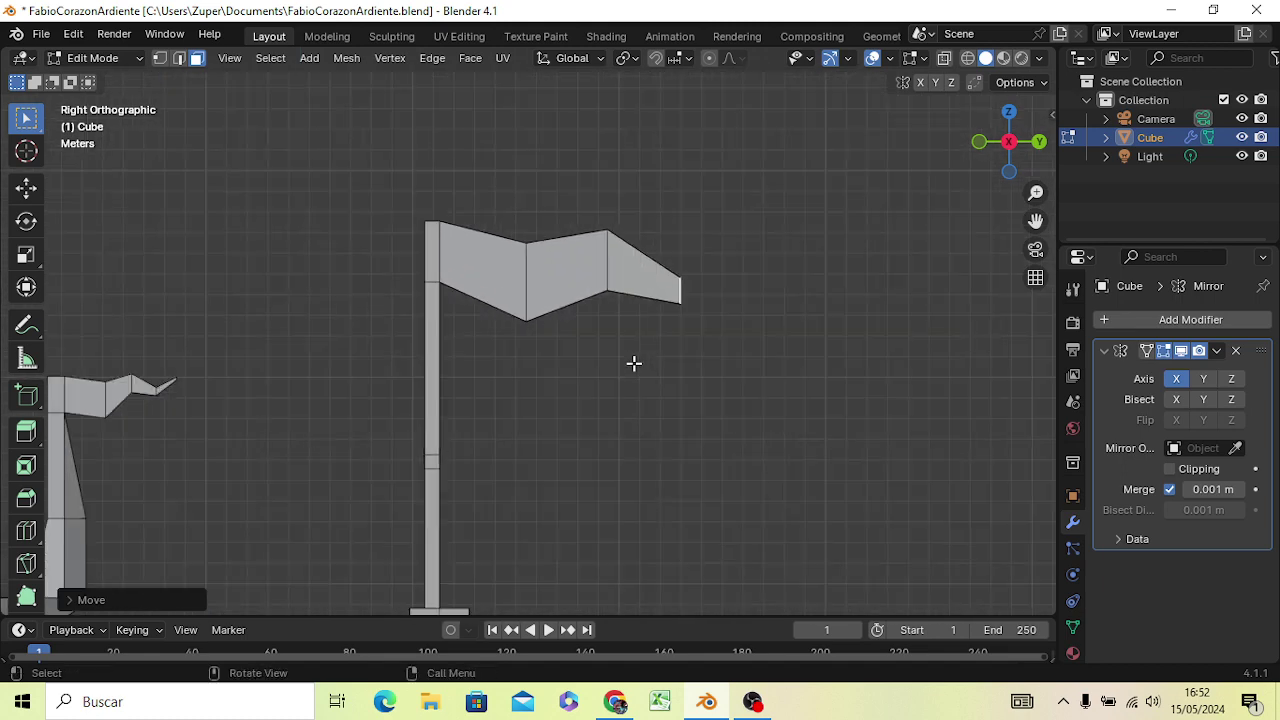
pyautogui.scroll(1, 636, 350)
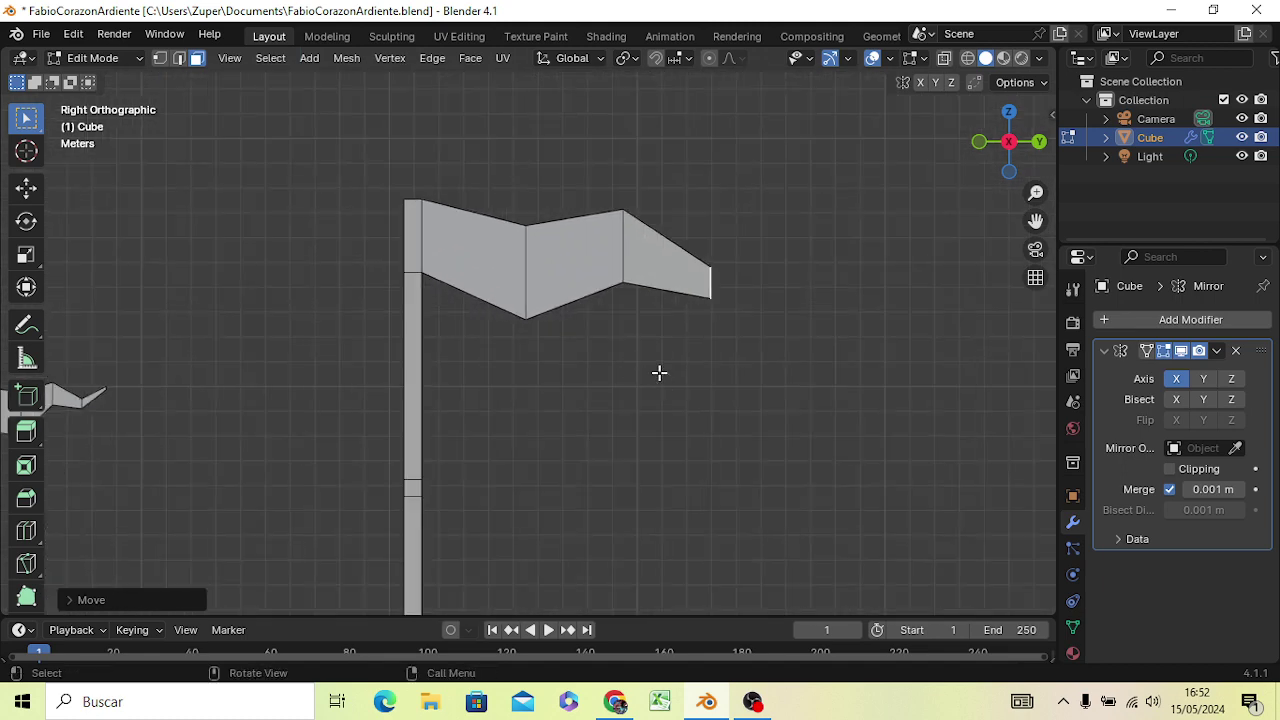
pyautogui.press('e')
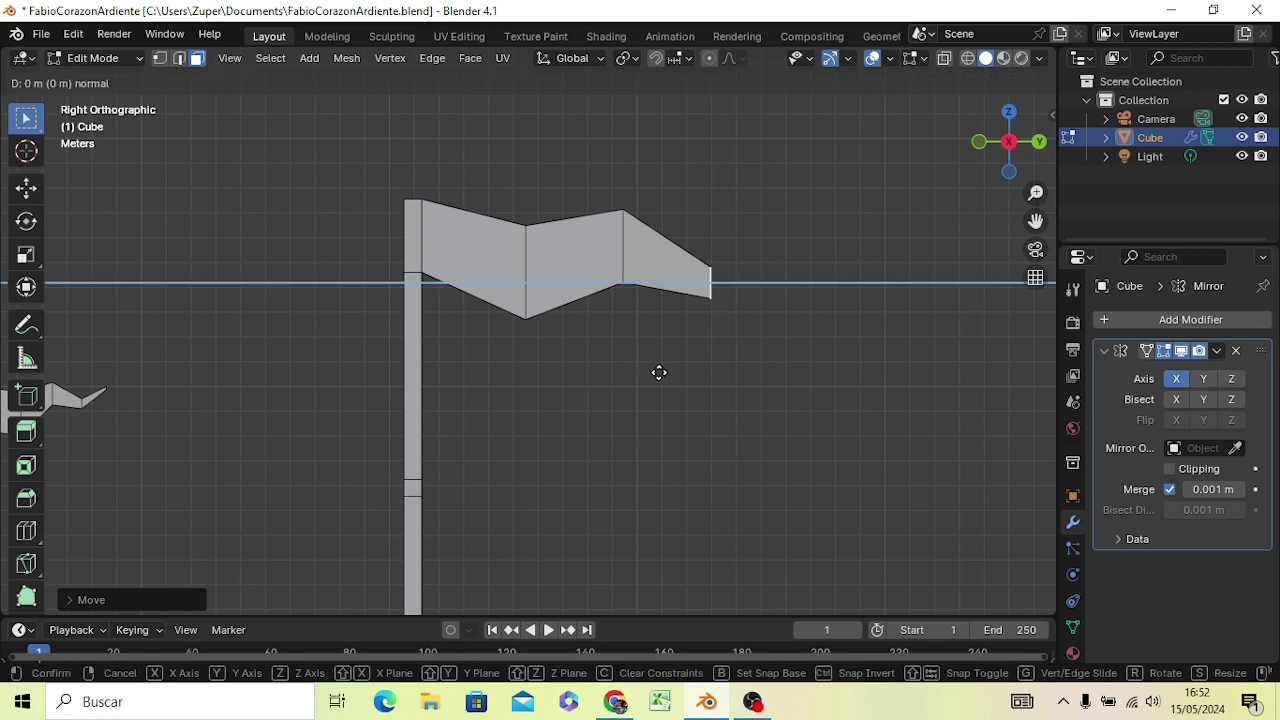
pyautogui.click(715, 368)
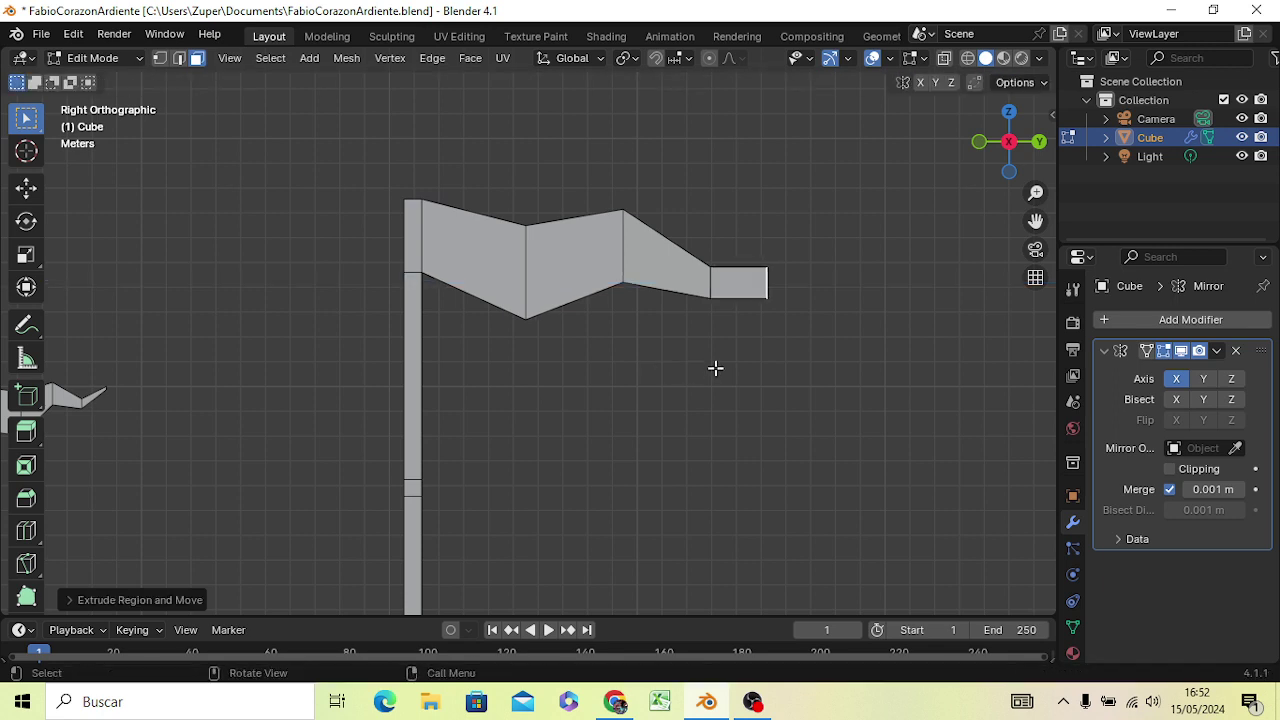
pyautogui.press('g')
pyautogui.press('z')
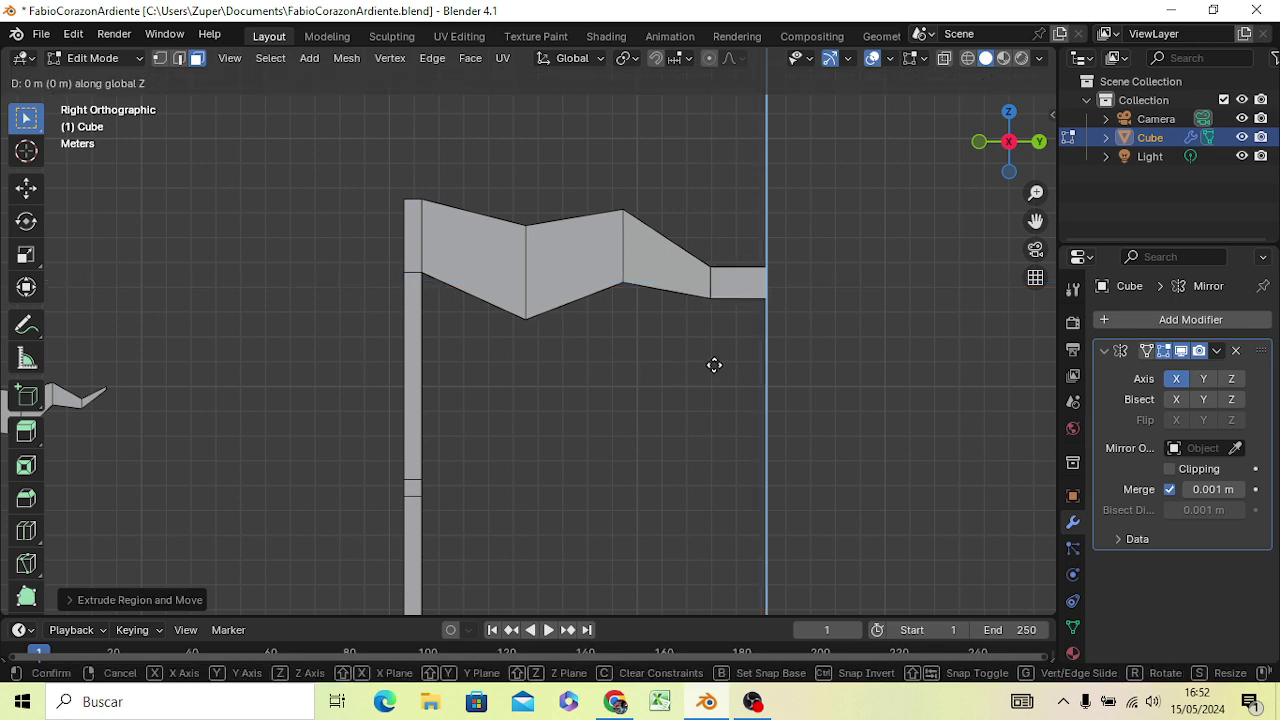
pyautogui.click(715, 335)
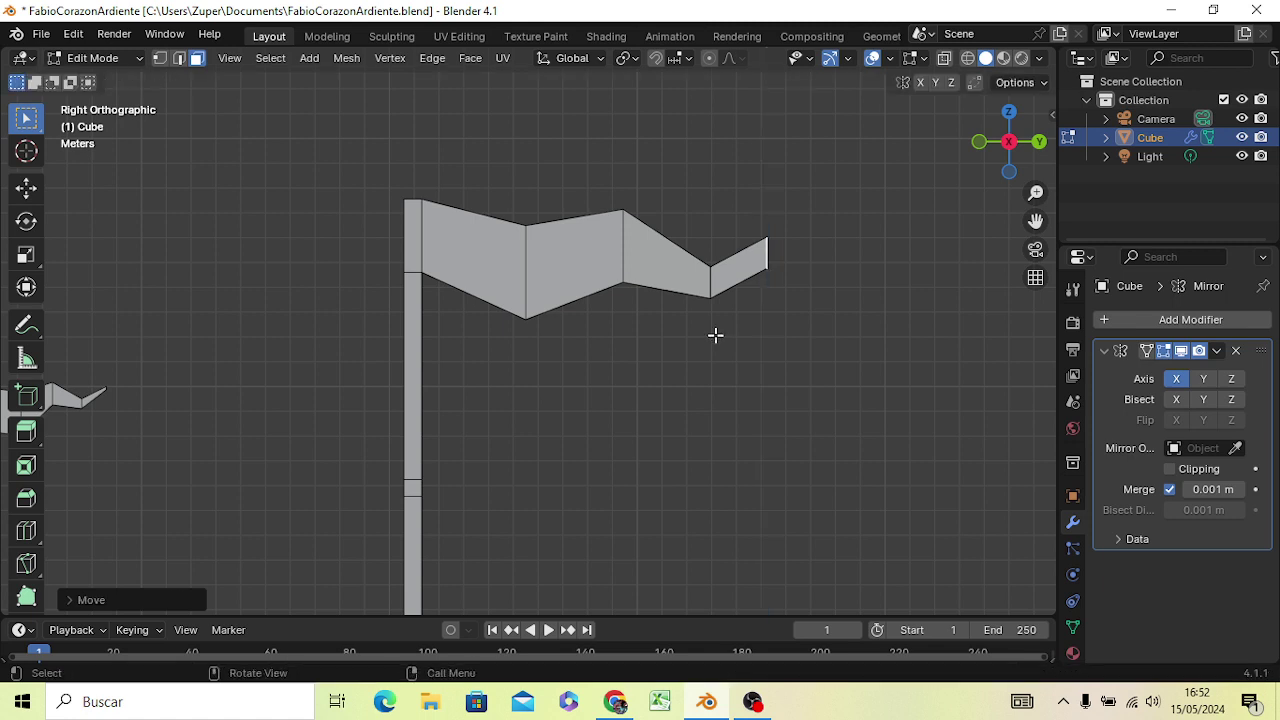
pyautogui.press('s')
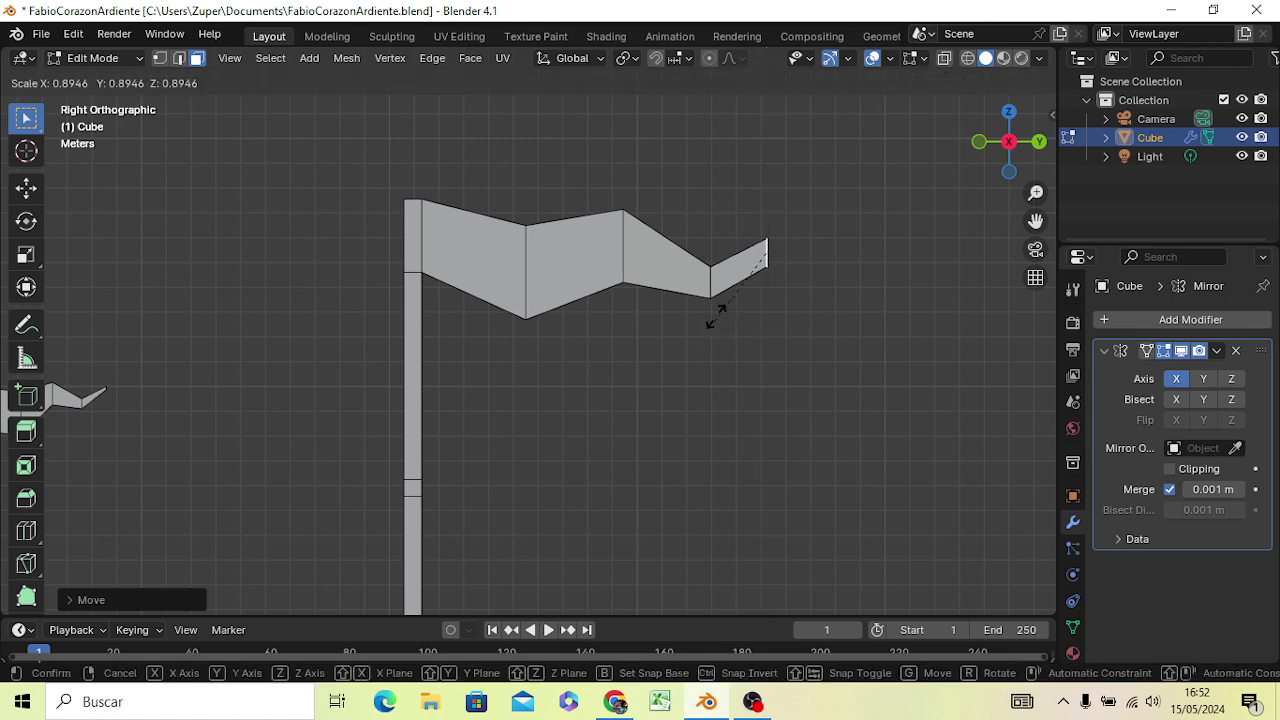
pyautogui.click(748, 262)
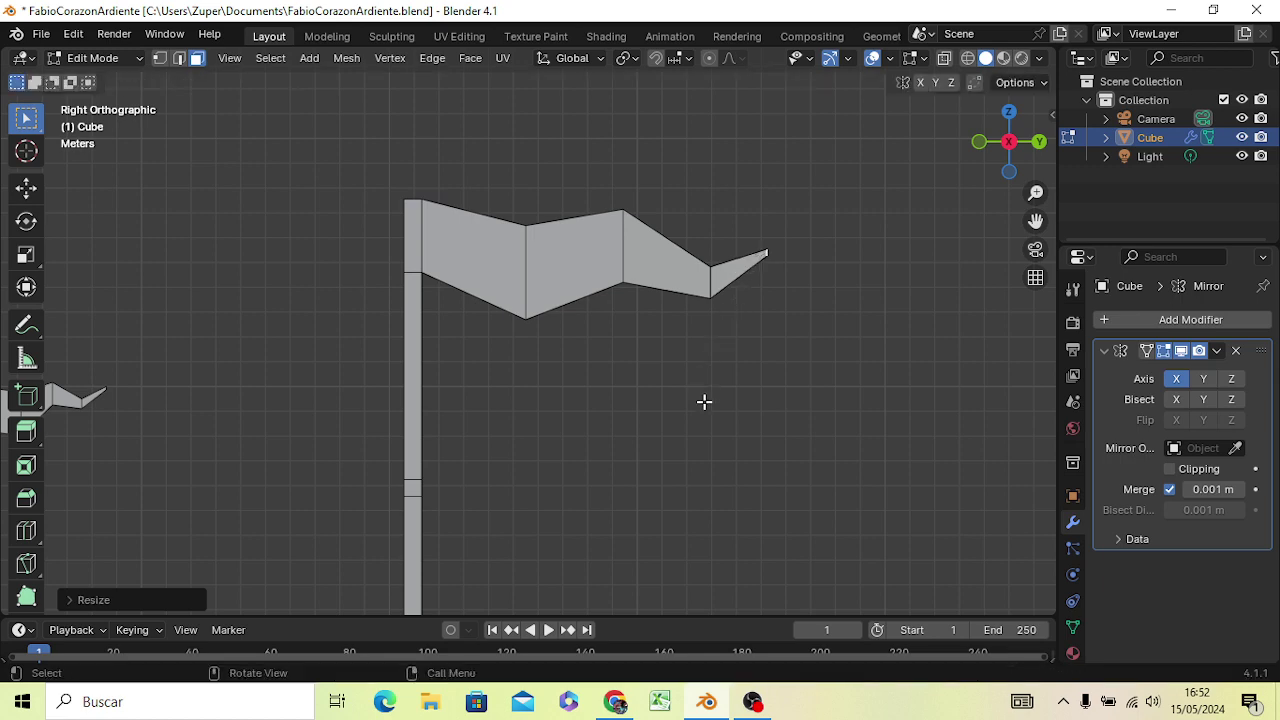
pyautogui.press('KP_5')
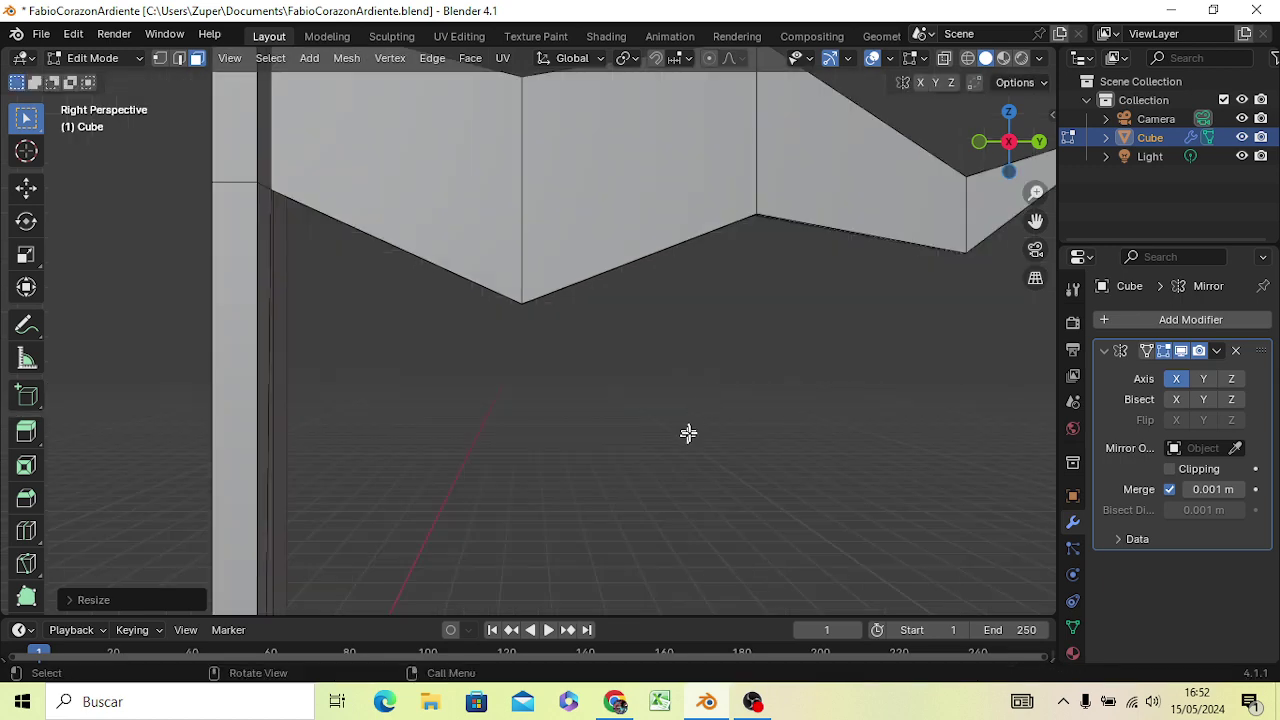
pyautogui.moveTo(686, 431)
pyautogui.mouseDown(button='middle')
pyautogui.moveTo(653, 483)
pyautogui.moveTo(649, 449)
pyautogui.moveTo(687, 468)
pyautogui.moveTo(671, 494)
pyautogui.moveTo(640, 430)
pyautogui.mouseUp(button='middle')
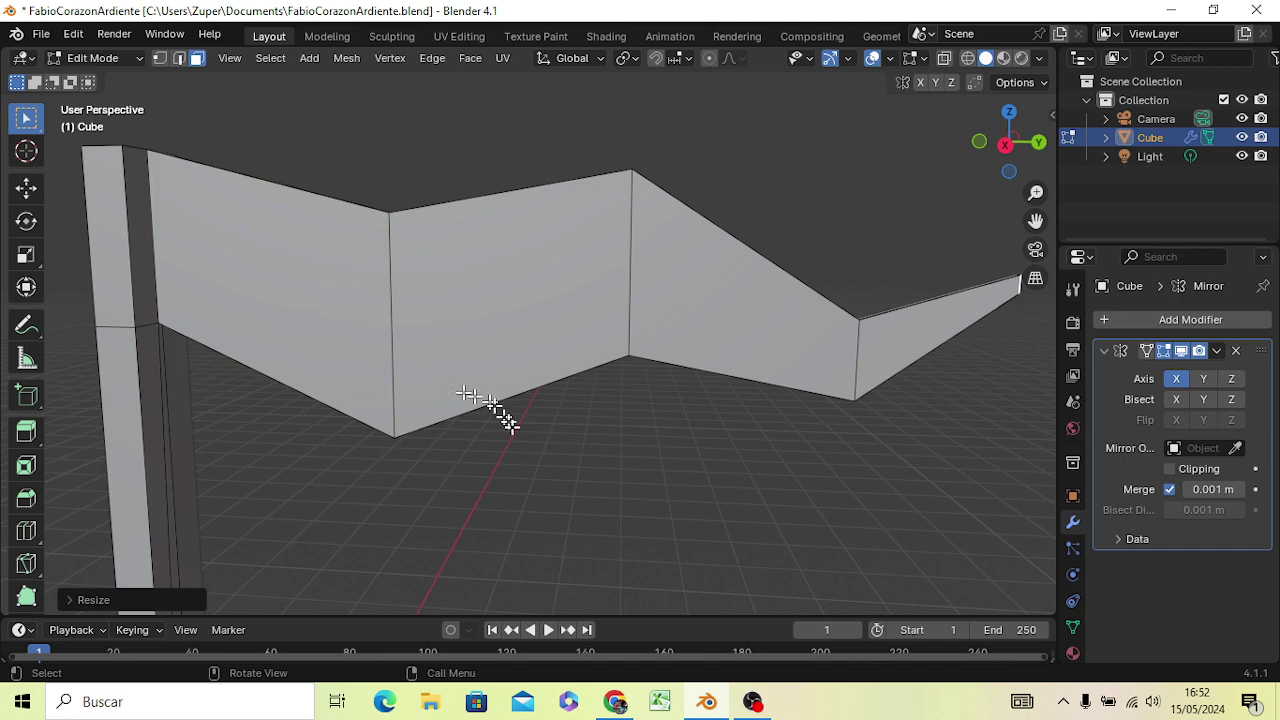
pyautogui.moveTo(526, 514)
pyautogui.mouseDown(button='middle')
pyautogui.moveTo(537, 543)
pyautogui.moveTo(460, 592)
pyautogui.moveTo(450, 495)
pyautogui.moveTo(517, 537)
pyautogui.mouseUp(button='middle')
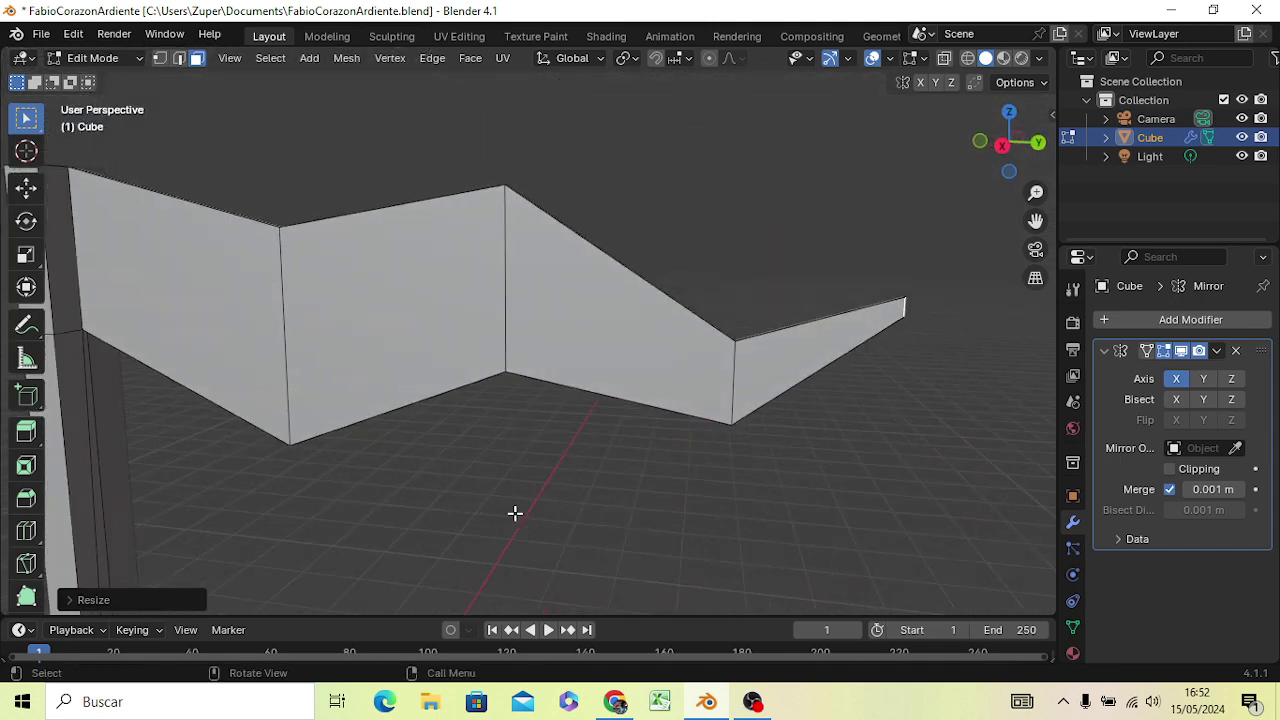
pyautogui.moveTo(591, 471)
pyautogui.mouseDown(button='middle')
pyautogui.moveTo(680, 443)
pyautogui.moveTo(700, 421)
pyautogui.moveTo(688, 423)
pyautogui.mouseUp(button='middle')
pyautogui.scroll(-3, 688, 423)
pyautogui.scroll(-2, 680, 426)
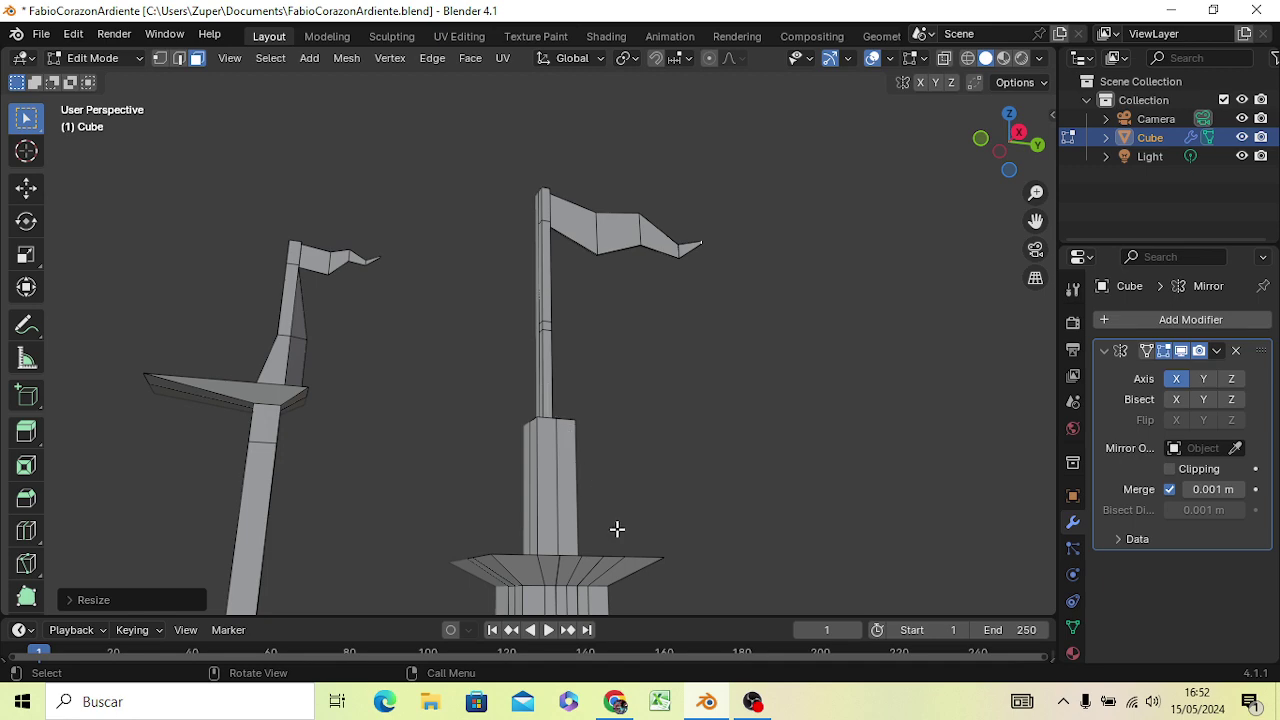
pyautogui.moveTo(617, 529)
pyautogui.mouseDown(button='middle')
pyautogui.moveTo(617, 571)
pyautogui.moveTo(738, 569)
pyautogui.moveTo(754, 557)
pyautogui.moveTo(747, 536)
pyautogui.moveTo(714, 549)
pyautogui.moveTo(606, 543)
pyautogui.moveTo(577, 523)
pyautogui.moveTo(570, 549)
pyautogui.moveTo(534, 560)
pyautogui.moveTo(697, 566)
pyautogui.moveTo(639, 578)
pyautogui.moveTo(689, 509)
pyautogui.moveTo(643, 563)
pyautogui.mouseUp(button='middle')
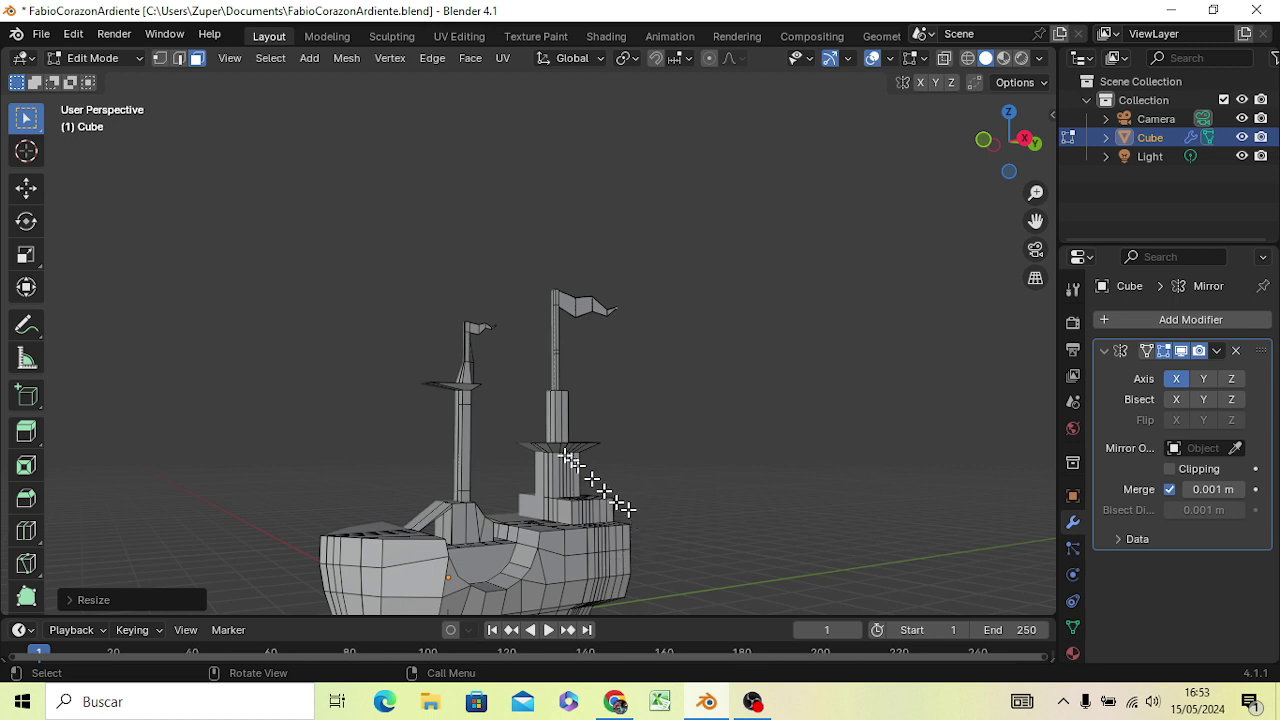
pyautogui.moveTo(634, 517); pyautogui.dragTo(678, 509, button='middle')
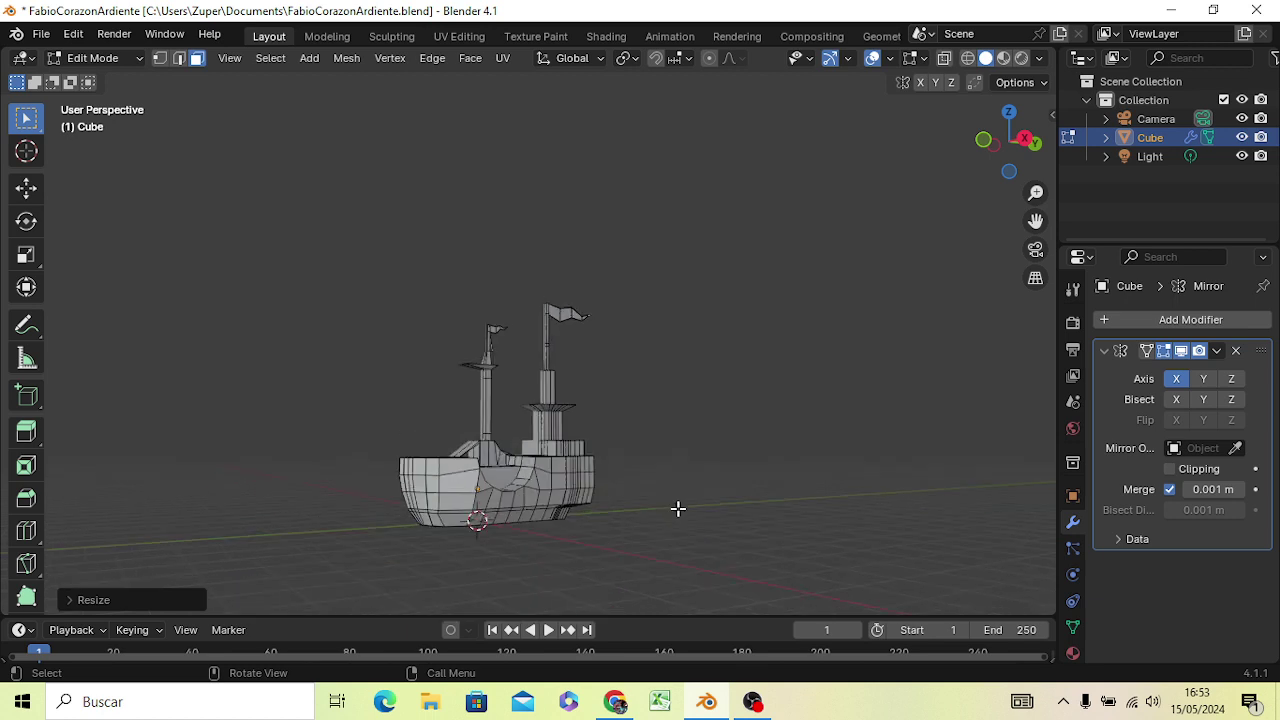
pyautogui.scroll(2, 678, 508)
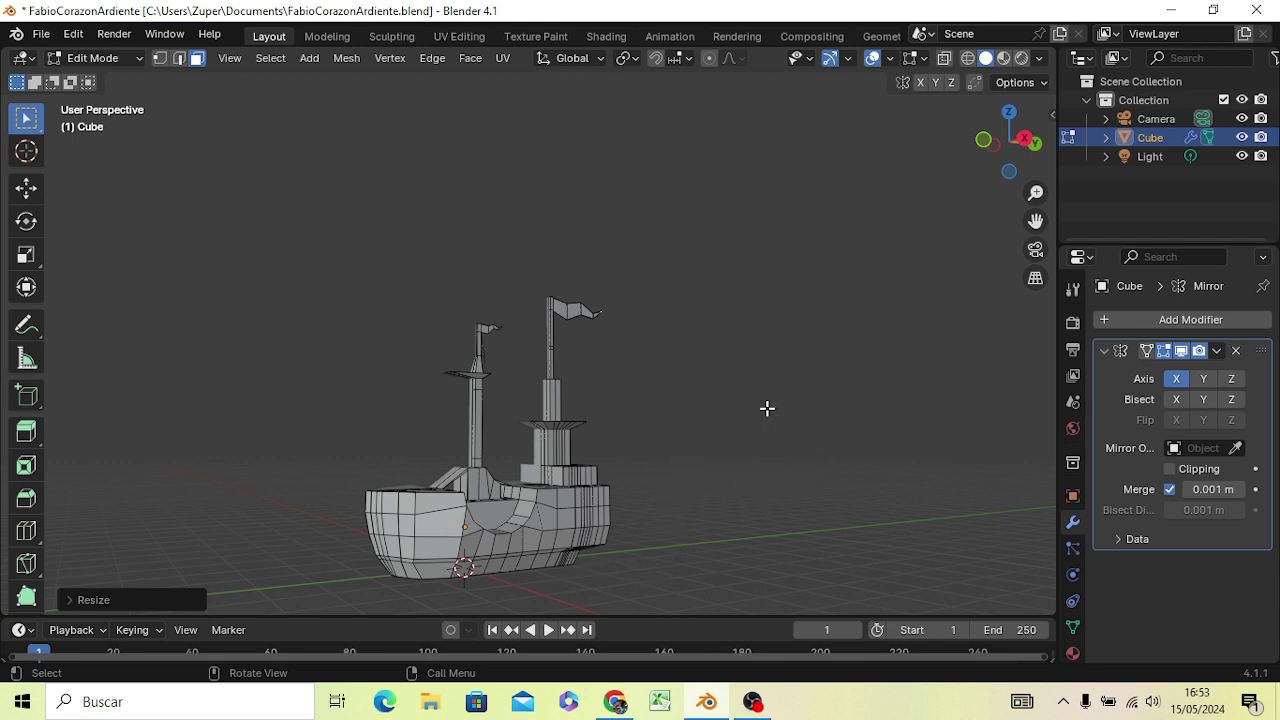
# Apply the ship's Mirror modifier in Object Mode, then return to Edit Mode
pyautogui.press('Tab')
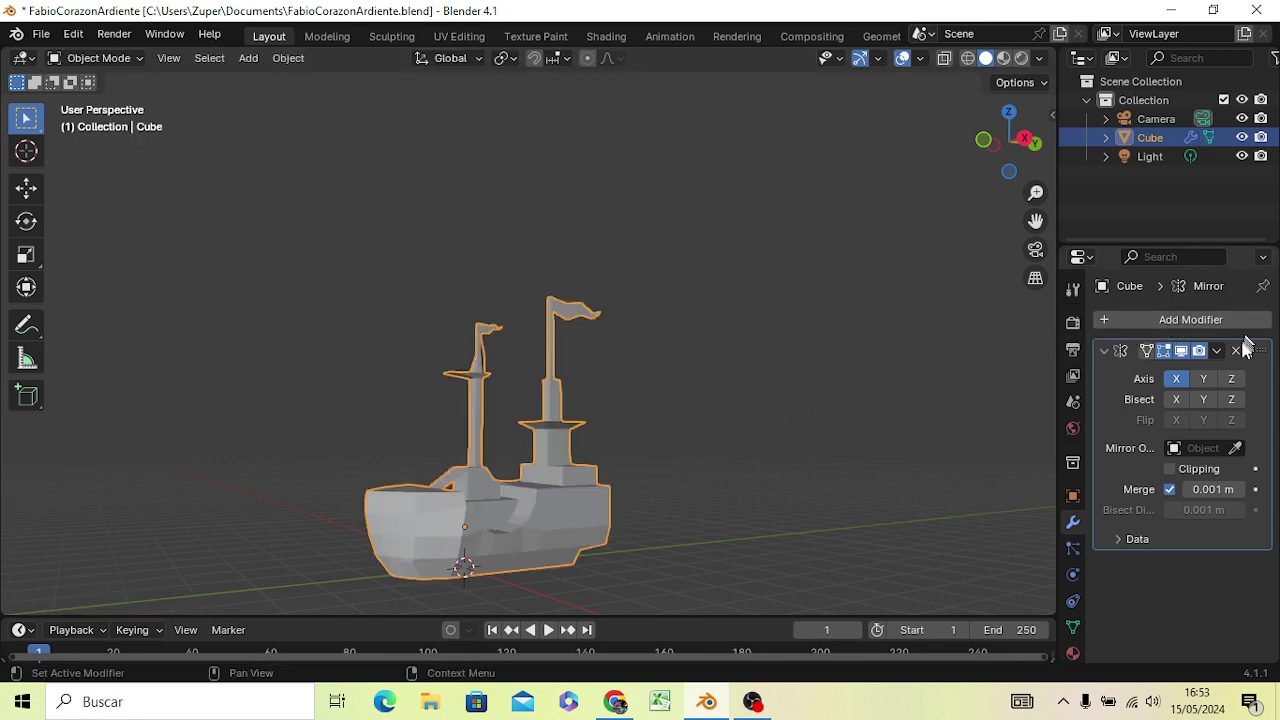
pyautogui.click(1218, 352)
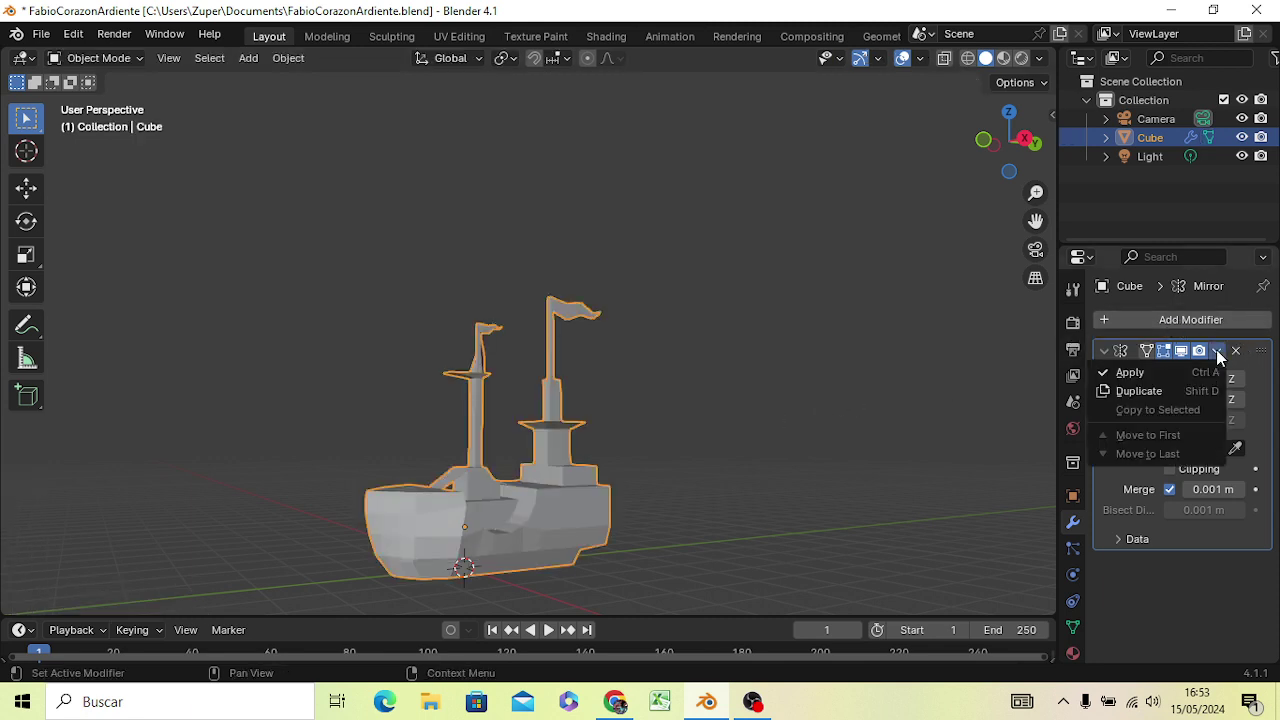
pyautogui.click(1157, 372)
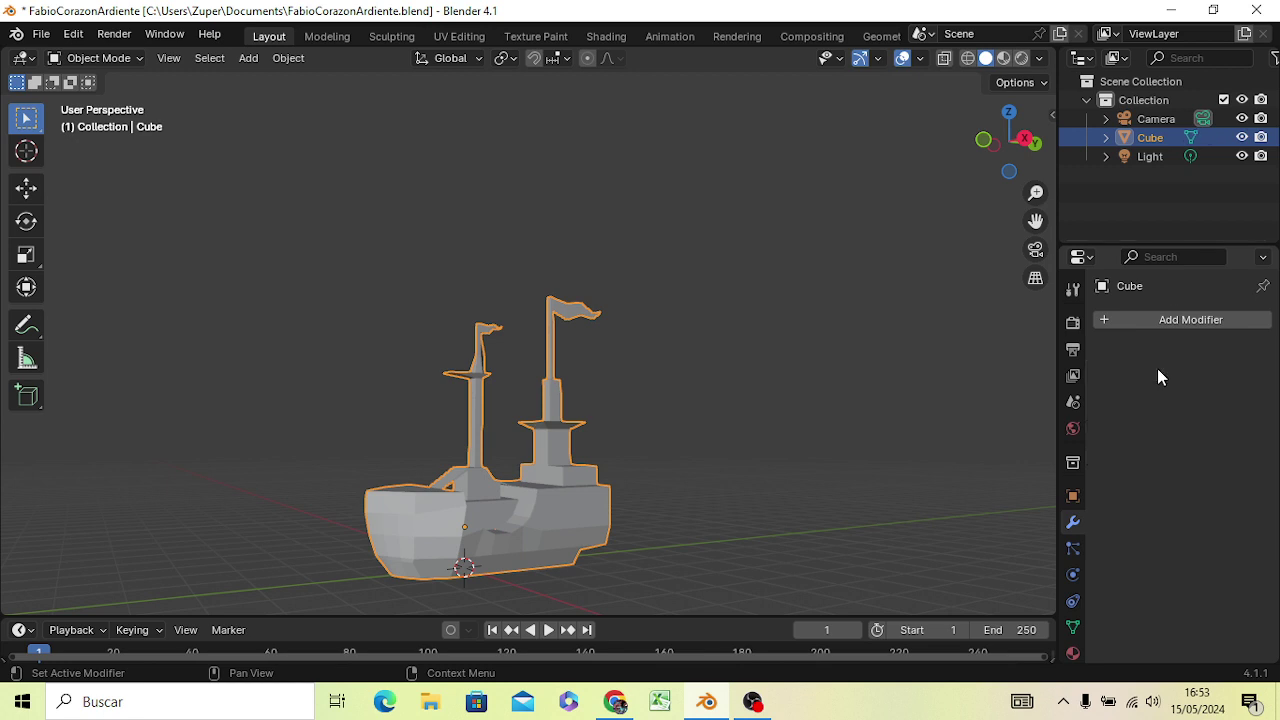
pyautogui.click(833, 477)
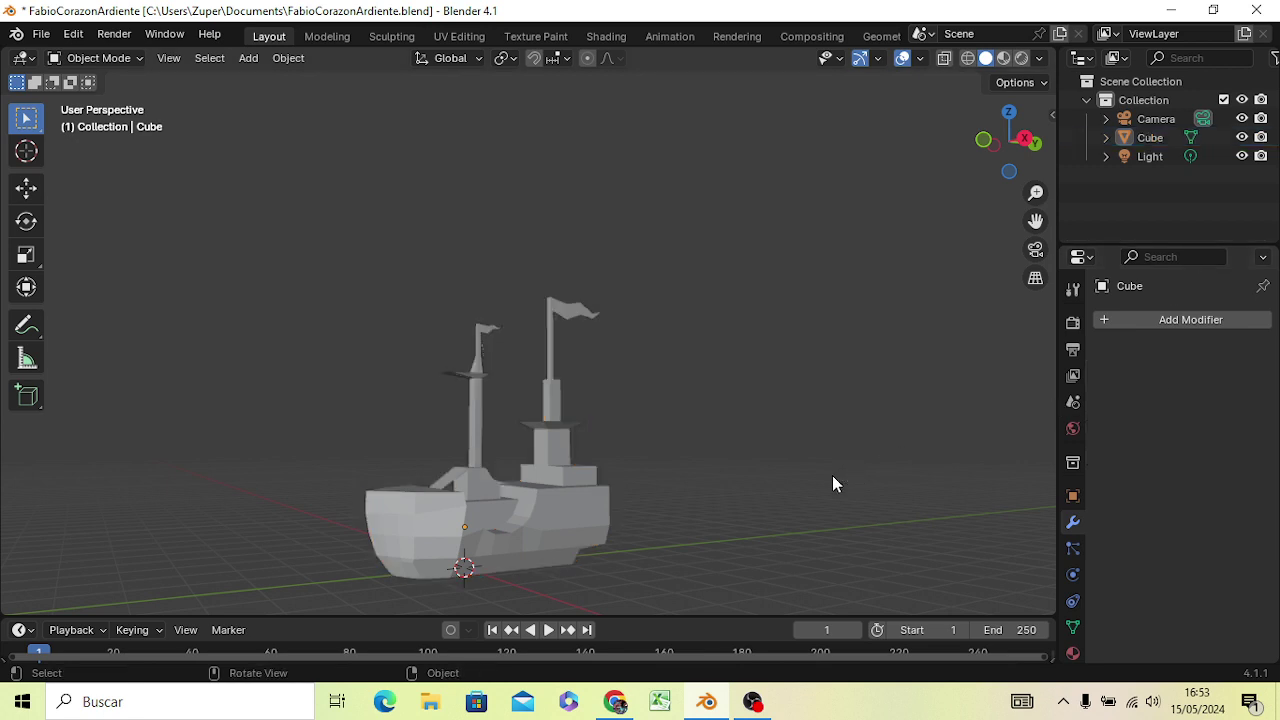
pyautogui.press('Tab')
pyautogui.moveTo(586, 534); pyautogui.dragTo(838, 548, button='middle')
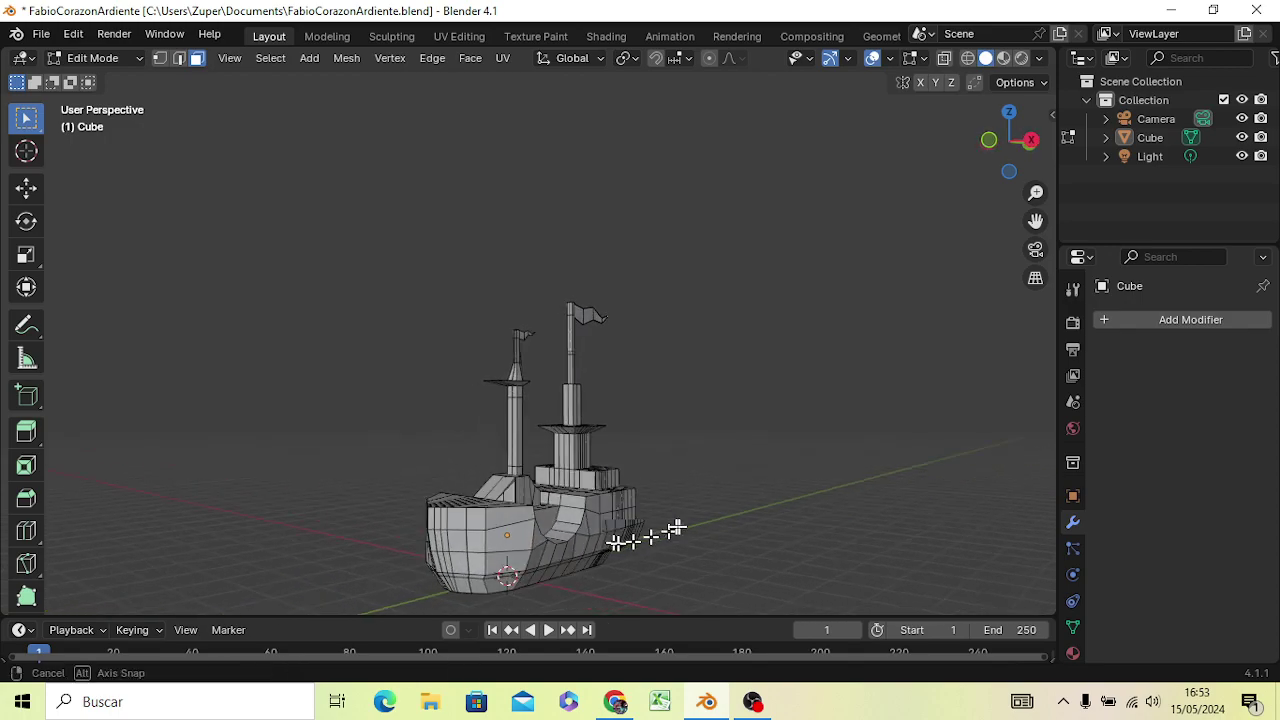
pyautogui.moveTo(512, 572); pyautogui.dragTo(600, 434, button='middle')
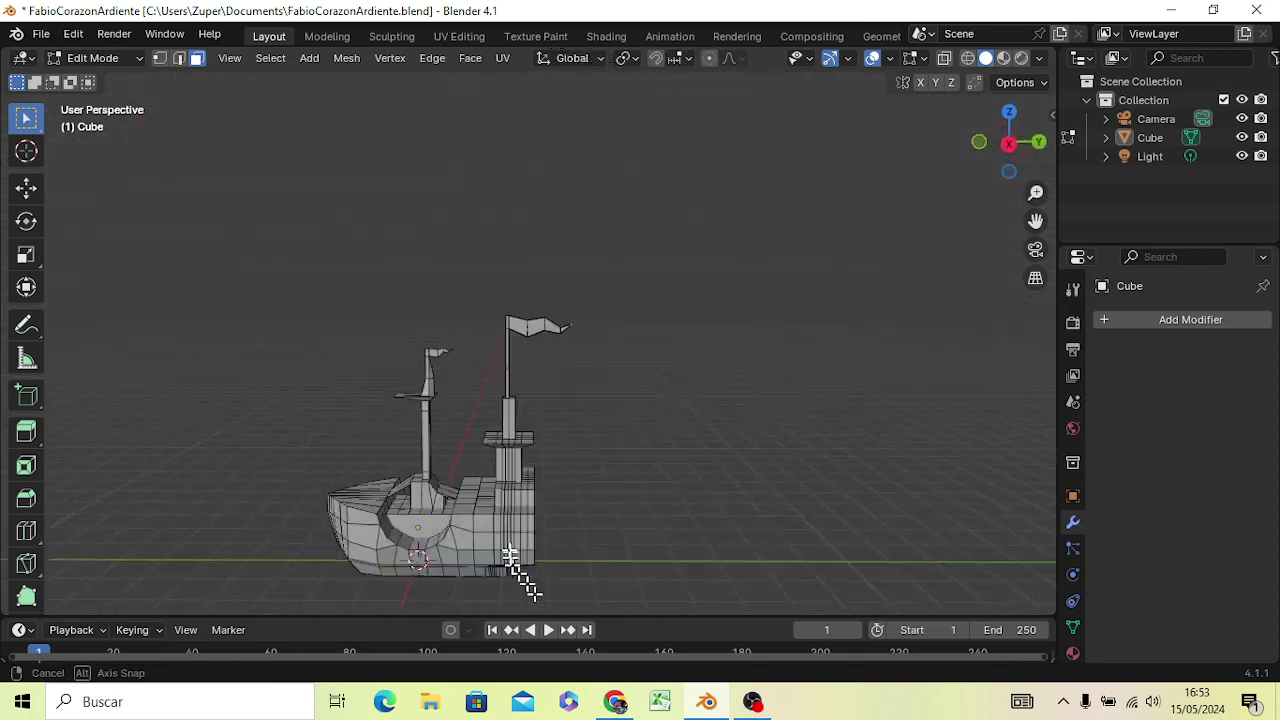
pyautogui.moveTo(484, 432)
pyautogui.mouseDown(button='middle')
pyautogui.moveTo(638, 490)
pyautogui.moveTo(543, 557)
pyautogui.mouseUp(button='middle')
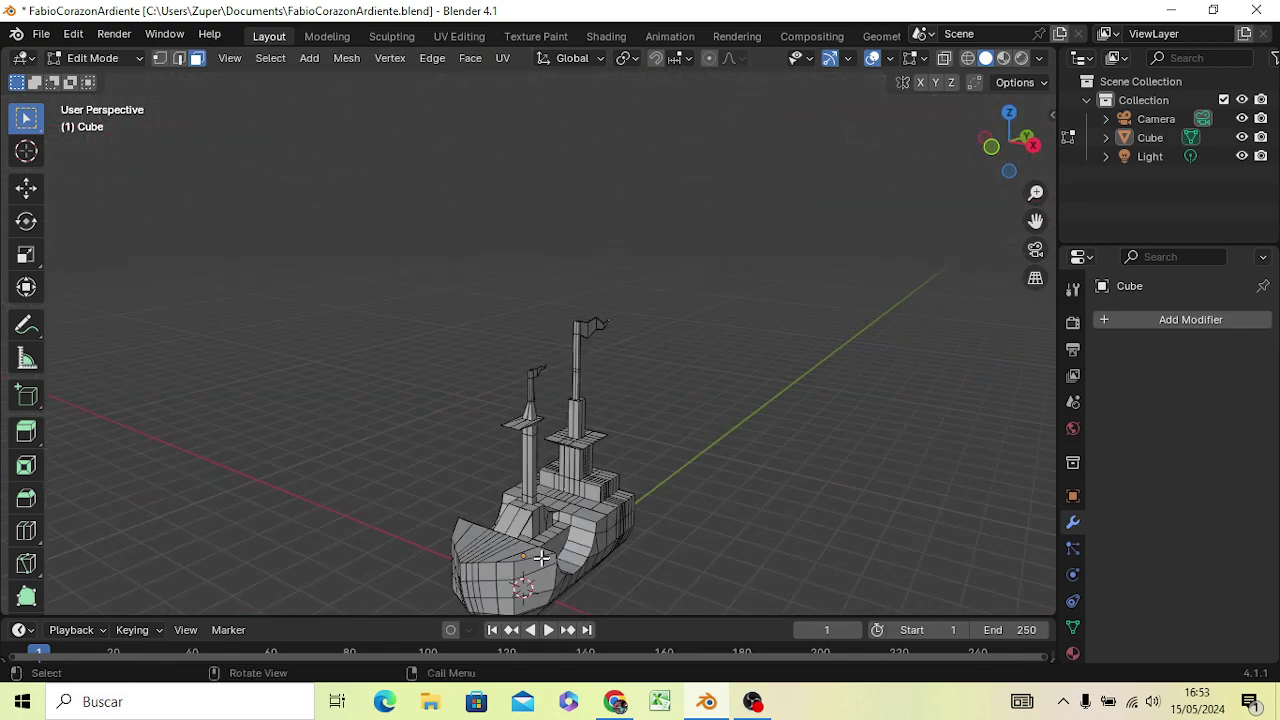
pyautogui.scroll(3, 540, 557)
pyautogui.scroll(3, 545, 558)
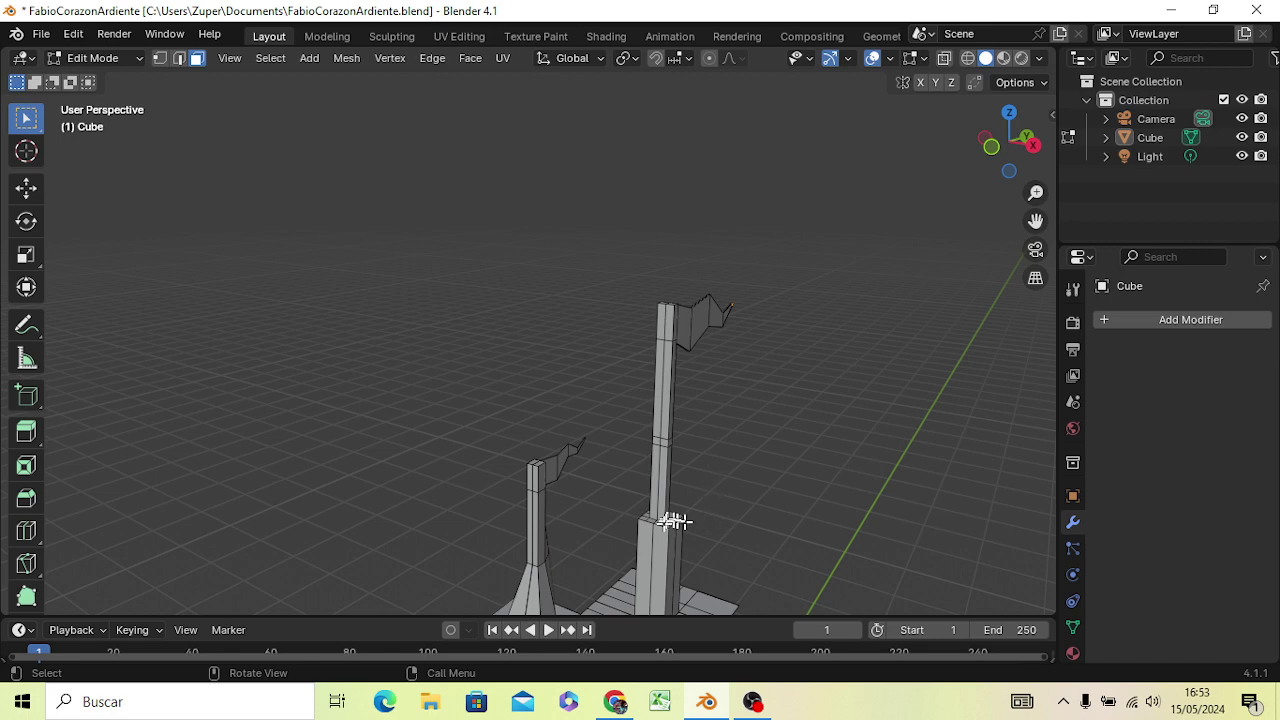
# Select the small face partway up the stern pole and check it in Front Orthographic view
pyautogui.click(668, 442)
pyautogui.moveTo(689, 460)
pyautogui.mouseDown(button='middle')
pyautogui.moveTo(685, 481)
pyautogui.moveTo(697, 414)
pyautogui.mouseUp(button='middle')
pyautogui.scroll(2, 697, 414)
pyautogui.scroll(2, 700, 420)
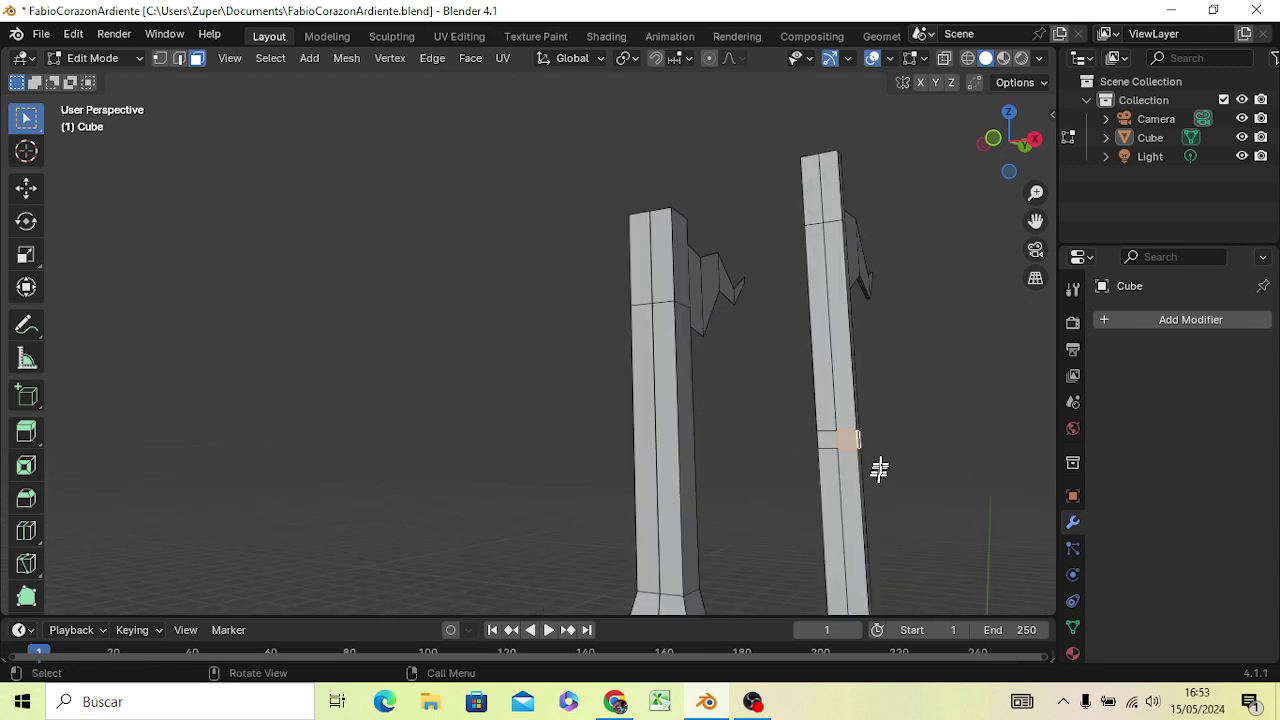
pyautogui.moveTo(889, 466)
pyautogui.mouseDown(button='middle')
pyautogui.moveTo(800, 486)
pyautogui.moveTo(527, 492)
pyautogui.mouseUp(button='middle')
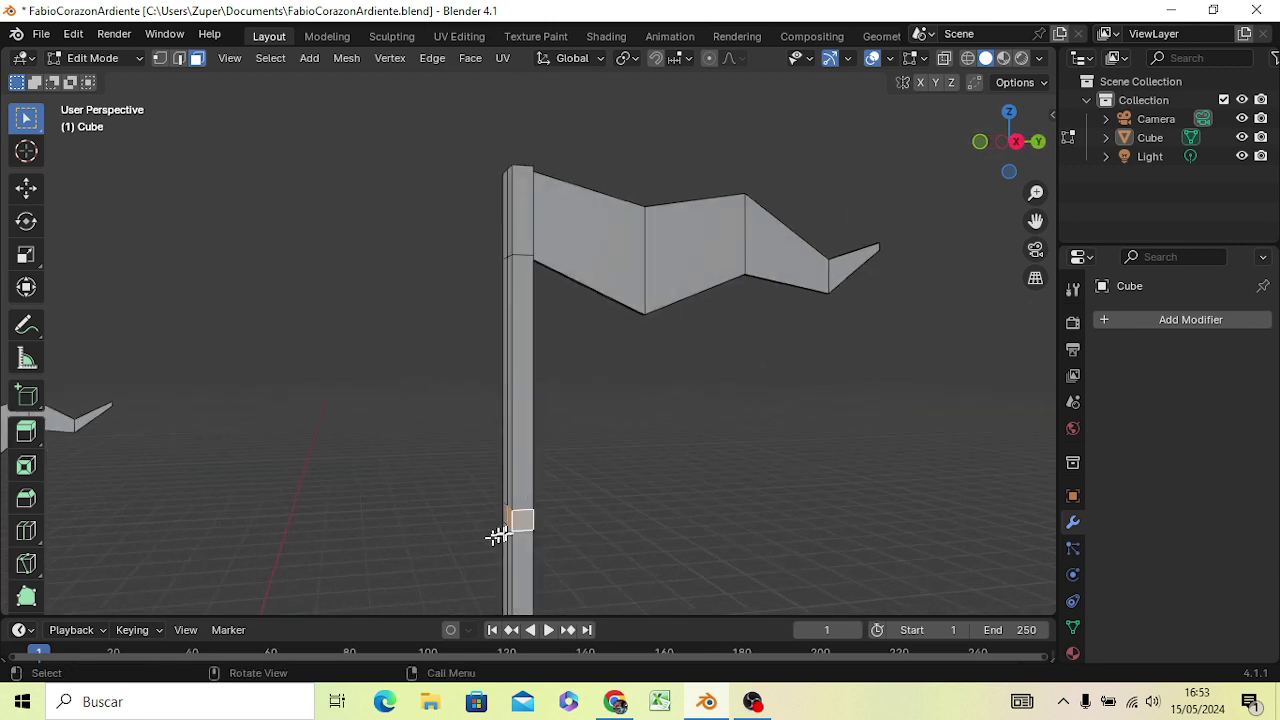
pyautogui.click(522, 524)
pyautogui.press('KP_1')
pyautogui.scroll(-1, 757, 543)
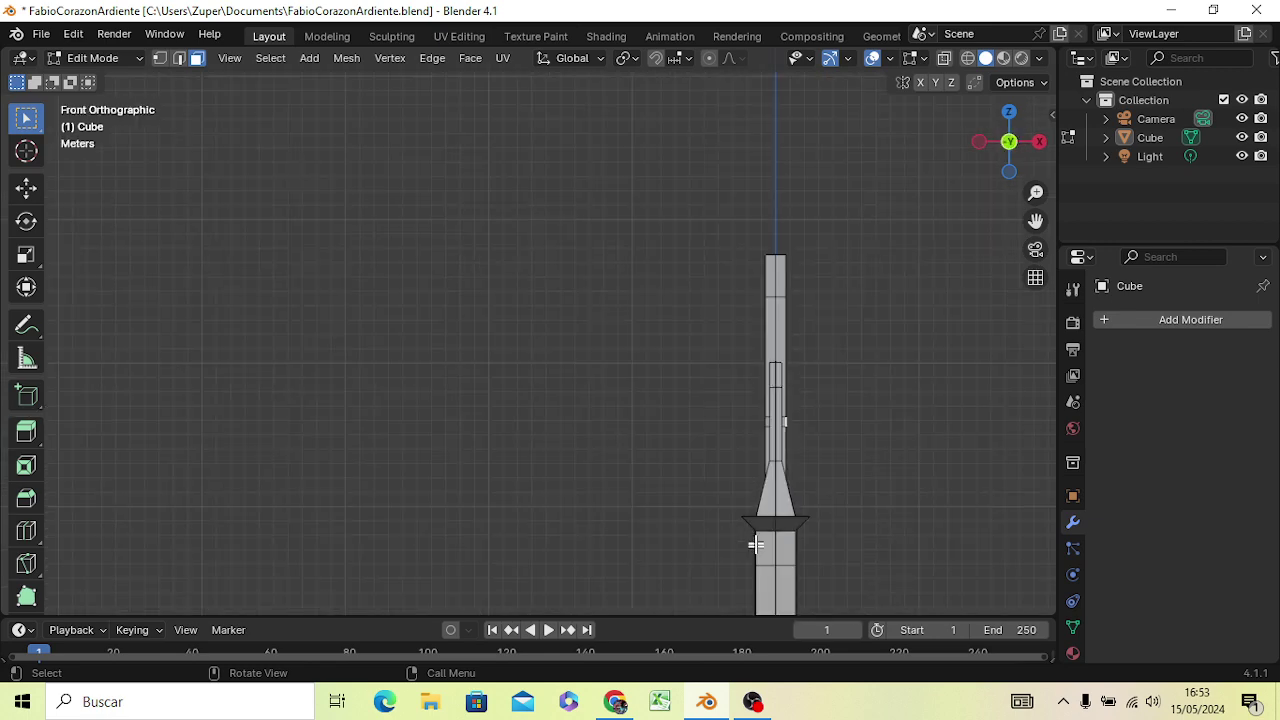
pyautogui.scroll(-3, 766, 551)
pyautogui.keyDown('shift'); pyautogui.moveTo(777, 516); pyautogui.dragTo(694, 398, button='middle'); pyautogui.keyUp('shift')
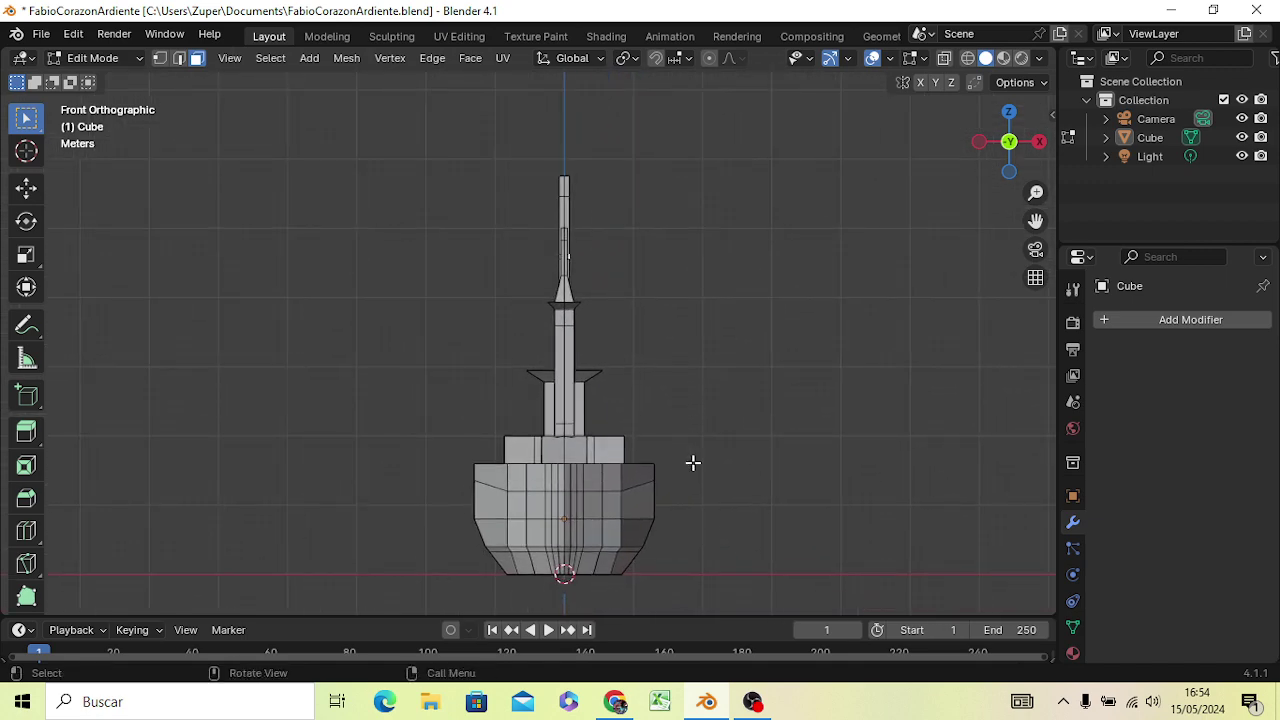
pyautogui.moveTo(693, 462)
pyautogui.mouseDown(button='middle')
pyautogui.moveTo(602, 510)
pyautogui.moveTo(705, 480)
pyautogui.mouseUp(button='middle')
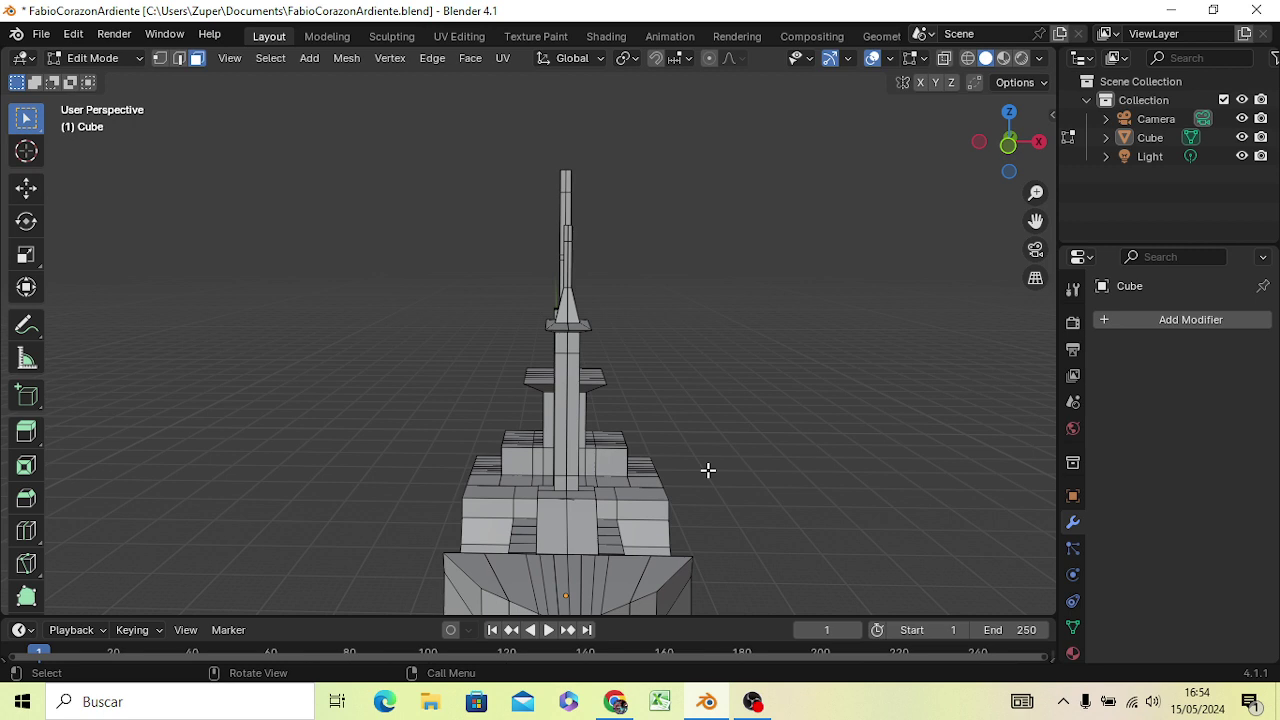
pyautogui.press('e')
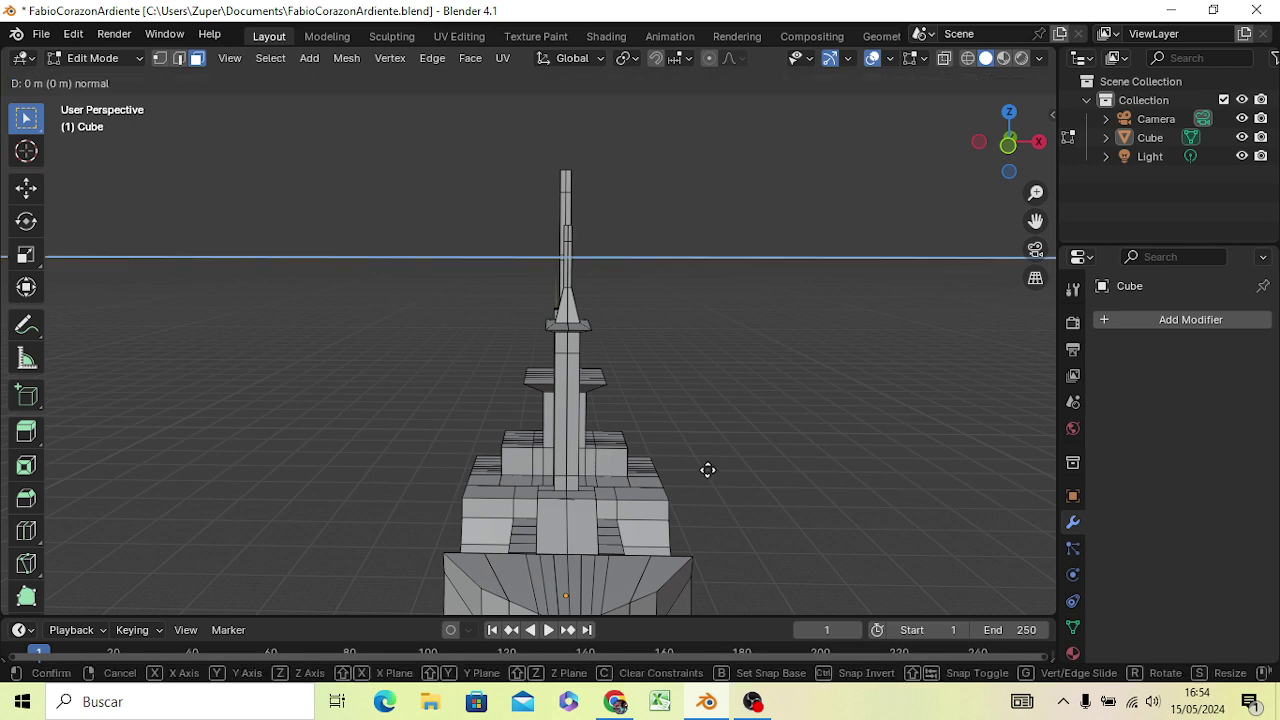
pyautogui.press('x')
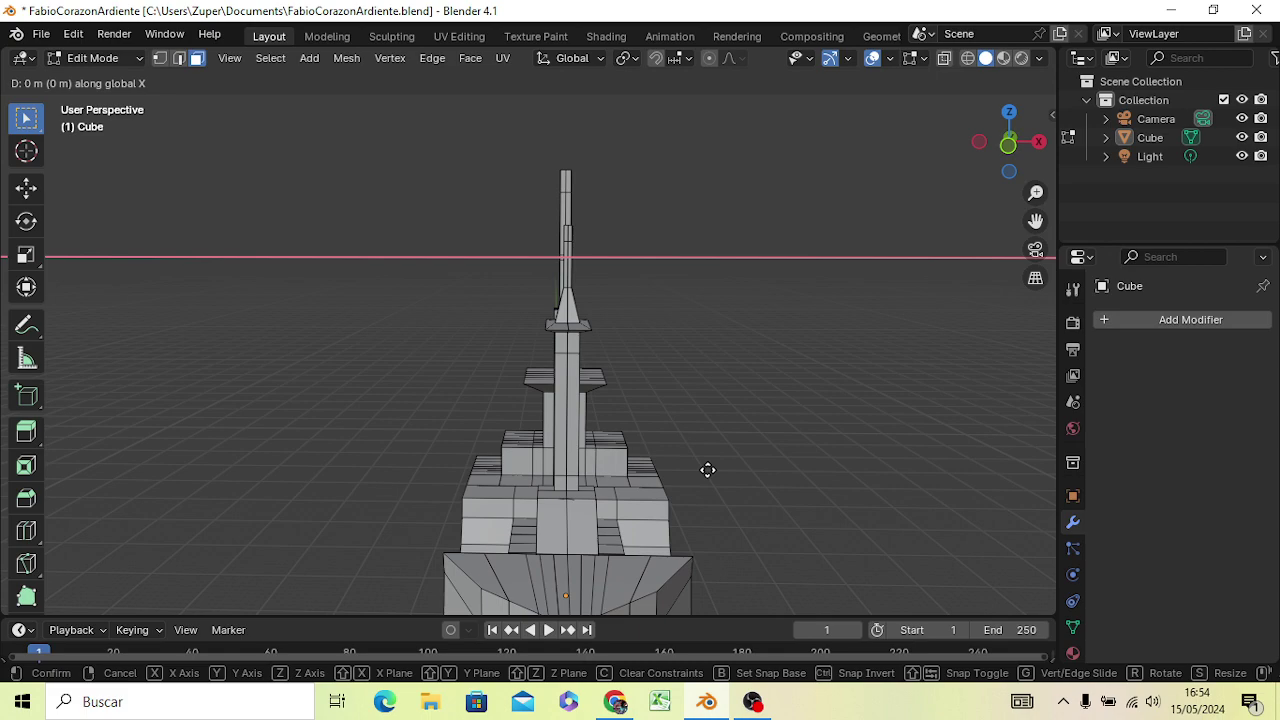
pyautogui.click(707, 470)
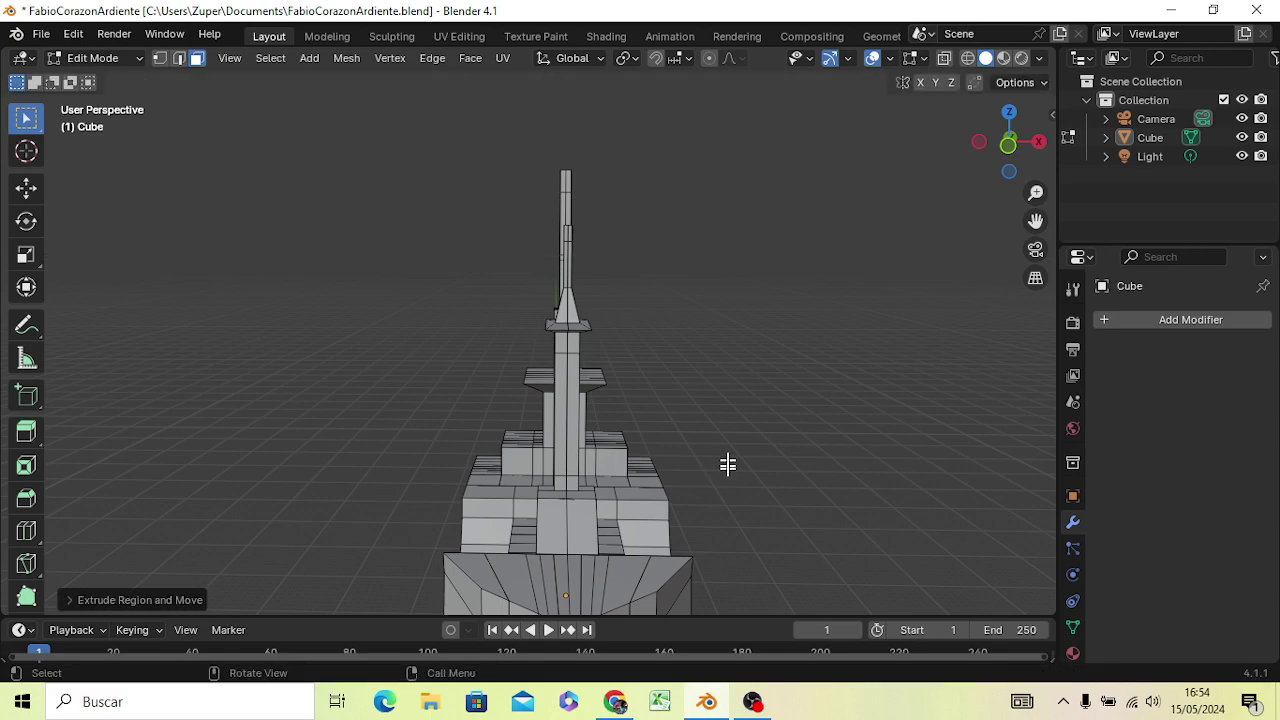
pyautogui.moveTo(737, 426)
pyautogui.mouseDown(button='middle')
pyautogui.moveTo(594, 489)
pyautogui.moveTo(588, 478)
pyautogui.mouseUp(button='middle')
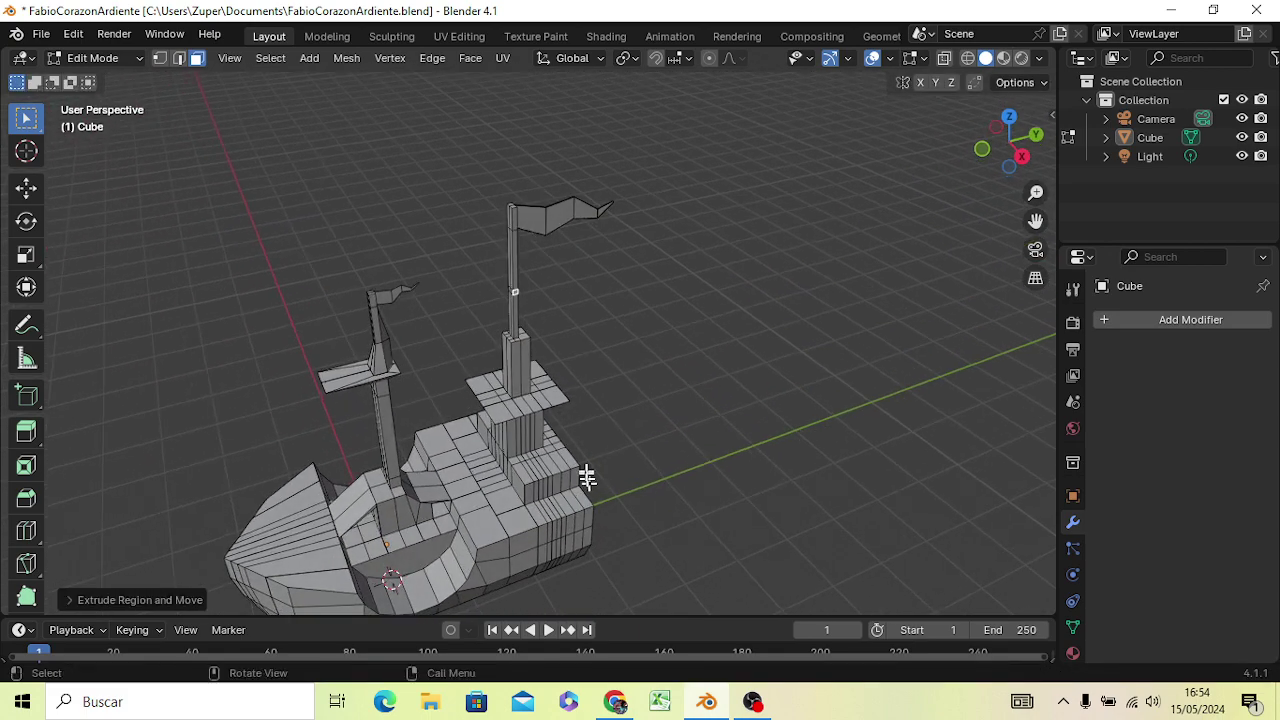
pyautogui.hotkey('ctrl', 'z')
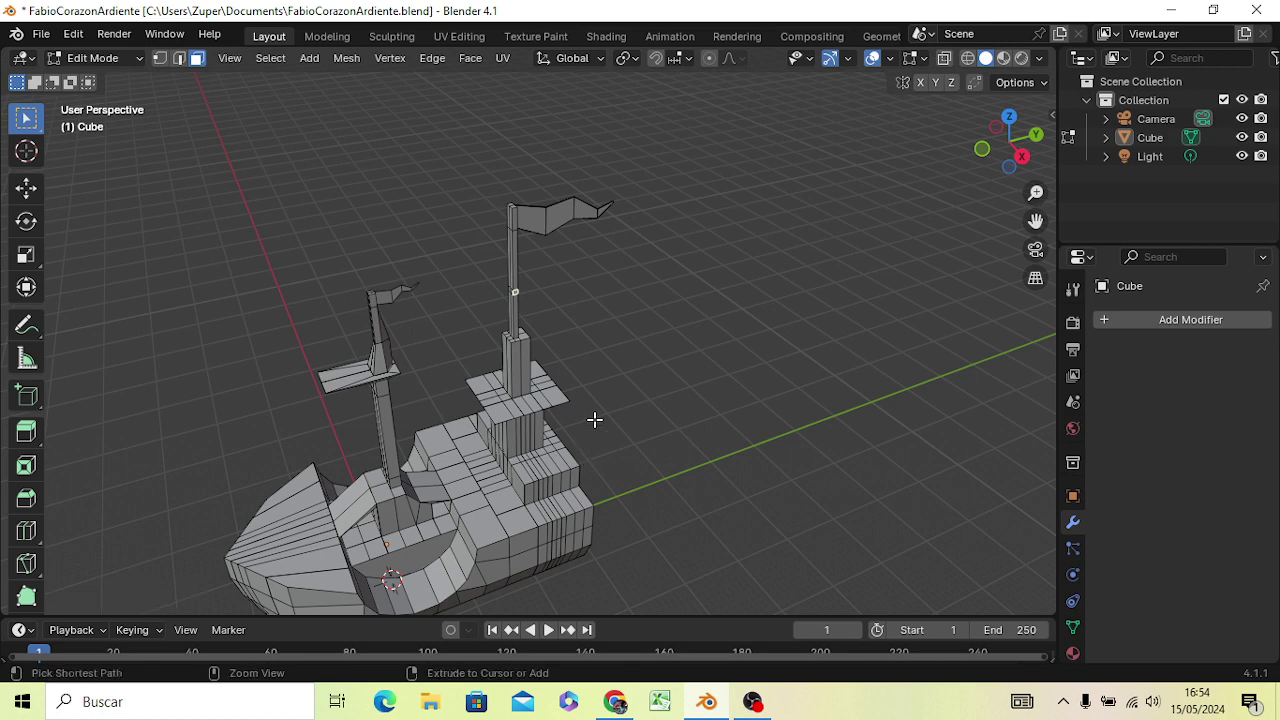
pyautogui.press('e')
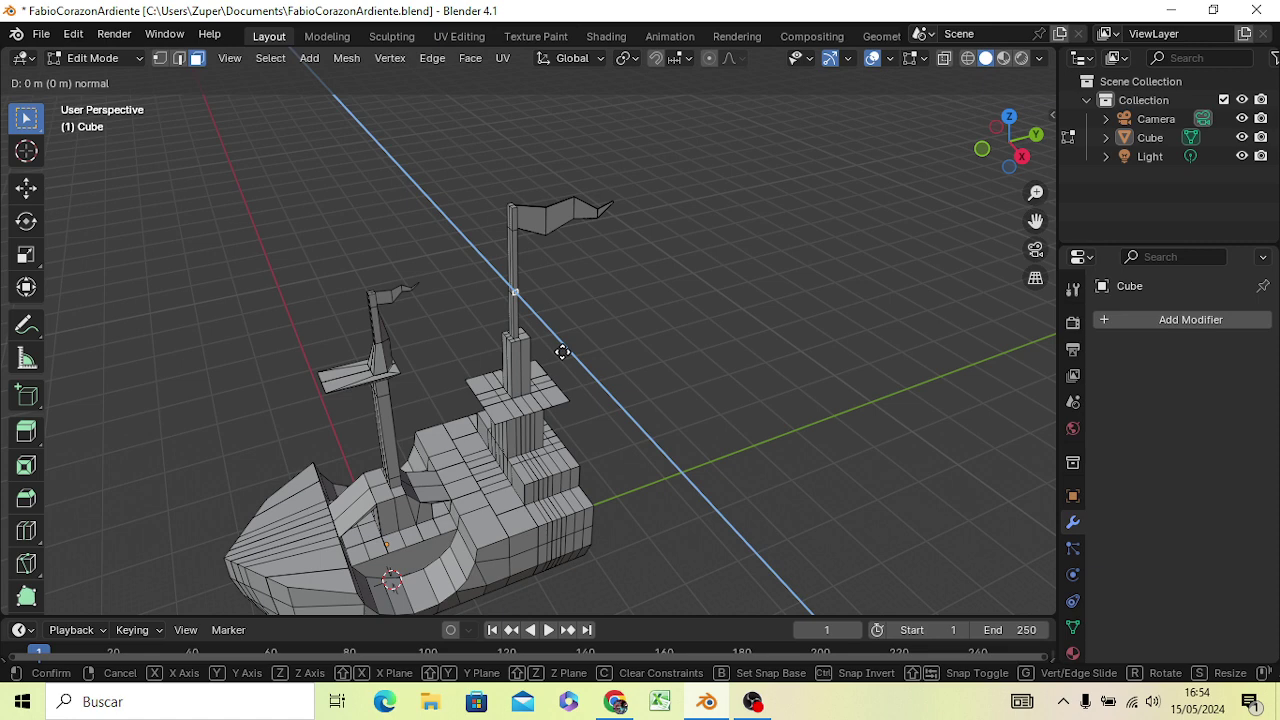
pyautogui.press('x')
pyautogui.write('5')
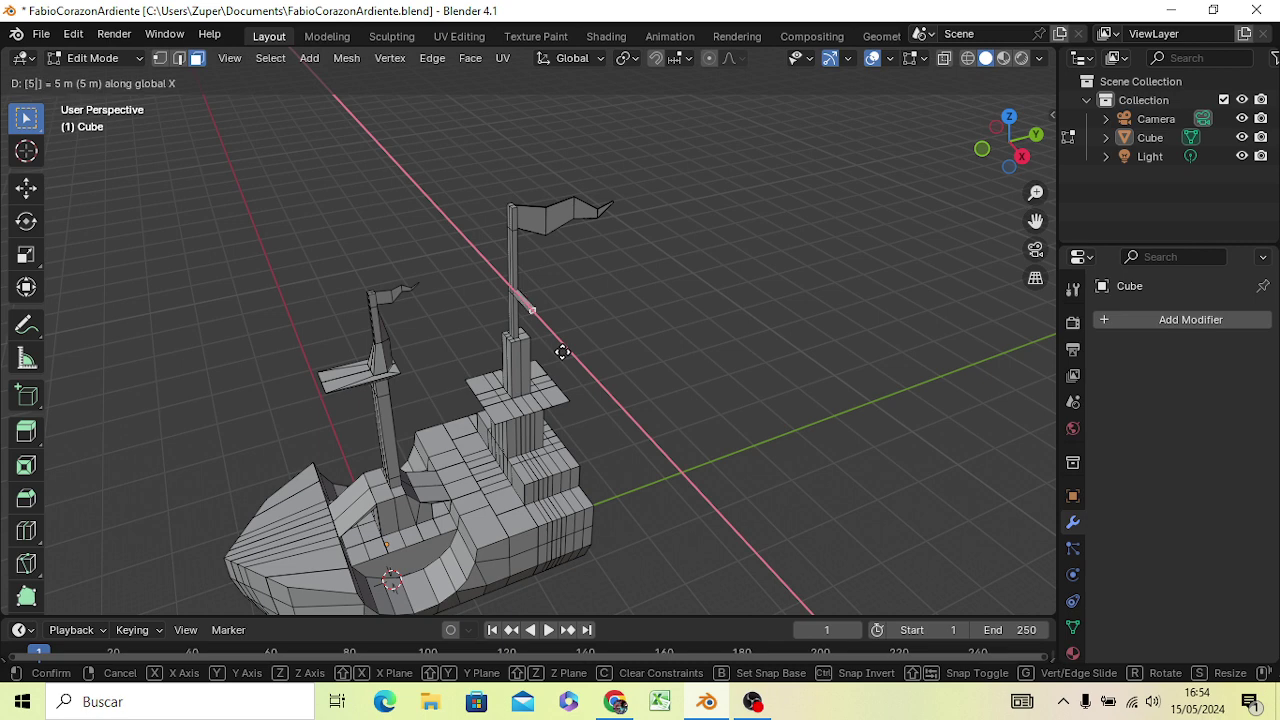
pyautogui.press('Escape')
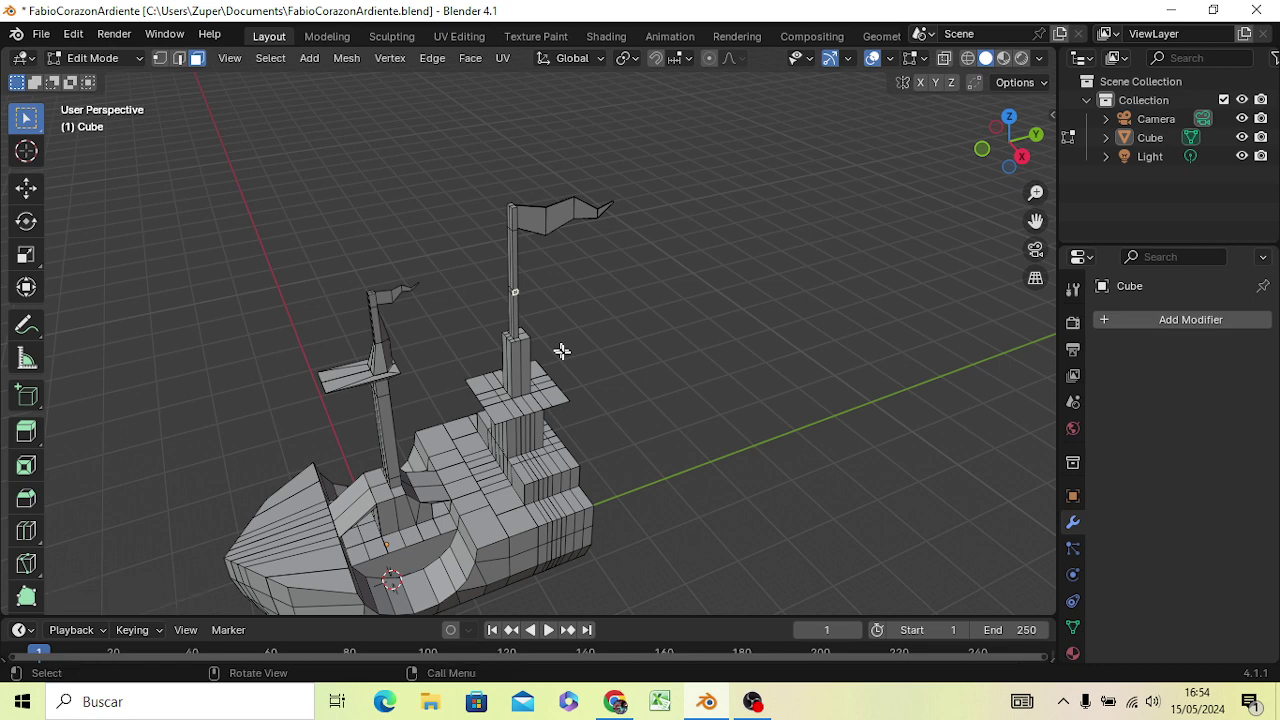
pyautogui.press('e')
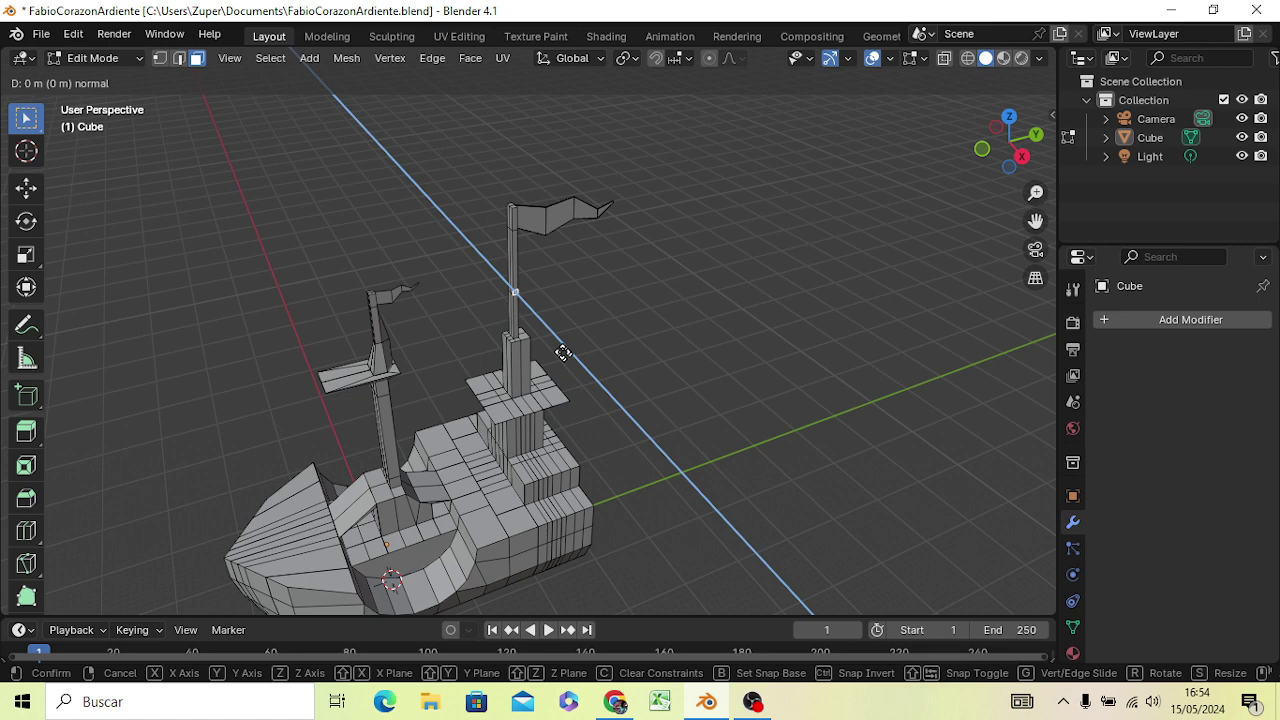
pyautogui.press('x')
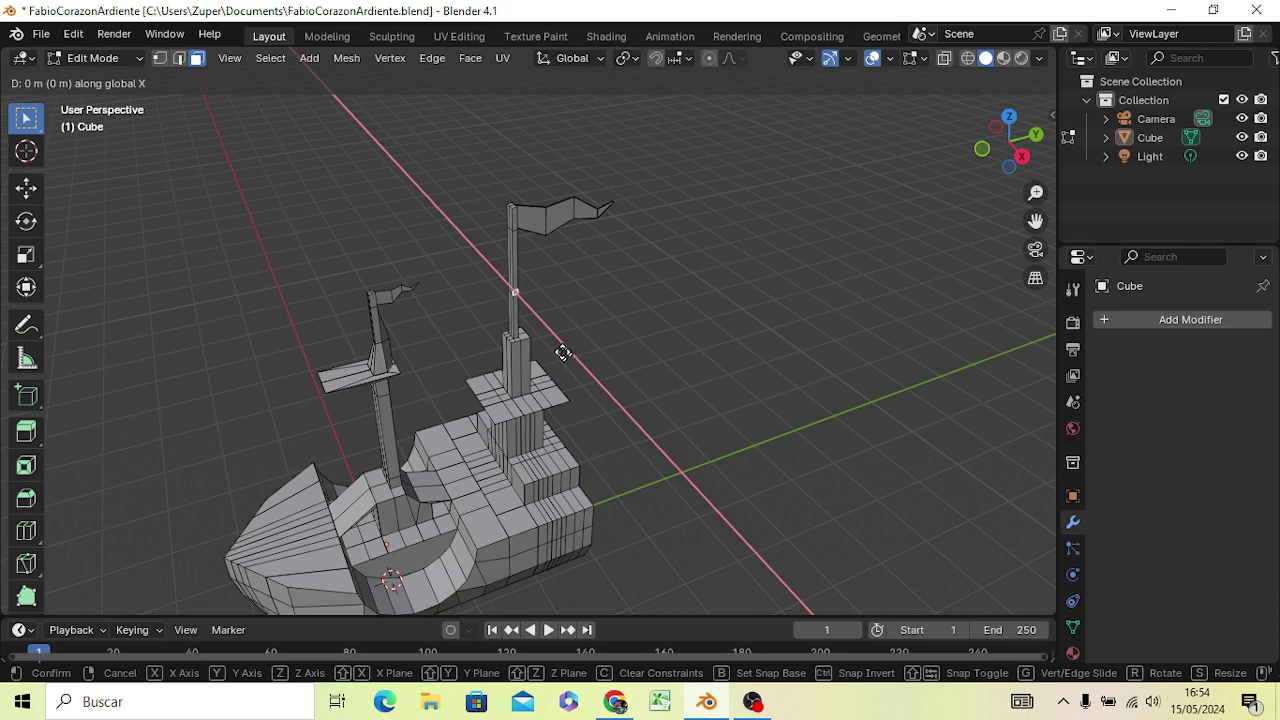
pyautogui.rightClick(563, 352)
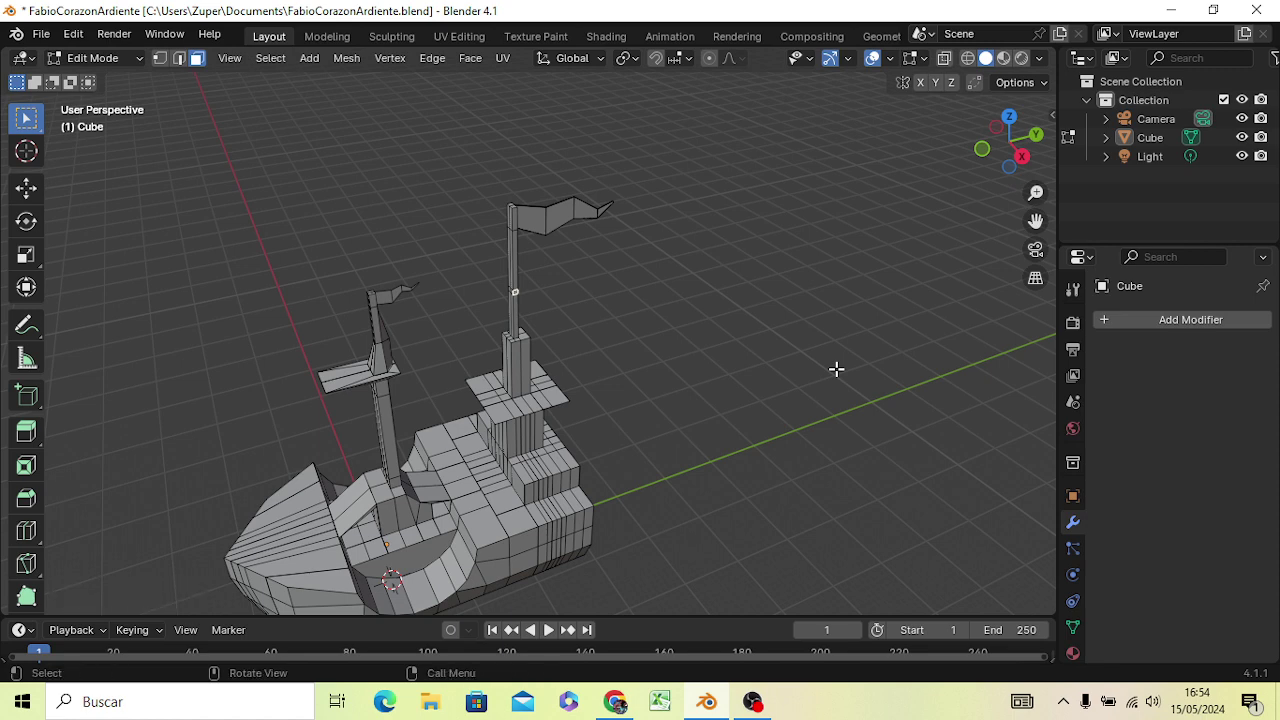
pyautogui.press('e')
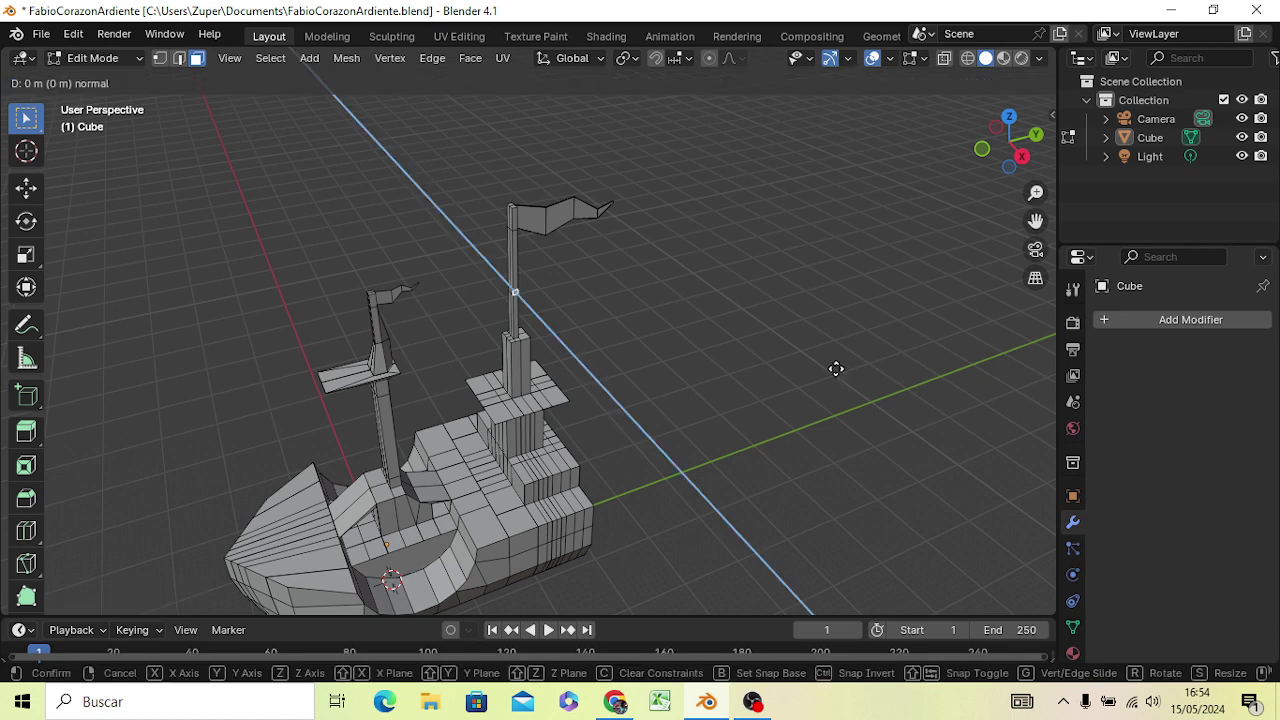
pyautogui.press('x')
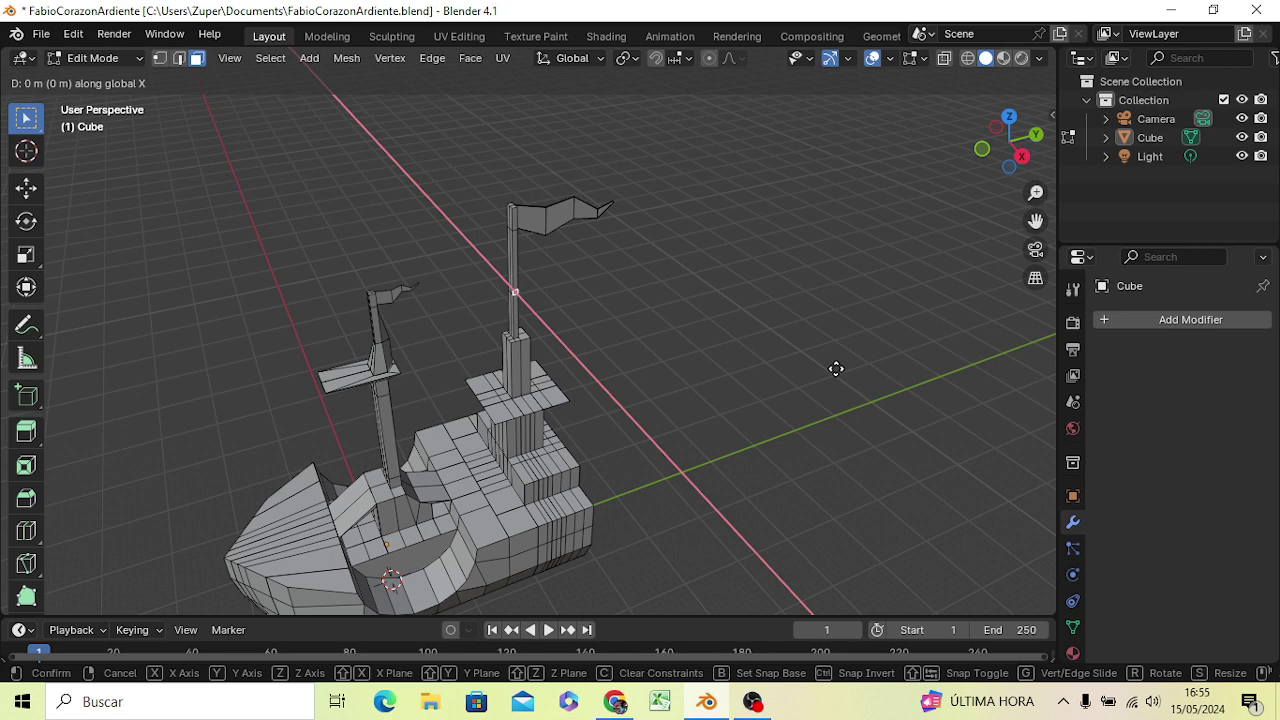
pyautogui.click(836, 369)
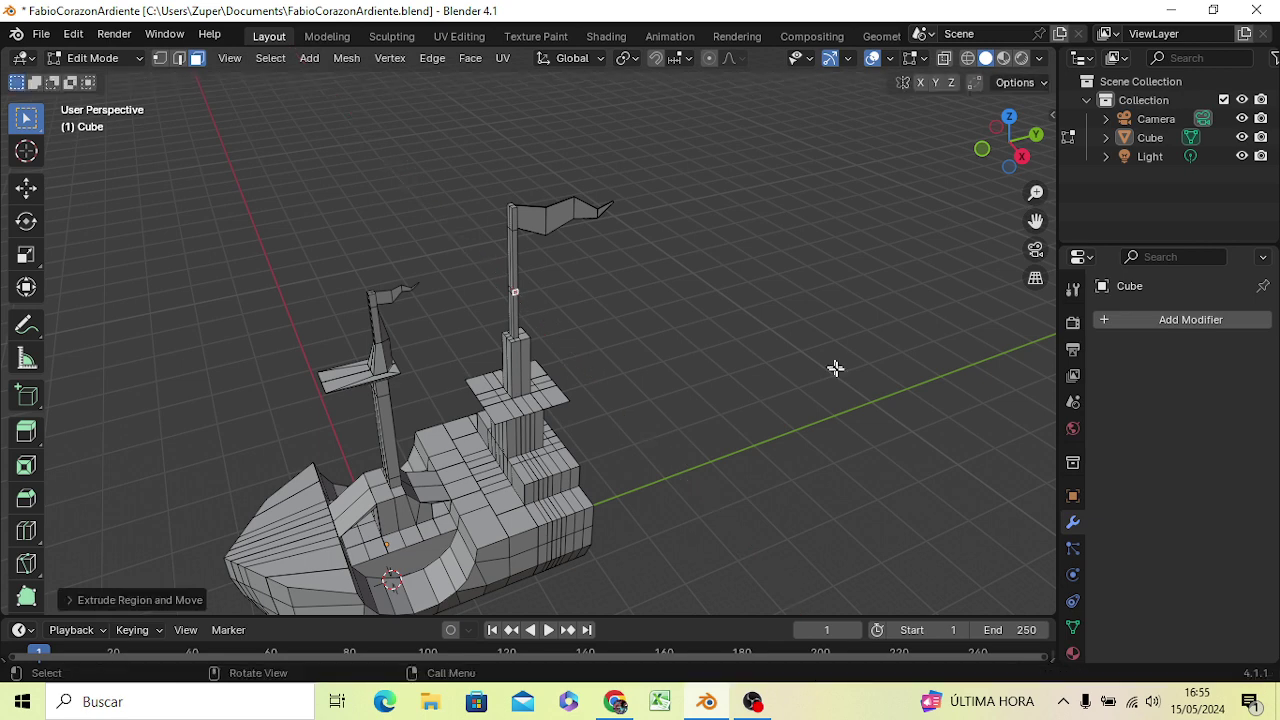
pyautogui.click(836, 369)
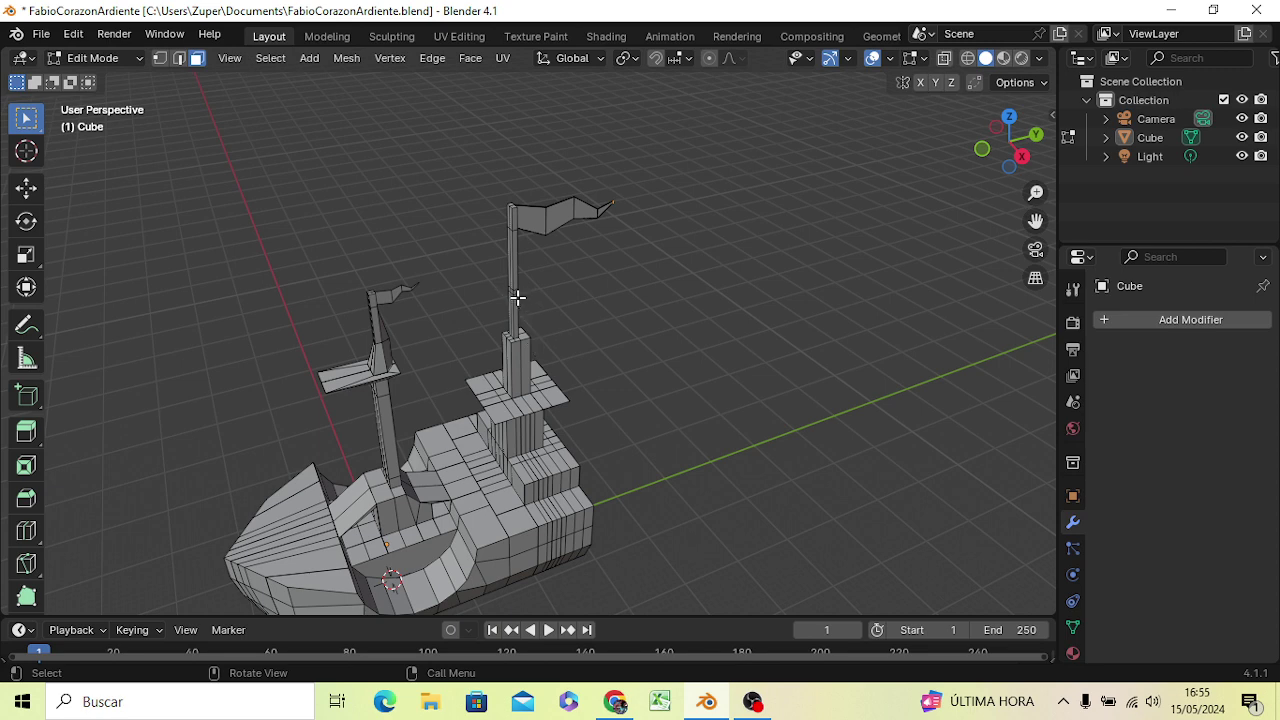
pyautogui.click(515, 292)
# Save the boat file and extrude the pole vertex into a 15 m bar along X
pyautogui.click(41, 34)
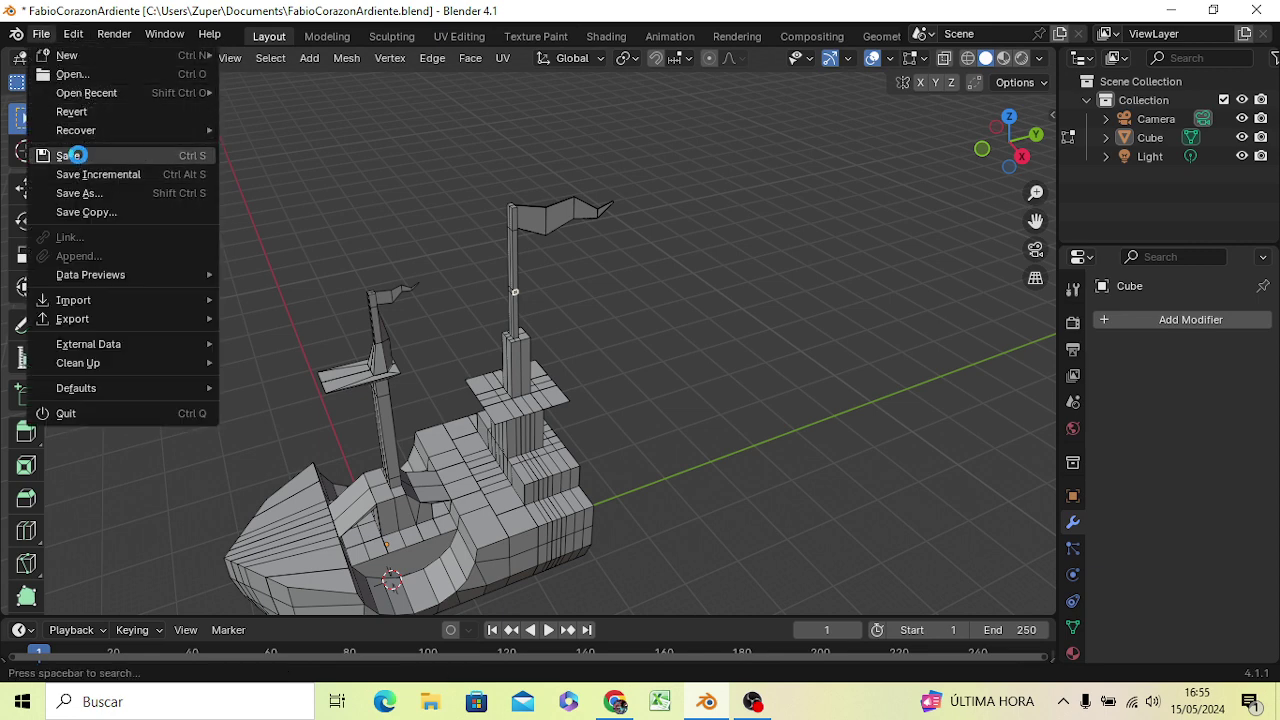
pyautogui.click(78, 155)
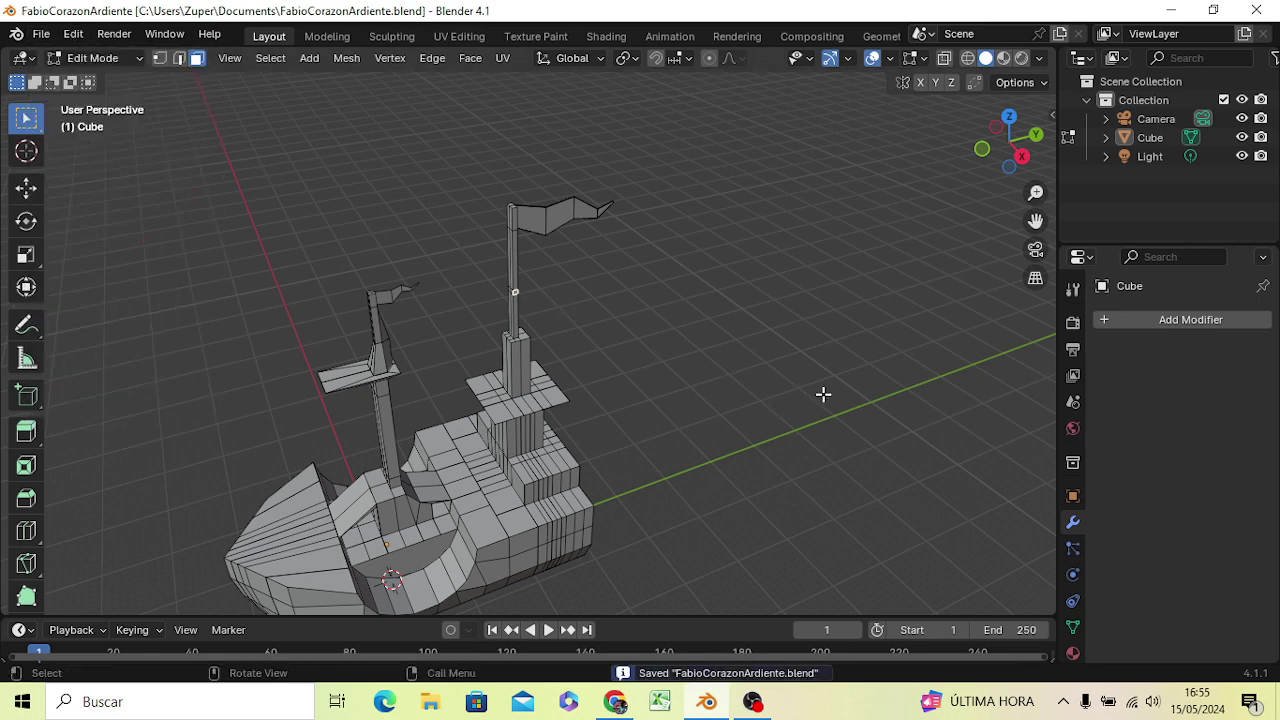
pyautogui.press('g')
pyautogui.press('z')
pyautogui.press('z')
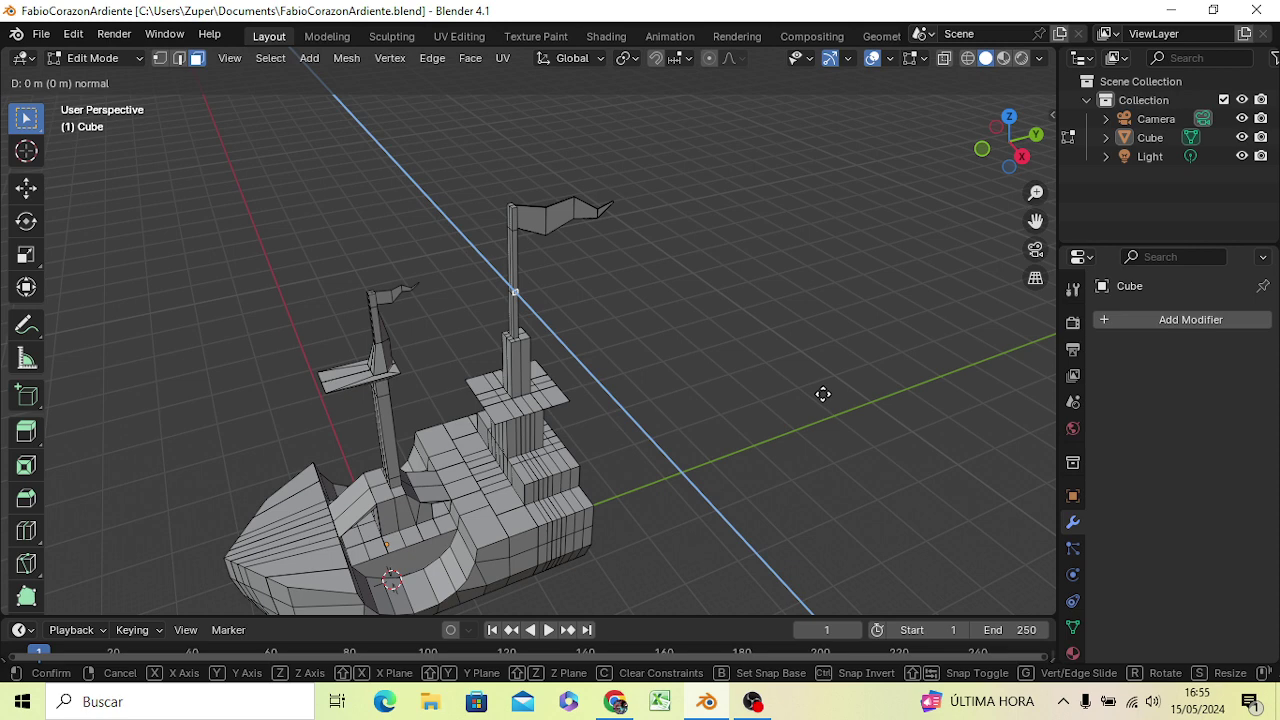
pyautogui.press('x')
pyautogui.write('55')
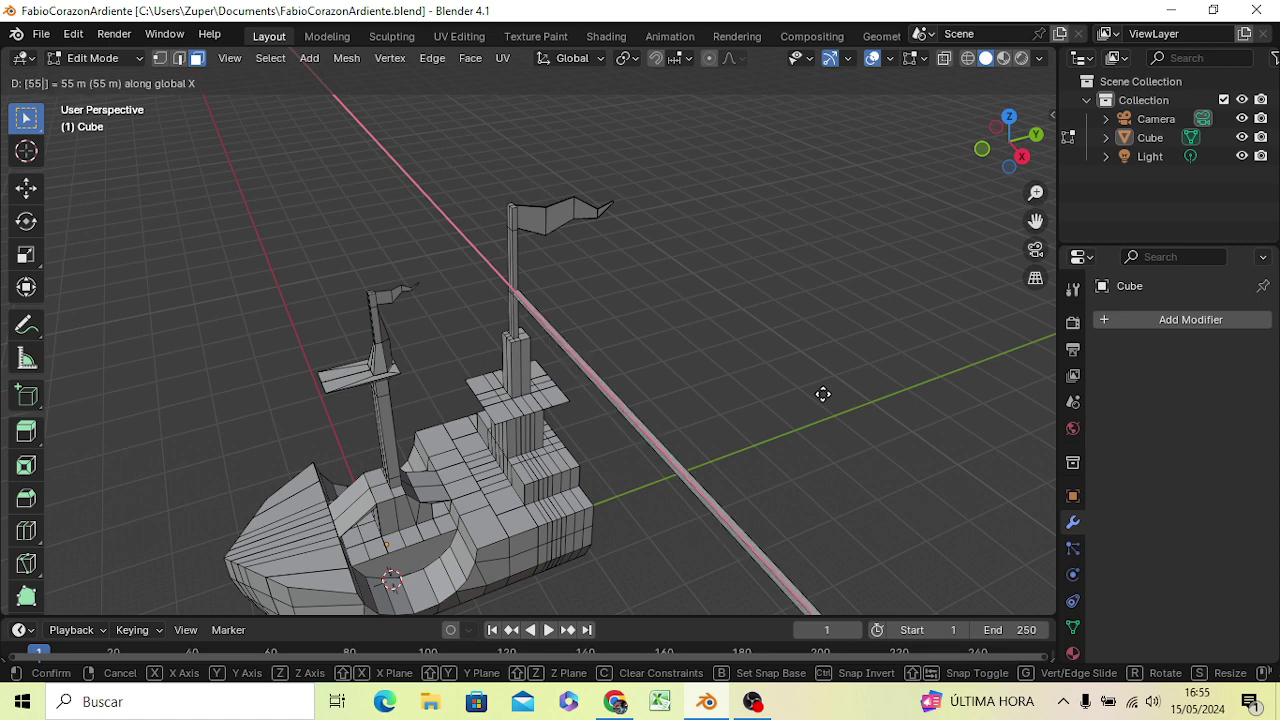
pyautogui.press('Escape')
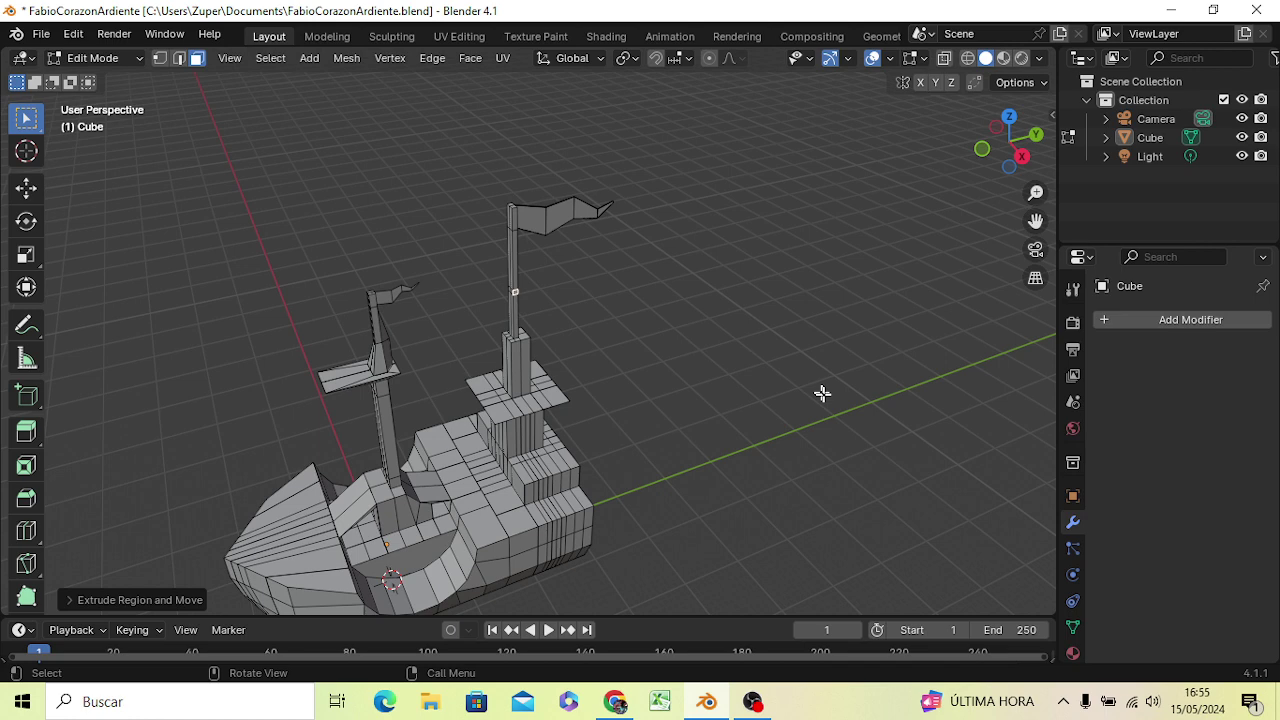
pyautogui.press('g')
pyautogui.press('x')
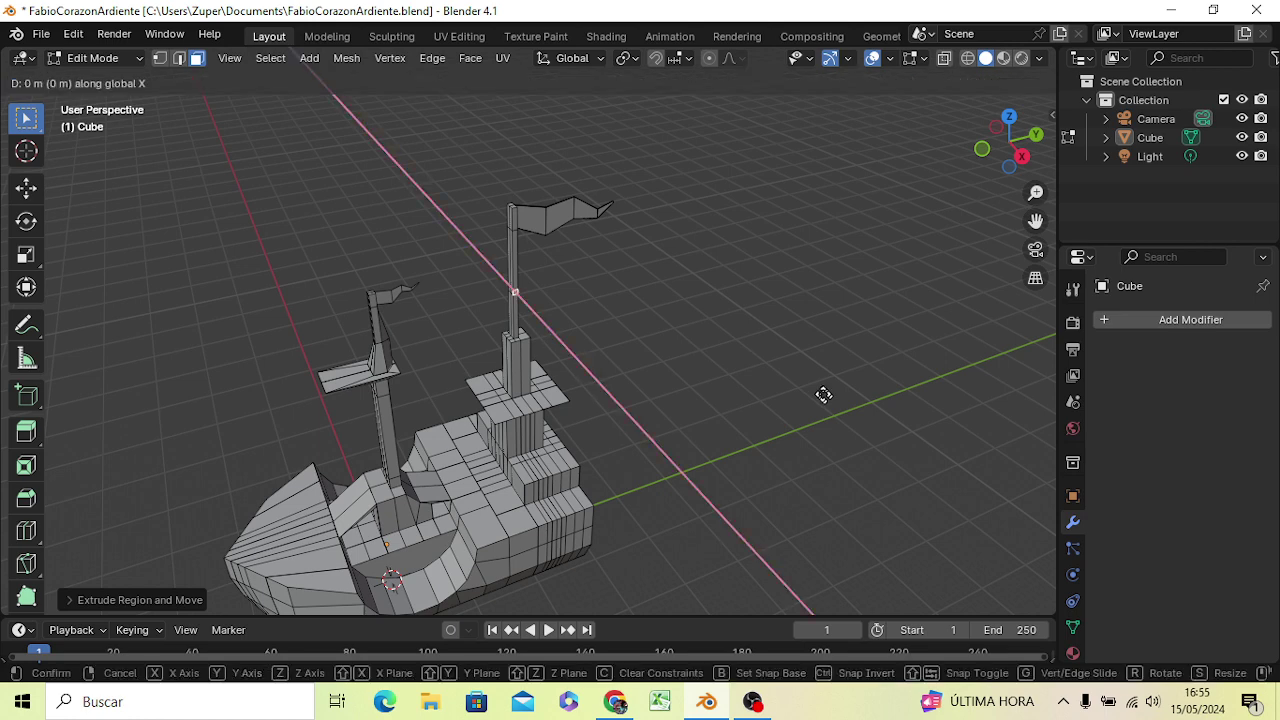
pyautogui.write('15')
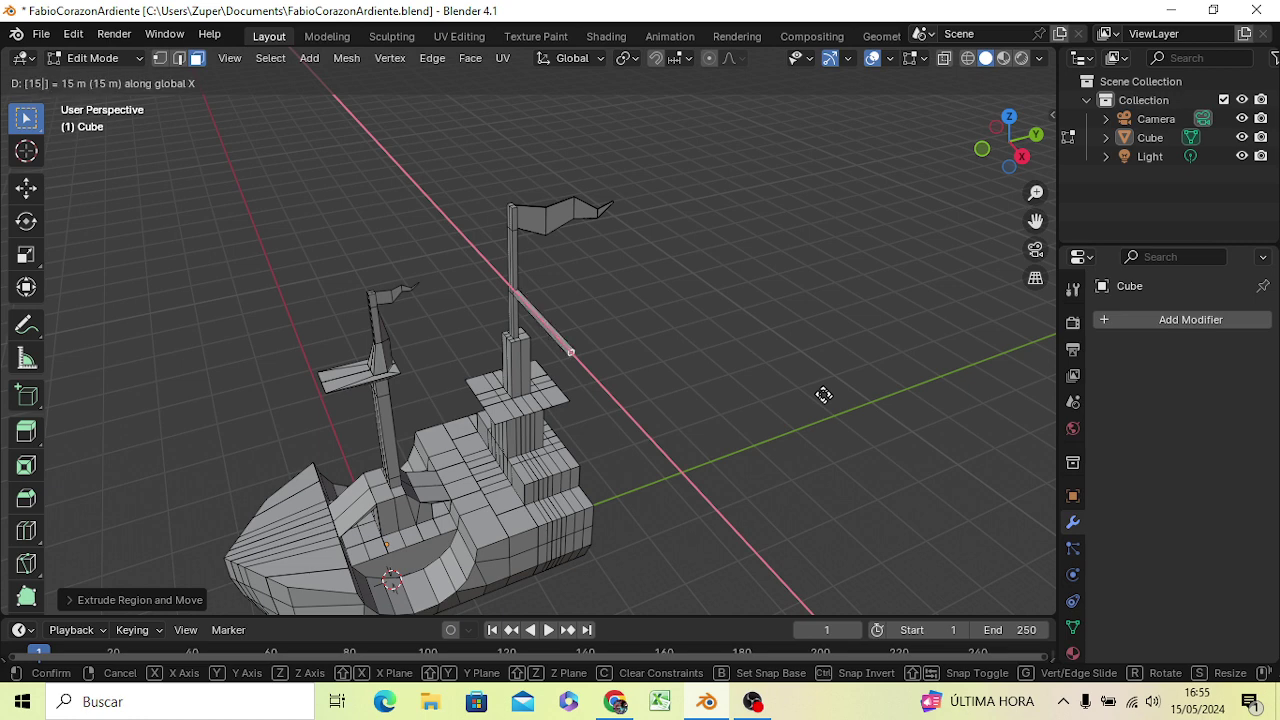
pyautogui.press('Return')
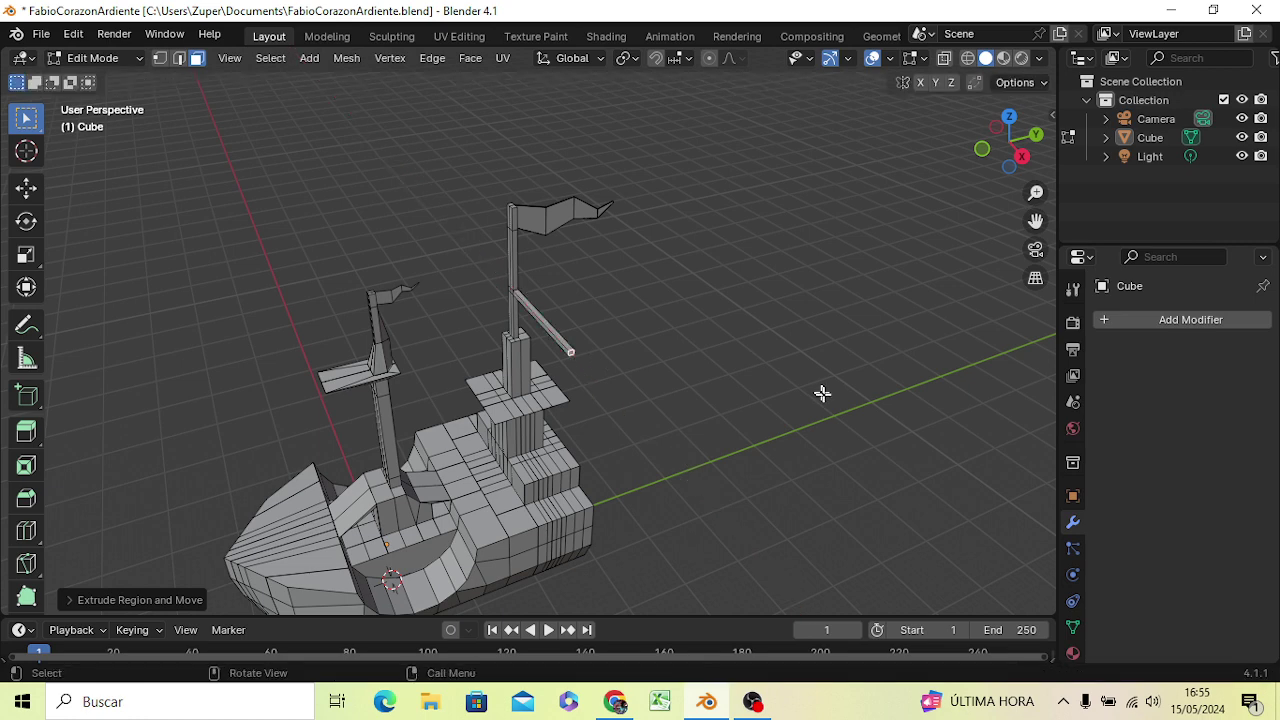
pyautogui.moveTo(714, 390)
pyautogui.mouseDown(button='middle')
pyautogui.moveTo(847, 362)
pyautogui.moveTo(871, 326)
pyautogui.moveTo(863, 351)
pyautogui.moveTo(886, 420)
pyautogui.moveTo(914, 437)
pyautogui.moveTo(983, 446)
pyautogui.moveTo(1020, 400)
pyautogui.mouseUp(button='middle')
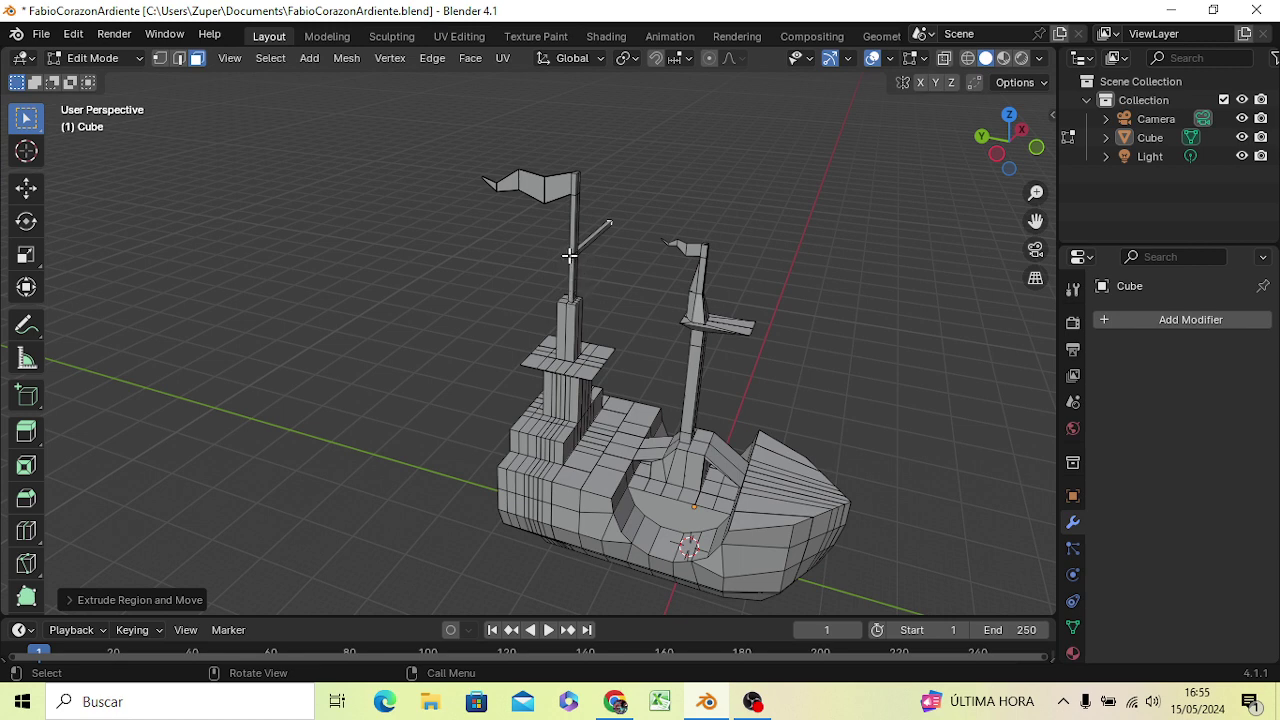
# Extrude the bar's pole vertex -15 along X to complete the crossbar
pyautogui.press('g')
pyautogui.scroll(4, 600, 260)
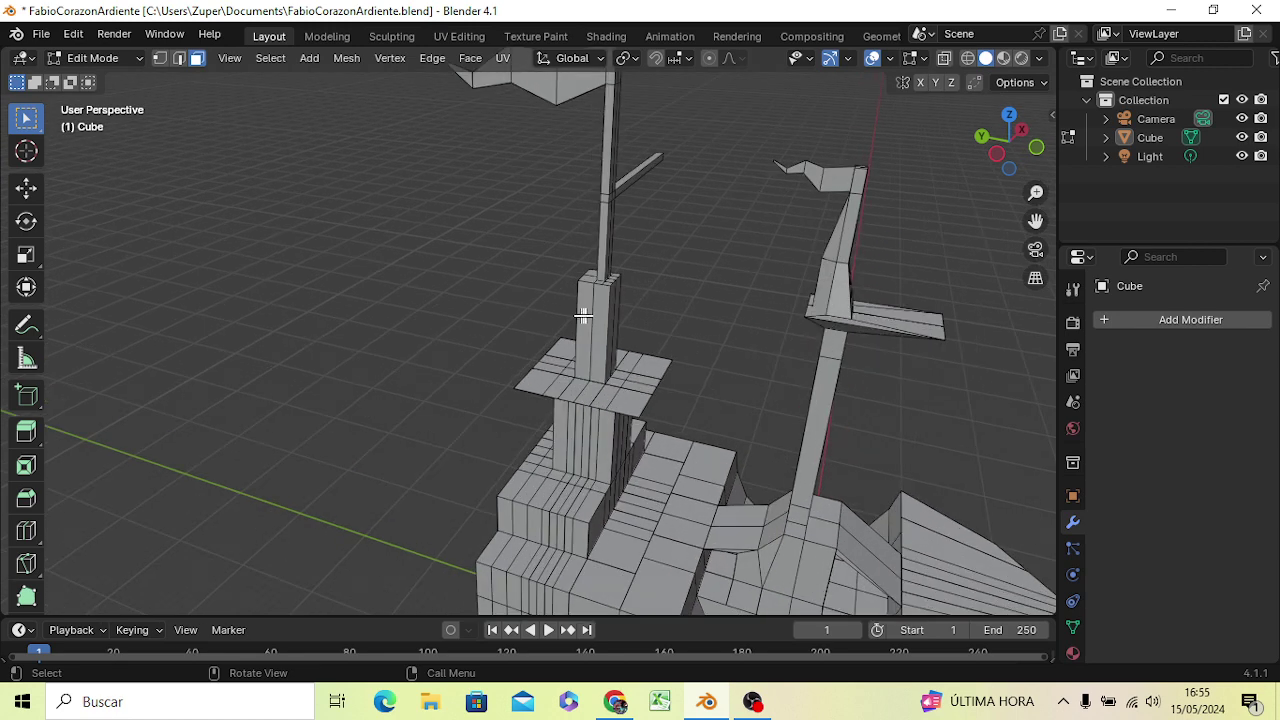
pyautogui.click(620, 170)
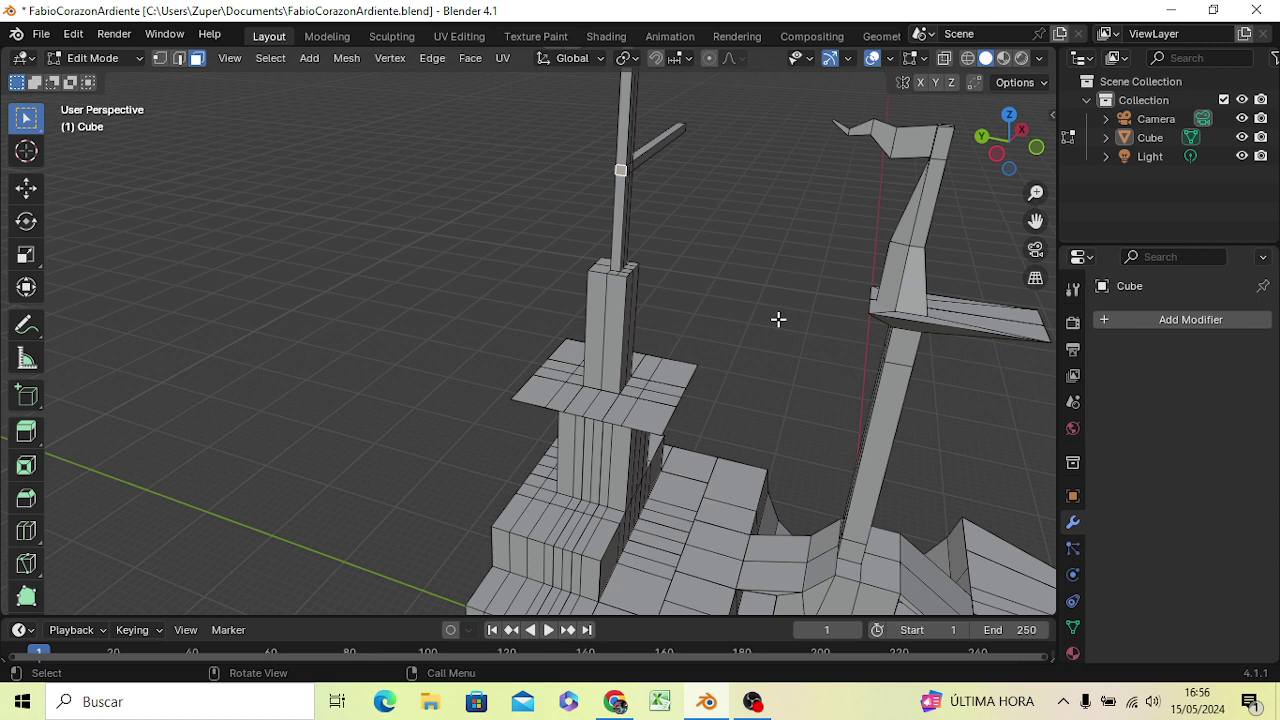
pyautogui.press('g')
pyautogui.press('x')
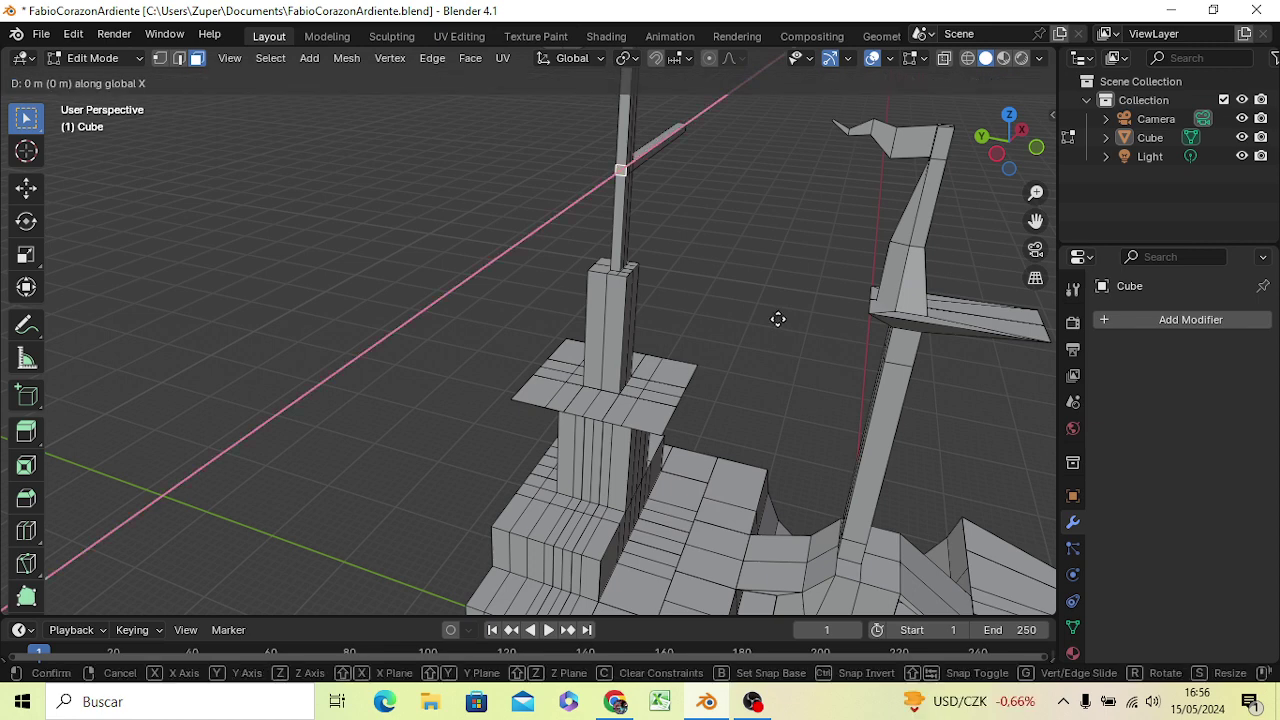
pyautogui.write('-15')
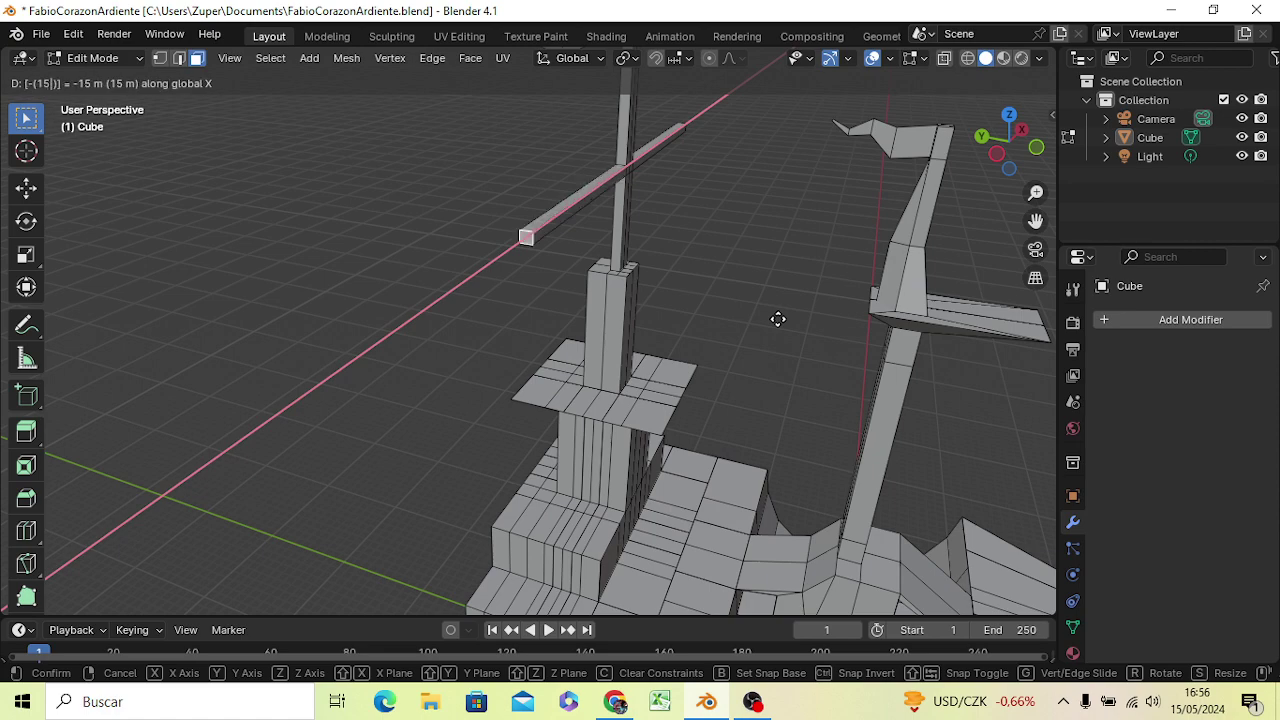
pyautogui.press('Return')
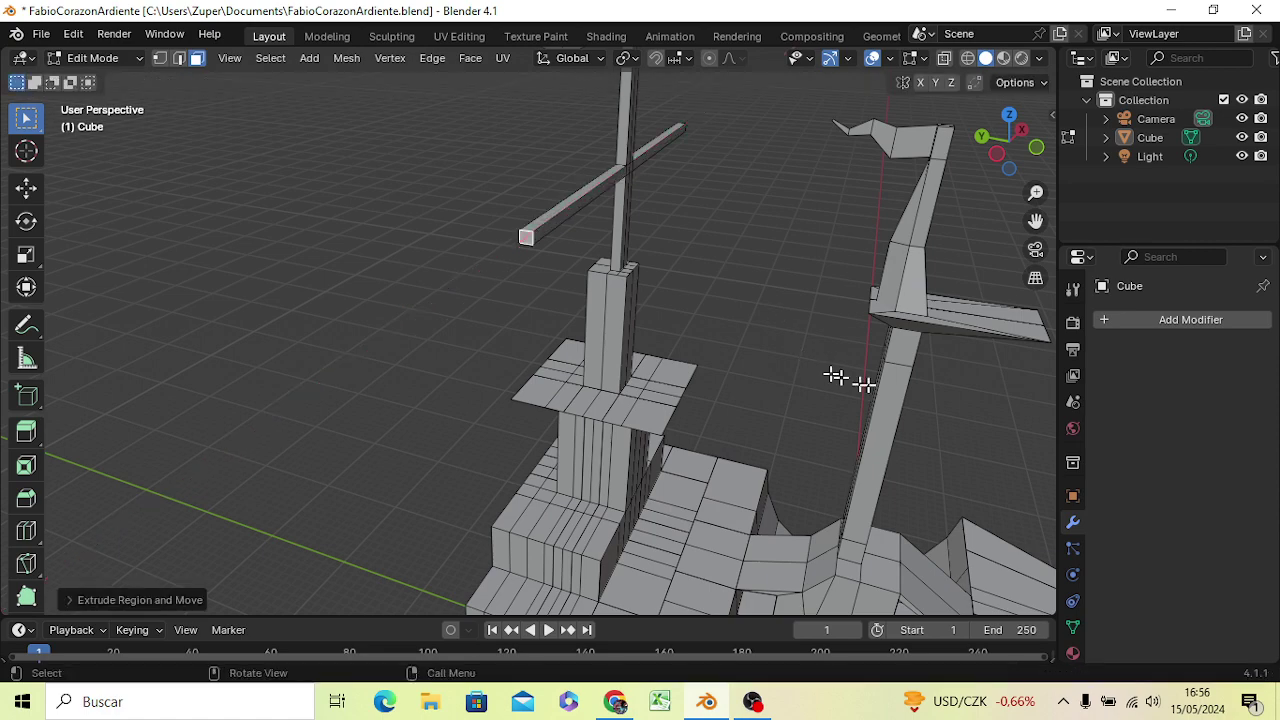
pyautogui.moveTo(837, 377)
pyautogui.mouseDown(button='middle')
pyautogui.moveTo(771, 434)
pyautogui.moveTo(623, 349)
pyautogui.moveTo(670, 335)
pyautogui.mouseUp(button='middle')
pyautogui.scroll(-3, 670, 335)
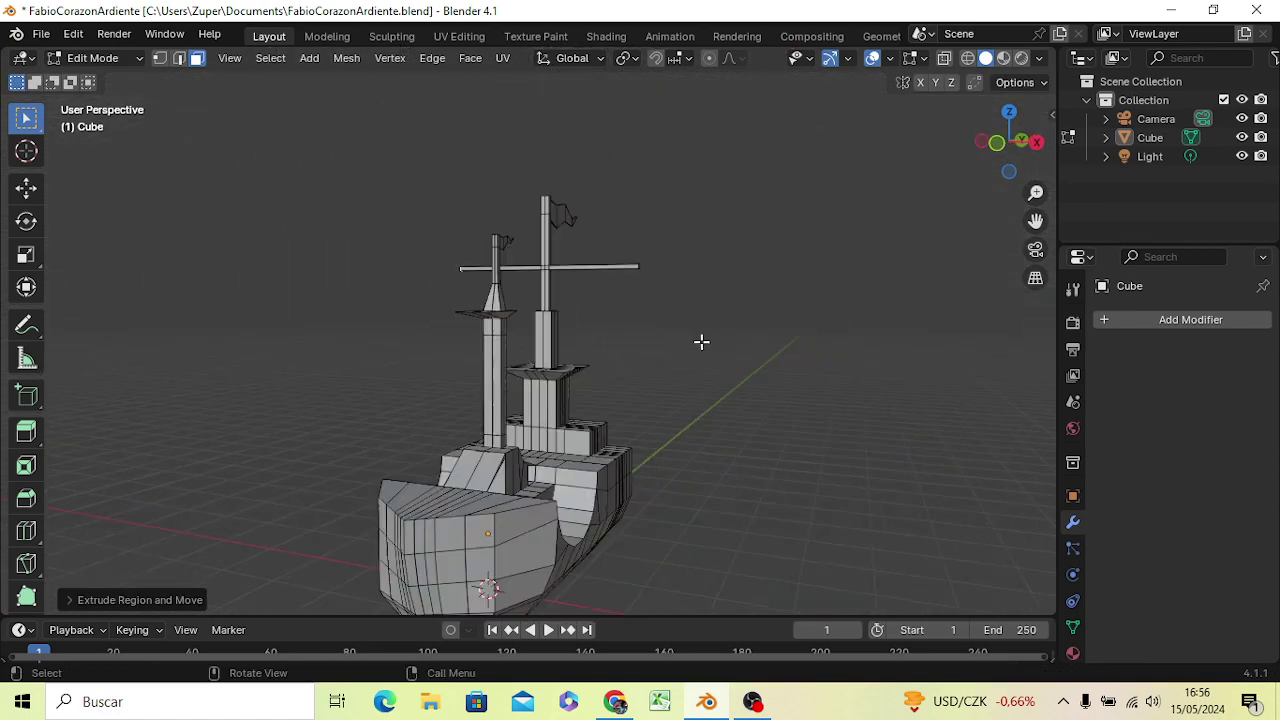
pyautogui.scroll(-3, 700, 343)
pyautogui.moveTo(609, 434)
pyautogui.mouseDown(button='middle')
pyautogui.moveTo(670, 410)
pyautogui.moveTo(660, 529)
pyautogui.moveTo(571, 543)
pyautogui.moveTo(458, 430)
pyautogui.moveTo(471, 351)
pyautogui.moveTo(434, 451)
pyautogui.moveTo(446, 462)
pyautogui.moveTo(571, 406)
pyautogui.moveTo(497, 500)
pyautogui.moveTo(440, 480)
pyautogui.moveTo(428, 455)
pyautogui.moveTo(563, 380)
pyautogui.moveTo(623, 406)
pyautogui.moveTo(671, 459)
pyautogui.mouseUp(button='middle')
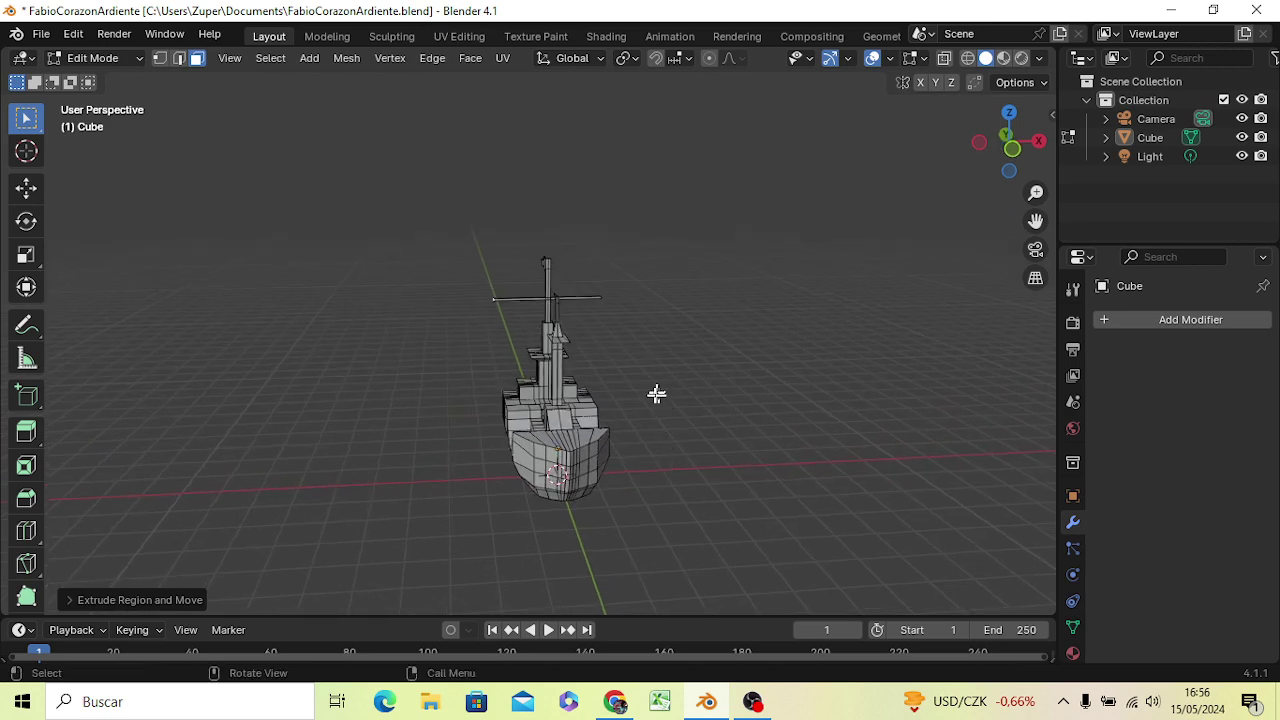
pyautogui.scroll(-1, 645, 412)
pyautogui.scroll(1, 642, 413)
pyautogui.scroll(1, 642, 413)
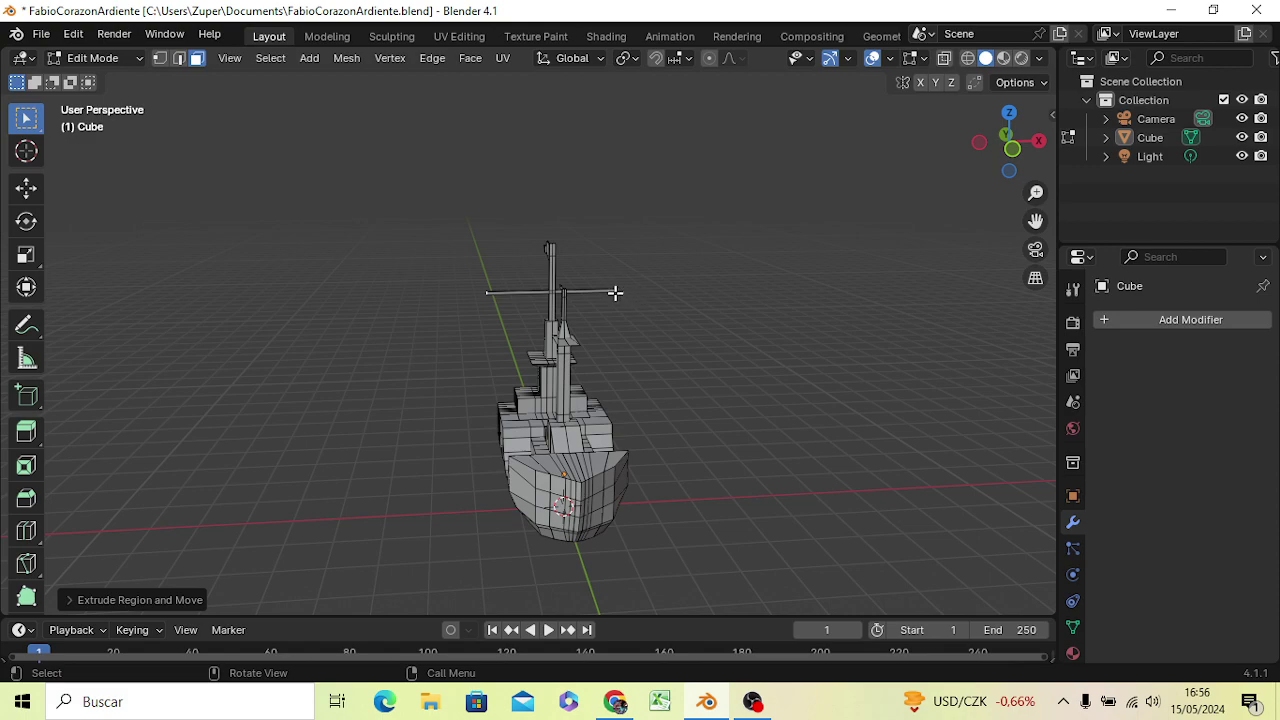
pyautogui.moveTo(595, 385)
pyautogui.mouseDown(button='middle')
pyautogui.moveTo(364, 353)
pyautogui.moveTo(363, 334)
pyautogui.moveTo(434, 409)
pyautogui.moveTo(486, 394)
pyautogui.moveTo(480, 376)
pyautogui.mouseUp(button='middle')
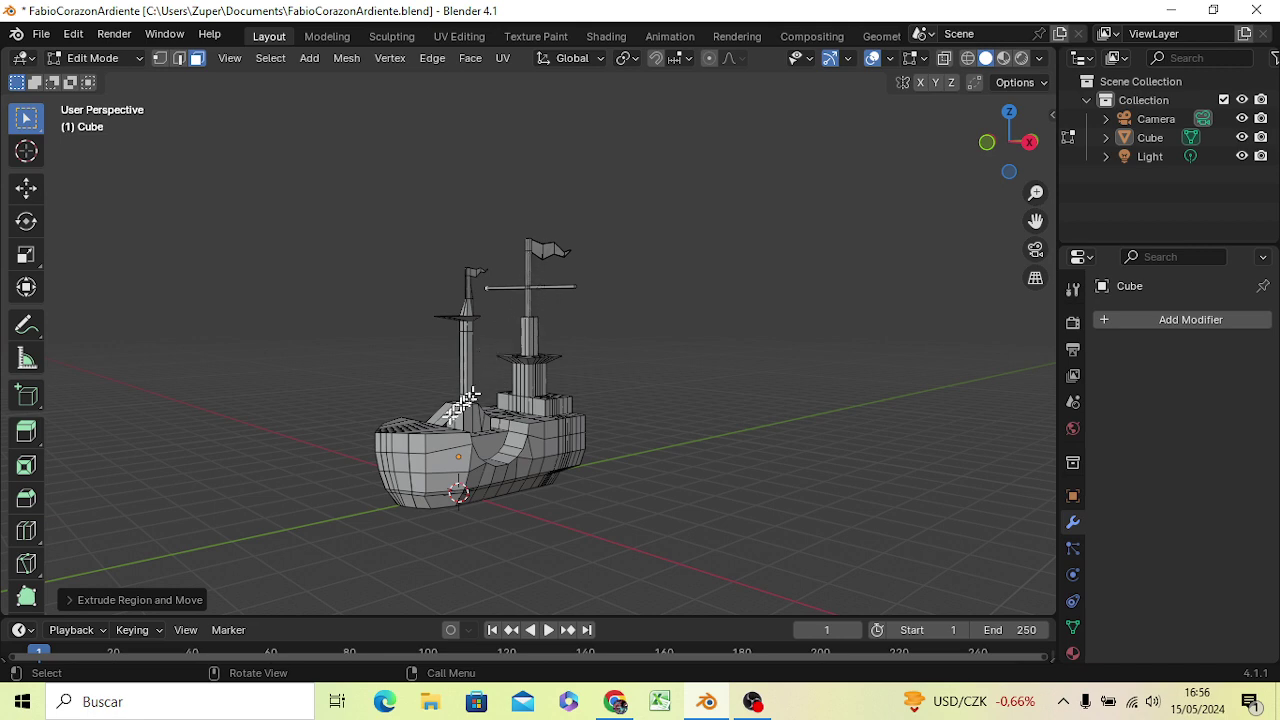
pyautogui.moveTo(463, 364)
pyautogui.mouseDown(button='middle')
pyautogui.moveTo(510, 340)
pyautogui.moveTo(440, 392)
pyautogui.mouseUp(button='middle')
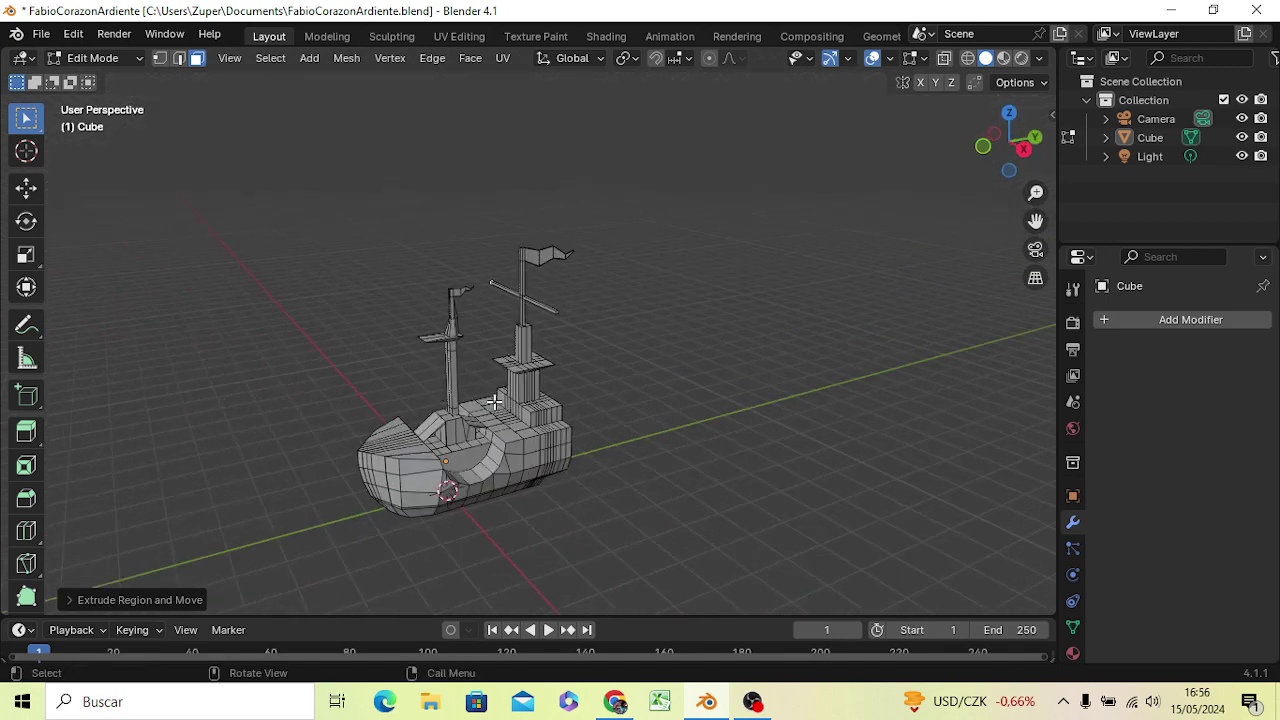
pyautogui.scroll(2, 508, 404)
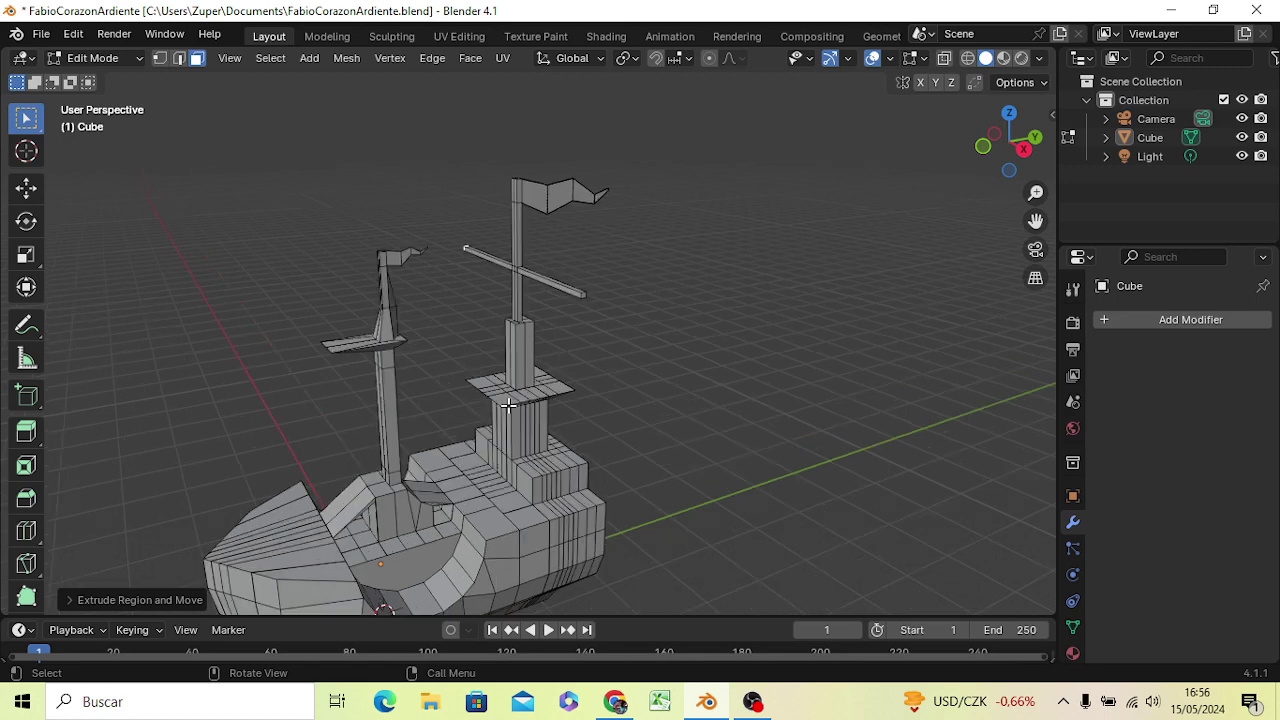
pyautogui.scroll(3, 407, 413)
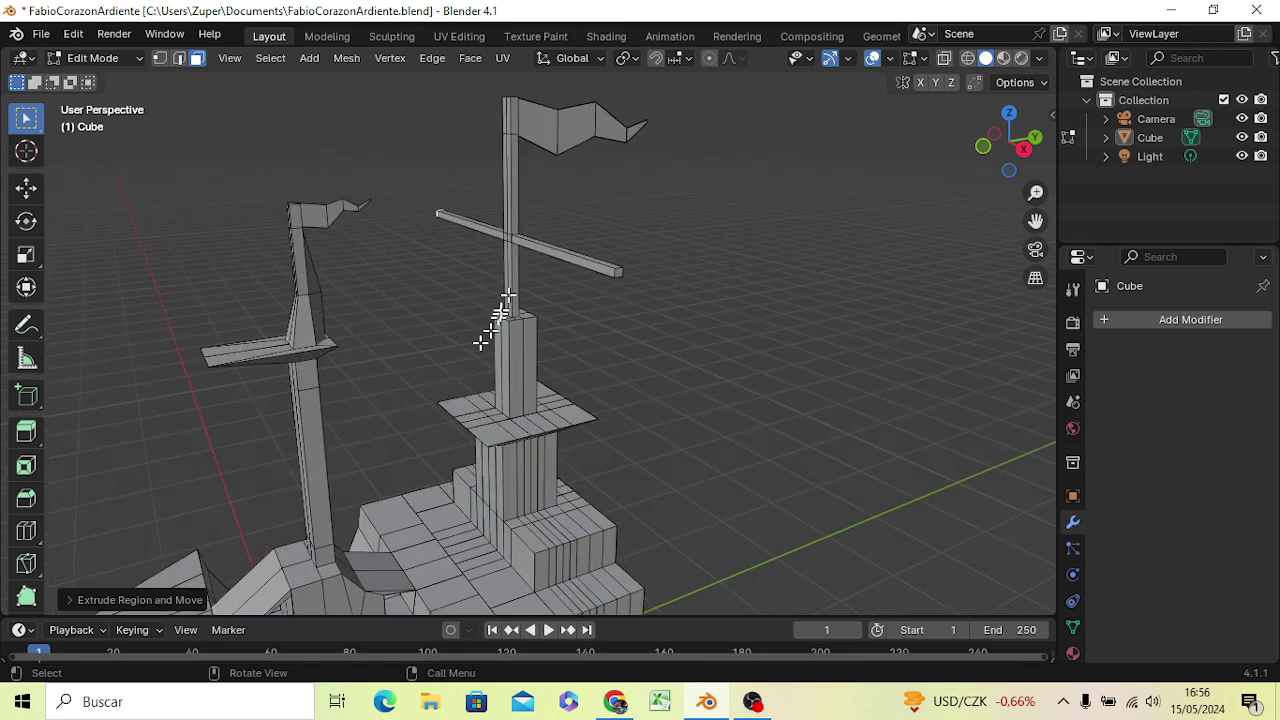
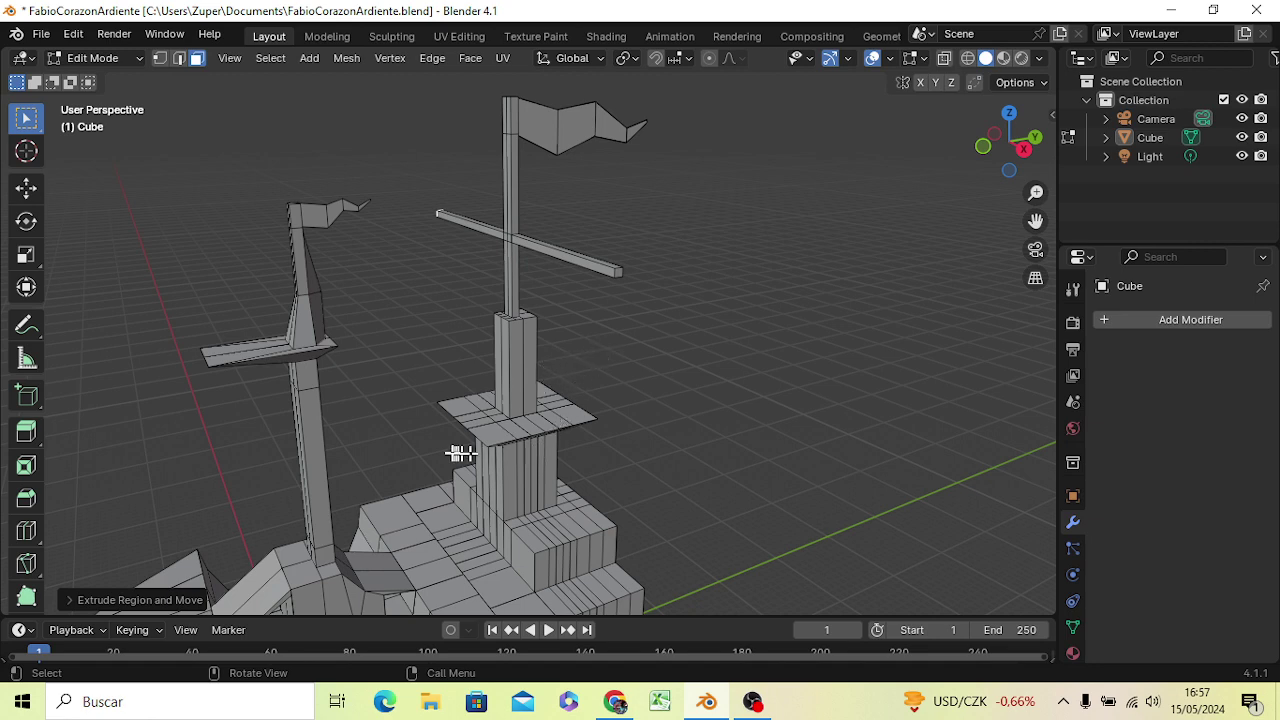
# Orbit around the masts to a raised three-quarter view of the main yard
pyautogui.moveTo(439, 471)
pyautogui.mouseDown(button='middle')
pyautogui.moveTo(549, 486)
pyautogui.moveTo(576, 467)
pyautogui.moveTo(523, 486)
pyautogui.mouseUp(button='middle')
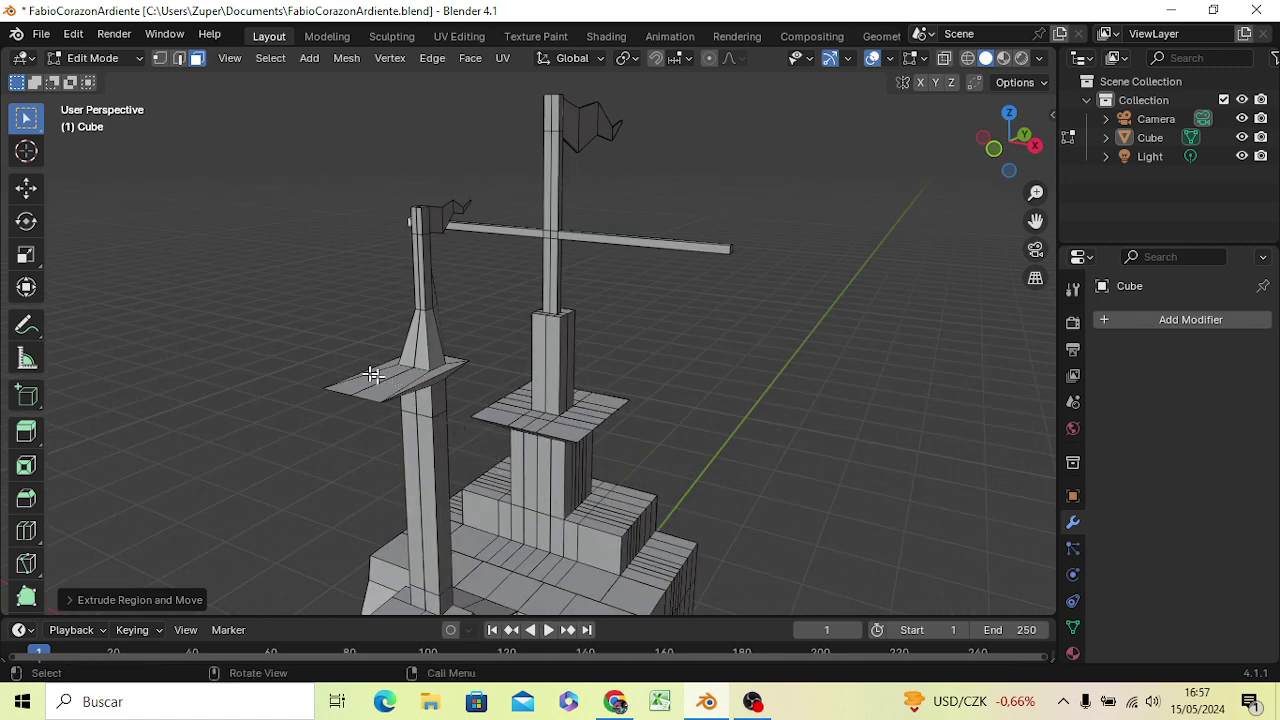
pyautogui.click(424, 410)
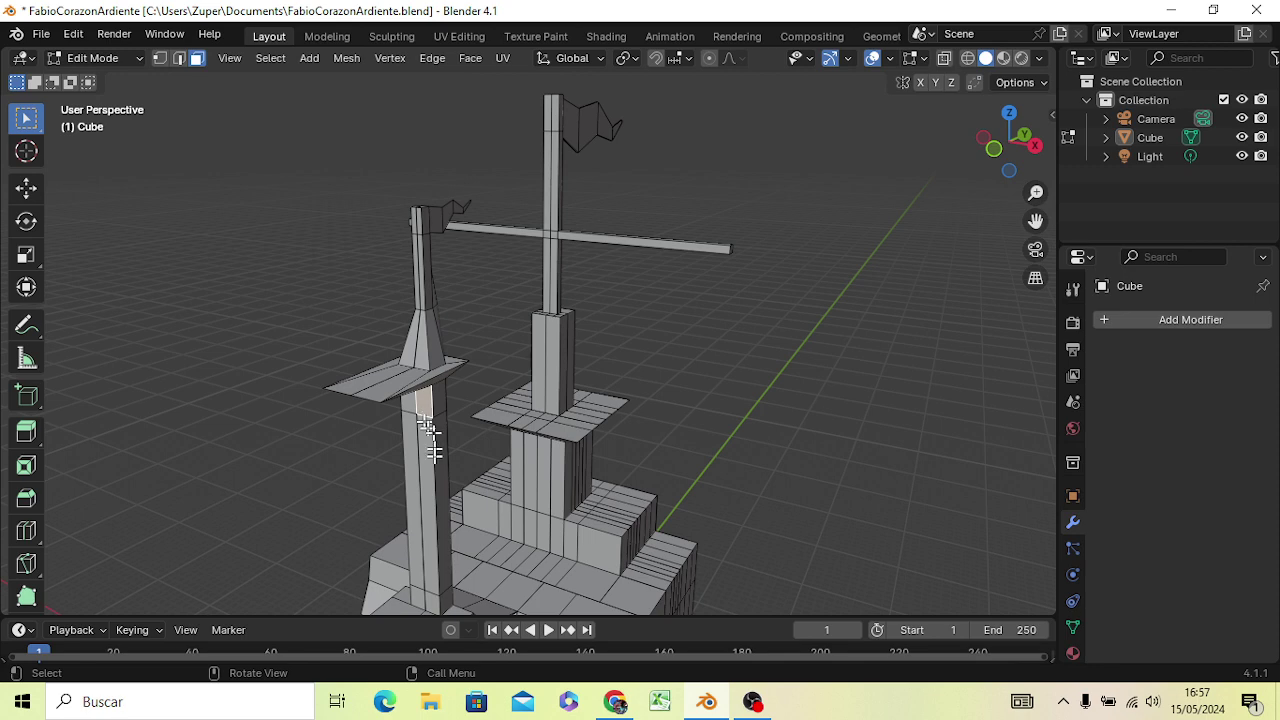
pyautogui.scroll(1, 428, 466)
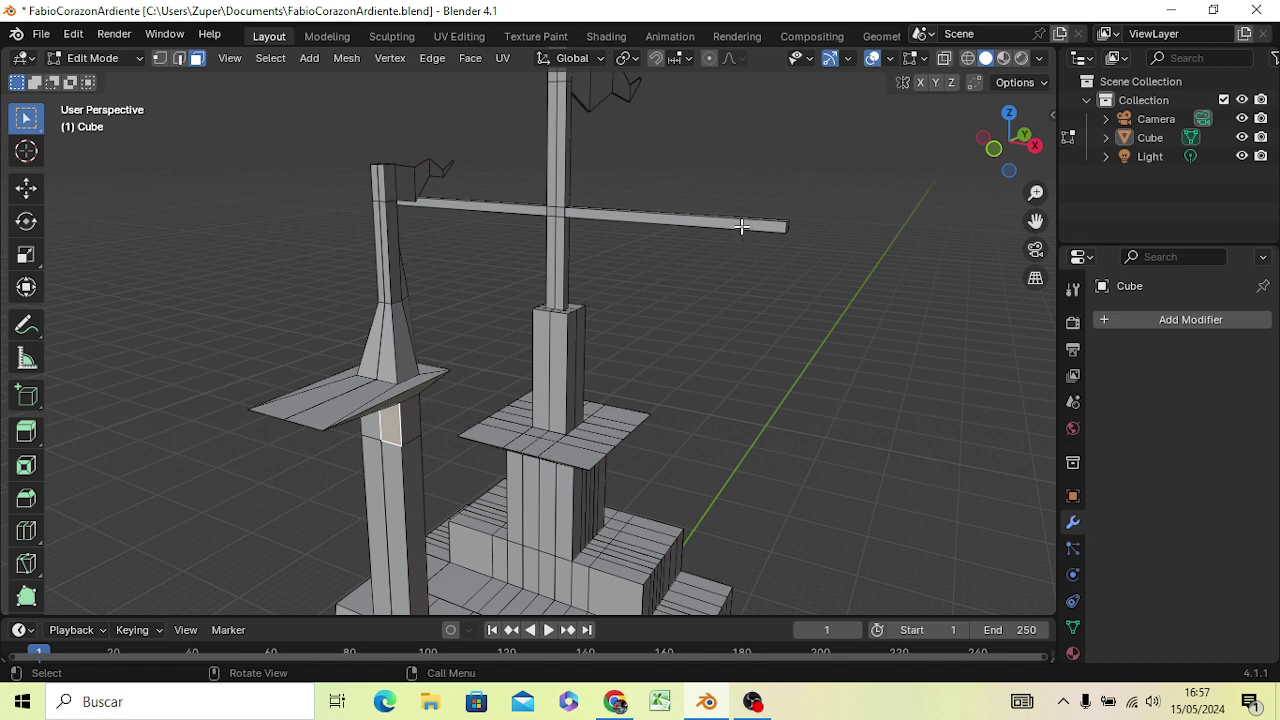
pyautogui.scroll(3, 741, 227)
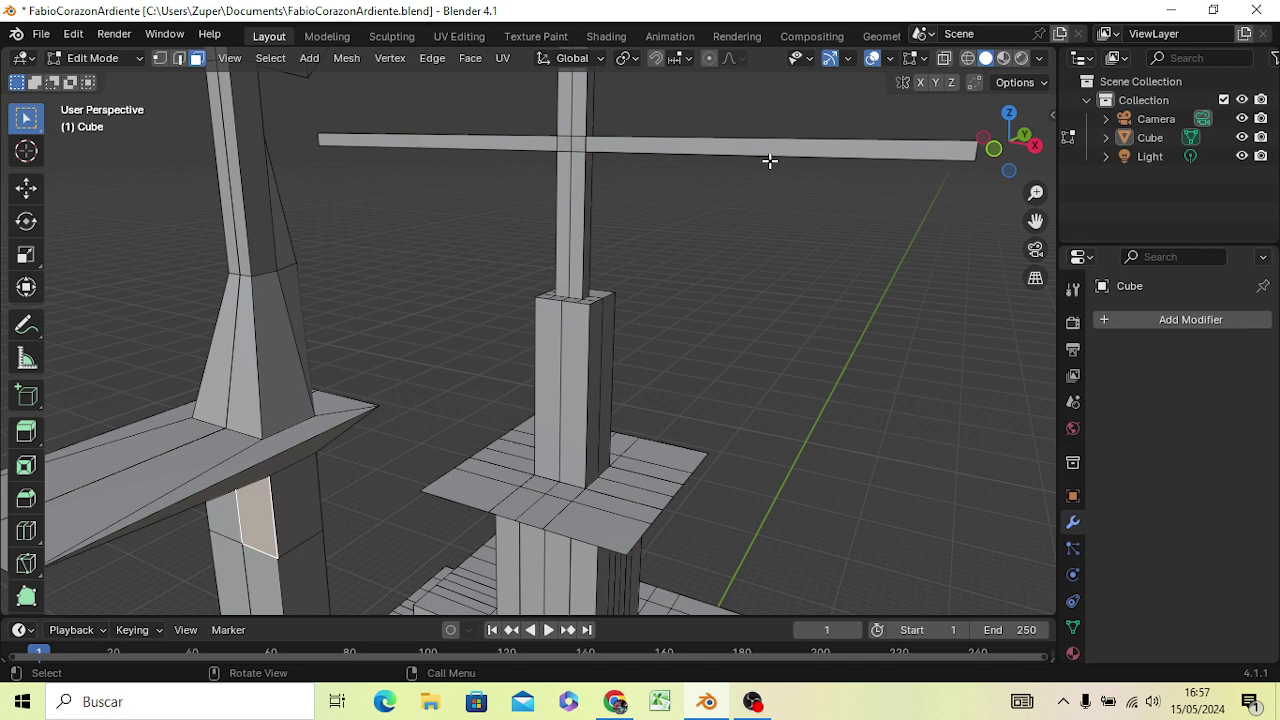
pyautogui.moveTo(606, 424); pyautogui.dragTo(470, 357, button='middle')
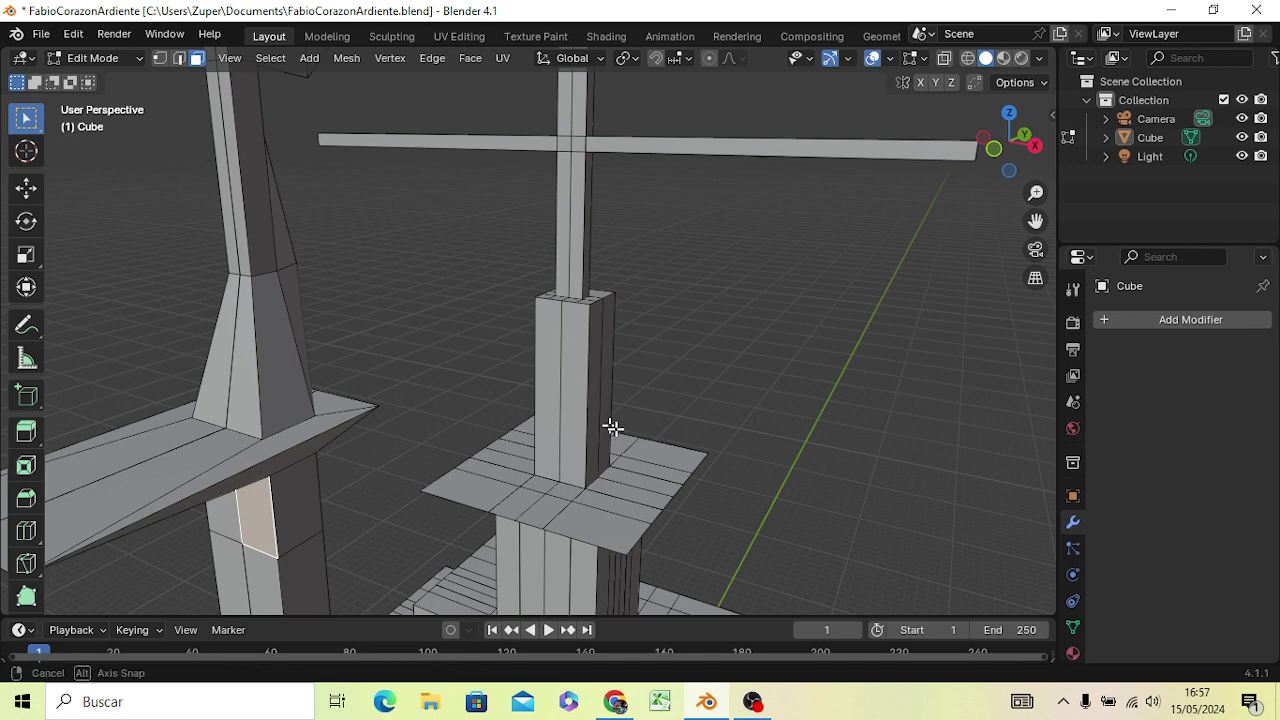
pyautogui.scroll(-4, 480, 372)
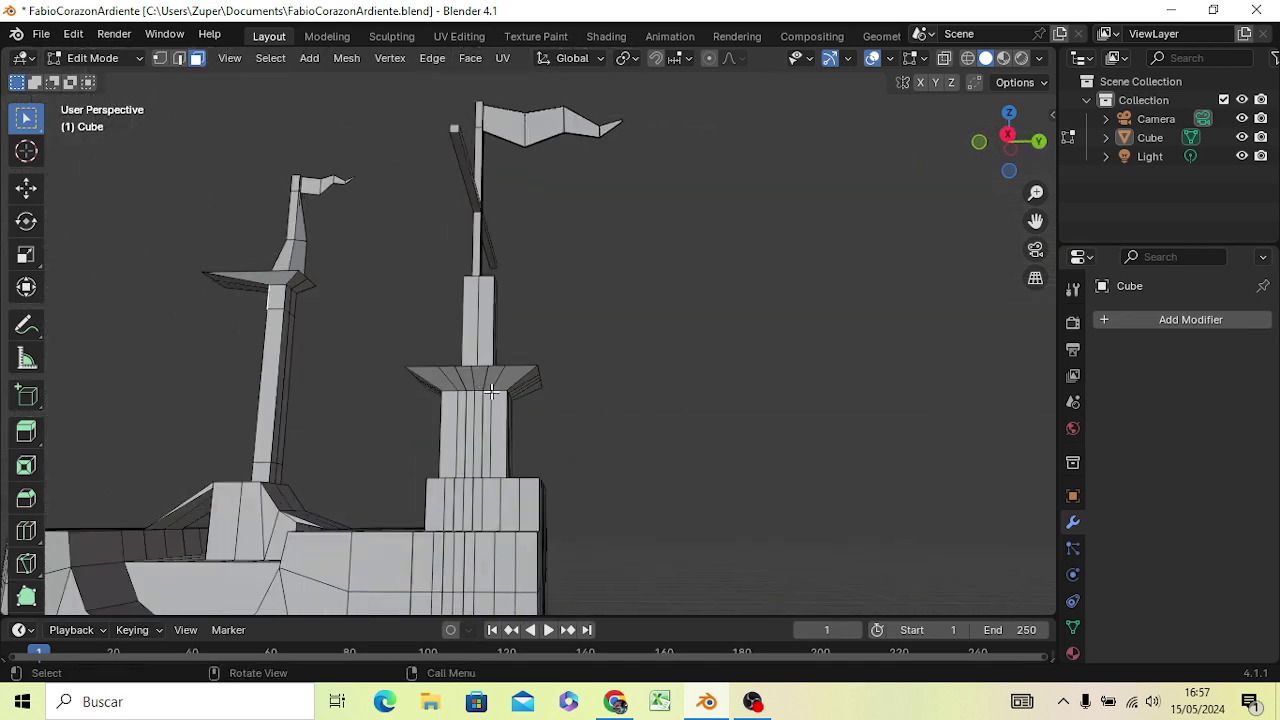
pyautogui.scroll(-3, 482, 380)
pyautogui.moveTo(487, 407)
pyautogui.mouseDown(button='middle')
pyautogui.moveTo(470, 551)
pyautogui.moveTo(563, 509)
pyautogui.moveTo(738, 531)
pyautogui.moveTo(674, 489)
pyautogui.mouseUp(button='middle')
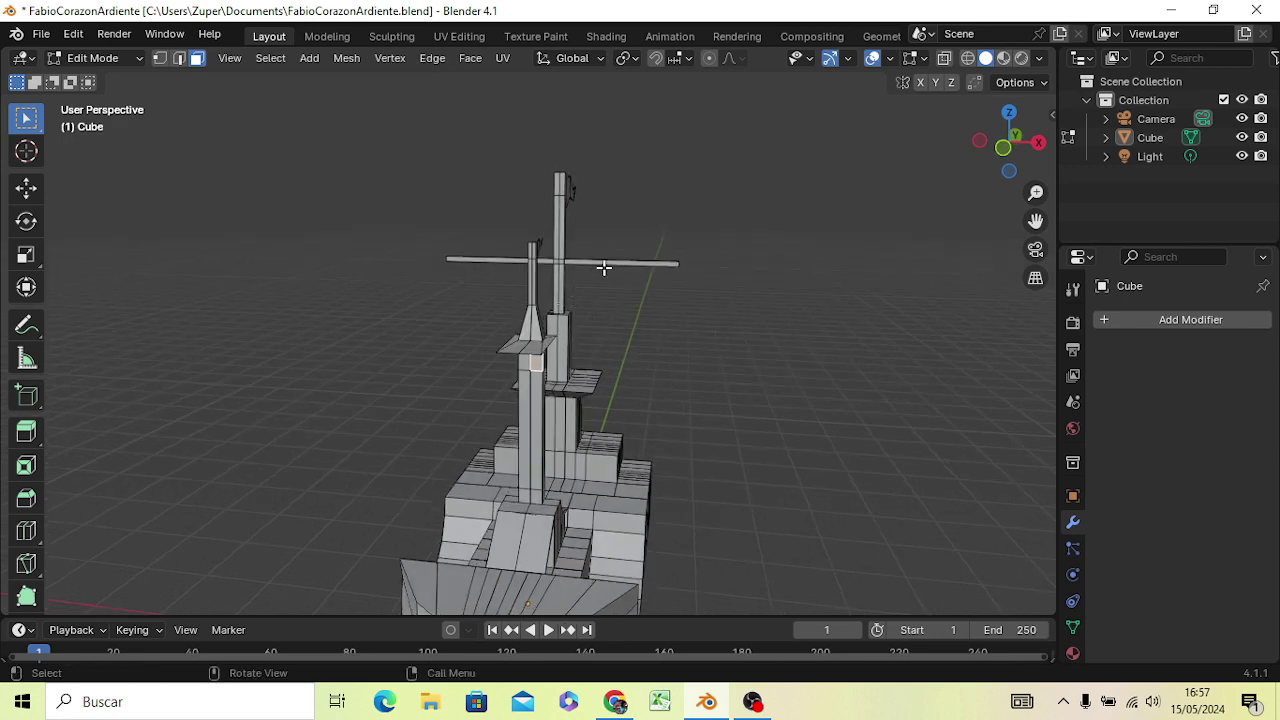
pyautogui.click(611, 263)
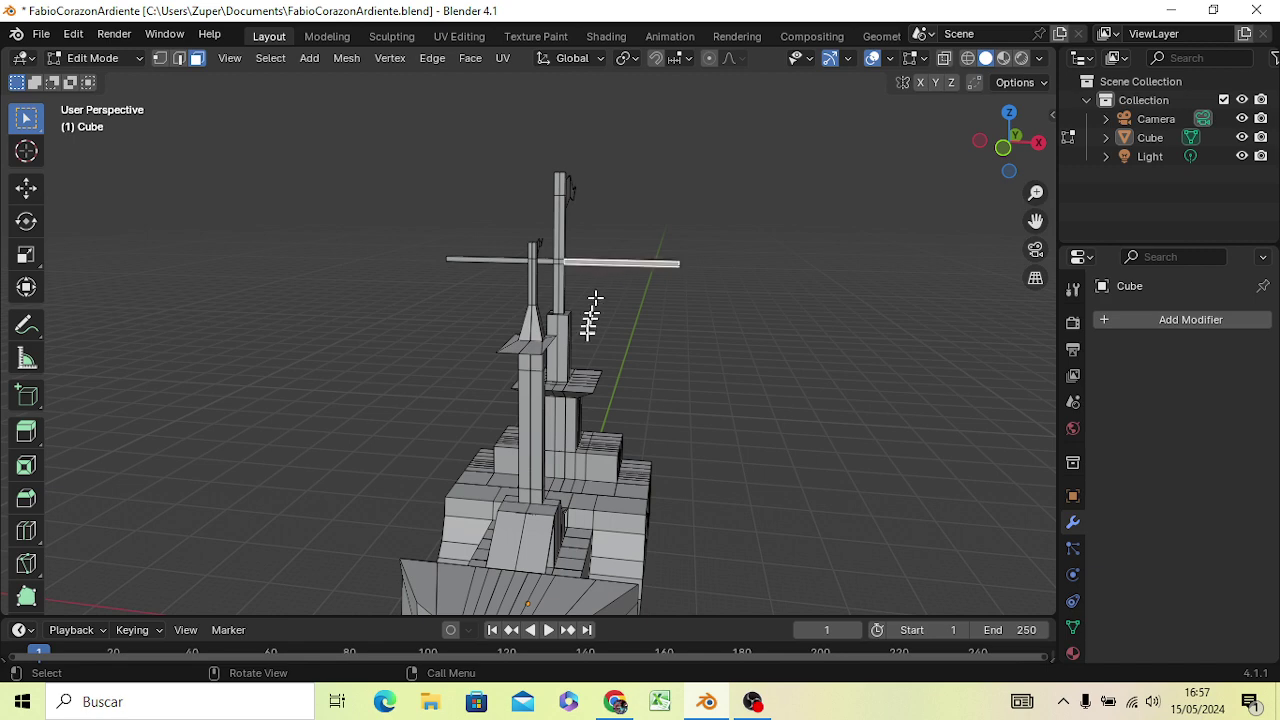
pyautogui.scroll(2, 590, 345)
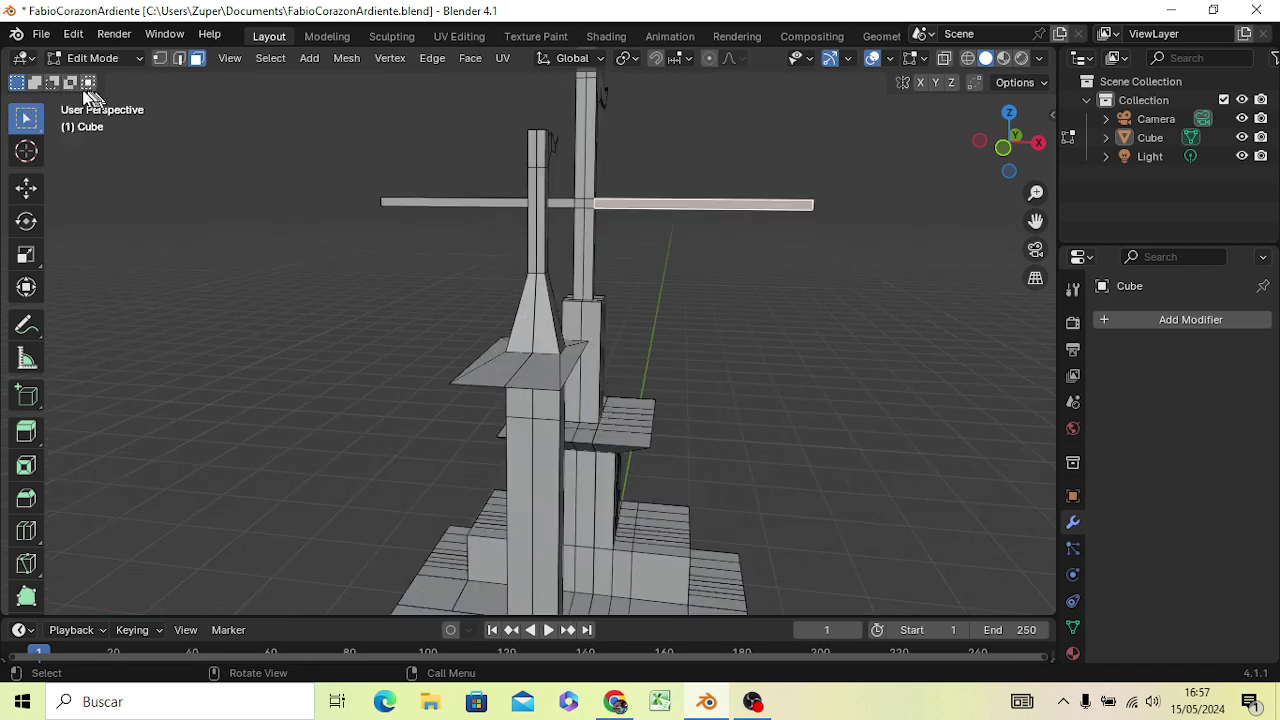
pyautogui.click(694, 151)
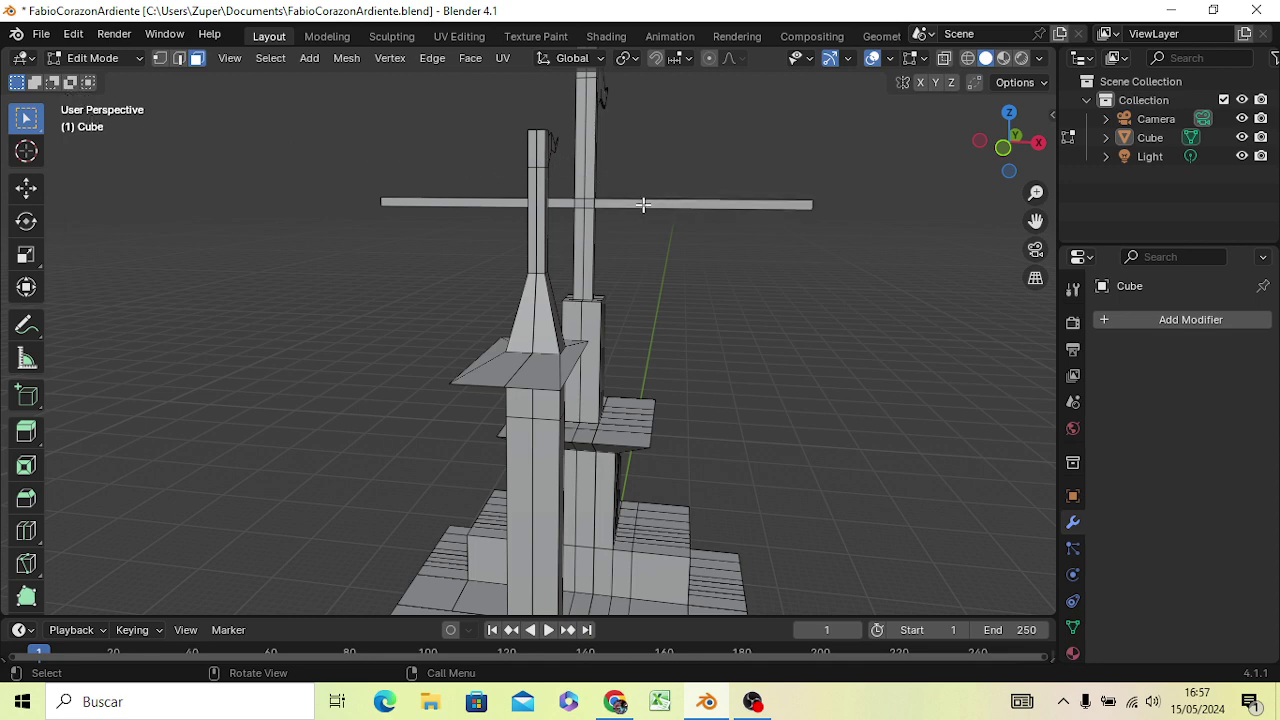
# Cut an edge loop into the main yard beside the mast
pyautogui.press('ctrl')
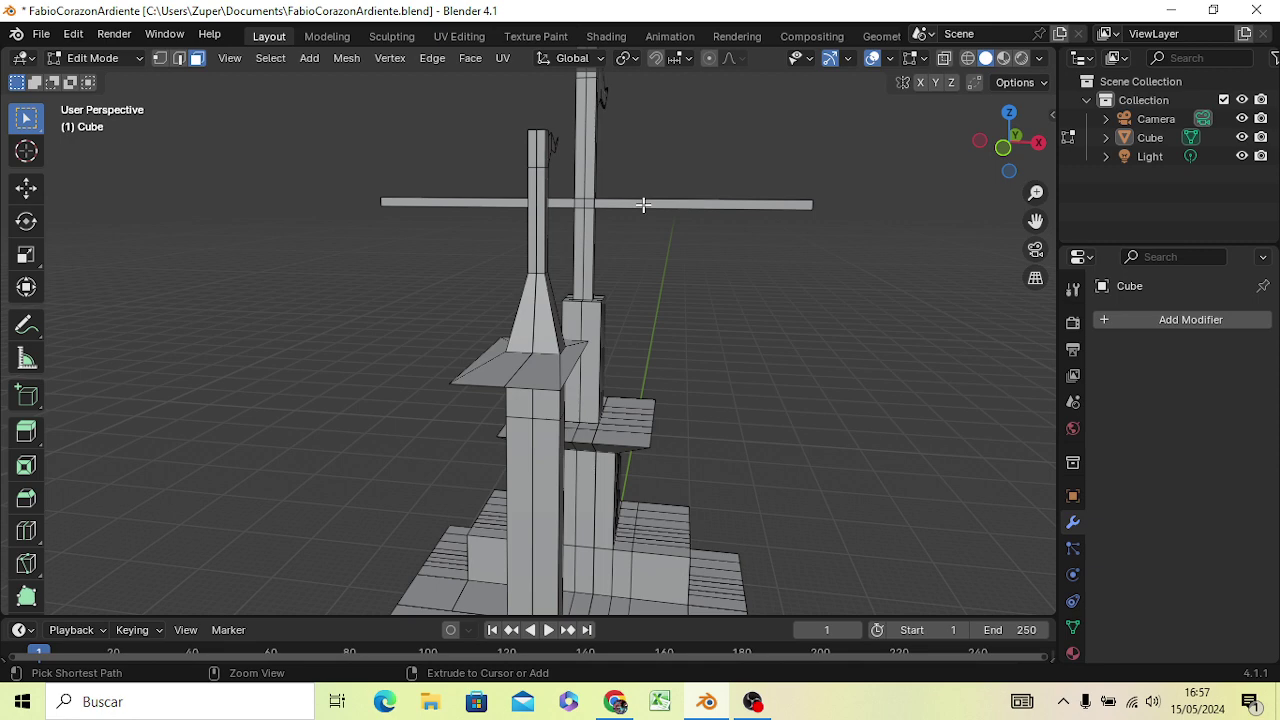
pyautogui.hotkey('ctrl', 'r')
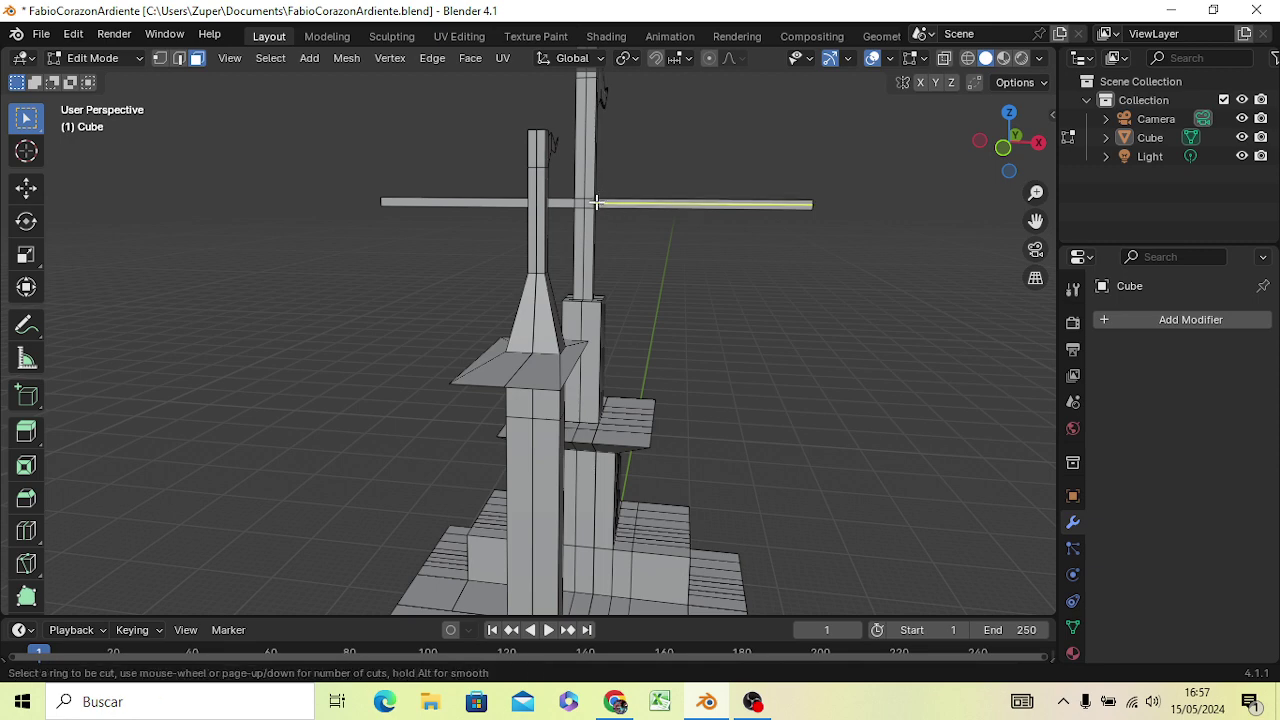
pyautogui.click(596, 203)
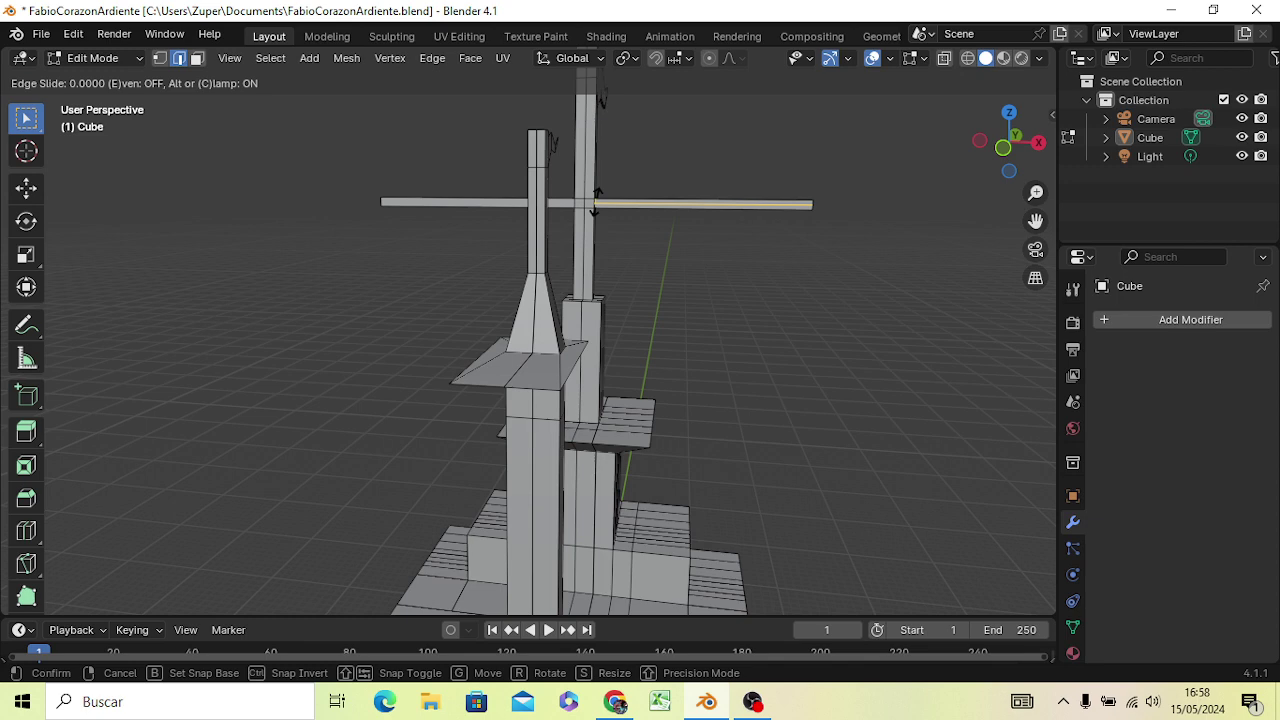
pyautogui.click(596, 203)
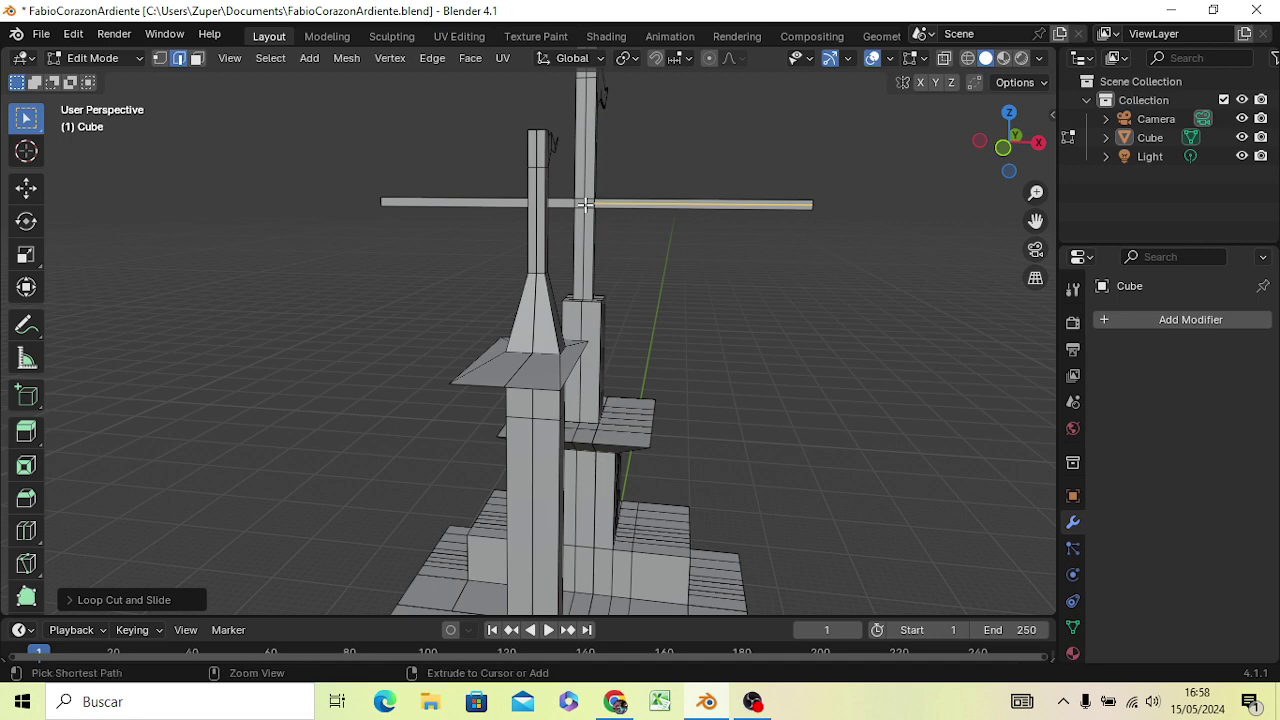
pyautogui.hotkey('ctrl', 't')
pyautogui.scroll(5, 586, 218)
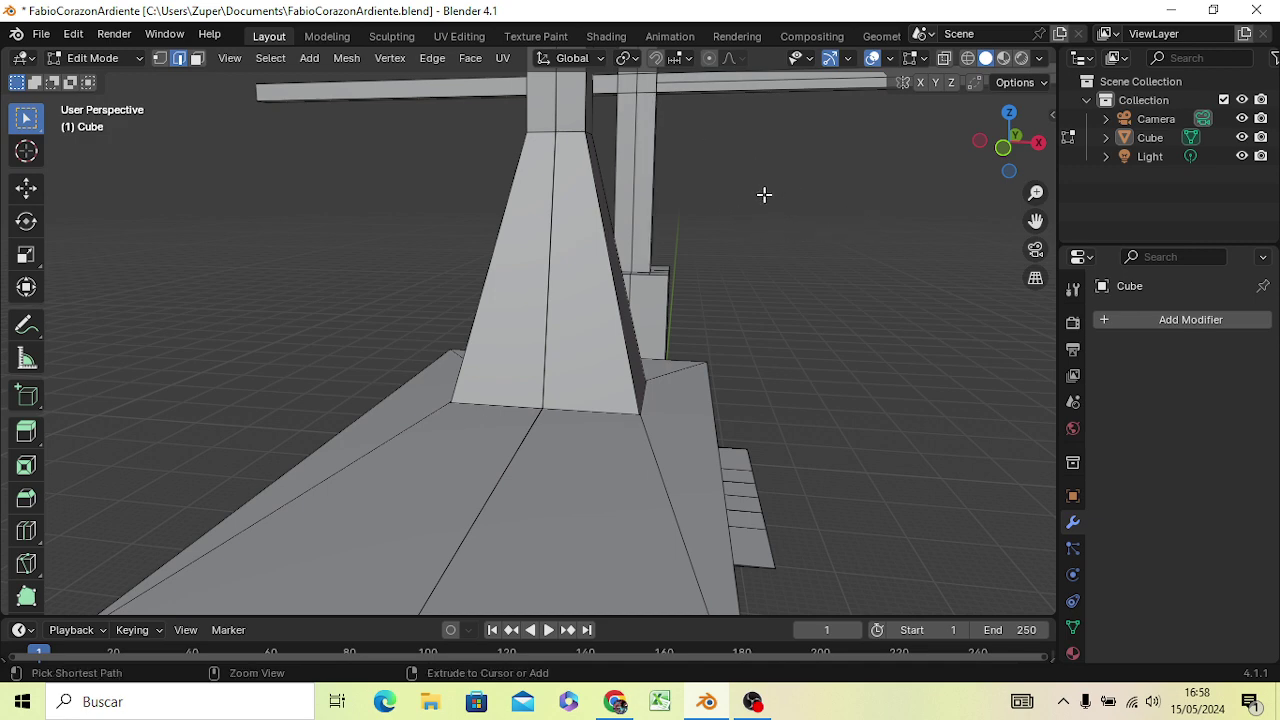
# Cut a second edge loop into the yard's left arm, then select the right arm in Right view
pyautogui.hotkey('ctrl', 'r')
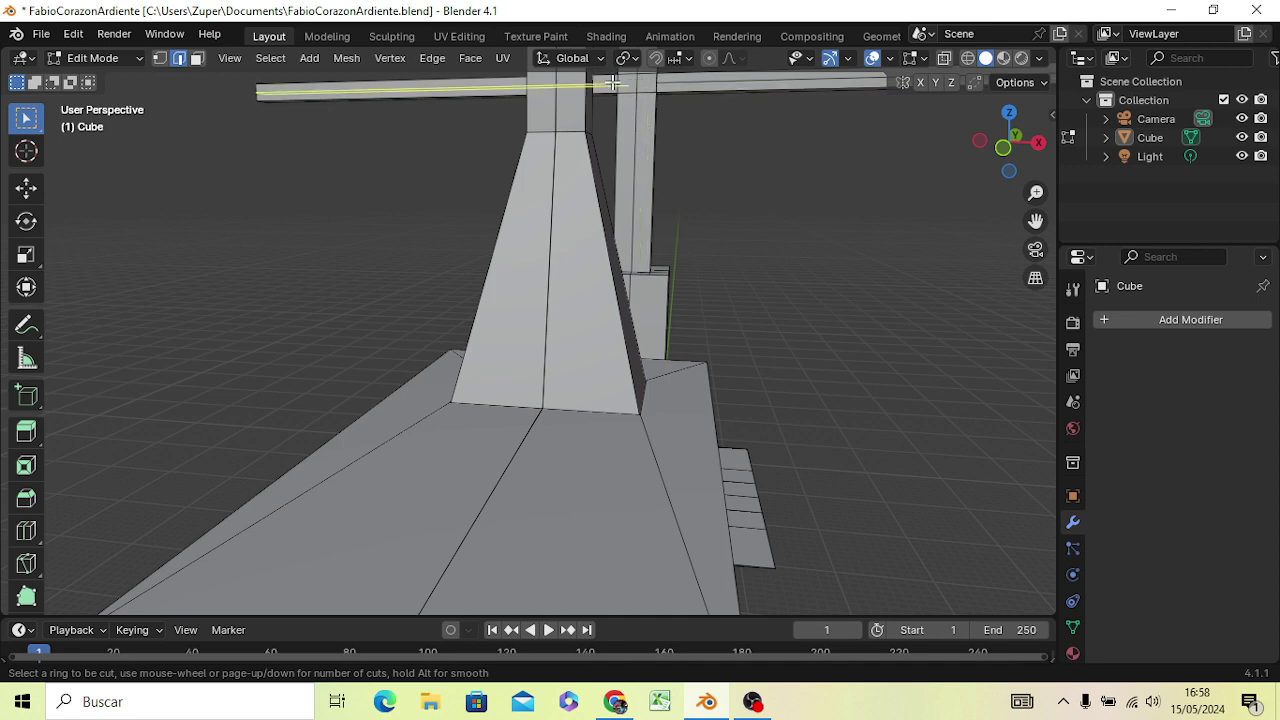
pyautogui.click(613, 83)
pyautogui.click(613, 83)
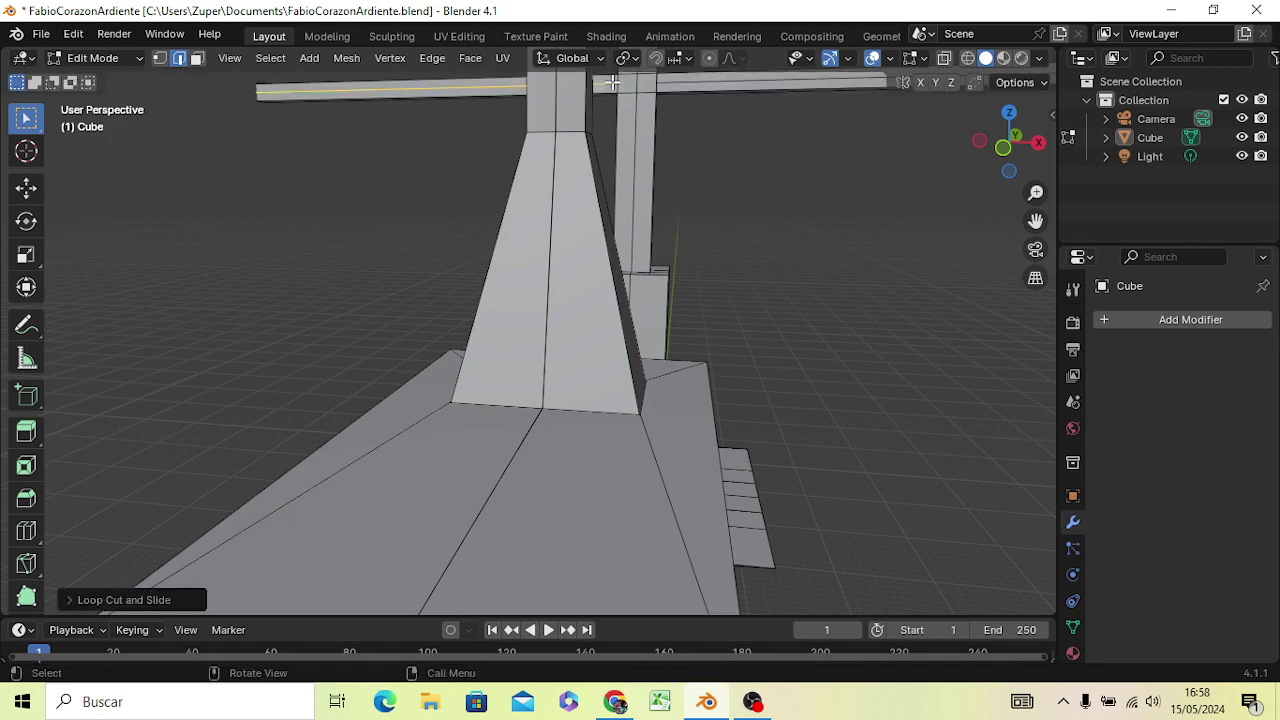
pyautogui.click(762, 207)
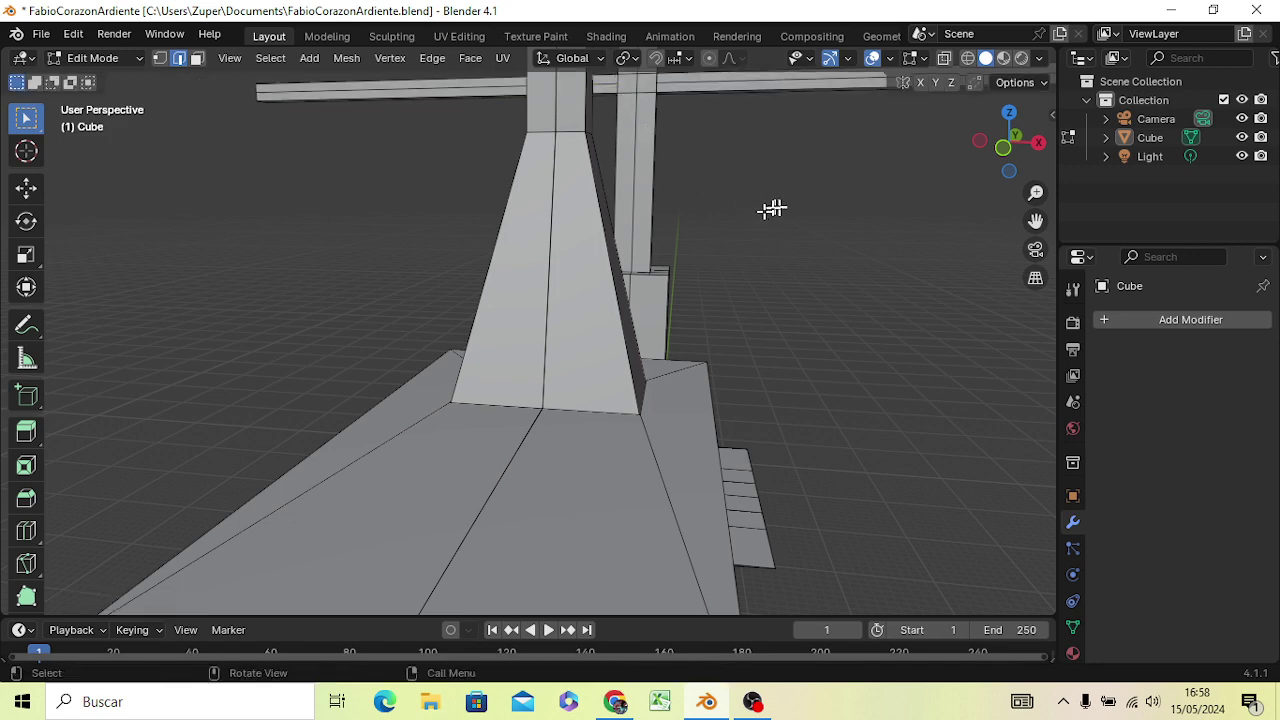
pyautogui.scroll(-4, 775, 220)
pyautogui.scroll(-2, 777, 222)
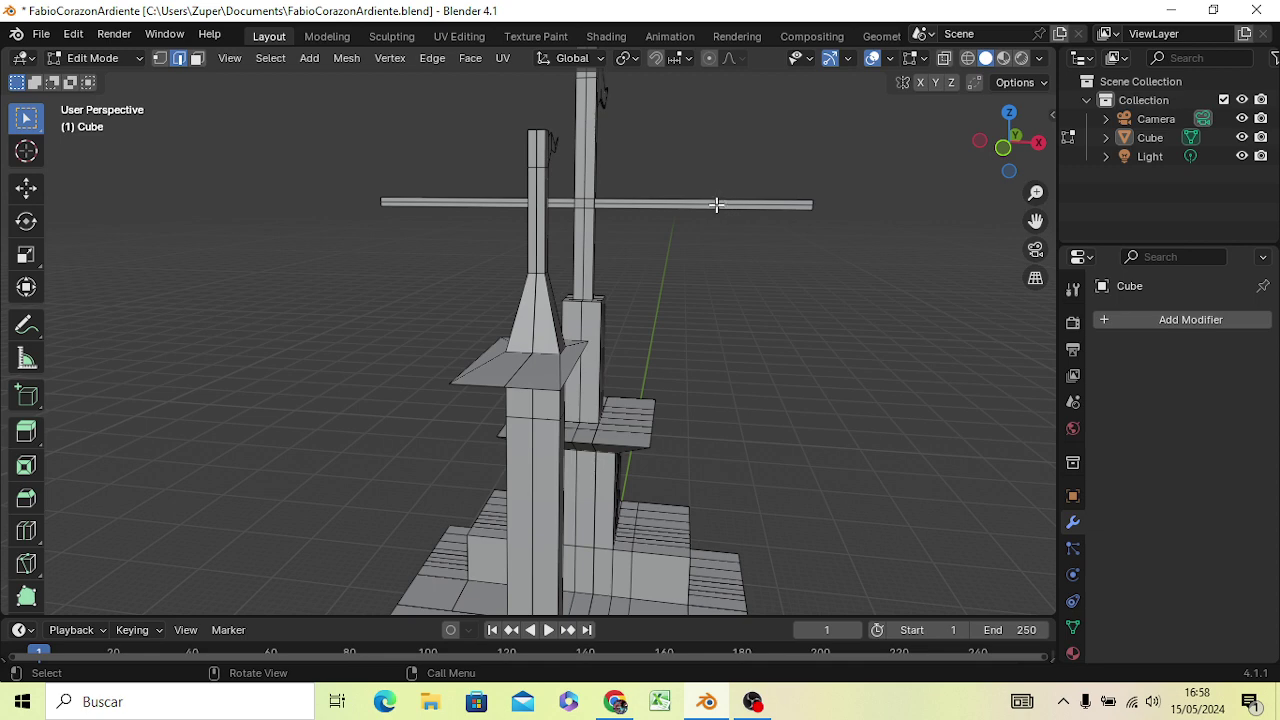
pyautogui.keyDown('shift'); pyautogui.click(562, 202); pyautogui.keyUp('shift')
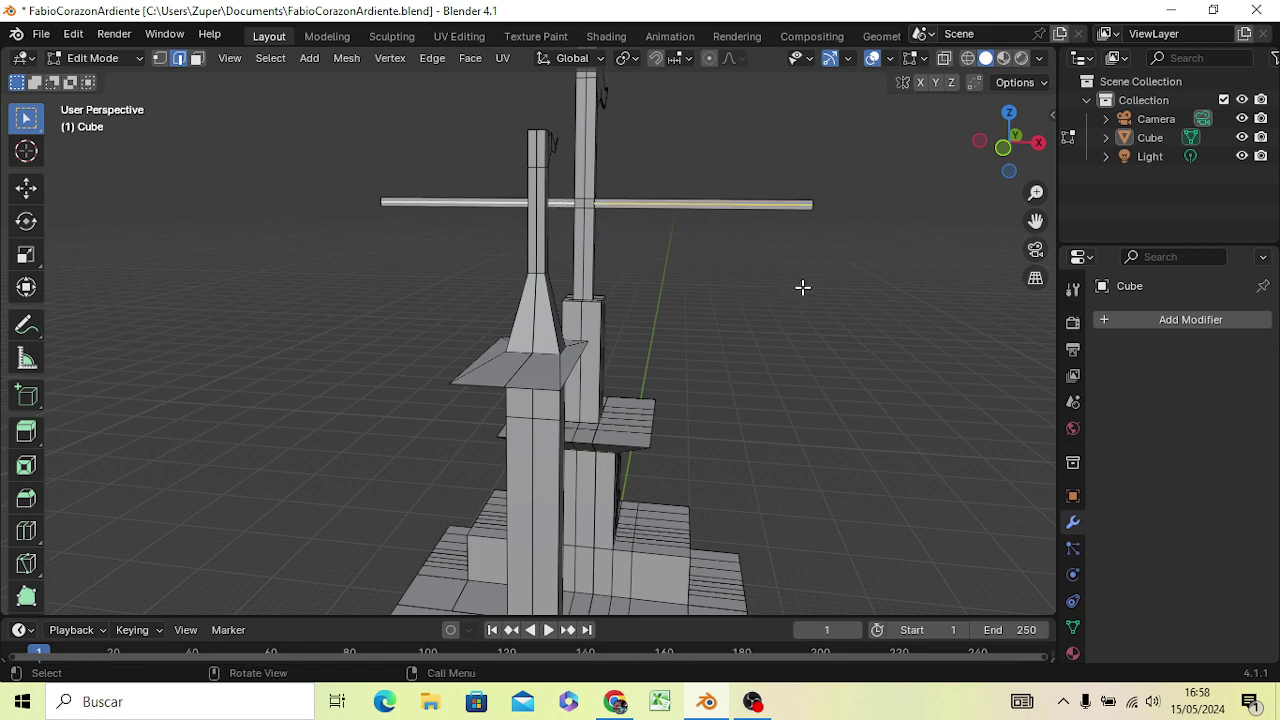
pyautogui.press('KP_3')
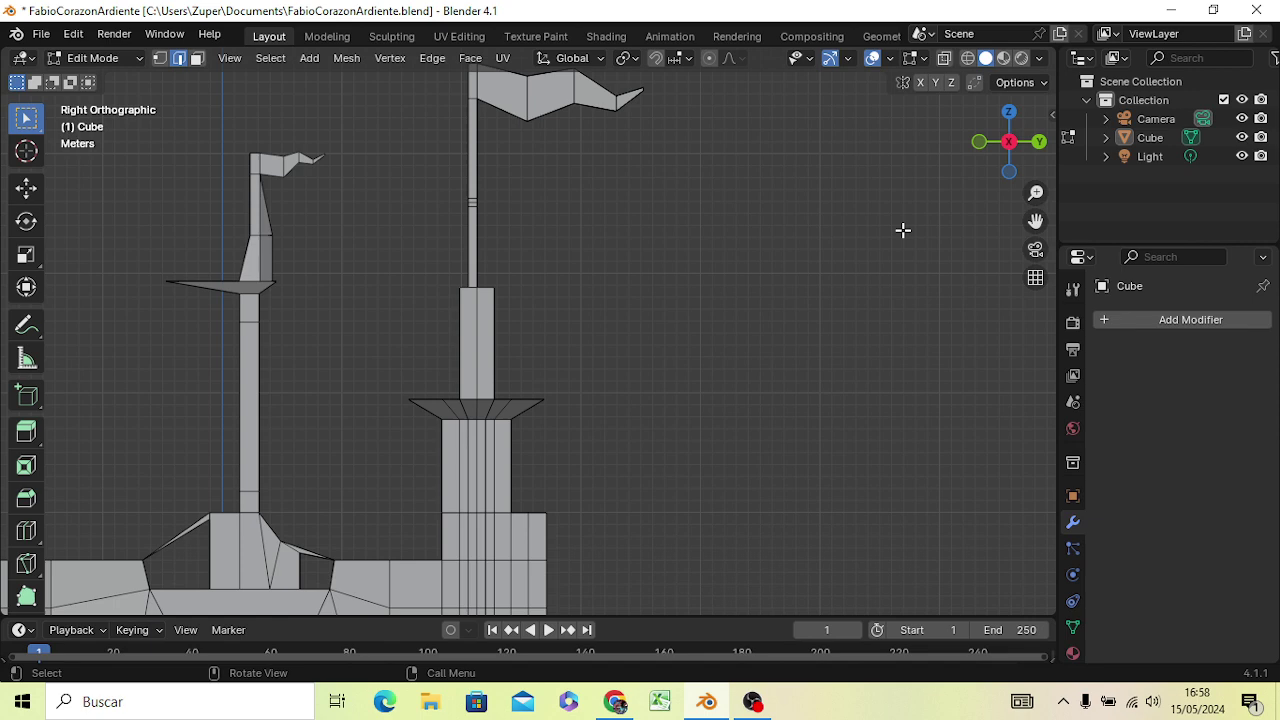
# Extrude five edges curving down from the yard toward the platform to outline the sail
pyautogui.press('g')
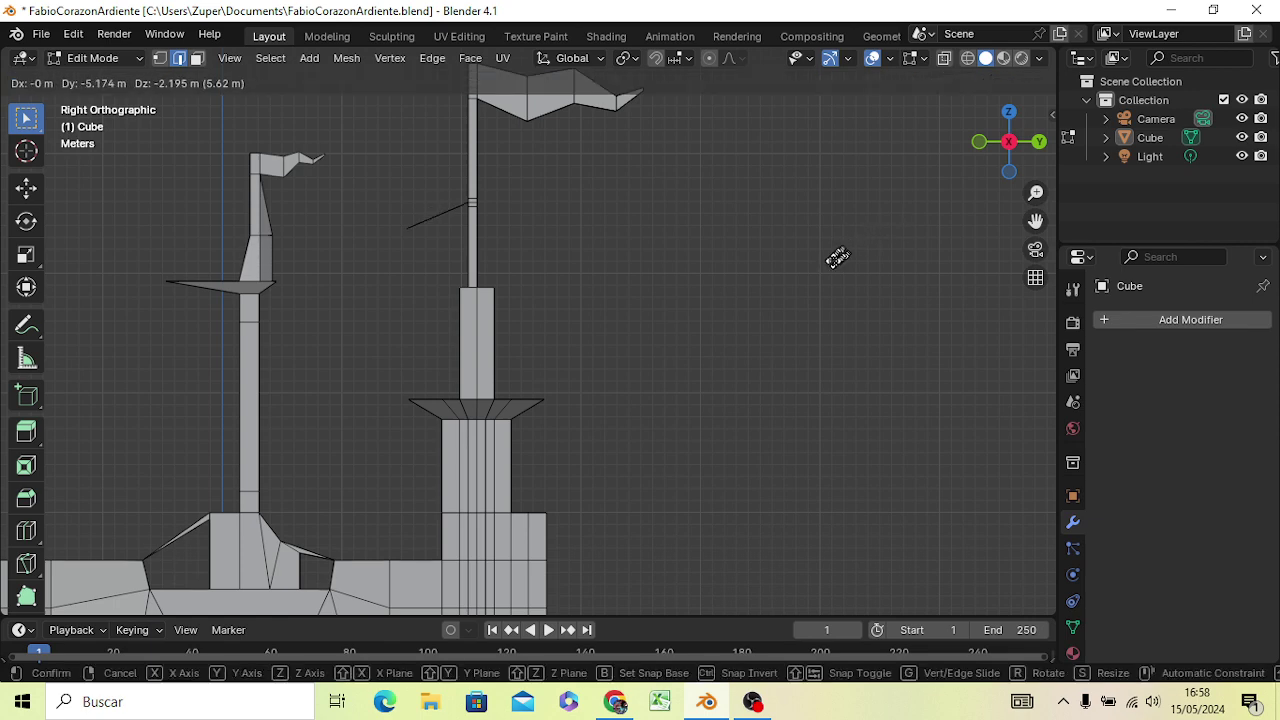
pyautogui.click(812, 266)
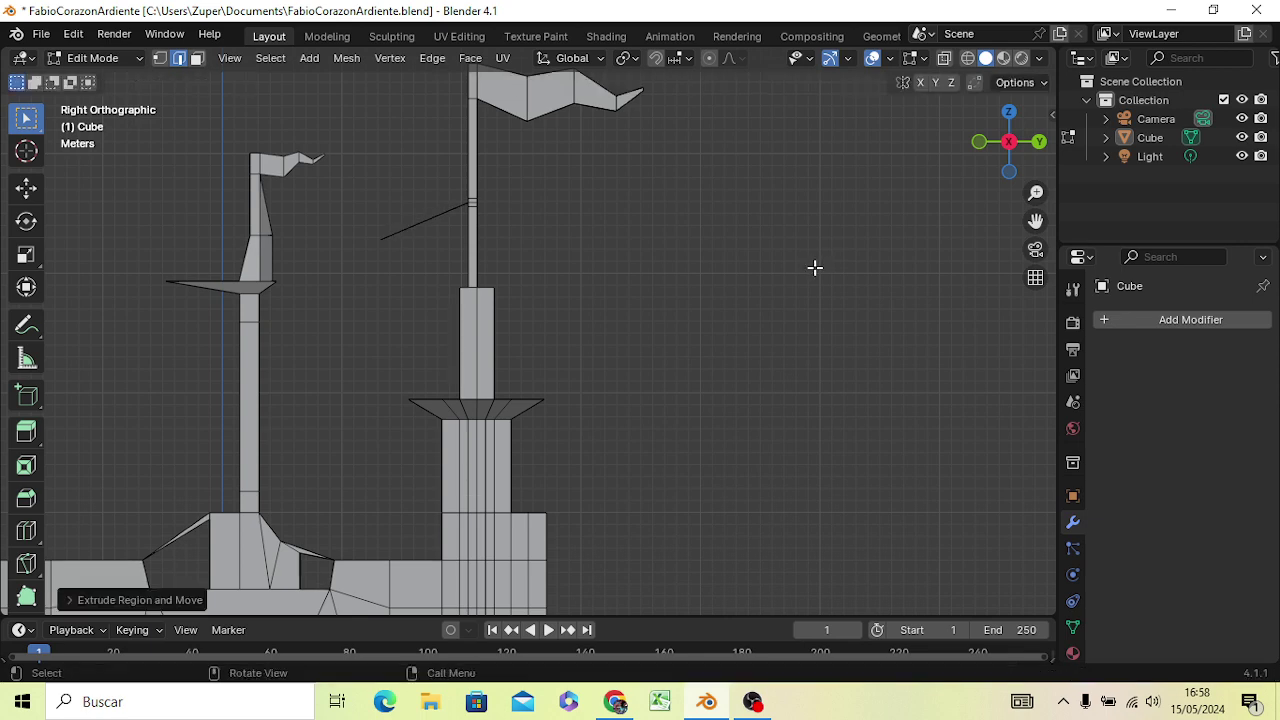
pyautogui.press('e')
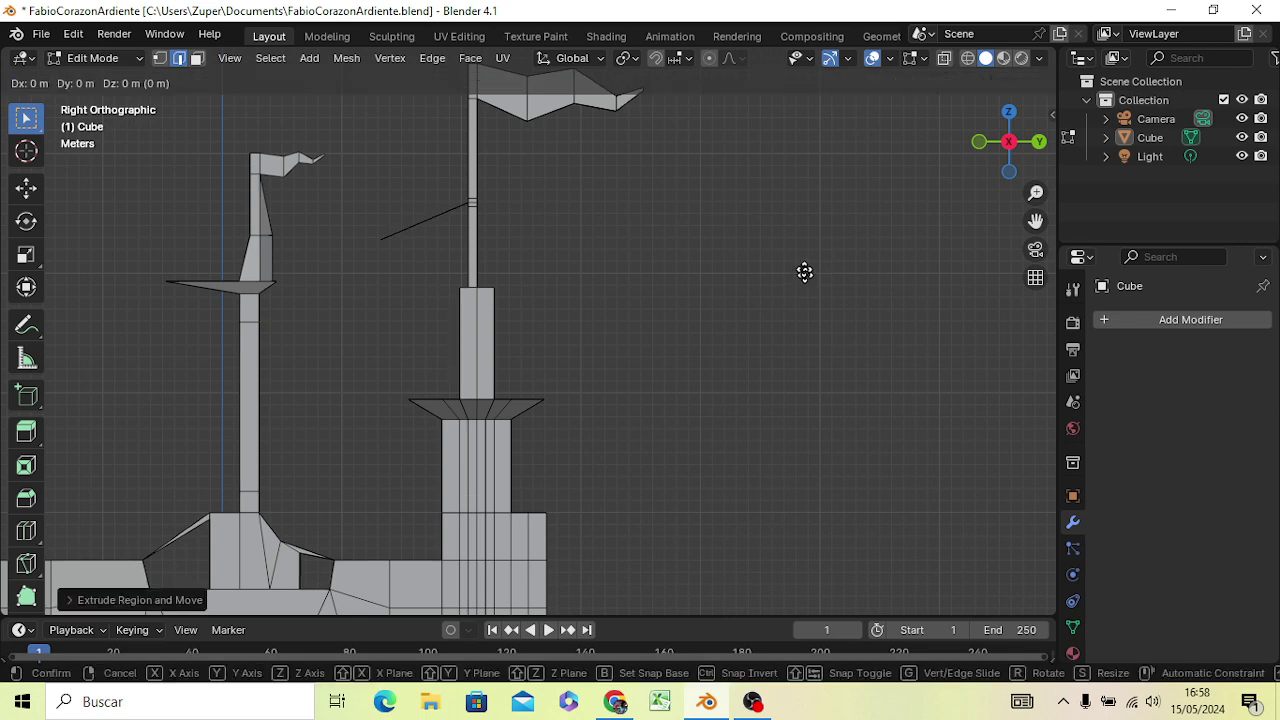
pyautogui.click(767, 322)
pyautogui.press('e')
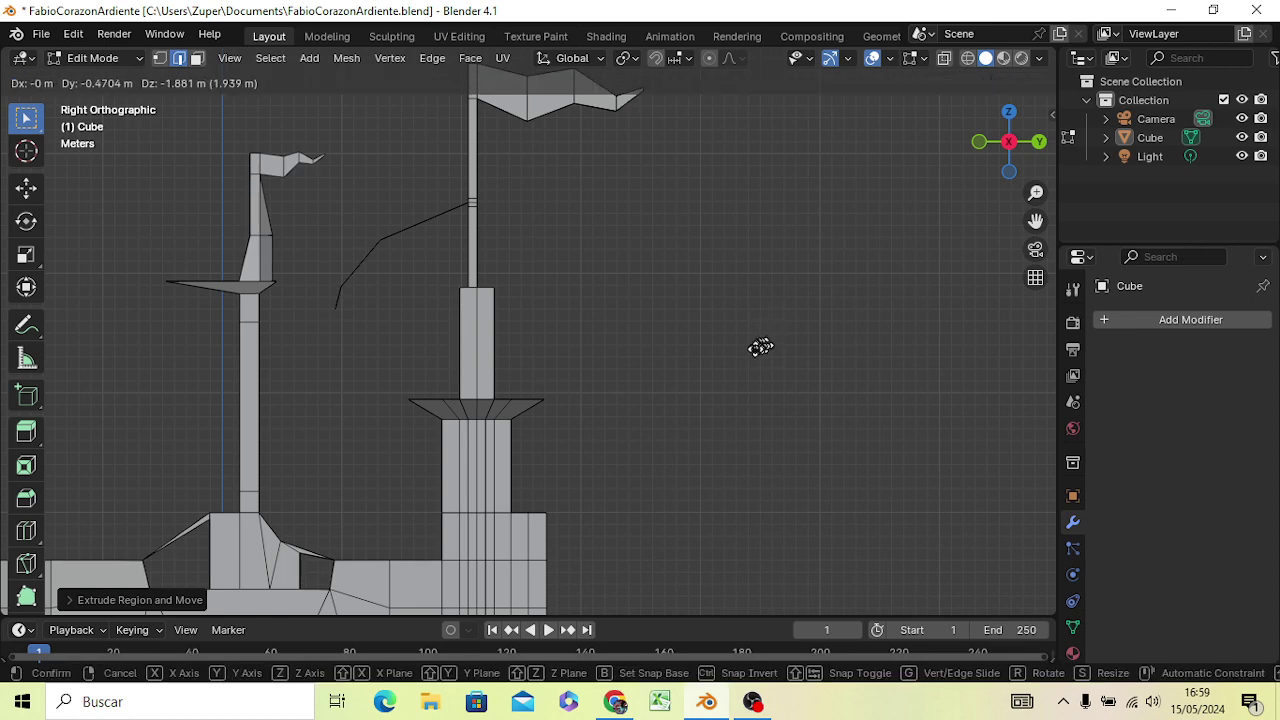
pyautogui.click(755, 360)
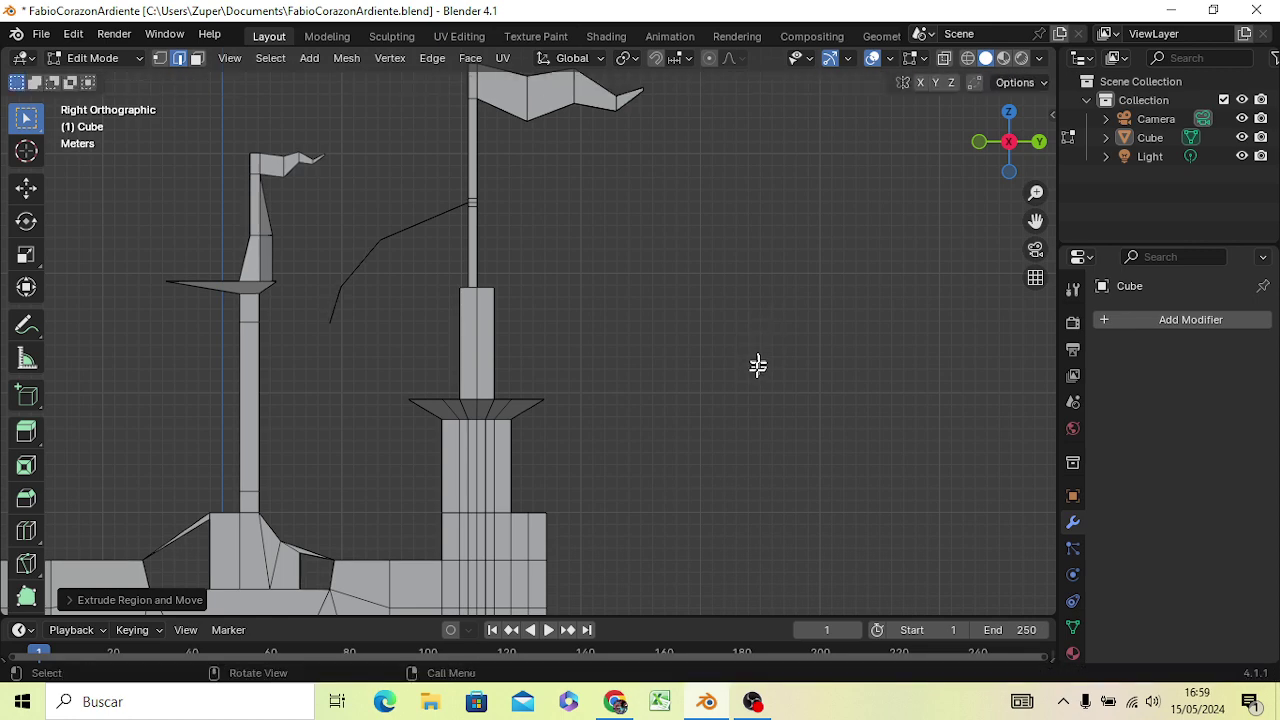
pyautogui.press('e')
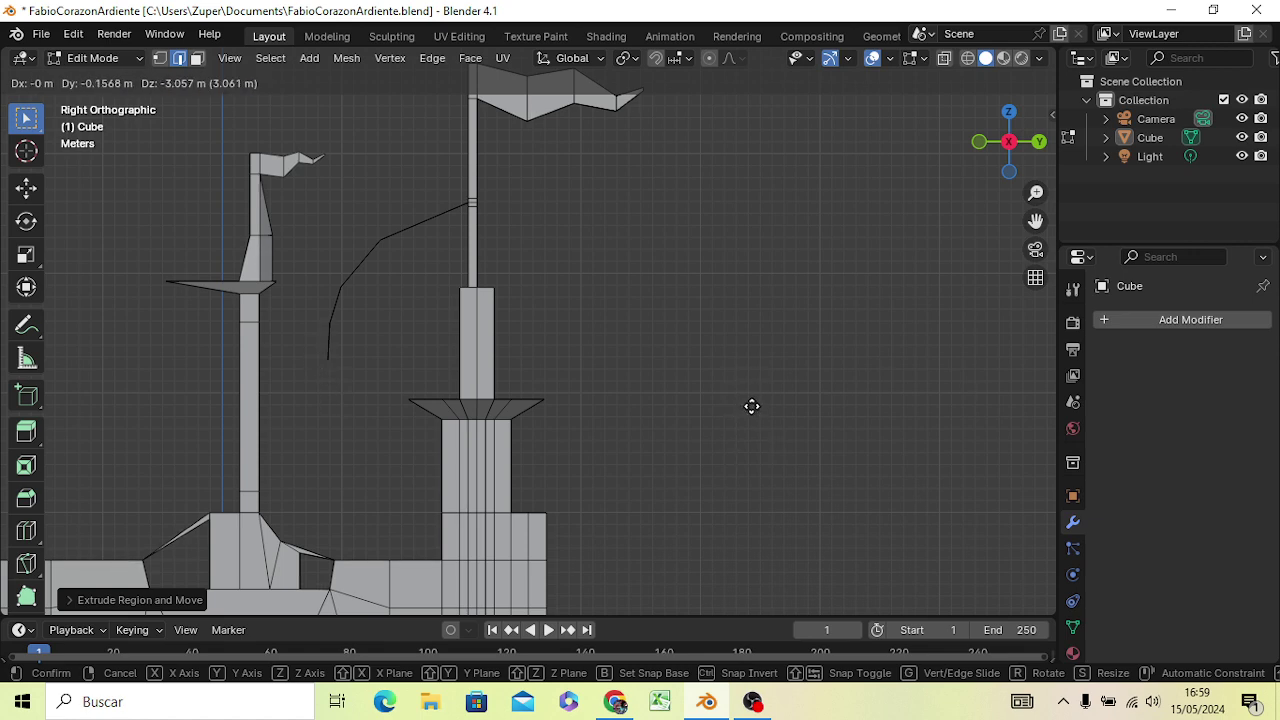
pyautogui.click(752, 406)
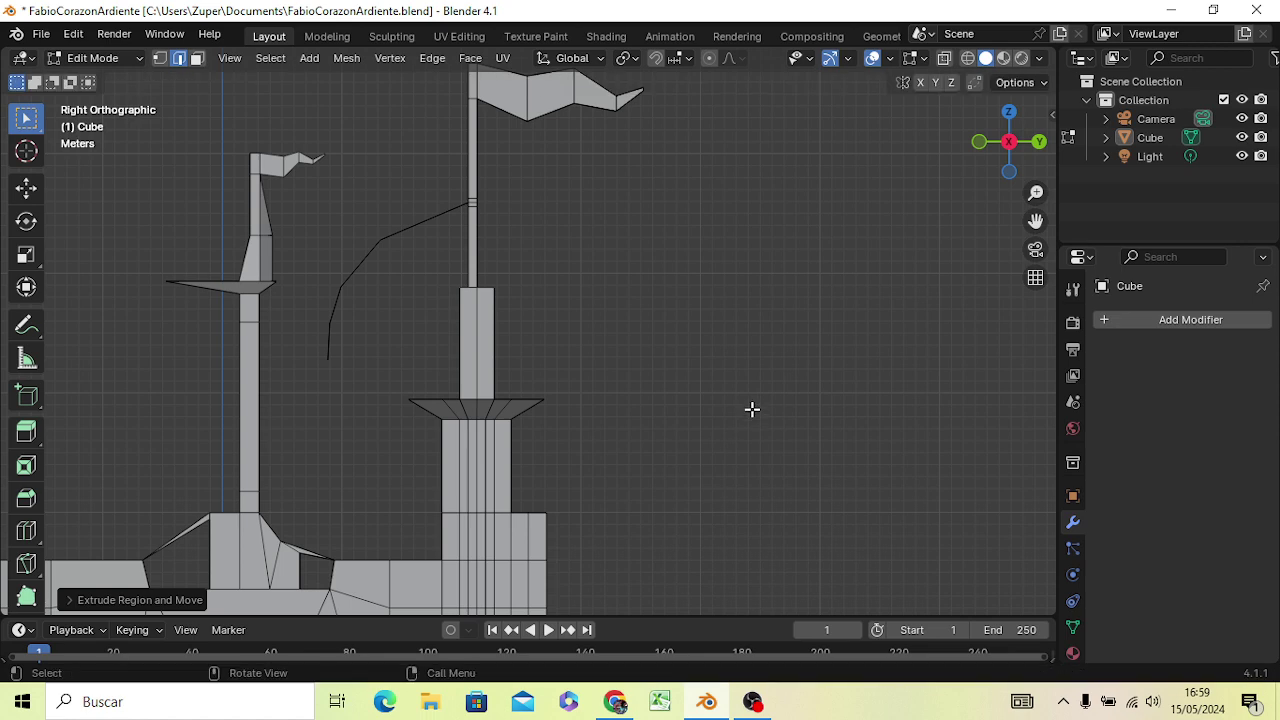
pyautogui.press('e')
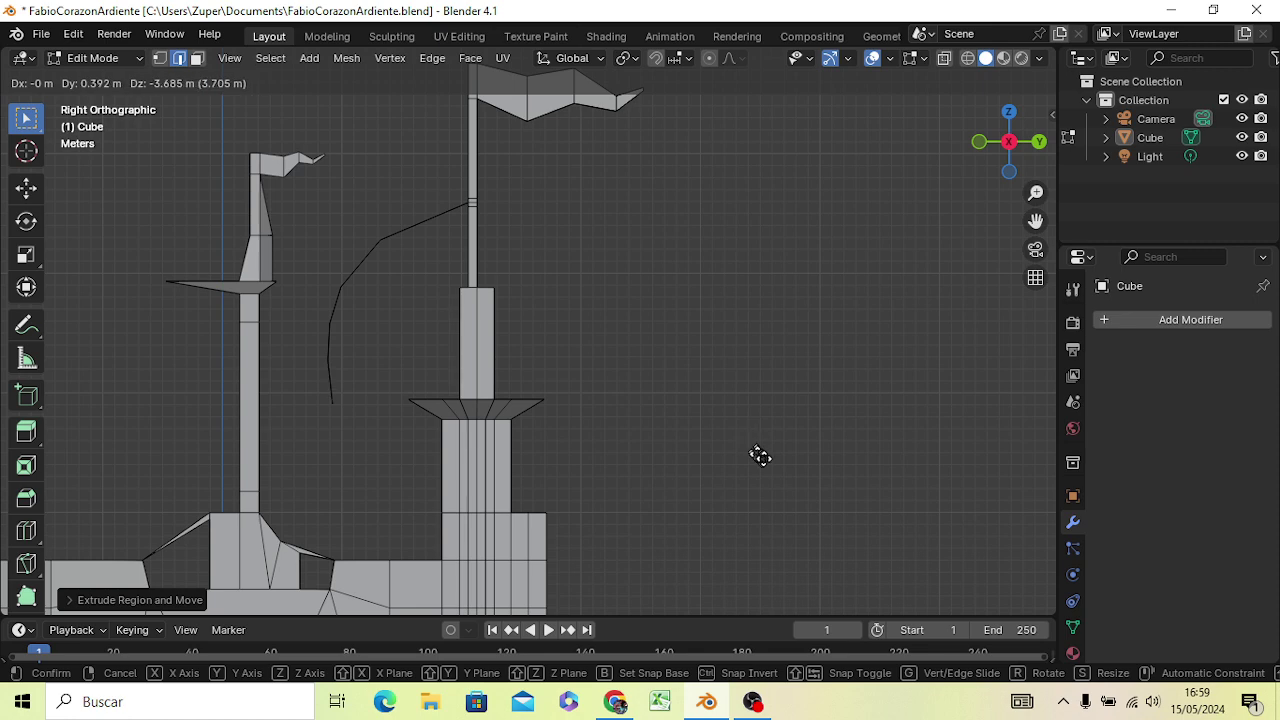
pyautogui.click(766, 460)
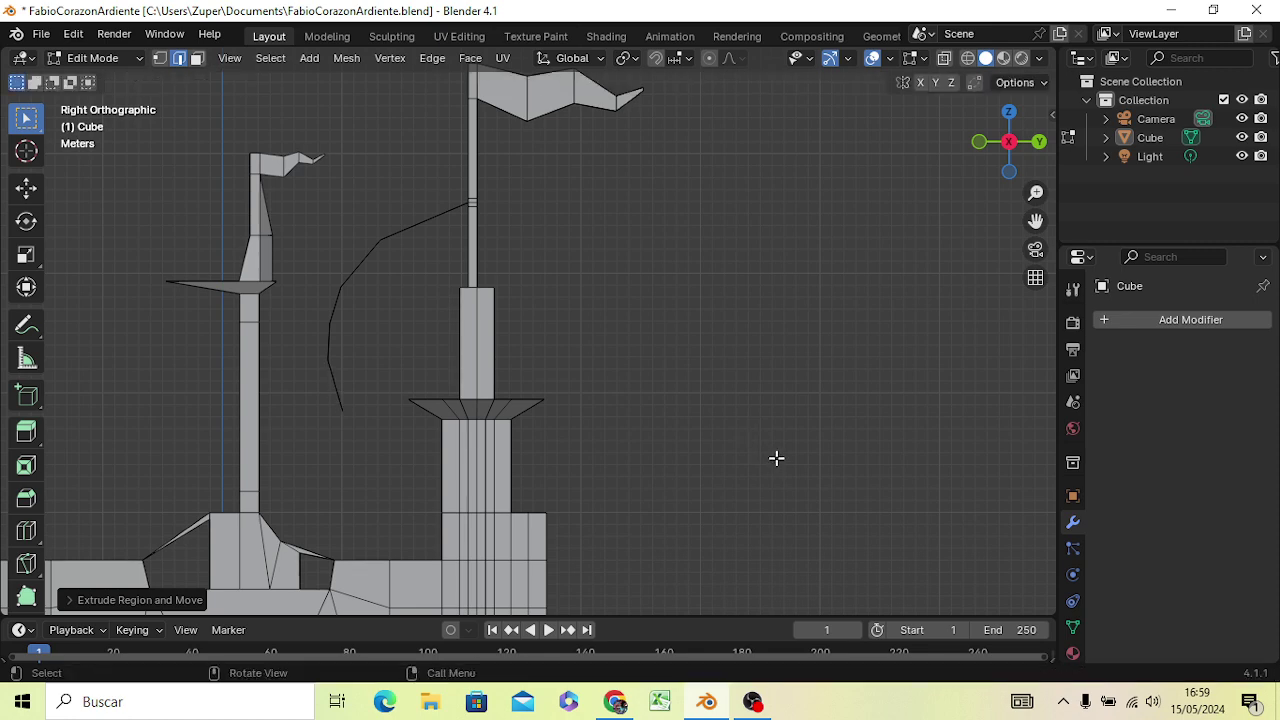
pyautogui.moveTo(774, 454)
pyautogui.mouseDown(button='middle')
pyautogui.moveTo(833, 402)
pyautogui.moveTo(794, 389)
pyautogui.moveTo(714, 429)
pyautogui.moveTo(749, 523)
pyautogui.moveTo(840, 525)
pyautogui.moveTo(837, 434)
pyautogui.moveTo(820, 420)
pyautogui.moveTo(874, 451)
pyautogui.moveTo(965, 458)
pyautogui.moveTo(988, 440)
pyautogui.mouseUp(button='middle')
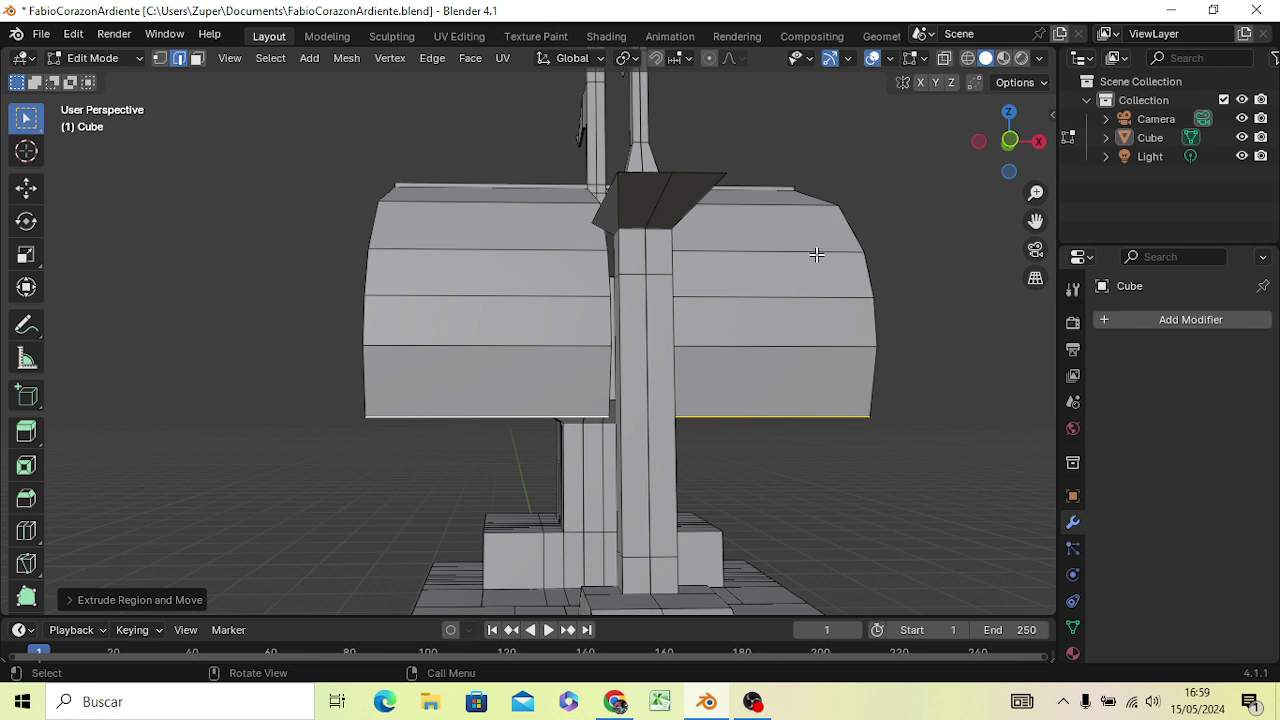
# Select four middle sail edges and scale them along Z, undoing an unwanted Y scale
pyautogui.click(818, 250)
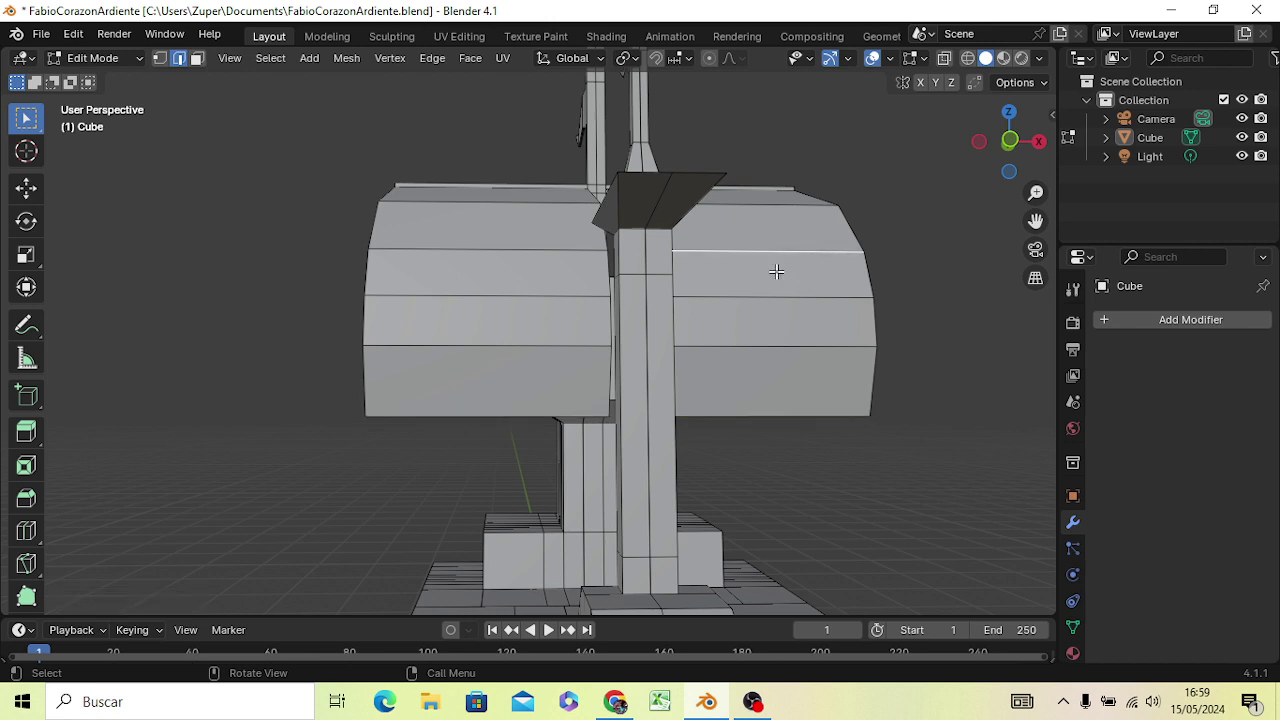
pyautogui.keyDown('shift'); pyautogui.click(542, 248); pyautogui.keyUp('shift')
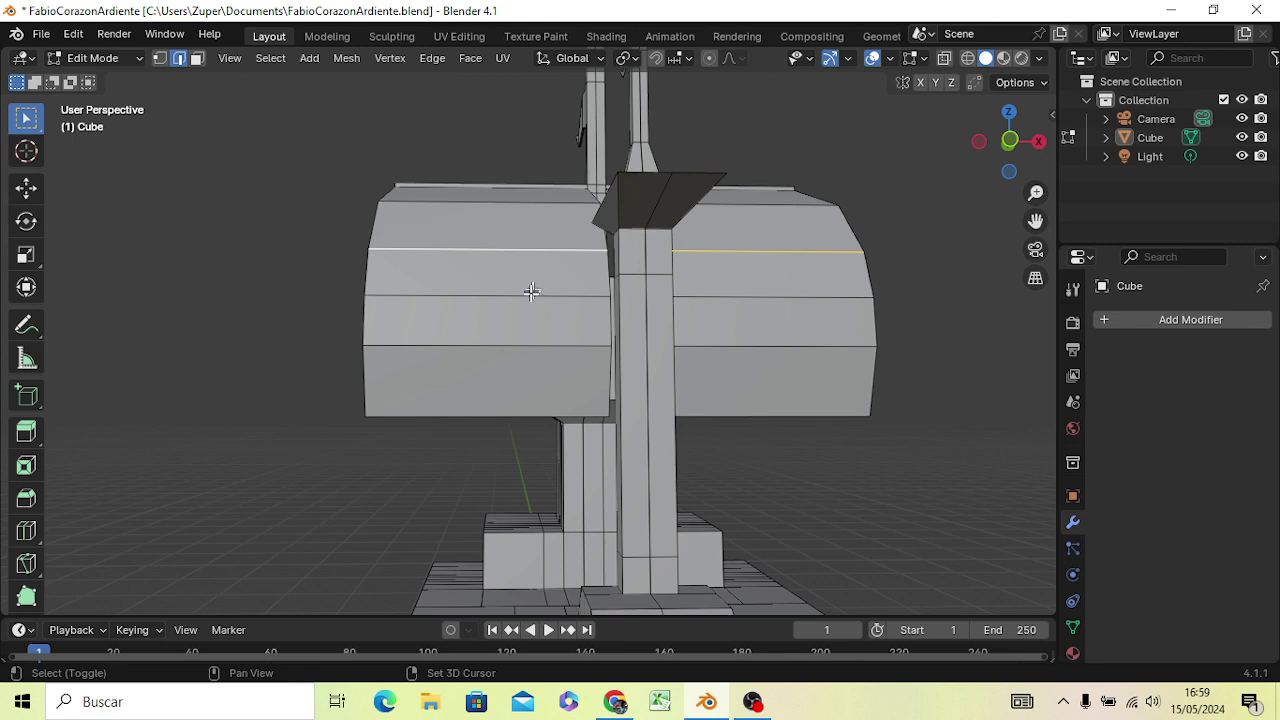
pyautogui.keyDown('shift'); pyautogui.click(526, 296); pyautogui.keyUp('shift')
pyautogui.keyDown('shift'); pyautogui.click(693, 297); pyautogui.keyUp('shift')
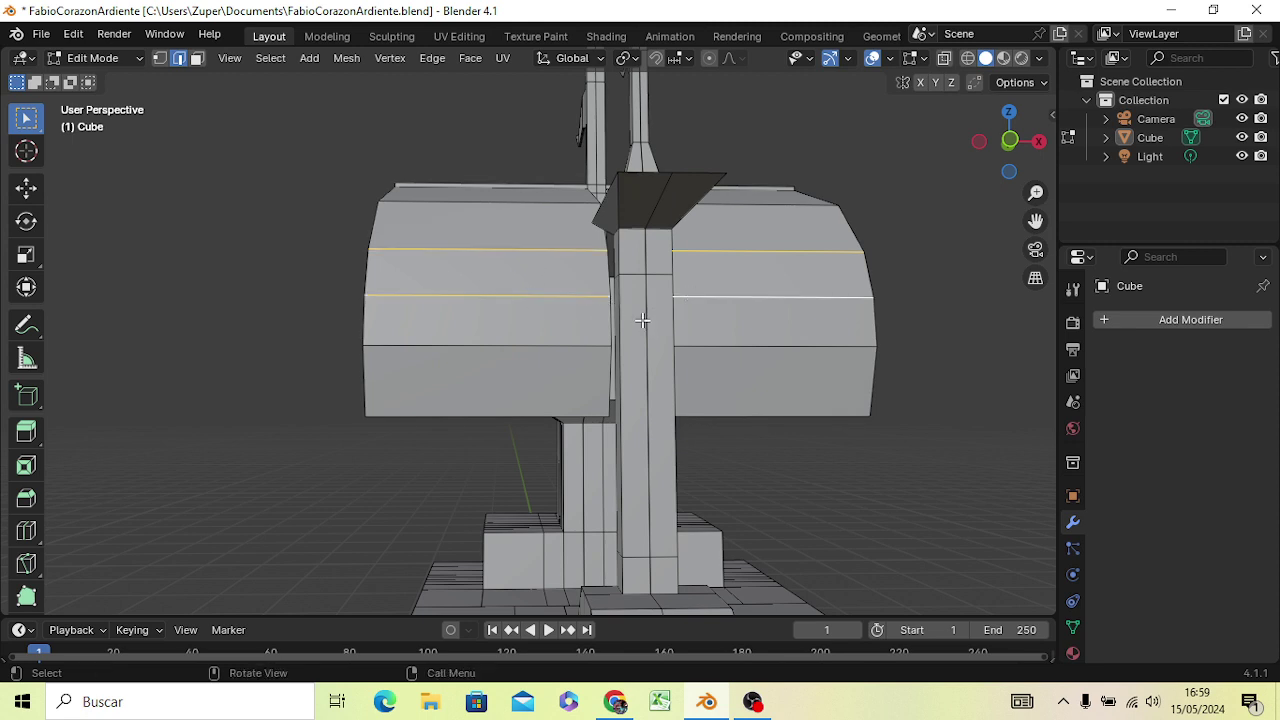
pyautogui.press('s')
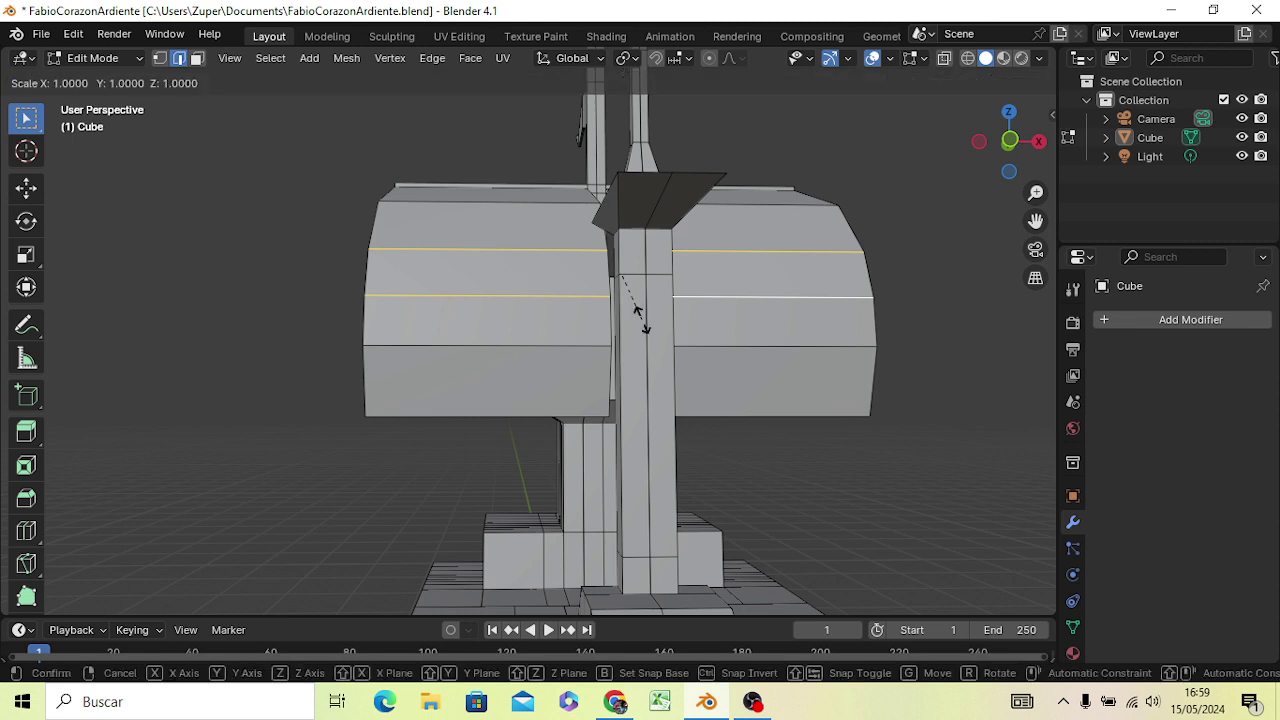
pyautogui.press('z')
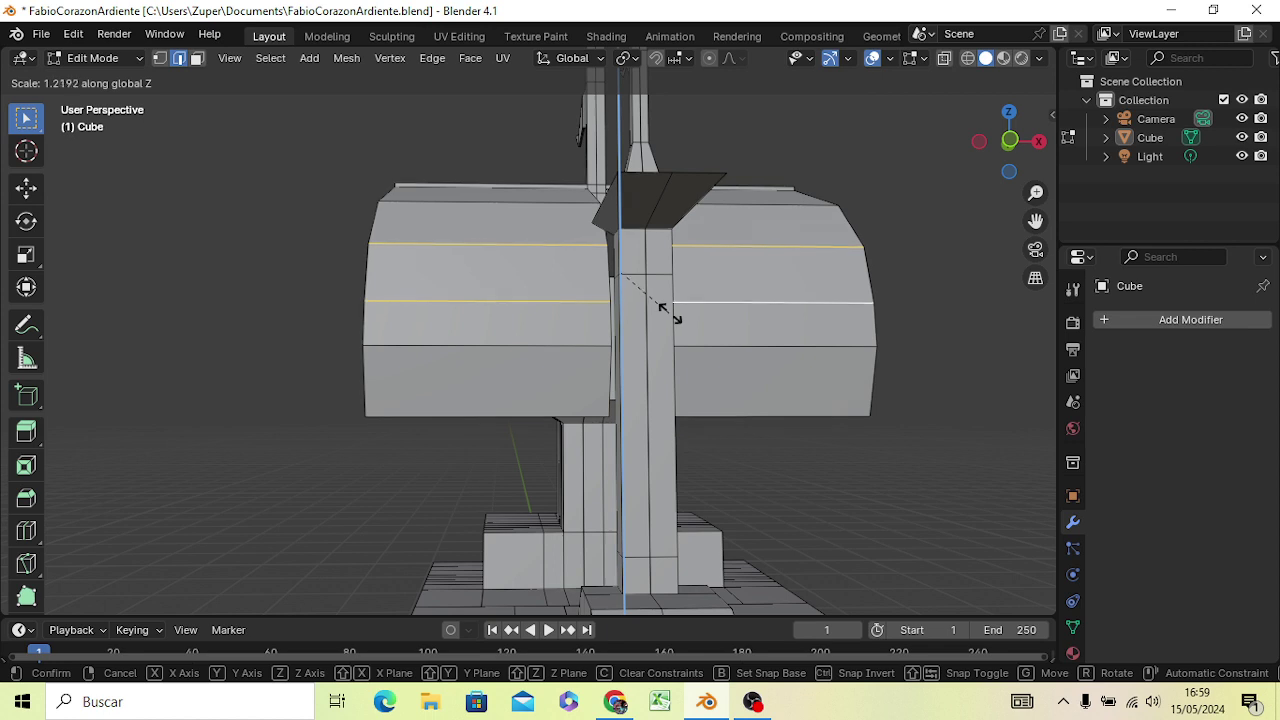
pyautogui.click(670, 313)
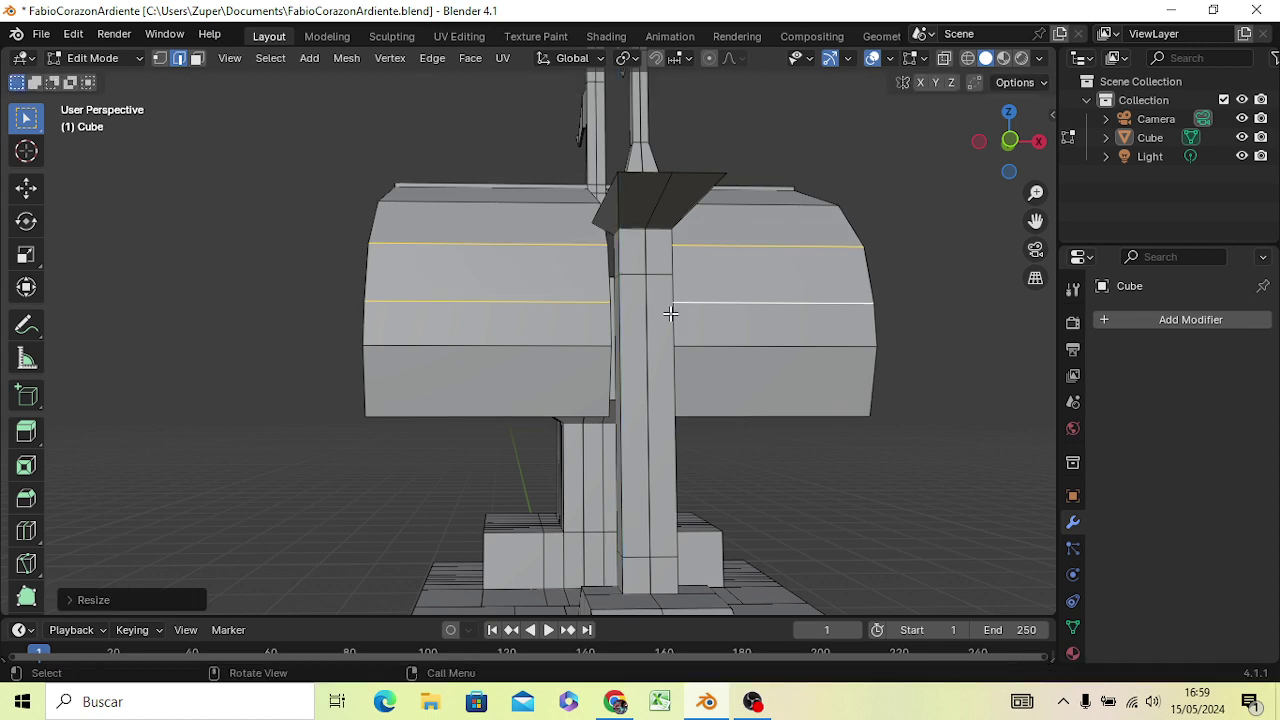
pyautogui.press('s')
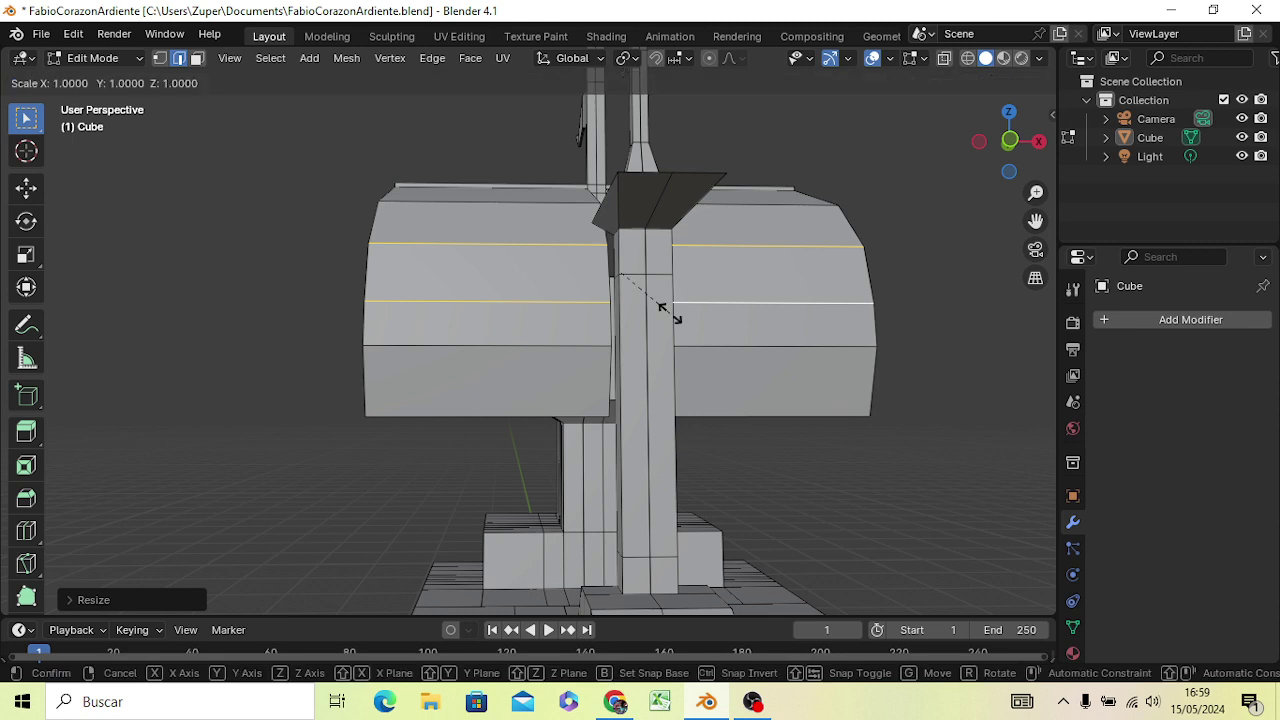
pyautogui.press('y')
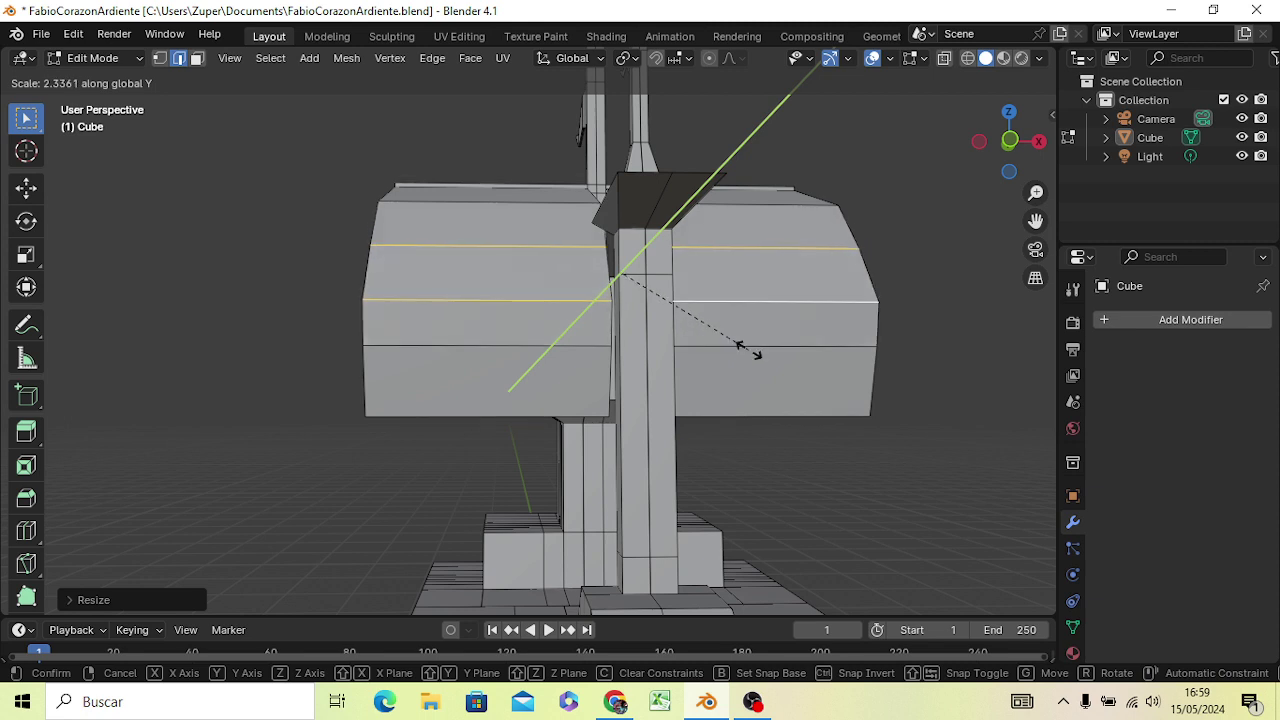
pyautogui.click(707, 325)
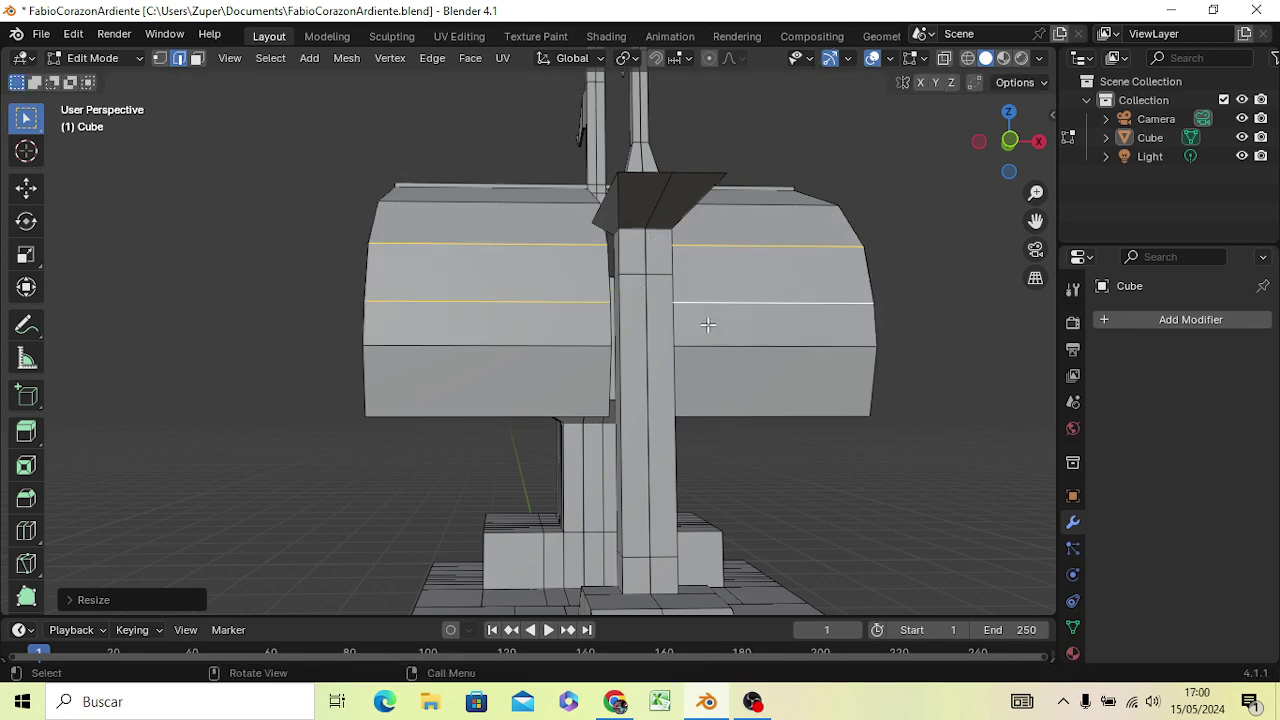
pyautogui.hotkey('ctrl', 'z')
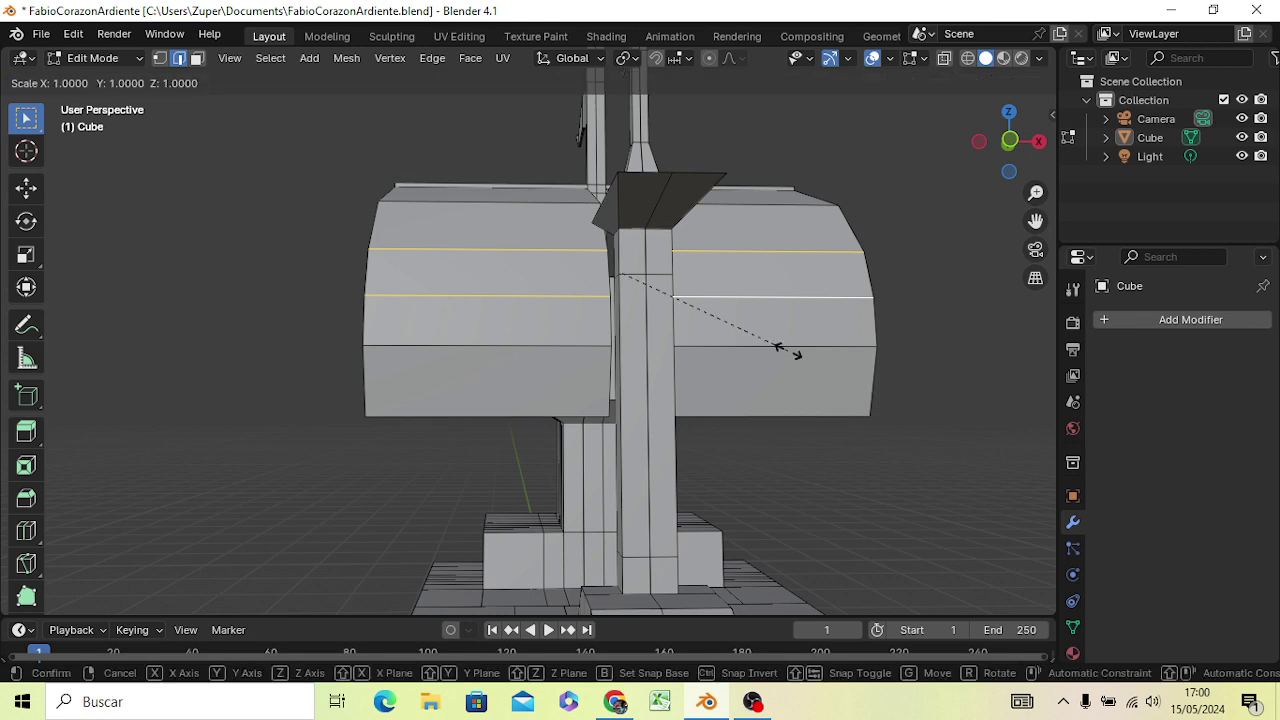
# Widen the sail's middle edges along X, then the lower edge pair too
pyautogui.press('x')
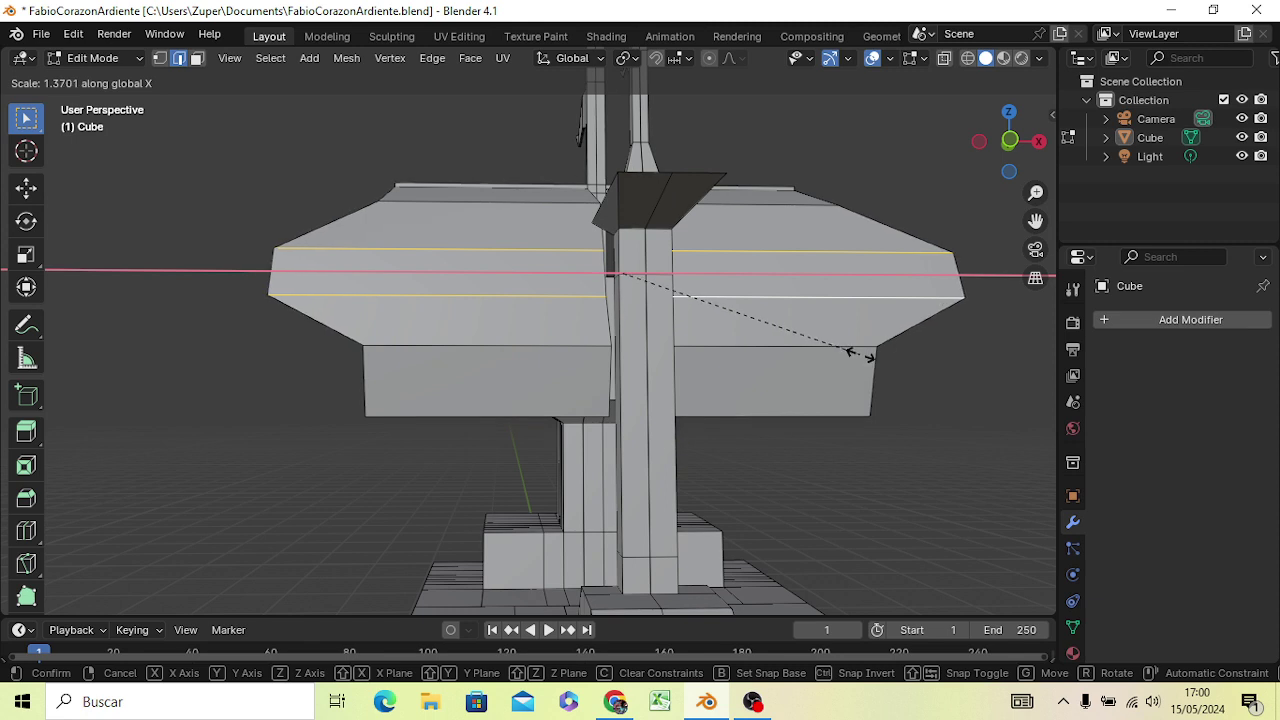
pyautogui.click(852, 355)
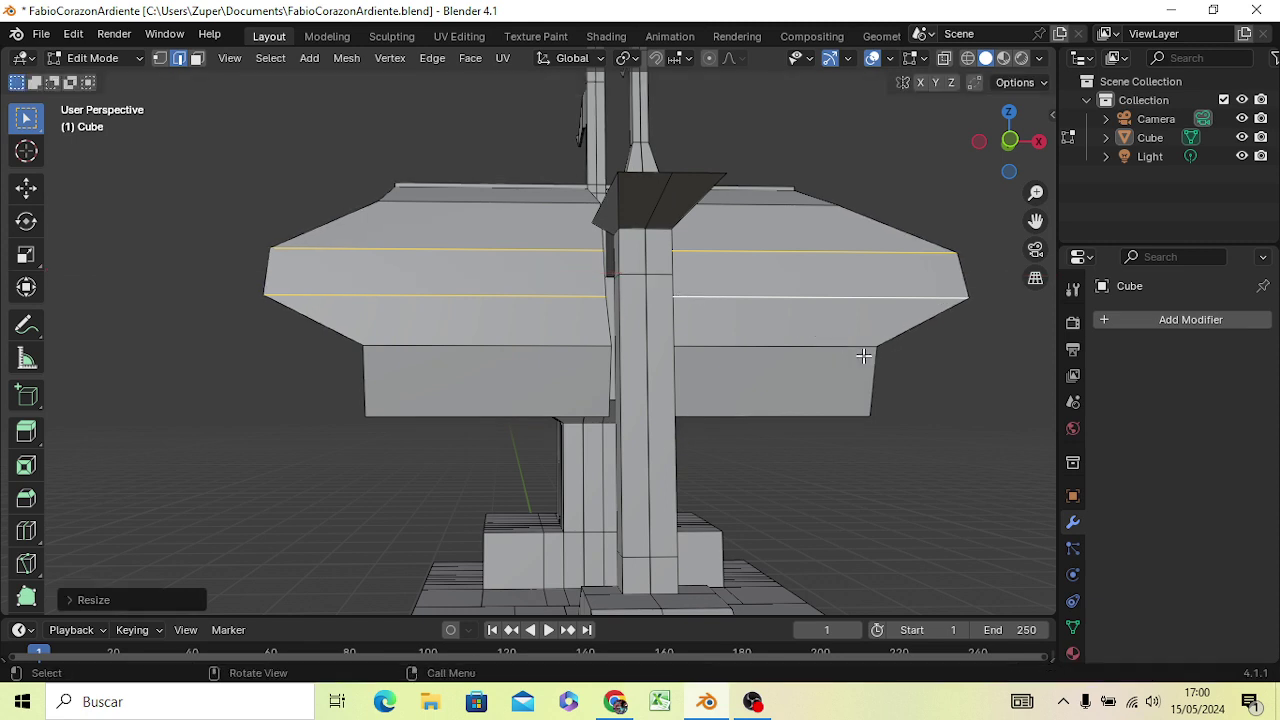
pyautogui.click(741, 345)
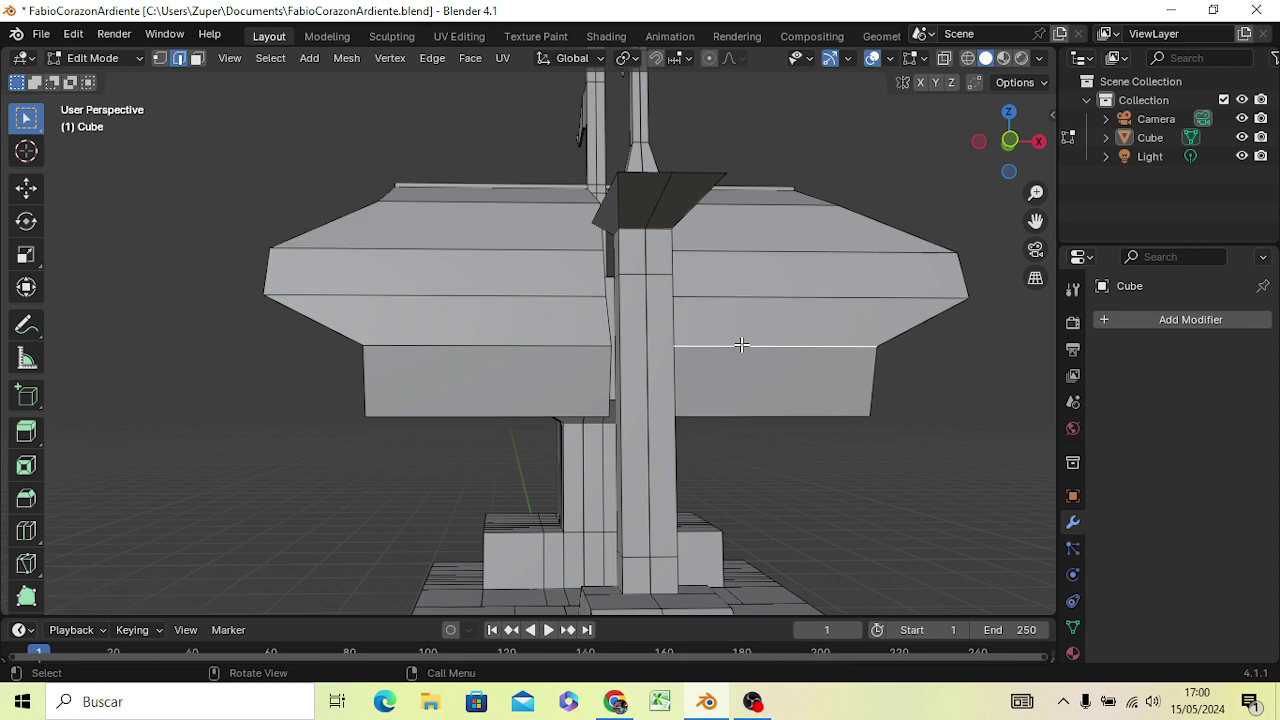
pyautogui.keyDown('shift'); pyautogui.click(583, 347); pyautogui.keyUp('shift')
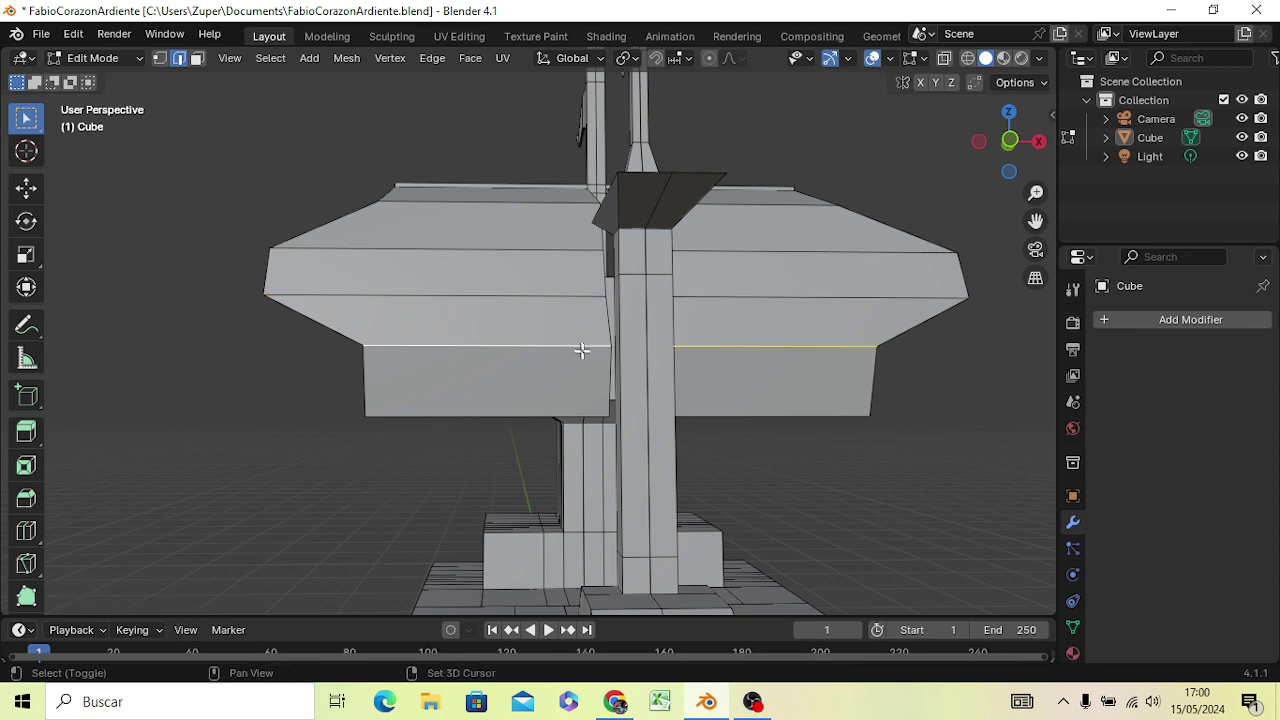
pyautogui.press('s')
pyautogui.press('x')
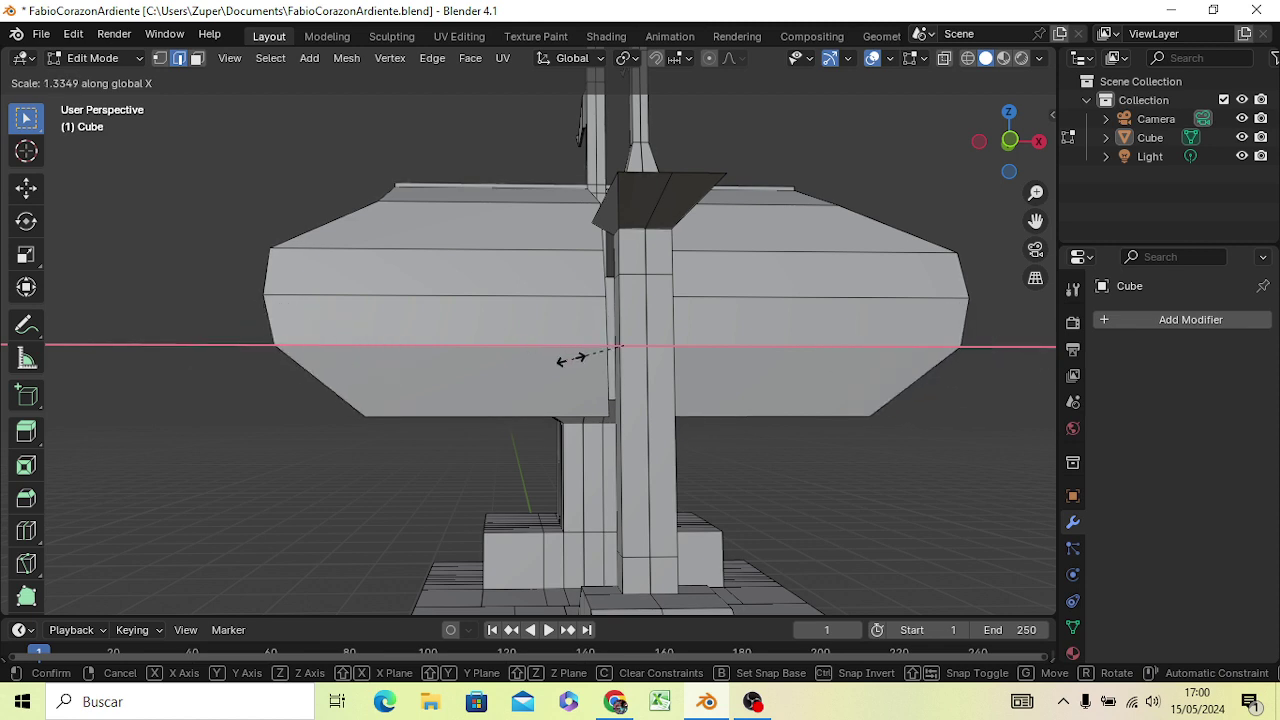
pyautogui.click(565, 360)
# Widen the next lower pair of sail edges along X
pyautogui.moveTo(809, 522)
pyautogui.mouseDown(button='middle')
pyautogui.moveTo(821, 530)
pyautogui.moveTo(795, 474)
pyautogui.moveTo(772, 520)
pyautogui.mouseUp(button='middle')
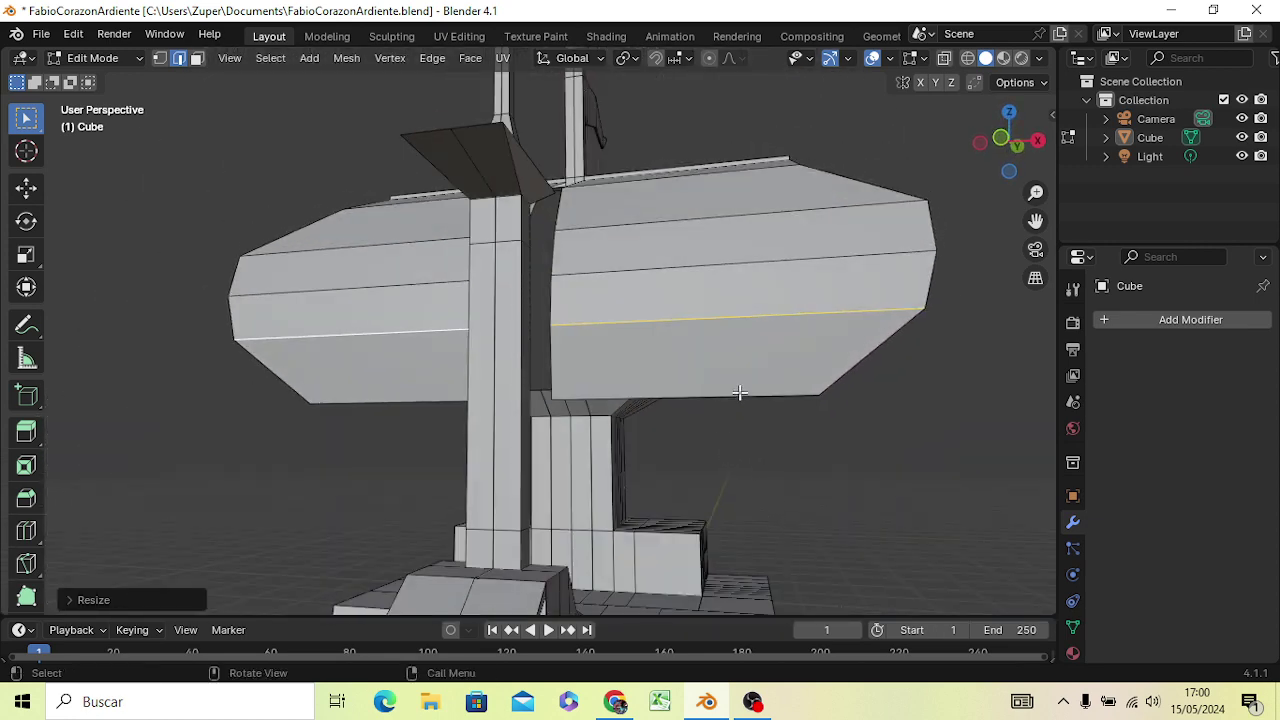
pyautogui.keyDown('shift'); pyautogui.click(739, 398); pyautogui.keyUp('shift')
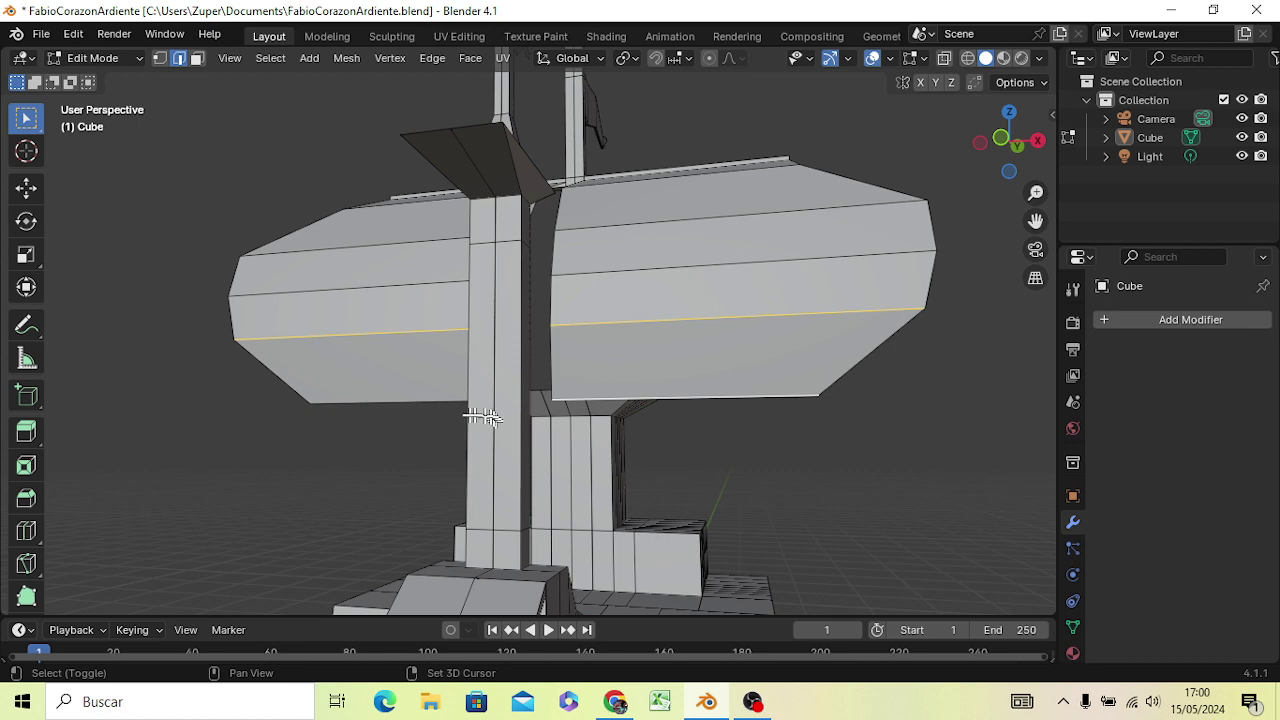
pyautogui.keyDown('shift'); pyautogui.click(441, 401); pyautogui.keyUp('shift')
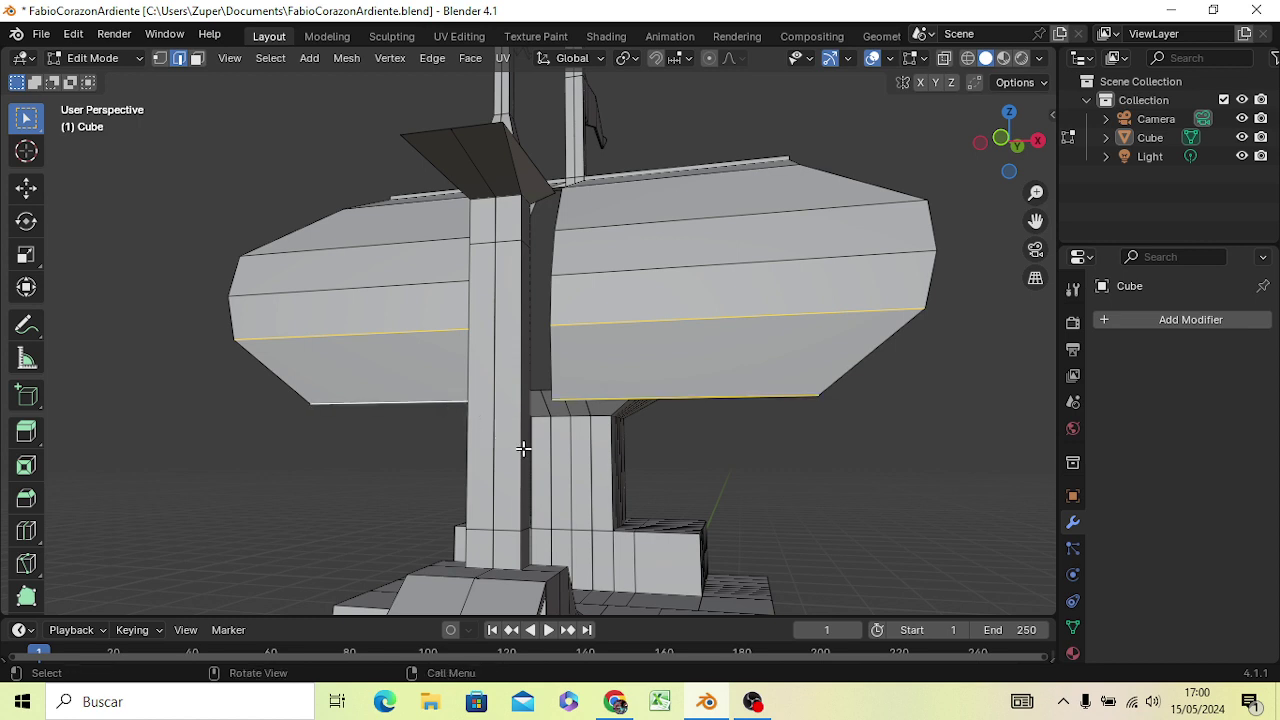
pyautogui.press('s')
pyautogui.press('x')
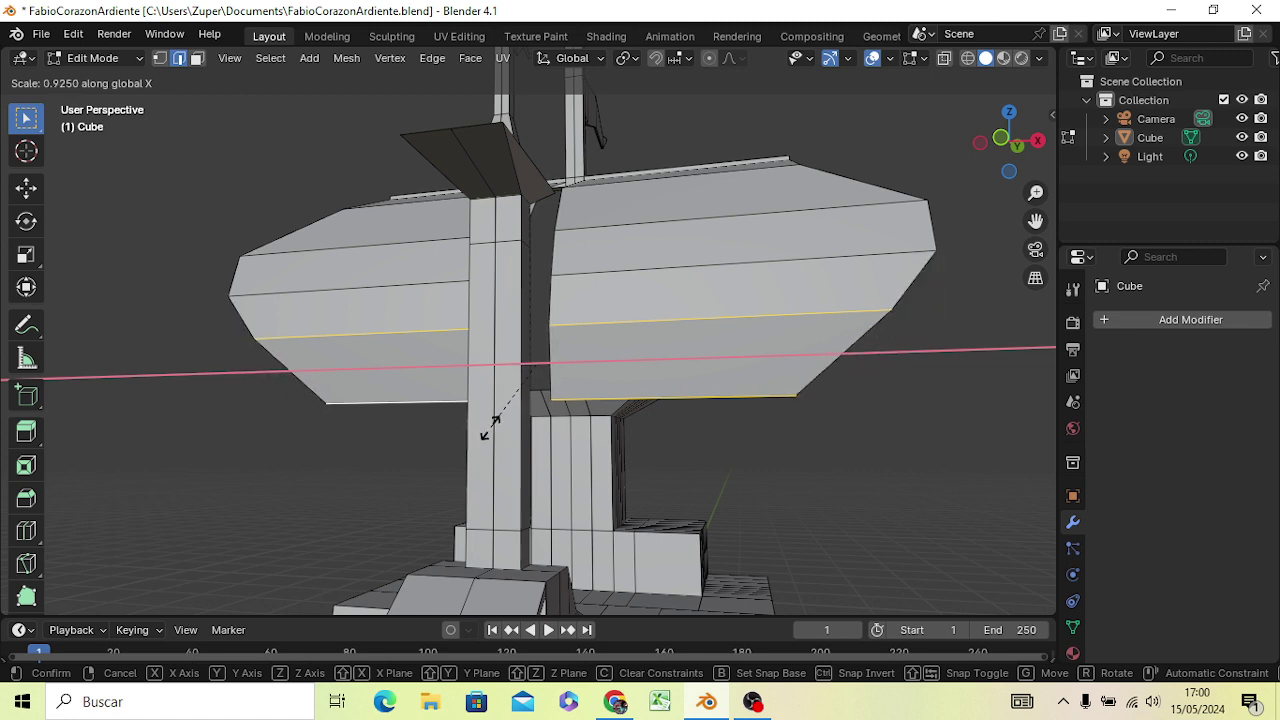
pyautogui.click(486, 424)
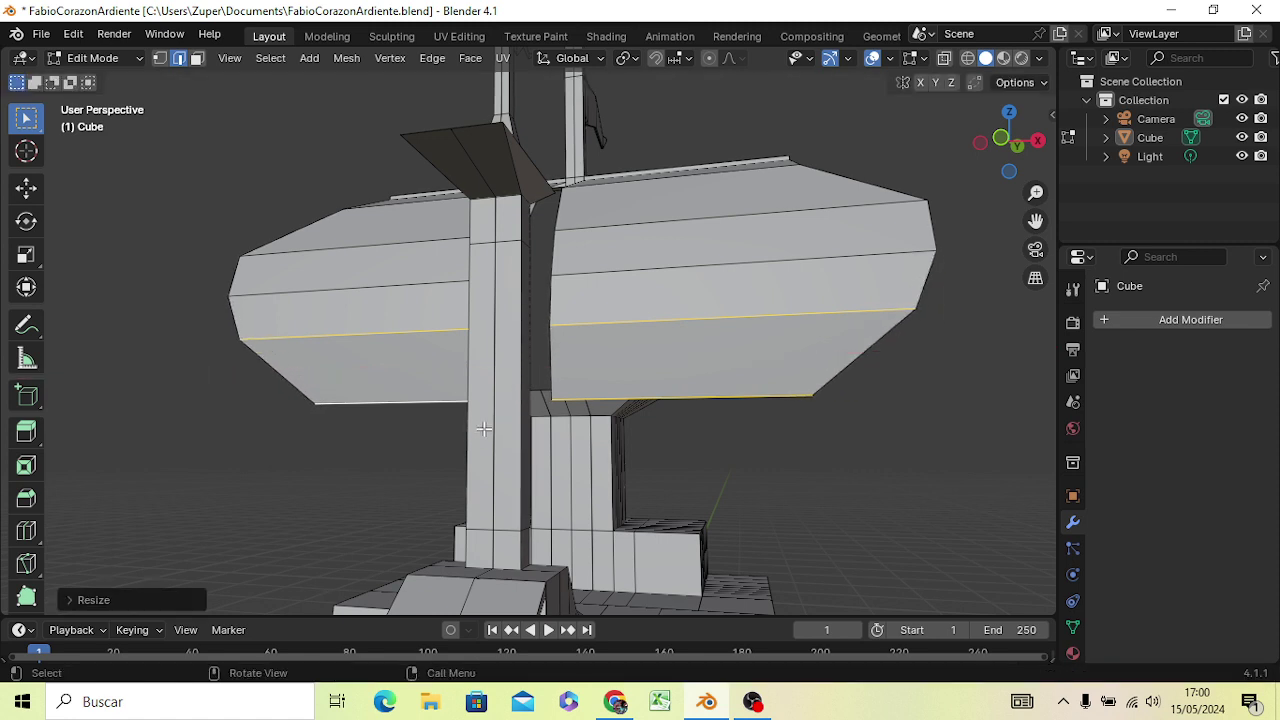
# Widen the sails' bottom edges along X so the sail flares toward its hem
pyautogui.moveTo(686, 498)
pyautogui.mouseDown(button='middle')
pyautogui.moveTo(760, 555)
pyautogui.moveTo(820, 571)
pyautogui.moveTo(834, 549)
pyautogui.mouseUp(button='middle')
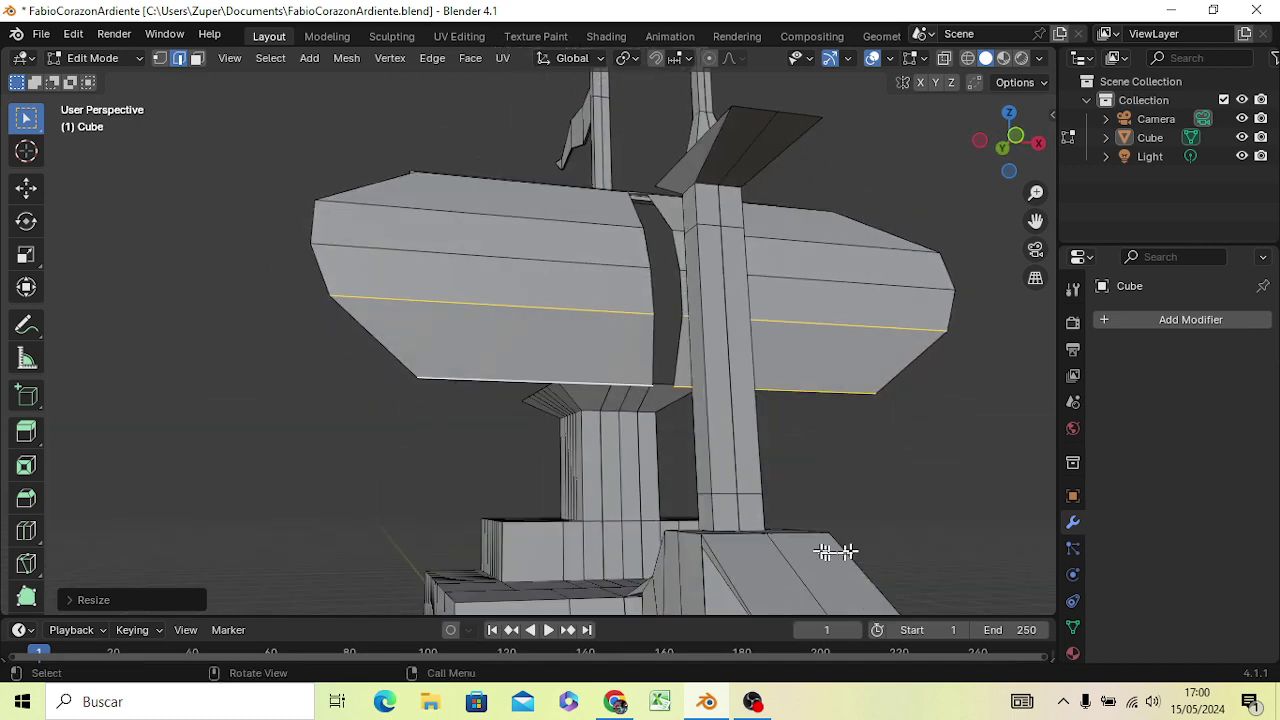
pyautogui.click(909, 497)
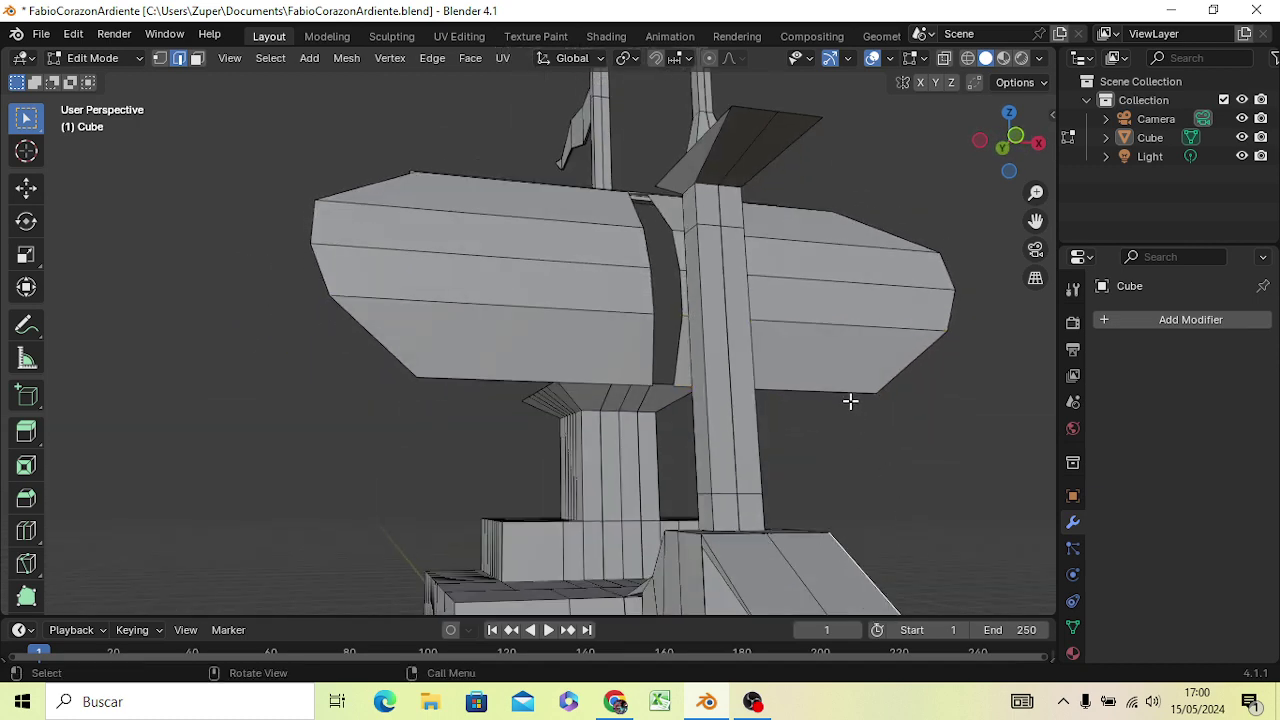
pyautogui.click(853, 393)
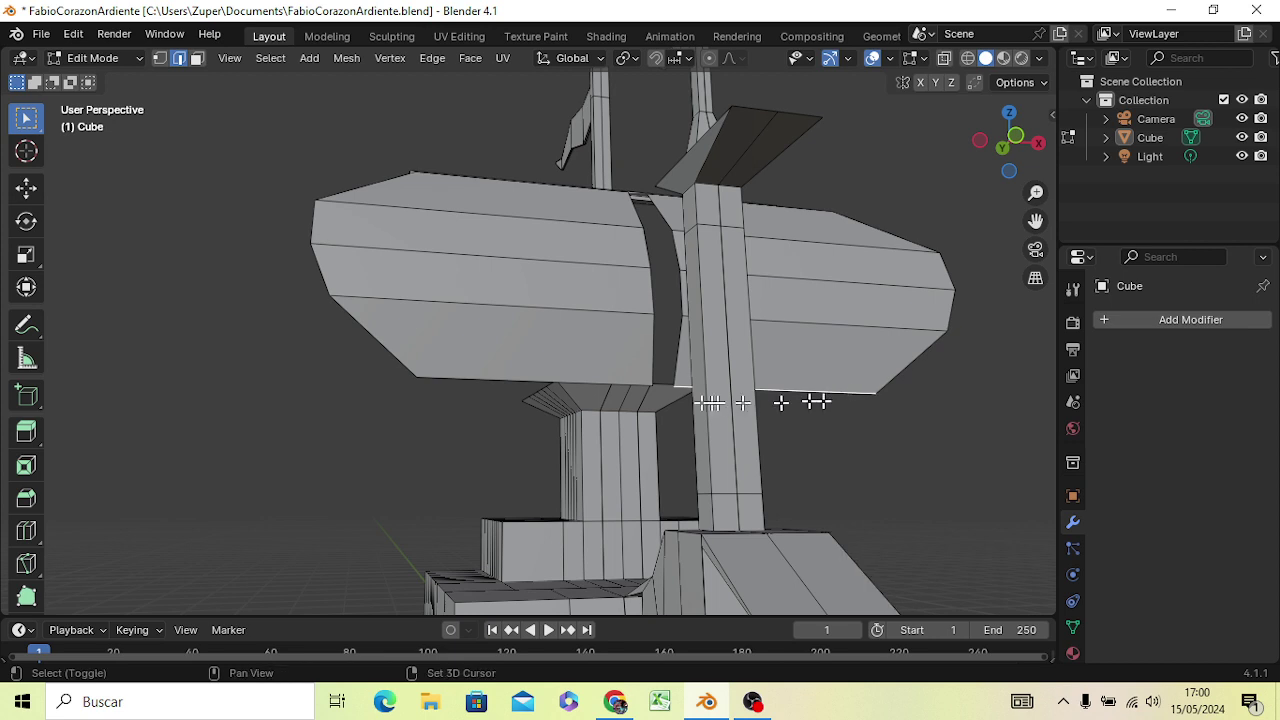
pyautogui.keyDown('shift'); pyautogui.click(545, 380); pyautogui.keyUp('shift')
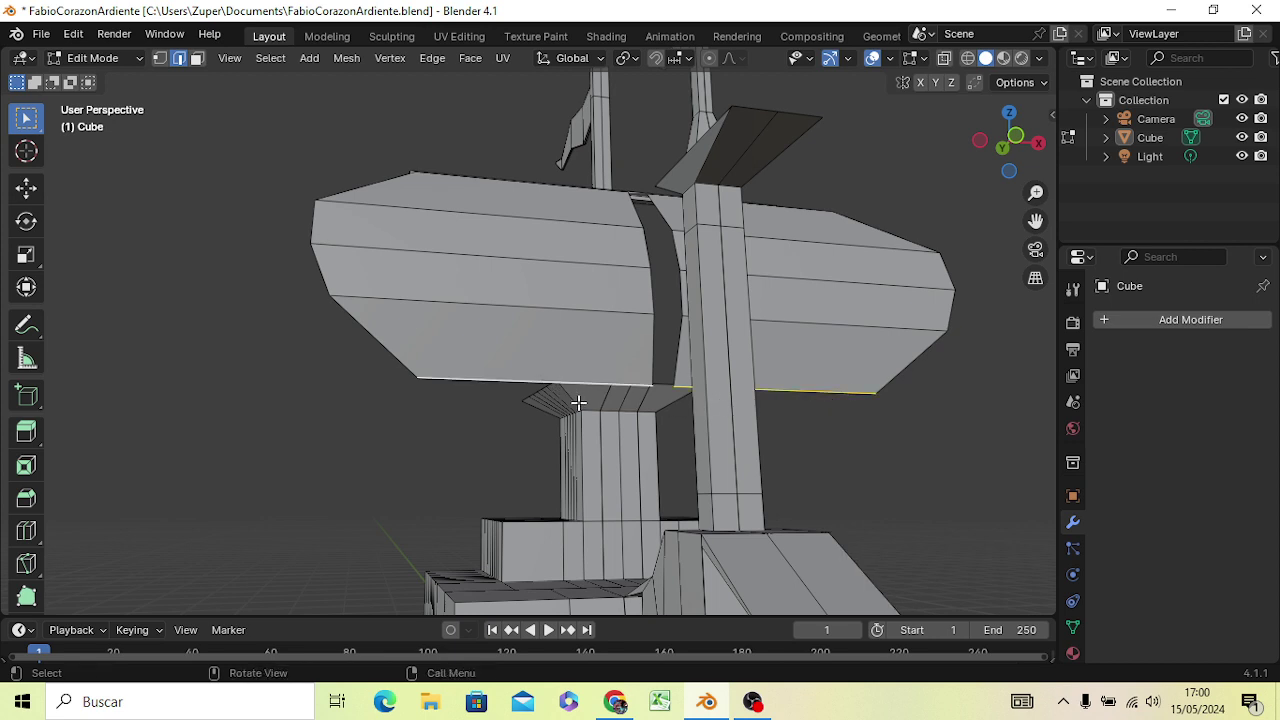
pyautogui.press('s')
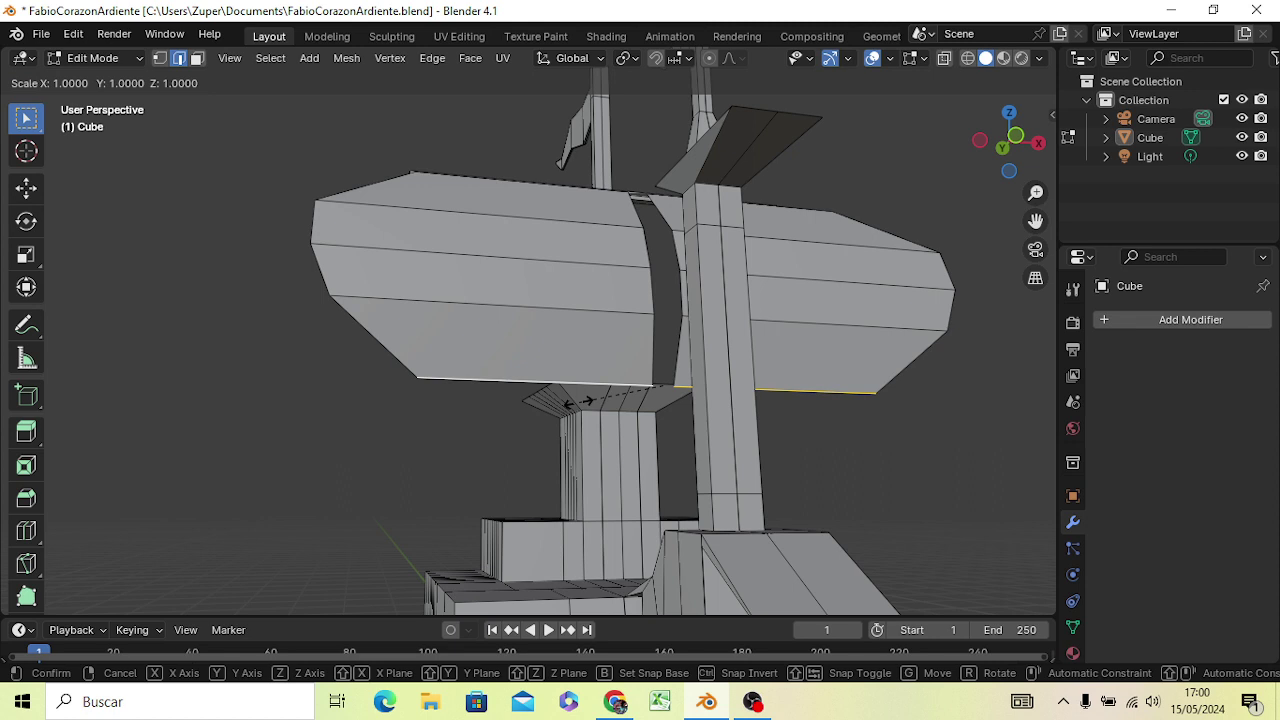
pyautogui.press('x')
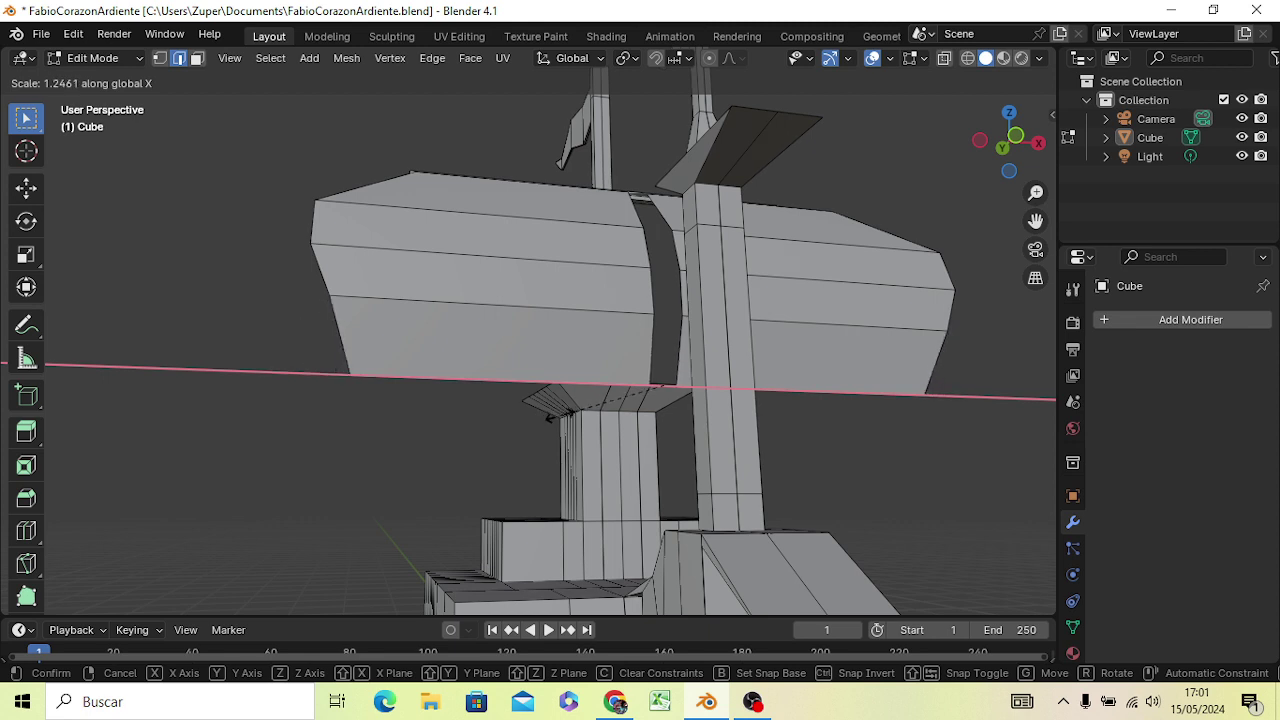
pyautogui.click(549, 418)
pyautogui.moveTo(734, 511)
pyautogui.mouseDown(button='middle')
pyautogui.moveTo(603, 597)
pyautogui.moveTo(538, 541)
pyautogui.mouseUp(button='middle')
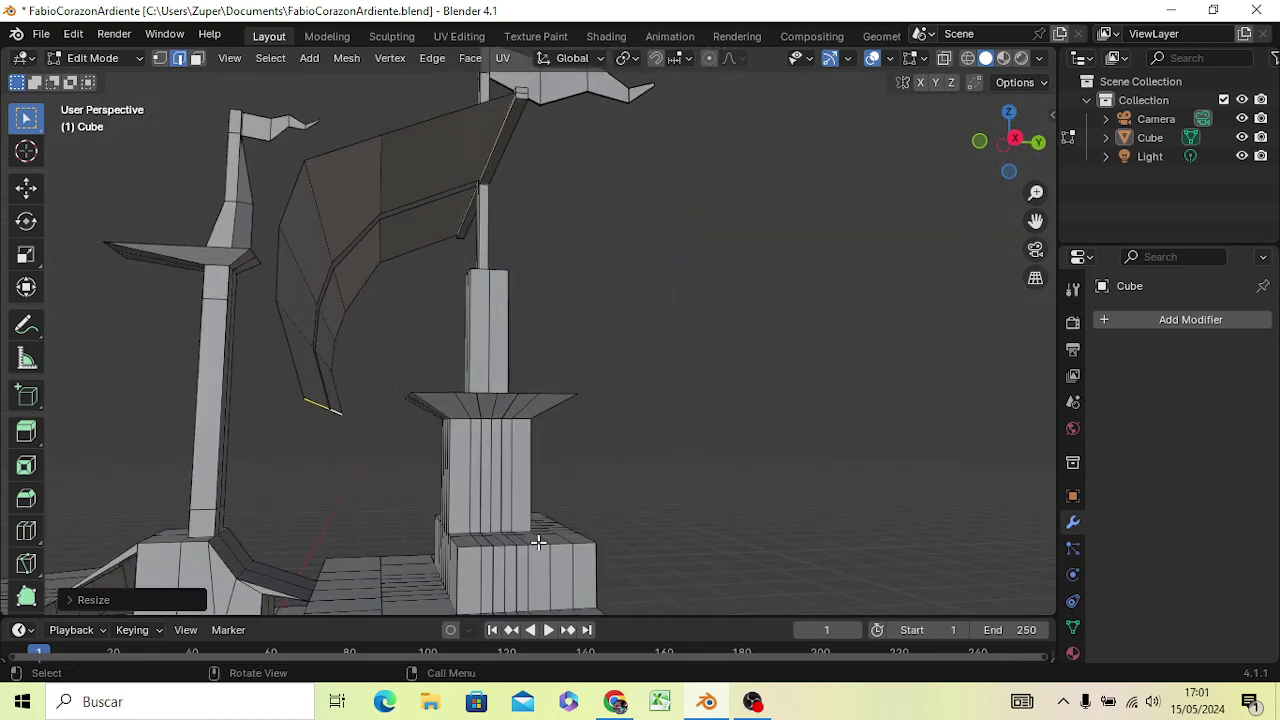
# Lower the sail's bottom edge in side view and pinch it to about 0.13 along X
pyautogui.press('KP_3')
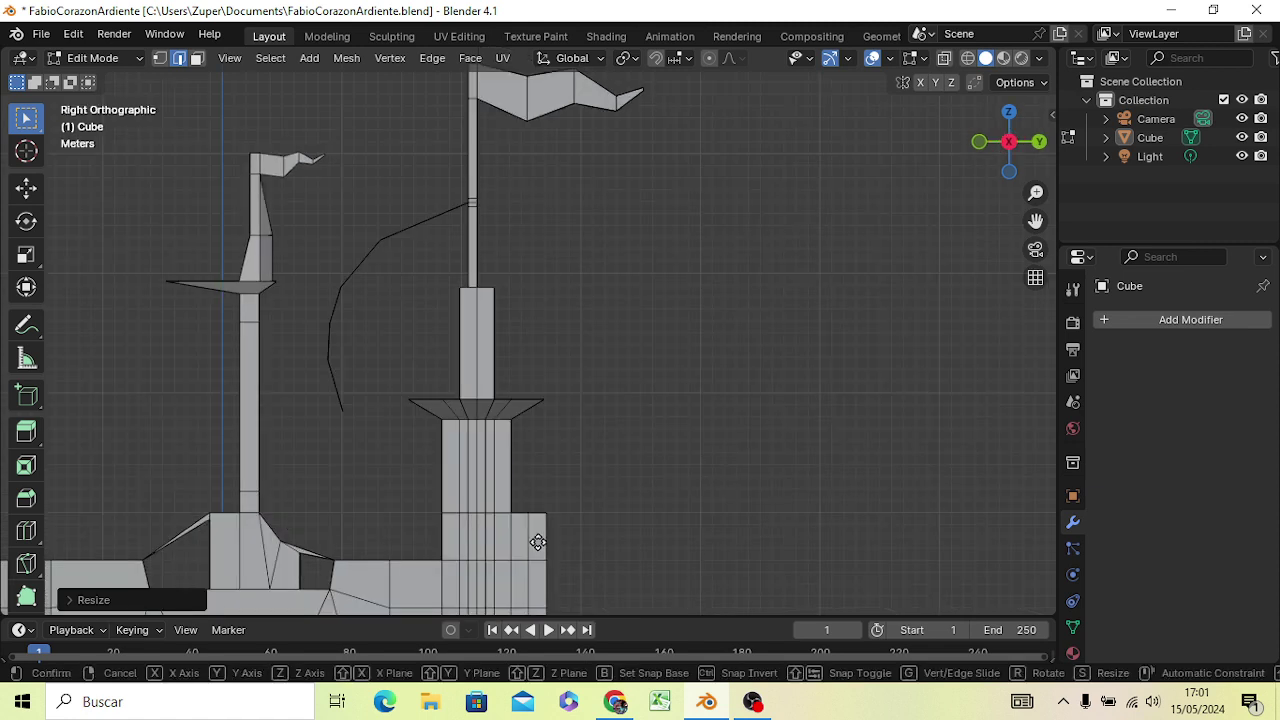
pyautogui.press('g')
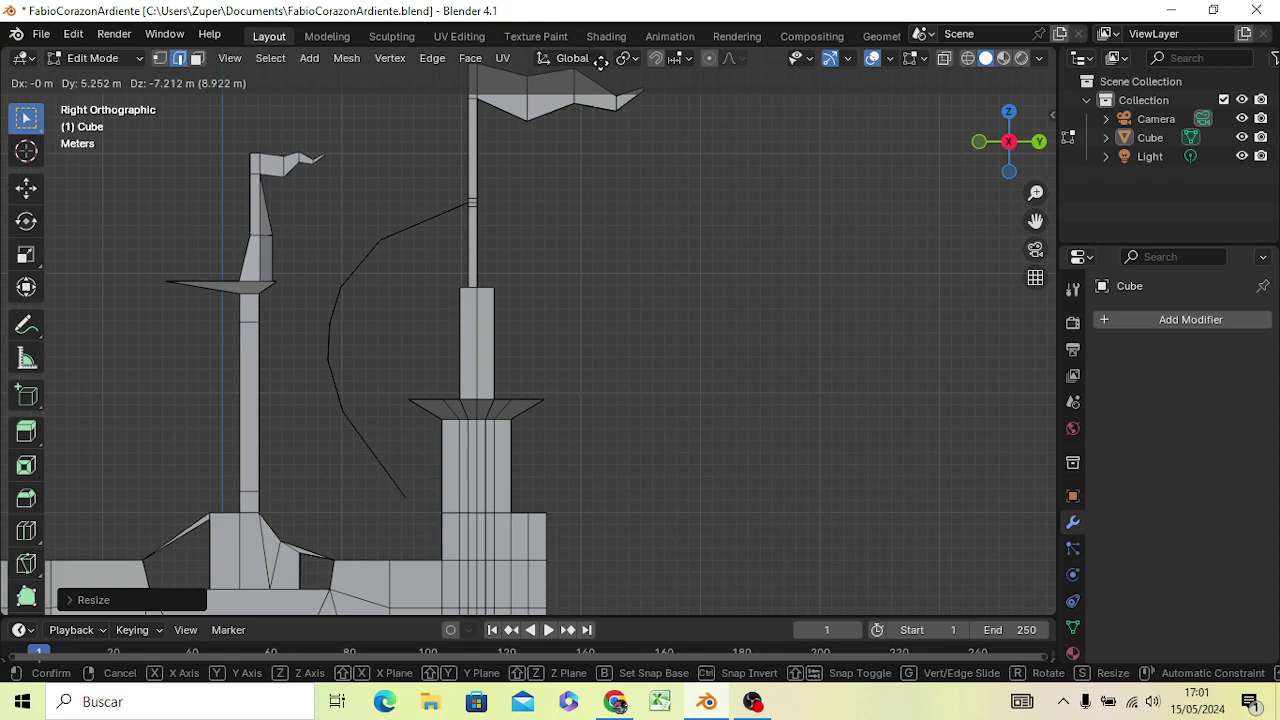
pyautogui.click(625, 75)
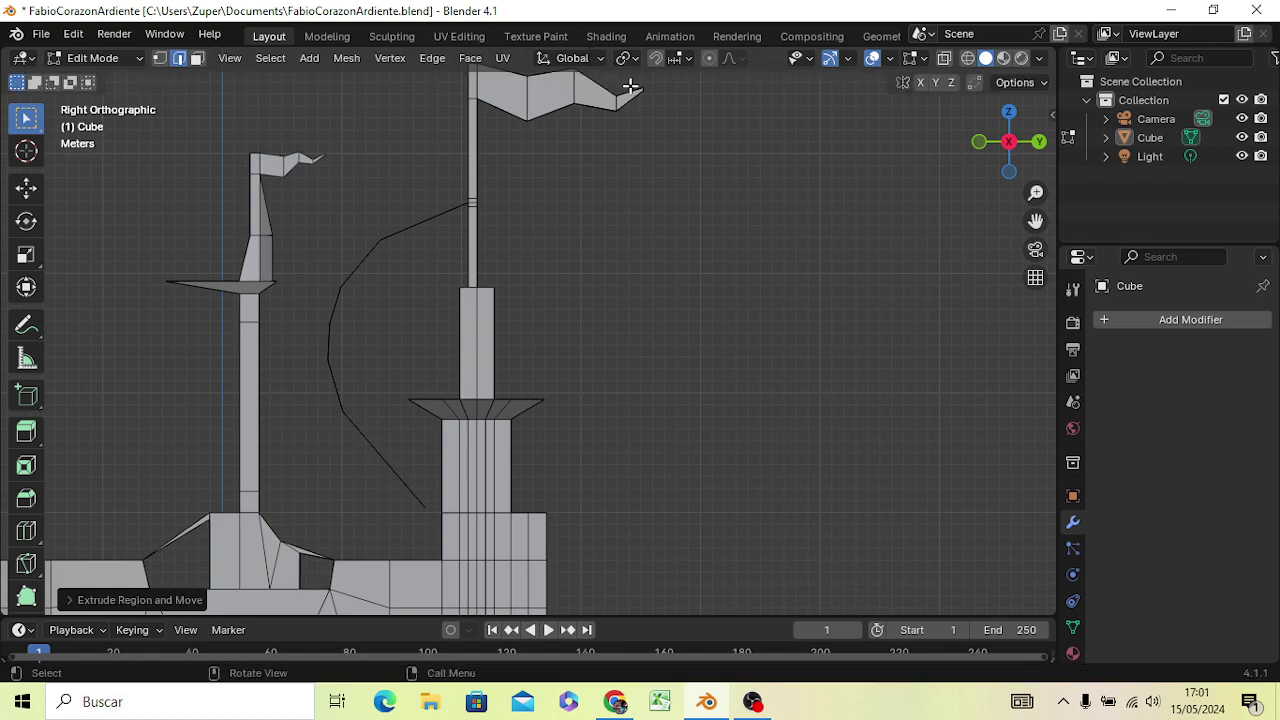
pyautogui.moveTo(614, 157)
pyautogui.mouseDown(button='middle')
pyautogui.moveTo(614, 200)
pyautogui.moveTo(663, 177)
pyautogui.moveTo(688, 137)
pyautogui.moveTo(737, 143)
pyautogui.moveTo(754, 160)
pyautogui.mouseUp(button='middle')
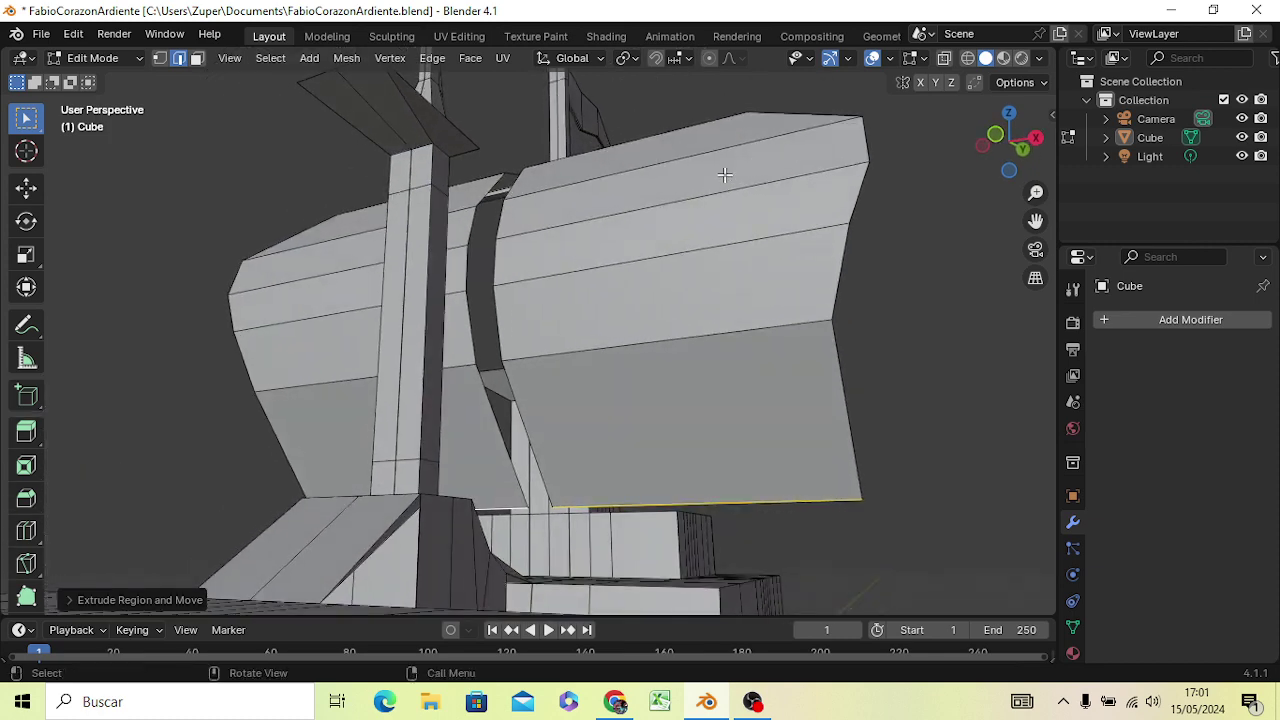
pyautogui.press('s')
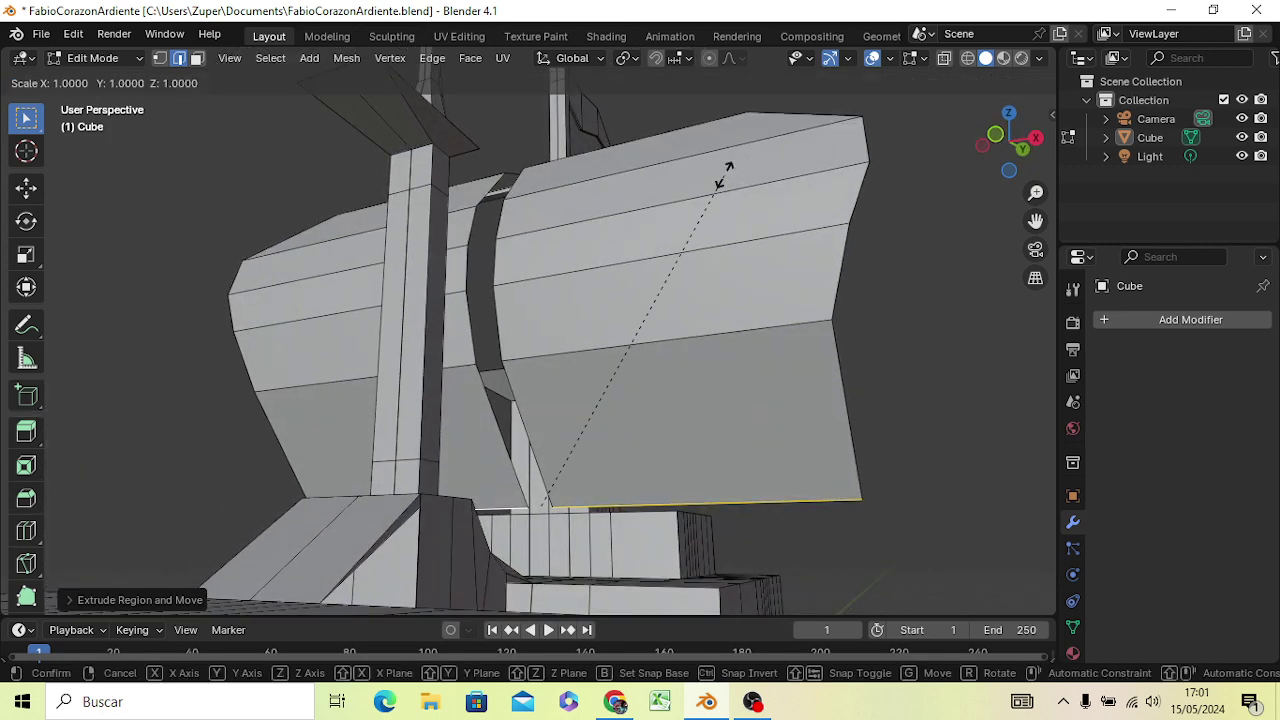
pyautogui.press('x')
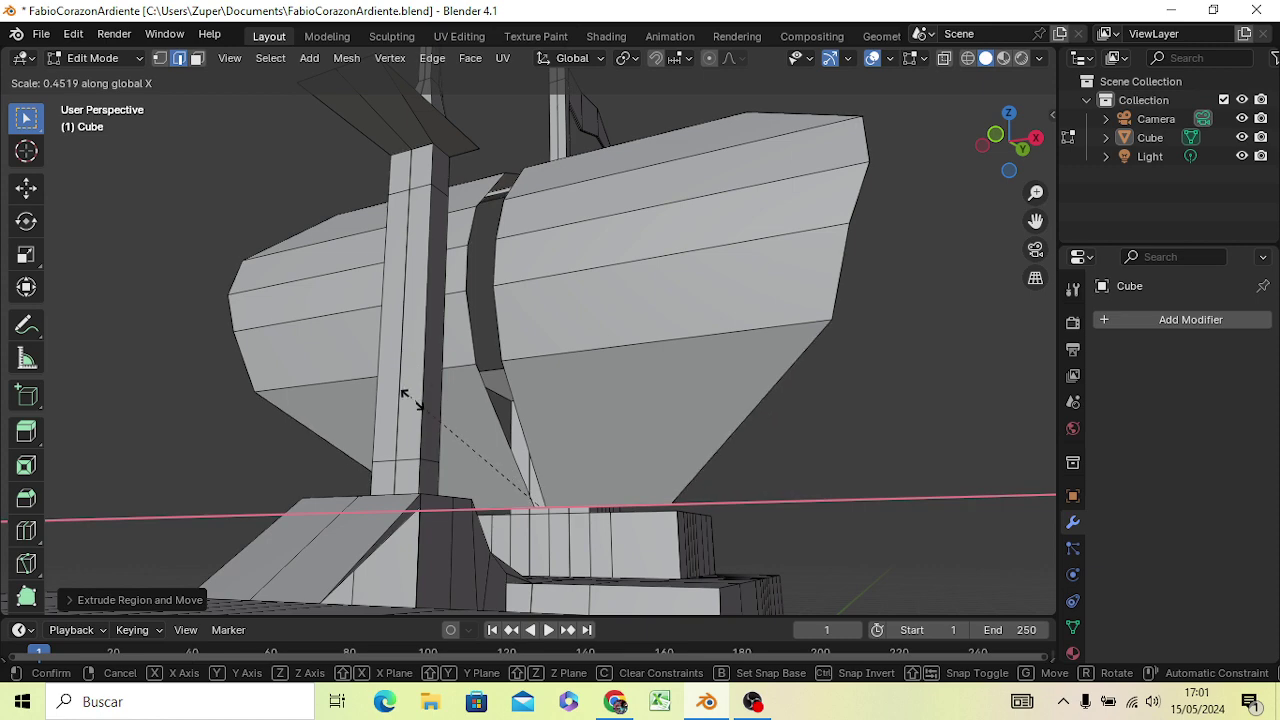
pyautogui.click(491, 472)
pyautogui.moveTo(652, 482)
pyautogui.mouseDown(button='middle')
pyautogui.moveTo(745, 487)
pyautogui.moveTo(697, 571)
pyautogui.moveTo(846, 511)
pyautogui.moveTo(837, 531)
pyautogui.moveTo(836, 520)
pyautogui.mouseUp(button='middle')
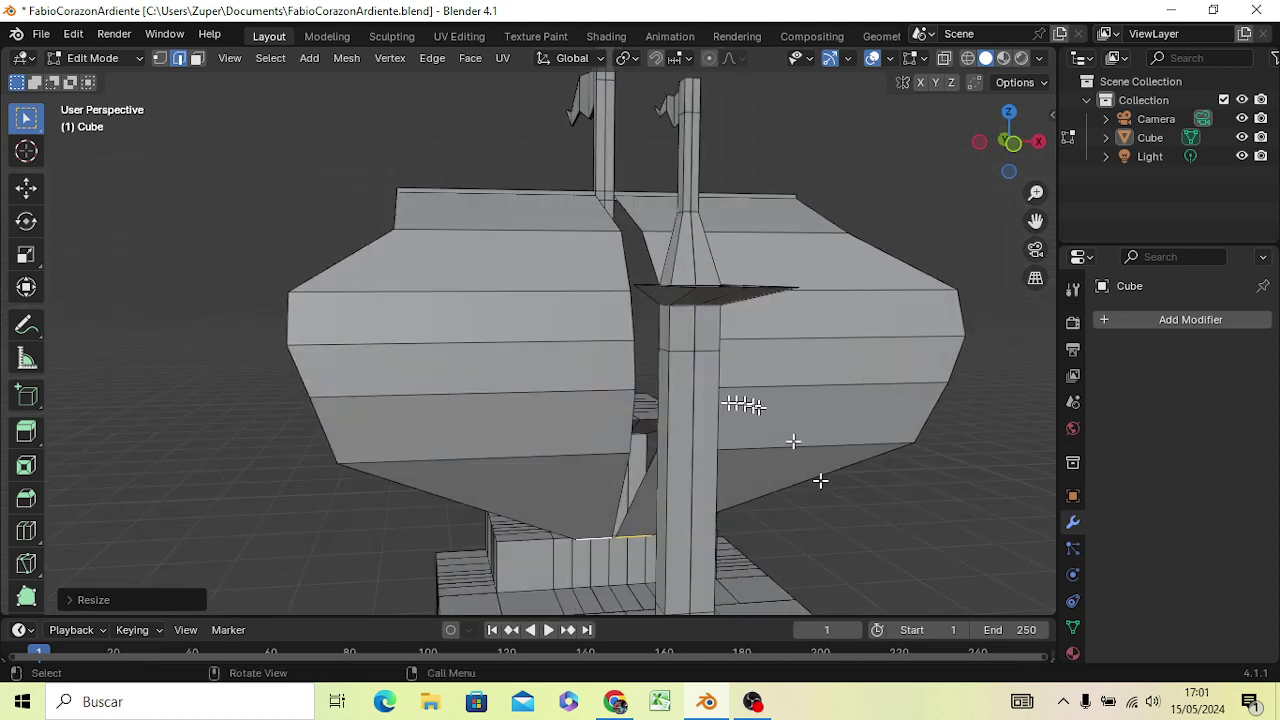
# Pull the sail's upper two edge rows slightly inward, the first along X
pyautogui.click(433, 291)
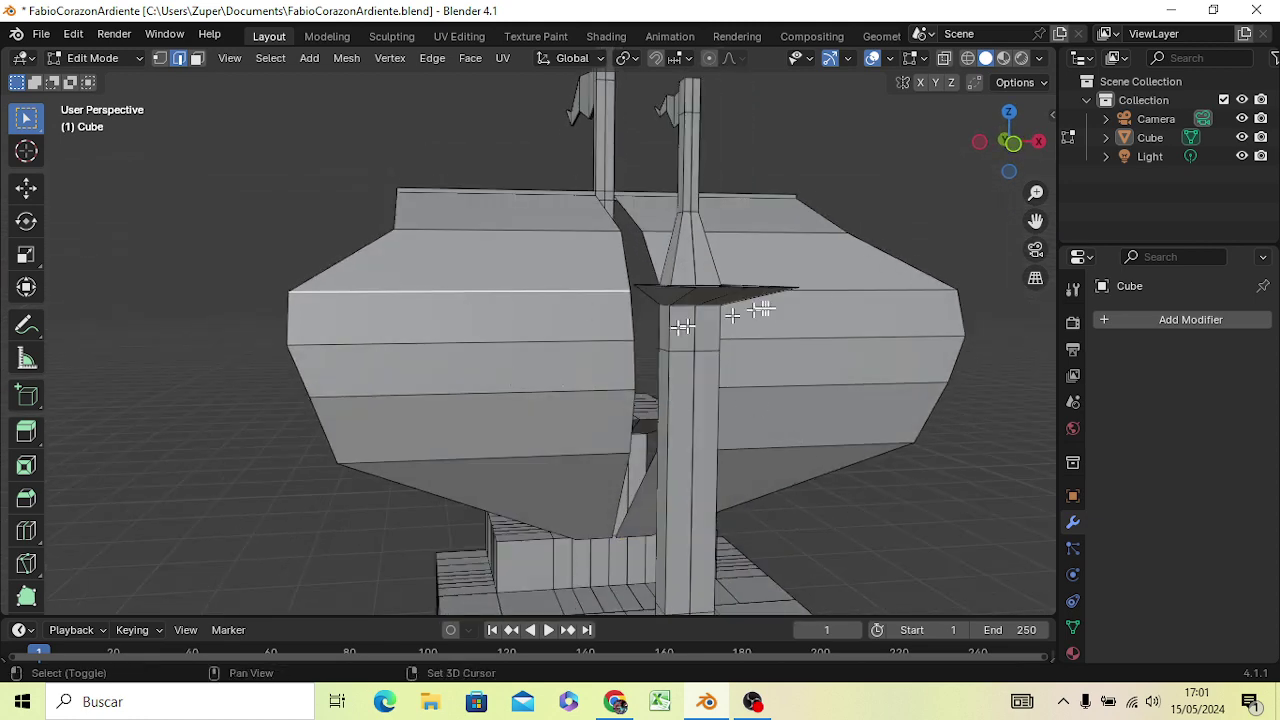
pyautogui.keyDown('shift'); pyautogui.click(843, 290); pyautogui.keyUp('shift')
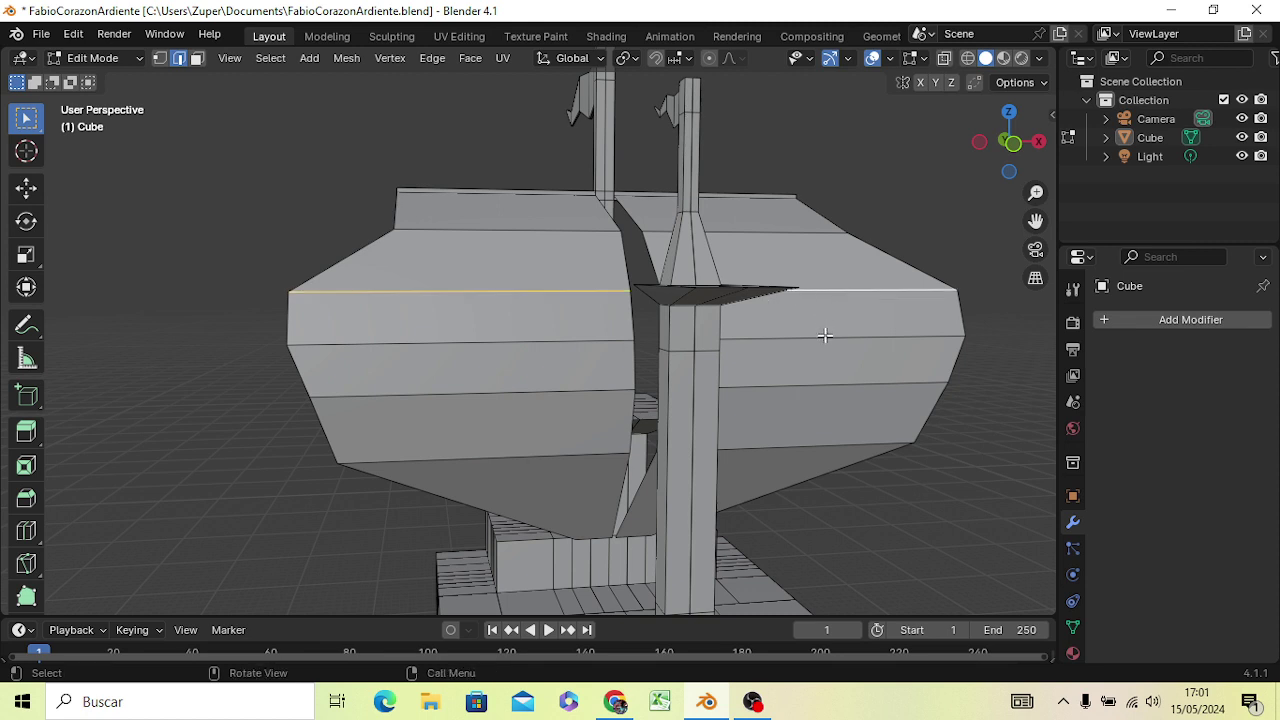
pyautogui.press('s')
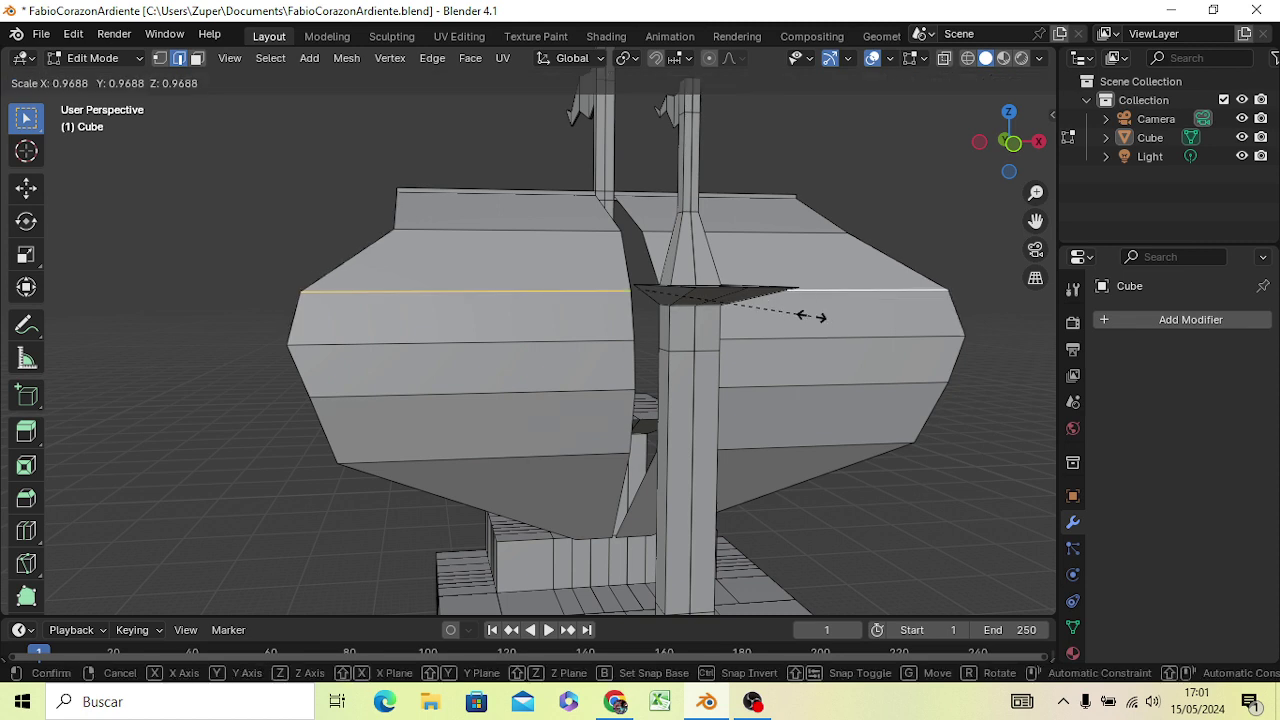
pyautogui.press('x')
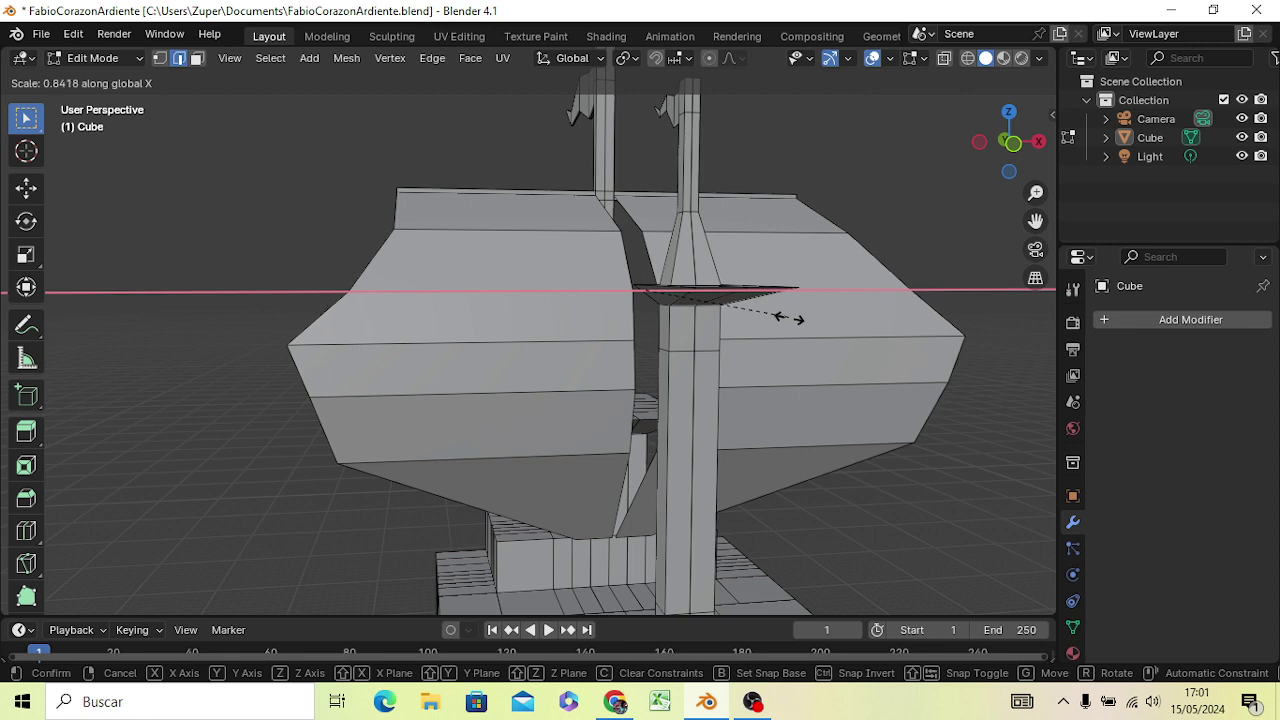
pyautogui.click(789, 318)
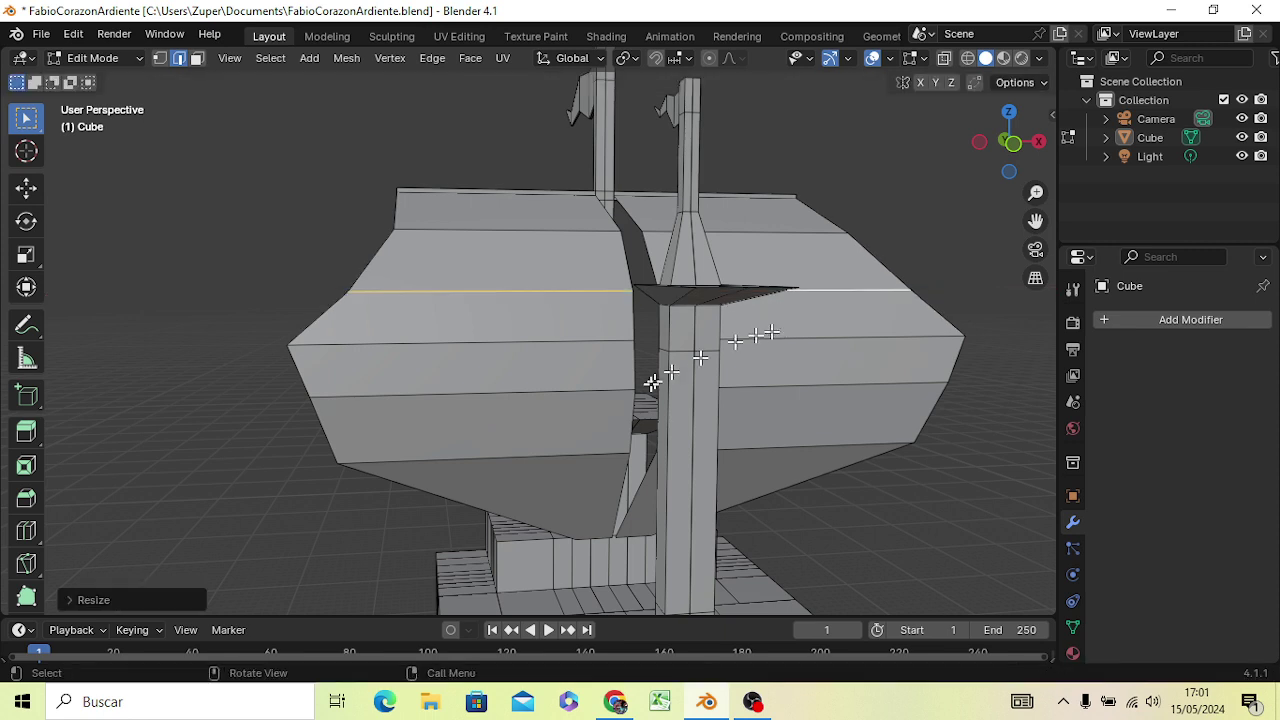
pyautogui.keyDown('alt'); pyautogui.click(555, 342); pyautogui.keyUp('alt')
pyautogui.keyDown('alt'); pyautogui.keyDown('shift'); pyautogui.click(768, 343); pyautogui.keyUp('shift'); pyautogui.keyUp('alt')
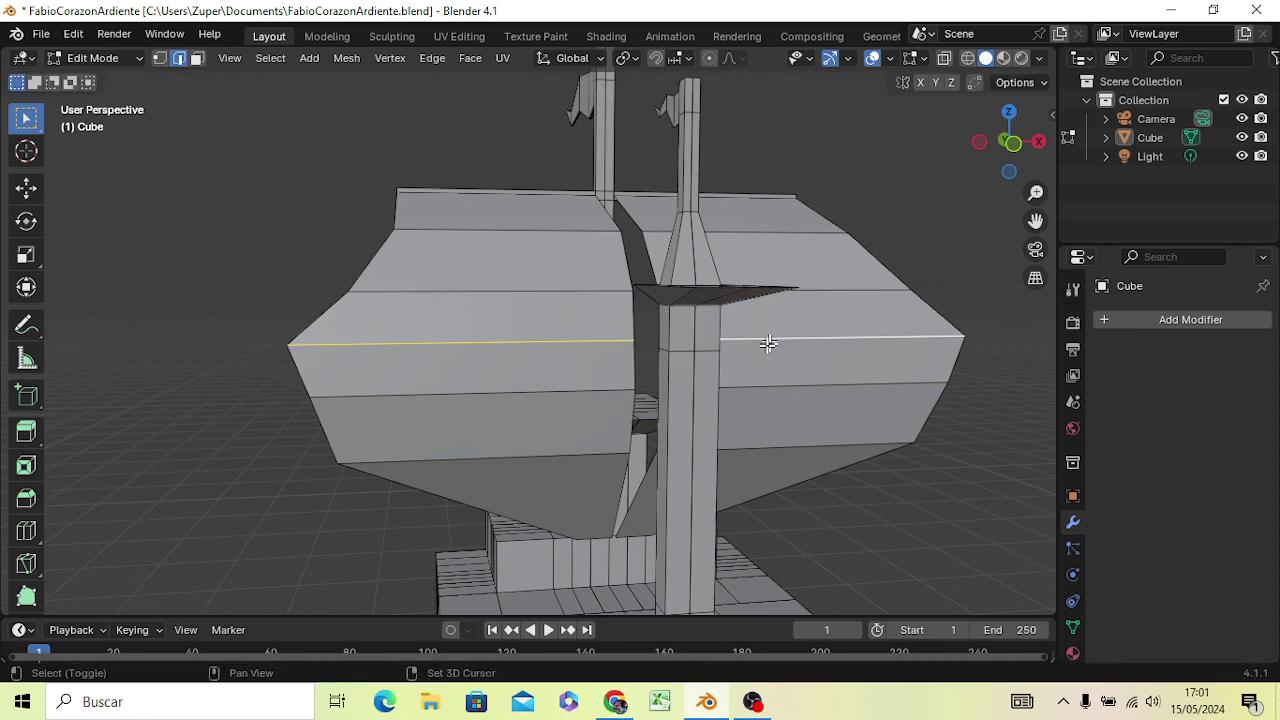
pyautogui.press('s')
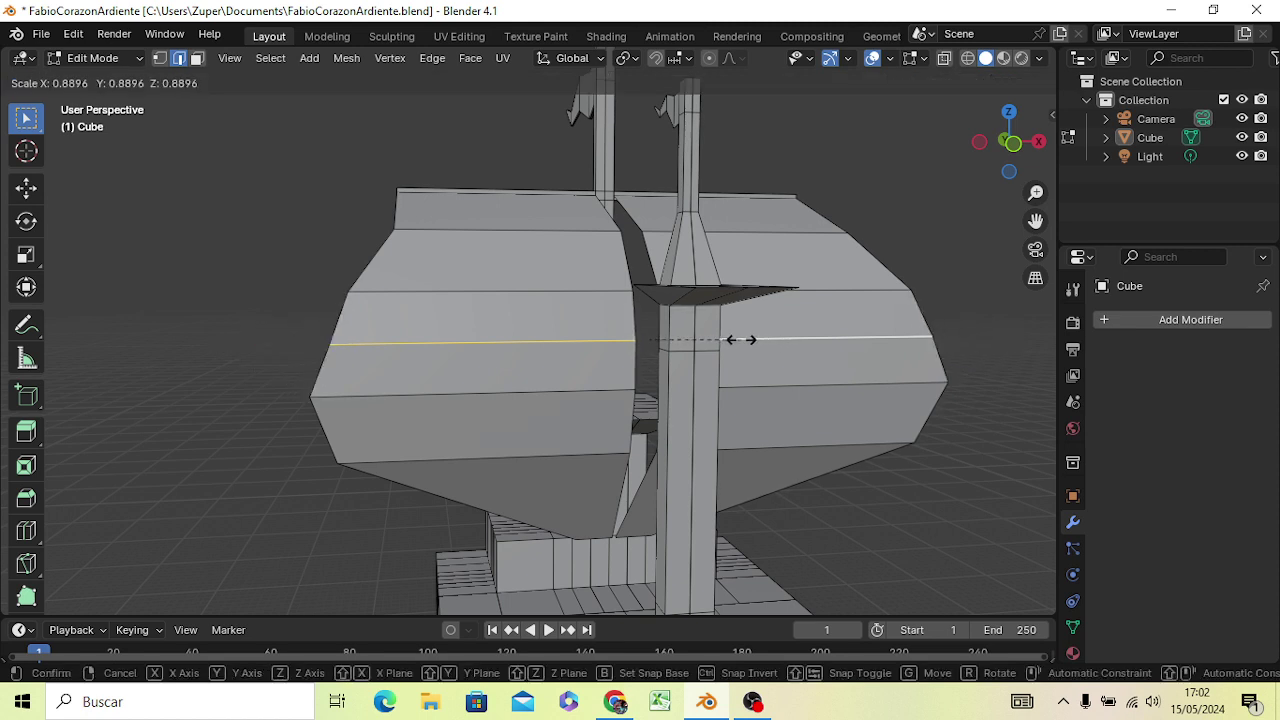
pyautogui.click(741, 340)
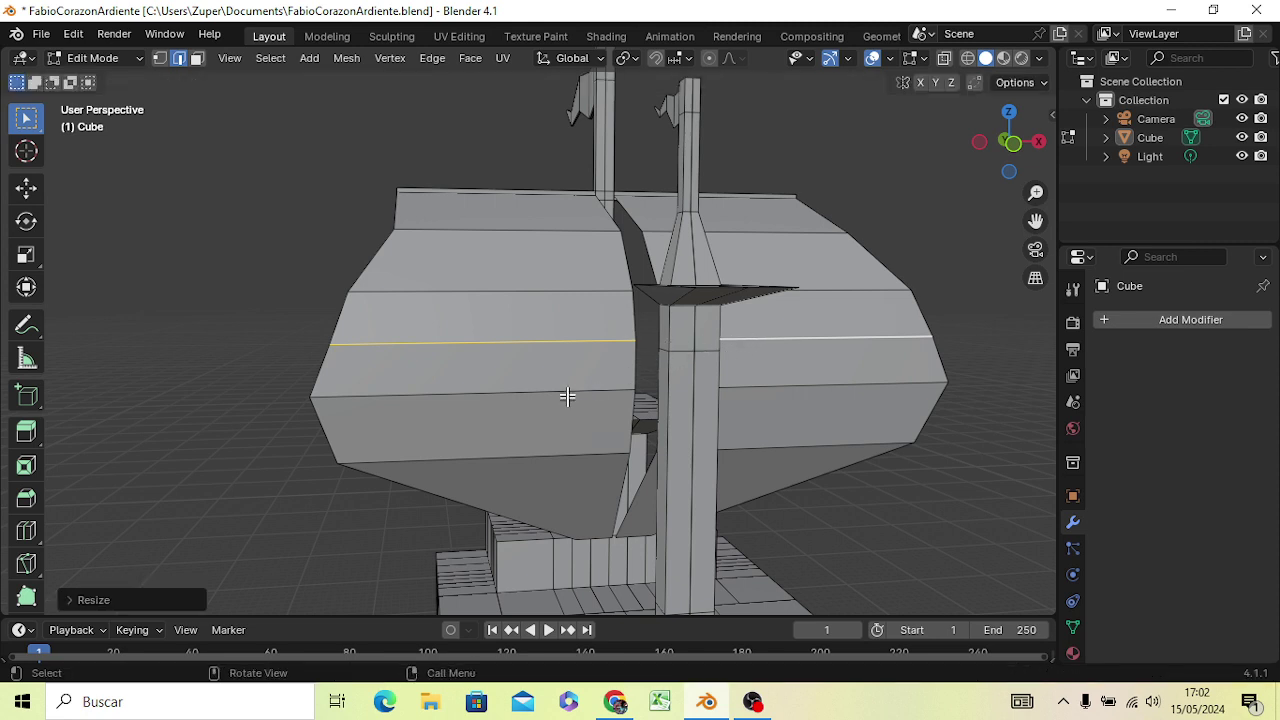
# Shrink the lower sail edge row slightly and select the short bottom tip edge
pyautogui.click(567, 394)
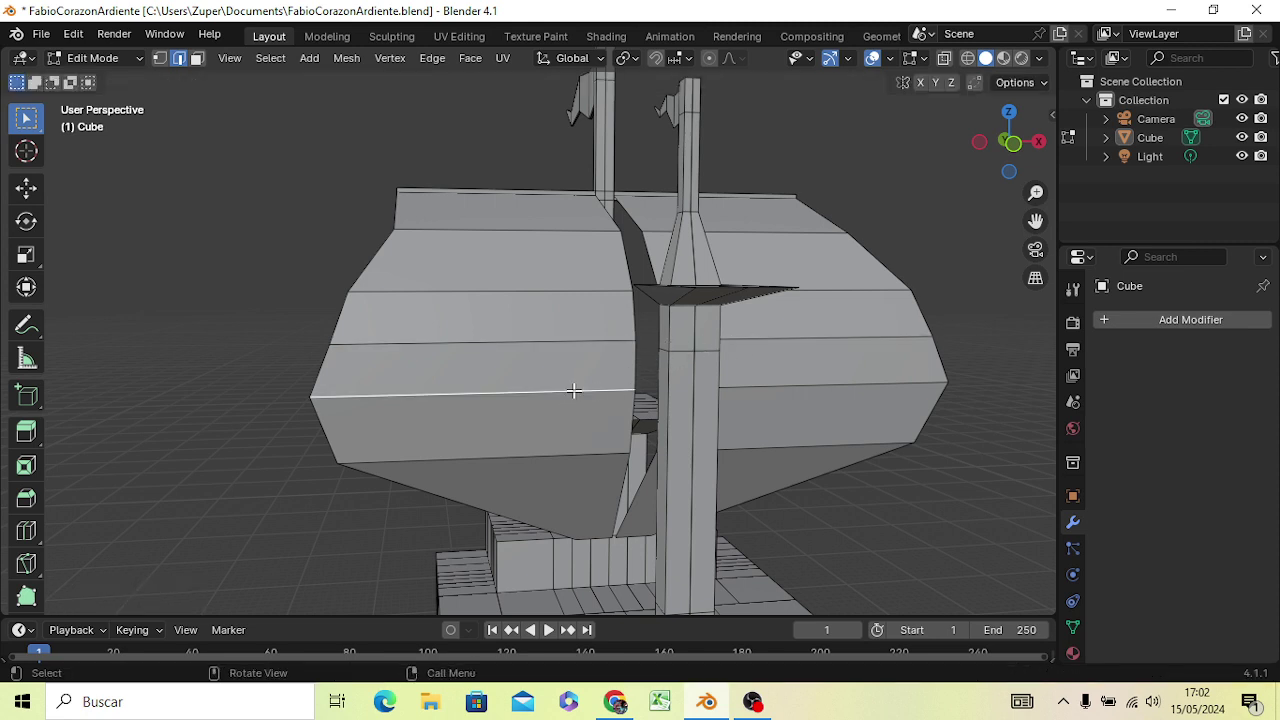
pyautogui.keyDown('shift'); pyautogui.click(744, 387); pyautogui.keyUp('shift')
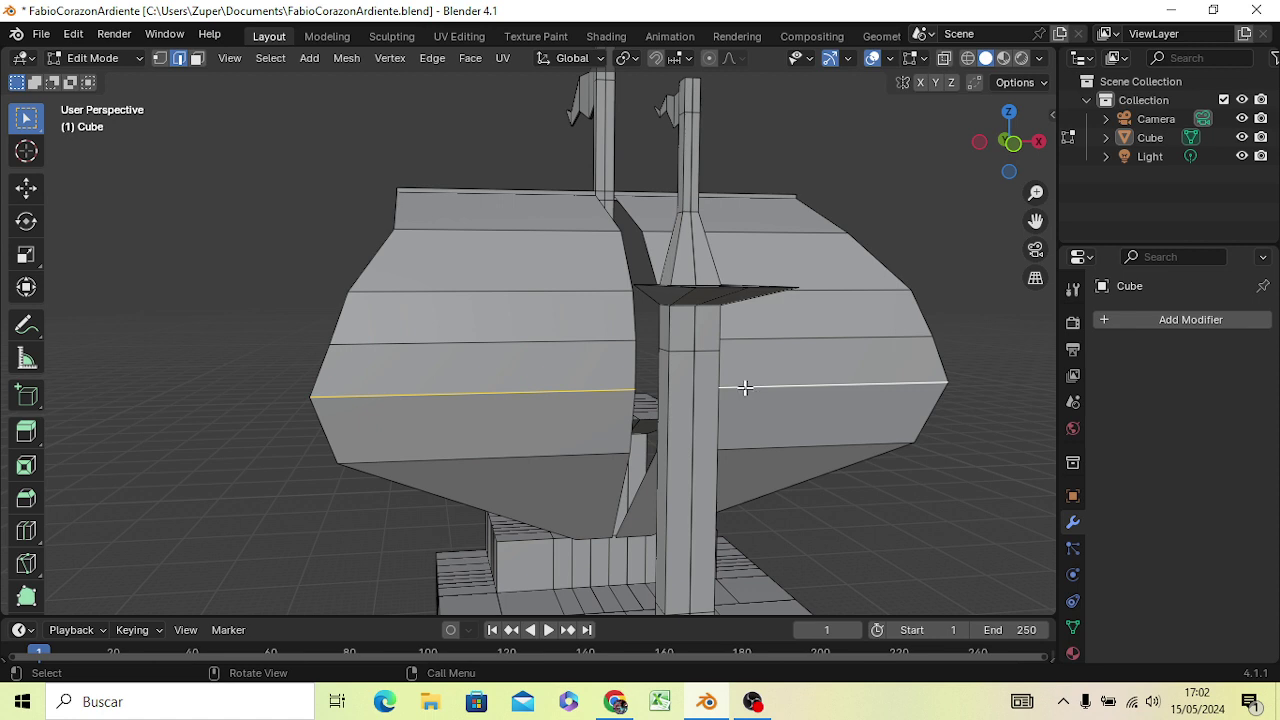
pyautogui.press('s')
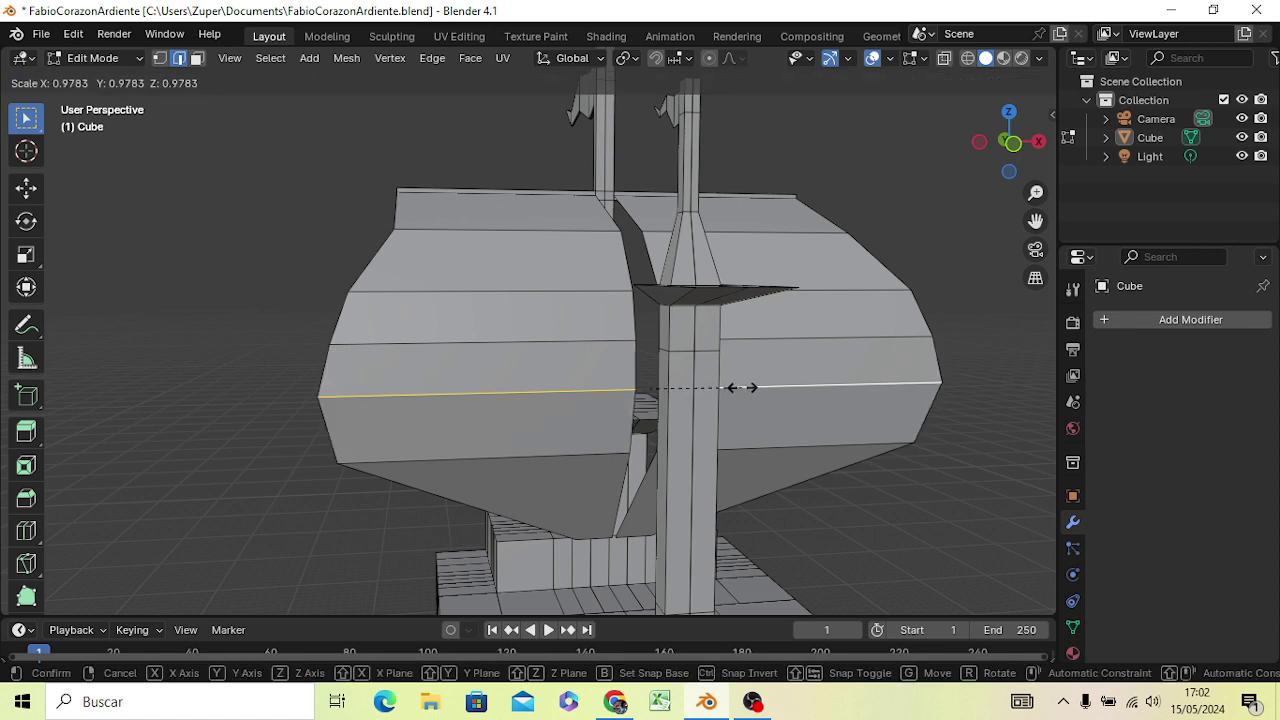
pyautogui.click(740, 387)
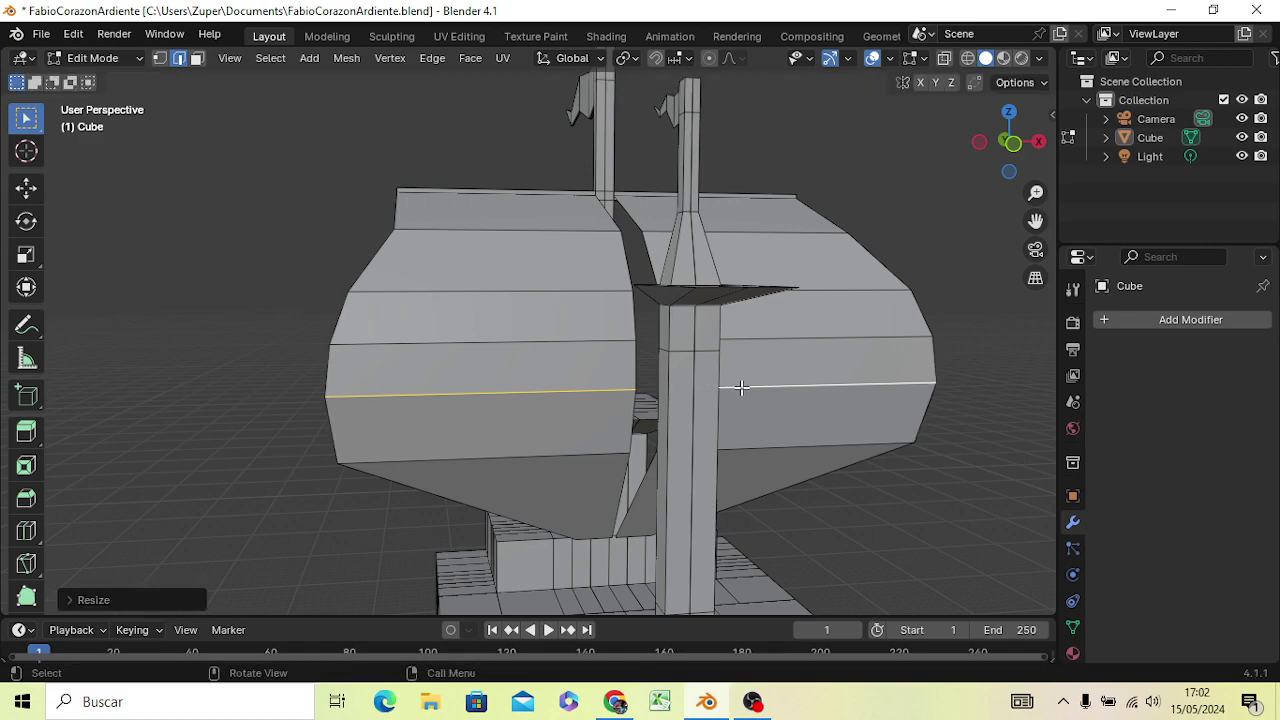
pyautogui.moveTo(588, 447)
pyautogui.mouseDown(button='middle')
pyautogui.moveTo(607, 432)
pyautogui.moveTo(497, 395)
pyautogui.moveTo(404, 399)
pyautogui.moveTo(409, 389)
pyautogui.moveTo(386, 380)
pyautogui.moveTo(410, 355)
pyautogui.moveTo(474, 371)
pyautogui.moveTo(449, 423)
pyautogui.mouseUp(button='middle')
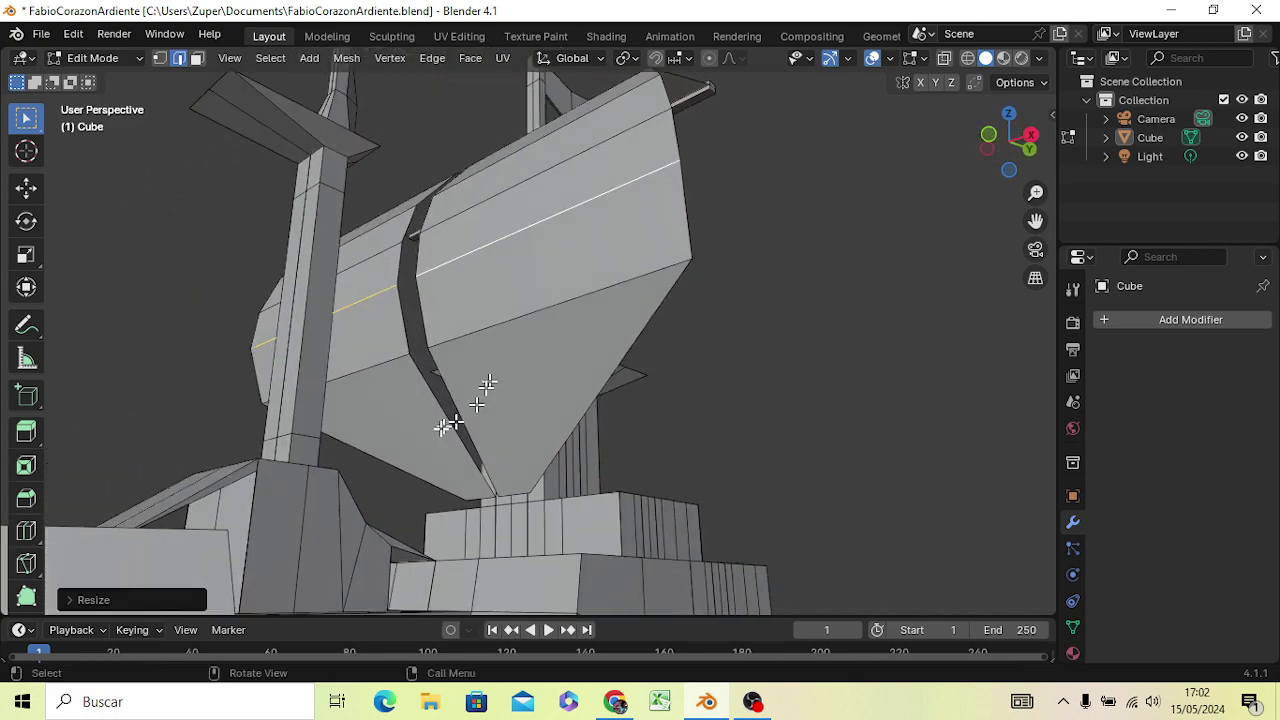
pyautogui.click(512, 495)
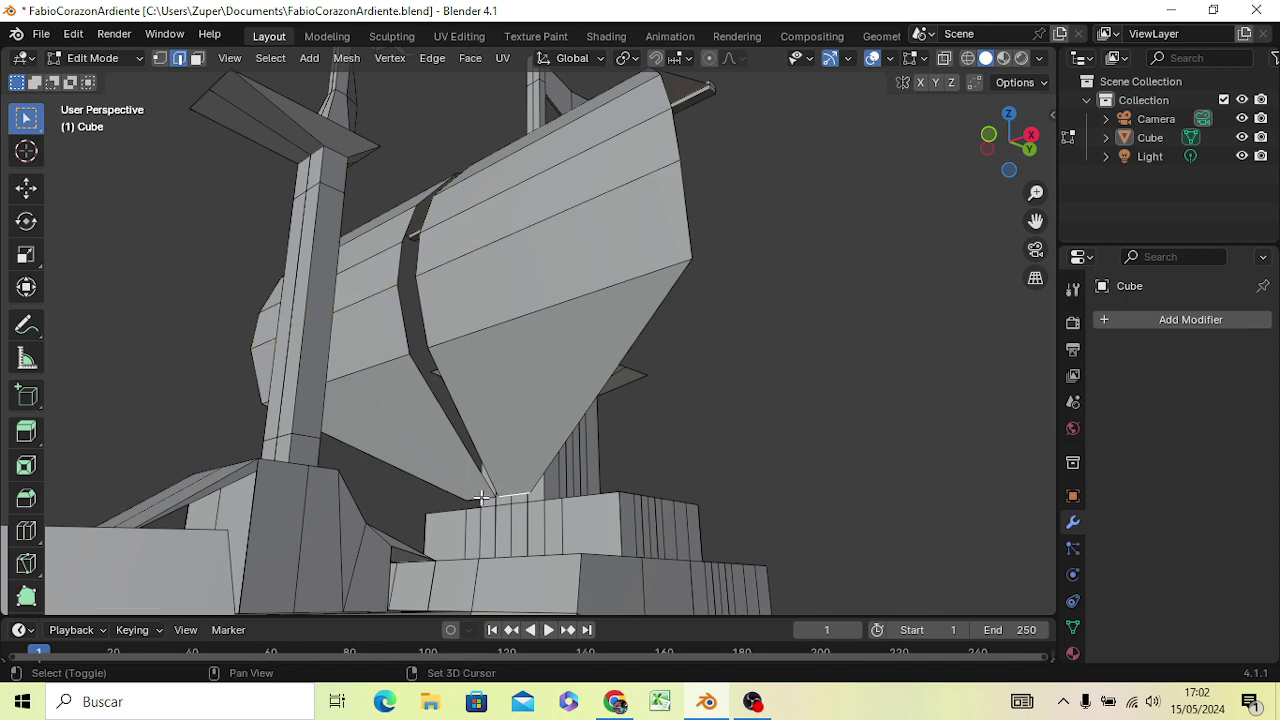
pyautogui.moveTo(791, 480)
pyautogui.mouseDown(button='middle')
pyautogui.moveTo(749, 491)
pyautogui.moveTo(689, 479)
pyautogui.moveTo(717, 487)
pyautogui.mouseUp(button='middle')
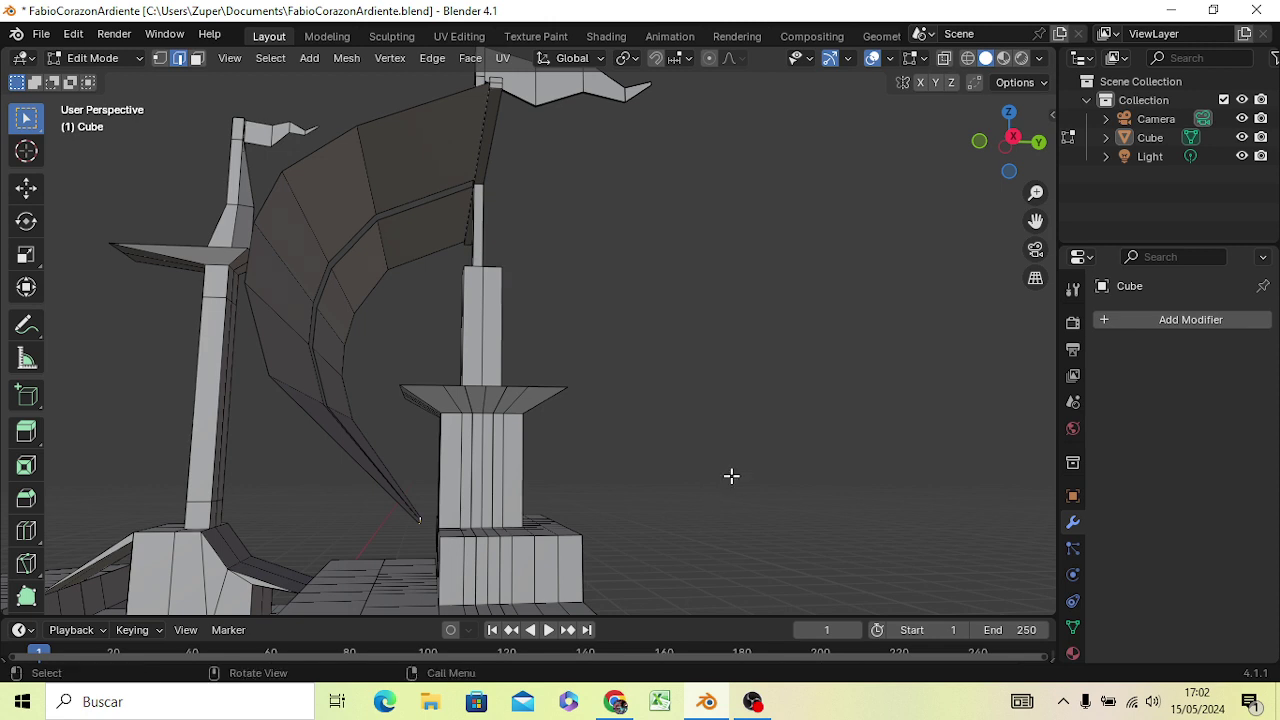
# Extrude a new edge from the sail's tip and shrink it
pyautogui.press('s')
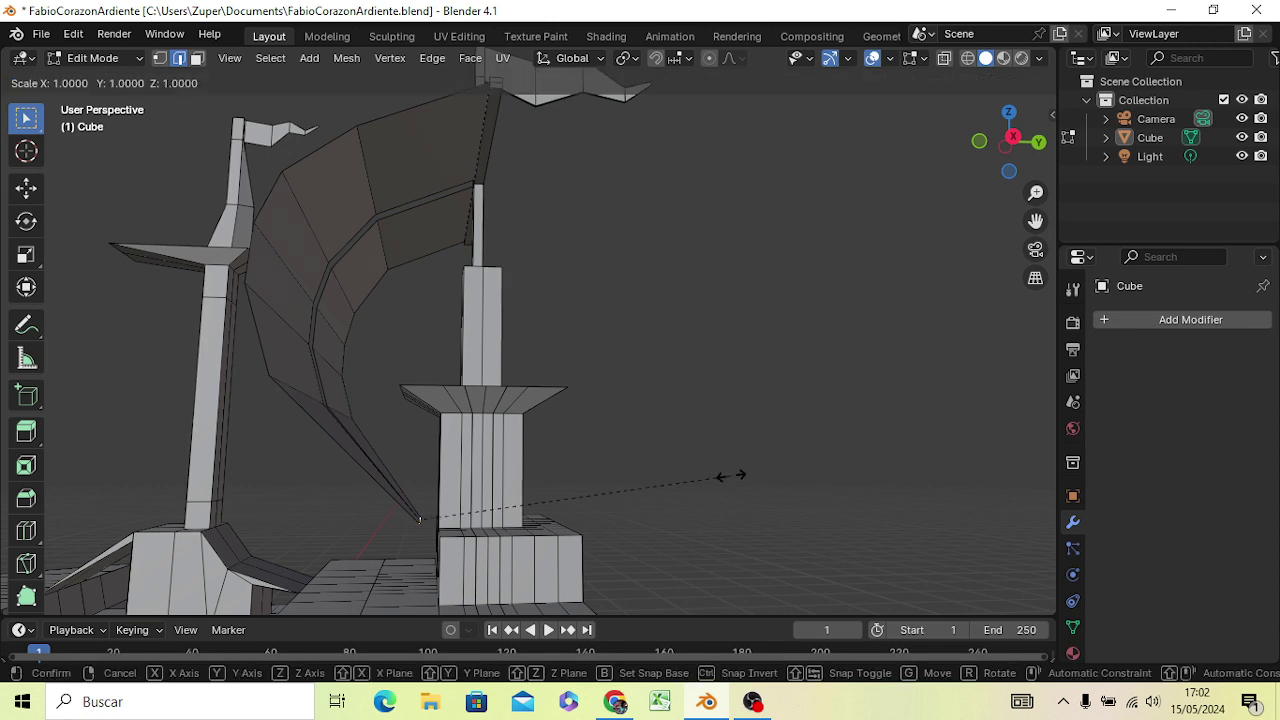
pyautogui.press('Escape')
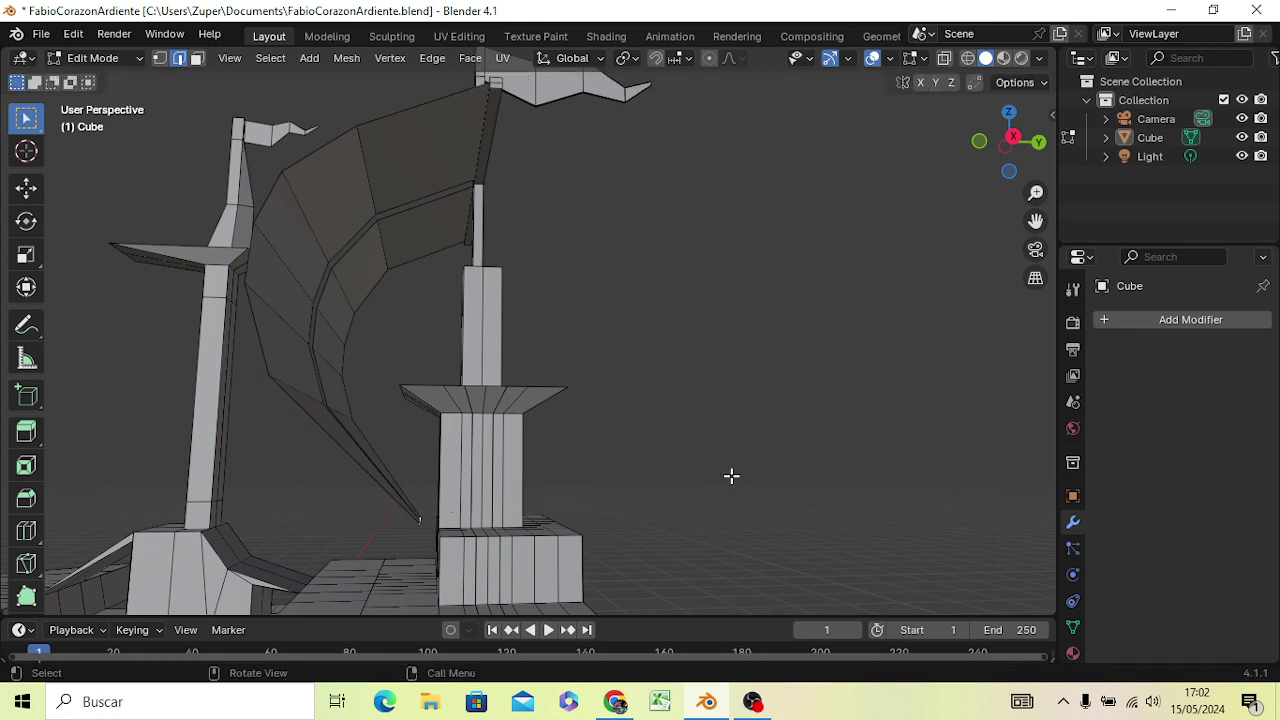
pyautogui.press('g')
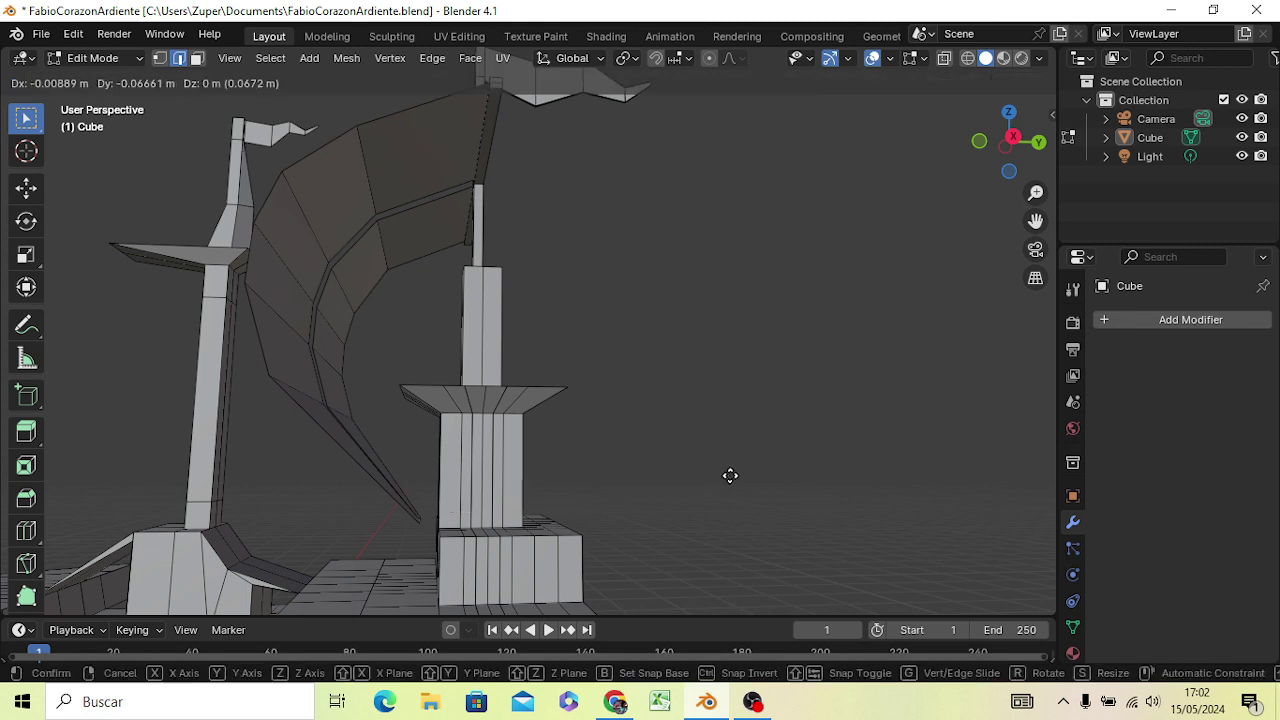
pyautogui.click(730, 476)
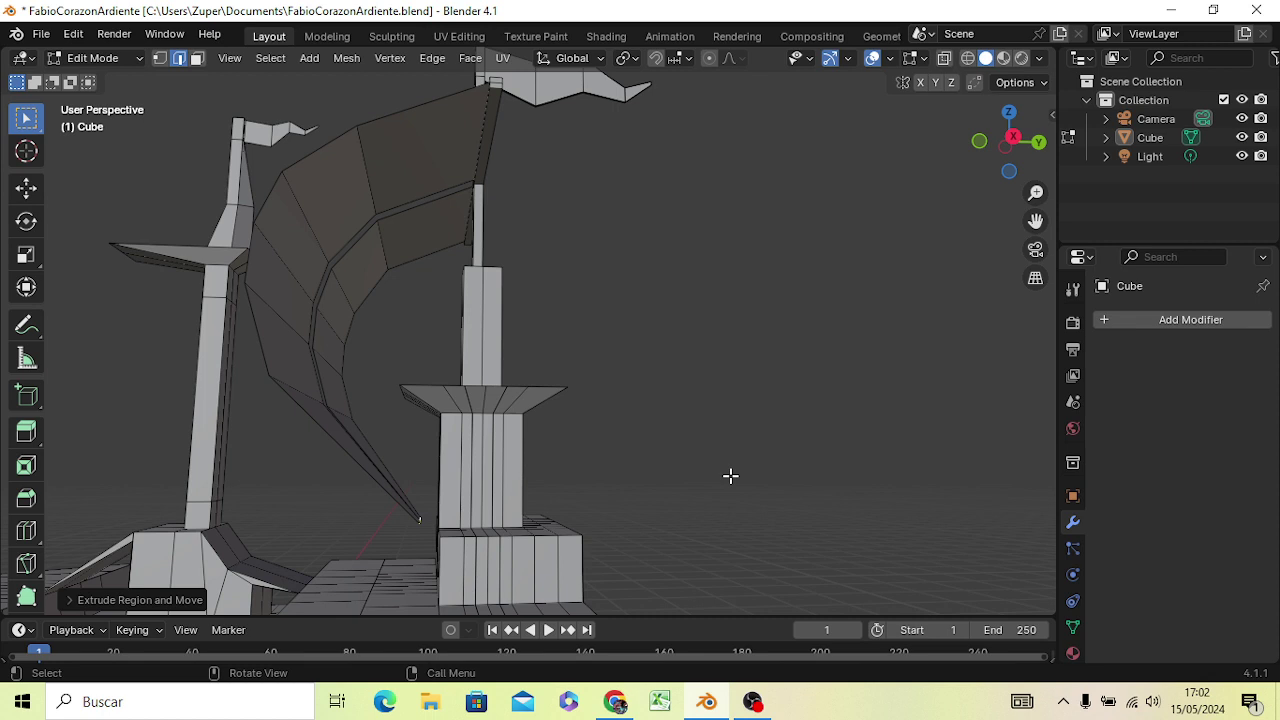
pyautogui.press('KP_3')
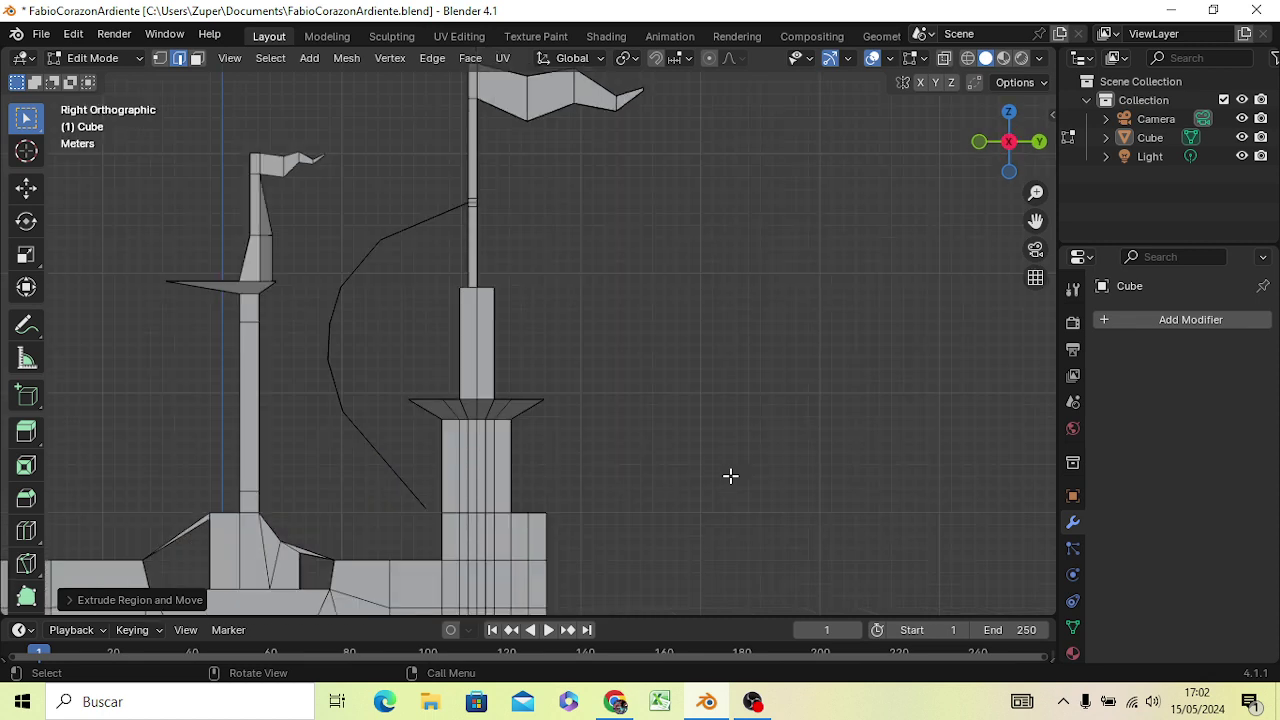
pyautogui.press('g')
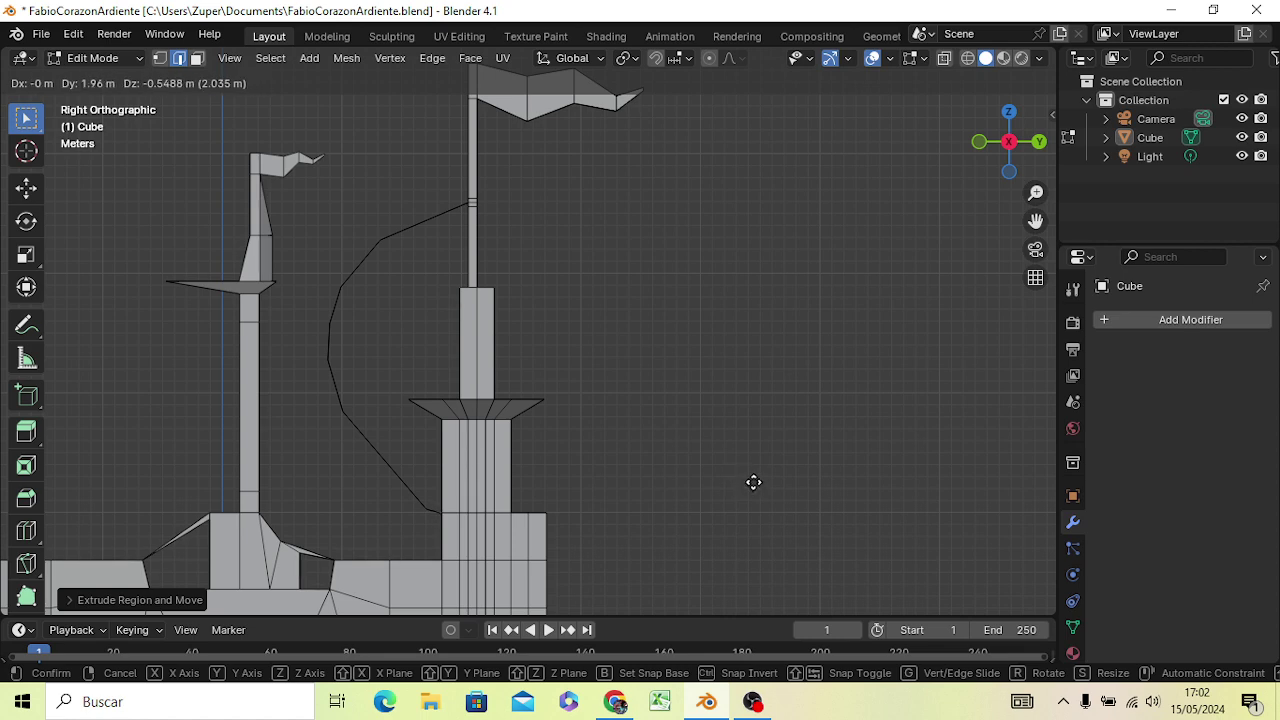
pyautogui.click(756, 482)
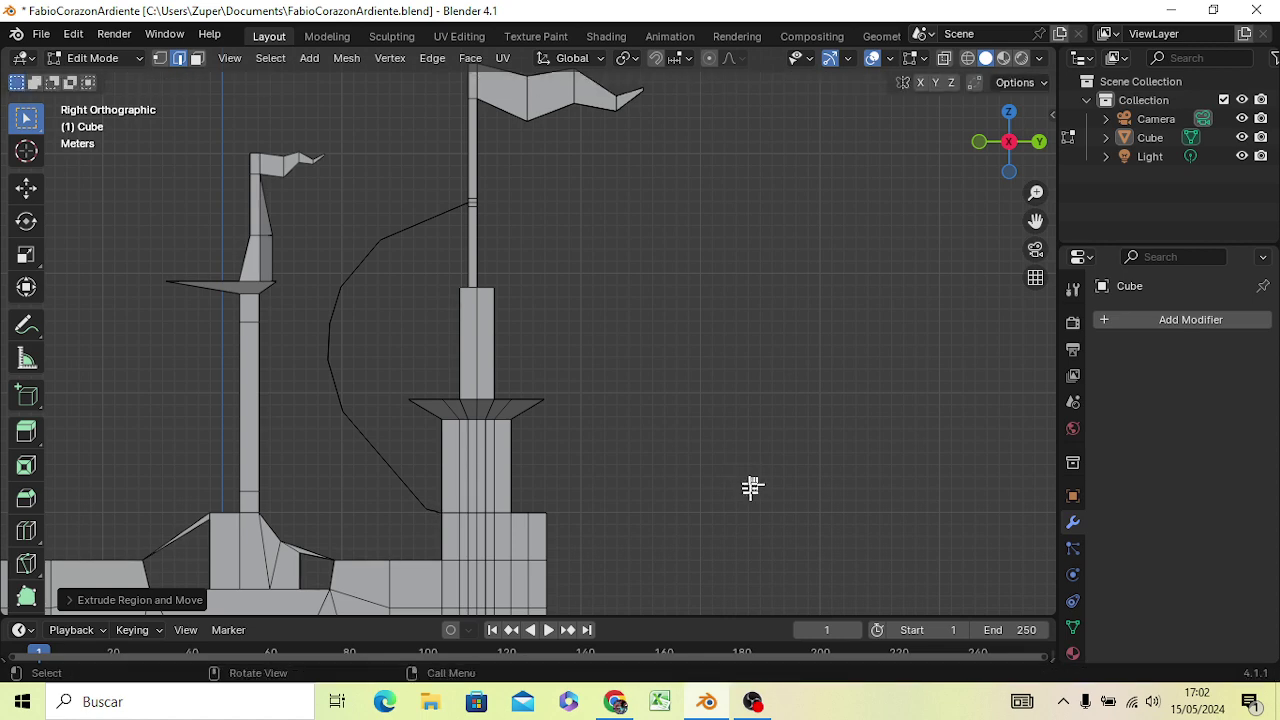
pyautogui.moveTo(752, 515)
pyautogui.mouseDown(button='middle')
pyautogui.moveTo(905, 488)
pyautogui.moveTo(929, 510)
pyautogui.mouseUp(button='middle')
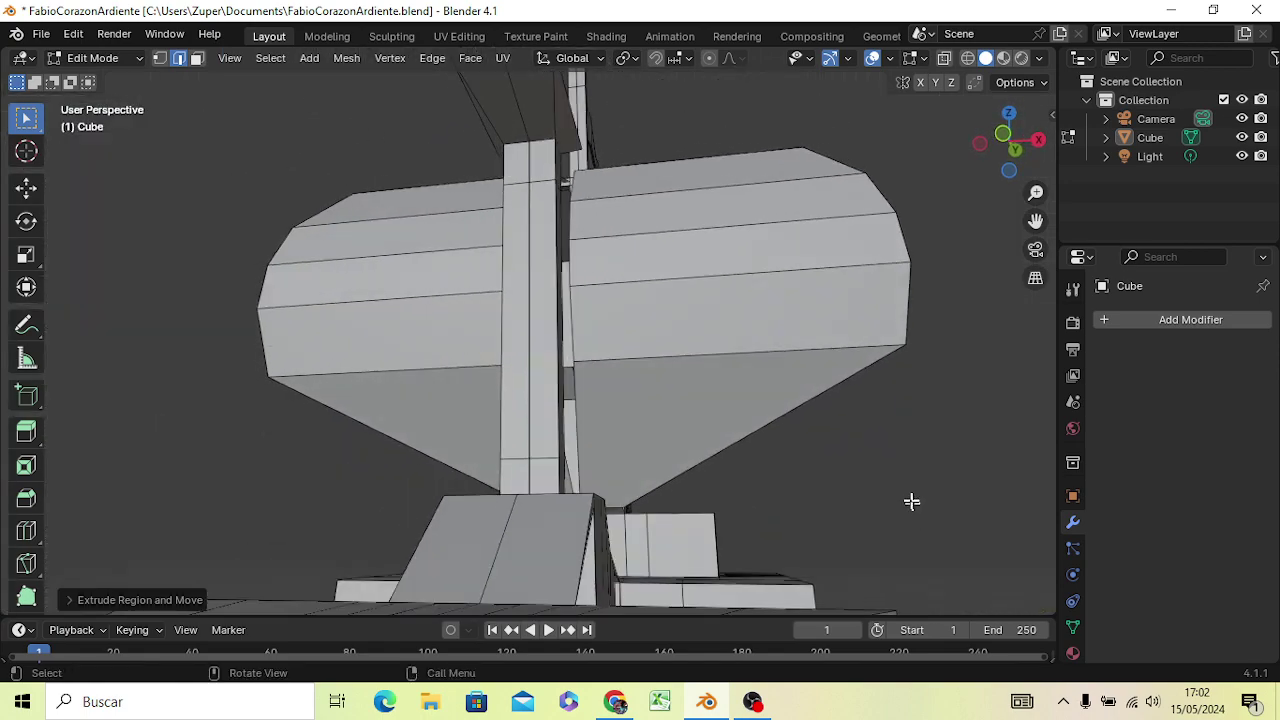
pyautogui.moveTo(886, 509); pyautogui.dragTo(860, 518, button='middle')
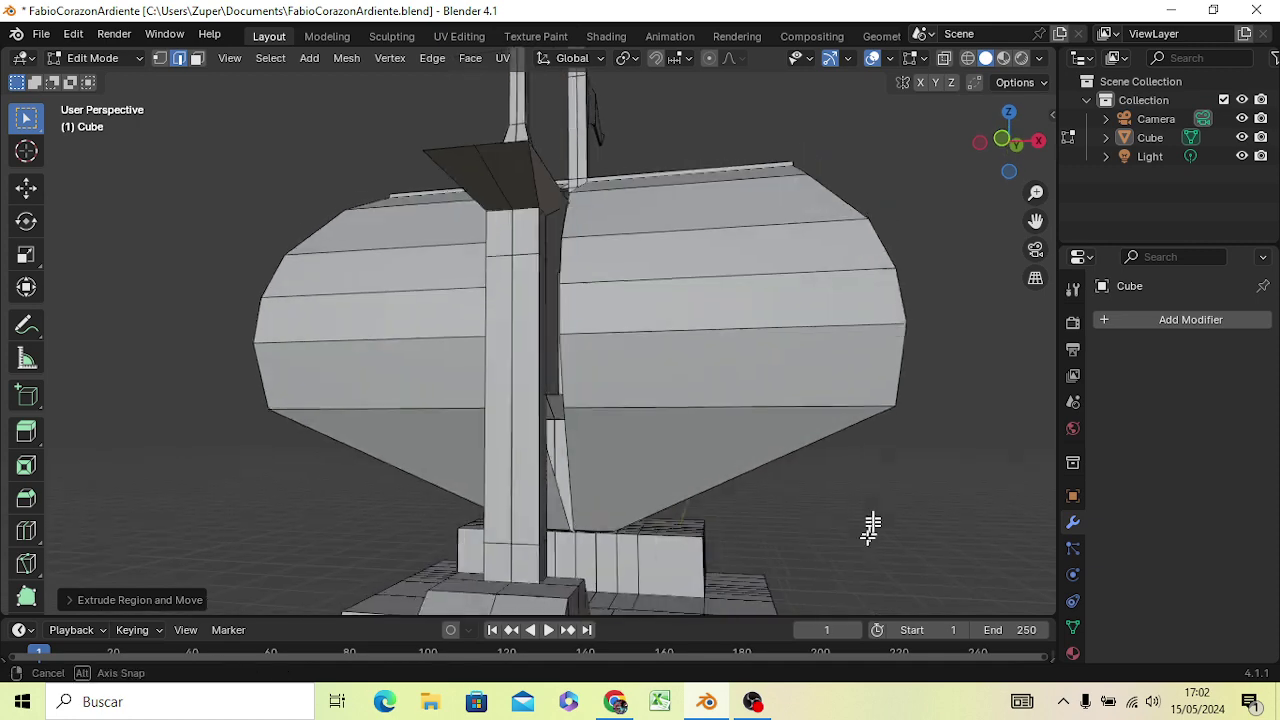
pyautogui.press('s')
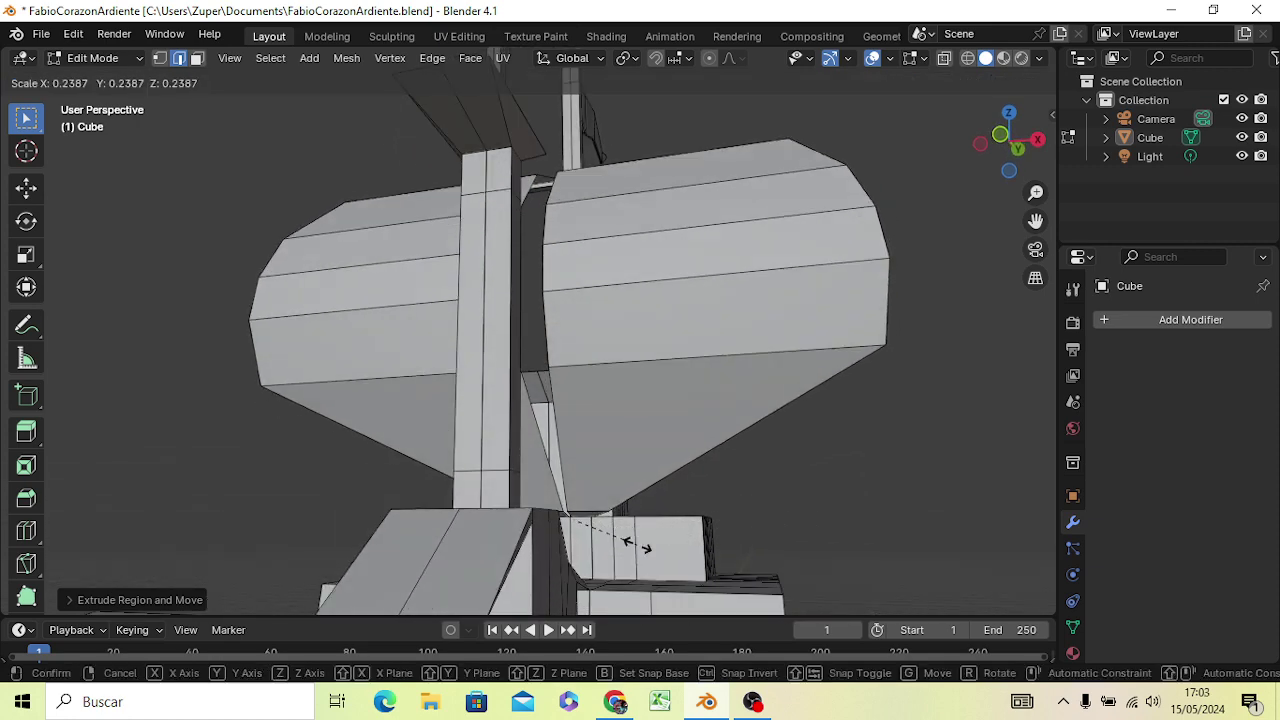
pyautogui.click(606, 540)
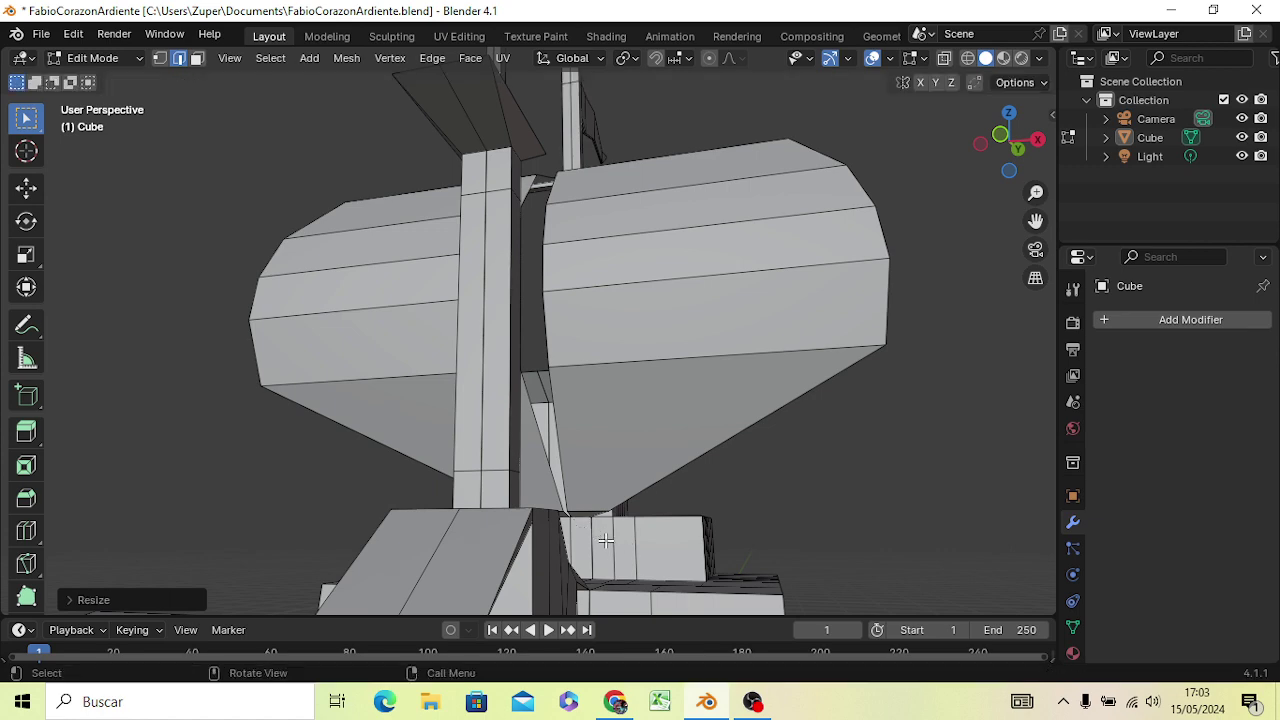
# Select the sail's bottom tip edges and orbit to view the sail's underside
pyautogui.moveTo(640, 530); pyautogui.dragTo(606, 533, button='middle')
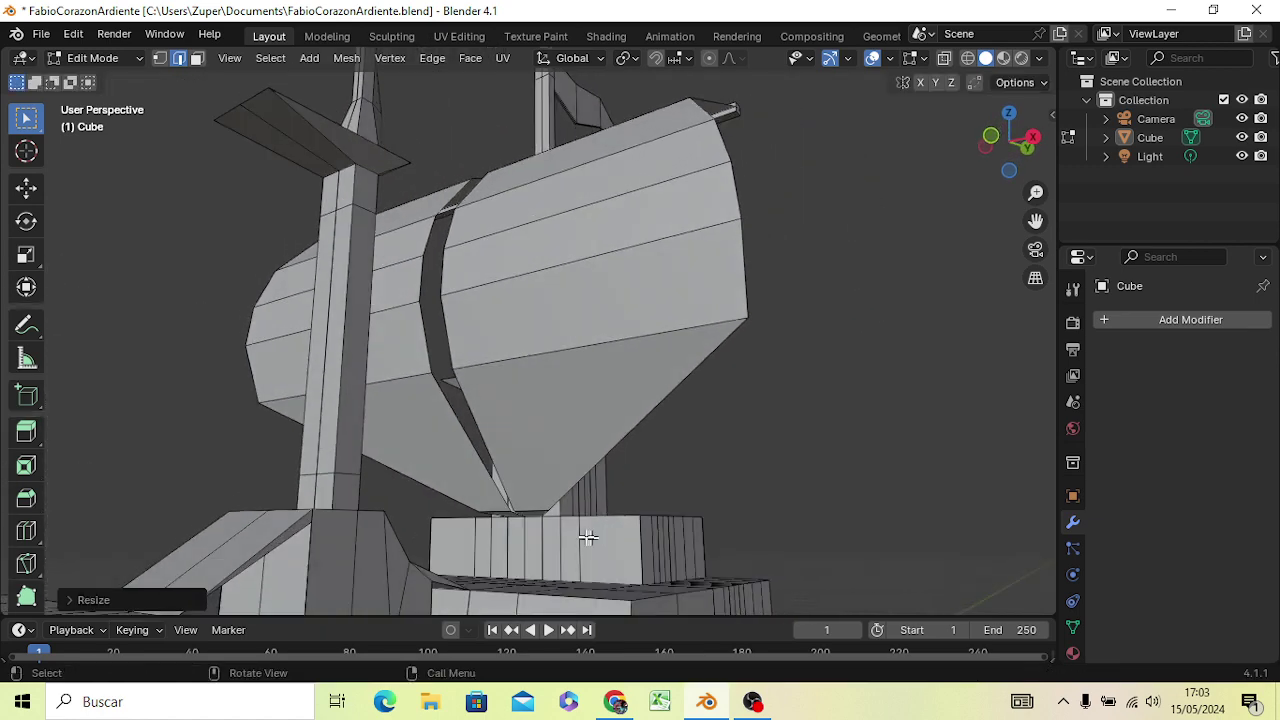
pyautogui.click(537, 510)
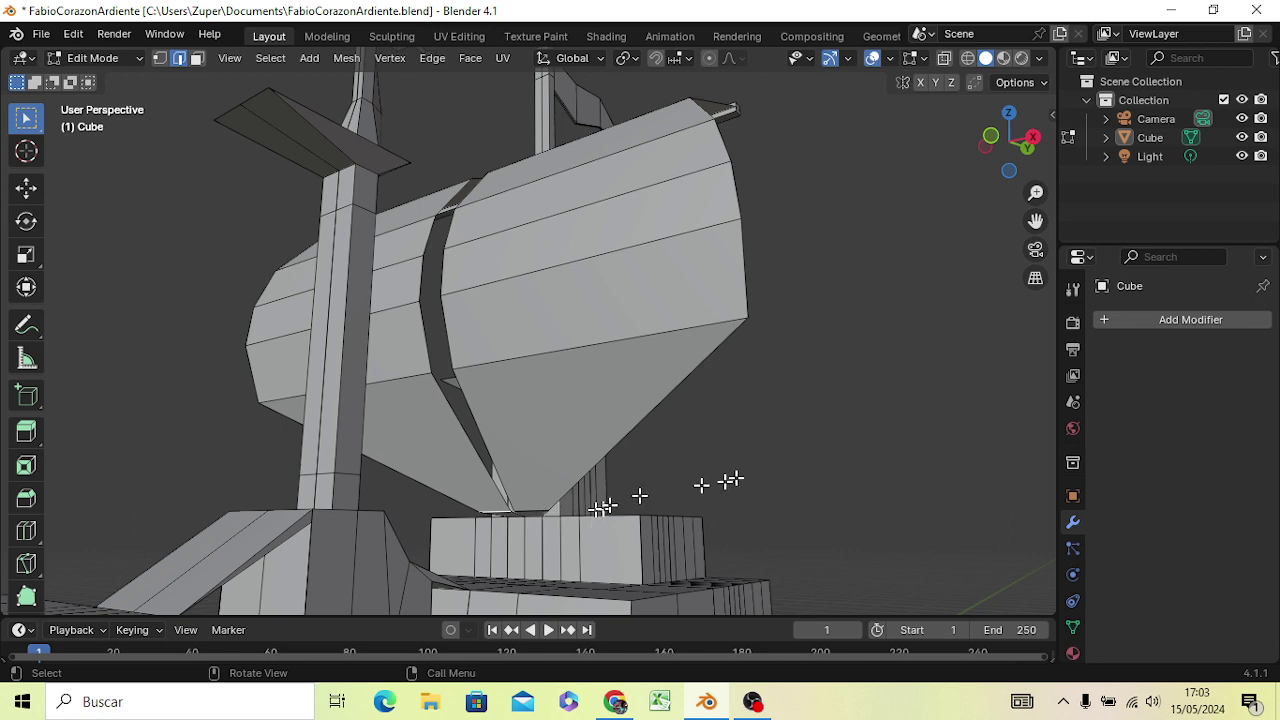
pyautogui.keyDown('shift'); pyautogui.click(525, 512); pyautogui.keyUp('shift')
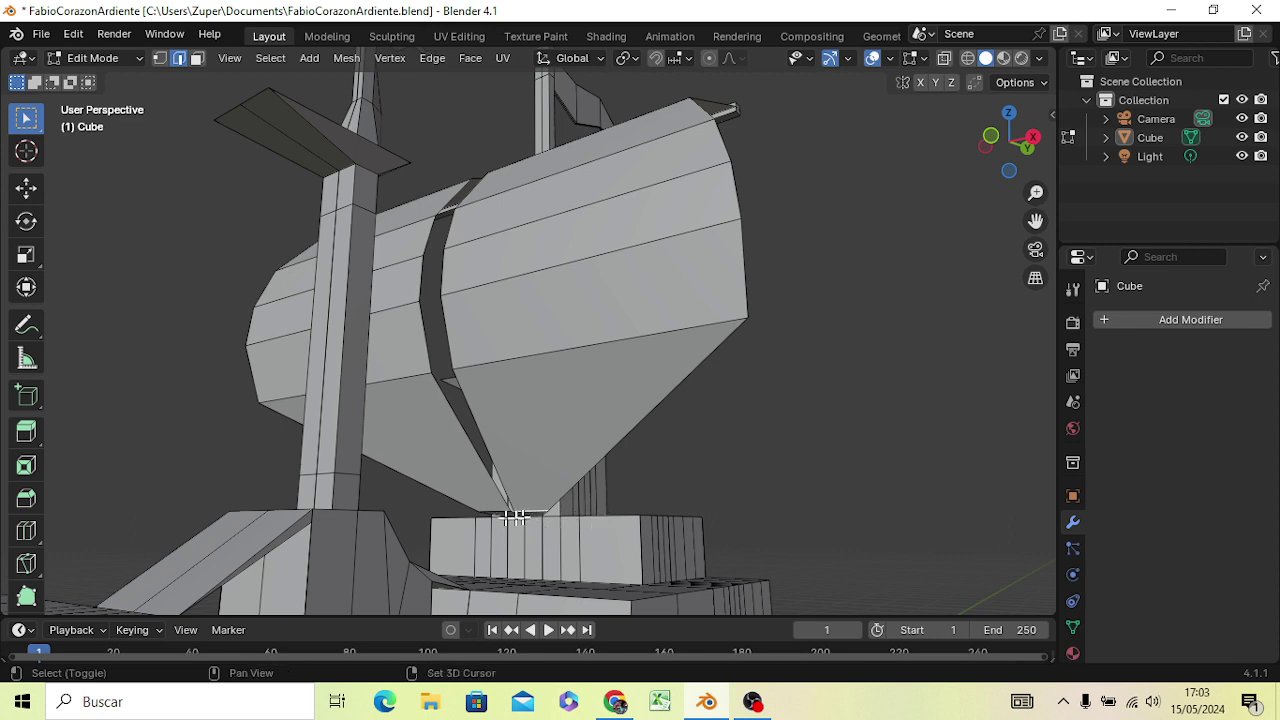
pyautogui.keyDown('shift'); pyautogui.click(506, 510); pyautogui.keyUp('shift')
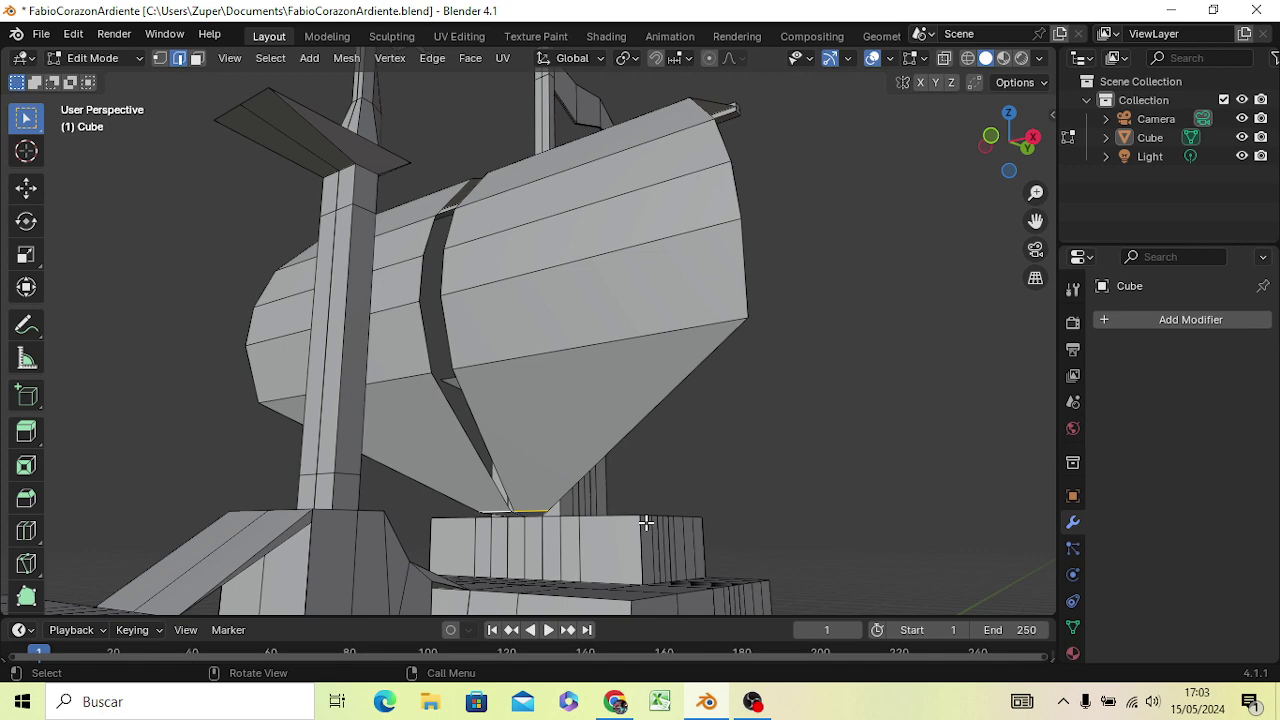
pyautogui.press('KP_3')
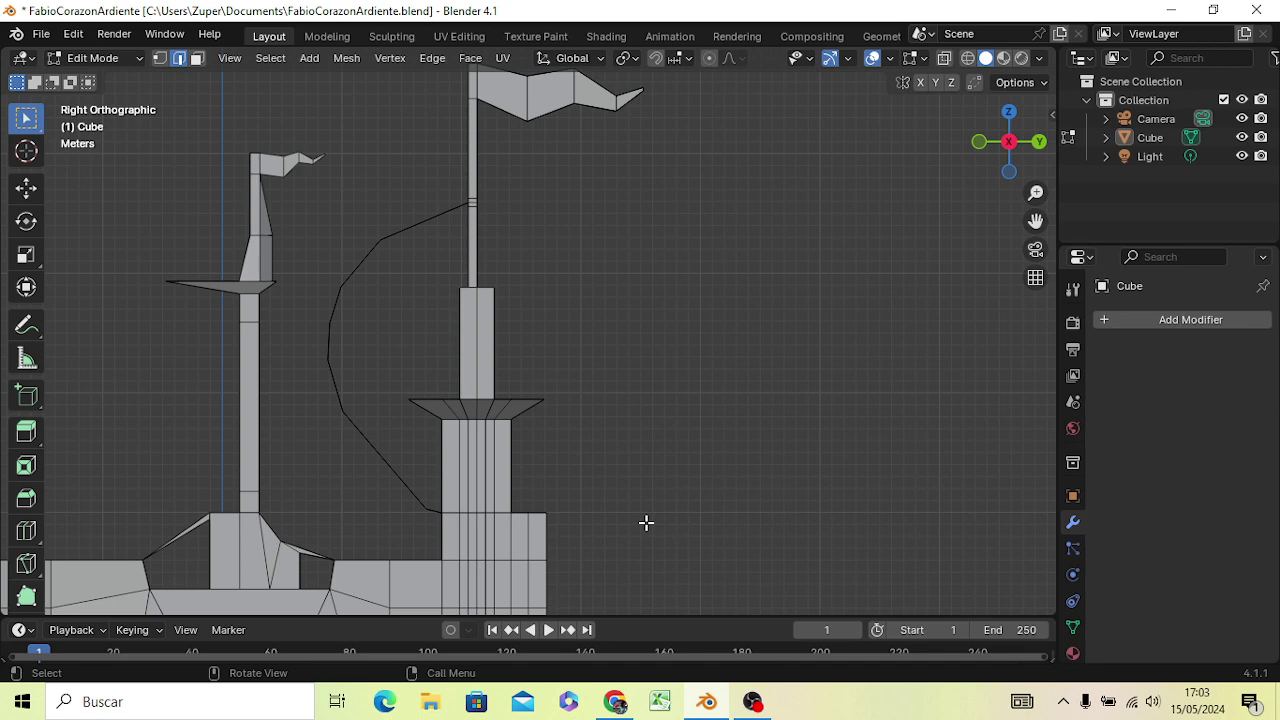
pyautogui.press('g')
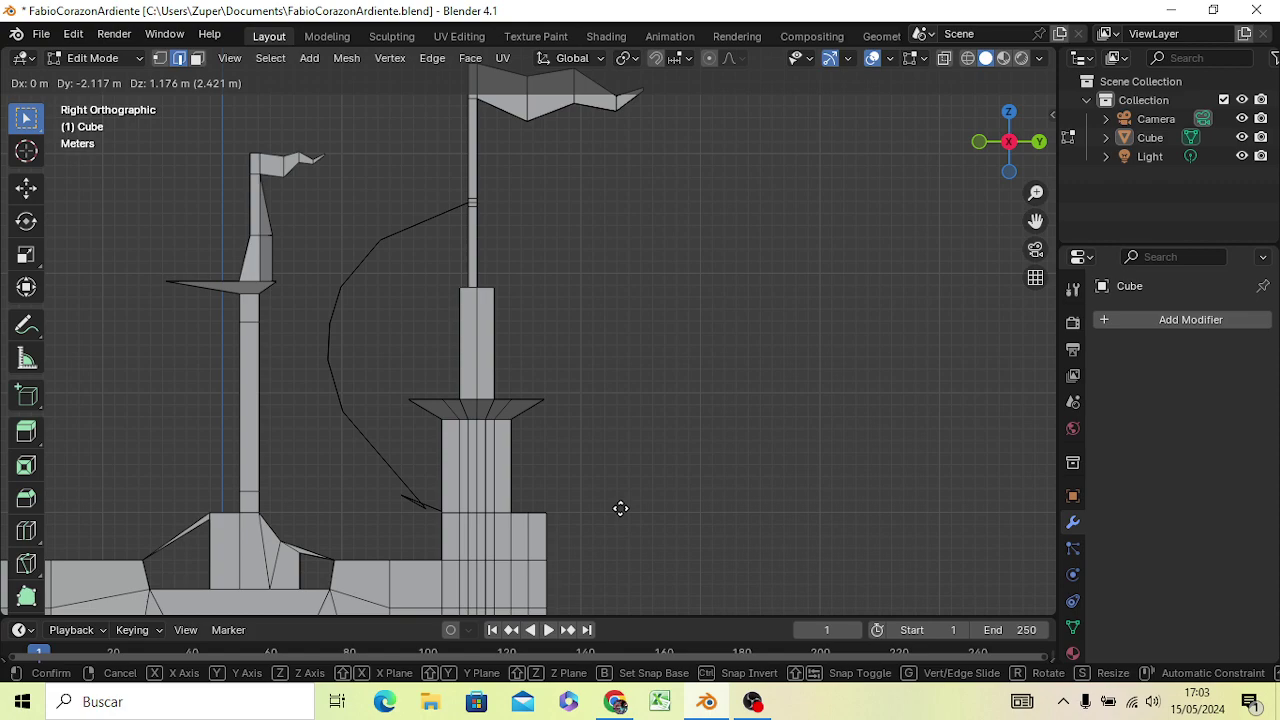
pyautogui.rightClick(620, 508)
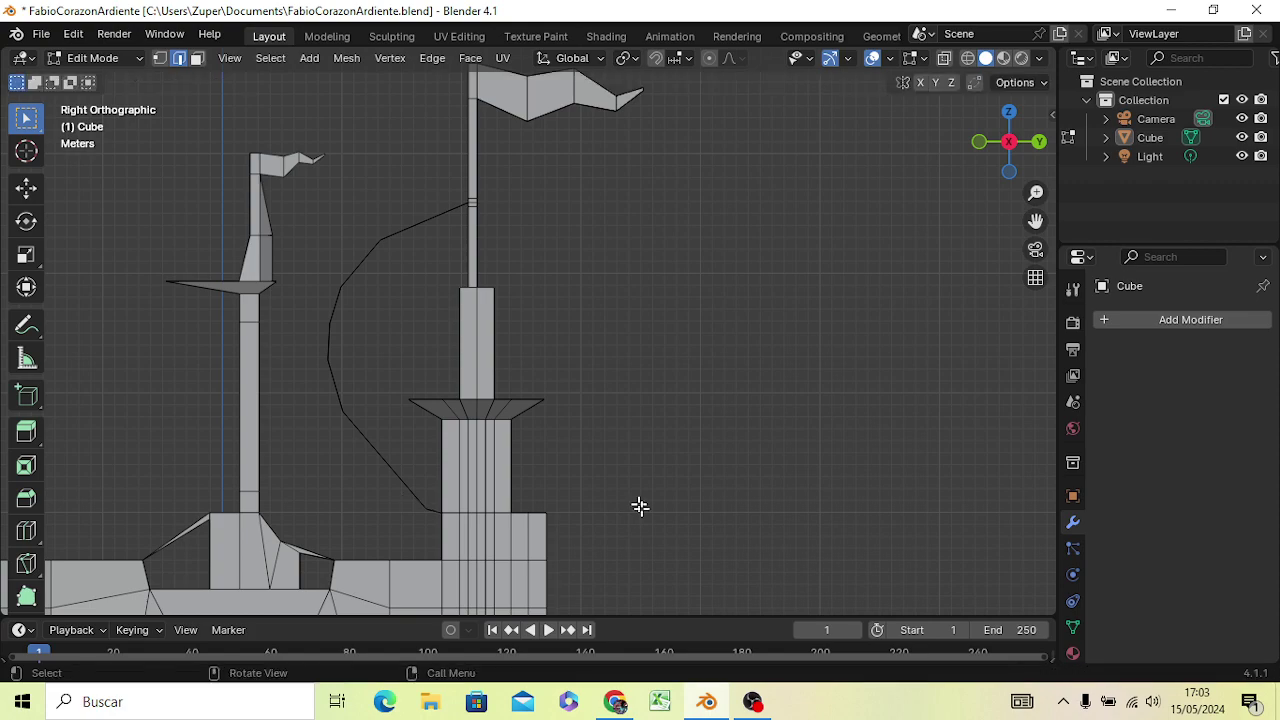
pyautogui.moveTo(640, 507)
pyautogui.mouseDown(button='middle')
pyautogui.moveTo(715, 494)
pyautogui.moveTo(752, 467)
pyautogui.moveTo(666, 486)
pyautogui.moveTo(677, 469)
pyautogui.moveTo(723, 474)
pyautogui.moveTo(774, 454)
pyautogui.moveTo(777, 477)
pyautogui.mouseUp(button='middle')
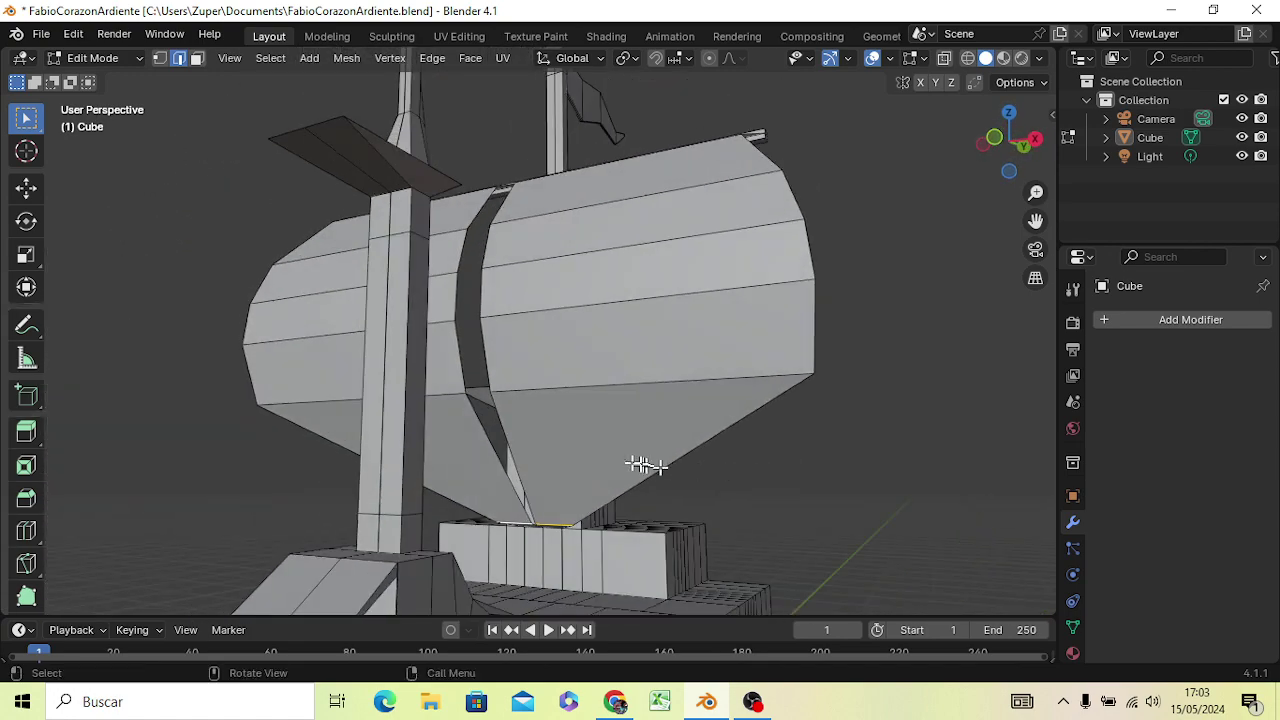
# Loop-cut both halves of the lower sail and select the new loop in Right view
pyautogui.click(852, 464)
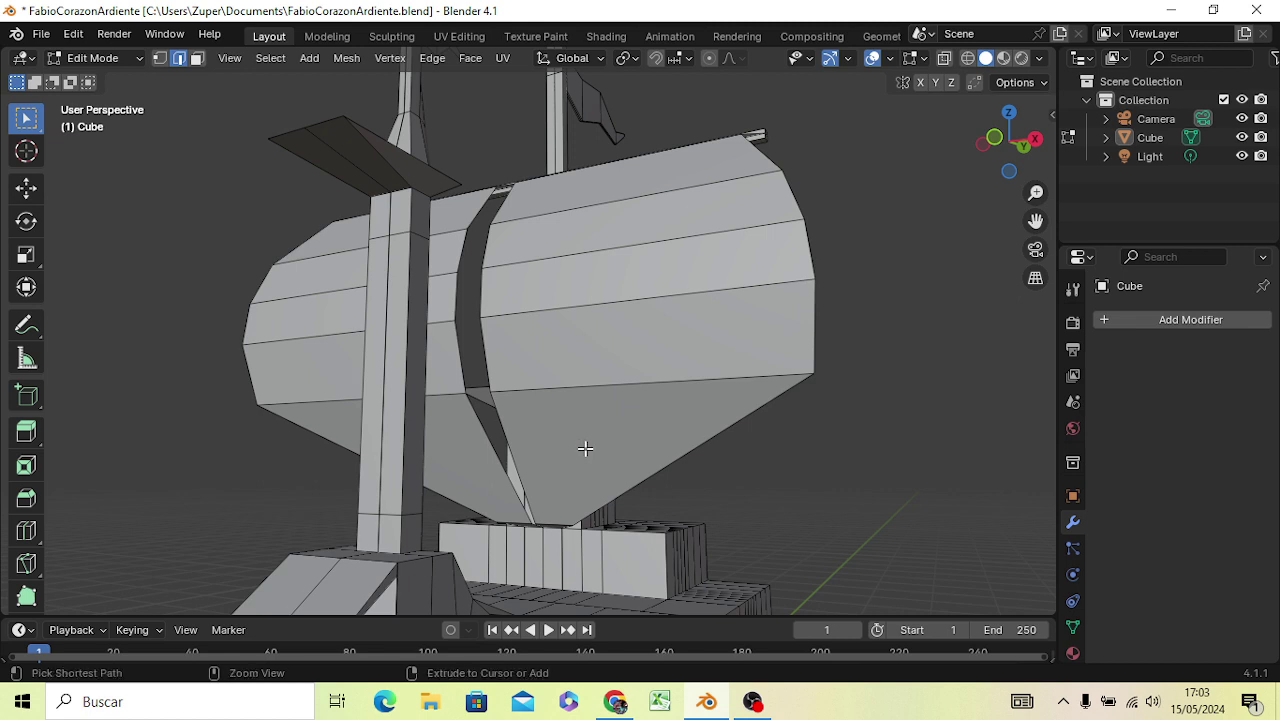
pyautogui.hotkey('ctrl', 'r')
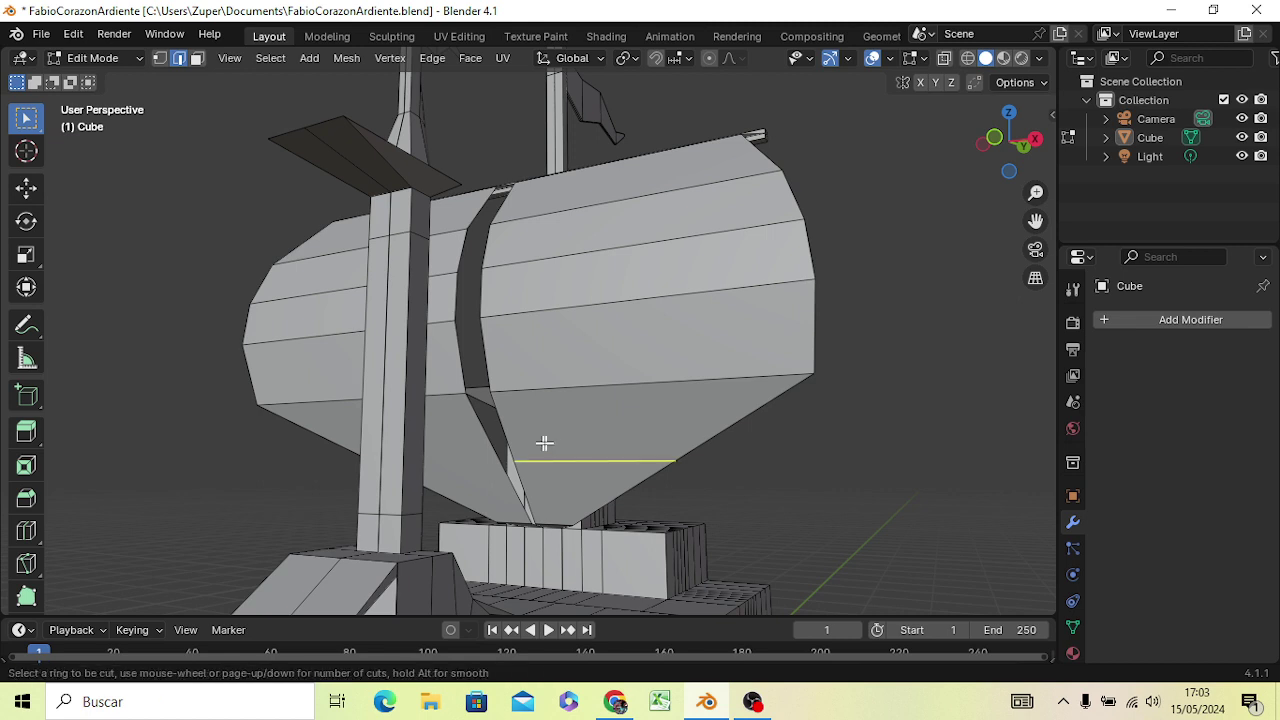
pyautogui.click(544, 446)
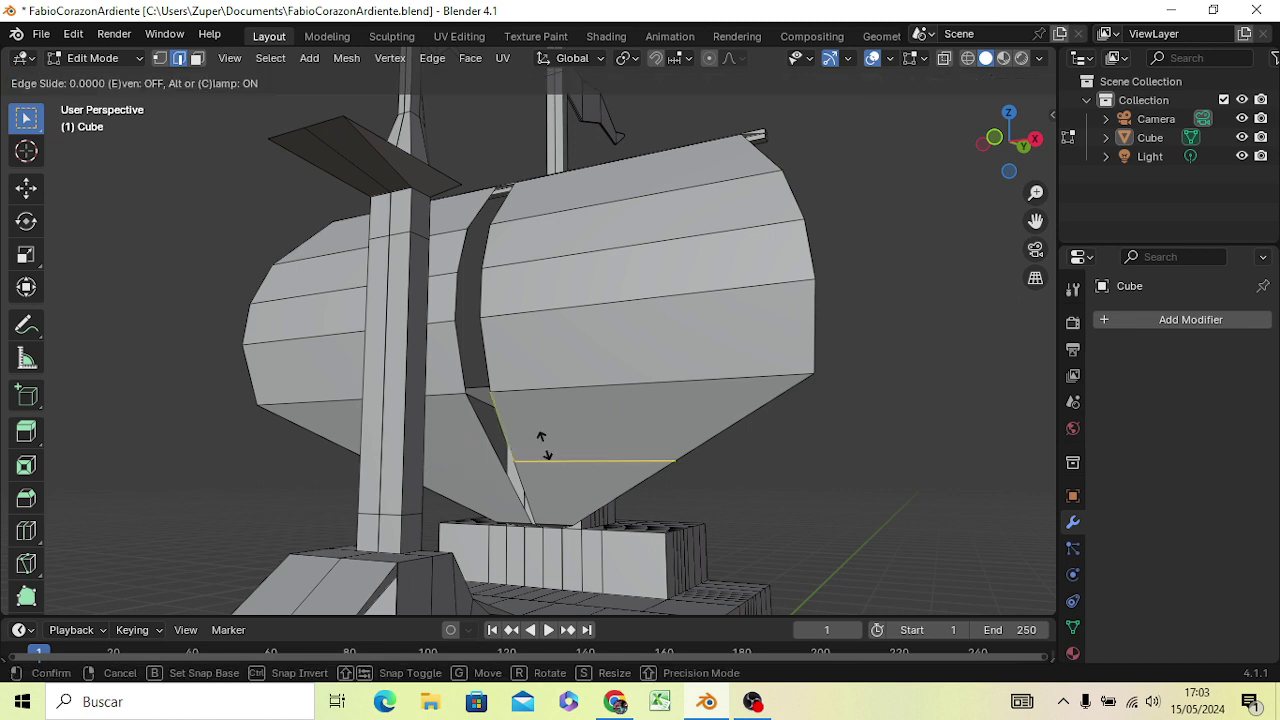
pyautogui.click(544, 445)
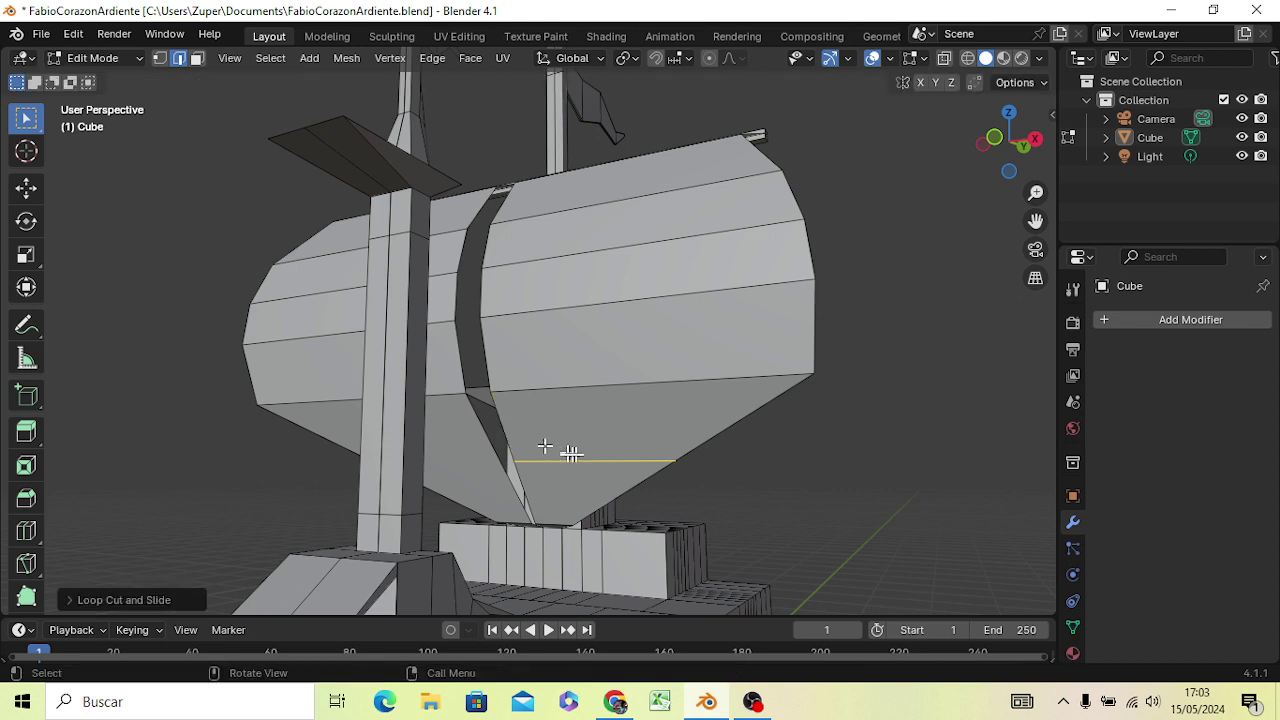
pyautogui.hotkey('ctrl', 'r')
pyautogui.click(481, 469)
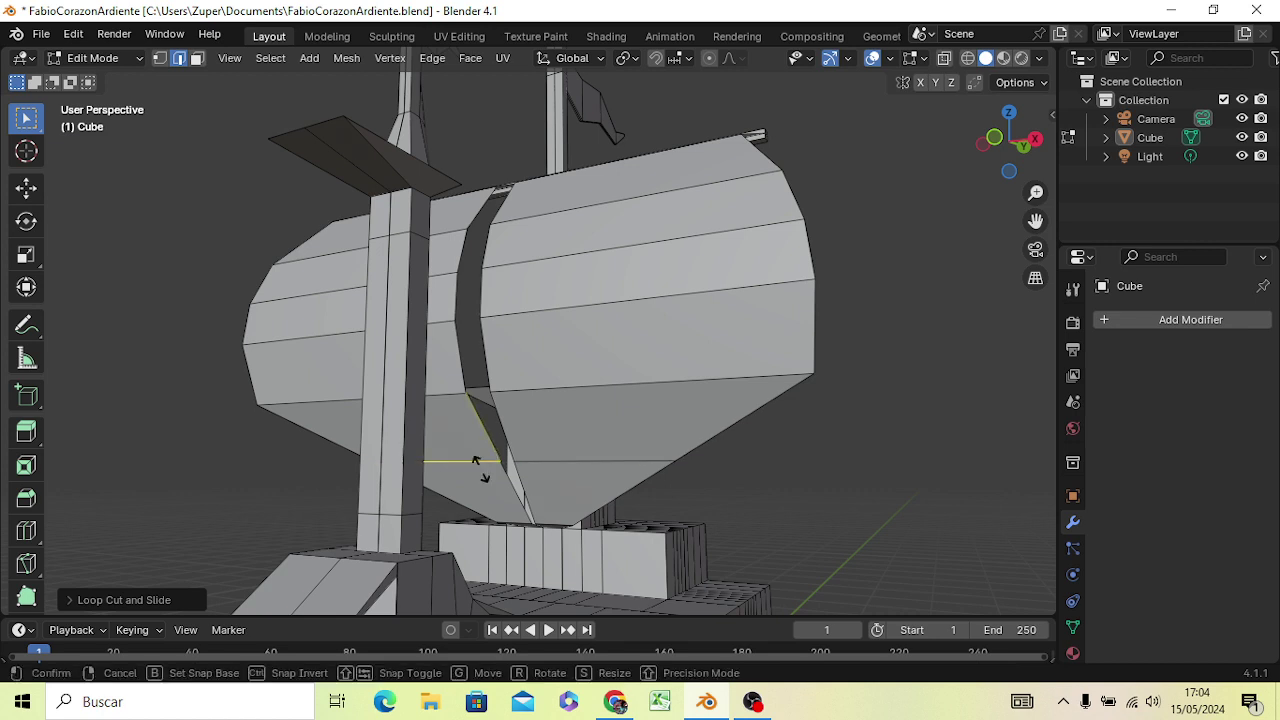
pyautogui.click(535, 475)
pyautogui.click(850, 505)
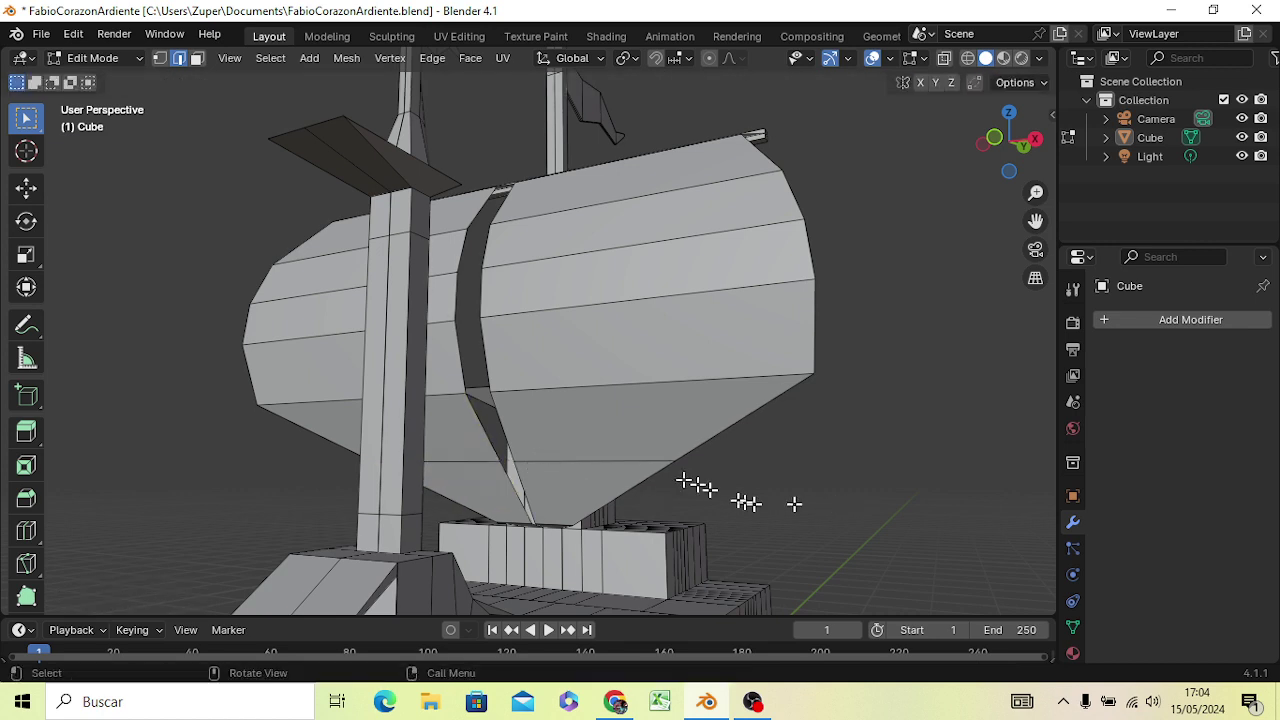
pyautogui.click(554, 462)
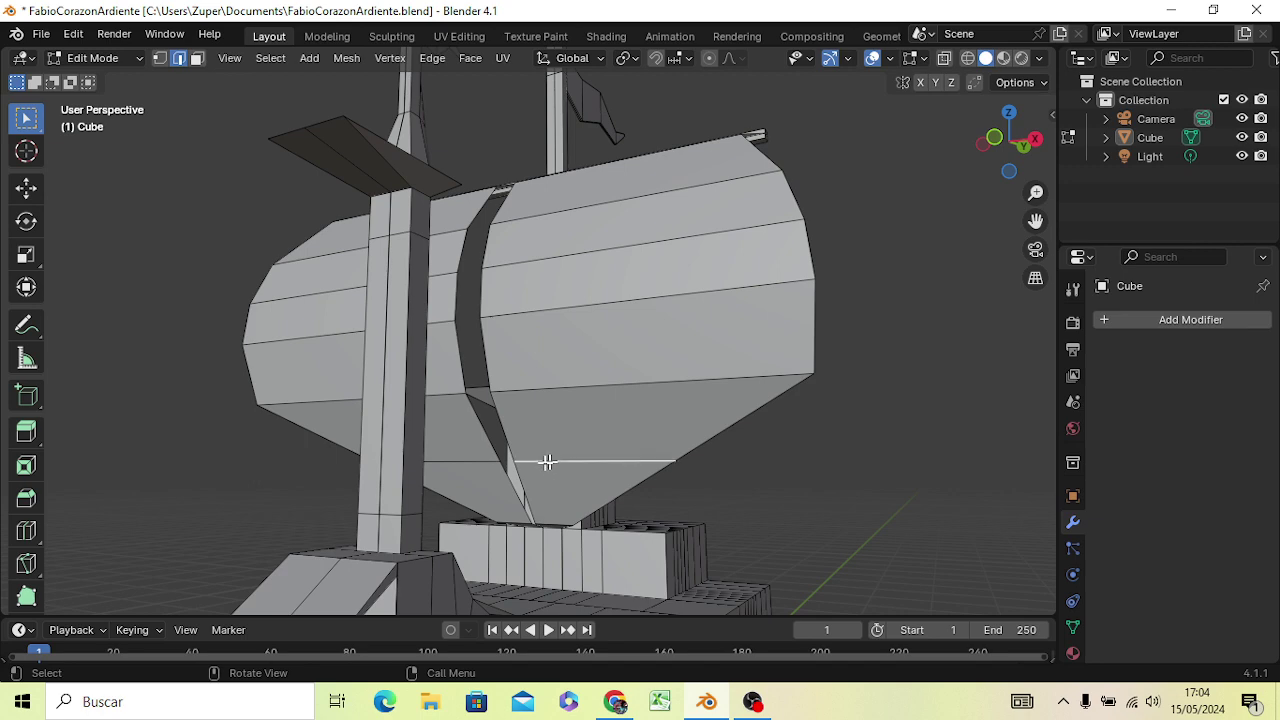
pyautogui.keyDown('shift'); pyautogui.click(472, 463); pyautogui.keyUp('shift')
pyautogui.press('KP_3')
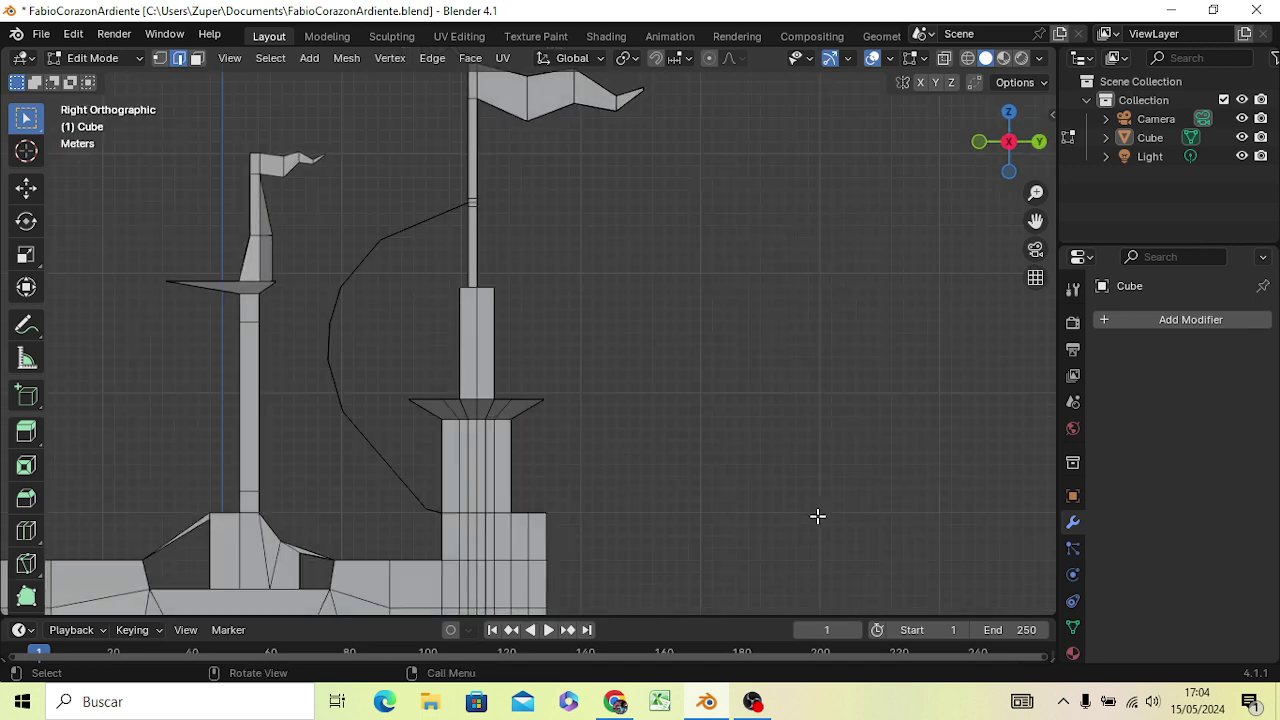
# Move the new lower loop along Y so the sail bows outward, then inspect the ship
pyautogui.press('g')
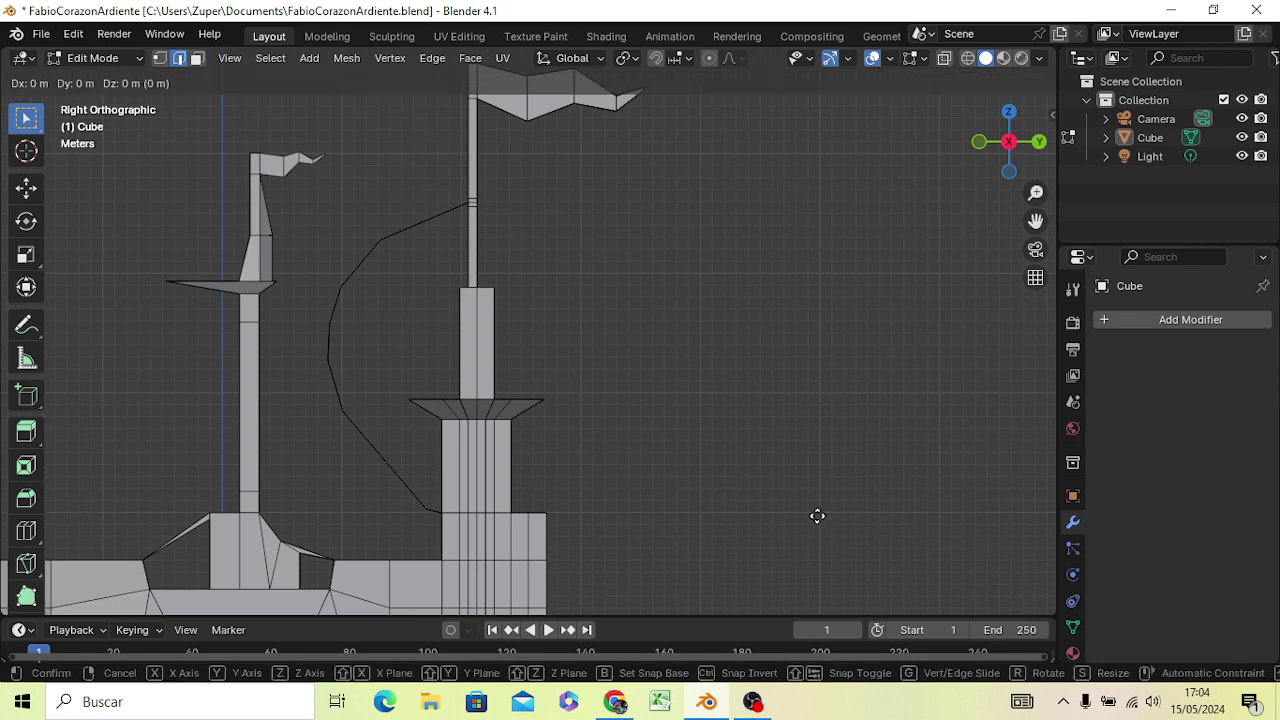
pyautogui.press('y')
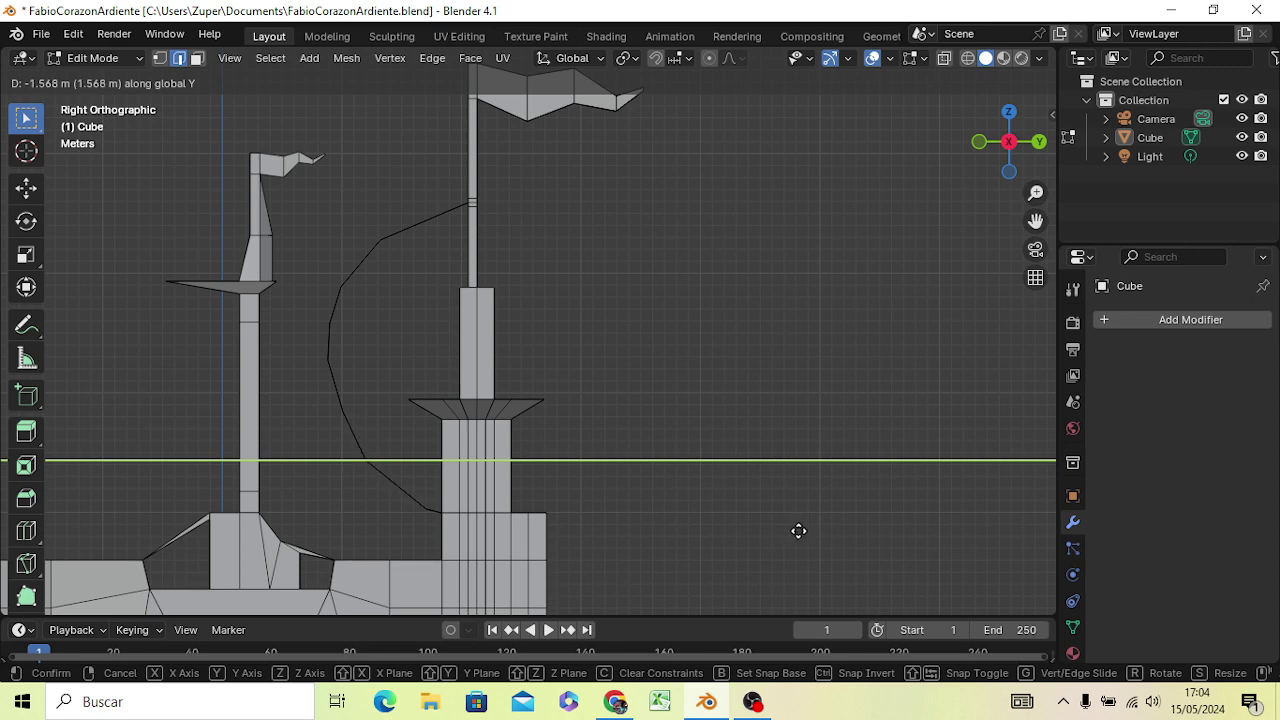
pyautogui.click(800, 531)
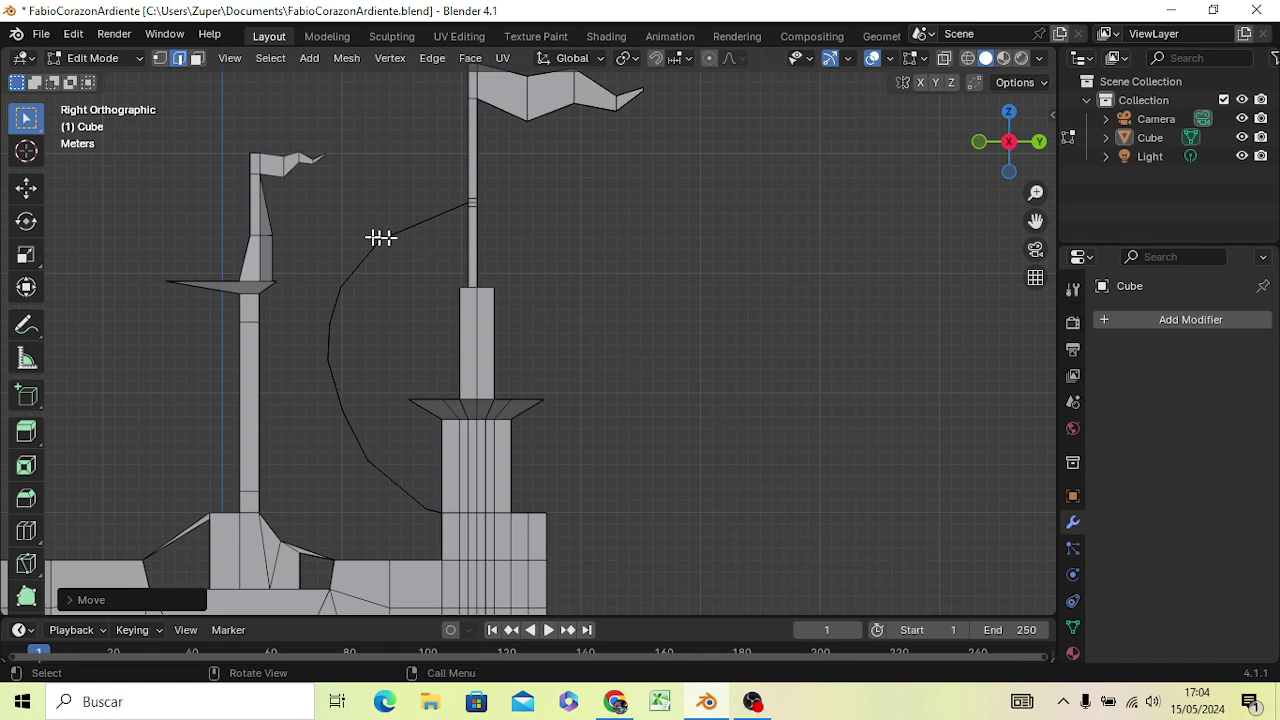
pyautogui.moveTo(449, 280); pyautogui.dragTo(537, 402, button='middle')
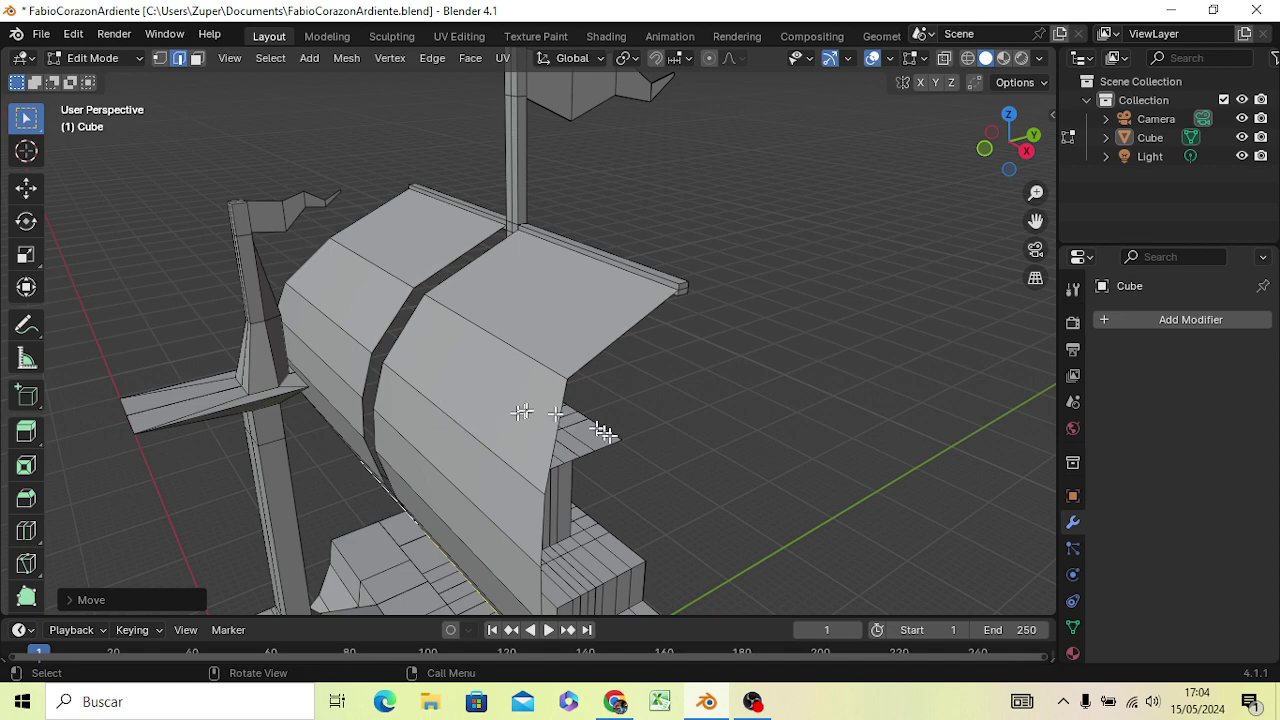
pyautogui.moveTo(600, 434)
pyautogui.mouseDown(button='middle')
pyautogui.moveTo(725, 422)
pyautogui.moveTo(618, 494)
pyautogui.moveTo(610, 549)
pyautogui.moveTo(609, 530)
pyautogui.mouseUp(button='middle')
pyautogui.scroll(-6, 725, 422)
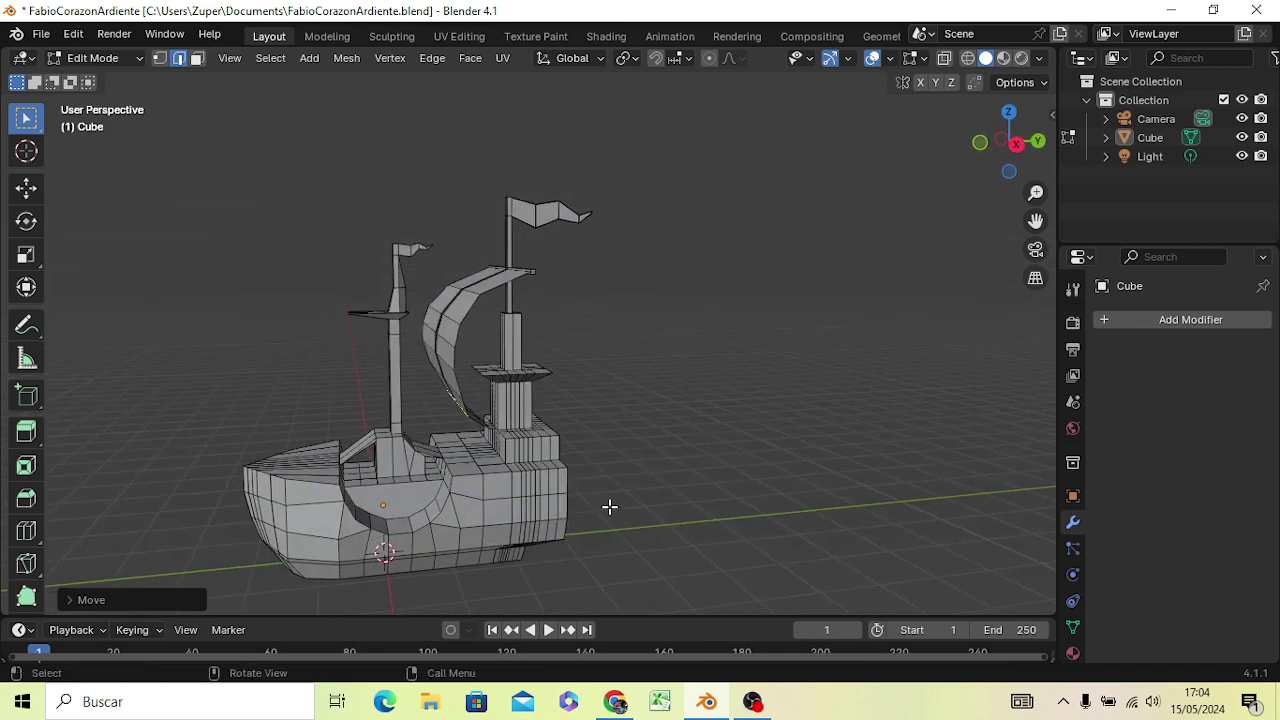
pyautogui.moveTo(616, 498)
pyautogui.mouseDown(button='middle')
pyautogui.moveTo(871, 477)
pyautogui.moveTo(880, 523)
pyautogui.moveTo(840, 540)
pyautogui.moveTo(738, 519)
pyautogui.moveTo(714, 434)
pyautogui.moveTo(529, 446)
pyautogui.moveTo(406, 503)
pyautogui.moveTo(543, 514)
pyautogui.moveTo(709, 497)
pyautogui.moveTo(640, 450)
pyautogui.moveTo(520, 466)
pyautogui.moveTo(663, 509)
pyautogui.moveTo(791, 489)
pyautogui.moveTo(703, 517)
pyautogui.moveTo(586, 517)
pyautogui.moveTo(589, 494)
pyautogui.mouseUp(button='middle')
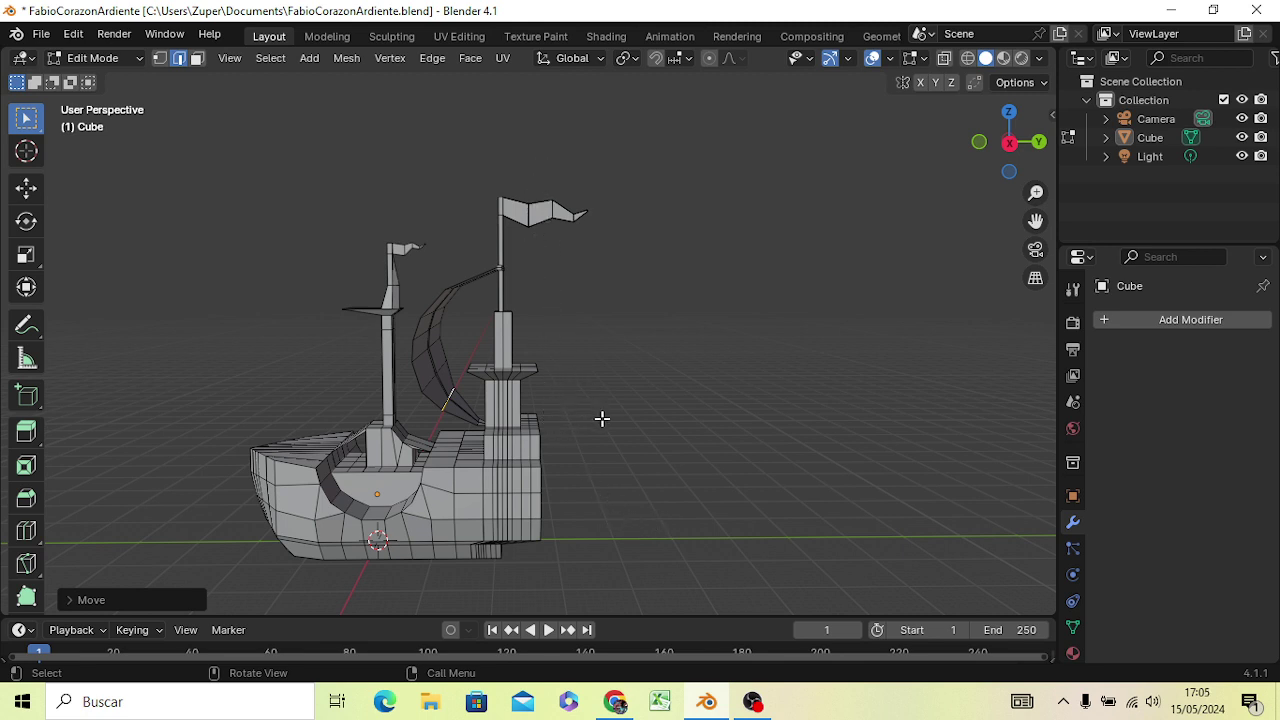
# Switch to Right Orthographic wireframe view with vertex selection
pyautogui.press('KP_3')
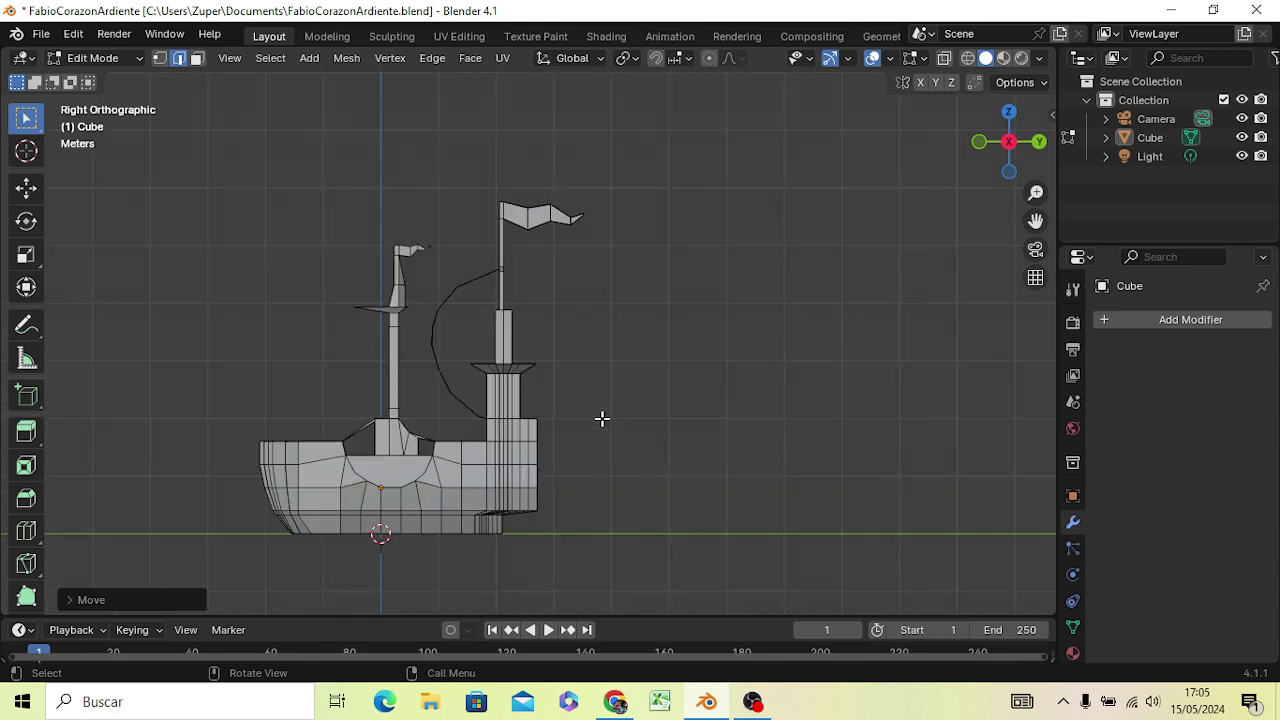
pyautogui.press('z')
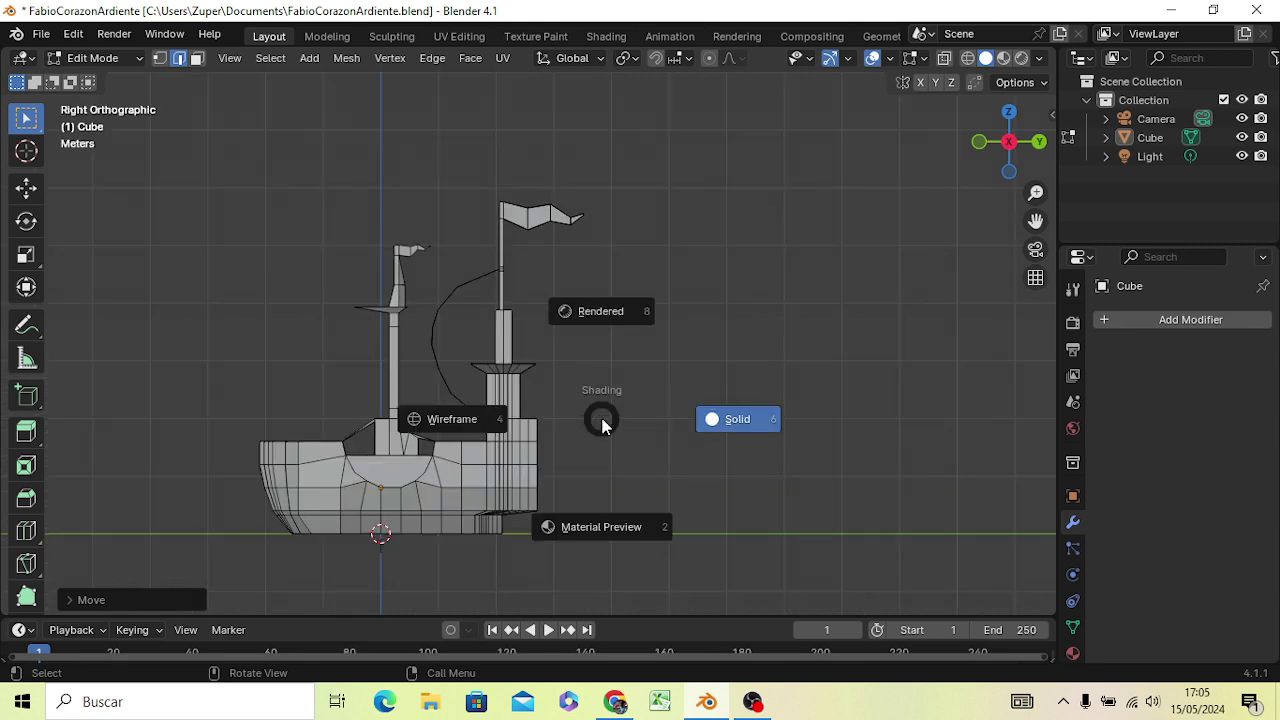
pyautogui.click(475, 414)
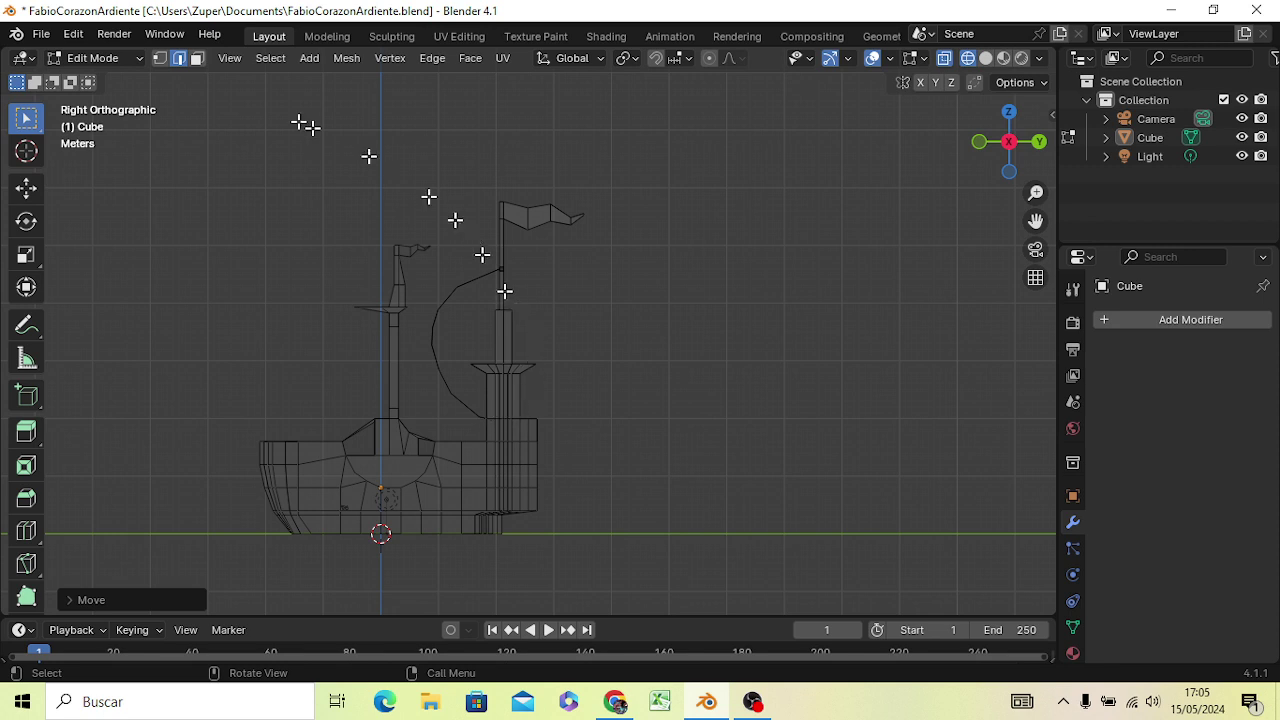
pyautogui.click(160, 60)
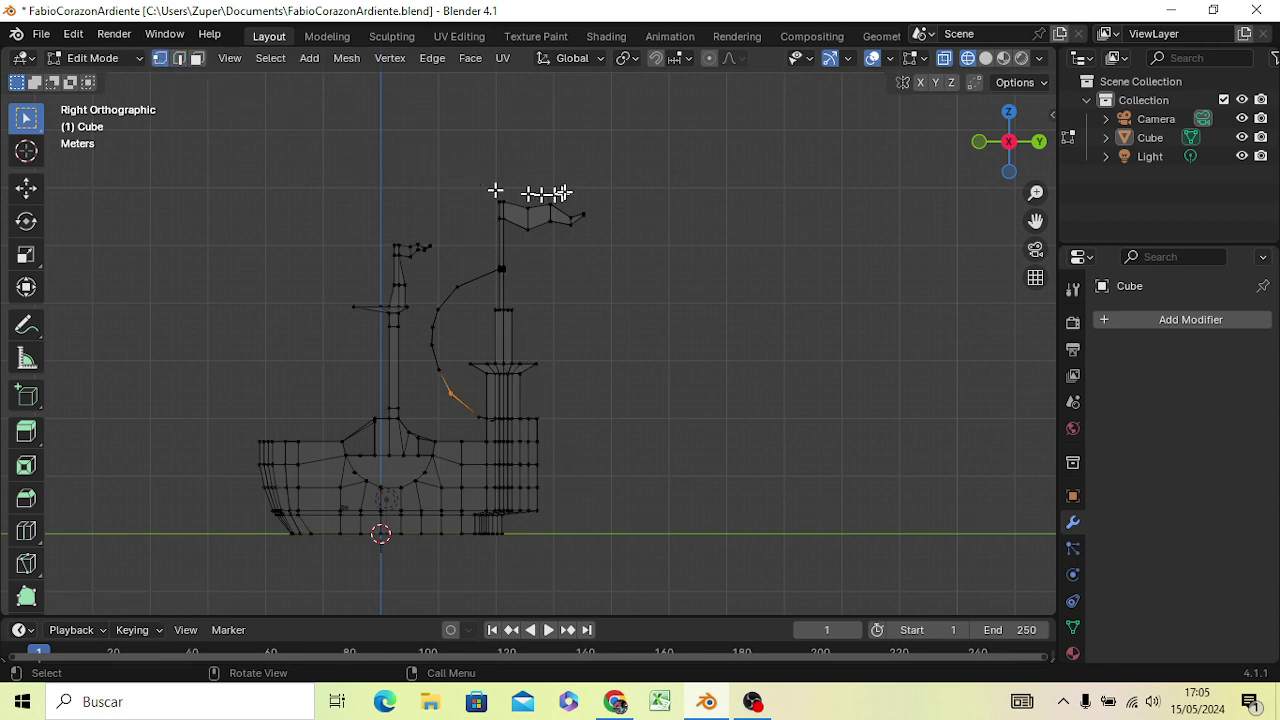
# Raise the top flag higher up the mast along Z
pyautogui.press('b')
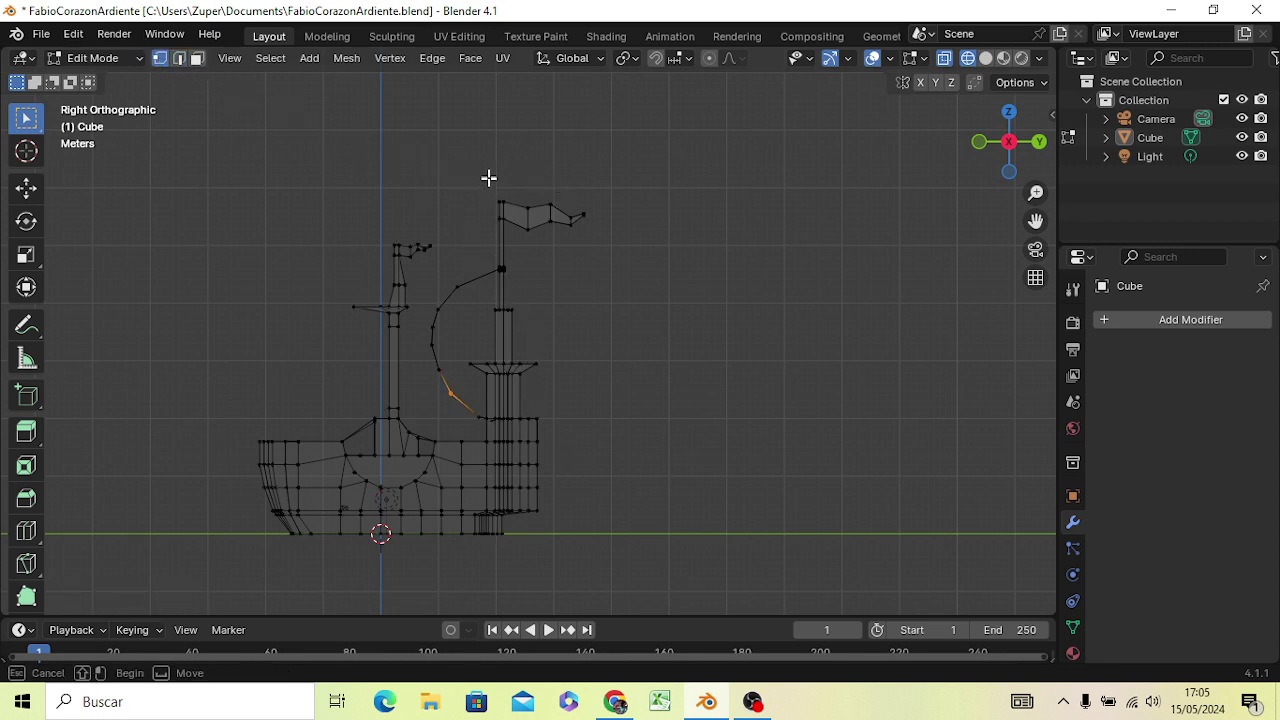
pyautogui.moveTo(488, 174)
pyautogui.mouseDown()
pyautogui.moveTo(545, 283)
pyautogui.moveTo(597, 280)
pyautogui.mouseUp()
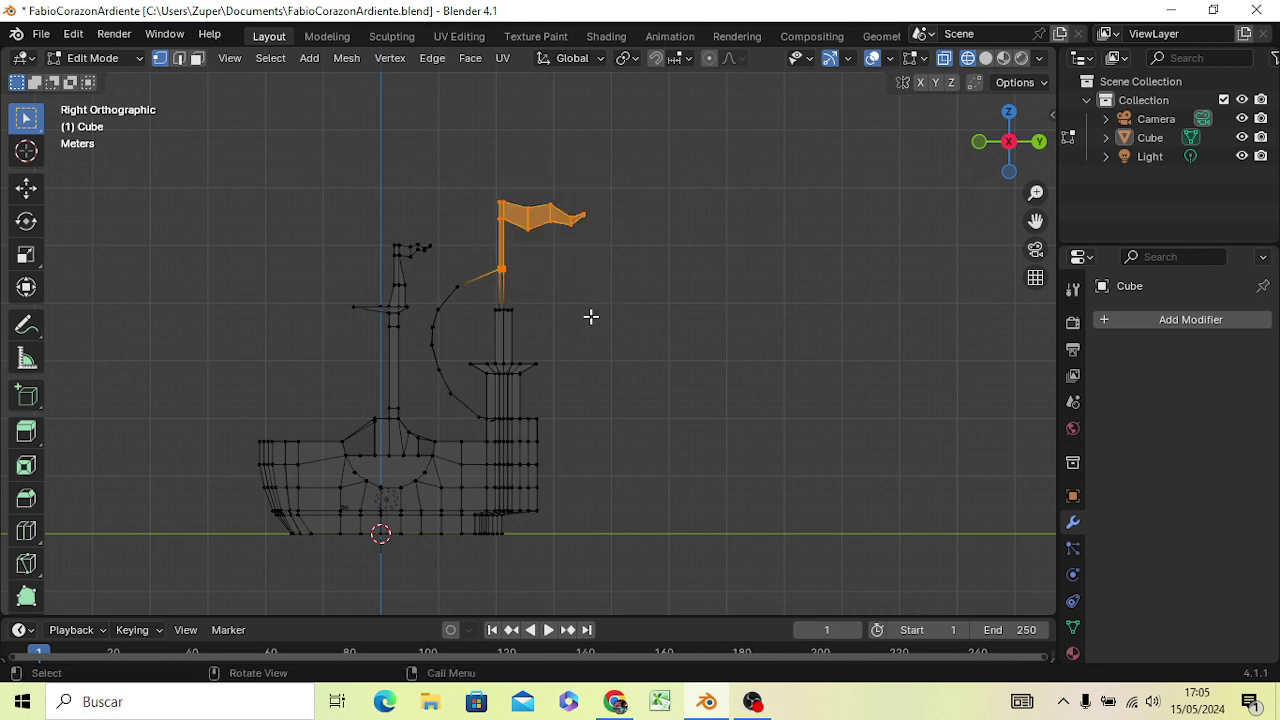
pyautogui.press('g')
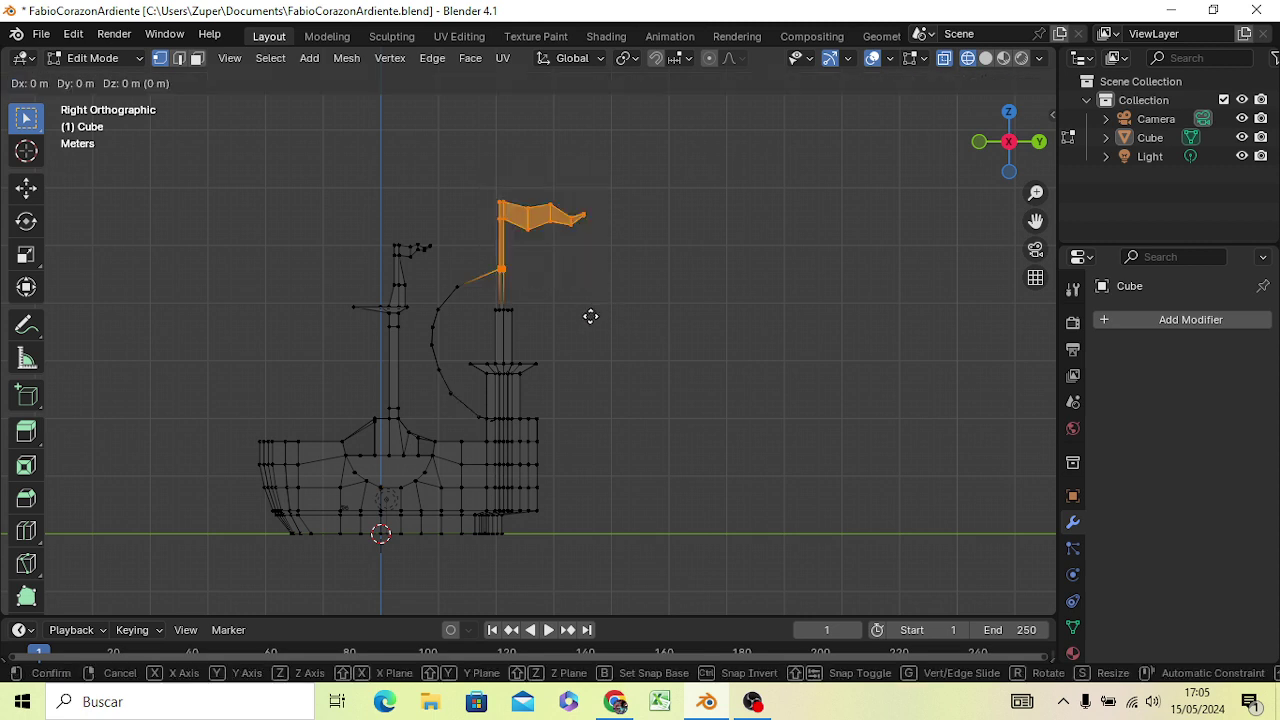
pyautogui.press('z')
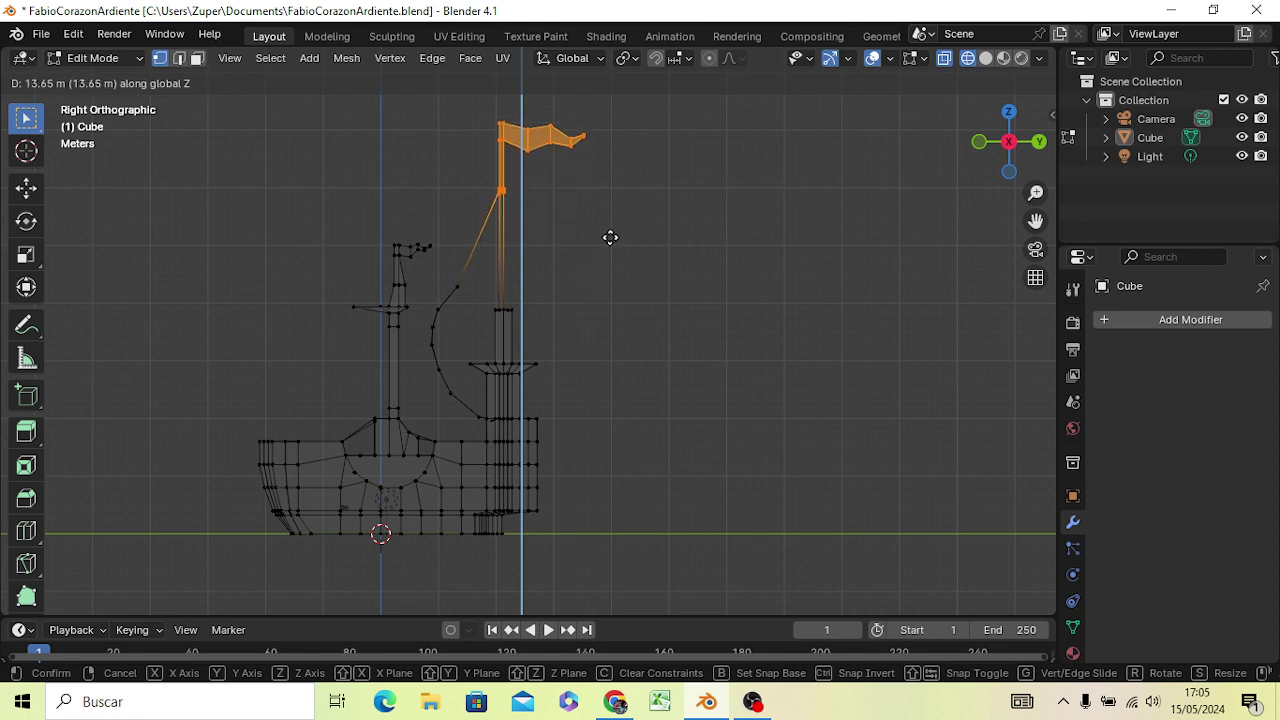
pyautogui.click(612, 246)
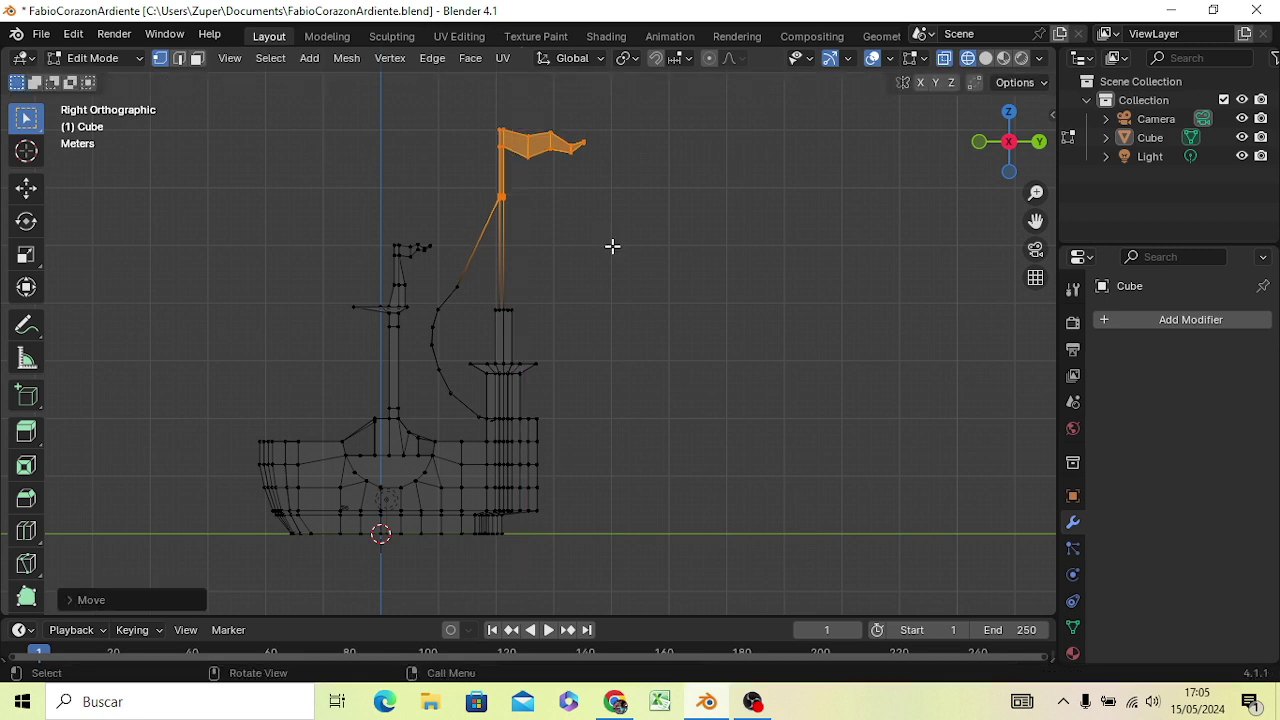
pyautogui.click(622, 310)
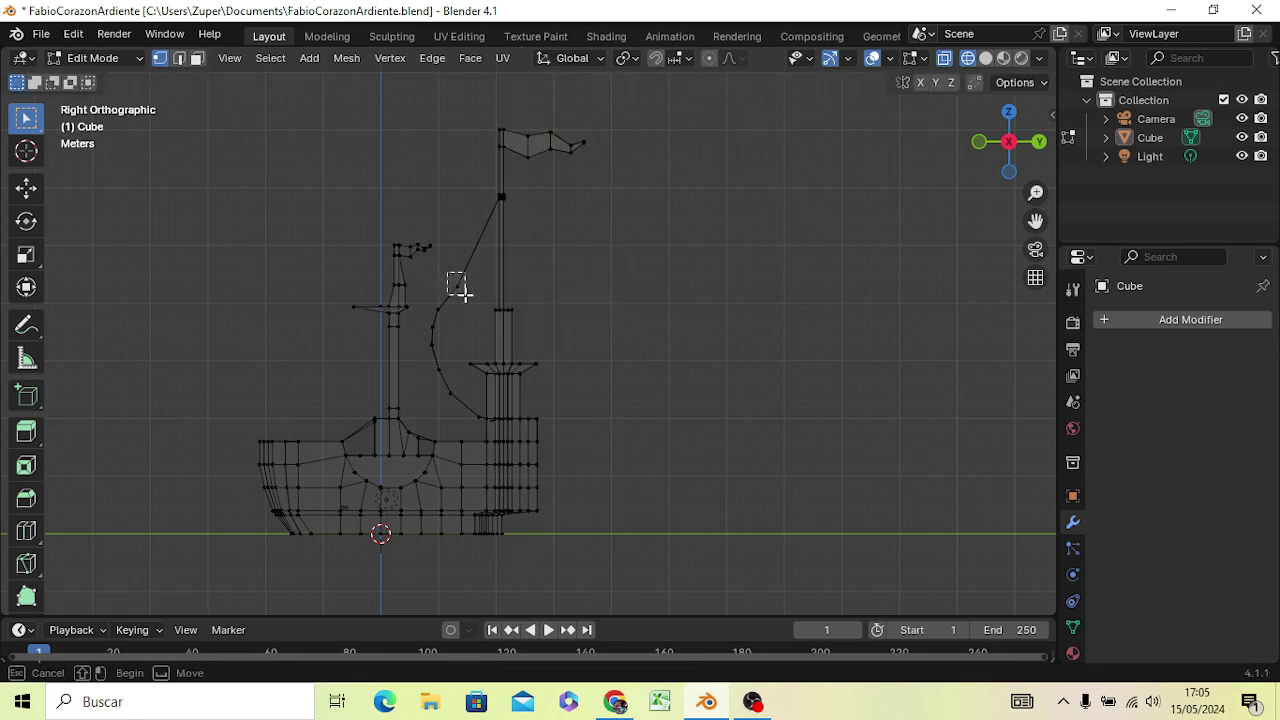
# Raise the diagonal stay's vertex above the sail vertically
pyautogui.click(463, 285)
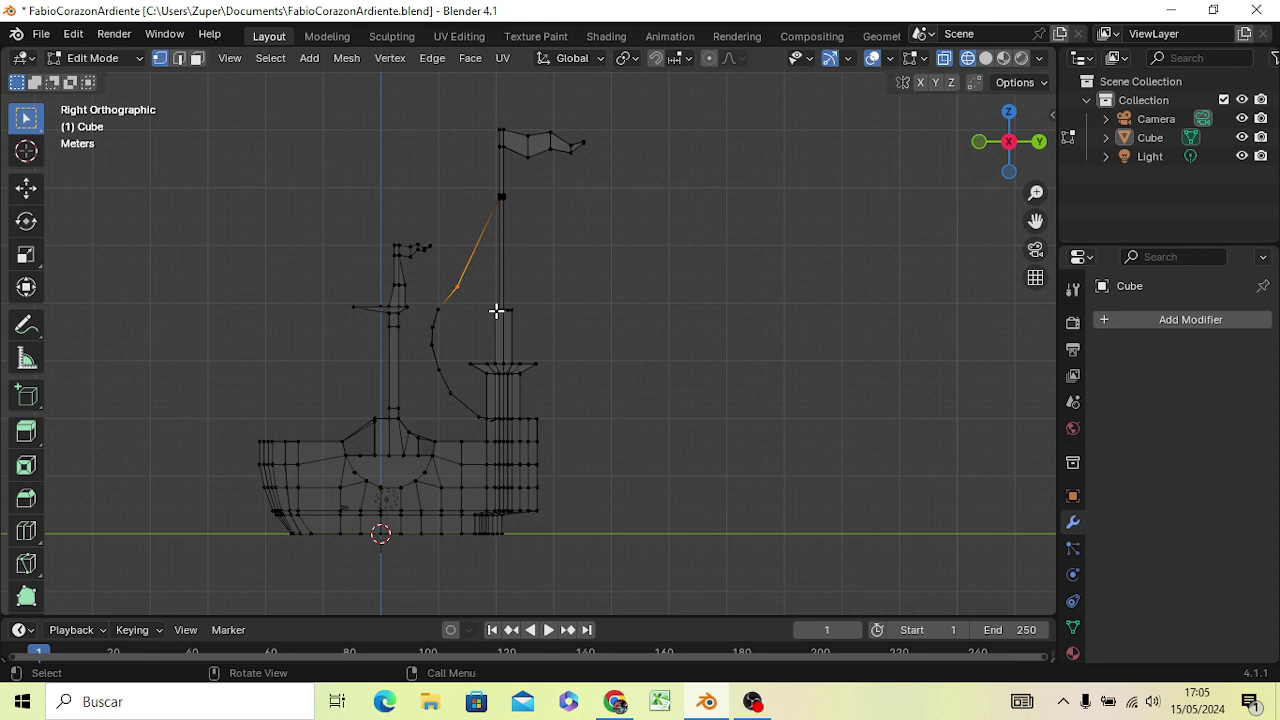
pyautogui.press('g')
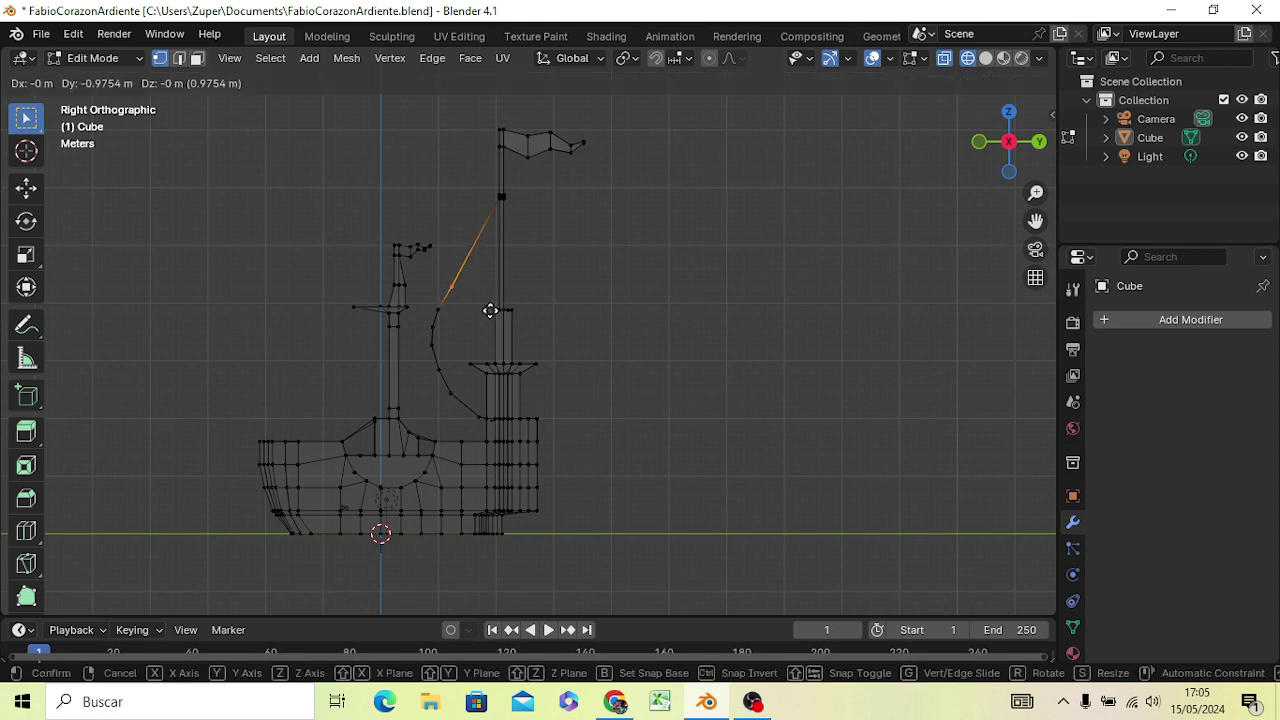
pyautogui.press('z')
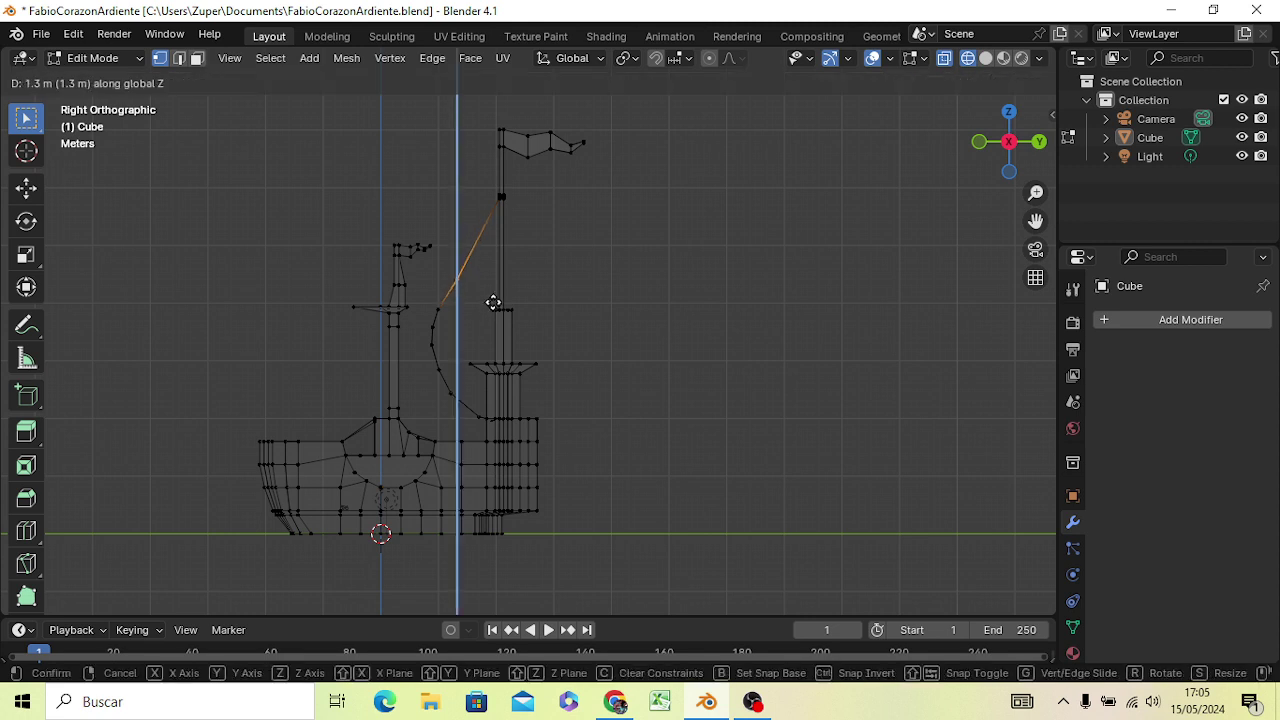
pyautogui.click(491, 248)
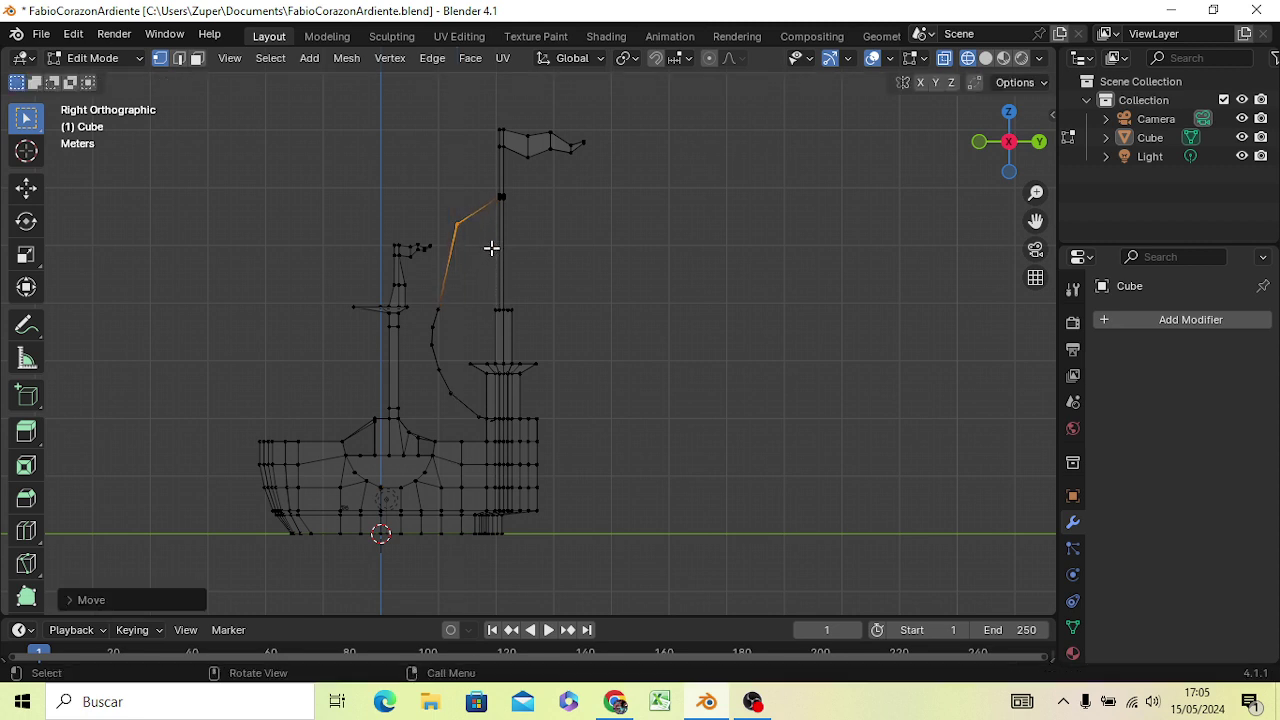
pyautogui.click(547, 276)
# Raise a vertex on the sail's edge vertically to reshape its curve
pyautogui.moveTo(436, 303); pyautogui.dragTo(446, 329)
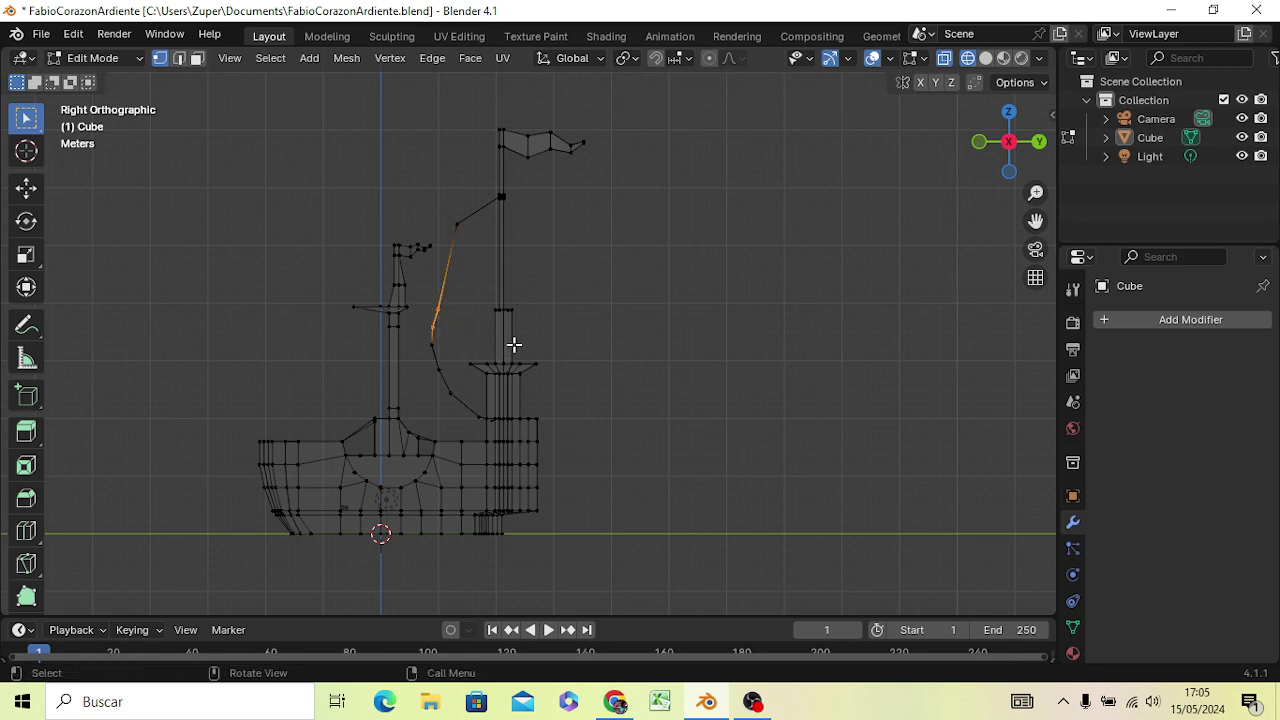
pyautogui.press('g')
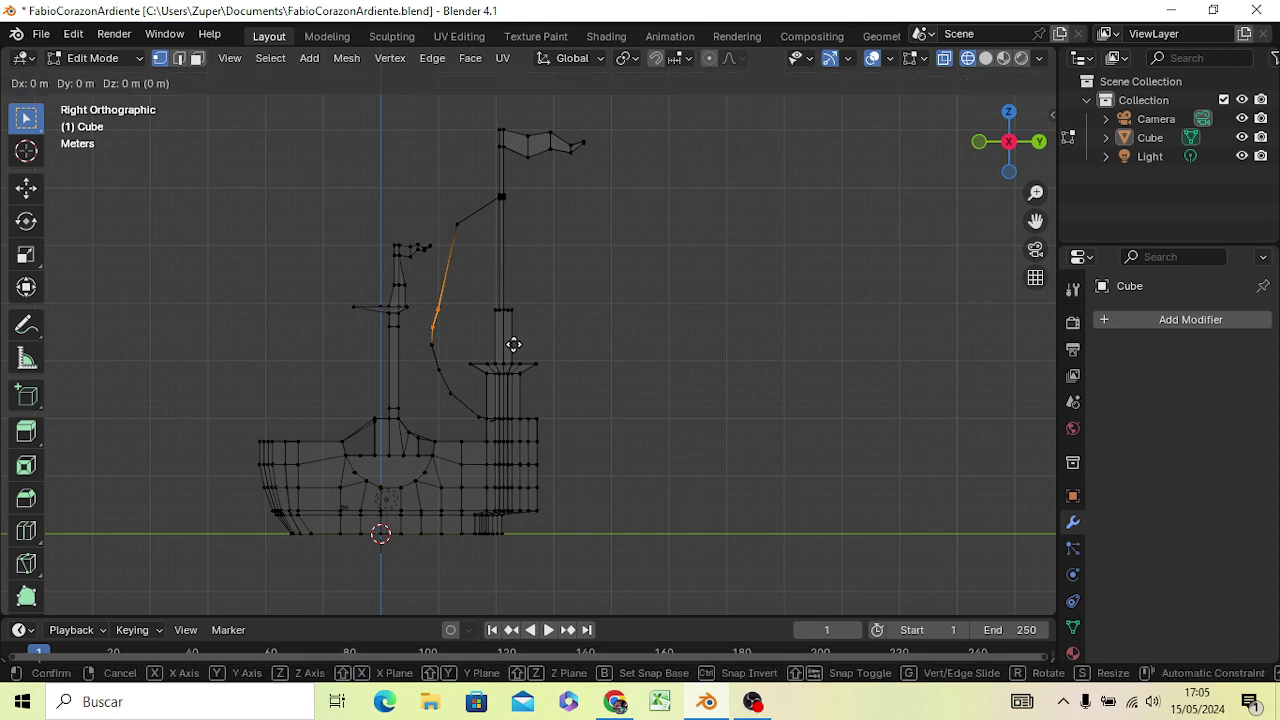
pyautogui.press('z')
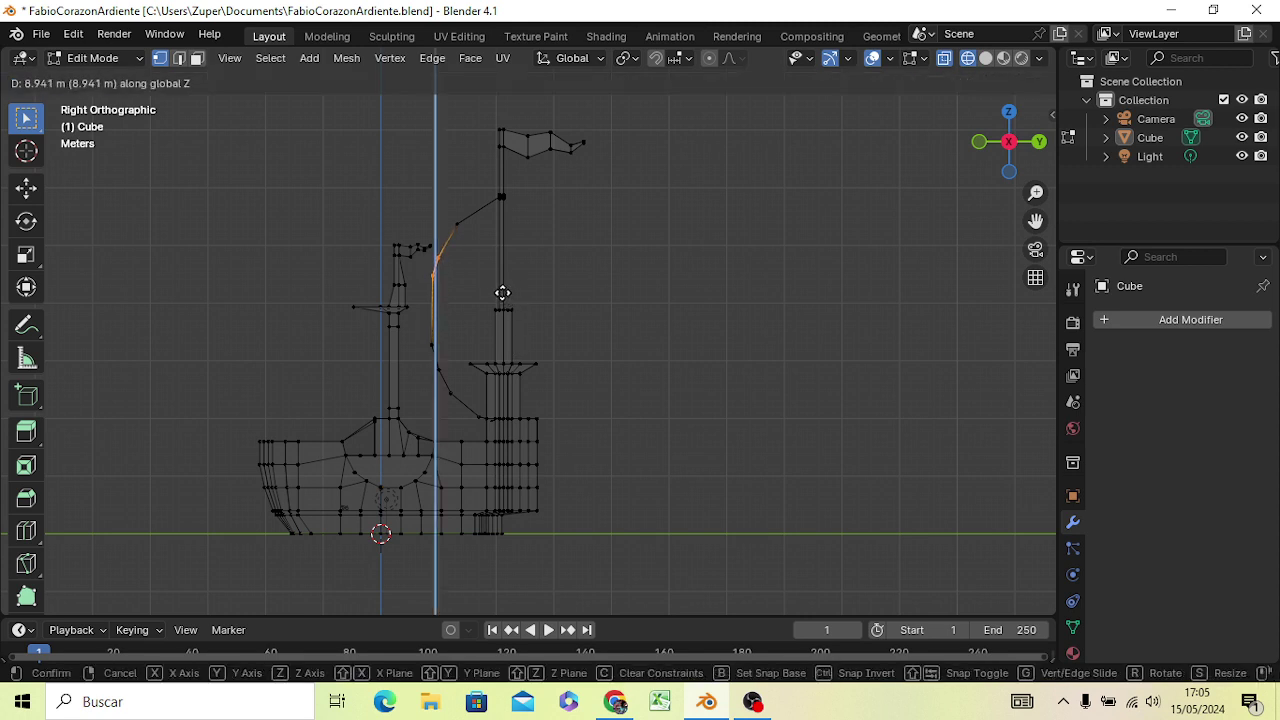
pyautogui.click(502, 293)
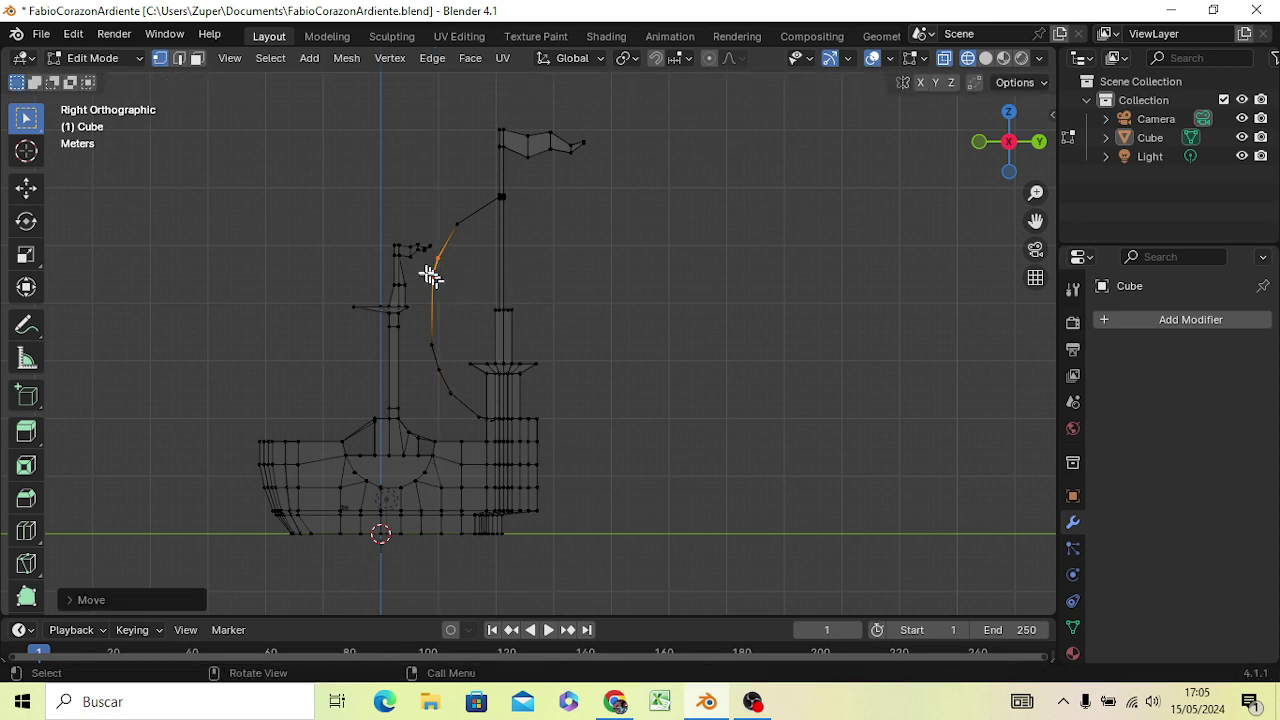
pyautogui.hotkey('alt', 'a')
# Lower the sail's lower curved edge along Z to smooth the billow
pyautogui.press('b')
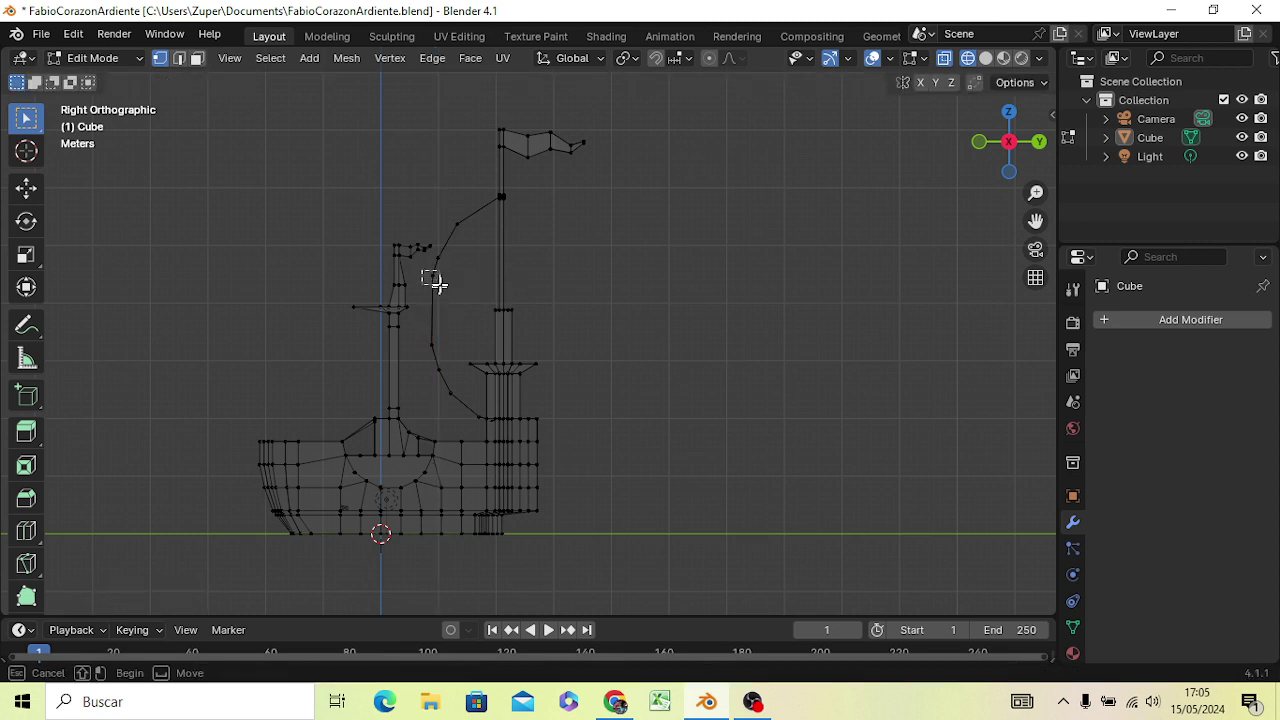
pyautogui.moveTo(424, 262); pyautogui.dragTo(446, 338)
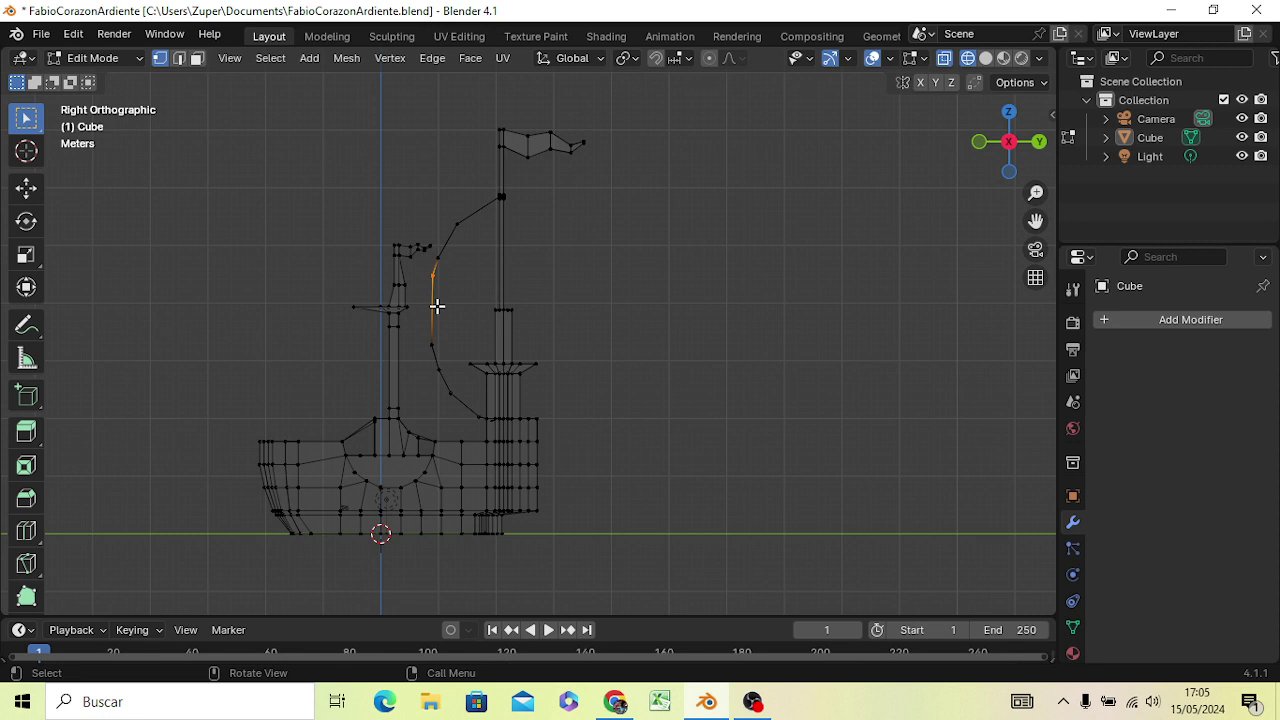
pyautogui.press('g')
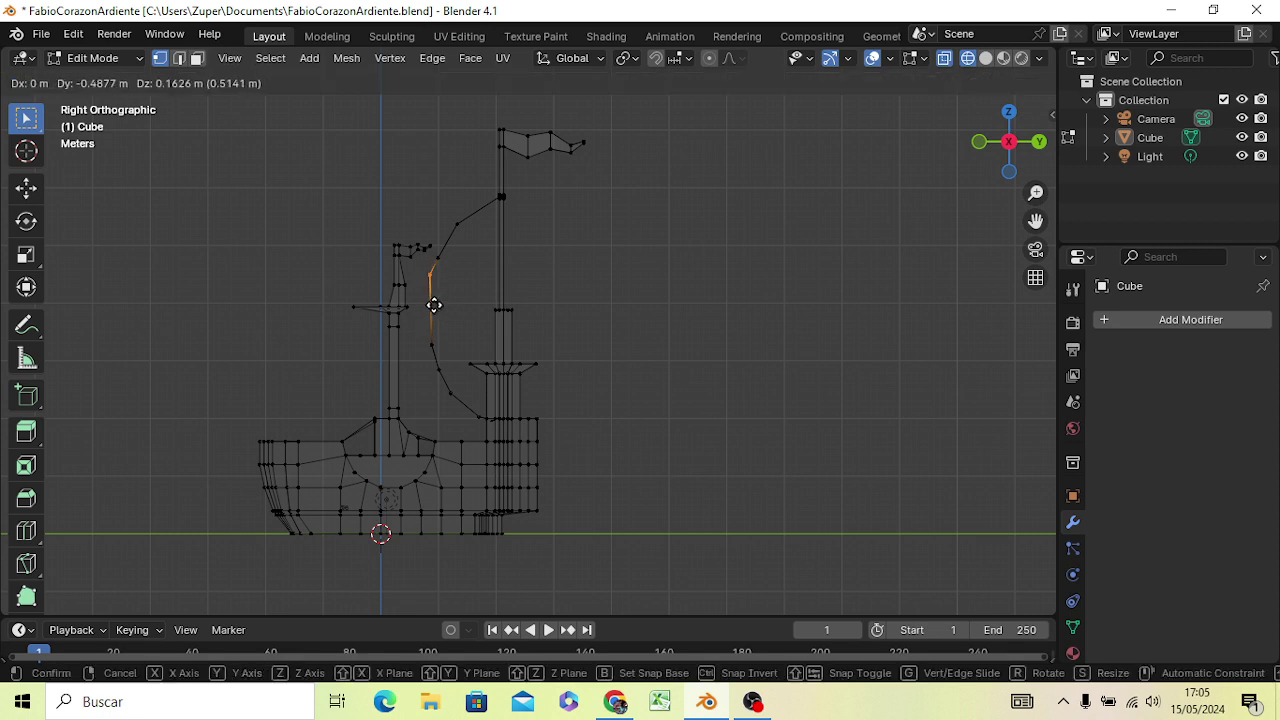
pyautogui.press('y')
pyautogui.press('z')
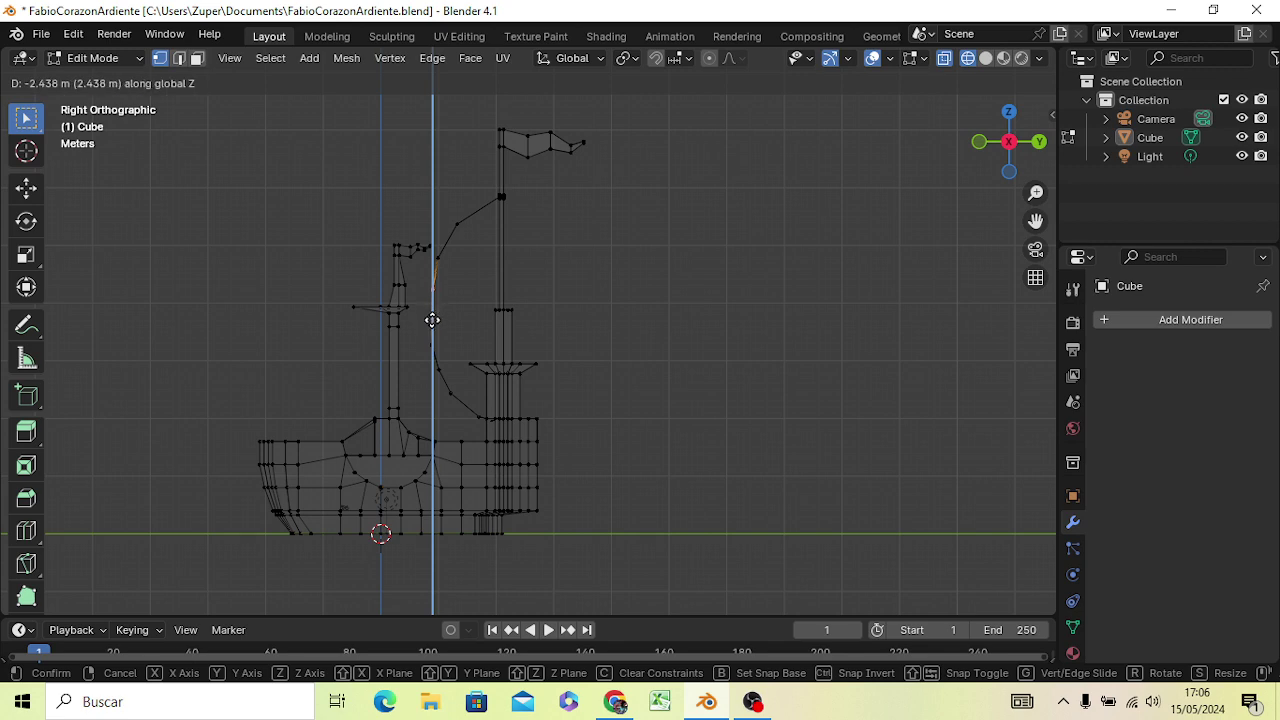
pyautogui.click(432, 312)
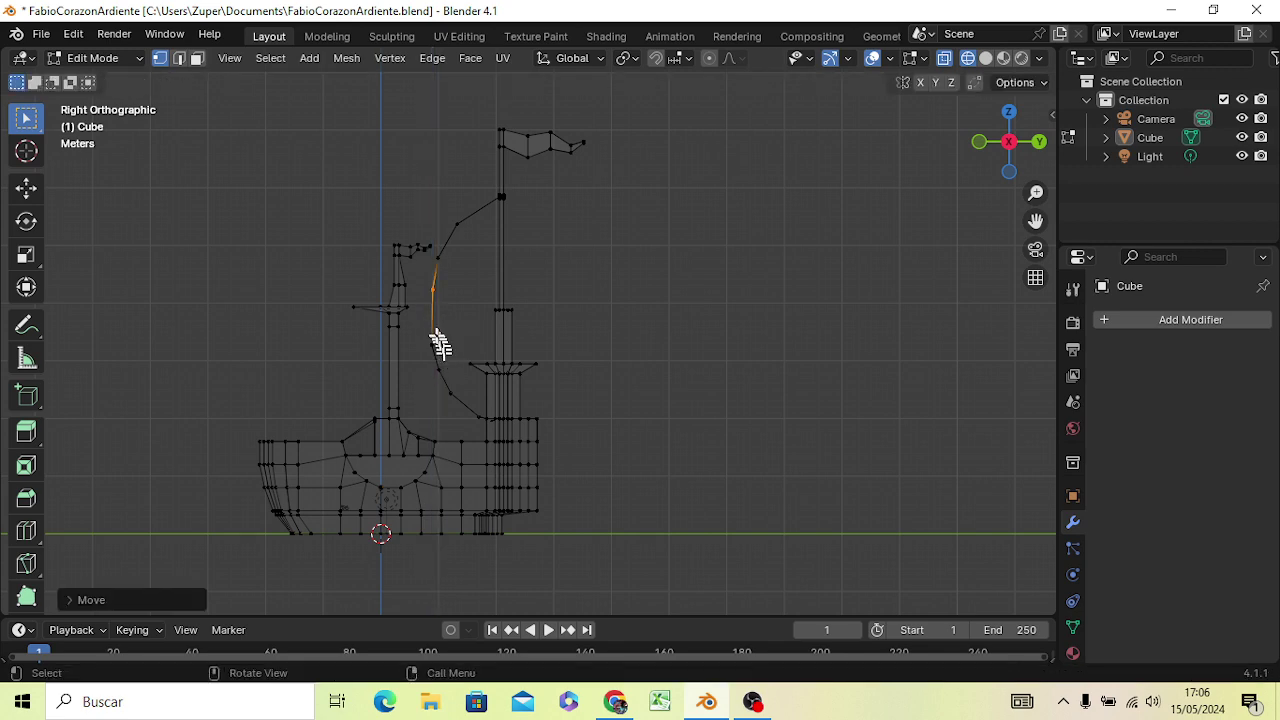
pyautogui.moveTo(535, 322)
pyautogui.mouseDown(button='middle')
pyautogui.moveTo(623, 371)
pyautogui.moveTo(706, 357)
pyautogui.mouseUp(button='middle')
pyautogui.click(714, 363)
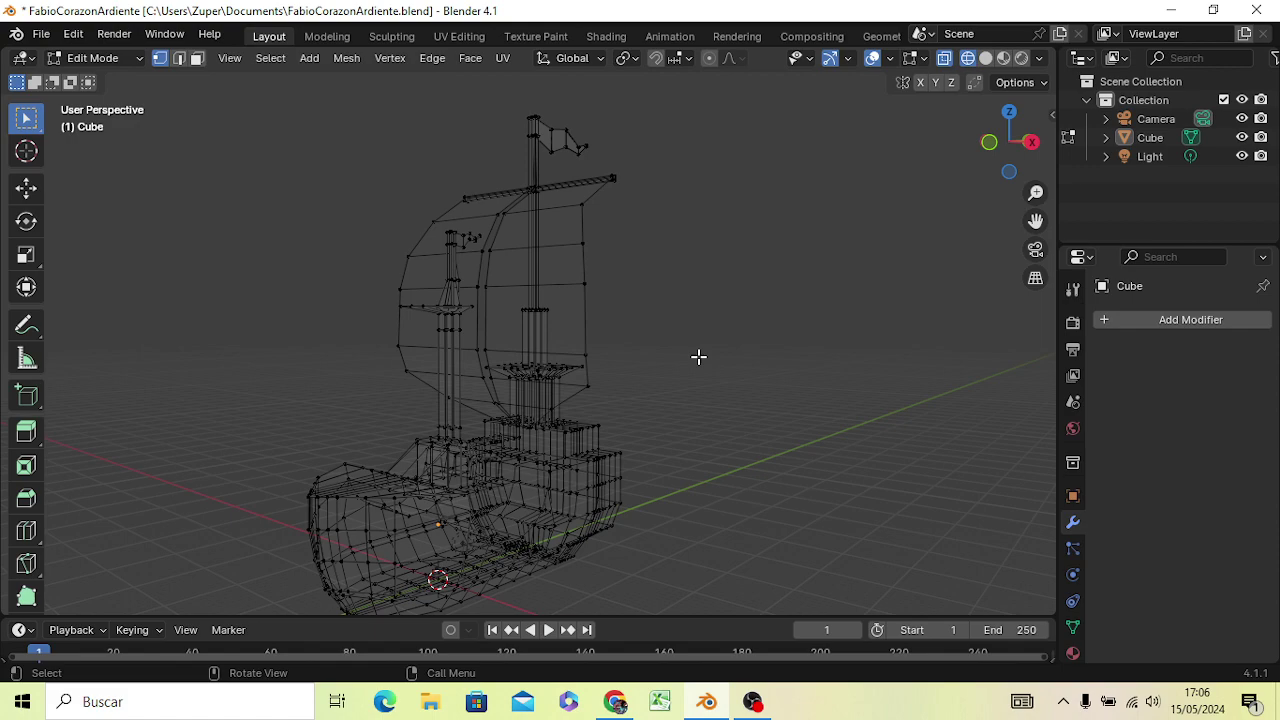
# Switch to solid shading and trial-push the sail's top corner along X, then undo it
pyautogui.press('z')
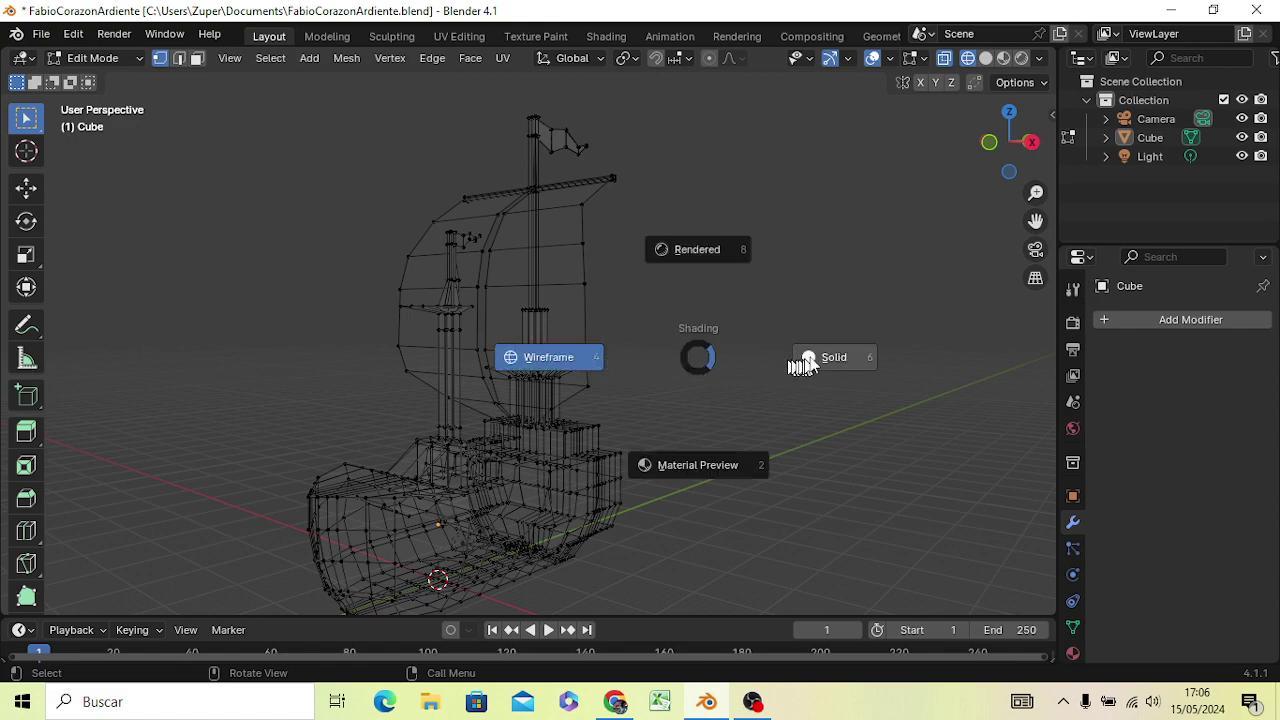
pyautogui.click(829, 358)
pyautogui.moveTo(680, 394)
pyautogui.mouseDown(button='middle')
pyautogui.moveTo(585, 430)
pyautogui.moveTo(700, 322)
pyautogui.moveTo(786, 436)
pyautogui.mouseUp(button='middle')
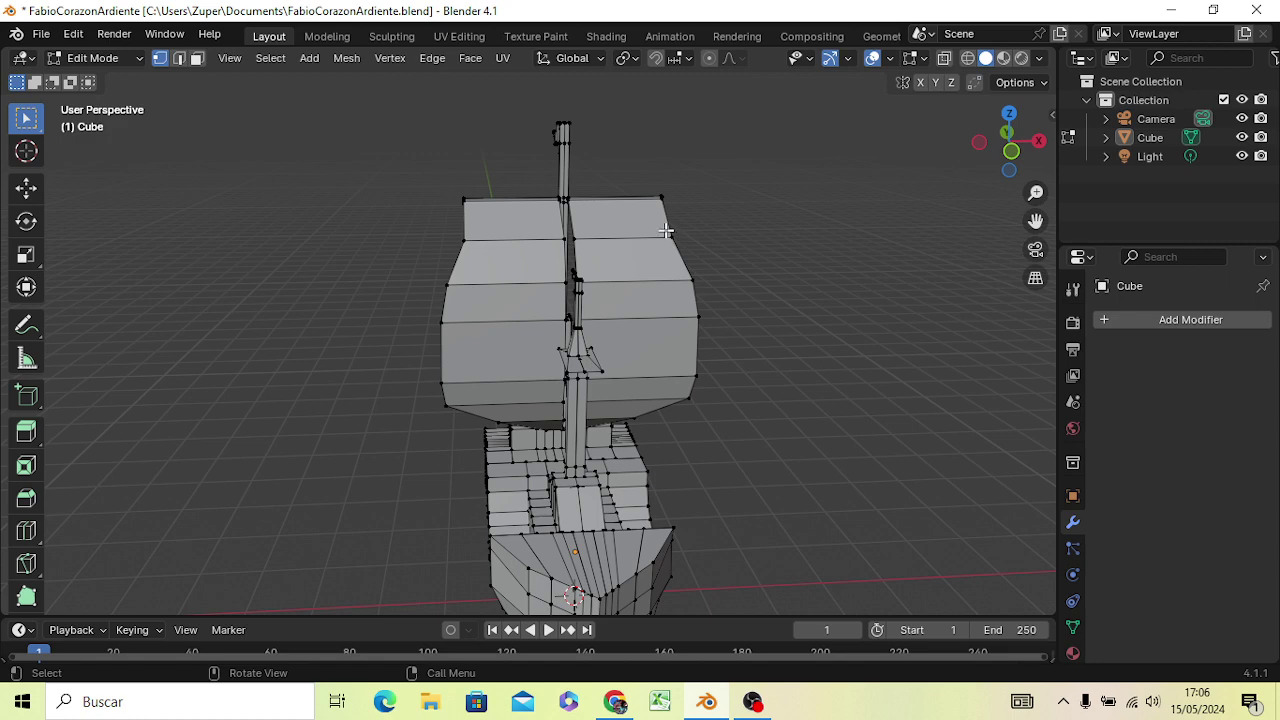
pyautogui.press('b')
pyautogui.moveTo(677, 240); pyautogui.dragTo(665, 230)
pyautogui.press('g')
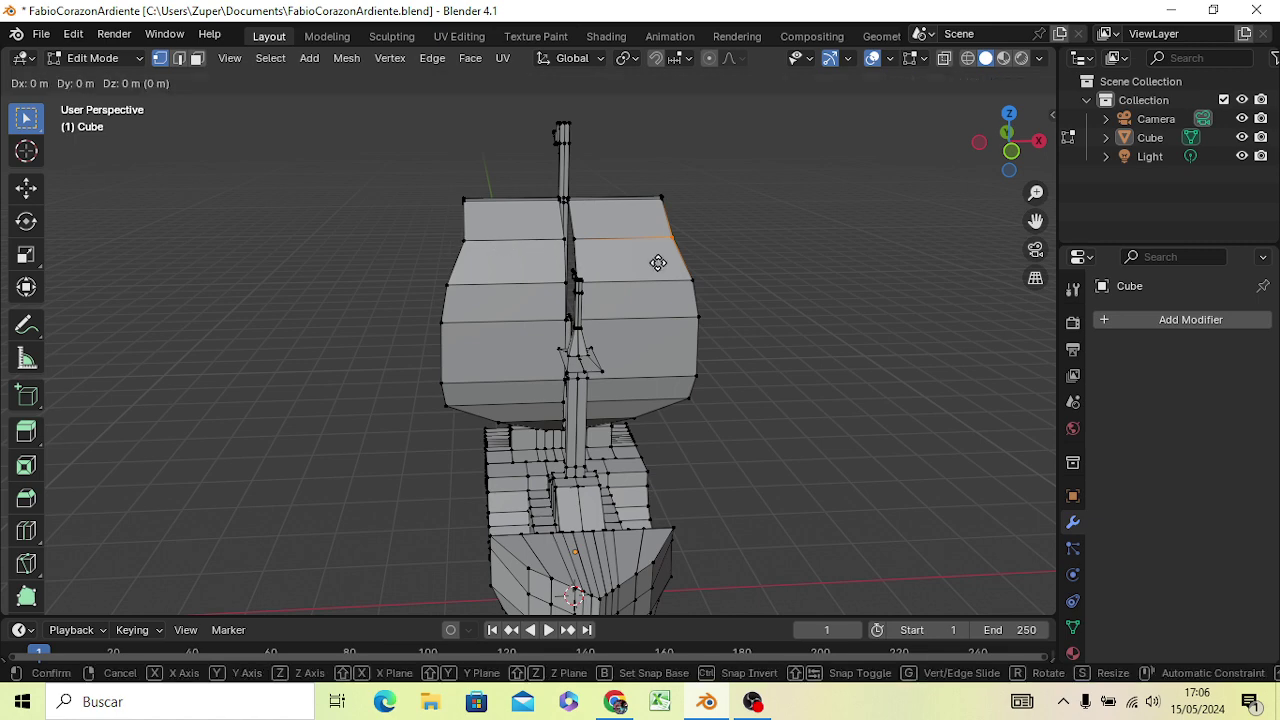
pyautogui.press('x')
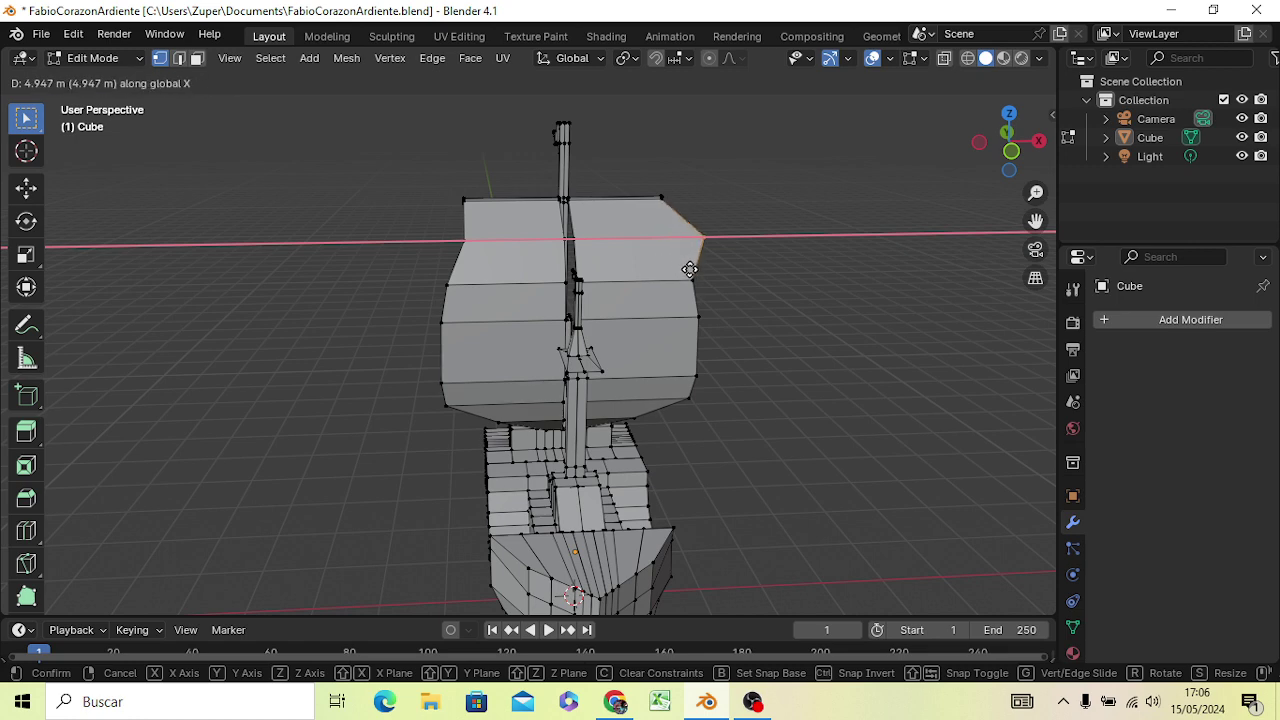
pyautogui.click(688, 268)
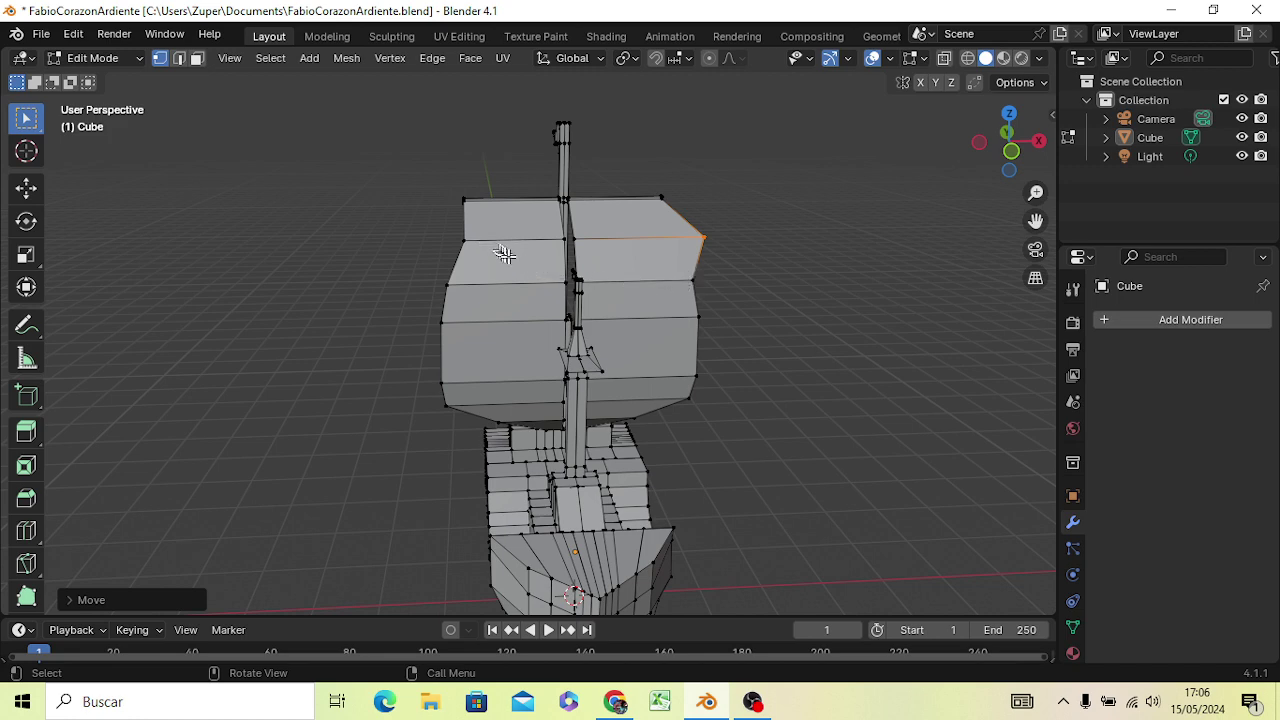
pyautogui.hotkey('ctrl', 'z')
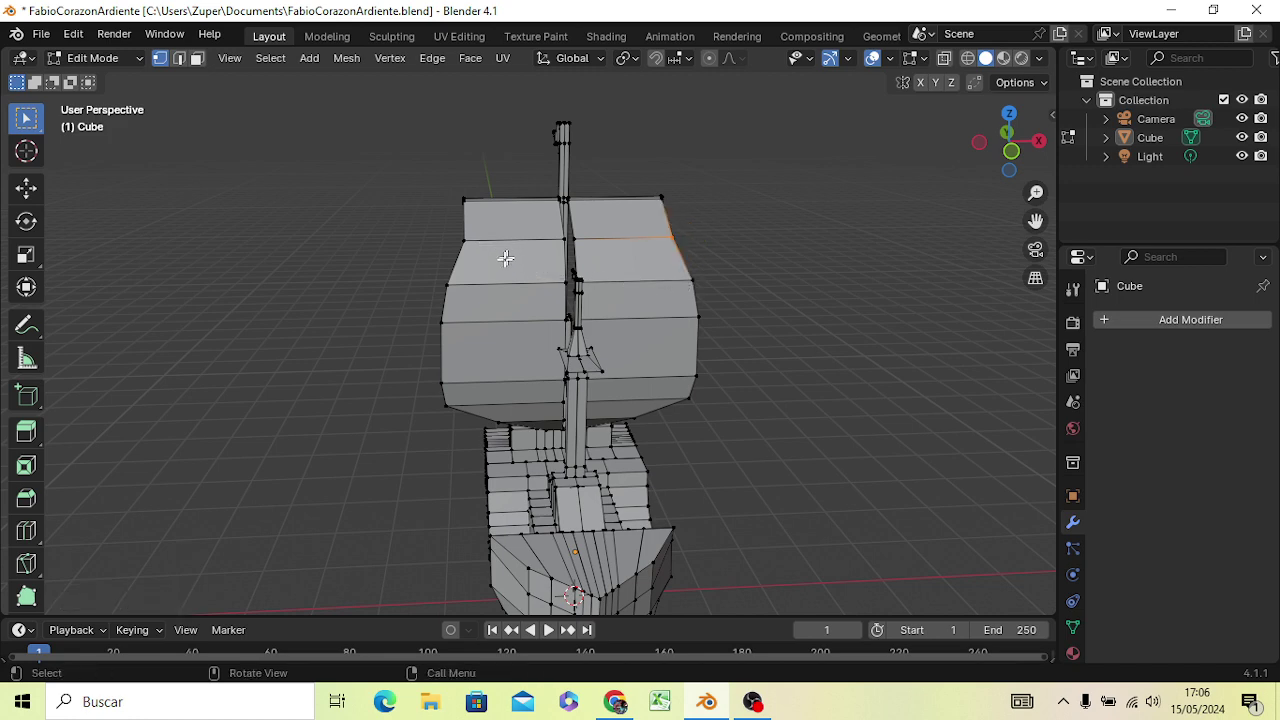
# Scale the sail's top edge row about 1.38× along X so it flares outward
pyautogui.keyDown('shift'); pyautogui.click(476, 247); pyautogui.keyUp('shift')
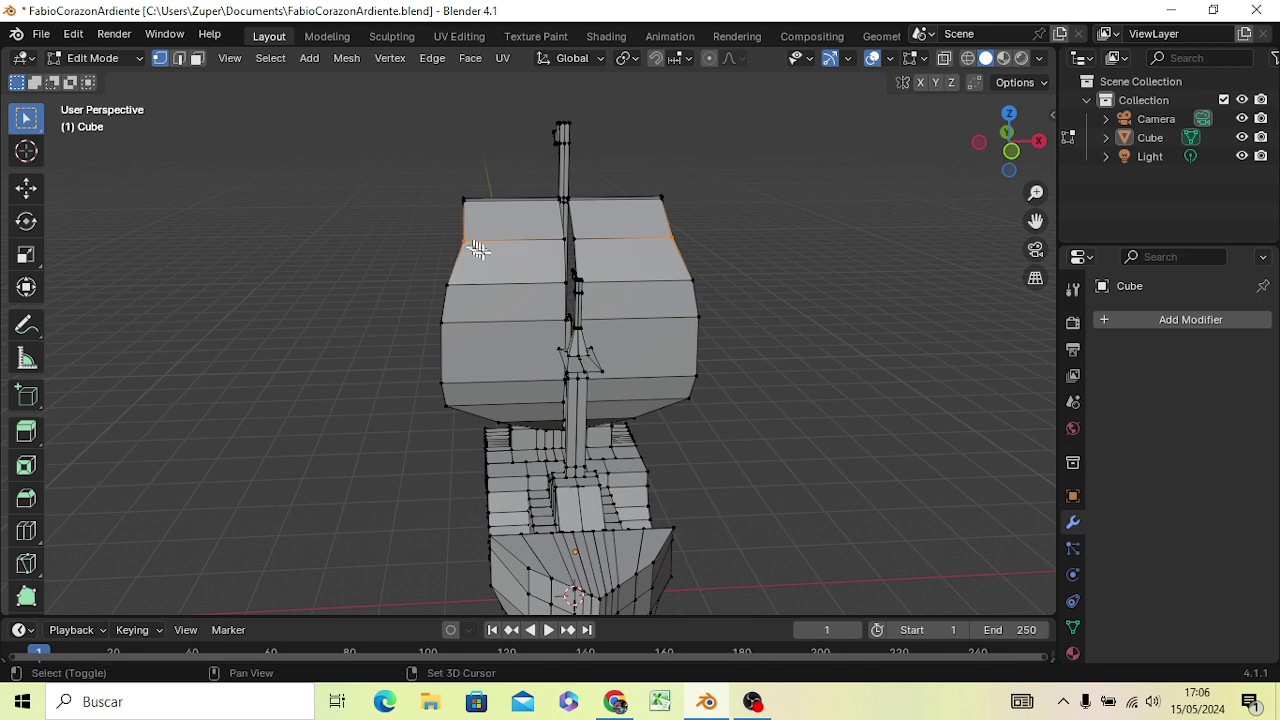
pyautogui.press('s')
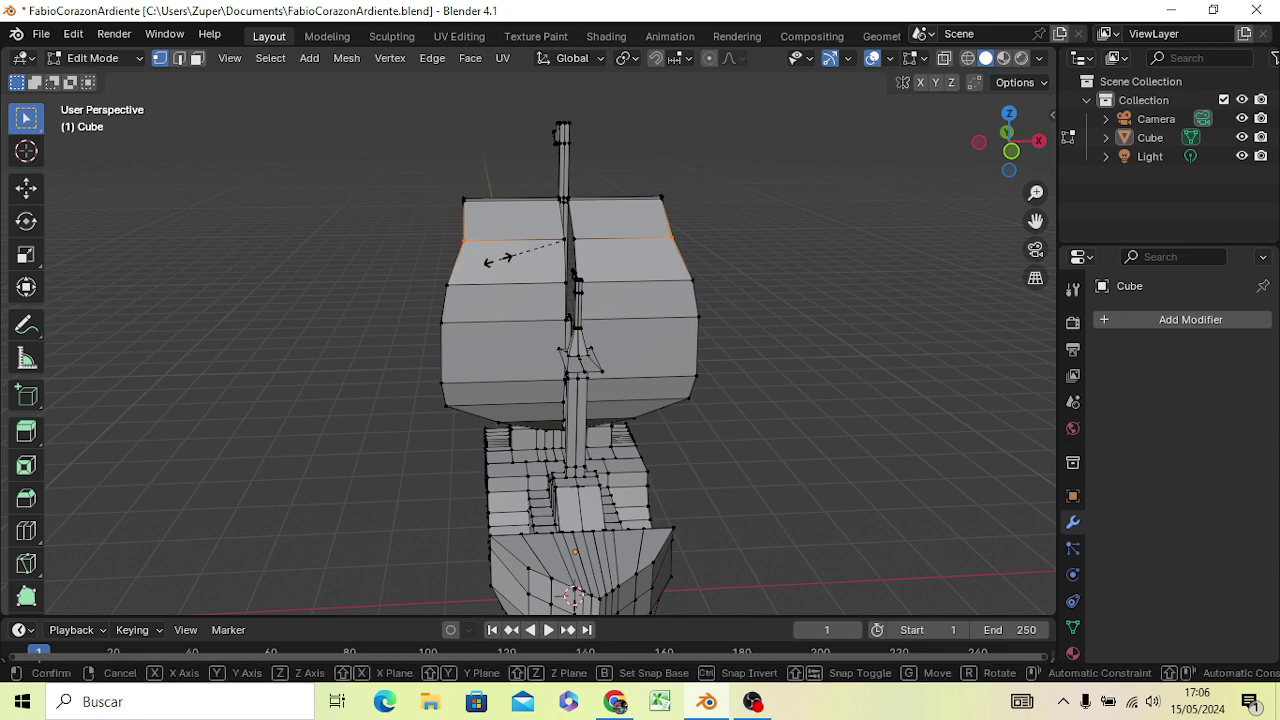
pyautogui.press('x')
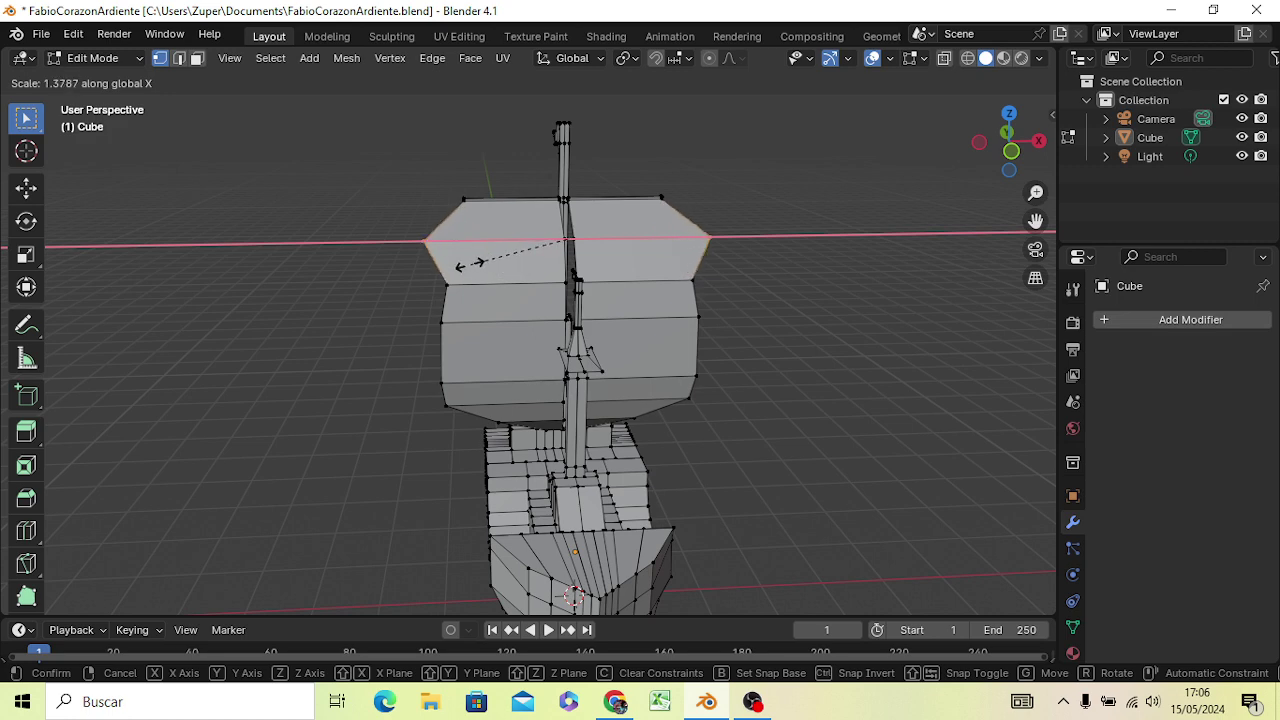
pyautogui.click(467, 264)
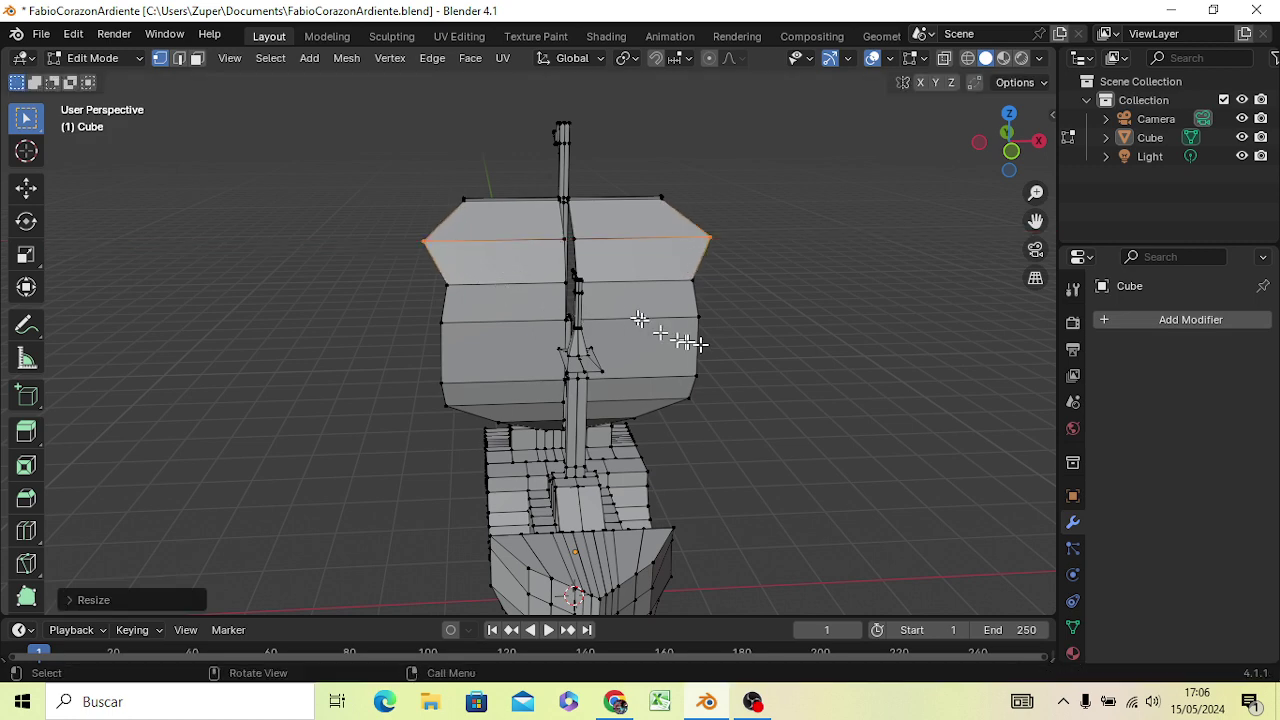
pyautogui.moveTo(671, 340)
pyautogui.mouseDown(button='middle')
pyautogui.moveTo(568, 370)
pyautogui.moveTo(560, 329)
pyautogui.moveTo(408, 310)
pyautogui.moveTo(377, 271)
pyautogui.moveTo(333, 301)
pyautogui.mouseUp(button='middle')
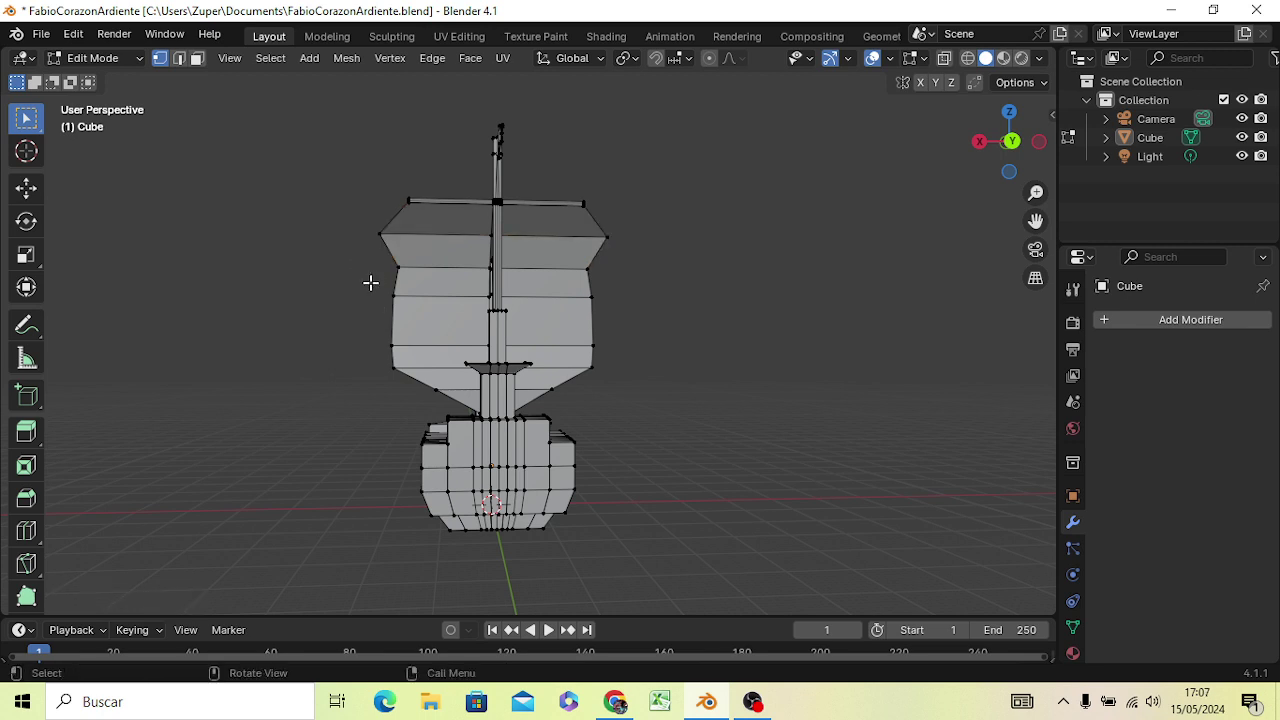
# Undo once, box-select the sail's left and right borders, and switch to Back Orthographic view
pyautogui.hotkey('ctrl', 'z')
pyautogui.hotkey('ctrl', 'z')
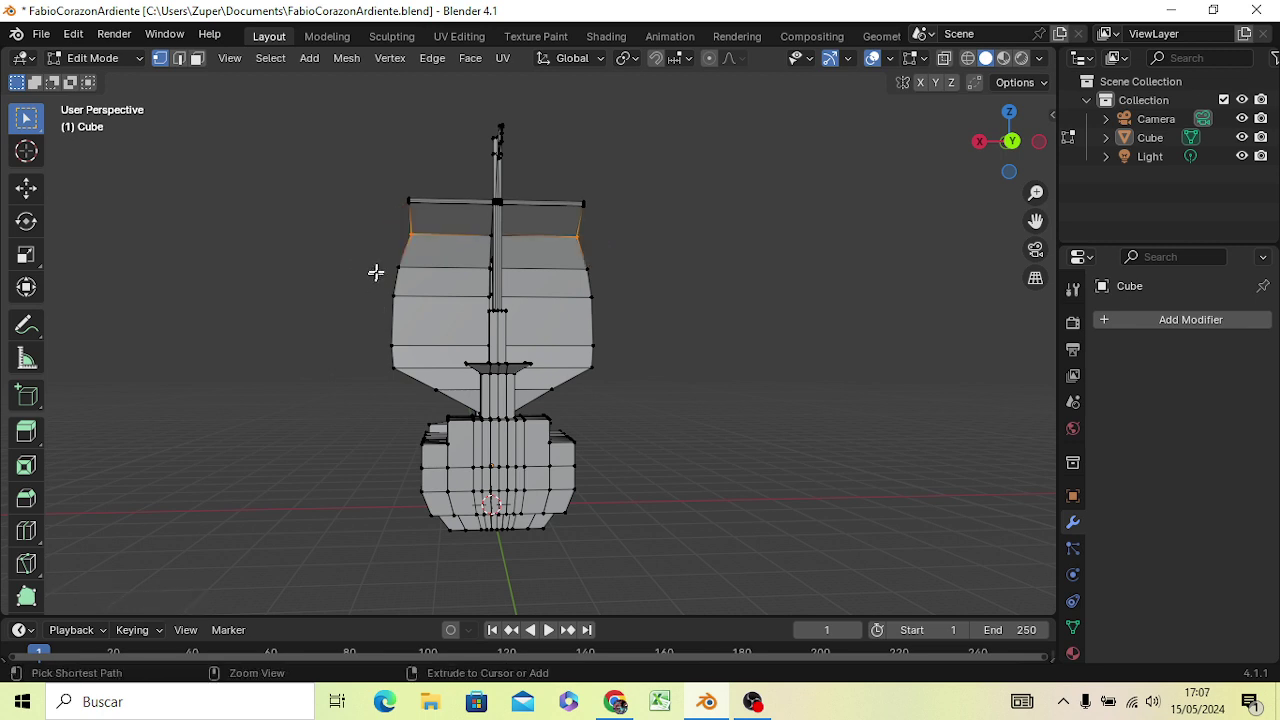
pyautogui.moveTo(368, 214)
pyautogui.mouseDown()
pyautogui.moveTo(410, 342)
pyautogui.moveTo(452, 397)
pyautogui.mouseUp()
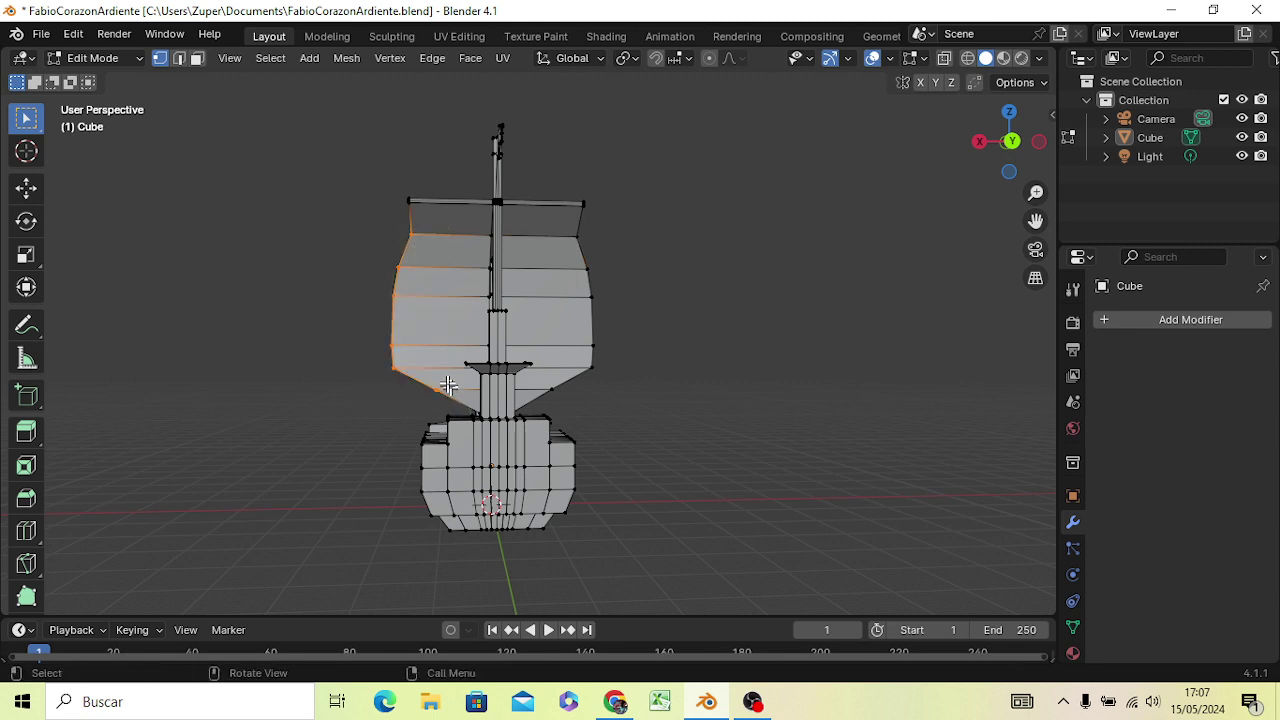
pyautogui.keyDown('shift'); pyautogui.moveTo(561, 226); pyautogui.dragTo(608, 386); pyautogui.keyUp('shift')
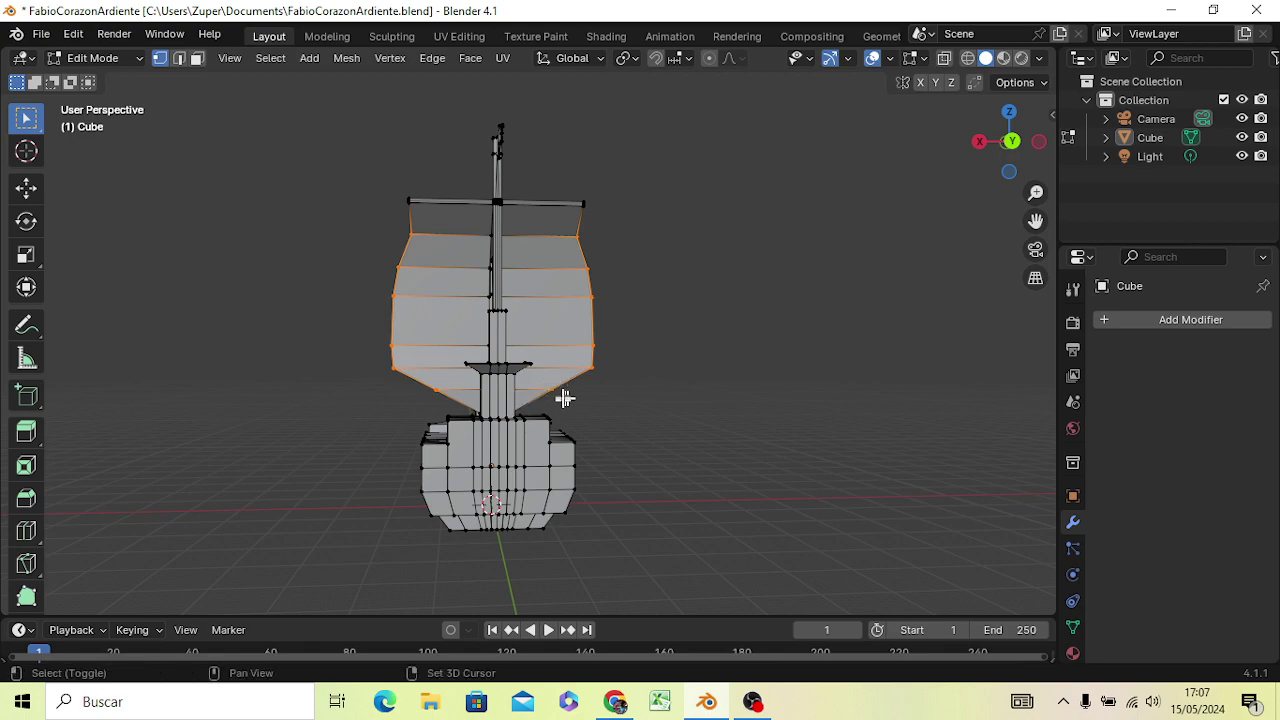
pyautogui.moveTo(575, 418); pyautogui.dragTo(937, 461, button='middle')
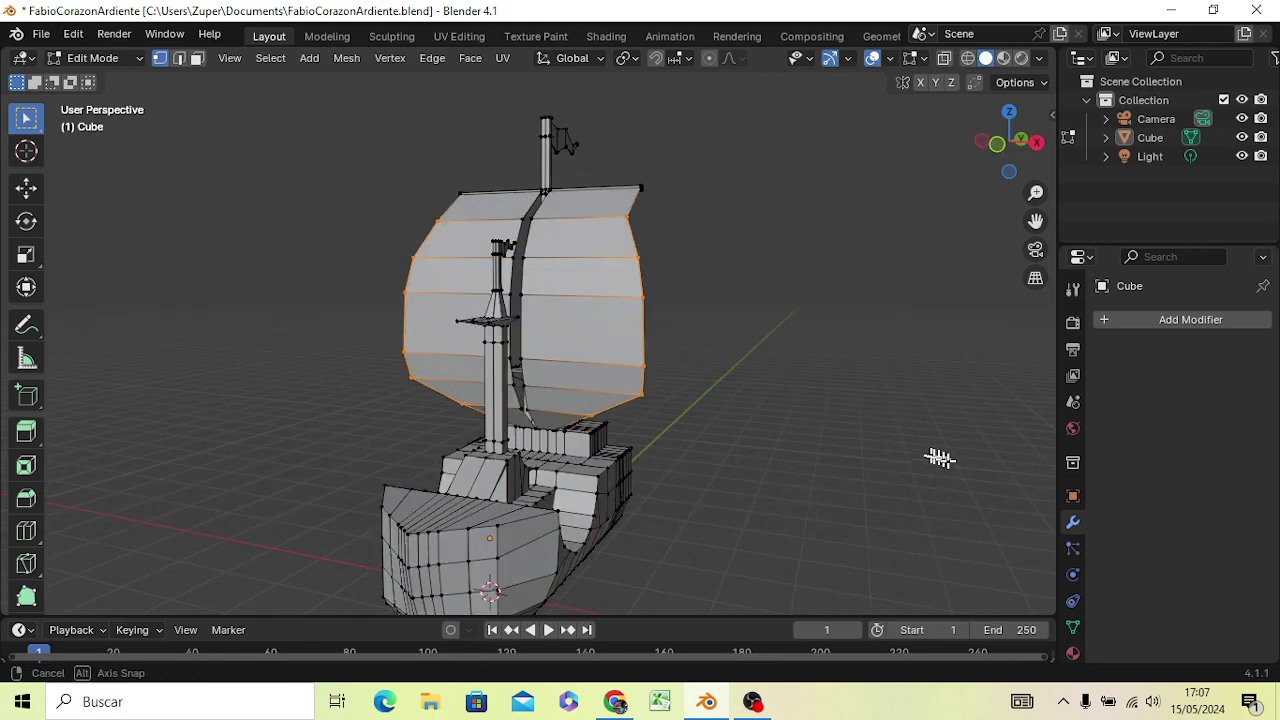
pyautogui.moveTo(923, 461); pyautogui.dragTo(565, 448, button='middle')
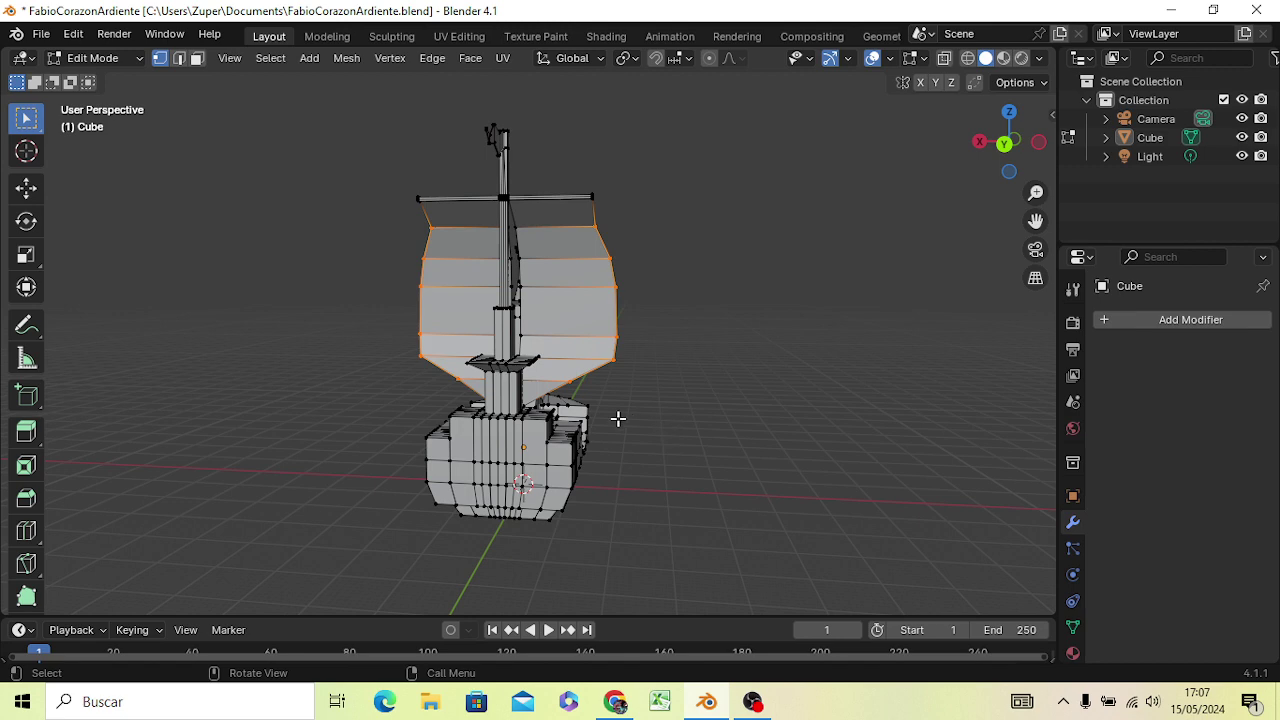
pyautogui.press('KP_3')
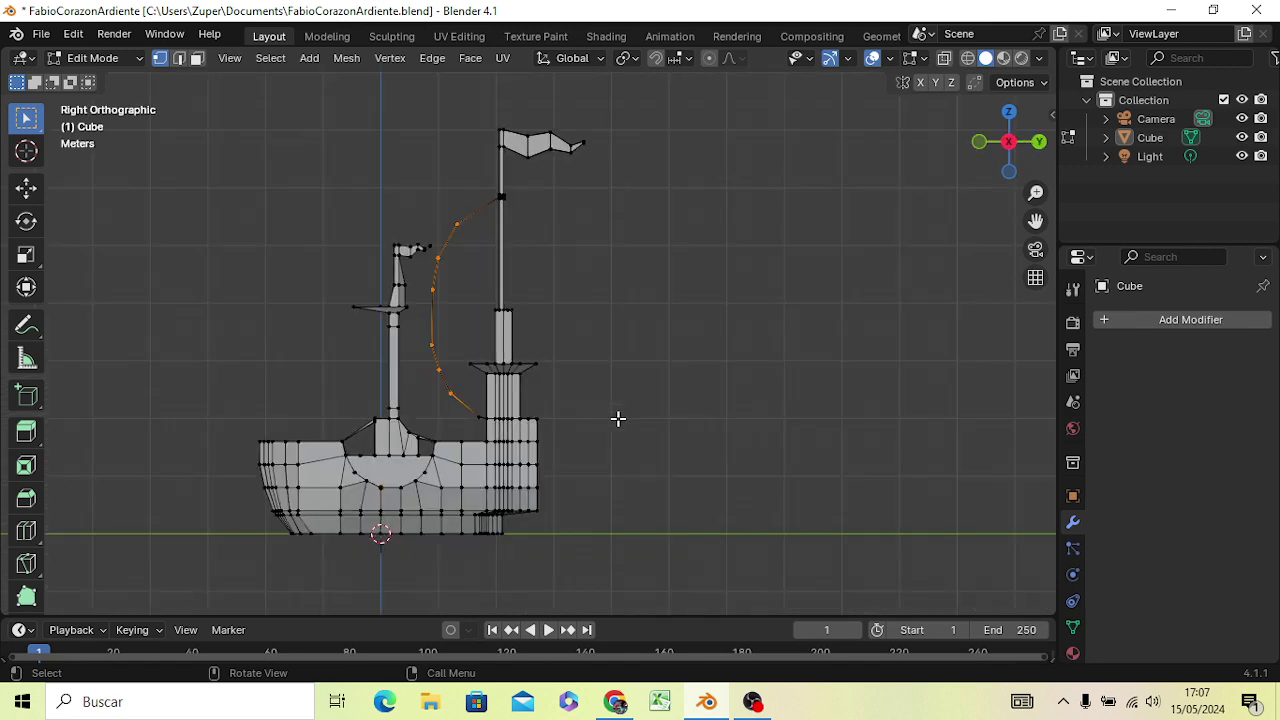
pyautogui.press('ctrl+KP_1')
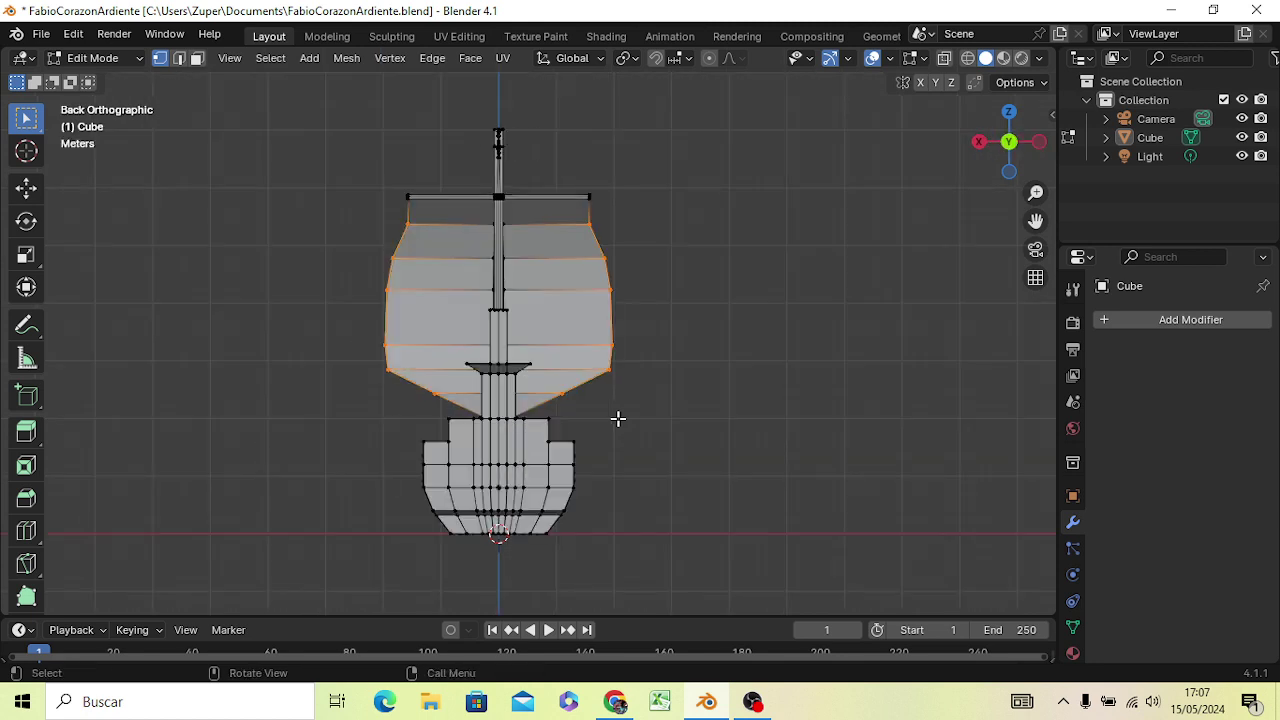
# Scale the selected sail border about 1.2× so it billows wider around the mast
pyautogui.press('s')
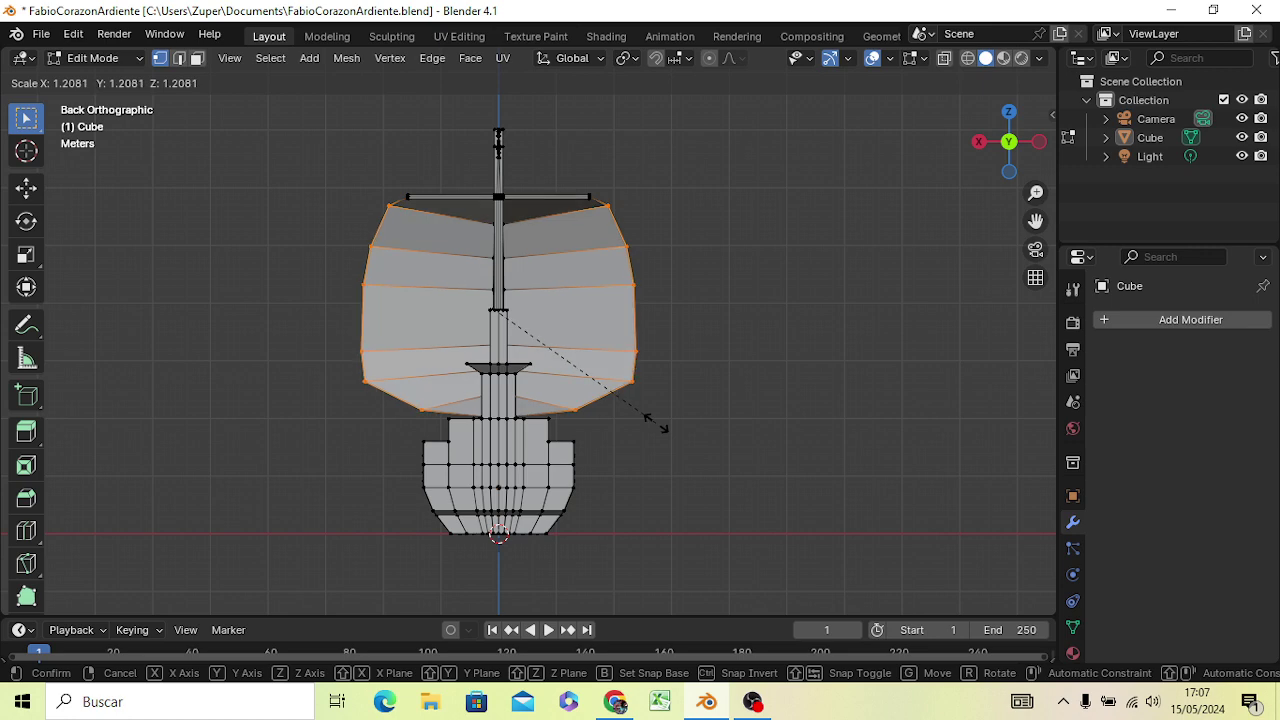
pyautogui.click(657, 423)
pyautogui.moveTo(729, 477)
pyautogui.mouseDown(button='middle')
pyautogui.moveTo(829, 517)
pyautogui.moveTo(1025, 511)
pyautogui.moveTo(70, 503)
pyautogui.moveTo(146, 491)
pyautogui.moveTo(126, 517)
pyautogui.moveTo(142, 508)
pyautogui.moveTo(43, 503)
pyautogui.moveTo(1006, 503)
pyautogui.moveTo(932, 507)
pyautogui.moveTo(963, 506)
pyautogui.mouseUp(button='middle')
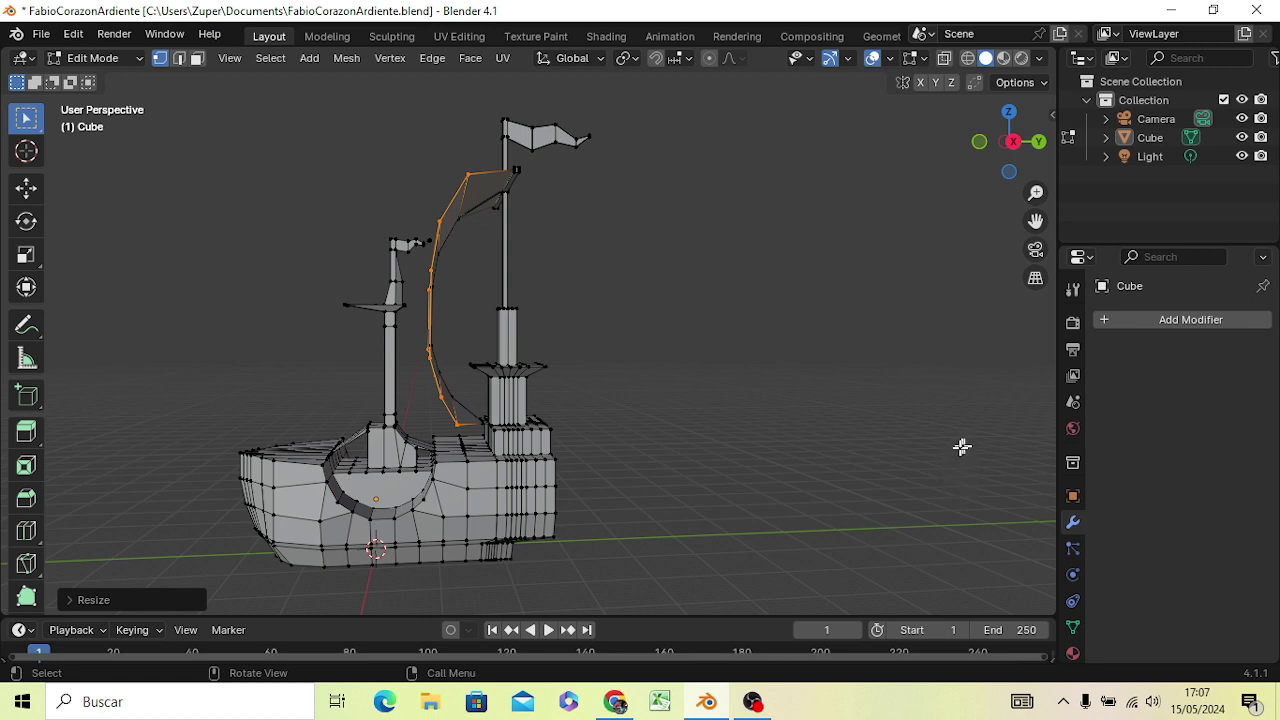
pyautogui.press('g')
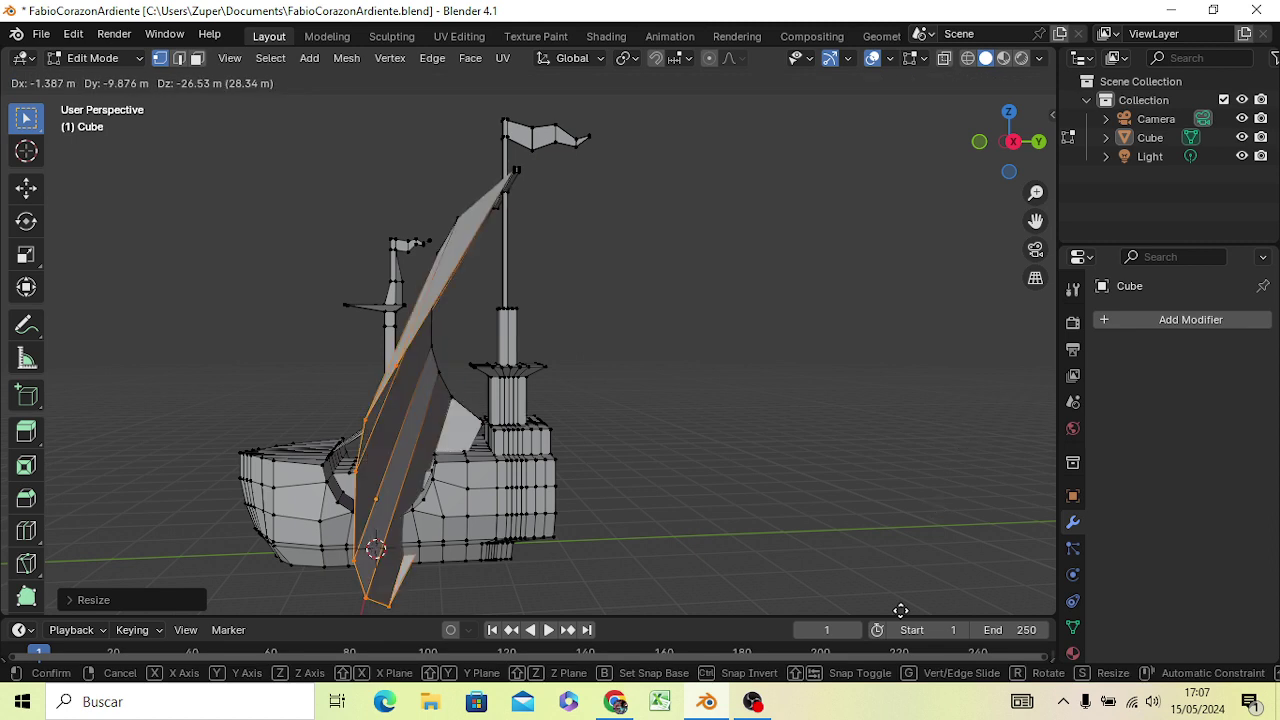
pyautogui.press('y')
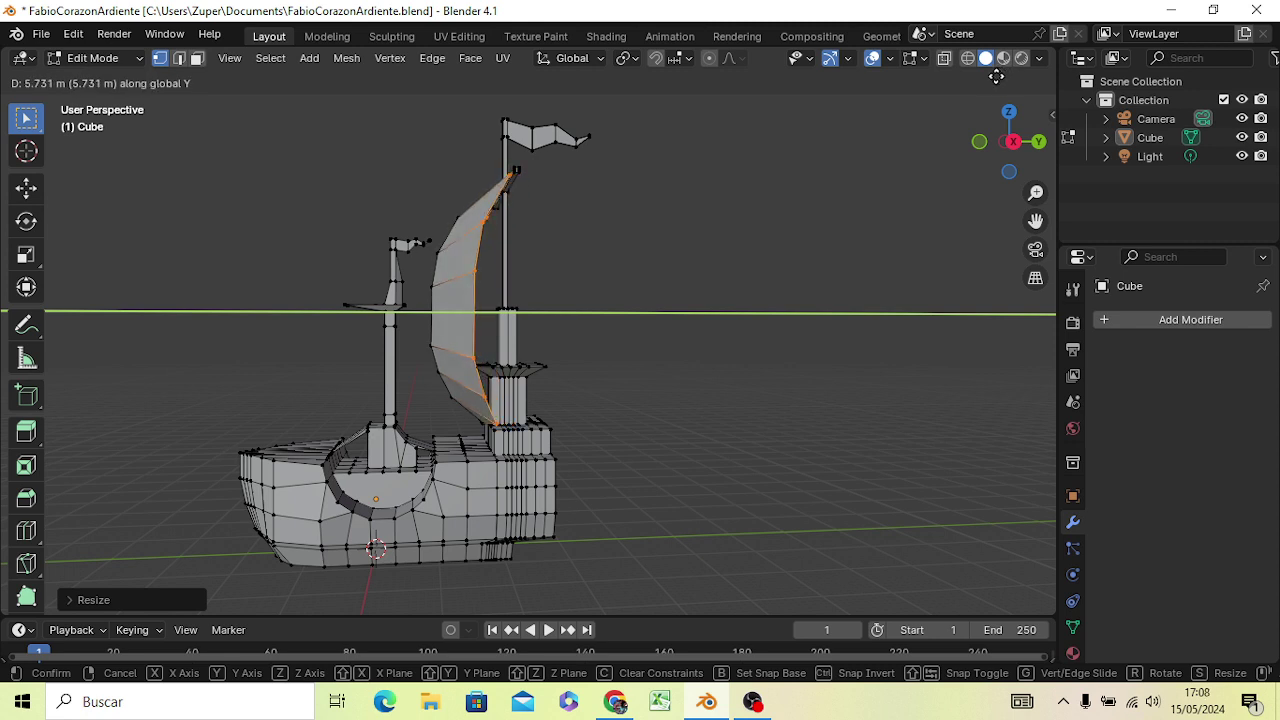
pyautogui.click(996, 77)
pyautogui.moveTo(996, 77)
pyautogui.mouseDown(button='middle')
pyautogui.moveTo(120, 150)
pyautogui.moveTo(143, 43)
pyautogui.moveTo(120, 100)
pyautogui.moveTo(1034, 186)
pyautogui.moveTo(1001, 108)
pyautogui.moveTo(854, 156)
pyautogui.moveTo(760, 154)
pyautogui.moveTo(734, 69)
pyautogui.moveTo(728, 173)
pyautogui.moveTo(749, 237)
pyautogui.moveTo(814, 220)
pyautogui.moveTo(866, 134)
pyautogui.moveTo(766, 334)
pyautogui.moveTo(803, 177)
pyautogui.moveTo(889, 120)
pyautogui.moveTo(960, 140)
pyautogui.moveTo(980, 91)
pyautogui.moveTo(998, 604)
pyautogui.moveTo(6, 160)
pyautogui.mouseUp(button='middle')
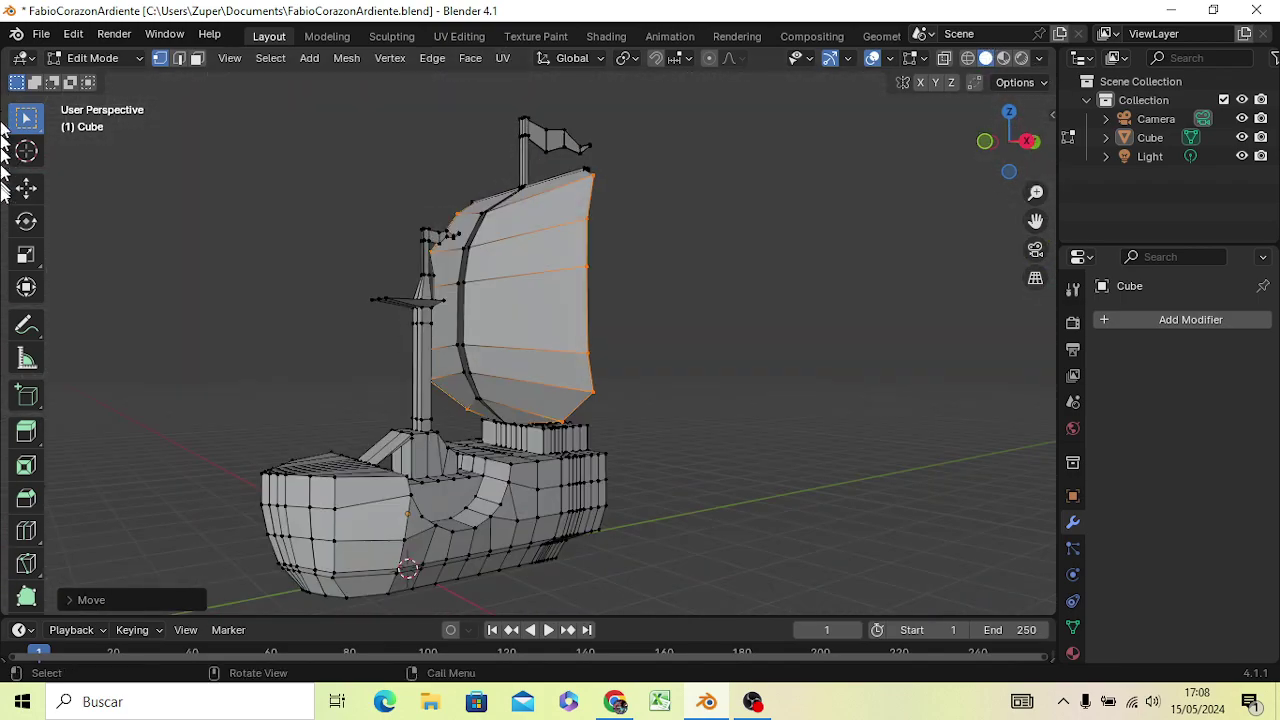
pyautogui.moveTo(60, 300)
pyautogui.mouseDown(button='middle')
pyautogui.moveTo(303, 343)
pyautogui.moveTo(443, 351)
pyautogui.mouseUp(button='middle')
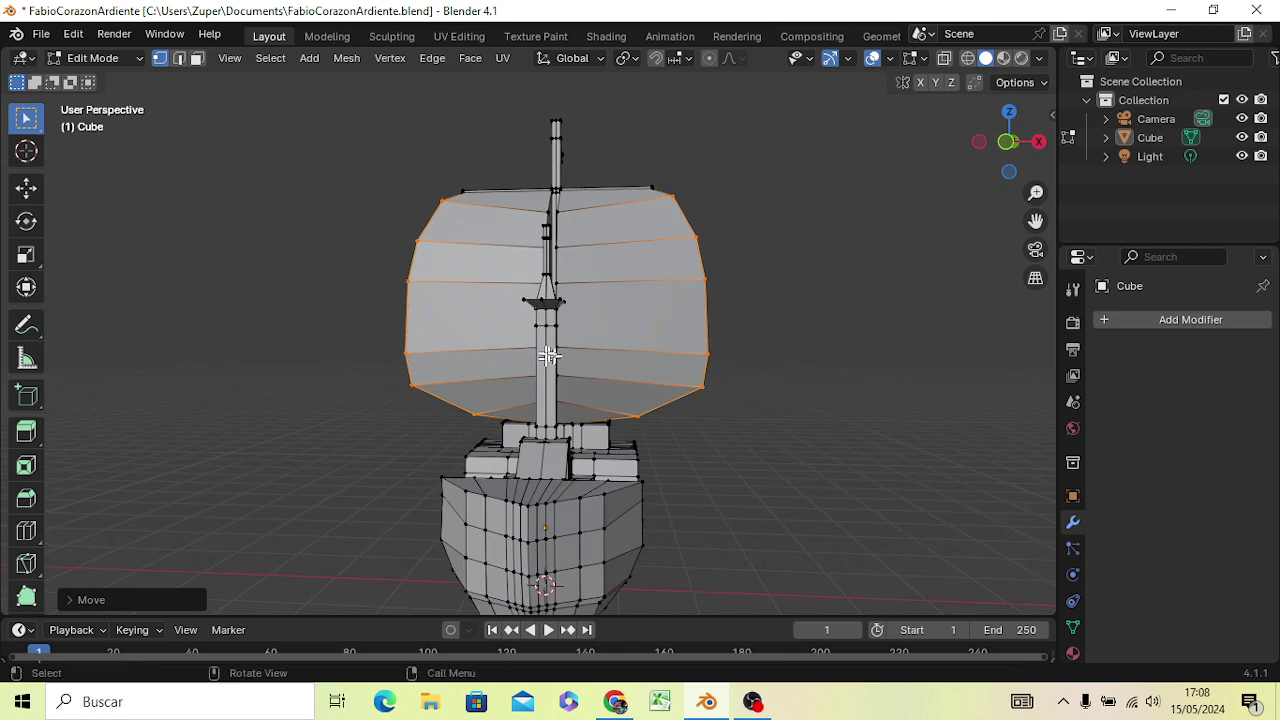
pyautogui.moveTo(544, 342); pyautogui.dragTo(462, 332, button='middle')
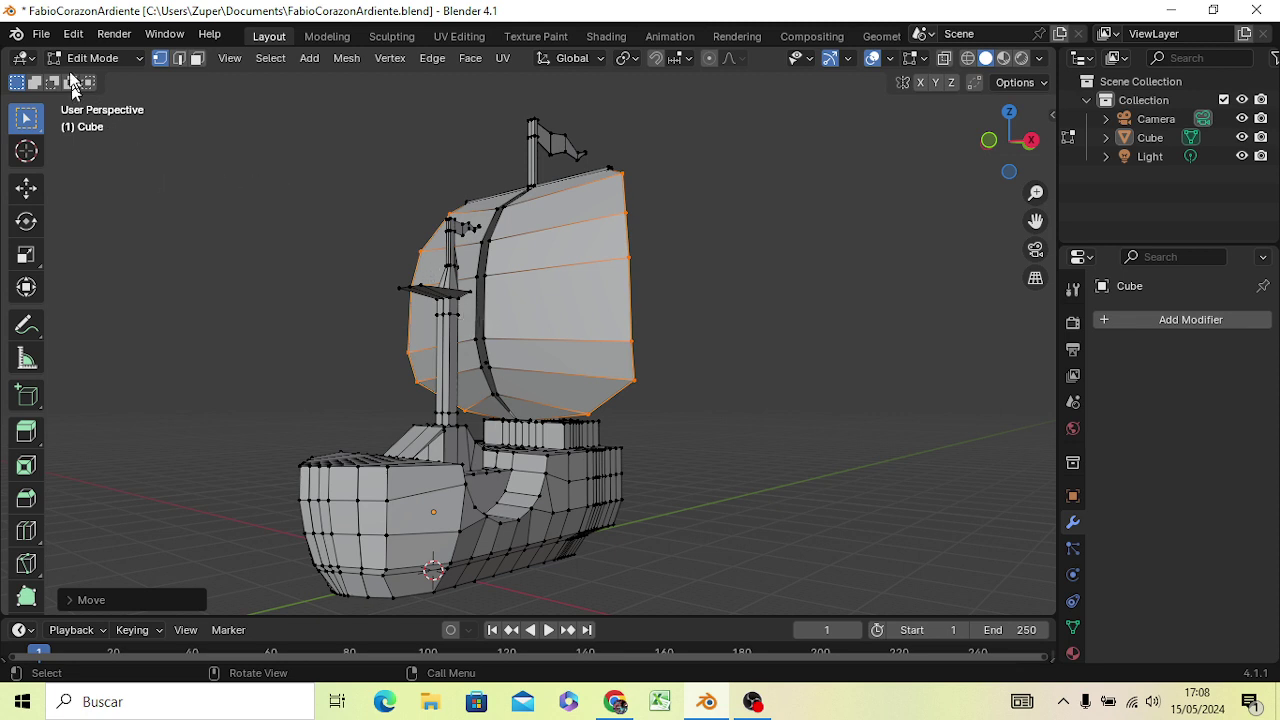
# Save the project as FabioCorazonArdiente.blend and orbit around to inspect the sail
pyautogui.click(41, 36)
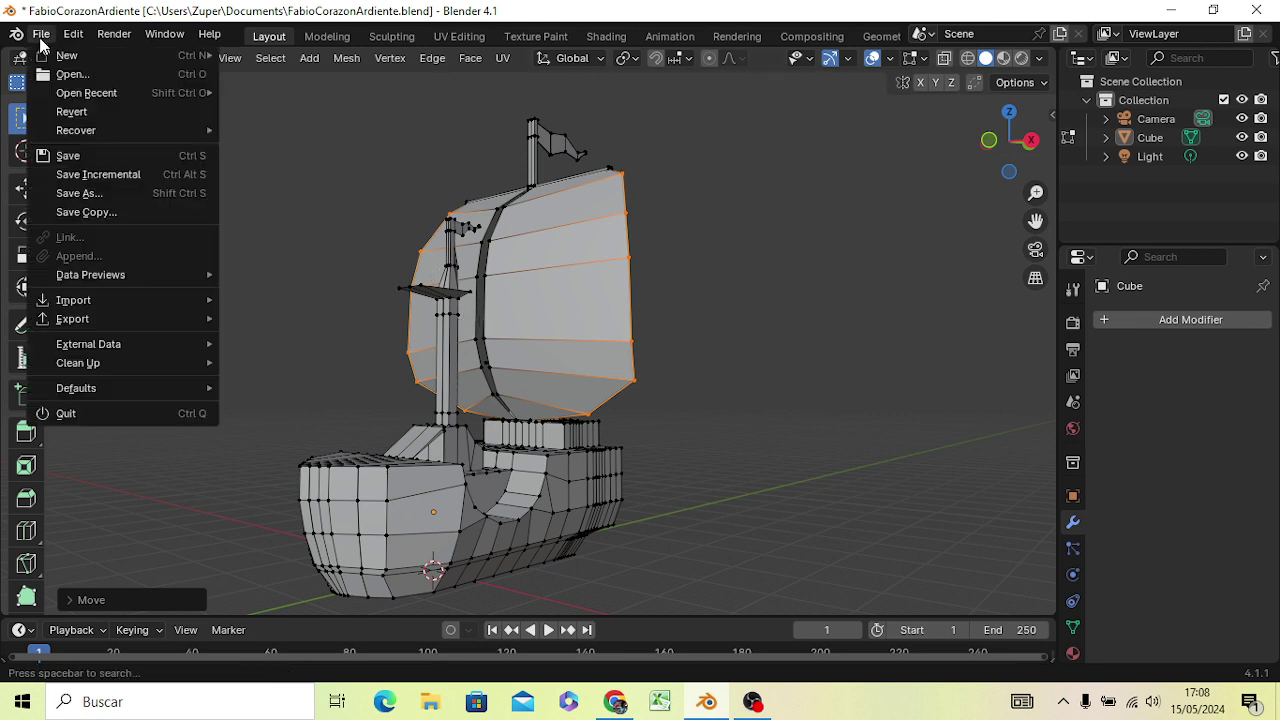
pyautogui.click(72, 155)
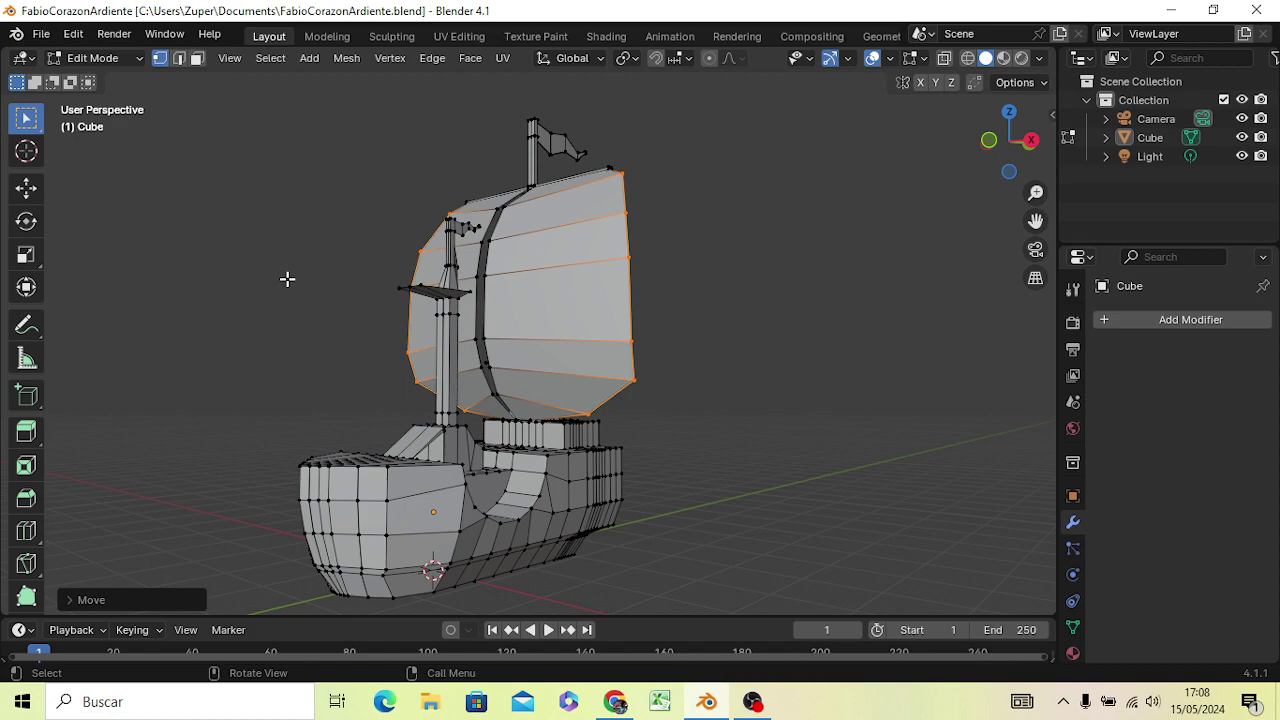
pyautogui.moveTo(599, 420); pyautogui.dragTo(430, 398, button='middle')
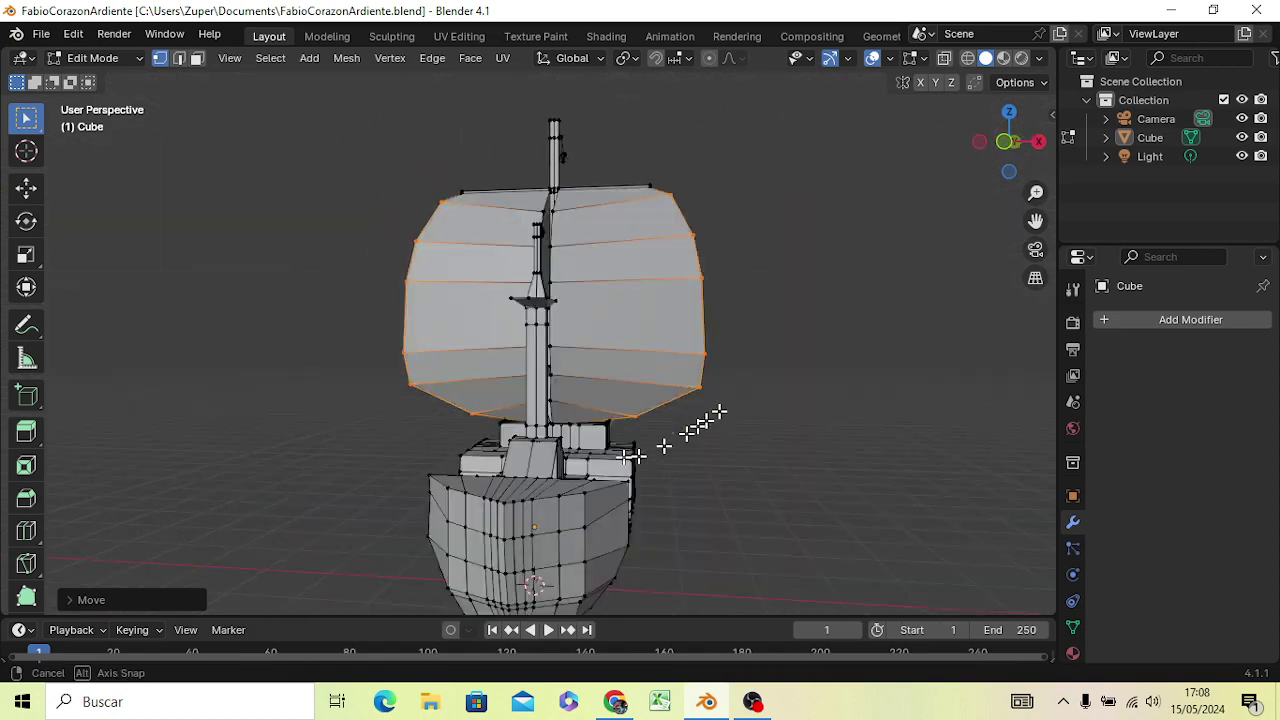
pyautogui.moveTo(399, 381); pyautogui.dragTo(663, 412, button='middle')
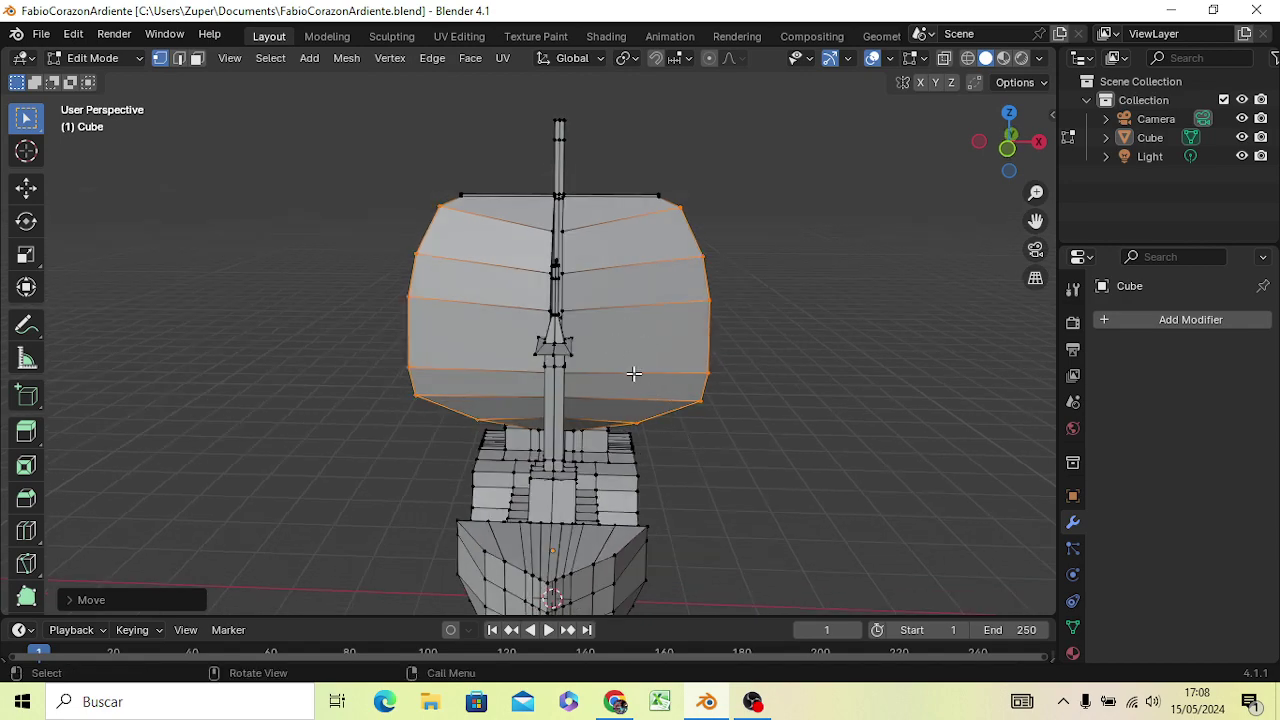
pyautogui.moveTo(634, 371)
pyautogui.mouseDown(button='middle')
pyautogui.moveTo(625, 247)
pyautogui.moveTo(685, 381)
pyautogui.moveTo(686, 347)
pyautogui.mouseUp(button='middle')
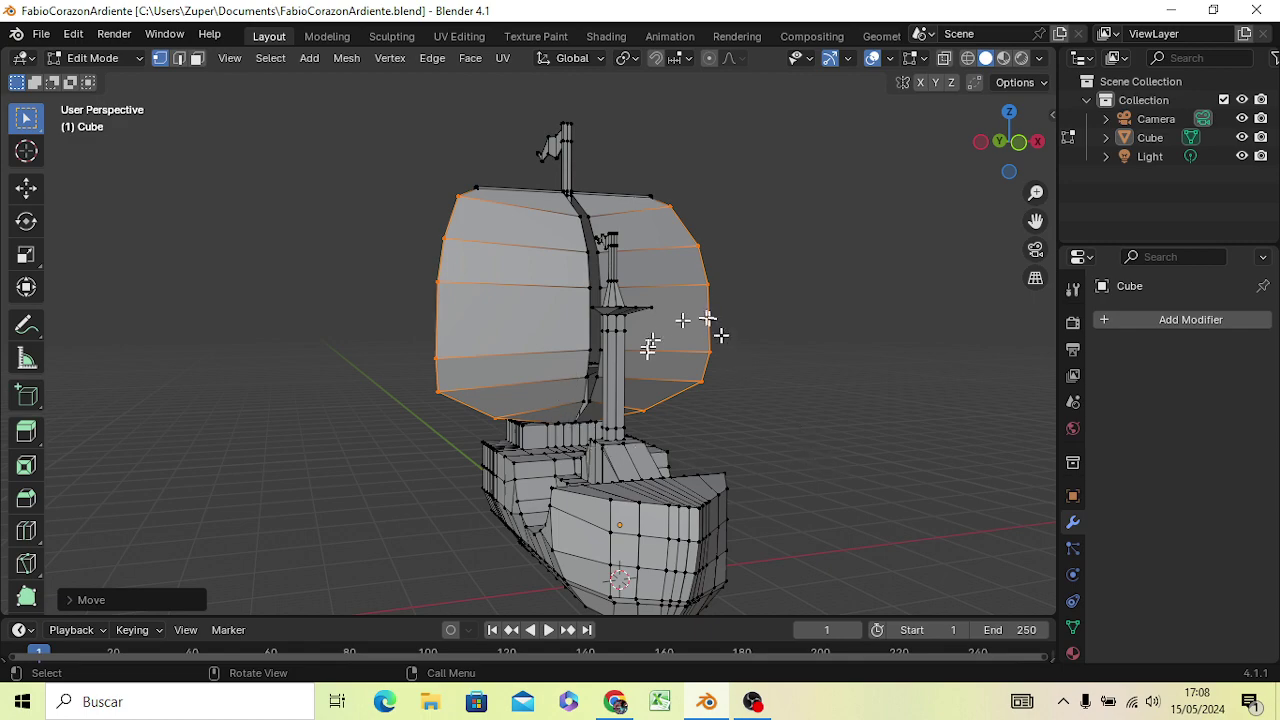
pyautogui.moveTo(666, 394)
pyautogui.mouseDown(button='middle')
pyautogui.moveTo(463, 492)
pyautogui.moveTo(449, 391)
pyautogui.mouseUp(button='middle')
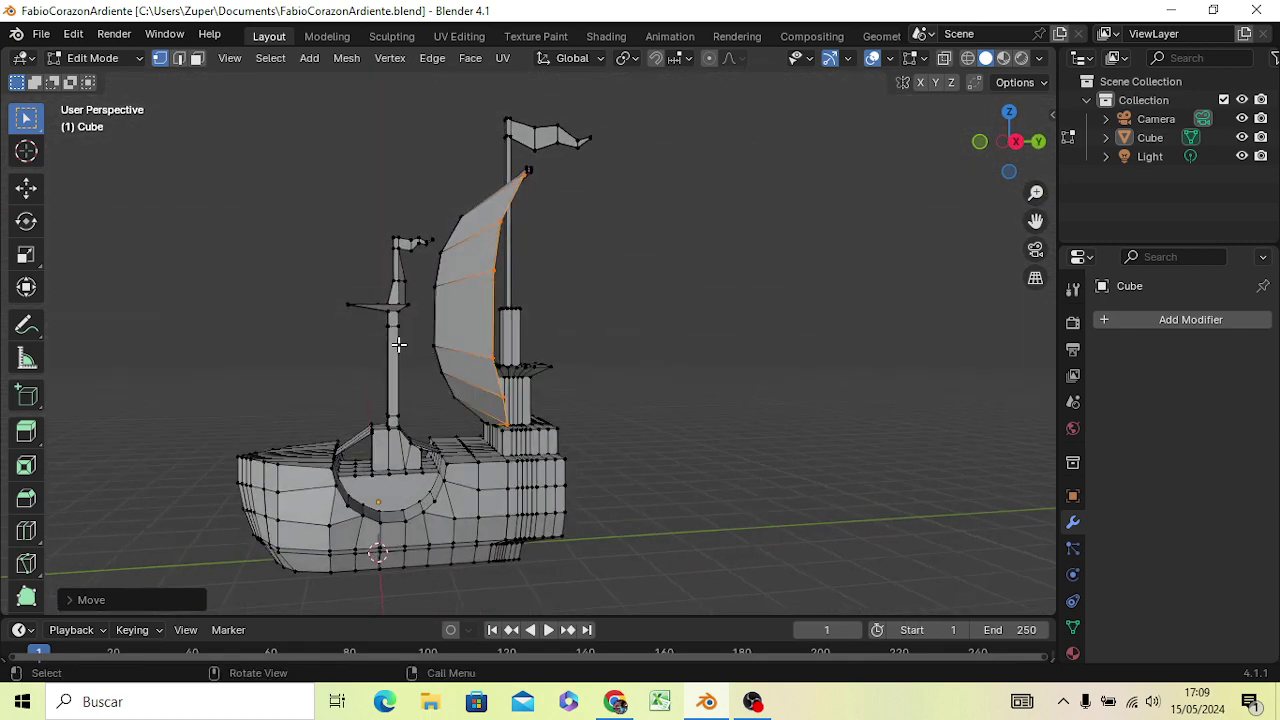
# Rename the Cube object to FabioCorazonArdiente in the Outliner
pyautogui.scroll(2, 398, 344)
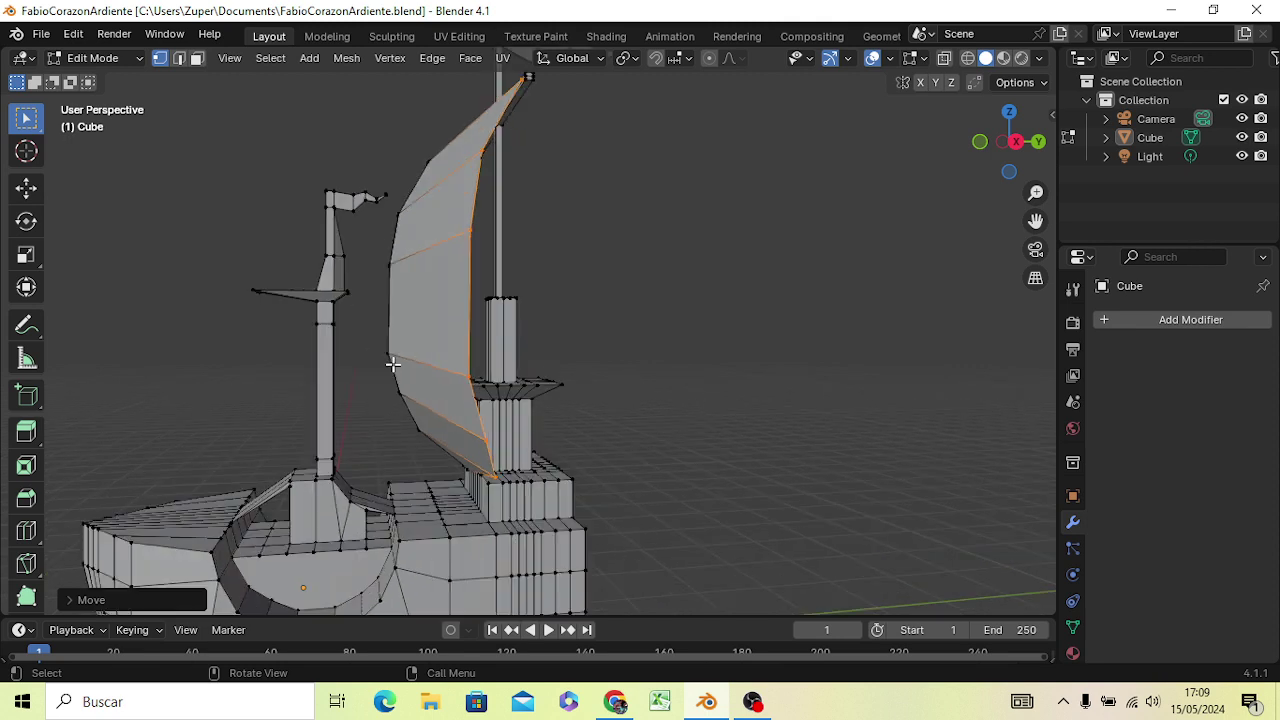
pyautogui.click(720, 255)
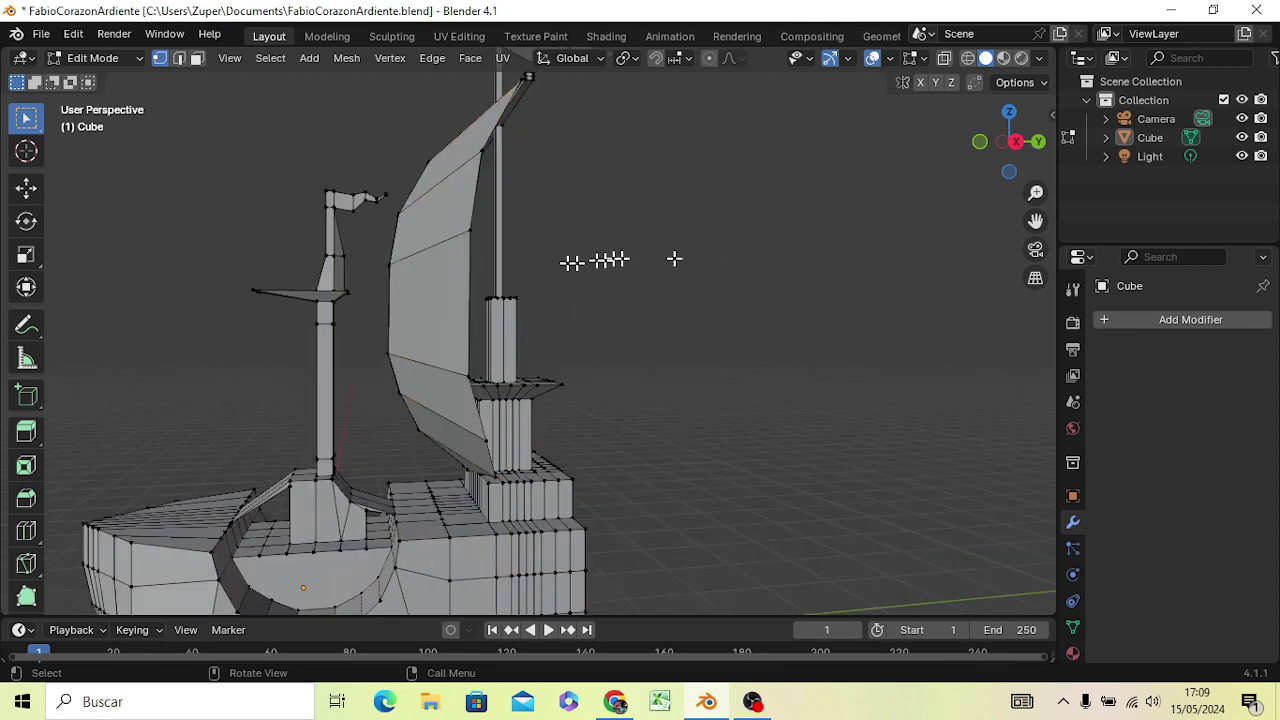
pyautogui.click(1154, 142)
pyautogui.doubleClick(1152, 137)
pyautogui.write('Fabio')
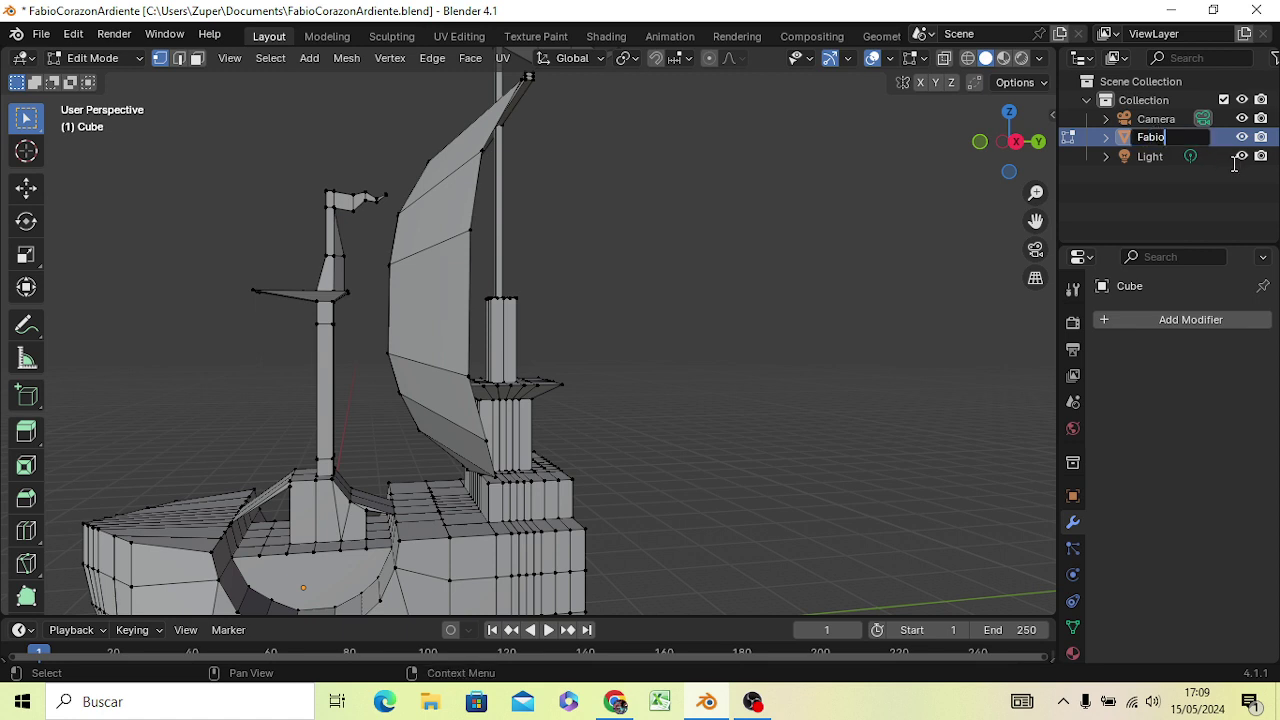
pyautogui.write('C')
pyautogui.write('Ardi')
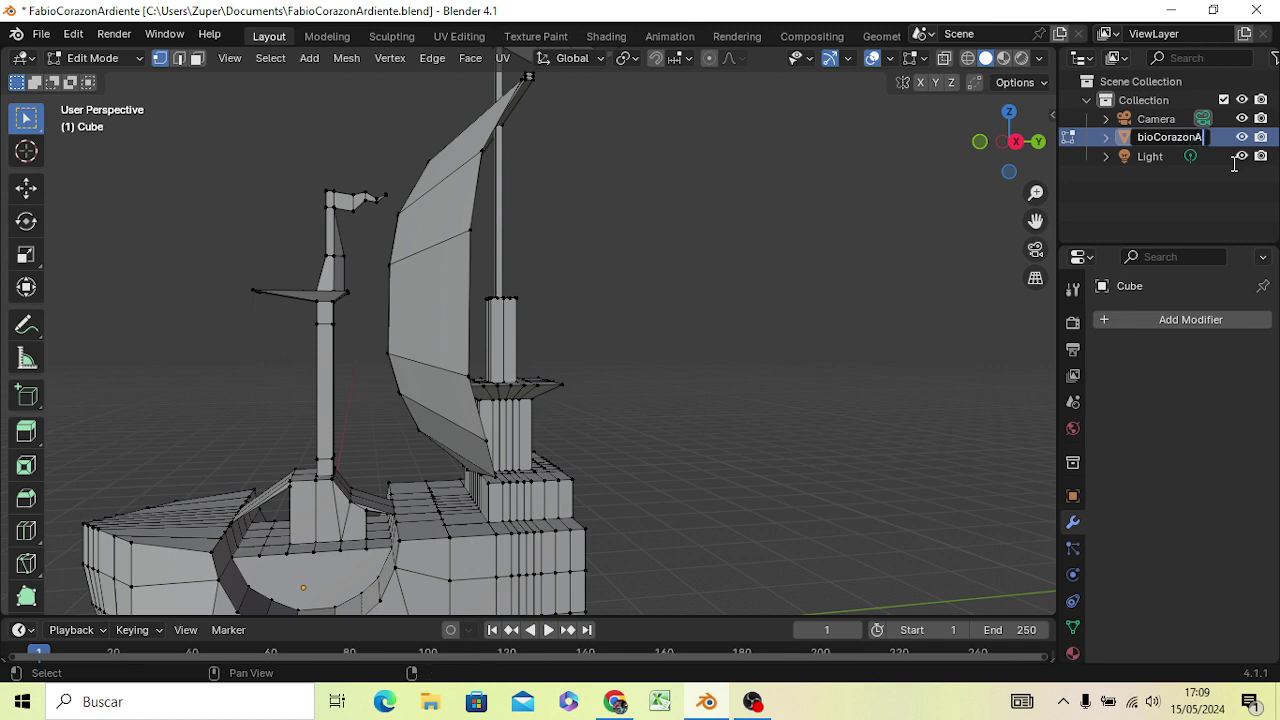
pyautogui.write('ente')
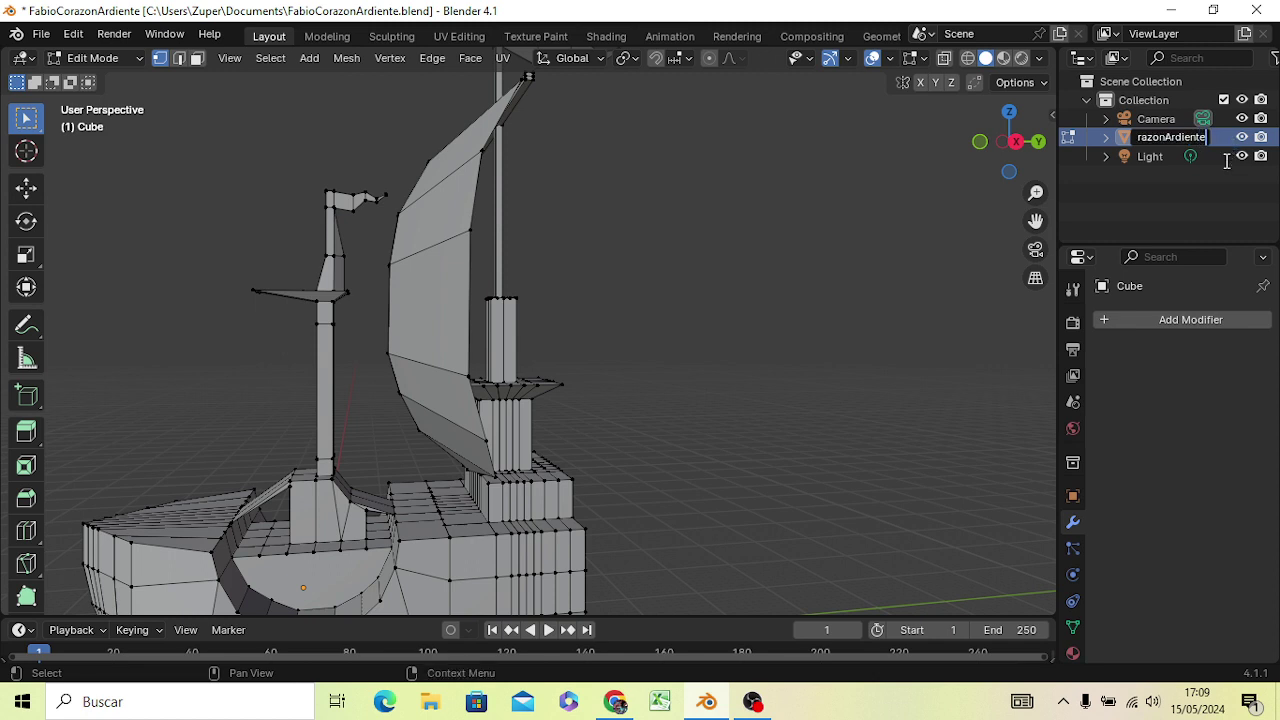
pyautogui.press('Return')
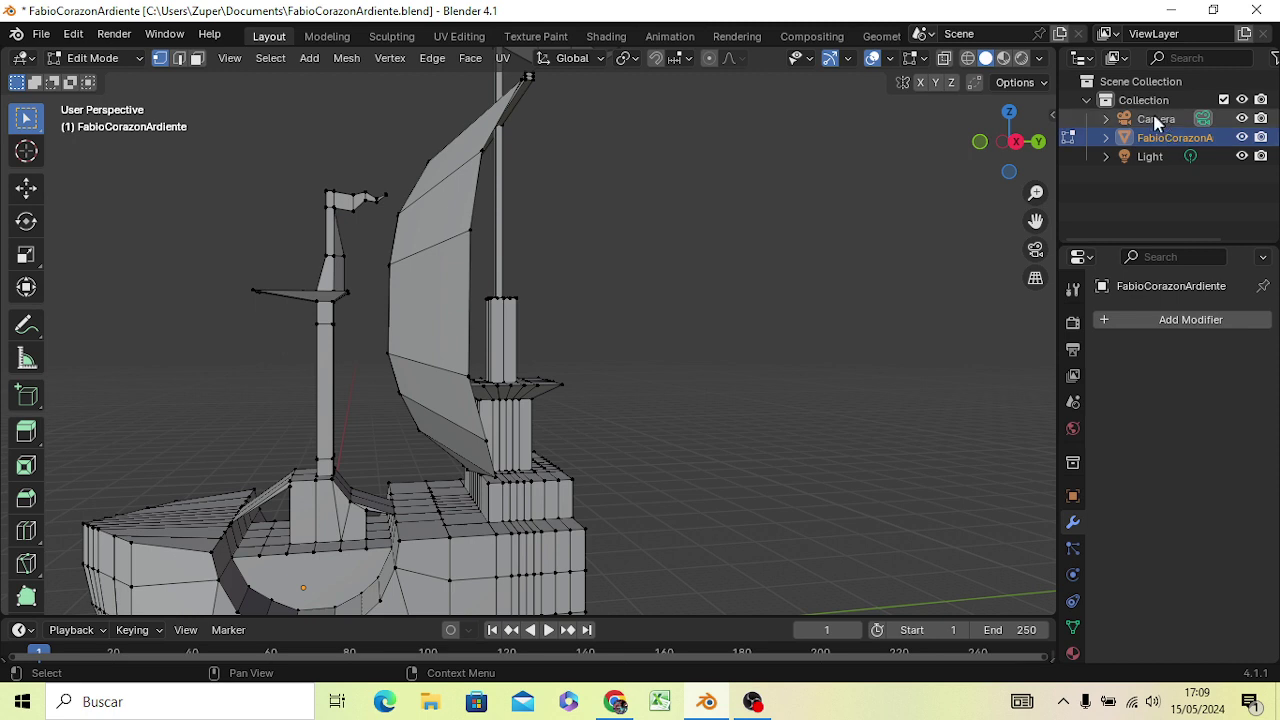
# Delete the Camera and Light, leaving only the ship object selected
pyautogui.click(1155, 120)
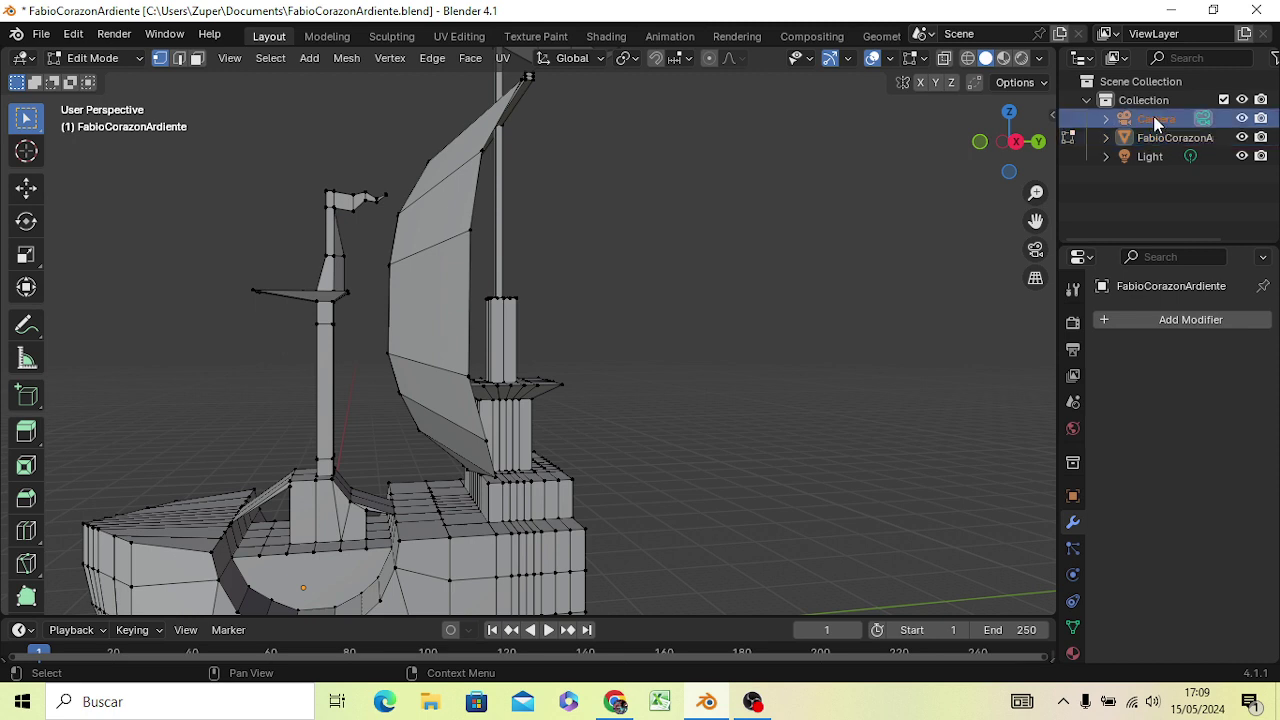
pyautogui.press('Delete')
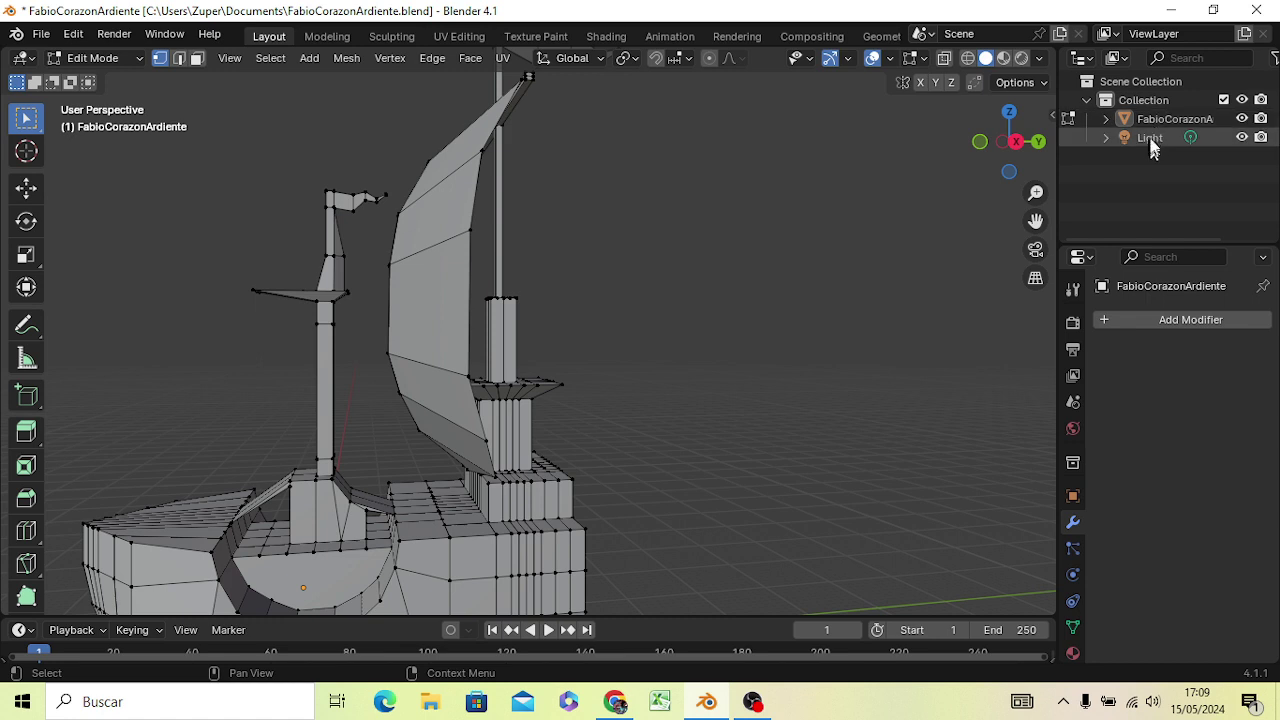
pyautogui.click(1150, 140)
pyautogui.press('Delete')
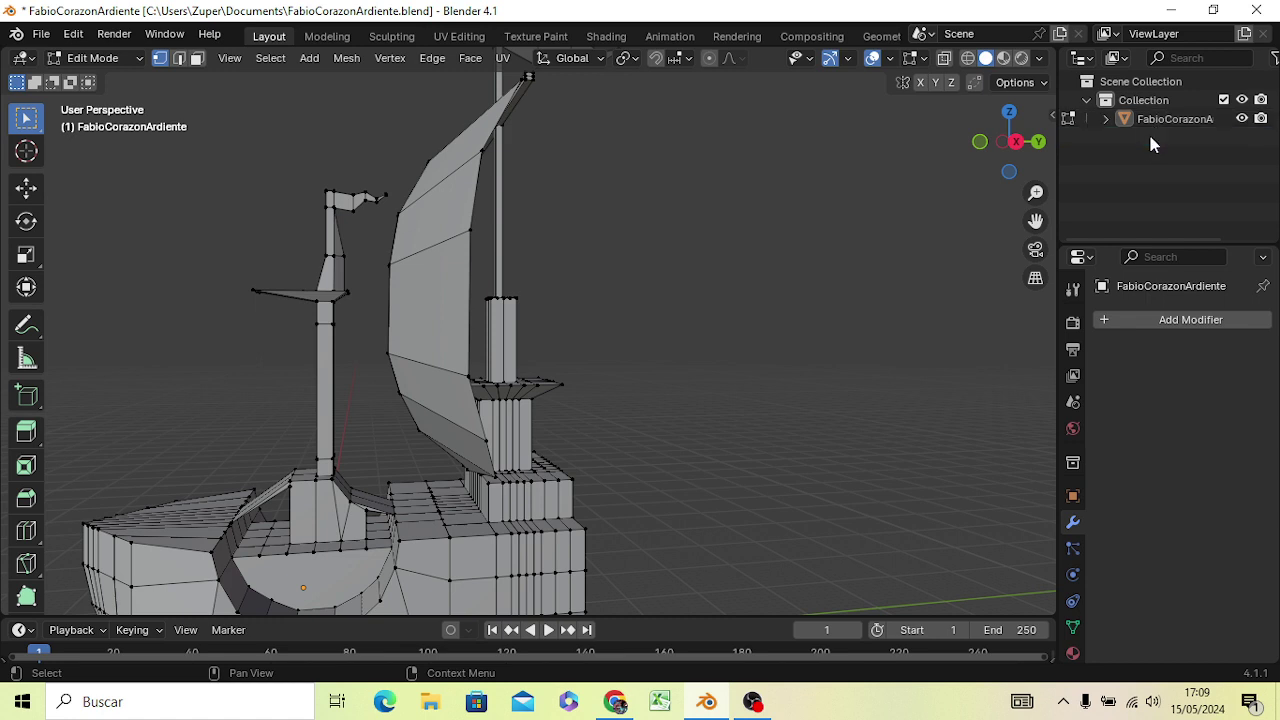
pyautogui.click(1180, 118)
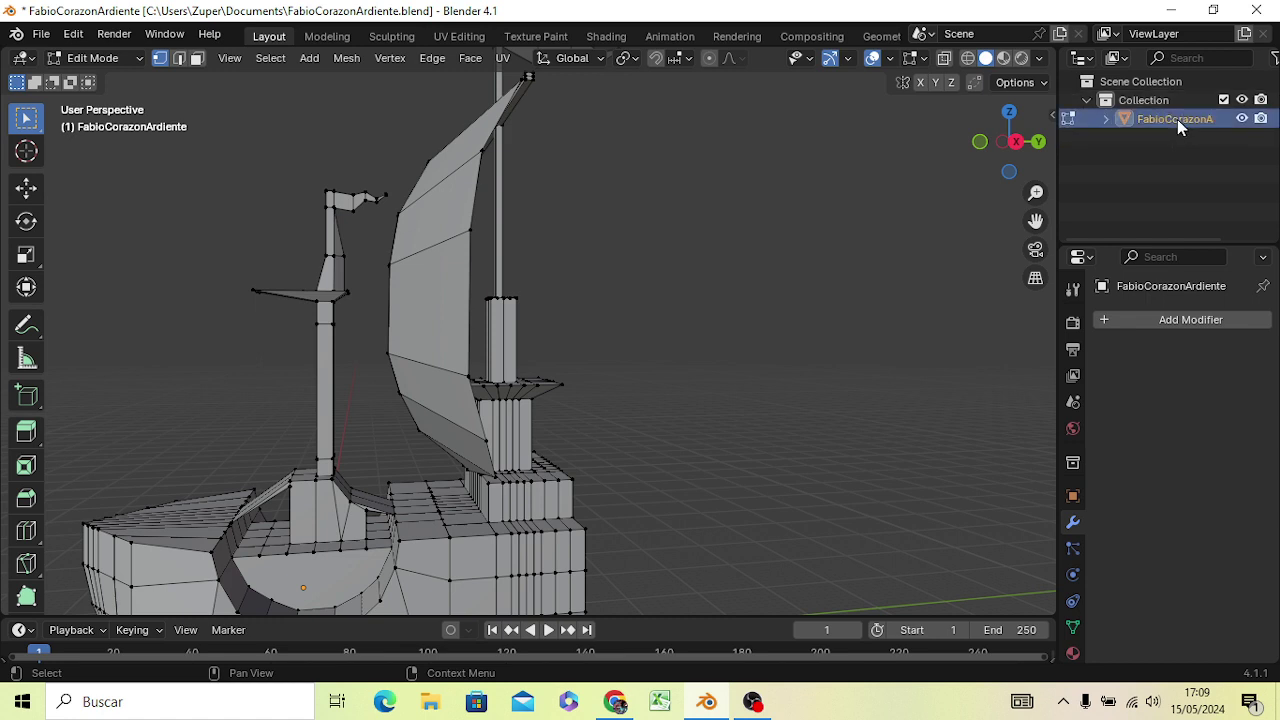
# Copy-paste FabioCorazonArdiente in the Outliner and hide the pasted duplicate in the viewport
pyautogui.rightClick(1177, 119)
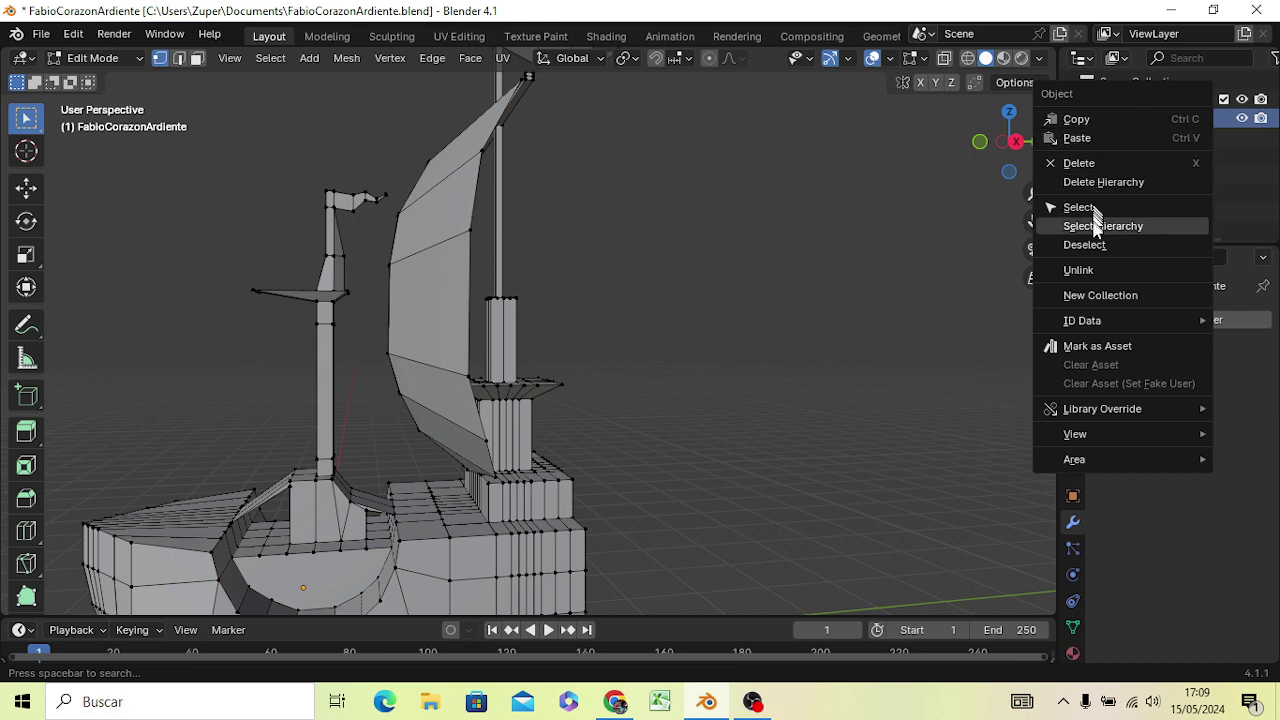
pyautogui.moveTo(1075, 434)
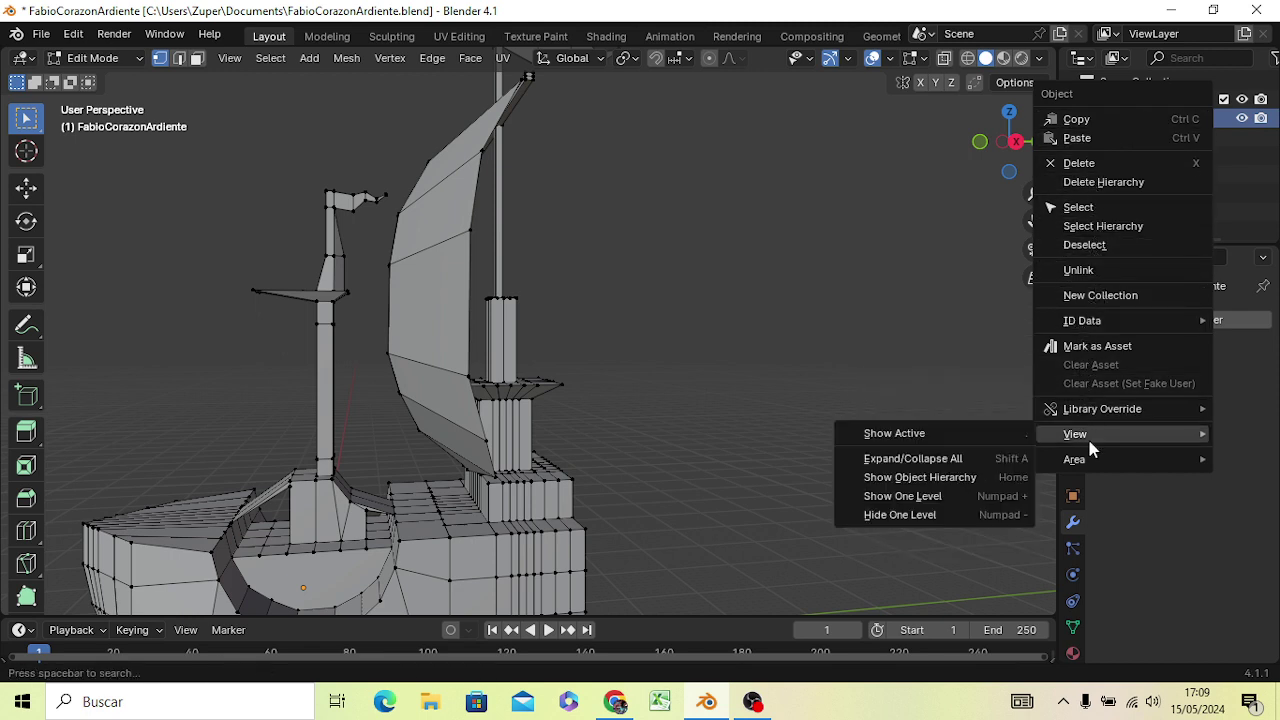
pyautogui.click(1092, 120)
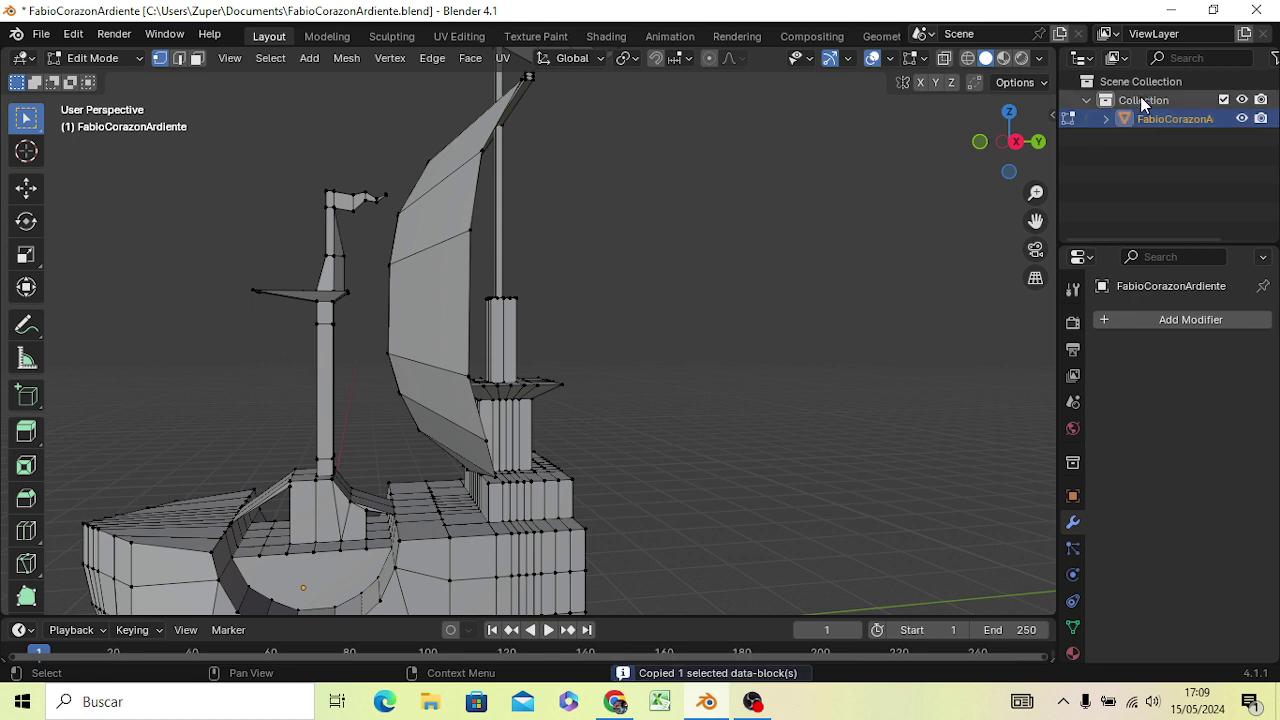
pyautogui.rightClick(1141, 100)
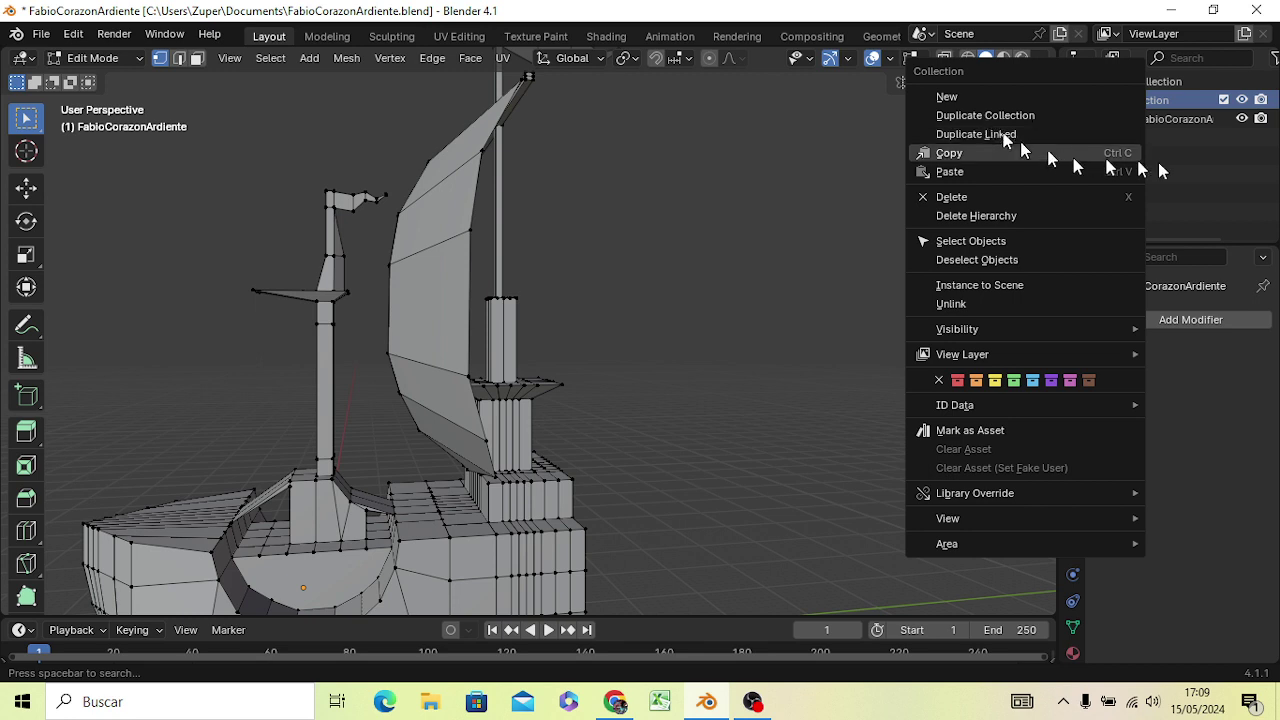
pyautogui.click(1168, 122)
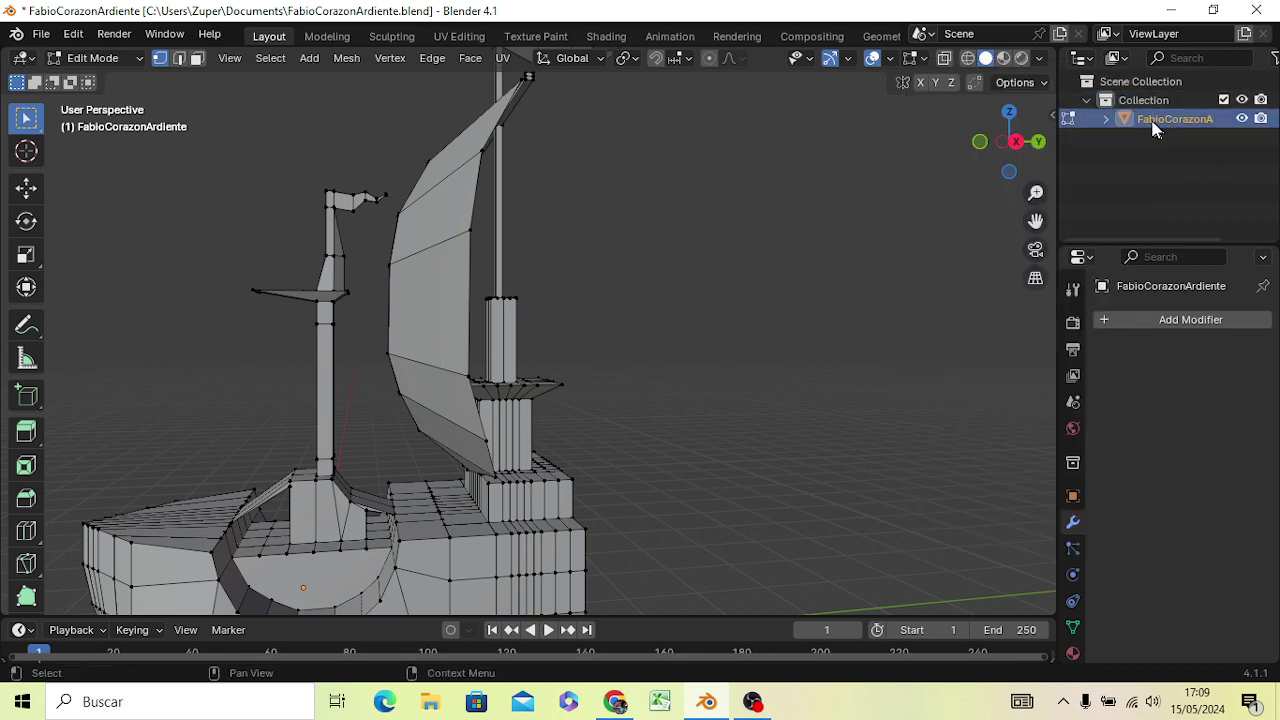
pyautogui.rightClick(1150, 121)
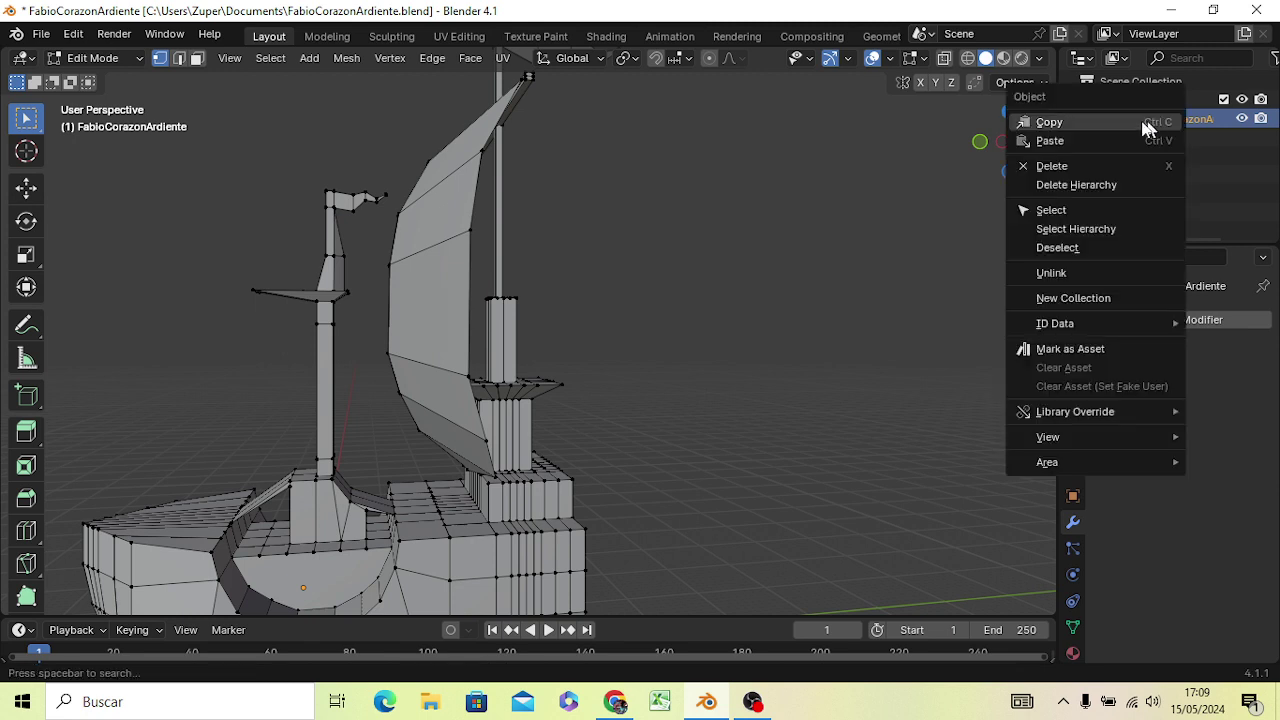
pyautogui.click(1081, 145)
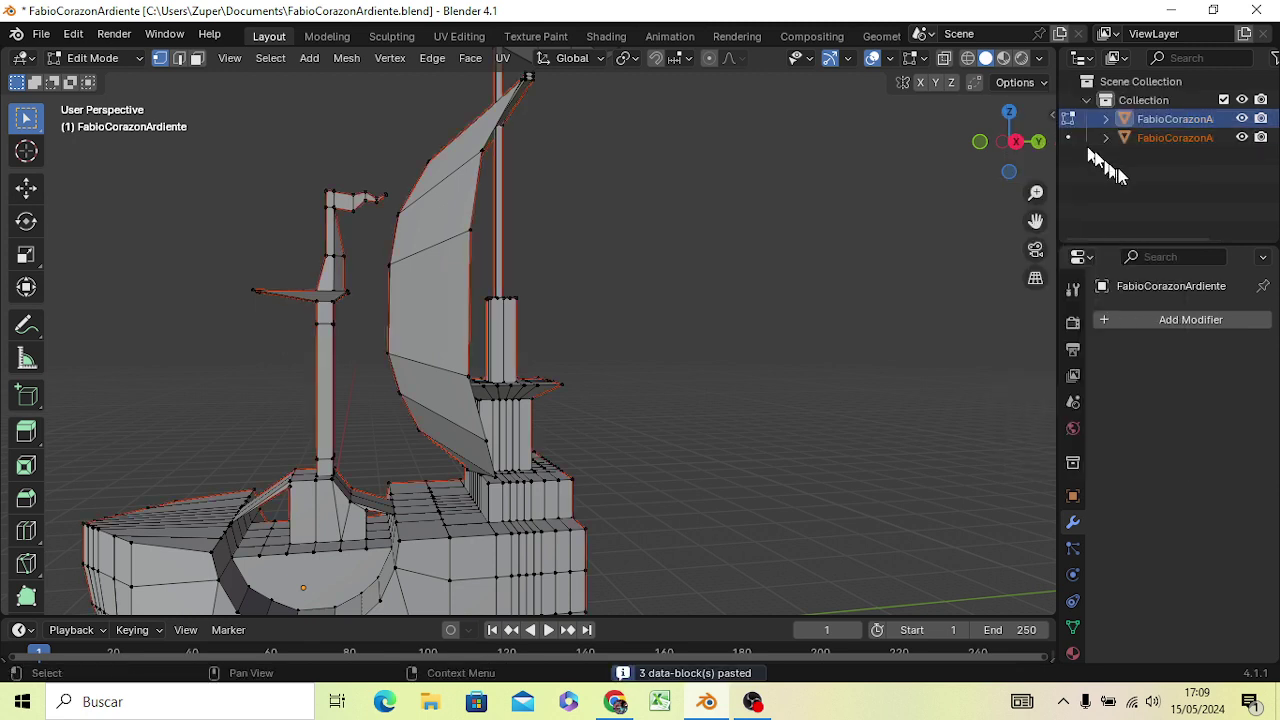
pyautogui.click(1172, 139)
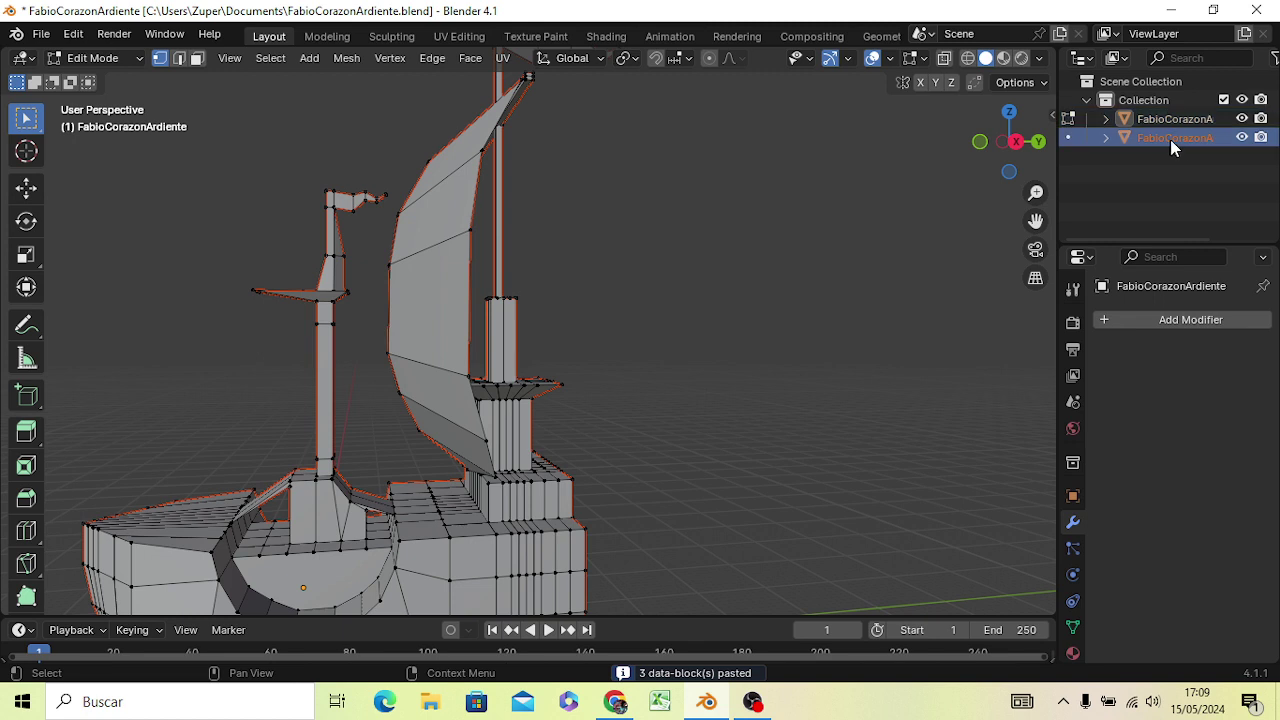
pyautogui.click(1242, 137)
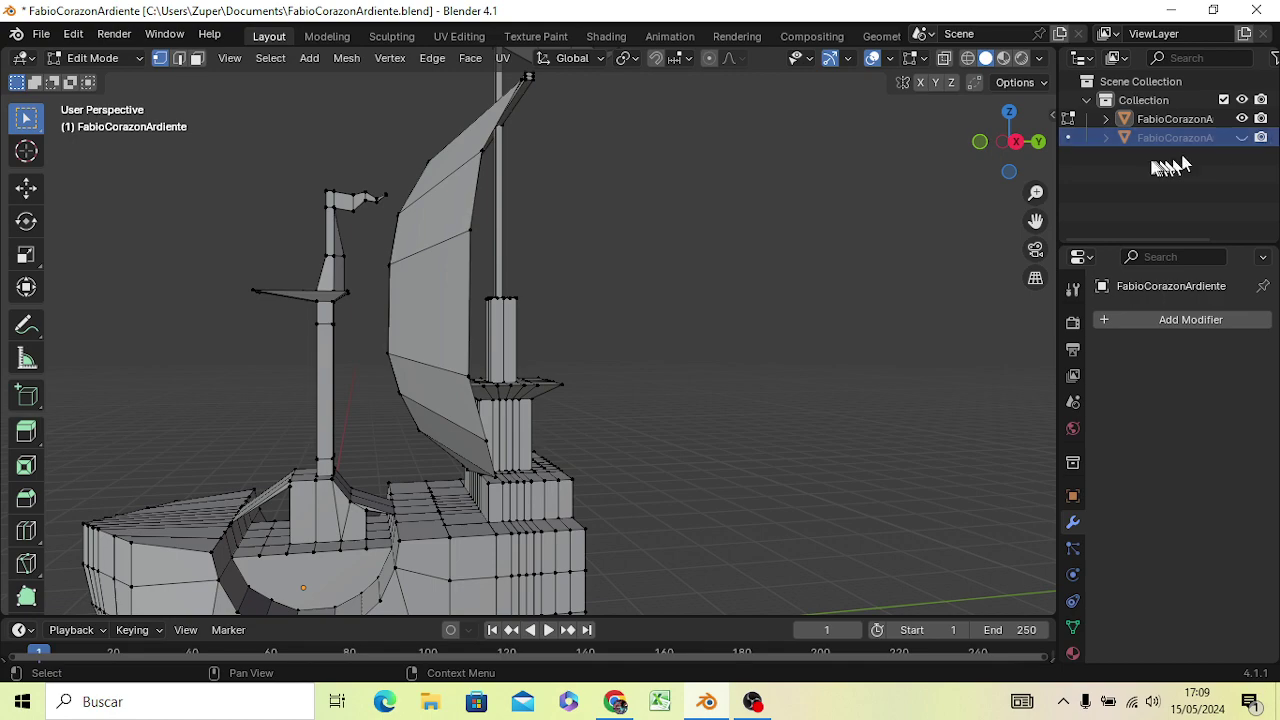
pyautogui.click(1159, 118)
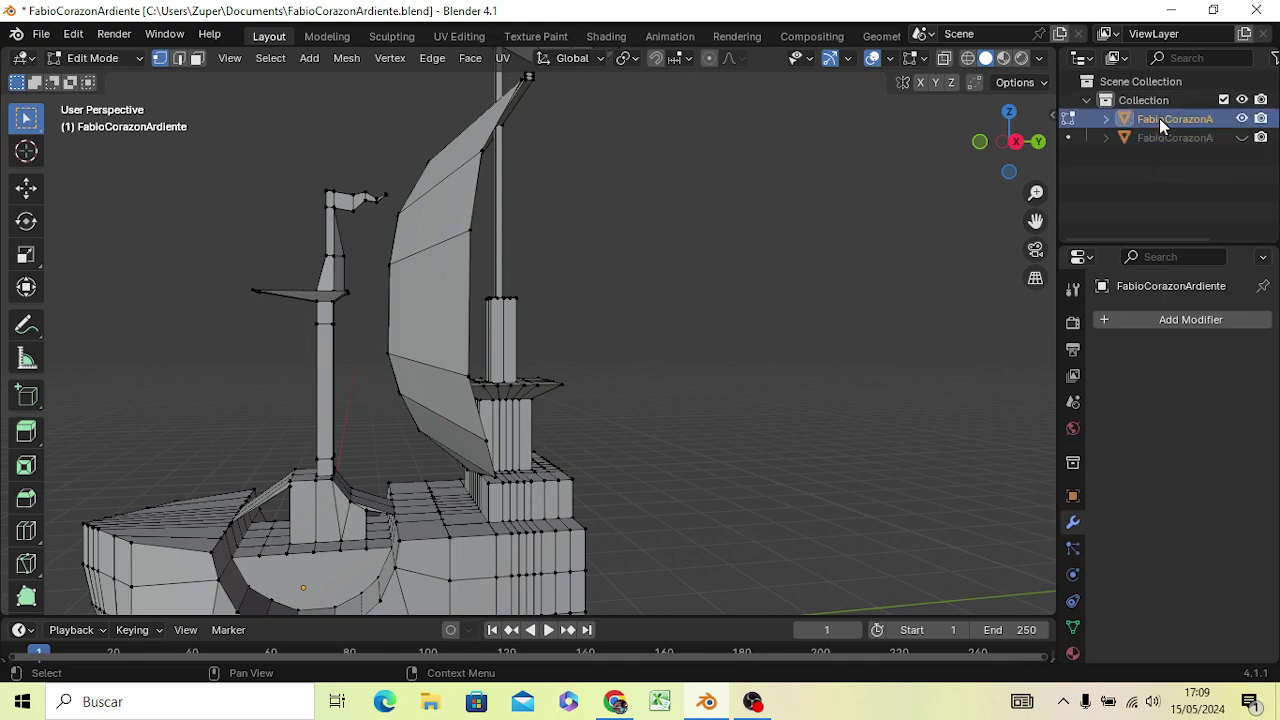
# Orbit and zoom around the ship to a straight-on front view
pyautogui.moveTo(686, 289)
pyautogui.mouseDown(button='middle')
pyautogui.moveTo(877, 345)
pyautogui.moveTo(657, 377)
pyautogui.moveTo(525, 355)
pyautogui.mouseUp(button='middle')
pyautogui.scroll(-4, 860, 330)
pyautogui.scroll(2, 854, 320)
pyautogui.scroll(-2, 852, 310)
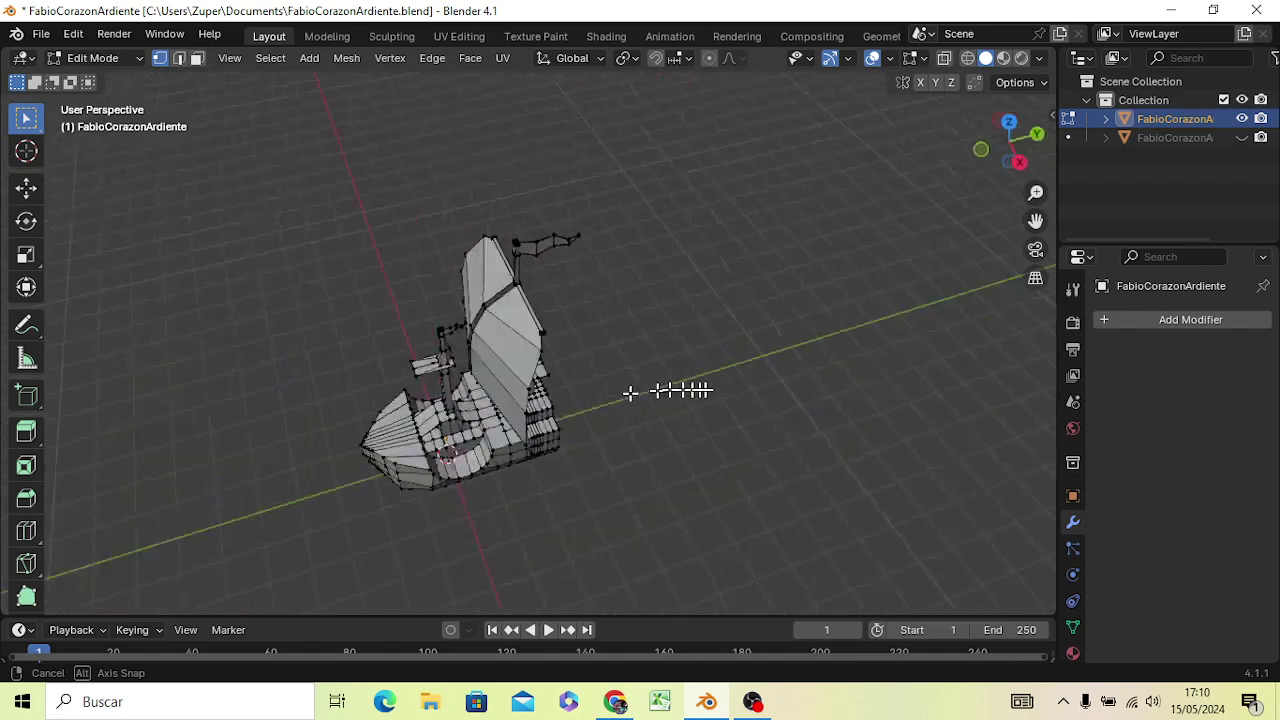
pyautogui.moveTo(525, 355); pyautogui.dragTo(768, 308, button='middle')
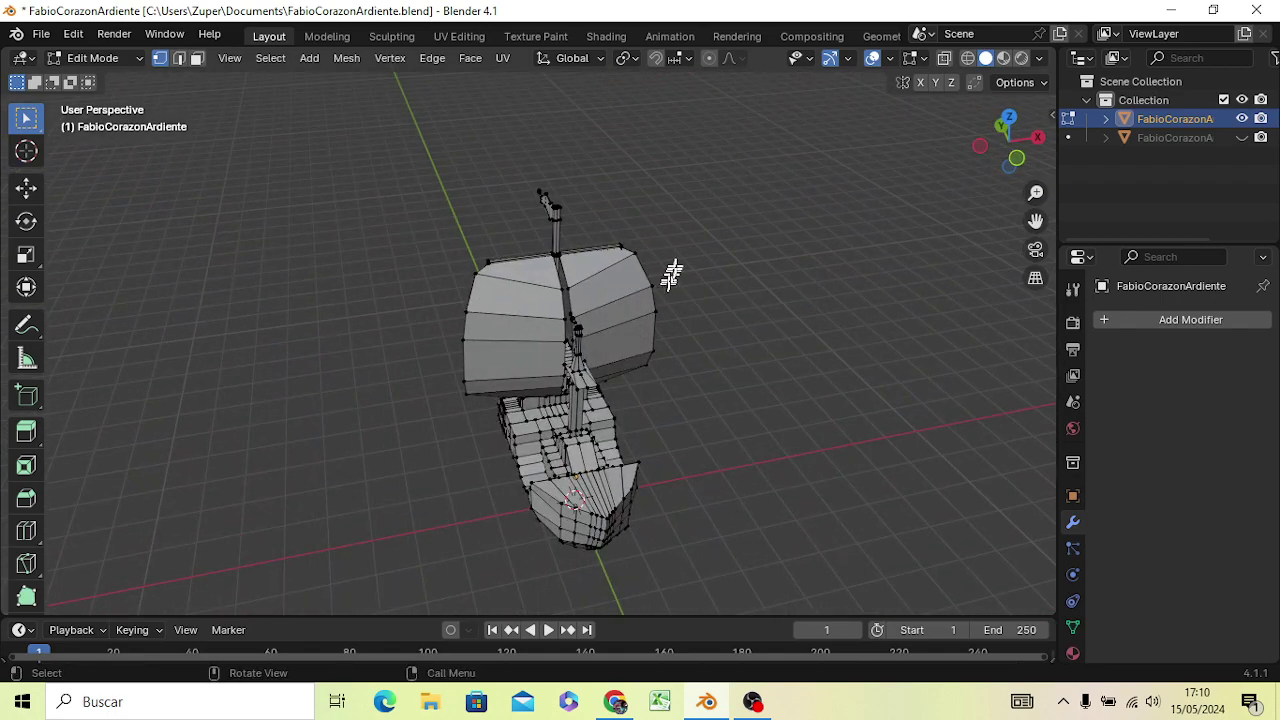
pyautogui.moveTo(679, 261); pyautogui.dragTo(679, 261, button='middle')
pyautogui.moveTo(584, 273); pyautogui.dragTo(580, 350, button='middle')
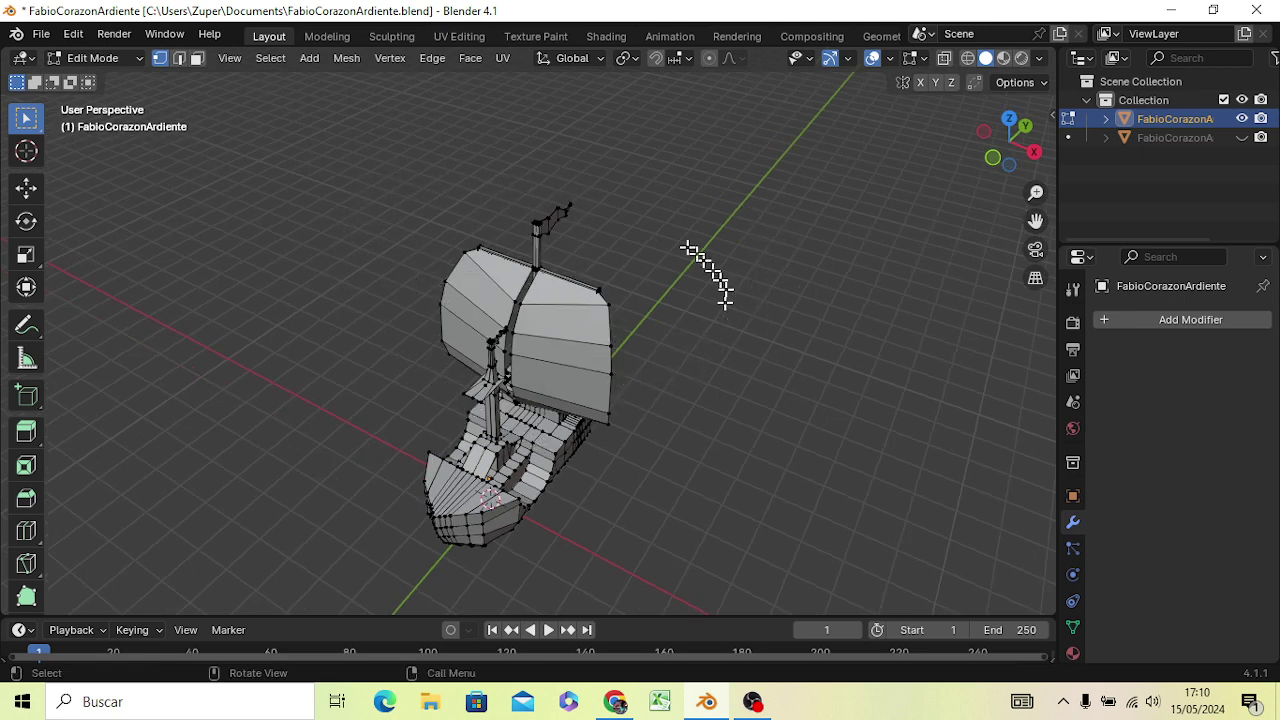
pyautogui.moveTo(670, 318)
pyautogui.mouseDown(button='middle')
pyautogui.moveTo(686, 329)
pyautogui.moveTo(751, 166)
pyautogui.moveTo(751, 206)
pyautogui.mouseUp(button='middle')
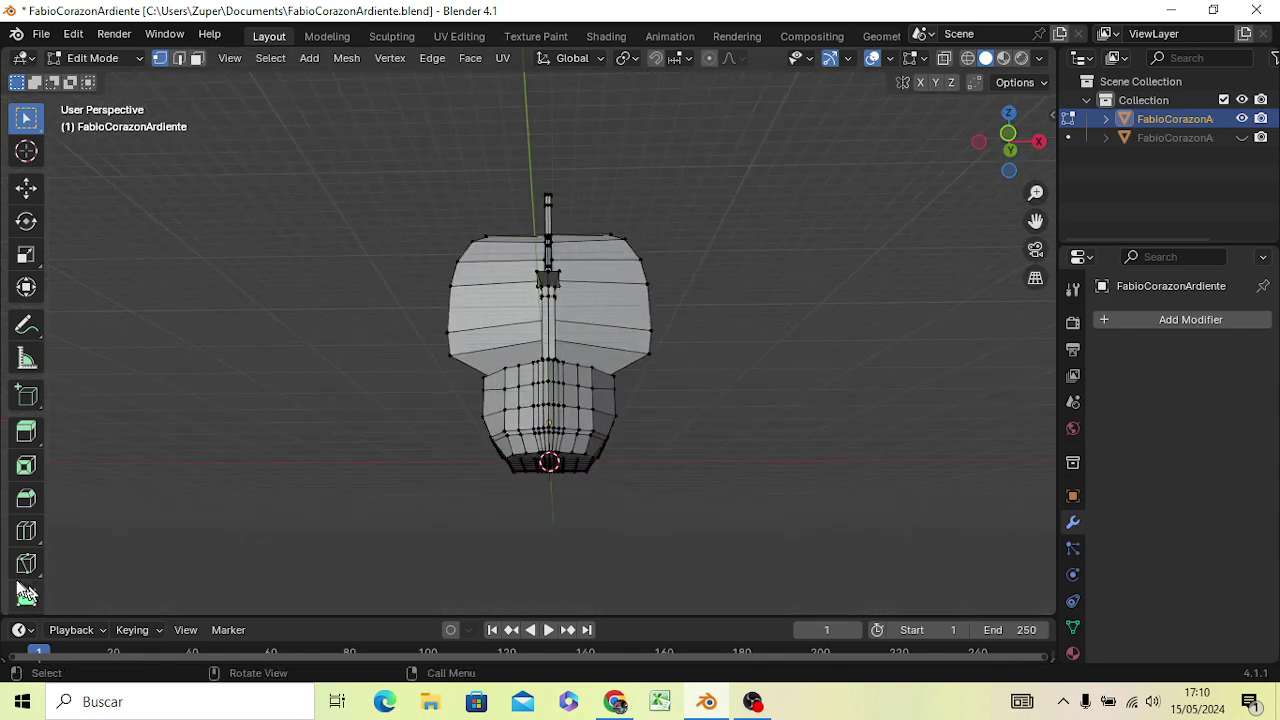
pyautogui.scroll(-5, 8, 580)
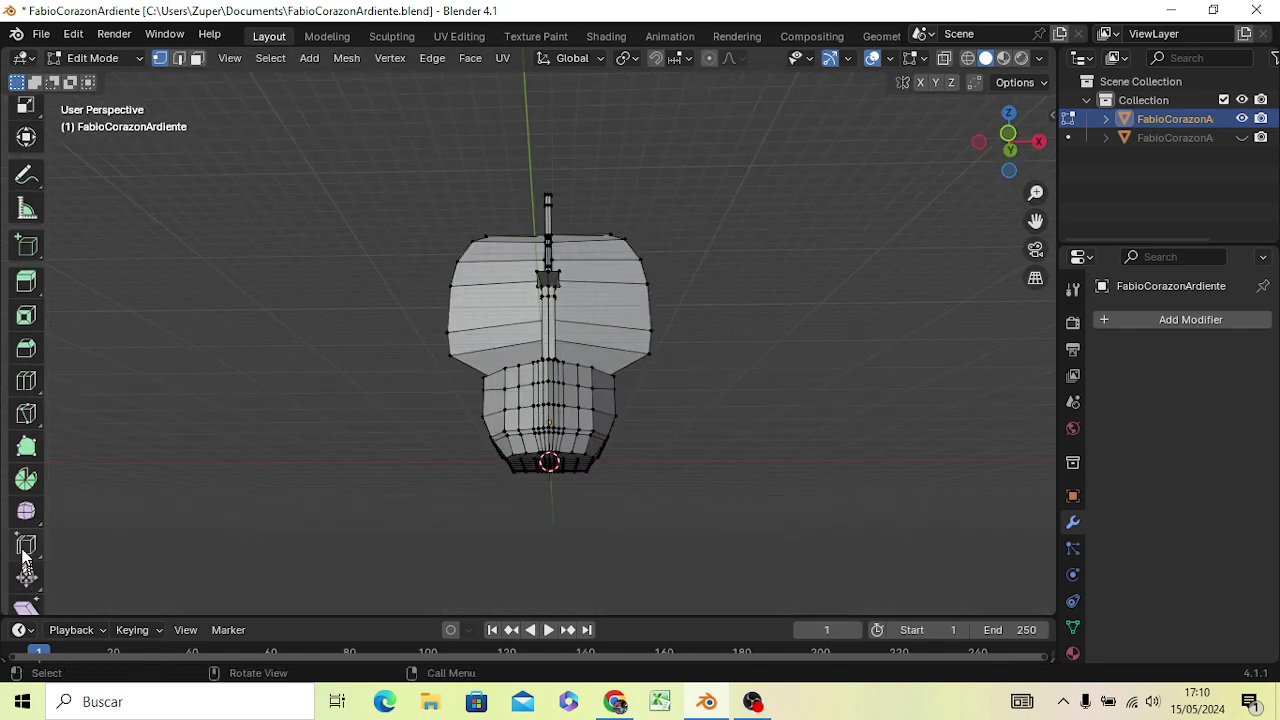
pyautogui.scroll(-2, 30, 563)
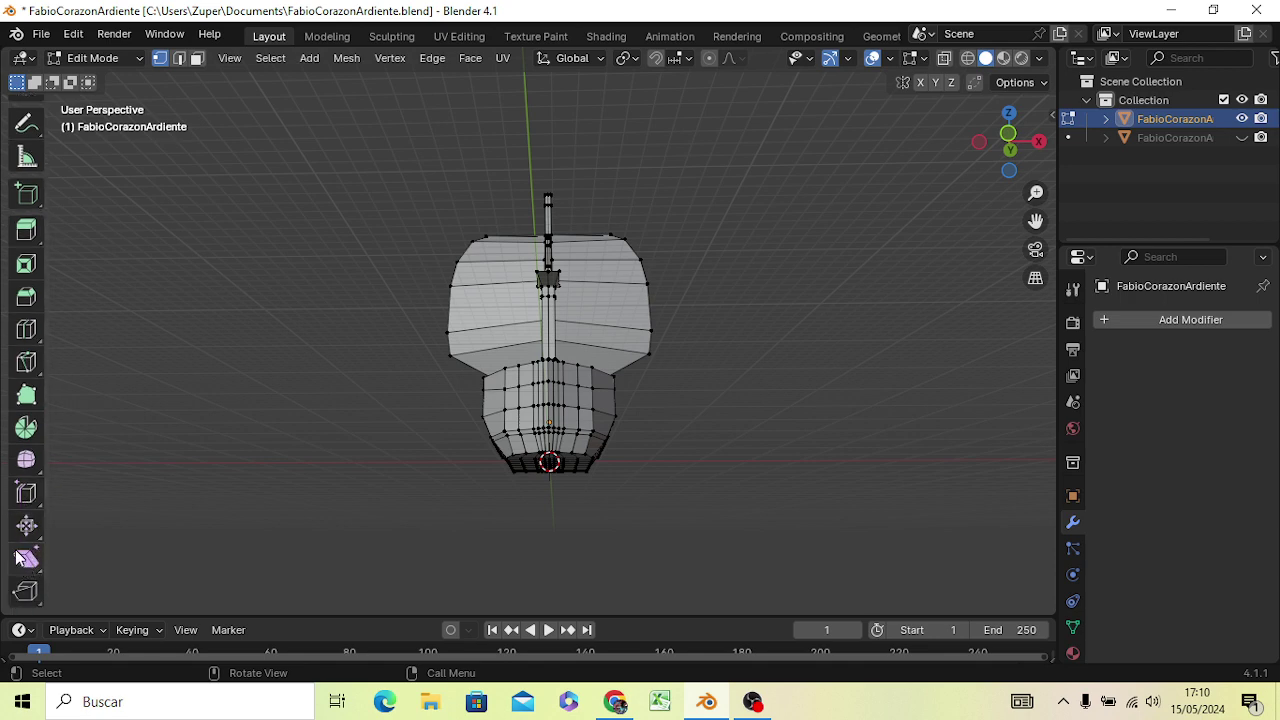
# Activate the Spin tool and zoom in on the main mast's collar below the sail
pyautogui.click(24, 431)
pyautogui.moveTo(594, 300)
pyautogui.mouseDown(button='middle')
pyautogui.moveTo(651, 394)
pyautogui.moveTo(500, 457)
pyautogui.moveTo(463, 420)
pyautogui.mouseUp(button='middle')
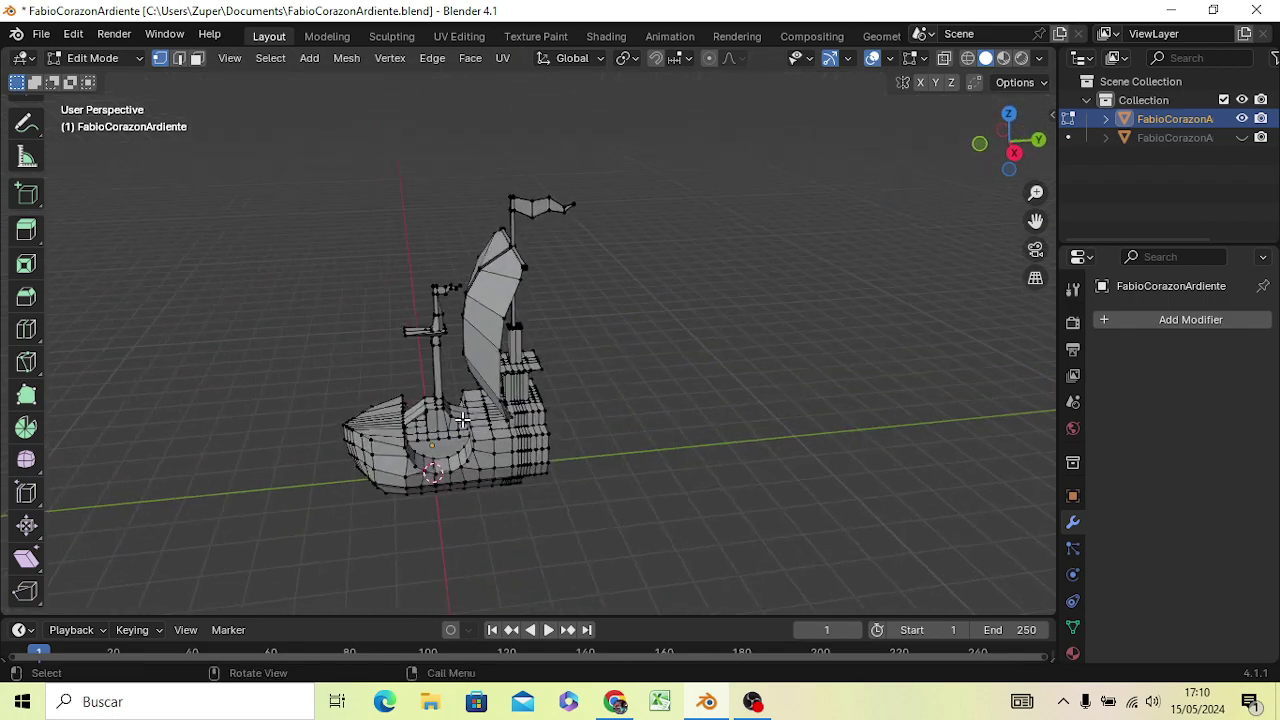
pyautogui.scroll(2, 463, 420)
pyautogui.scroll(2, 452, 410)
pyautogui.scroll(2, 450, 407)
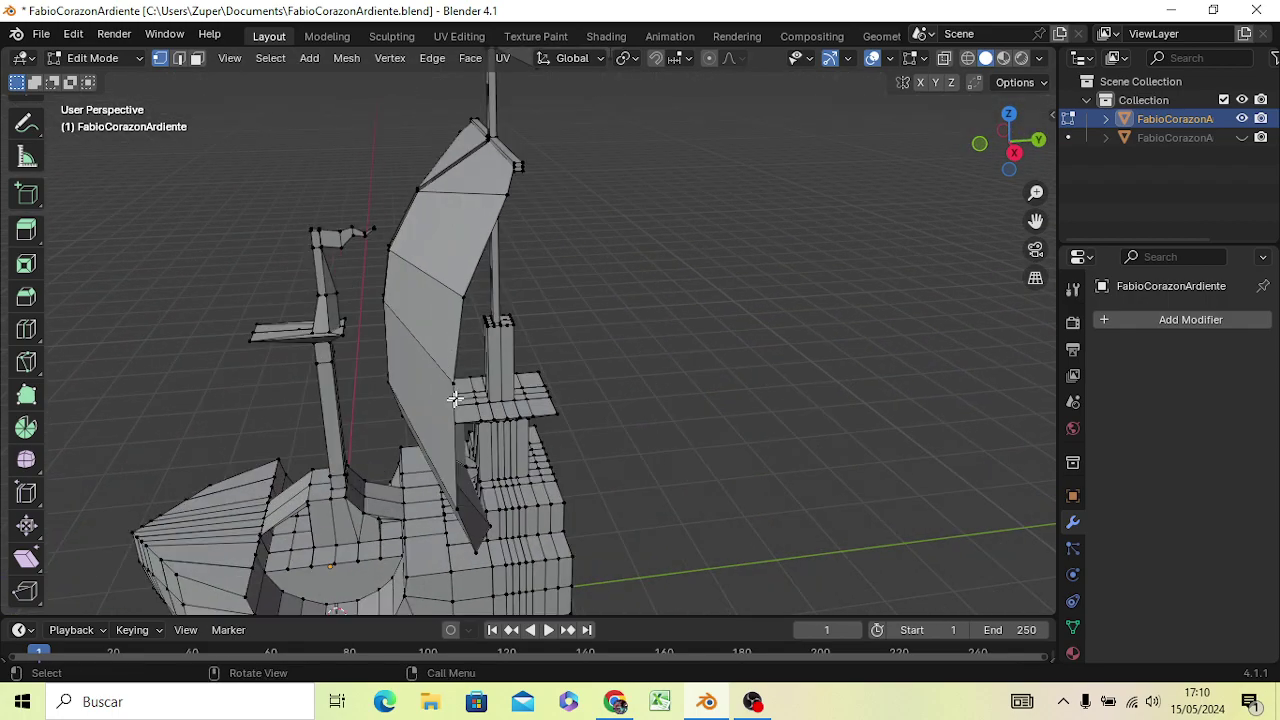
pyautogui.moveTo(455, 398)
pyautogui.mouseDown(button='middle')
pyautogui.moveTo(537, 434)
pyautogui.moveTo(677, 354)
pyautogui.moveTo(723, 286)
pyautogui.moveTo(716, 330)
pyautogui.moveTo(684, 376)
pyautogui.moveTo(781, 361)
pyautogui.moveTo(560, 366)
pyautogui.mouseUp(button='middle')
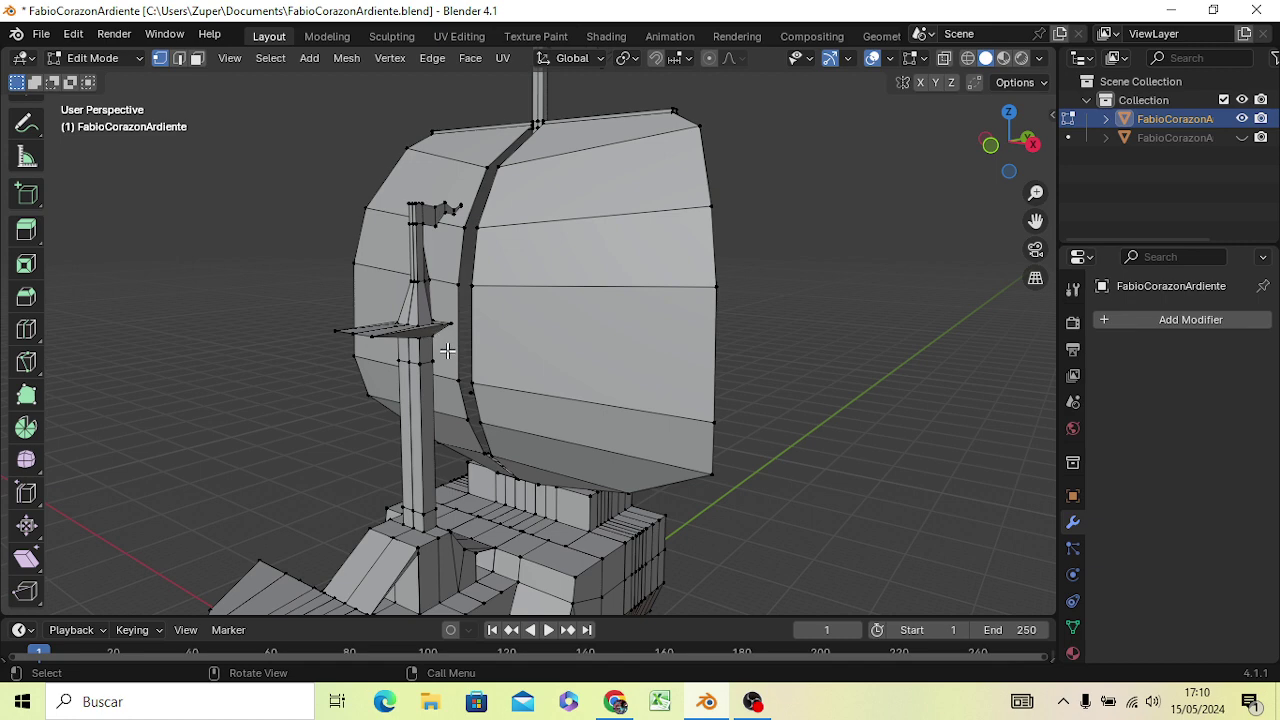
pyautogui.scroll(1, 447, 350)
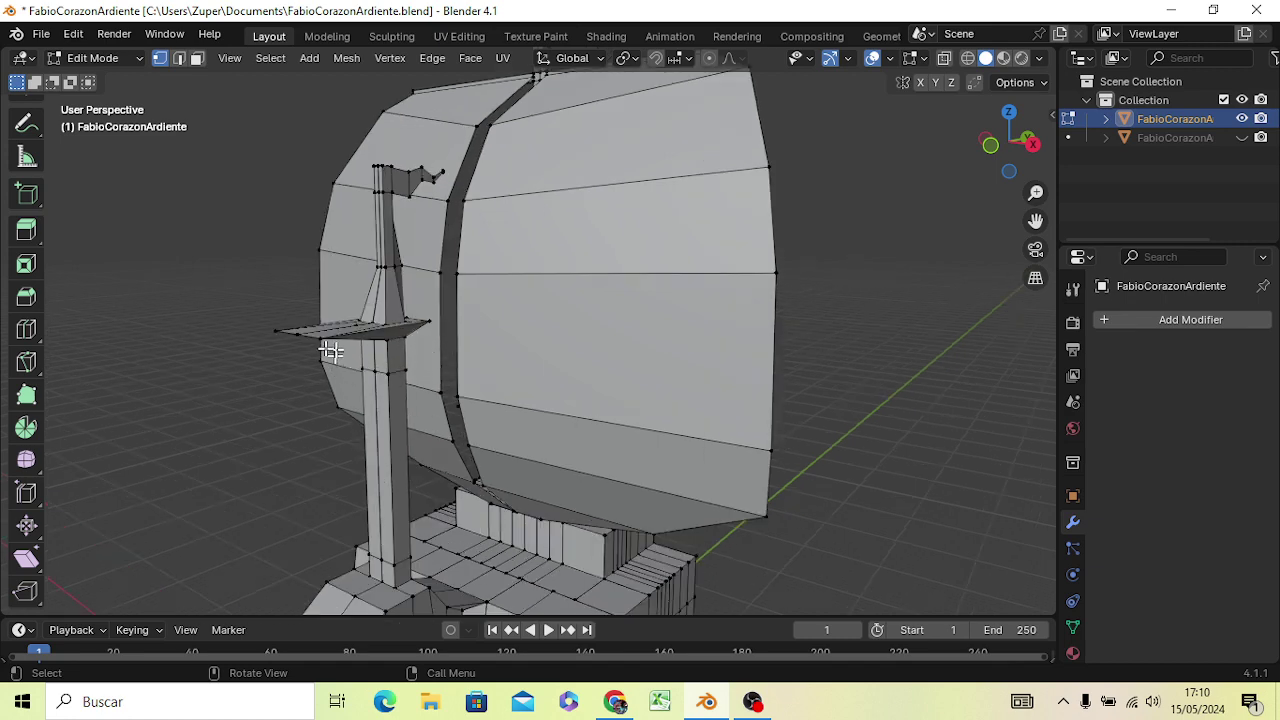
pyautogui.scroll(2, 368, 328)
pyautogui.scroll(2, 400, 340)
pyautogui.scroll(1, 300, 338)
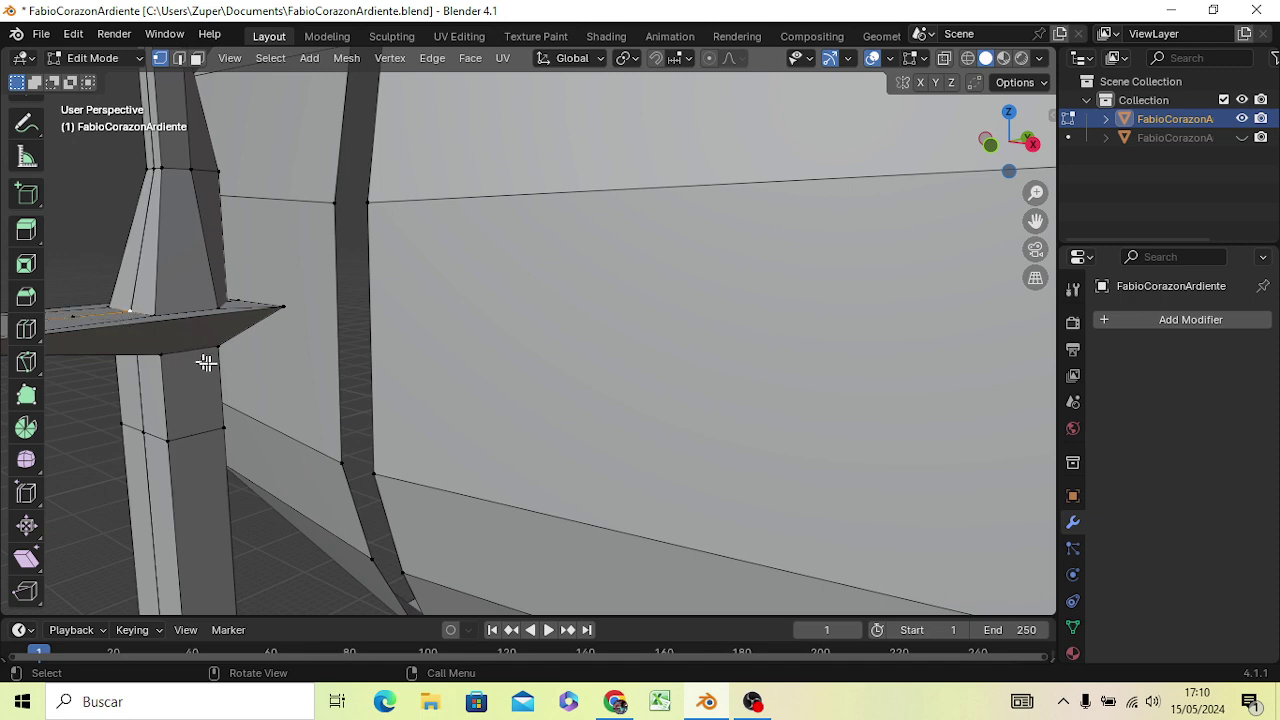
pyautogui.scroll(-2, 209, 363)
pyautogui.moveTo(209, 363)
pyautogui.mouseDown(button='middle')
pyautogui.moveTo(351, 371)
pyautogui.moveTo(257, 371)
pyautogui.moveTo(337, 400)
pyautogui.moveTo(318, 397)
pyautogui.mouseUp(button='middle')
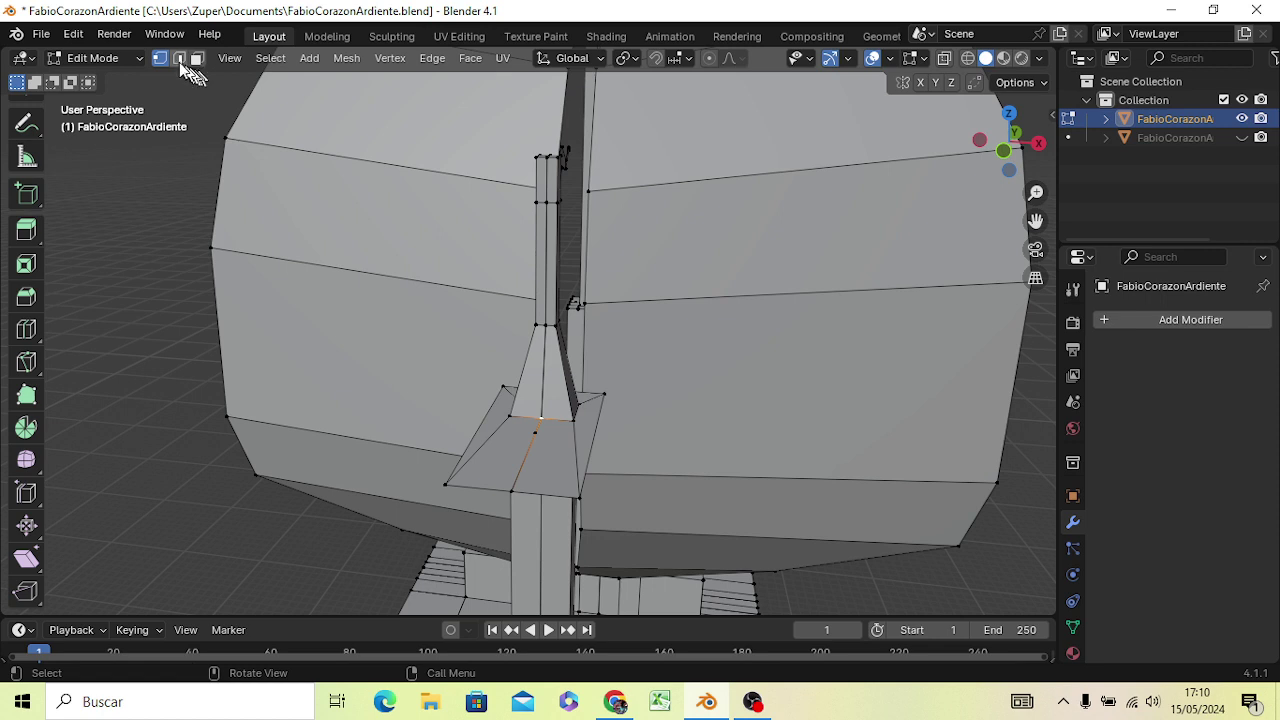
# Select the collar's two slanted side edges and extrude them upward along Z in Front view
pyautogui.click(180, 64)
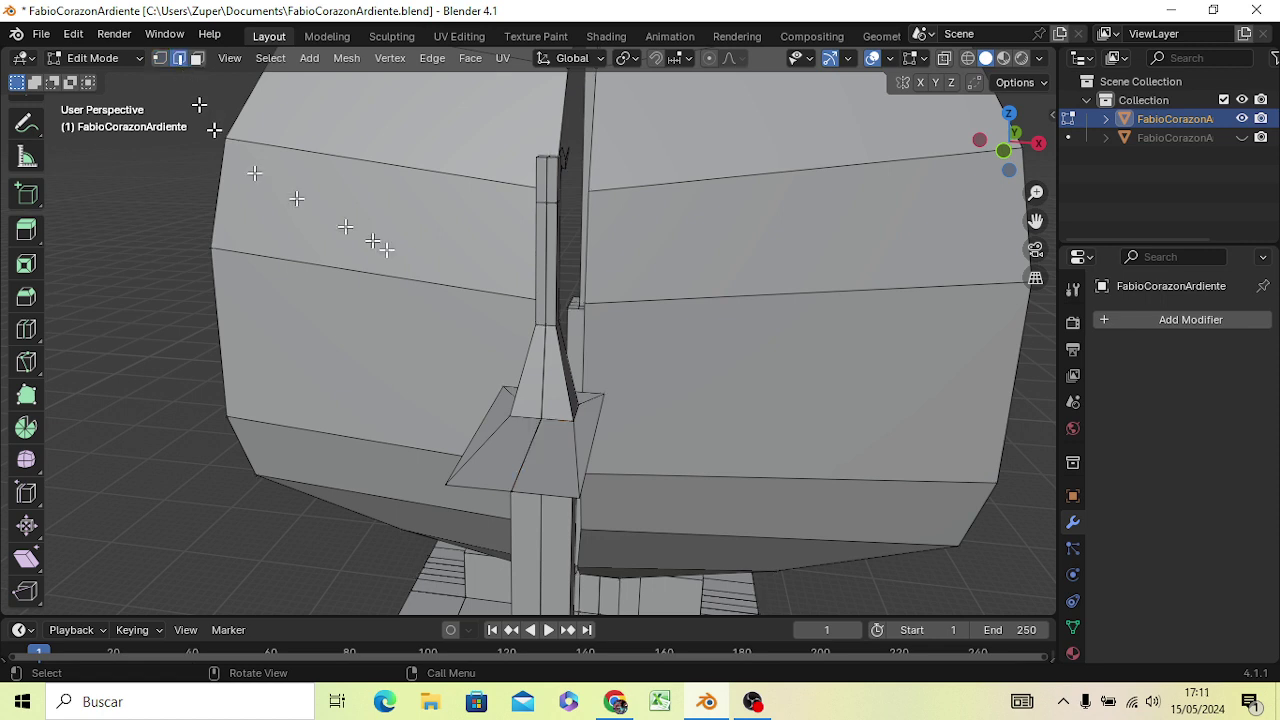
pyautogui.click(591, 443)
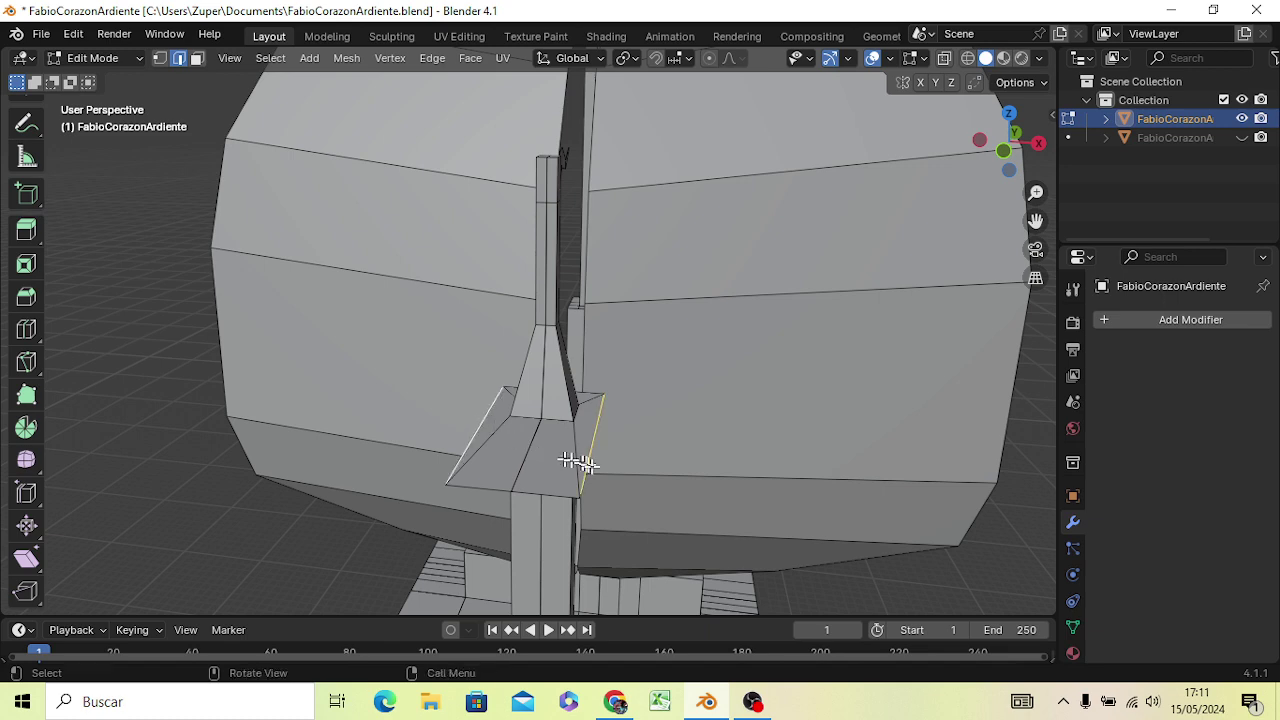
pyautogui.moveTo(608, 528)
pyautogui.mouseDown(button='middle')
pyautogui.moveTo(640, 500)
pyautogui.moveTo(634, 487)
pyautogui.mouseUp(button='middle')
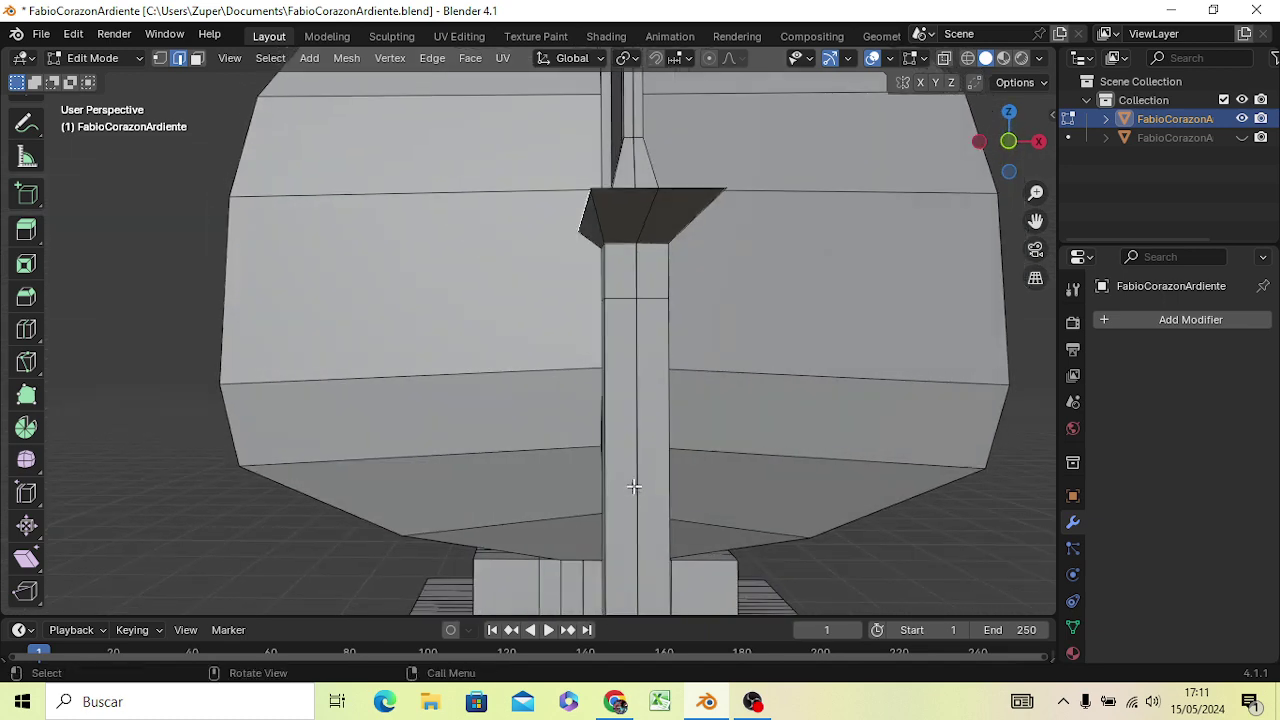
pyautogui.press('KP_1')
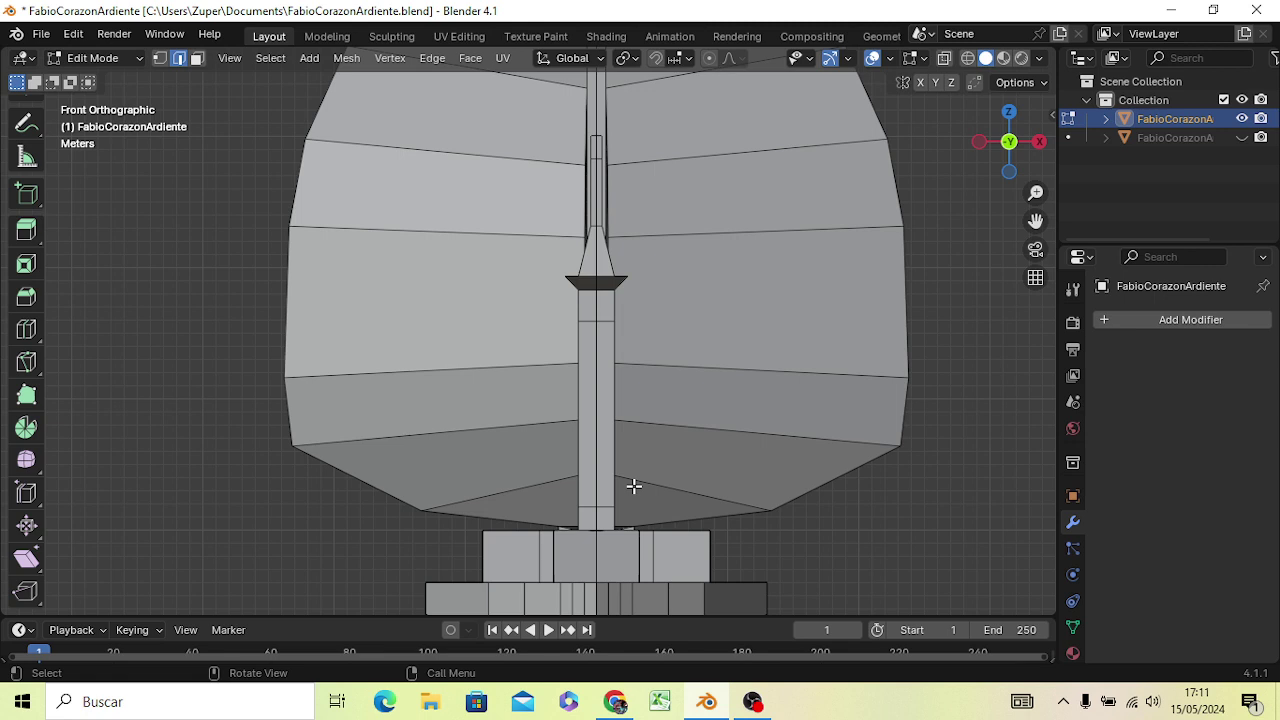
pyautogui.press('g')
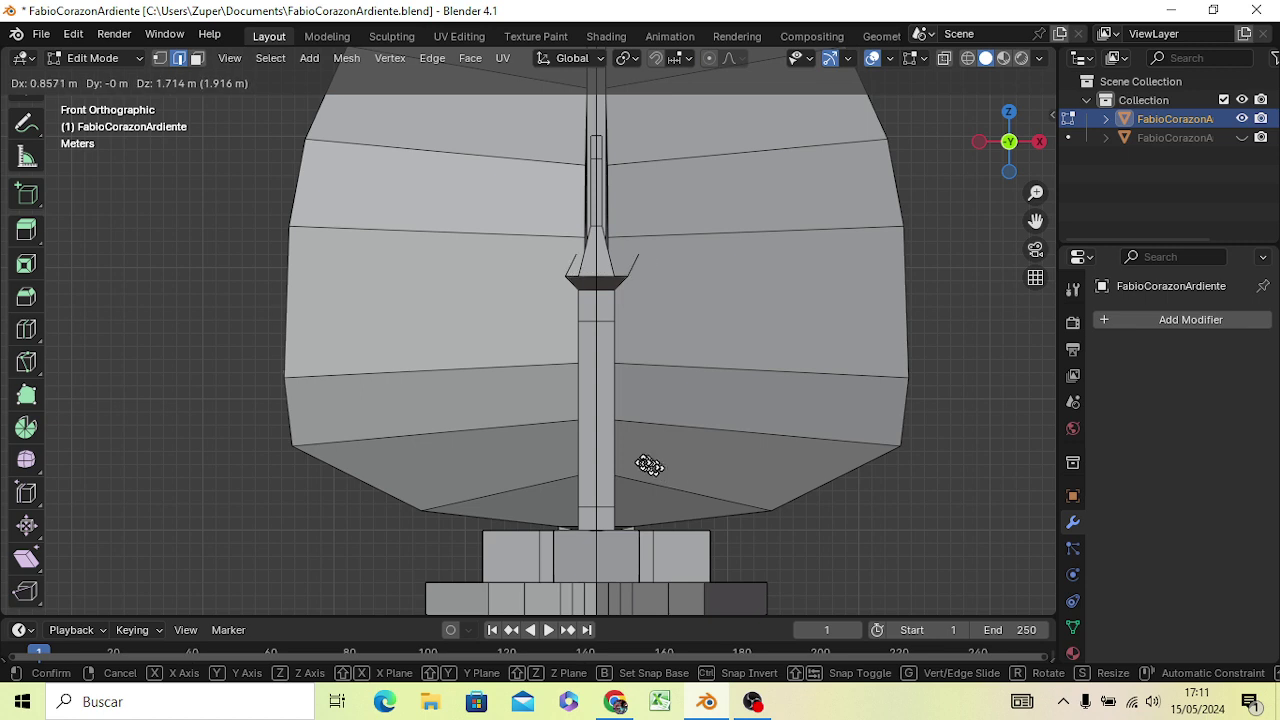
pyautogui.press('z')
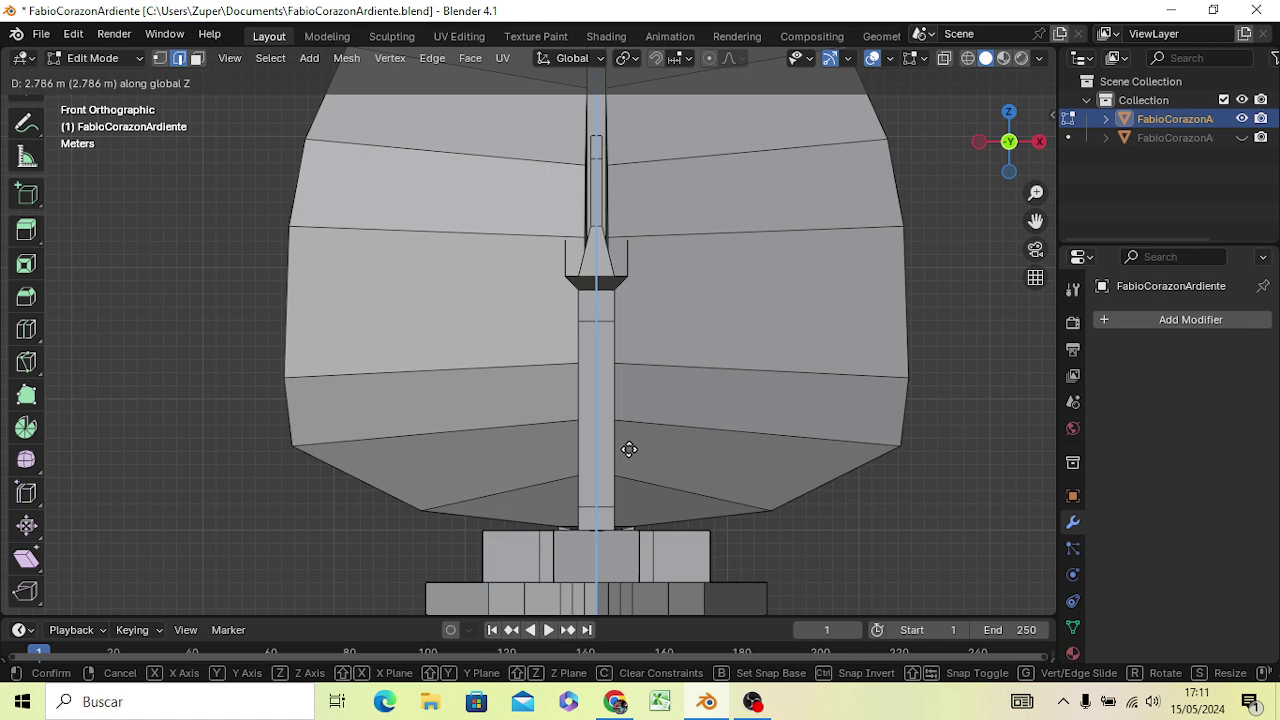
pyautogui.click(629, 449)
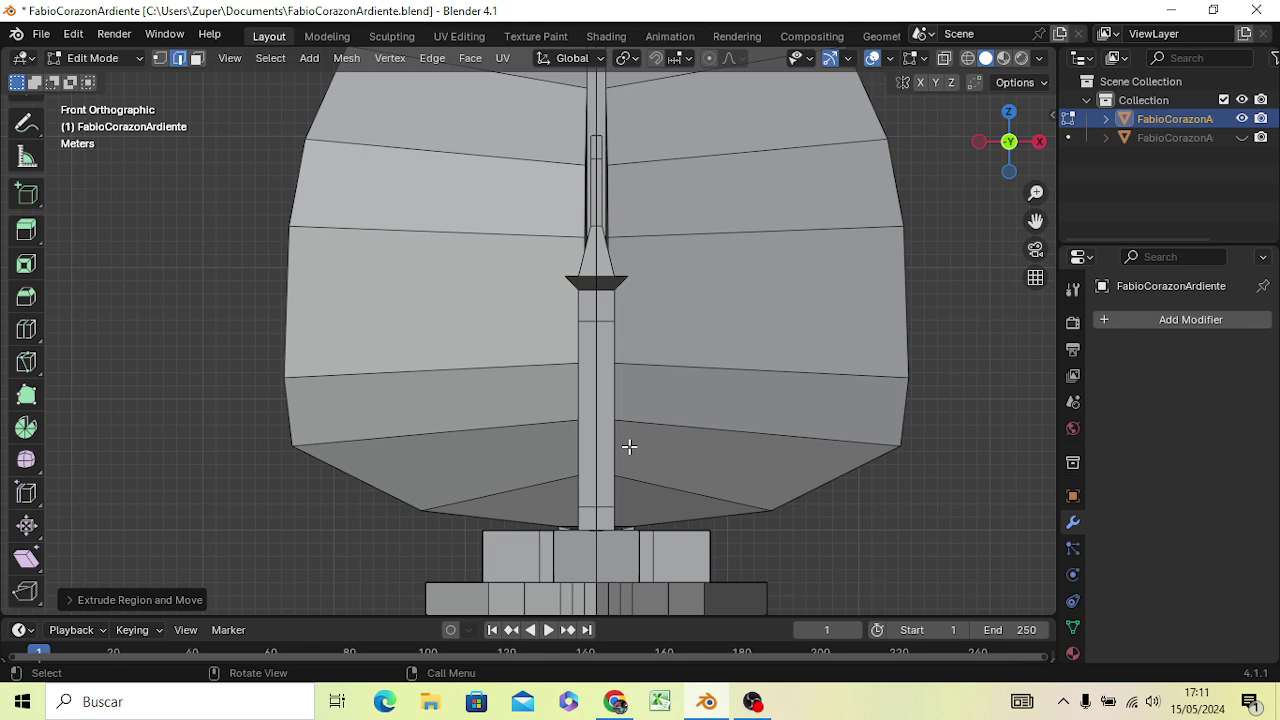
# Scale the new rim edges about 1.25× outward along X
pyautogui.press('s')
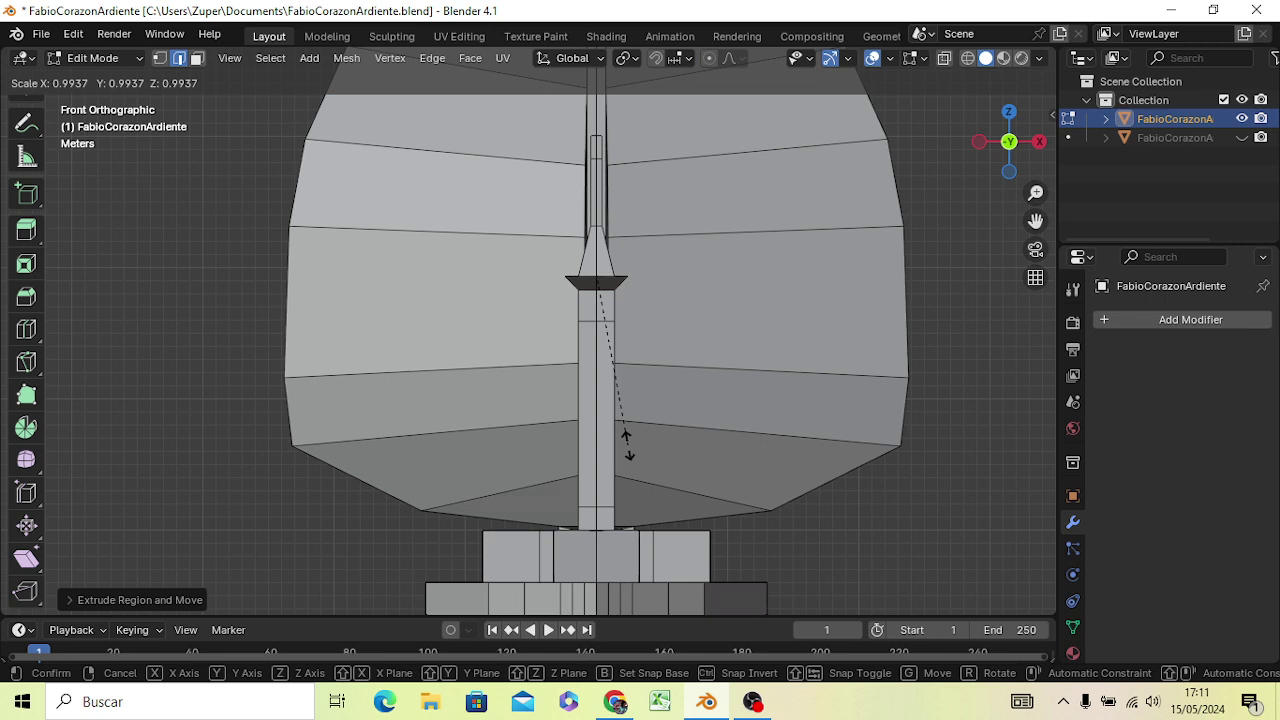
pyautogui.press('x')
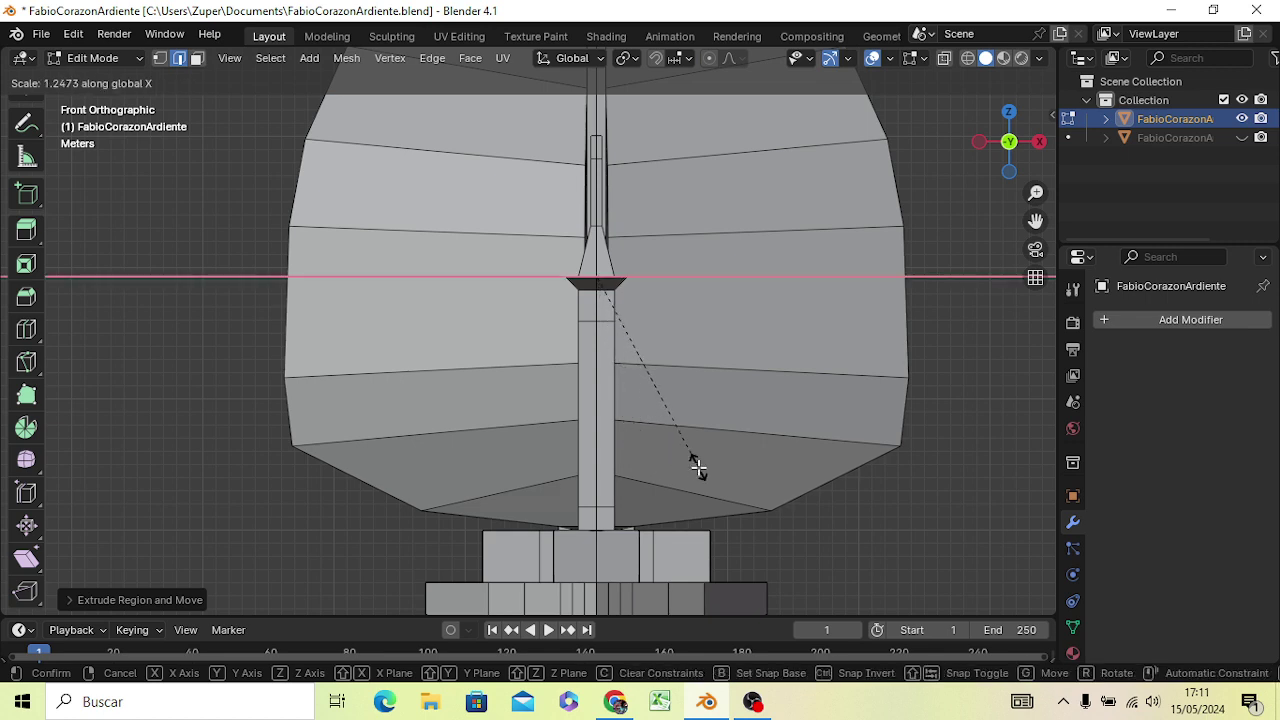
pyautogui.click(698, 467)
pyautogui.moveTo(700, 467)
pyautogui.mouseDown(button='middle')
pyautogui.moveTo(652, 481)
pyautogui.moveTo(676, 480)
pyautogui.moveTo(670, 510)
pyautogui.mouseUp(button='middle')
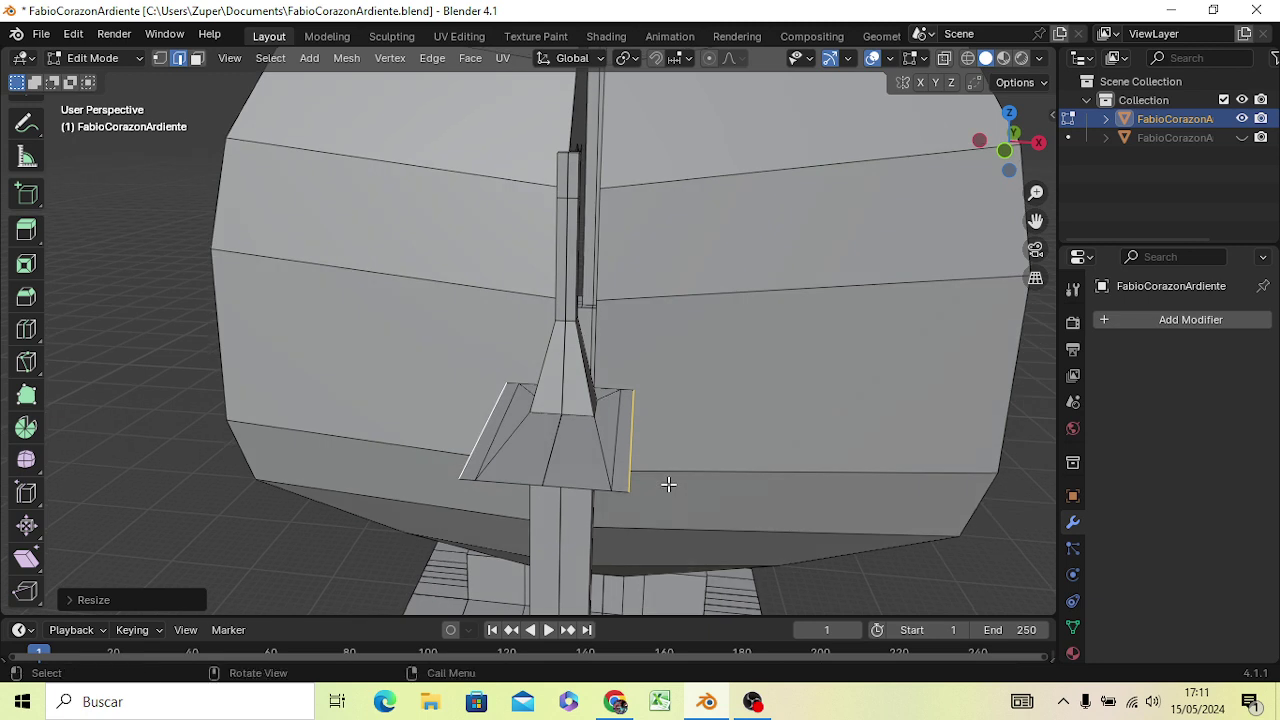
# Undo the rim flare and rescale the rims outward along X
pyautogui.hotkey('ctrl', 'z')
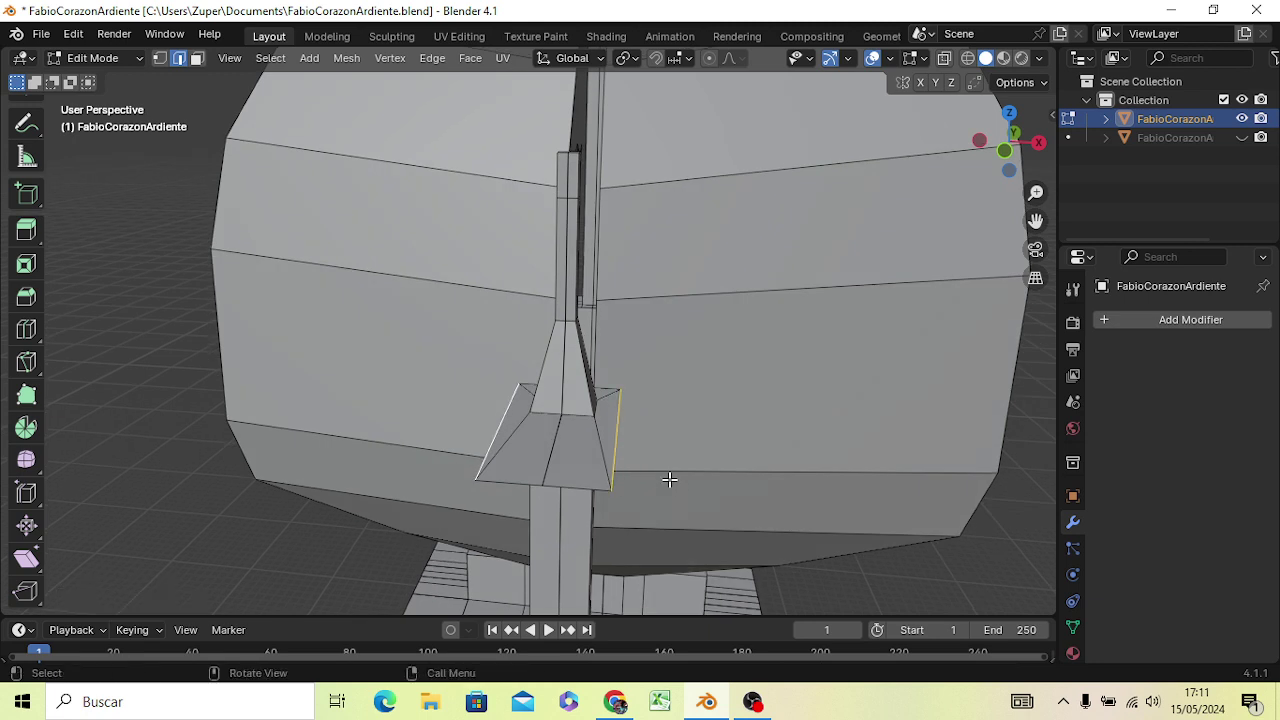
pyautogui.press('s')
pyautogui.press('x')
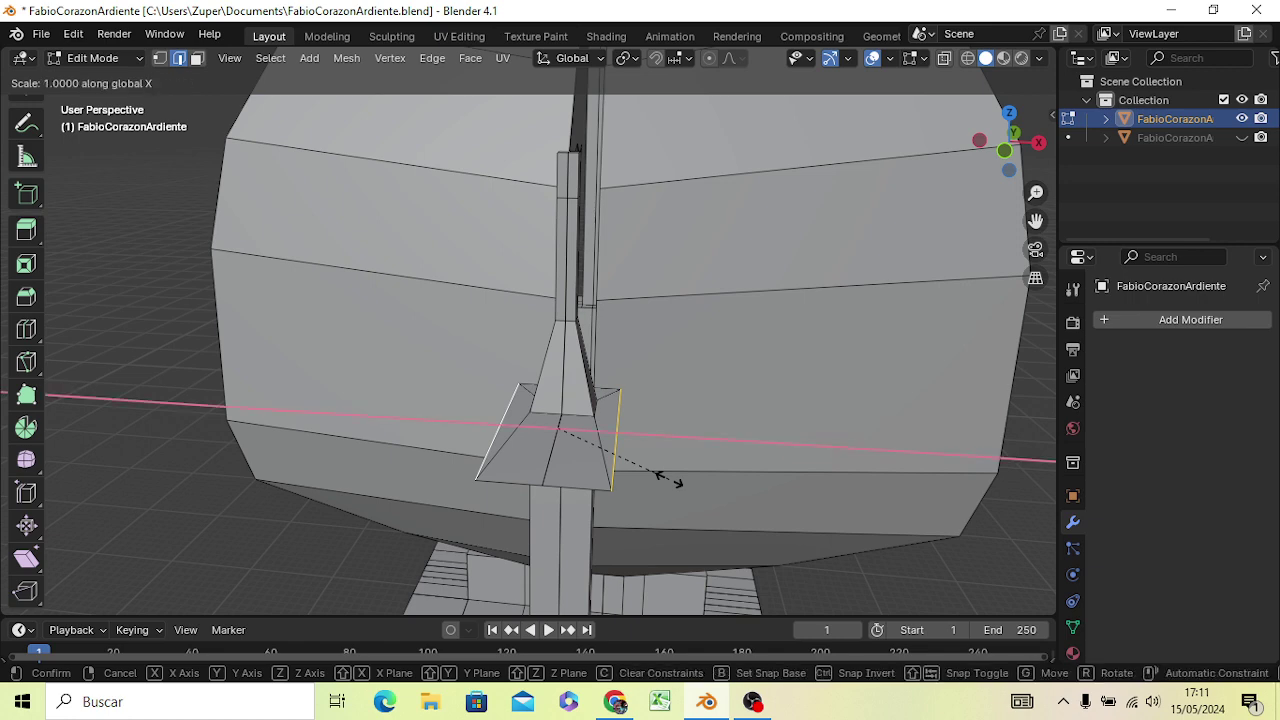
pyautogui.click(762, 508)
pyautogui.moveTo(691, 517)
pyautogui.mouseDown(button='middle')
pyautogui.moveTo(703, 471)
pyautogui.moveTo(702, 503)
pyautogui.mouseUp(button='middle')
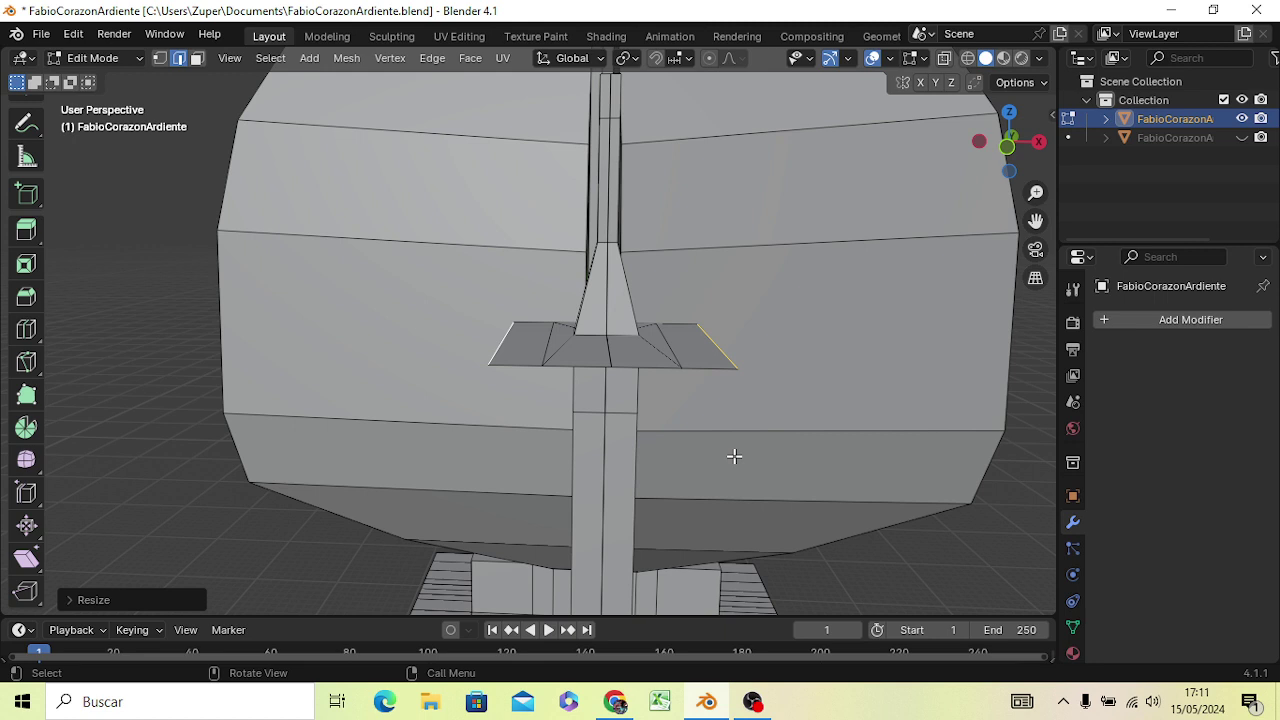
# Raise the rims' outer tips along Z so they angle upward
pyautogui.press('g')
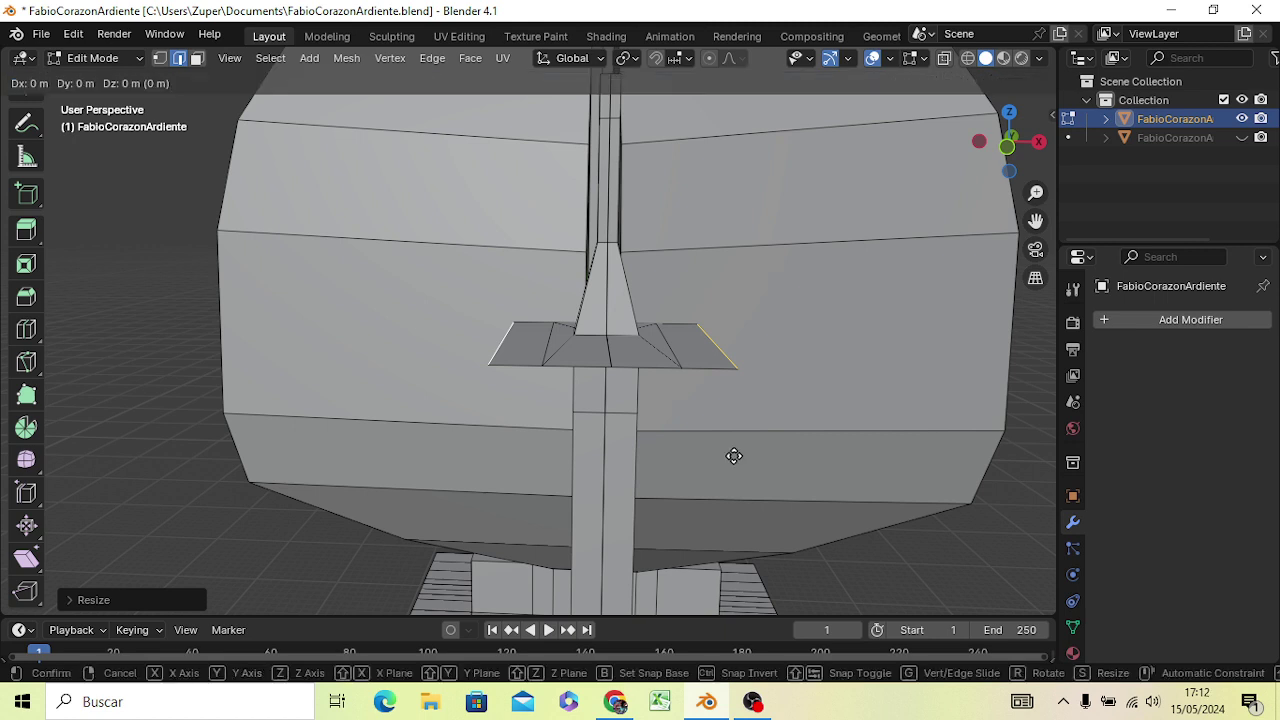
pyautogui.press('y')
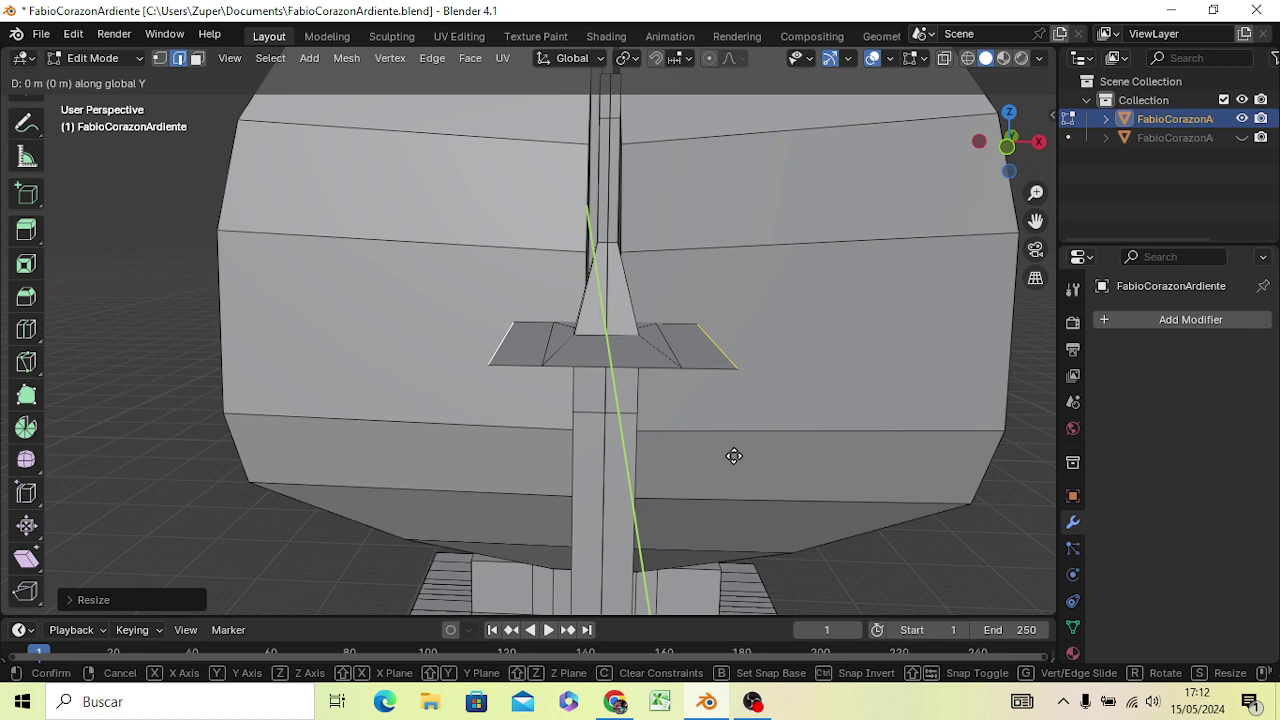
pyautogui.press('z')
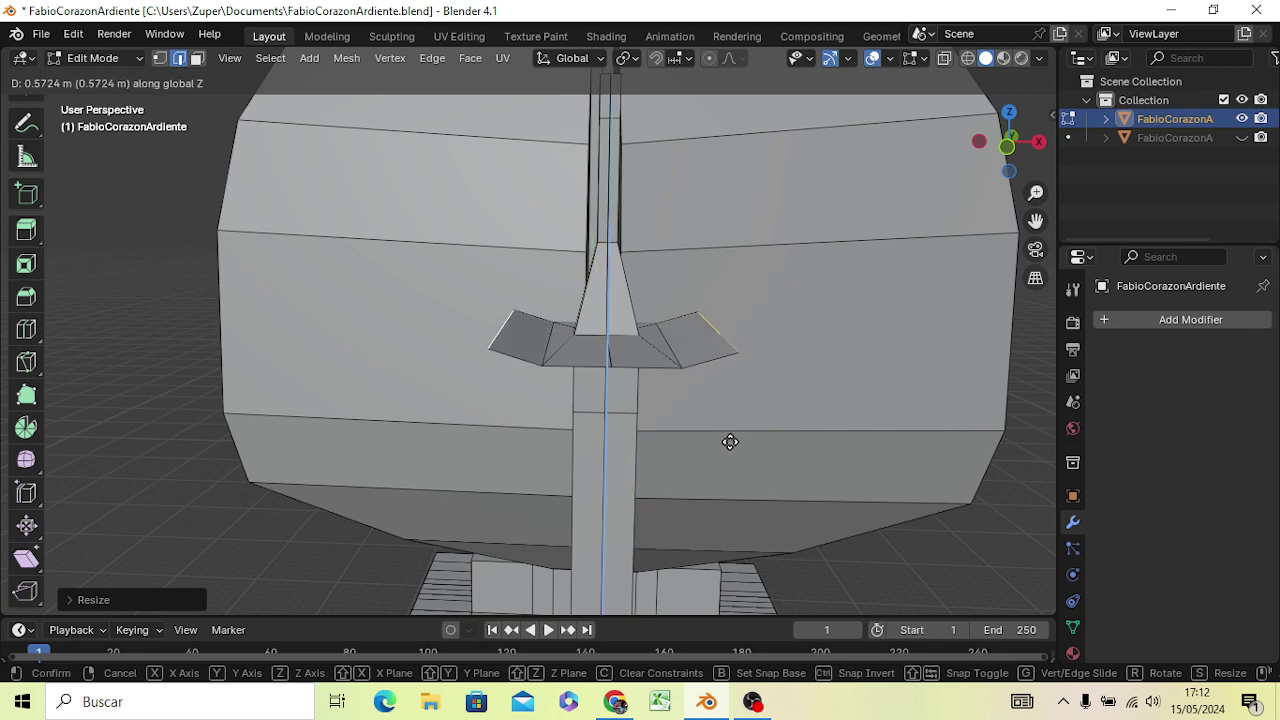
pyautogui.click(730, 442)
pyautogui.moveTo(734, 457); pyautogui.dragTo(590, 514, button='middle')
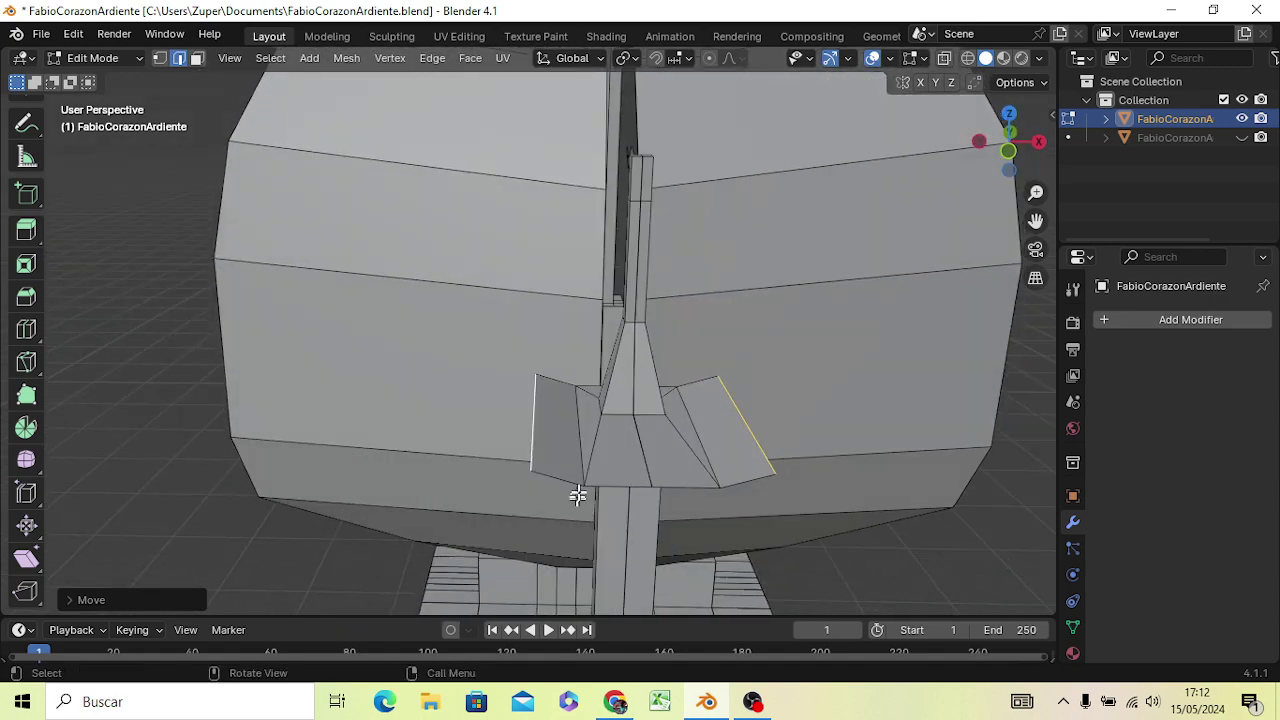
# Select the collar's four bottom edges, from lower-left to the right slanted edge
pyautogui.click(575, 482)
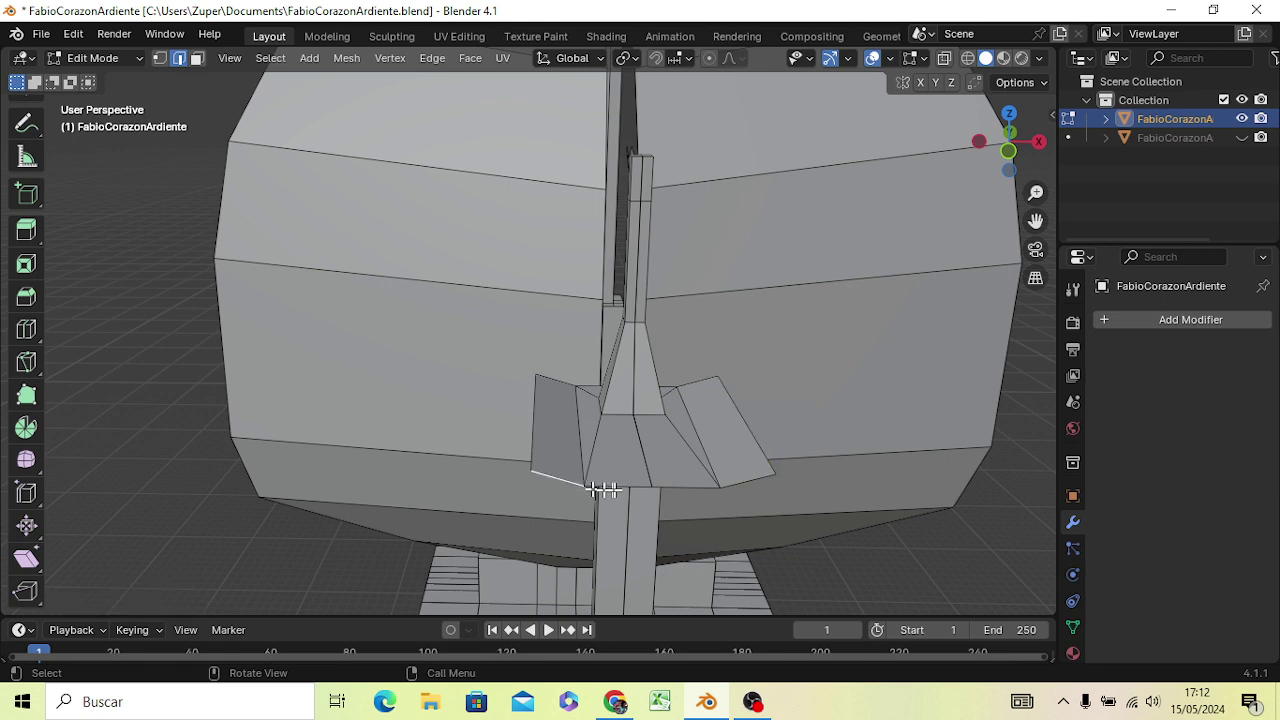
pyautogui.keyDown('shift'); pyautogui.click(620, 486); pyautogui.keyUp('shift')
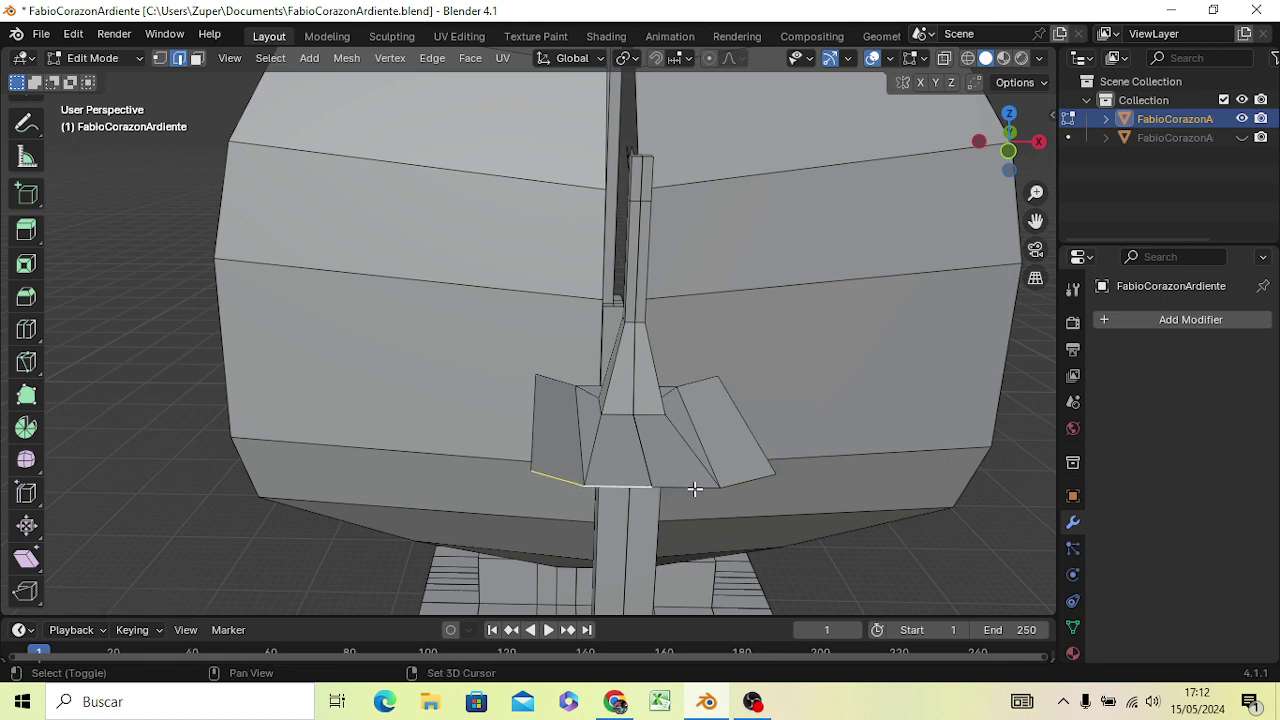
pyautogui.keyDown('shift'); pyautogui.click(695, 489); pyautogui.keyUp('shift')
pyautogui.keyDown('shift'); pyautogui.click(737, 483); pyautogui.keyUp('shift')
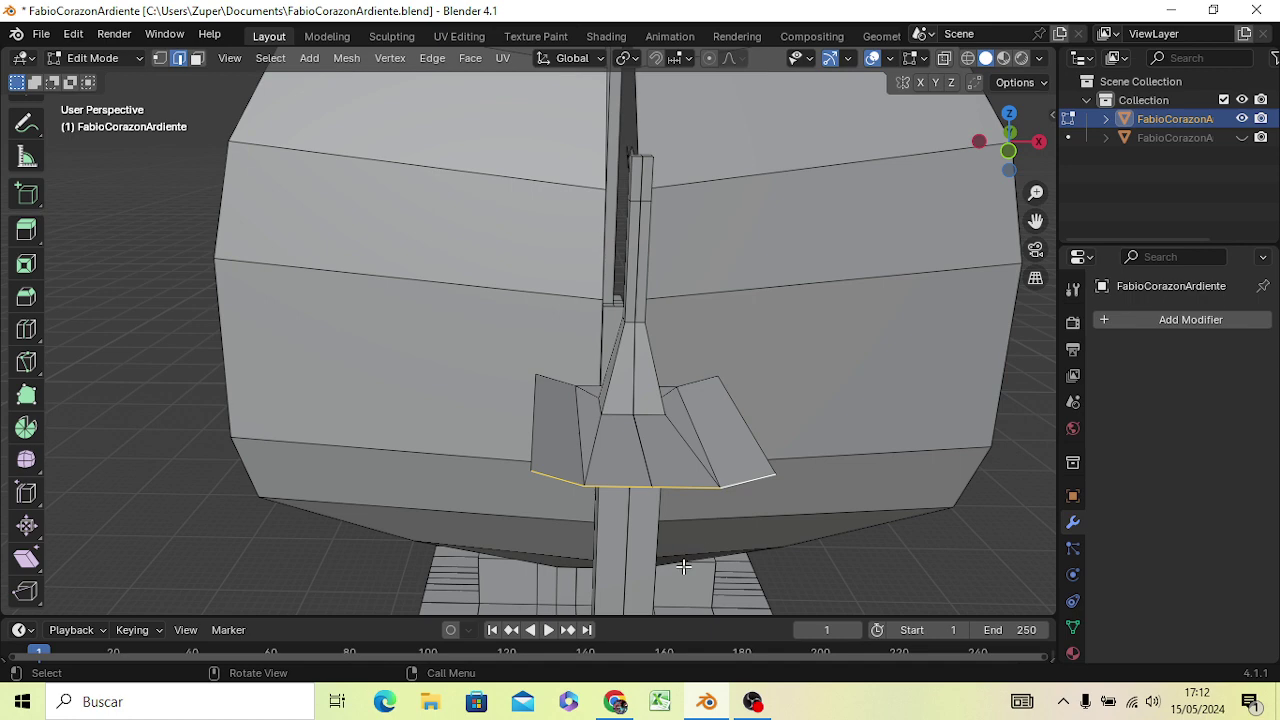
pyautogui.moveTo(682, 567); pyautogui.dragTo(580, 557, button='middle')
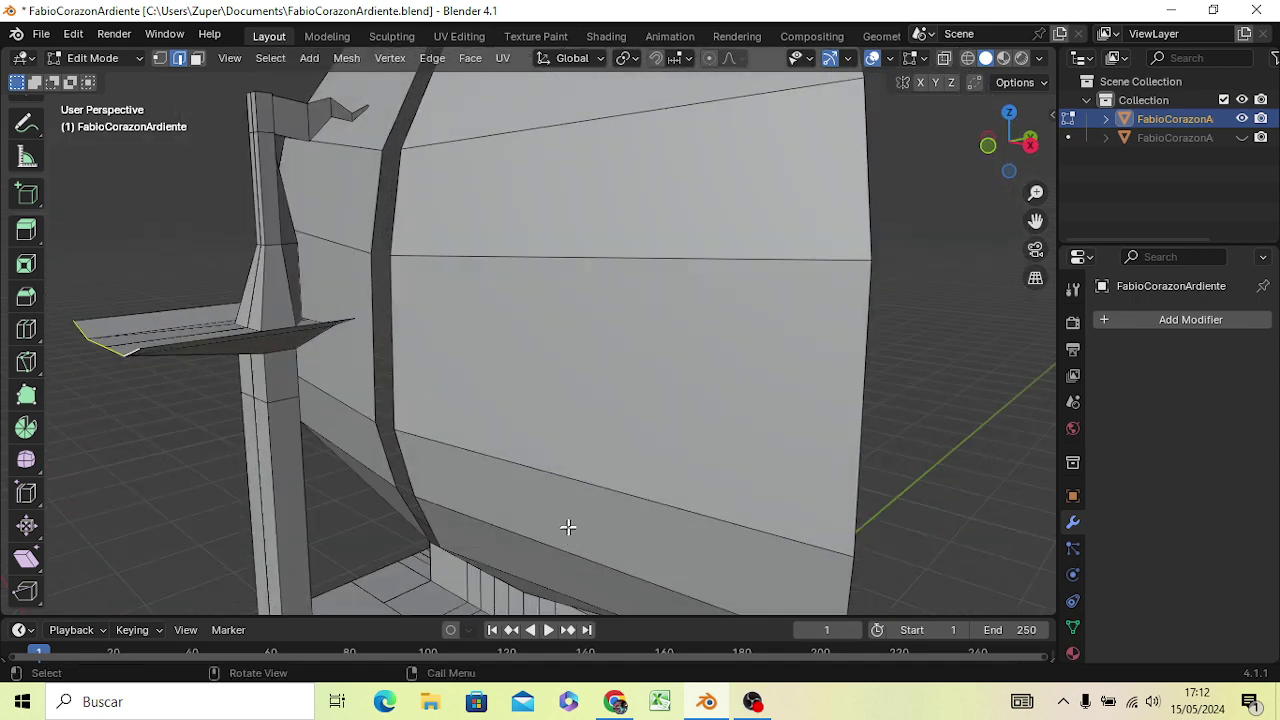
# Try a vertical move on the platform edge, cancel it, and clear the selection
pyautogui.press('g')
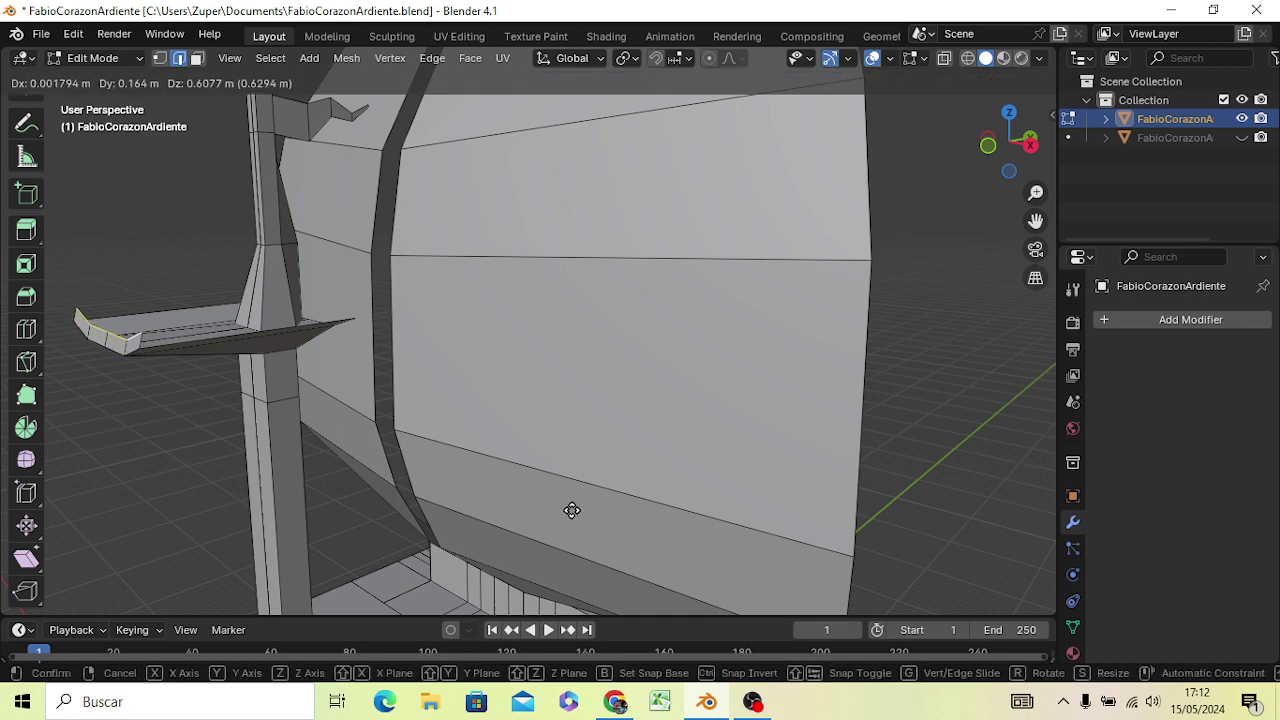
pyautogui.press('z')
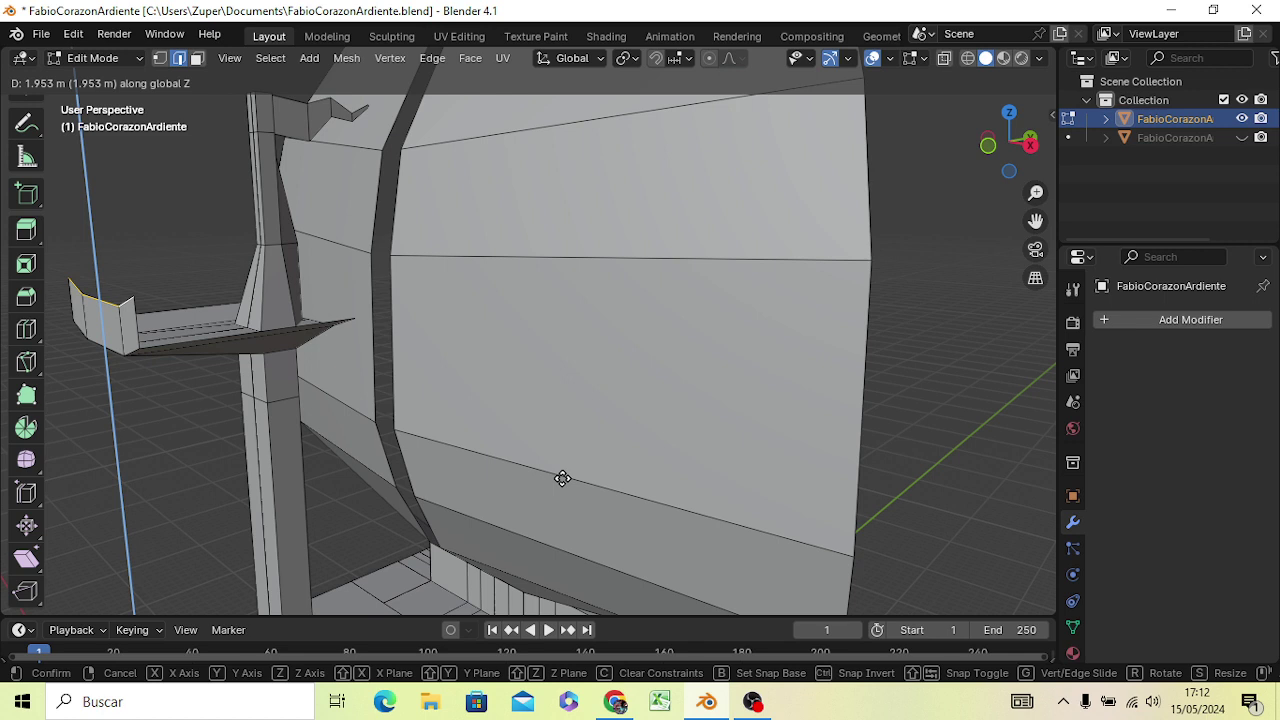
pyautogui.rightClick(562, 478)
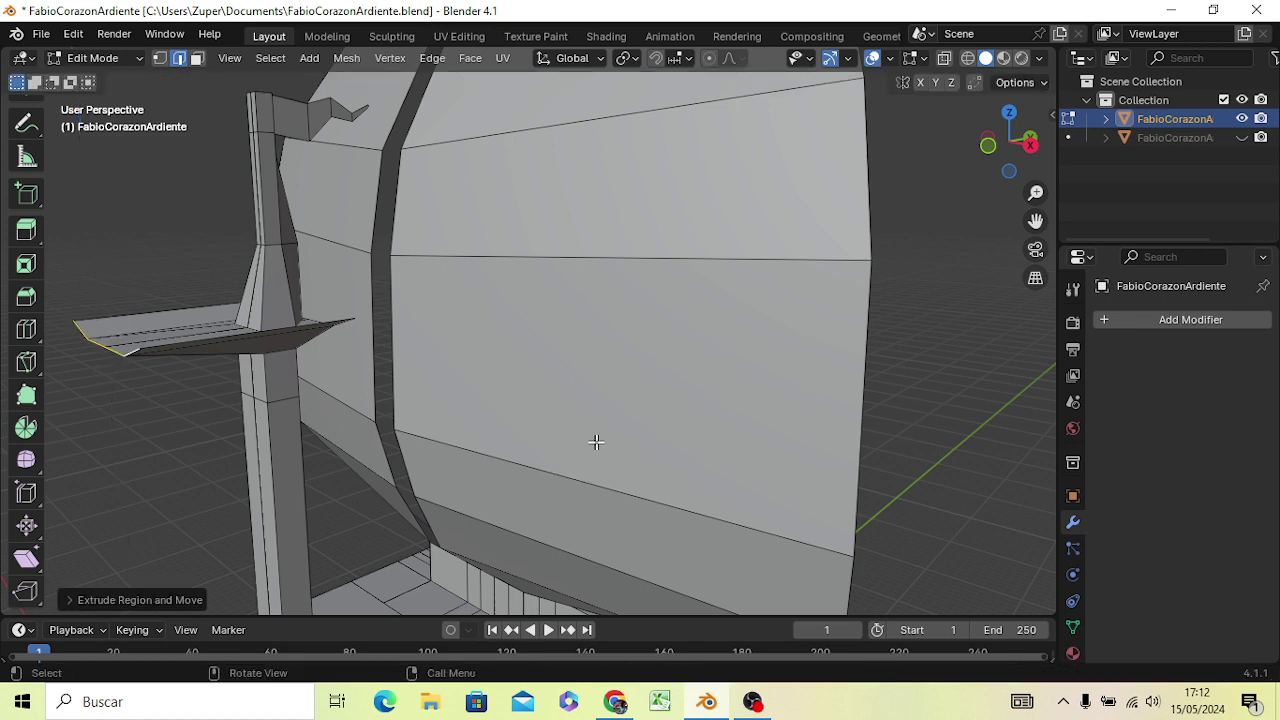
pyautogui.keyDown('shift'); pyautogui.click(307, 323); pyautogui.keyUp('shift')
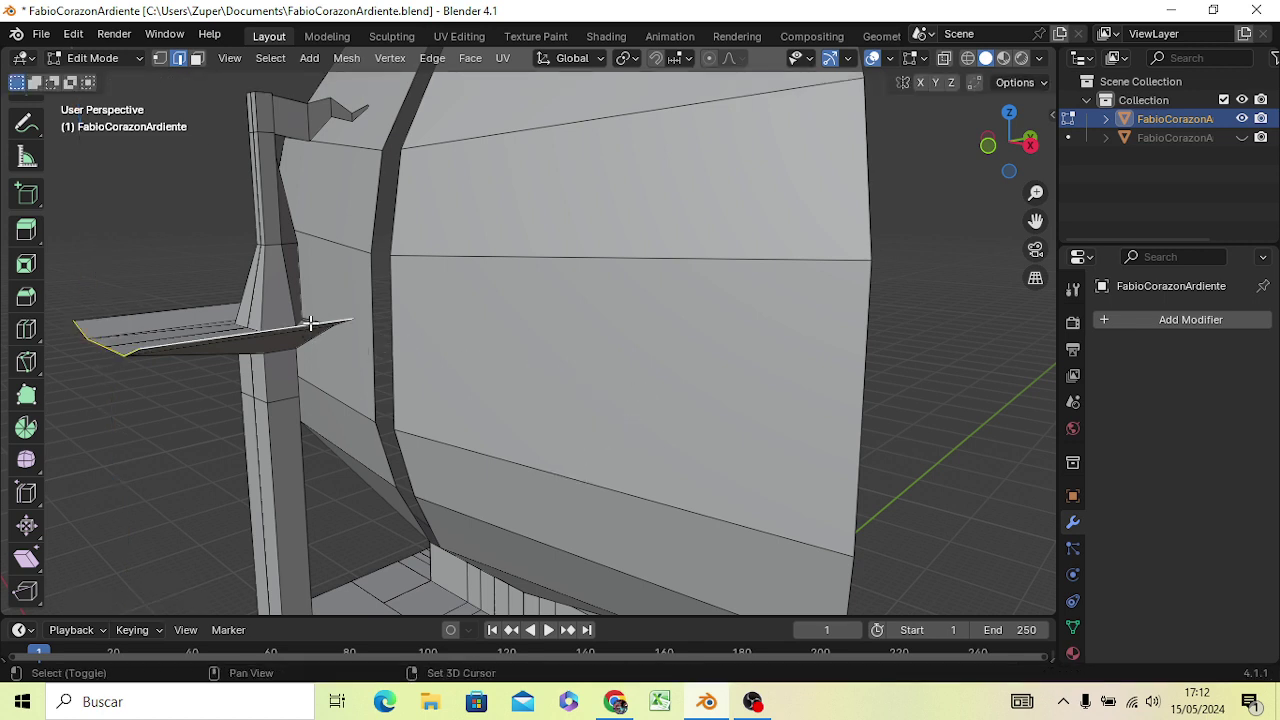
pyautogui.keyDown('shift'); pyautogui.click(205, 306); pyautogui.keyUp('shift')
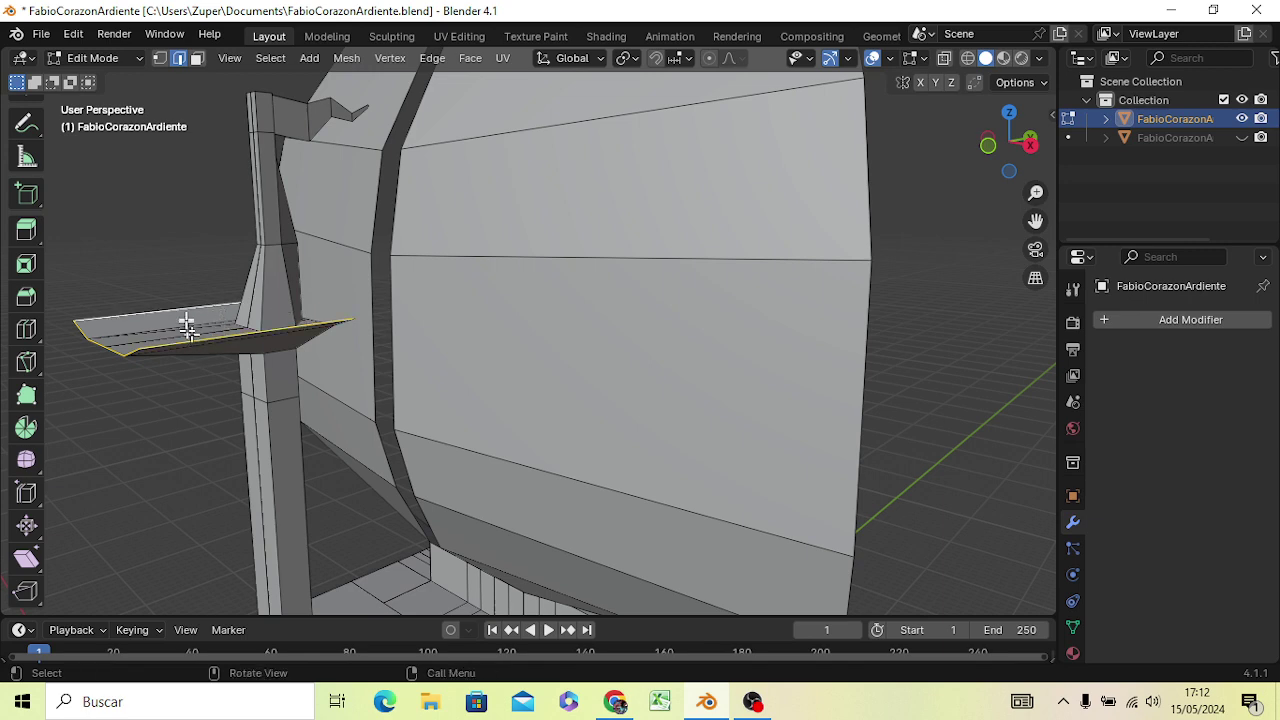
pyautogui.hotkey('alt', 'a')
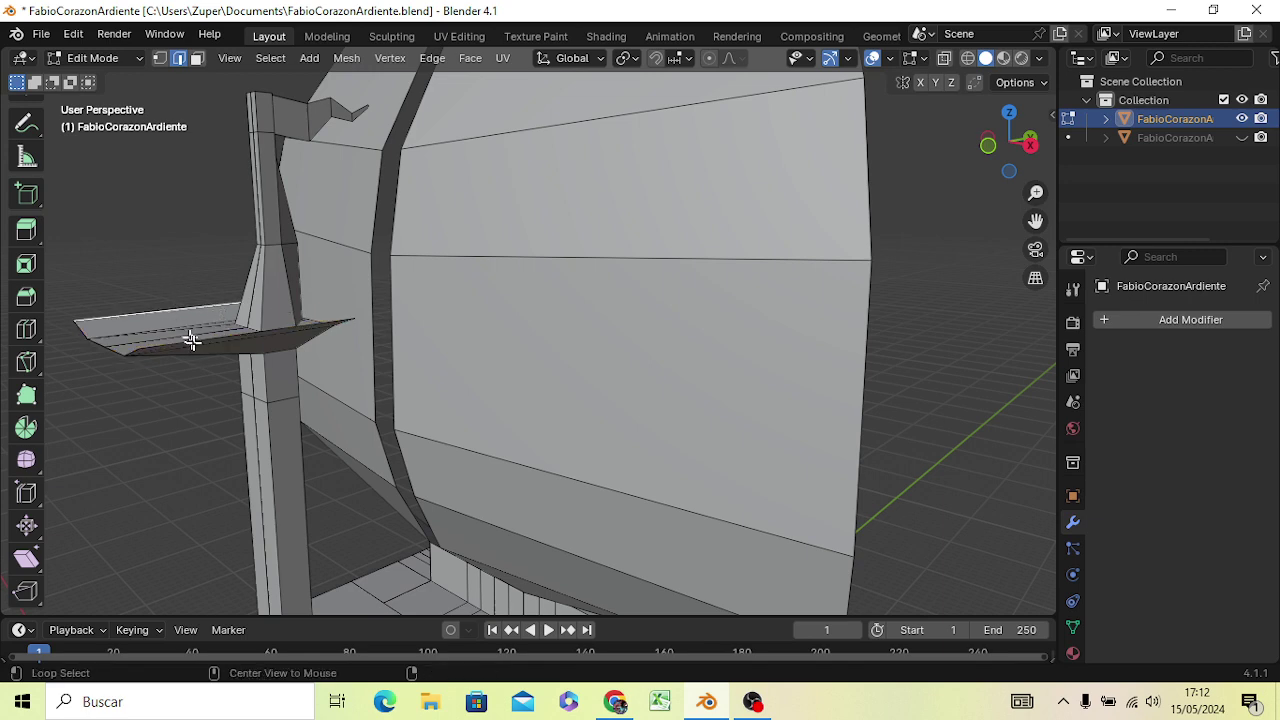
# Select the shelf's outer border loop and raise it about 2.15 m along Z into a rim
pyautogui.keyDown('alt'); pyautogui.click(191, 342); pyautogui.keyUp('alt')
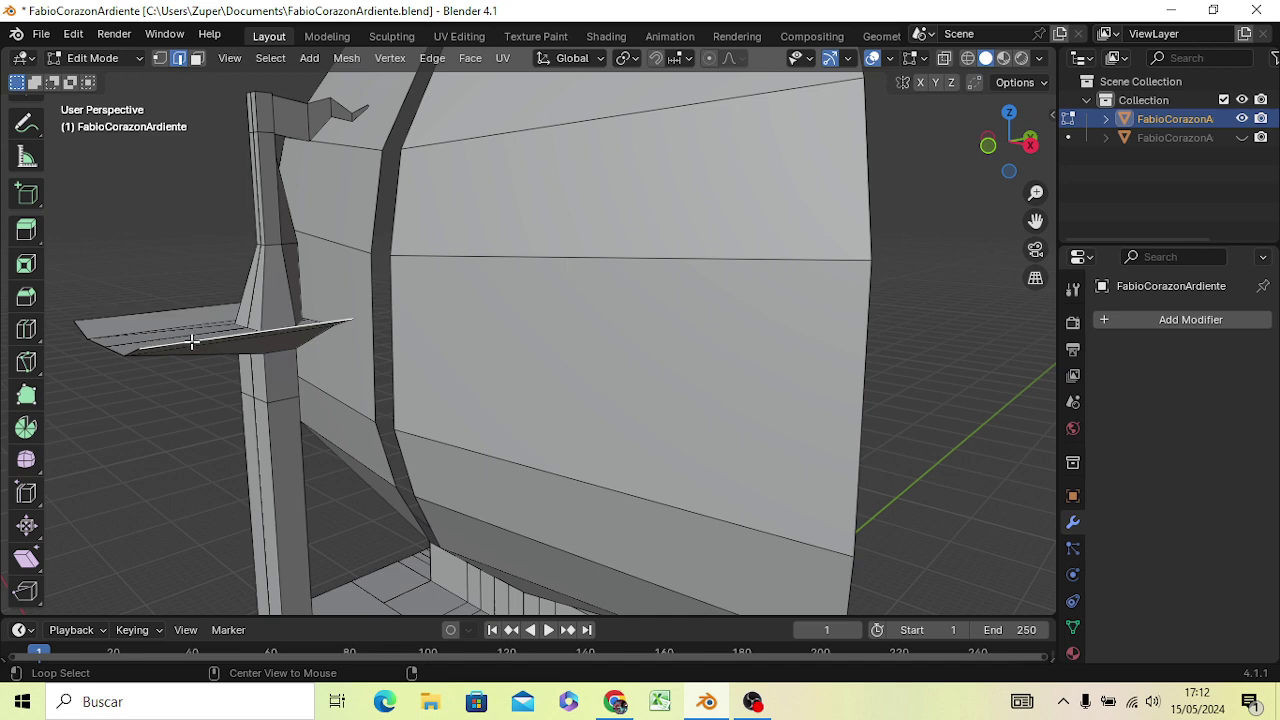
pyautogui.keyDown('alt'); pyautogui.click(173, 341); pyautogui.keyUp('alt')
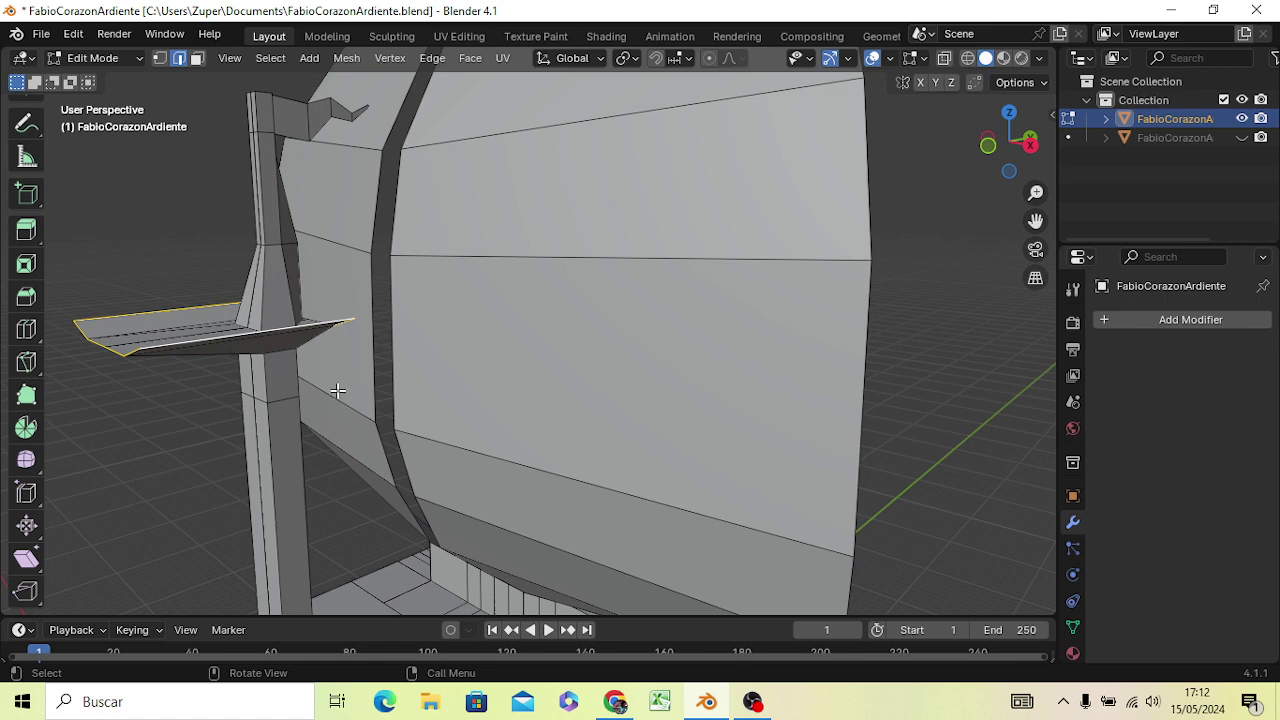
pyautogui.press('g')
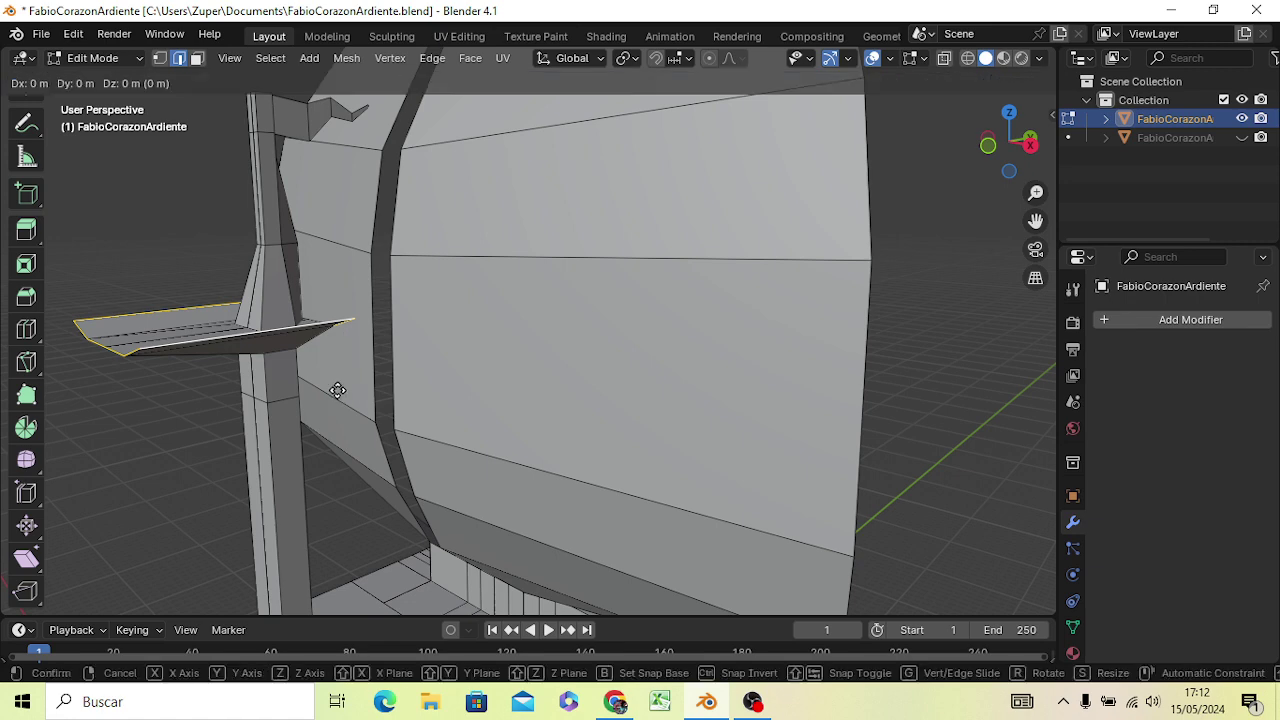
pyautogui.press('z')
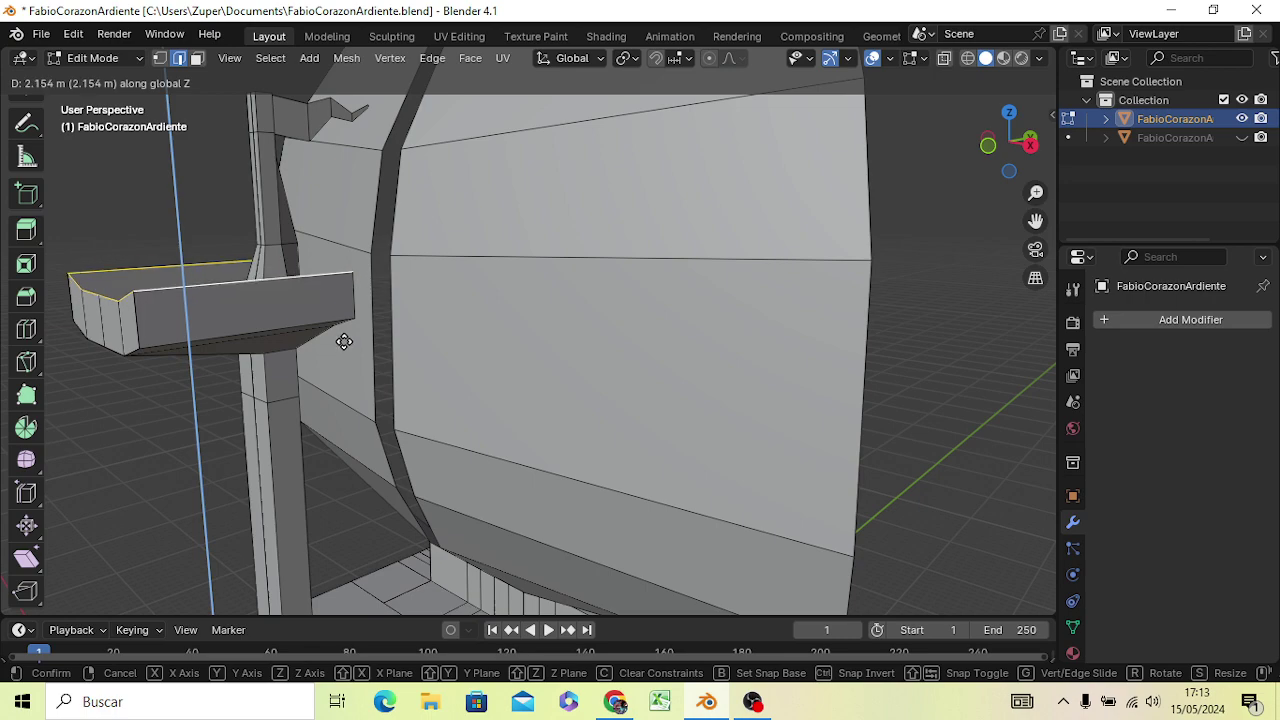
pyautogui.click(343, 341)
pyautogui.moveTo(346, 349)
pyautogui.mouseDown(button='middle')
pyautogui.moveTo(385, 445)
pyautogui.moveTo(314, 486)
pyautogui.moveTo(323, 449)
pyautogui.moveTo(220, 399)
pyautogui.moveTo(337, 374)
pyautogui.moveTo(390, 401)
pyautogui.mouseUp(button='middle')
pyautogui.scroll(-2, 390, 401)
pyautogui.scroll(-2, 378, 408)
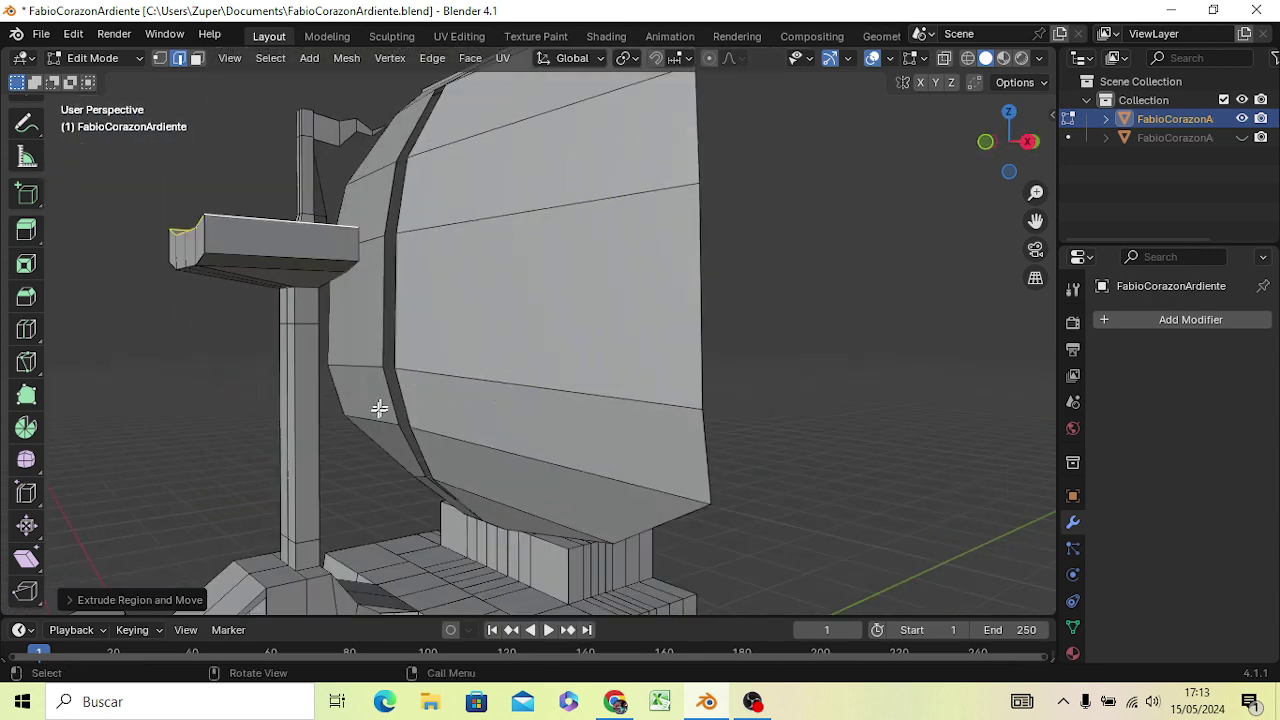
pyautogui.scroll(-2, 377, 409)
pyautogui.scroll(-3, 369, 406)
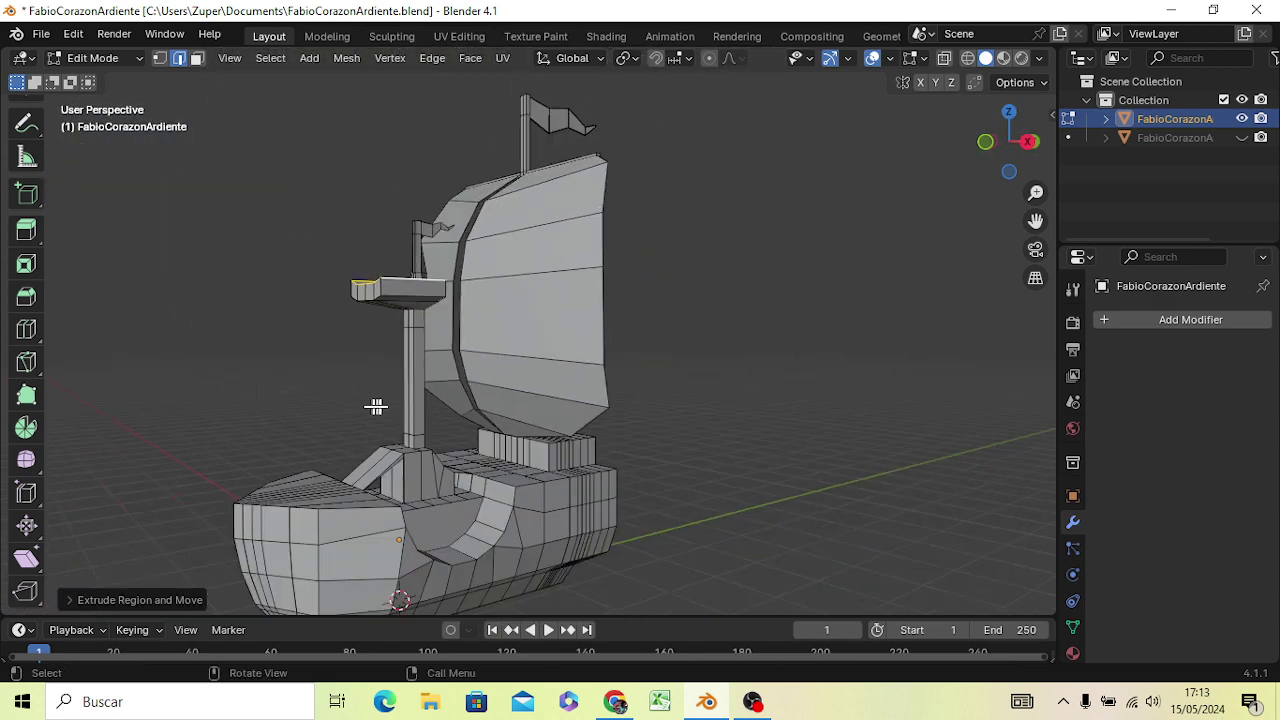
pyautogui.moveTo(375, 406)
pyautogui.mouseDown(button='middle')
pyautogui.moveTo(380, 417)
pyautogui.moveTo(329, 440)
pyautogui.moveTo(309, 380)
pyautogui.moveTo(189, 400)
pyautogui.moveTo(386, 463)
pyautogui.moveTo(520, 377)
pyautogui.moveTo(455, 340)
pyautogui.moveTo(429, 337)
pyautogui.moveTo(434, 451)
pyautogui.moveTo(409, 463)
pyautogui.moveTo(387, 429)
pyautogui.moveTo(563, 449)
pyautogui.moveTo(580, 470)
pyautogui.moveTo(528, 499)
pyautogui.moveTo(514, 486)
pyautogui.moveTo(566, 463)
pyautogui.mouseUp(button='middle')
pyautogui.scroll(1, 611, 457)
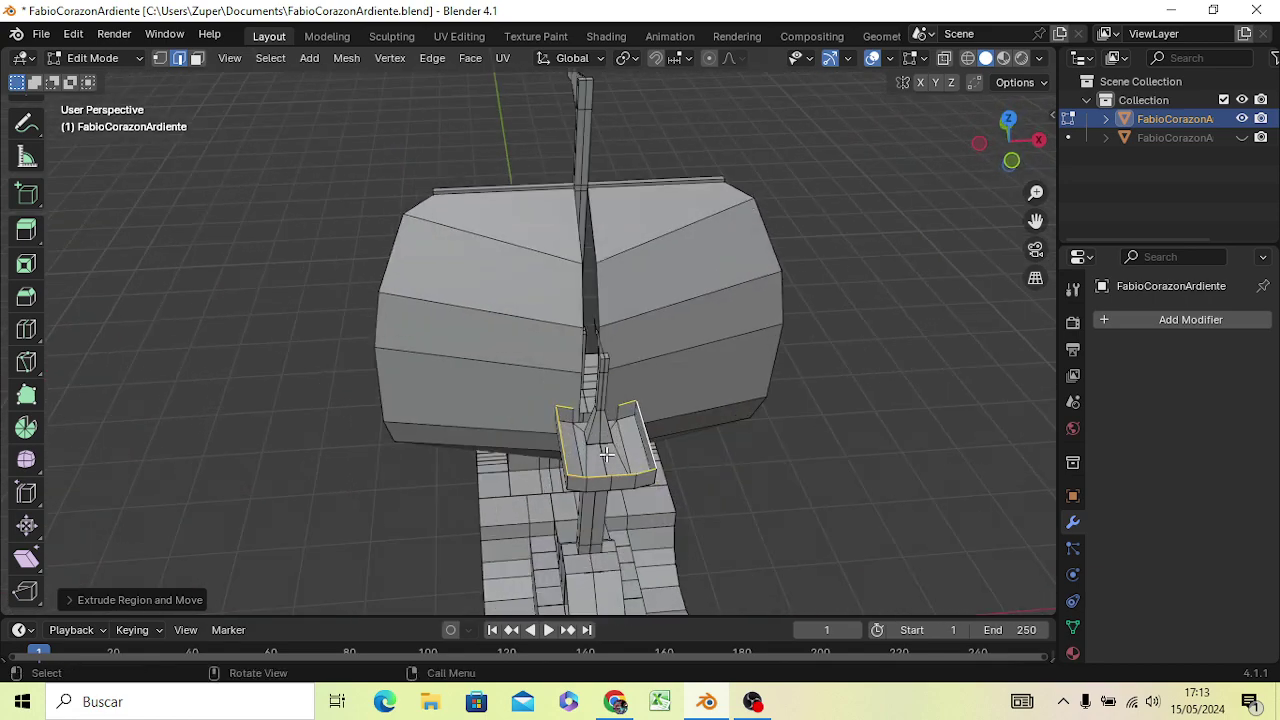
pyautogui.scroll(1, 601, 503)
pyautogui.moveTo(601, 503)
pyautogui.mouseDown(button='middle')
pyautogui.moveTo(580, 437)
pyautogui.moveTo(400, 437)
pyautogui.moveTo(371, 330)
pyautogui.mouseUp(button='middle')
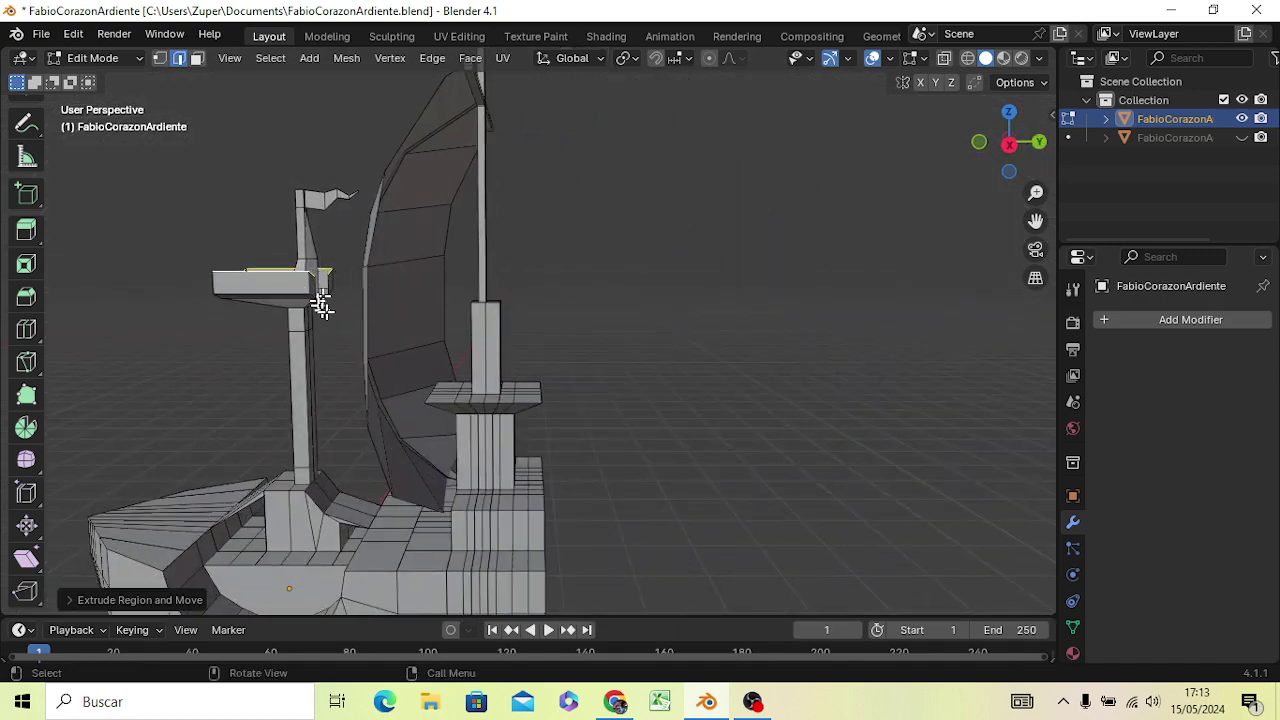
pyautogui.moveTo(319, 302)
pyautogui.mouseDown(button='middle')
pyautogui.moveTo(371, 451)
pyautogui.moveTo(457, 500)
pyautogui.moveTo(529, 489)
pyautogui.moveTo(536, 540)
pyautogui.mouseUp(button='middle')
pyautogui.moveTo(547, 516); pyautogui.dragTo(536, 494, button='middle')
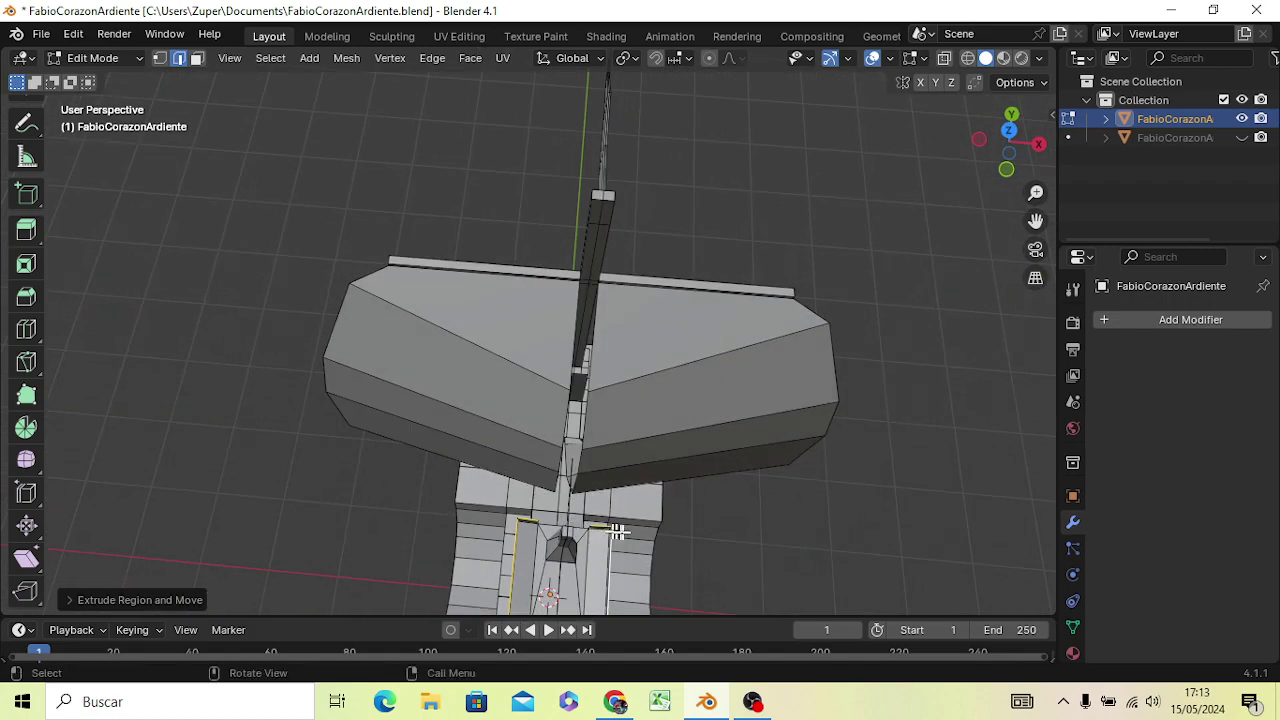
pyautogui.moveTo(686, 540); pyautogui.dragTo(754, 580, button='middle')
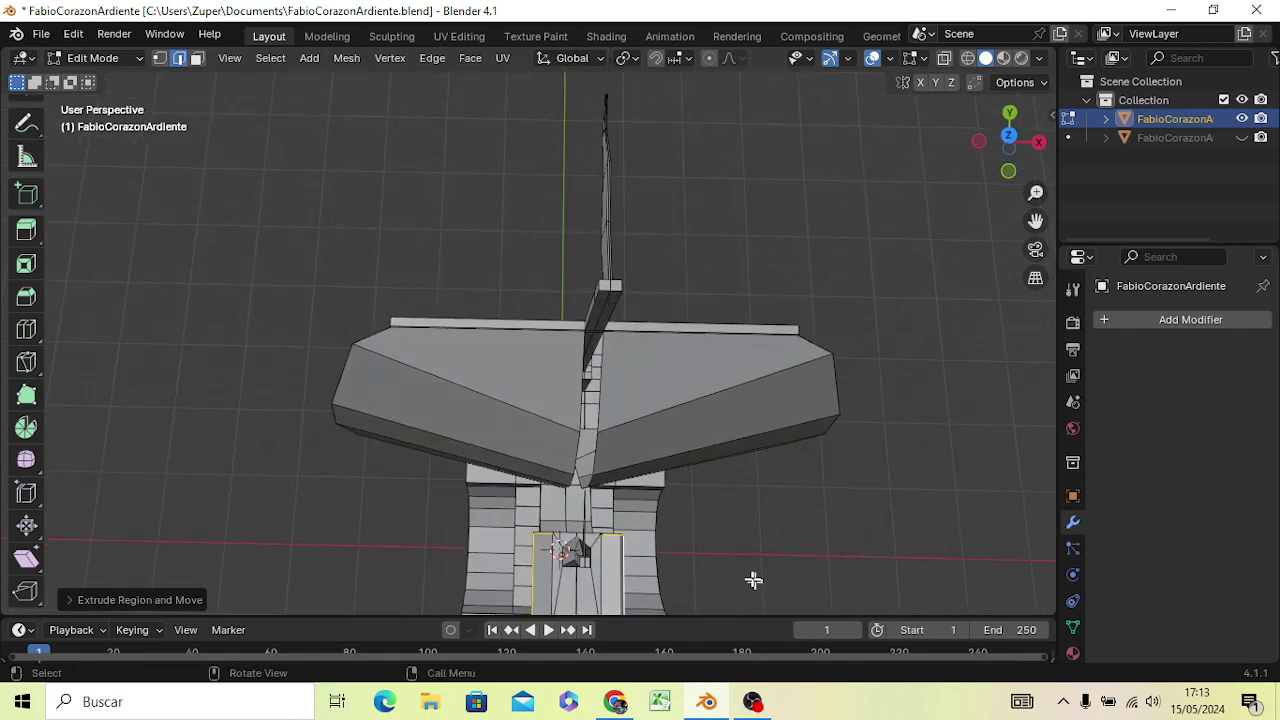
pyautogui.scroll(5, 580, 565)
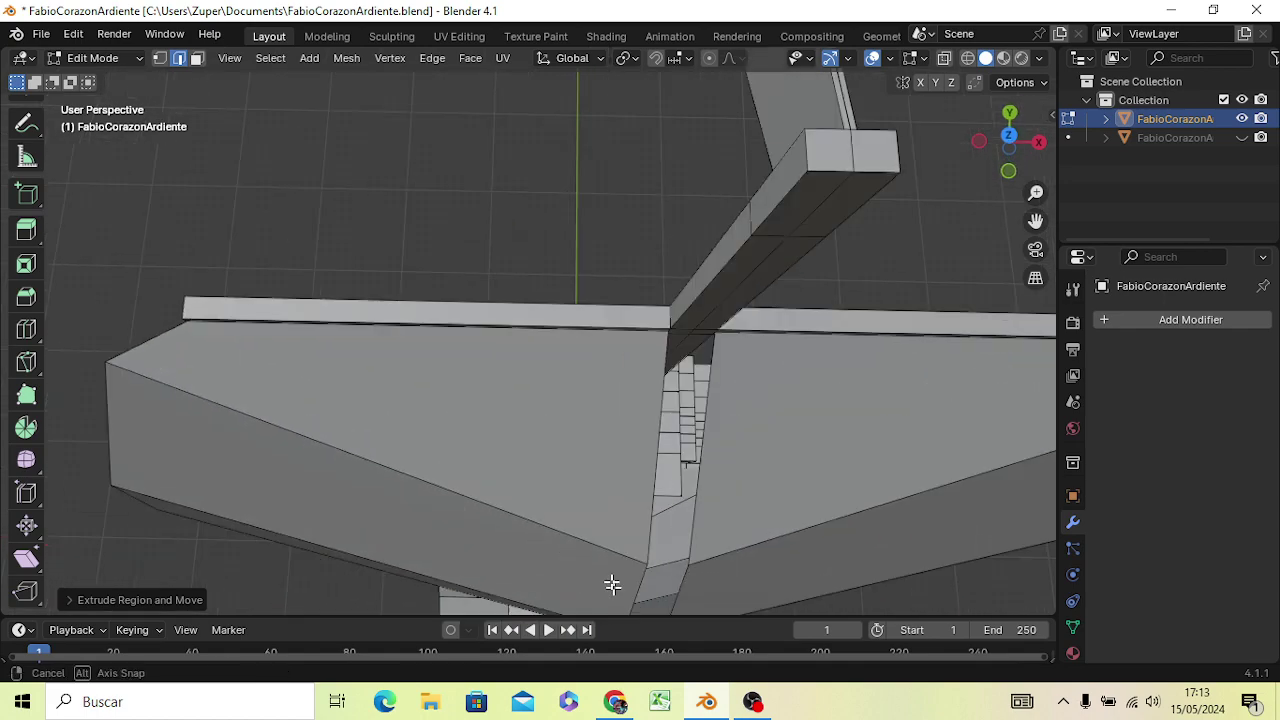
pyautogui.moveTo(609, 583)
pyautogui.mouseDown(button='middle')
pyautogui.moveTo(440, 500)
pyautogui.moveTo(443, 511)
pyautogui.mouseUp(button='middle')
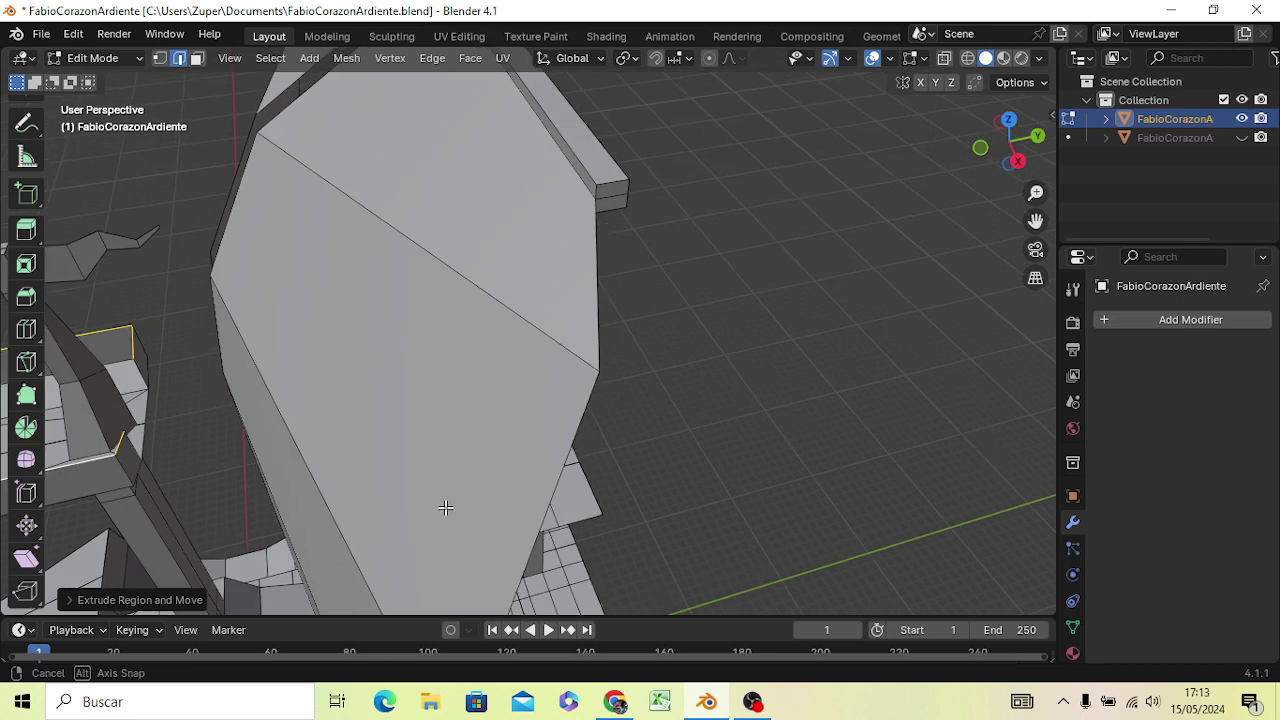
pyautogui.click(161, 264)
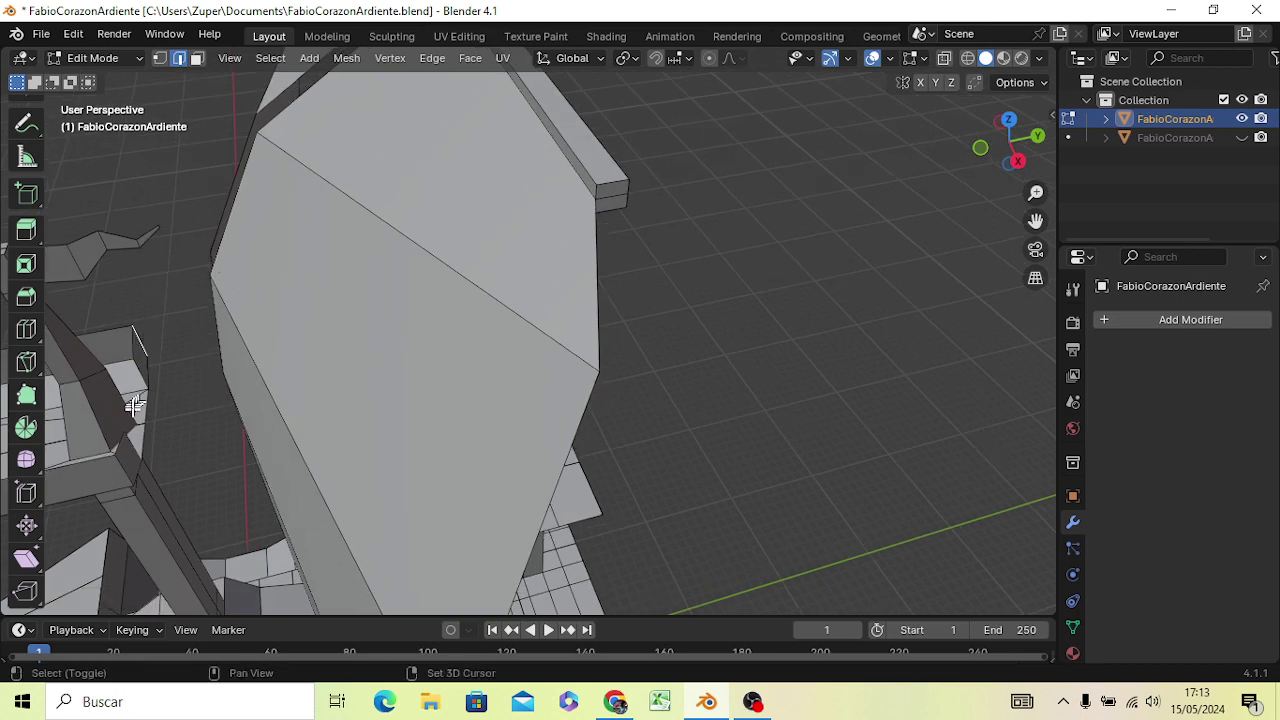
pyautogui.keyDown('shift'); pyautogui.click(122, 472); pyautogui.keyUp('shift')
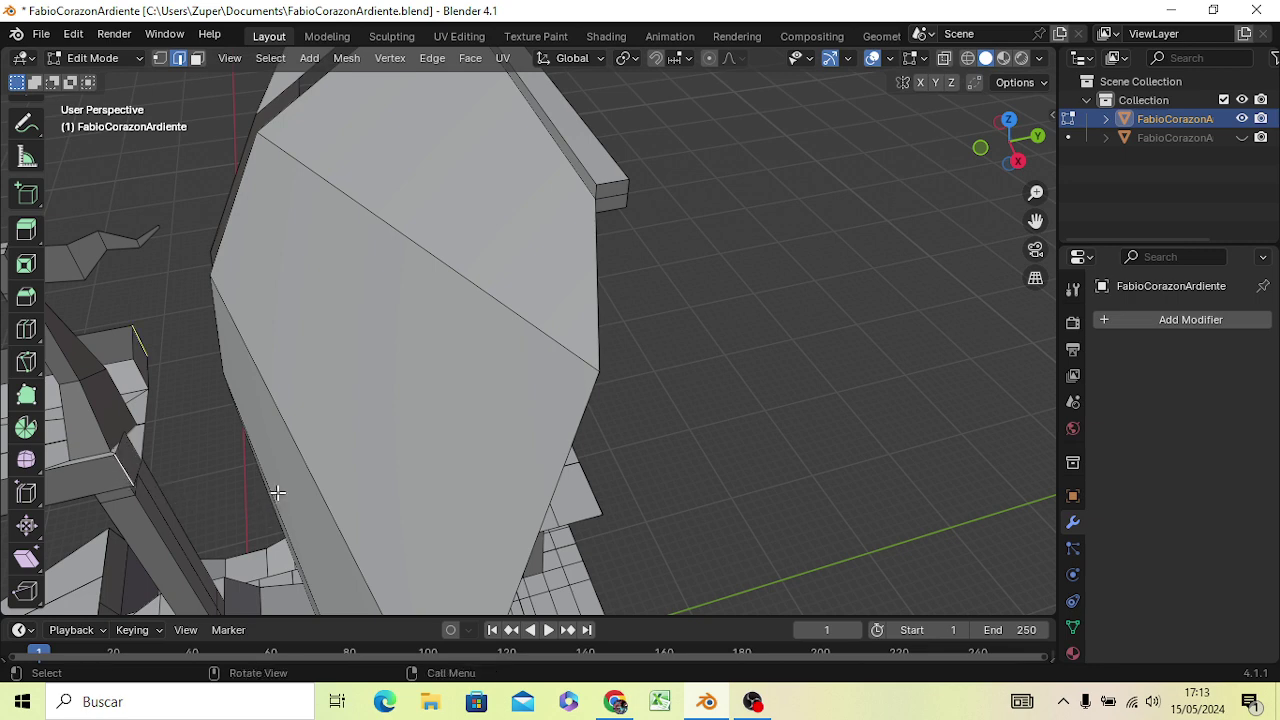
# Move the selected platform edges about 1.37 m along Y
pyautogui.press('g')
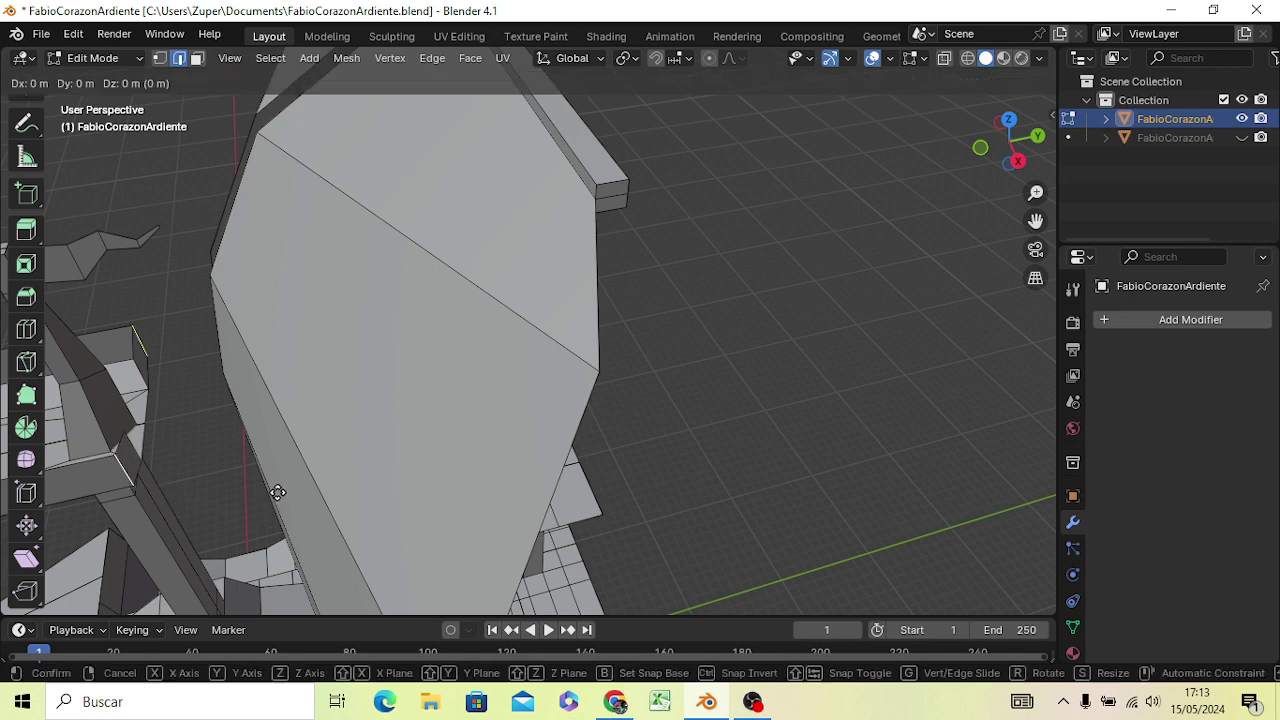
pyautogui.press('y')
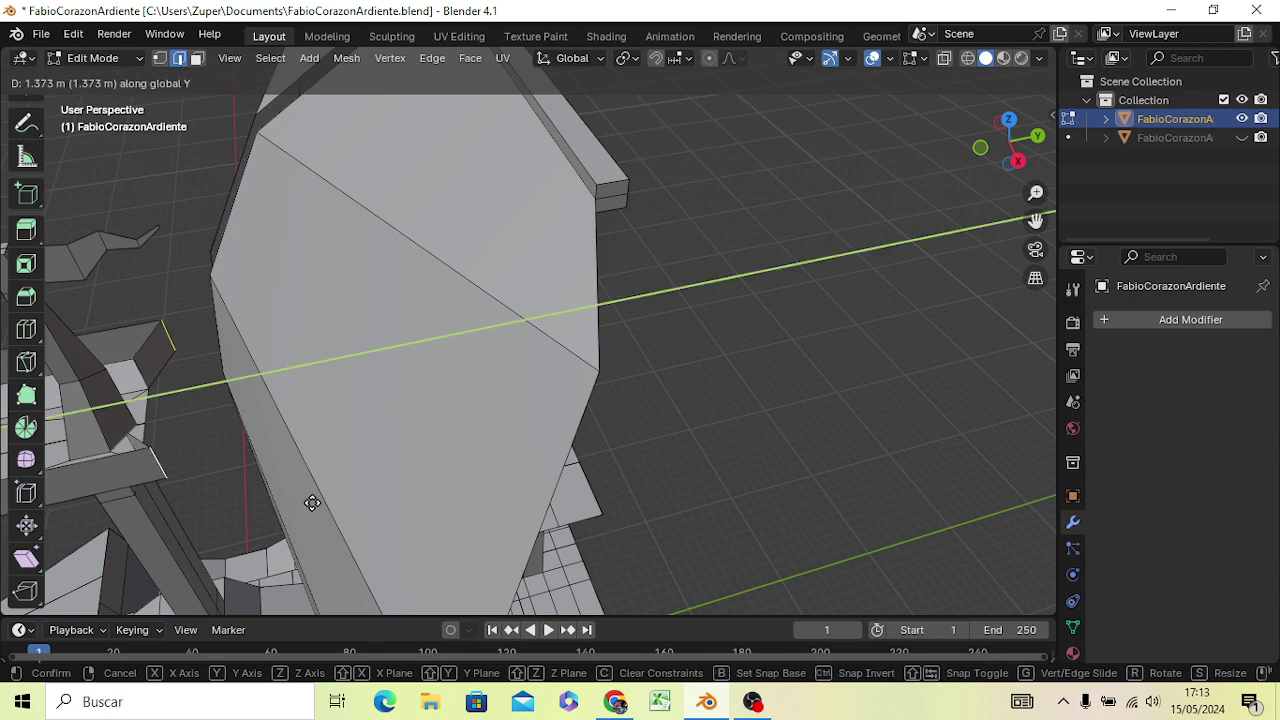
pyautogui.click(335, 505)
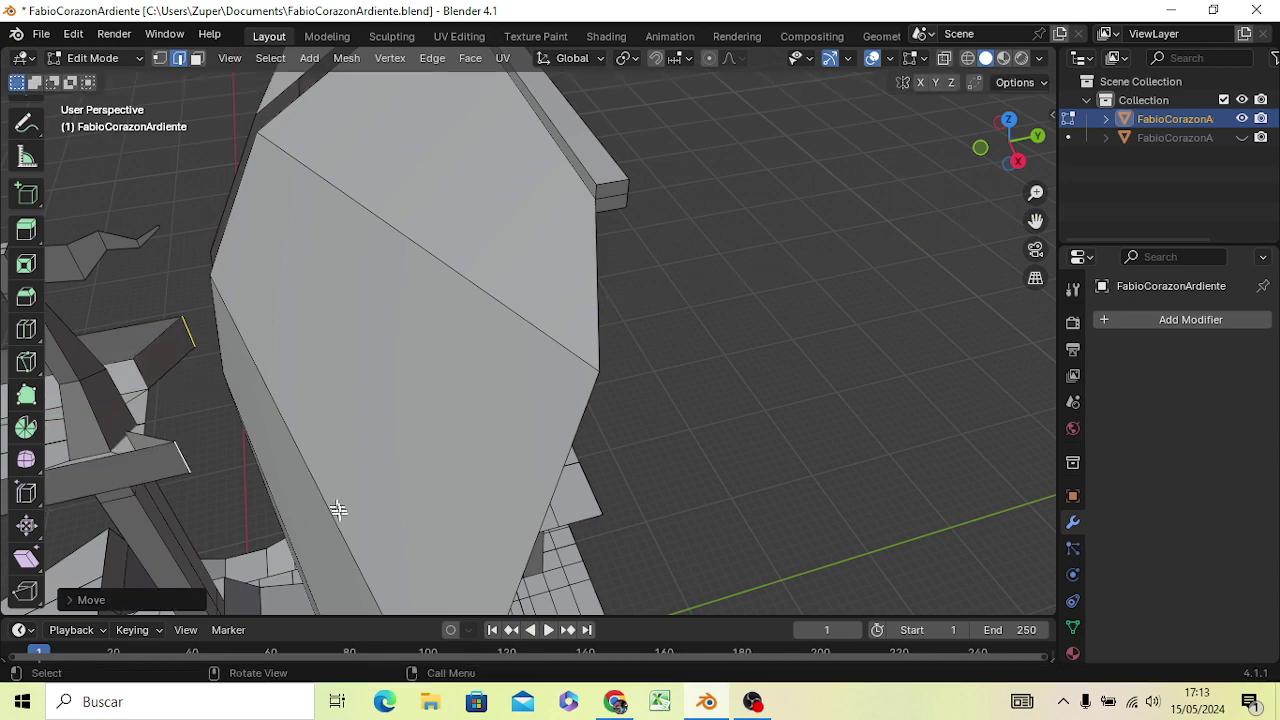
pyautogui.moveTo(363, 560)
pyautogui.mouseDown(button='middle')
pyautogui.moveTo(512, 530)
pyautogui.moveTo(517, 483)
pyautogui.moveTo(517, 517)
pyautogui.moveTo(471, 474)
pyautogui.moveTo(554, 437)
pyautogui.moveTo(526, 471)
pyautogui.moveTo(546, 479)
pyautogui.moveTo(519, 478)
pyautogui.mouseUp(button='middle')
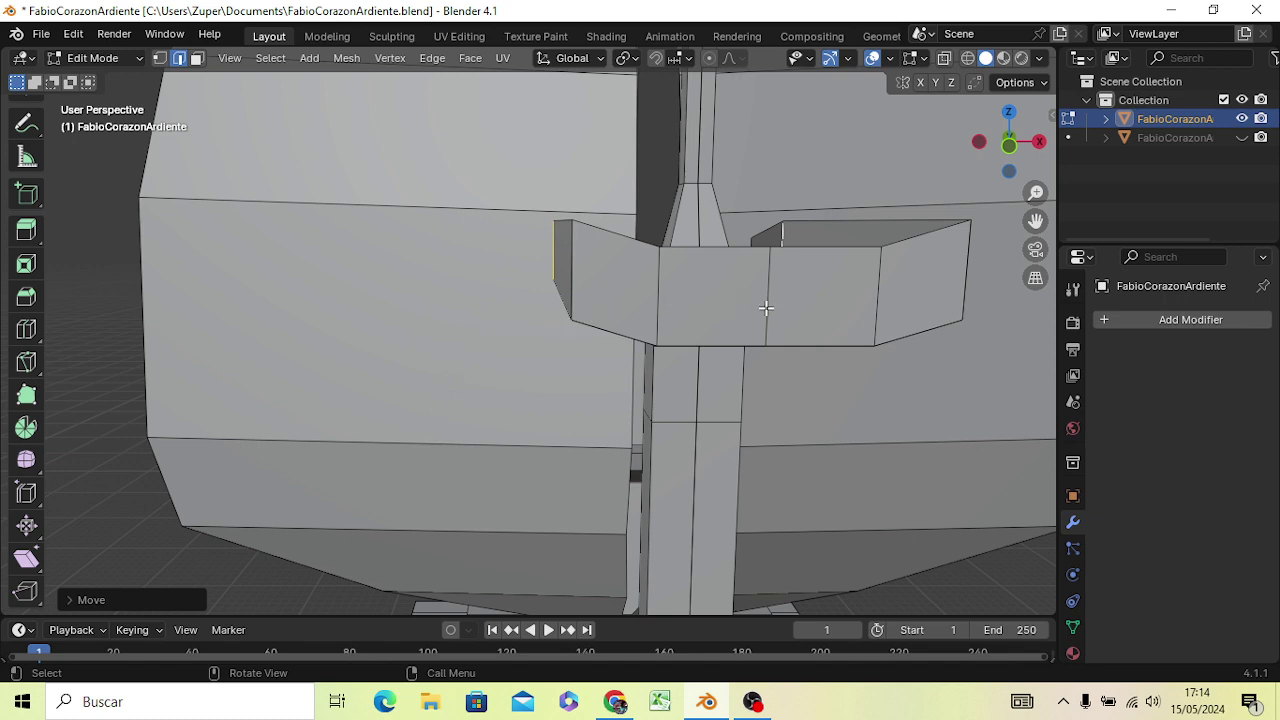
# Select the other platform bracket edge and move it about -2.22 m along Y
pyautogui.click(765, 308)
pyautogui.moveTo(740, 426)
pyautogui.mouseDown(button='middle')
pyautogui.moveTo(729, 454)
pyautogui.moveTo(658, 471)
pyautogui.moveTo(620, 449)
pyautogui.moveTo(563, 443)
pyautogui.moveTo(551, 418)
pyautogui.mouseUp(button='middle')
pyautogui.scroll(-5, 650, 453)
pyautogui.scroll(-2, 645, 446)
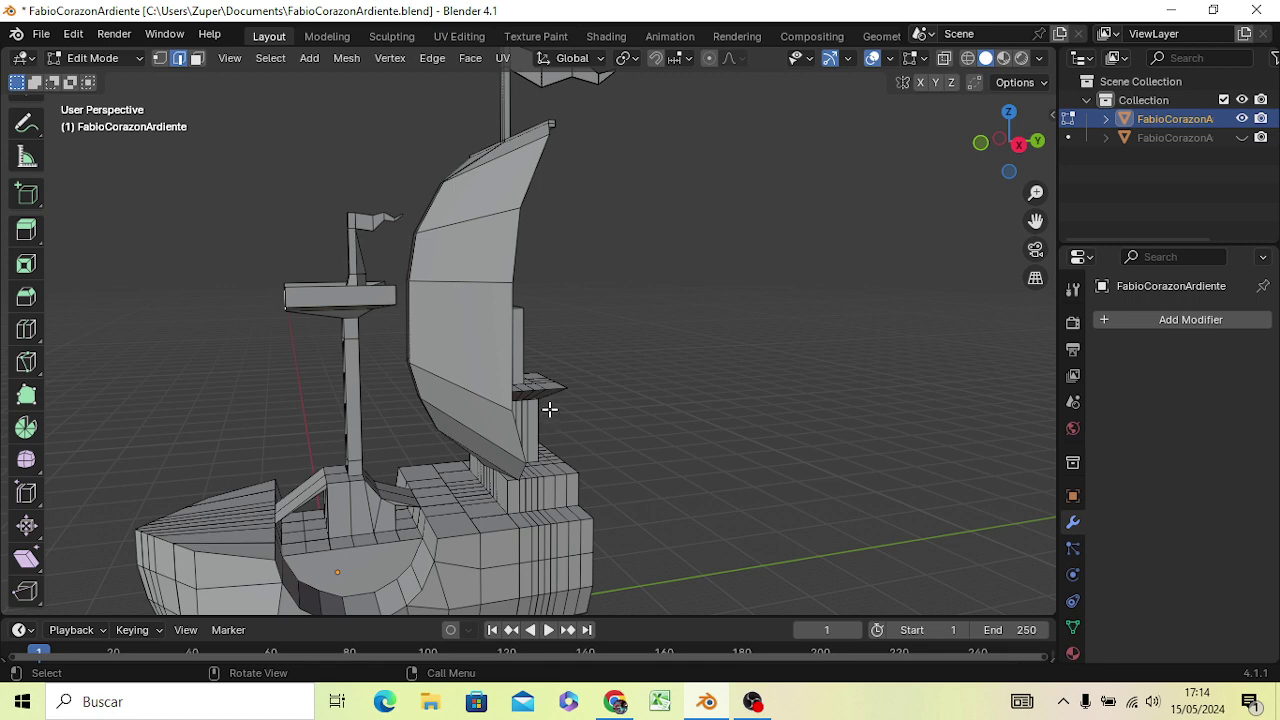
pyautogui.press('g')
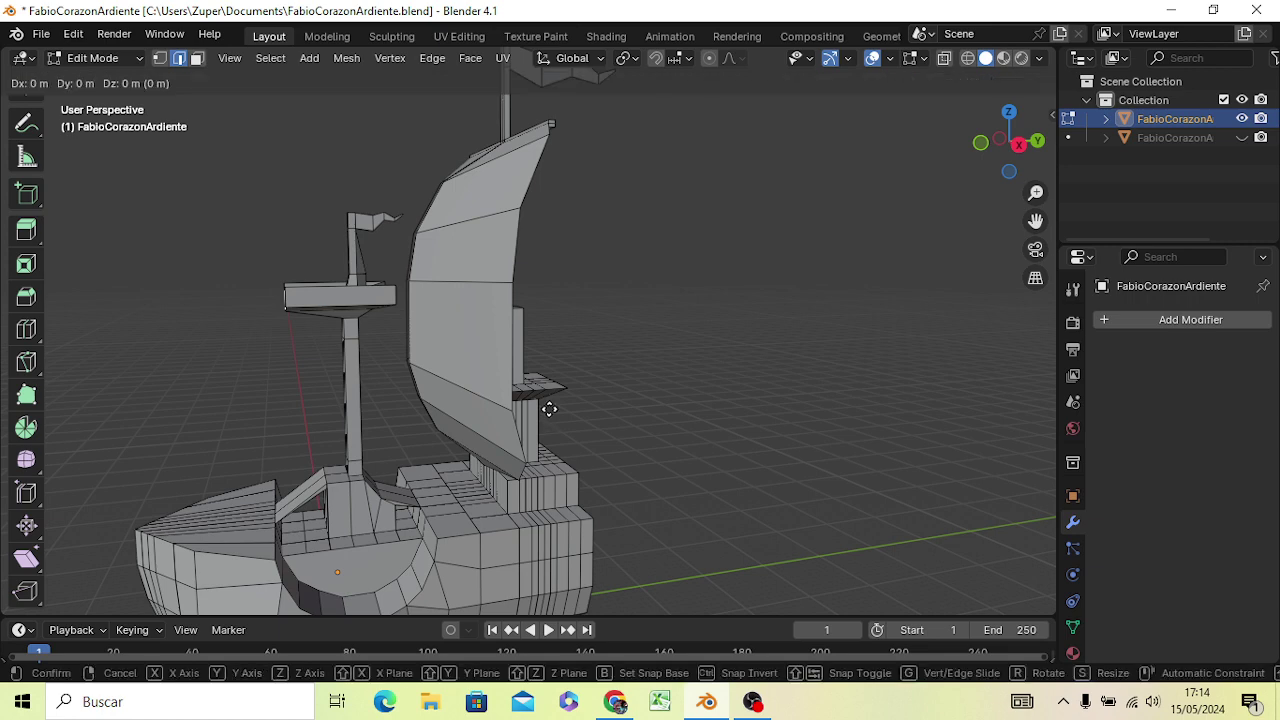
pyautogui.press('y')
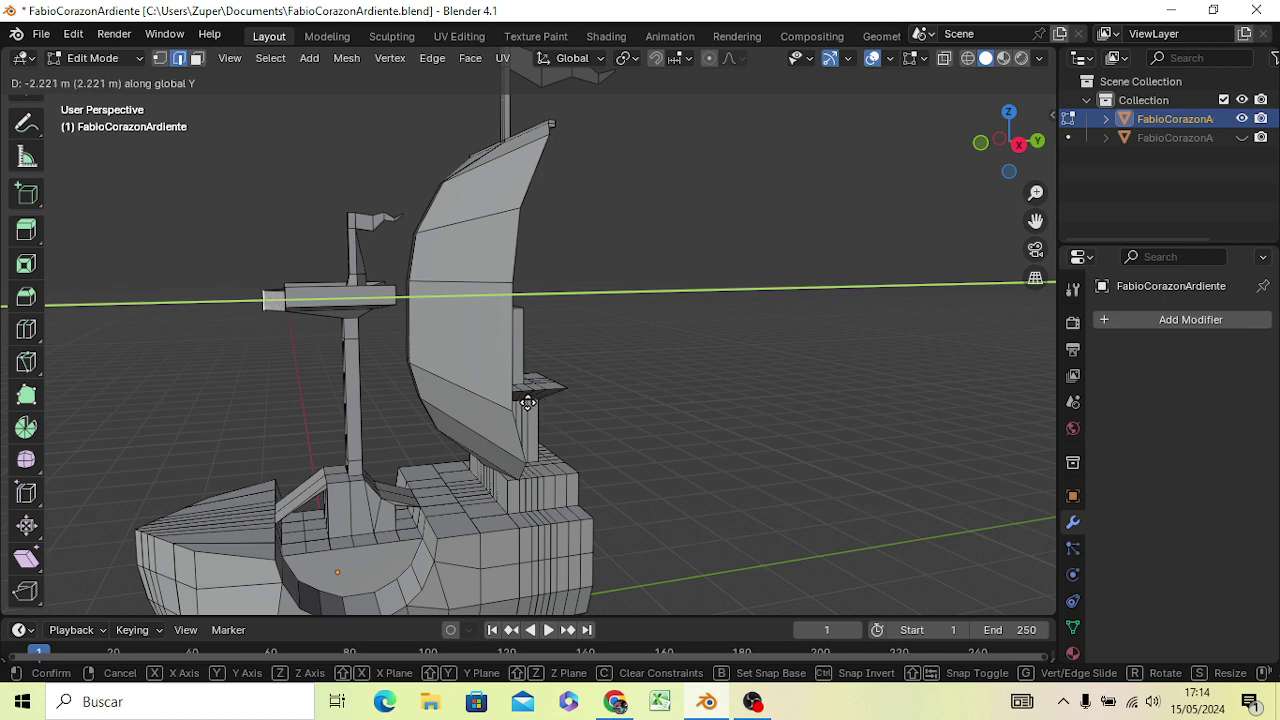
pyautogui.click(528, 402)
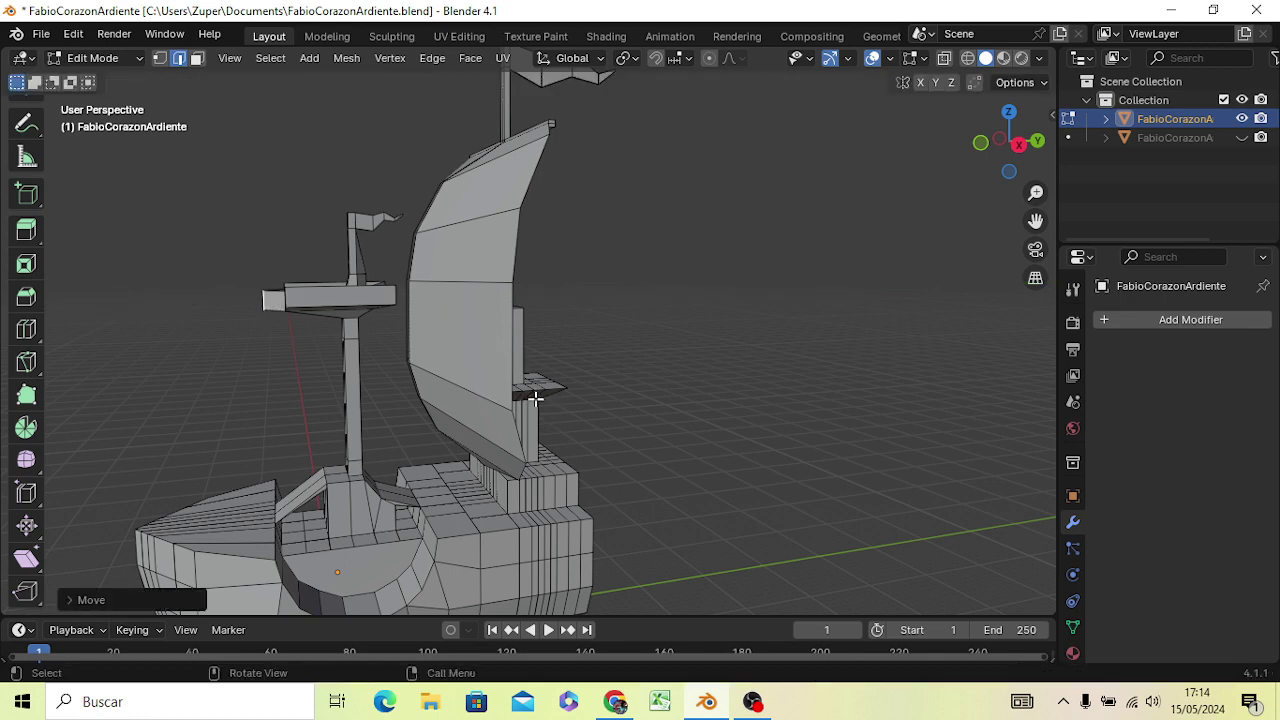
pyautogui.moveTo(537, 420)
pyautogui.mouseDown(button='middle')
pyautogui.moveTo(664, 484)
pyautogui.moveTo(696, 345)
pyautogui.moveTo(643, 463)
pyautogui.moveTo(571, 441)
pyautogui.moveTo(634, 454)
pyautogui.moveTo(704, 441)
pyautogui.mouseUp(button='middle')
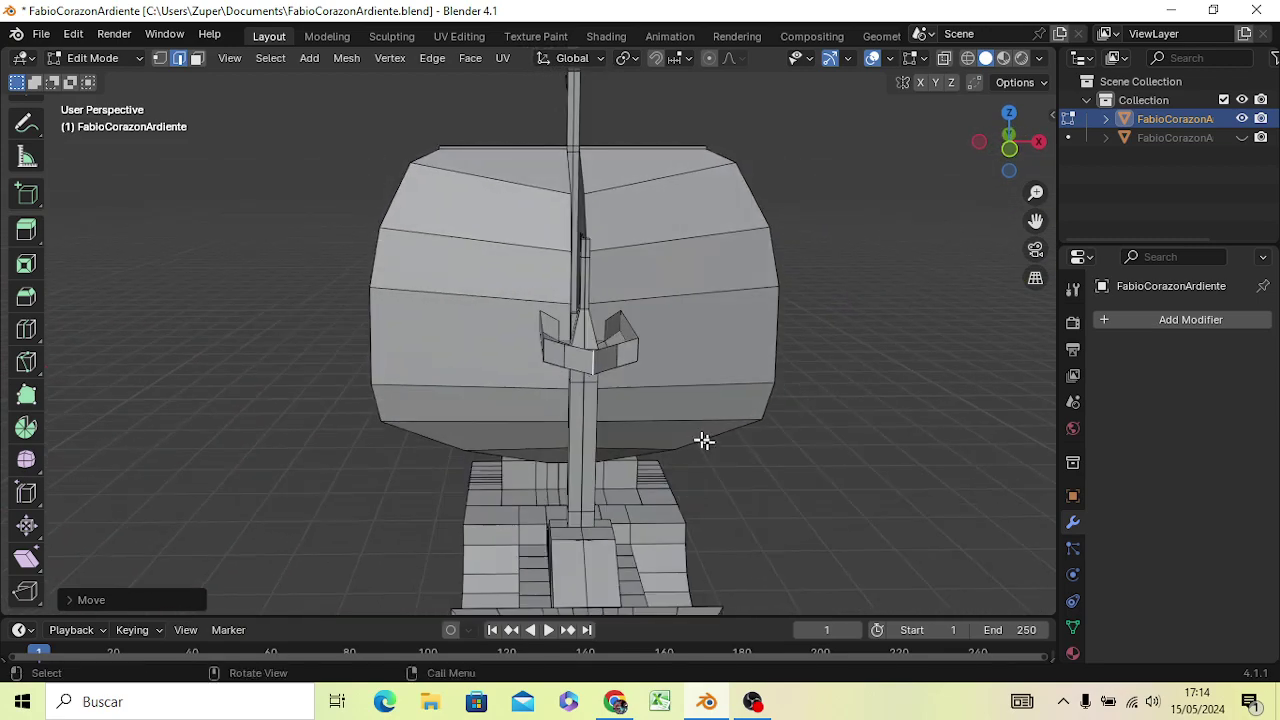
# Select both vertical bracket edges and shift them about 2.07 m along negative Y in top view
pyautogui.keyDown('shift'); pyautogui.click(617, 356); pyautogui.keyUp('shift')
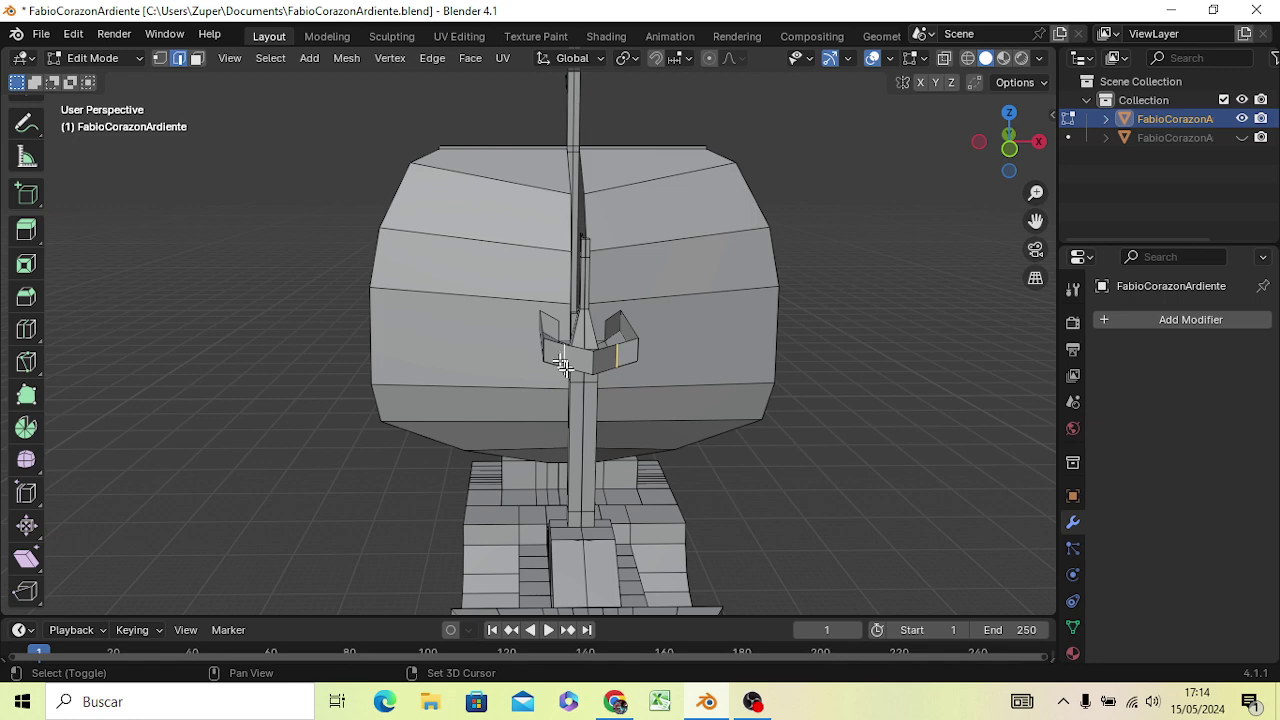
pyautogui.keyDown('shift'); pyautogui.click(563, 362); pyautogui.keyUp('shift')
pyautogui.moveTo(619, 416); pyautogui.dragTo(630, 438, button='middle')
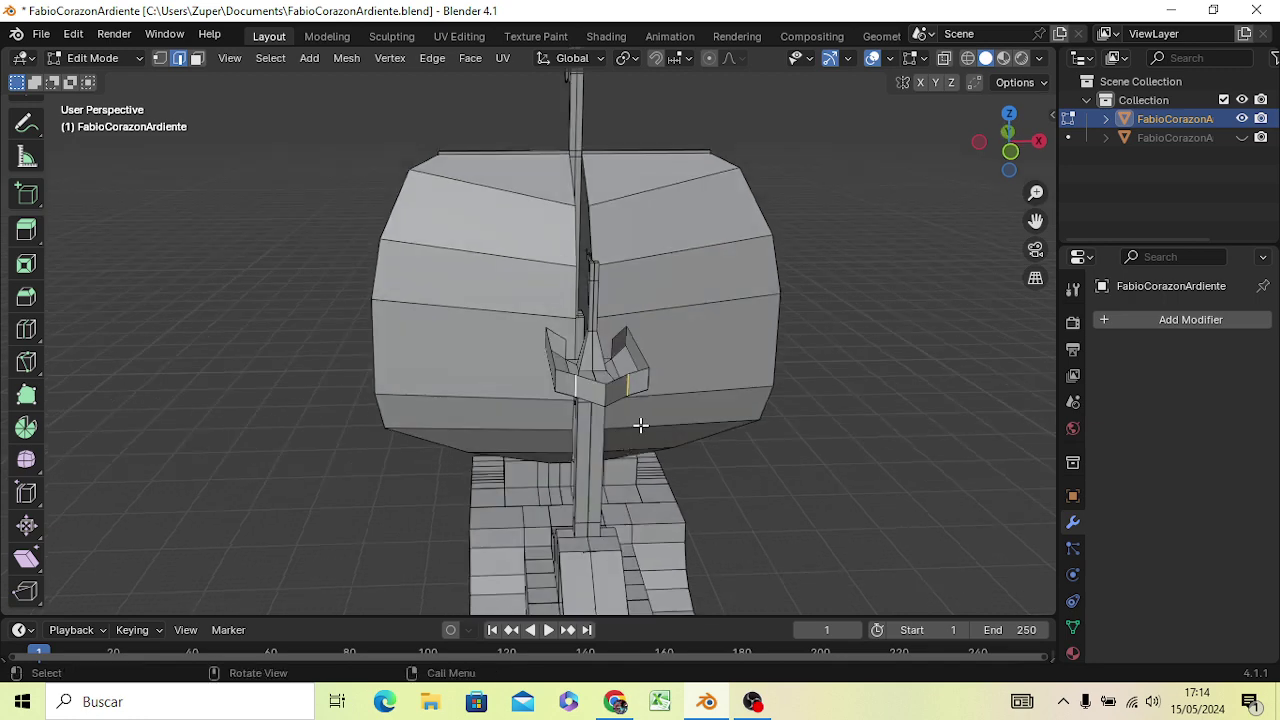
pyautogui.press('KP_7')
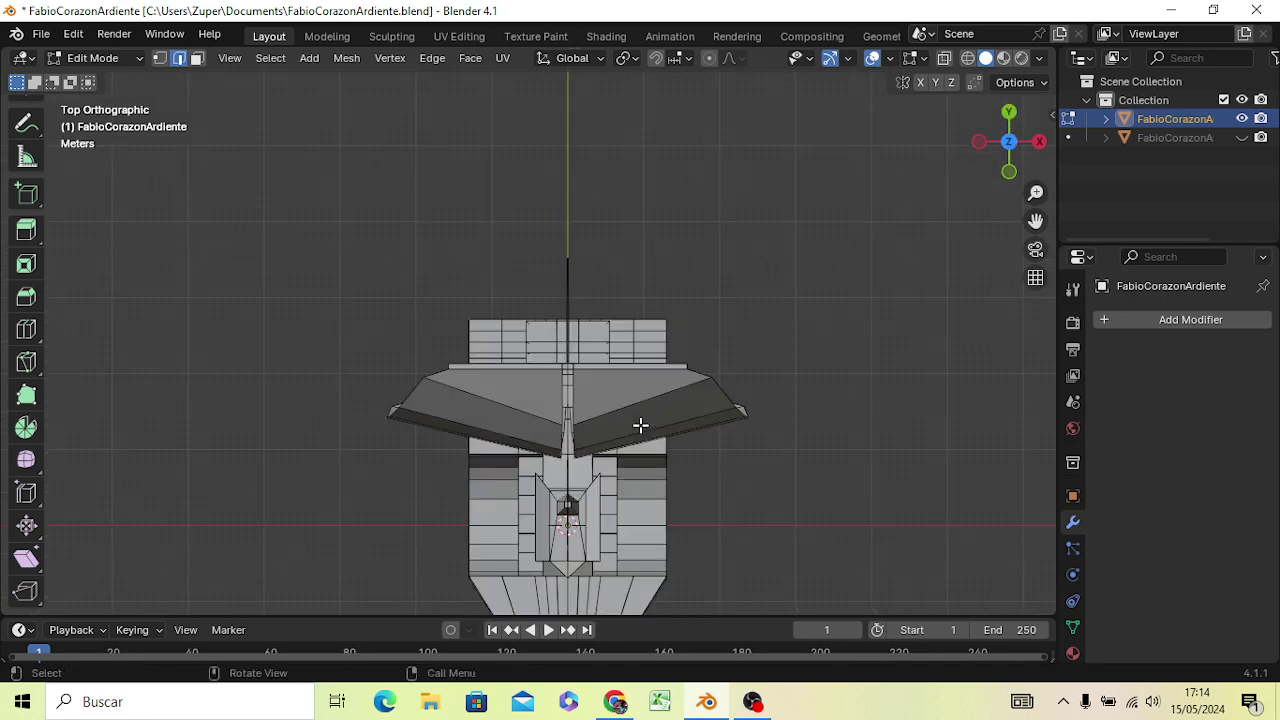
pyautogui.moveTo(648, 460)
pyautogui.keyDown('ctrl'); pyautogui.mouseDown(button='middle')
pyautogui.moveTo(603, 540)
pyautogui.moveTo(611, 345)
pyautogui.mouseUp(button='middle'); pyautogui.keyUp('ctrl')
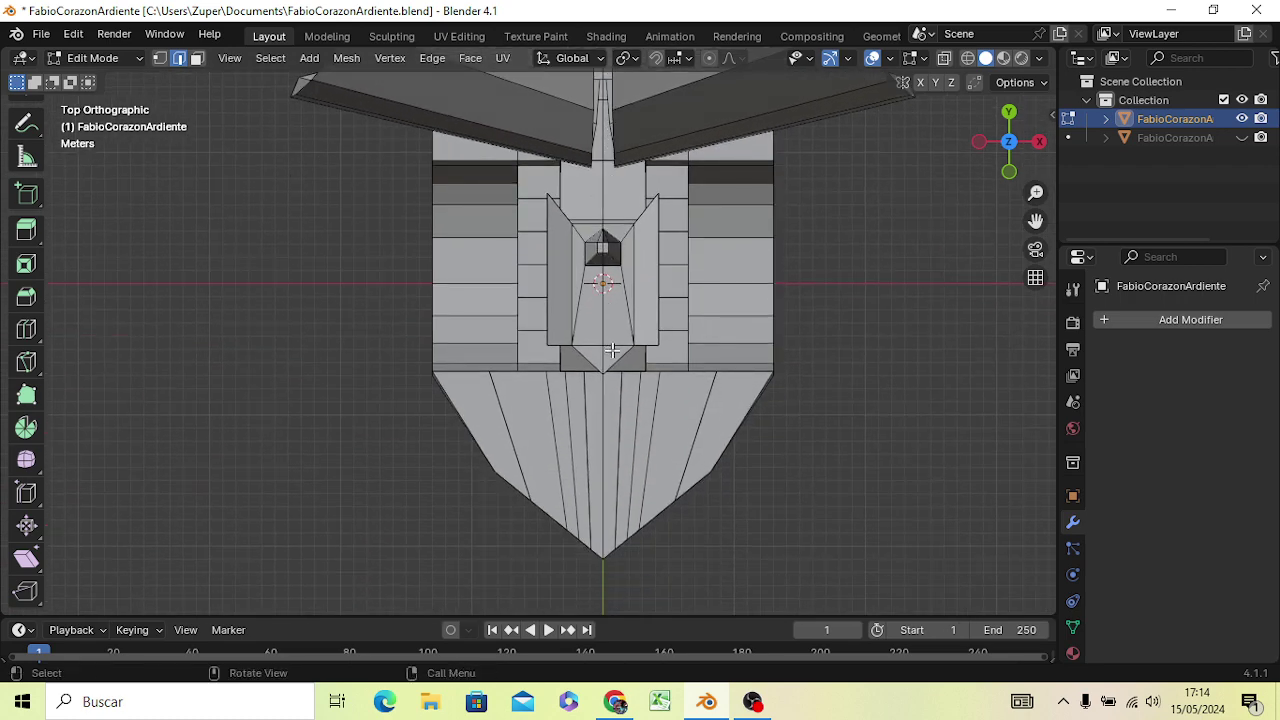
pyautogui.press('g')
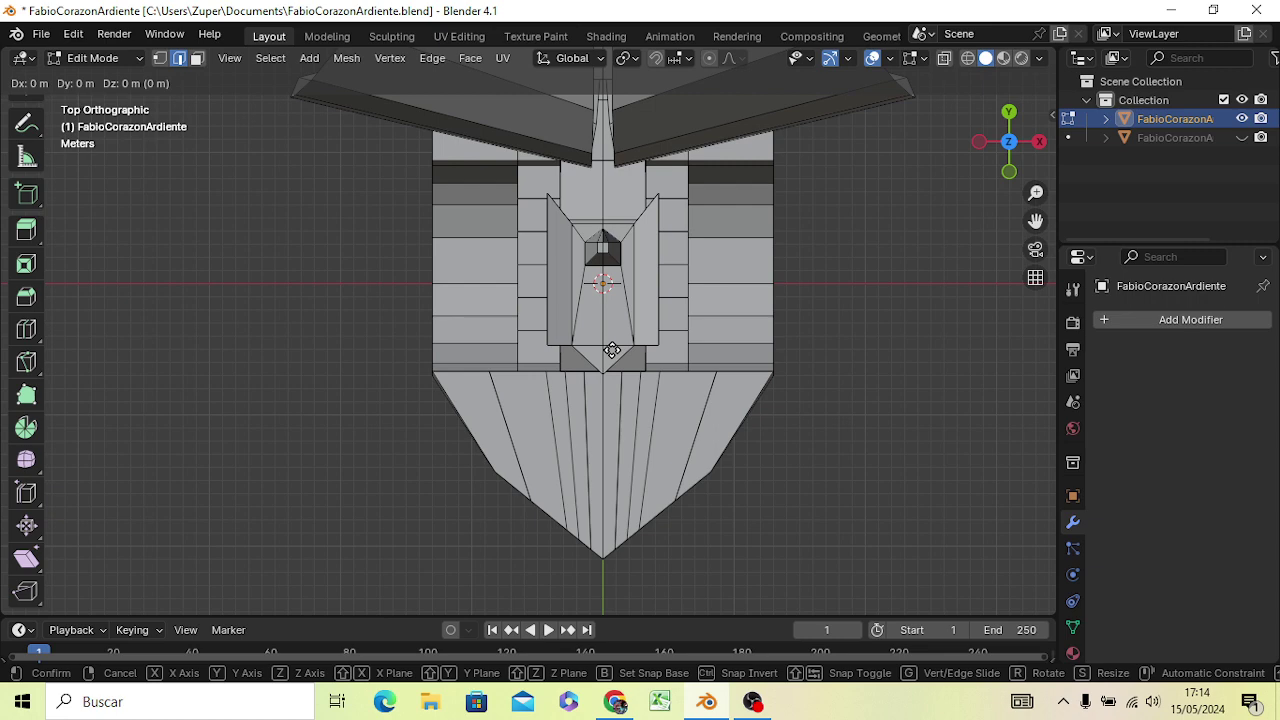
pyautogui.press('y')
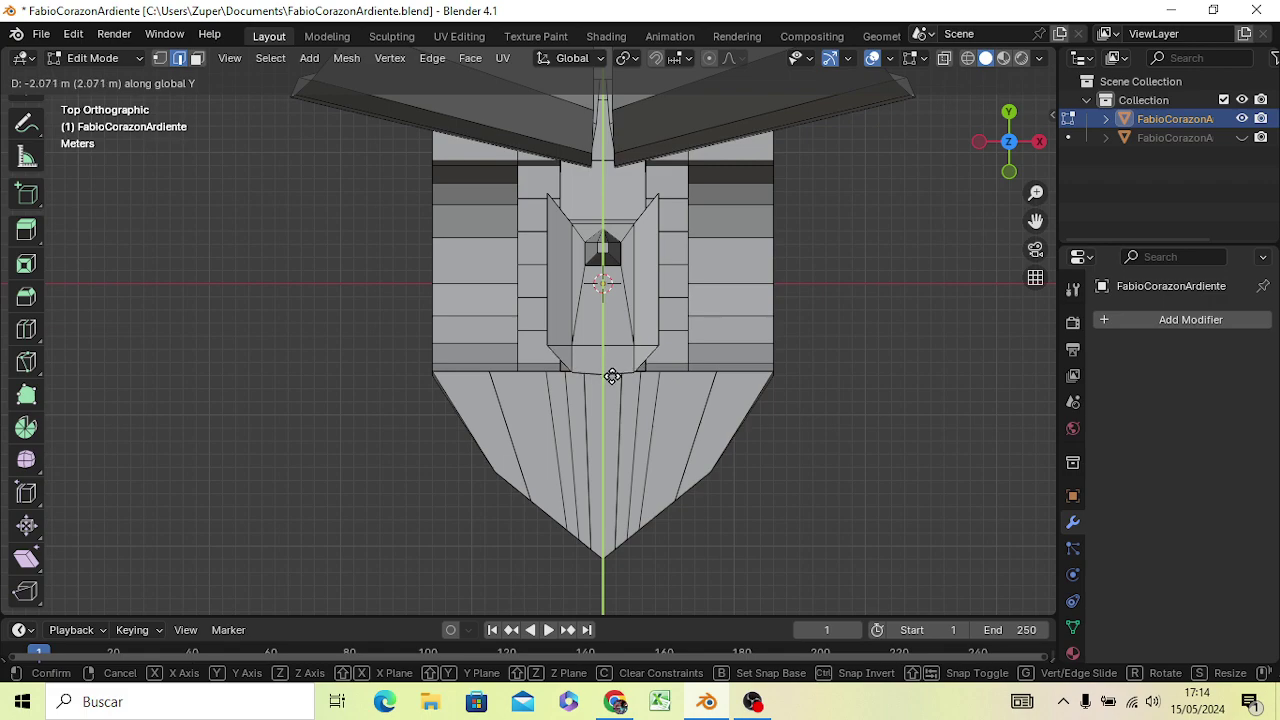
pyautogui.click(612, 372)
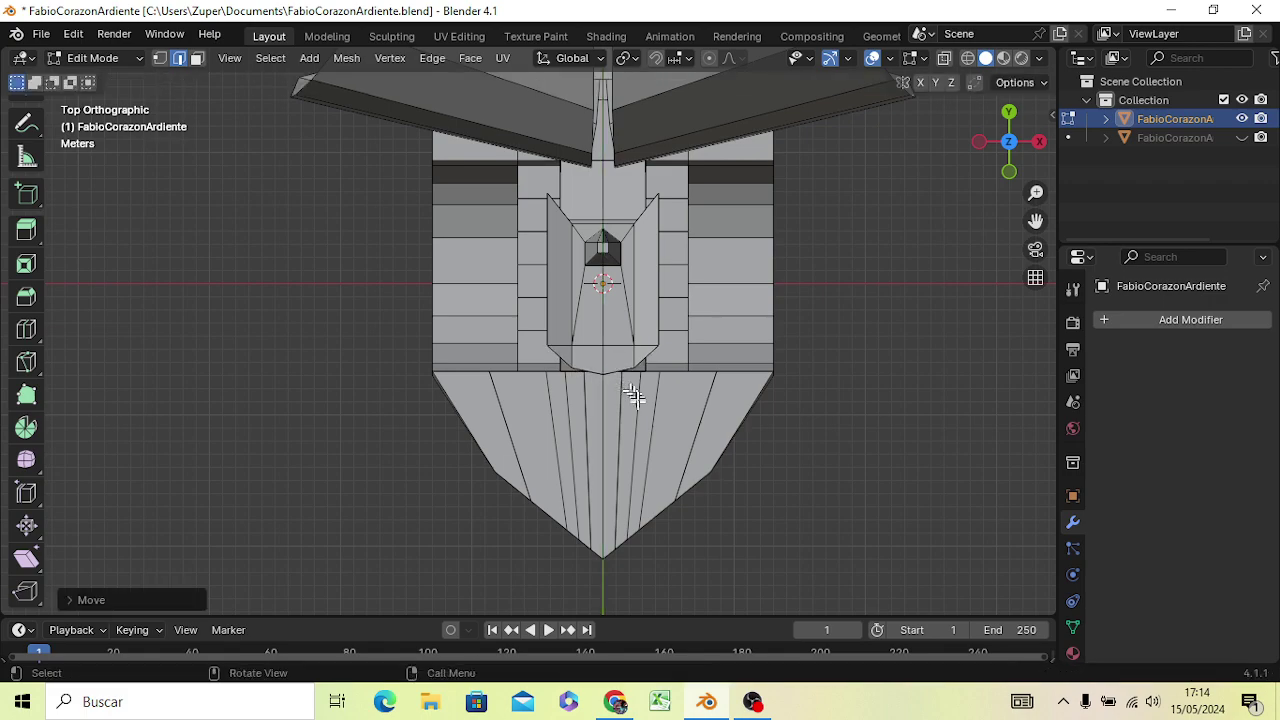
pyautogui.moveTo(634, 396)
pyautogui.mouseDown(button='middle')
pyautogui.moveTo(323, 283)
pyautogui.moveTo(250, 335)
pyautogui.moveTo(237, 297)
pyautogui.moveTo(169, 259)
pyautogui.moveTo(203, 271)
pyautogui.mouseUp(button='middle')
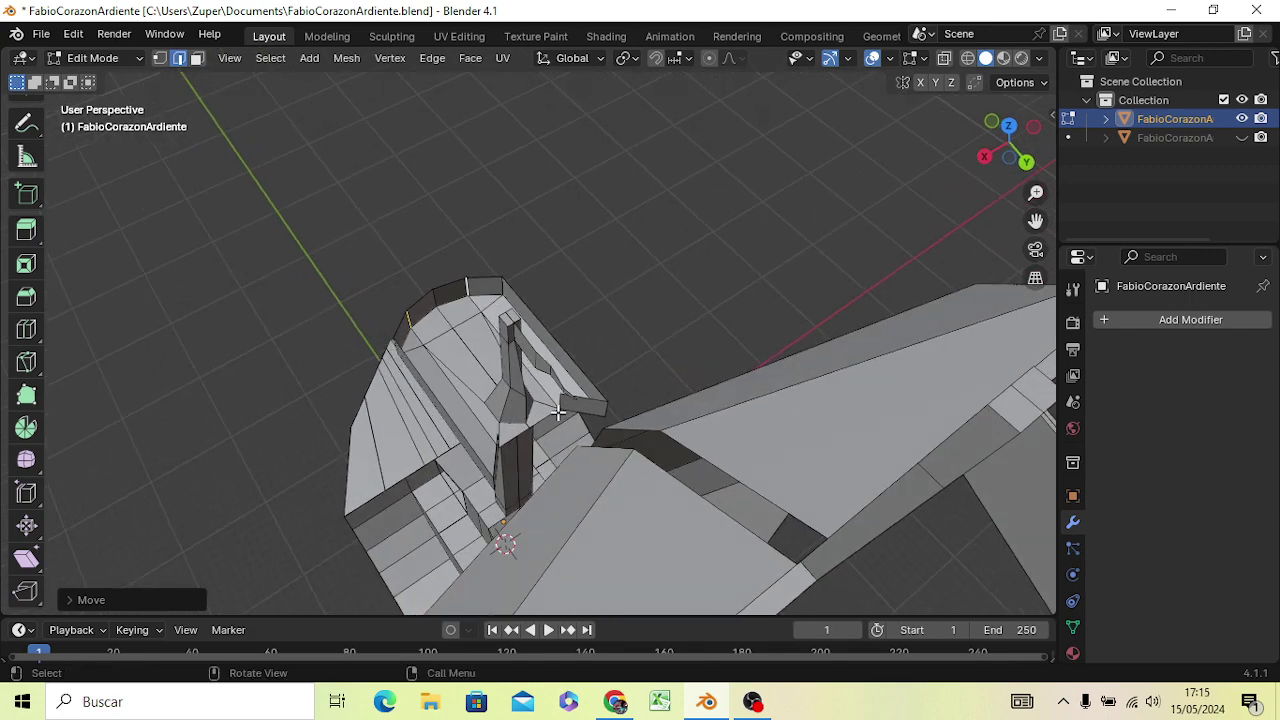
# Select the platform's underside edges and lower them about 2.13 m along Z into a tapered support
pyautogui.moveTo(491, 371)
pyautogui.mouseDown(button='middle')
pyautogui.moveTo(517, 417)
pyautogui.moveTo(624, 385)
pyautogui.moveTo(618, 375)
pyautogui.mouseUp(button='middle')
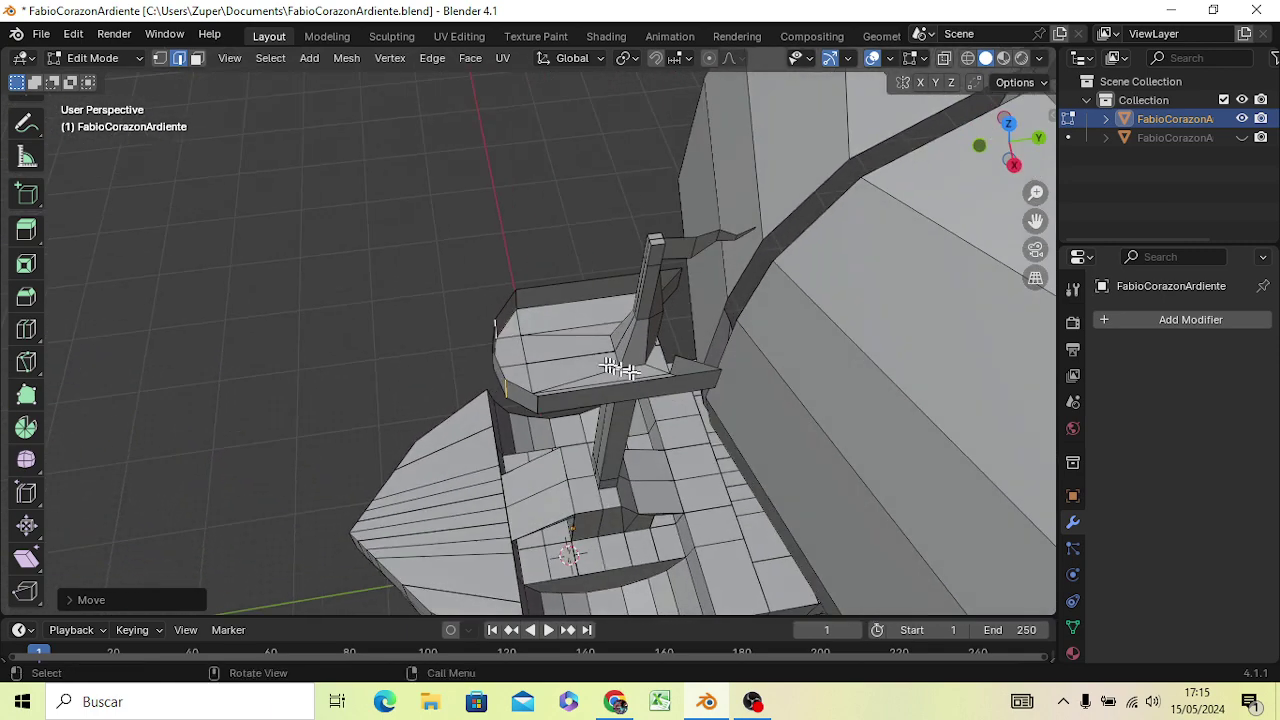
pyautogui.click(511, 330)
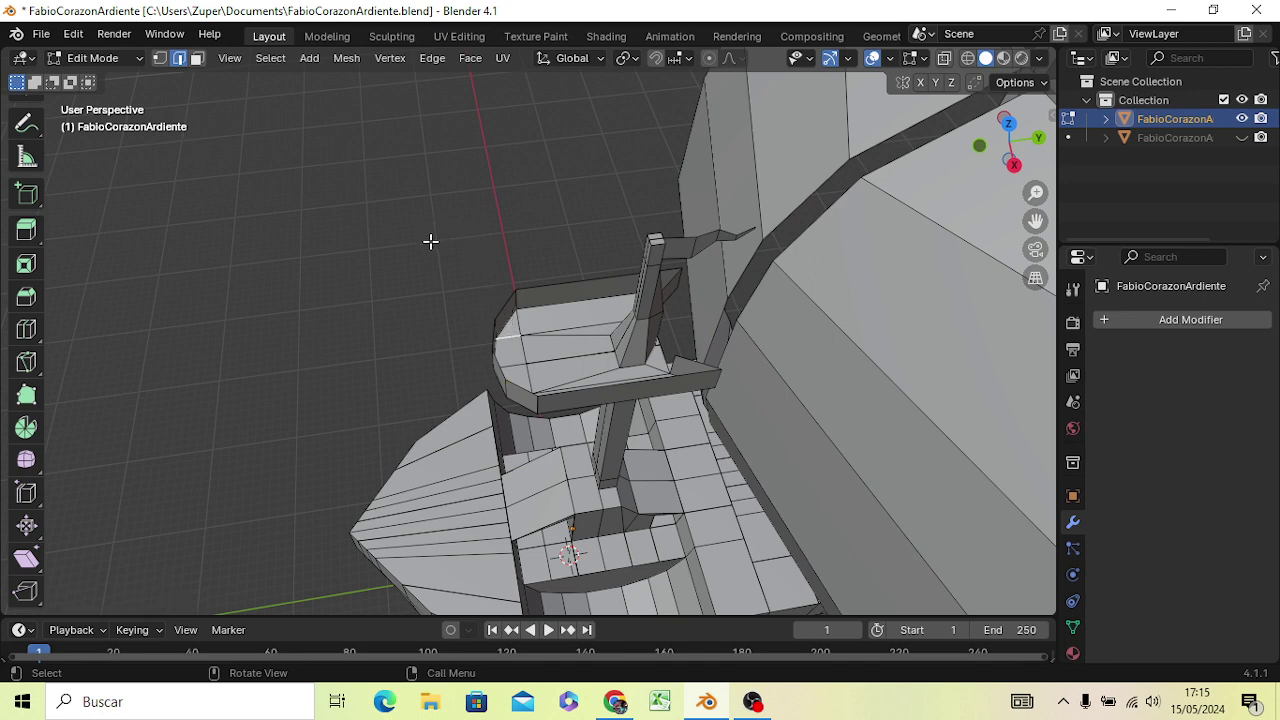
pyautogui.moveTo(471, 329); pyautogui.dragTo(440, 170, button='middle')
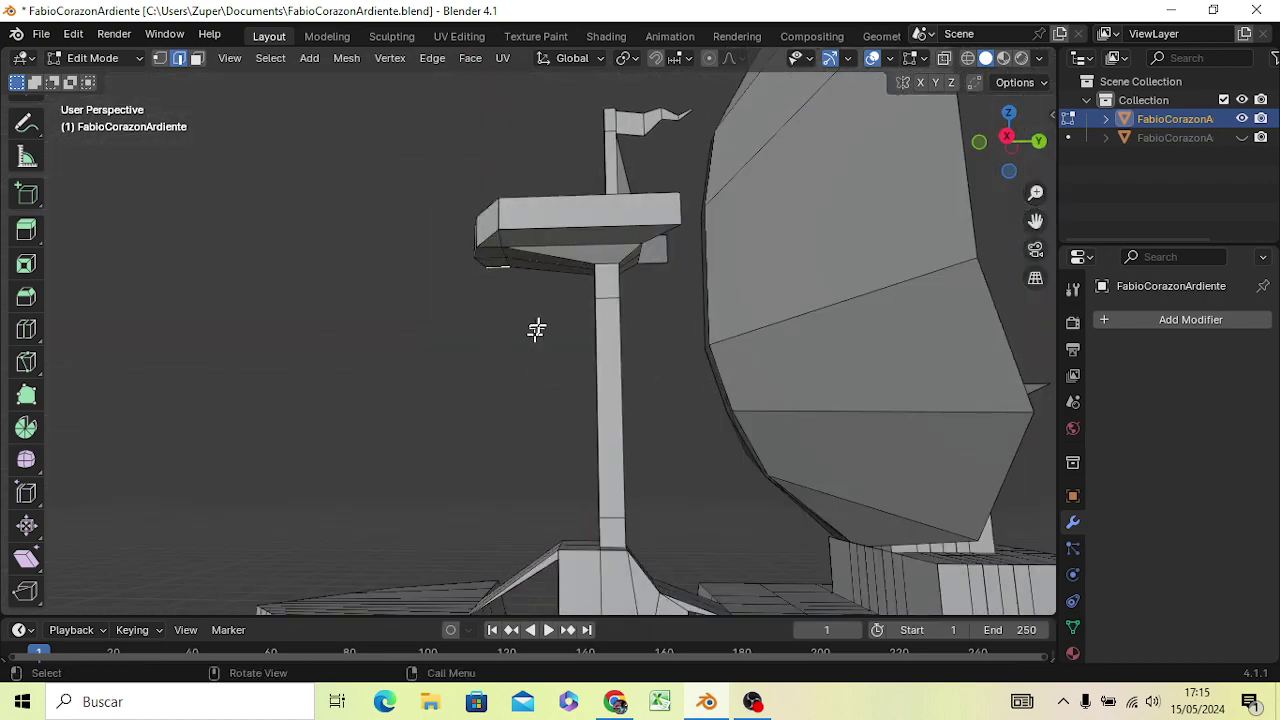
pyautogui.moveTo(534, 328)
pyautogui.mouseDown(button='middle')
pyautogui.moveTo(708, 400)
pyautogui.moveTo(749, 374)
pyautogui.moveTo(723, 429)
pyautogui.moveTo(509, 420)
pyautogui.moveTo(481, 353)
pyautogui.moveTo(551, 380)
pyautogui.moveTo(551, 340)
pyautogui.moveTo(574, 320)
pyautogui.moveTo(587, 255)
pyautogui.mouseUp(button='middle')
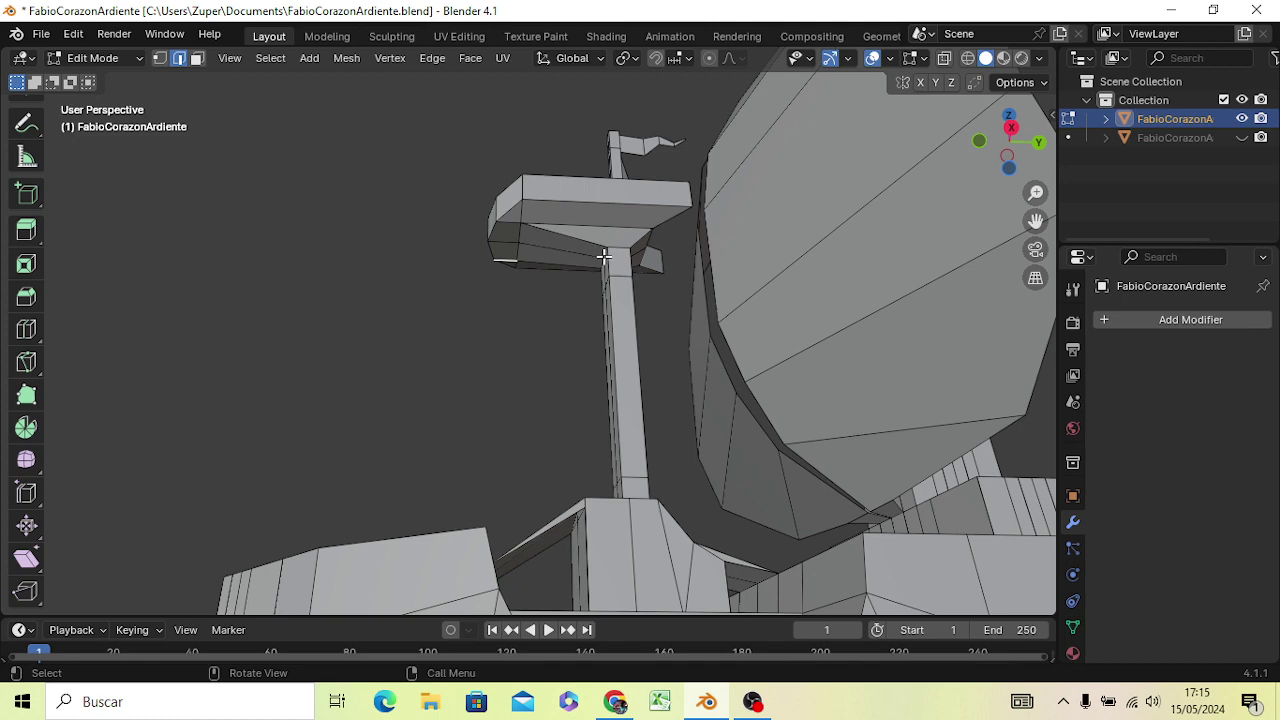
pyautogui.moveTo(600, 277)
pyautogui.mouseDown(button='middle')
pyautogui.moveTo(609, 320)
pyautogui.moveTo(683, 326)
pyautogui.mouseUp(button='middle')
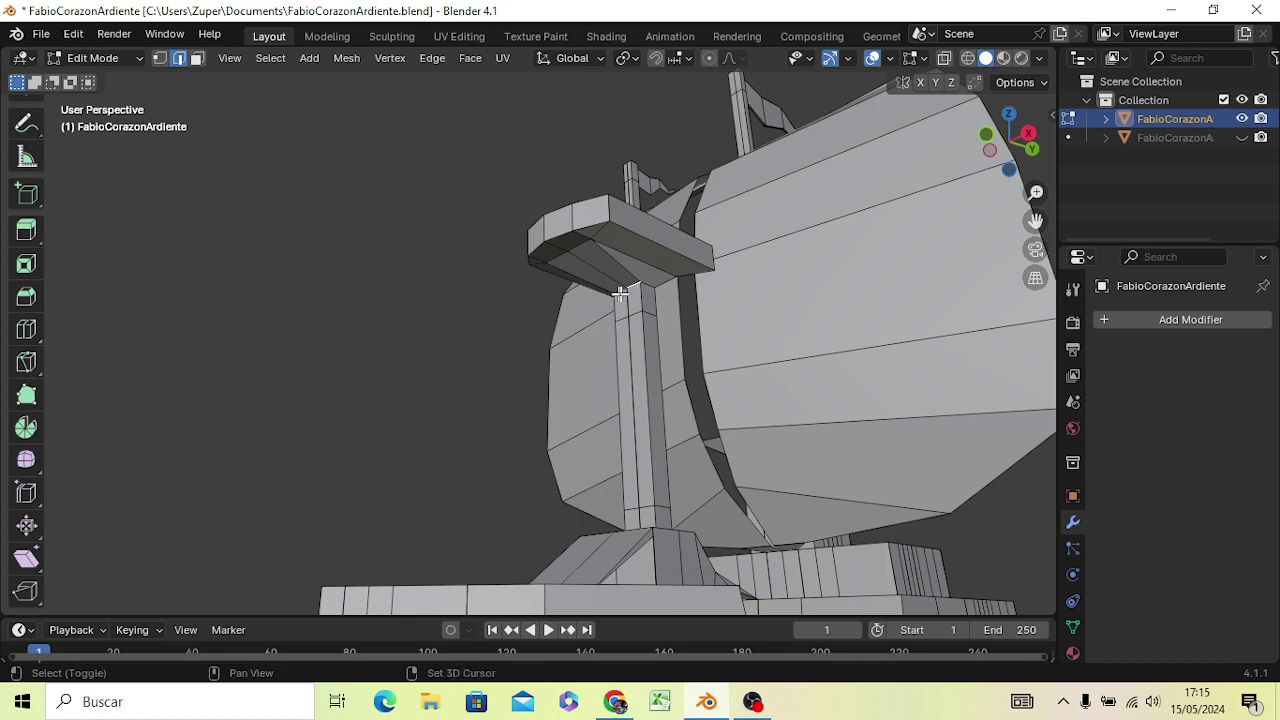
pyautogui.keyDown('shift'); pyautogui.click(619, 291); pyautogui.keyUp('shift')
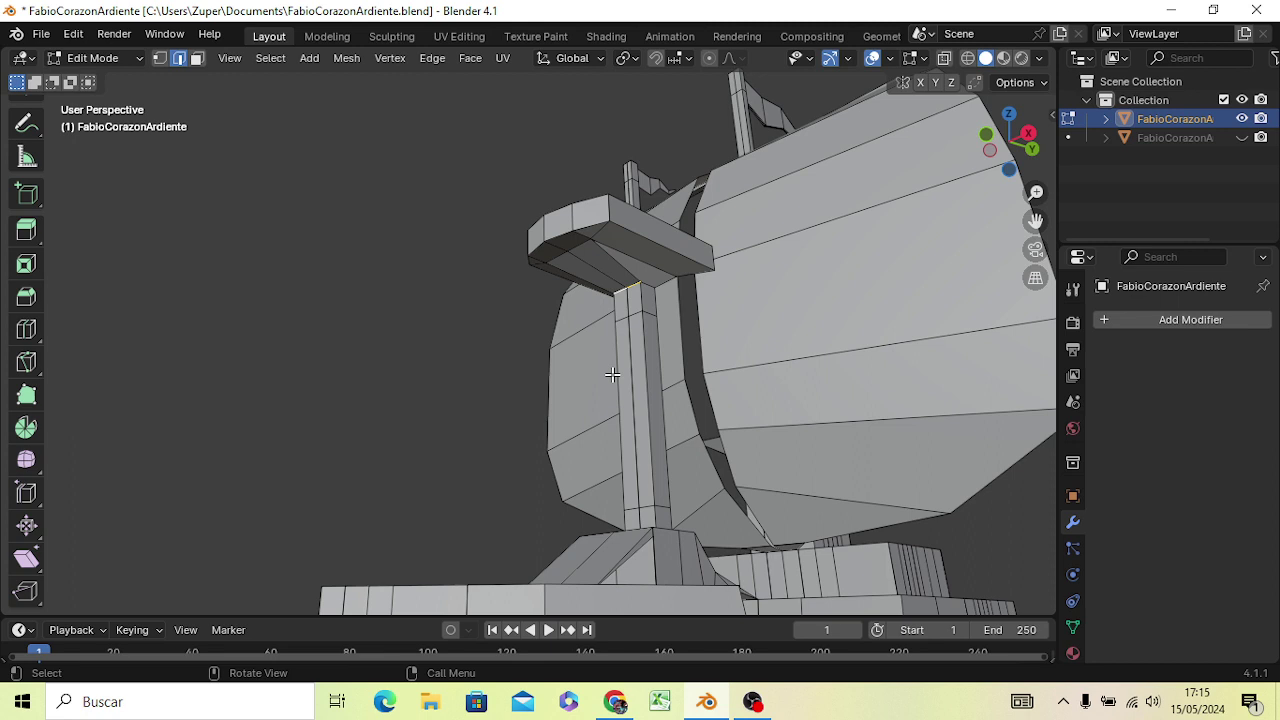
pyautogui.press('g')
pyautogui.press('z')
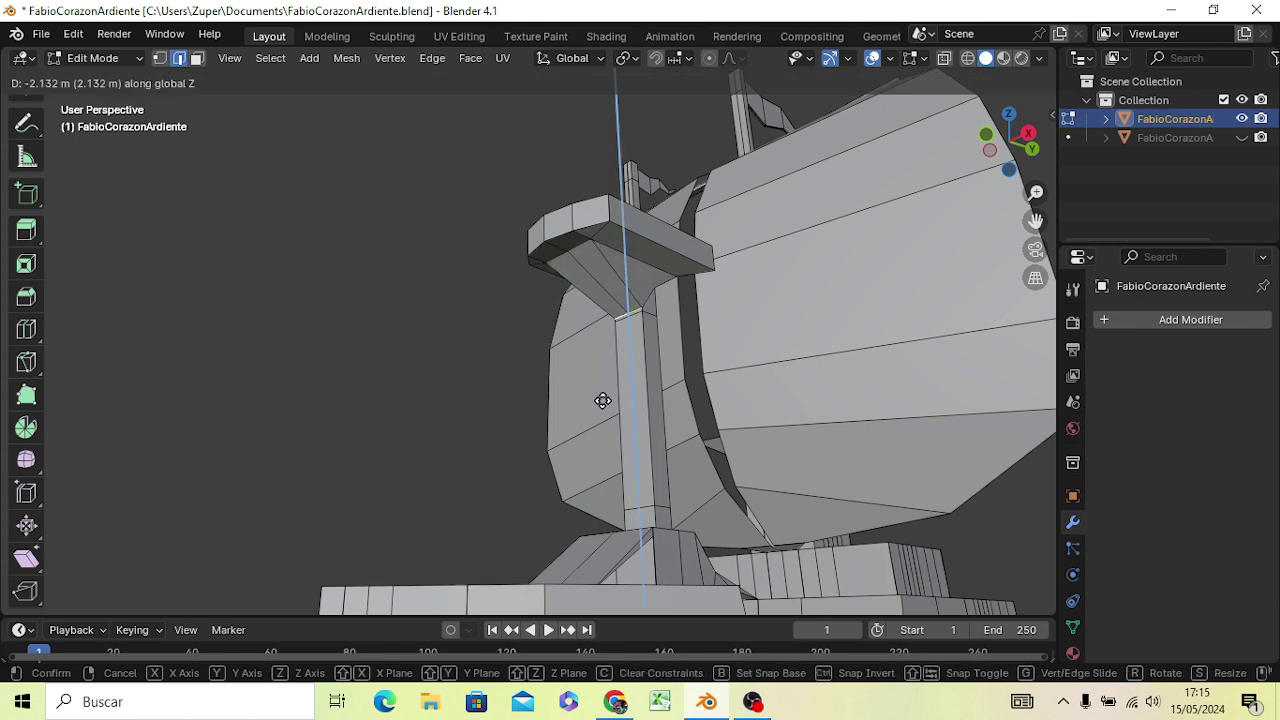
pyautogui.click(603, 399)
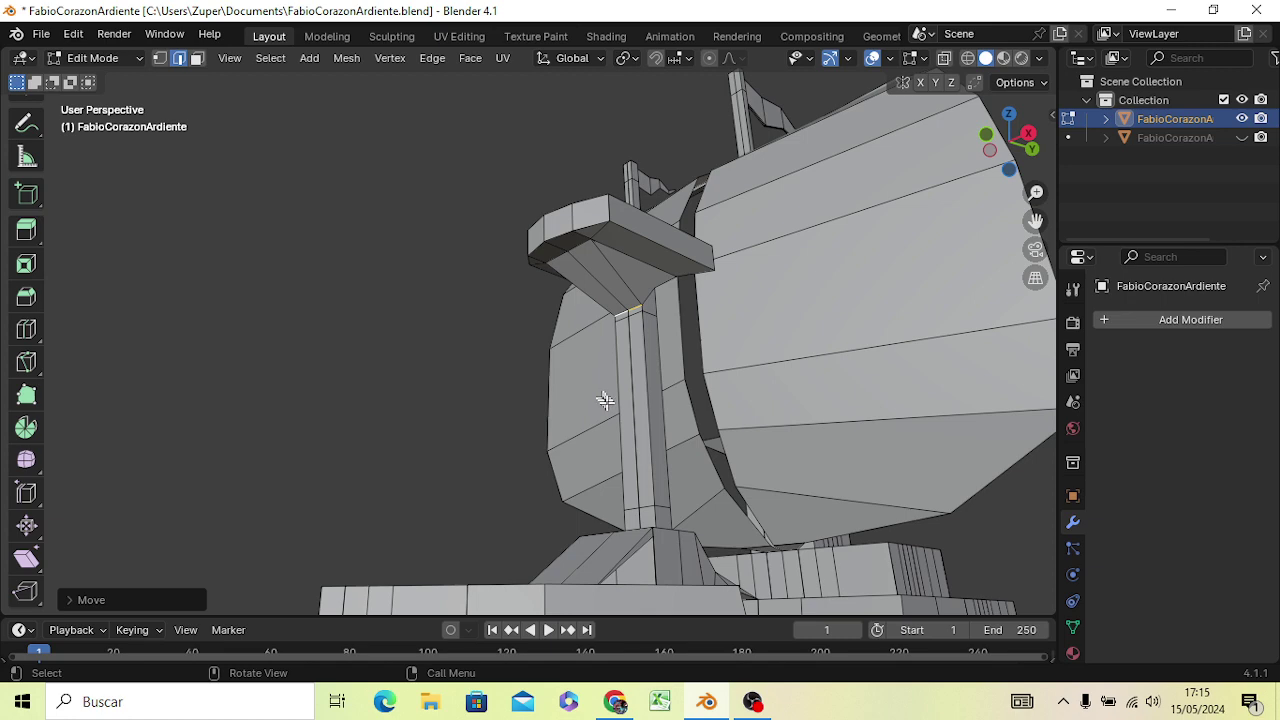
pyautogui.moveTo(643, 384)
pyautogui.mouseDown(button='middle')
pyautogui.moveTo(530, 453)
pyautogui.moveTo(529, 440)
pyautogui.mouseUp(button='middle')
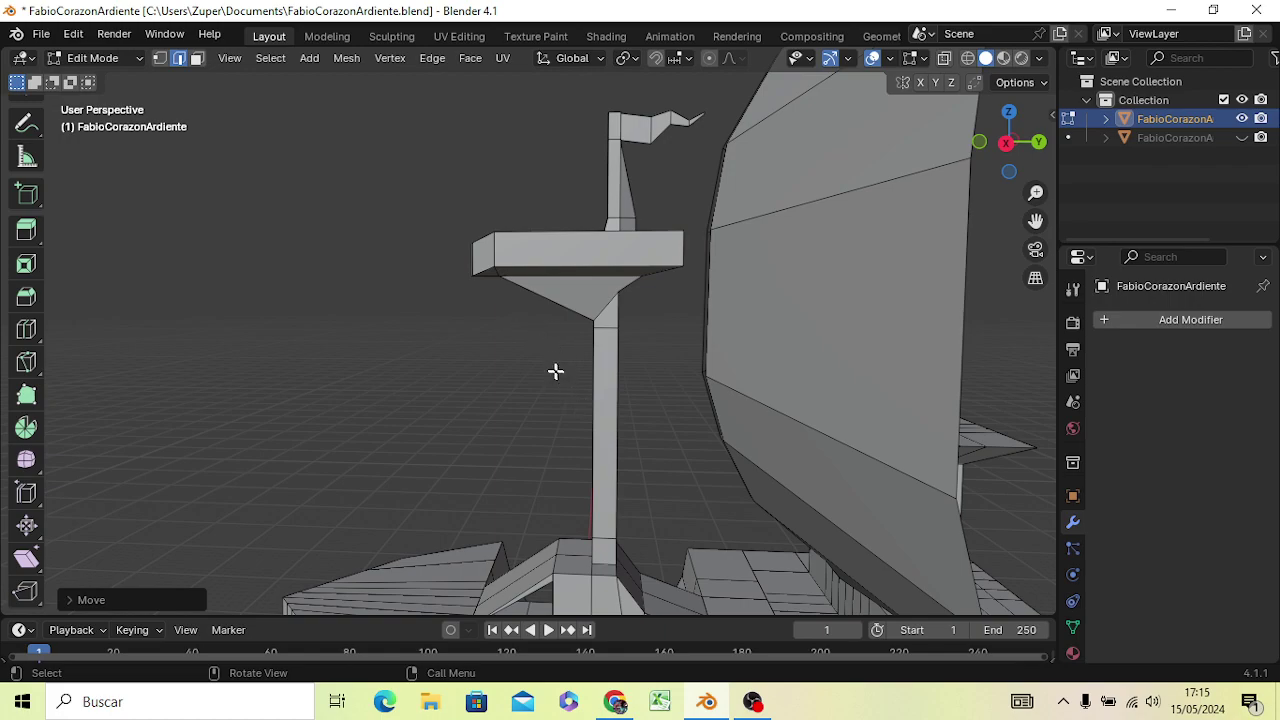
pyautogui.moveTo(535, 353)
pyautogui.mouseDown(button='middle')
pyautogui.moveTo(700, 412)
pyautogui.moveTo(525, 470)
pyautogui.moveTo(484, 337)
pyautogui.moveTo(491, 294)
pyautogui.mouseUp(button='middle')
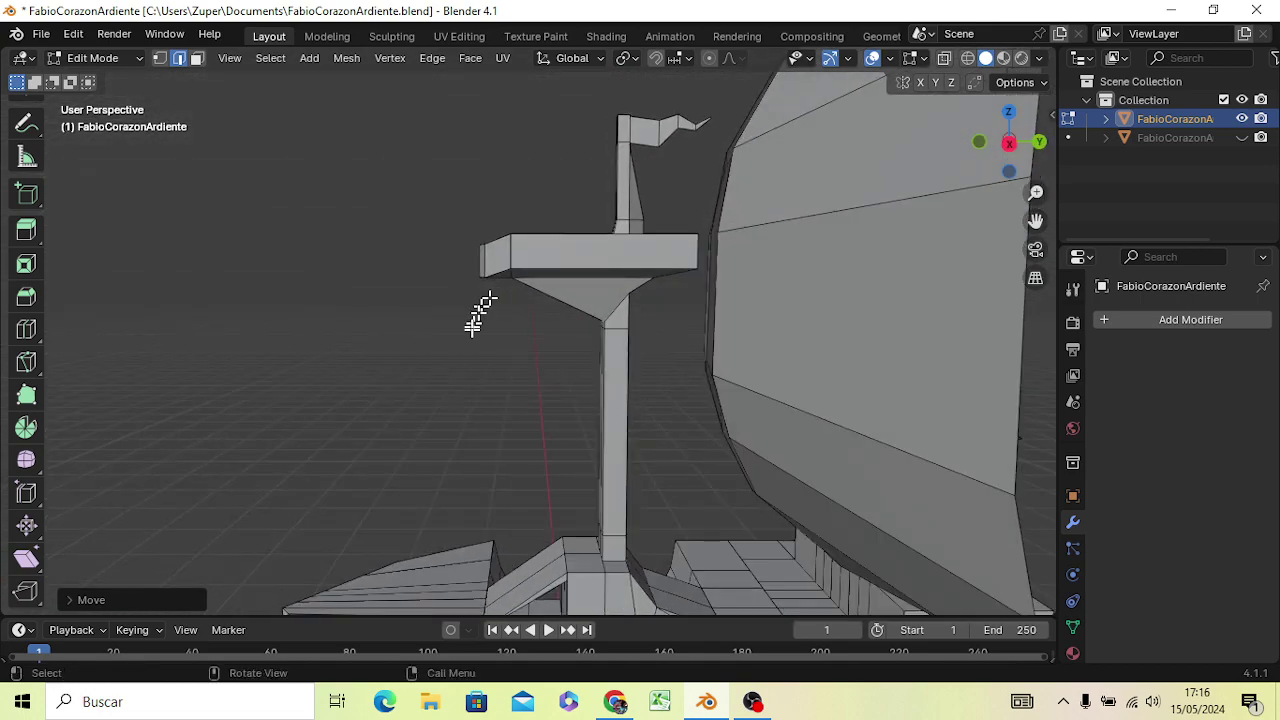
# Switch to wireframe shading, box-select the platform's outer edge face, and raise it along Z
pyautogui.press('z')
pyautogui.click(341, 394)
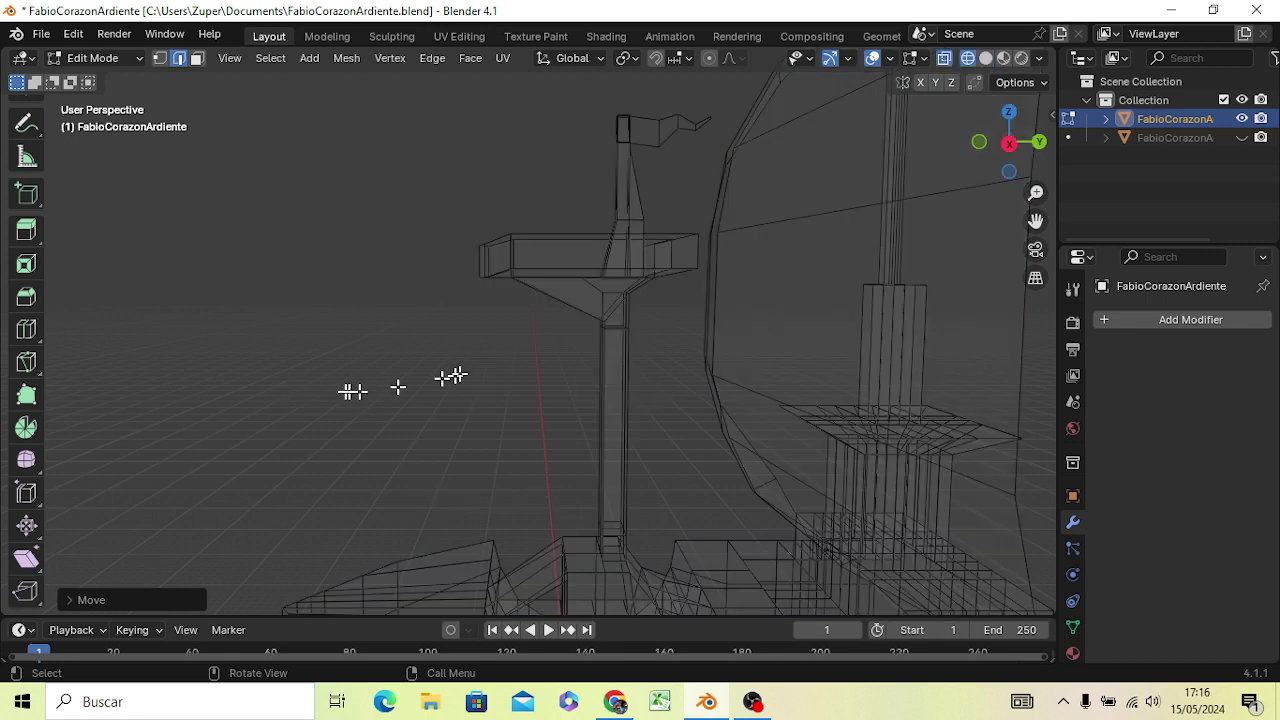
pyautogui.moveTo(459, 222); pyautogui.dragTo(506, 301)
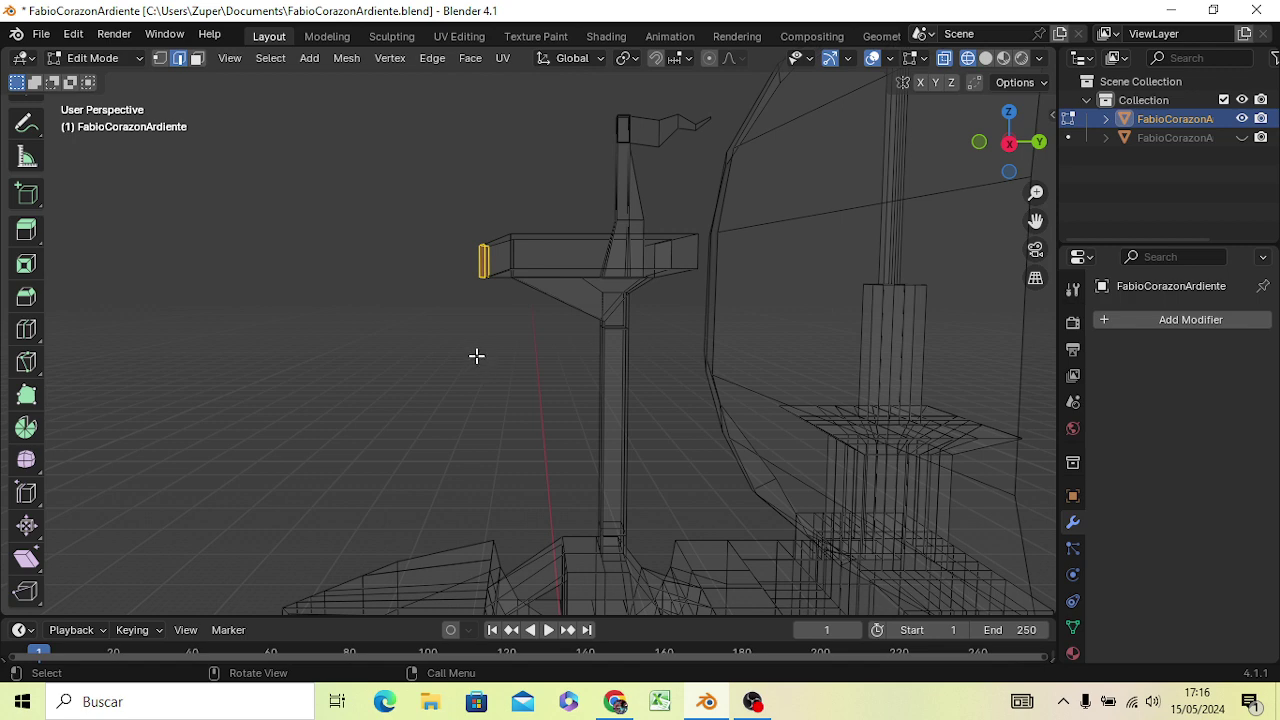
pyautogui.press('g')
pyautogui.press('z')
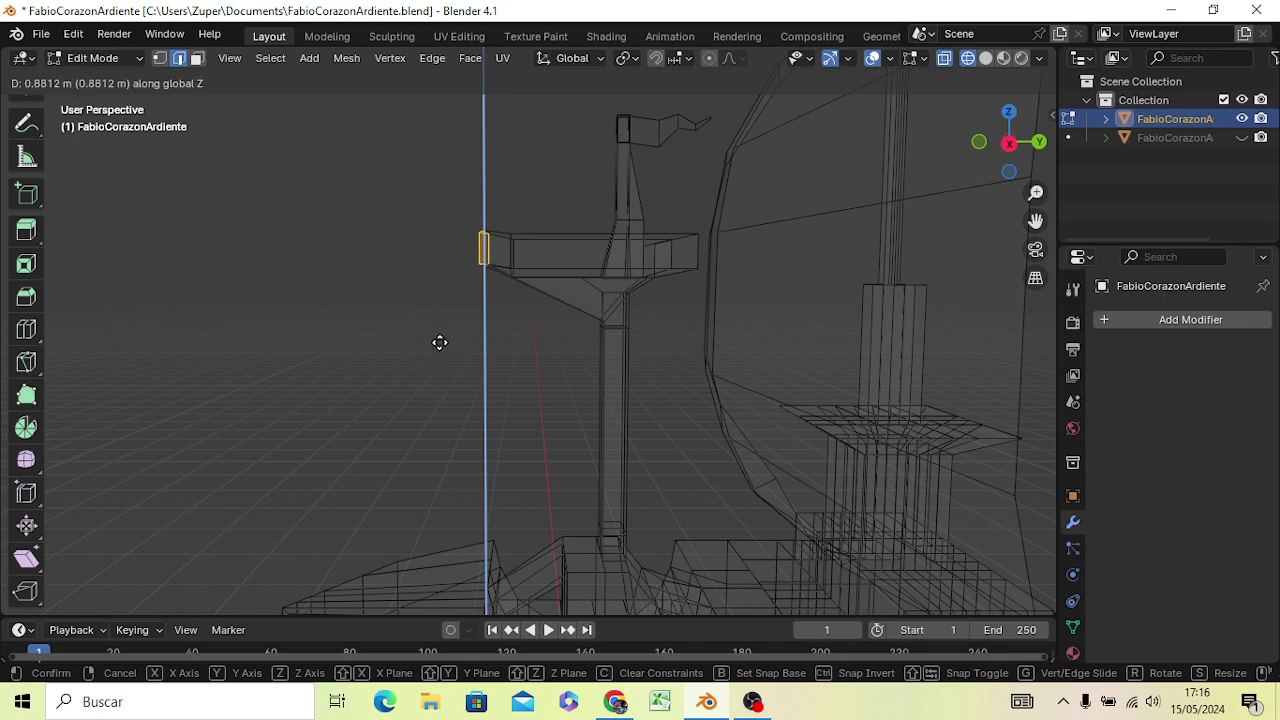
pyautogui.click(438, 340)
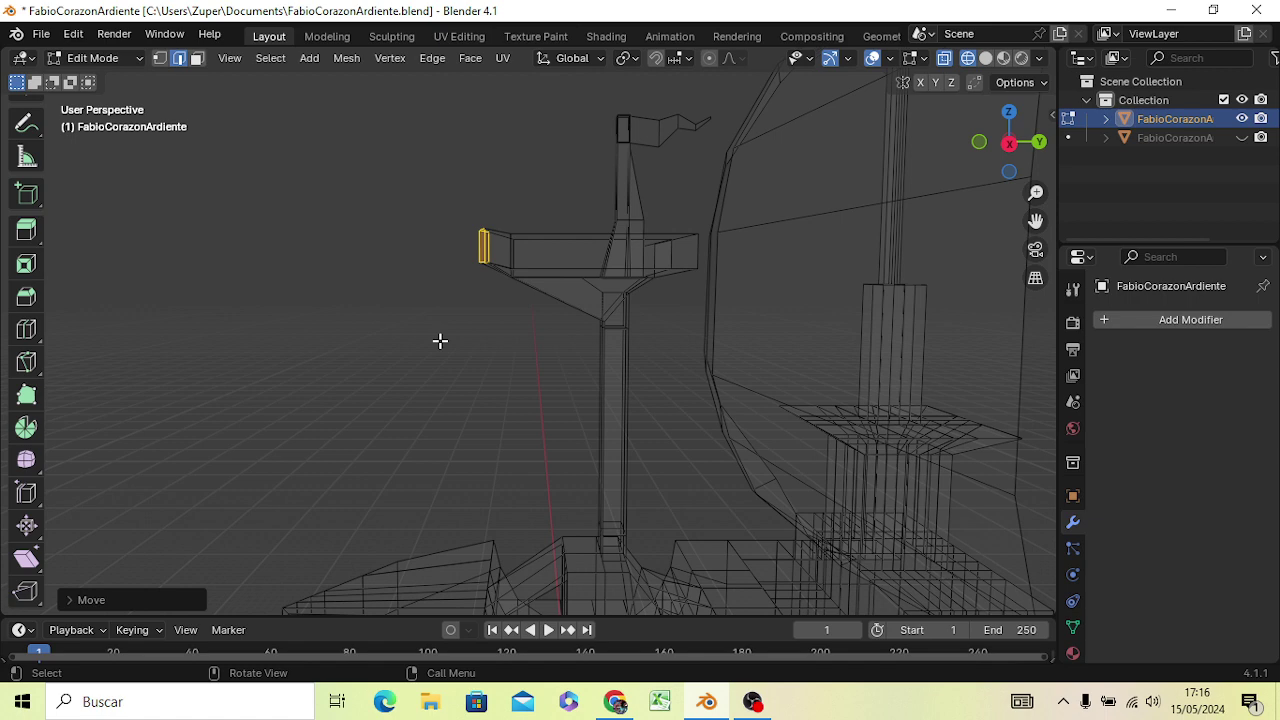
# Push the rim face outward along Y, deselect it, and go to Right orthographic view
pyautogui.press('g')
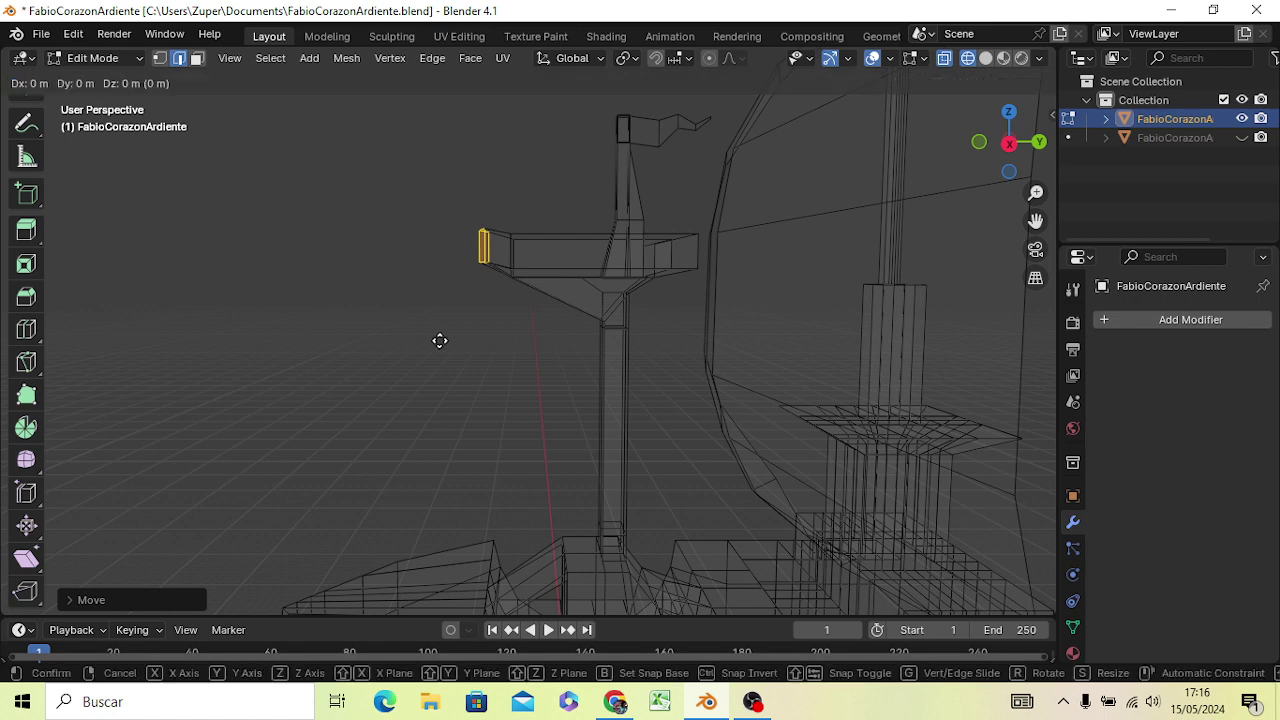
pyautogui.press('y')
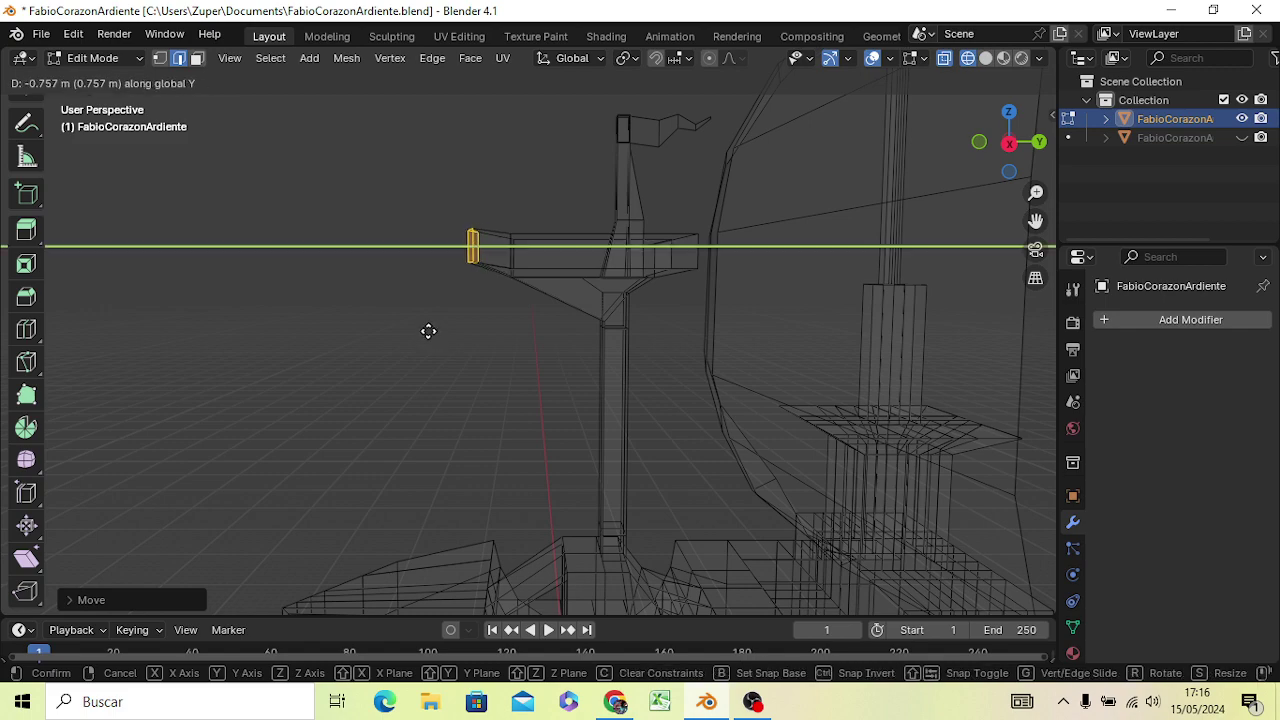
pyautogui.click(430, 335)
pyautogui.moveTo(437, 349)
pyautogui.mouseDown(button='middle')
pyautogui.moveTo(500, 458)
pyautogui.moveTo(384, 484)
pyautogui.mouseUp(button='middle')
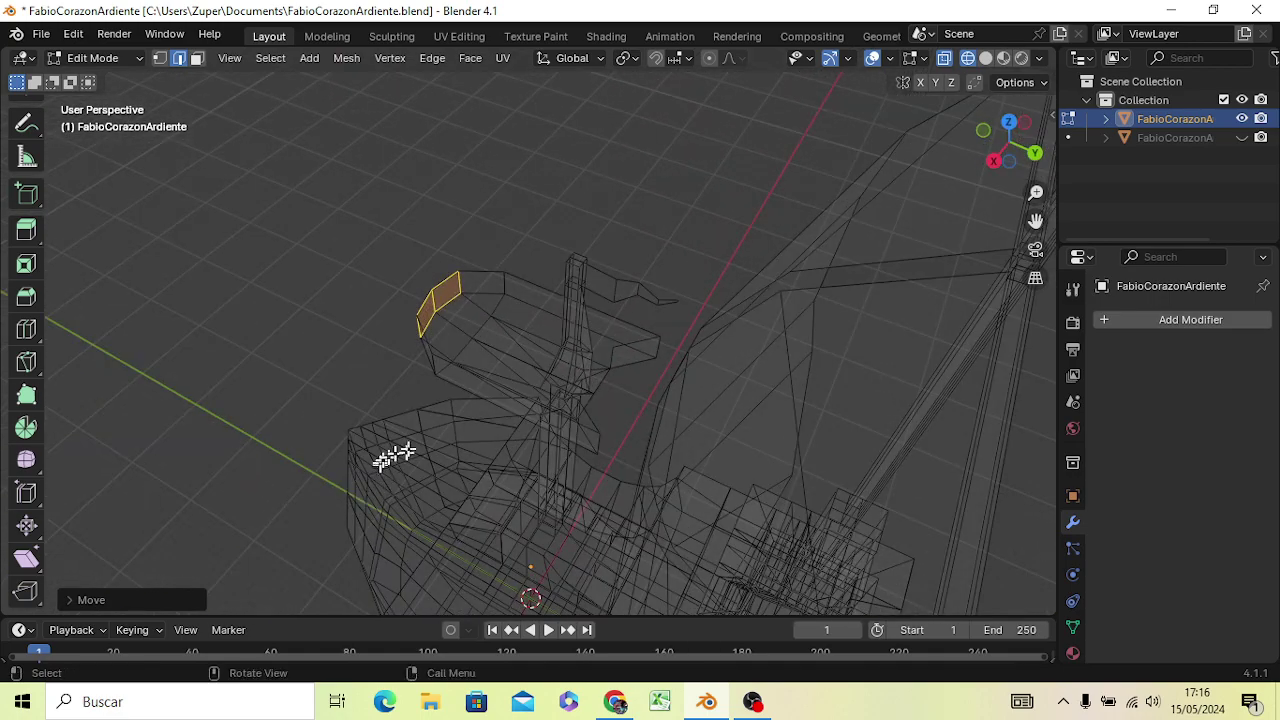
pyautogui.moveTo(424, 441)
pyautogui.mouseDown(button='middle')
pyautogui.moveTo(517, 380)
pyautogui.moveTo(549, 285)
pyautogui.mouseUp(button='middle')
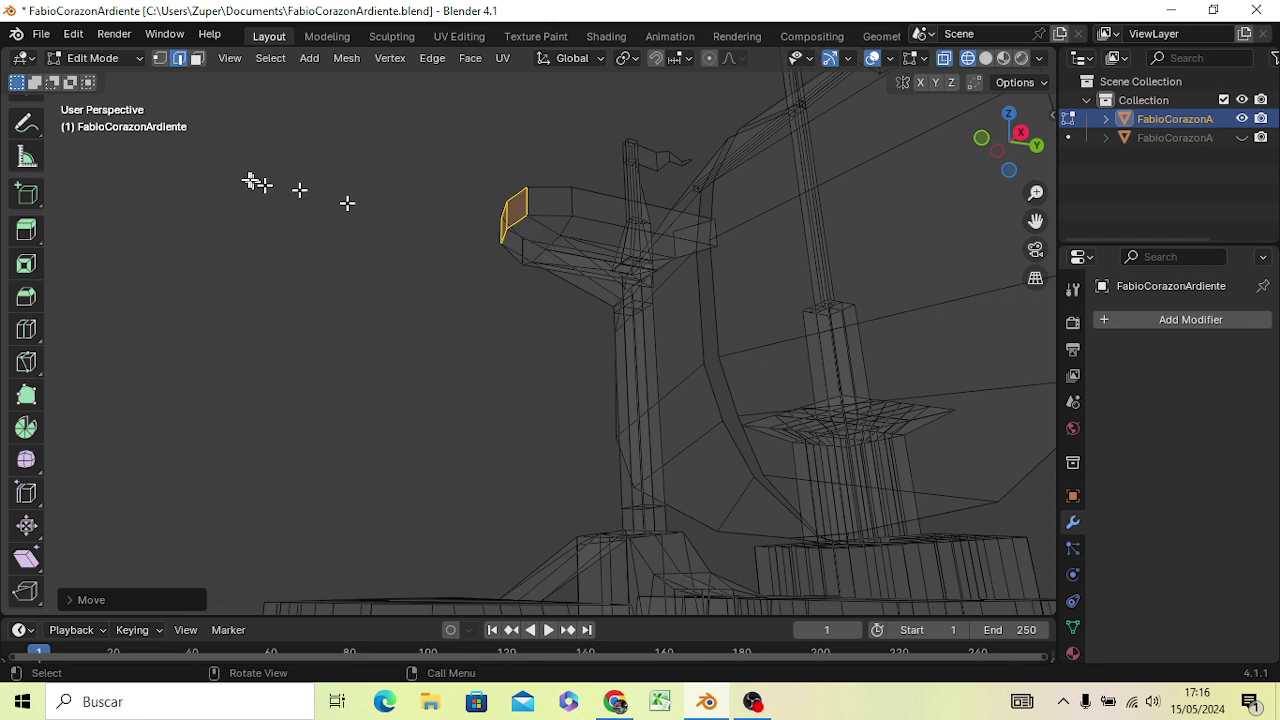
pyautogui.click(550, 237)
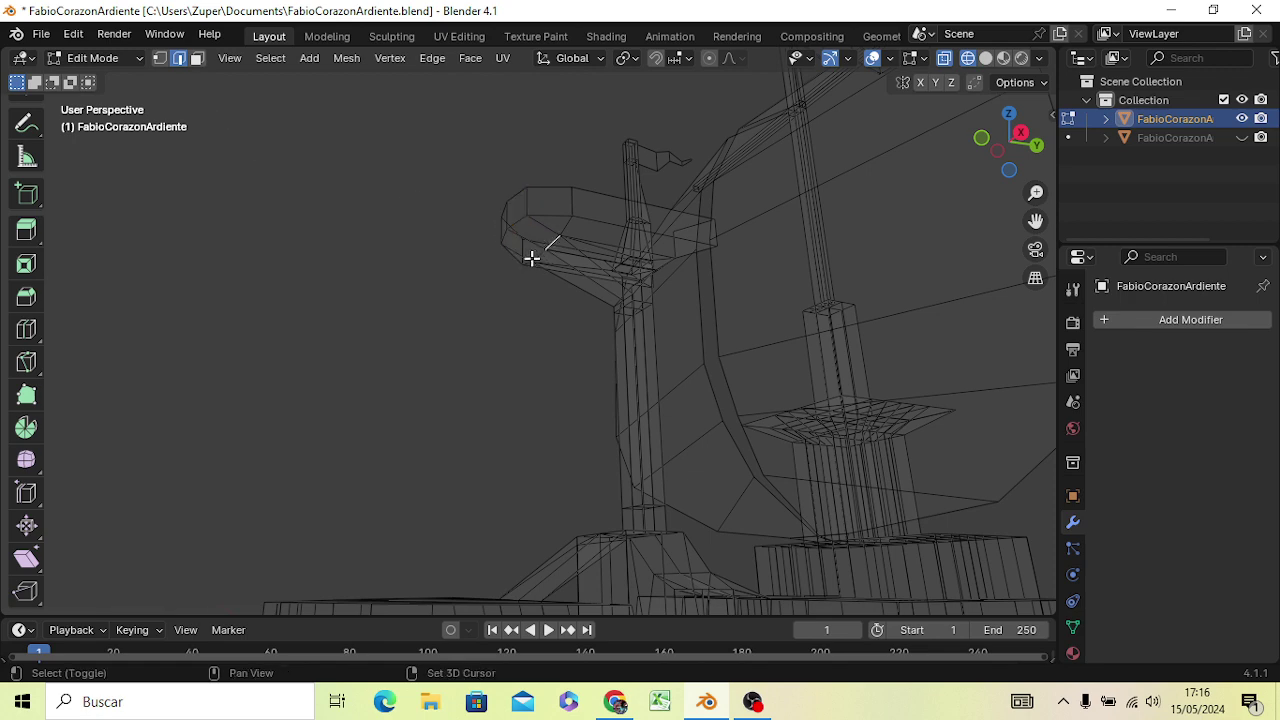
pyautogui.moveTo(520, 357); pyautogui.dragTo(477, 446, button='middle')
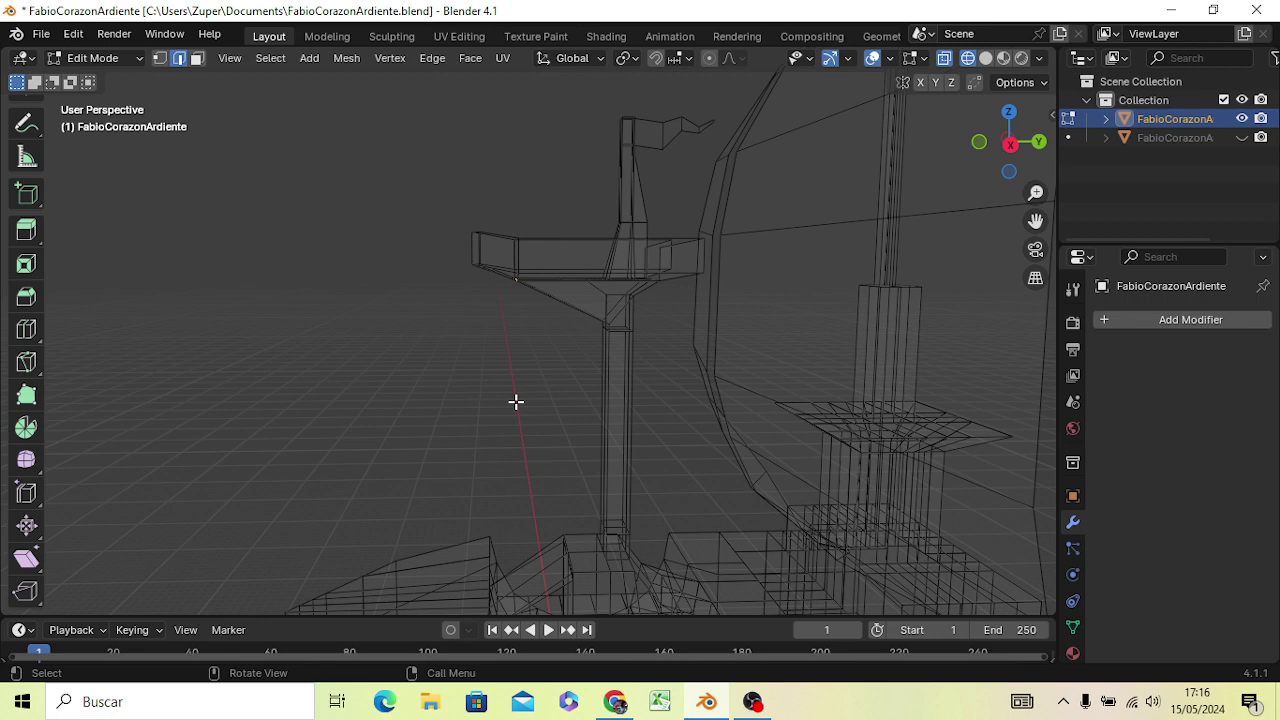
pyautogui.press('KP_3')
# Select an edge on the platform's rim and start moving it about 0.57 m up along Z
pyautogui.click(533, 416)
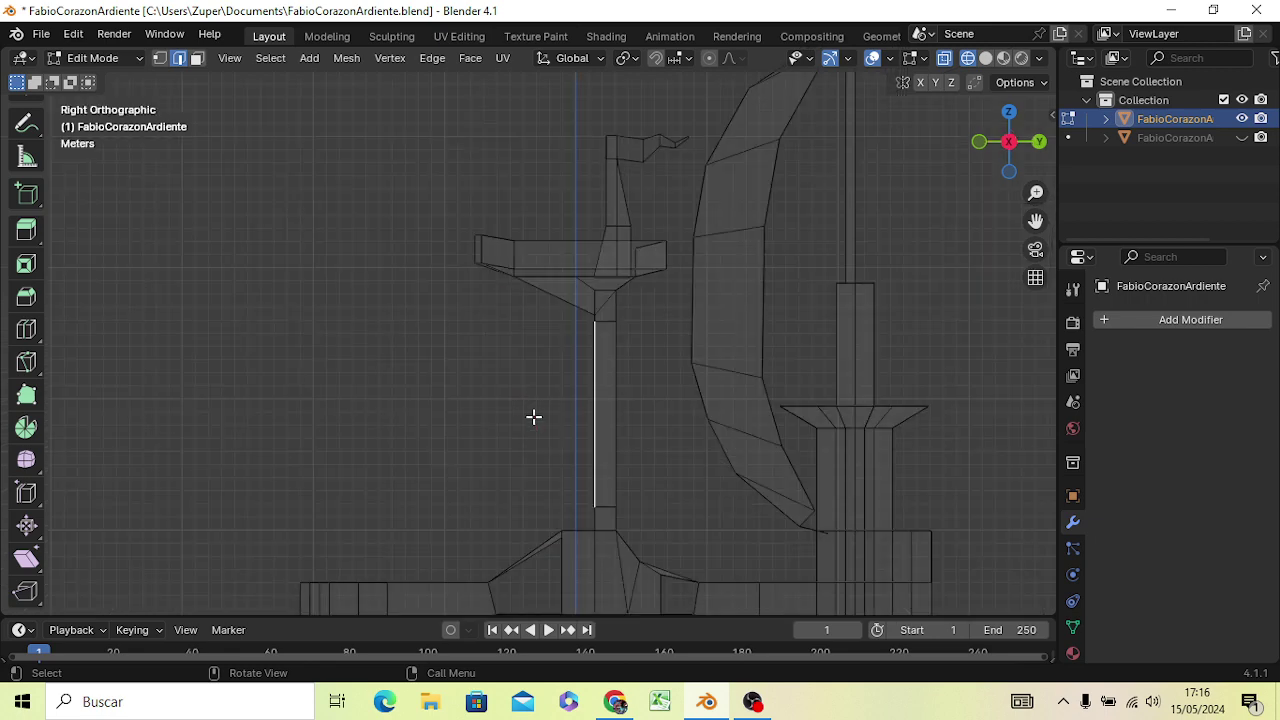
pyautogui.press('g')
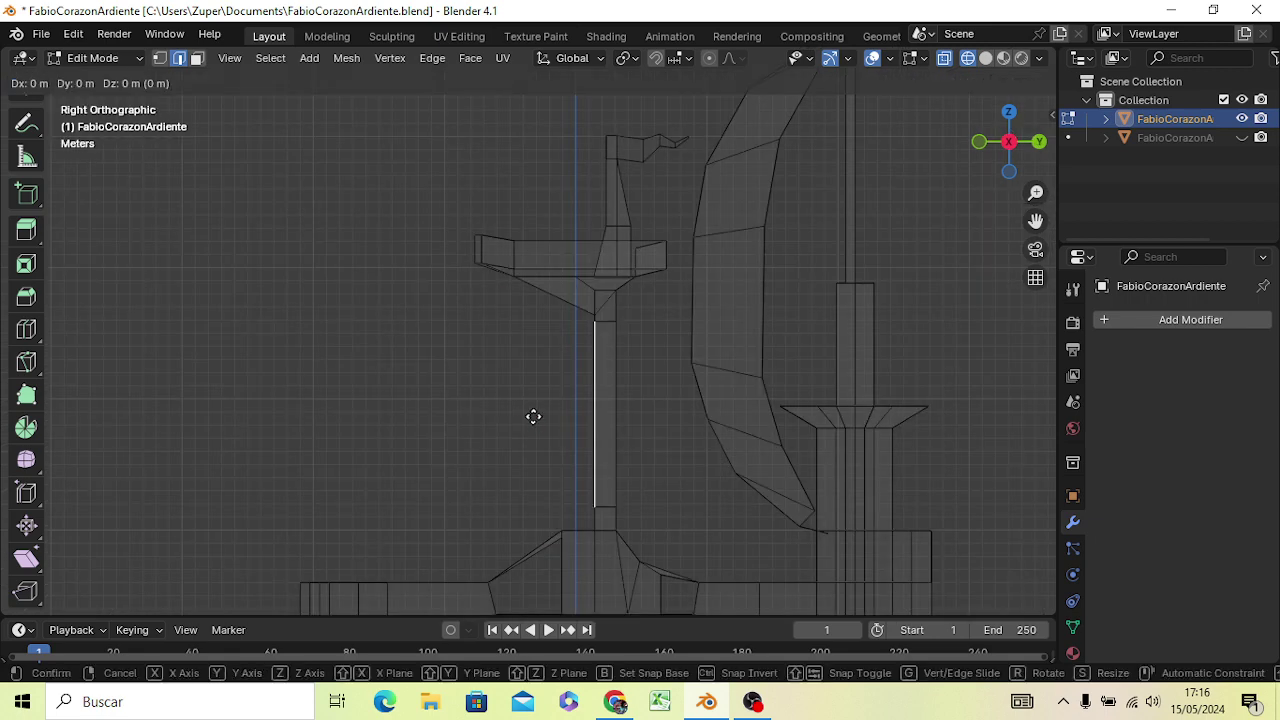
pyautogui.press('Escape')
pyautogui.hotkey('alt', 'a')
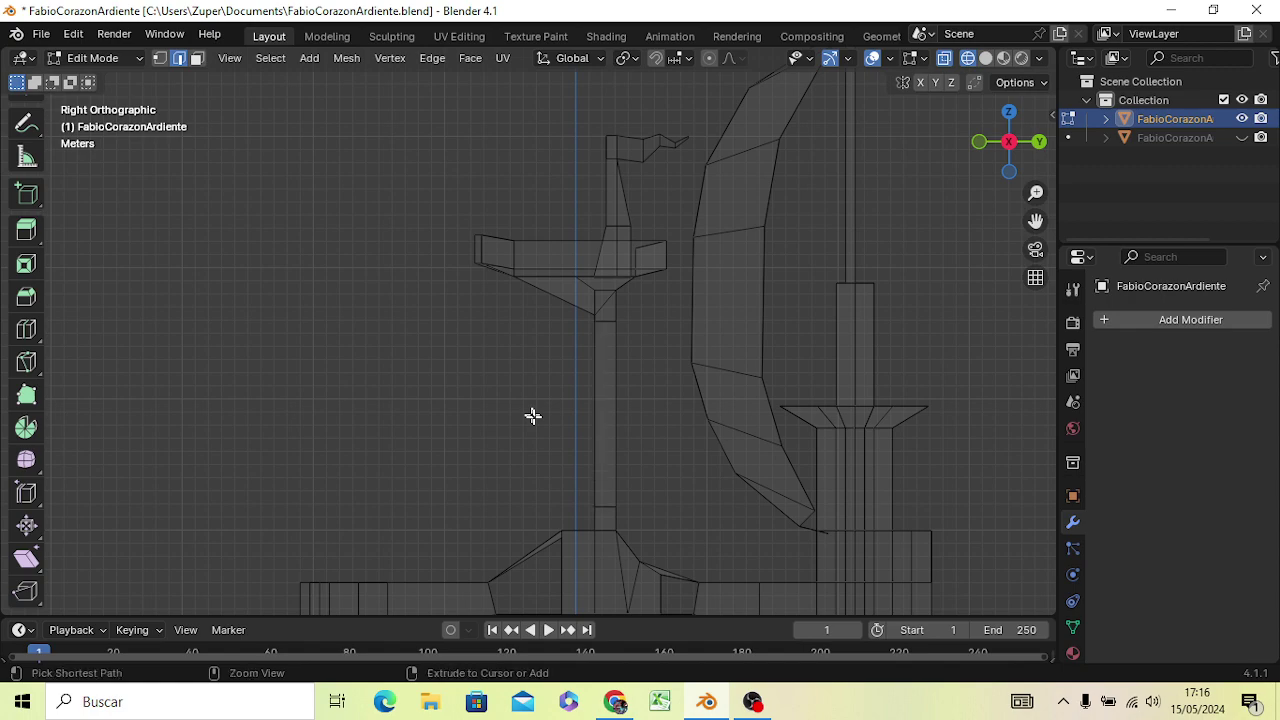
pyautogui.moveTo(510, 377); pyautogui.dragTo(620, 300, button='middle')
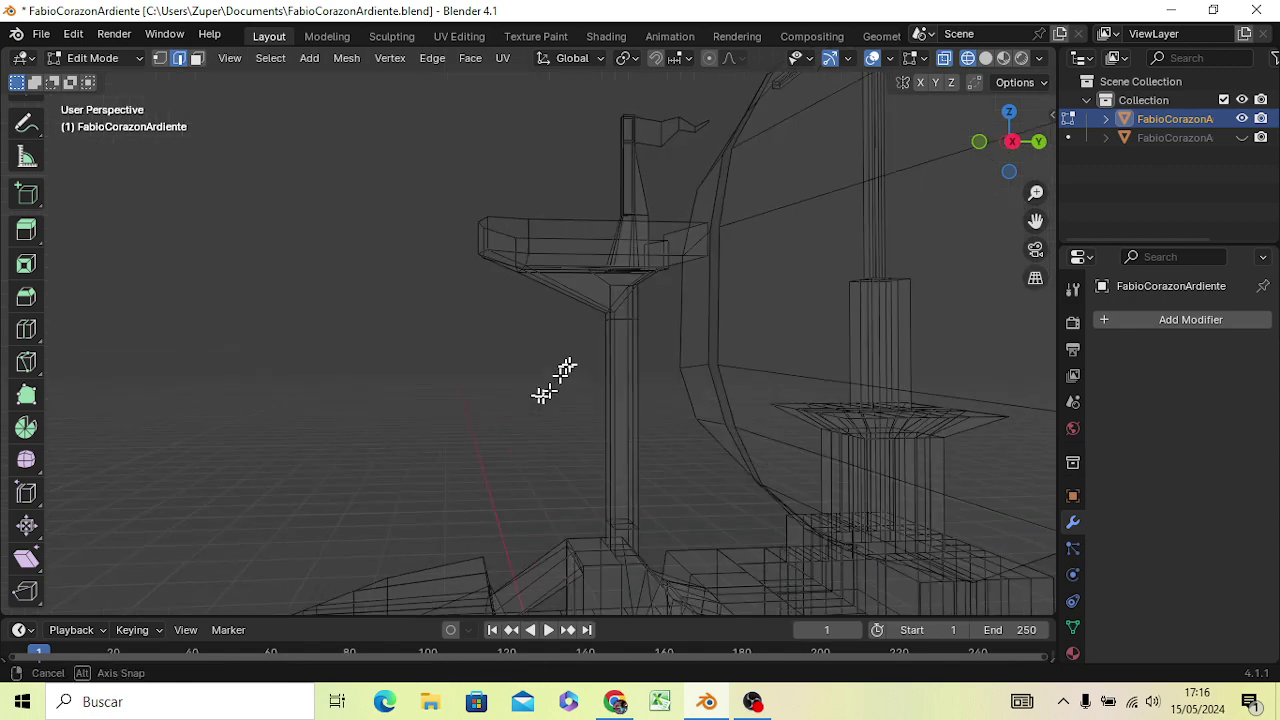
pyautogui.click(562, 237)
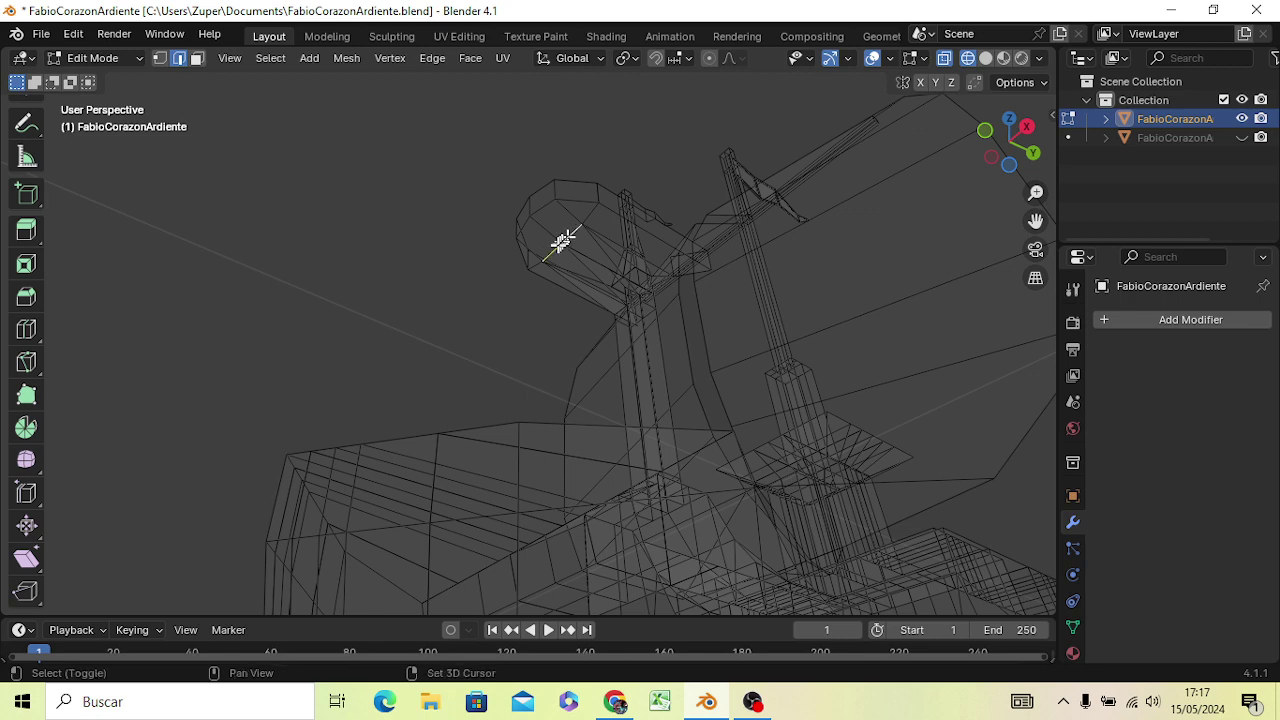
pyautogui.moveTo(509, 306); pyautogui.dragTo(485, 350, button='middle')
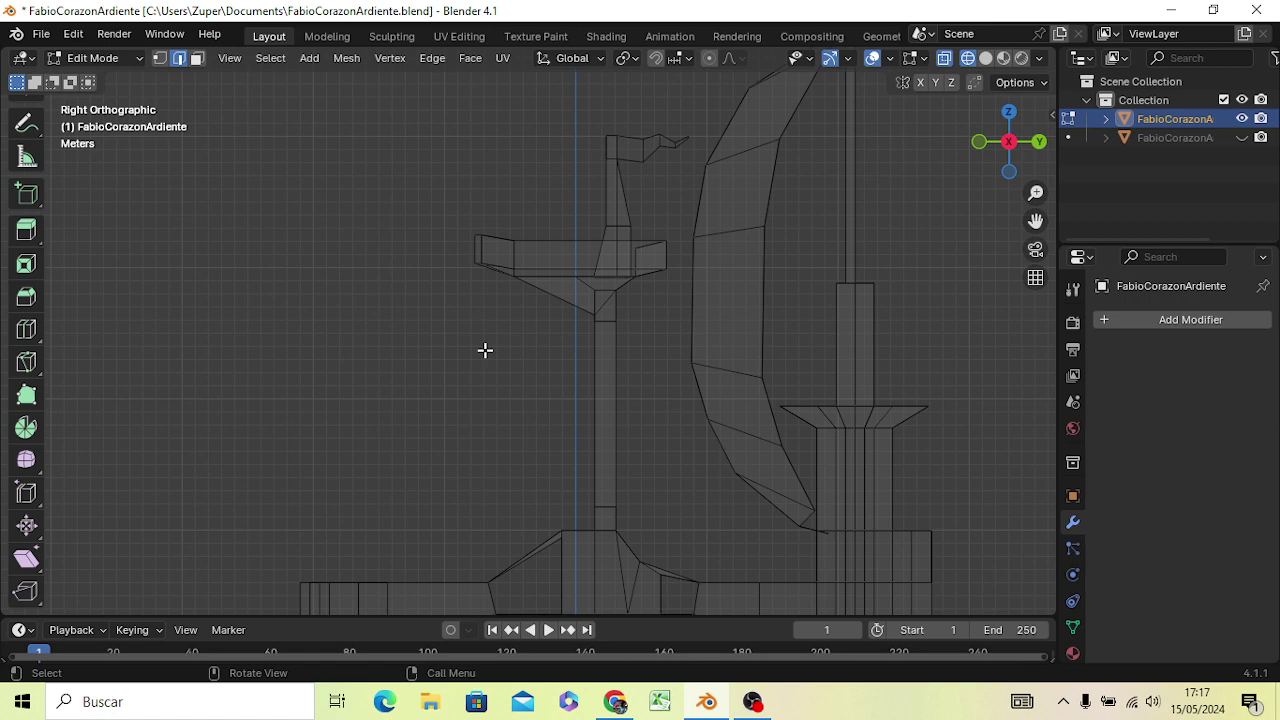
pyautogui.press('g')
pyautogui.press('z')
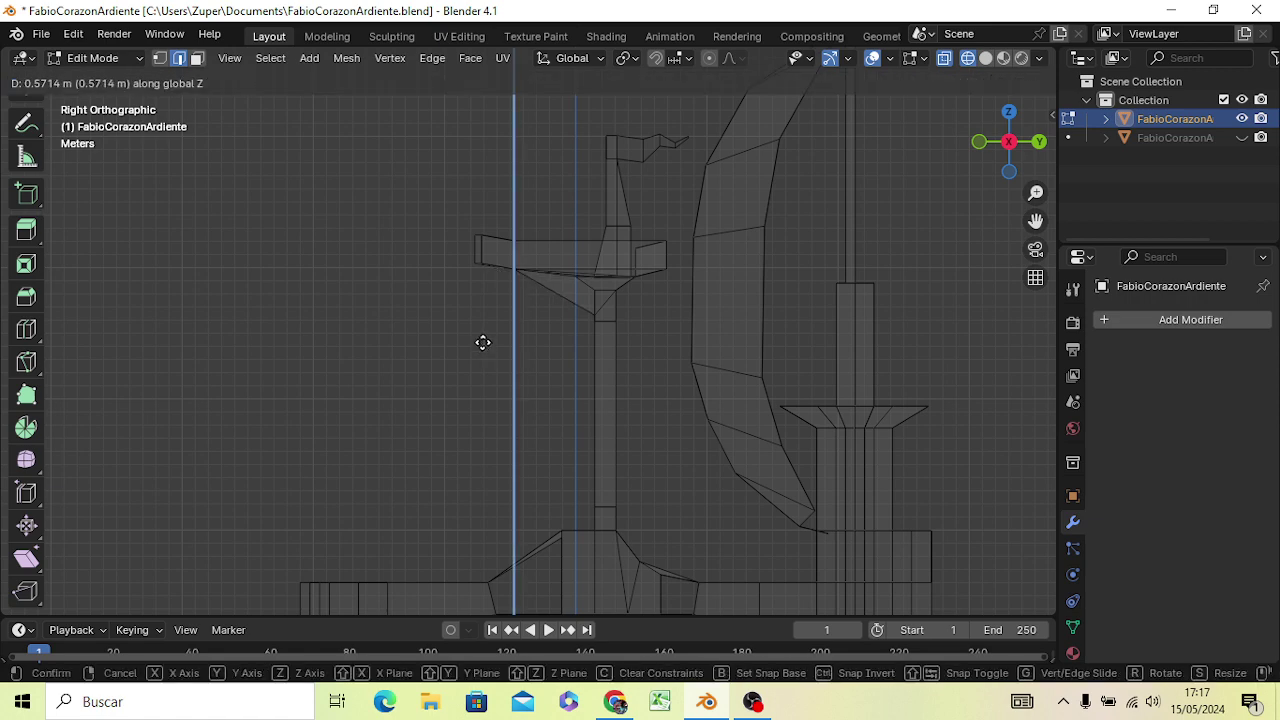
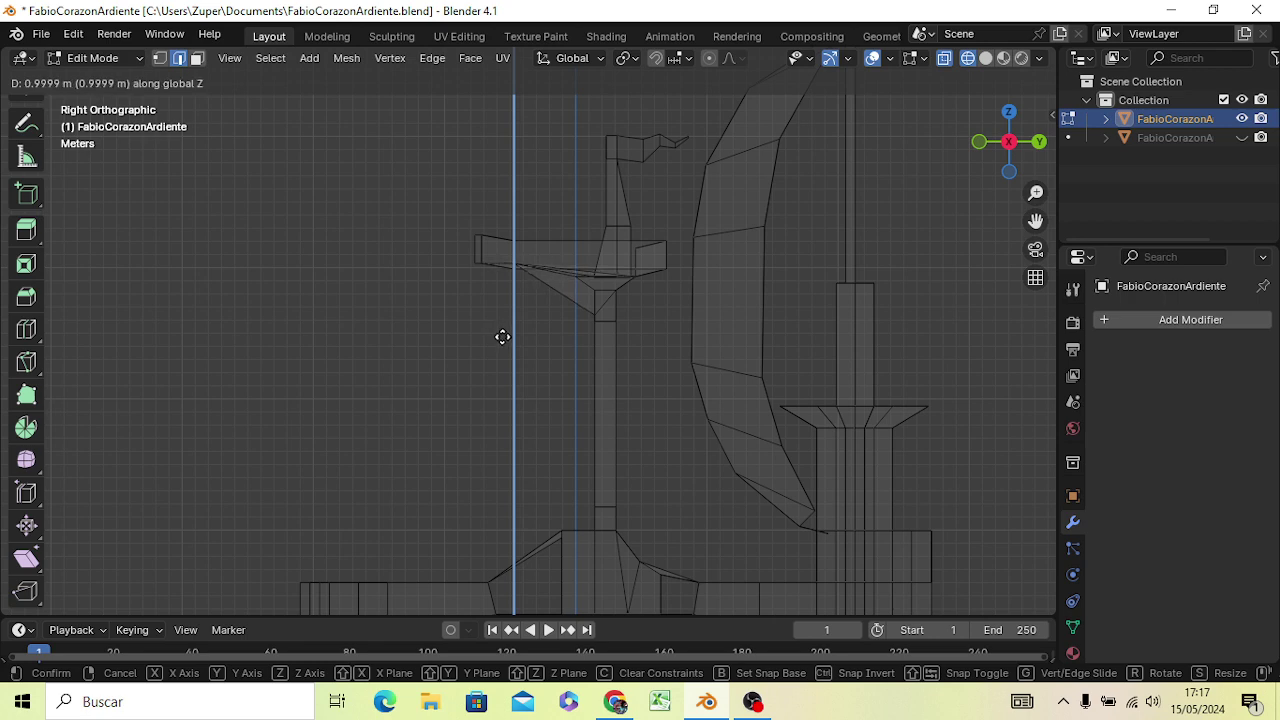
# In vertex select, lift the lookout platform's top edge 0.5 m along Z
pyautogui.click(502, 337)
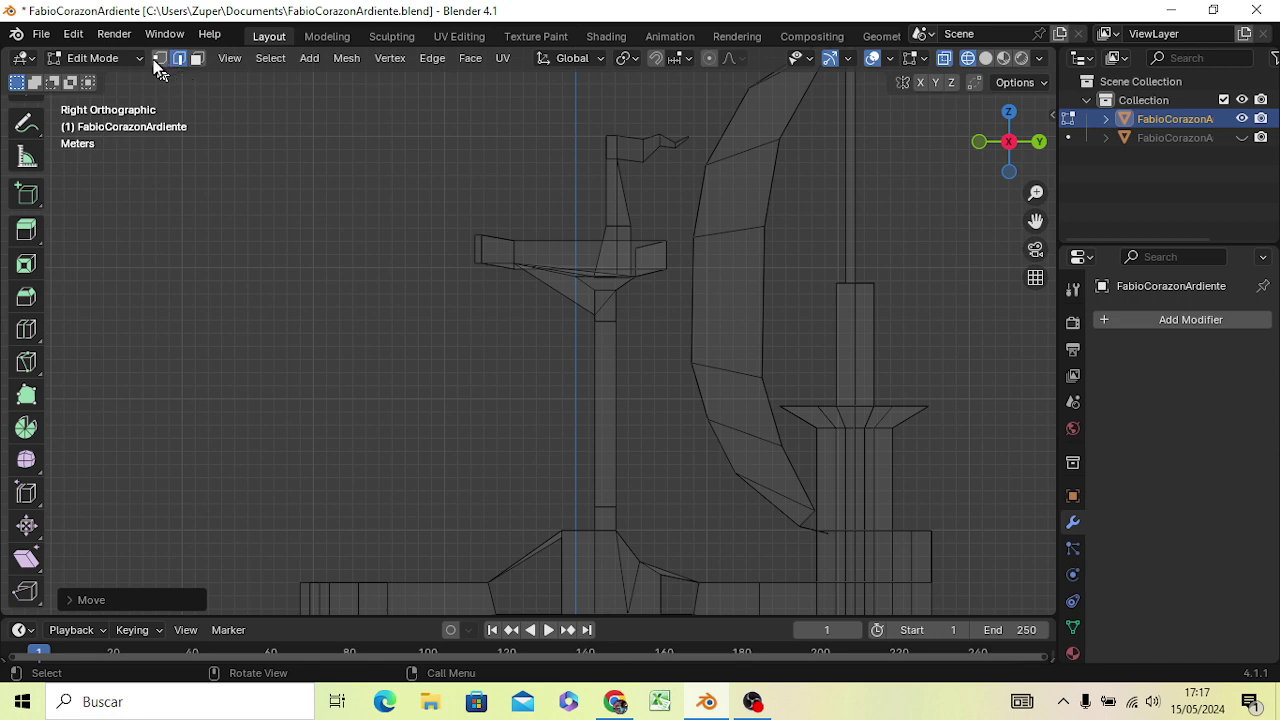
pyautogui.click(155, 61)
pyautogui.click(251, 200)
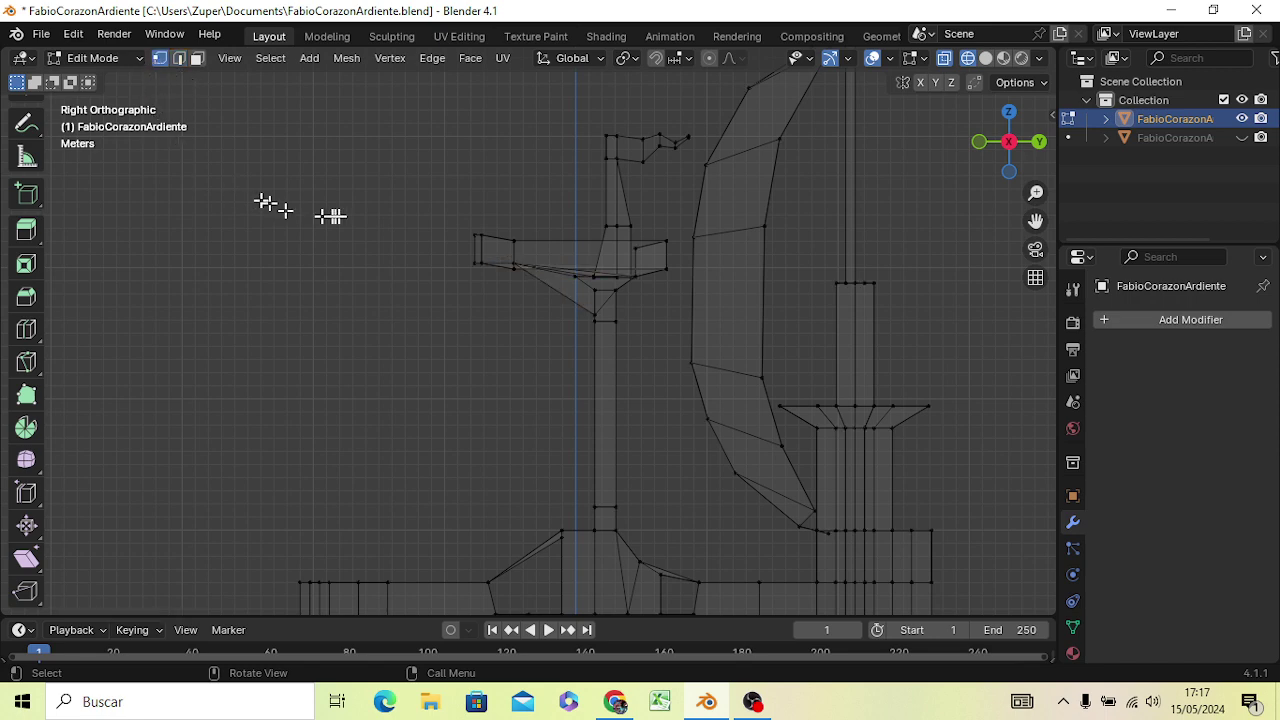
pyautogui.click(513, 243)
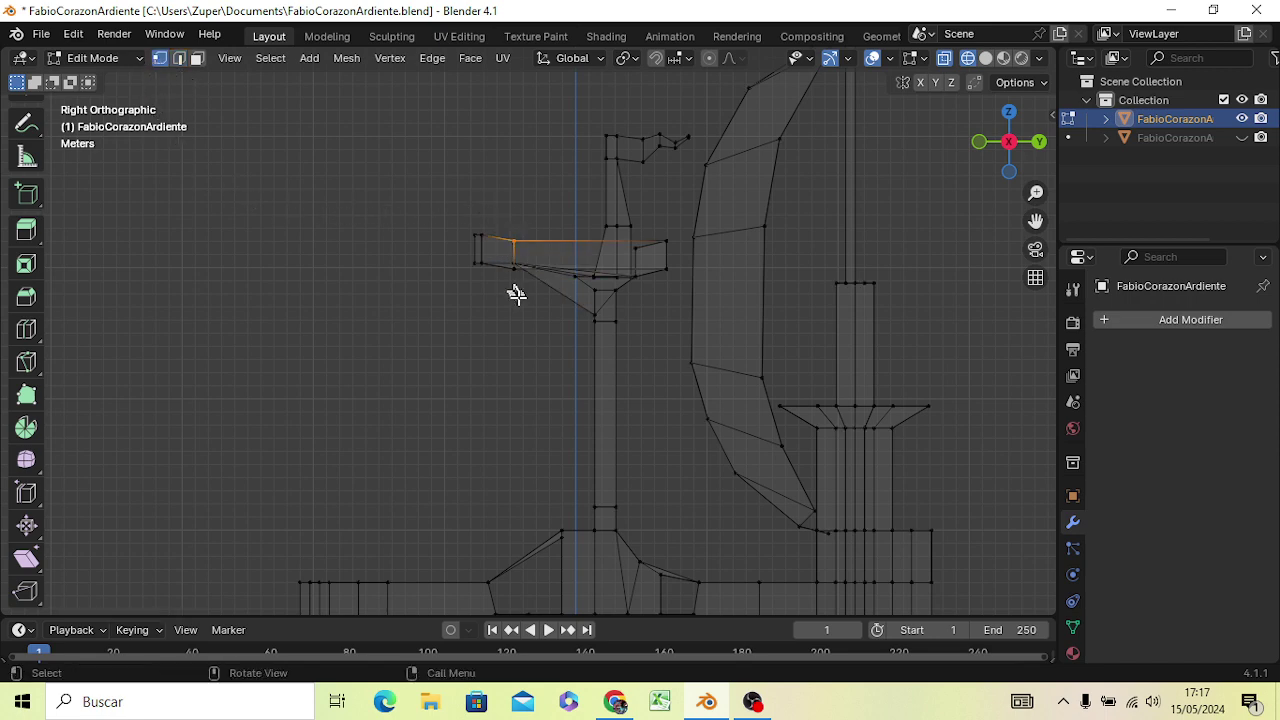
pyautogui.press('g')
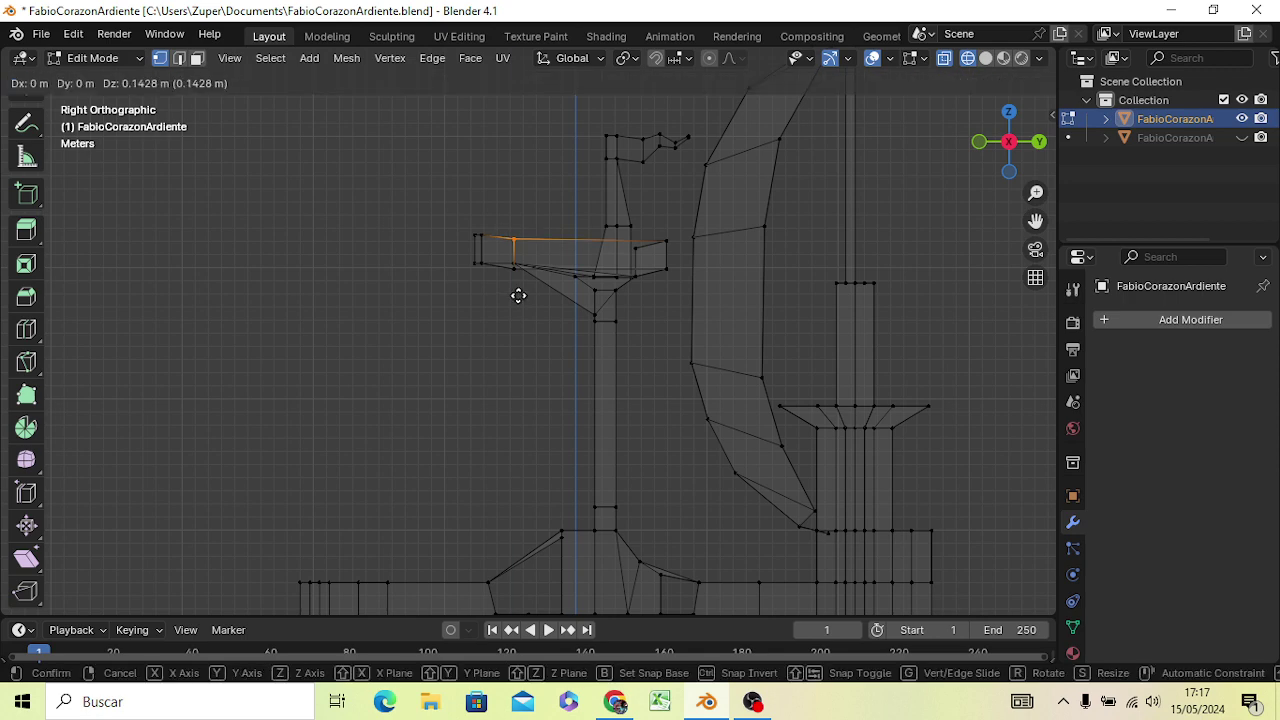
pyautogui.press('z')
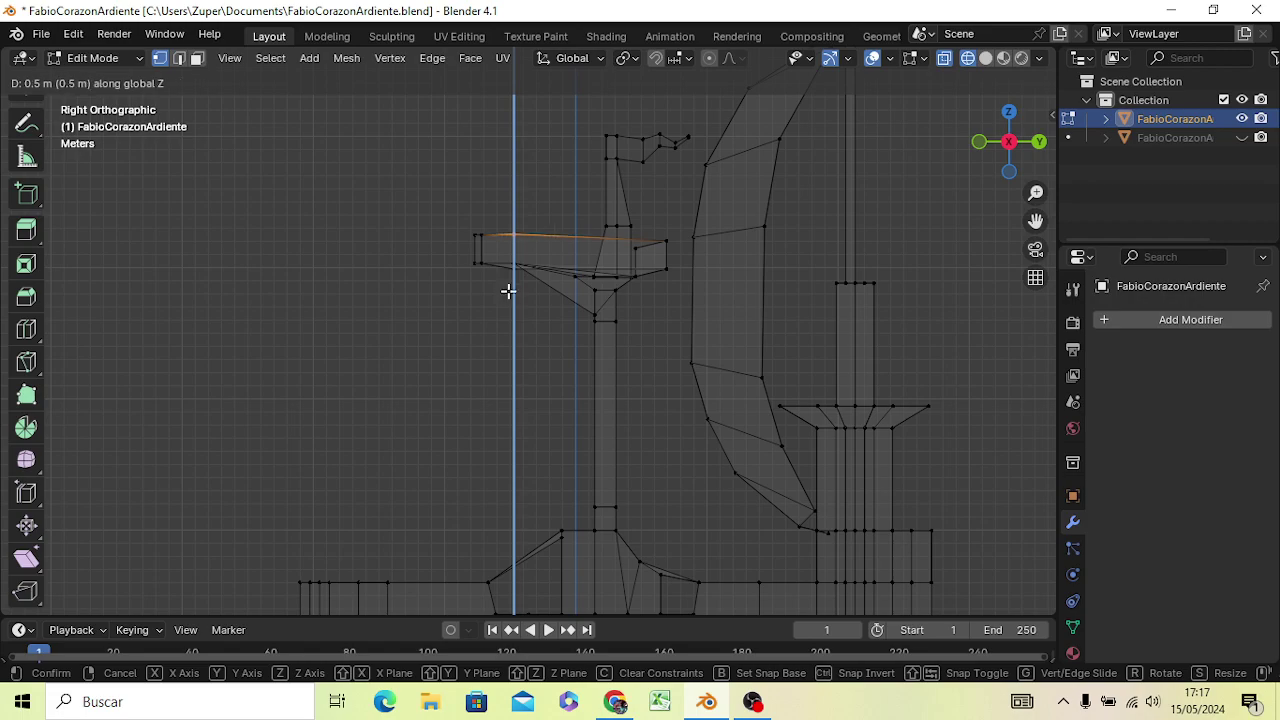
pyautogui.click(508, 290)
pyautogui.click(474, 343)
pyautogui.moveTo(474, 343)
pyautogui.mouseDown(button='middle')
pyautogui.moveTo(586, 394)
pyautogui.moveTo(651, 363)
pyautogui.moveTo(643, 323)
pyautogui.moveTo(512, 318)
pyautogui.moveTo(460, 371)
pyautogui.moveTo(486, 337)
pyautogui.moveTo(471, 286)
pyautogui.moveTo(269, 344)
pyautogui.moveTo(634, 349)
pyautogui.moveTo(534, 357)
pyautogui.moveTo(580, 383)
pyautogui.moveTo(590, 375)
pyautogui.mouseUp(button='middle')
pyautogui.scroll(-4, 466, 366)
pyautogui.scroll(-2, 469, 360)
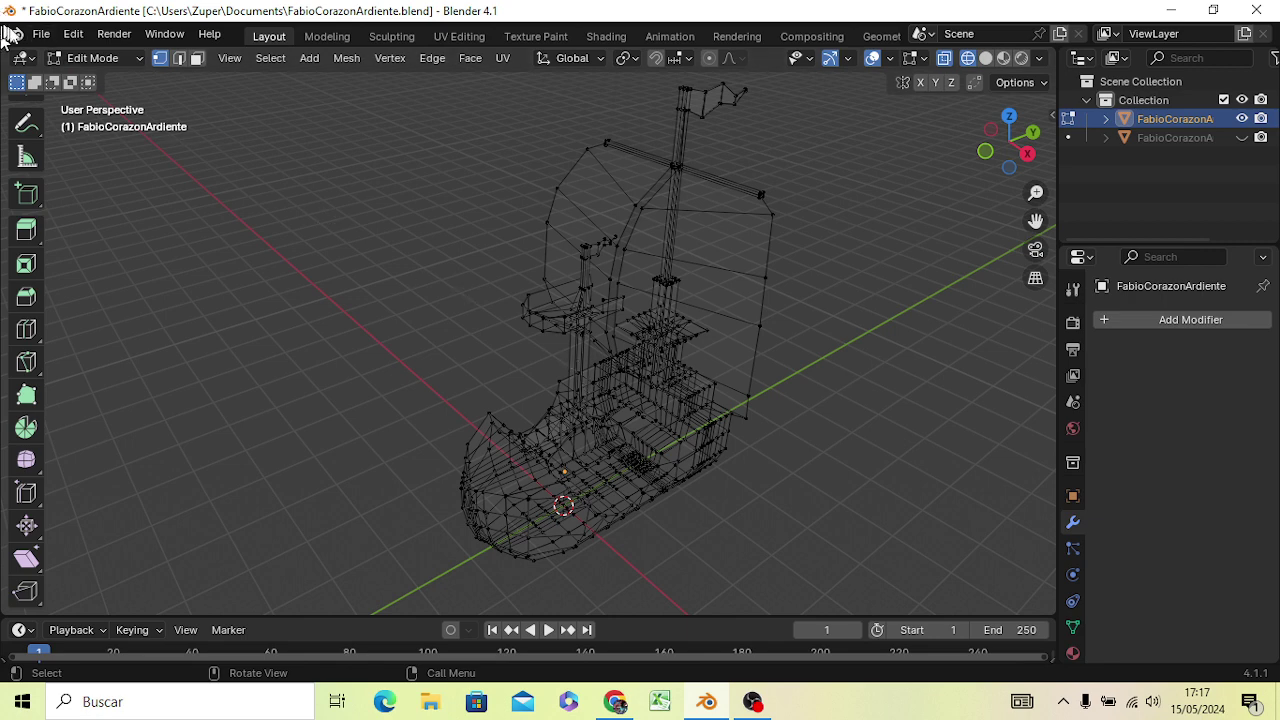
# Save the ship file and switch the viewport to solid shading
pyautogui.click(41, 34)
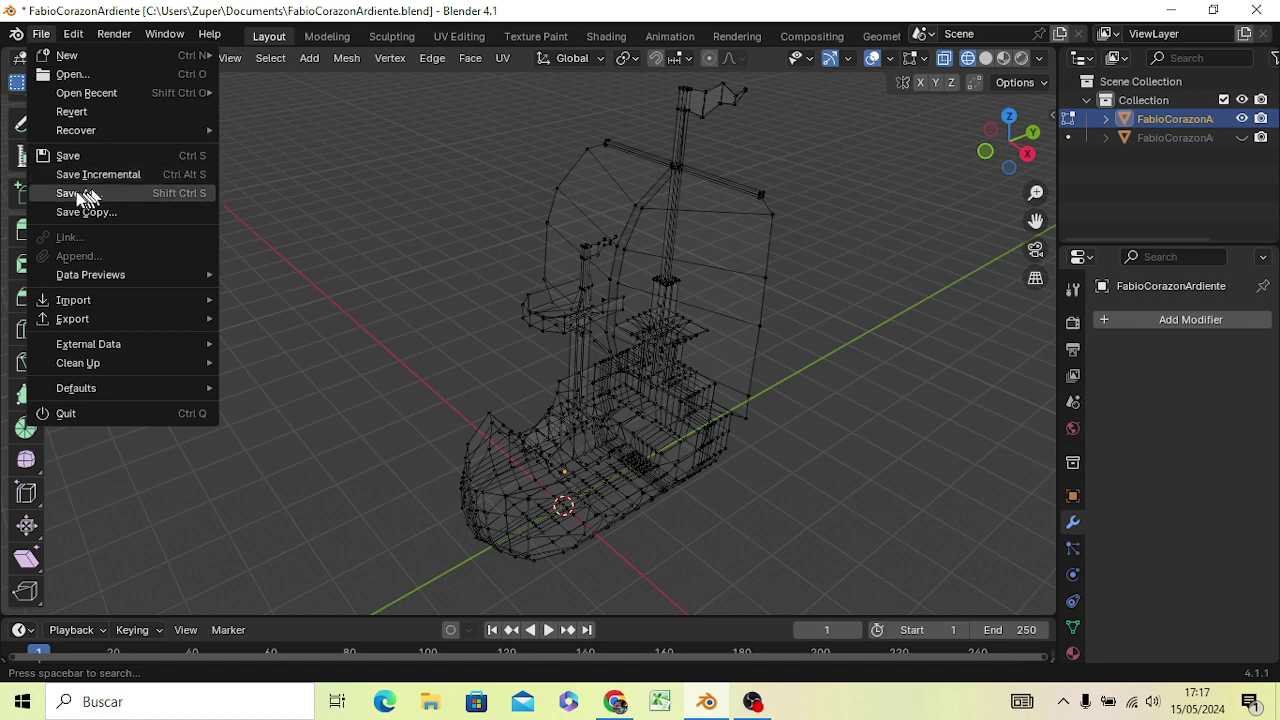
pyautogui.click(81, 156)
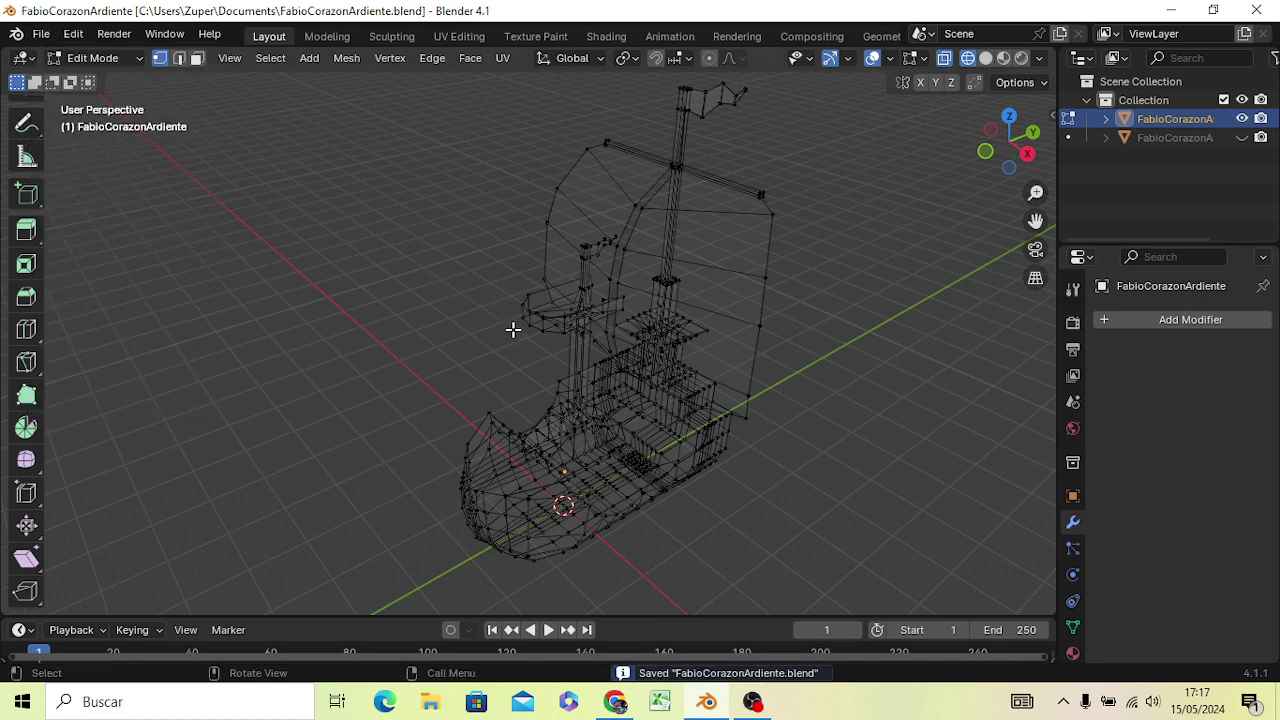
pyautogui.press('z')
pyautogui.click(644, 330)
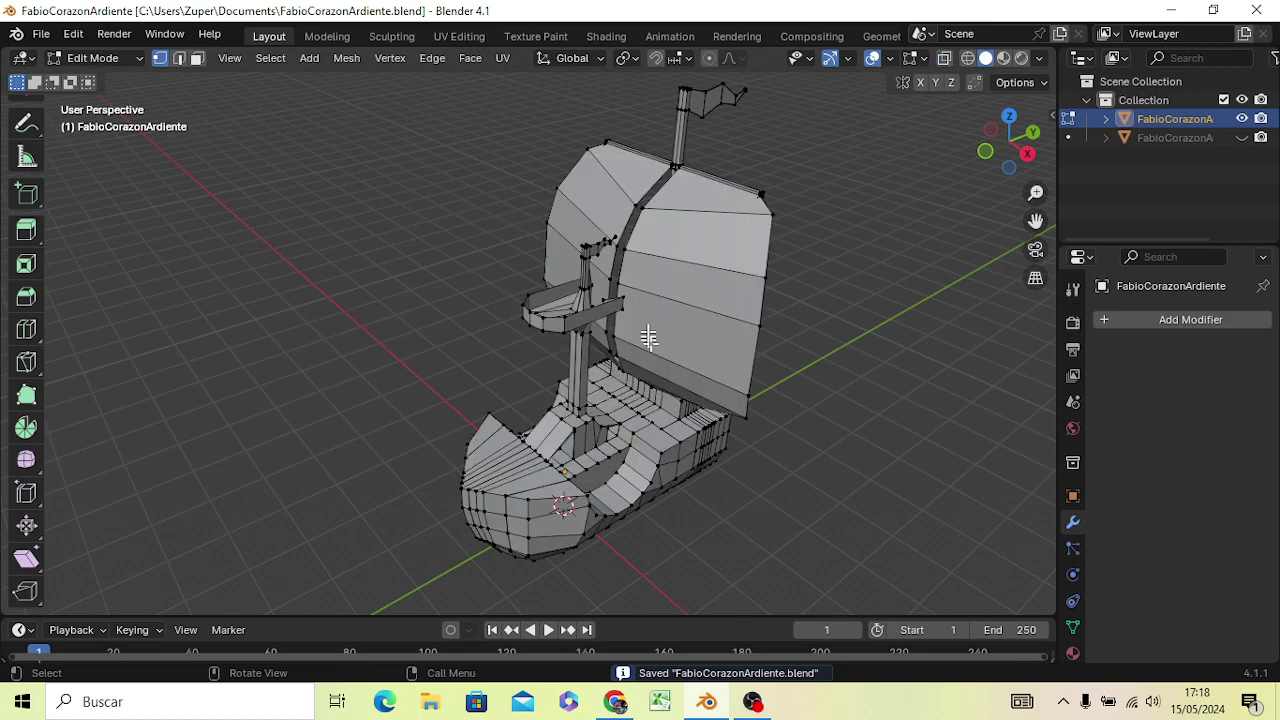
# Orbit and zoom around the ship to inspect the mast, sides and underside
pyautogui.moveTo(662, 390)
pyautogui.mouseDown(button='middle')
pyautogui.moveTo(657, 283)
pyautogui.moveTo(590, 340)
pyautogui.moveTo(837, 292)
pyautogui.moveTo(831, 329)
pyautogui.moveTo(740, 426)
pyautogui.moveTo(483, 409)
pyautogui.moveTo(771, 366)
pyautogui.moveTo(473, 398)
pyautogui.moveTo(534, 334)
pyautogui.moveTo(623, 349)
pyautogui.moveTo(783, 326)
pyautogui.moveTo(480, 420)
pyautogui.moveTo(461, 450)
pyautogui.mouseUp(button='middle')
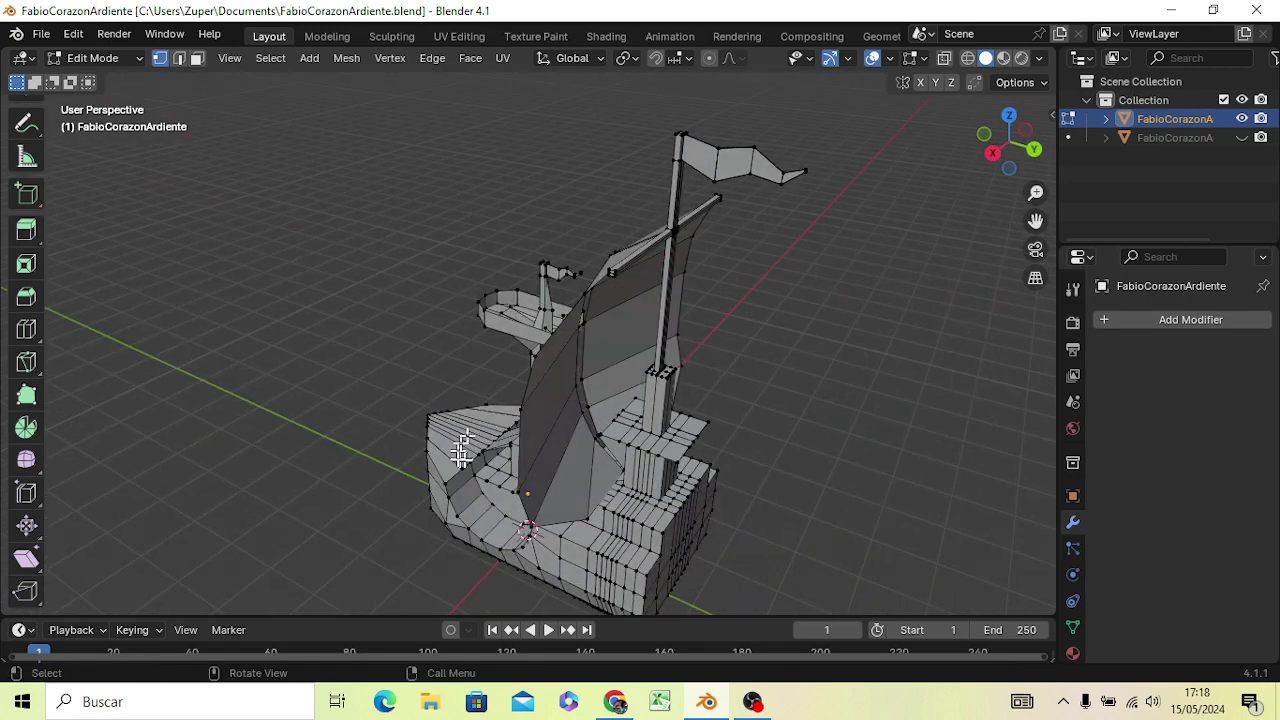
pyautogui.moveTo(586, 357)
pyautogui.mouseDown(button='middle')
pyautogui.moveTo(688, 355)
pyautogui.moveTo(709, 294)
pyautogui.moveTo(737, 314)
pyautogui.moveTo(529, 377)
pyautogui.mouseUp(button='middle')
pyautogui.scroll(3, 521, 384)
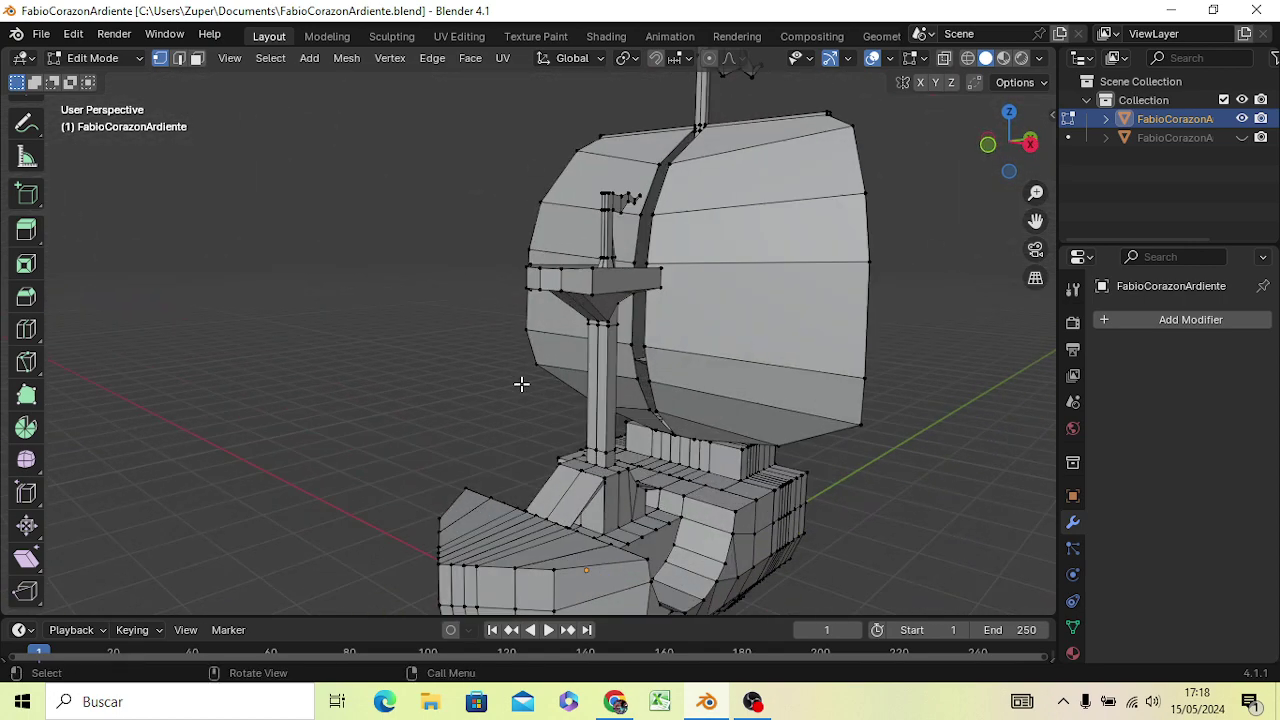
pyautogui.scroll(1, 521, 384)
pyautogui.scroll(1, 521, 384)
pyautogui.scroll(1, 584, 361)
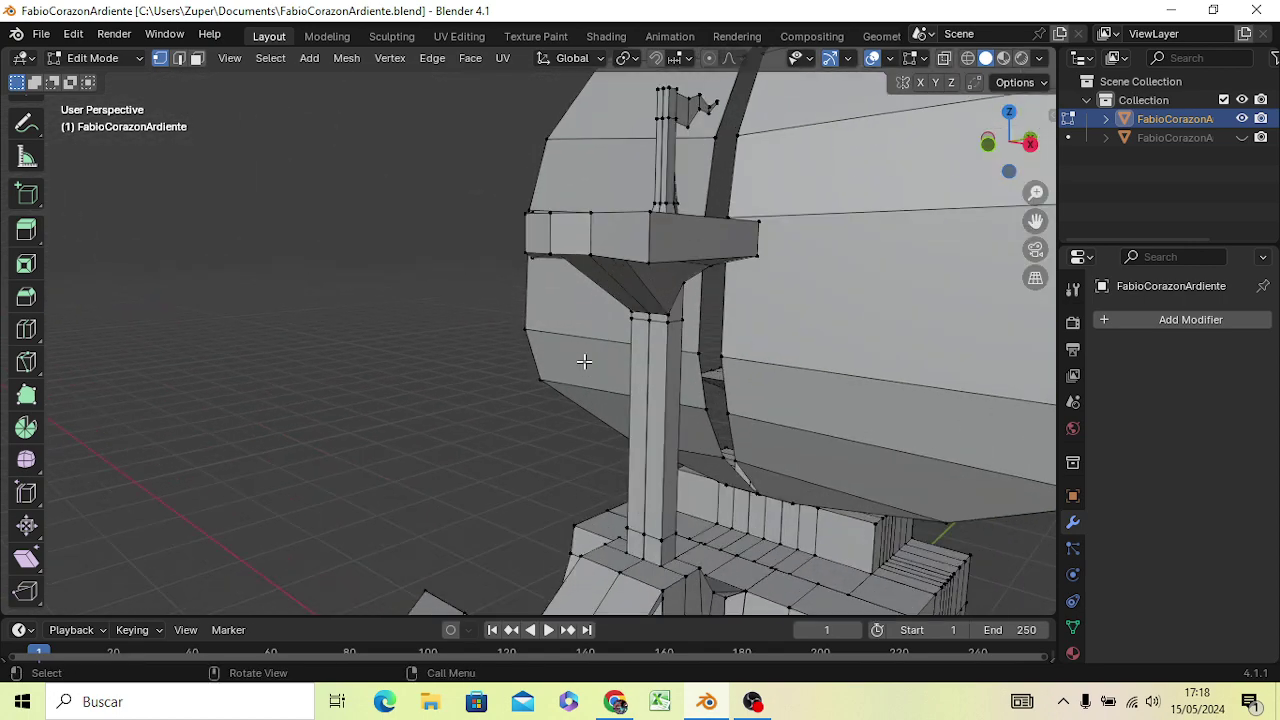
pyautogui.moveTo(605, 348); pyautogui.dragTo(686, 277, button='middle')
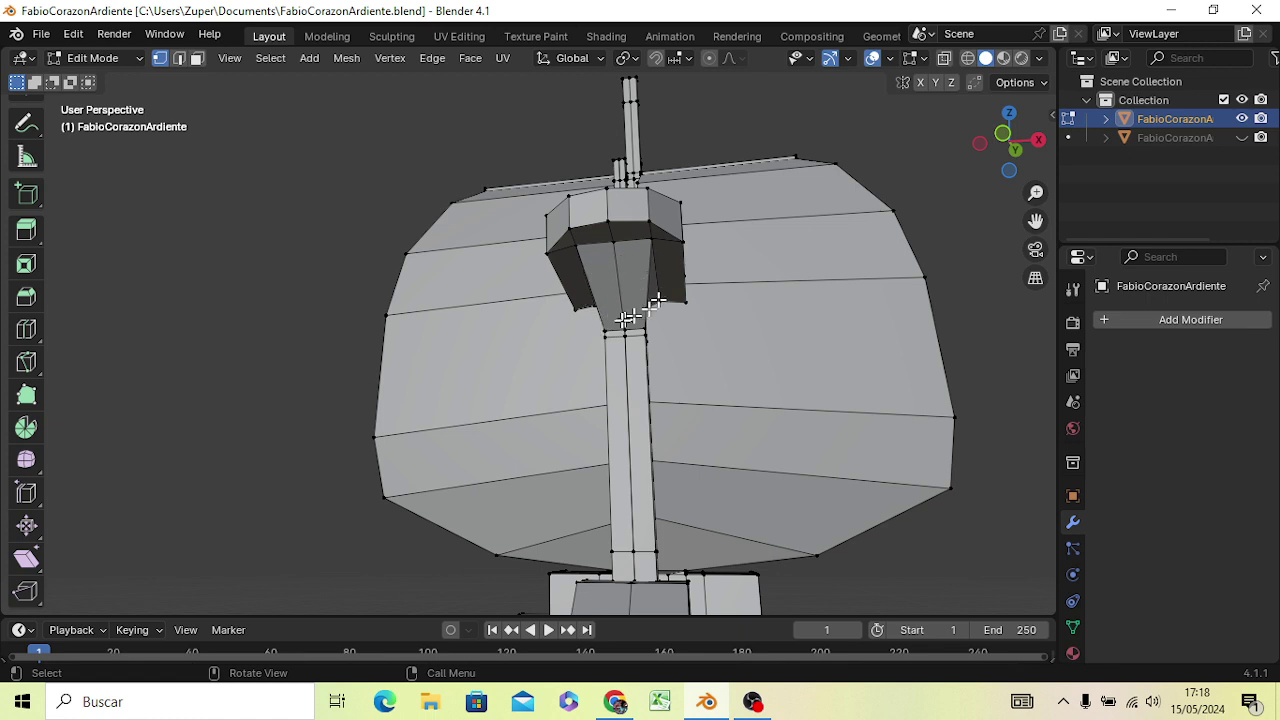
pyautogui.moveTo(571, 323)
pyautogui.mouseDown(button='middle')
pyautogui.moveTo(543, 380)
pyautogui.moveTo(360, 351)
pyautogui.moveTo(370, 389)
pyautogui.moveTo(480, 394)
pyautogui.moveTo(580, 374)
pyautogui.moveTo(457, 366)
pyautogui.mouseUp(button='middle')
pyautogui.scroll(-3, 540, 390)
pyautogui.scroll(-2, 540, 392)
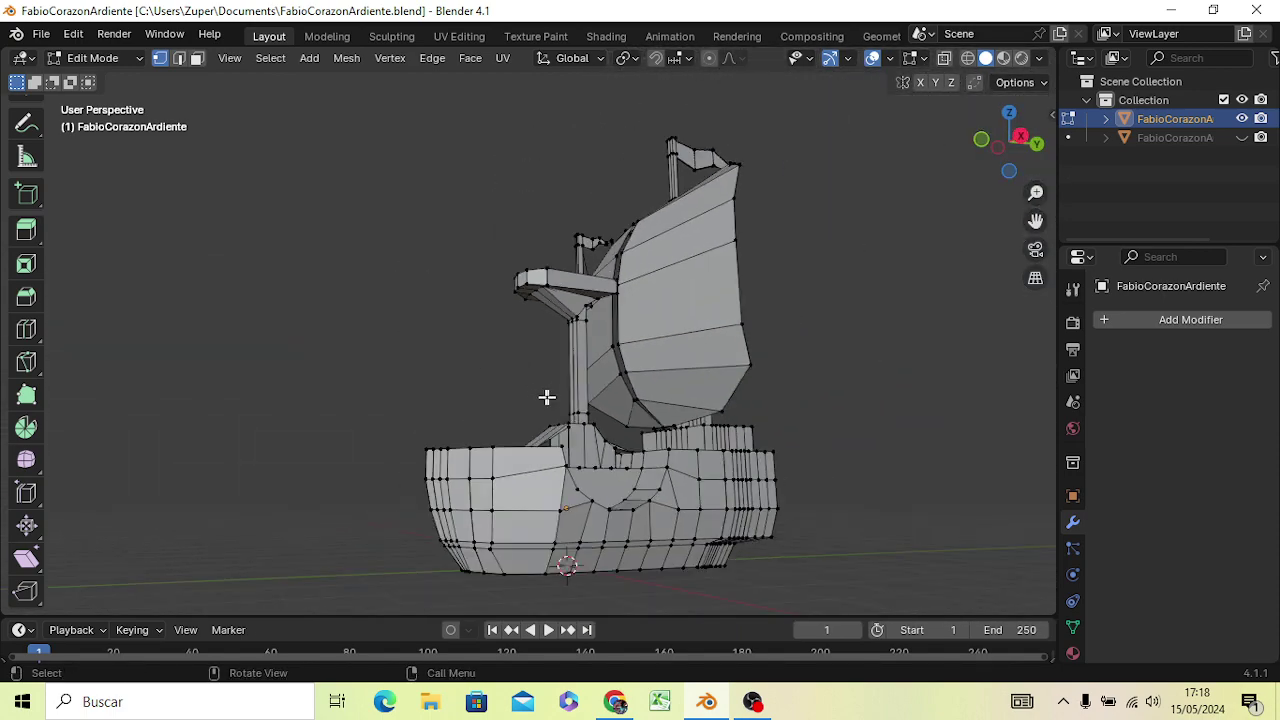
pyautogui.moveTo(534, 404)
pyautogui.mouseDown(button='middle')
pyautogui.moveTo(480, 471)
pyautogui.moveTo(540, 335)
pyautogui.mouseUp(button='middle')
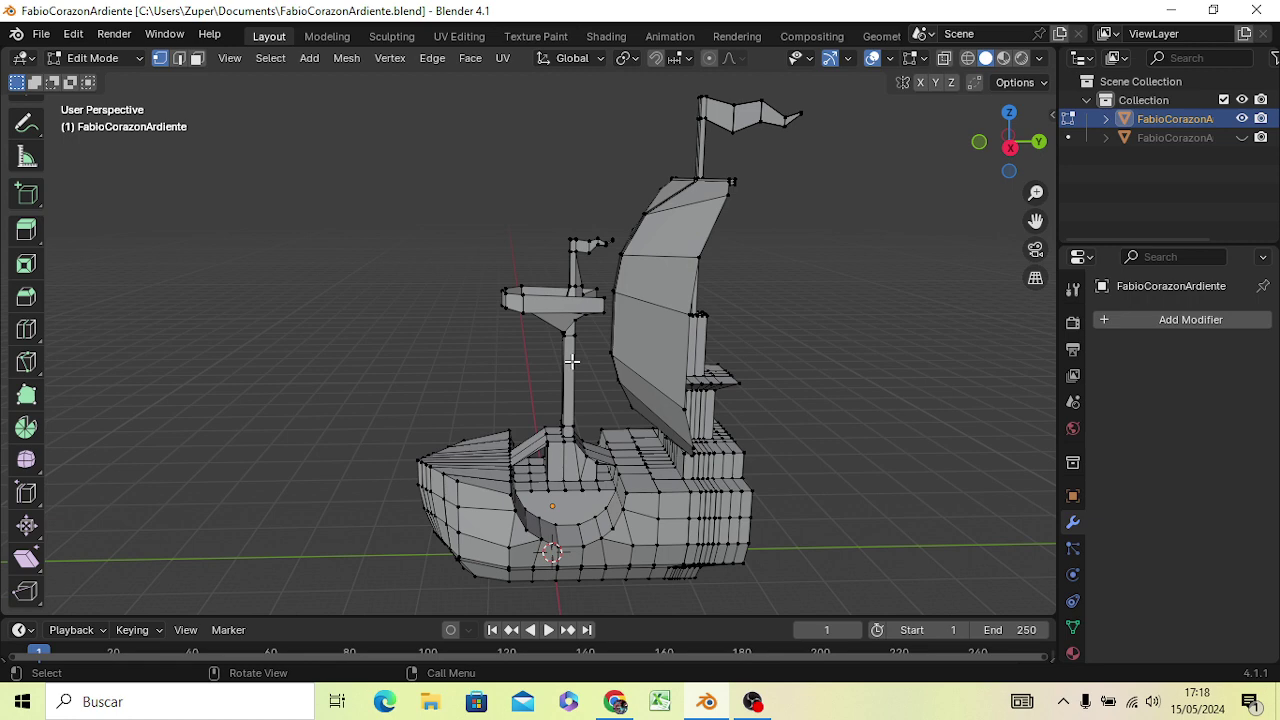
pyautogui.scroll(1, 571, 361)
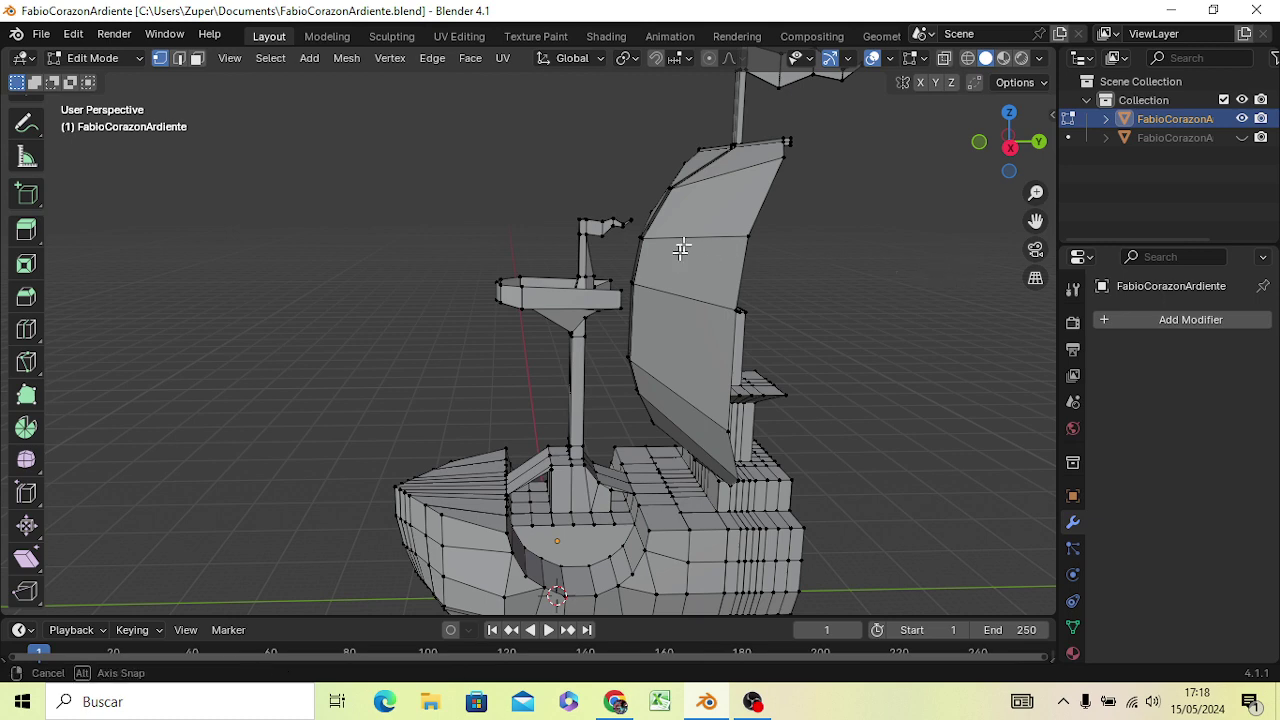
pyautogui.moveTo(680, 252); pyautogui.dragTo(694, 216, button='middle')
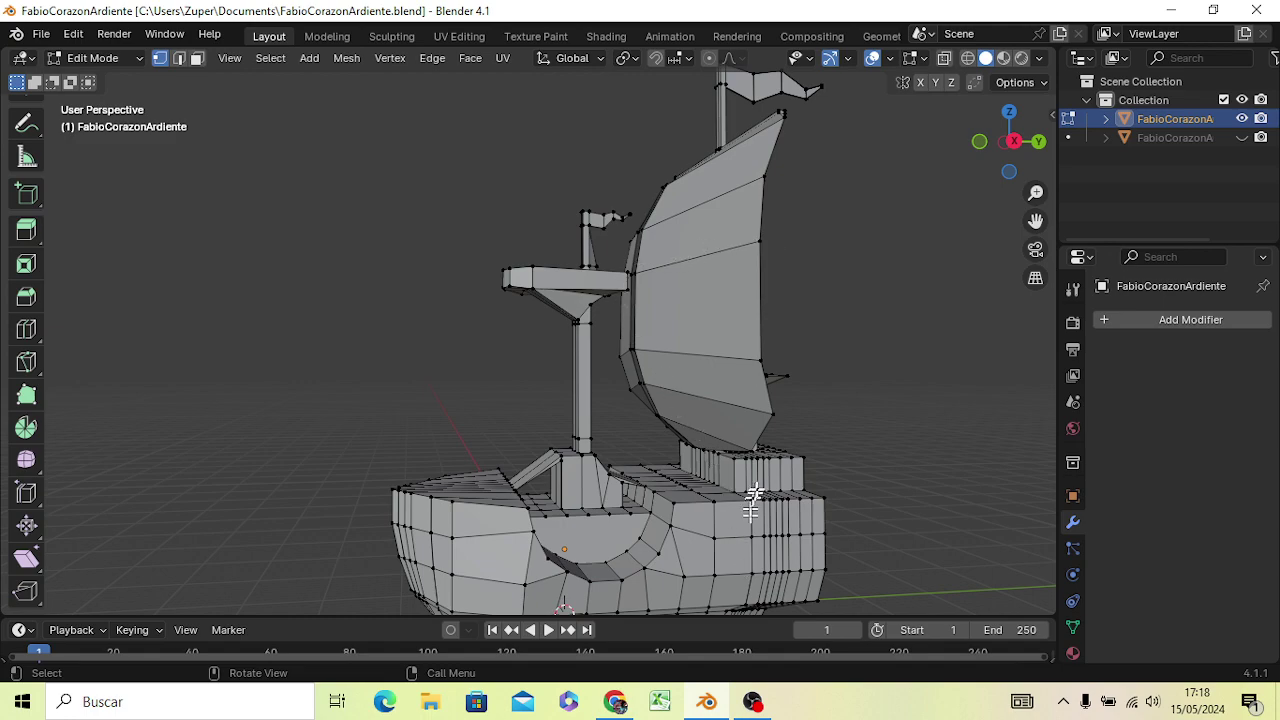
pyautogui.moveTo(766, 480)
pyautogui.mouseDown(button='middle')
pyautogui.moveTo(790, 290)
pyautogui.moveTo(776, 275)
pyautogui.mouseUp(button='middle')
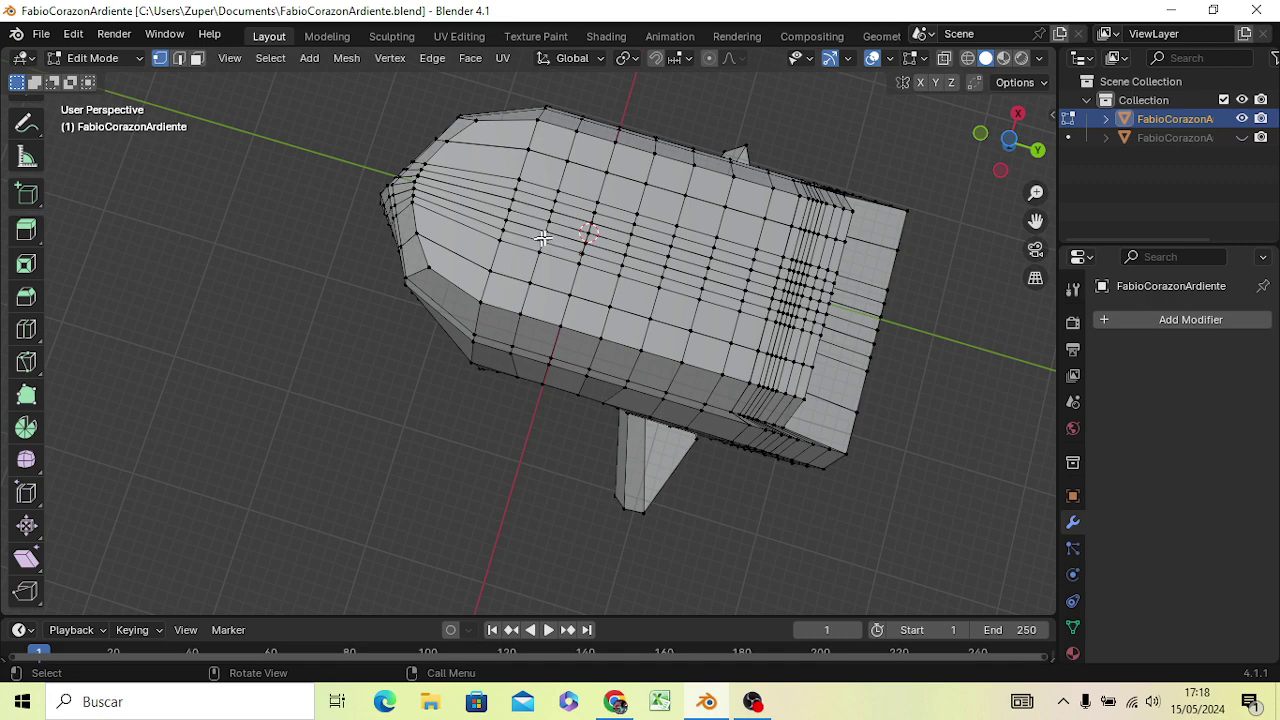
# View the hull from directly below (Ctrl+Numpad 7) and zoom in on the bow
pyautogui.press('ctrl')
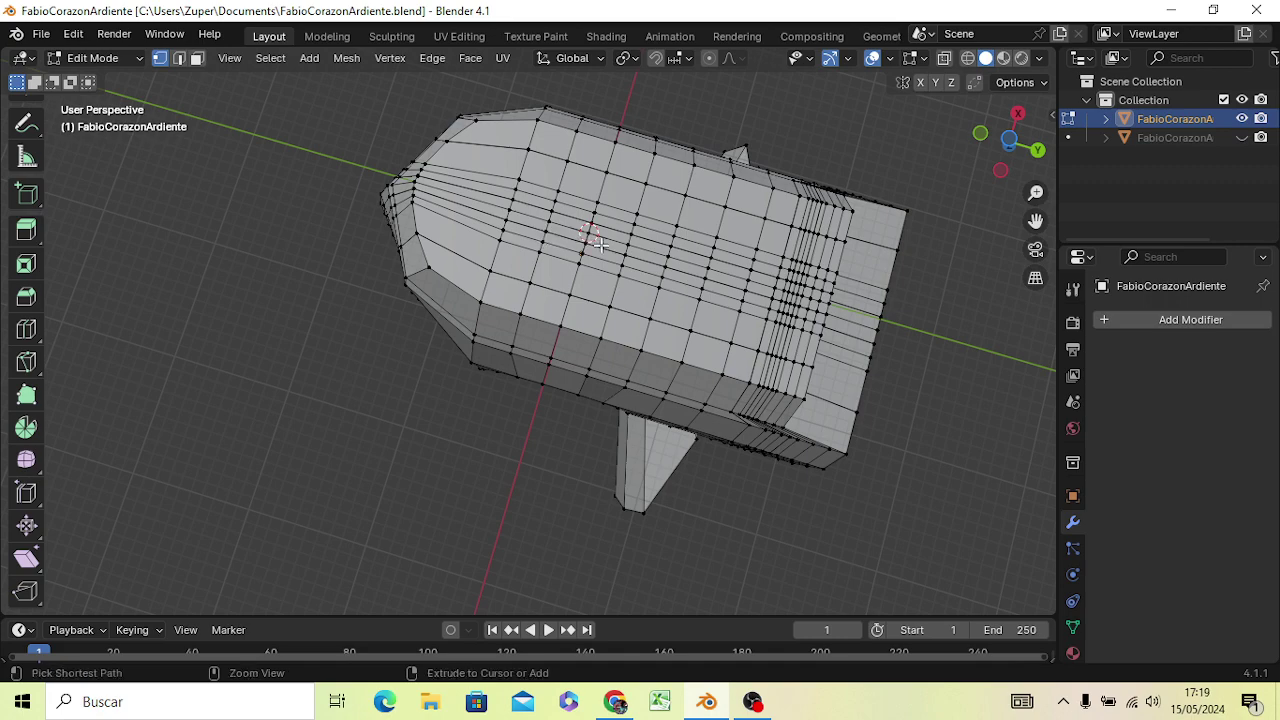
pyautogui.press('ctrl+KP_1')
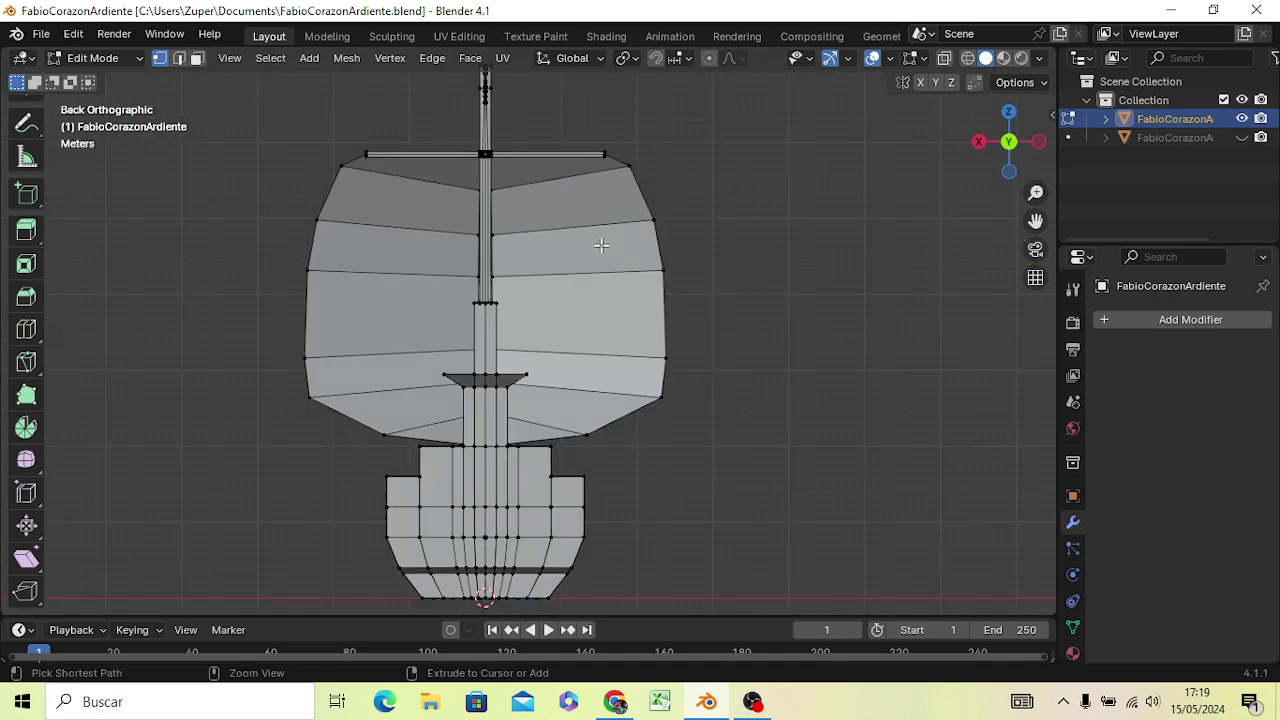
pyautogui.press('ctrl+KP_7')
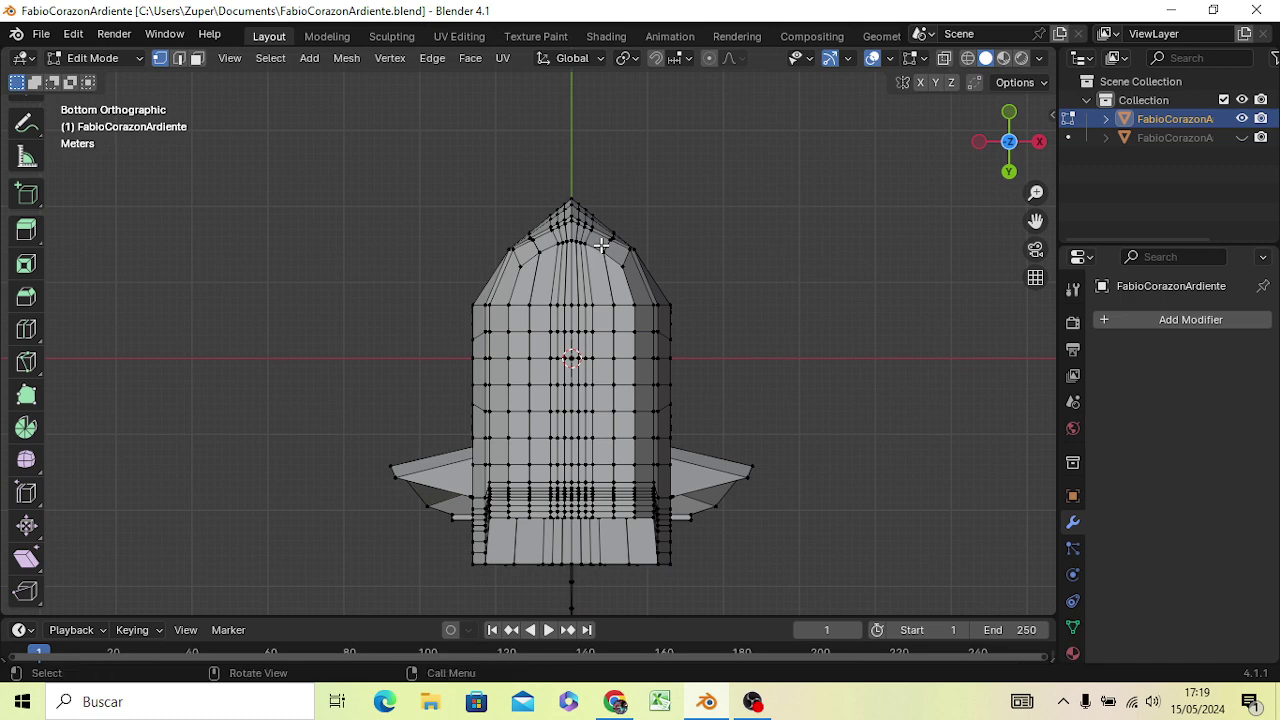
pyautogui.scroll(1, 583, 355)
pyautogui.scroll(1, 583, 355)
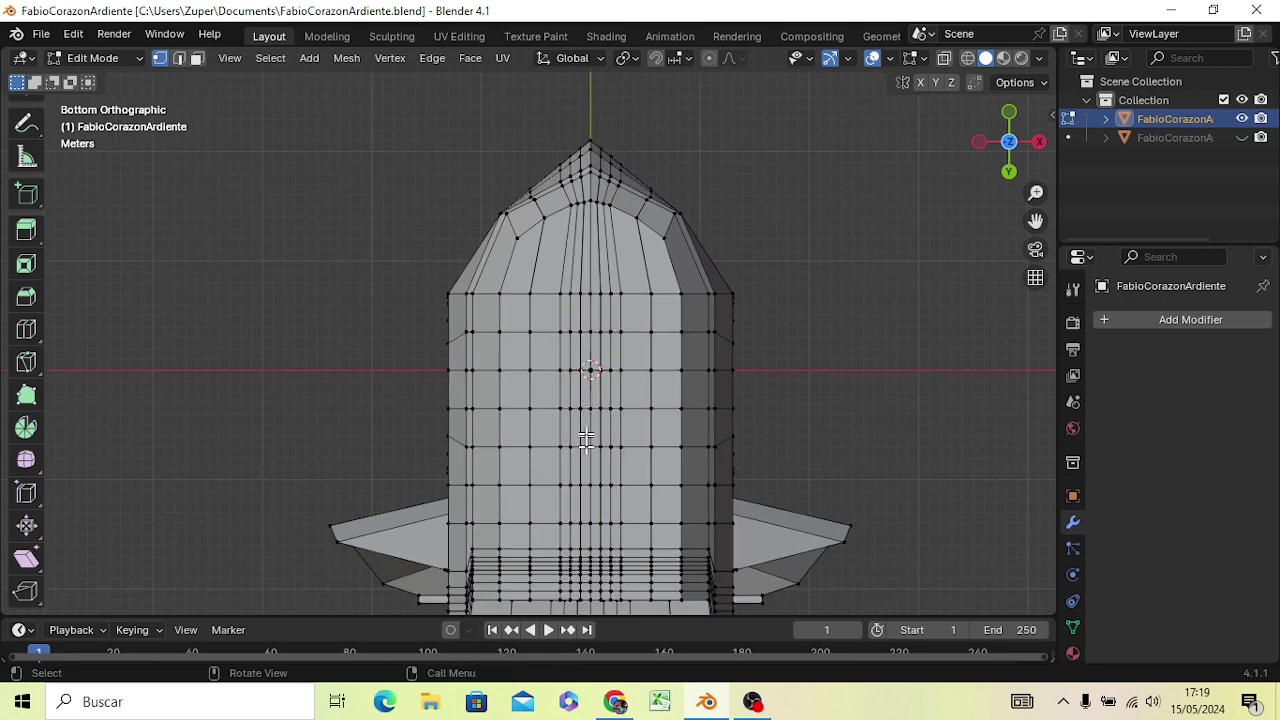
pyautogui.click(585, 220)
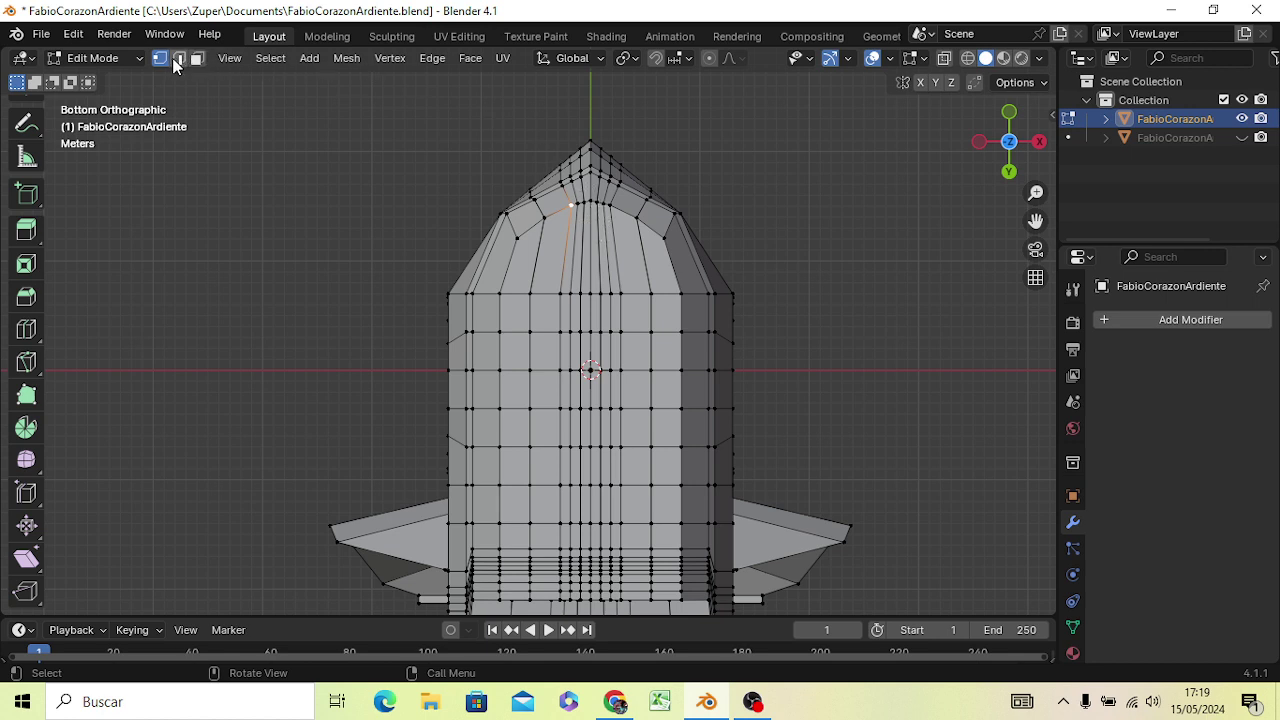
# In face select mode, pick the centre strip of faces from bow to stern
pyautogui.click(196, 59)
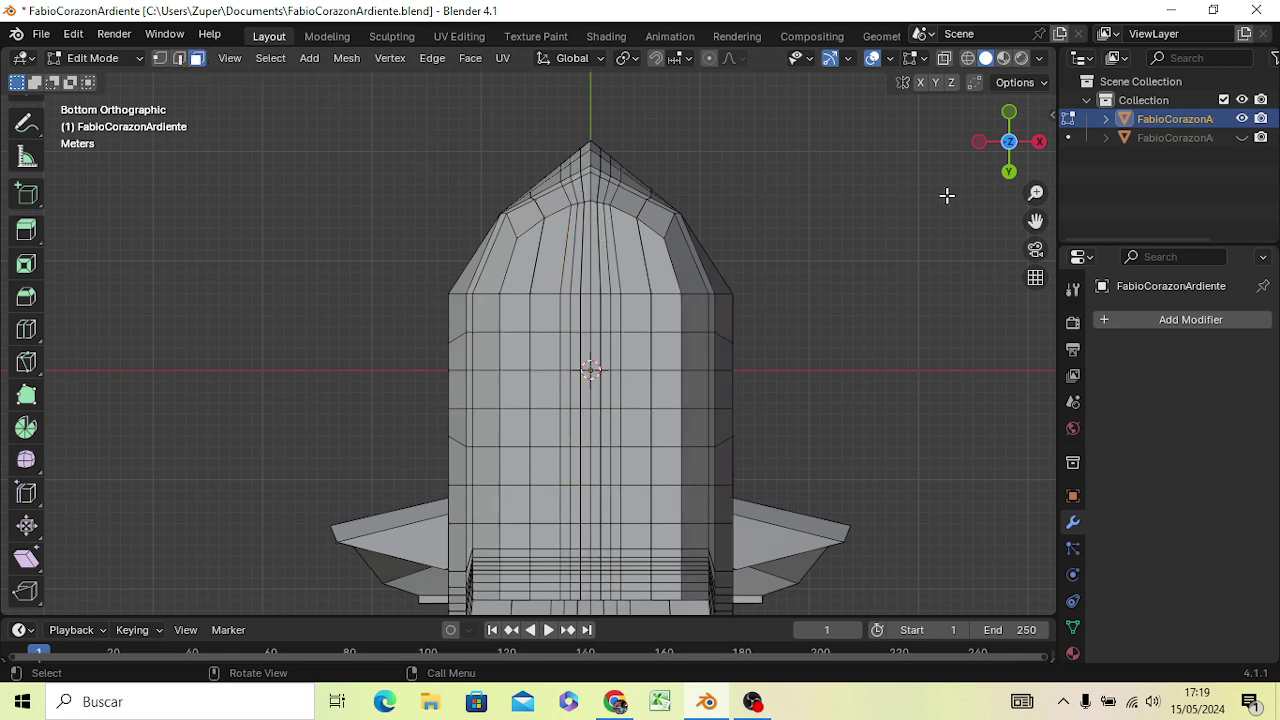
pyautogui.click(588, 231)
pyautogui.keyDown('shift'); pyautogui.click(595, 234); pyautogui.keyUp('shift')
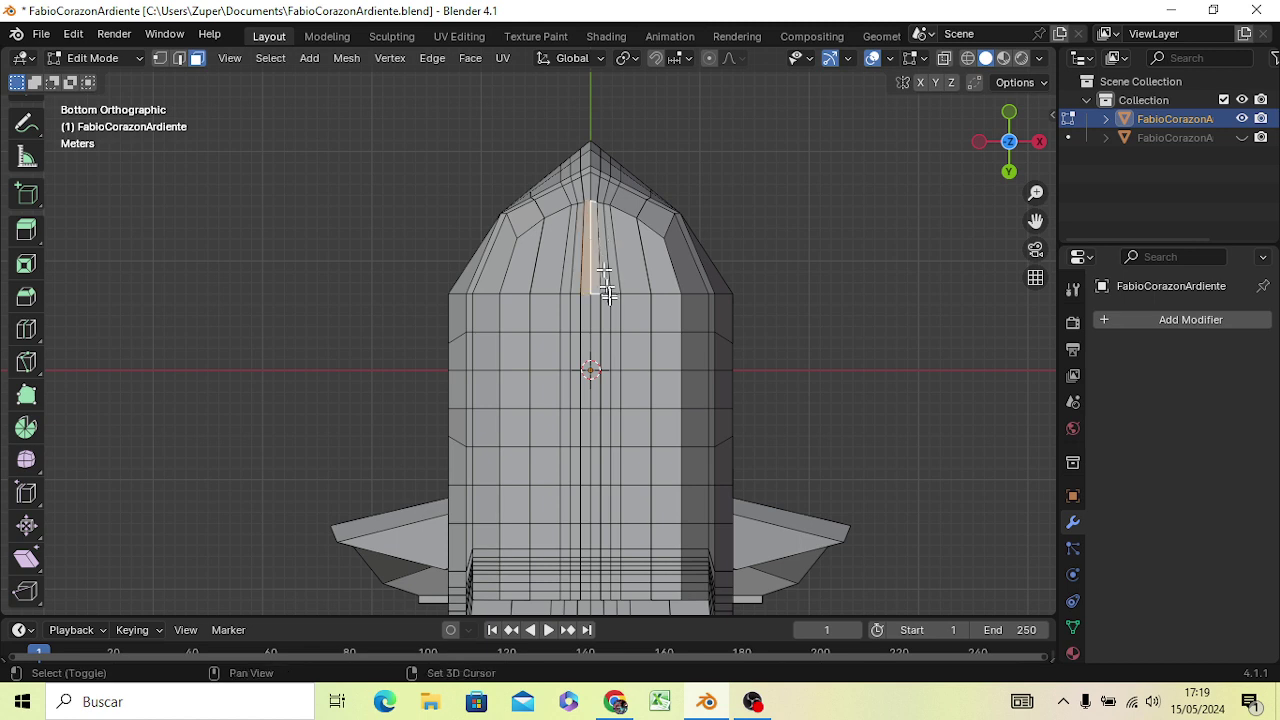
pyautogui.keyDown('shift'); pyautogui.click(597, 540); pyautogui.keyUp('shift')
pyautogui.keyDown('ctrl'); pyautogui.click(585, 317); pyautogui.keyUp('ctrl')
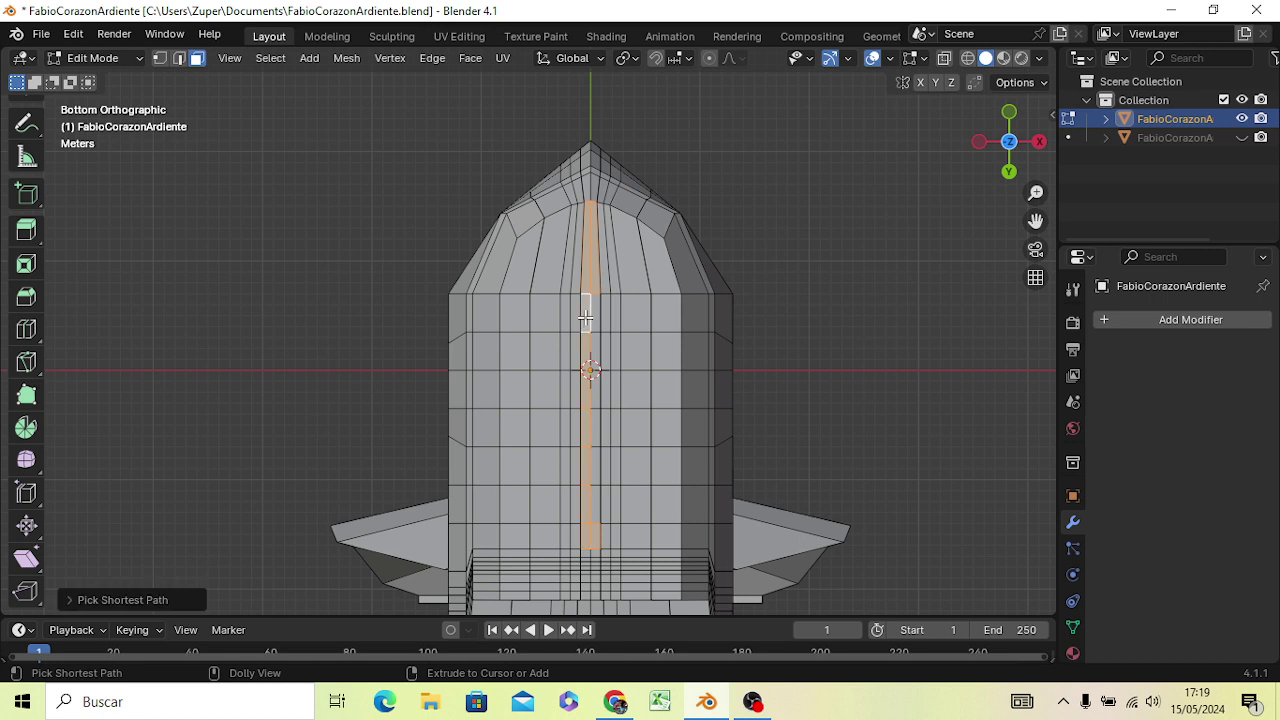
pyautogui.keyDown('ctrl'); pyautogui.click(595, 313); pyautogui.keyUp('ctrl')
pyautogui.keyDown('ctrl'); pyautogui.click(597, 512); pyautogui.keyUp('ctrl')
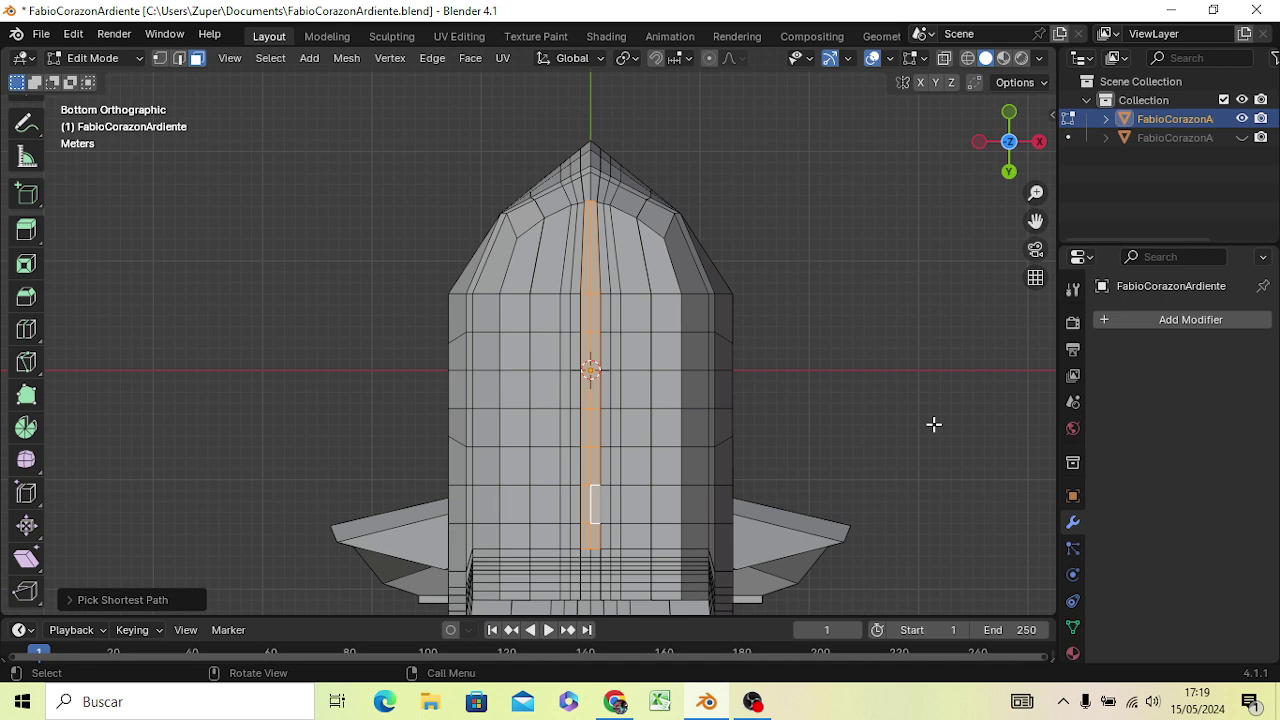
# From the right-side view, move the centre underside strip vertically along Z
pyautogui.press('KP_3')
pyautogui.scroll(-4, 933, 424)
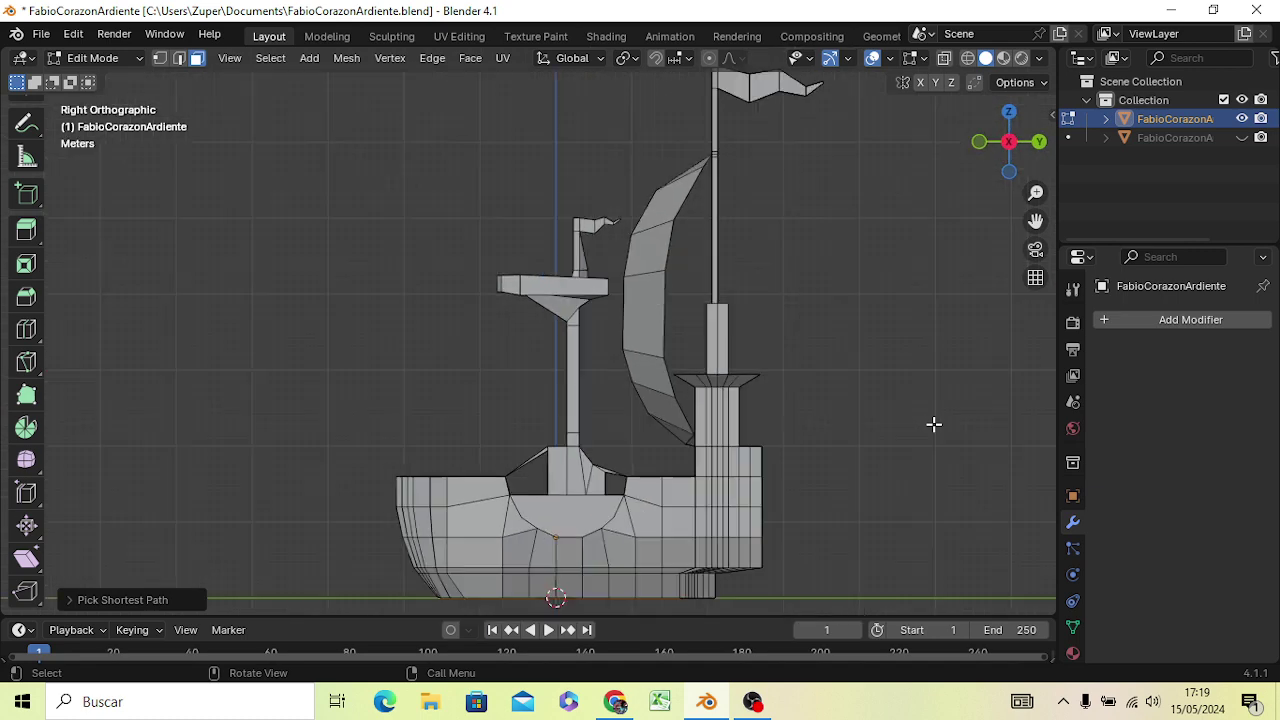
pyautogui.keyDown('shift'); pyautogui.moveTo(760, 466); pyautogui.dragTo(780, 337, button='middle'); pyautogui.keyUp('shift')
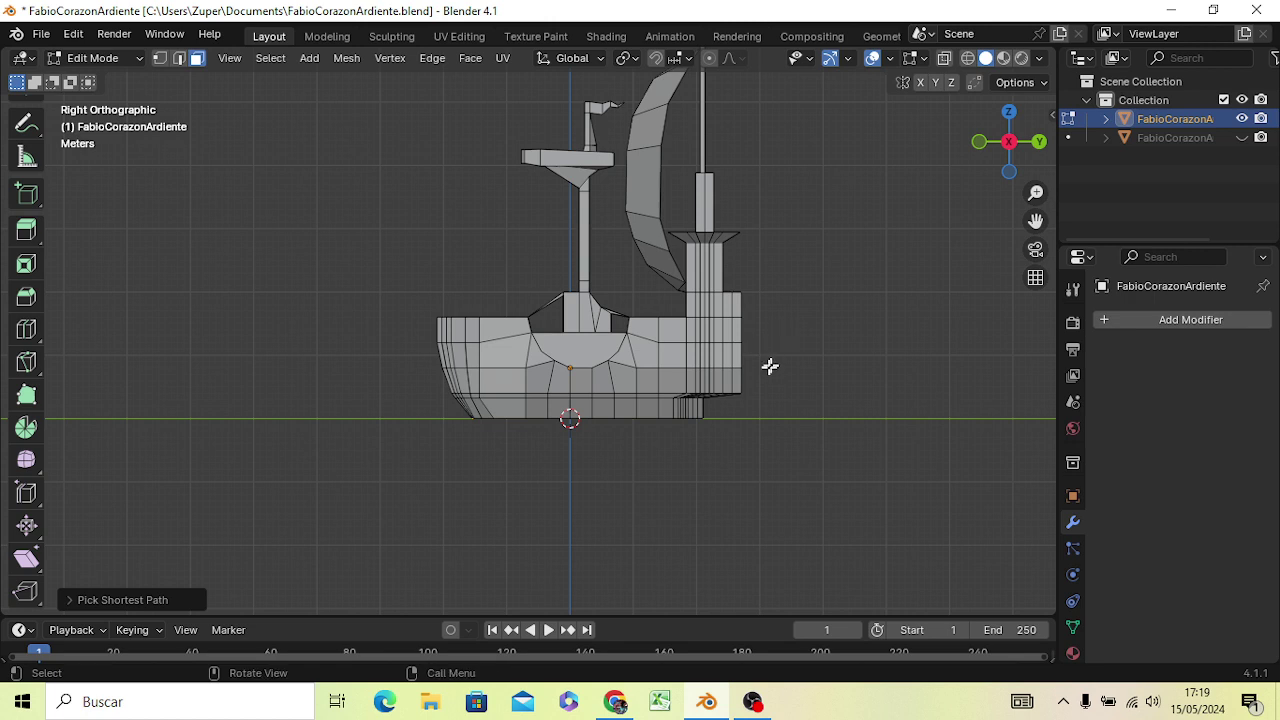
pyautogui.press('g')
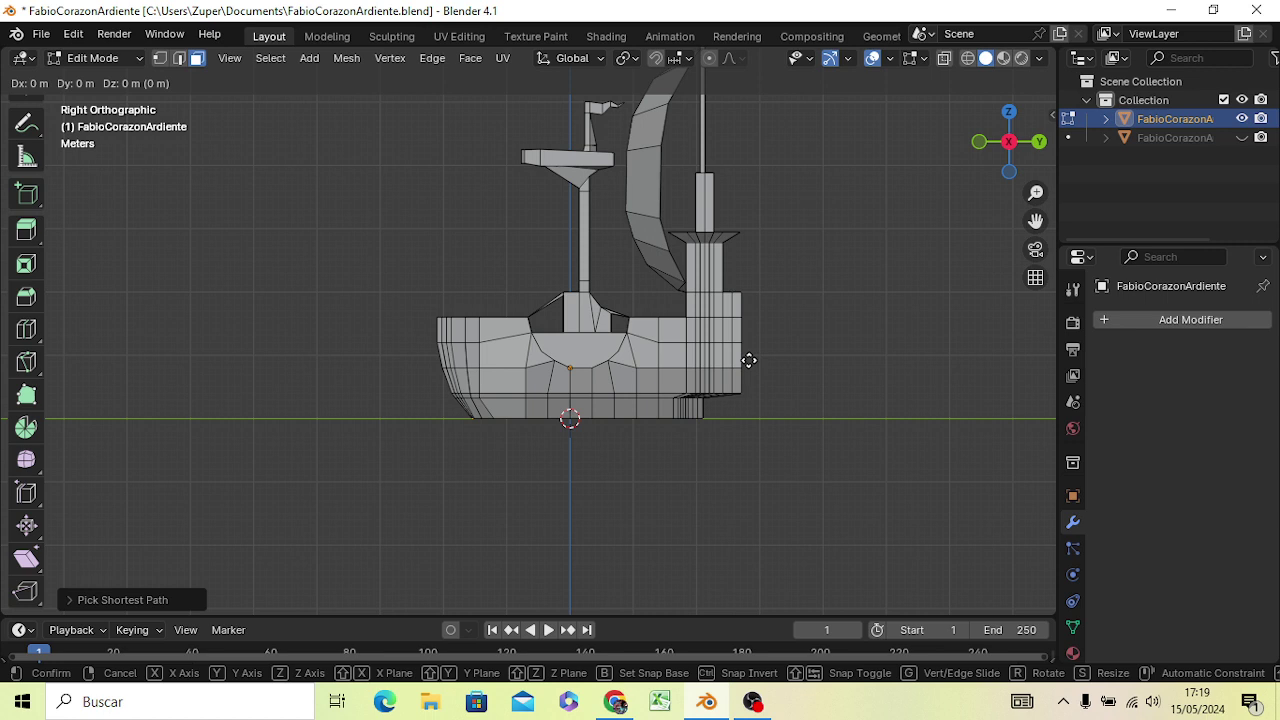
pyautogui.press('z')
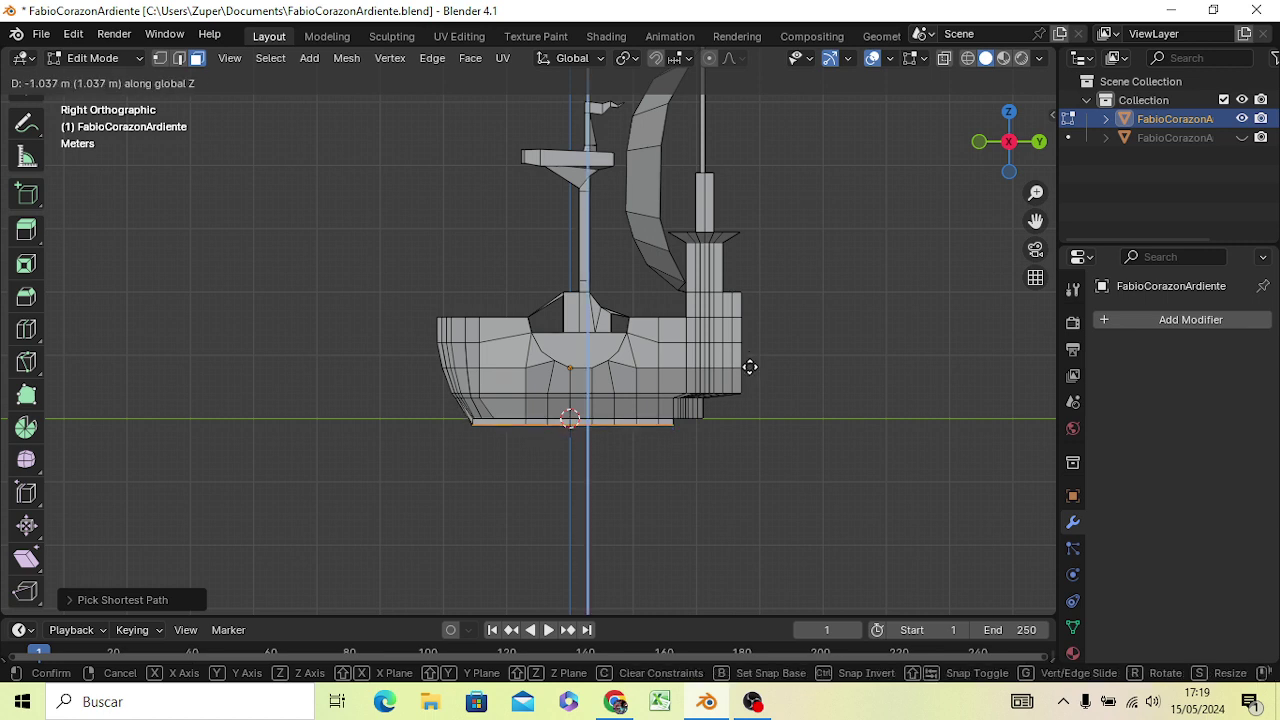
pyautogui.click(749, 367)
pyautogui.moveTo(749, 367); pyautogui.dragTo(961, 291, button='middle')
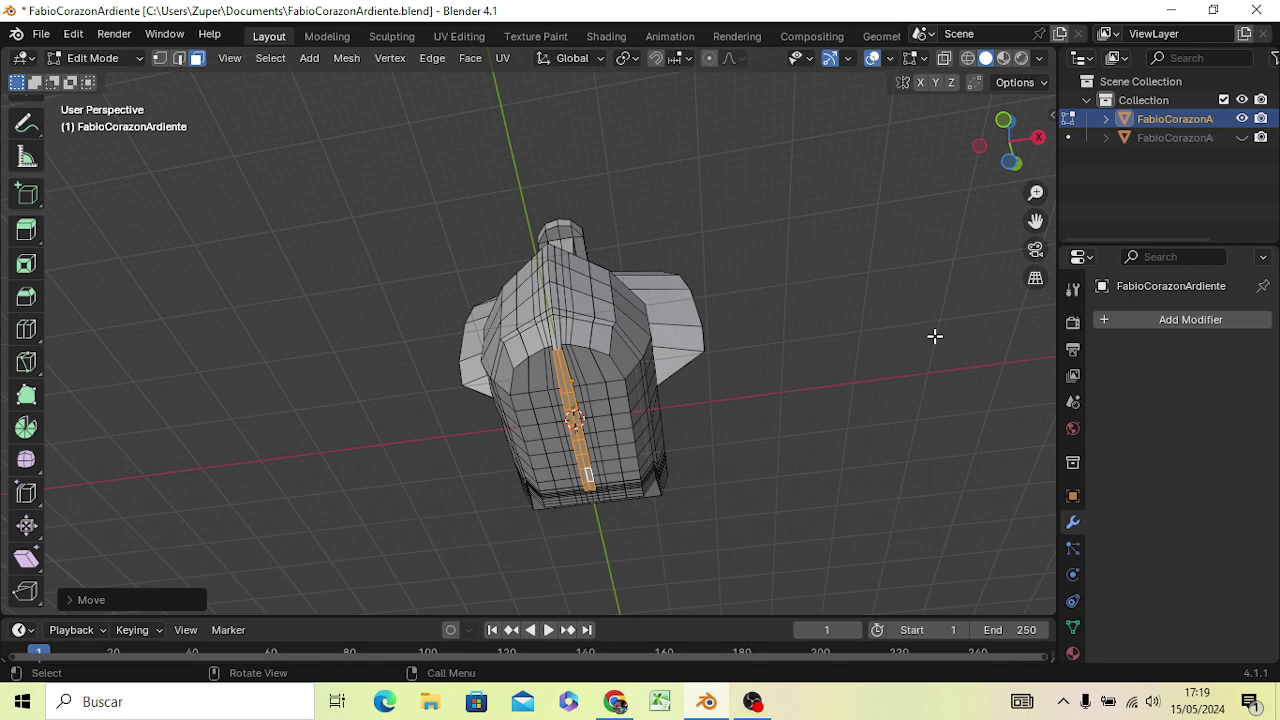
# Try narrowing the strip along X, then undo that scale
pyautogui.press('s')
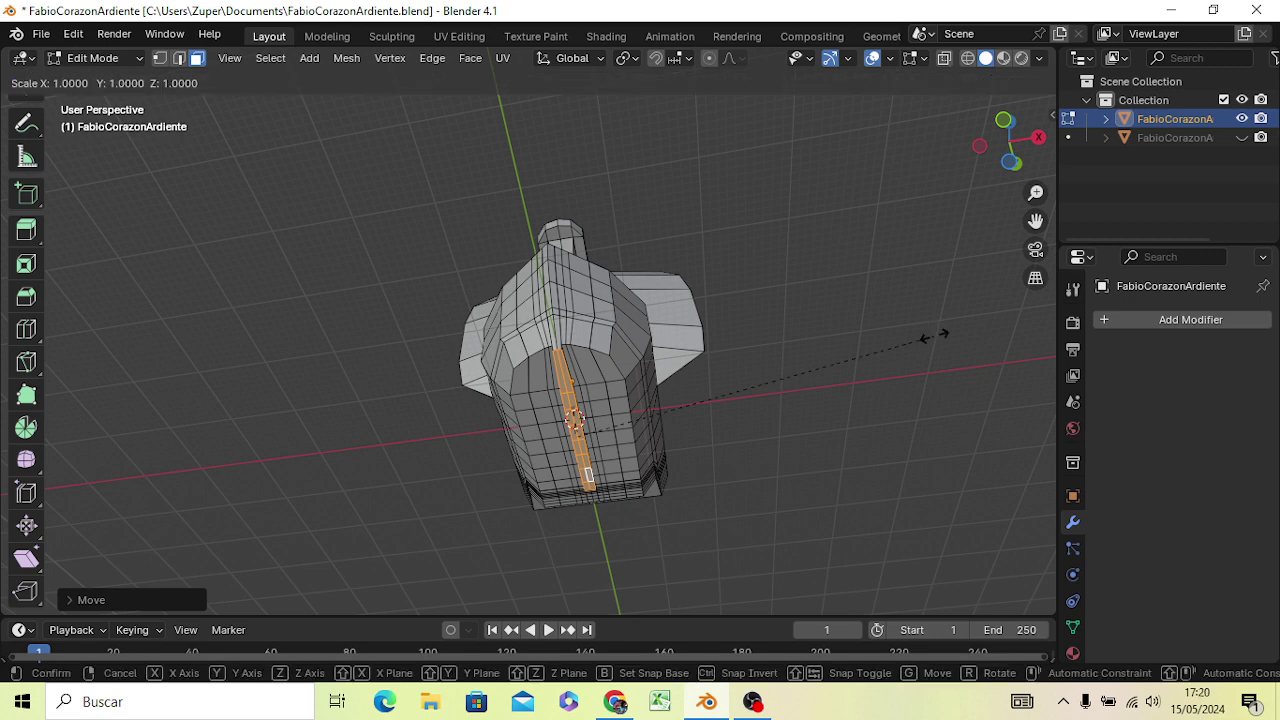
pyautogui.press('x')
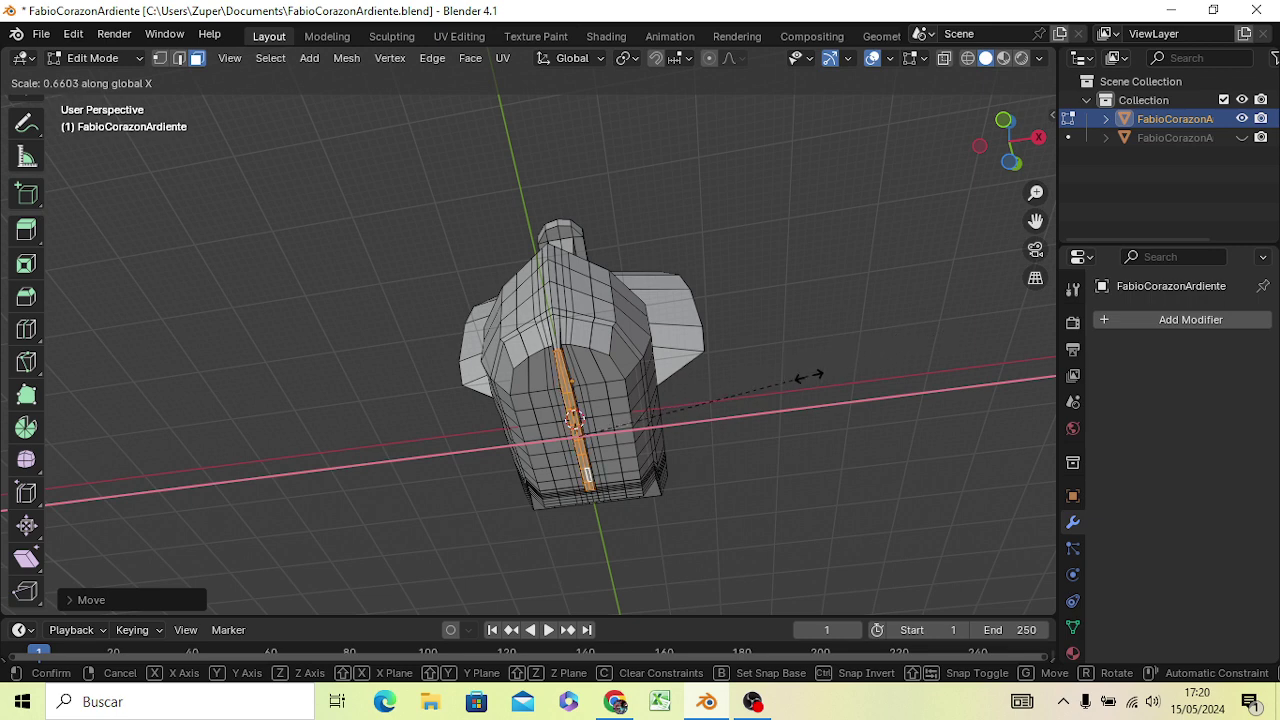
pyautogui.click(745, 398)
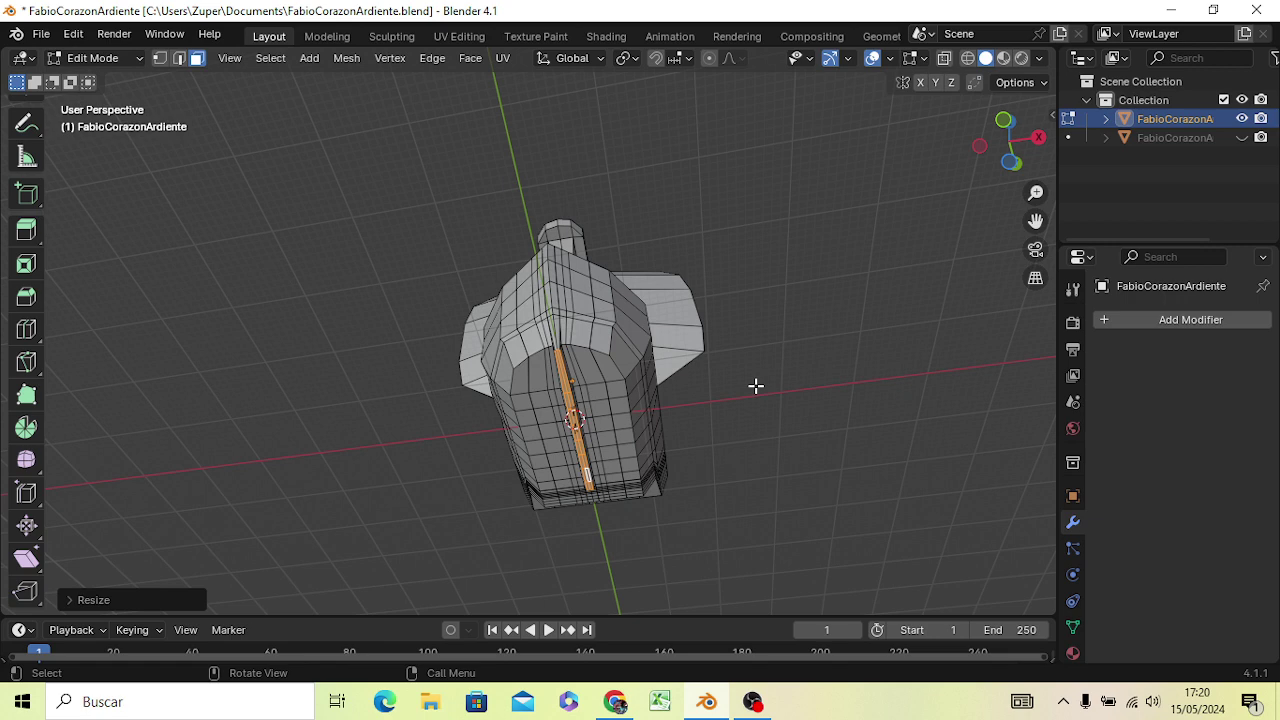
pyautogui.scroll(-1, 755, 386)
pyautogui.scroll(1, 700, 460)
pyautogui.scroll(1, 540, 450)
pyautogui.moveTo(537, 451); pyautogui.dragTo(574, 394, button='middle')
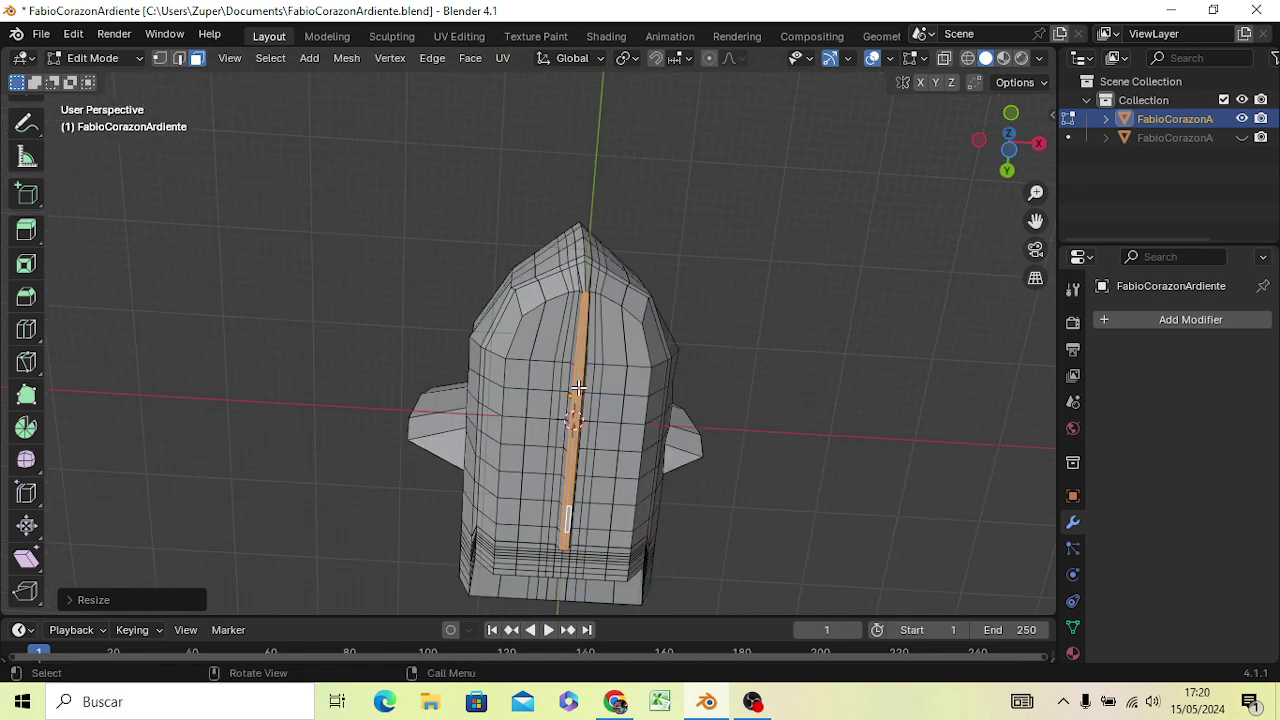
pyautogui.hotkey('ctrl', 'z')
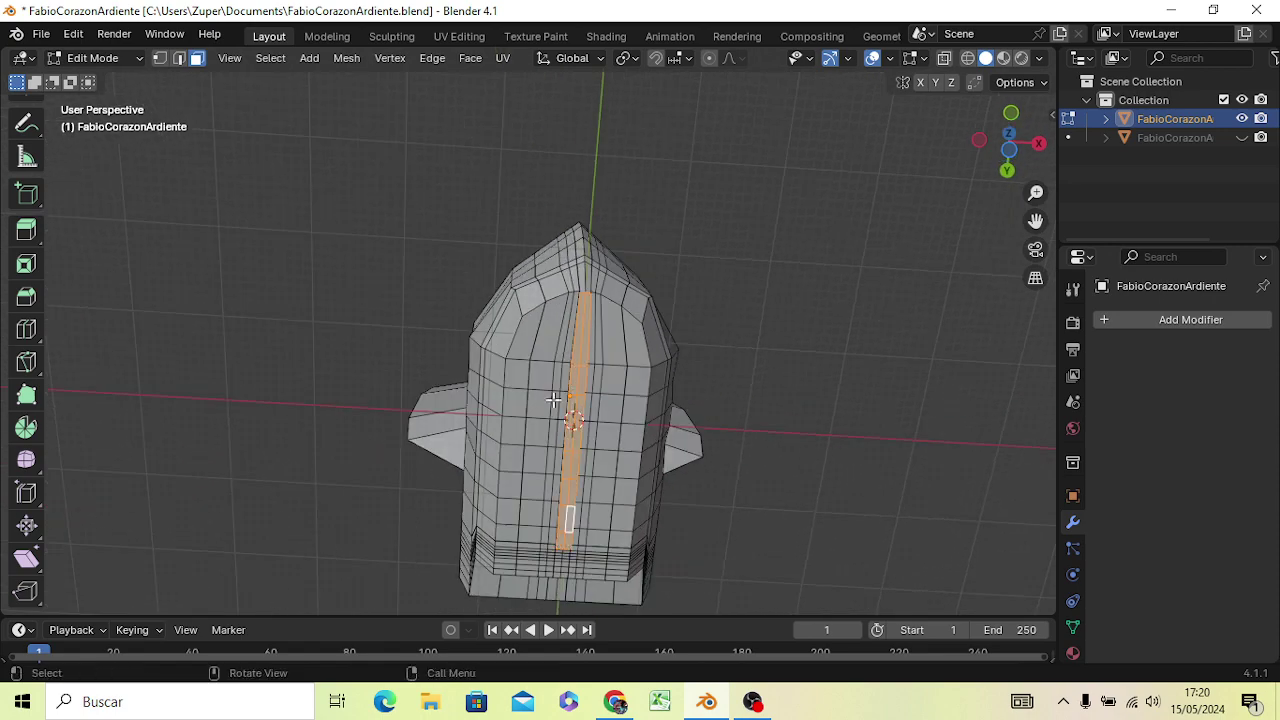
pyautogui.press('KP_3')
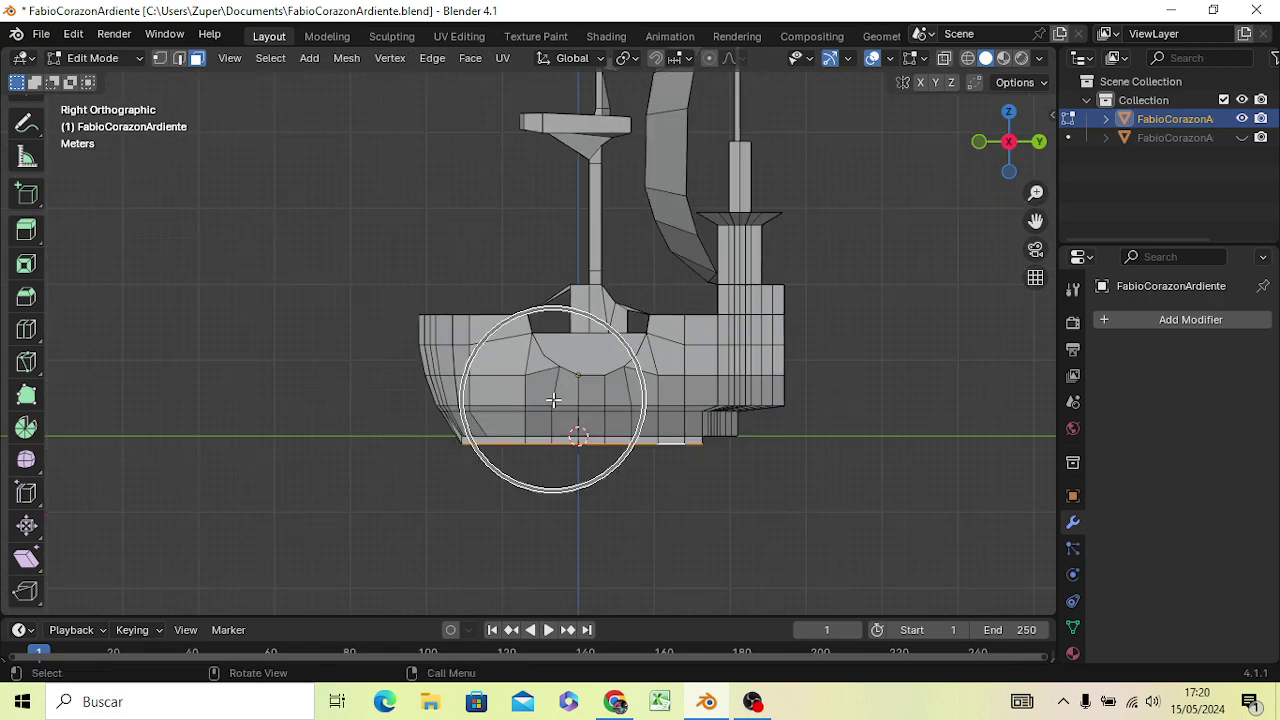
# From the Bottom view, scale the centre strip along X to about 0.47
pyautogui.press('ctrl+KP_7')
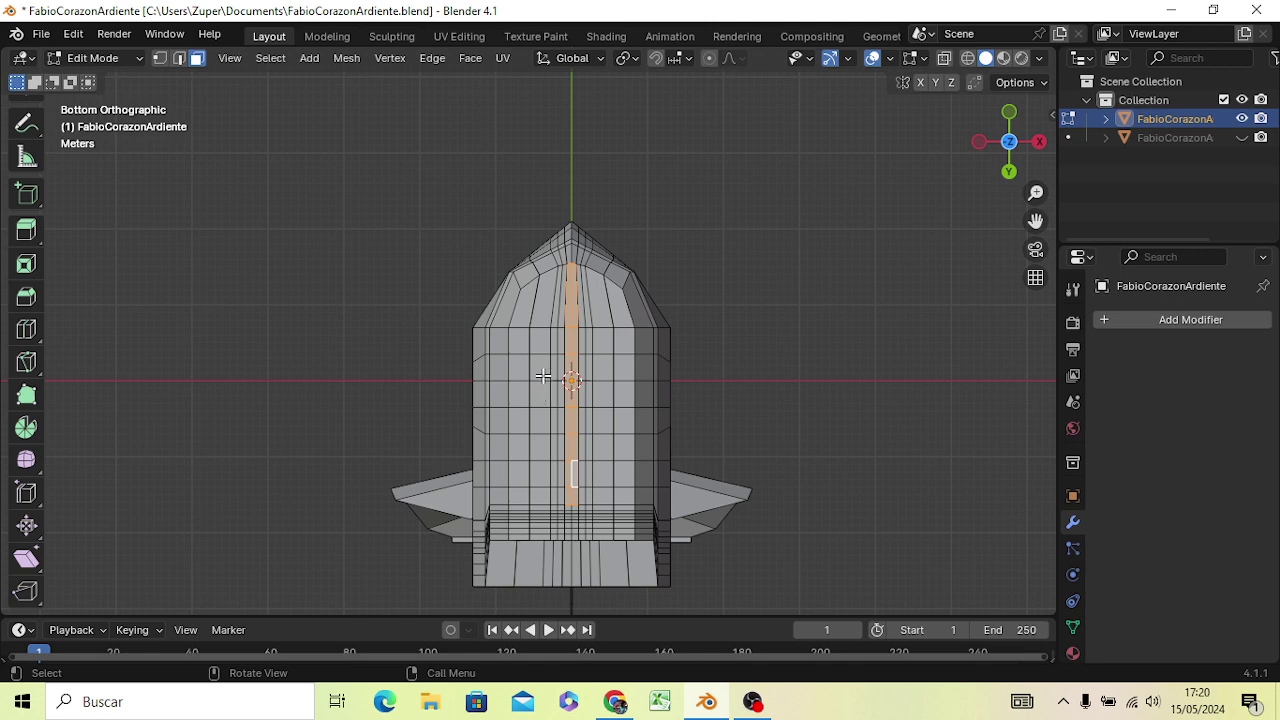
pyautogui.press('s')
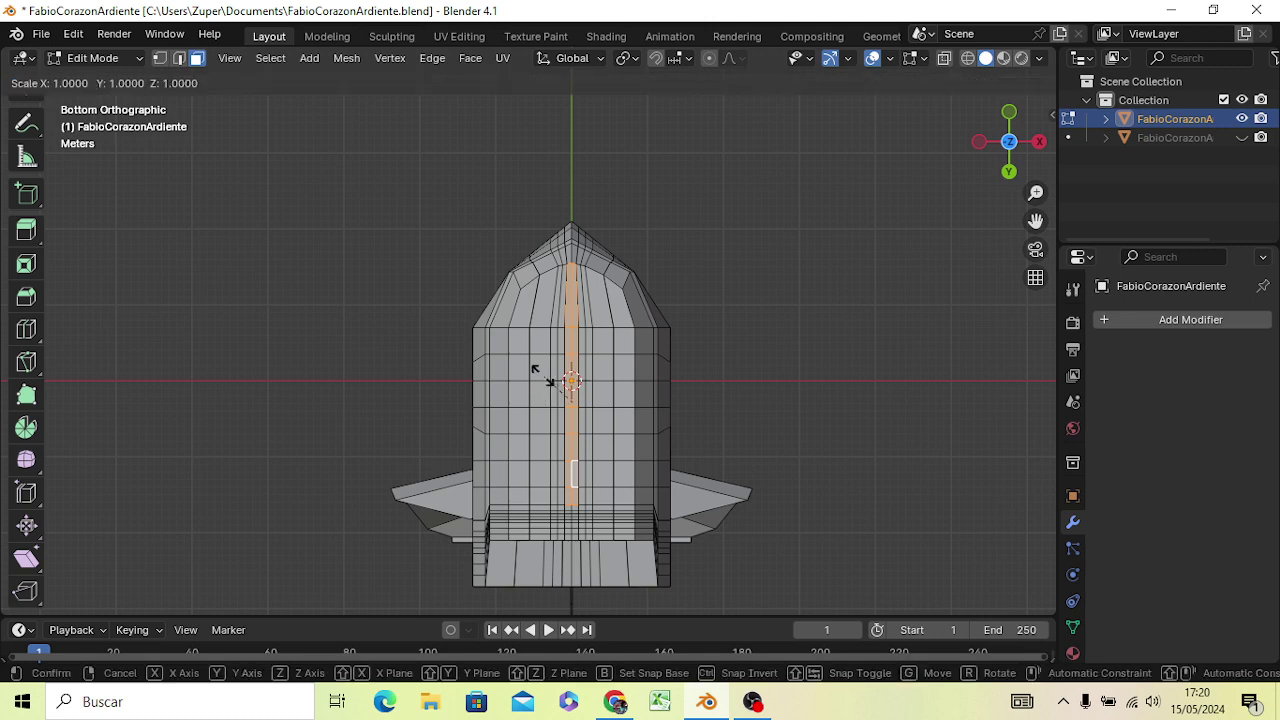
pyautogui.press('x')
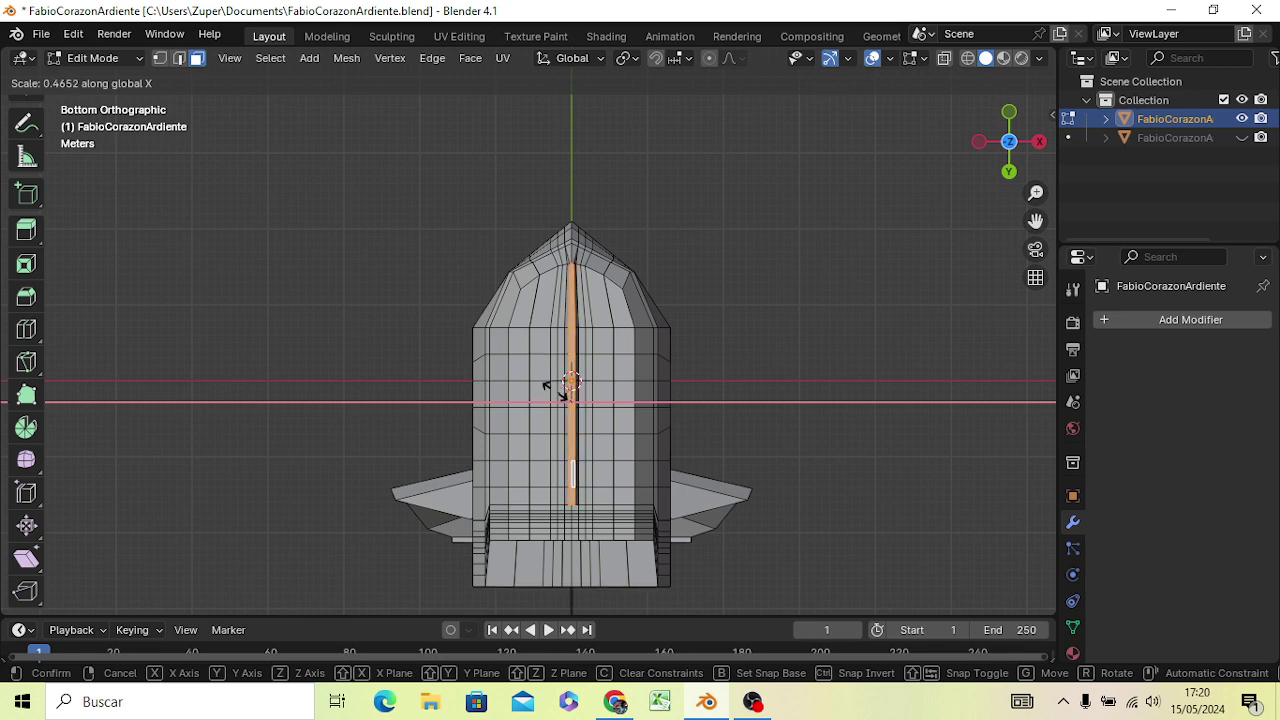
pyautogui.click(555, 390)
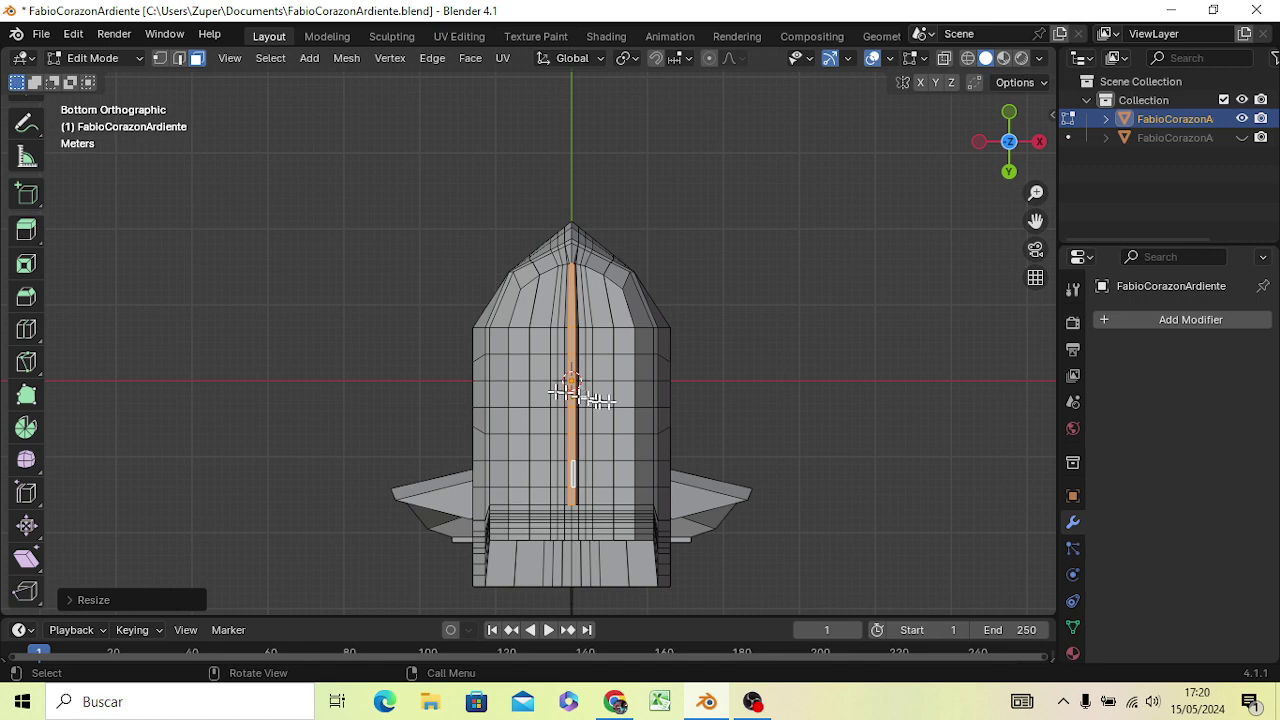
pyautogui.scroll(2, 486, 457)
pyautogui.scroll(1, 486, 457)
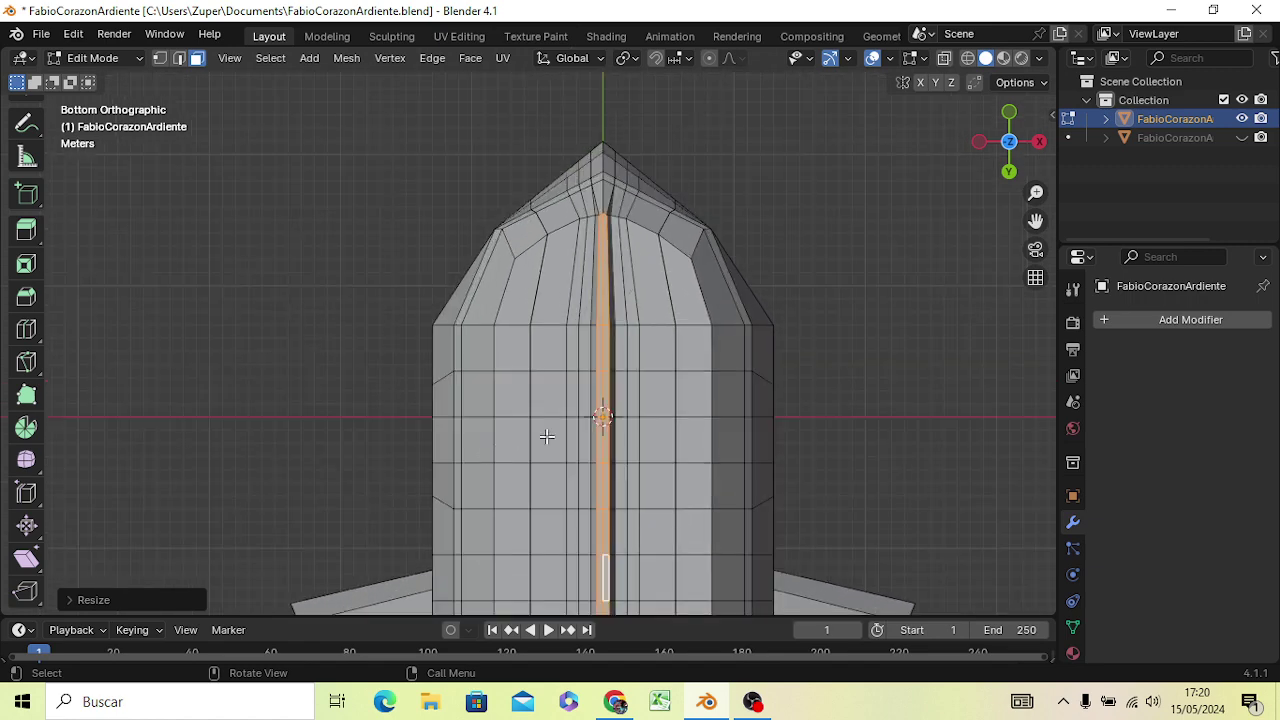
# Begin a sideways X move of the strip, cancel it, and orbit into perspective
pyautogui.press('g')
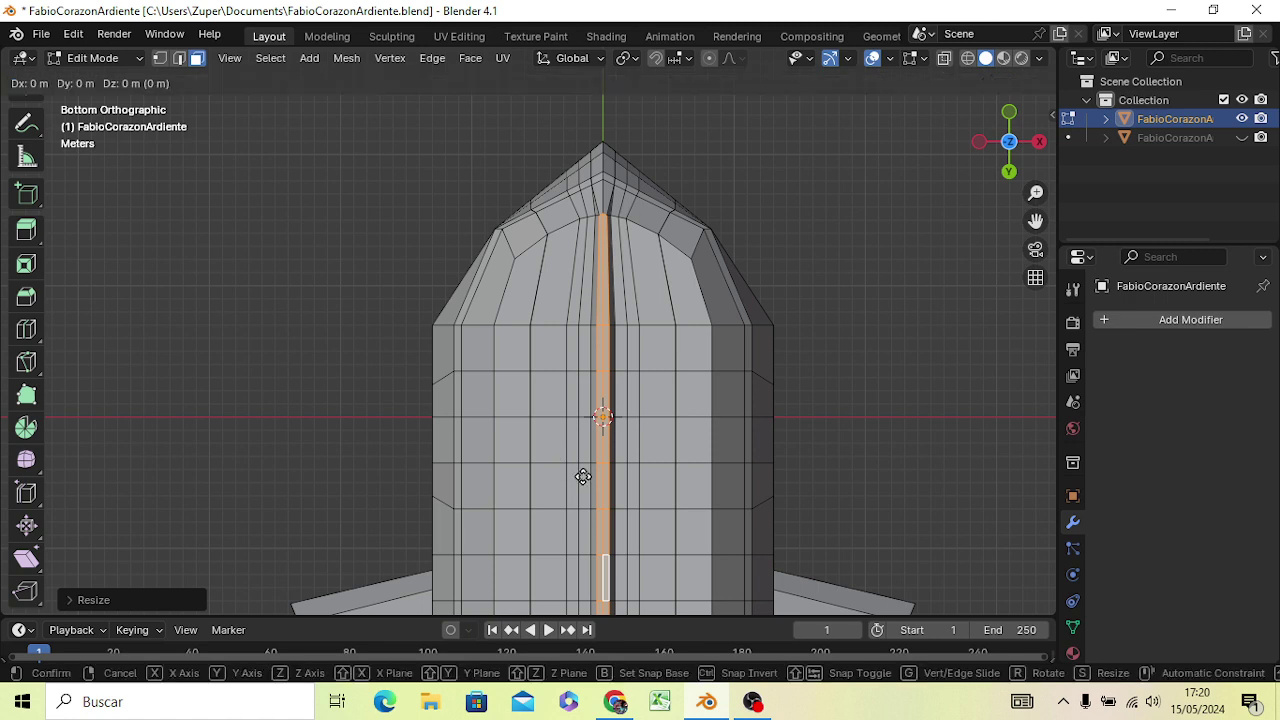
pyautogui.press('x')
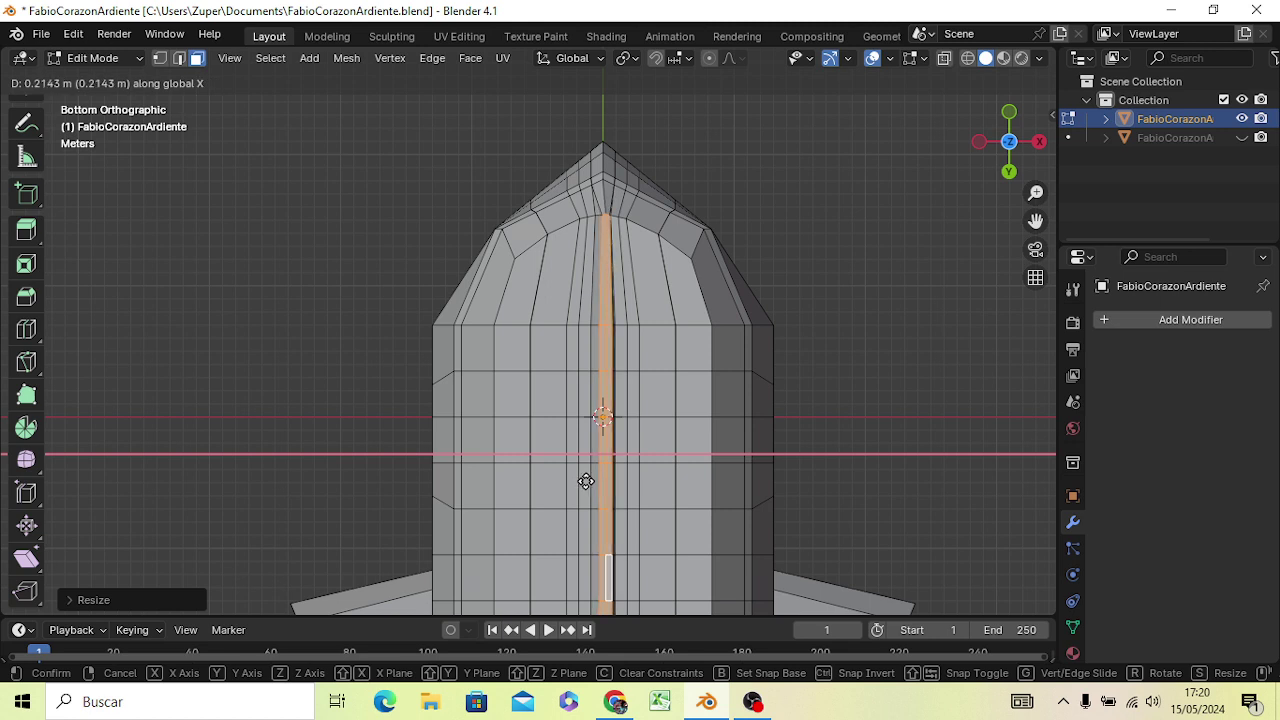
pyautogui.click(585, 482)
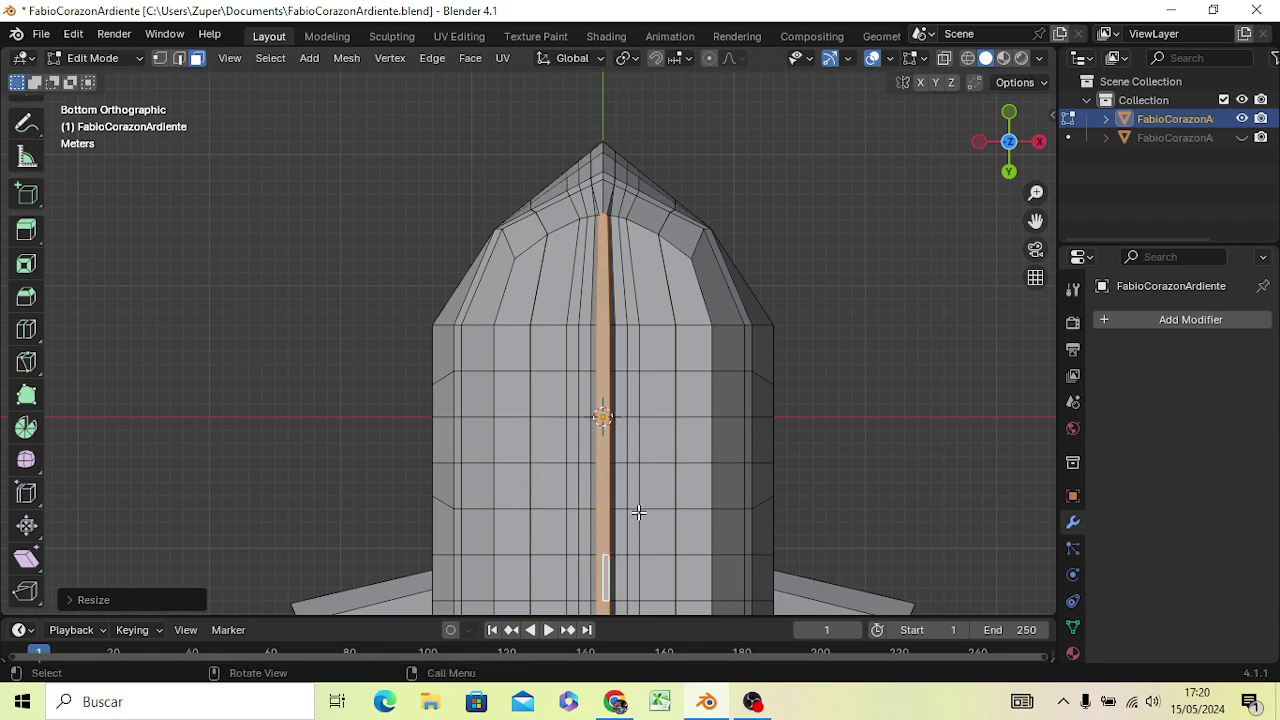
pyautogui.scroll(-2, 636, 510)
pyautogui.moveTo(632, 500)
pyautogui.mouseDown(button='middle')
pyautogui.moveTo(454, 126)
pyautogui.moveTo(731, 120)
pyautogui.moveTo(606, 608)
pyautogui.moveTo(620, 537)
pyautogui.mouseUp(button='middle')
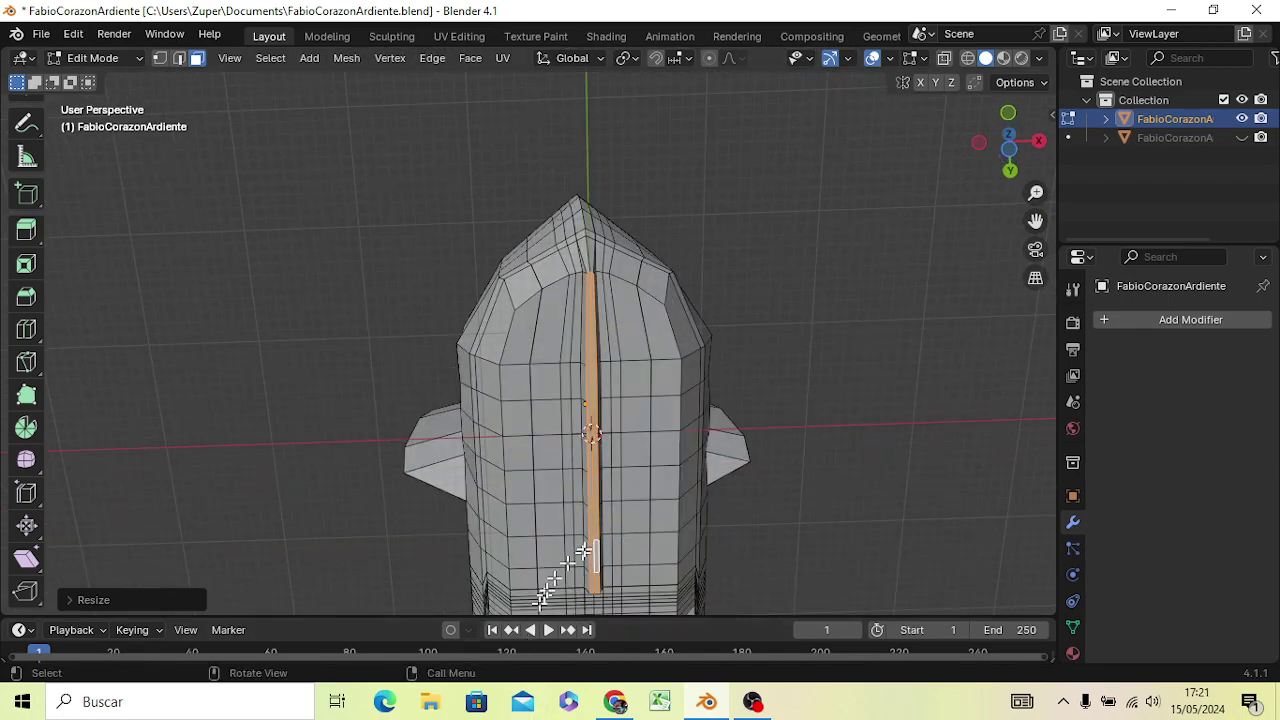
# Clear the selection and pick a face at the stern end of the strip
pyautogui.hotkey('alt', 'a')
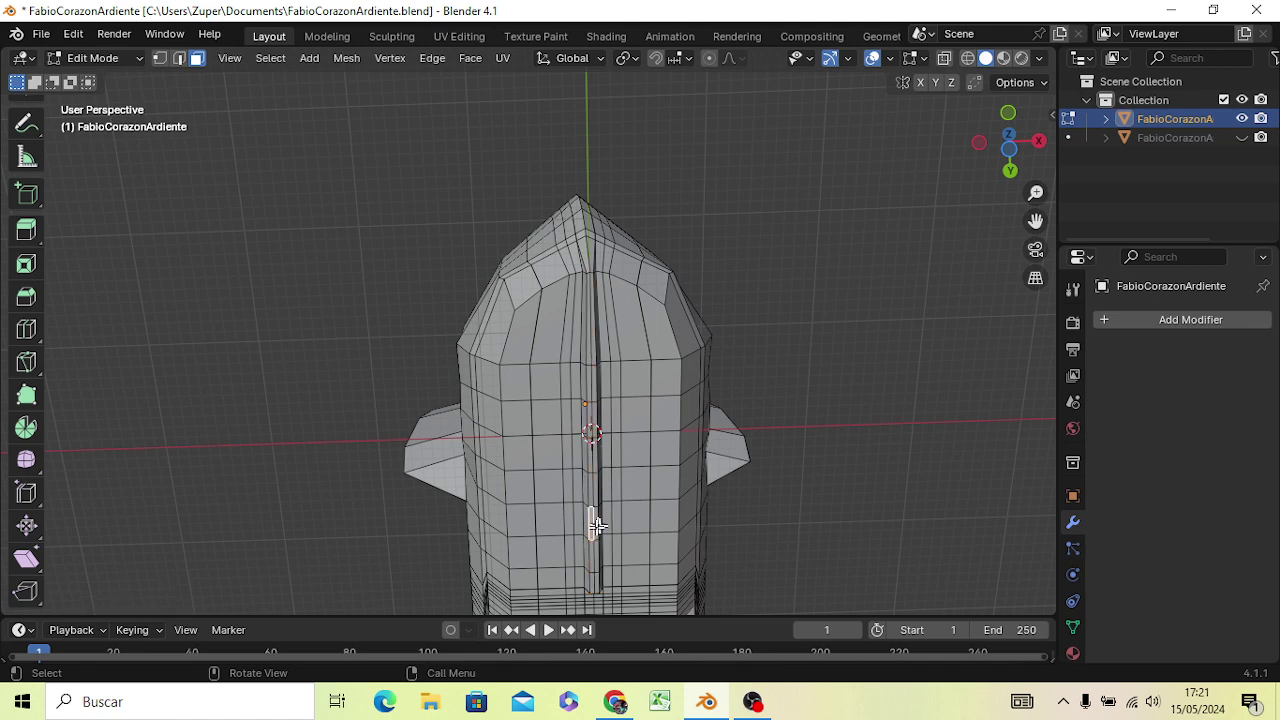
pyautogui.keyDown('shift'); pyautogui.click(597, 524); pyautogui.keyUp('shift')
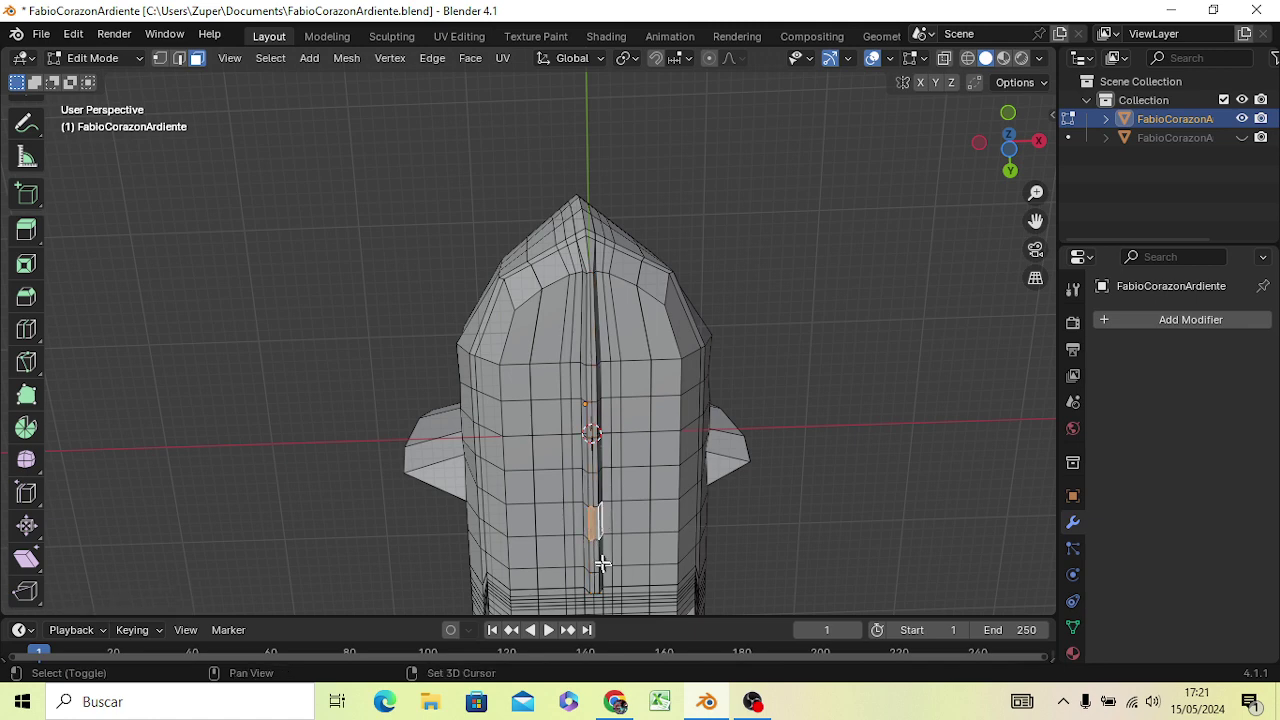
pyautogui.scroll(-2, 603, 544)
pyautogui.scroll(4, 586, 523)
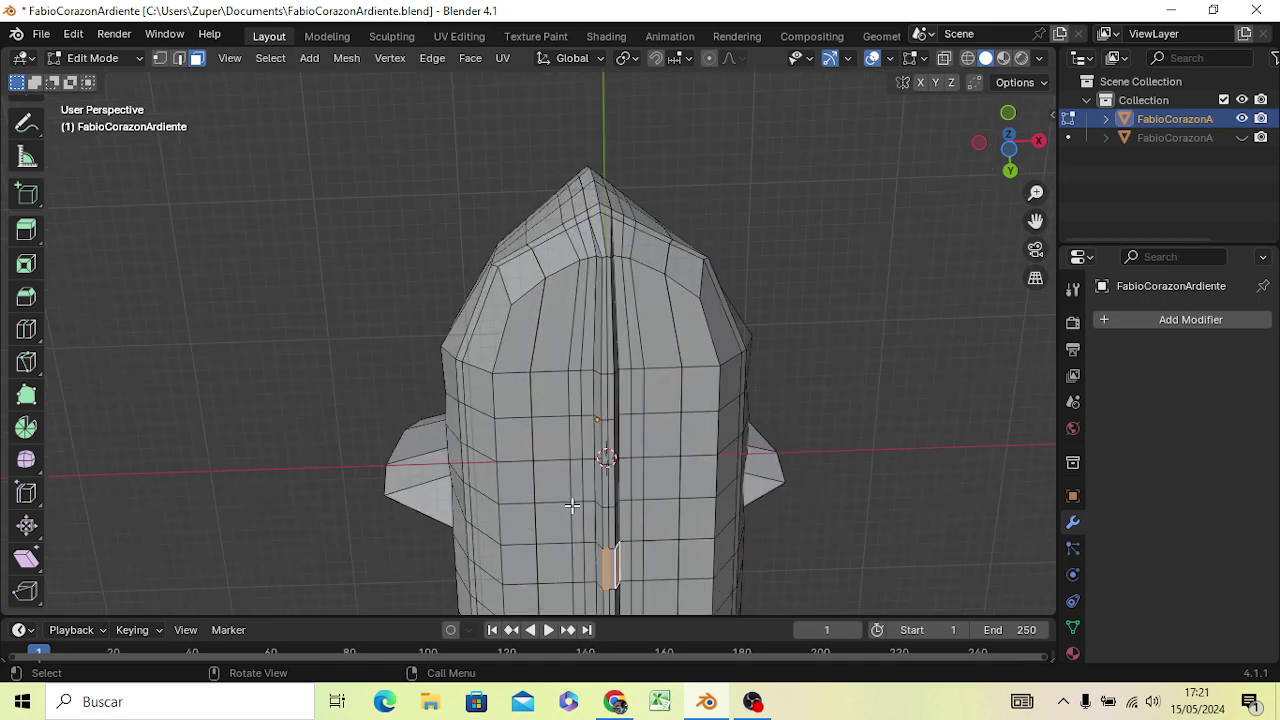
pyautogui.scroll(4, 571, 509)
pyautogui.moveTo(613, 532)
pyautogui.keyDown('shift'); pyautogui.mouseDown(button='middle')
pyautogui.moveTo(623, 329)
pyautogui.moveTo(600, 143)
pyautogui.moveTo(580, 120)
pyautogui.mouseUp(button='middle'); pyautogui.keyUp('shift')
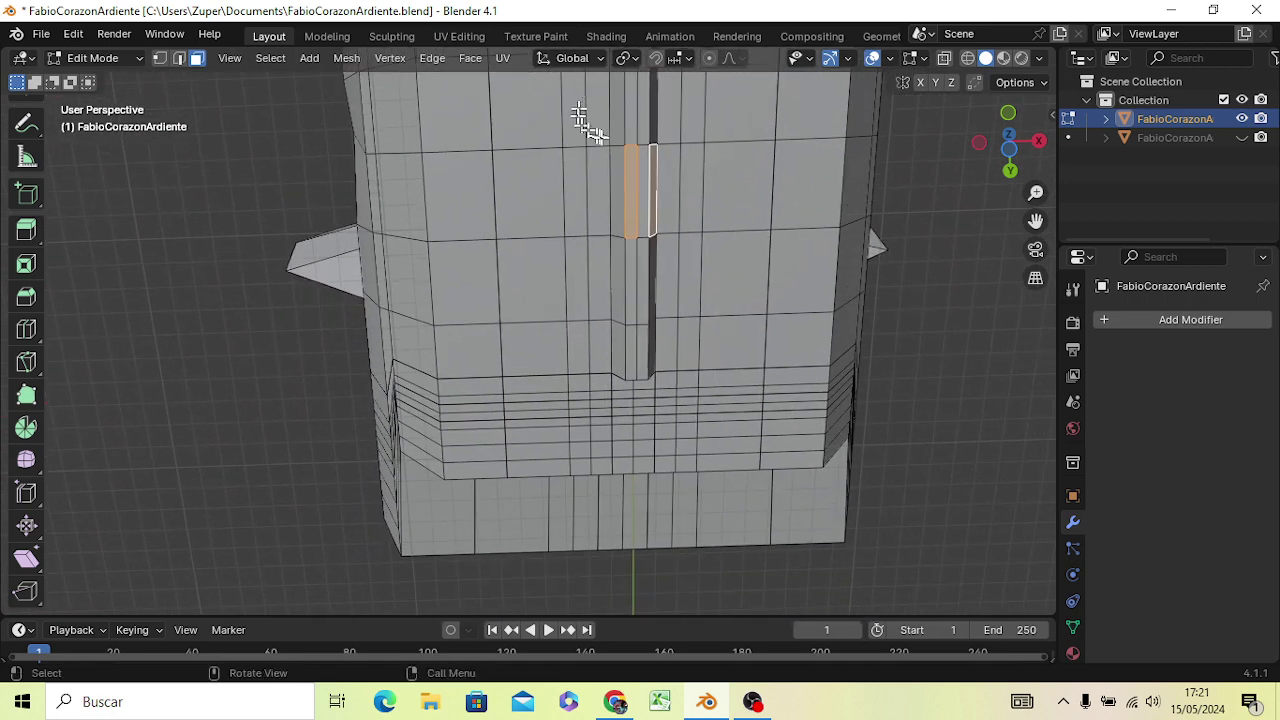
# Select the narrow strip faces under the stern
pyautogui.click(640, 182)
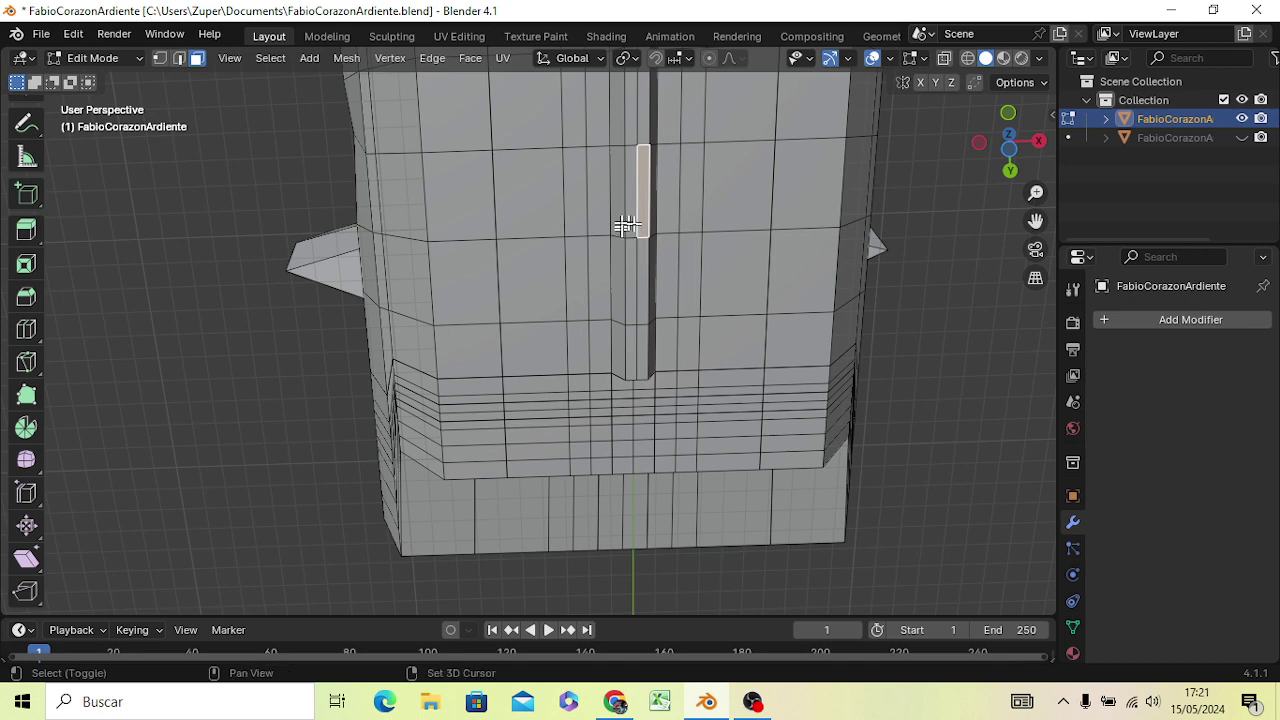
pyautogui.keyDown('shift'); pyautogui.click(632, 224); pyautogui.keyUp('shift')
pyautogui.keyDown('shift'); pyautogui.click(633, 265); pyautogui.keyUp('shift')
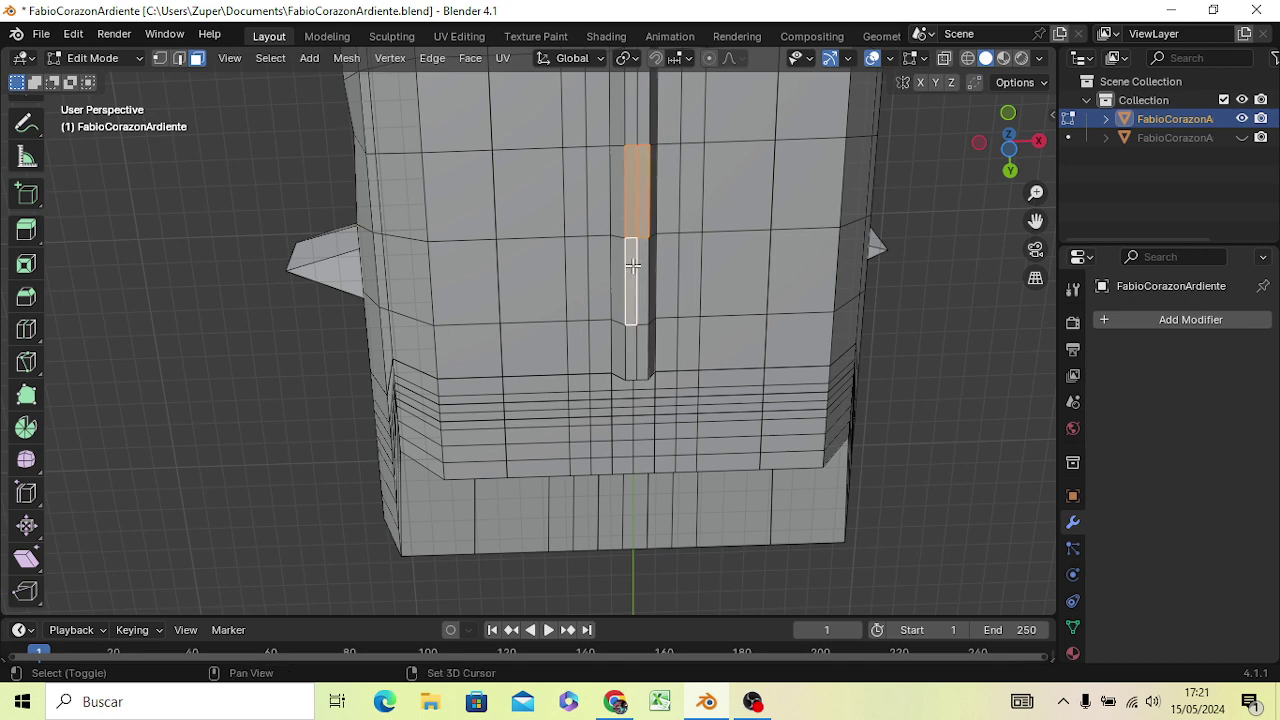
pyautogui.keyDown('shift'); pyautogui.click(650, 278); pyautogui.keyUp('shift')
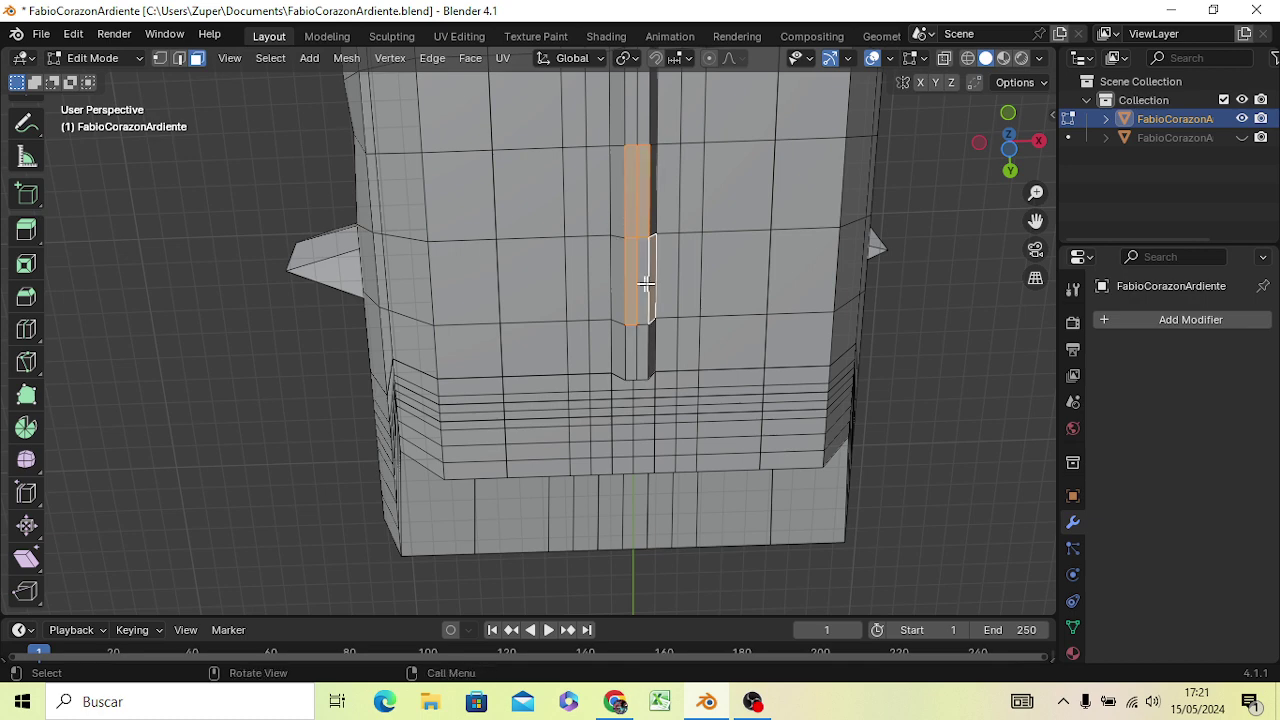
pyautogui.keyDown('shift'); pyautogui.click(645, 281); pyautogui.keyUp('shift')
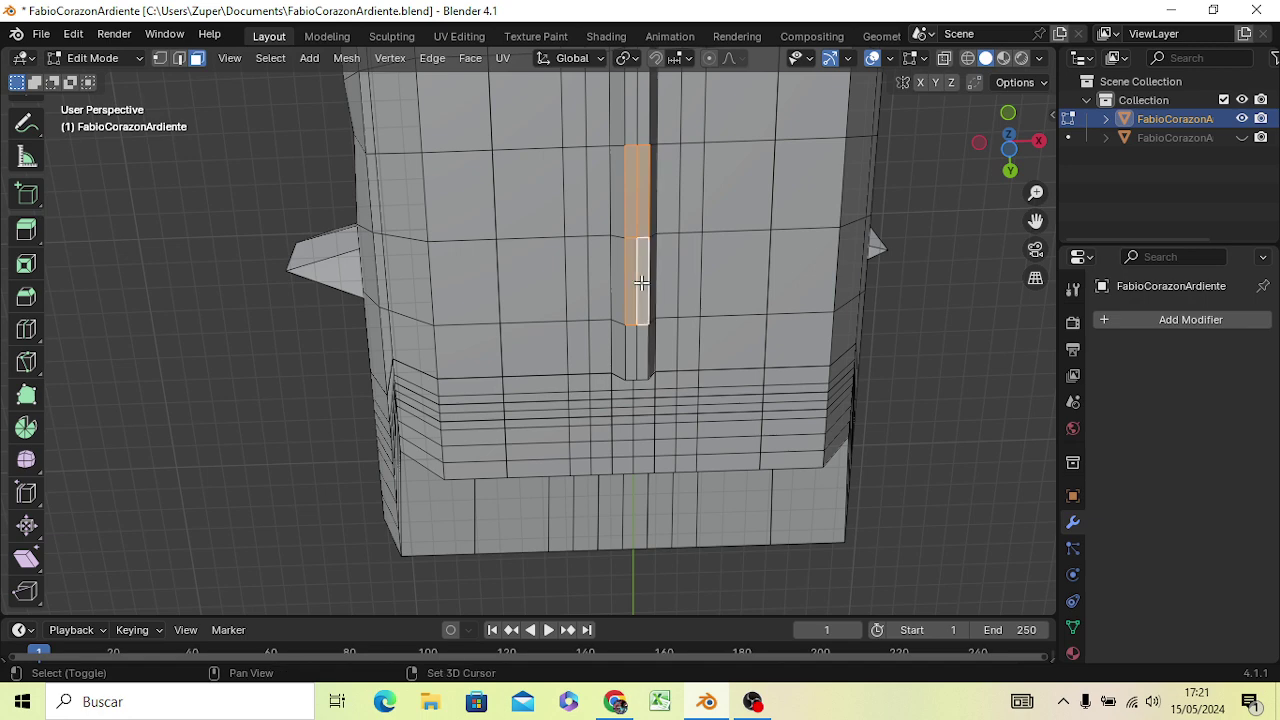
pyautogui.keyDown('shift'); pyautogui.click(640, 288); pyautogui.keyUp('shift')
pyautogui.keyDown('shift'); pyautogui.click(642, 357); pyautogui.keyUp('shift')
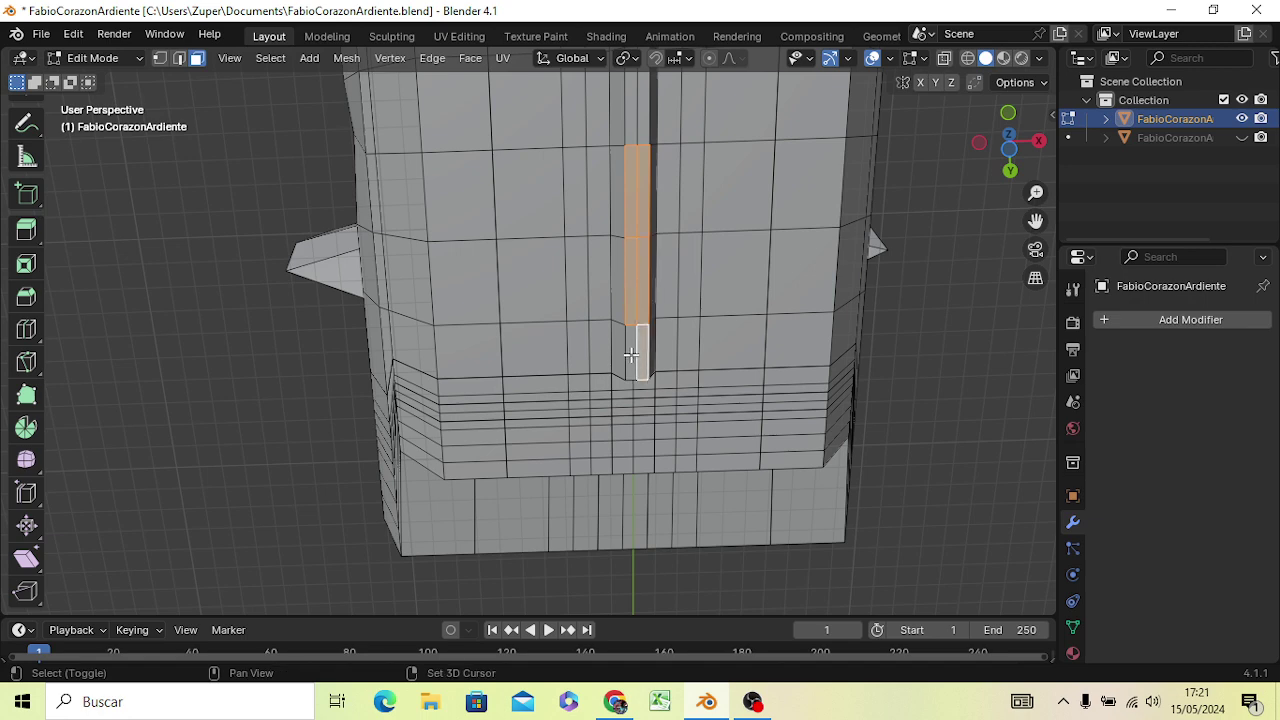
pyautogui.keyDown('shift'); pyautogui.click(630, 357); pyautogui.keyUp('shift')
# From the right view, extrude the stern faces downward and scale the end to 0.8
pyautogui.press('KP_3')
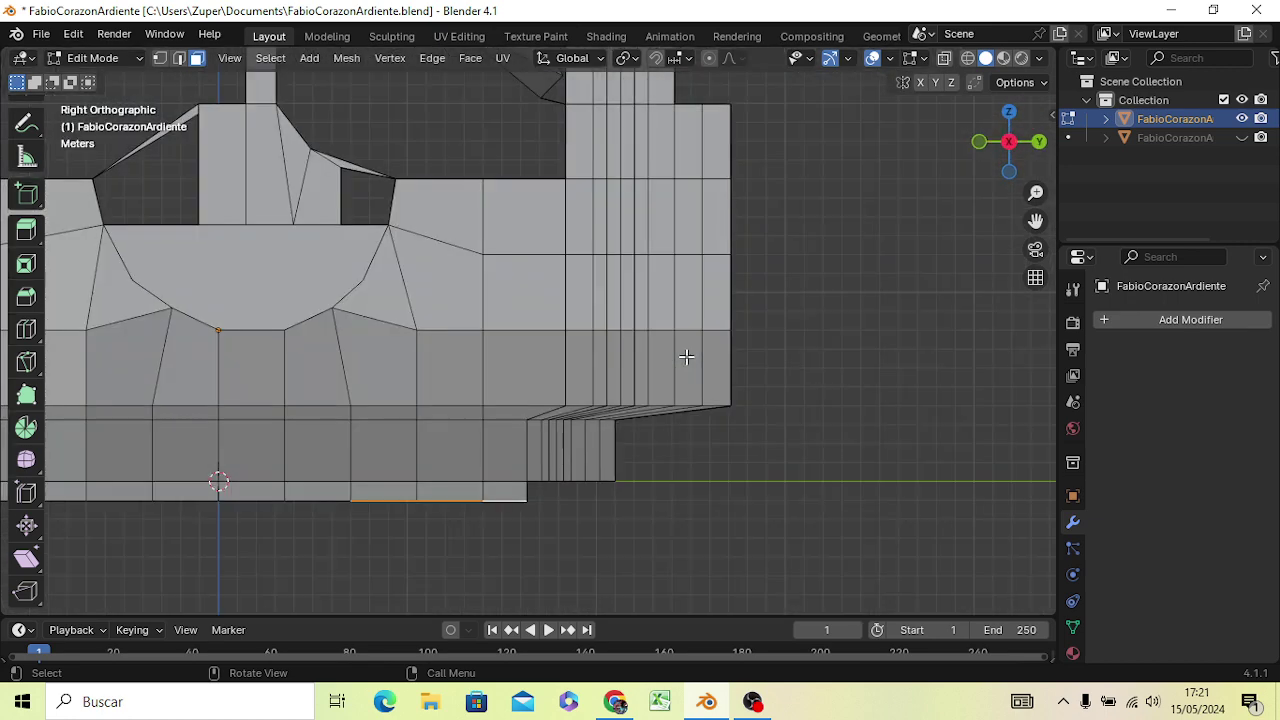
pyautogui.scroll(-2, 686, 357)
pyautogui.scroll(-2, 690, 345)
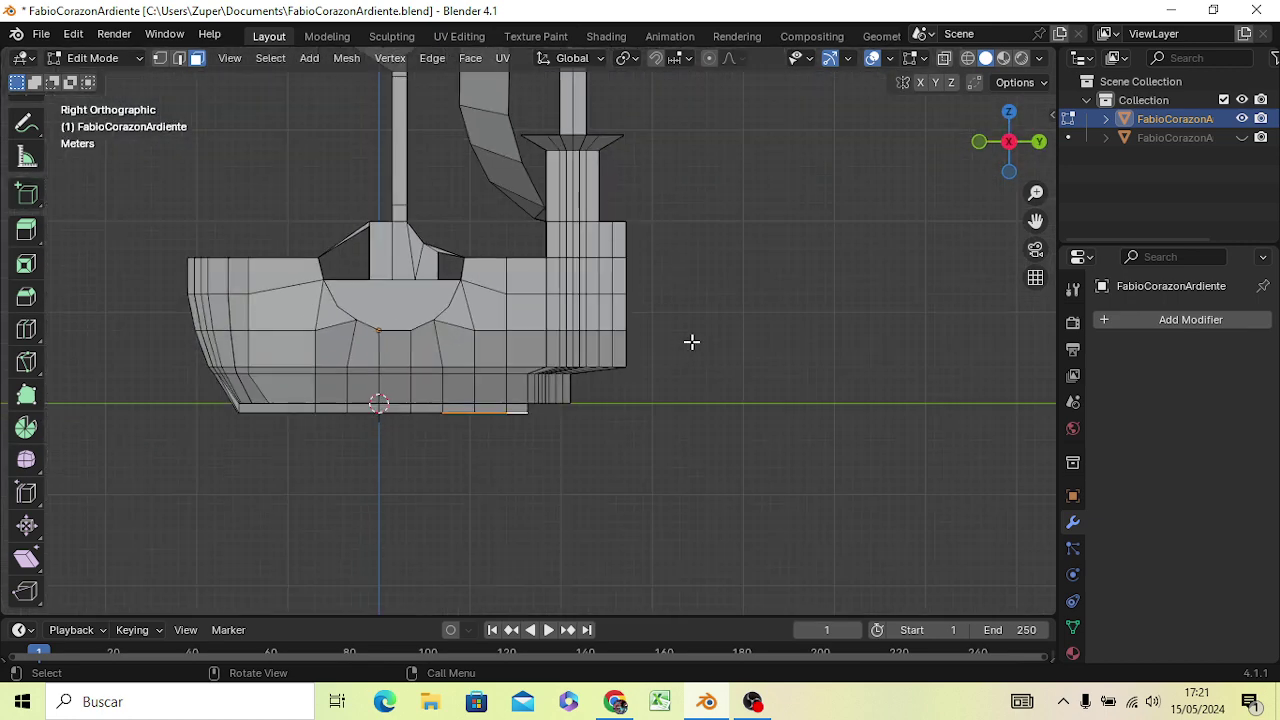
pyautogui.scroll(-1, 692, 342)
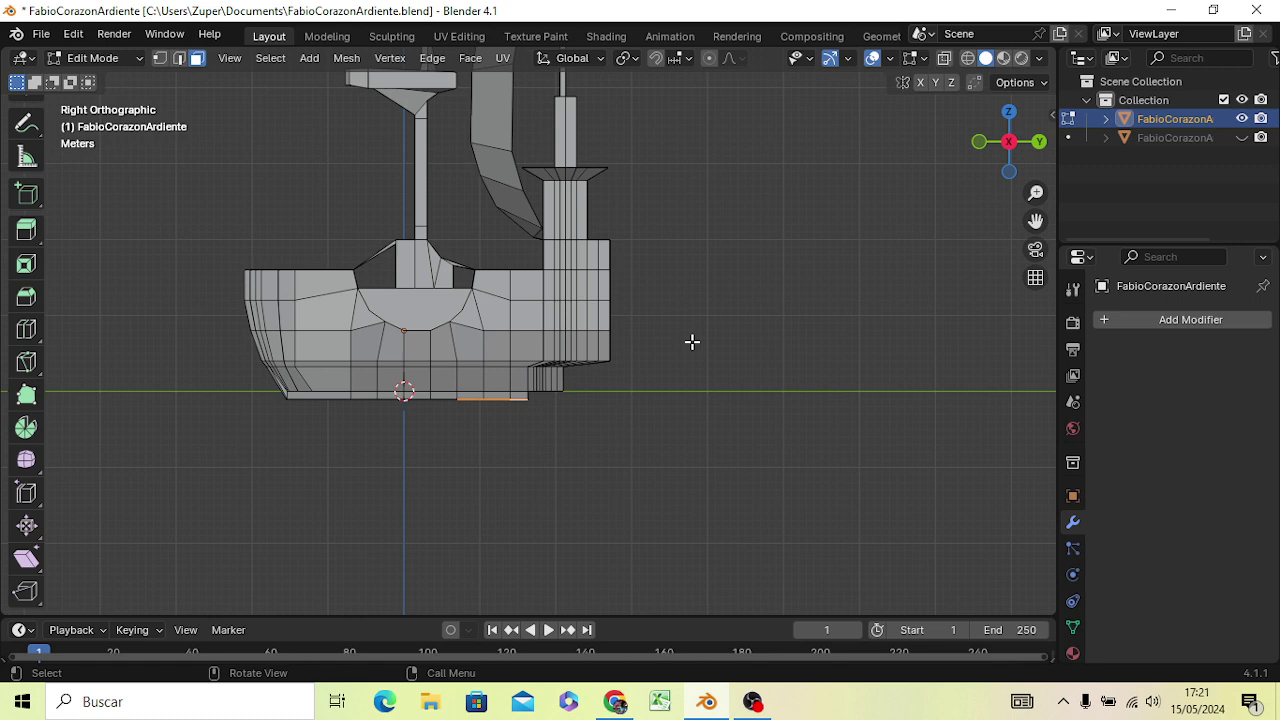
pyautogui.press('e')
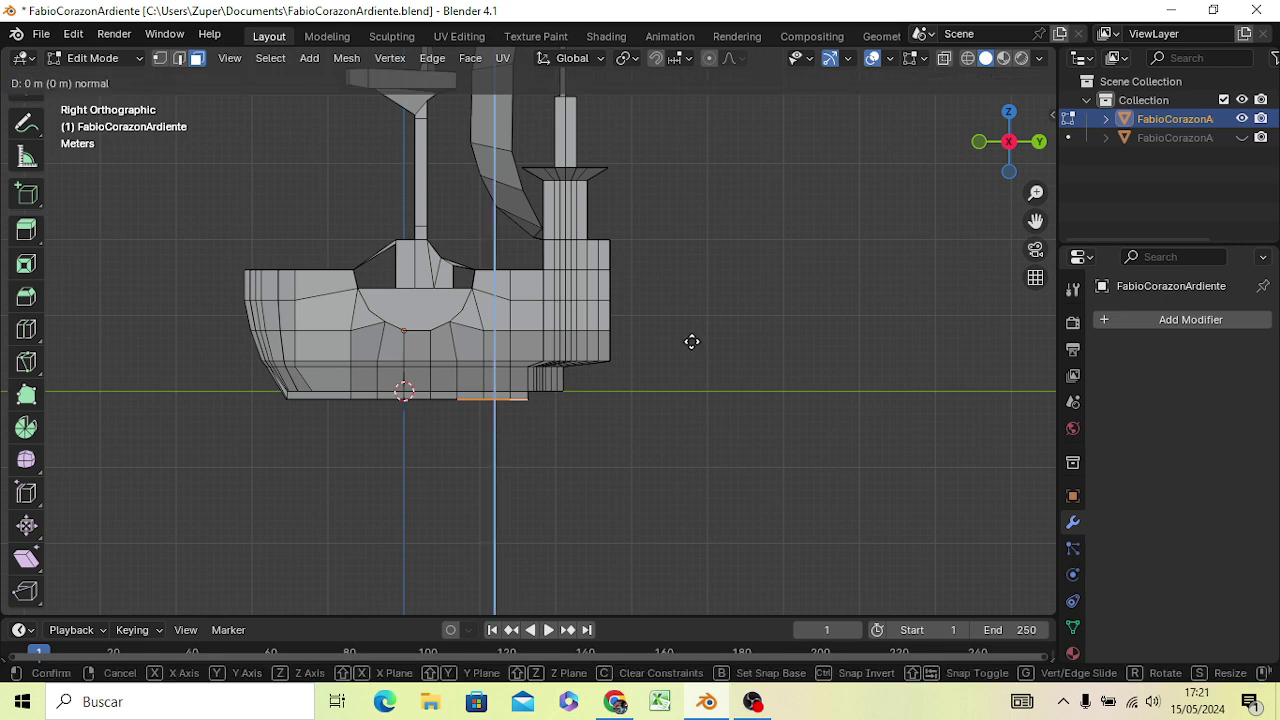
pyautogui.click(697, 396)
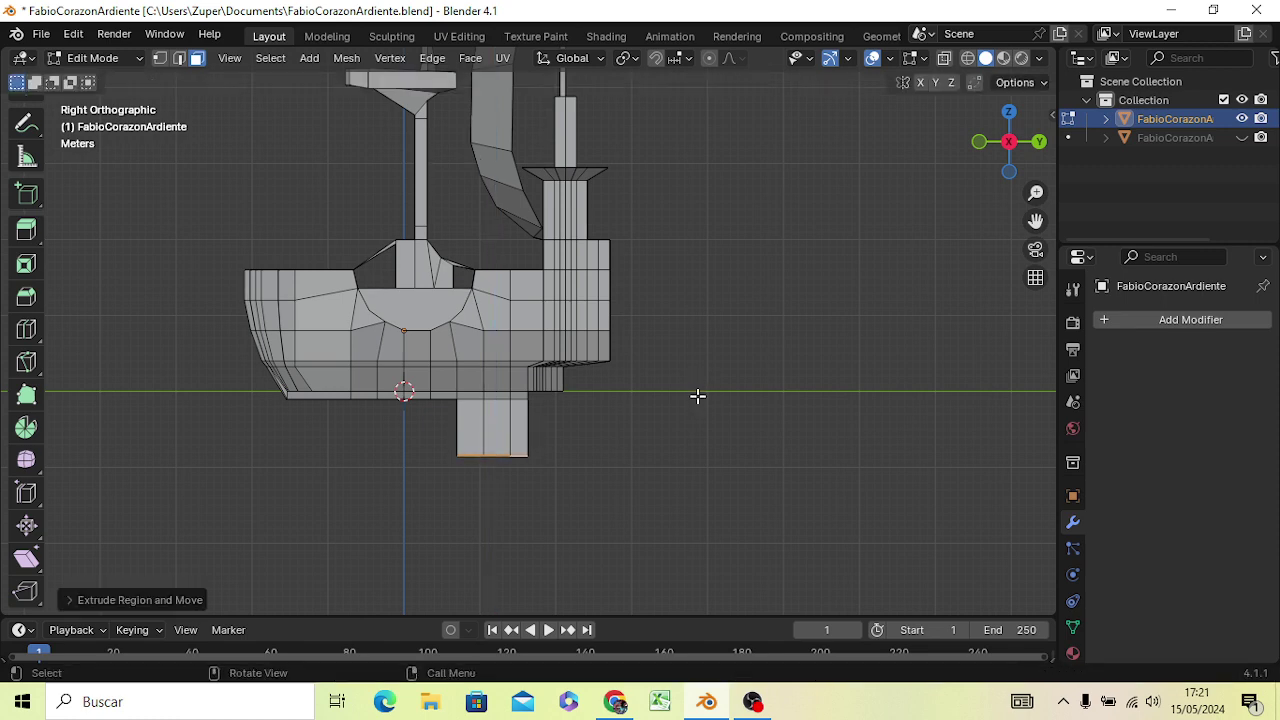
pyautogui.press('s')
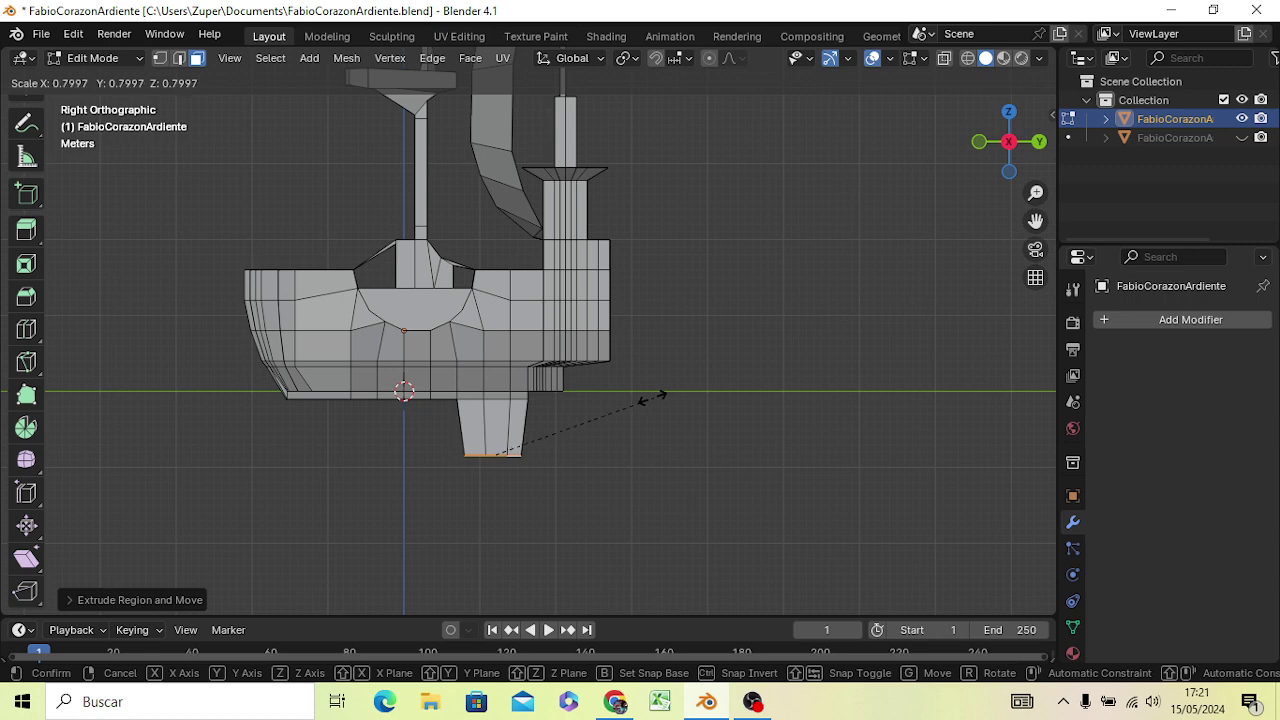
pyautogui.click(638, 400)
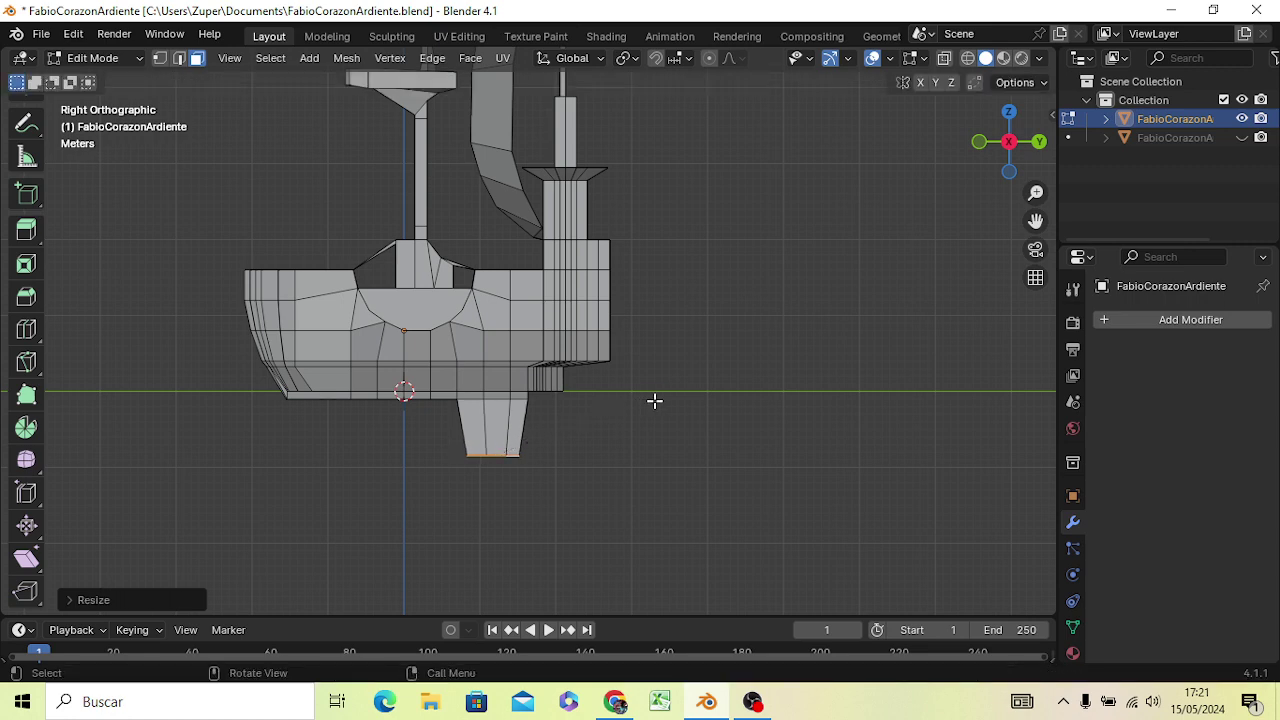
# Extrude again, flare the bottom, slide it back along Y and shrink the tip to about 0.41
pyautogui.press('e')
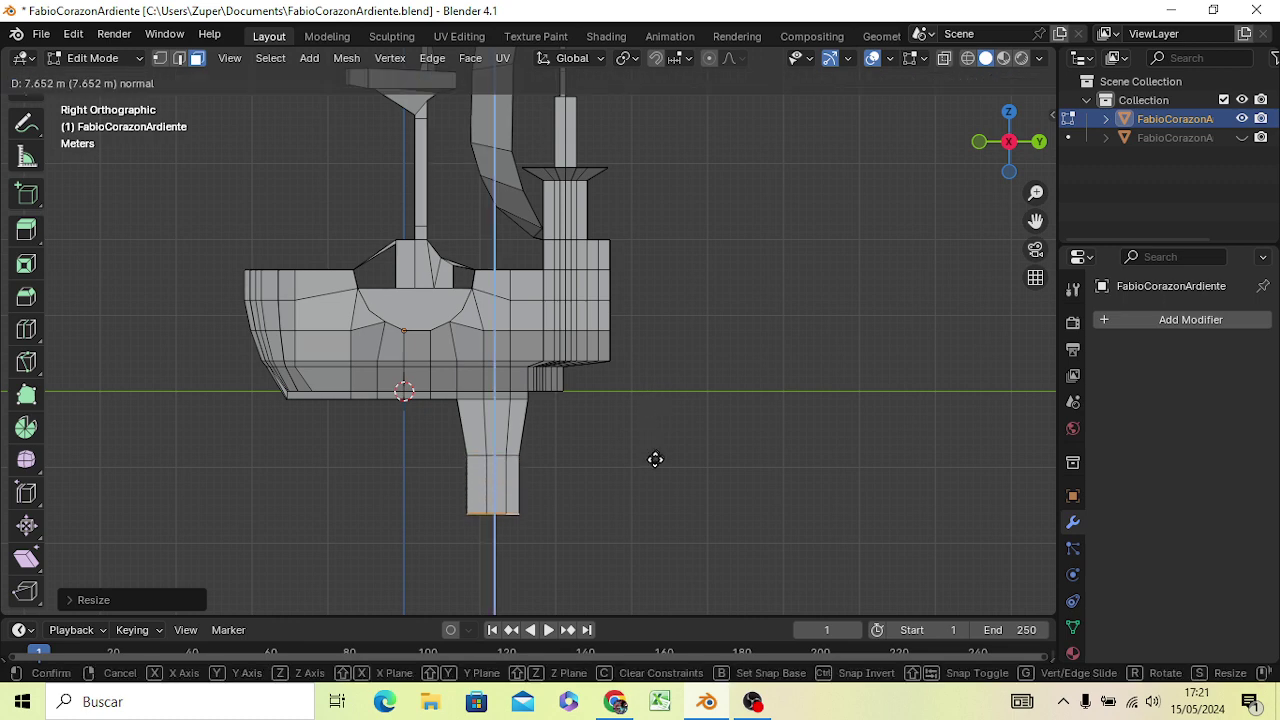
pyautogui.click(655, 461)
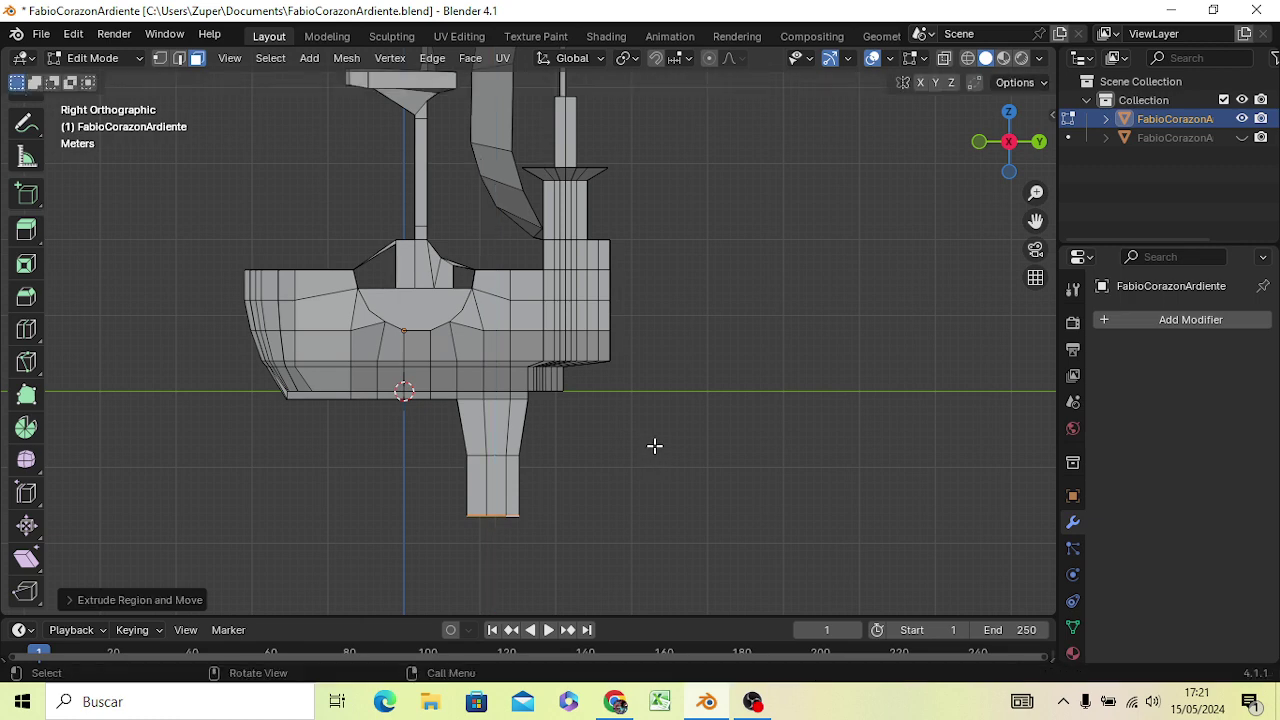
pyautogui.press('s')
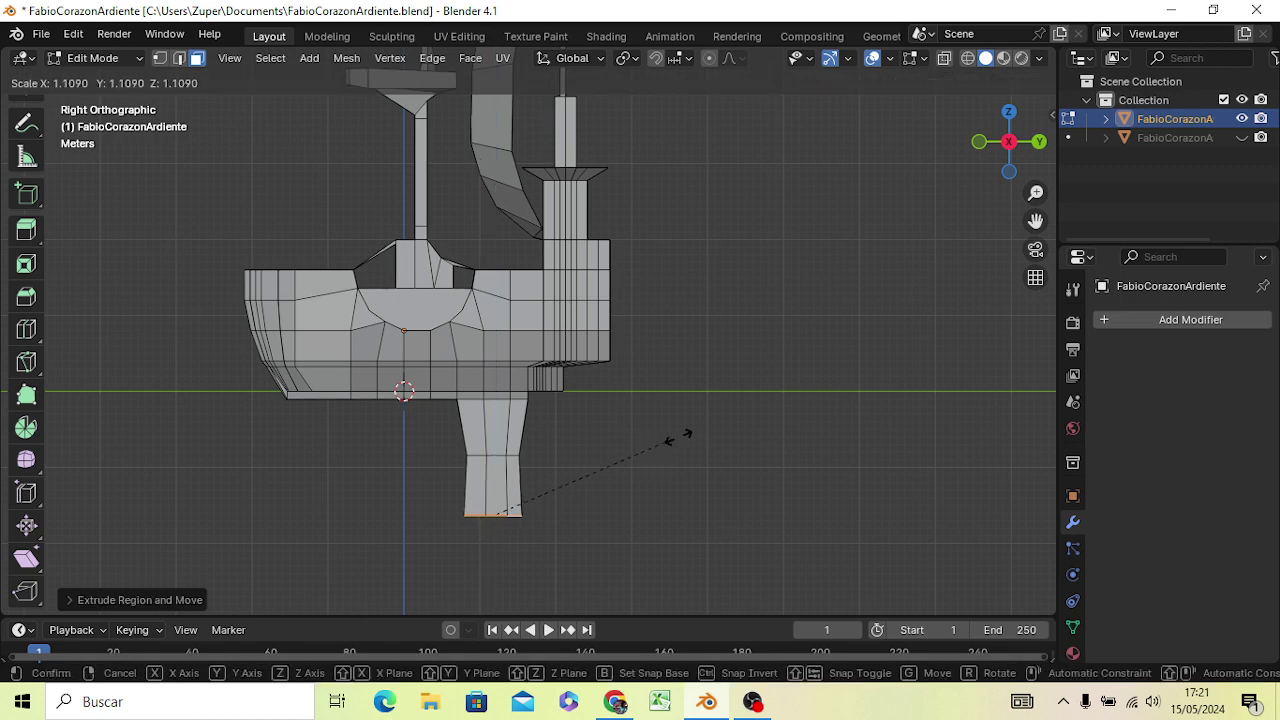
pyautogui.click(727, 432)
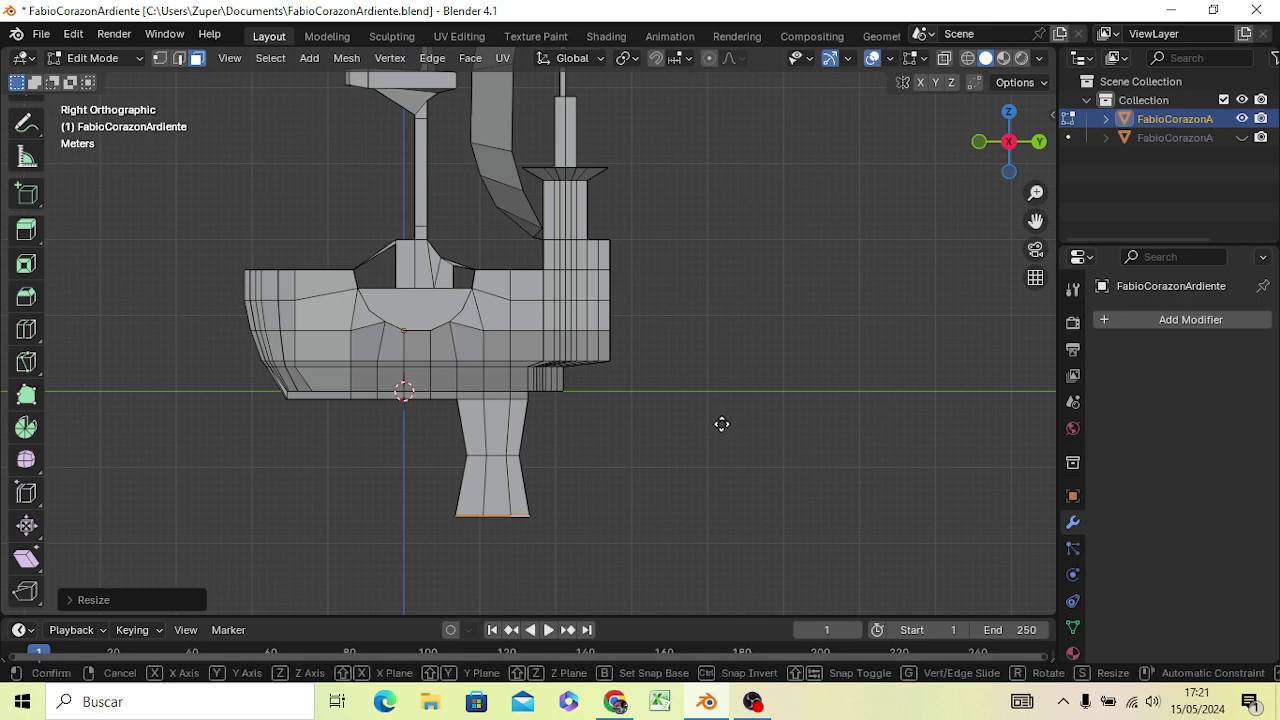
pyautogui.press('g')
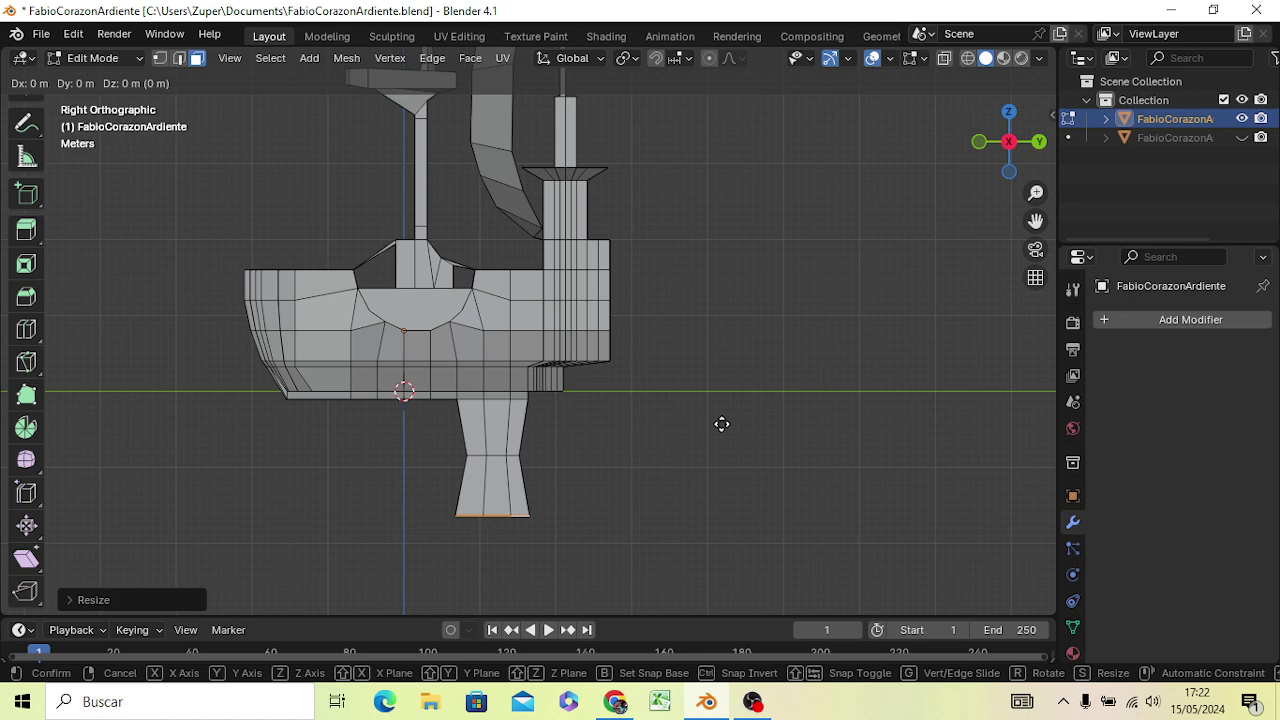
pyautogui.press('y')
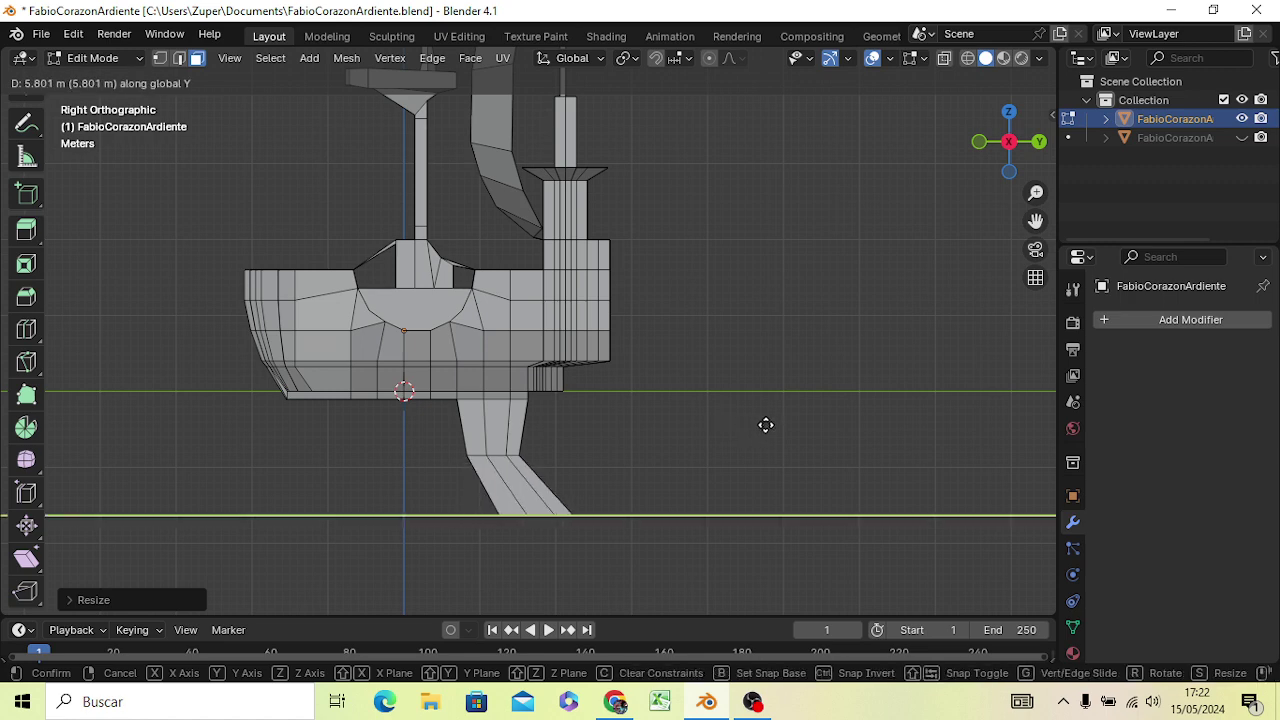
pyautogui.click(763, 423)
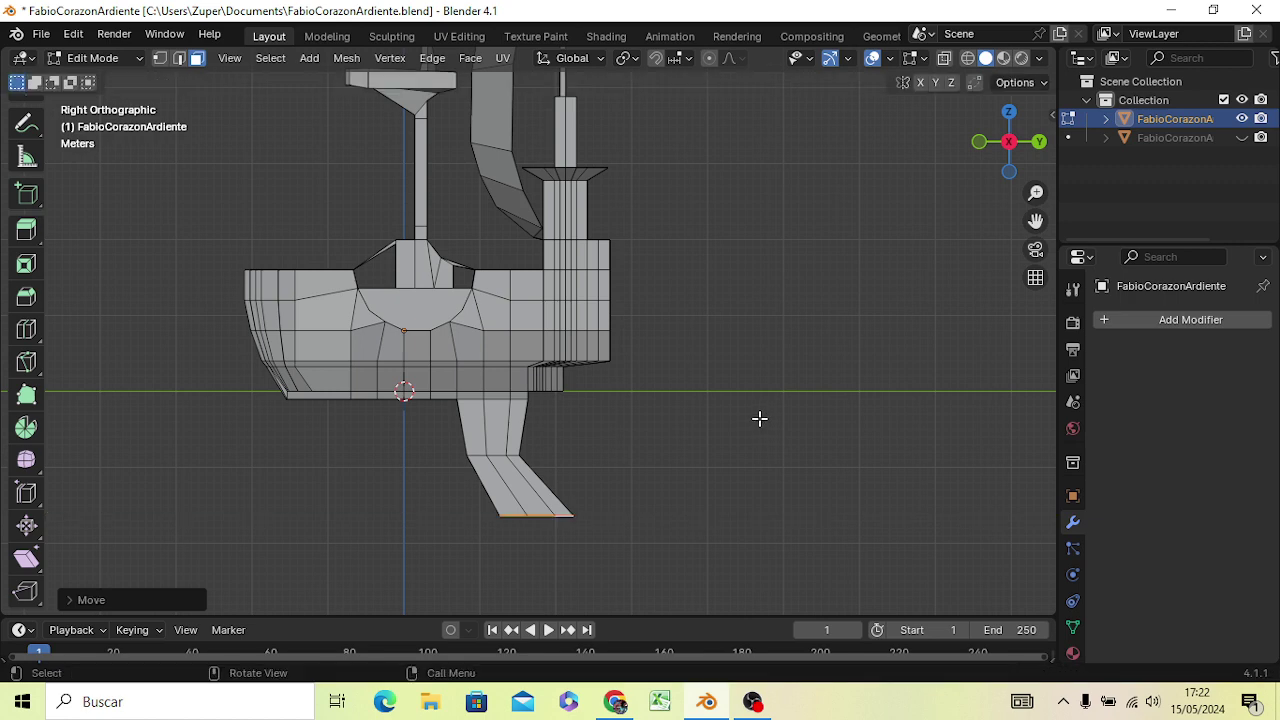
pyautogui.press('s')
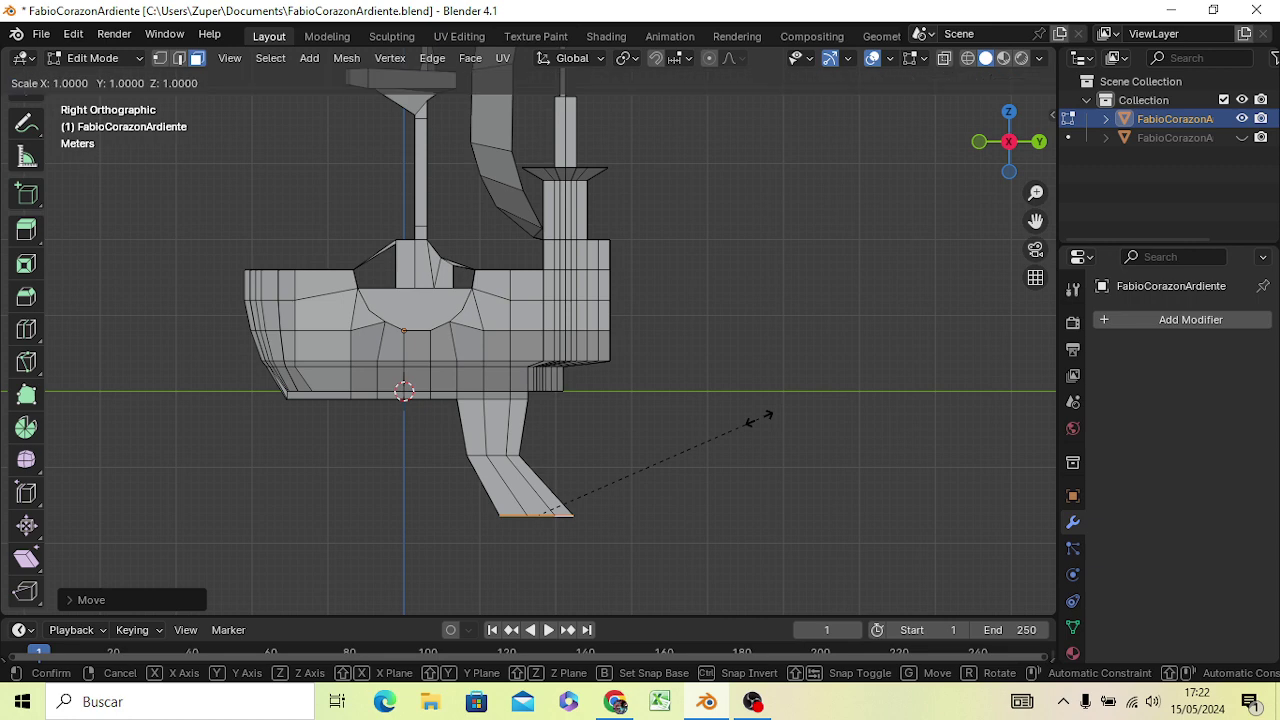
pyautogui.click(605, 447)
pyautogui.moveTo(640, 449)
pyautogui.mouseDown(button='middle')
pyautogui.moveTo(468, 443)
pyautogui.moveTo(445, 465)
pyautogui.moveTo(663, 420)
pyautogui.moveTo(514, 380)
pyautogui.moveTo(485, 400)
pyautogui.mouseUp(button='middle')
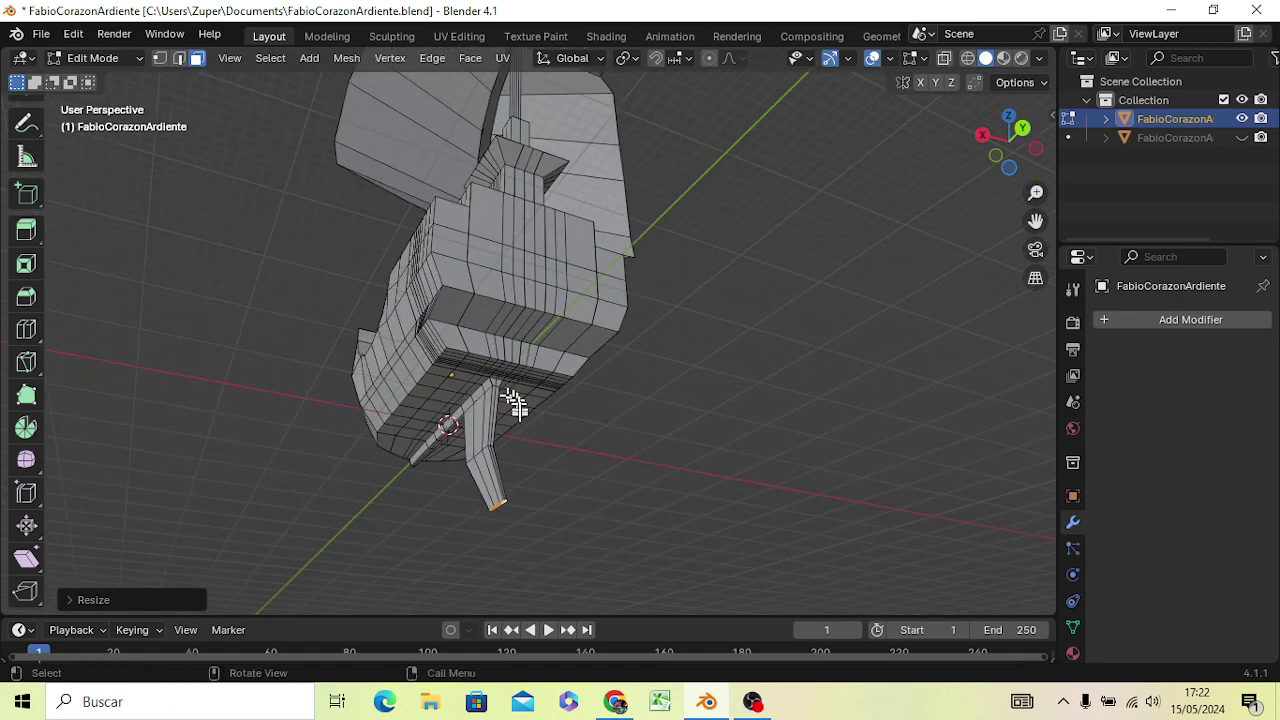
# Select the edge loop along the rudder post, then zoom out in Right view
pyautogui.moveTo(514, 460)
pyautogui.mouseDown(button='middle')
pyautogui.moveTo(485, 456)
pyautogui.moveTo(514, 451)
pyautogui.moveTo(486, 486)
pyautogui.moveTo(489, 517)
pyautogui.moveTo(545, 500)
pyautogui.moveTo(546, 457)
pyautogui.moveTo(631, 426)
pyautogui.moveTo(626, 449)
pyautogui.moveTo(566, 463)
pyautogui.mouseUp(button='middle')
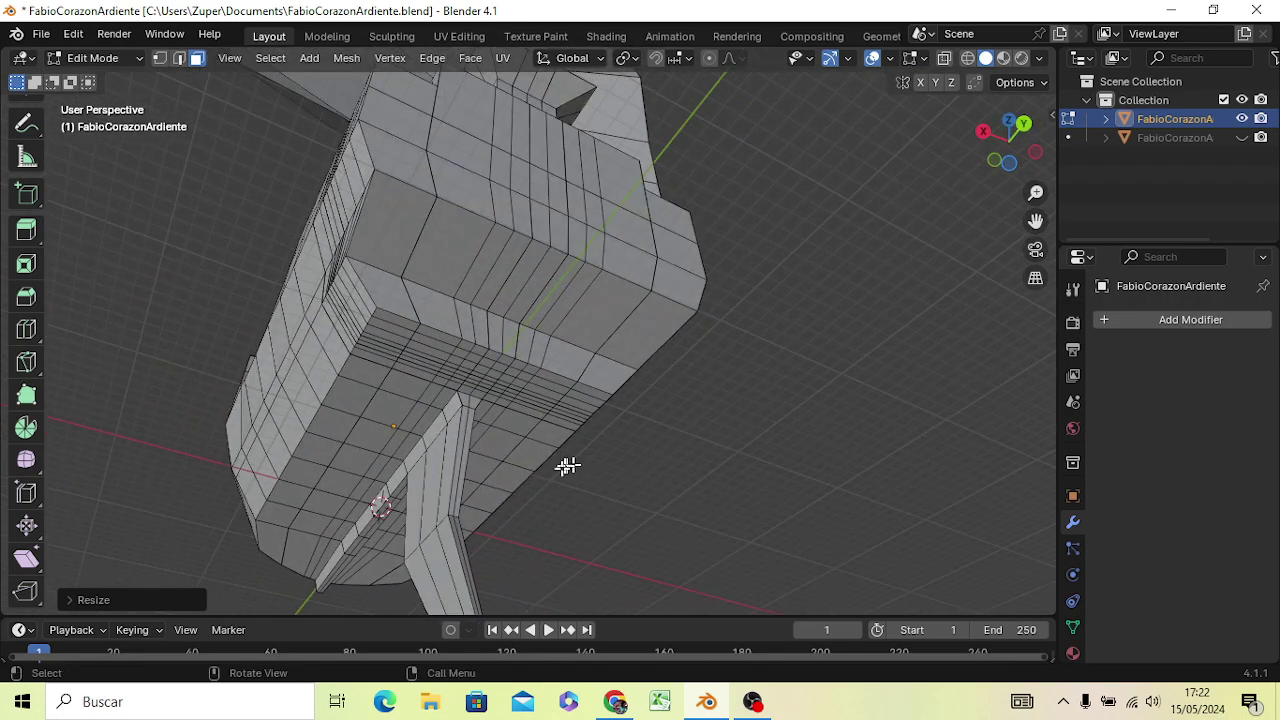
pyautogui.click(460, 546)
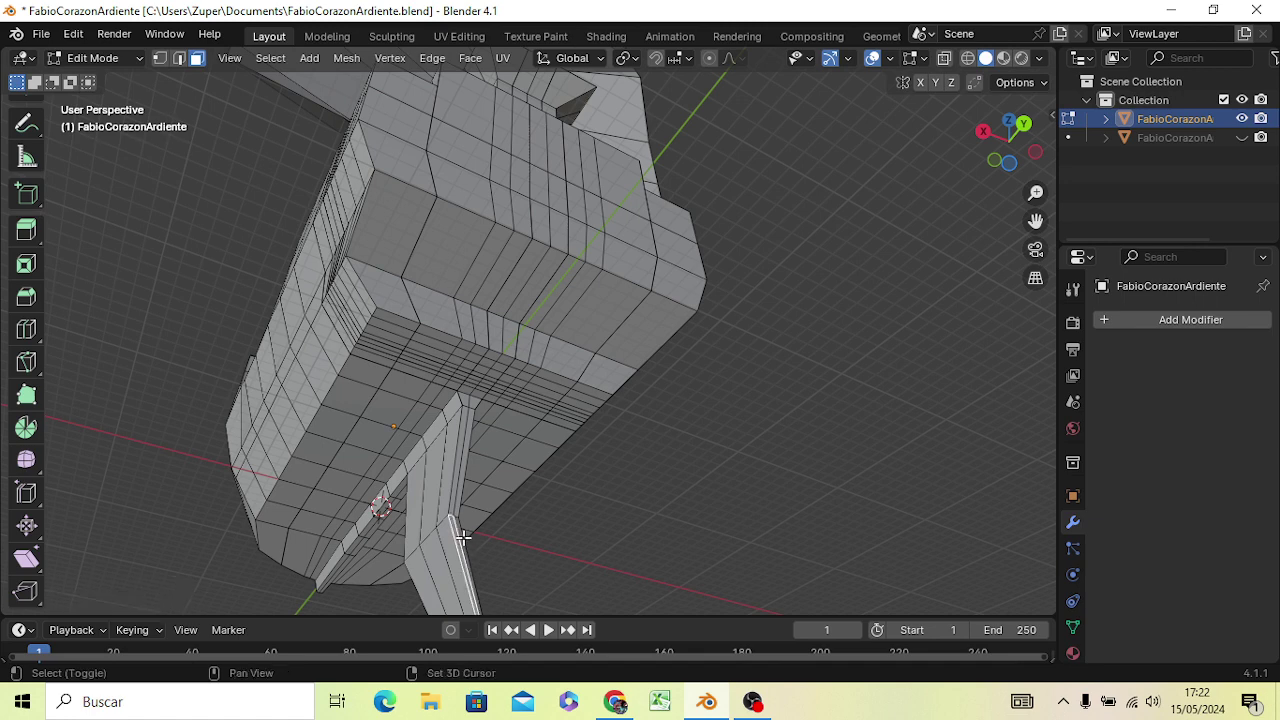
pyautogui.keyDown('alt'); pyautogui.keyDown('shift'); pyautogui.click(463, 537); pyautogui.keyUp('shift'); pyautogui.keyUp('alt')
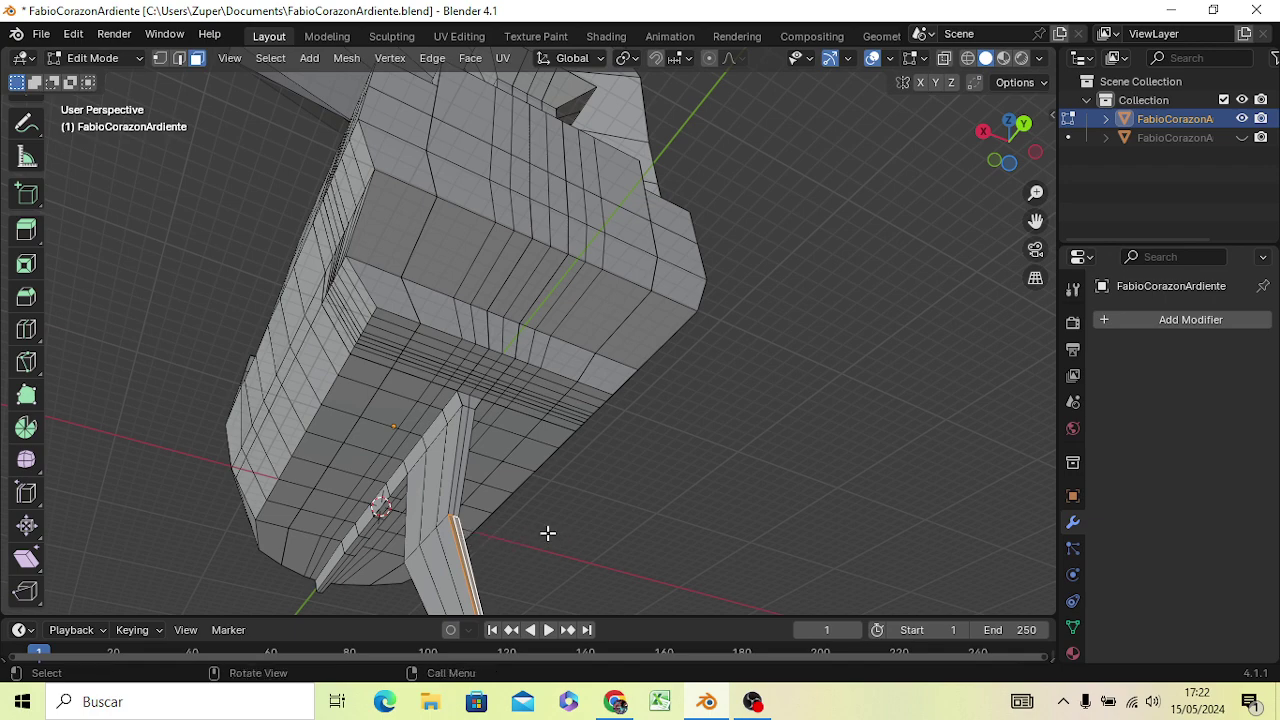
pyautogui.press('KP_3')
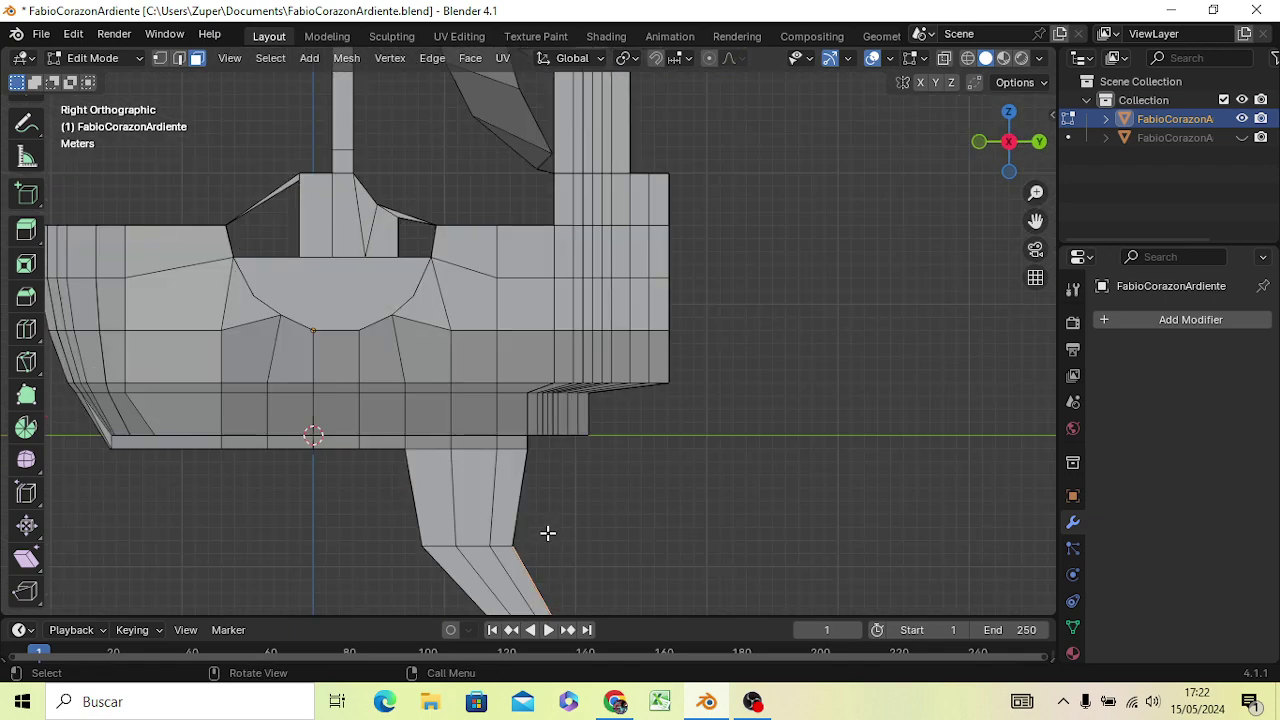
pyautogui.scroll(-2, 577, 457)
pyautogui.scroll(-2, 580, 449)
pyautogui.scroll(-2, 584, 449)
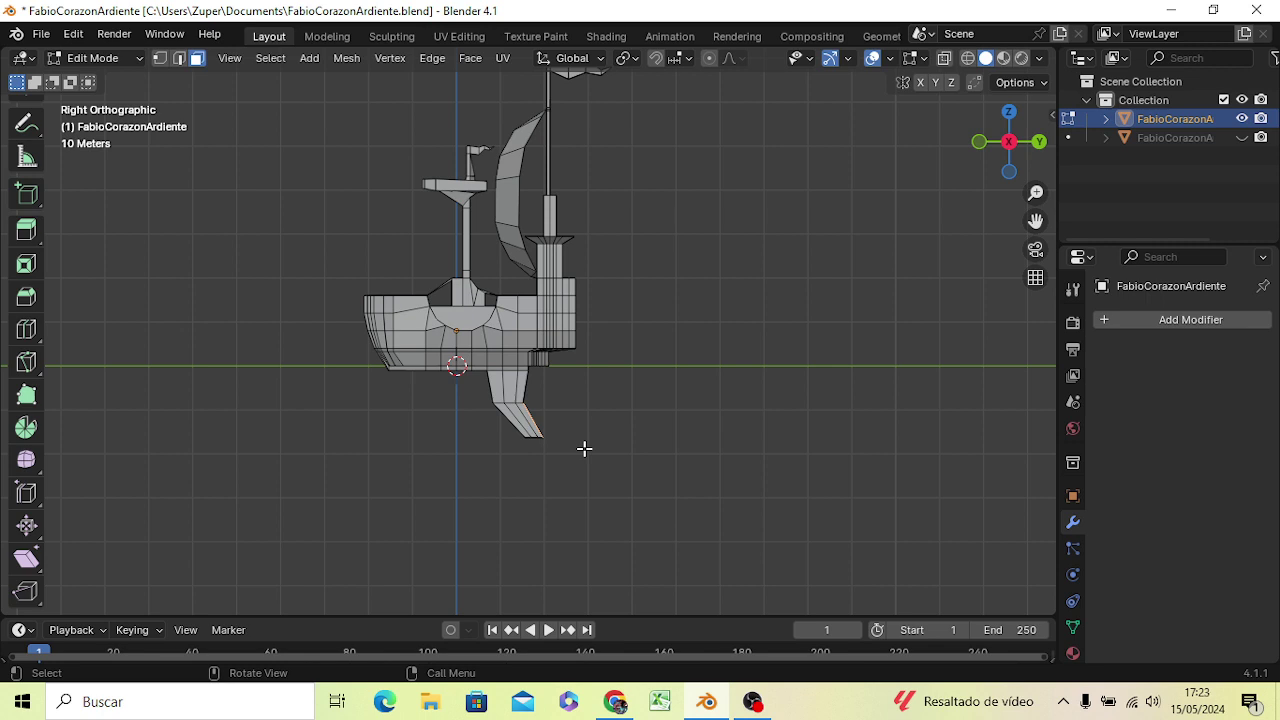
# Move the fin's end geometry along X and extrude it along Y
pyautogui.press('g')
pyautogui.press('z')
pyautogui.press('z')
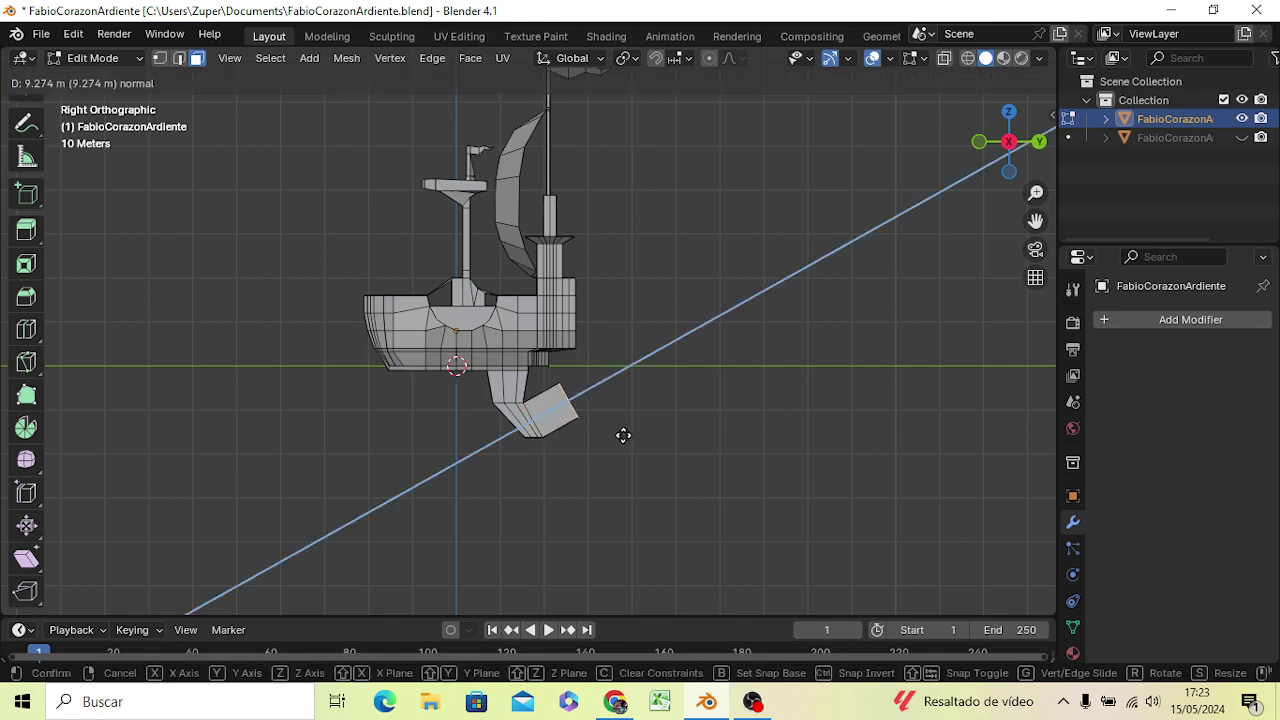
pyautogui.press('x')
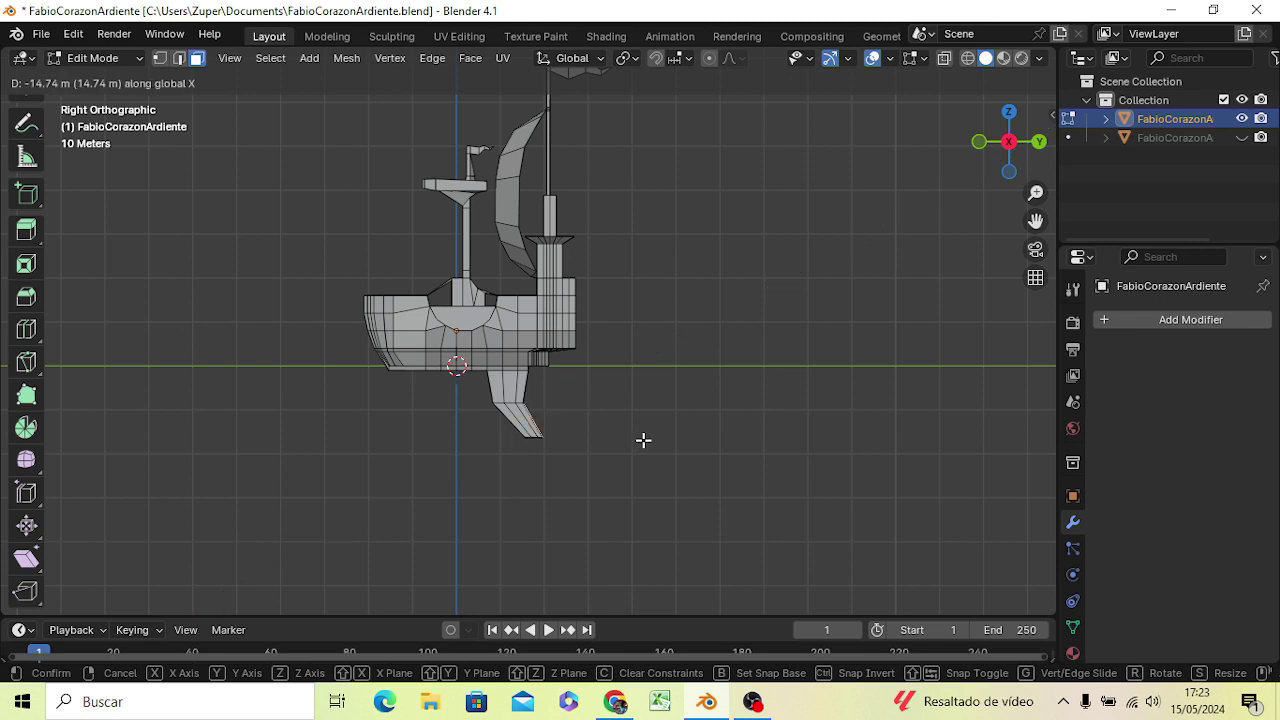
pyautogui.click(643, 440)
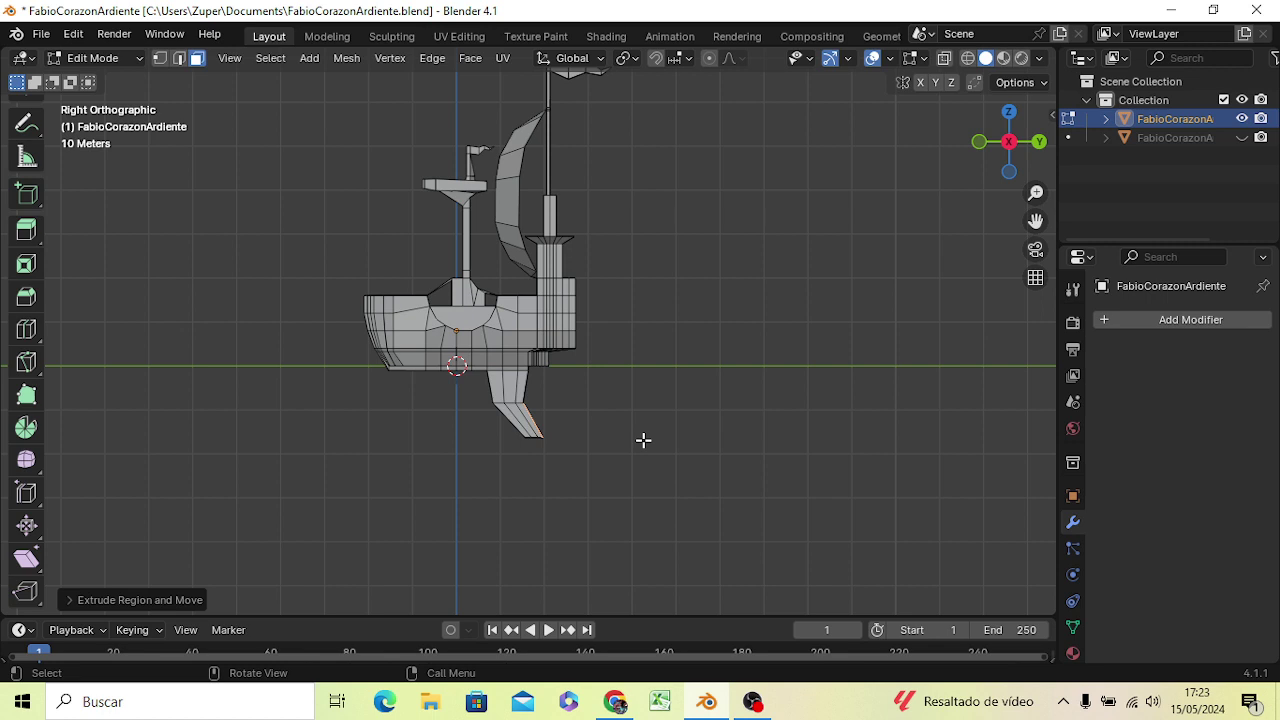
pyautogui.press('e')
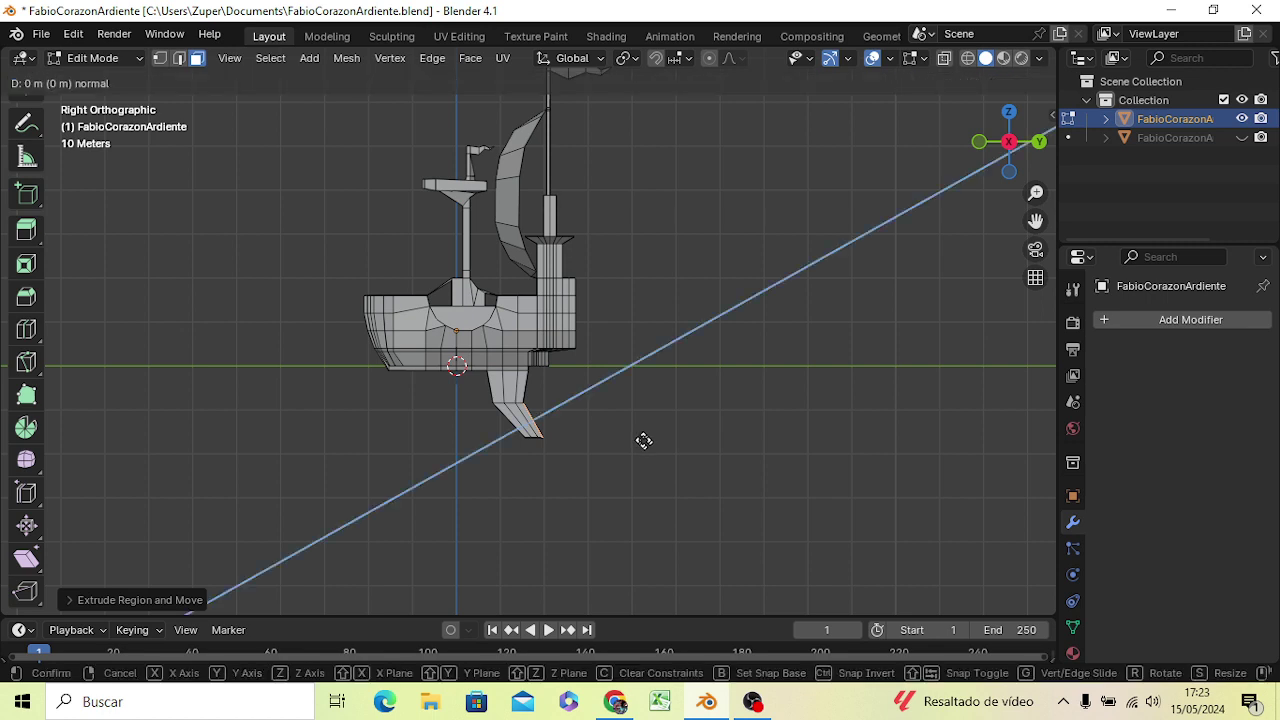
pyautogui.press('y')
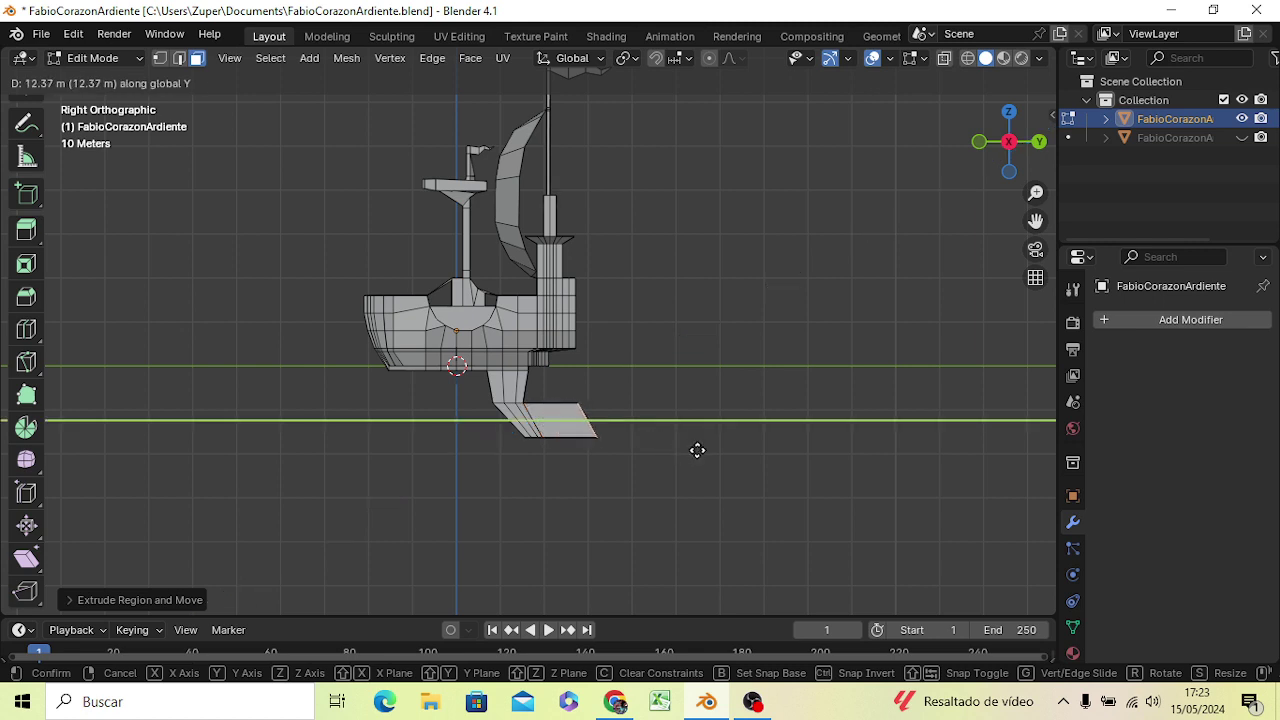
pyautogui.click(681, 446)
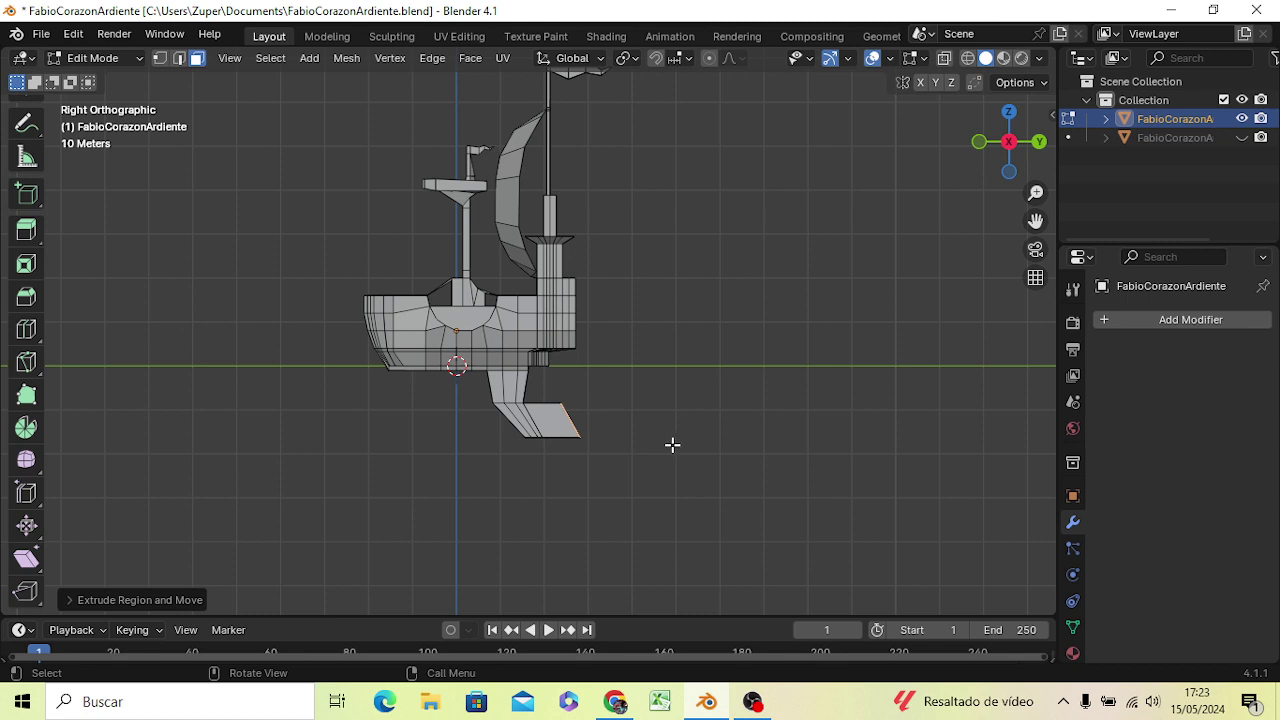
# Stretch the fin end face along Z, tilt it about 47° around X, and rescale it
pyautogui.press('s')
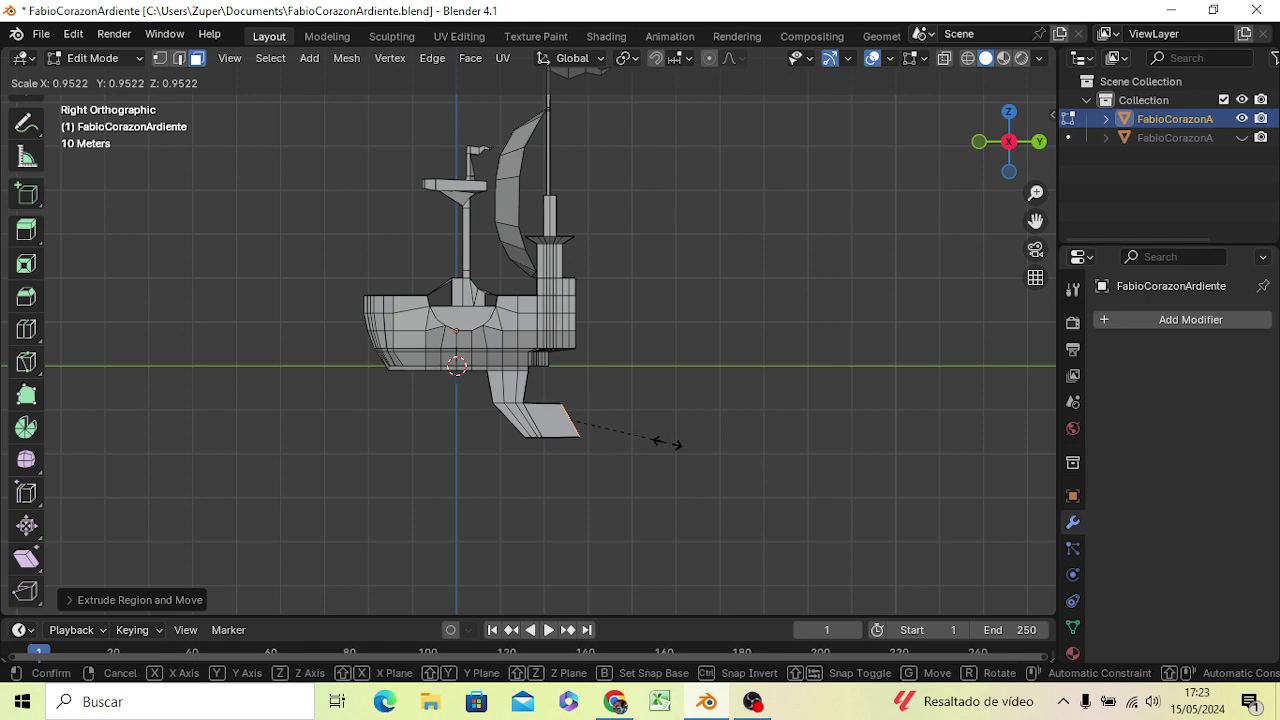
pyautogui.press('z')
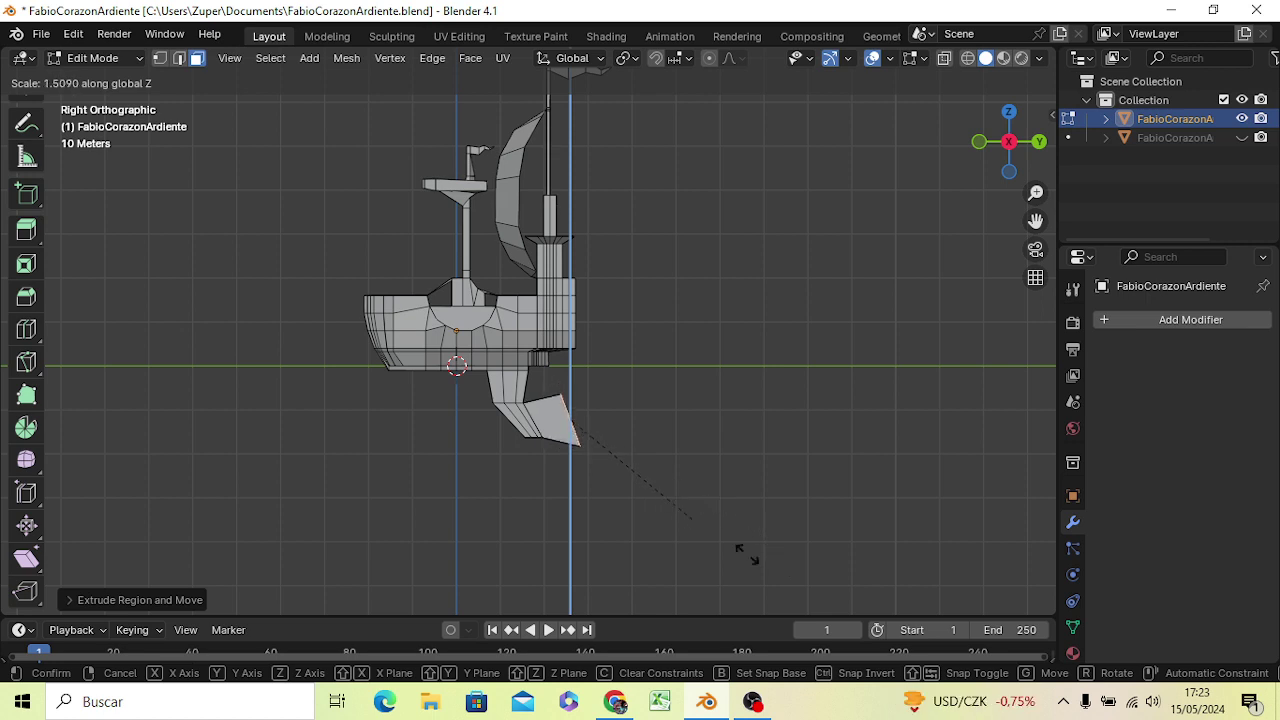
pyautogui.click(732, 546)
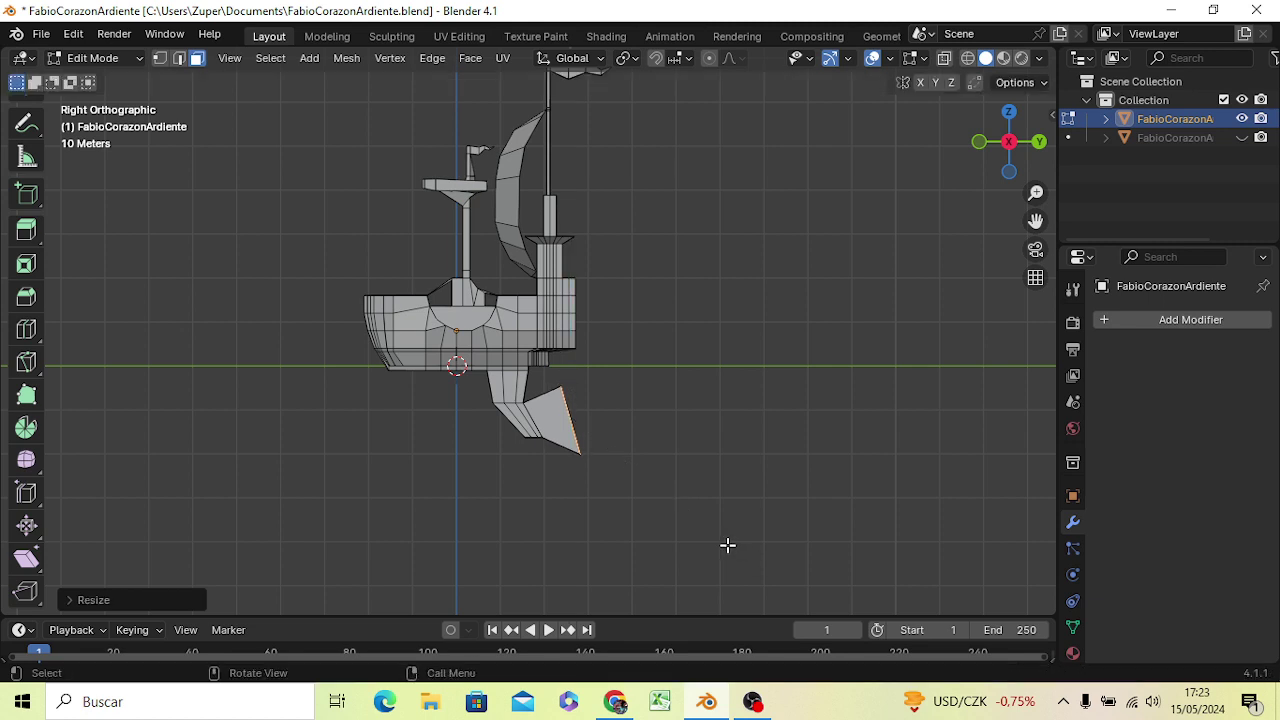
pyautogui.press('r')
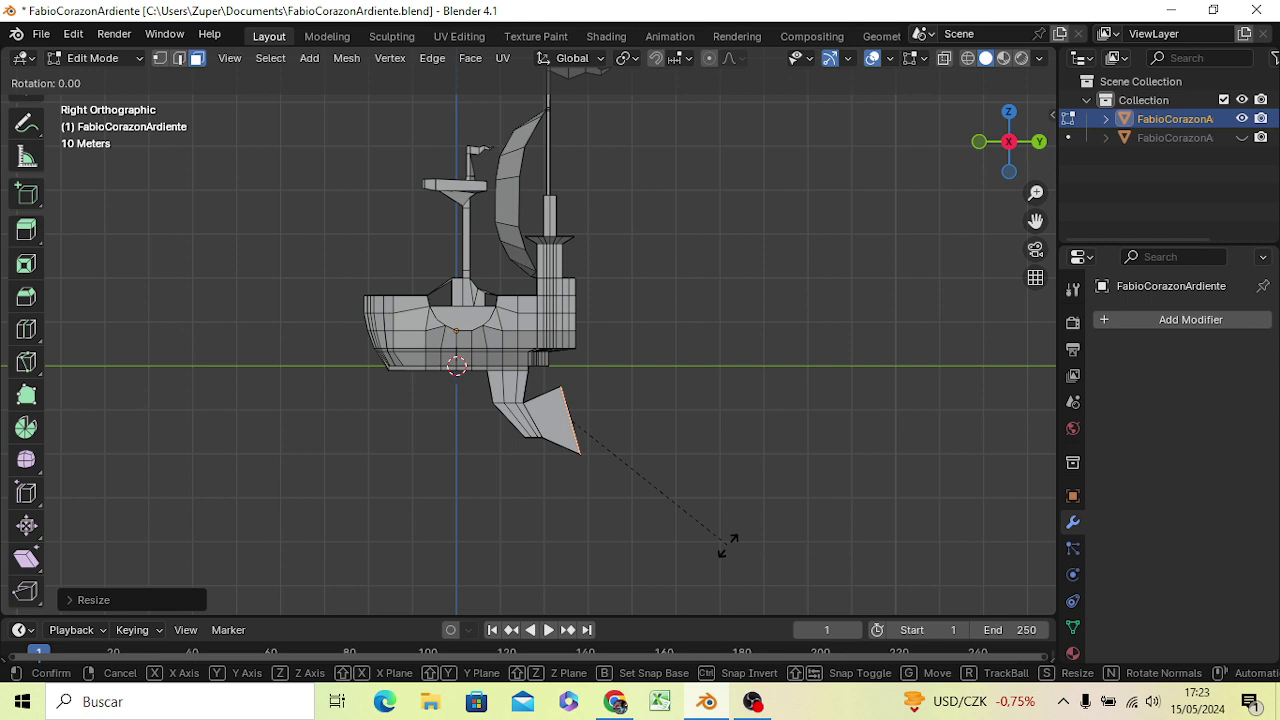
pyautogui.press('x')
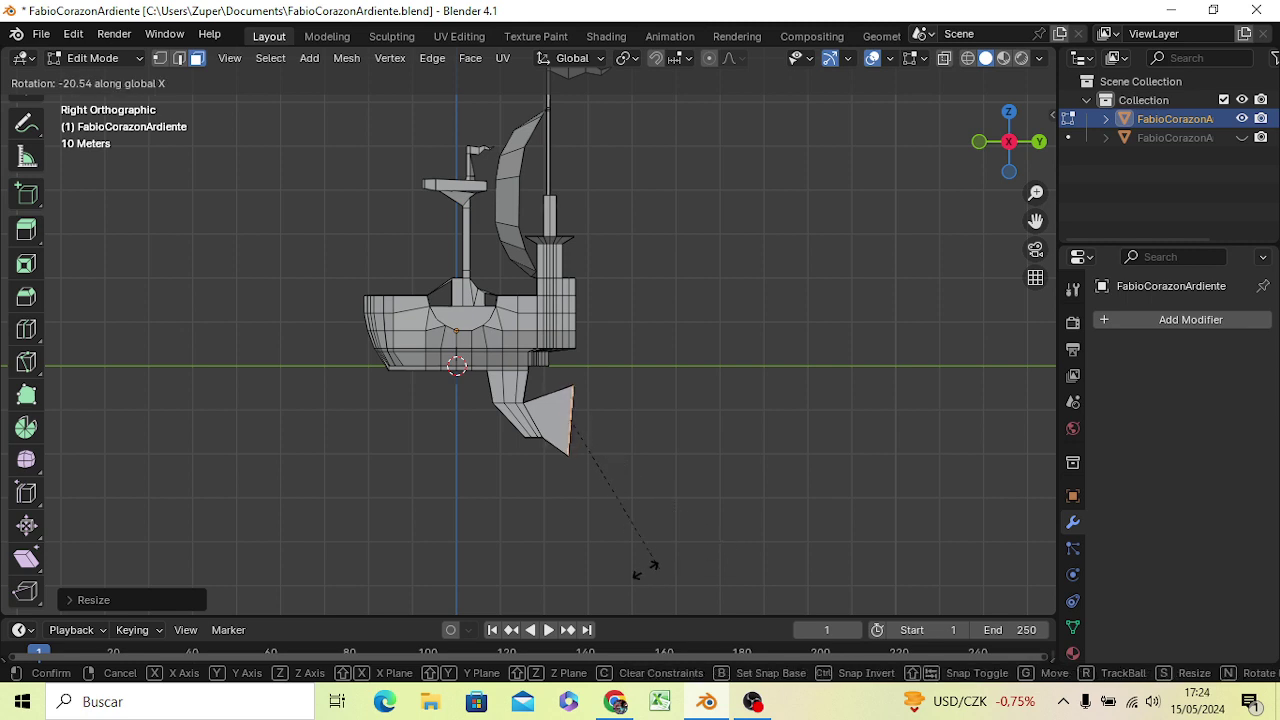
pyautogui.click(567, 588)
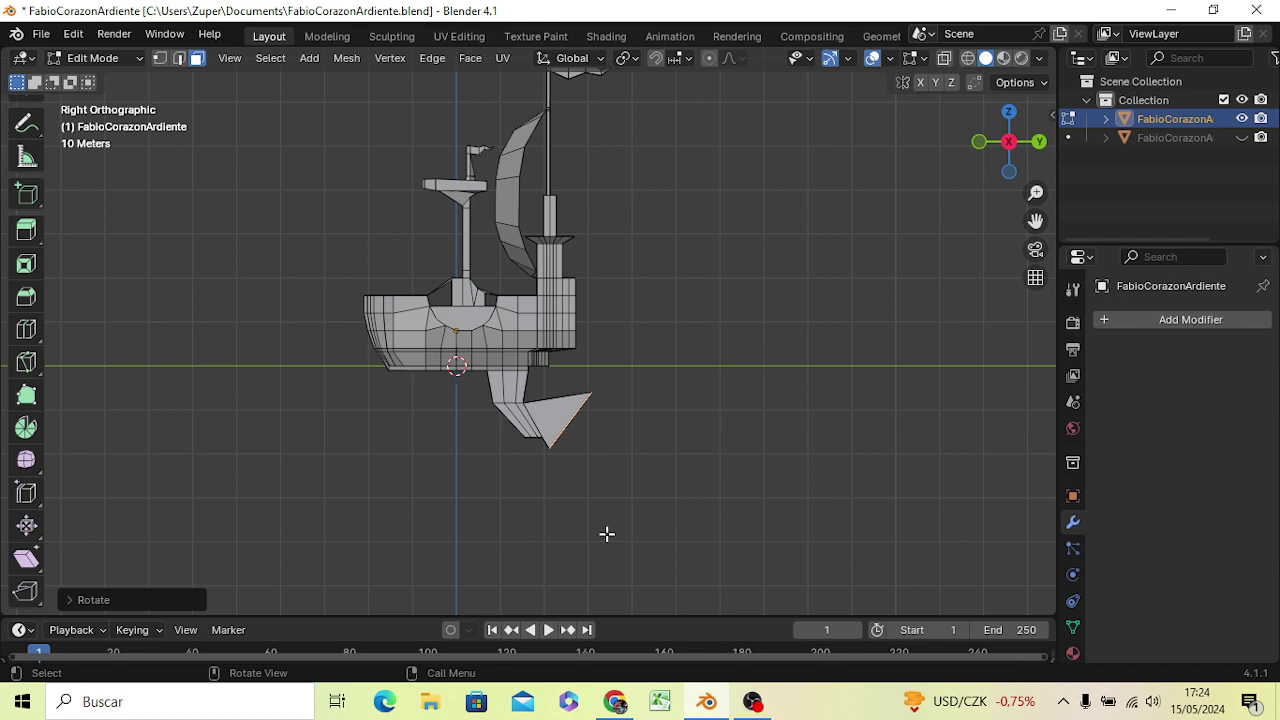
pyautogui.press('s')
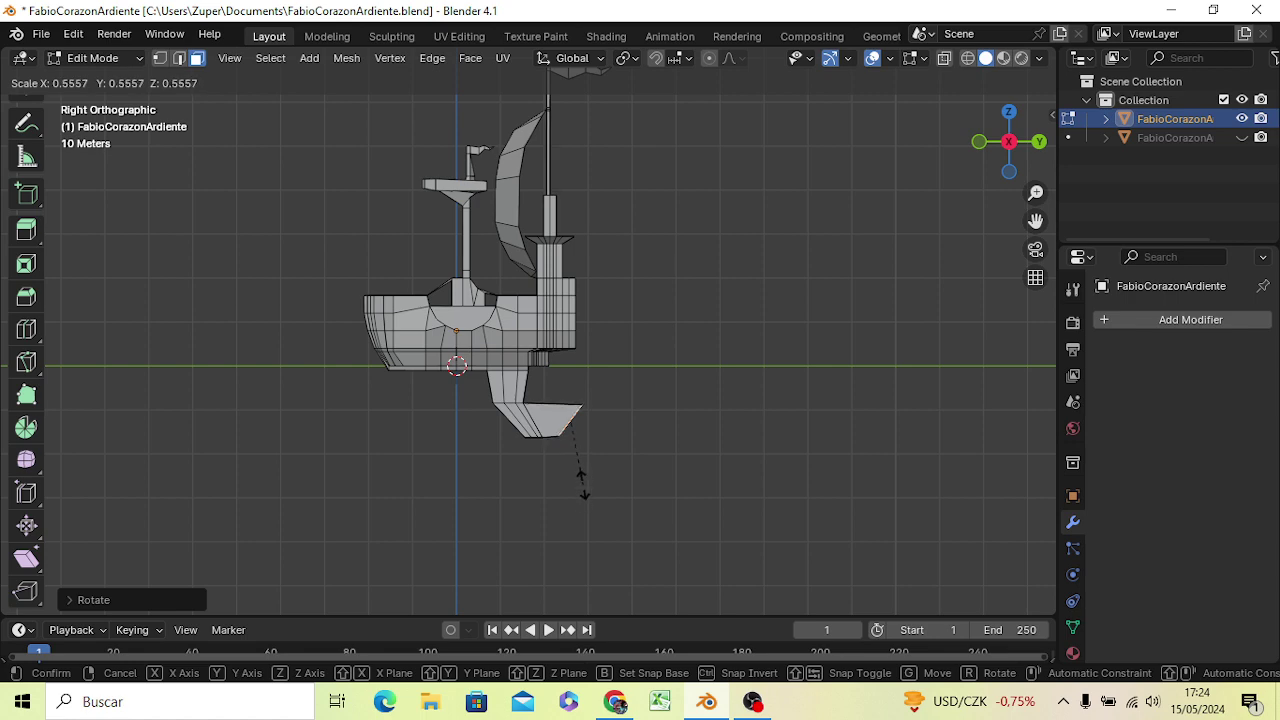
pyautogui.click(575, 524)
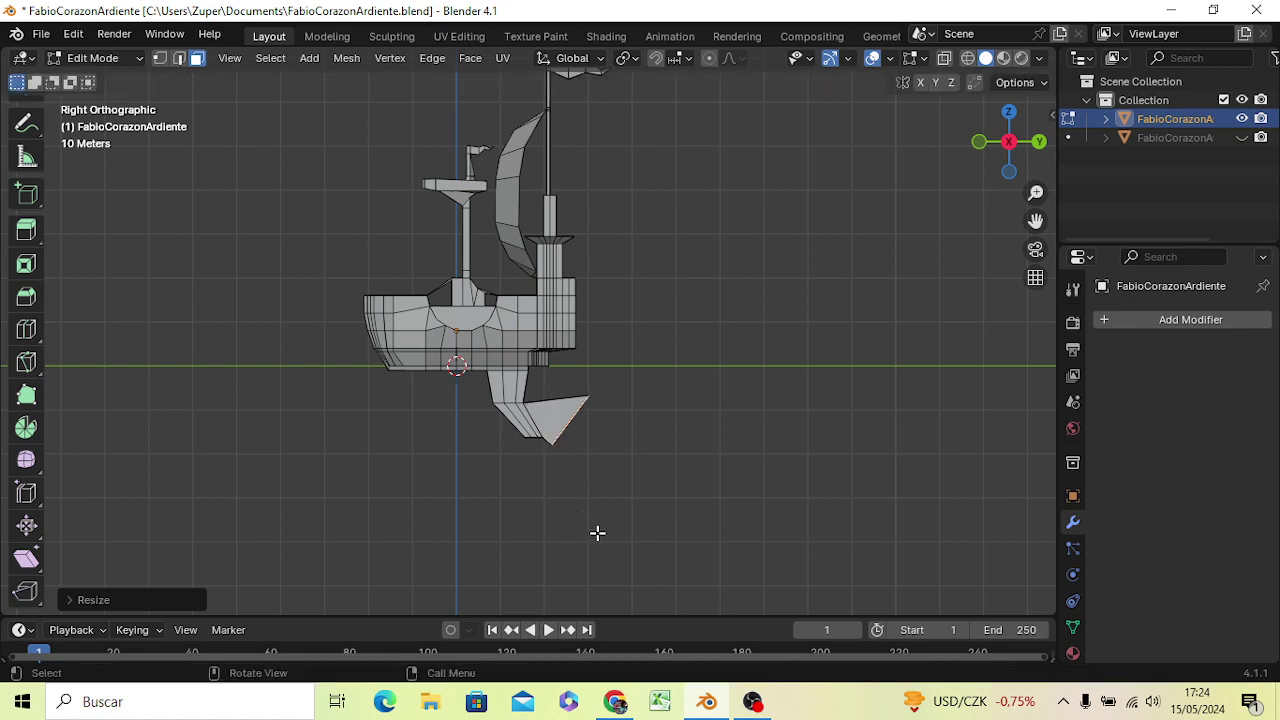
# Rotate the fin end face around X and extrude it about 10 m aft
pyautogui.moveTo(597, 533)
pyautogui.mouseDown(button='middle')
pyautogui.moveTo(652, 598)
pyautogui.moveTo(547, 488)
pyautogui.mouseUp(button='middle')
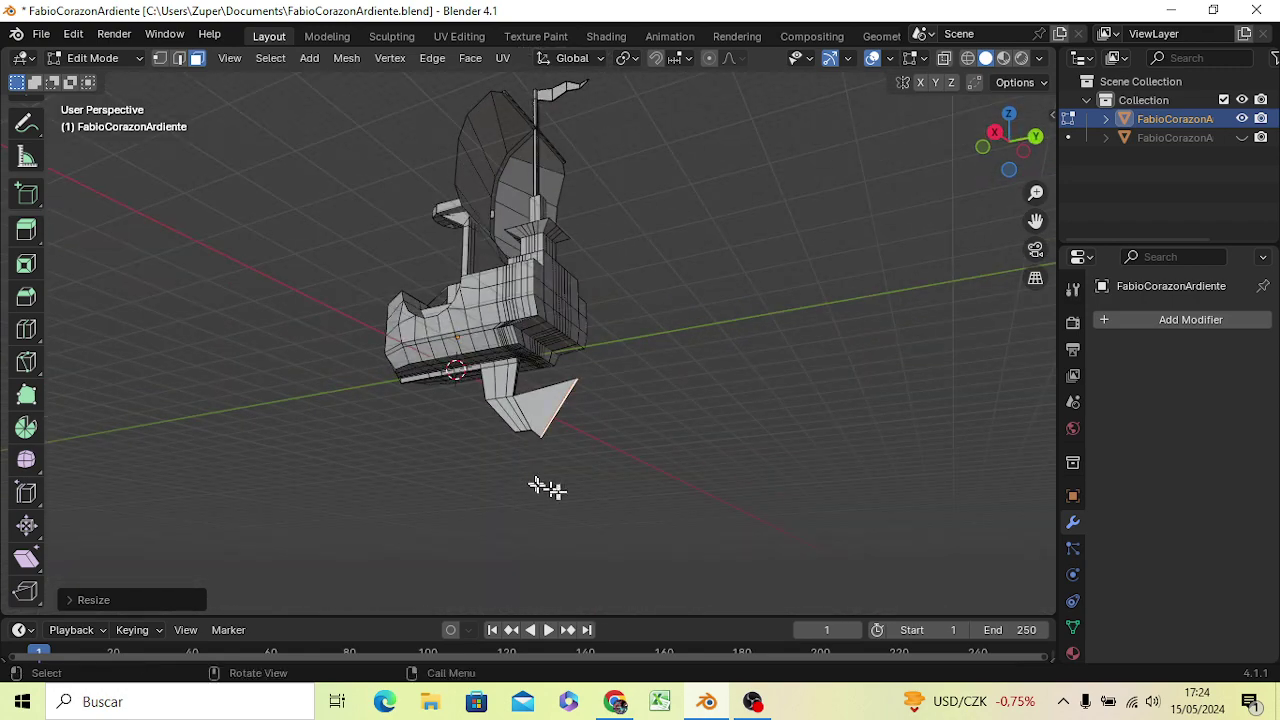
pyautogui.press('r')
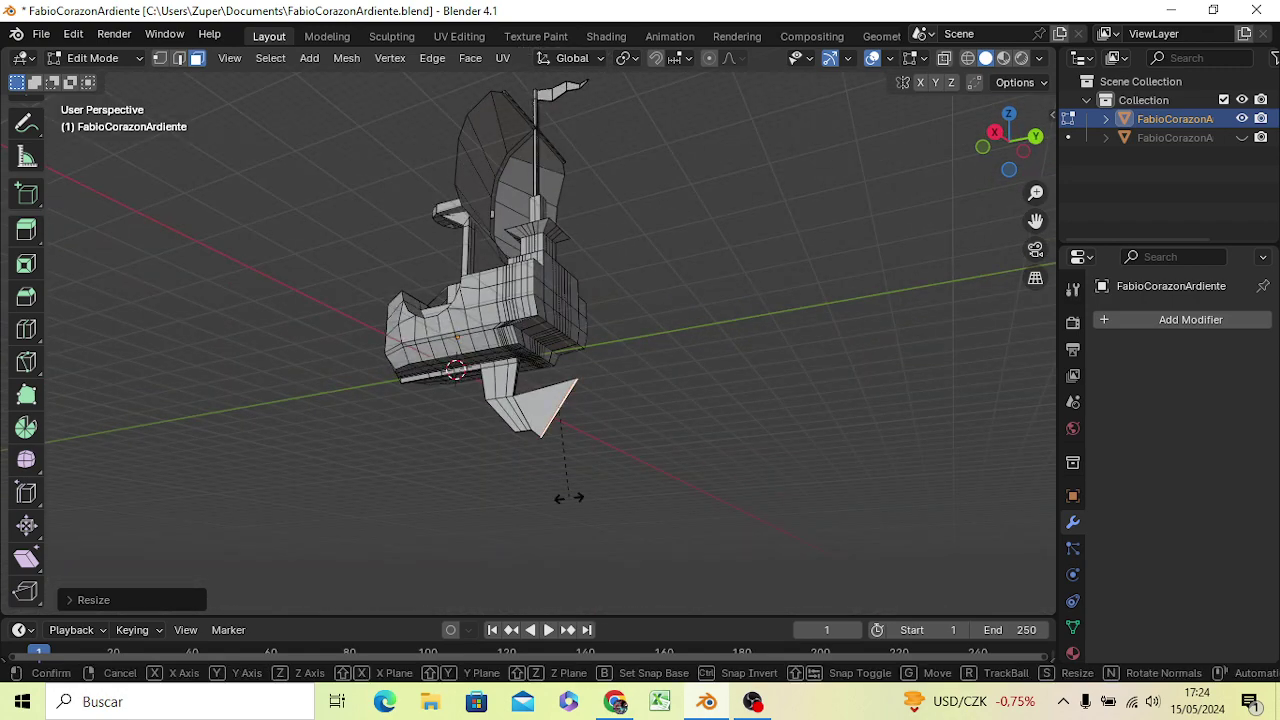
pyautogui.press('x')
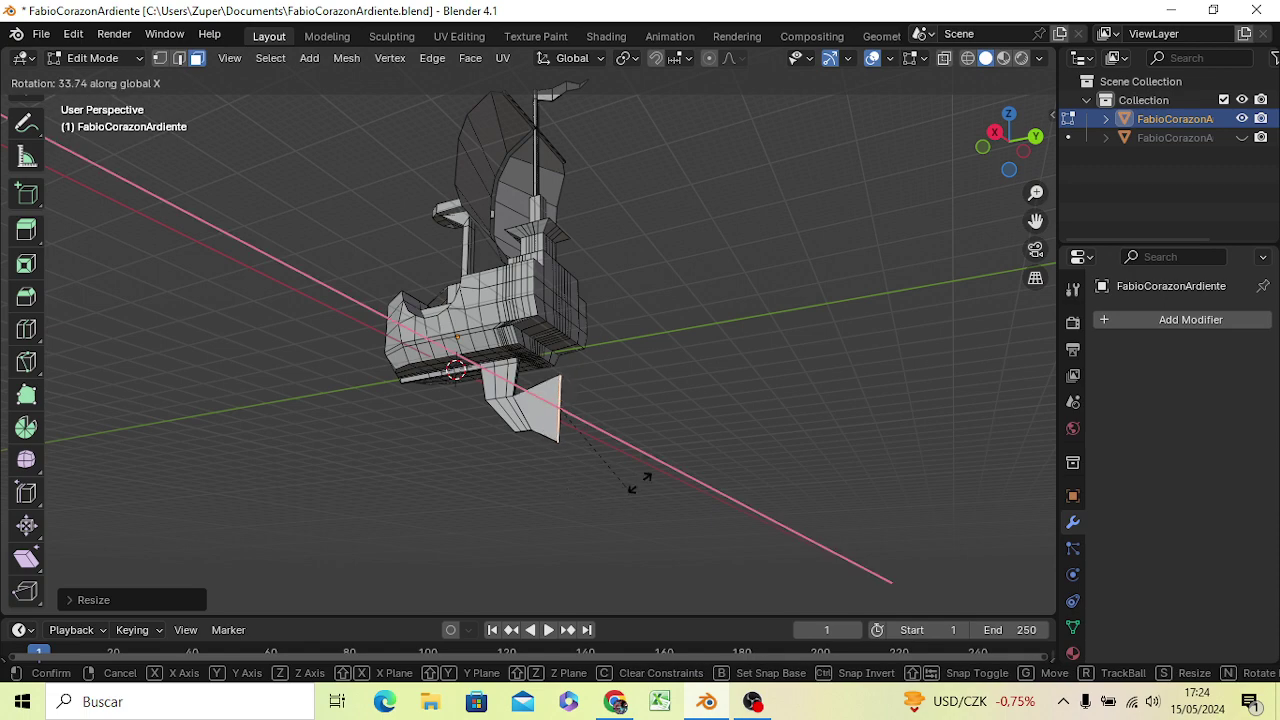
pyautogui.click(645, 476)
pyautogui.moveTo(629, 503)
pyautogui.mouseDown(button='middle')
pyautogui.moveTo(657, 543)
pyautogui.moveTo(766, 606)
pyautogui.moveTo(694, 609)
pyautogui.moveTo(685, 585)
pyautogui.mouseUp(button='middle')
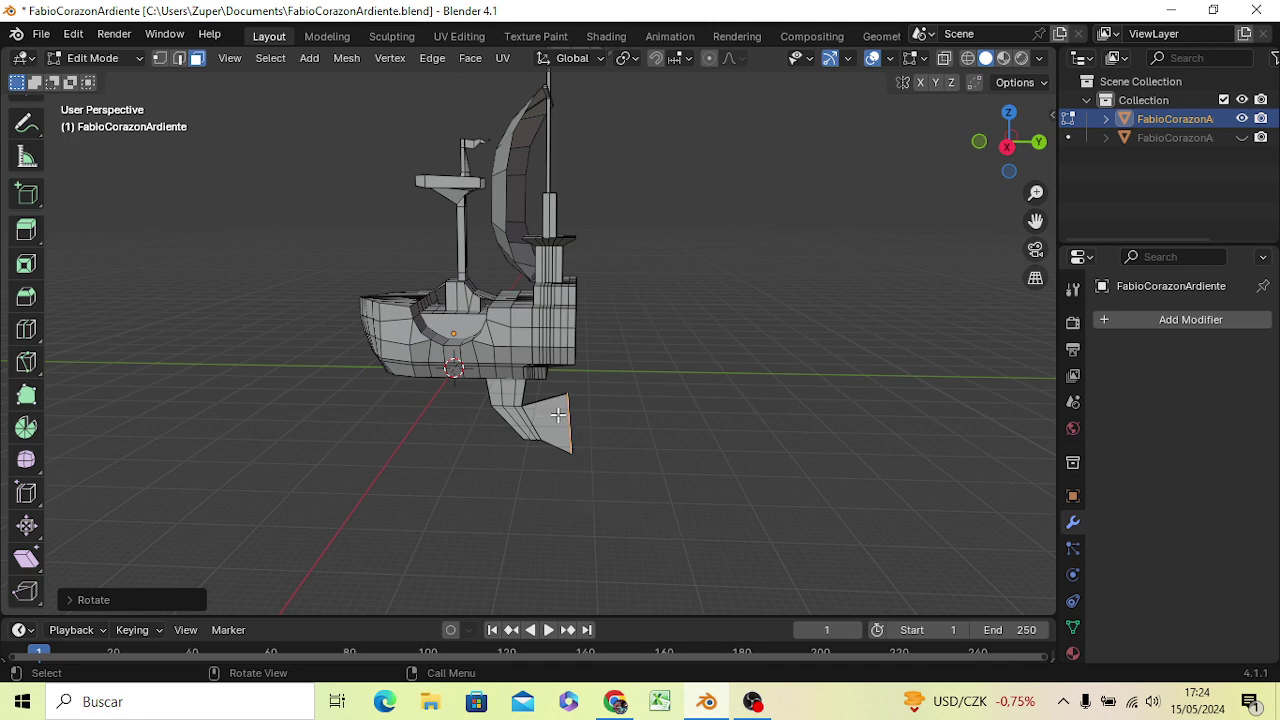
pyautogui.press('e')
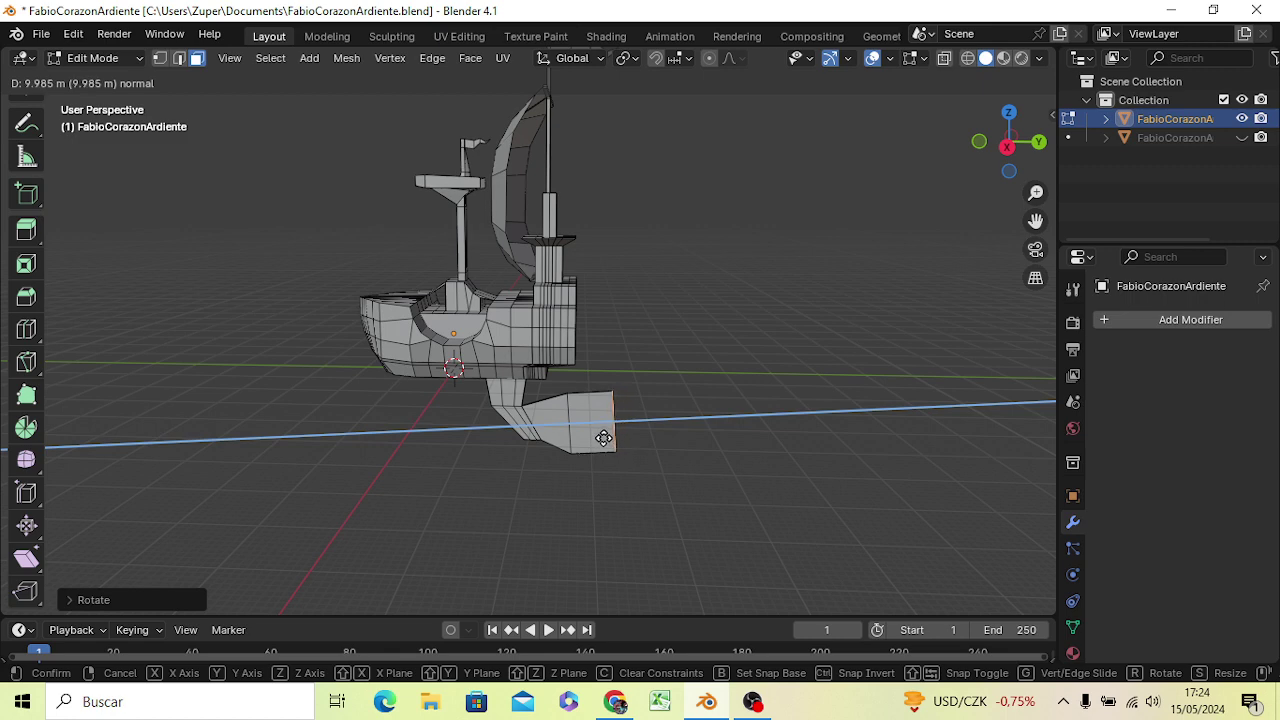
pyautogui.click(603, 438)
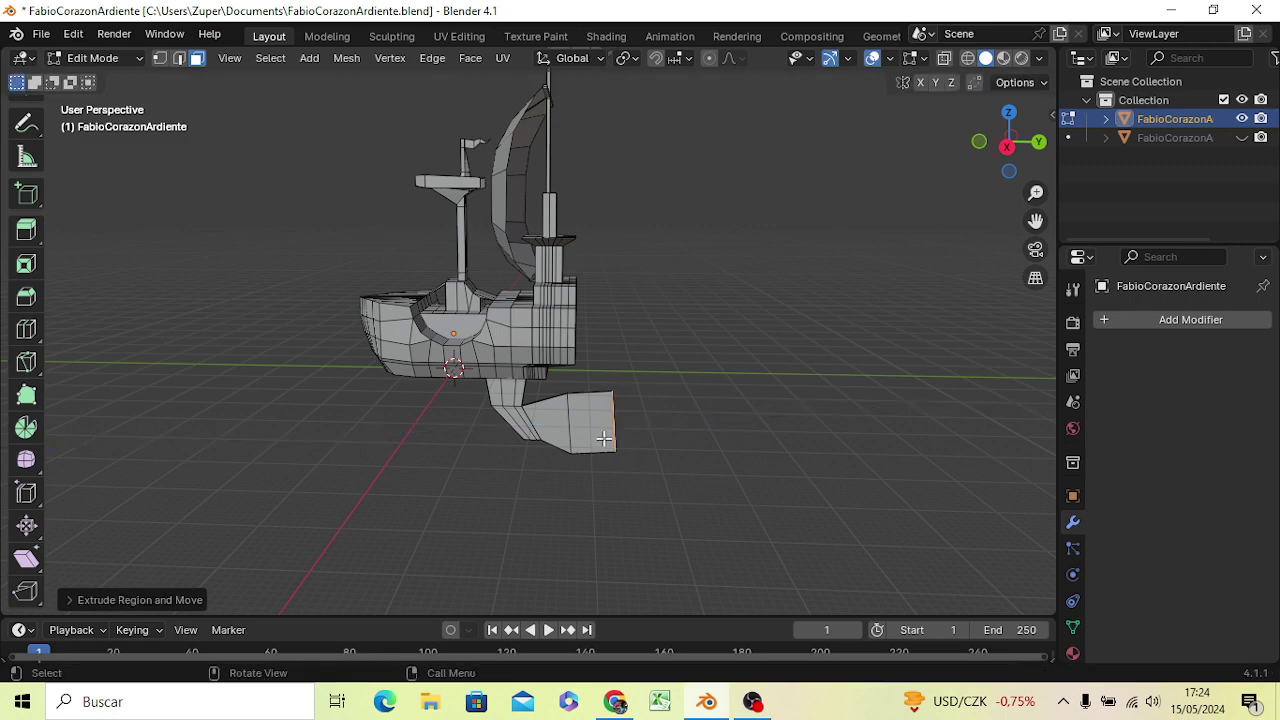
pyautogui.moveTo(566, 518)
pyautogui.mouseDown(button='middle')
pyautogui.moveTo(567, 420)
pyautogui.moveTo(456, 310)
pyautogui.moveTo(515, 343)
pyautogui.mouseUp(button='middle')
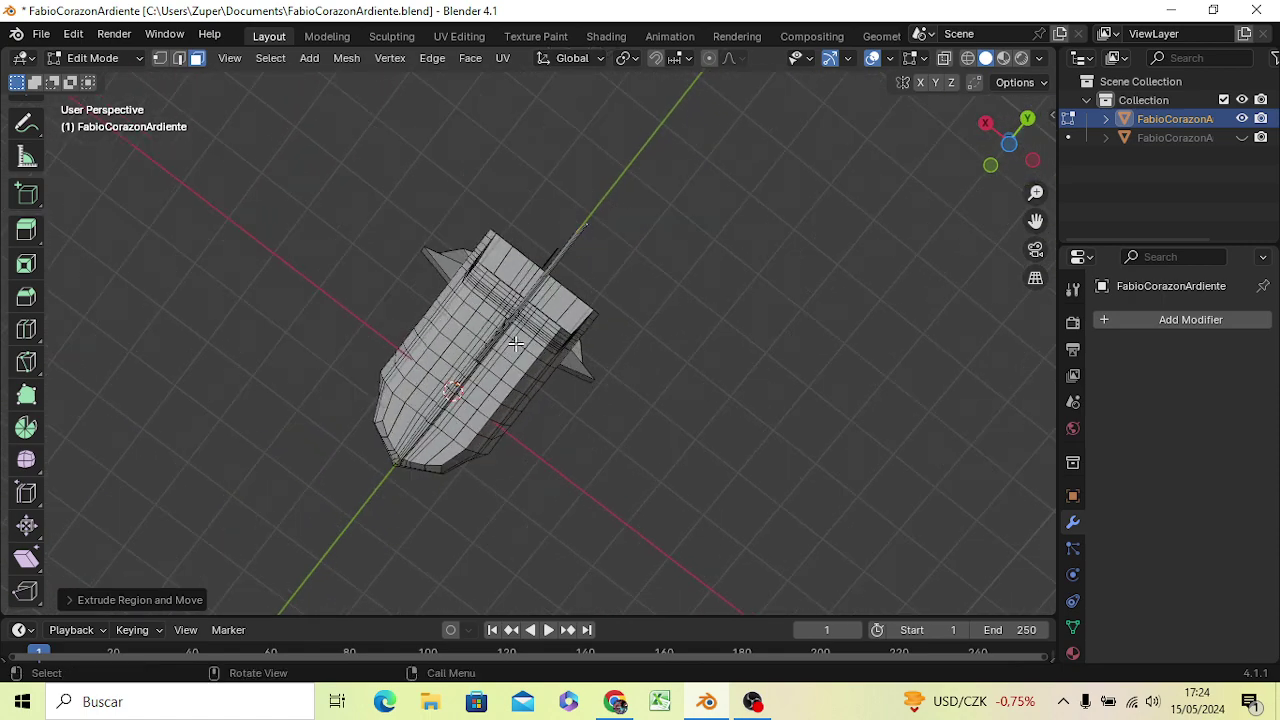
# Look under the hull, deselect the extended fin face and pick an edge at the rudder post's bottom
pyautogui.moveTo(514, 389); pyautogui.dragTo(529, 431, button='middle')
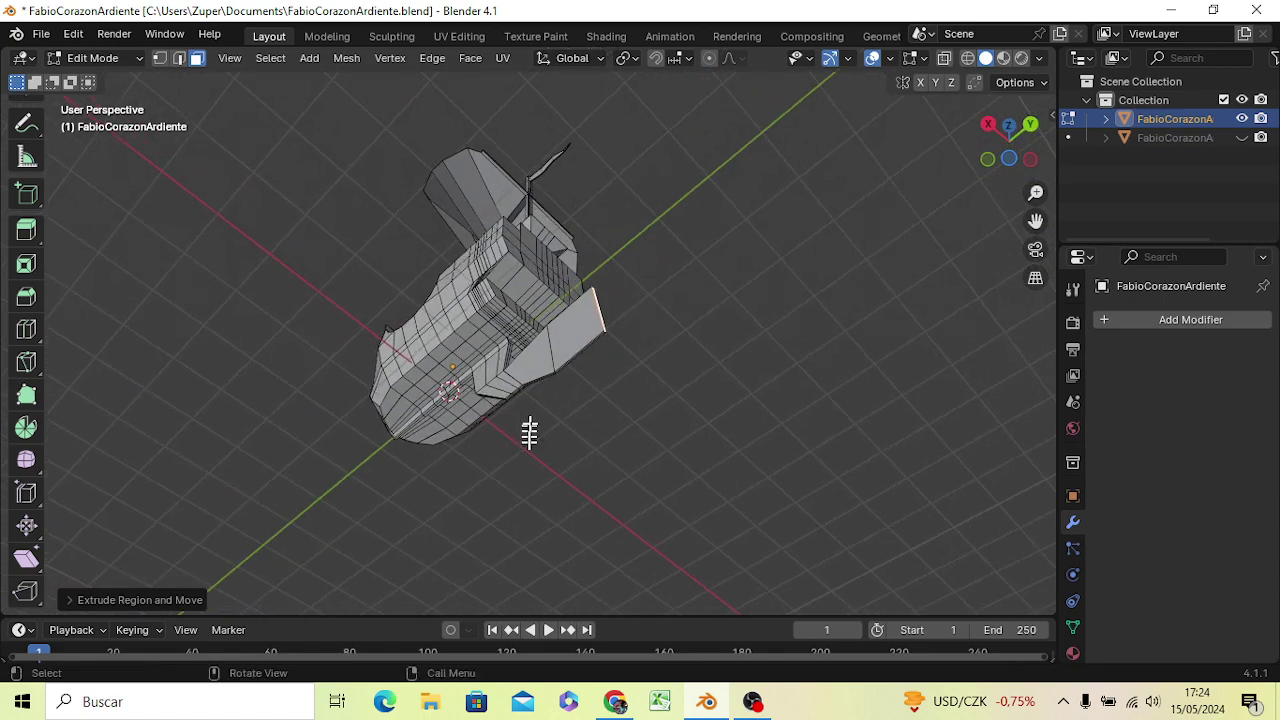
pyautogui.scroll(2, 513, 414)
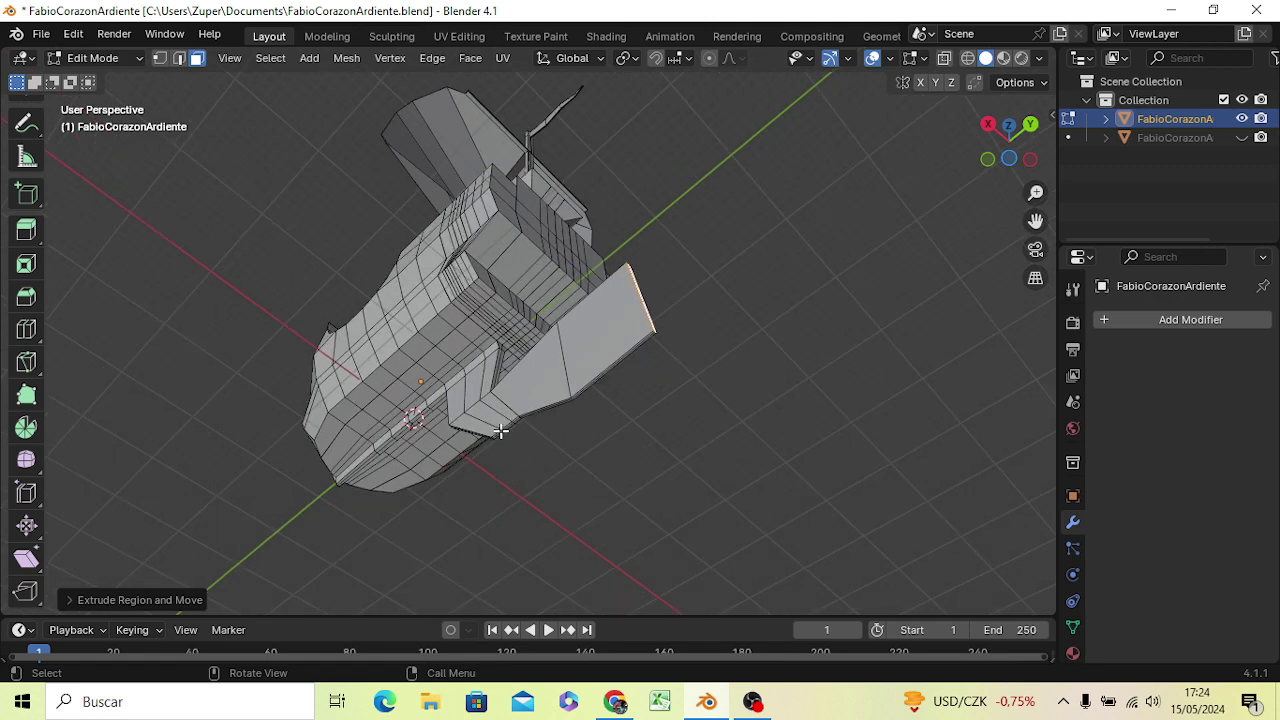
pyautogui.click(498, 432)
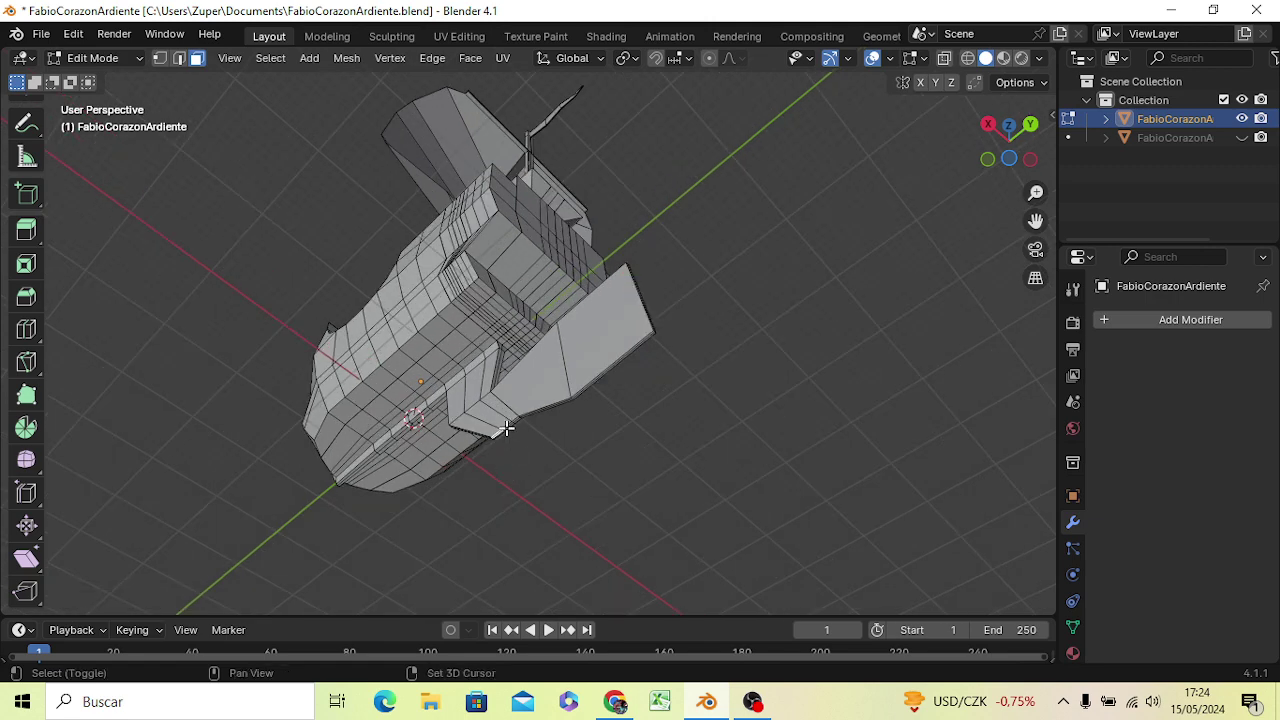
pyautogui.keyDown('shift'); pyautogui.click(505, 424); pyautogui.keyUp('shift')
pyautogui.click(505, 424)
pyautogui.keyDown('shift'); pyautogui.click(511, 423); pyautogui.keyUp('shift')
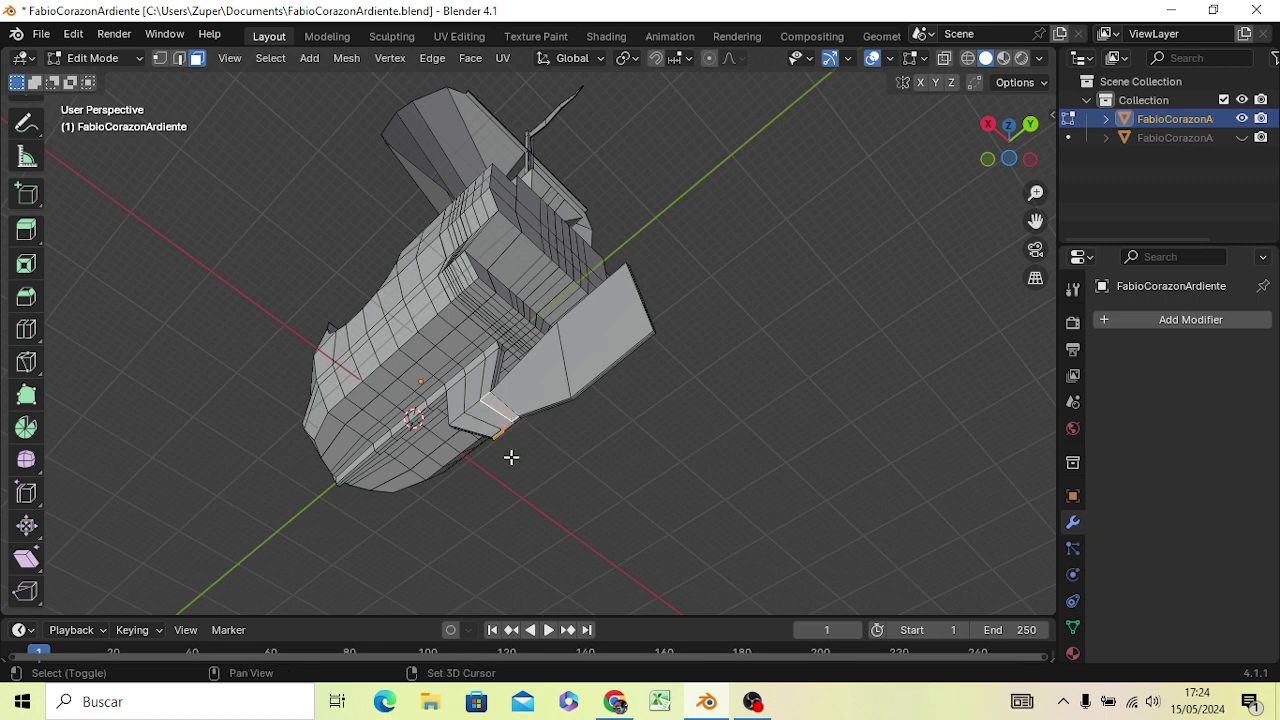
# Select the four thin bottom faces of the rudder post
pyautogui.scroll(3, 510, 461)
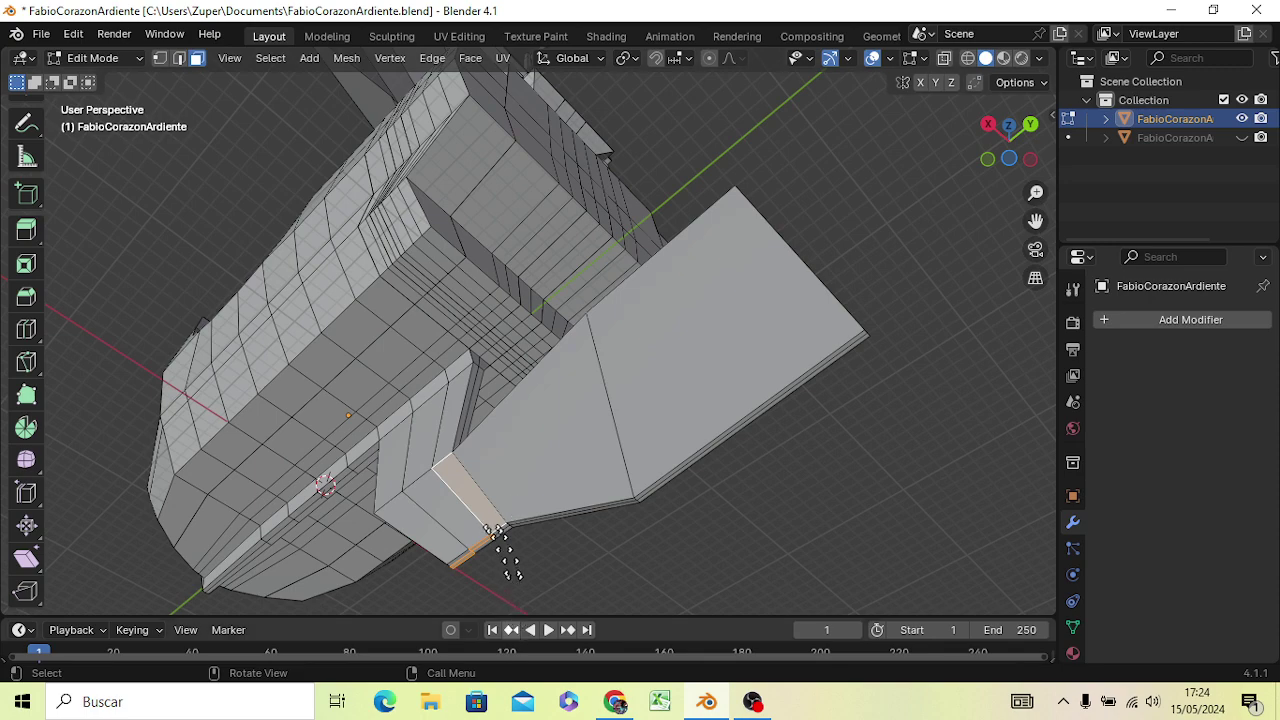
pyautogui.moveTo(505, 540); pyautogui.dragTo(466, 517, button='middle')
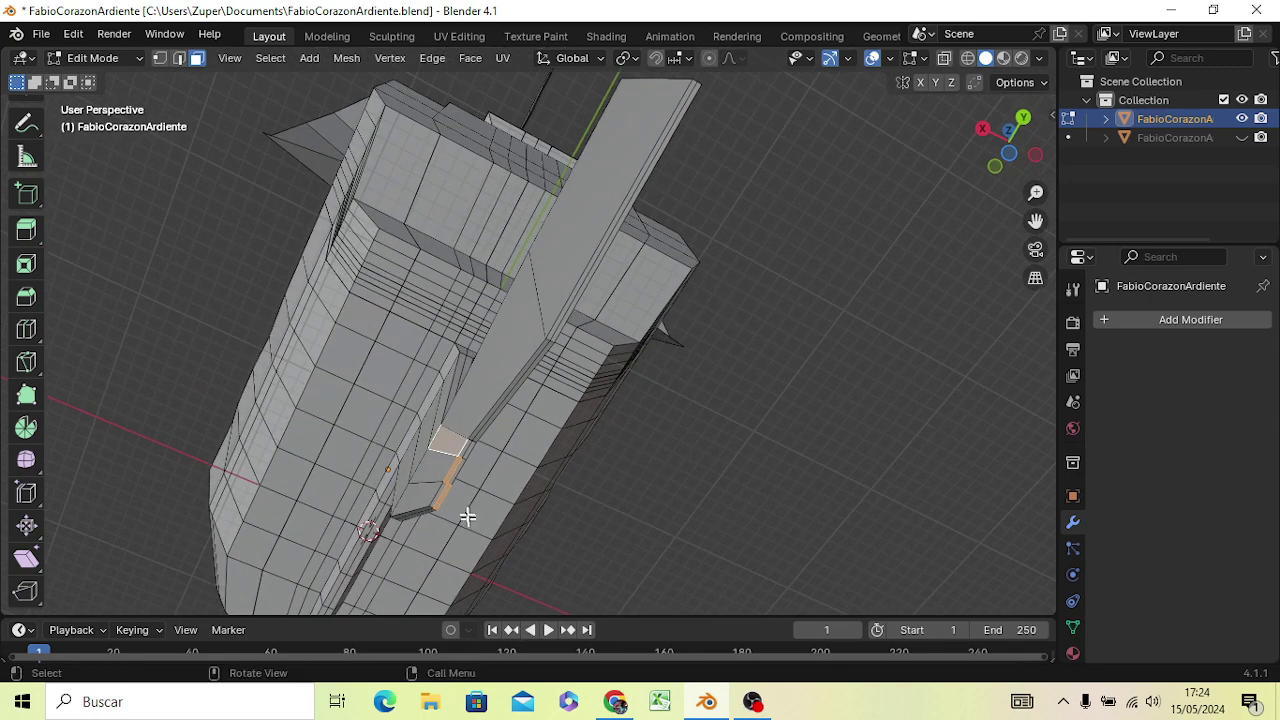
pyautogui.click(464, 447)
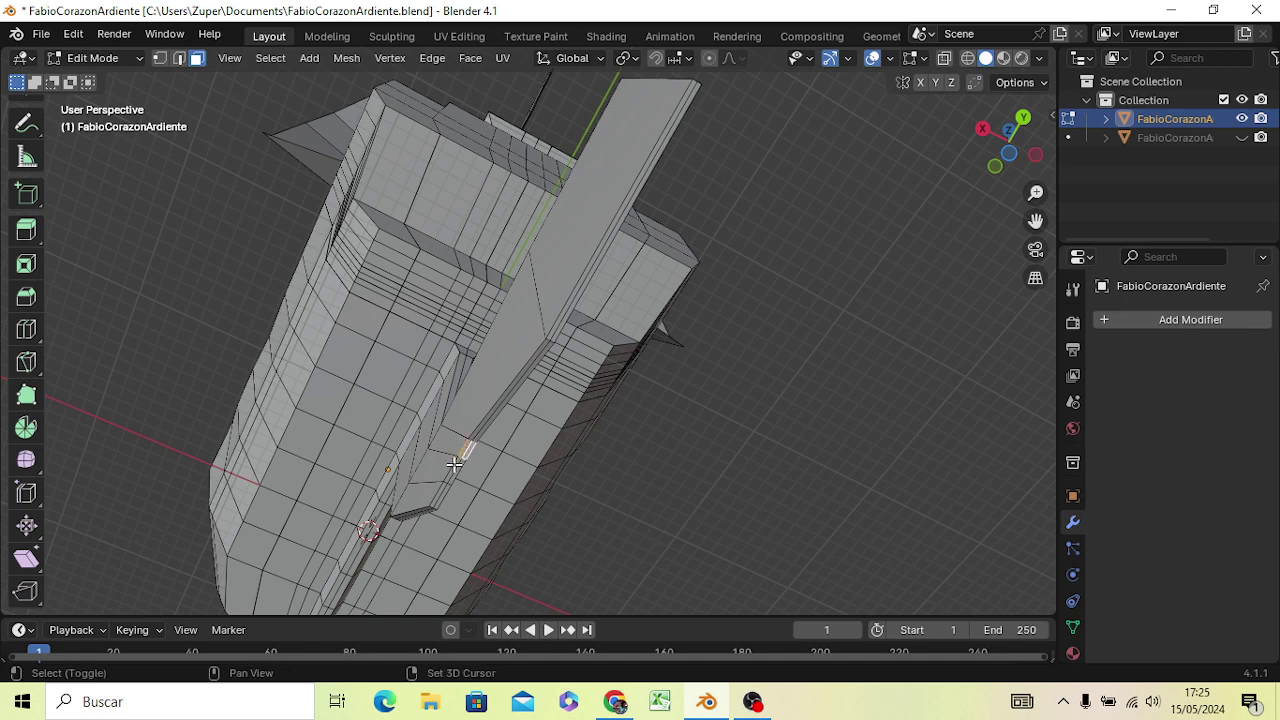
pyautogui.keyDown('shift'); pyautogui.click(453, 470); pyautogui.keyUp('shift')
pyautogui.keyDown('shift'); pyautogui.click(451, 474); pyautogui.keyUp('shift')
pyautogui.keyDown('shift'); pyautogui.click(439, 494); pyautogui.keyUp('shift')
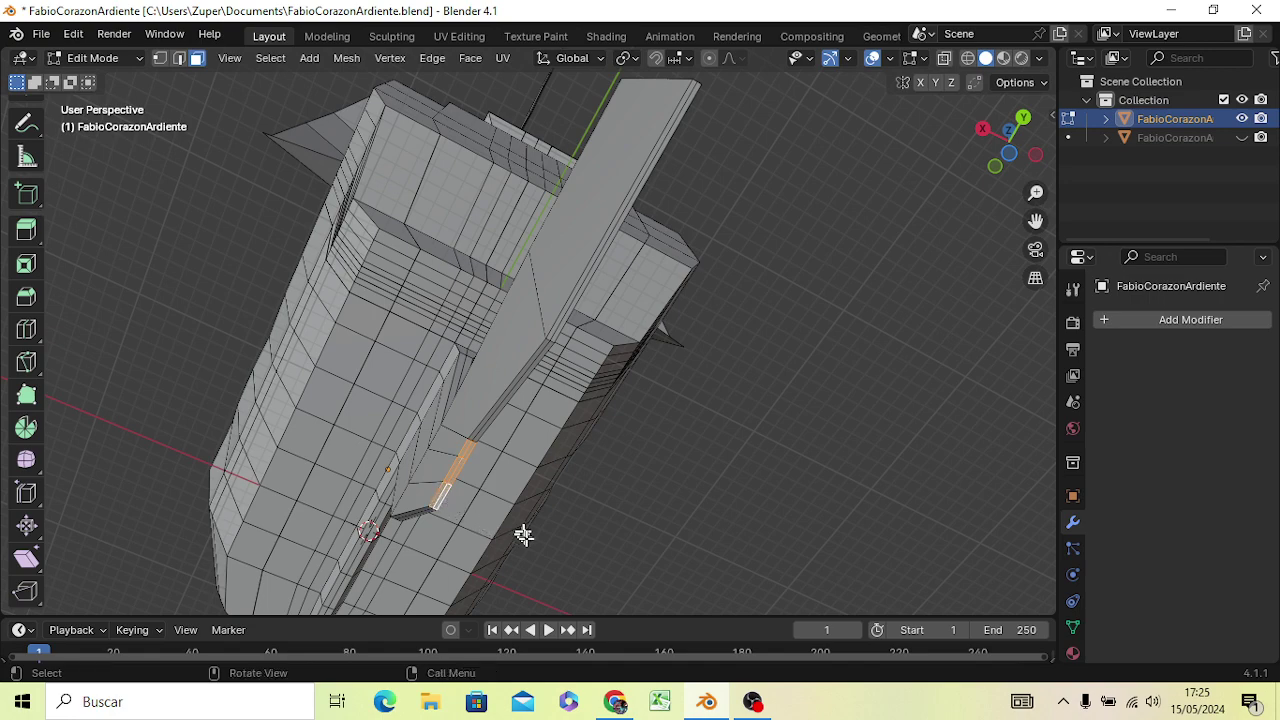
# Return to the Right Orthographic side view of the ship
pyautogui.moveTo(523, 534); pyautogui.dragTo(531, 548, button='middle')
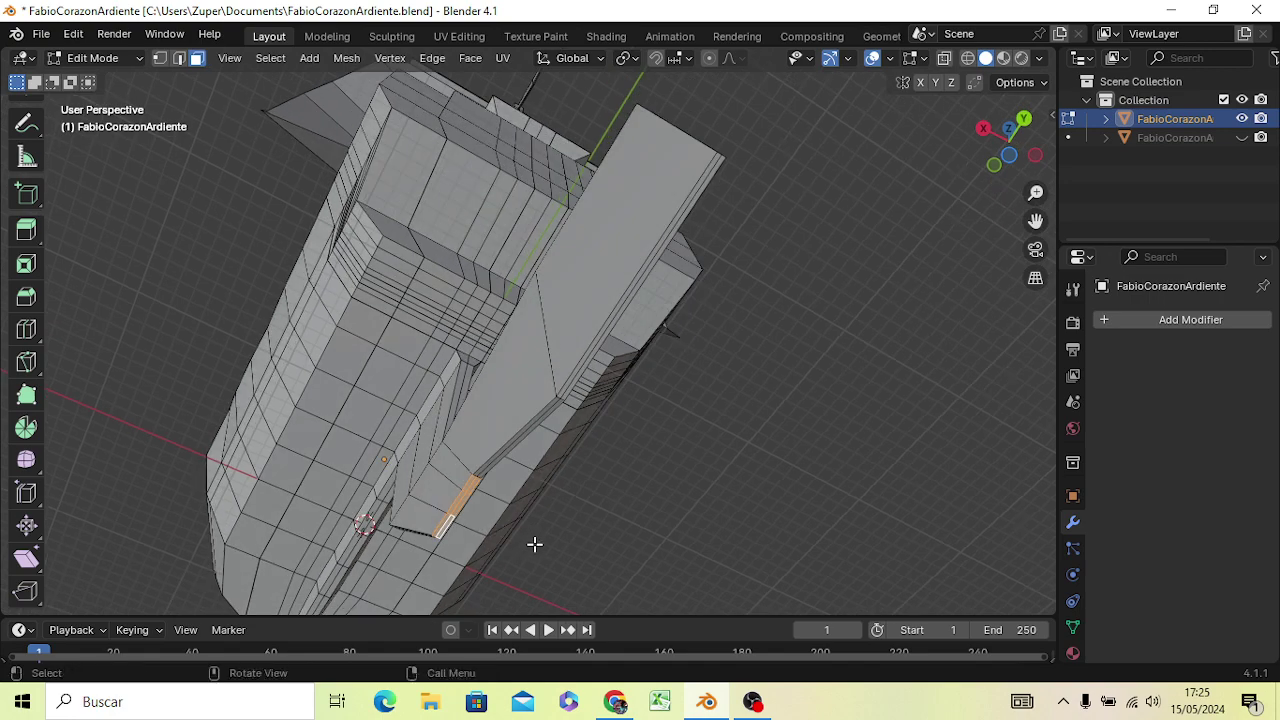
pyautogui.press('KP_3')
pyautogui.scroll(-4, 534, 544)
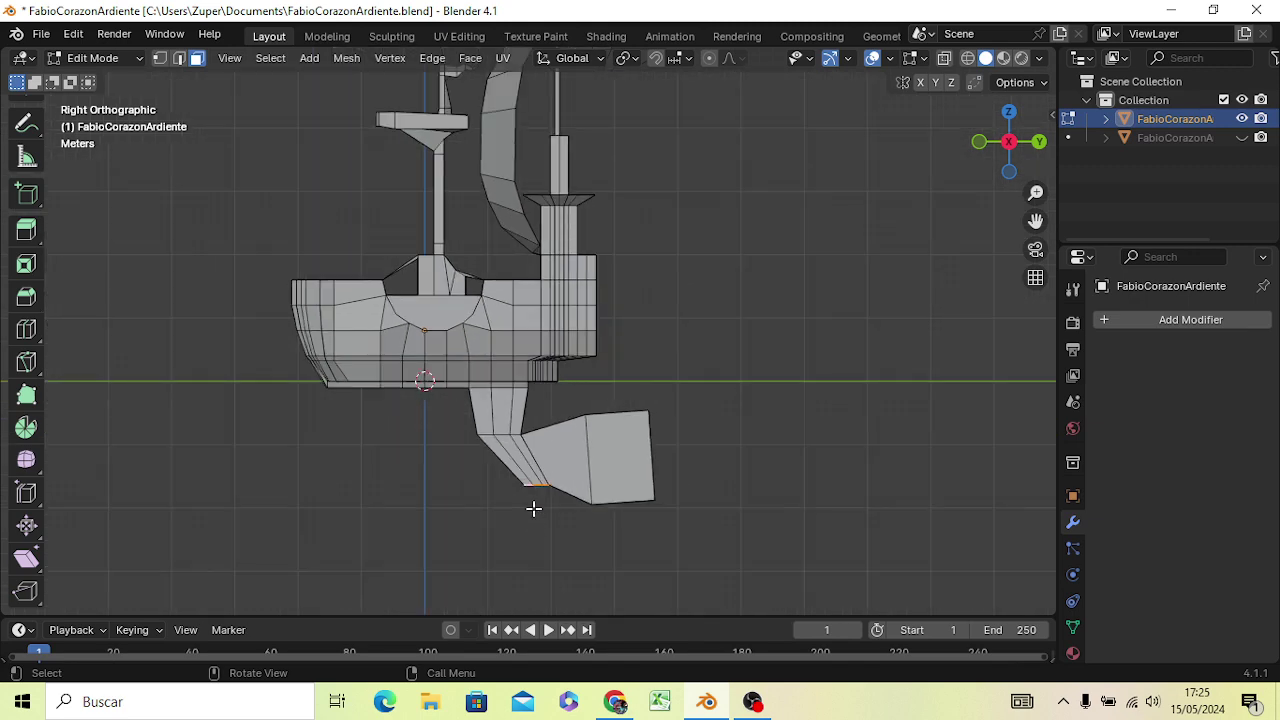
# Extrude the rudder post's bottom faces downward, shrink them, and lower the tip
pyautogui.press('e')
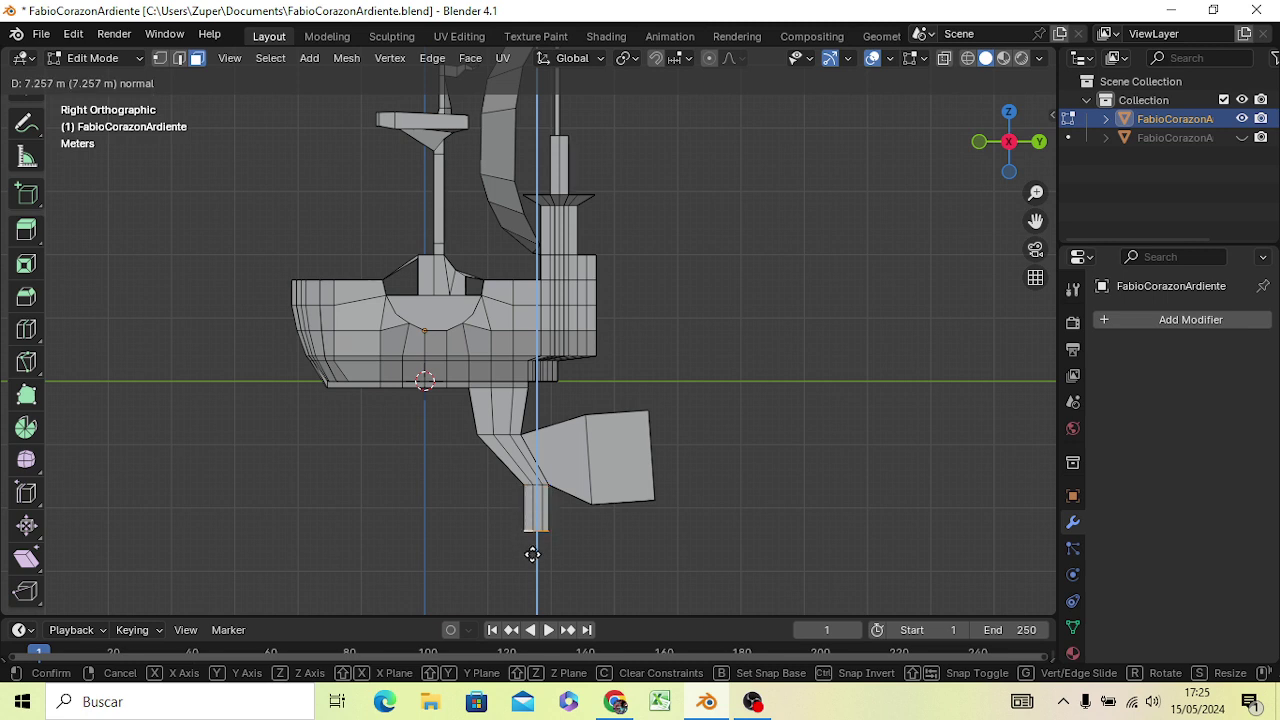
pyautogui.click(532, 554)
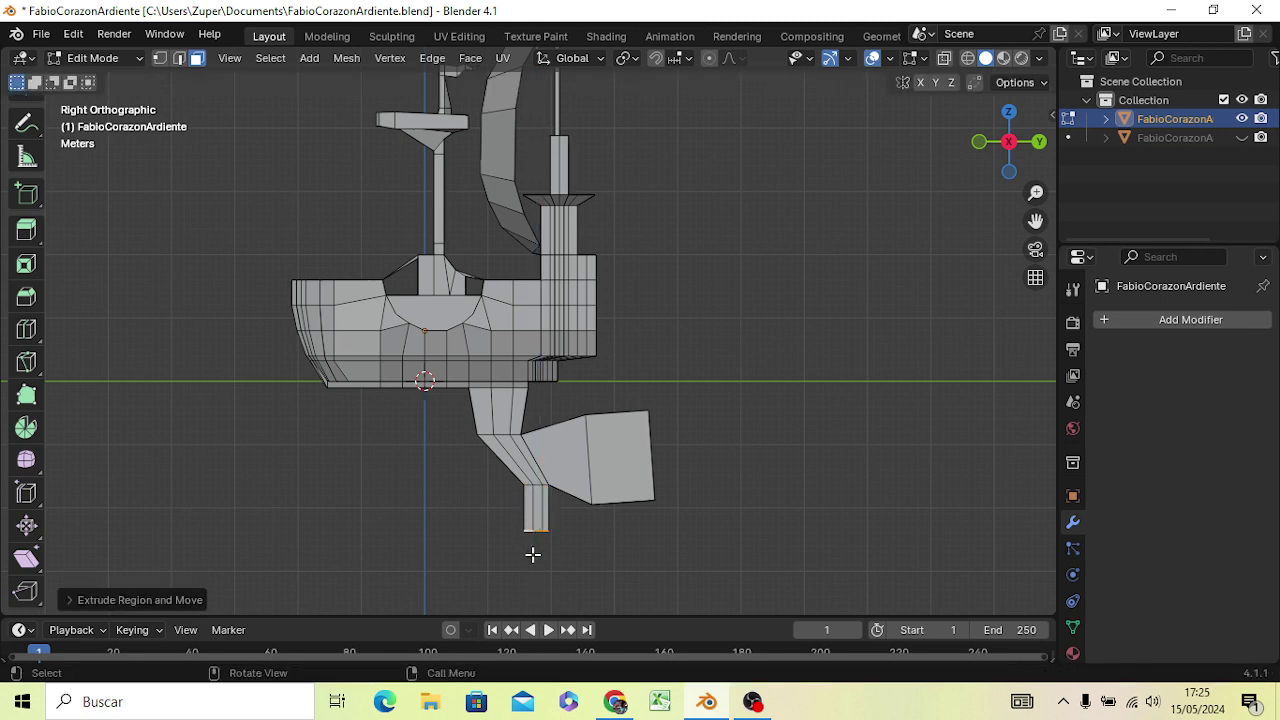
pyautogui.press('s')
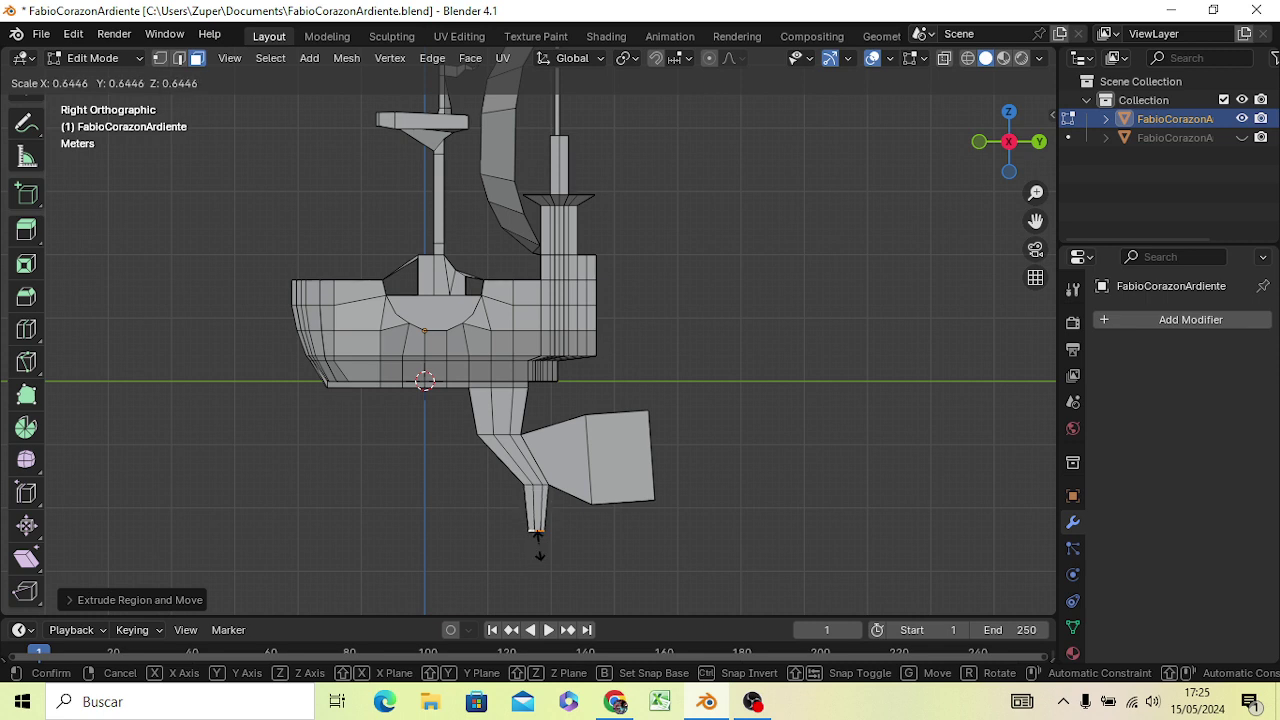
pyautogui.click(540, 548)
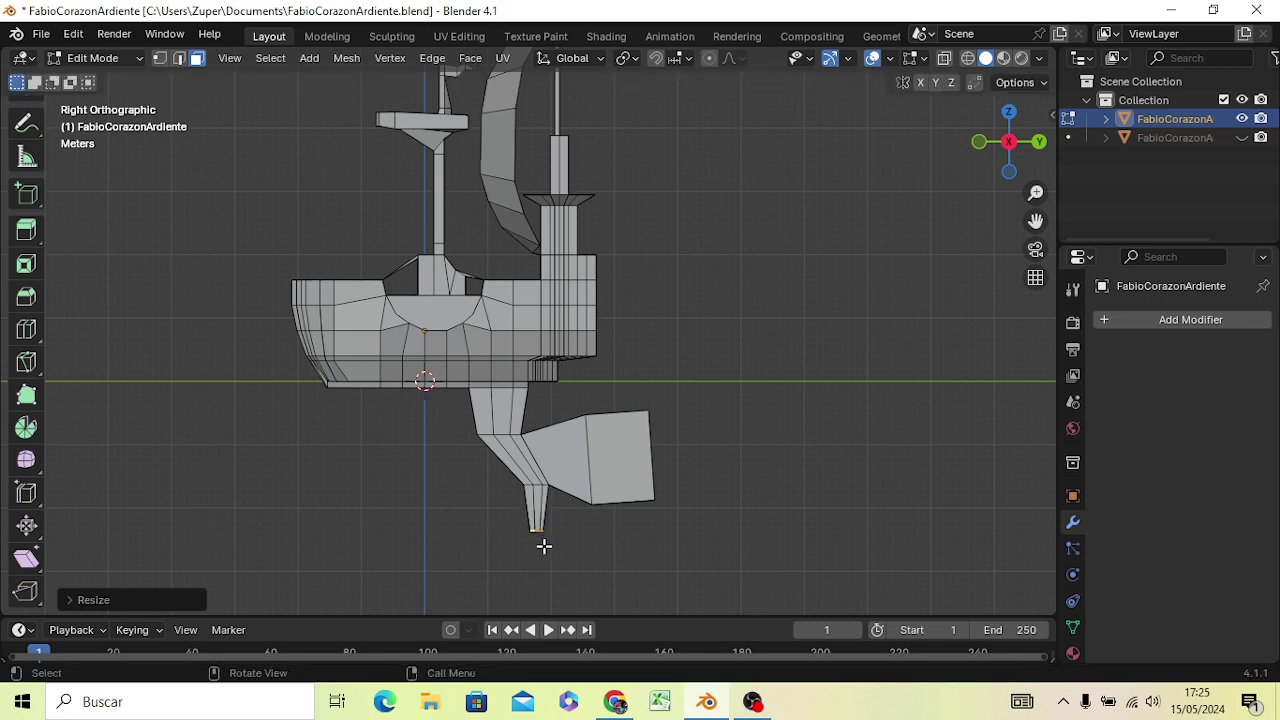
pyautogui.press('g')
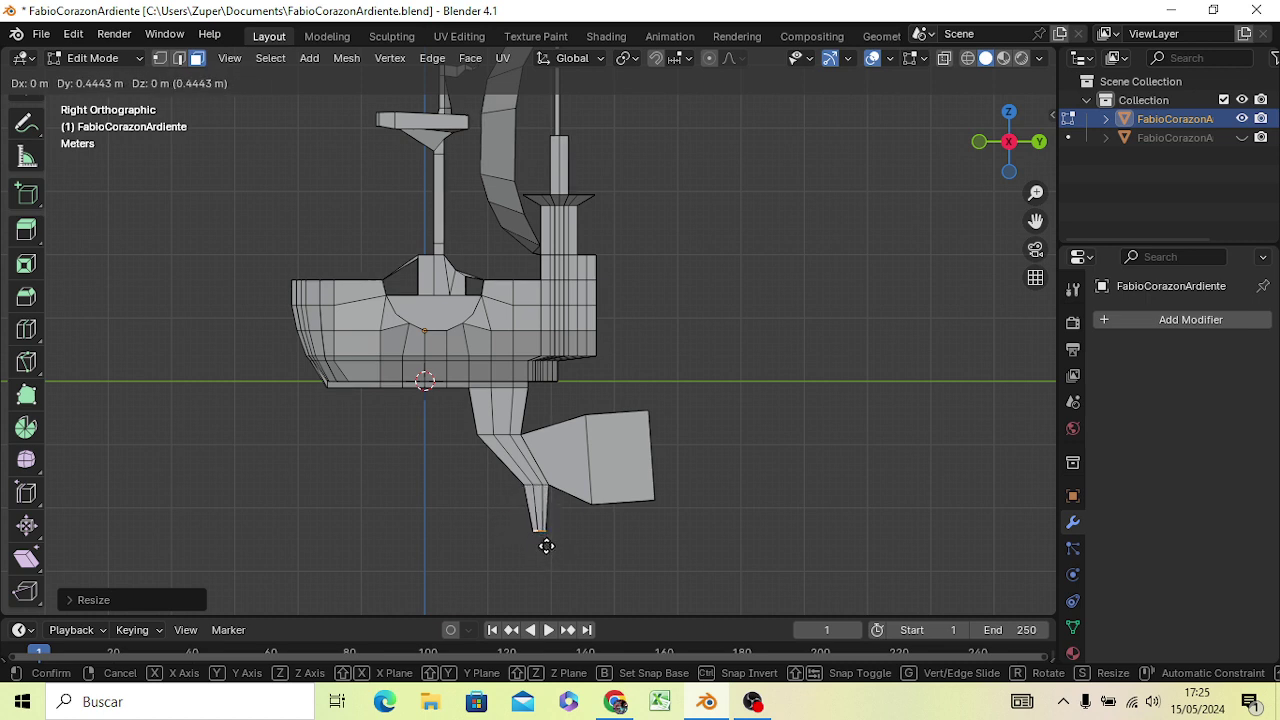
pyautogui.click(546, 545)
# Scale the post's bottom tip along X, first narrowing it, then widening it into a flat edge
pyautogui.moveTo(577, 557)
pyautogui.mouseDown(button='middle')
pyautogui.moveTo(314, 543)
pyautogui.moveTo(509, 494)
pyautogui.moveTo(600, 517)
pyautogui.moveTo(594, 531)
pyautogui.mouseUp(button='middle')
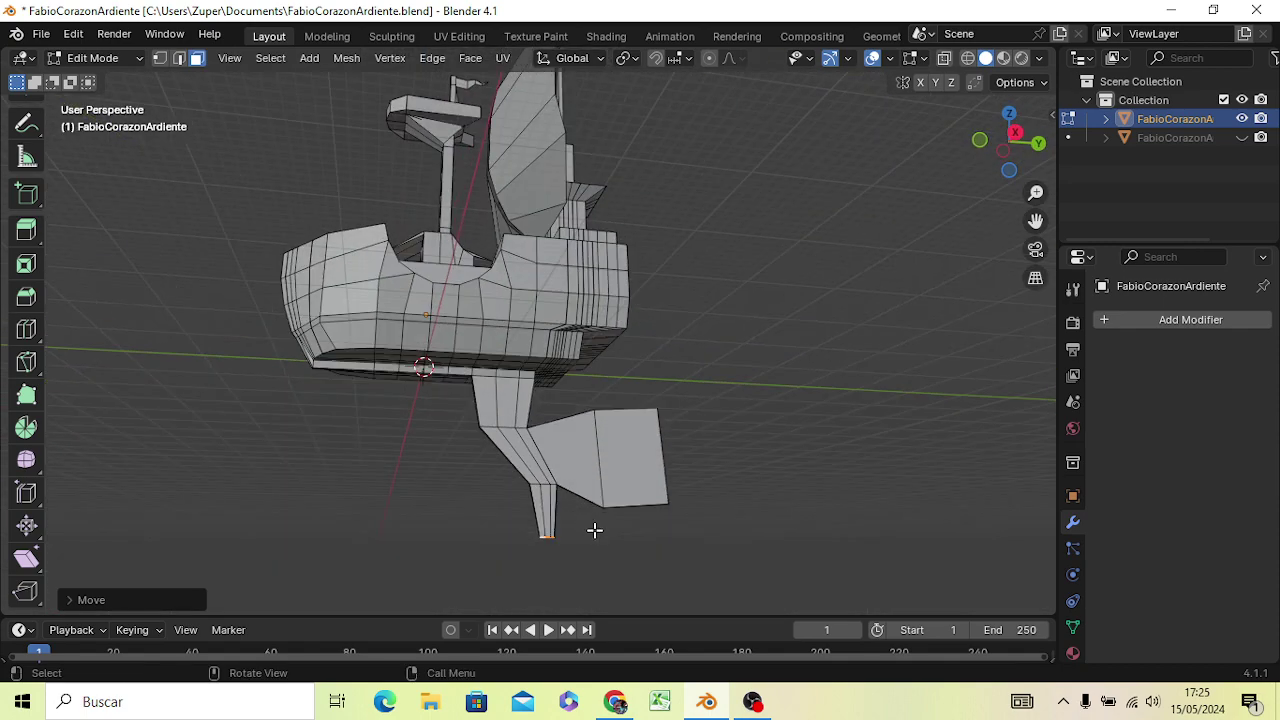
pyautogui.press('s')
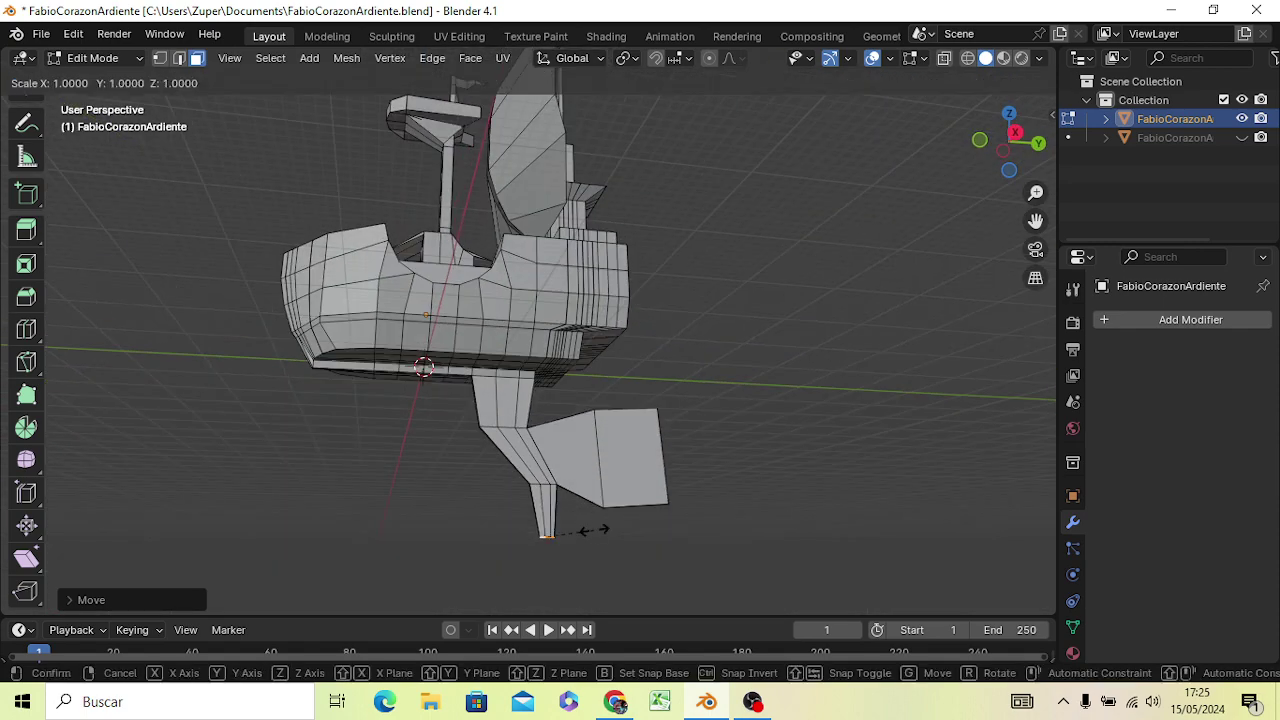
pyautogui.press('x')
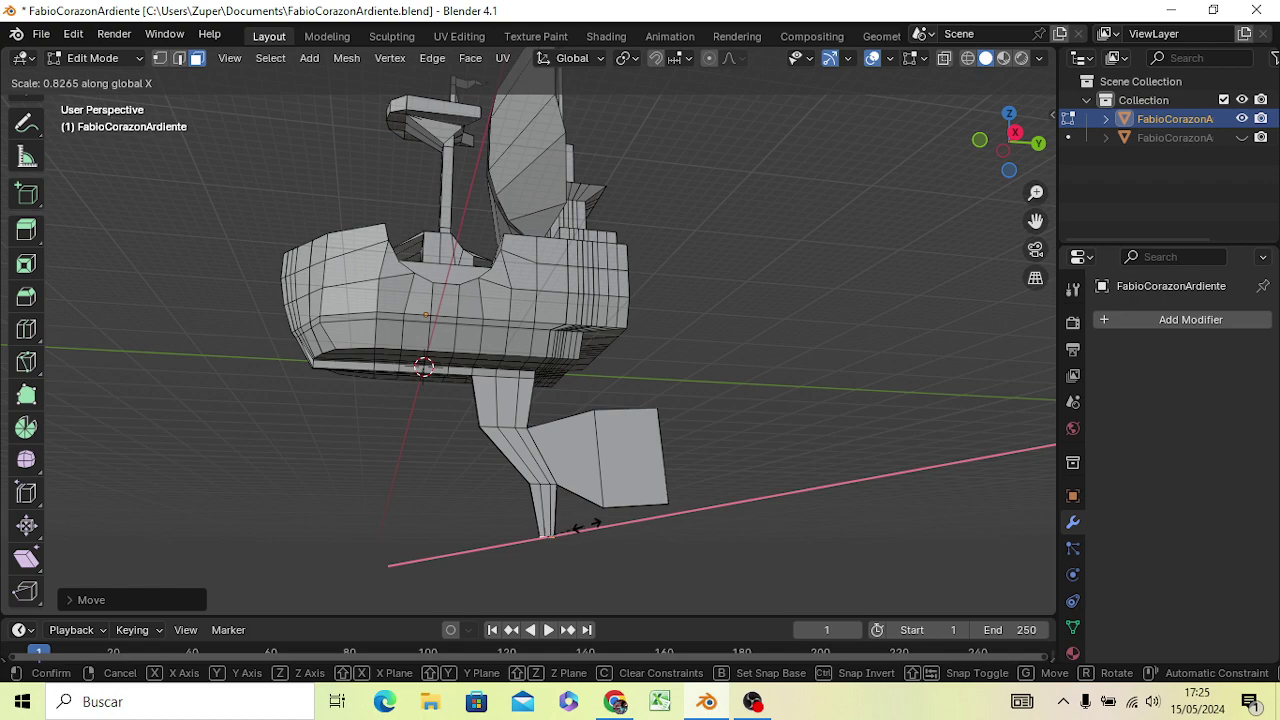
pyautogui.click(597, 519)
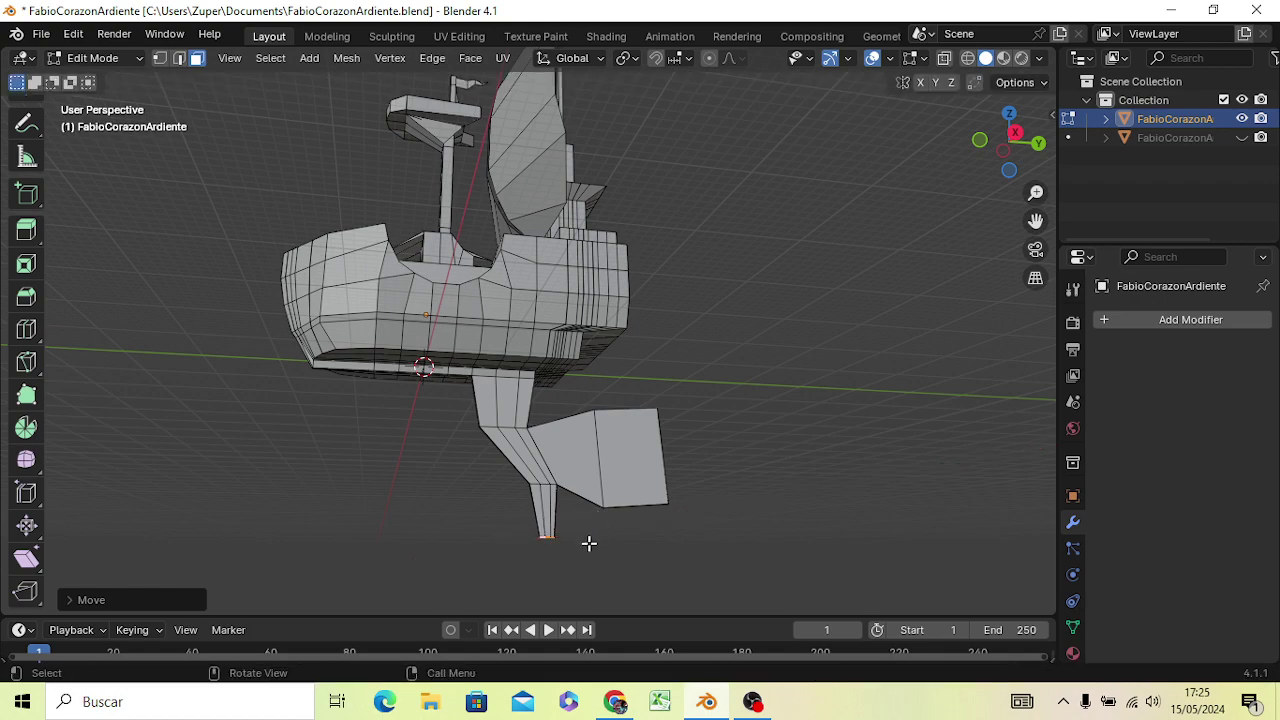
pyautogui.moveTo(589, 543); pyautogui.dragTo(474, 532, button='middle')
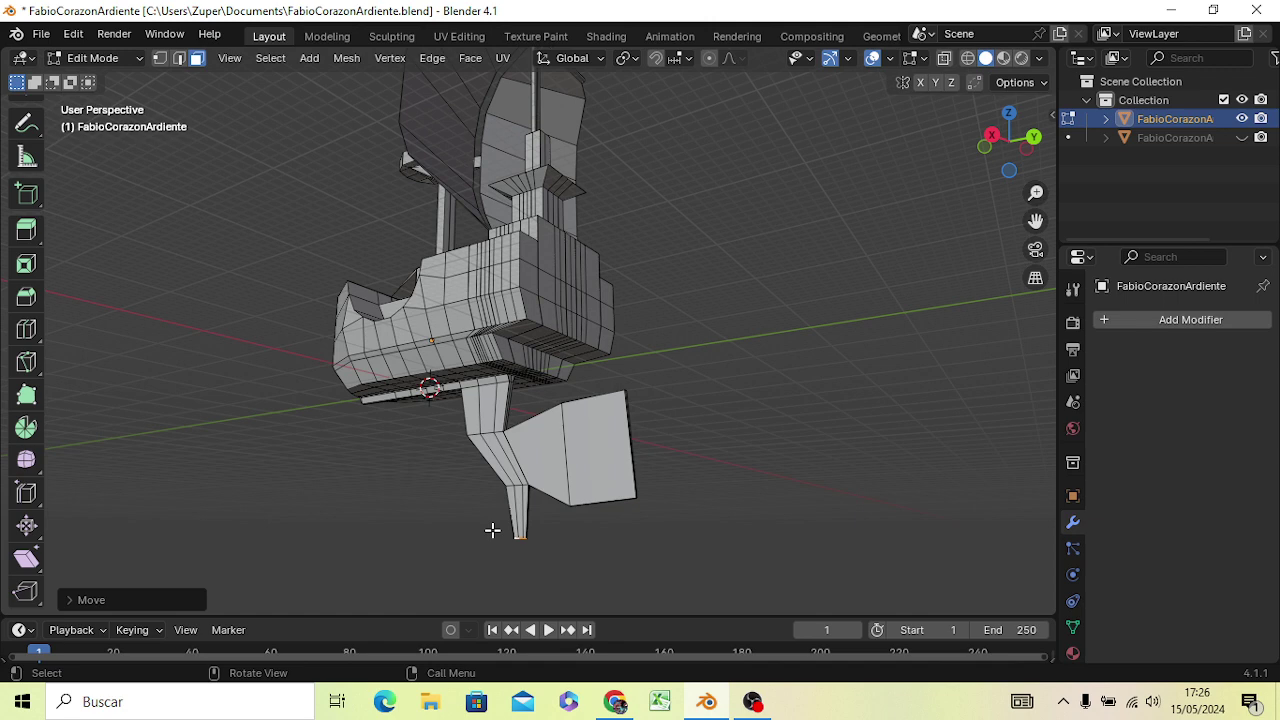
pyautogui.press('s')
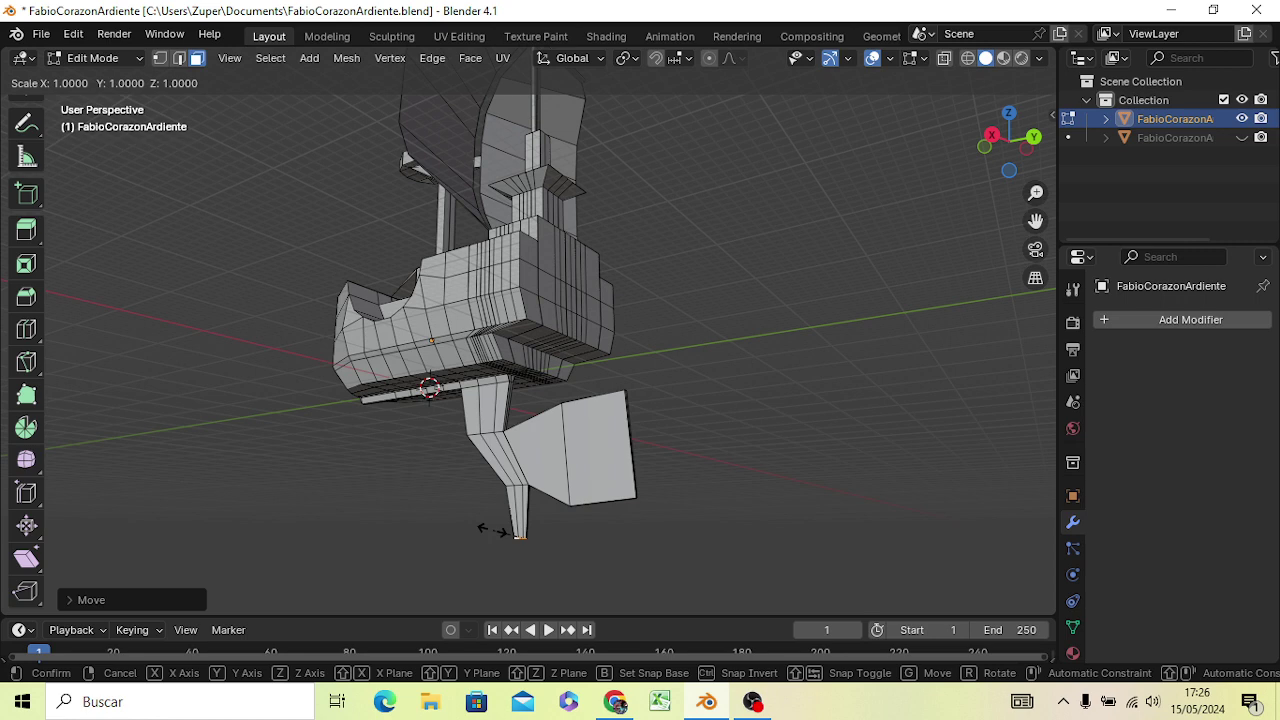
pyautogui.press('x')
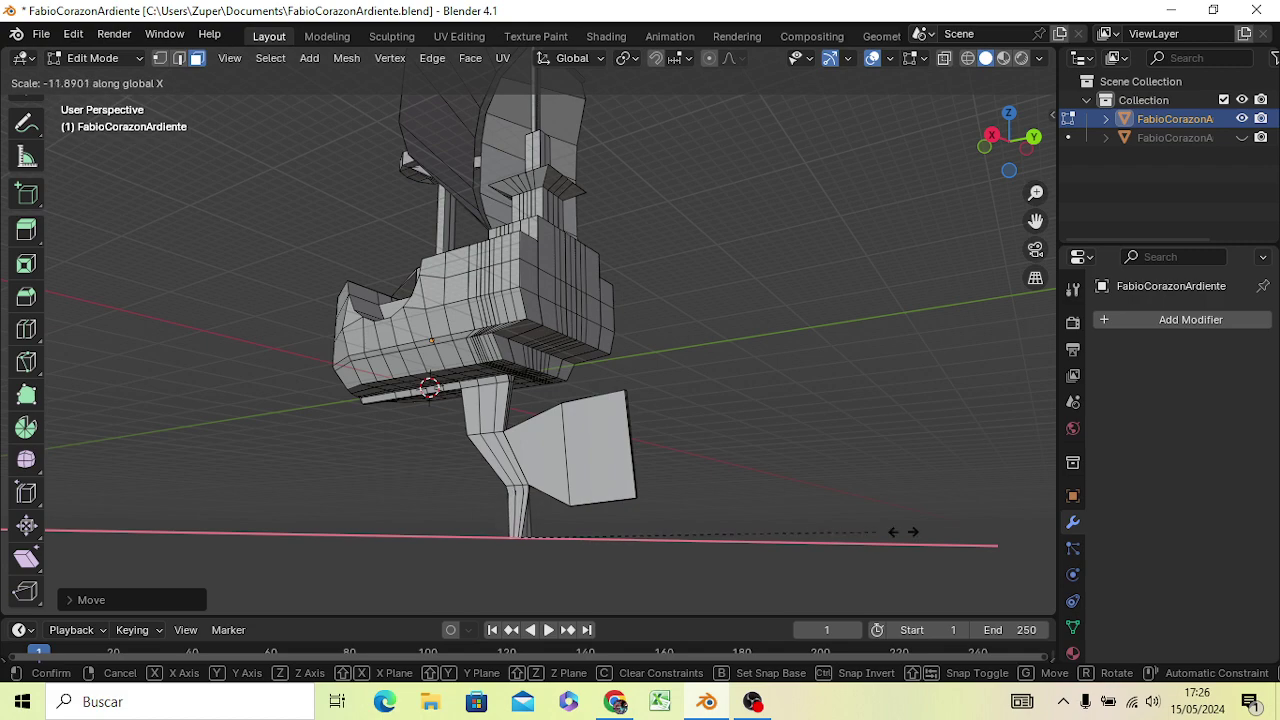
pyautogui.click(140, 505)
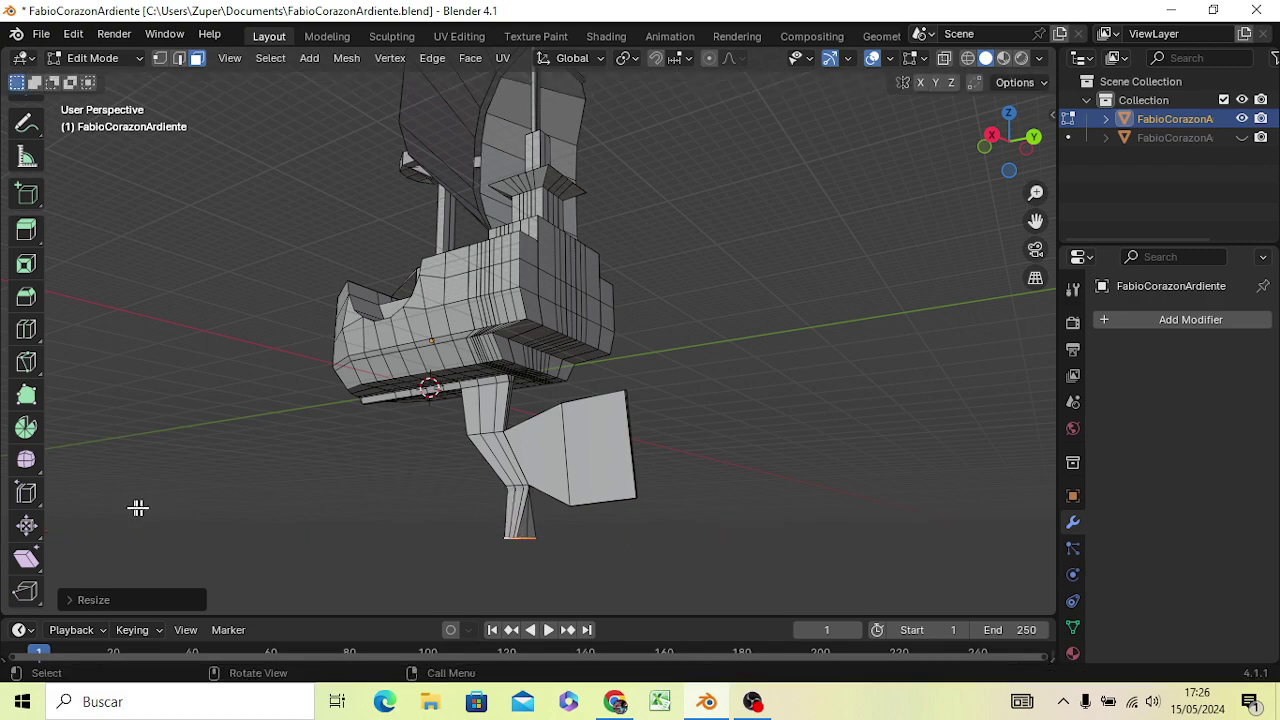
# Flatten the post's bottom edge along Y into a thin triangular fin, then deselect it
pyautogui.moveTo(243, 491); pyautogui.dragTo(297, 374, button='middle')
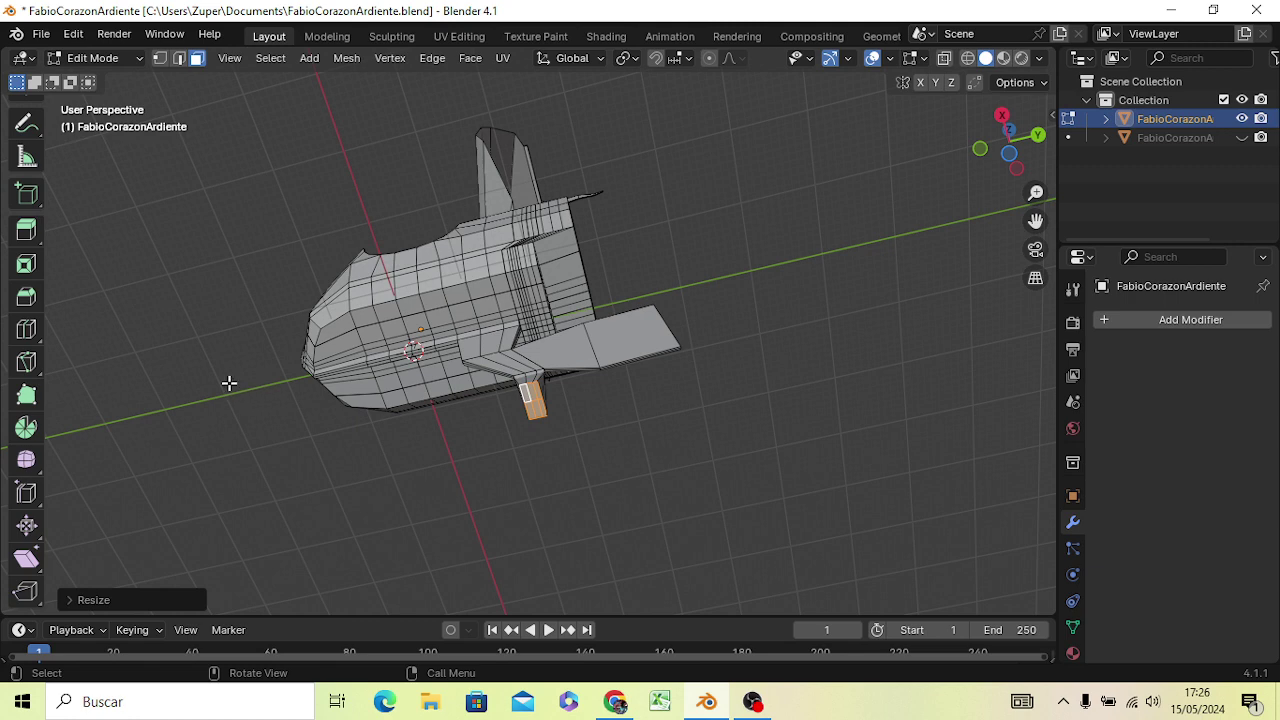
pyautogui.press('s')
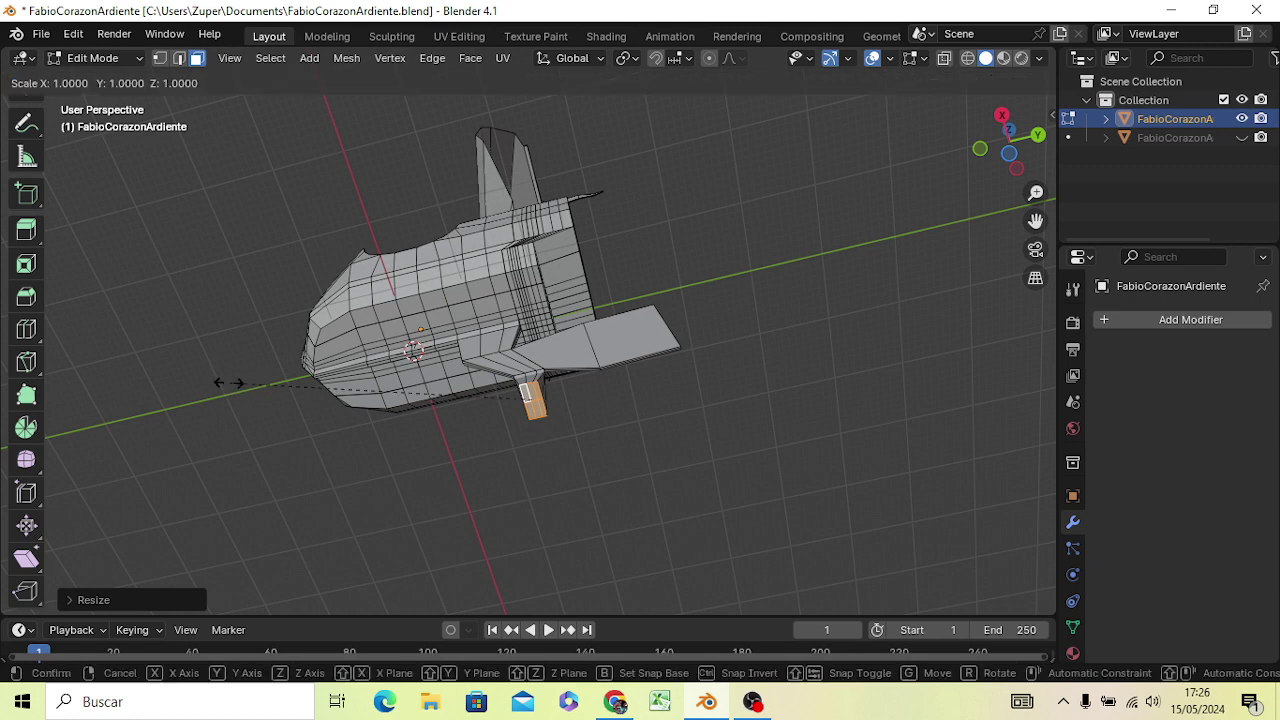
pyautogui.press('y')
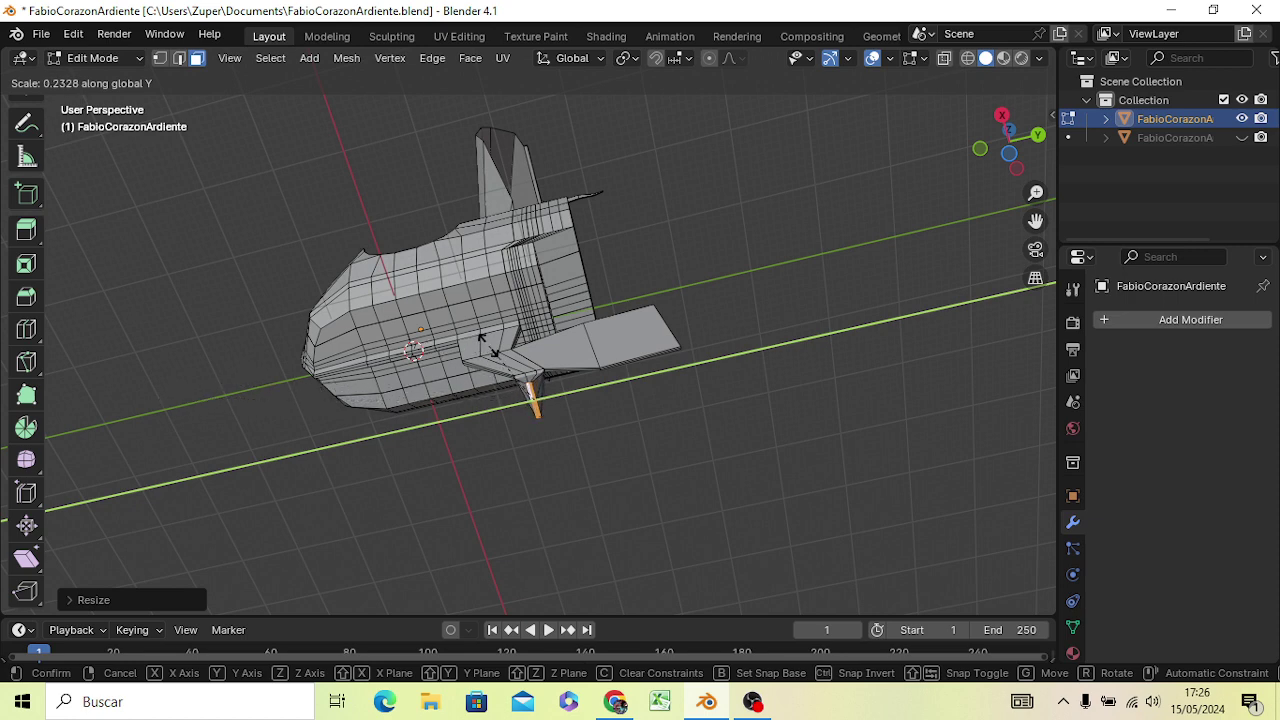
pyautogui.click(463, 345)
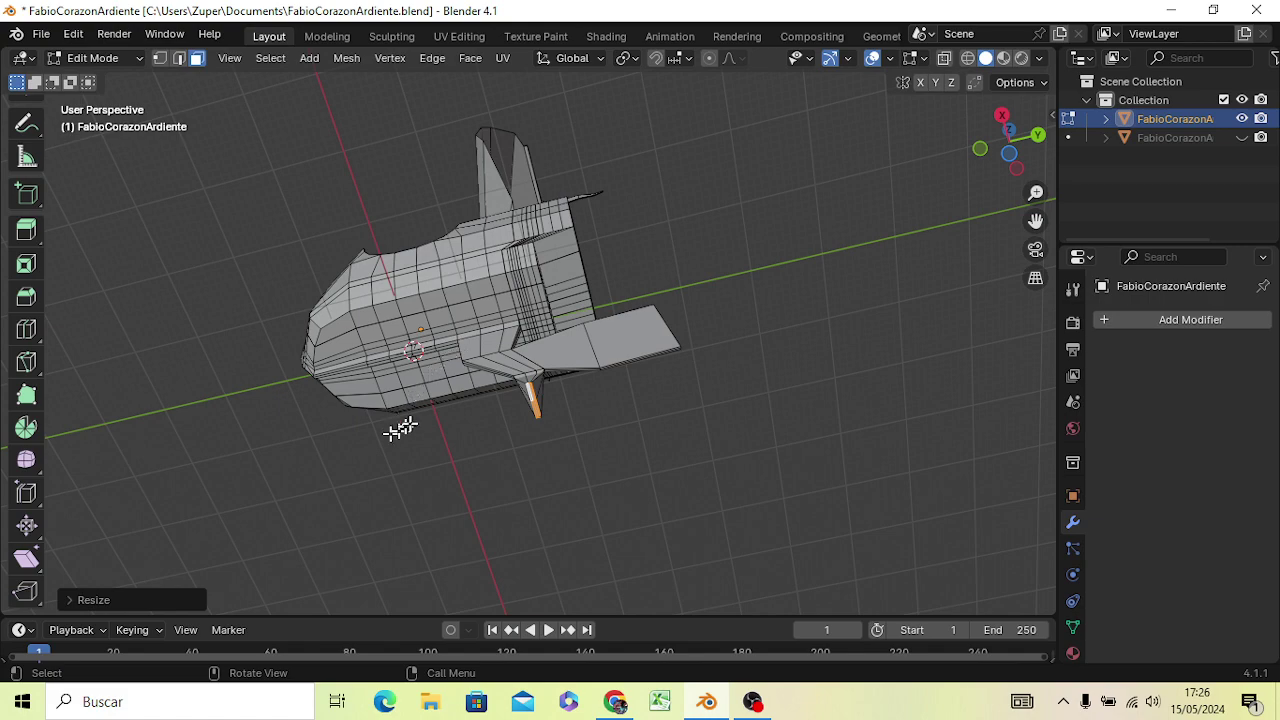
pyautogui.moveTo(400, 424)
pyautogui.mouseDown(button='middle')
pyautogui.moveTo(333, 555)
pyautogui.moveTo(181, 547)
pyautogui.mouseUp(button='middle')
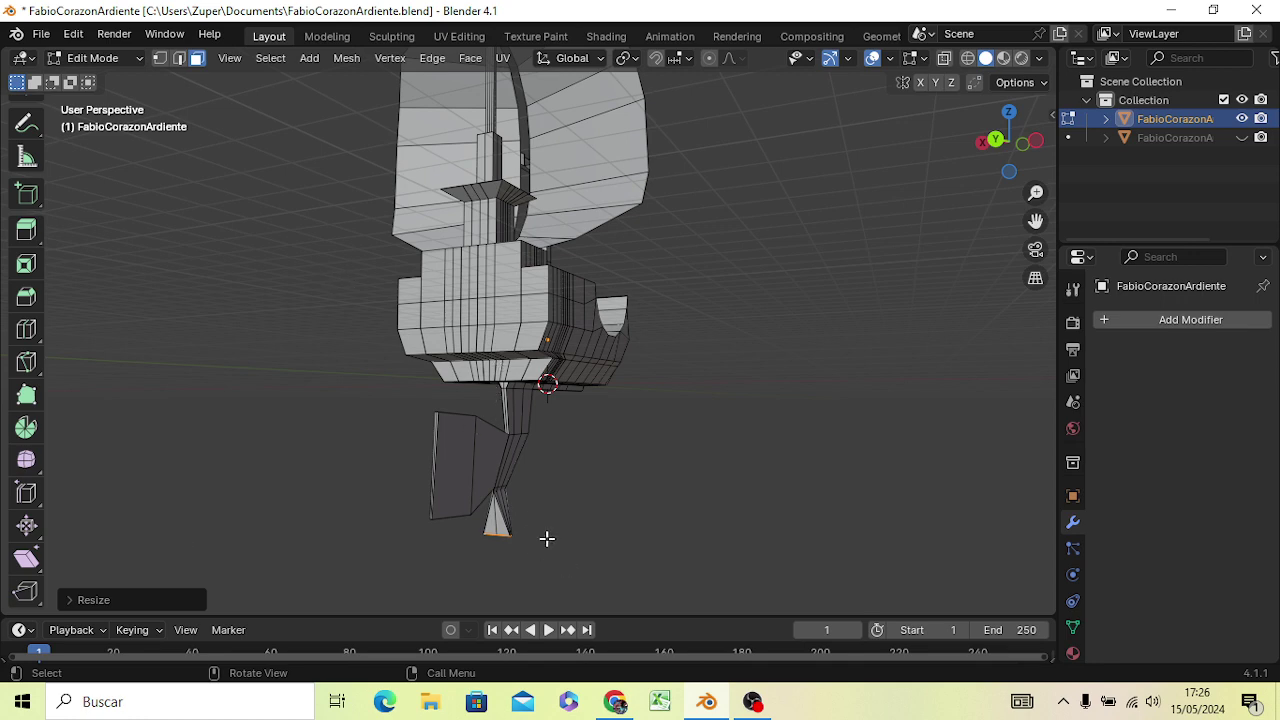
pyautogui.scroll(2, 545, 550)
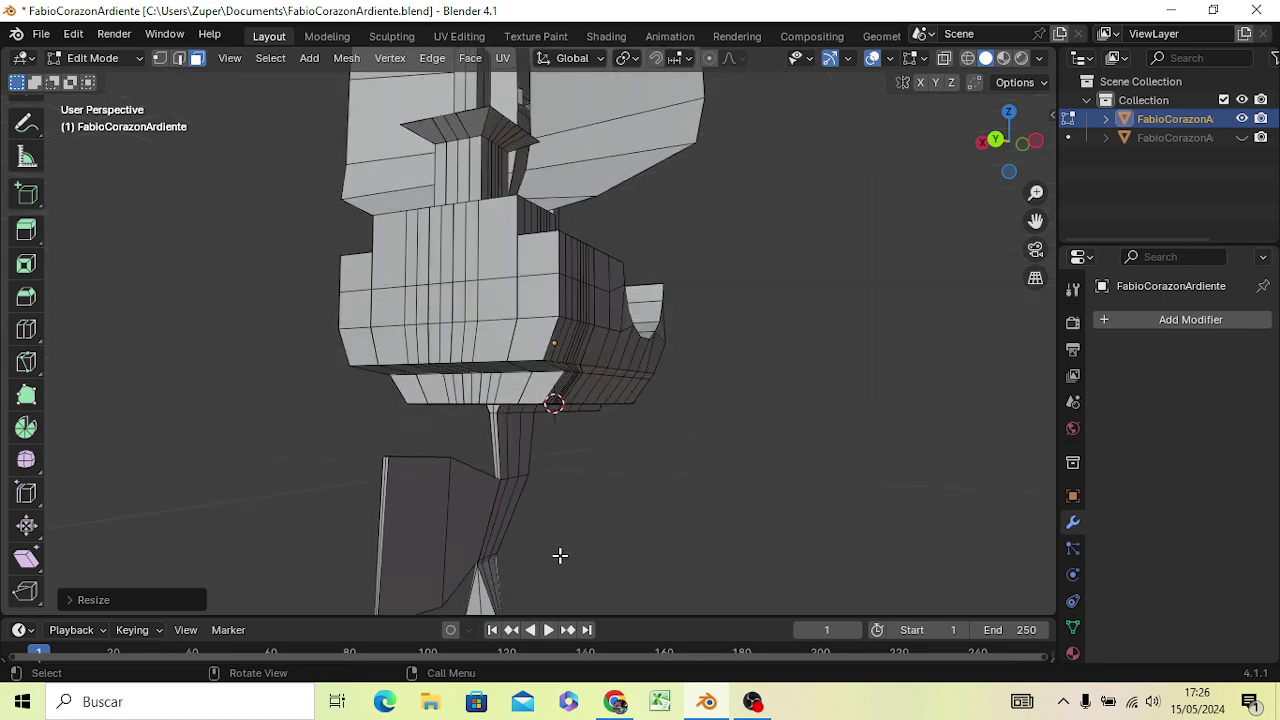
pyautogui.moveTo(549, 556)
pyautogui.mouseDown(button='middle')
pyautogui.moveTo(639, 483)
pyautogui.moveTo(631, 465)
pyautogui.mouseUp(button='middle')
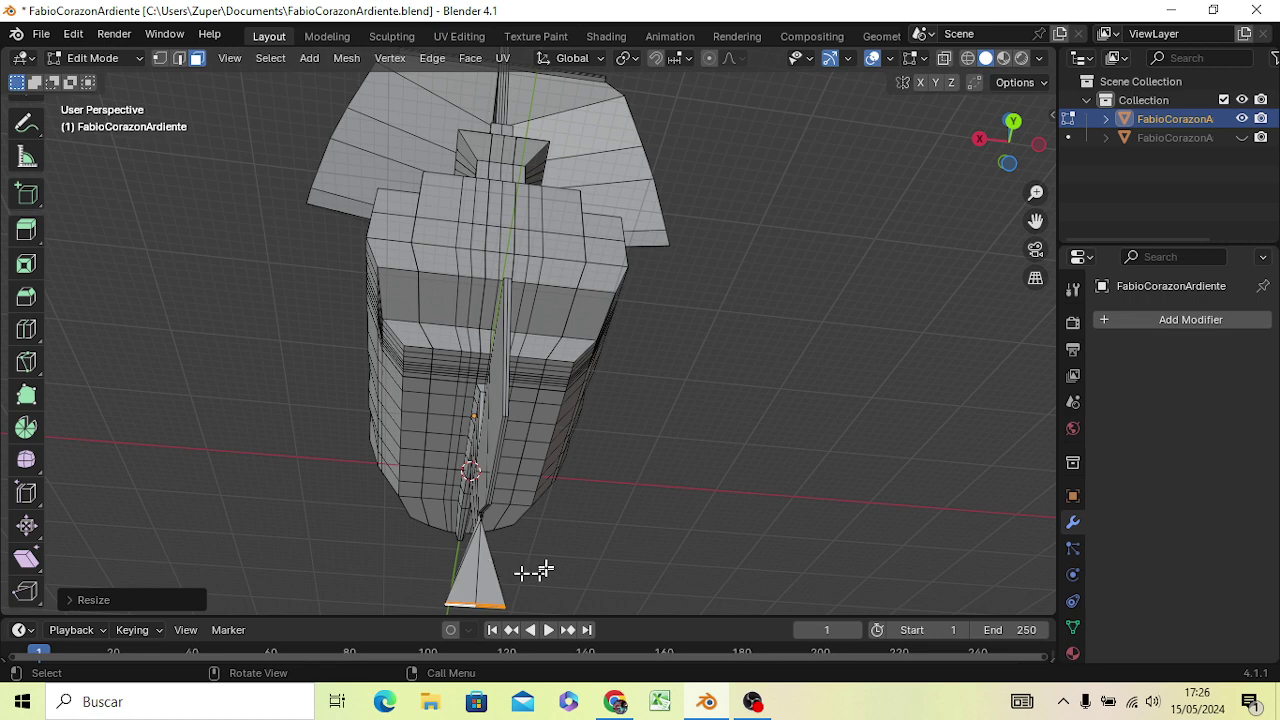
pyautogui.click(549, 558)
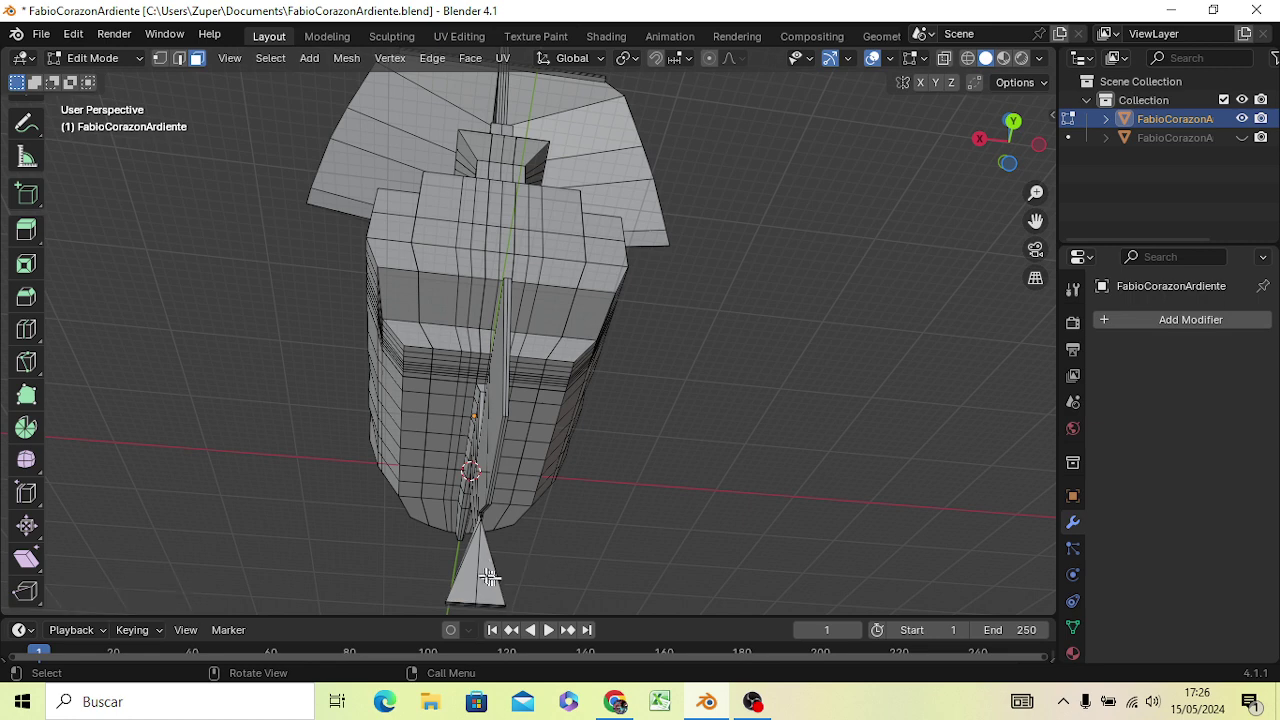
pyautogui.scroll(1, 488, 573)
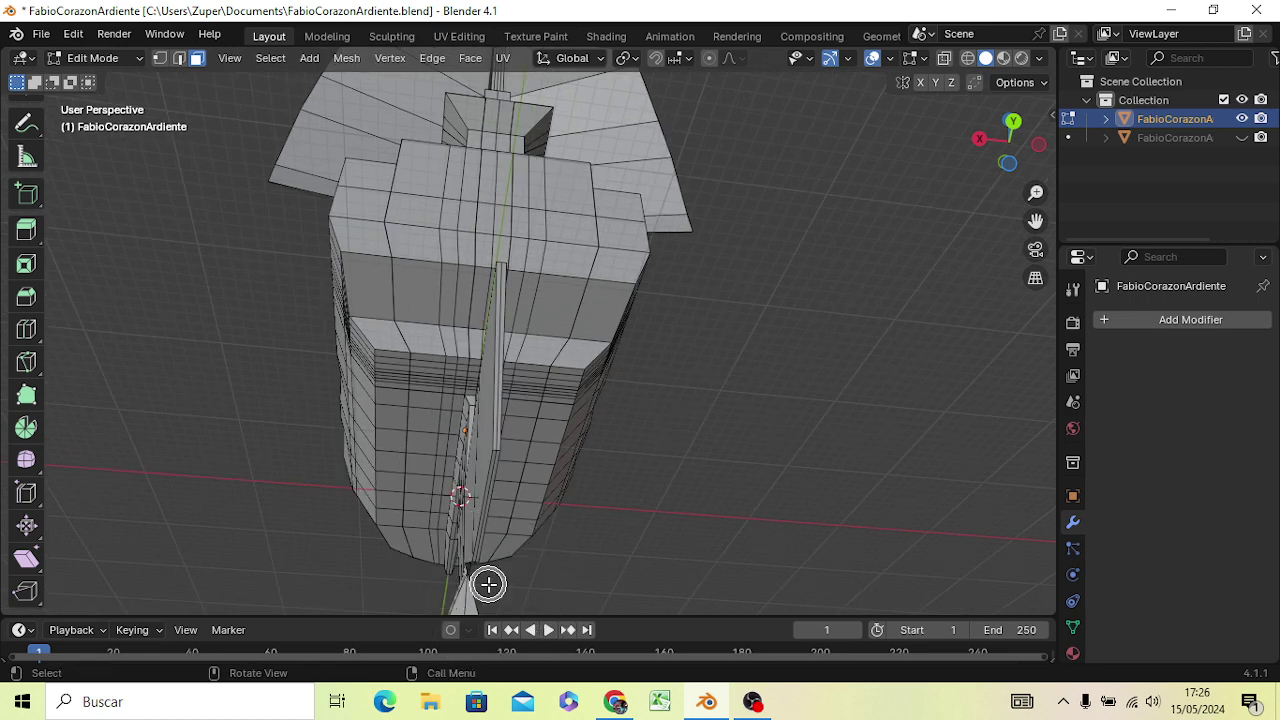
pyautogui.keyDown('shift'); pyautogui.moveTo(488, 584); pyautogui.dragTo(551, 341, button='middle'); pyautogui.keyUp('shift')
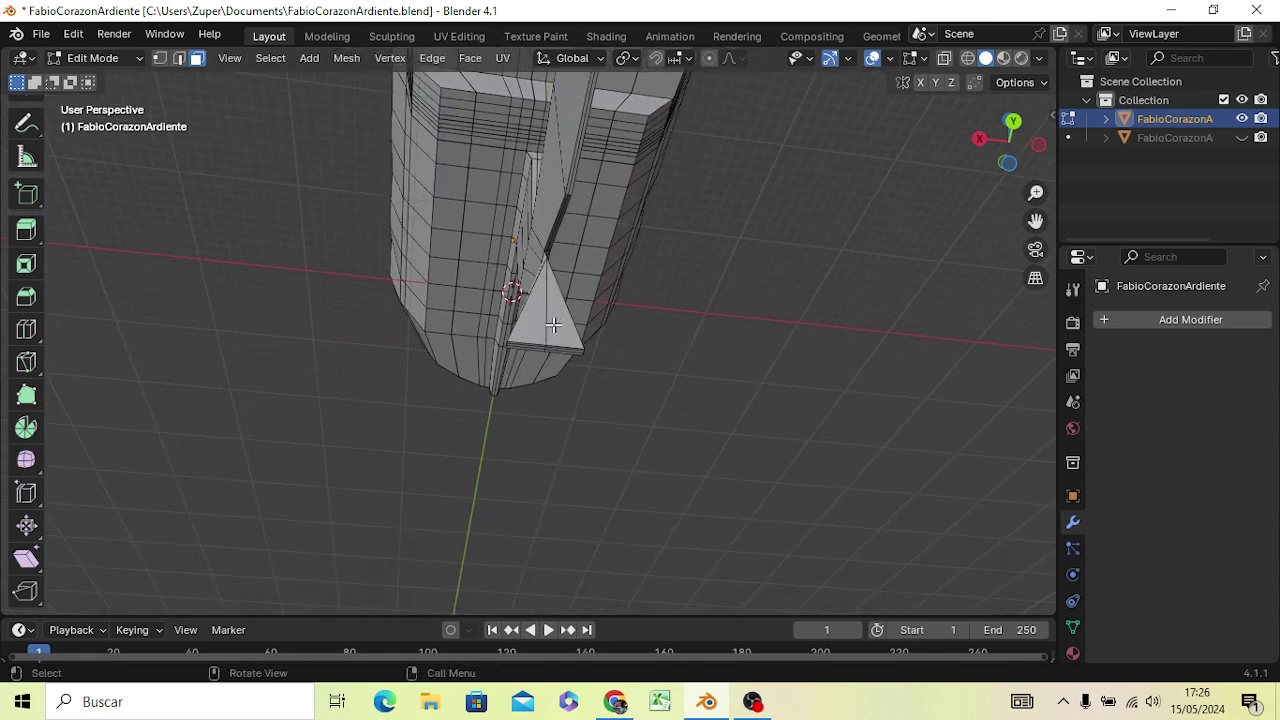
# Loop-cut across the triangular fin and scale the new loop to about 0.63 along X
pyautogui.hotkey('ctrl', 'r')
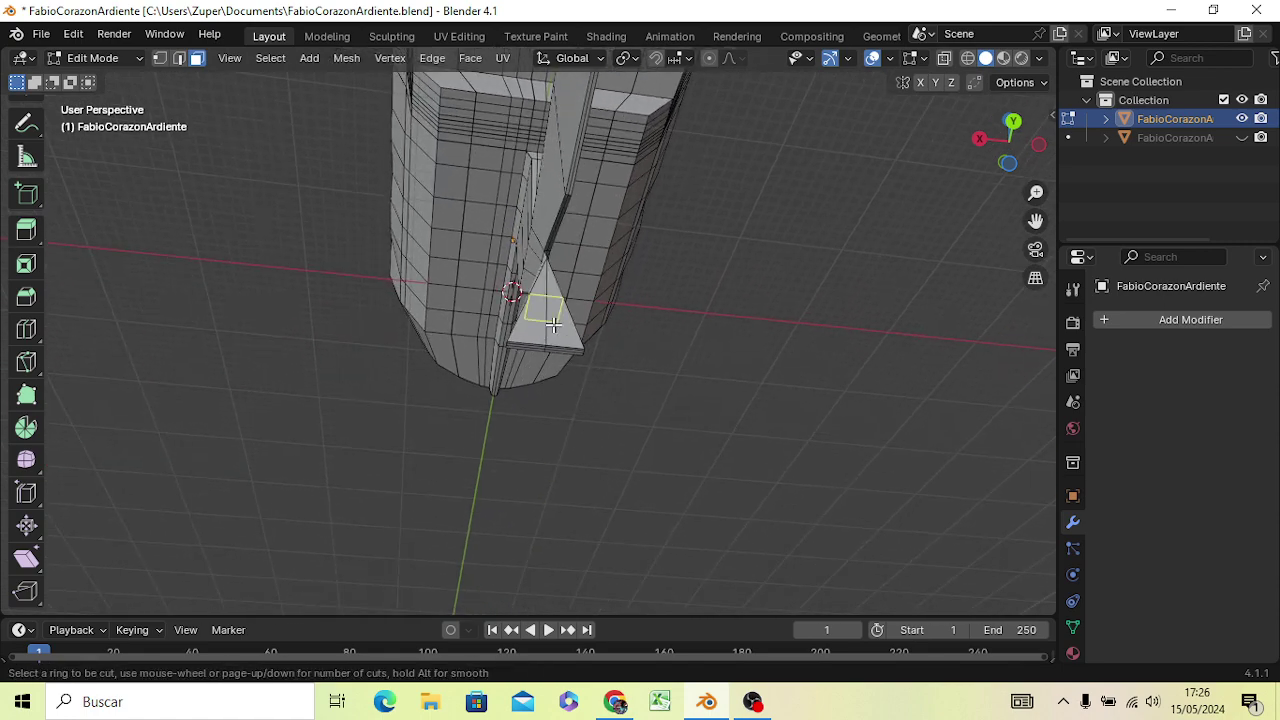
pyautogui.click(553, 324)
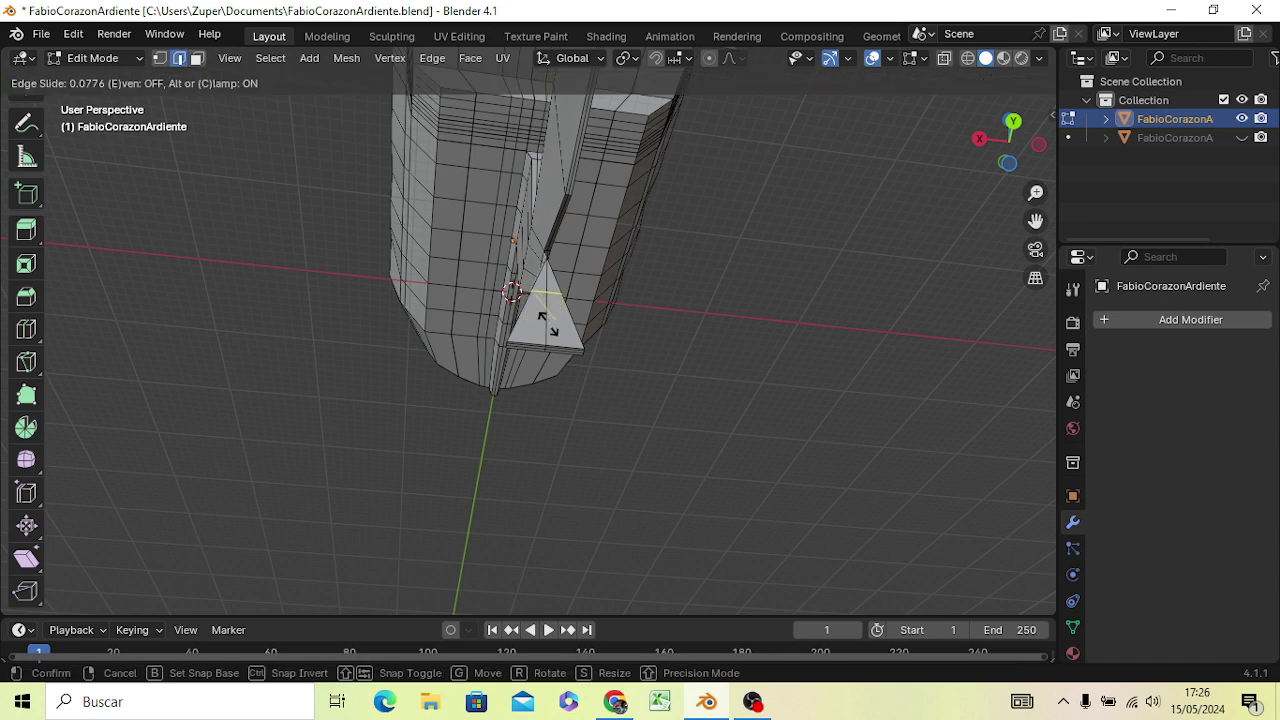
pyautogui.click(518, 366)
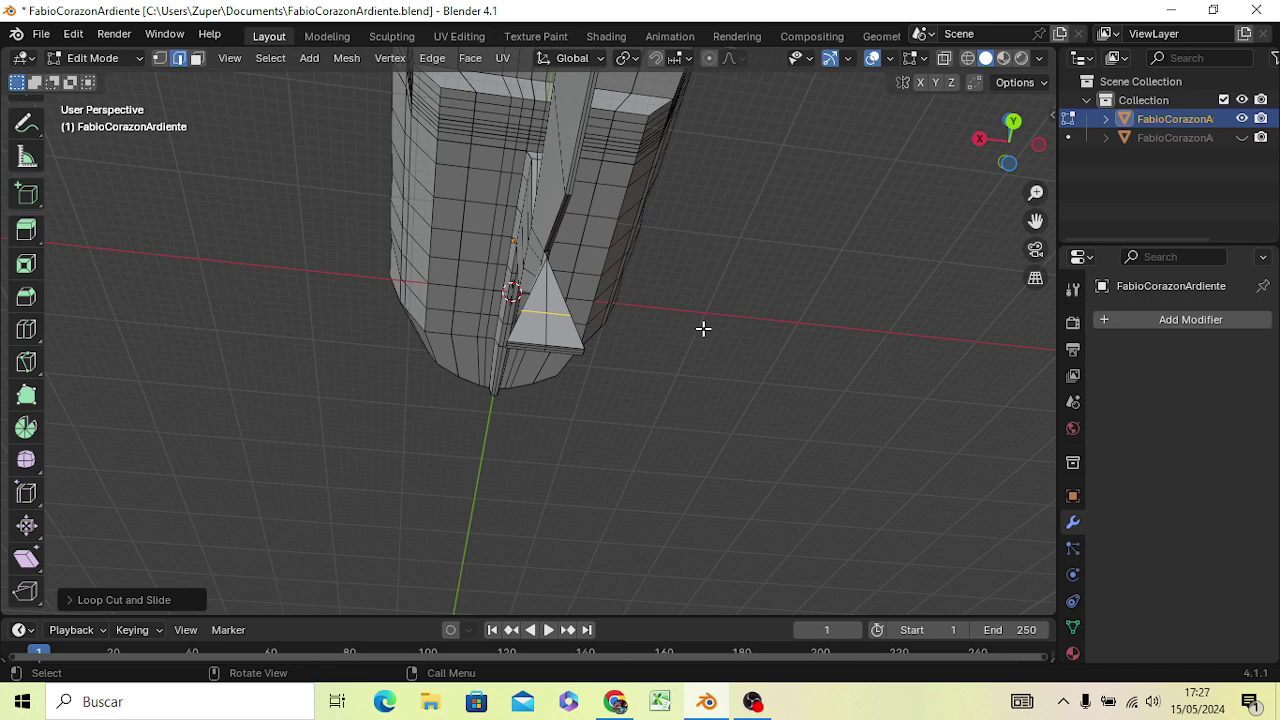
pyautogui.press('s')
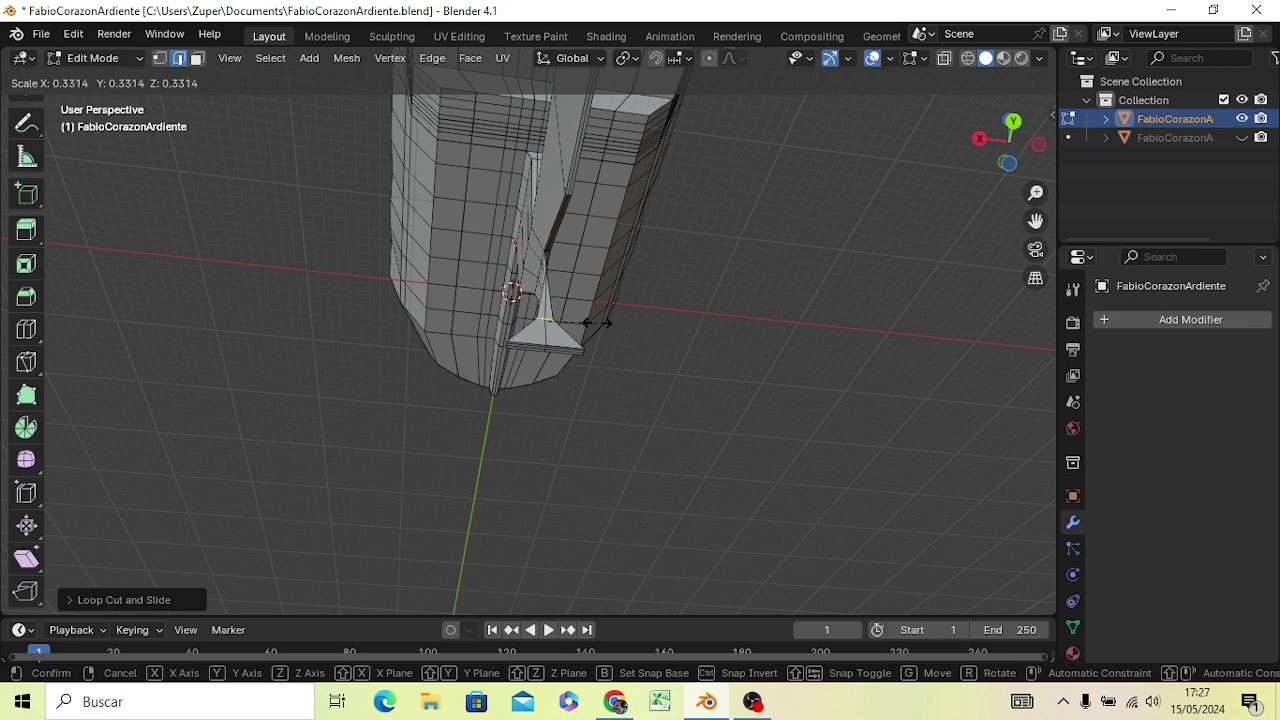
pyautogui.hotkey('shift', 'z')
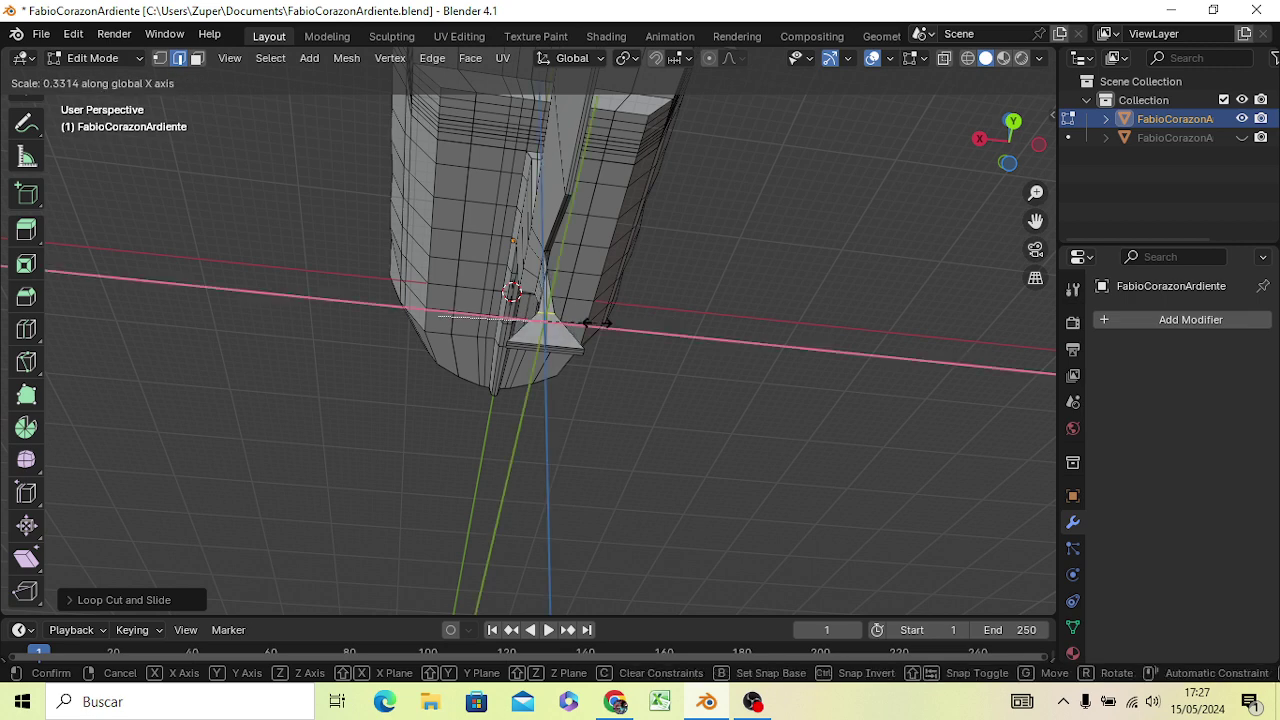
pyautogui.press('x')
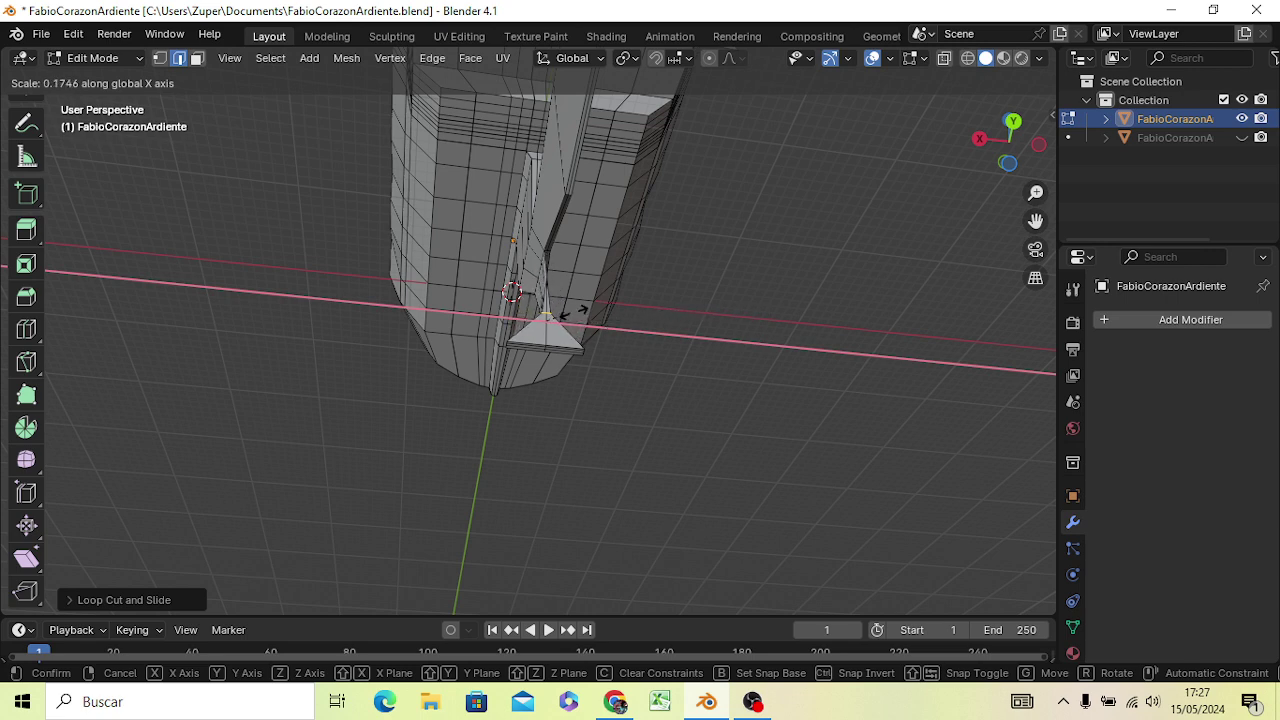
pyautogui.click(642, 337)
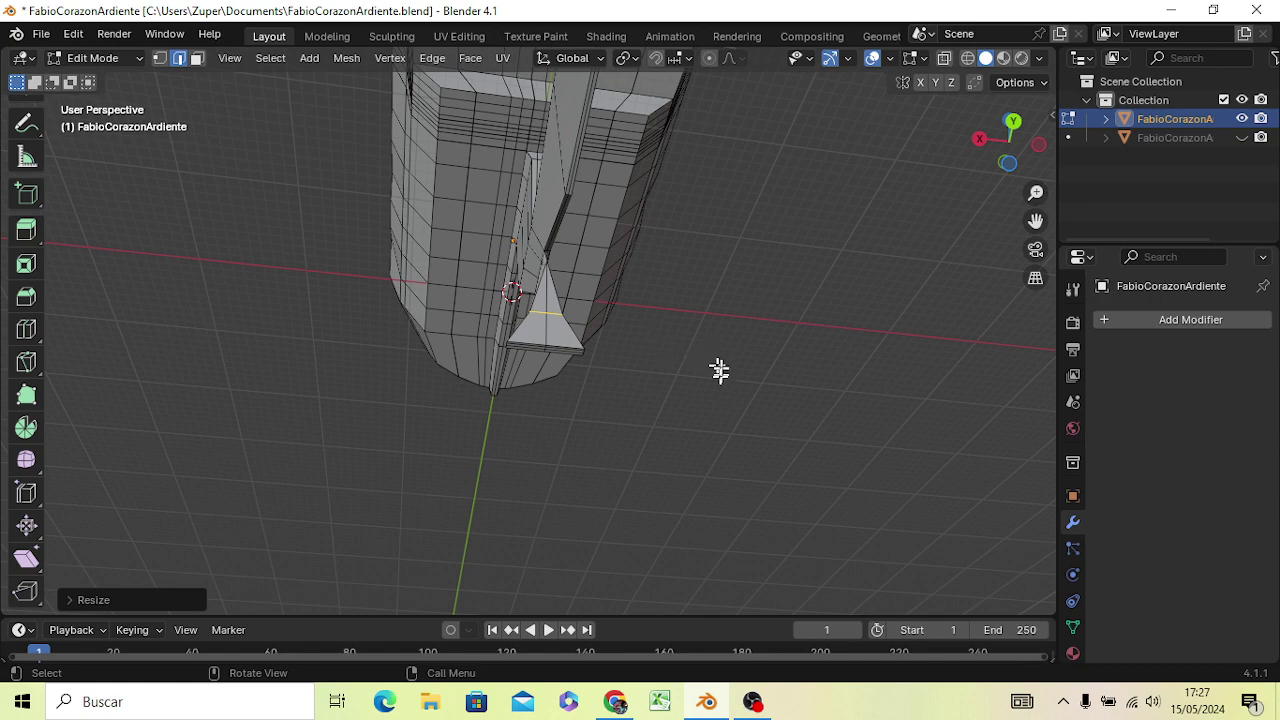
pyautogui.moveTo(720, 371)
pyautogui.mouseDown(button='middle')
pyautogui.moveTo(729, 480)
pyautogui.moveTo(823, 457)
pyautogui.moveTo(829, 441)
pyautogui.mouseUp(button='middle')
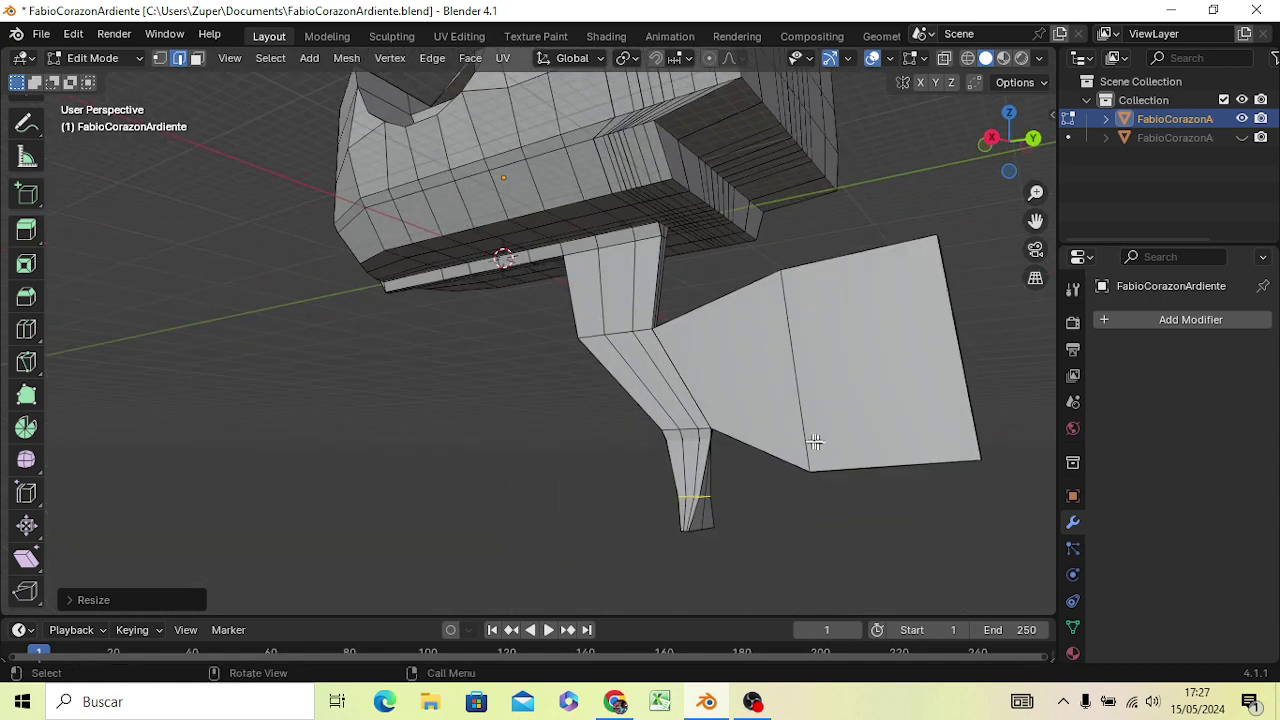
# Squeeze the selected ring thin along Y and raise it about 3.98 m in Z
pyautogui.press('s')
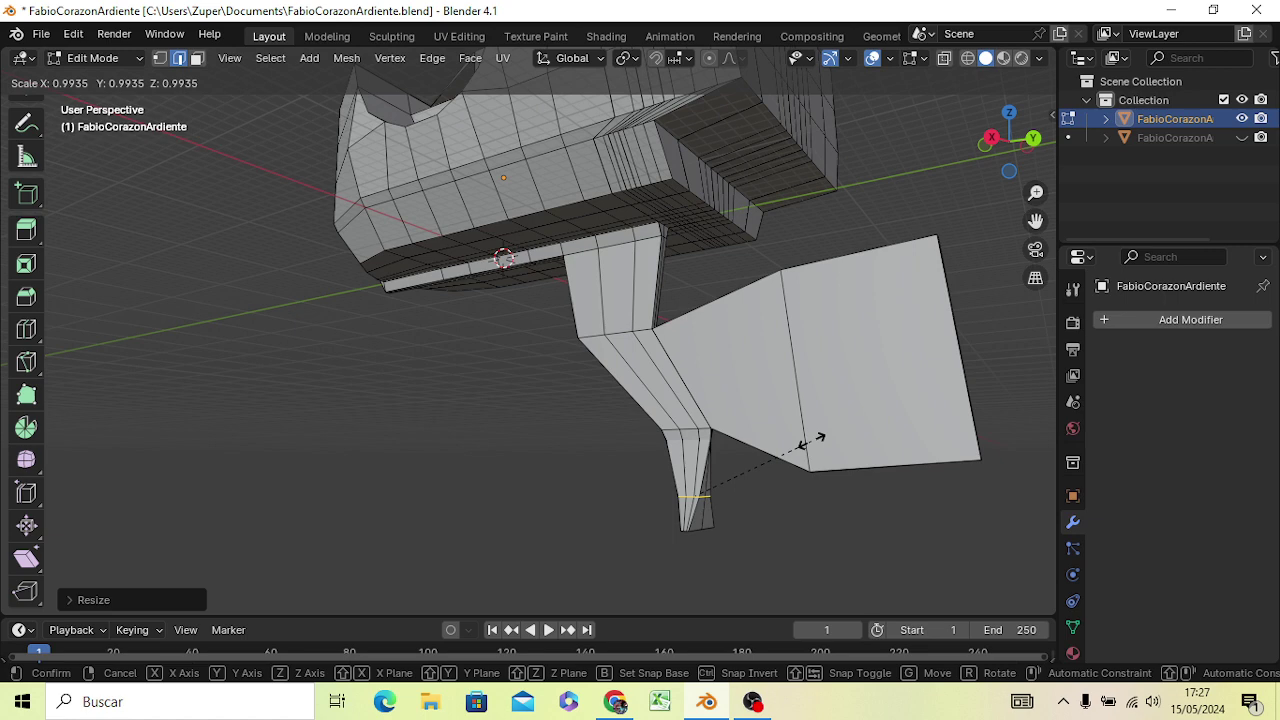
pyautogui.press('y')
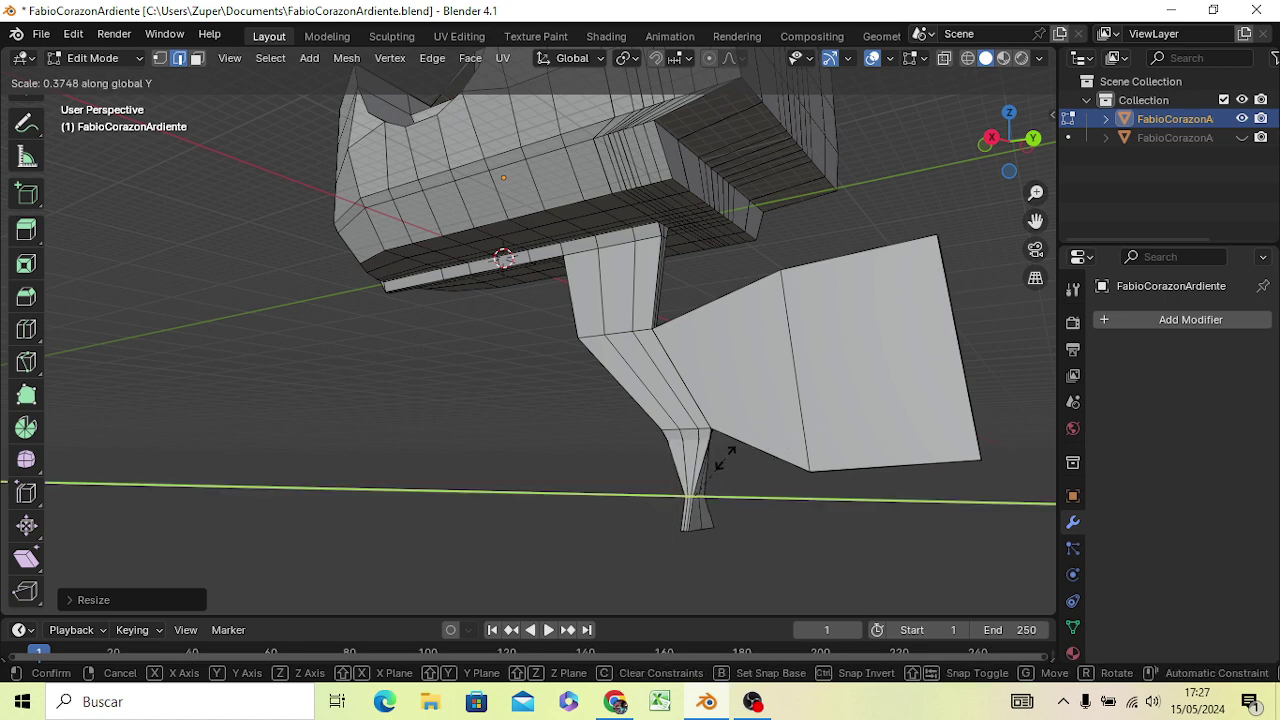
pyautogui.click(714, 458)
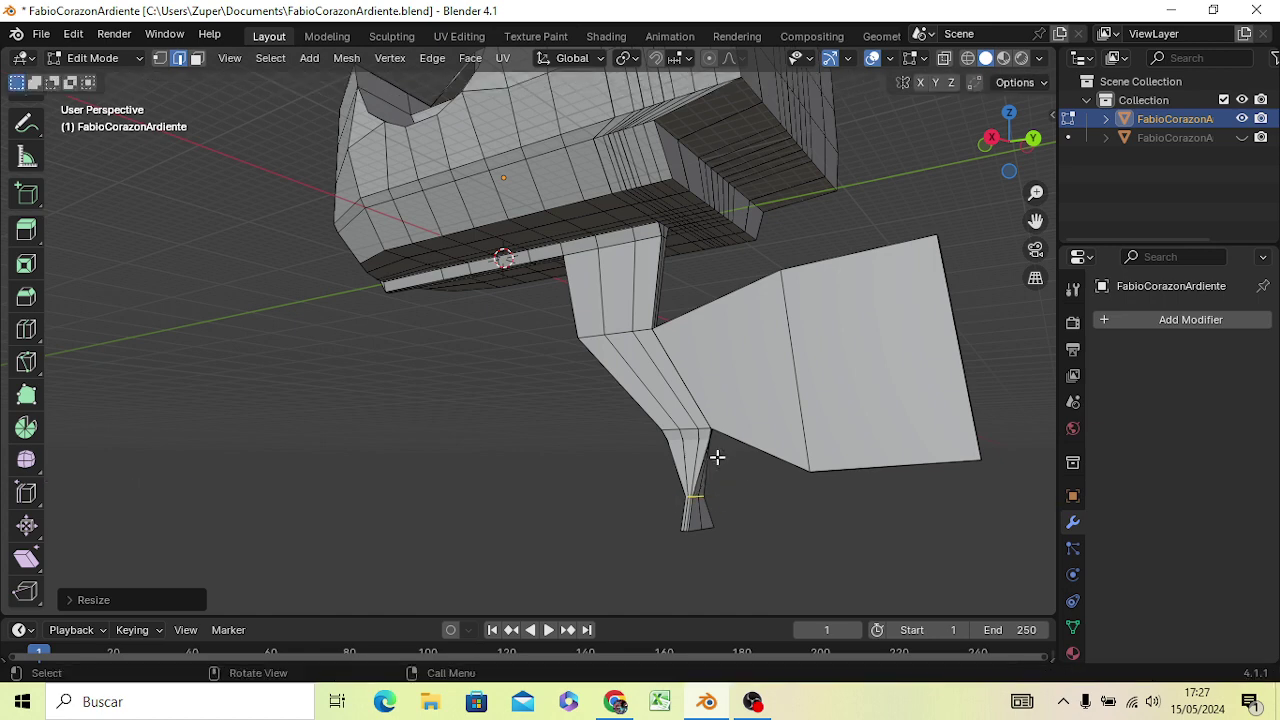
pyautogui.press('g')
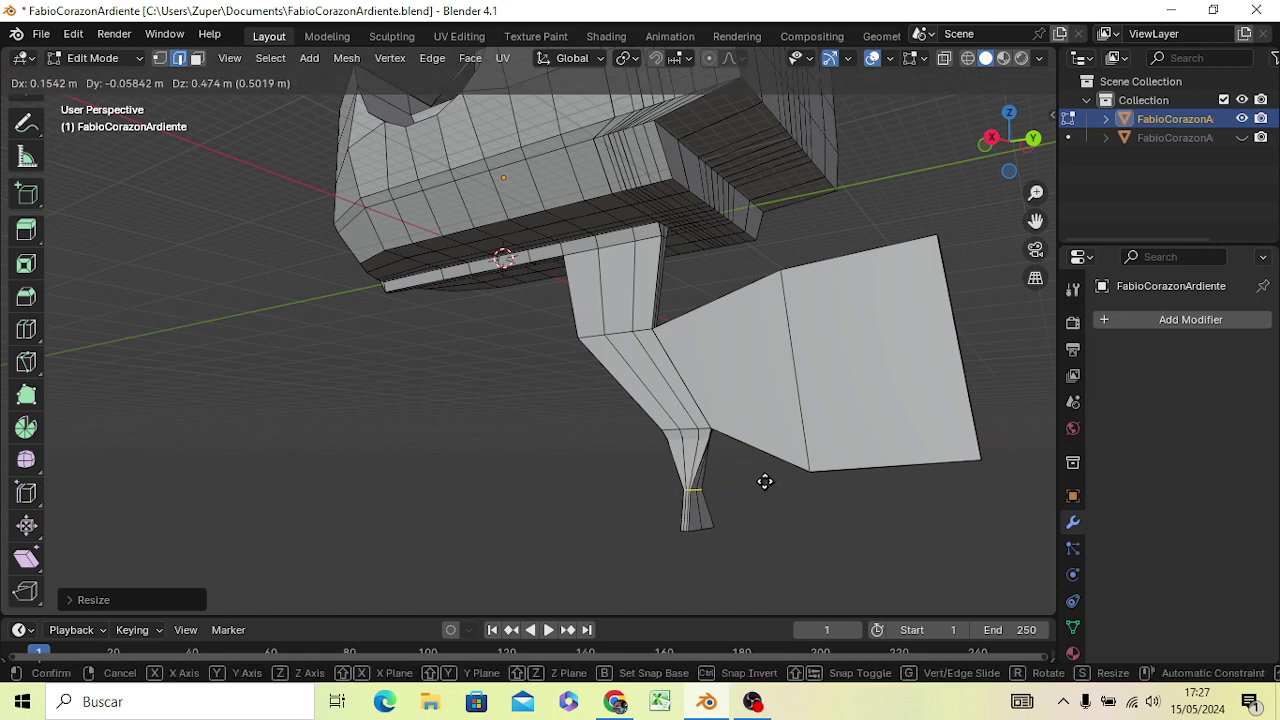
pyautogui.press('z')
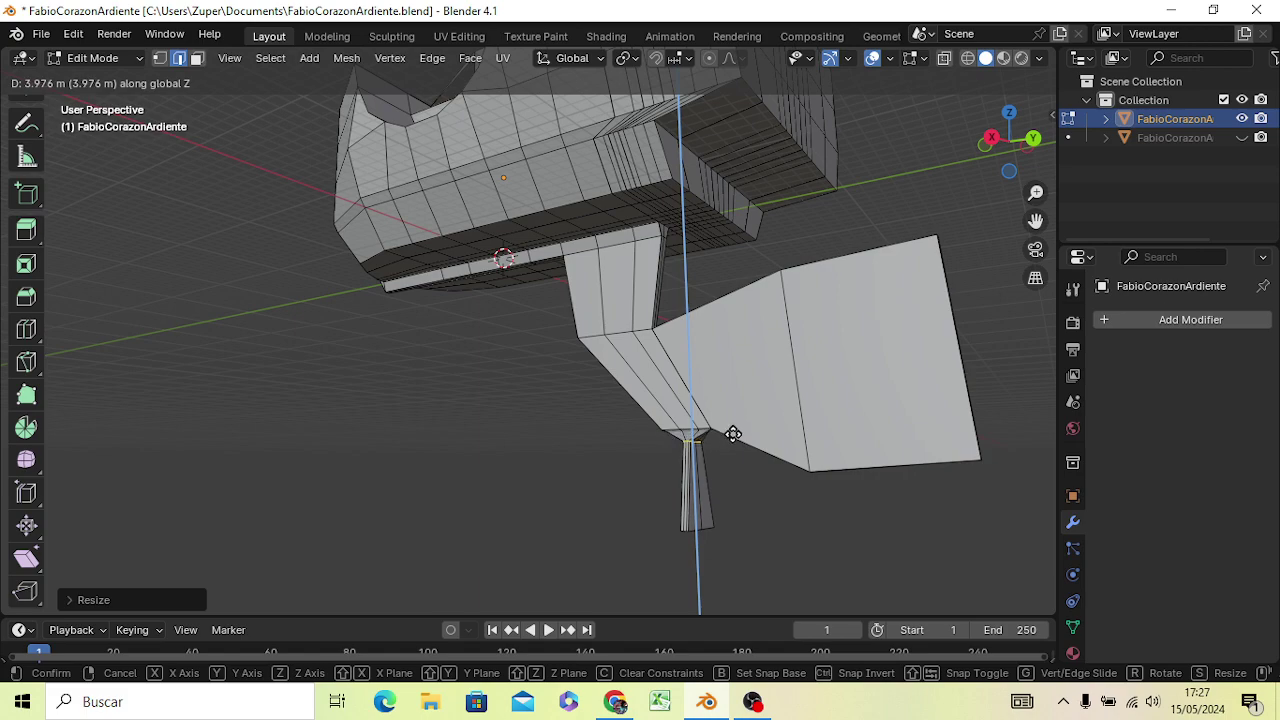
pyautogui.click(732, 434)
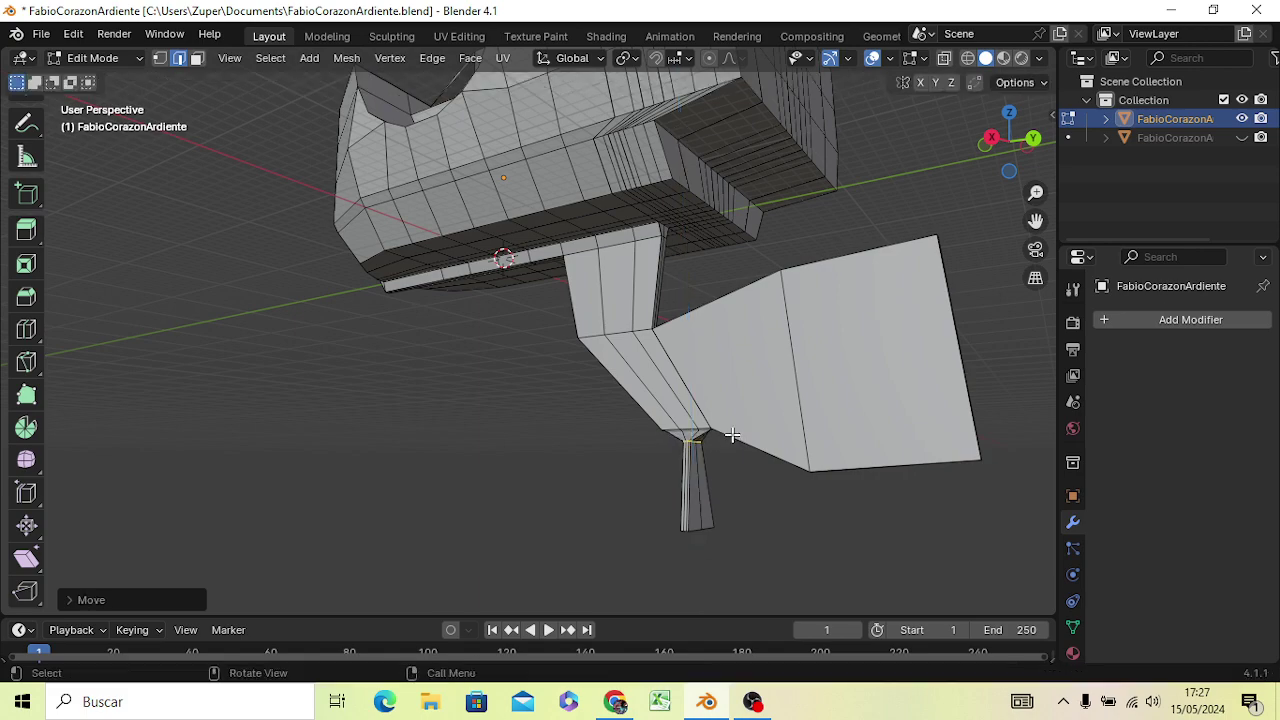
pyautogui.moveTo(691, 557)
pyautogui.mouseDown(button='middle')
pyautogui.moveTo(609, 531)
pyautogui.moveTo(700, 514)
pyautogui.moveTo(767, 525)
pyautogui.moveTo(694, 517)
pyautogui.moveTo(737, 537)
pyautogui.moveTo(783, 514)
pyautogui.moveTo(798, 480)
pyautogui.moveTo(776, 456)
pyautogui.mouseUp(button='middle')
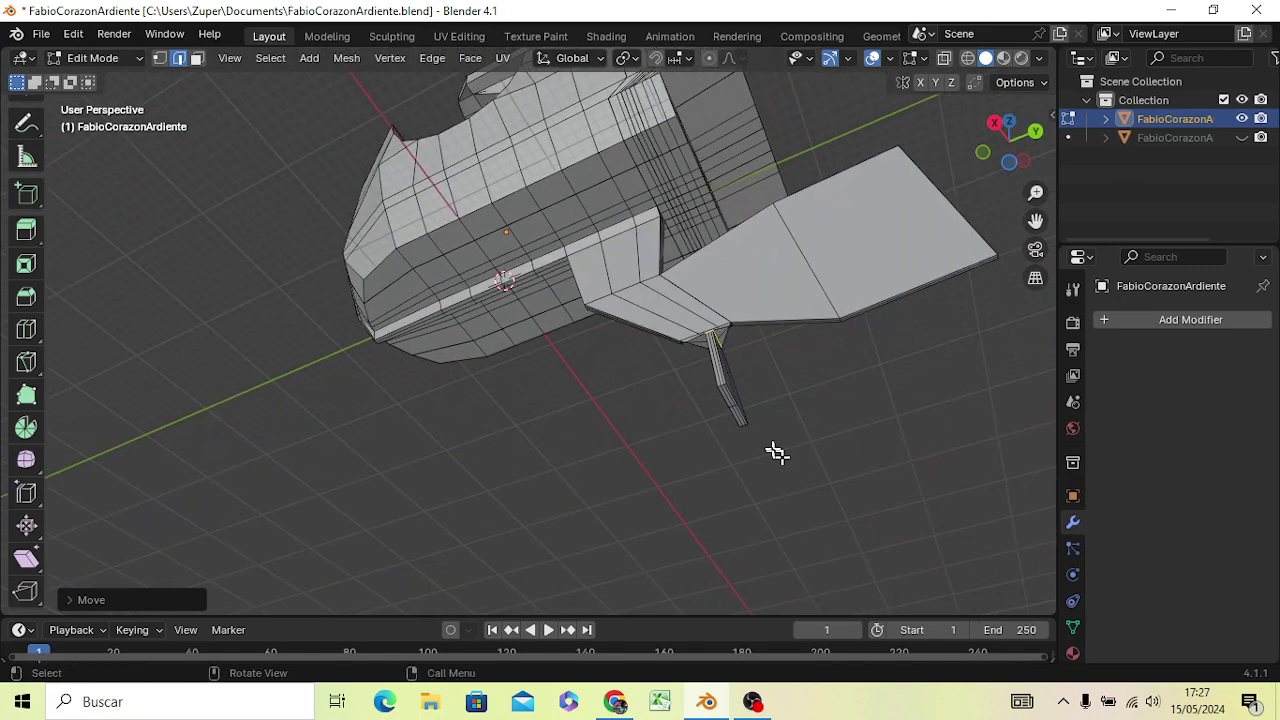
# Select the rudder post's bottom edge loops and shrink its end to a sharp point
pyautogui.keyDown('alt'); pyautogui.click(728, 386); pyautogui.keyUp('alt')
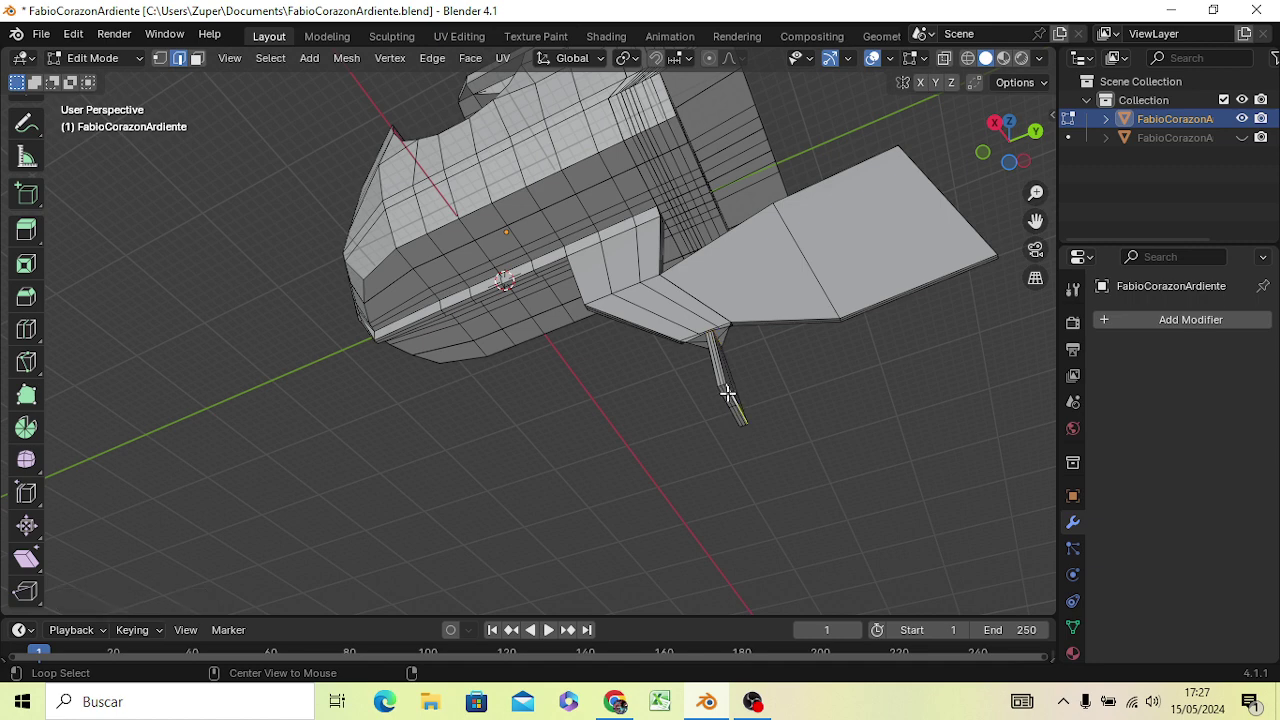
pyautogui.keyDown('alt'); pyautogui.click(731, 392); pyautogui.keyUp('alt')
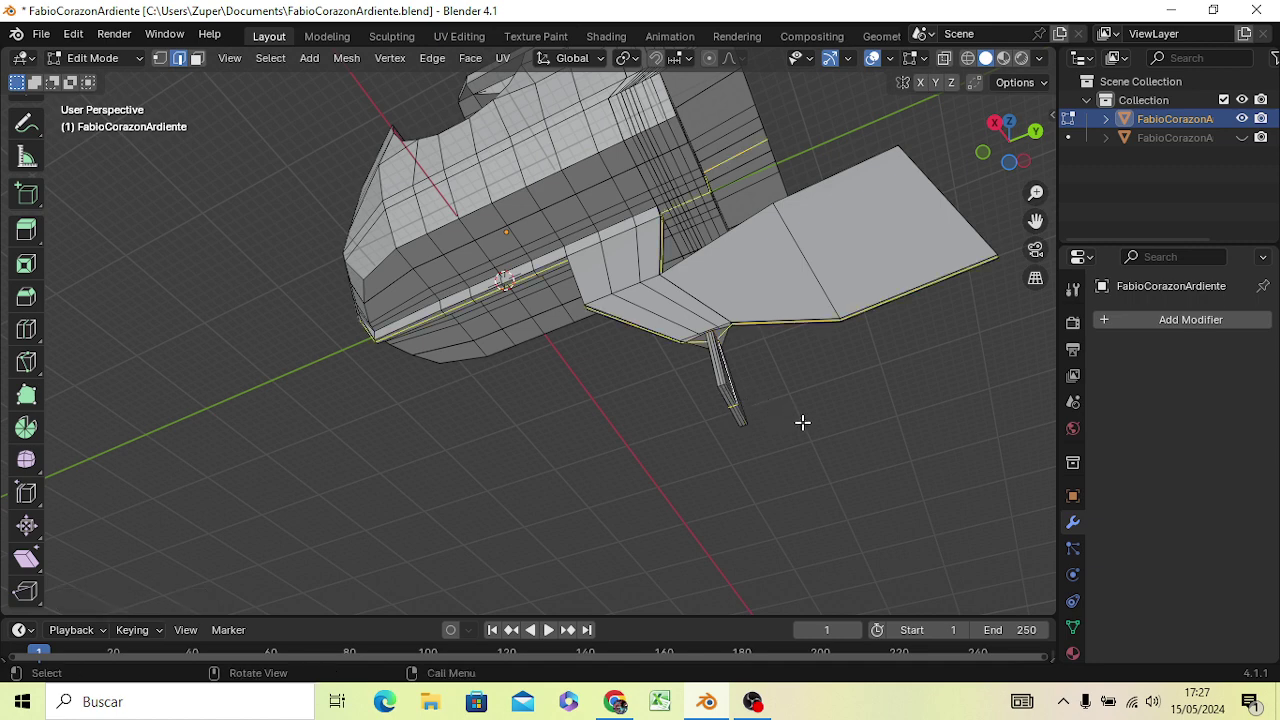
pyautogui.scroll(3, 725, 432)
pyautogui.moveTo(888, 463)
pyautogui.keyDown('shift'); pyautogui.mouseDown(button='middle')
pyautogui.moveTo(908, 486)
pyautogui.moveTo(634, 394)
pyautogui.mouseUp(button='middle'); pyautogui.keyUp('shift')
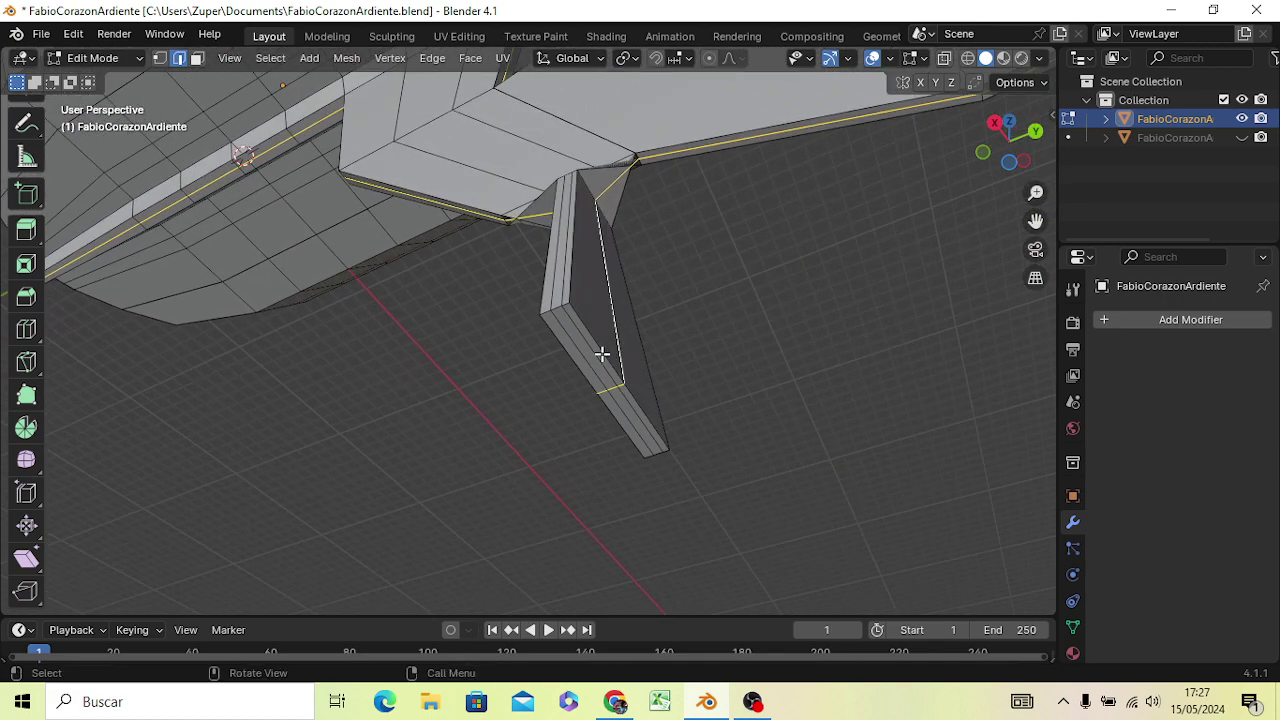
pyautogui.hotkey('alt', 'a')
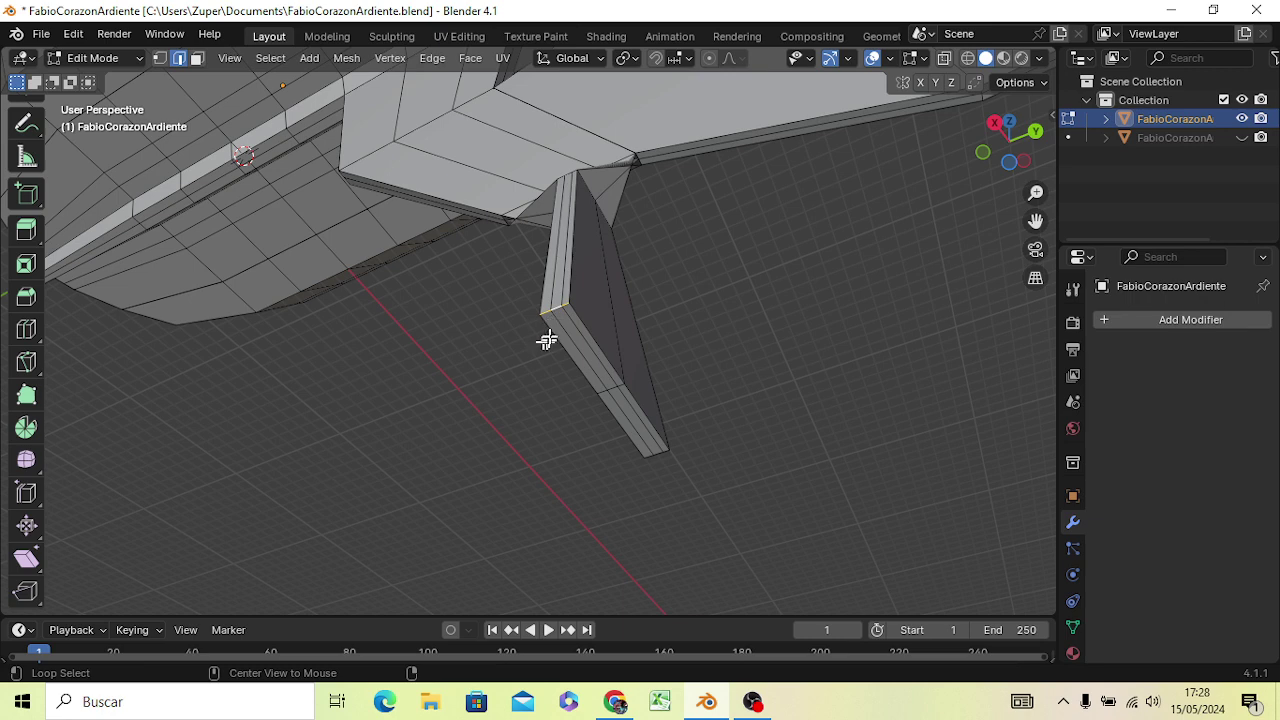
pyautogui.keyDown('alt'); pyautogui.click(550, 335); pyautogui.keyUp('alt')
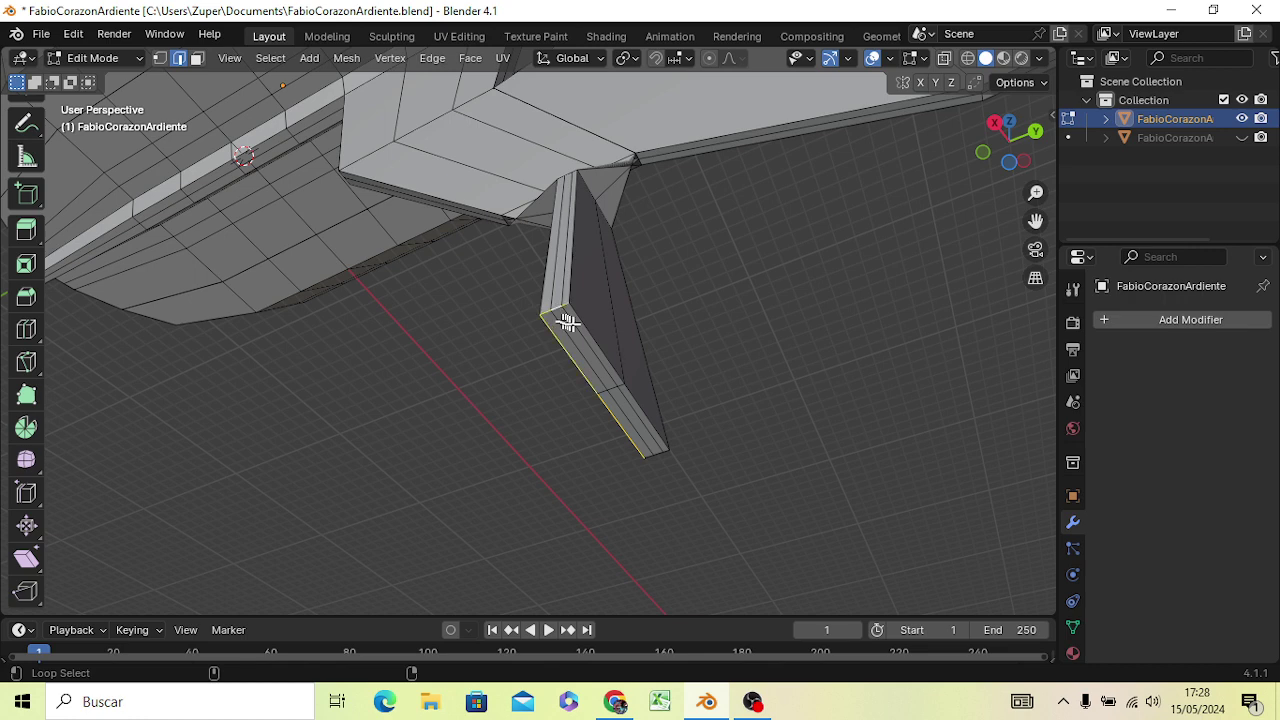
pyautogui.keyDown('alt'); pyautogui.keyDown('shift'); pyautogui.click(647, 419); pyautogui.keyUp('shift'); pyautogui.keyUp('alt')
pyautogui.keyDown('alt'); pyautogui.keyDown('shift'); pyautogui.click(650, 454); pyautogui.keyUp('shift'); pyautogui.keyUp('alt')
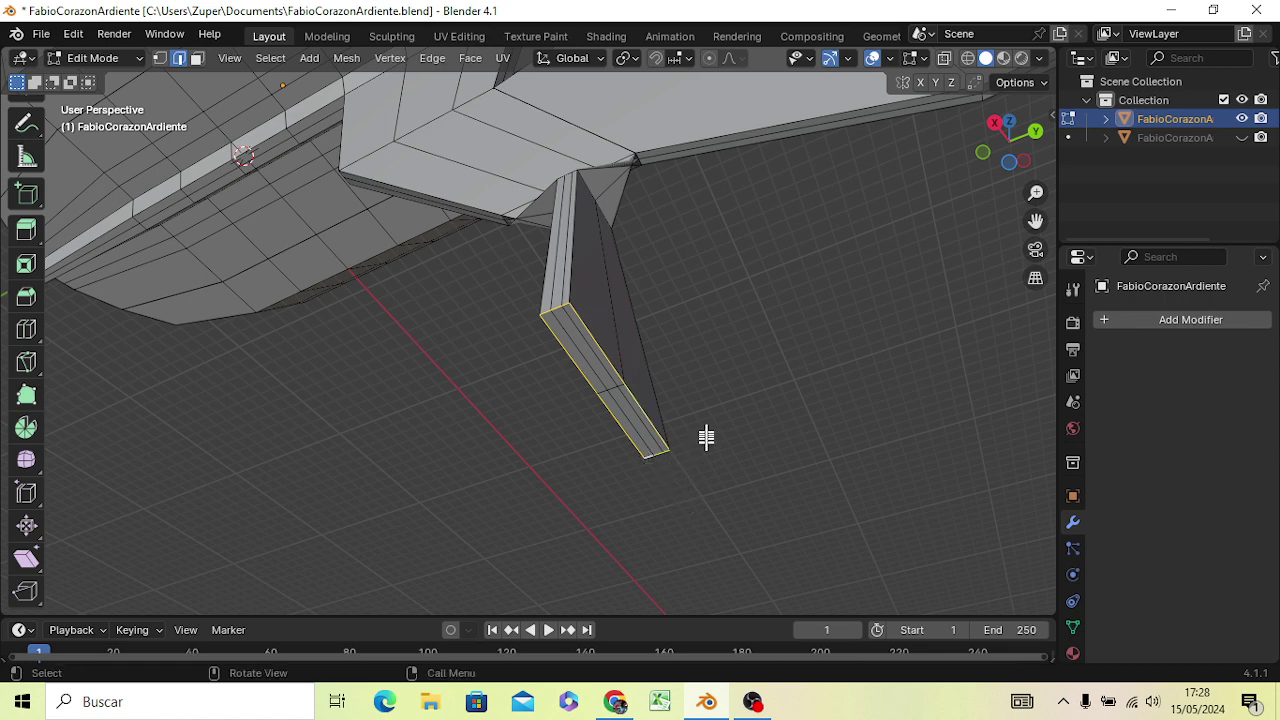
pyautogui.press('s')
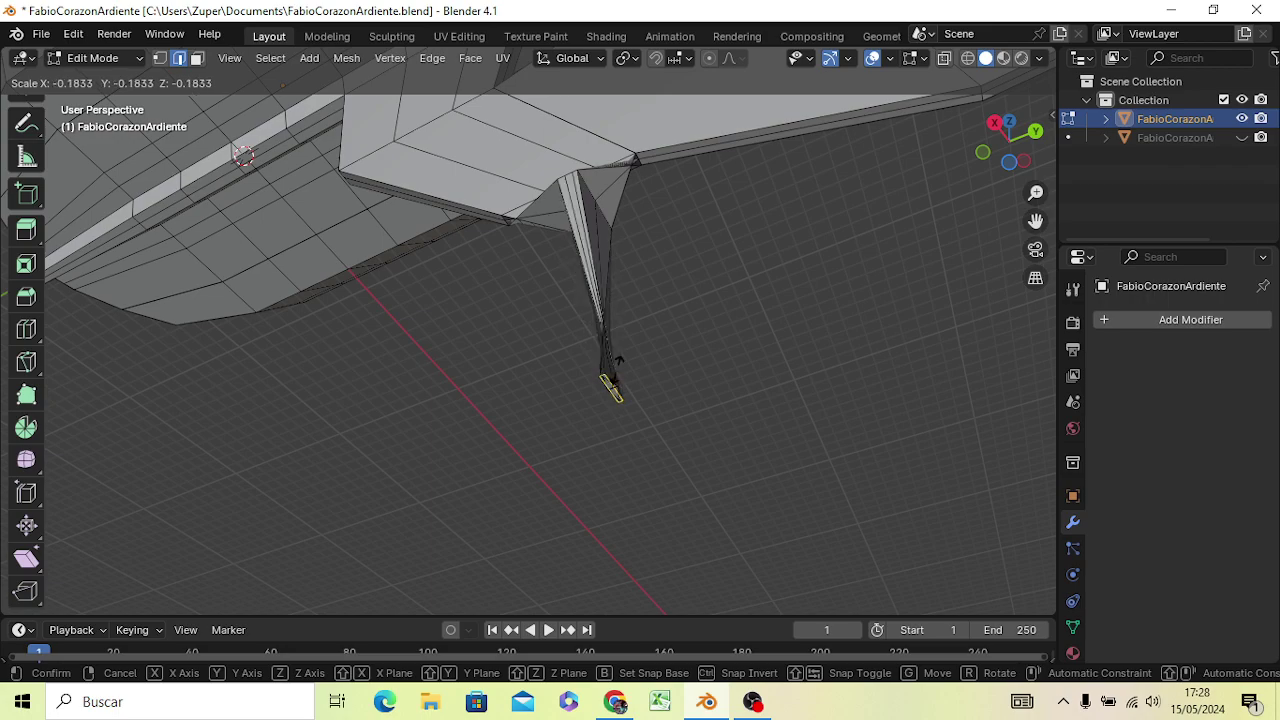
pyautogui.click(633, 381)
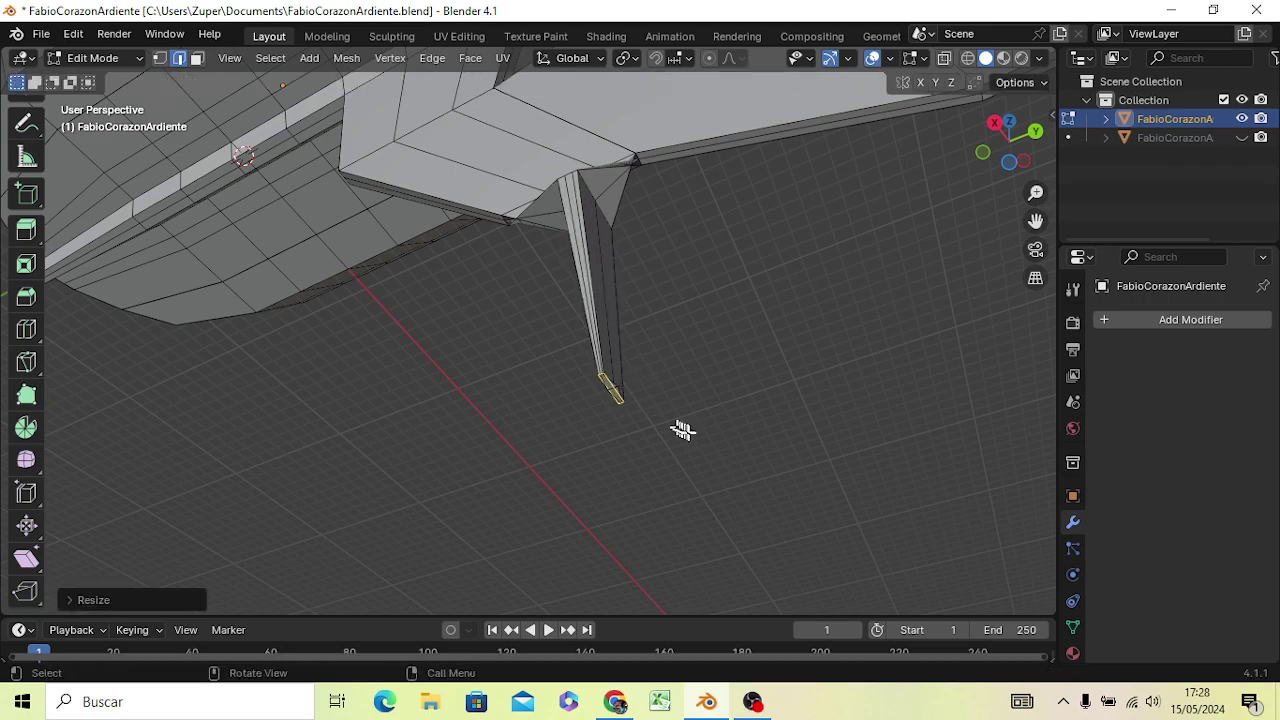
# Scale the edge where the post meets the fin down to about 0.56
pyautogui.moveTo(681, 430)
pyautogui.mouseDown(button='middle')
pyautogui.moveTo(630, 428)
pyautogui.moveTo(677, 420)
pyautogui.moveTo(726, 460)
pyautogui.moveTo(566, 446)
pyautogui.mouseUp(button='middle')
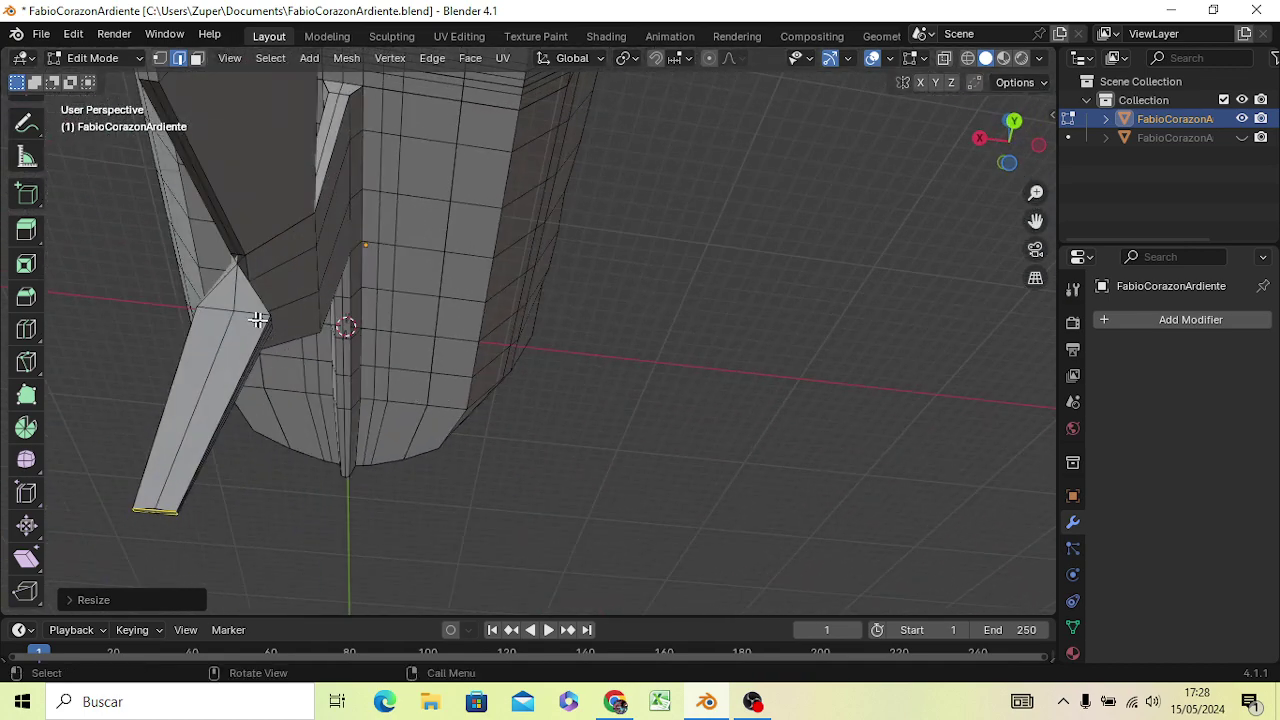
pyautogui.moveTo(257, 318)
pyautogui.mouseDown(button='middle')
pyautogui.moveTo(294, 391)
pyautogui.moveTo(265, 398)
pyautogui.moveTo(200, 466)
pyautogui.moveTo(240, 443)
pyautogui.moveTo(195, 459)
pyautogui.moveTo(194, 443)
pyautogui.moveTo(202, 451)
pyautogui.mouseUp(button='middle')
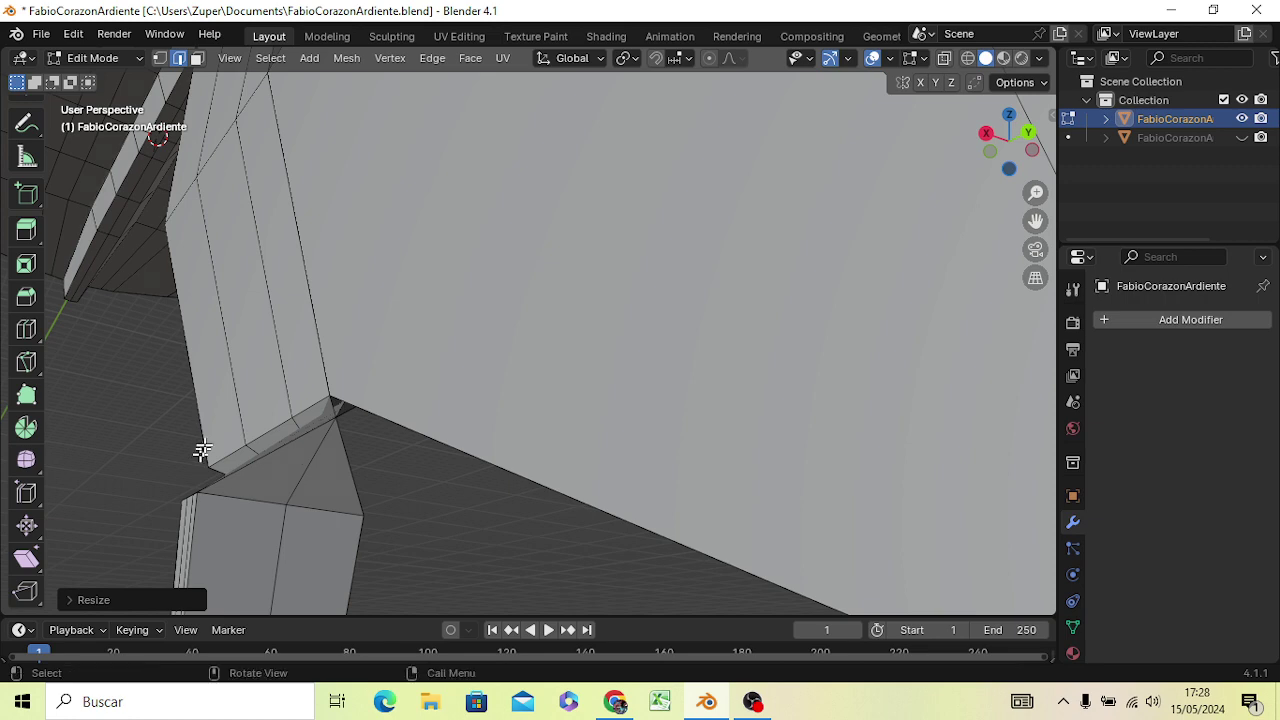
pyautogui.moveTo(291, 437)
pyautogui.mouseDown(button='middle')
pyautogui.moveTo(329, 463)
pyautogui.moveTo(324, 442)
pyautogui.mouseUp(button='middle')
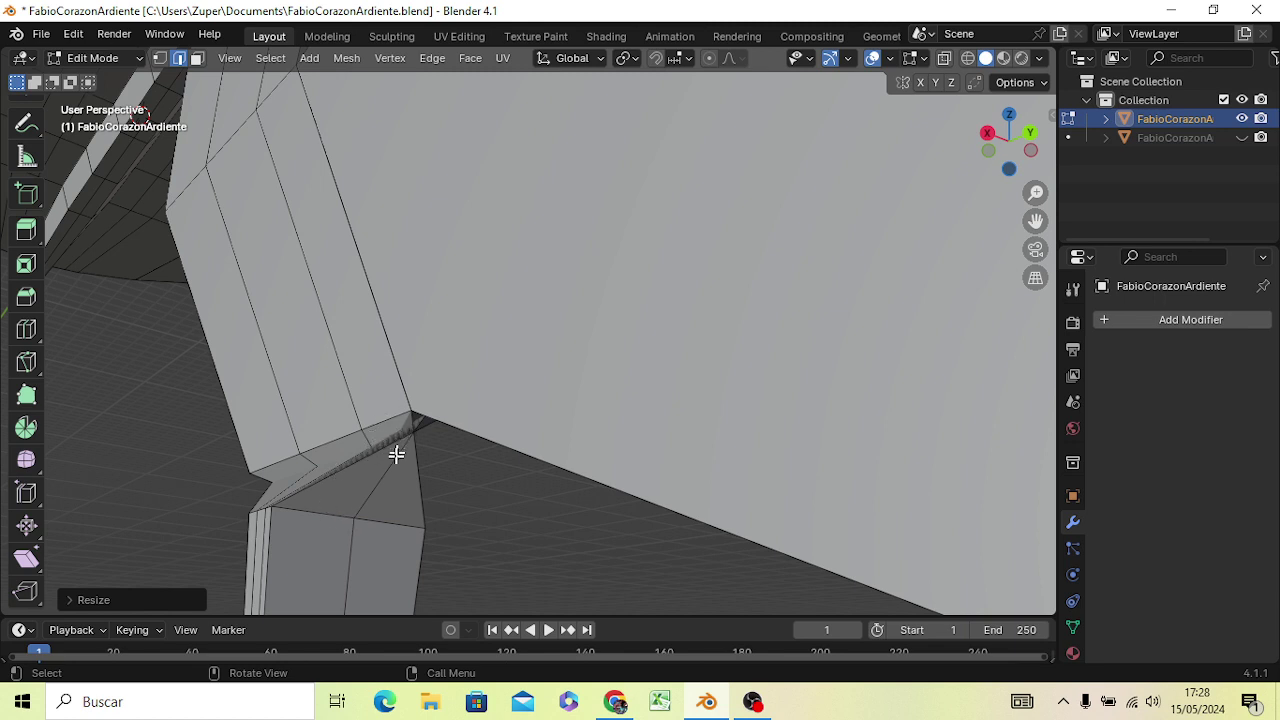
pyautogui.click(318, 512)
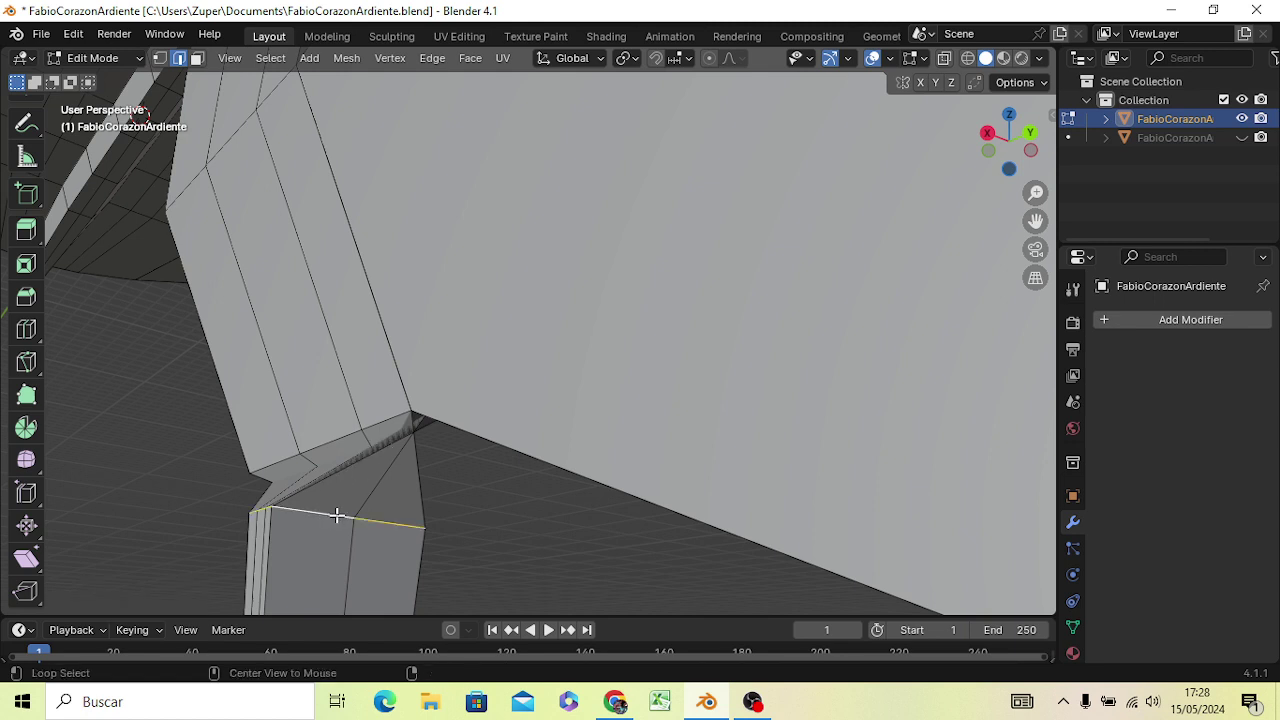
pyautogui.press('s')
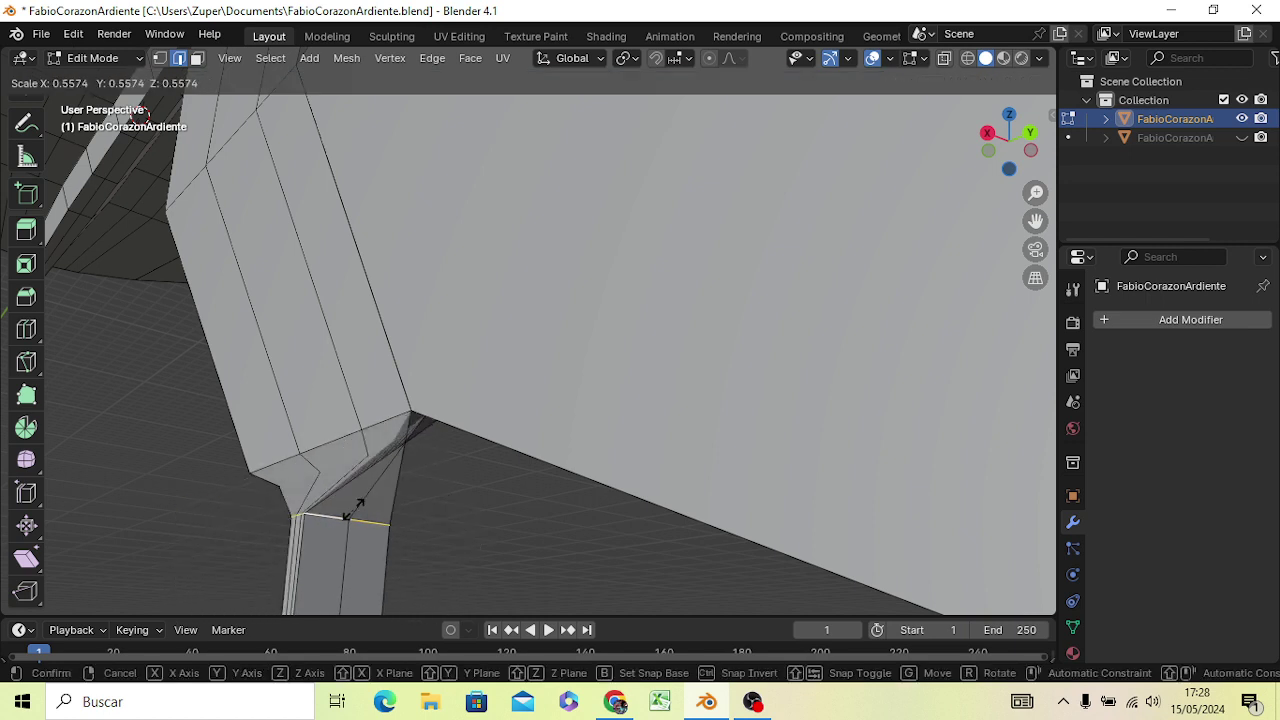
pyautogui.click(329, 499)
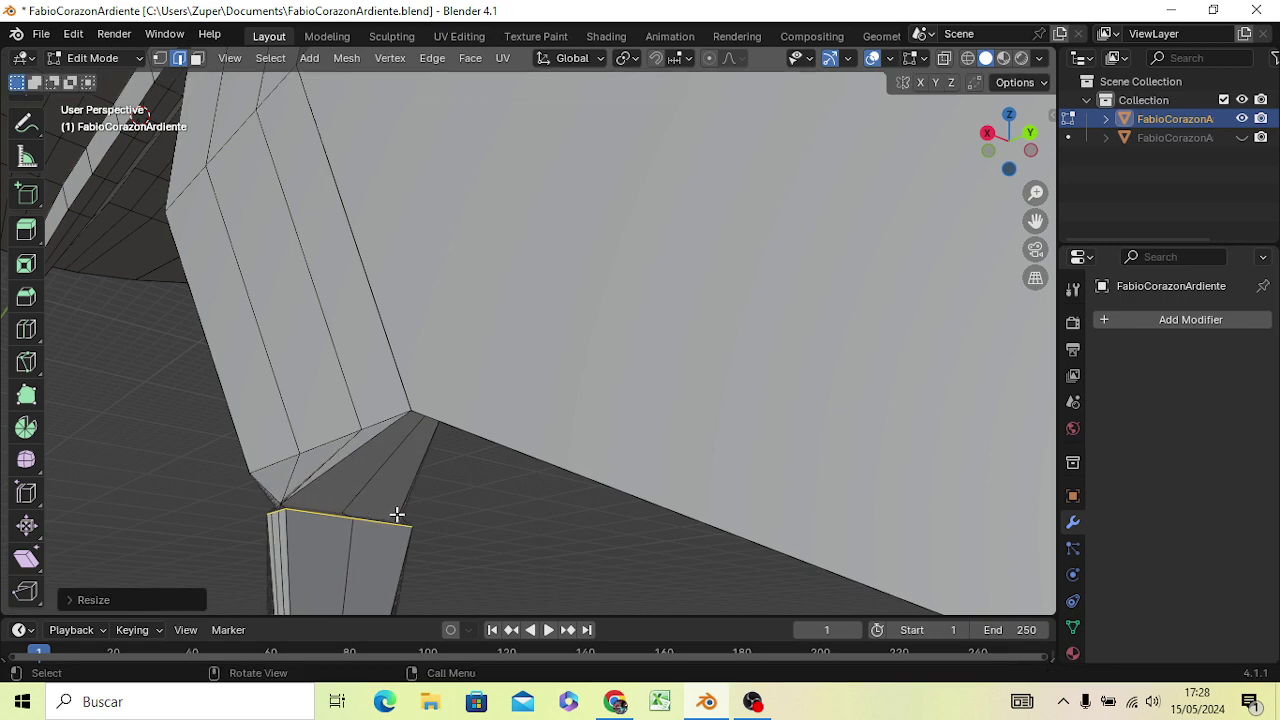
pyautogui.moveTo(397, 514)
pyautogui.mouseDown(button='middle')
pyautogui.moveTo(447, 523)
pyautogui.moveTo(426, 506)
pyautogui.moveTo(609, 531)
pyautogui.moveTo(613, 547)
pyautogui.moveTo(551, 551)
pyautogui.moveTo(571, 534)
pyautogui.mouseUp(button='middle')
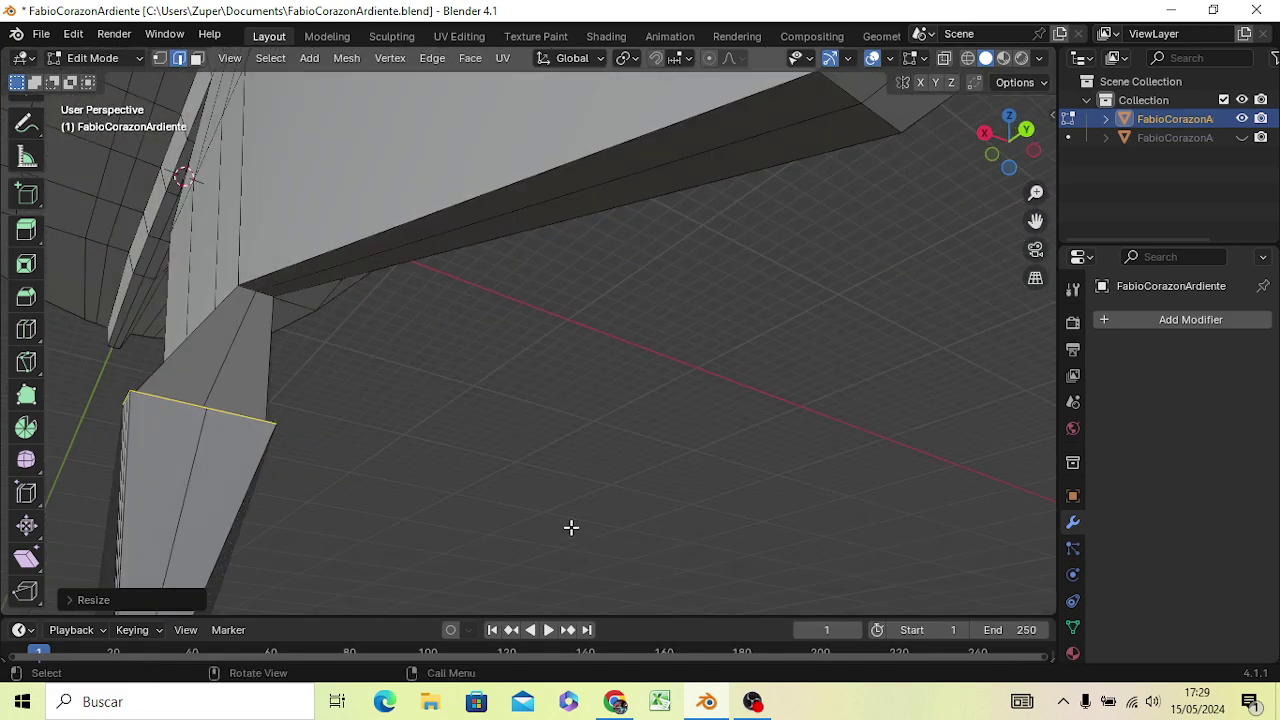
pyautogui.scroll(-2, 571, 527)
pyautogui.scroll(-2, 571, 527)
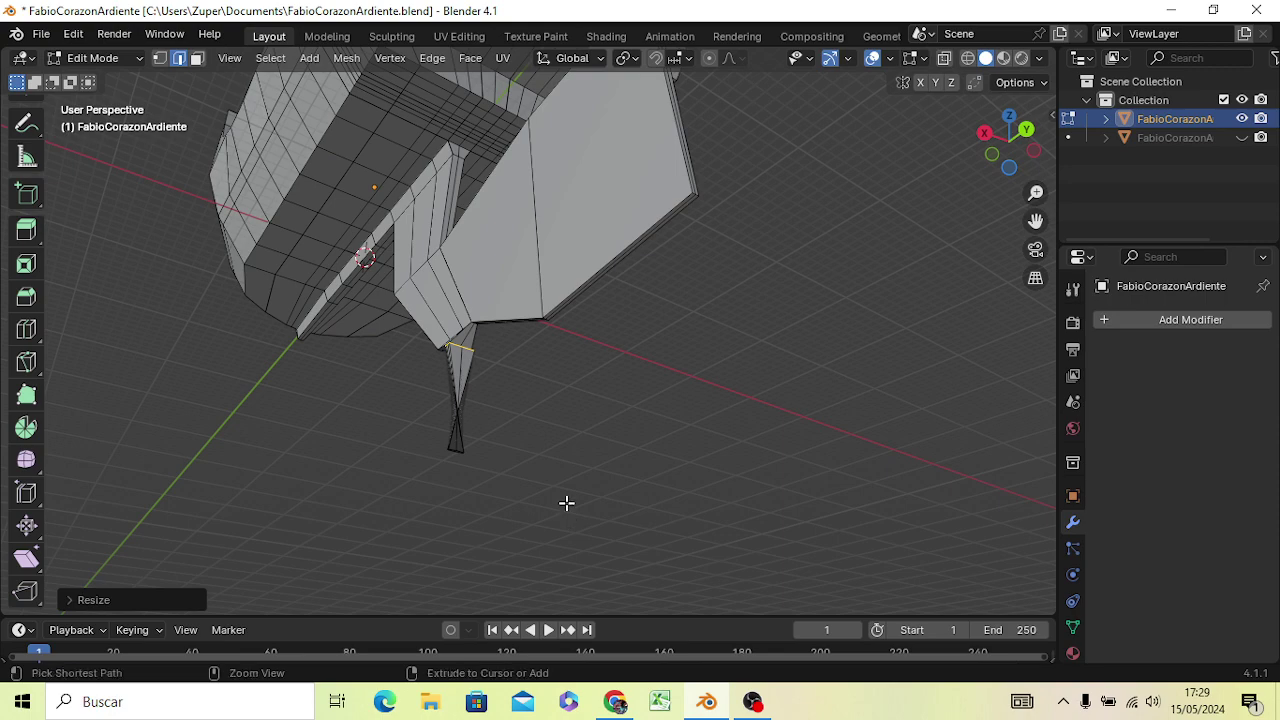
# Undo the pointed-tip resize and shrink the fin faces into a wedge narrowing toward the post
pyautogui.hotkey('ctrl', 'z')
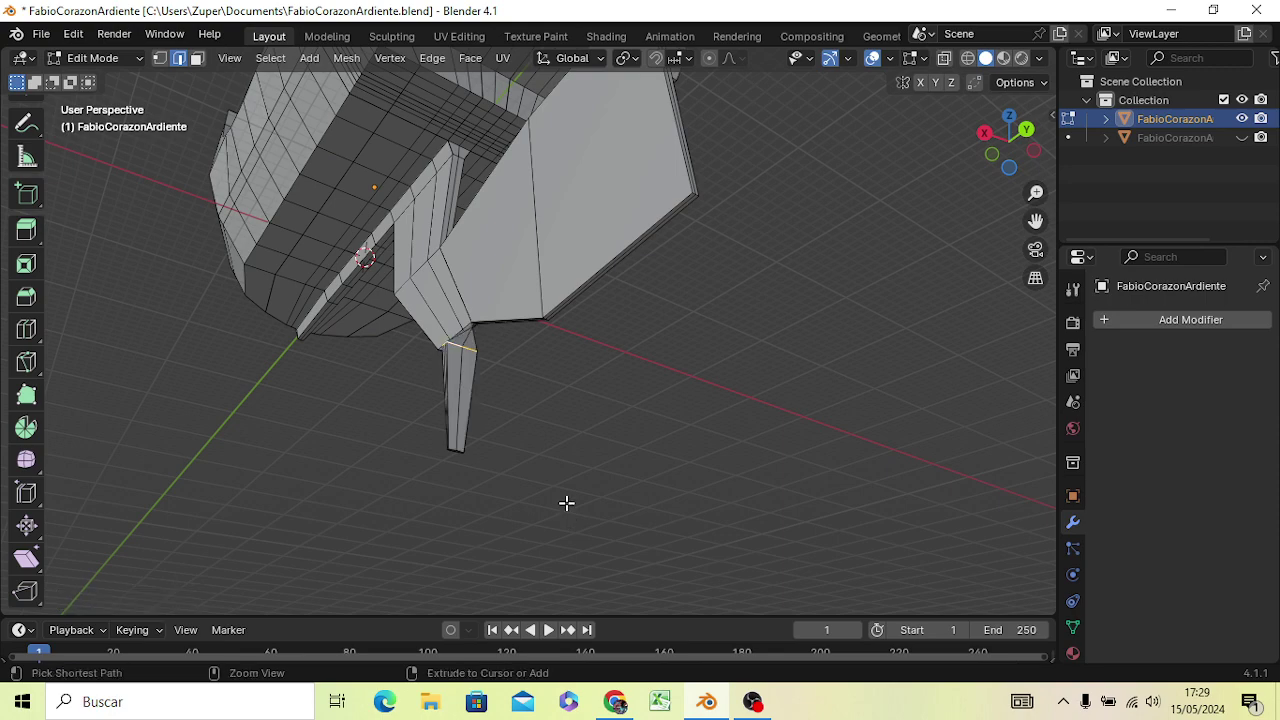
pyautogui.moveTo(531, 474)
pyautogui.mouseDown(button='middle')
pyautogui.moveTo(545, 505)
pyautogui.moveTo(617, 543)
pyautogui.moveTo(639, 535)
pyautogui.mouseUp(button='middle')
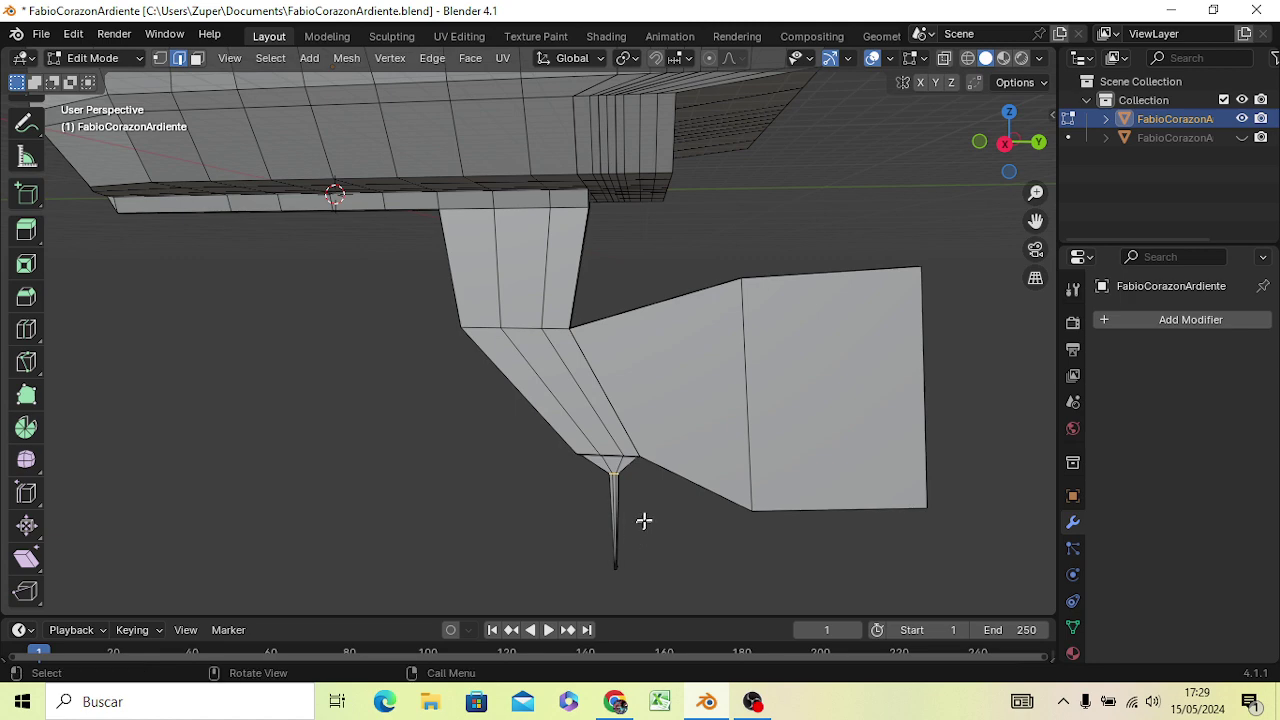
pyautogui.moveTo(651, 516)
pyautogui.mouseDown(button='middle')
pyautogui.moveTo(543, 451)
pyautogui.moveTo(449, 434)
pyautogui.moveTo(606, 503)
pyautogui.moveTo(610, 460)
pyautogui.mouseUp(button='middle')
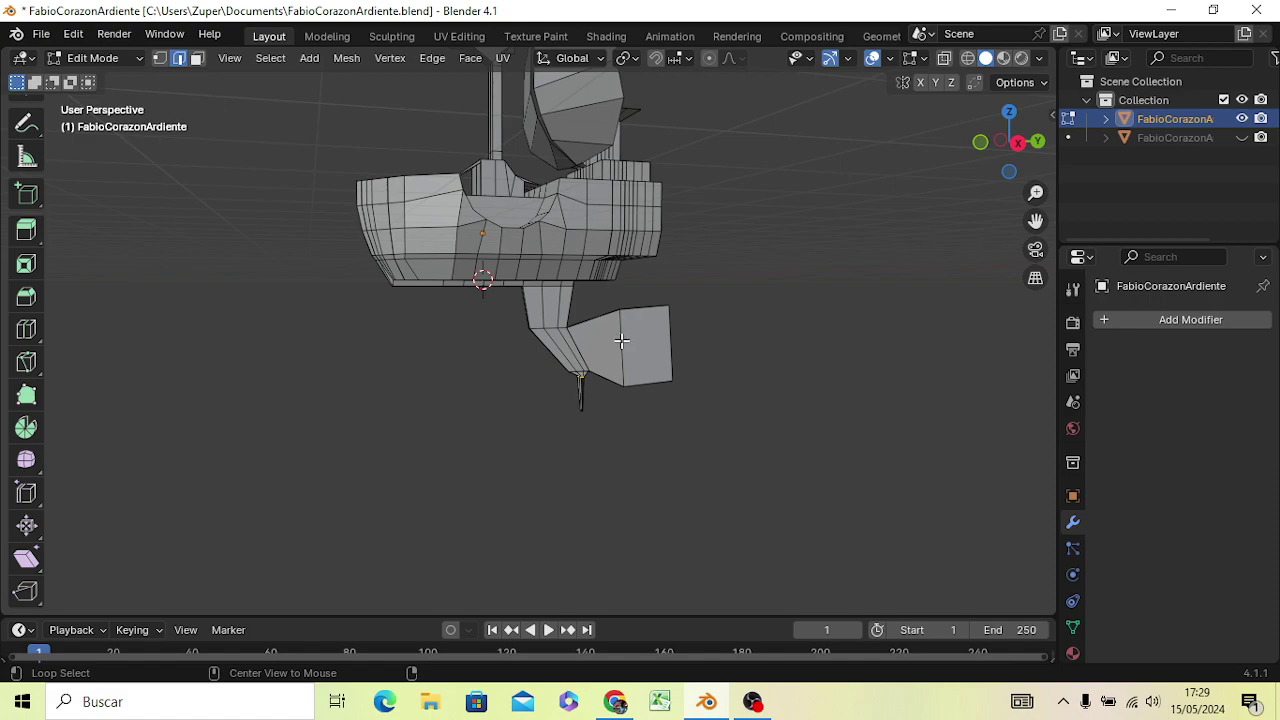
pyautogui.moveTo(623, 357); pyautogui.dragTo(441, 530, button='middle')
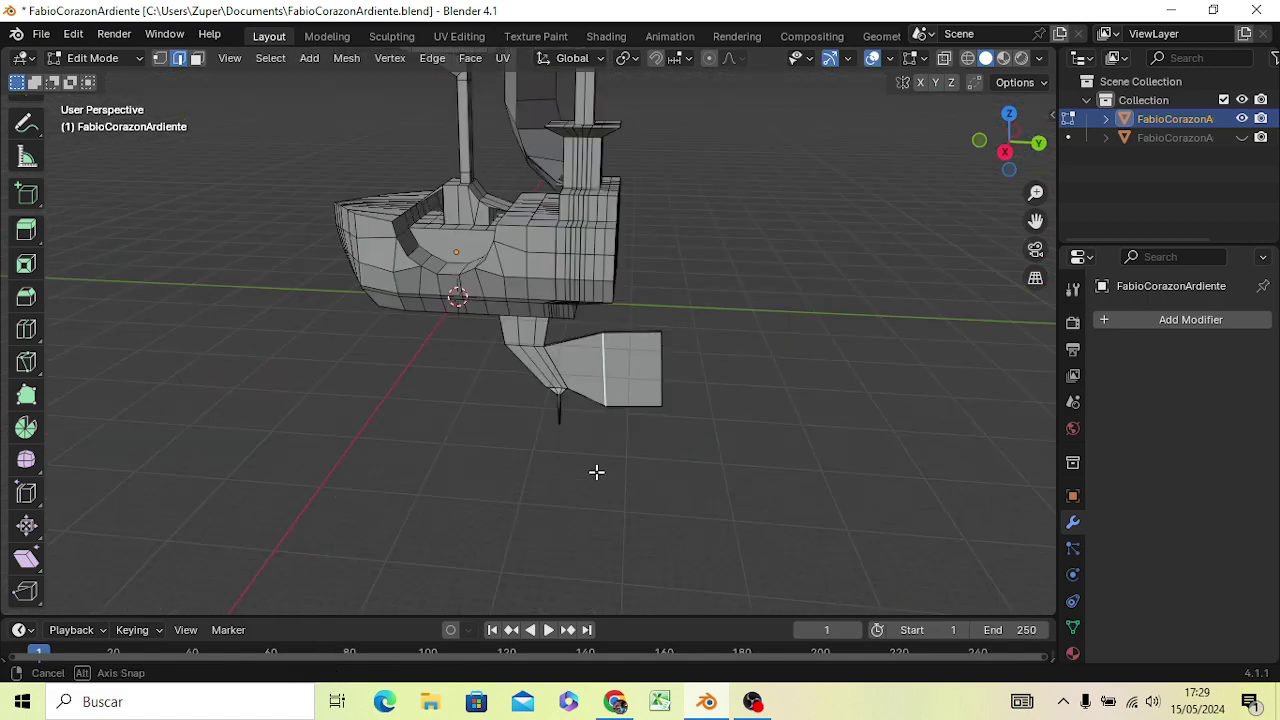
pyautogui.moveTo(441, 530); pyautogui.dragTo(589, 464, button='middle')
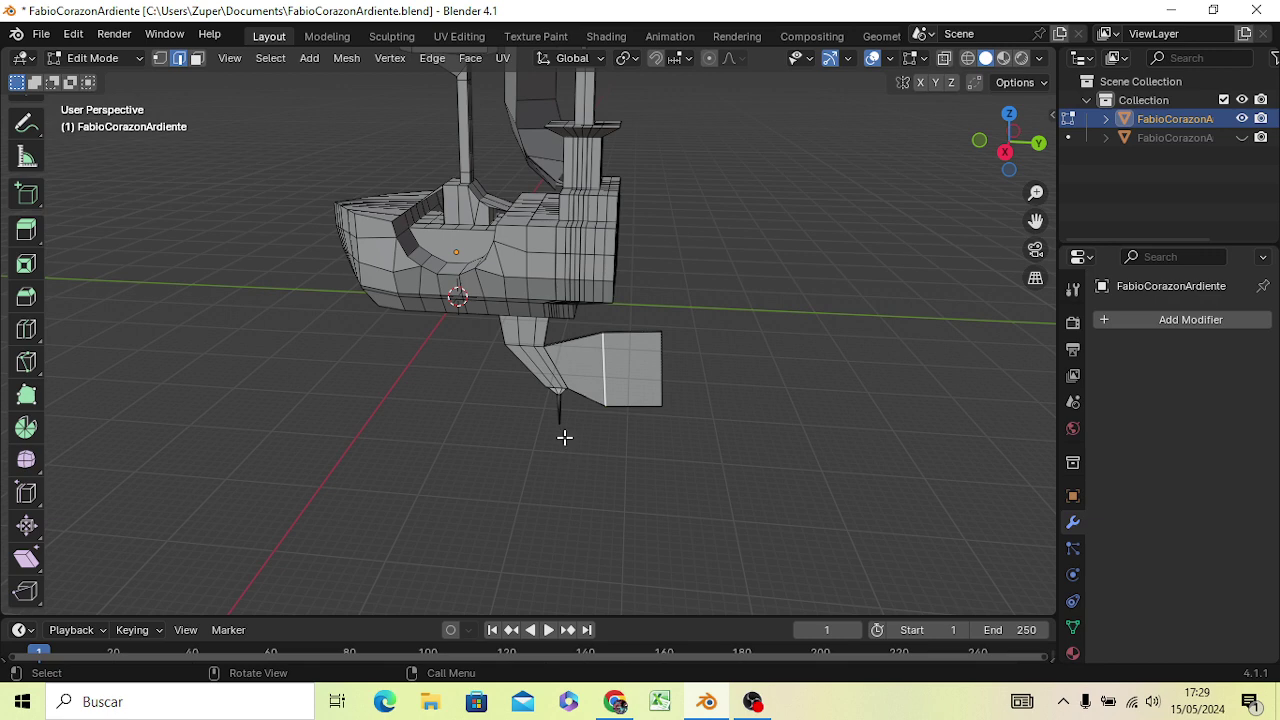
pyautogui.press('s')
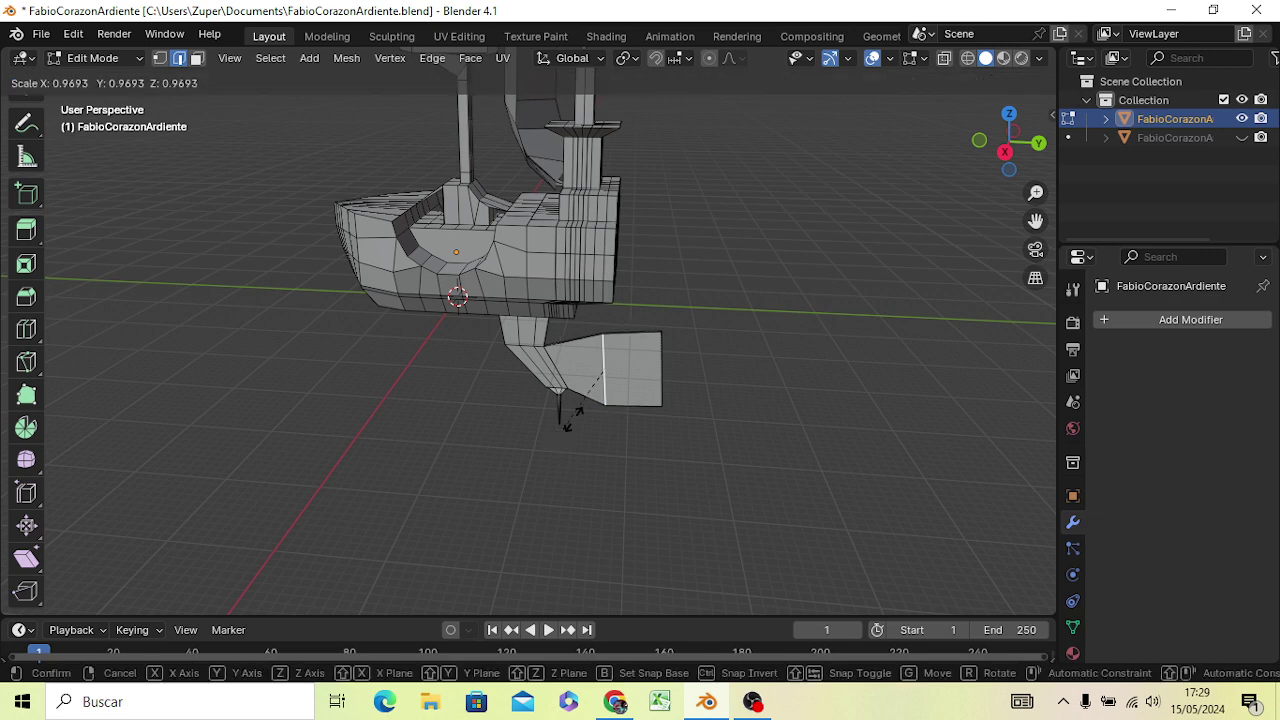
pyautogui.click(588, 379)
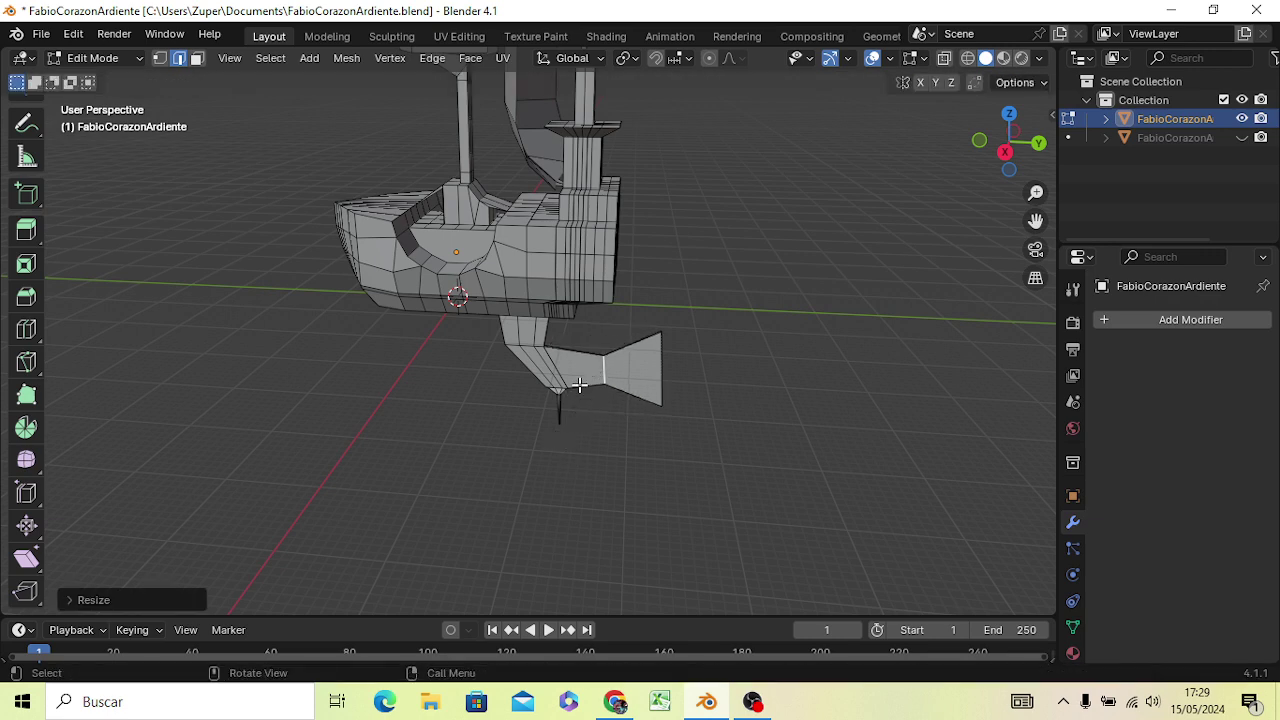
pyautogui.moveTo(720, 423)
pyautogui.mouseDown(button='middle')
pyautogui.moveTo(555, 460)
pyautogui.moveTo(514, 380)
pyautogui.moveTo(477, 414)
pyautogui.mouseUp(button='middle')
pyautogui.moveTo(610, 437)
pyautogui.mouseDown(button='middle')
pyautogui.moveTo(640, 449)
pyautogui.moveTo(673, 431)
pyautogui.mouseUp(button='middle')
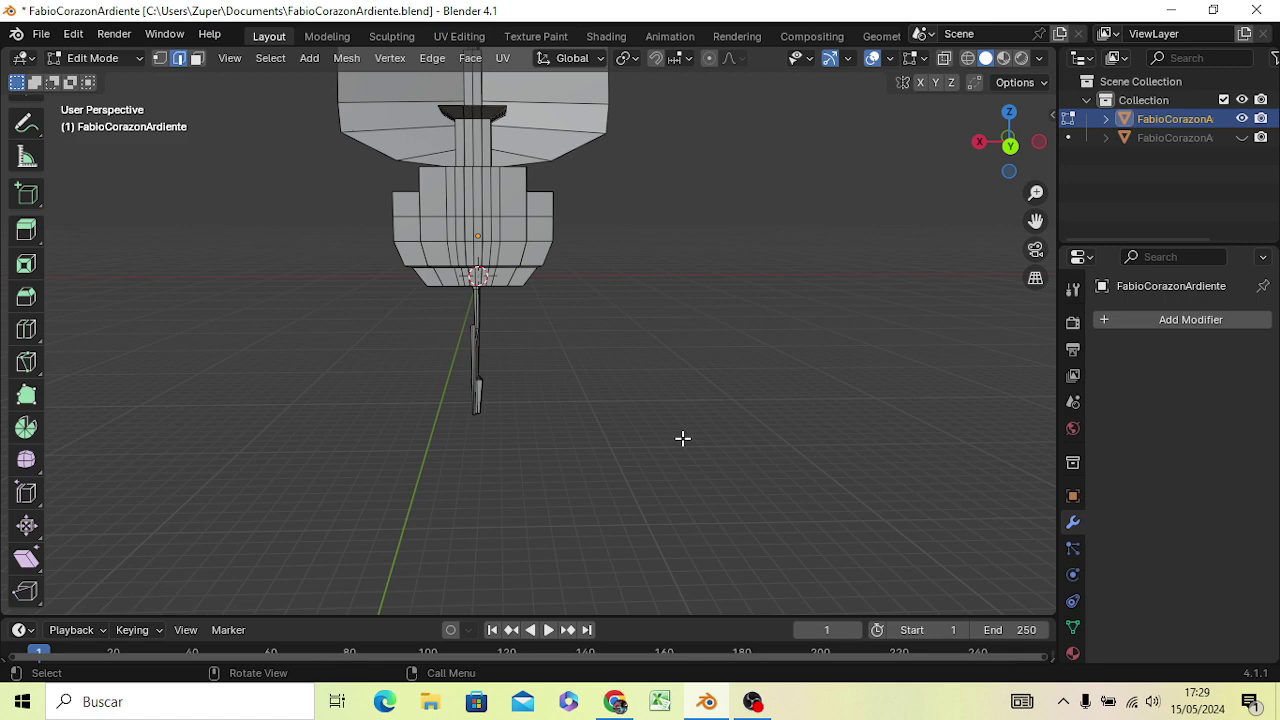
pyautogui.press('x')
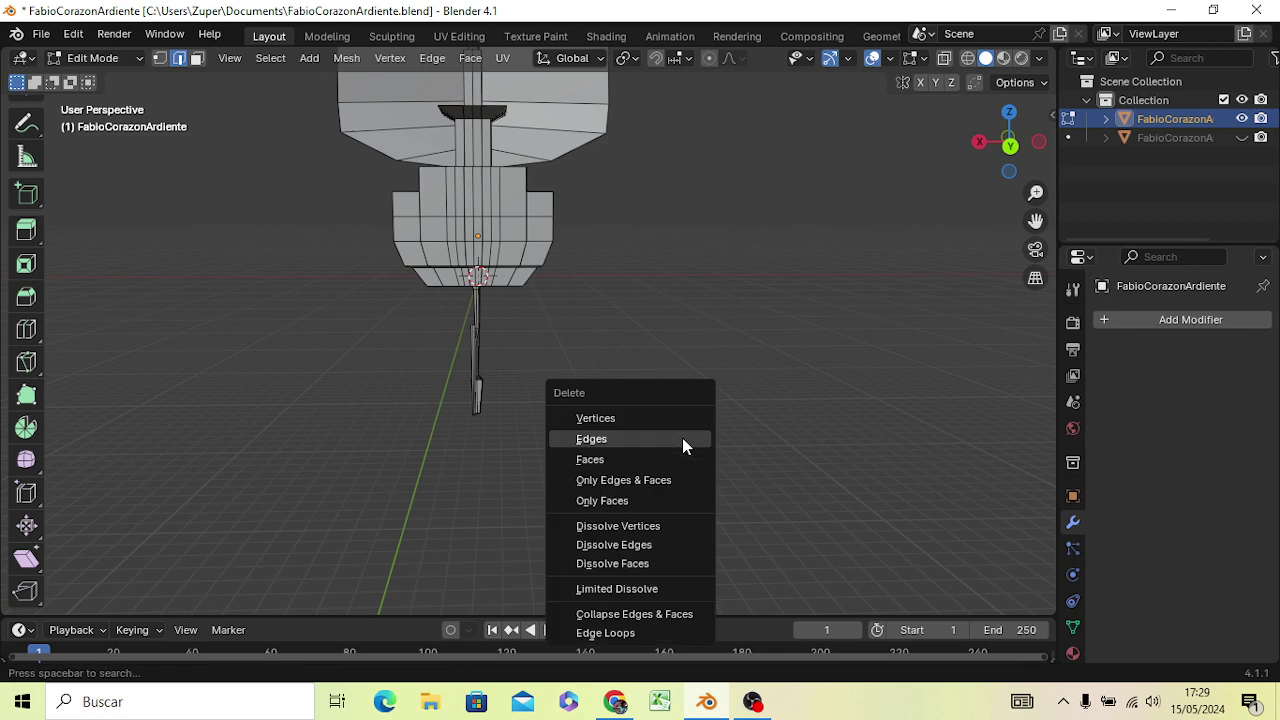
pyautogui.click(682, 439)
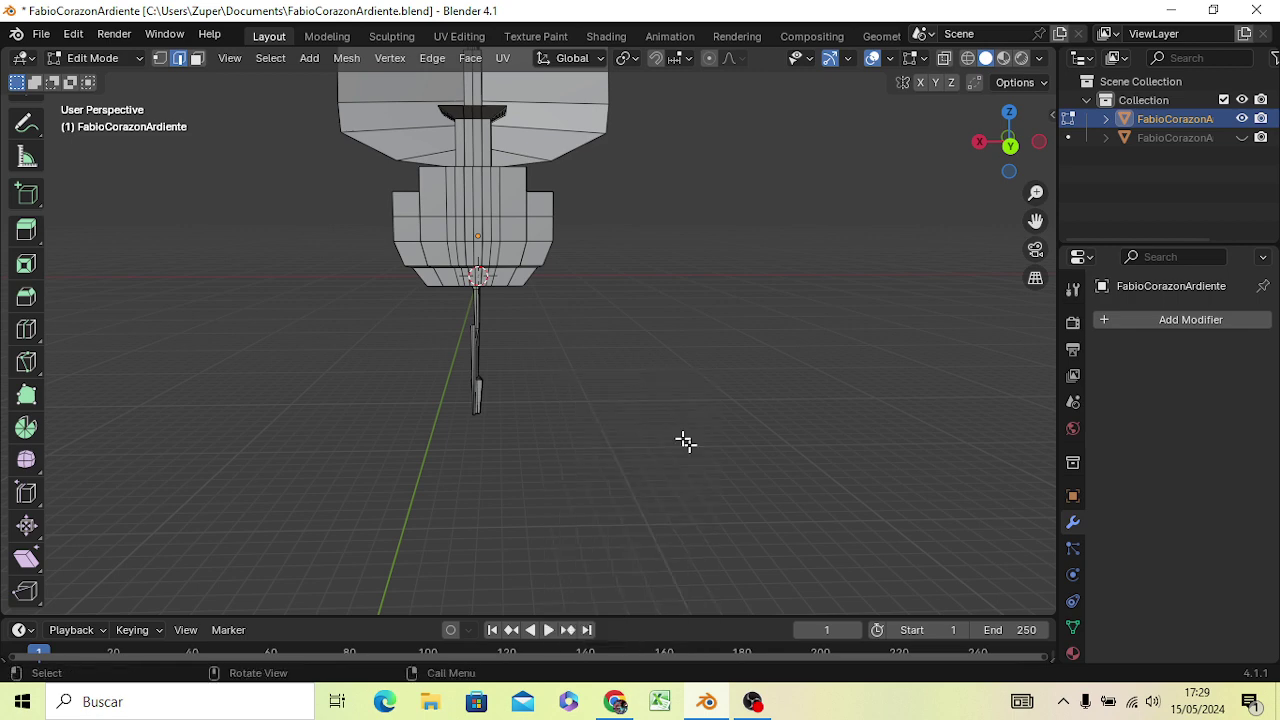
pyautogui.press('x')
pyautogui.click(677, 439)
pyautogui.press('x')
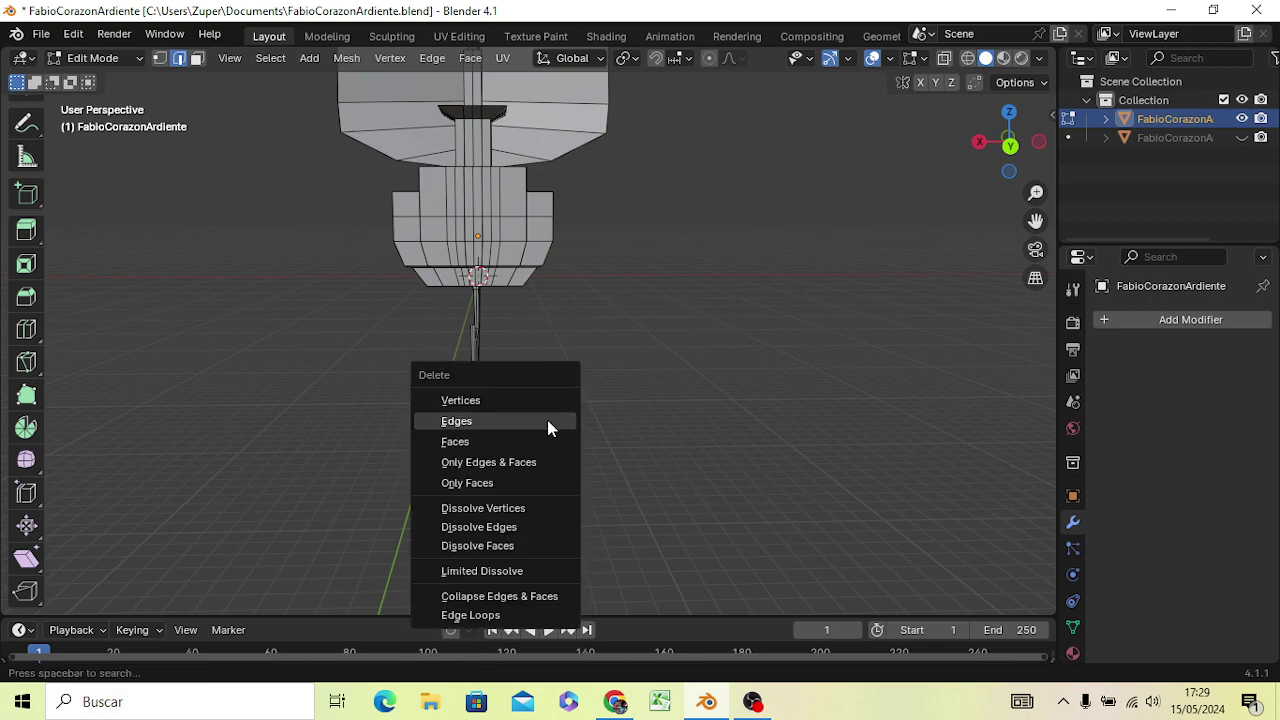
pyautogui.moveTo(537, 429)
pyautogui.mouseDown(button='middle')
pyautogui.moveTo(651, 457)
pyautogui.moveTo(706, 423)
pyautogui.mouseUp(button='middle')
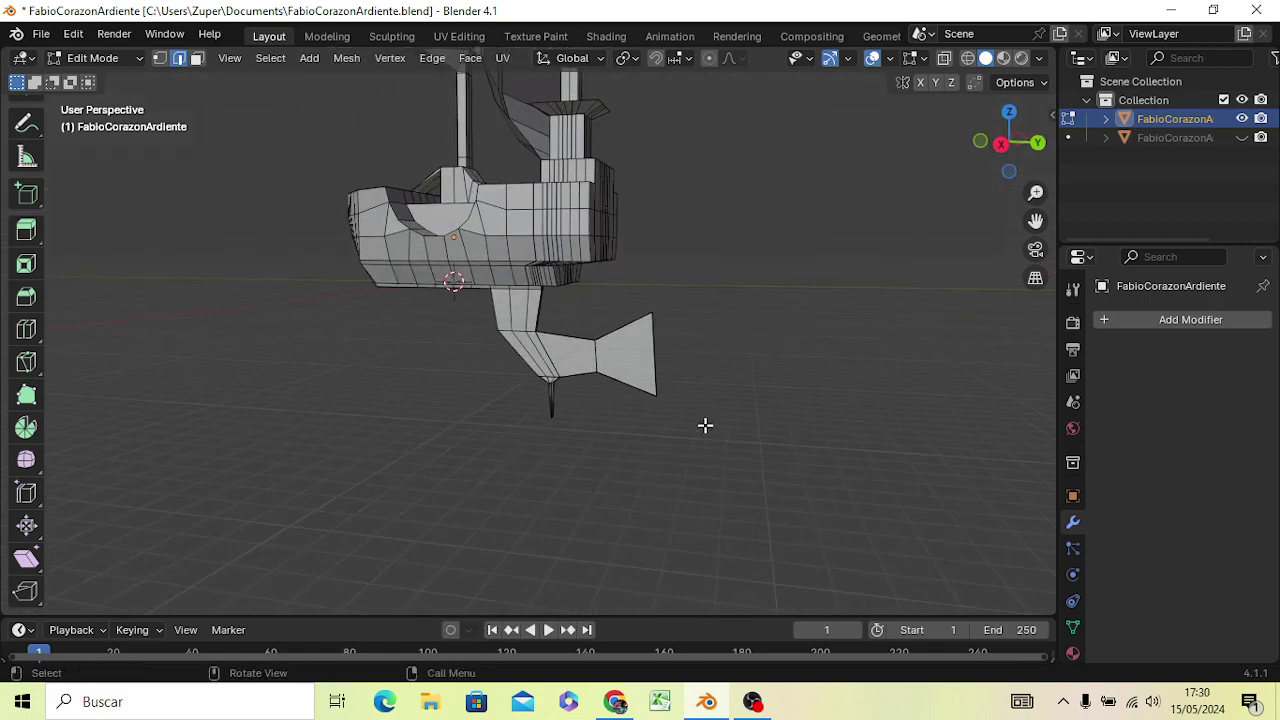
# Shift the fin's vertical edge loop along X, redoing the move after an undo
pyautogui.keyDown('alt'); pyautogui.click(595, 362); pyautogui.keyUp('alt')
pyautogui.press('g')
pyautogui.press('x')
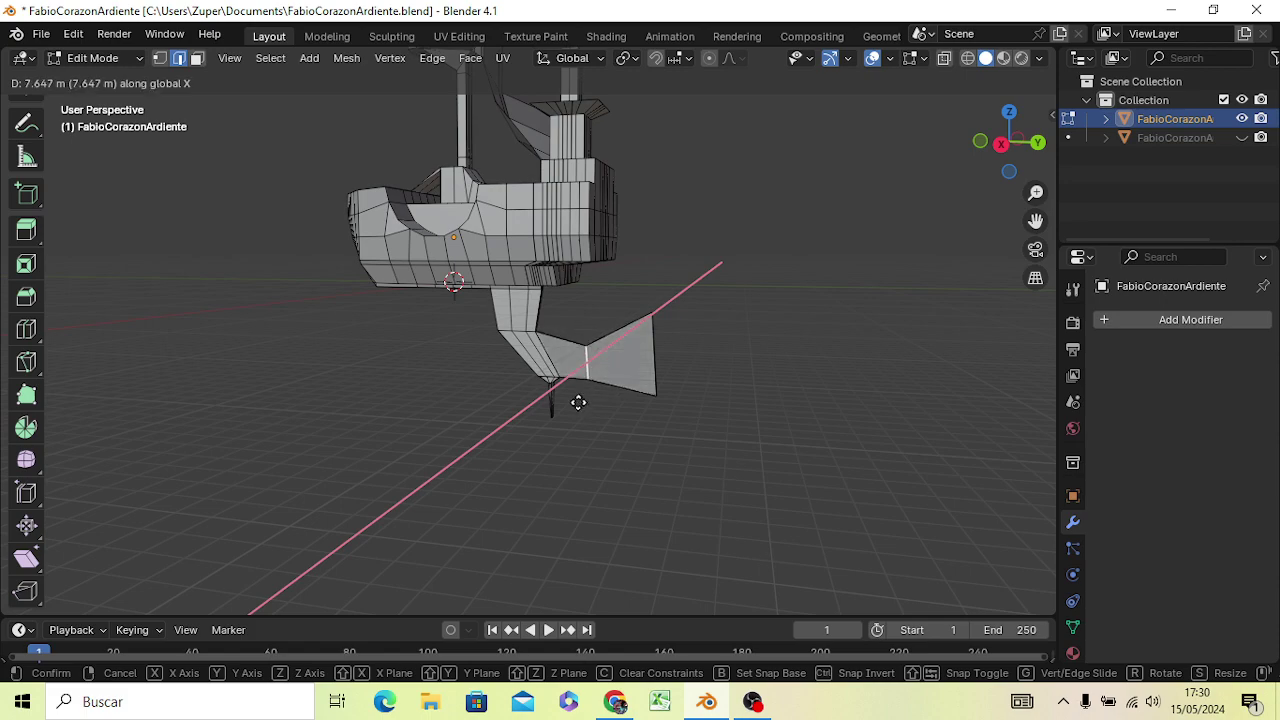
pyautogui.click(577, 400)
pyautogui.moveTo(752, 457); pyautogui.dragTo(617, 476, button='middle')
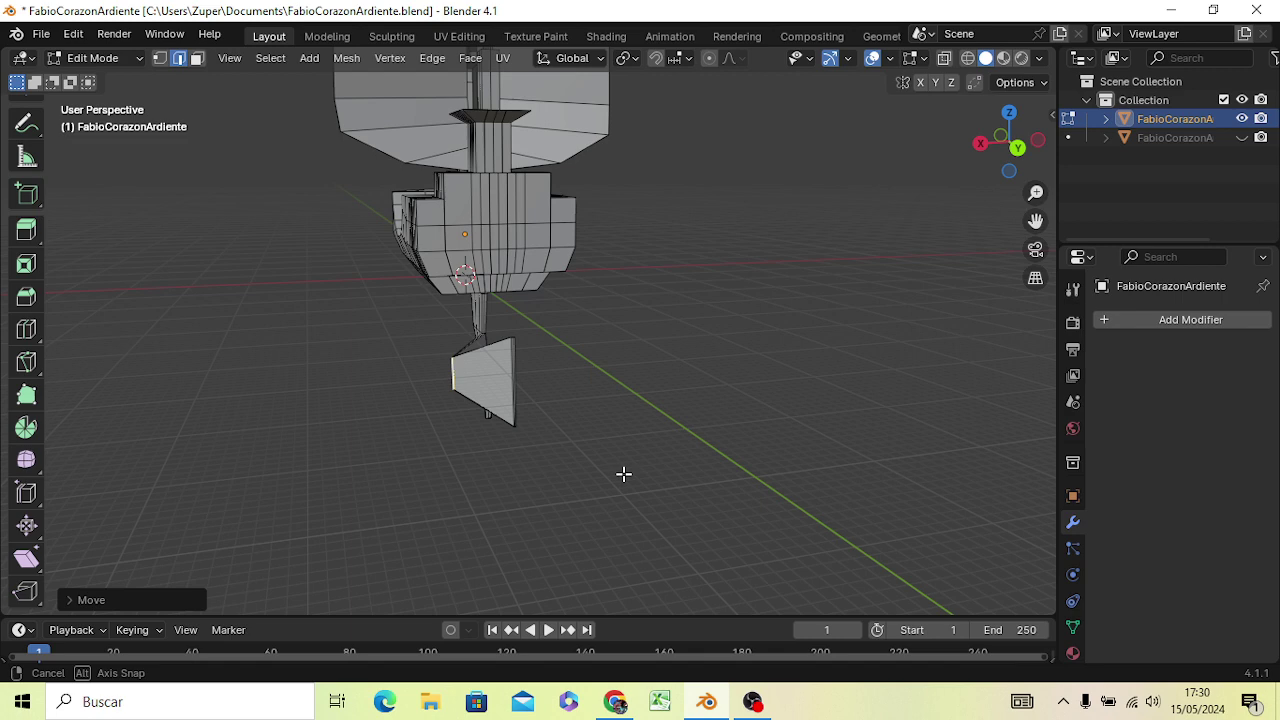
pyautogui.hotkey('ctrl', 'z')
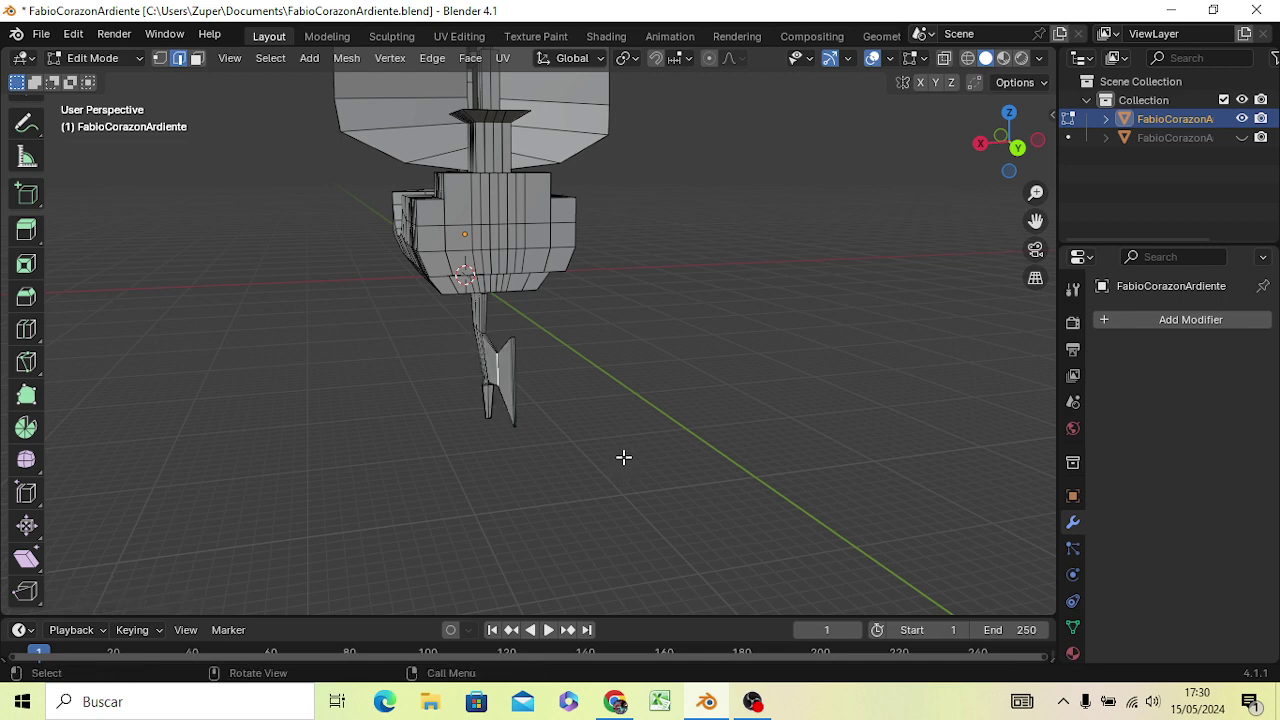
pyautogui.press('g')
pyautogui.press('x')
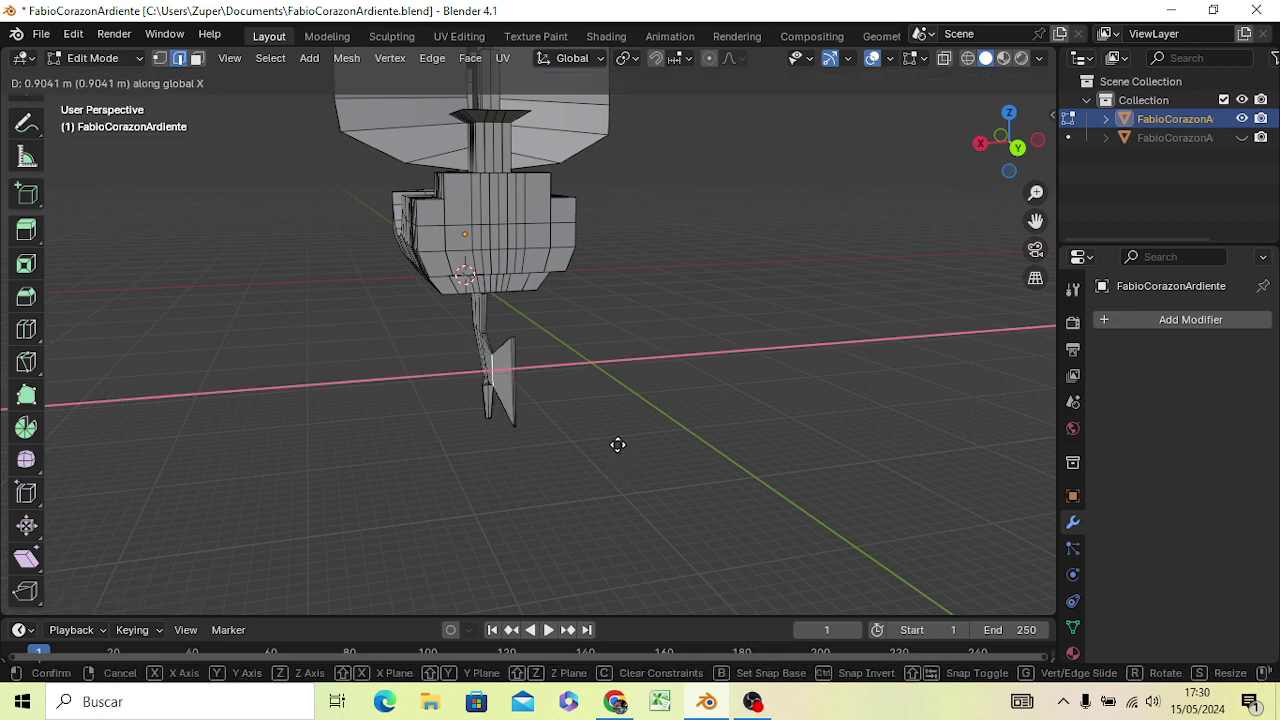
pyautogui.click(606, 440)
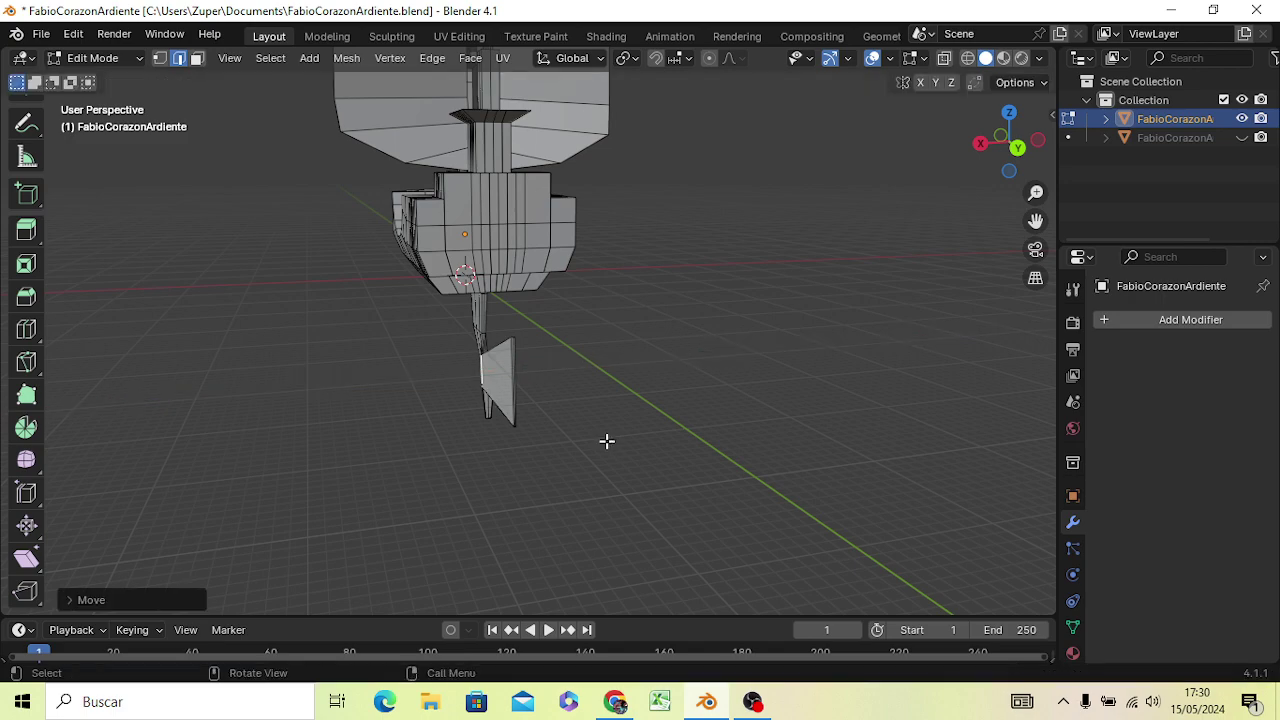
# Move the selected fin vertices further along X to refine the wedge shape
pyautogui.moveTo(634, 445)
pyautogui.mouseDown(button='middle')
pyautogui.moveTo(622, 463)
pyautogui.moveTo(597, 463)
pyautogui.moveTo(380, 437)
pyautogui.moveTo(251, 403)
pyautogui.moveTo(220, 451)
pyautogui.moveTo(237, 434)
pyautogui.moveTo(194, 371)
pyautogui.moveTo(158, 387)
pyautogui.moveTo(282, 432)
pyautogui.mouseUp(button='middle')
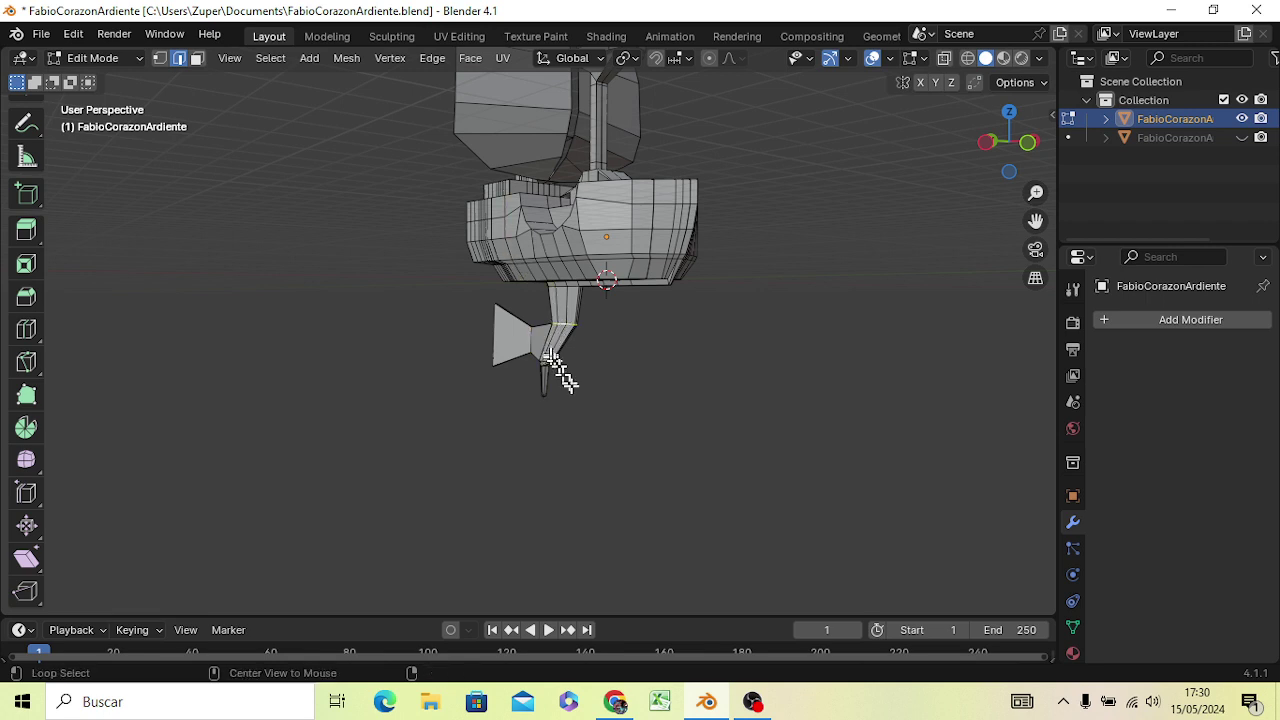
pyautogui.moveTo(617, 417)
pyautogui.mouseDown(button='middle')
pyautogui.moveTo(557, 466)
pyautogui.moveTo(518, 431)
pyautogui.mouseUp(button='middle')
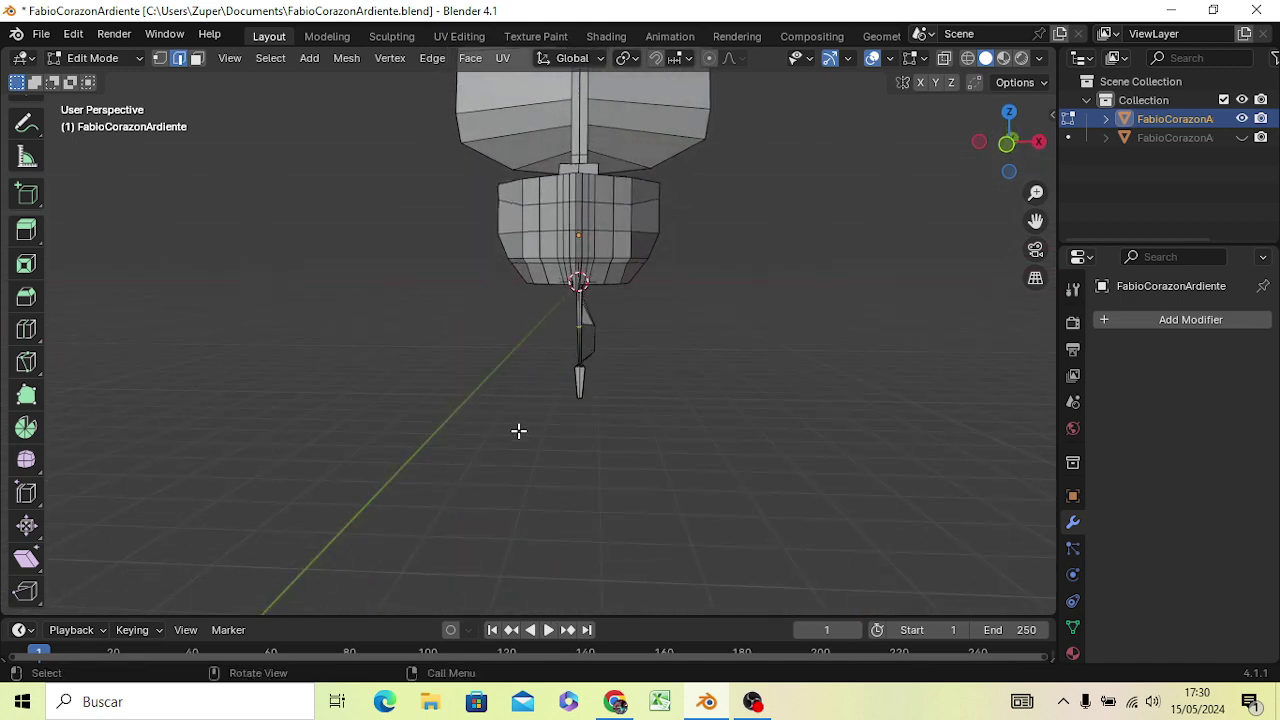
pyautogui.press('g')
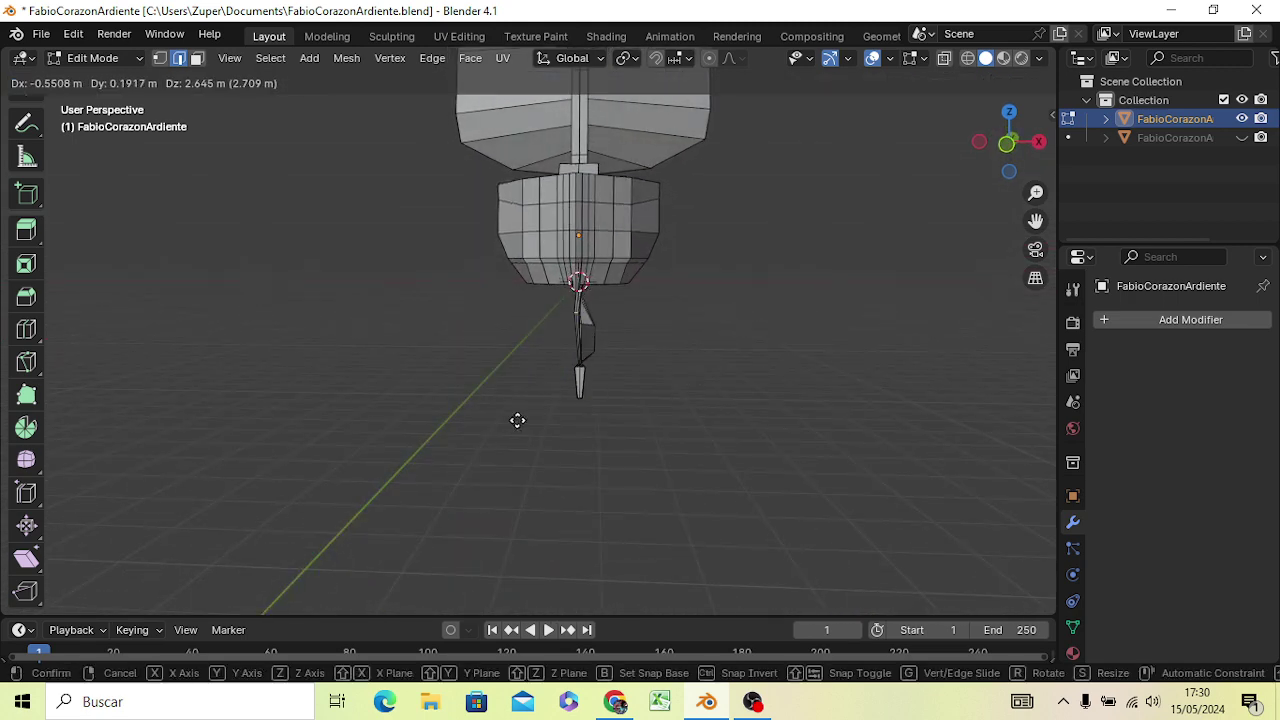
pyautogui.press('x')
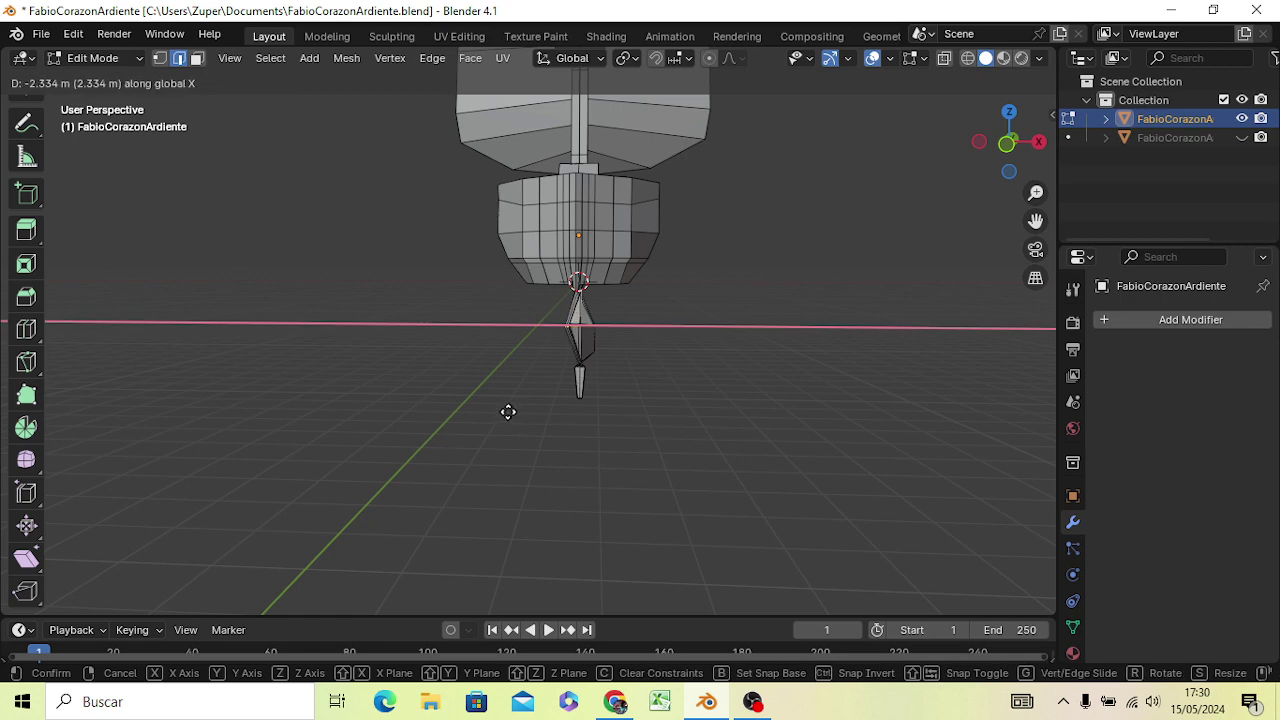
pyautogui.click(508, 412)
pyautogui.moveTo(565, 467)
pyautogui.mouseDown(button='middle')
pyautogui.moveTo(551, 419)
pyautogui.moveTo(600, 449)
pyautogui.moveTo(666, 449)
pyautogui.moveTo(586, 380)
pyautogui.moveTo(506, 423)
pyautogui.moveTo(700, 451)
pyautogui.moveTo(562, 444)
pyautogui.moveTo(597, 427)
pyautogui.moveTo(603, 489)
pyautogui.moveTo(403, 460)
pyautogui.moveTo(400, 434)
pyautogui.mouseUp(button='middle')
pyautogui.moveTo(531, 423)
pyautogui.mouseDown(button='middle')
pyautogui.moveTo(666, 506)
pyautogui.moveTo(834, 540)
pyautogui.moveTo(837, 508)
pyautogui.moveTo(655, 588)
pyautogui.moveTo(815, 442)
pyautogui.moveTo(800, 549)
pyautogui.mouseUp(button='middle')
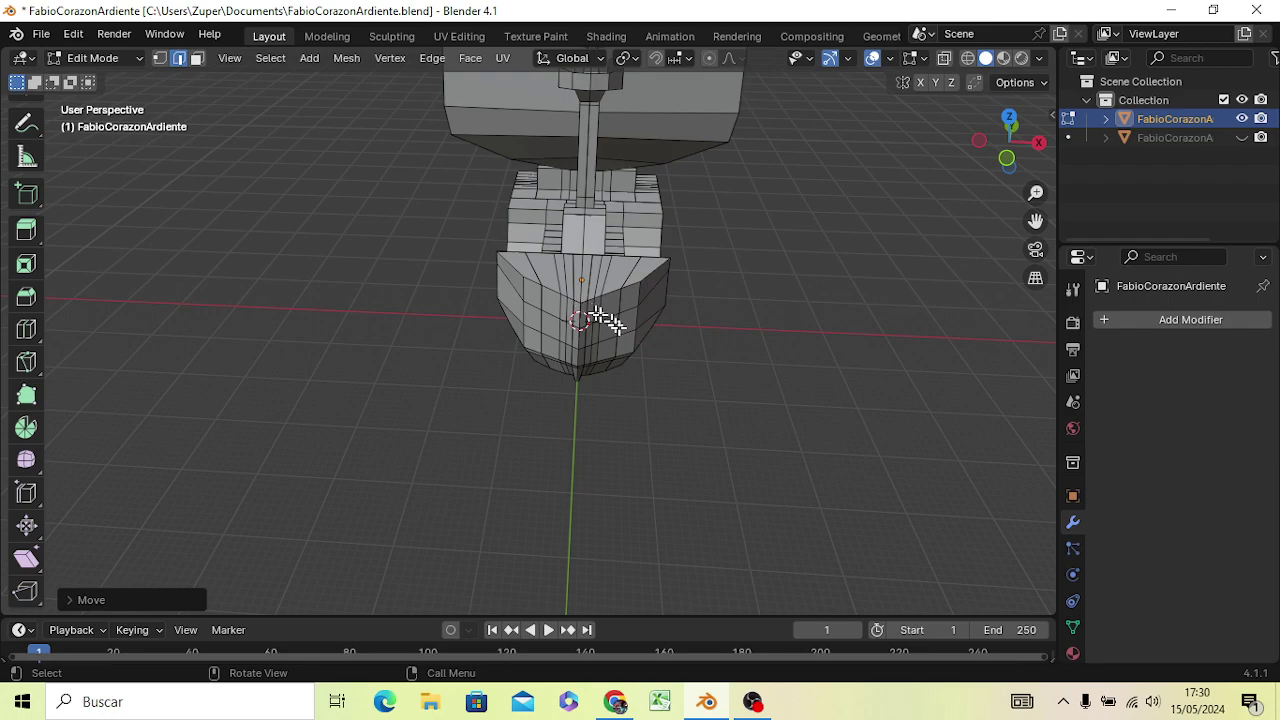
# Inspect the finished sailing ship and save it via File > Save
pyautogui.moveTo(605, 318)
pyautogui.mouseDown(button='middle')
pyautogui.moveTo(651, 374)
pyautogui.moveTo(429, 357)
pyautogui.moveTo(586, 366)
pyautogui.moveTo(723, 483)
pyautogui.moveTo(686, 434)
pyautogui.moveTo(551, 394)
pyautogui.moveTo(481, 404)
pyautogui.moveTo(567, 397)
pyautogui.moveTo(551, 406)
pyautogui.moveTo(663, 374)
pyautogui.moveTo(648, 337)
pyautogui.mouseUp(button='middle')
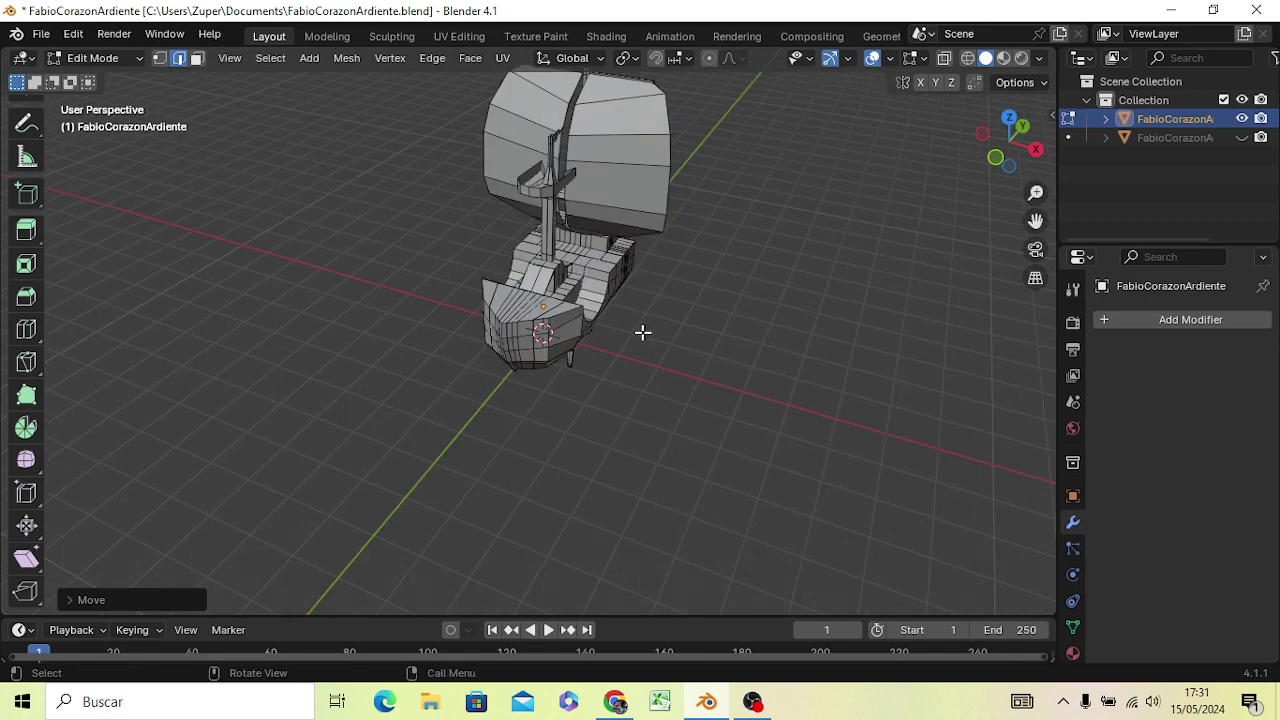
pyautogui.scroll(1, 640, 334)
pyautogui.scroll(1, 625, 339)
pyautogui.scroll(2, 624, 339)
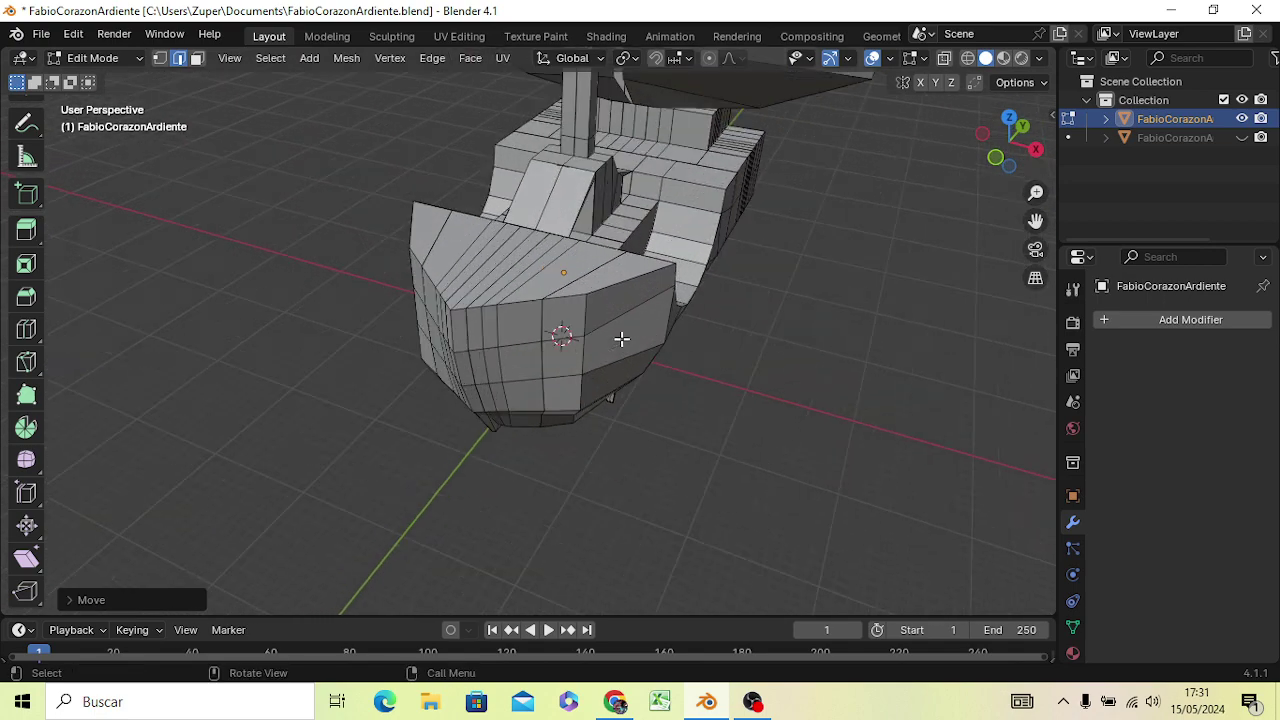
pyautogui.scroll(-3, 622, 339)
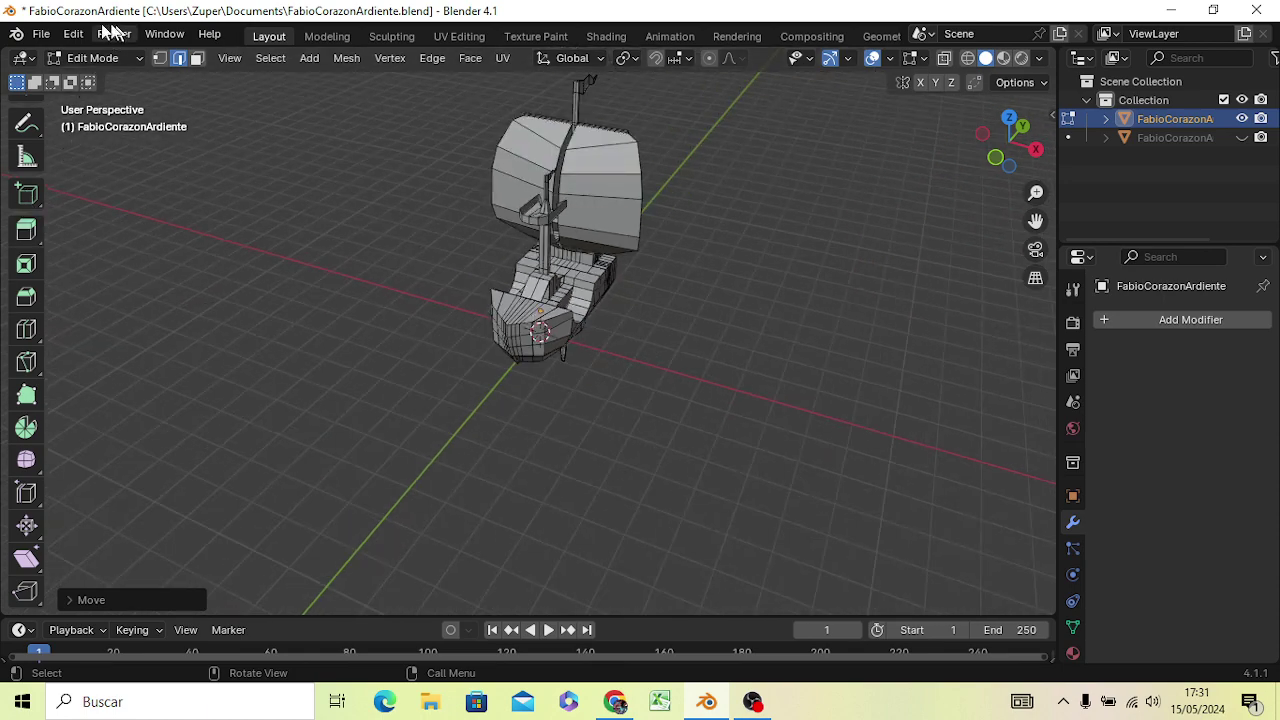
pyautogui.click(43, 36)
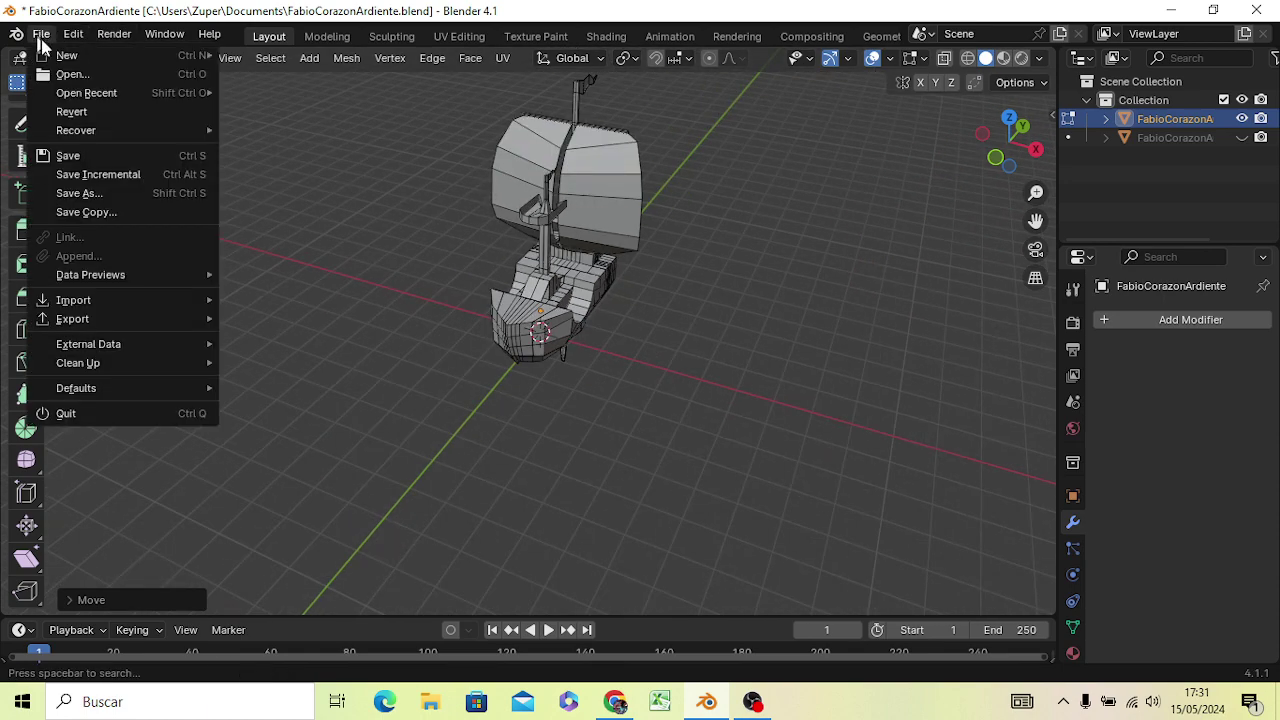
pyautogui.click(75, 155)
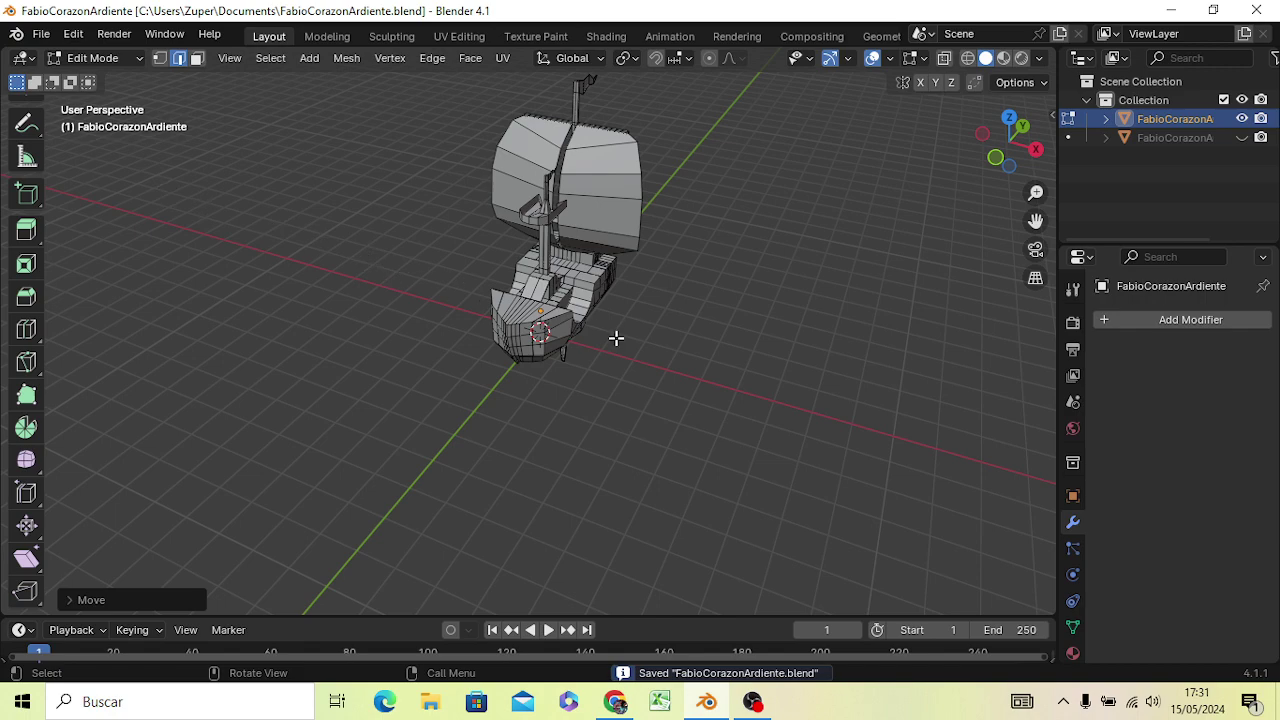
pyautogui.moveTo(616, 339)
pyautogui.mouseDown(button='middle')
pyautogui.moveTo(657, 340)
pyautogui.moveTo(666, 266)
pyautogui.moveTo(614, 291)
pyautogui.moveTo(634, 269)
pyautogui.moveTo(603, 449)
pyautogui.moveTo(610, 359)
pyautogui.moveTo(377, 377)
pyautogui.moveTo(331, 400)
pyautogui.moveTo(430, 430)
pyautogui.moveTo(523, 423)
pyautogui.moveTo(586, 380)
pyautogui.moveTo(655, 360)
pyautogui.moveTo(757, 380)
pyautogui.moveTo(714, 491)
pyautogui.moveTo(471, 457)
pyautogui.moveTo(435, 365)
pyautogui.moveTo(309, 329)
pyautogui.moveTo(183, 314)
pyautogui.moveTo(500, 374)
pyautogui.moveTo(691, 477)
pyautogui.moveTo(723, 457)
pyautogui.moveTo(663, 402)
pyautogui.moveTo(571, 394)
pyautogui.moveTo(616, 423)
pyautogui.moveTo(594, 414)
pyautogui.moveTo(480, 450)
pyautogui.moveTo(443, 477)
pyautogui.moveTo(694, 423)
pyautogui.moveTo(737, 463)
pyautogui.moveTo(603, 534)
pyautogui.moveTo(444, 450)
pyautogui.moveTo(442, 432)
pyautogui.moveTo(488, 459)
pyautogui.mouseUp(button='middle')
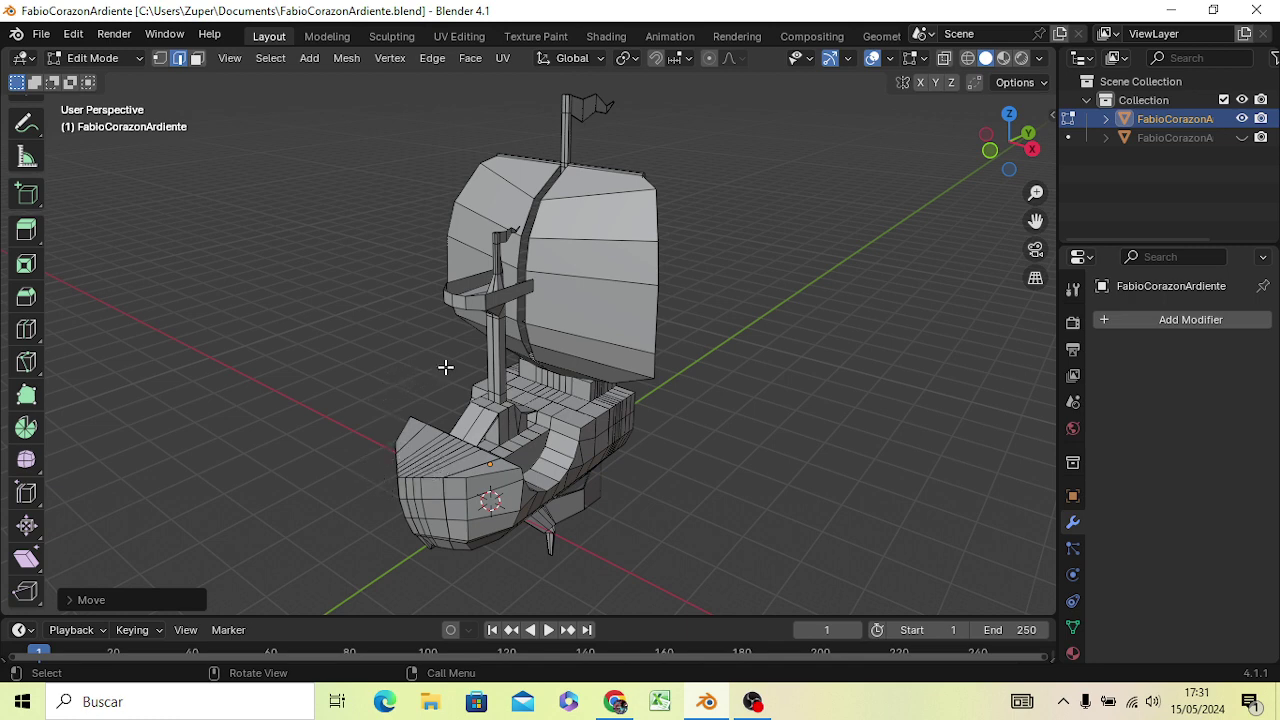
pyautogui.hotkey('alt', 'Tab')
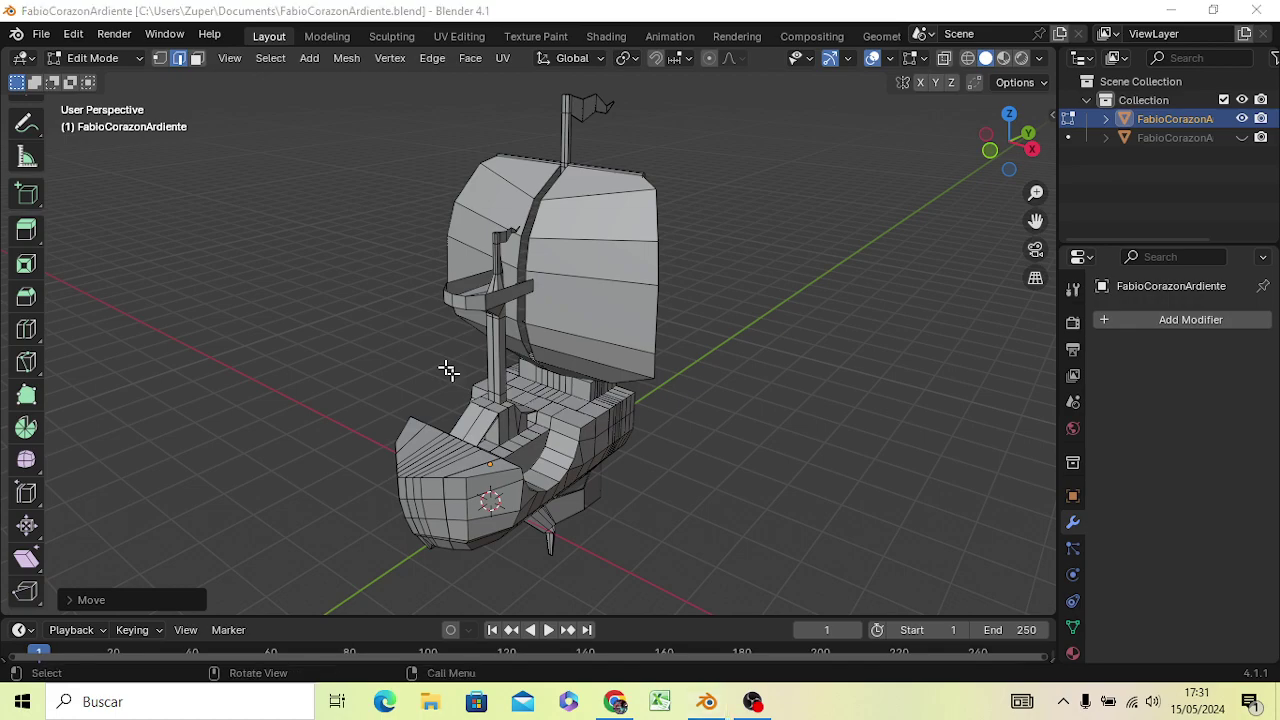